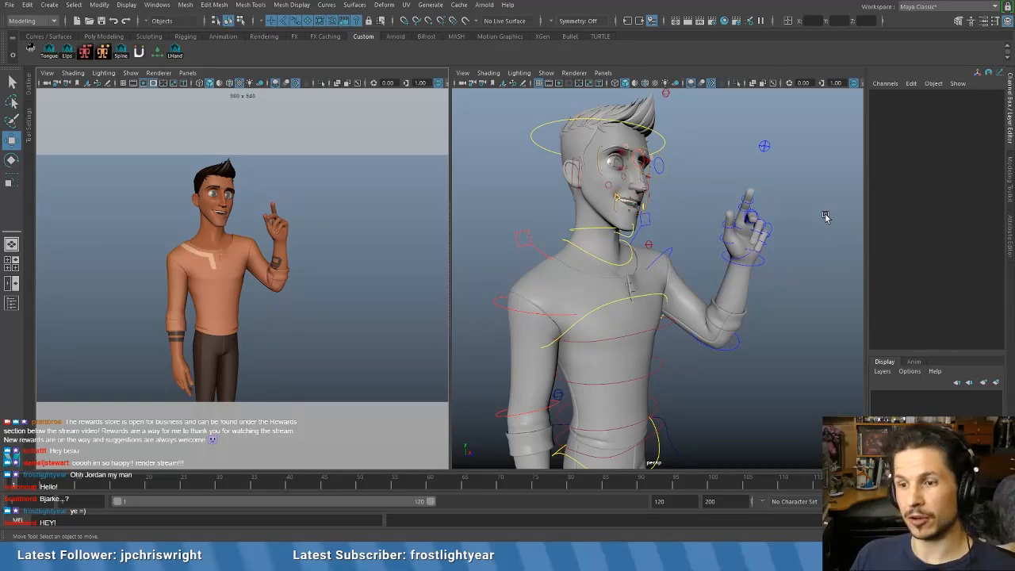
- Inspect the character's face up close in the camera view, and restore the view from the cameraView1 bookmark
right_click_drag(129, 229, 314, 303, "alt")
middle_click_drag(315, 305, 310, 274, "alt")
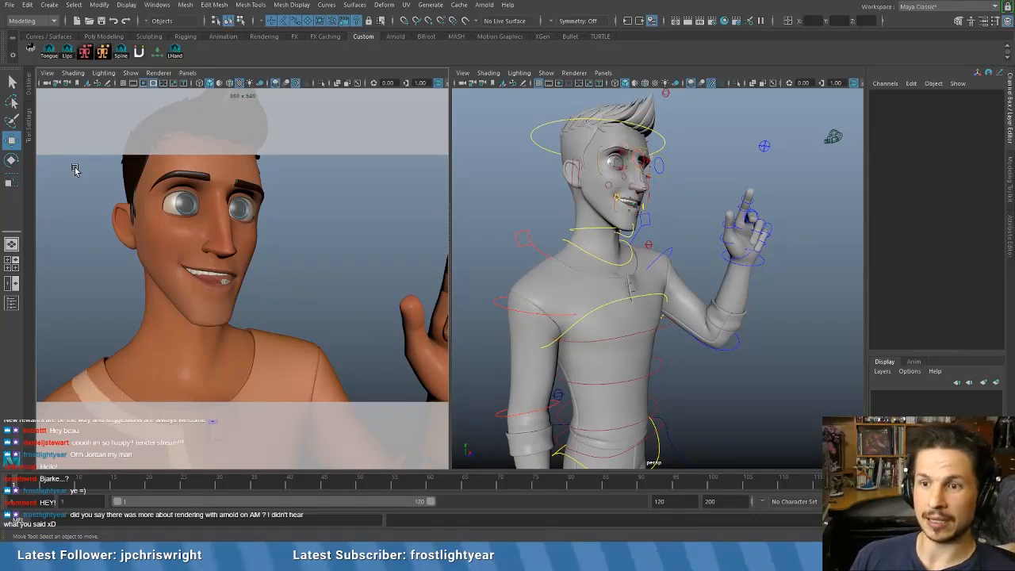
right_click(78, 83)
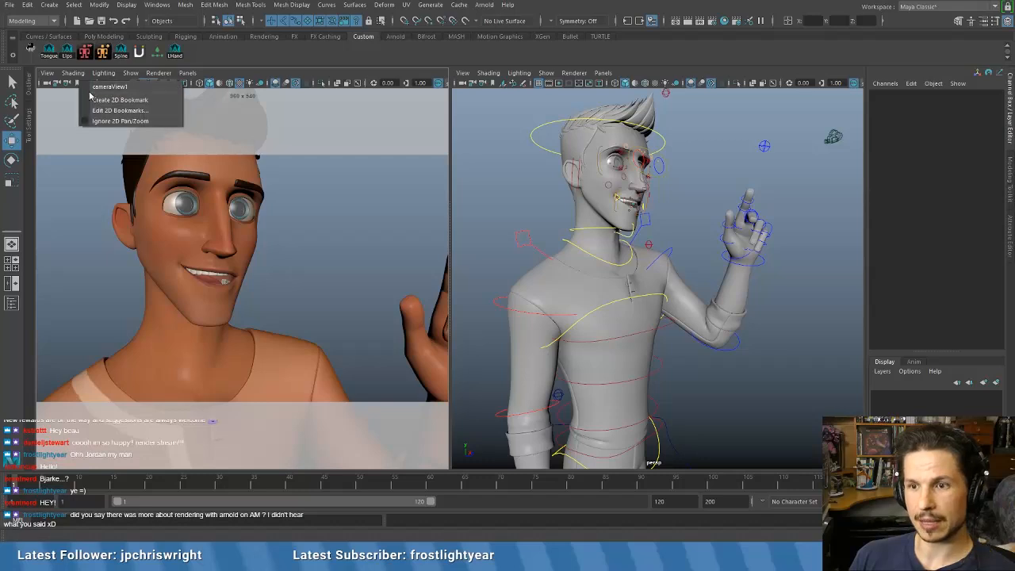
left_click(109, 86)
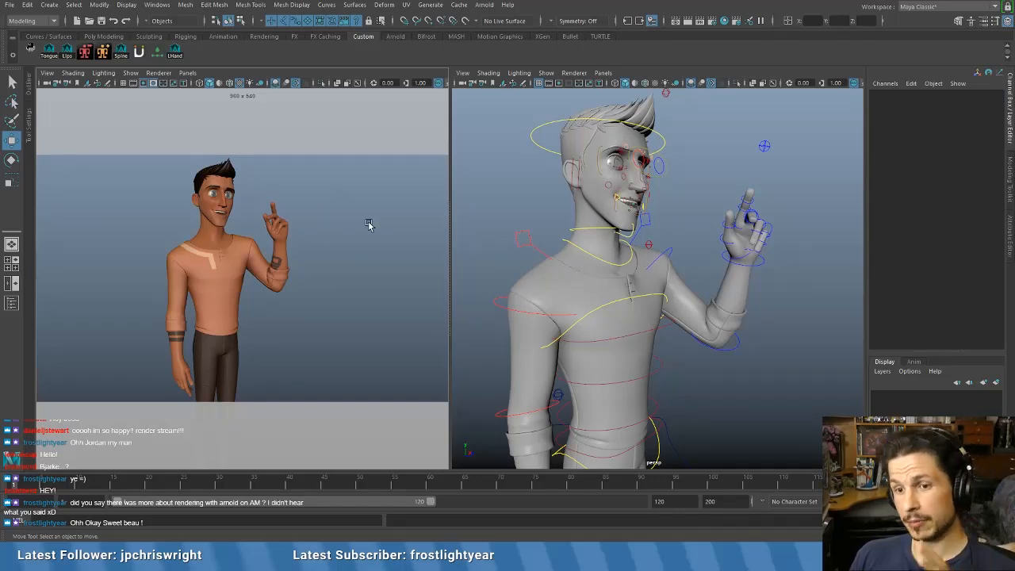
- Examine the posed character rig from the front and side, both up close and at full body, in the perspective view
scroll(642, 241, "down", 5)
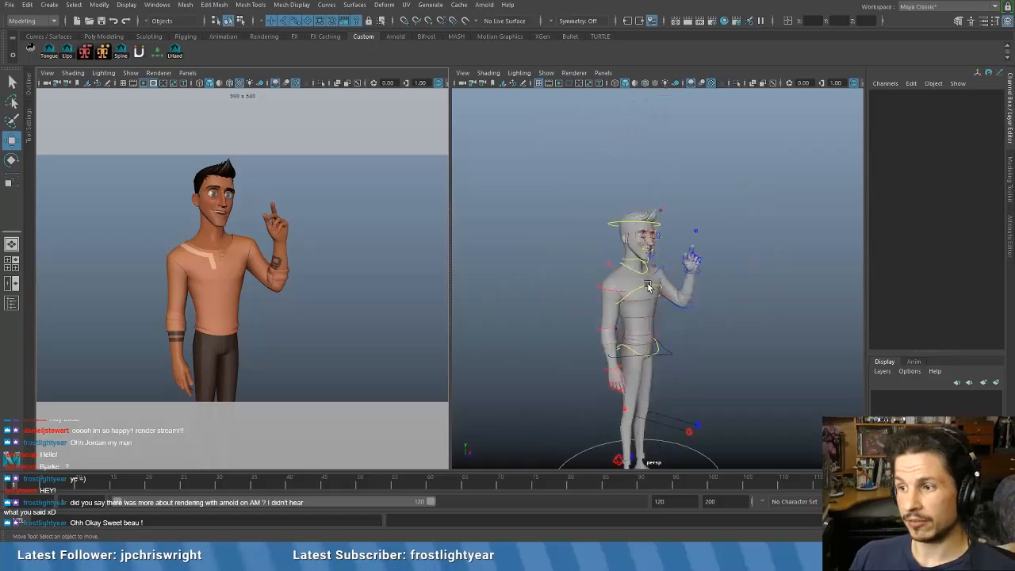
scroll(648, 286, "up", 5)
mouse_move(648, 286)
left_mouse_down("alt")
mouse_move(577, 284)
mouse_move(668, 286)
left_mouse_up("alt")
scroll(674, 305, "down", 5)
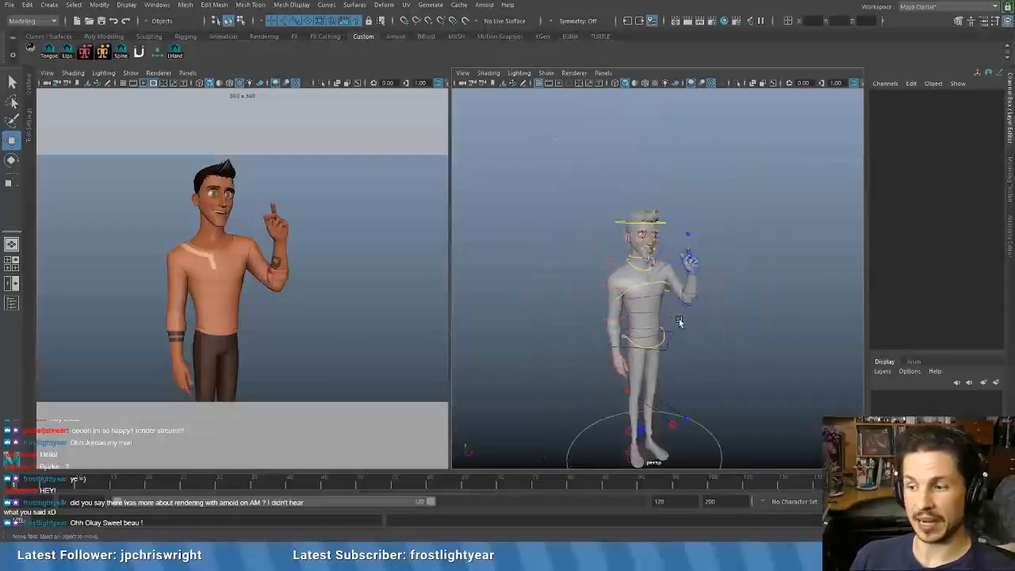
middle_click_drag(679, 321, 665, 308, "alt")
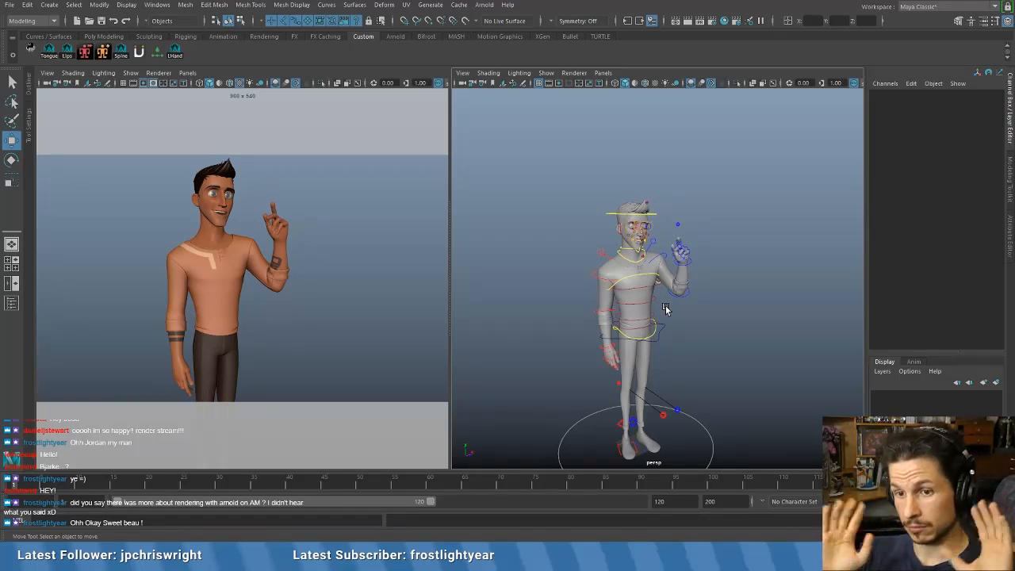
scroll(666, 309, "up", 5)
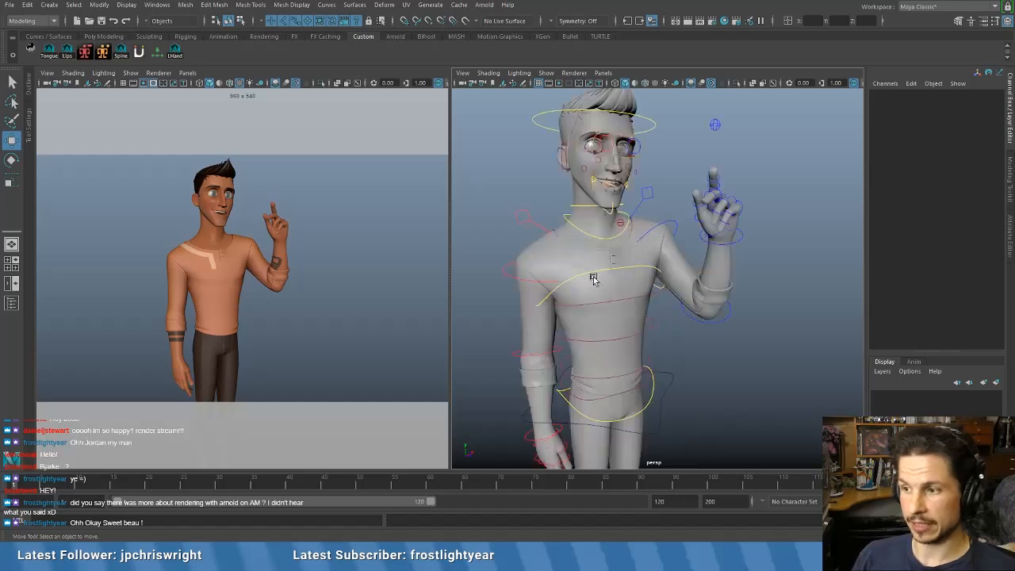
left_click_drag(594, 279, 680, 268, "alt")
scroll(680, 268, "down", 5)
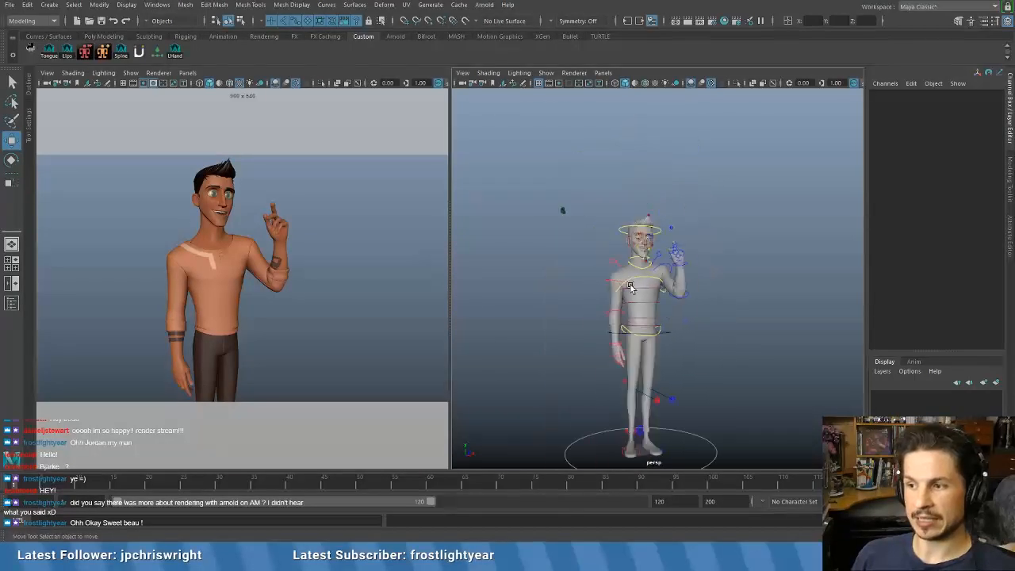
left_click_drag(562, 211, 645, 295, "alt")
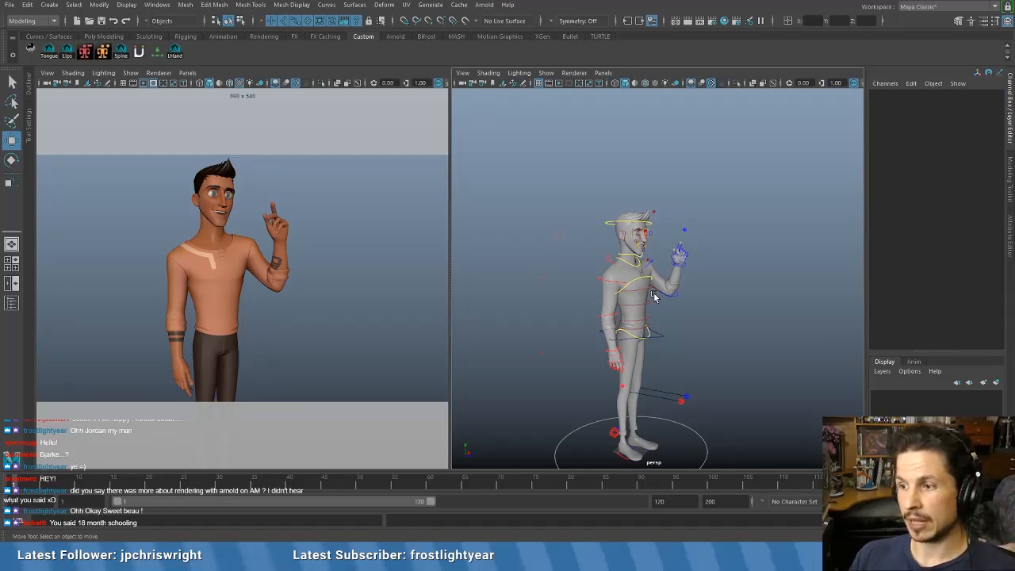
scroll(653, 294, "up", 5)
left_click_drag(653, 294, 663, 323, "alt")
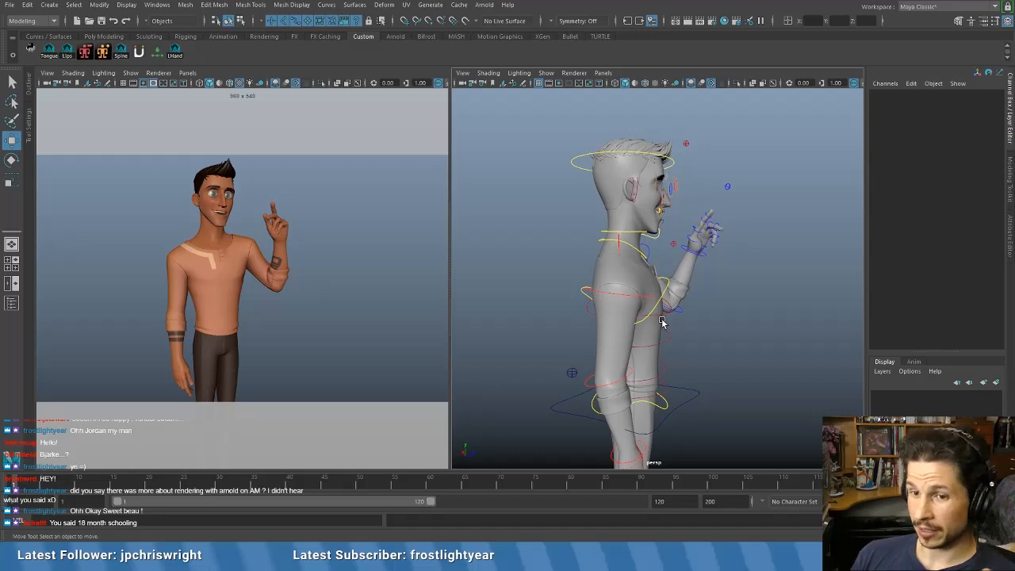
scroll(663, 322, "up", 3)
scroll(663, 322, "down", 3)
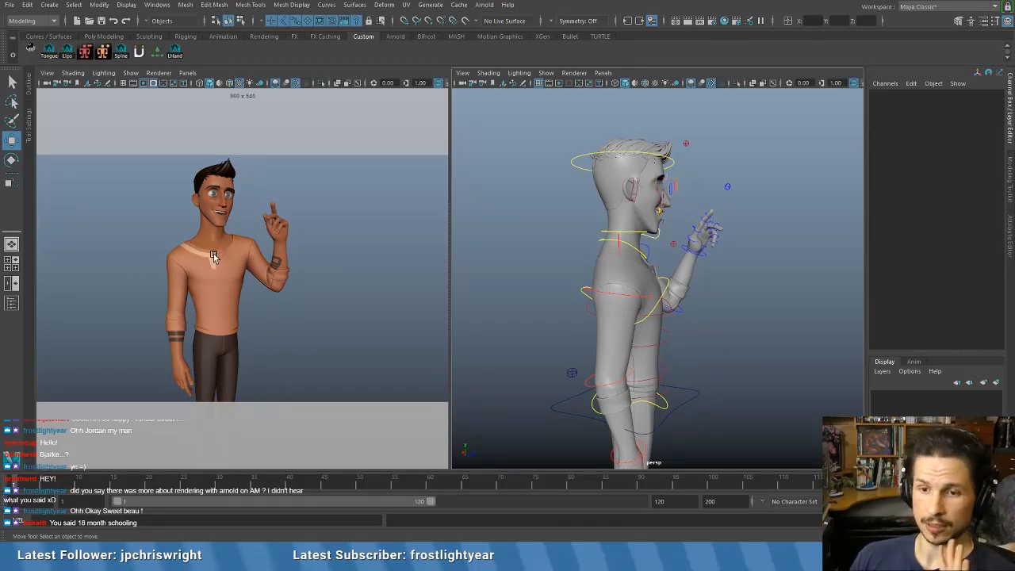
scroll(652, 293, "down", 5)
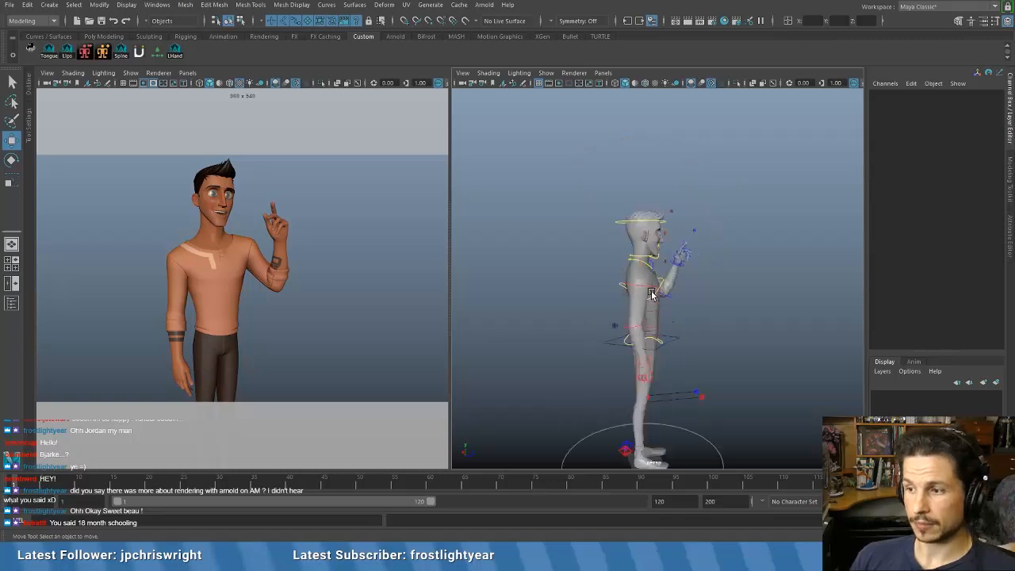
scroll(662, 300, "up", 3)
left_click_drag(664, 302, 607, 290, "alt")
scroll(607, 294, "up", 2)
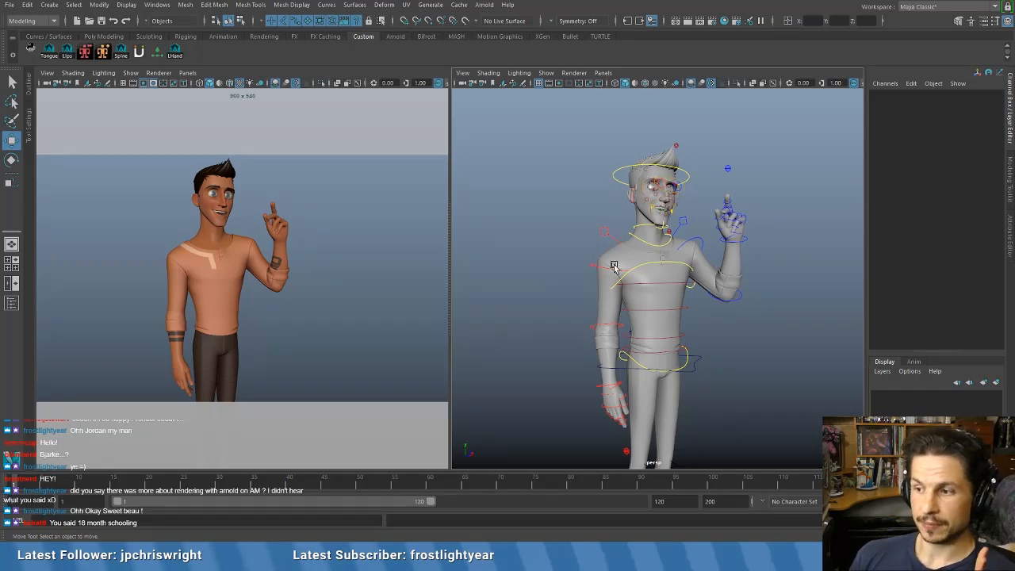
scroll(613, 267, "down", 3)
scroll(677, 316, "up", 1)
middle_click_drag(676, 318, 636, 293, "alt")
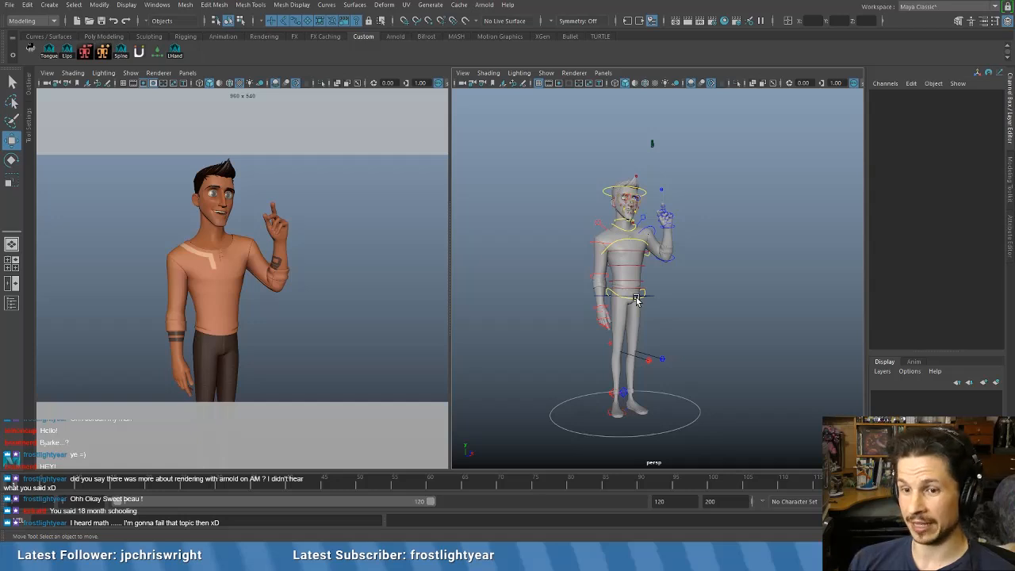
left_click_drag(636, 300, 746, 283, "alt")
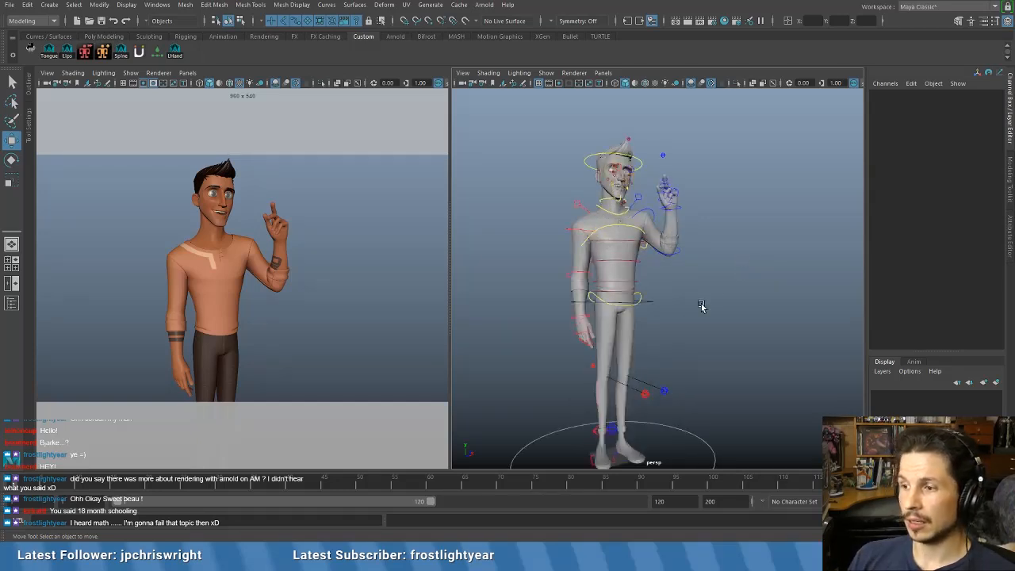
left_click_drag(700, 306, 675, 268, "alt")
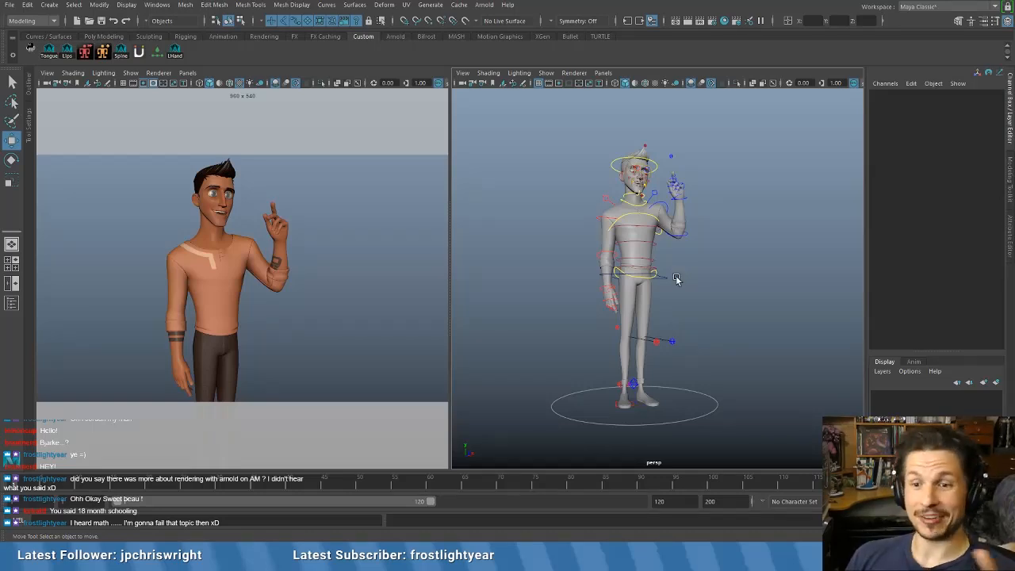
scroll(675, 277, "up", 3)
mouse_move(674, 277)
left_mouse_down("alt")
mouse_move(698, 245)
mouse_move(671, 290)
left_mouse_up("alt")
scroll(587, 292, "down", 3)
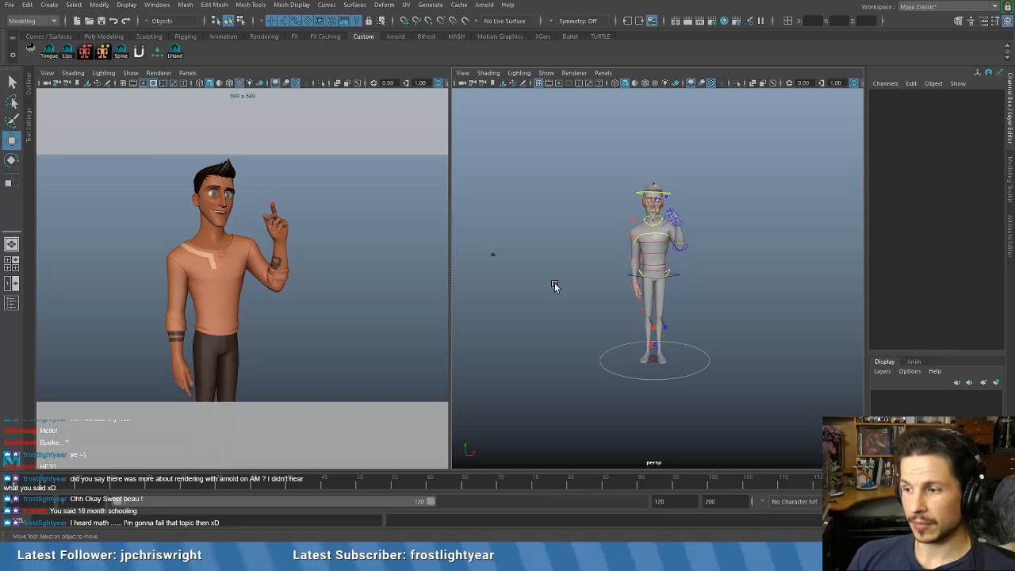
scroll(554, 282, "up", 3)
scroll(554, 286, "up", 2)
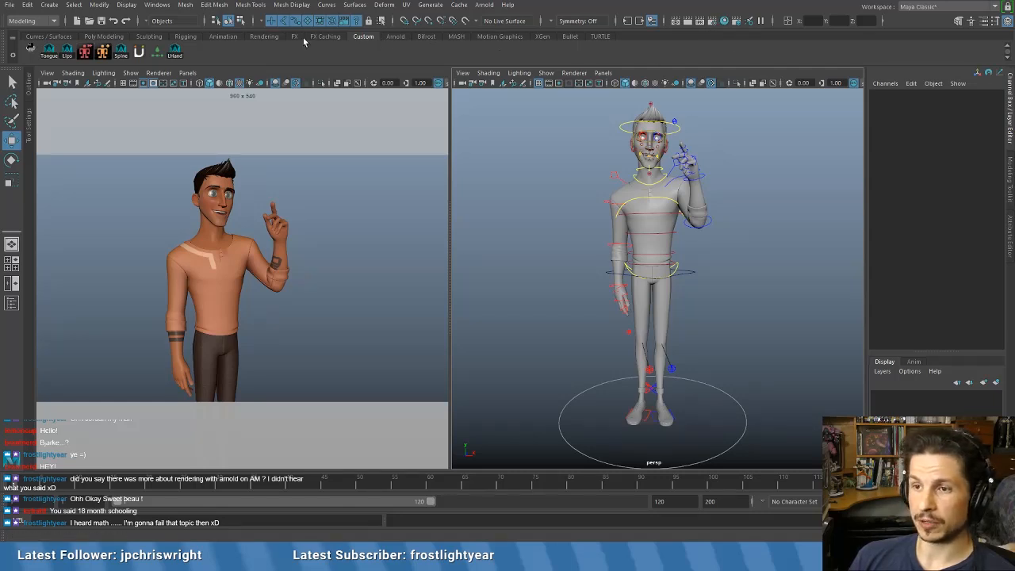
- Open the render settings and set the renderer to Maya Software
left_click(714, 23)
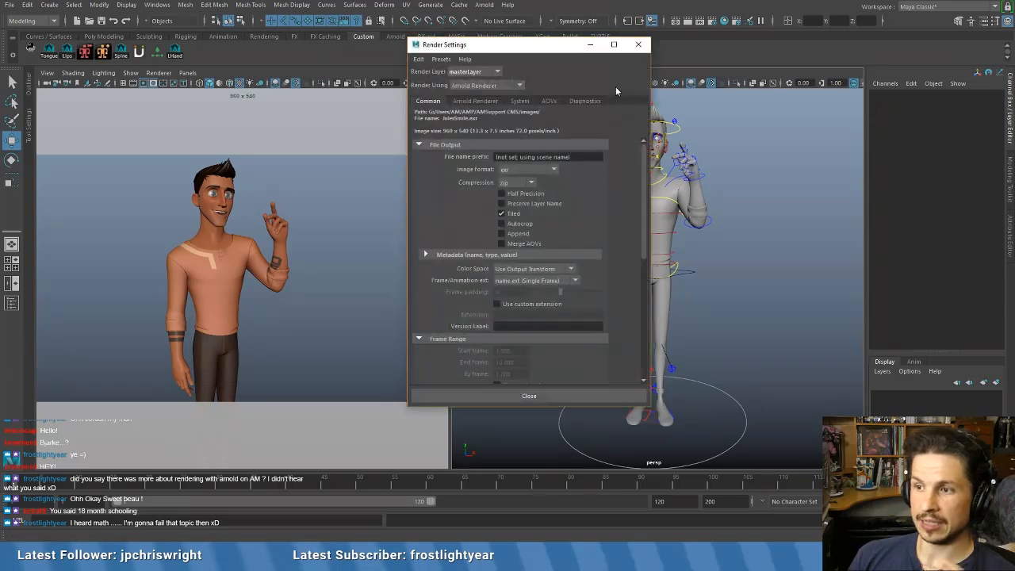
left_click(157, 5)
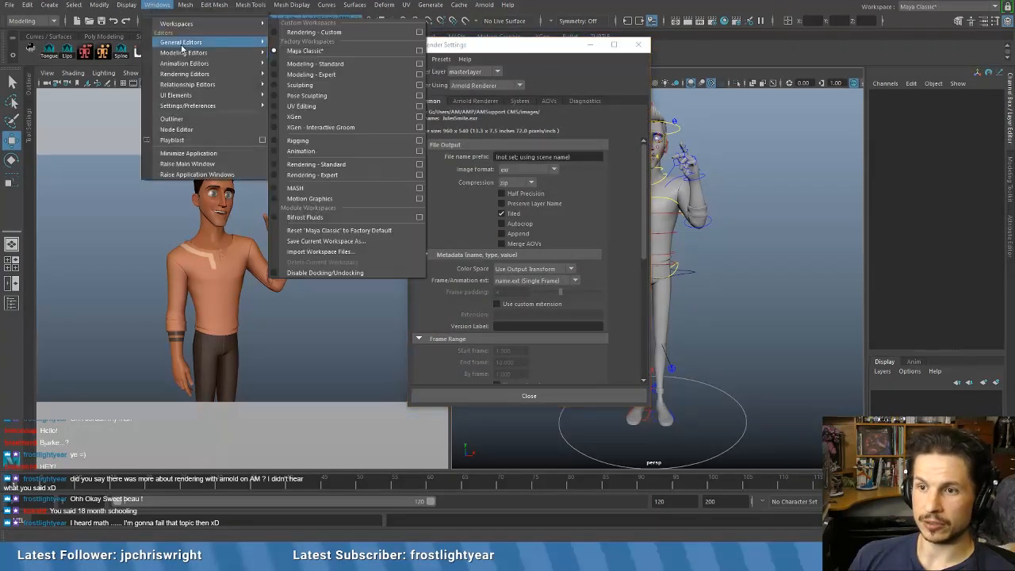
mouse_move(181, 75)
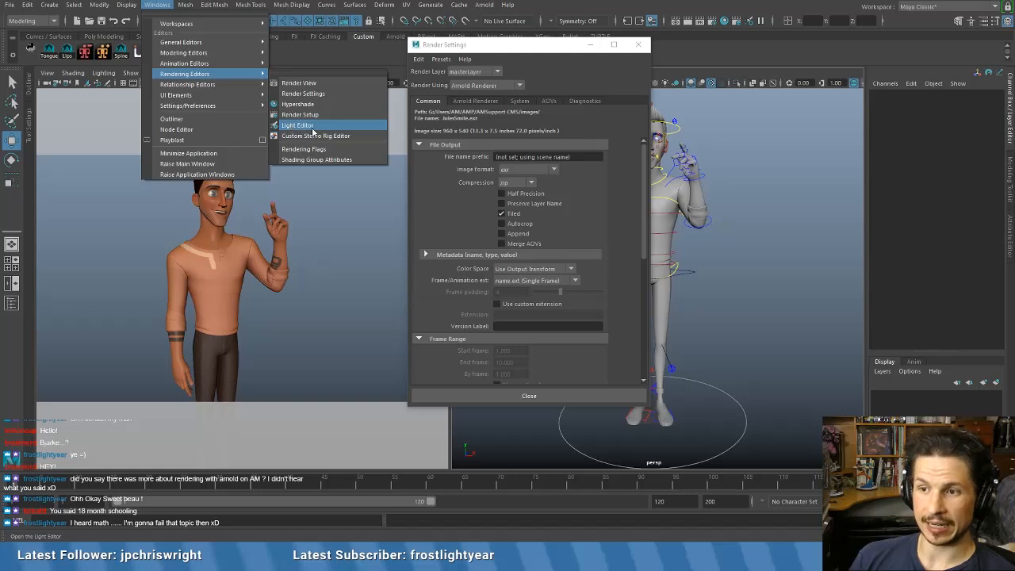
left_click(529, 45)
left_click_drag(492, 42, 461, 49)
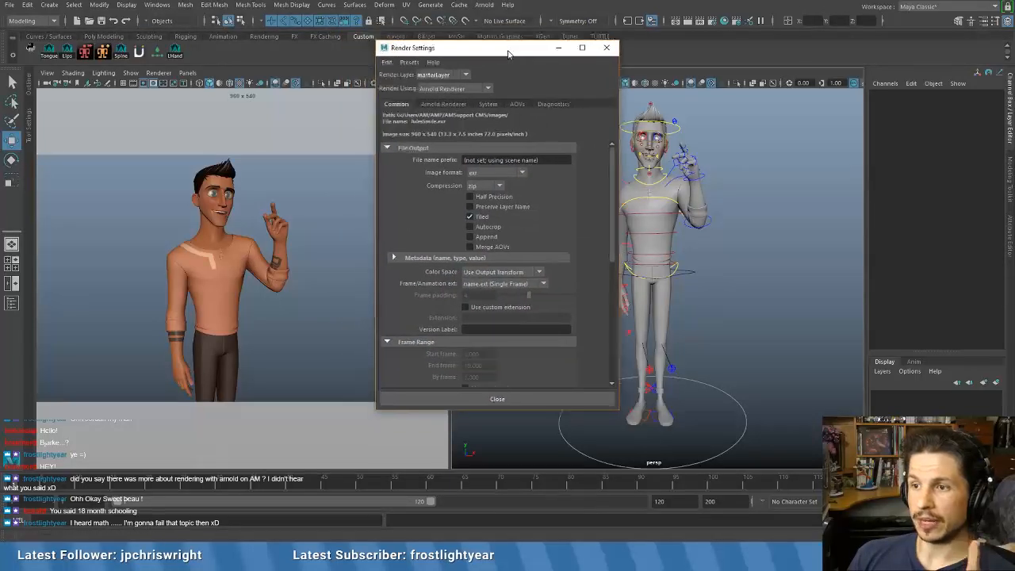
left_click(456, 89)
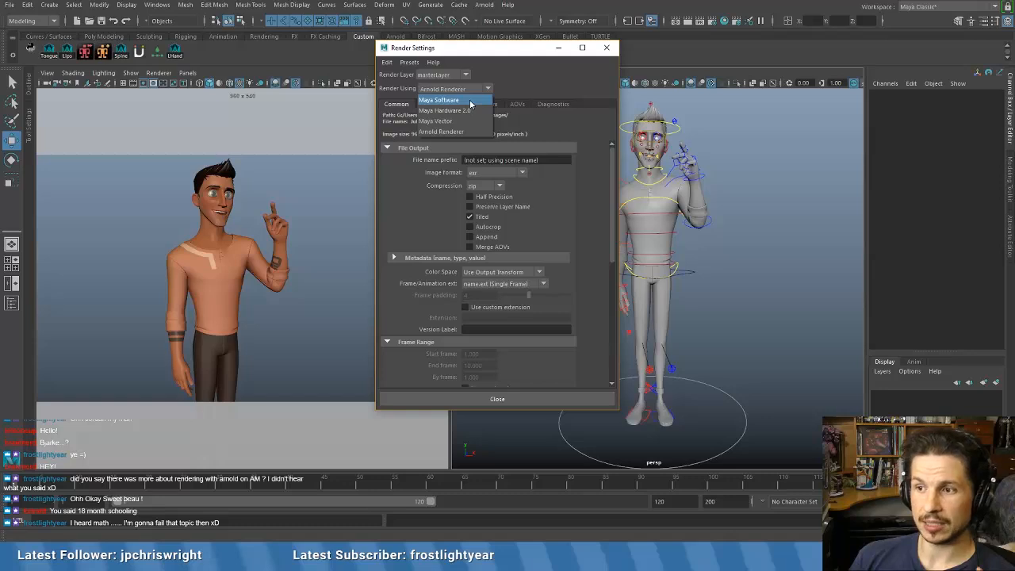
left_click(470, 103)
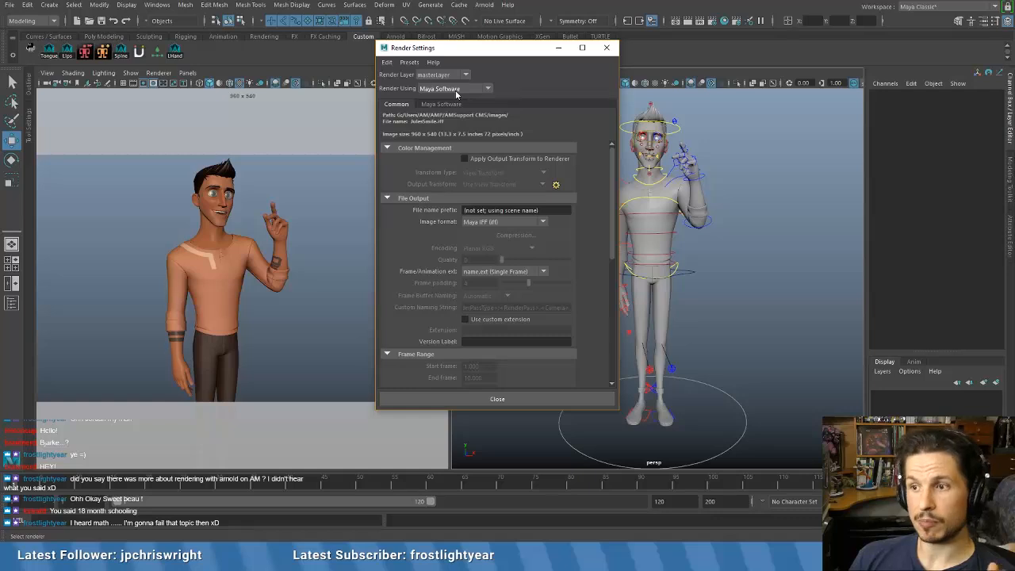
- Open the Render View, arrange it beside the render settings, and render the perspective view with Maya Software
left_click_drag(486, 53, 395, 102)
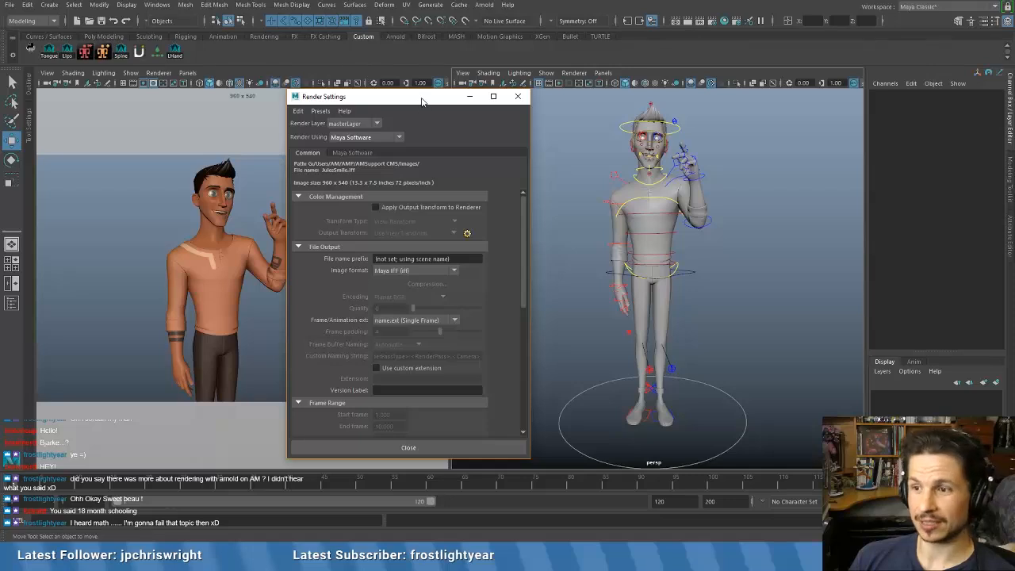
left_click_drag(421, 98, 443, 92)
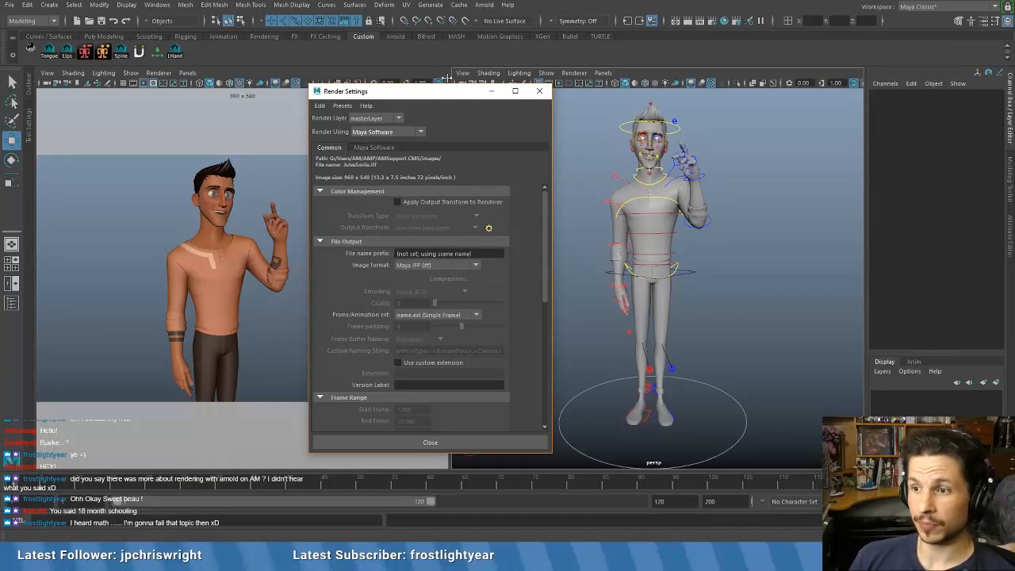
left_click(676, 21)
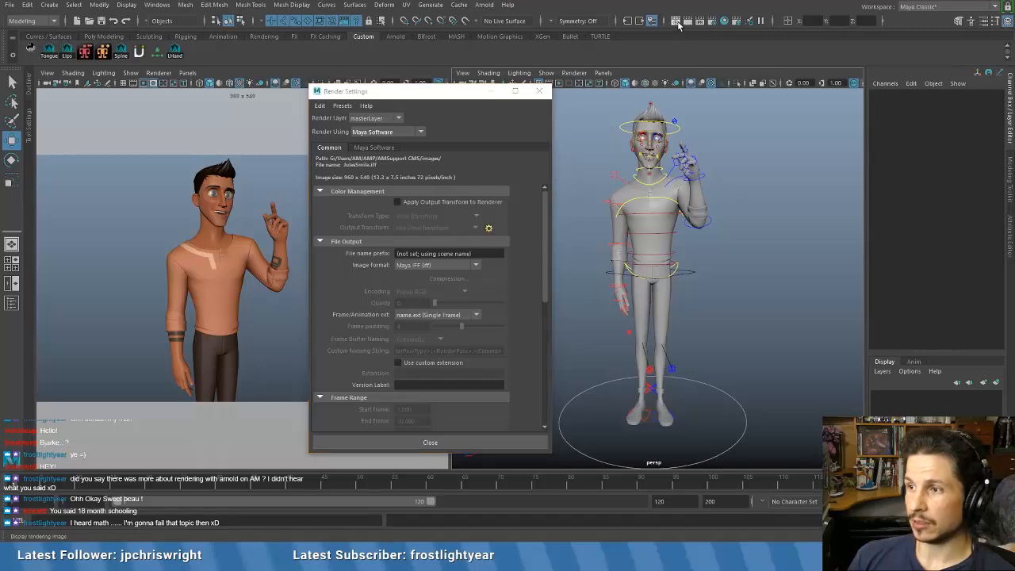
left_click_drag(598, 98, 651, 101)
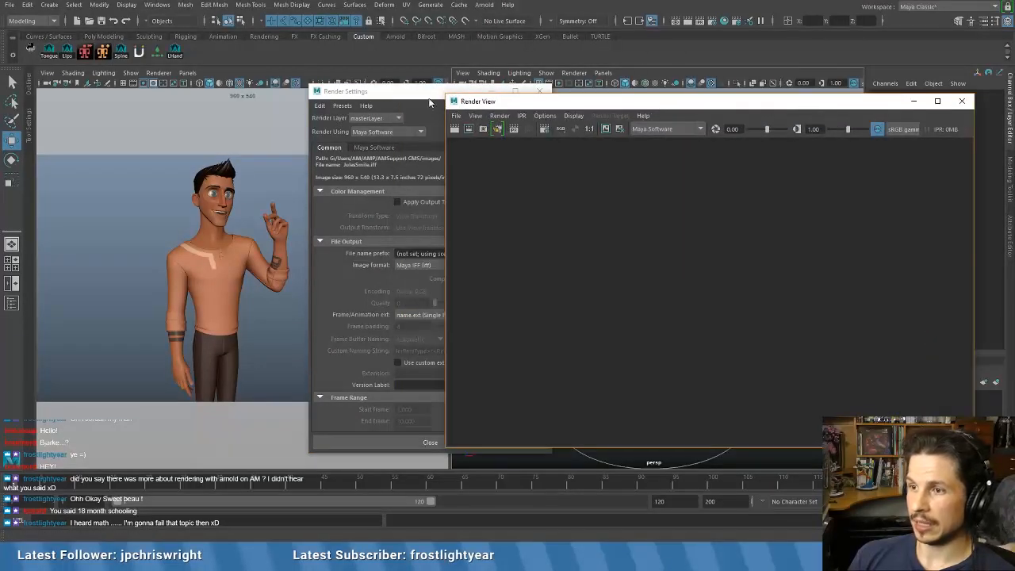
left_click_drag(429, 98, 264, 92)
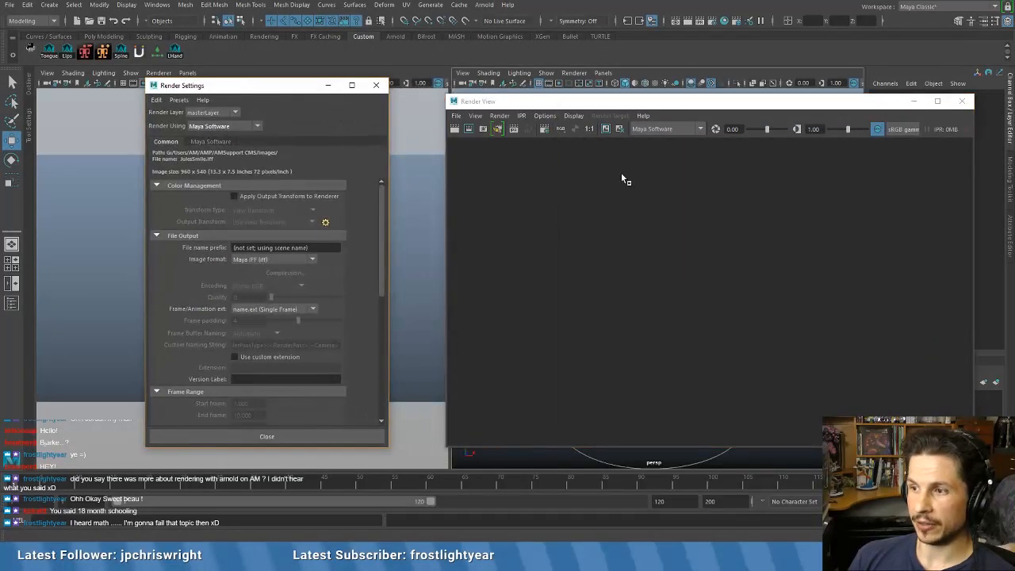
left_click(496, 128)
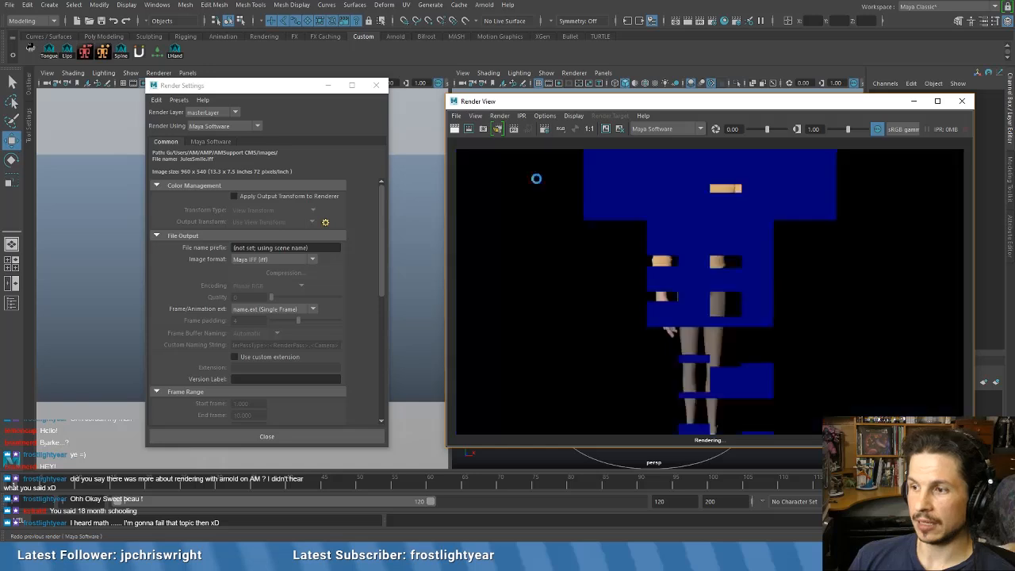
- Render the character through the RenderCam camera and keep the resulting image in the Render View
left_click(499, 115)
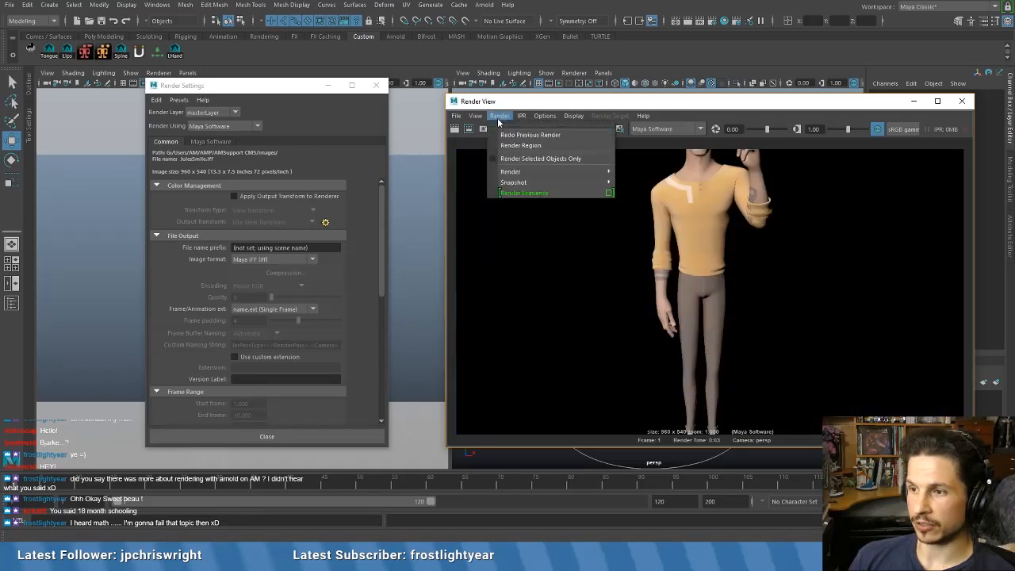
mouse_move(507, 172)
left_click(663, 197)
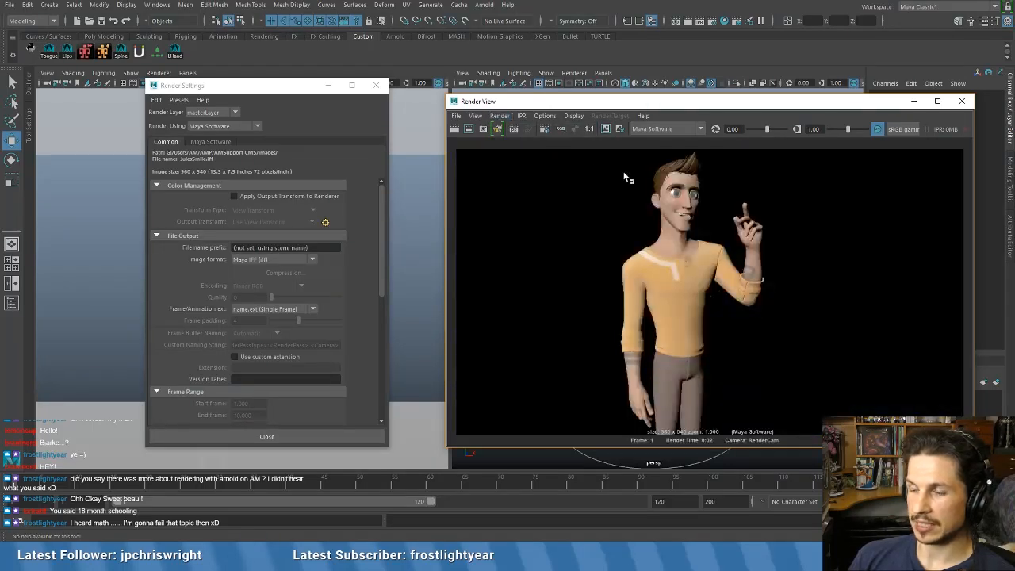
left_click(602, 128)
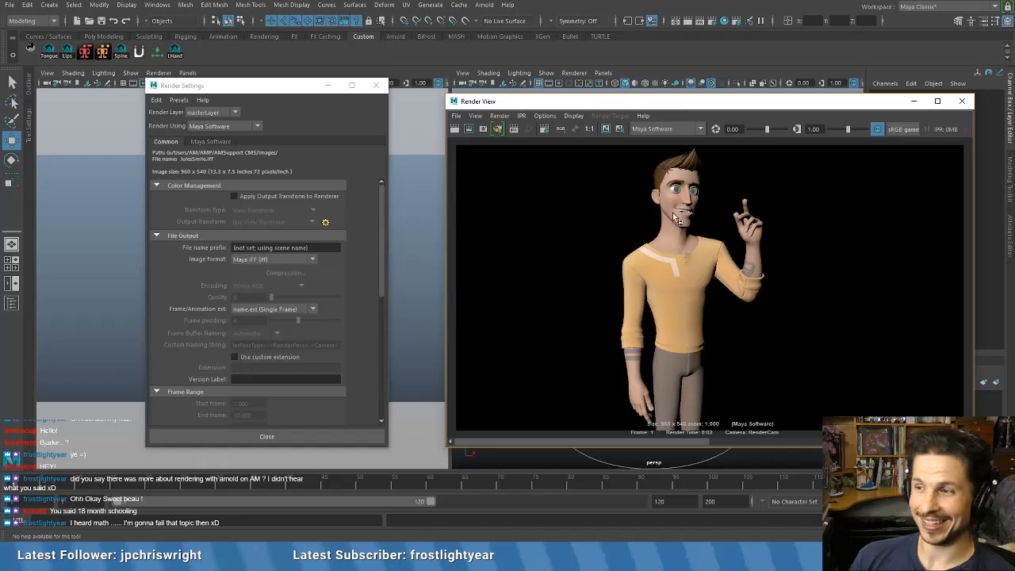
- Move the render settings clear of the render and switch the renderer to Maya Hardware 2.0
left_click(239, 86)
left_click_drag(239, 86, 352, 280)
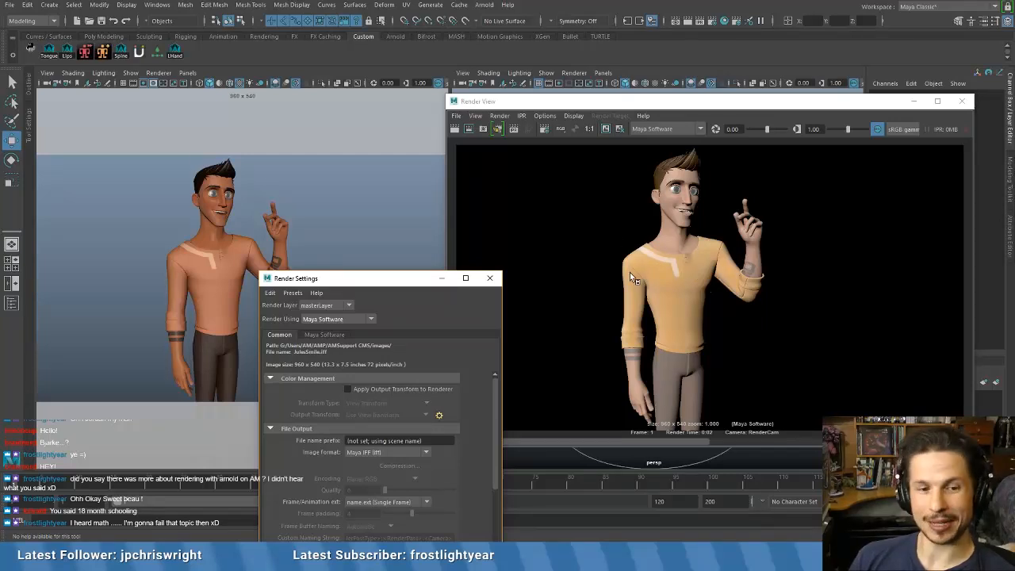
left_click_drag(378, 277, 290, 158)
left_click(285, 198)
left_click(268, 213)
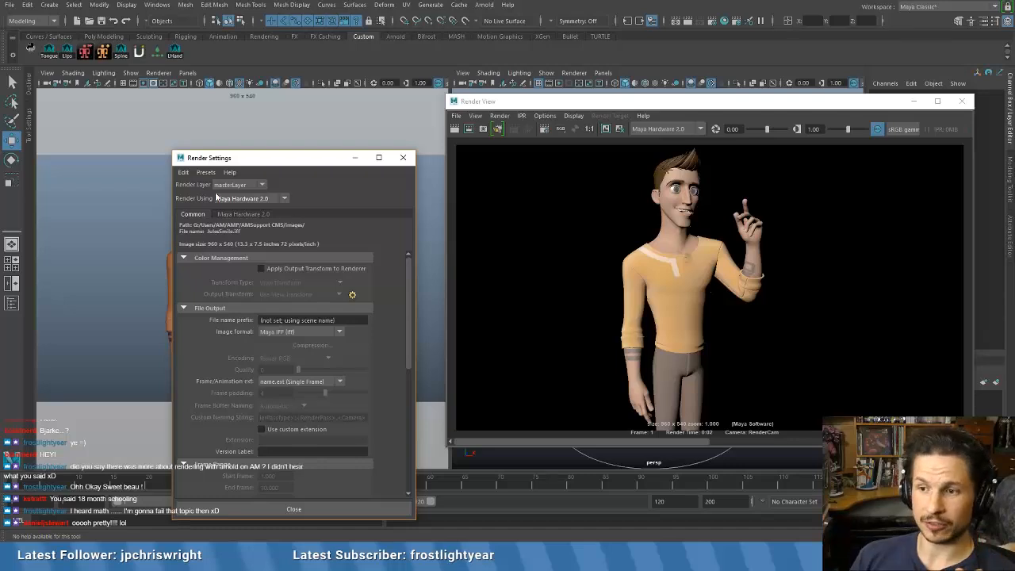
- Render the character with Maya Hardware 2.0 and keep the resulting image in the Render View
left_click_drag(246, 162, 294, 287)
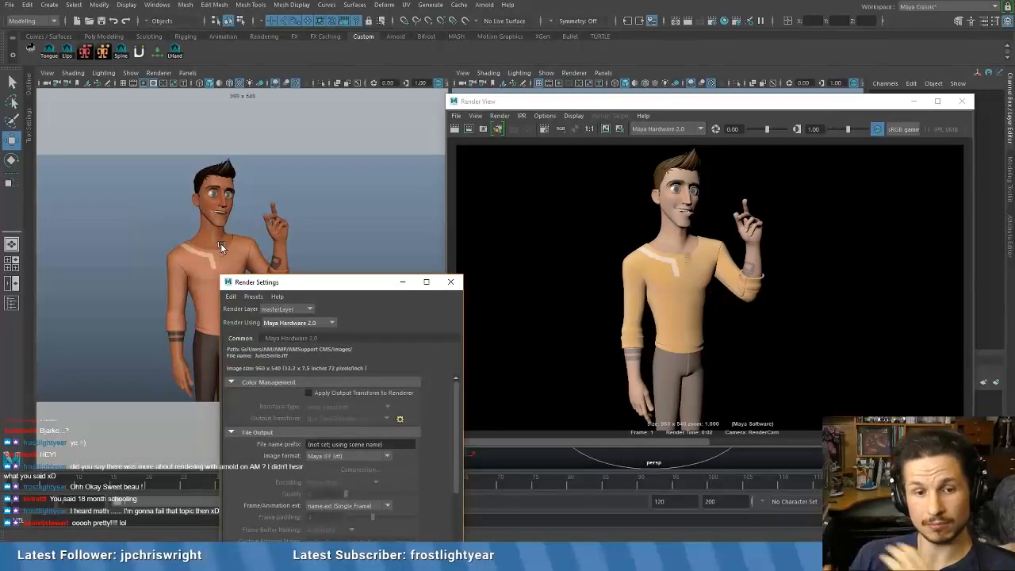
left_click(462, 131)
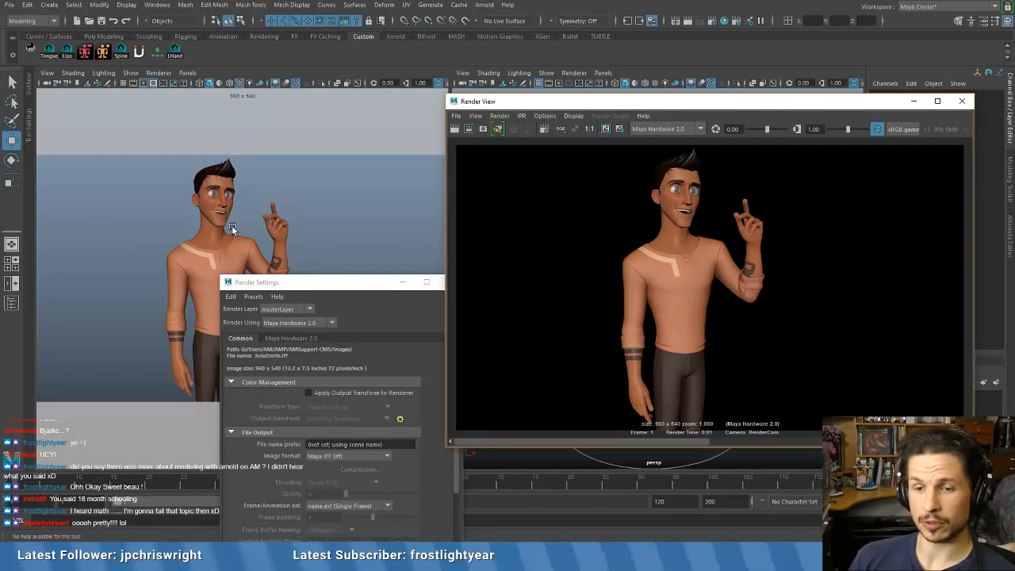
left_click(605, 129)
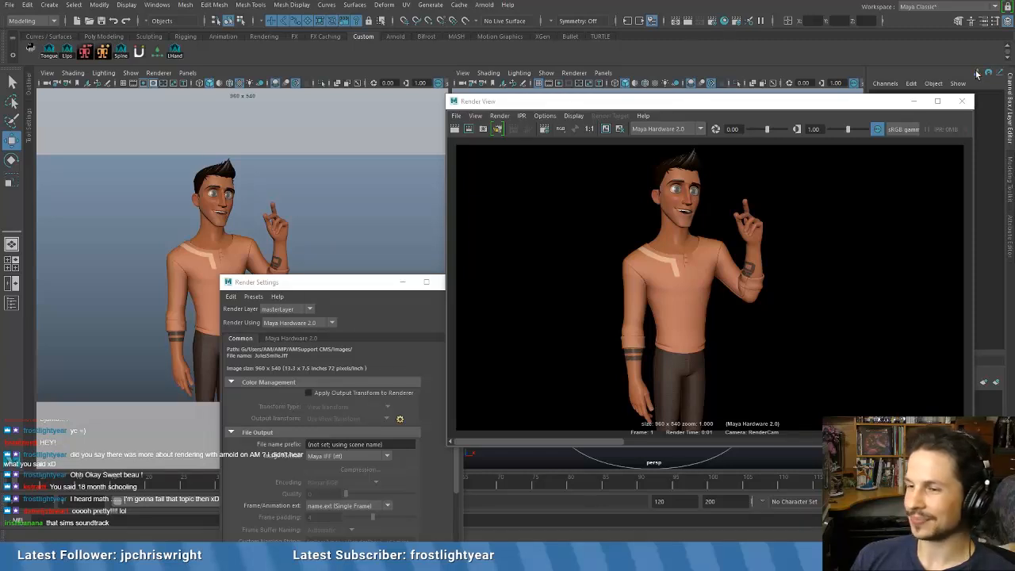
left_click(557, 225)
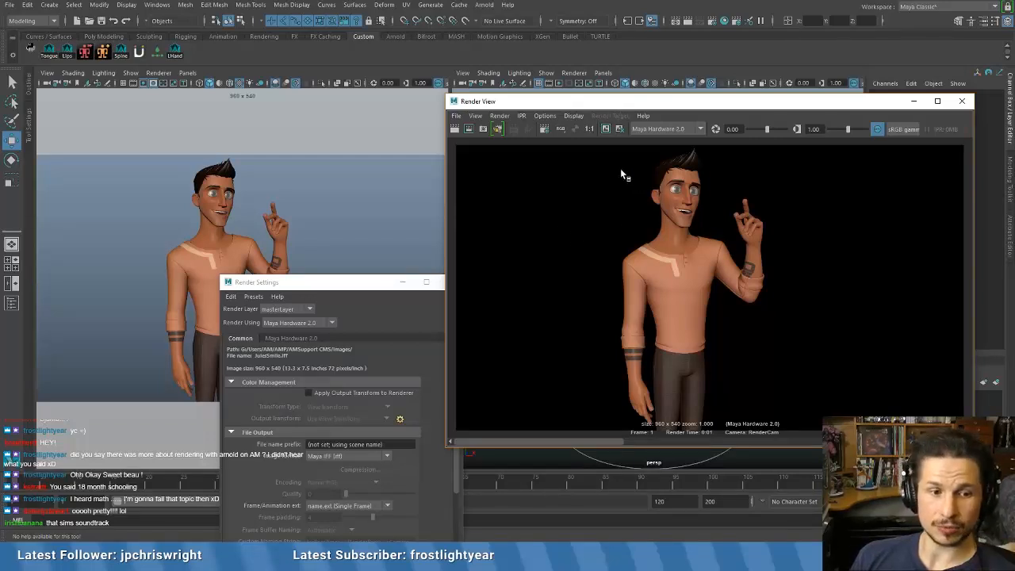
- Inspect the alpha channel of the Maya Hardware 2.0 render and return the Render View to colour display
left_click(575, 128)
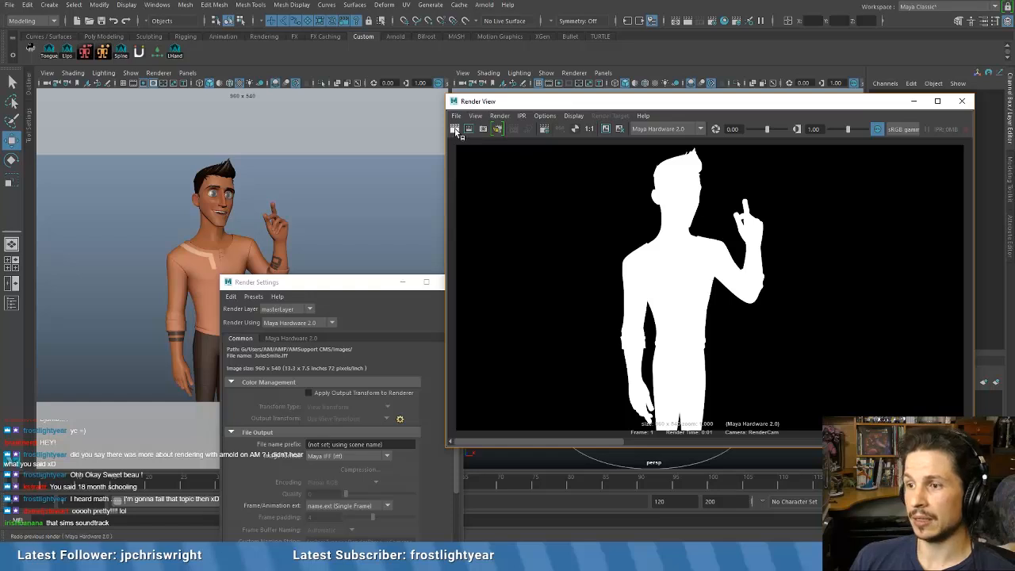
left_click(545, 130)
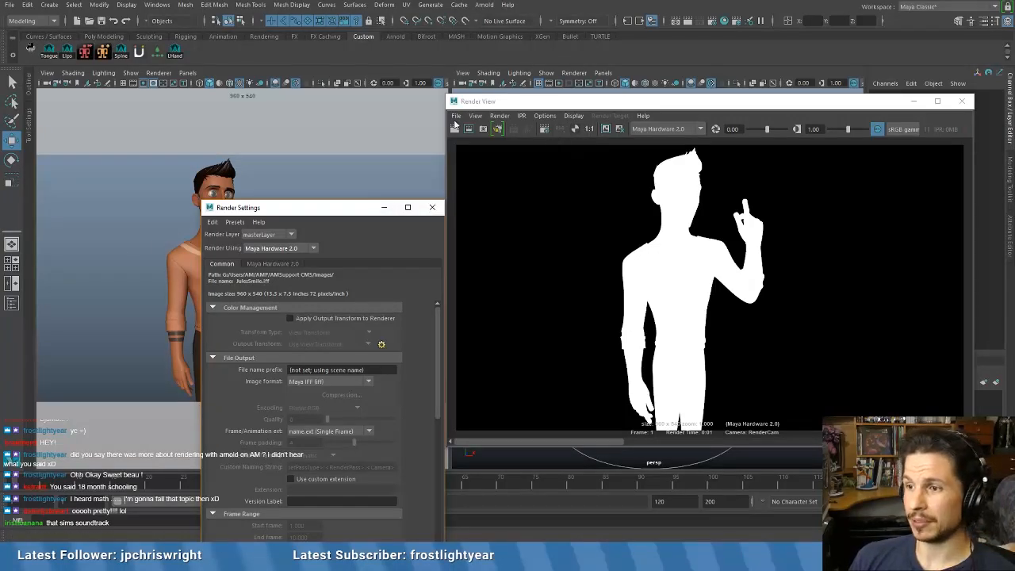
left_click(561, 133)
left_click(560, 130)
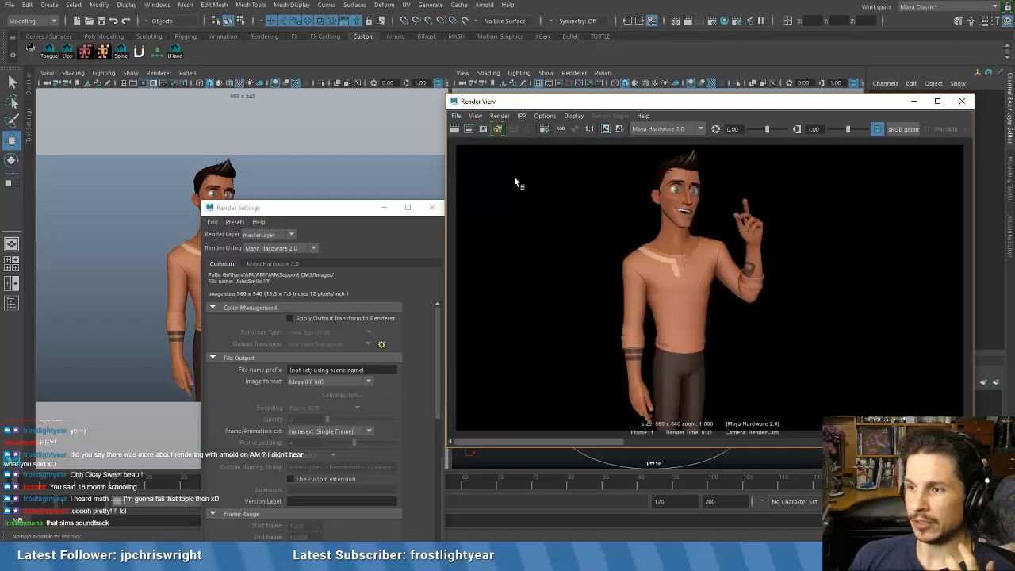
- Switch the renderer to Arnold Renderer and render the character in the Render View, keeping both windows accessible
left_click_drag(301, 207, 320, 131)
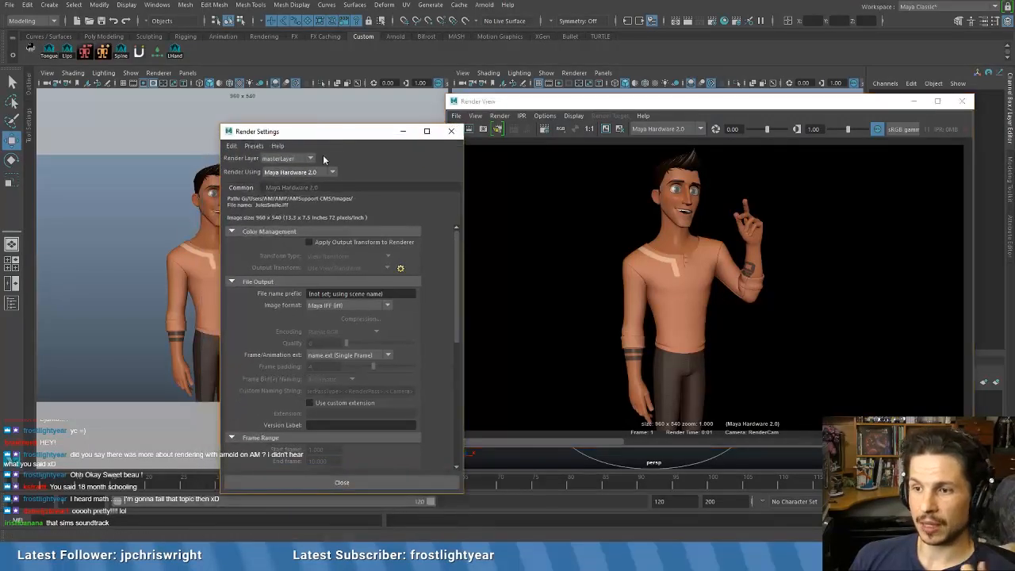
left_click(322, 172)
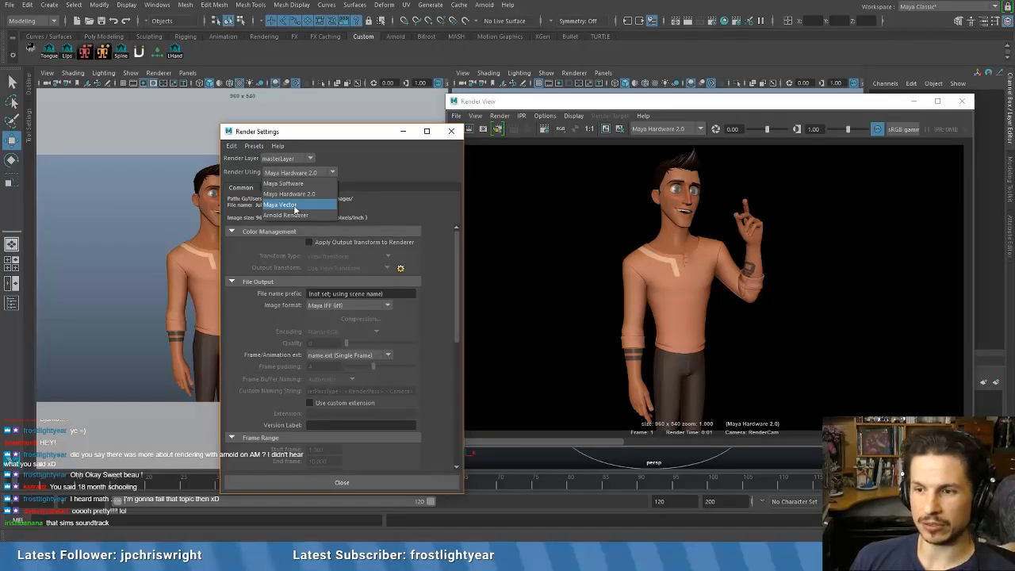
left_click(306, 215)
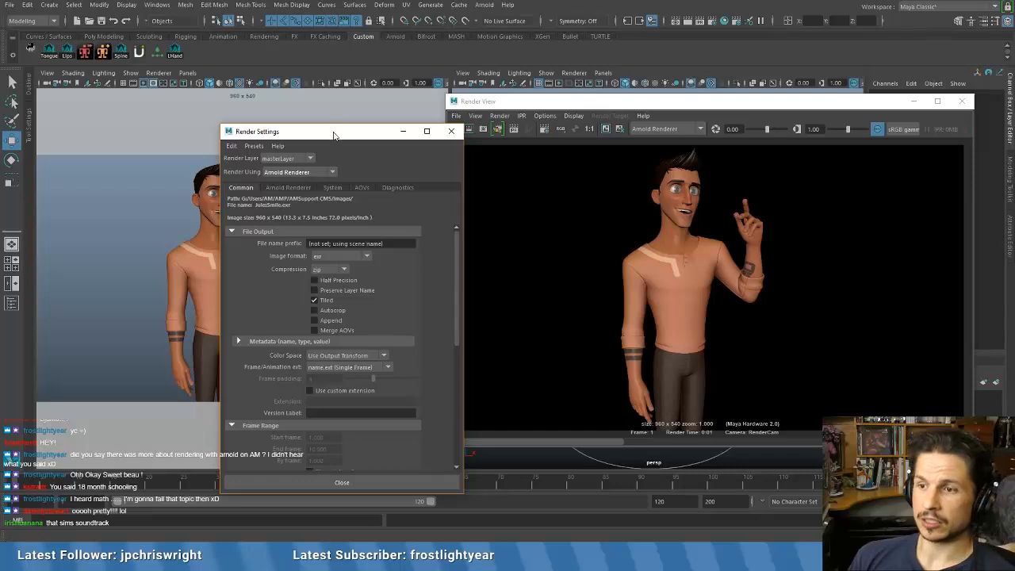
left_click_drag(336, 133, 321, 67)
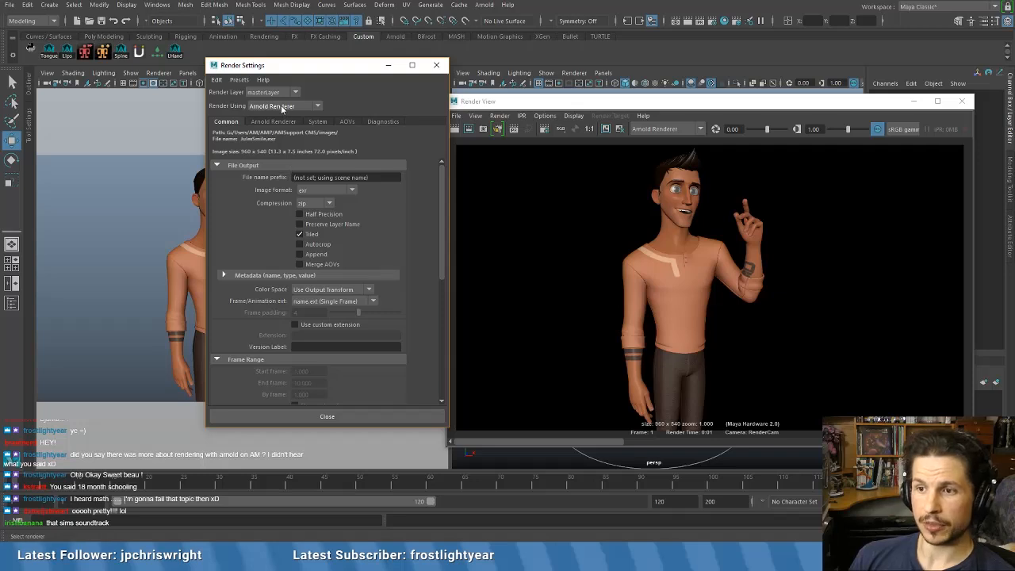
left_click_drag(561, 103, 568, 89)
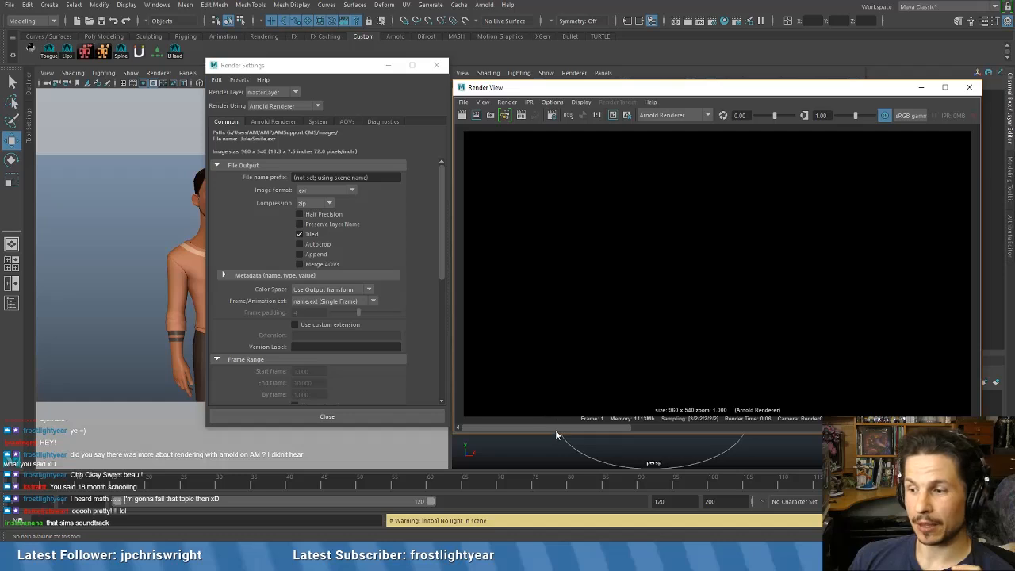
- Recall the kept Maya Software render for comparison and reposition the render settings beside it
left_click_drag(557, 431, 785, 428)
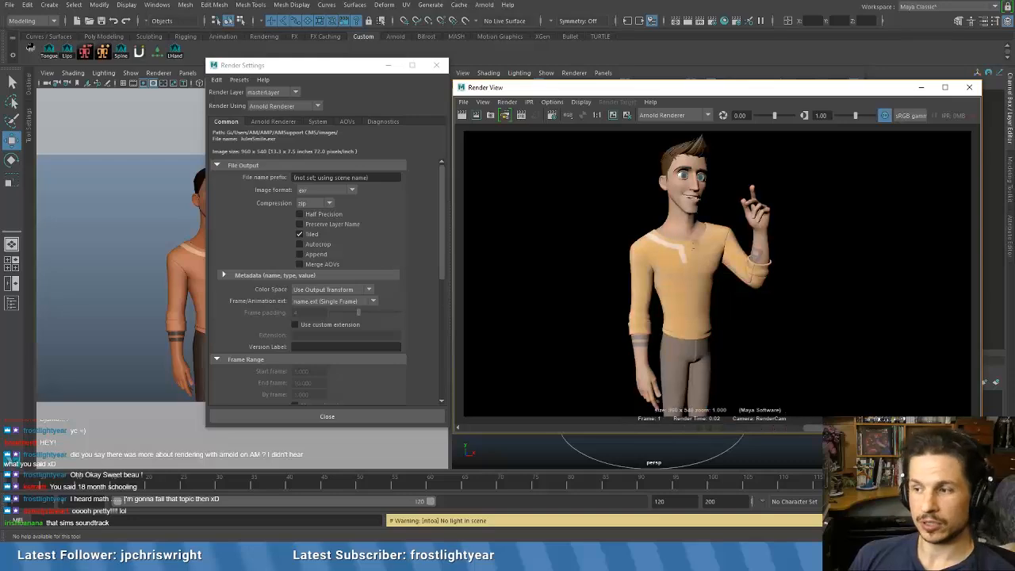
left_click_drag(320, 67, 549, 253)
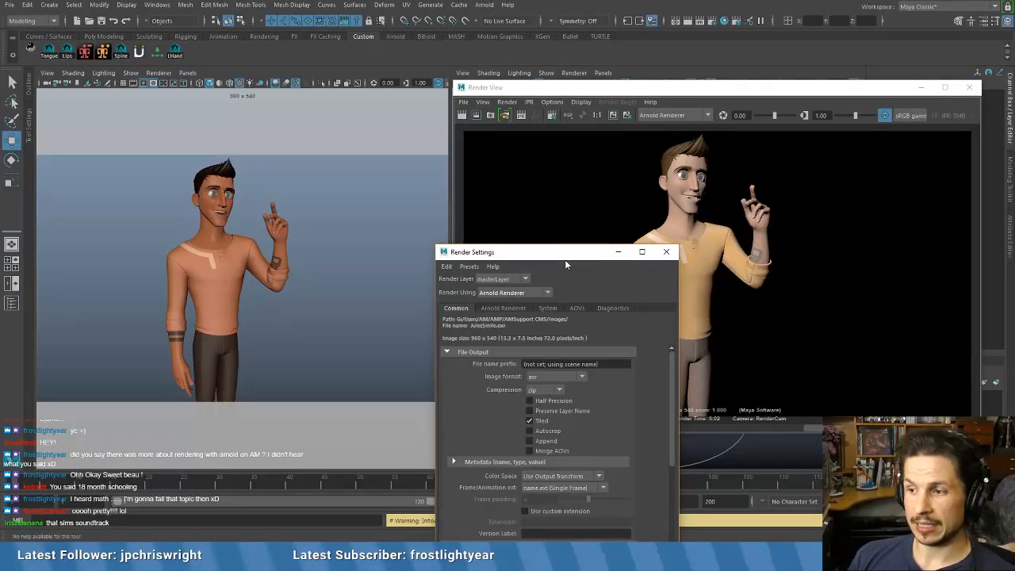
left_click_drag(547, 256, 431, 128)
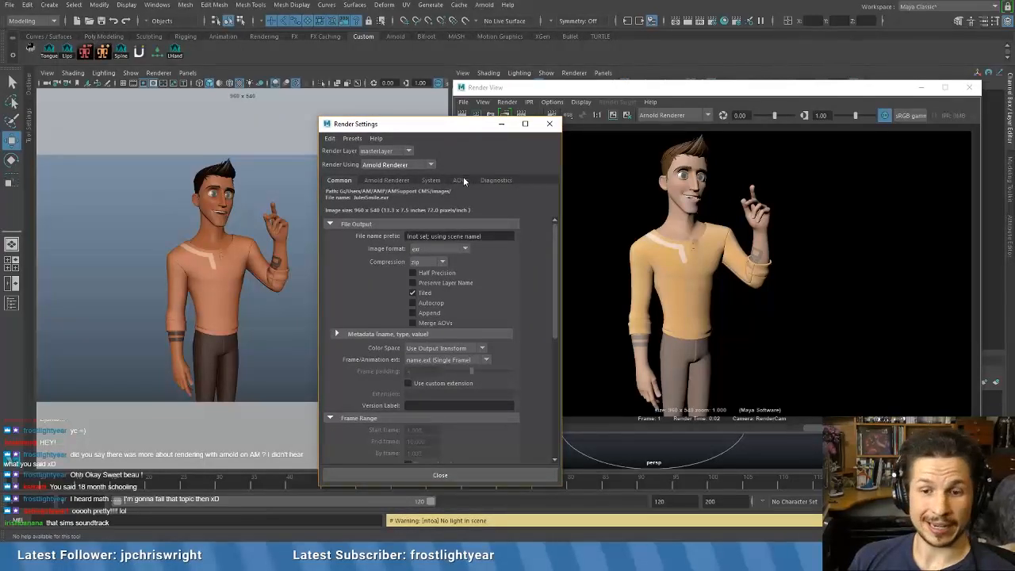
left_click_drag(444, 128, 349, 103)
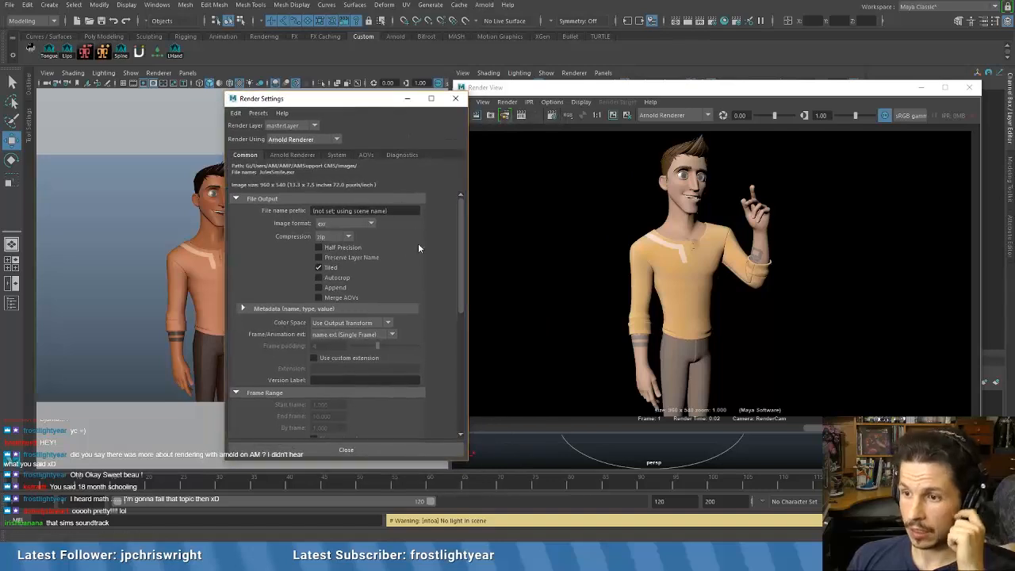
- Set a custom render image size of 720 pixels wide by 405 pixels high
scroll(436, 271, "down", 5)
scroll(436, 277, "down", 3)
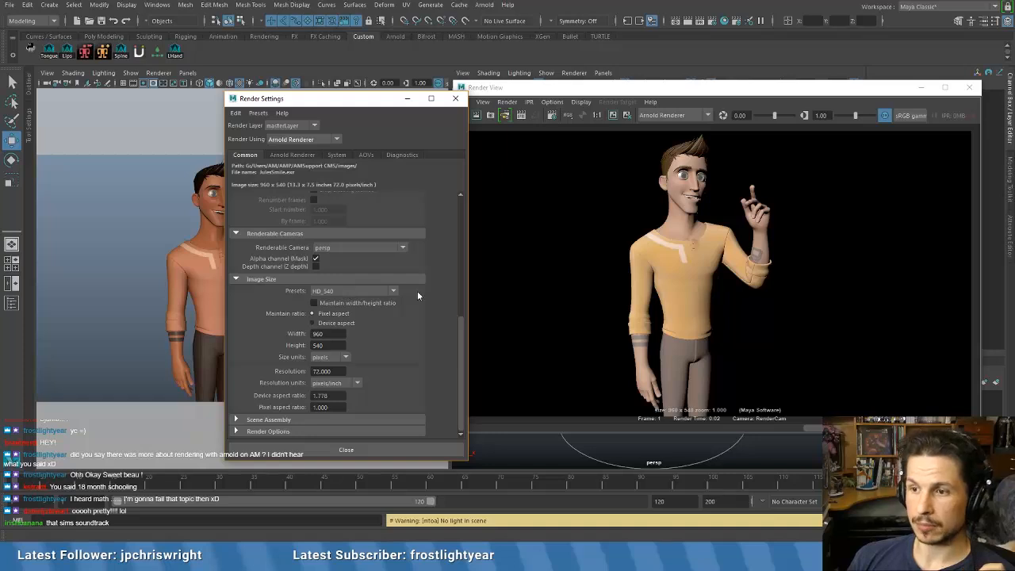
scroll(417, 291, "up", 10)
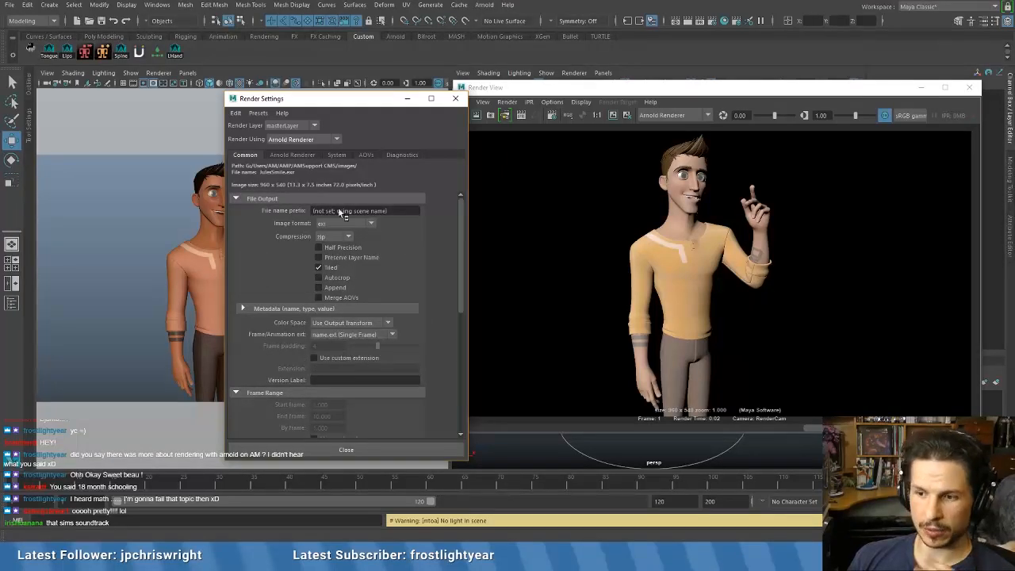
scroll(435, 311, "down", 6)
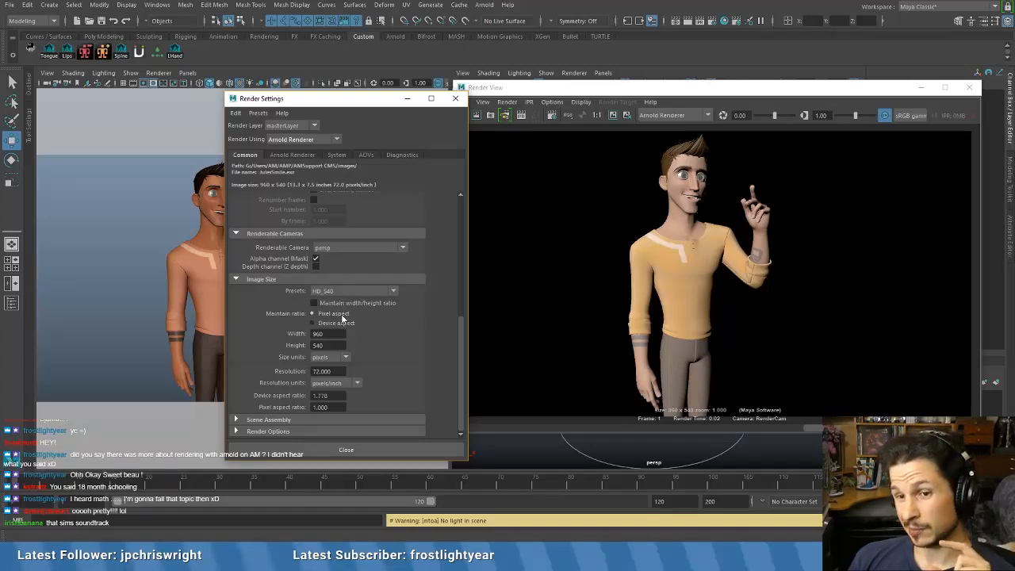
left_click_drag(343, 334, 253, 331)
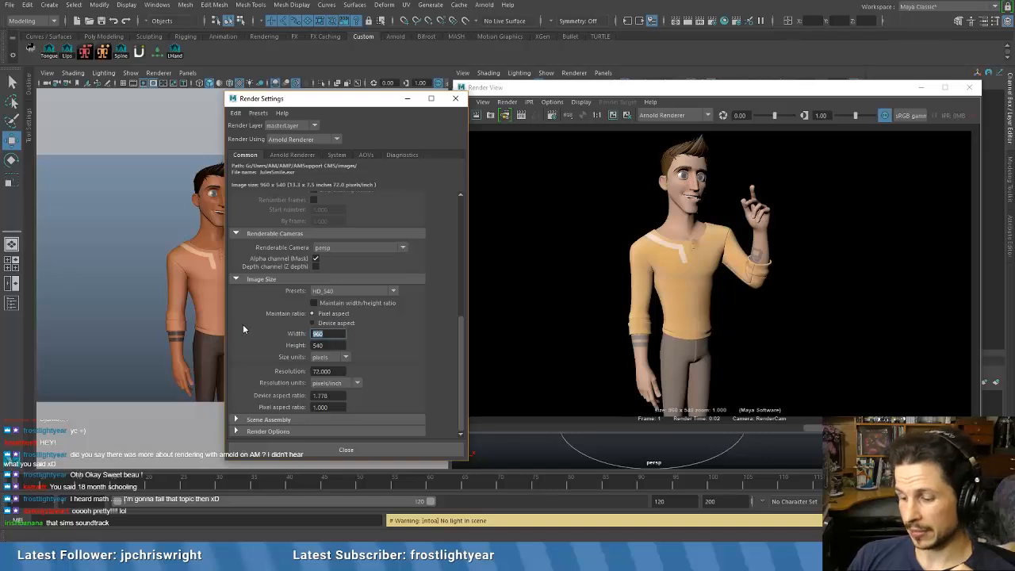
type("720")
key("Tab")
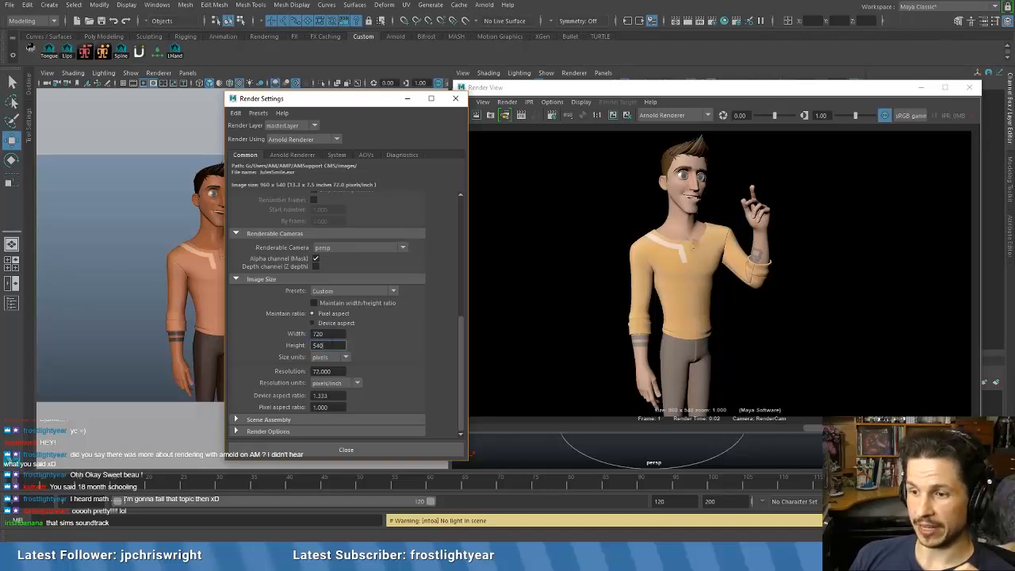
type("405")
key("Return")
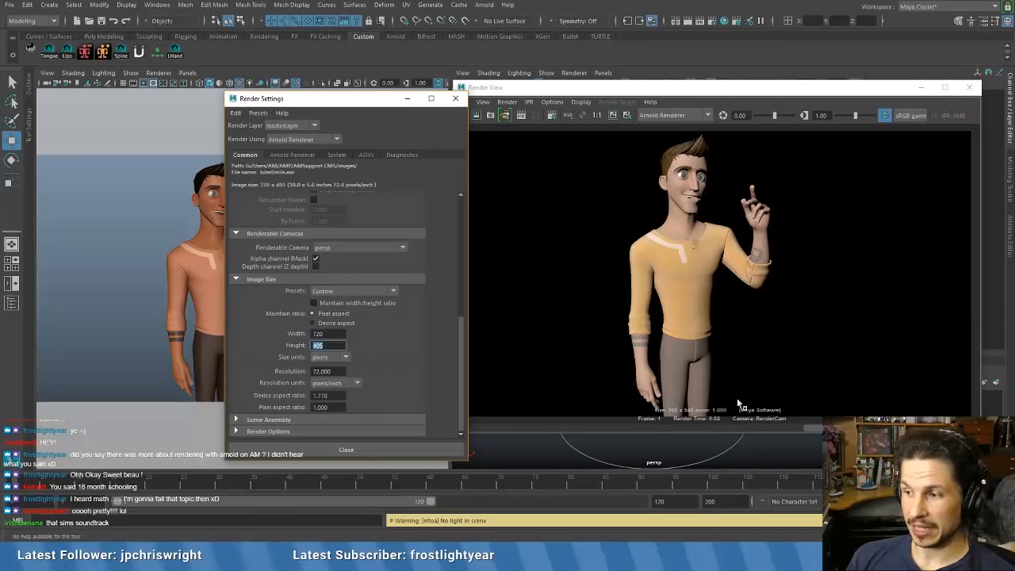
- Return to the Arnold render, reduce Arnold's Camera (AA) samples to 2, and close the render settings
left_click_drag(866, 429, 583, 424)
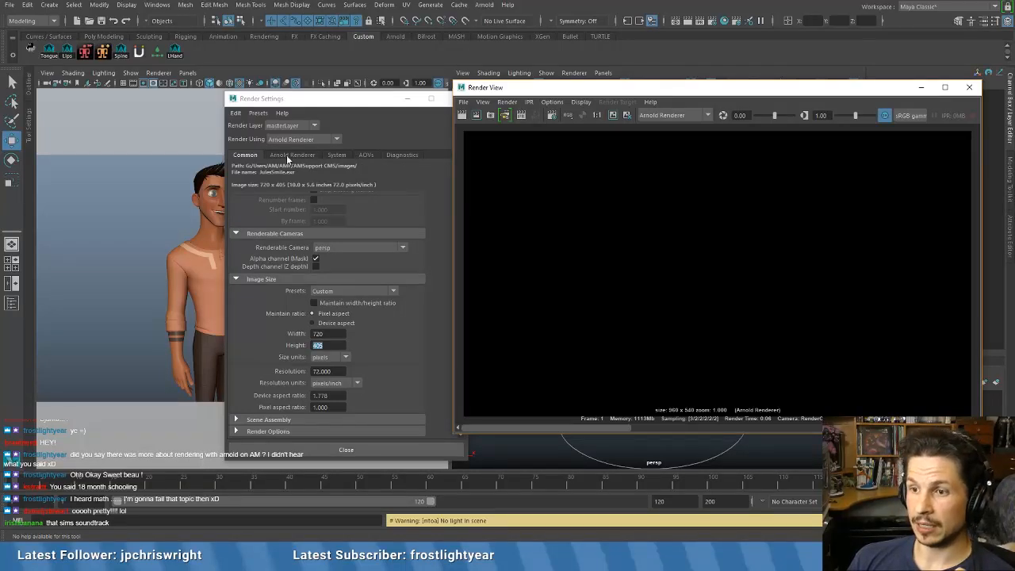
left_click(290, 157)
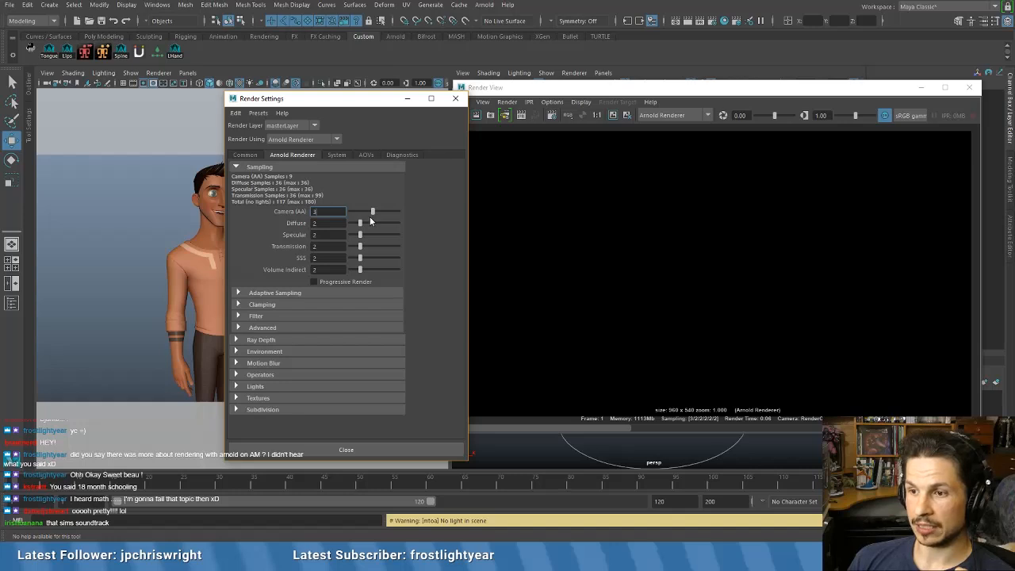
left_click_drag(372, 210, 363, 209)
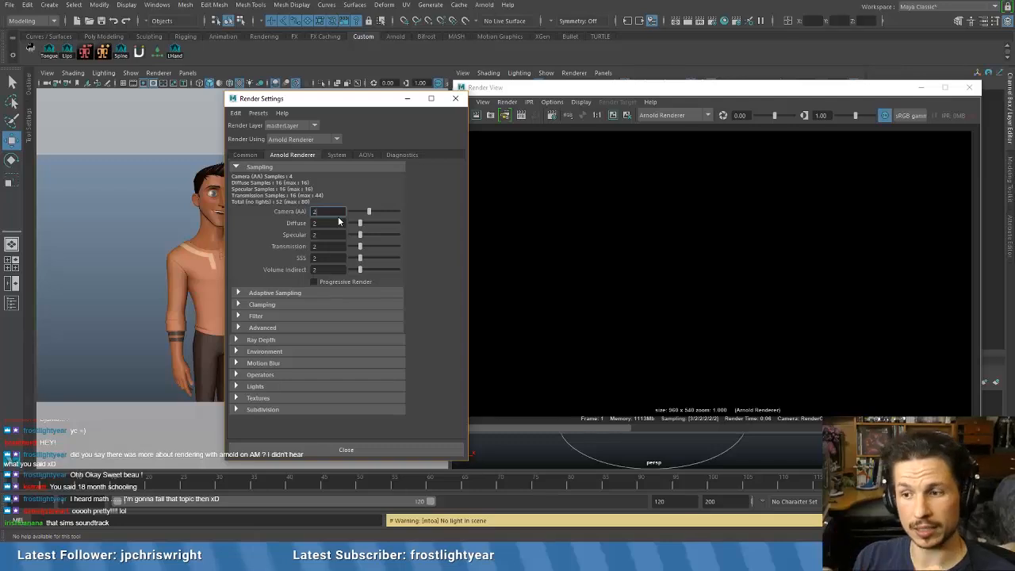
left_click(333, 452)
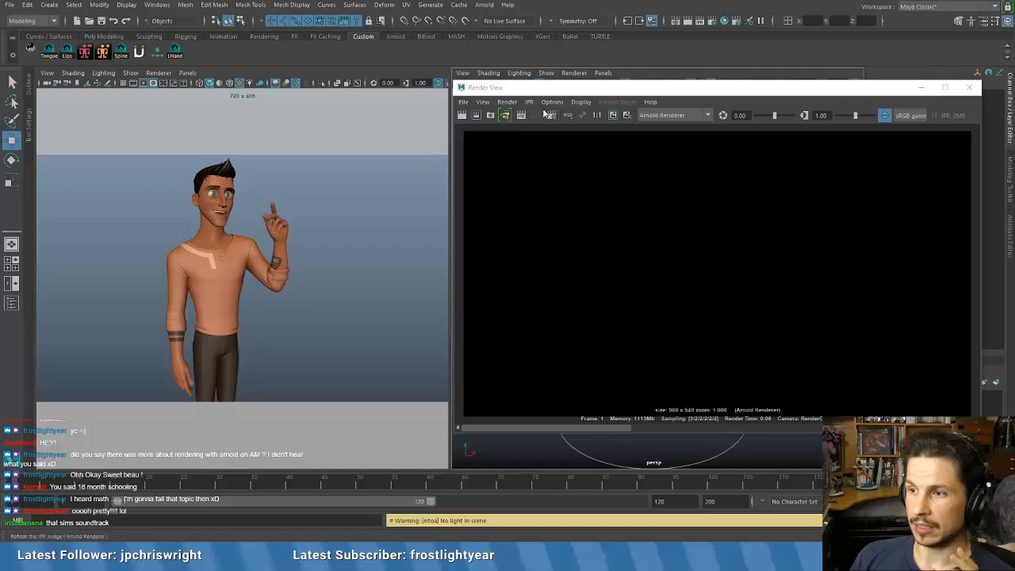
- Move the Render View off the viewports and uniformly scale the RenderCam camera to about 12.46 in the perspective view
left_click_drag(574, 88, 0, 261)
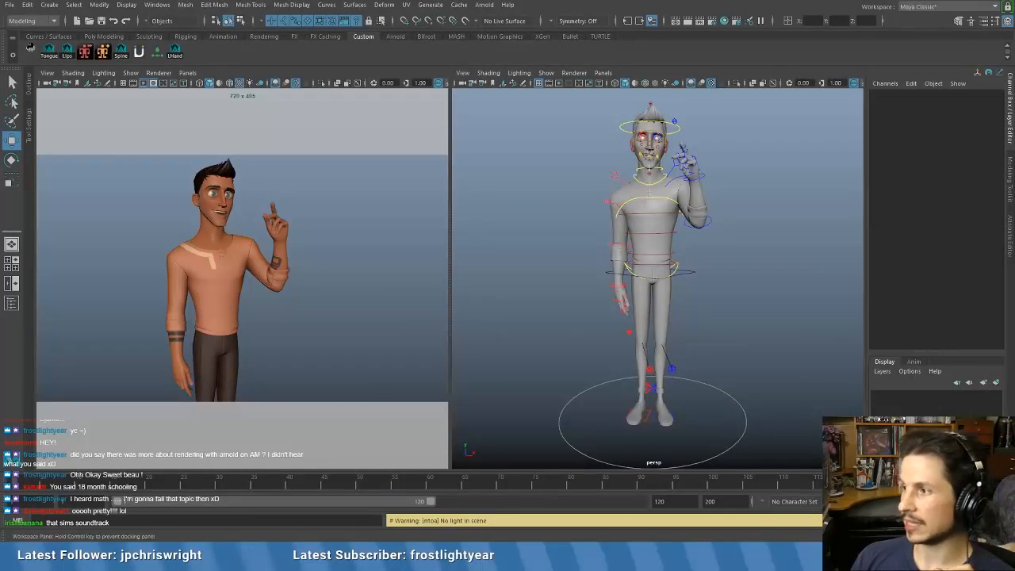
left_click(587, 257)
scroll(587, 262, "down", 10)
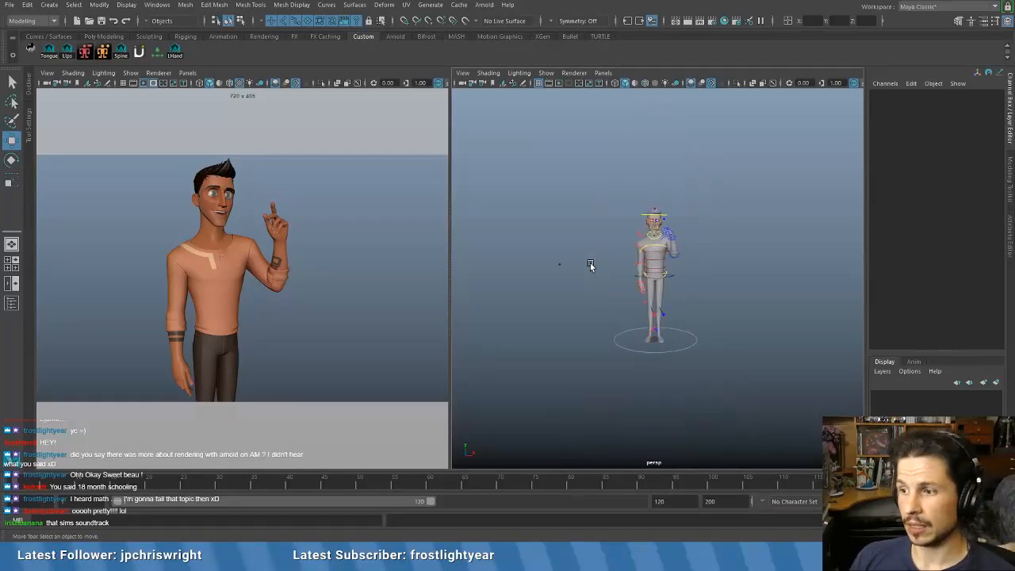
scroll(634, 279, "up", 5)
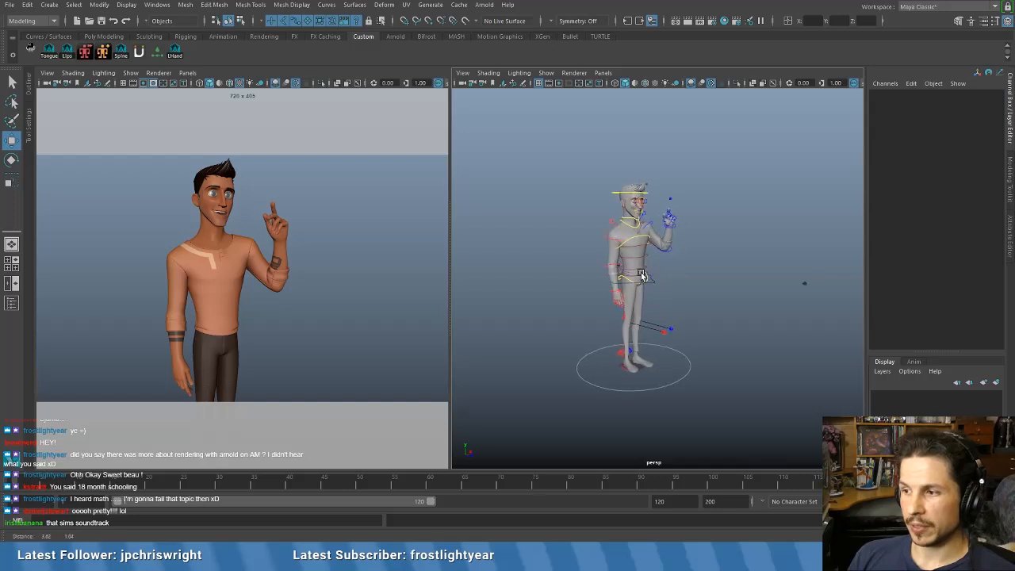
left_click_drag(797, 283, 860, 290)
key("r")
key("w")
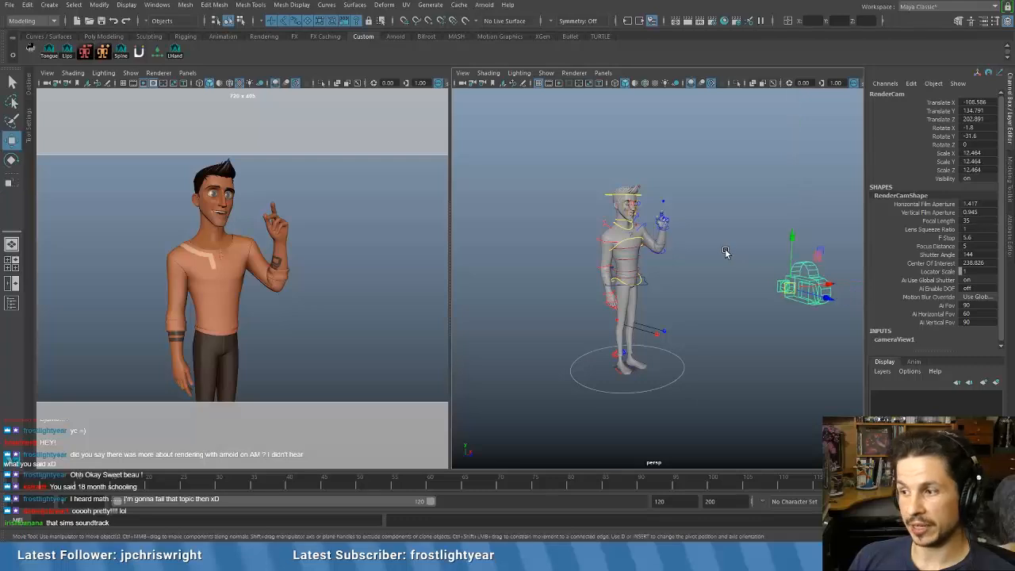
left_click(725, 252)
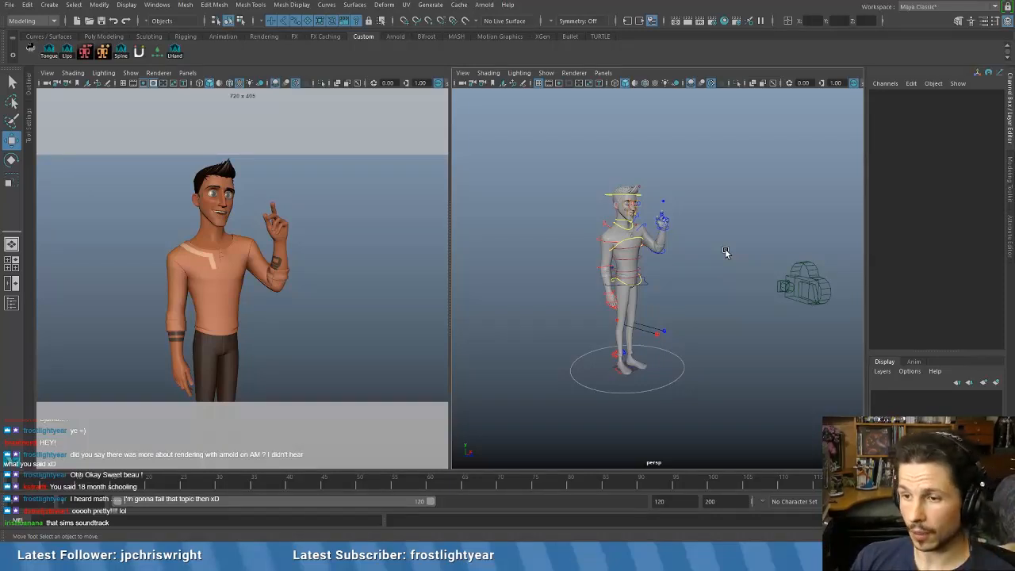
- Examine the render camera's placement relative to the character from several angles in the perspective view
scroll(620, 248, "down", 5)
scroll(621, 263, "up", 3)
left_click_drag(620, 262, 573, 286, "alt")
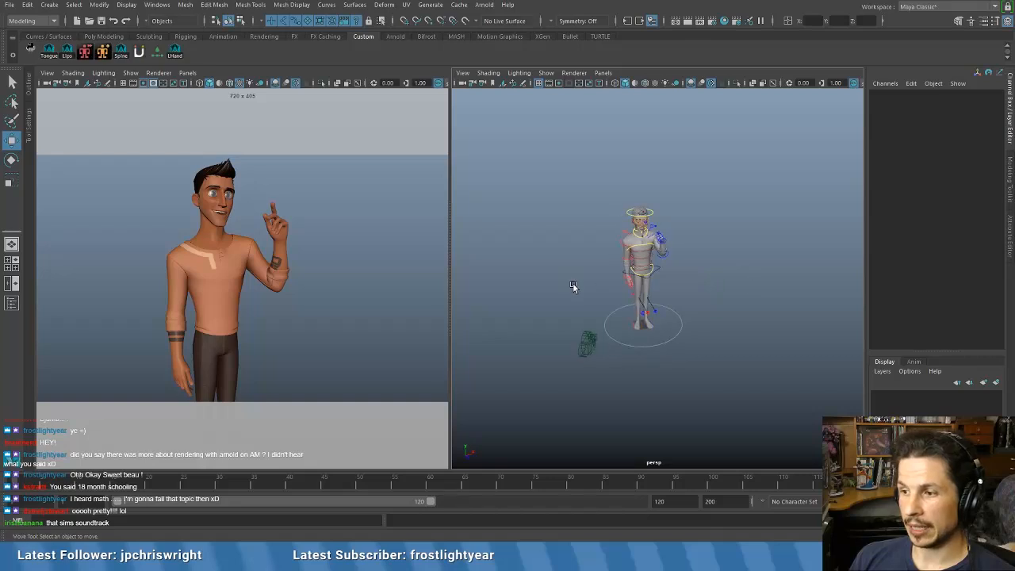
scroll(573, 284, "up", 3)
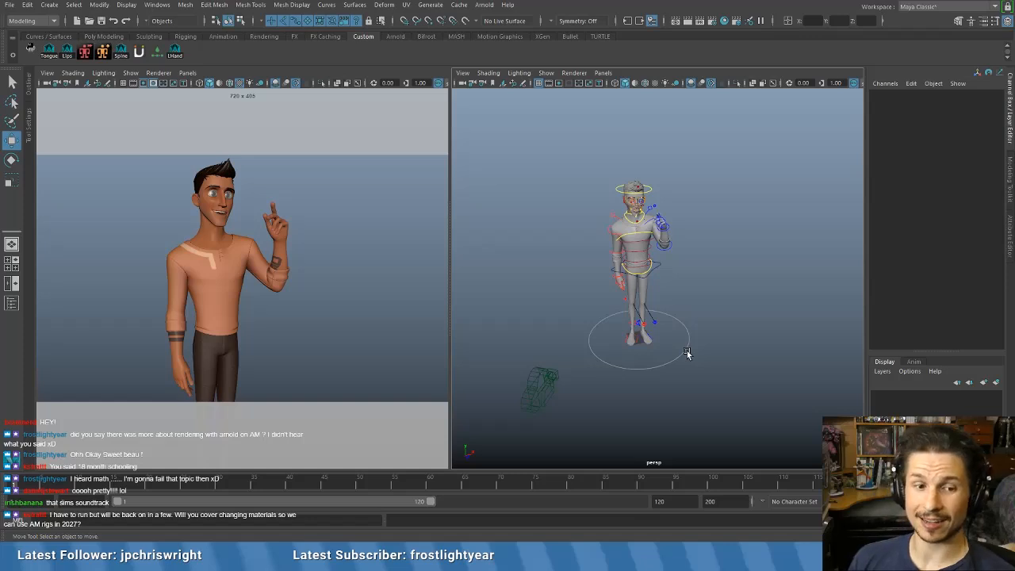
scroll(682, 296, "down", 3)
mouse_move(625, 329)
left_mouse_down("alt")
mouse_move(638, 330)
mouse_move(633, 316)
left_mouse_up("alt")
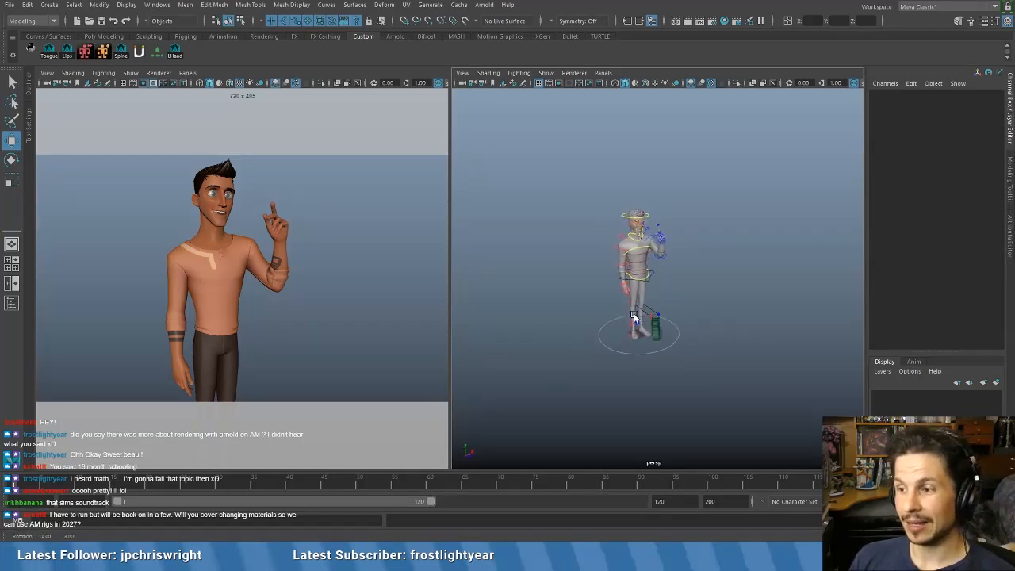
scroll(659, 334, "up", 4)
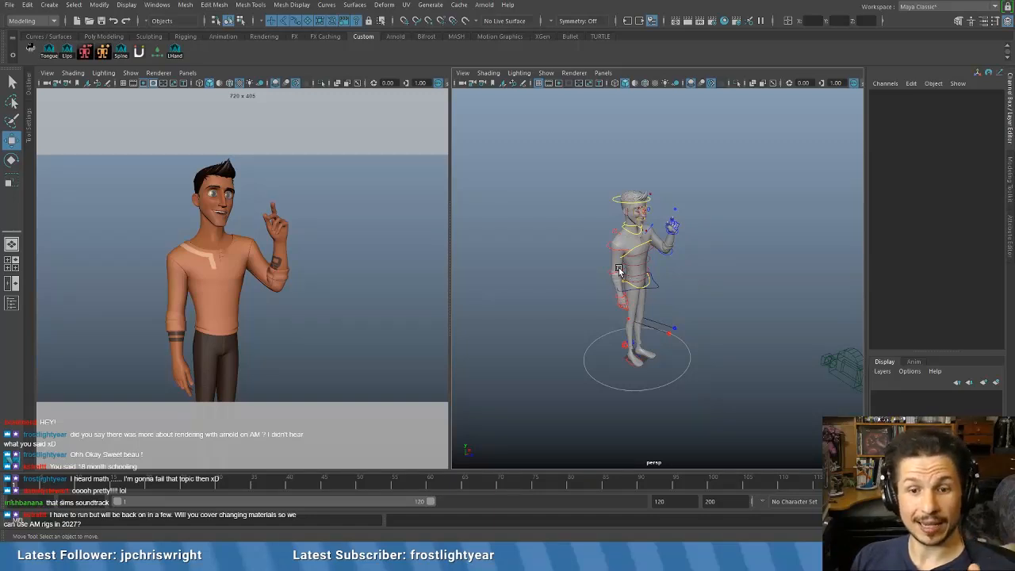
- Create a polygon plane at the character's feet
right_click_drag(674, 245, 643, 242, "alt")
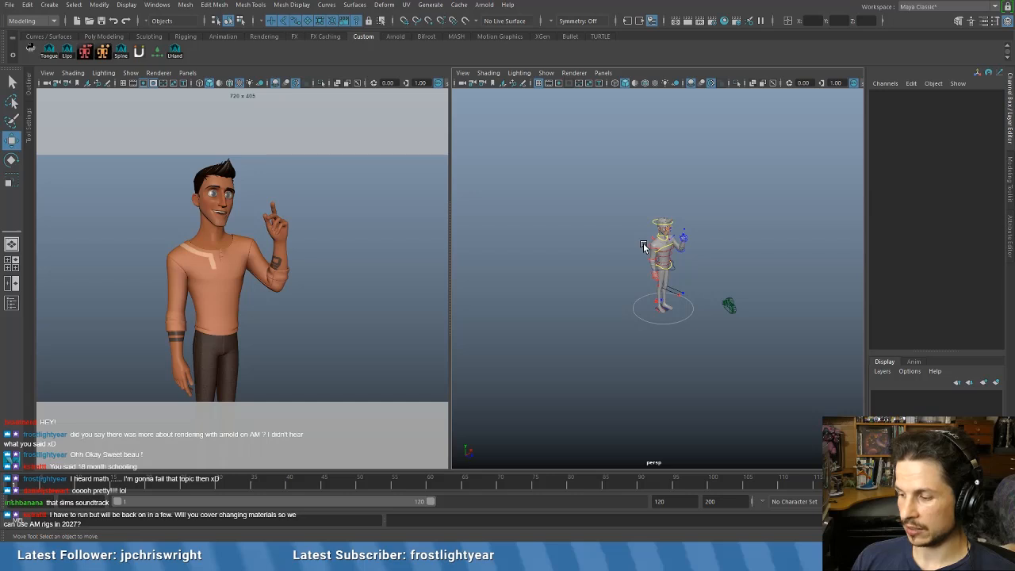
right_click_drag(643, 244, 653, 244, "alt")
left_click_drag(654, 244, 657, 244, "alt")
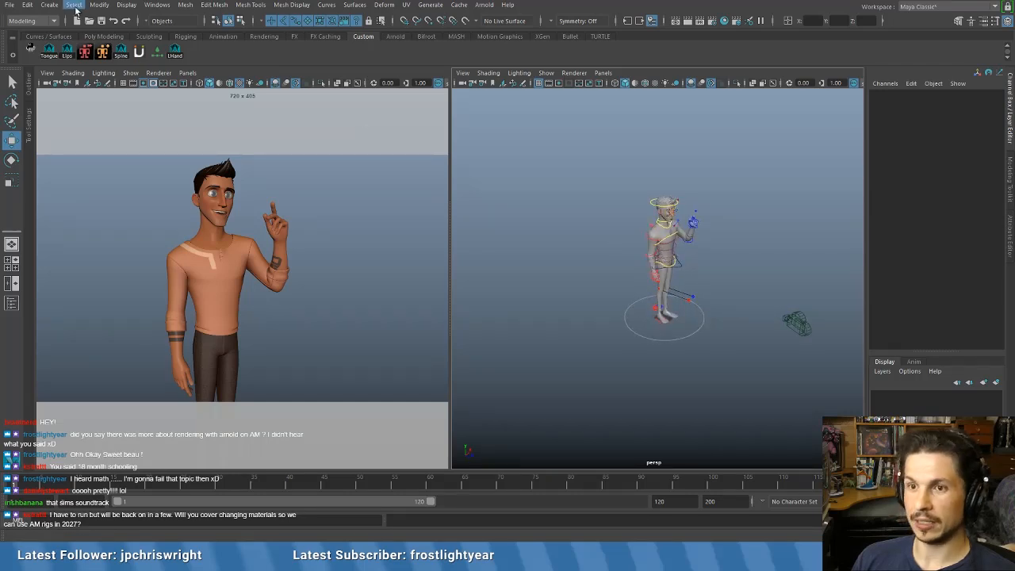
left_click(49, 5)
mouse_move(81, 42)
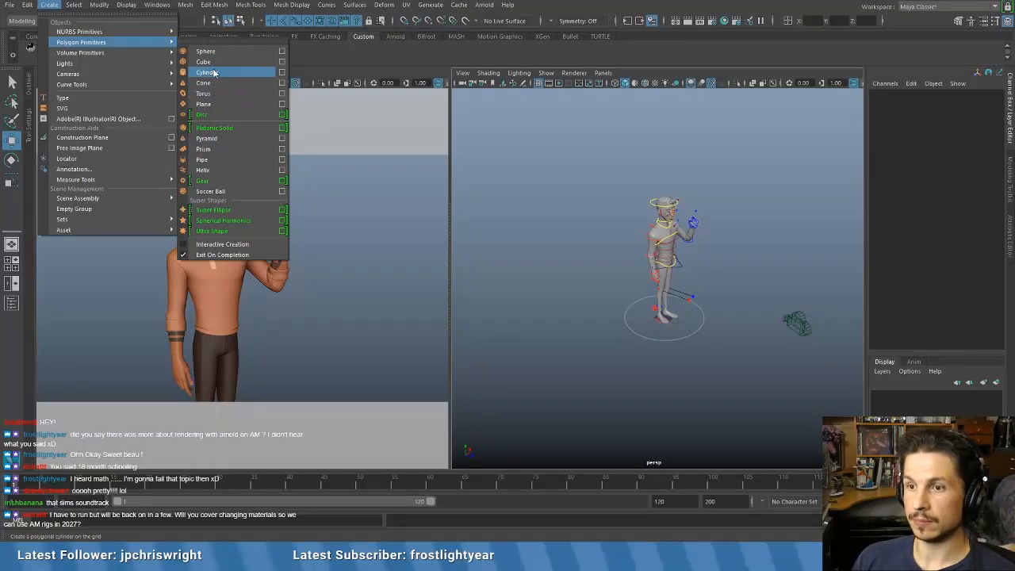
left_click(208, 104)
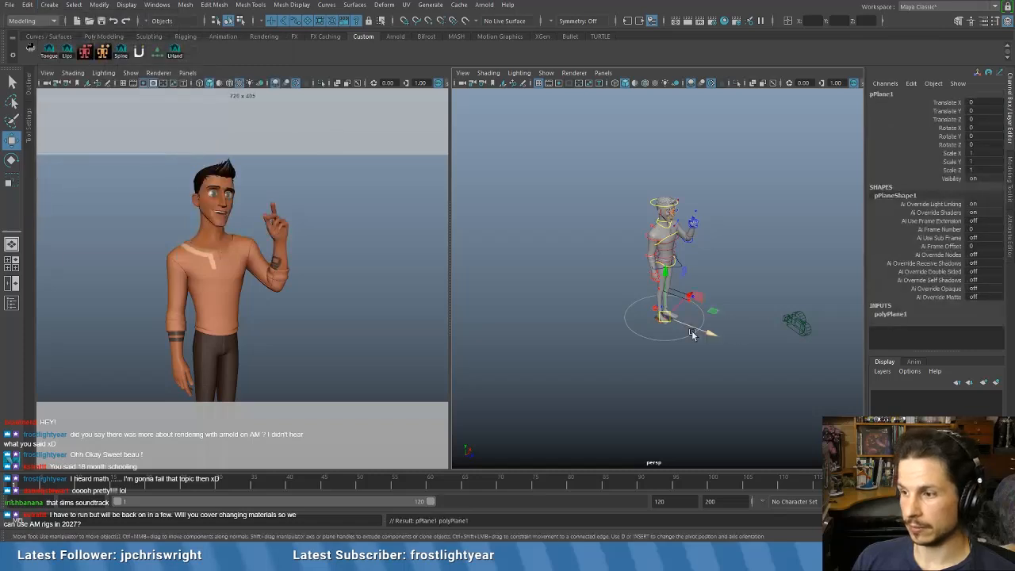
- Scale the plane into a large floor of about 1694.9 in X, 410 in Y and 680 in Z
key("r")
left_click_drag(665, 318, 813, 325)
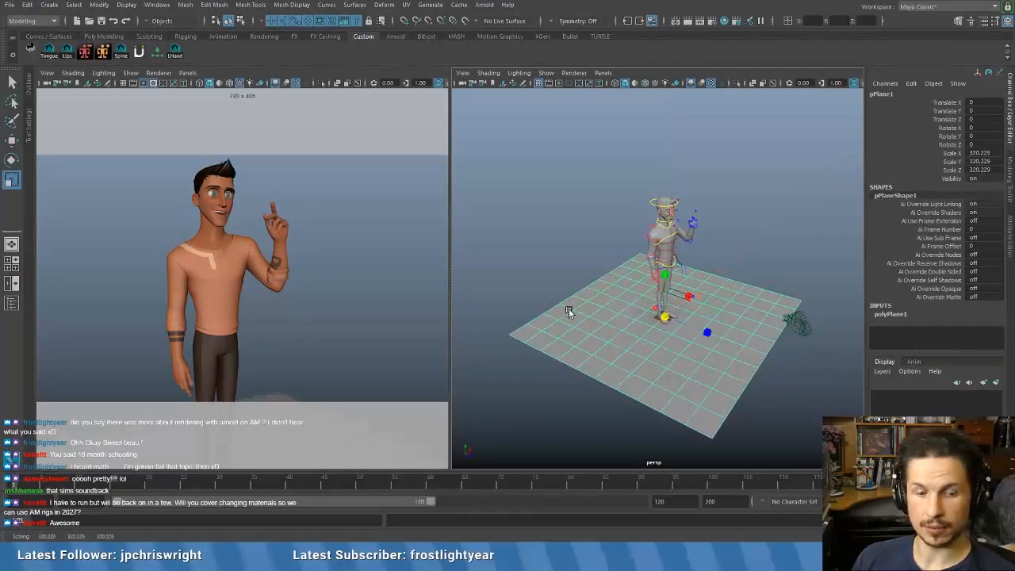
middle_click_drag(568, 311, 605, 319)
scroll(607, 318, "down", 7)
left_click_drag(685, 276, 755, 234)
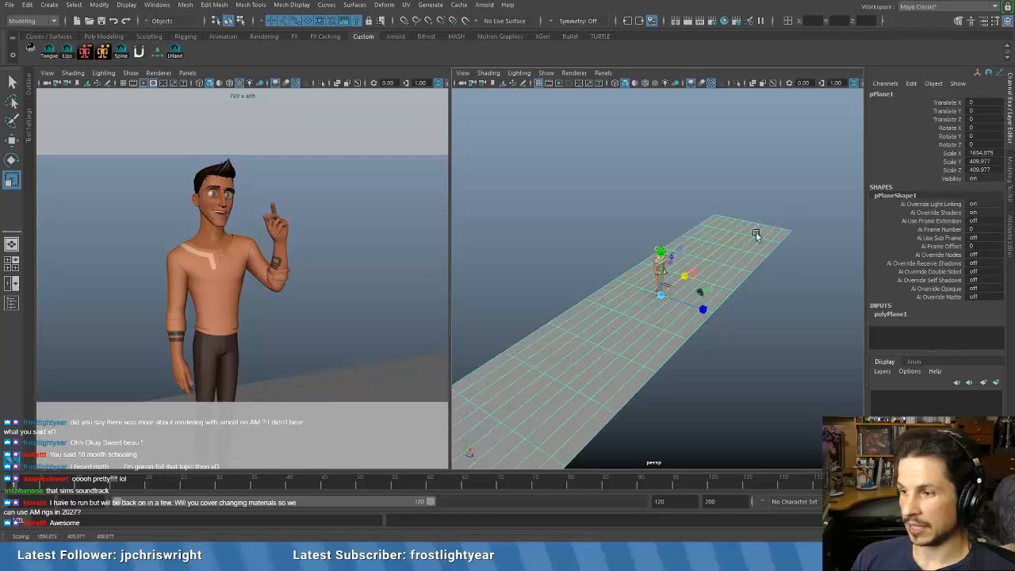
left_click_drag(702, 310, 734, 320)
- Set the plane's width subdivisions to 1 and height subdivisions to 2
left_click(903, 316)
scroll(958, 318, "down", 1)
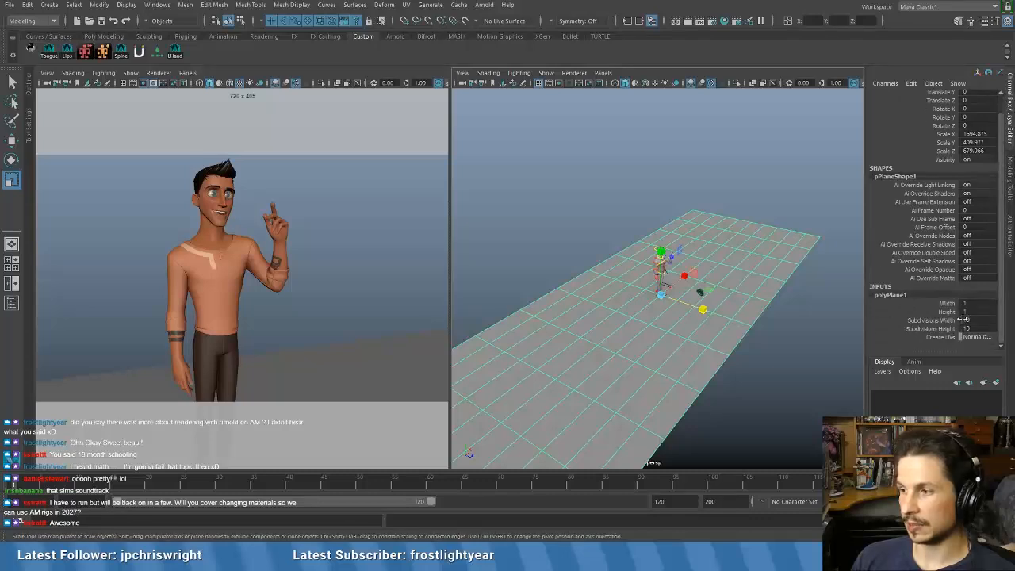
left_click_drag(976, 320, 979, 328)
left_click(981, 327)
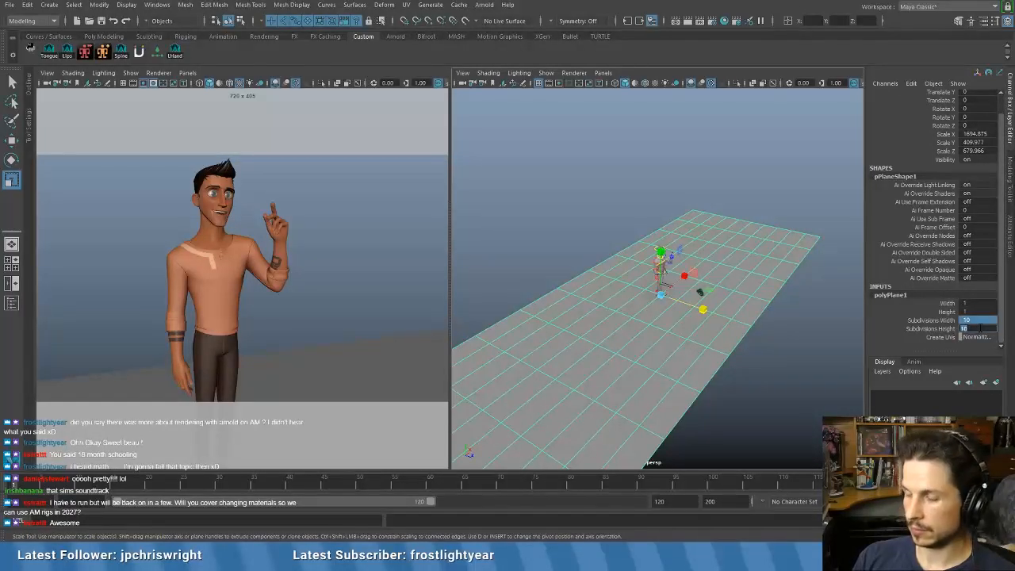
type("1")
key("Return")
left_click(979, 328)
type("2")
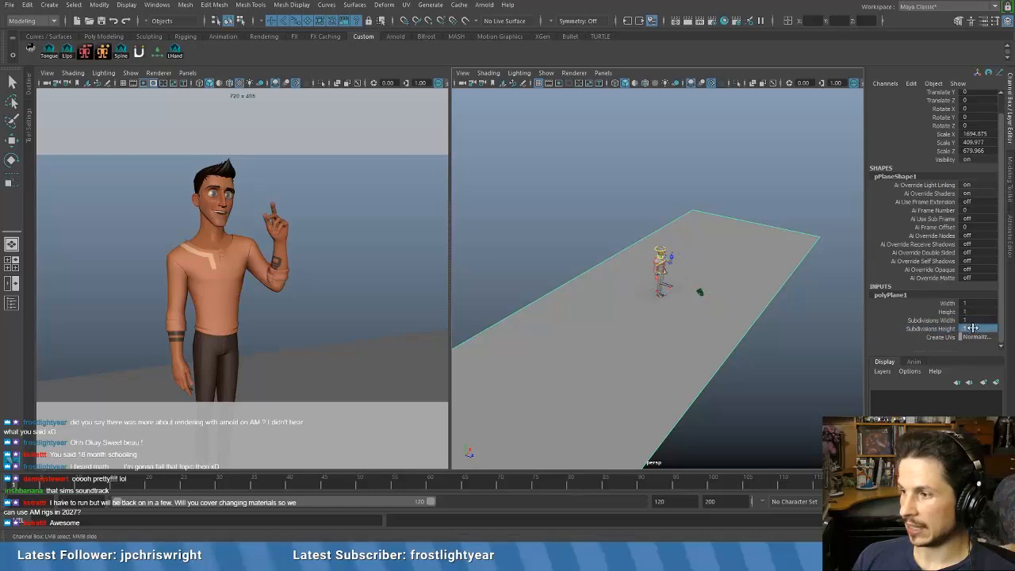
key("Return")
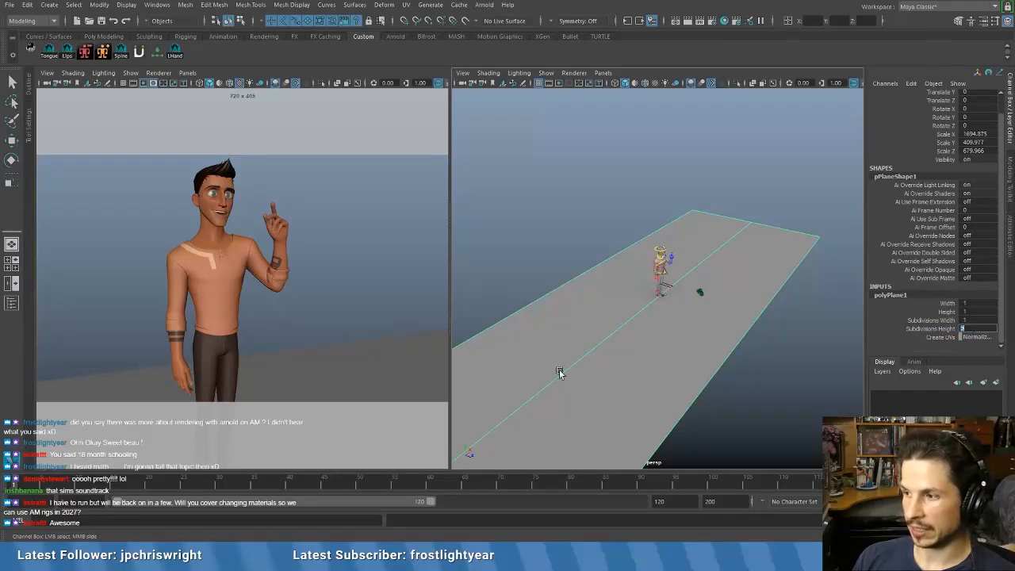
- Try 3 height subdivisions on the plane, and undo that change
left_click_drag(560, 370, 675, 294, "alt")
left_click_drag(574, 296, 659, 279, "alt")
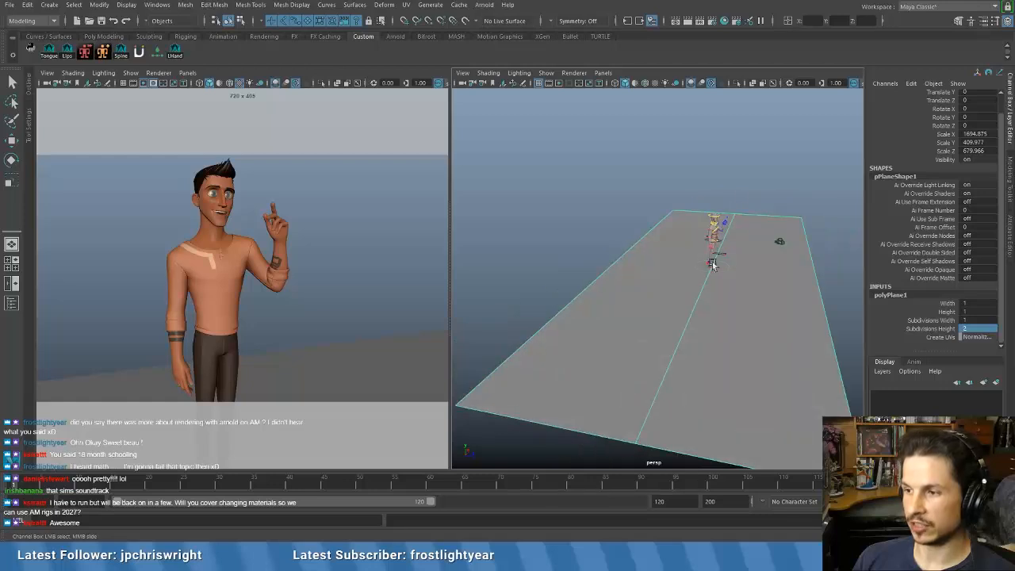
middle_click_drag(531, 256, 539, 257)
key("w")
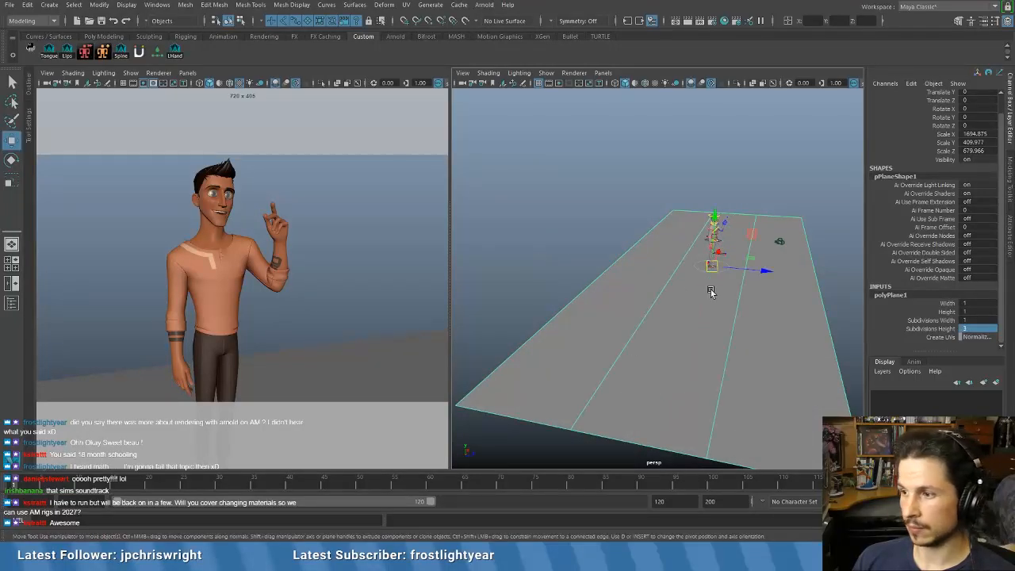
key("ctrl+z")
key("F8")
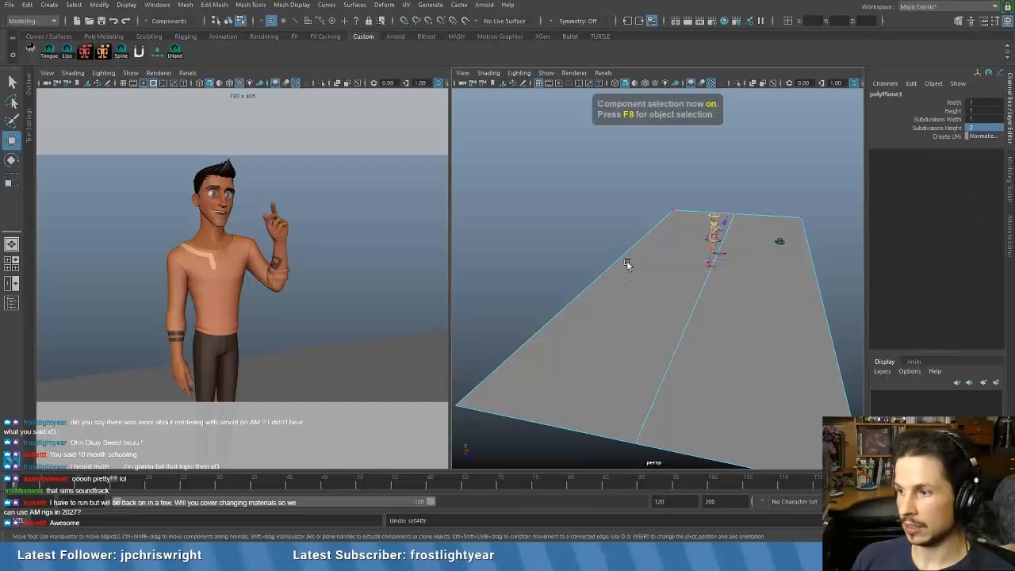
key("F8")
- Move the plane to about X 54.95 and Z -198.46, and rotate it to about -22.6 degrees in Y to face the render camera
left_click_drag(766, 272, 646, 285)
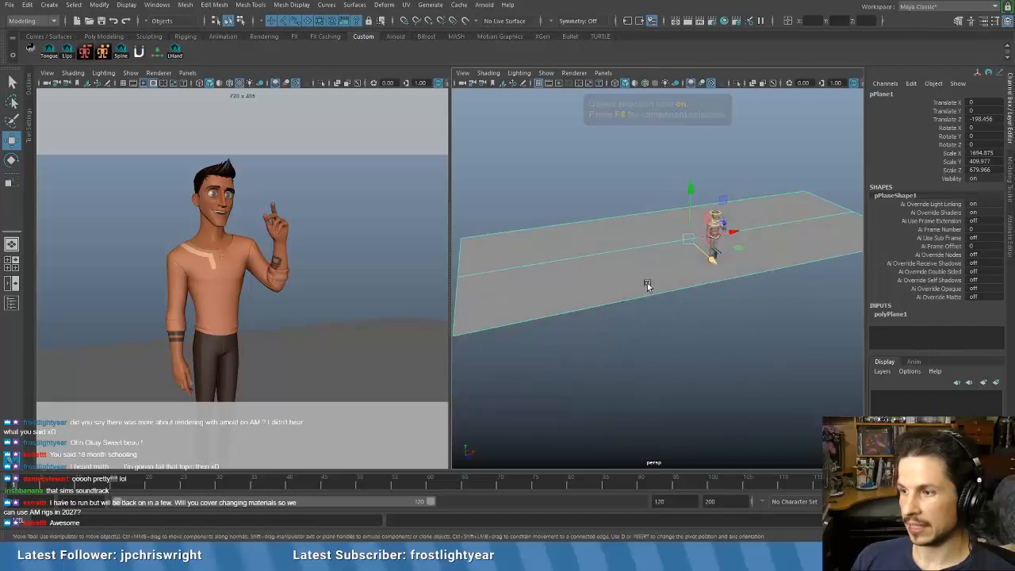
left_click_drag(728, 232, 674, 249)
key("e")
left_click_drag(616, 305, 795, 248, "alt")
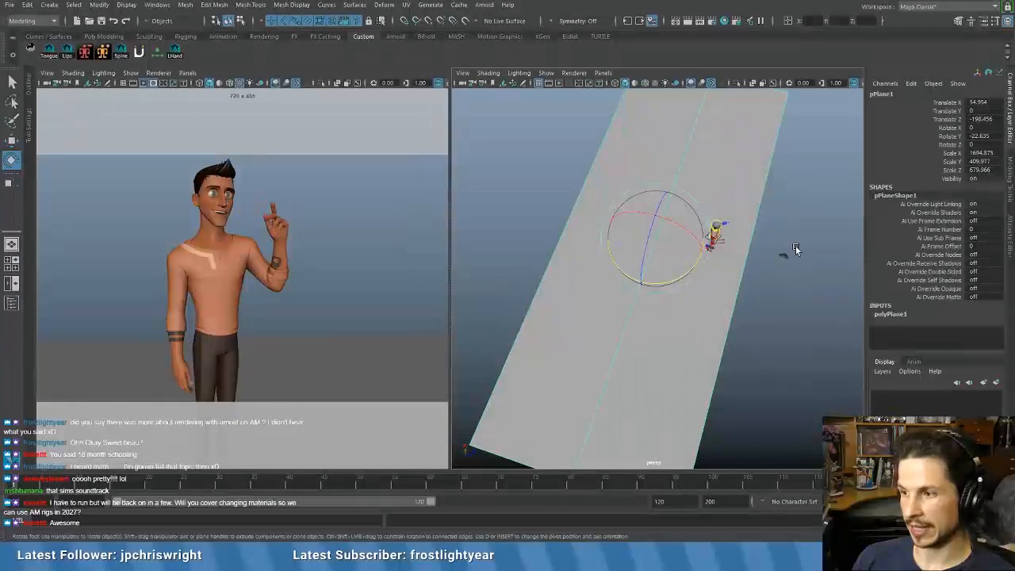
- Raise the plane's rear edge to form a tall vertical wall behind the character, and return to object selection
left_click_drag(673, 224, 639, 268, "alt")
right_click_drag(639, 268, 692, 274, "alt")
left_click_drag(589, 283, 644, 255, "alt")
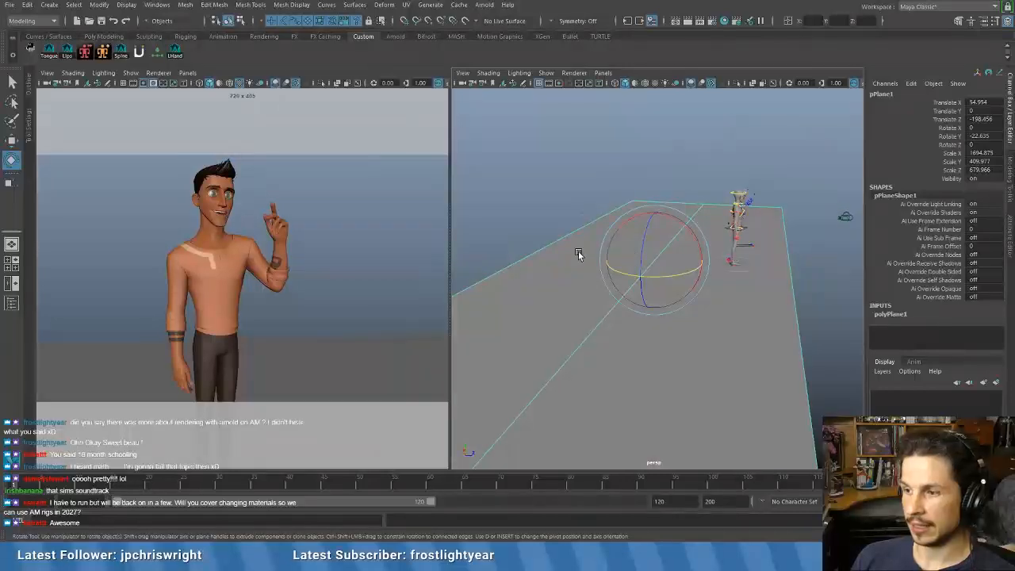
right_click_drag(583, 223, 581, 218)
left_click(542, 245)
right_click_drag(542, 246, 542, 281, "alt")
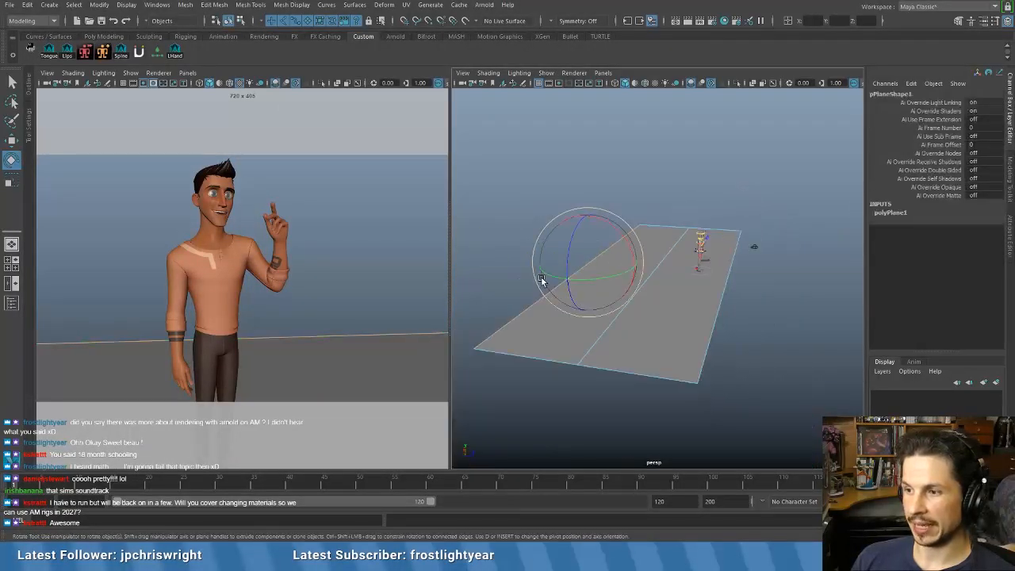
left_click_drag(542, 281, 691, 141, "alt")
key("w")
left_click_drag(704, 281, 677, 272, "alt")
key("F8")
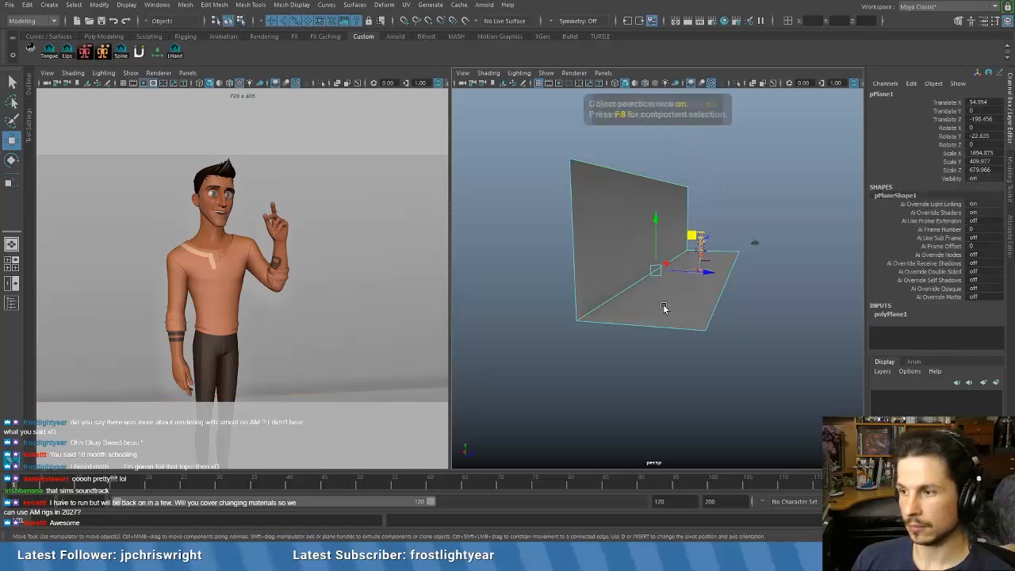
- Bevel the edge where the wall meets the floor and increase its segments to form a smoothly curved backdrop
scroll(662, 305, "up", 3)
scroll(603, 296, "up", 2)
left_click_drag(597, 298, 579, 289, "alt")
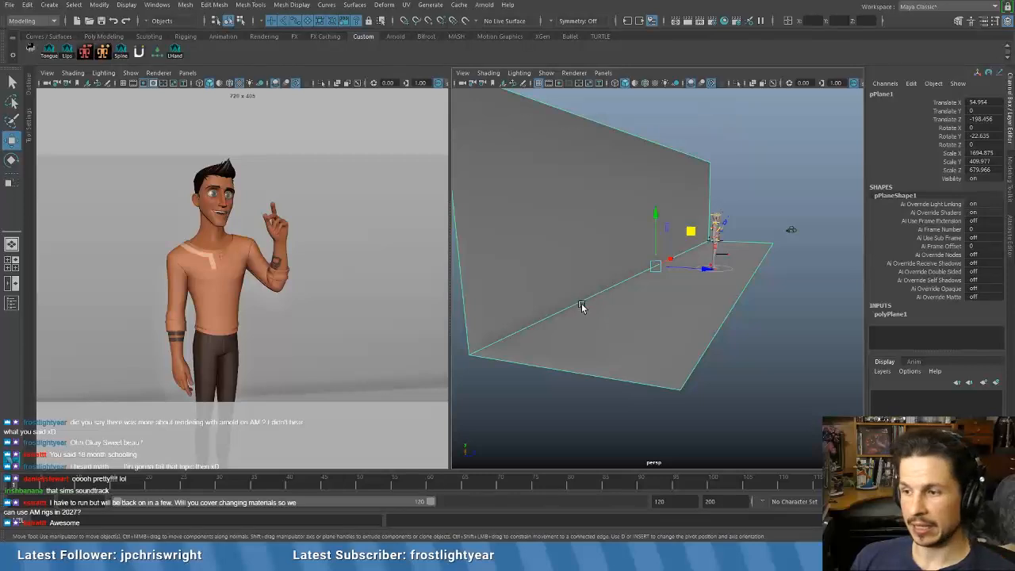
right_click_drag(581, 303, 582, 217)
left_click(597, 285)
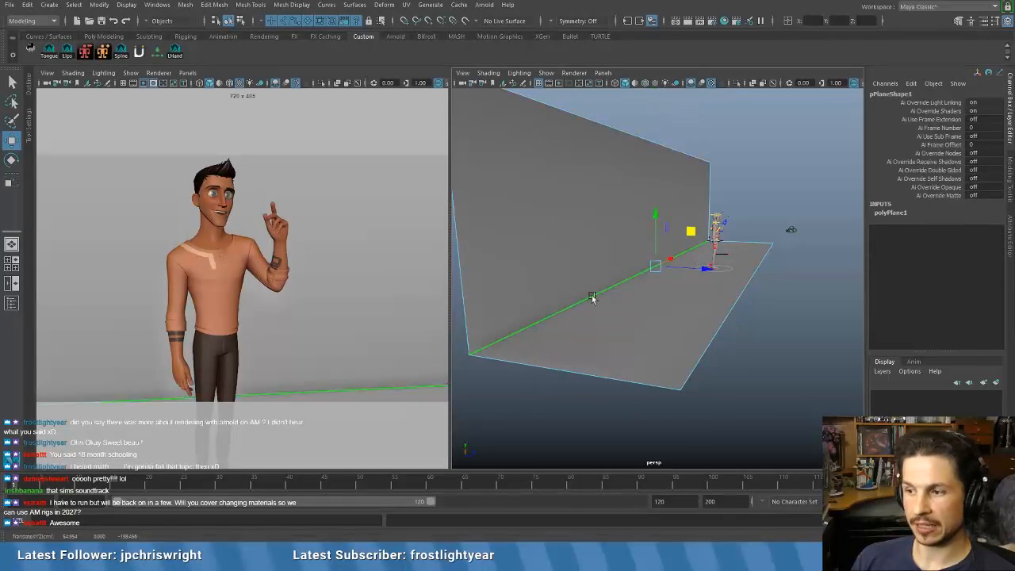
right_click_drag(586, 276, 651, 279, "shift")
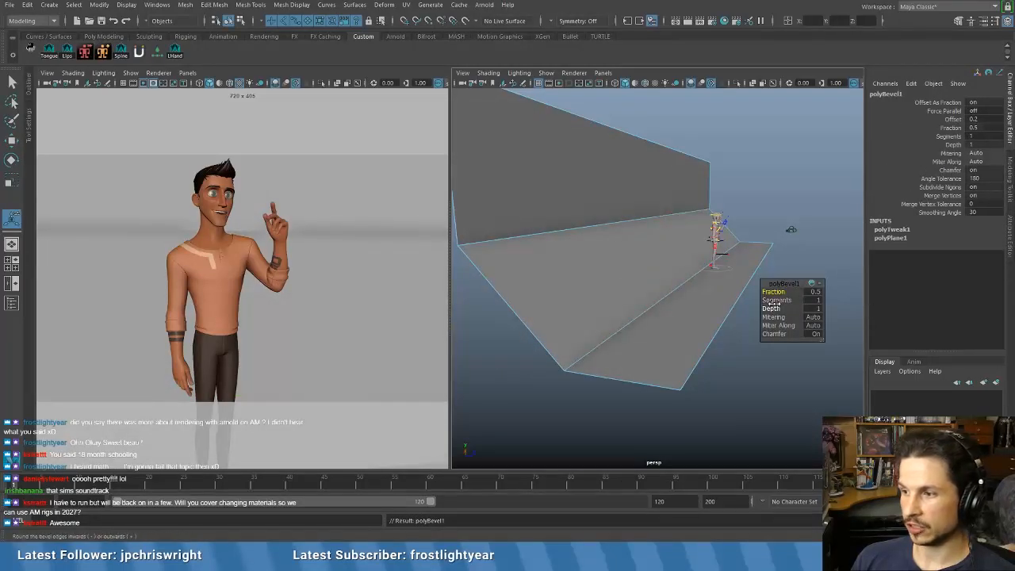
left_click_drag(775, 300, 807, 300)
key("F8")
left_click(794, 181)
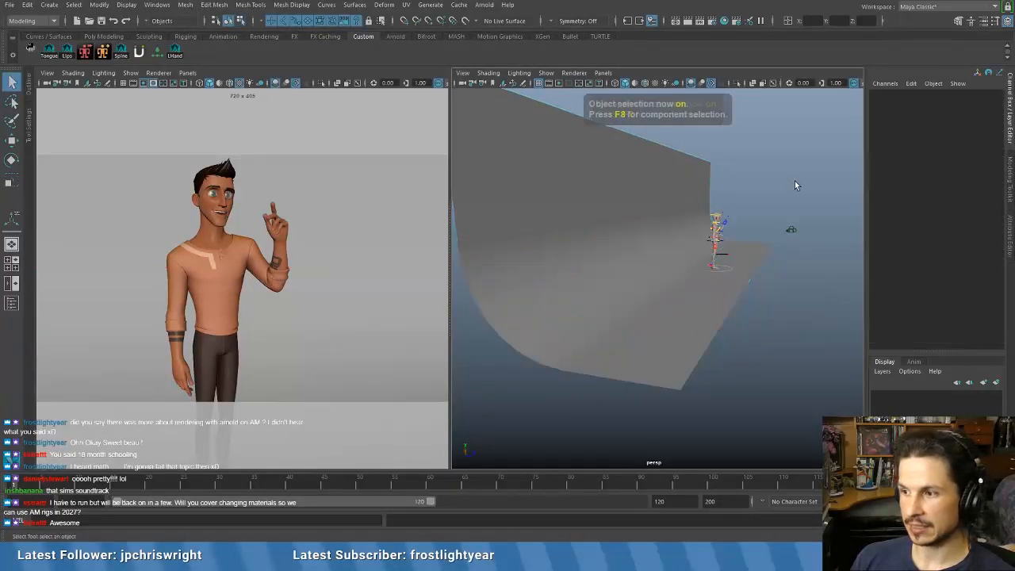
- Move the curved backdrop back to about X 58.6 and Z -207.2, and deselect it
left_click_drag(794, 181, 654, 201, "alt")
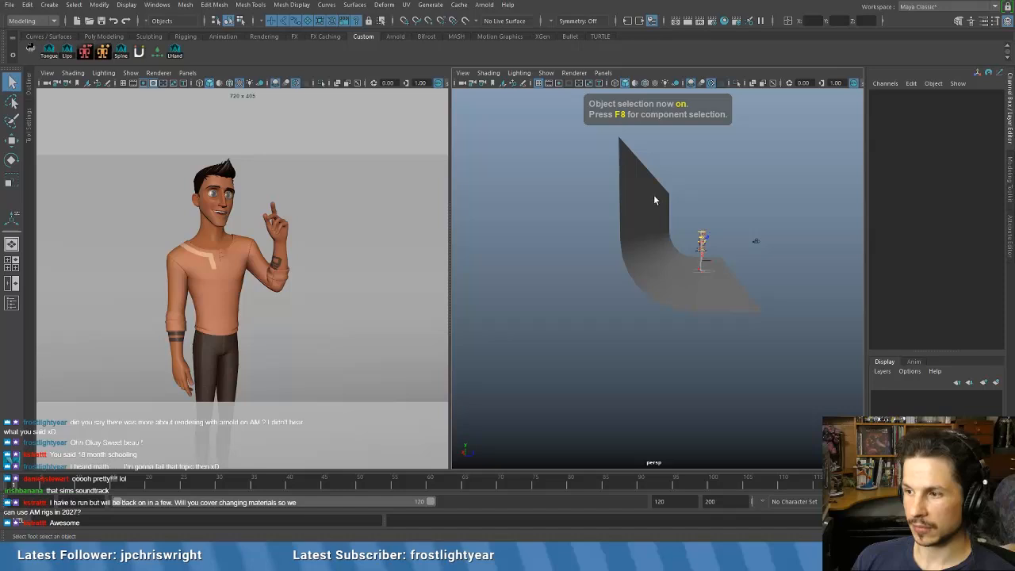
left_click_drag(712, 308, 701, 295, "alt")
left_click(701, 296)
left_click(633, 347)
left_click_drag(632, 346, 641, 349, "alt")
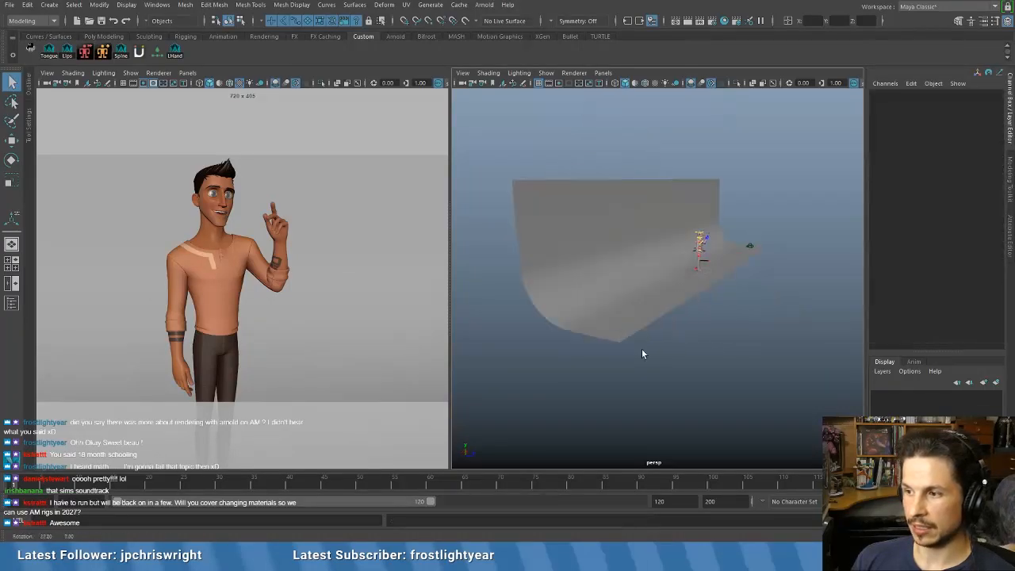
left_click(684, 293)
scroll(684, 293, "up", 3)
key("w")
left_click_drag(705, 265, 684, 310)
left_click(769, 177)
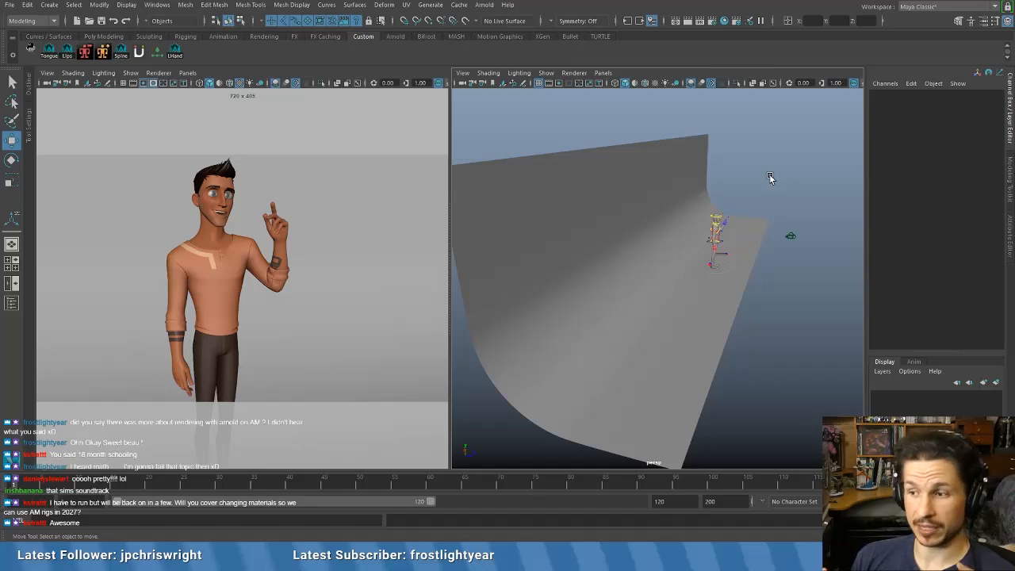
- Check the backdrop around the character from the other side and save the scene as a student version file
left_click_drag(768, 177, 544, 232, "alt")
right_click_drag(544, 232, 808, 242, "alt")
middle_click_drag(808, 242, 571, 285, "alt")
left_click(630, 314)
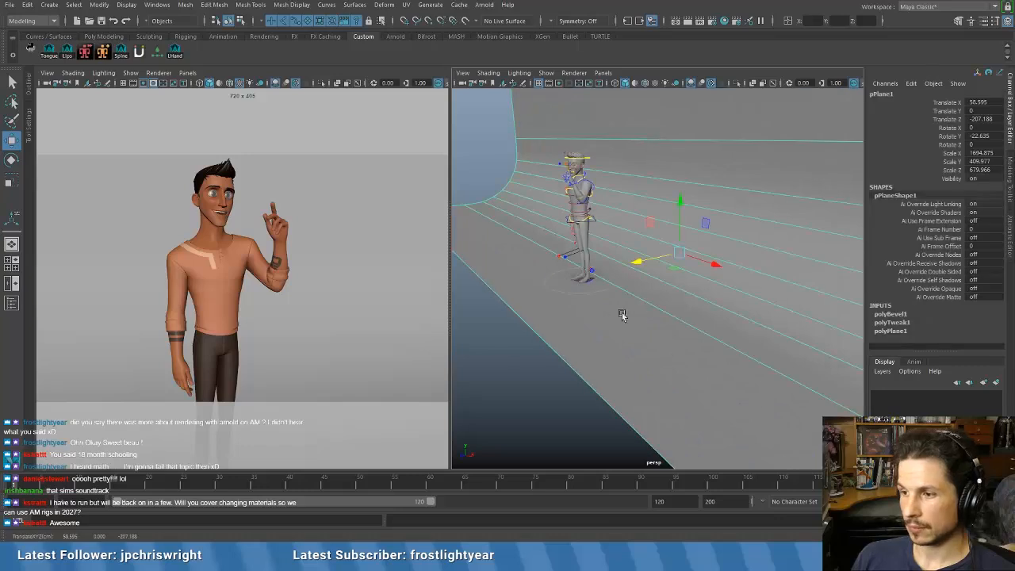
left_click(517, 368)
right_click_drag(527, 366, 533, 302, "alt")
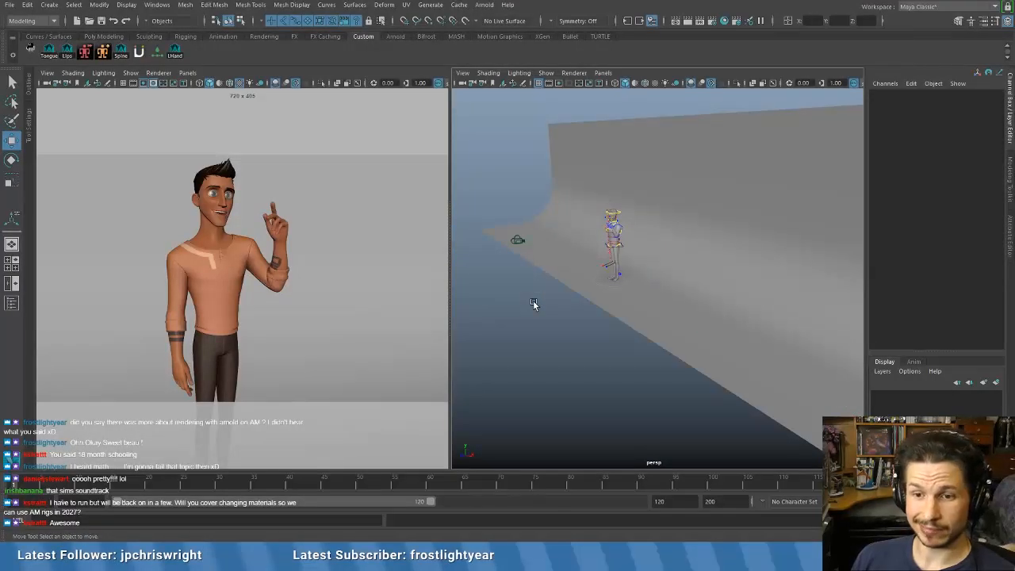
key("ctrl+s")
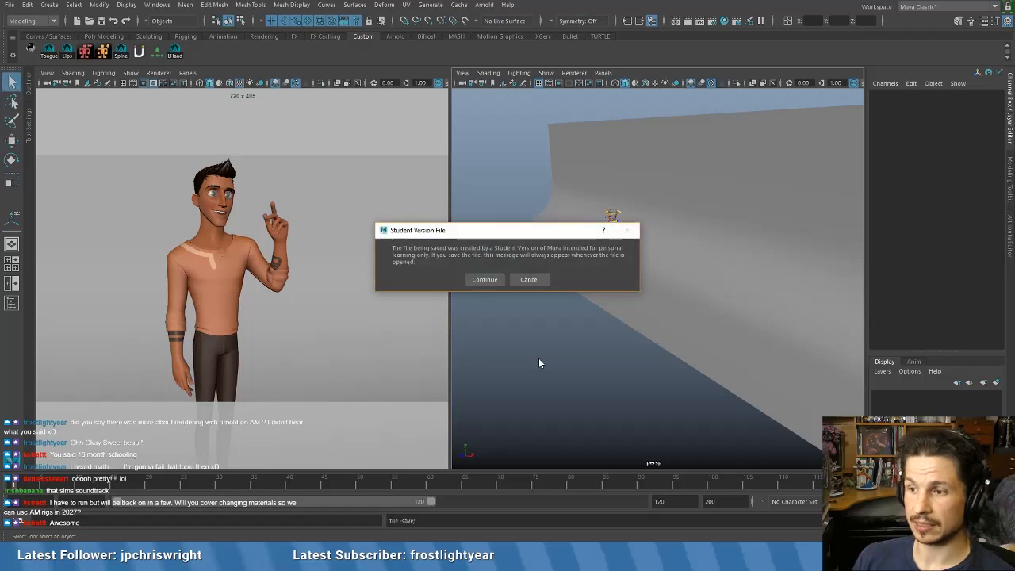
key("Return")
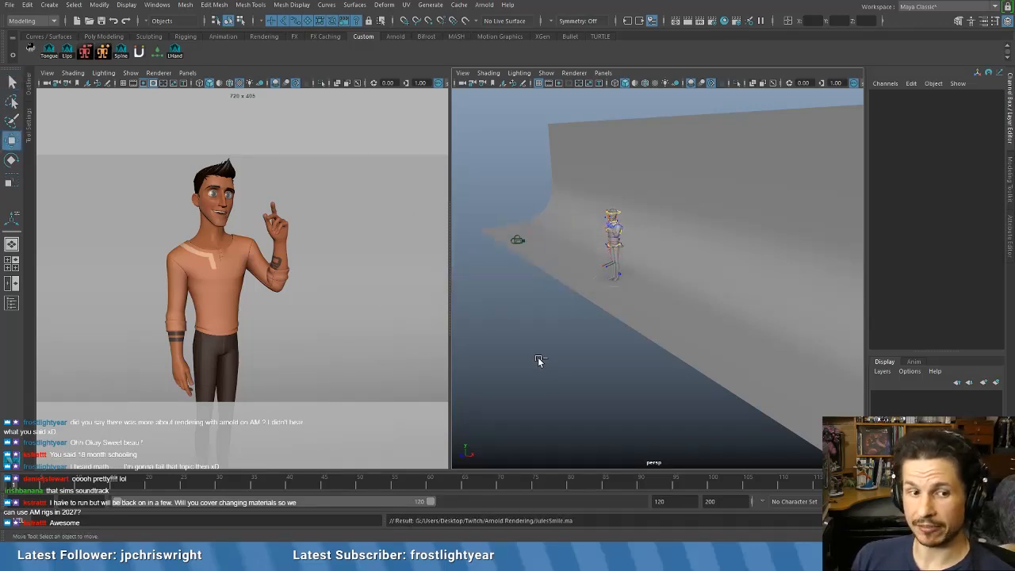
- Create an Arnold area light in the scene
left_click_drag(538, 360, 578, 372, "alt")
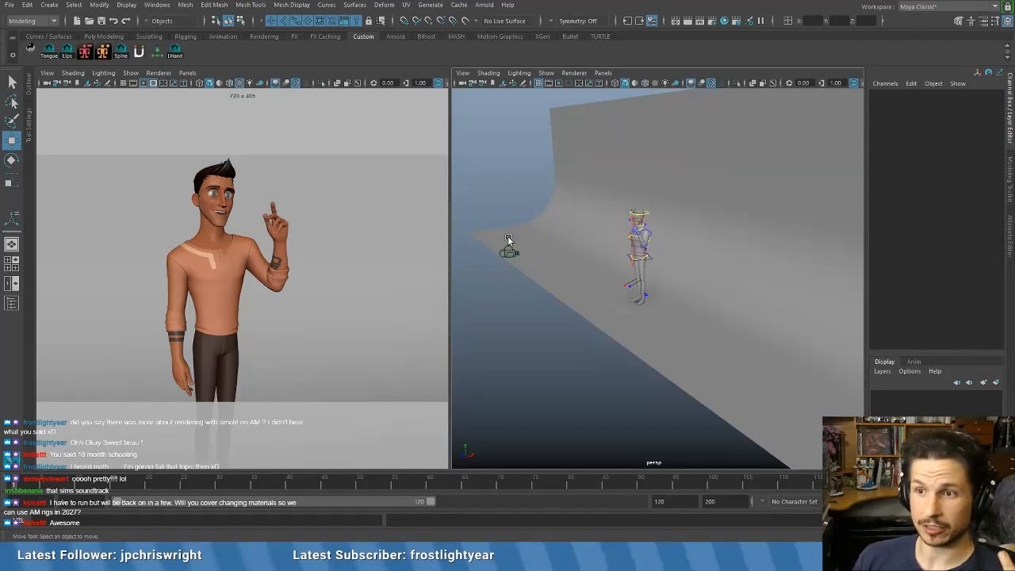
left_click(49, 5)
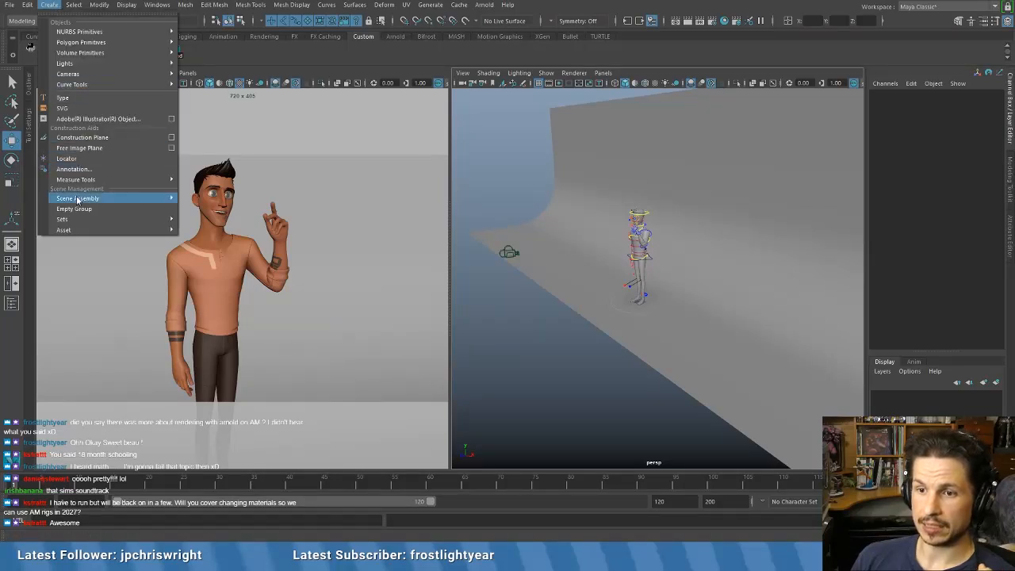
mouse_move(95, 64)
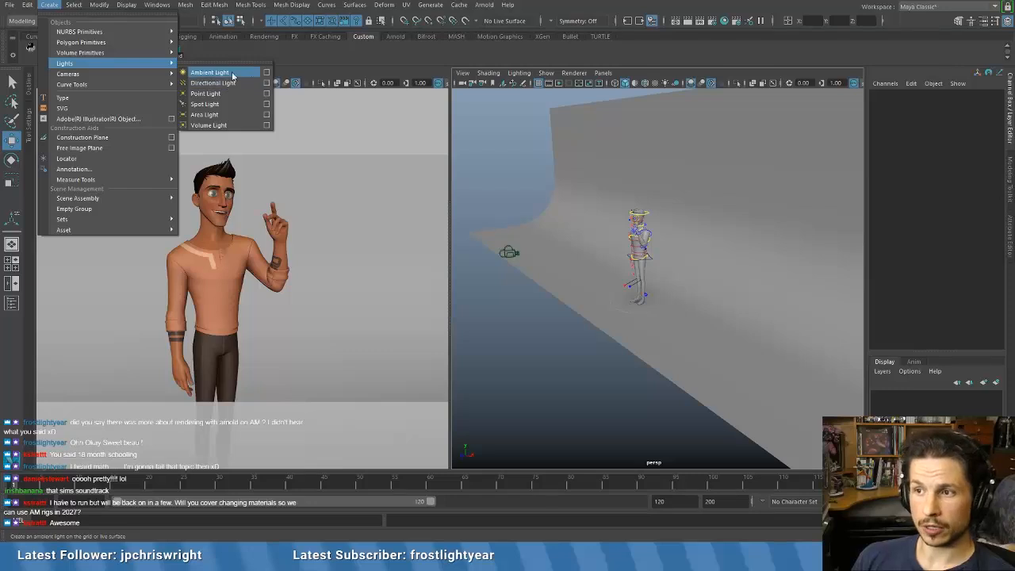
mouse_move(491, 9)
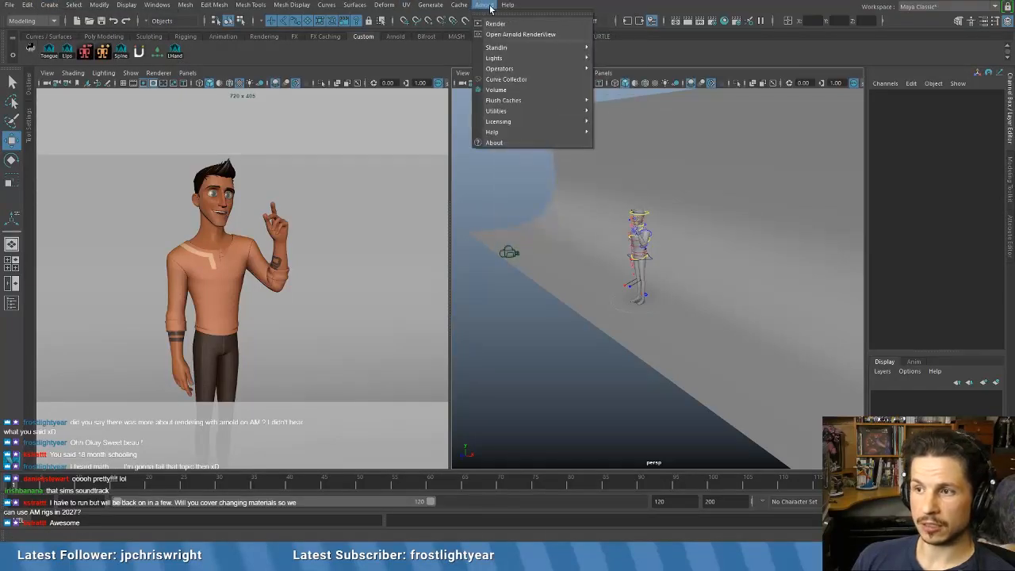
mouse_move(503, 59)
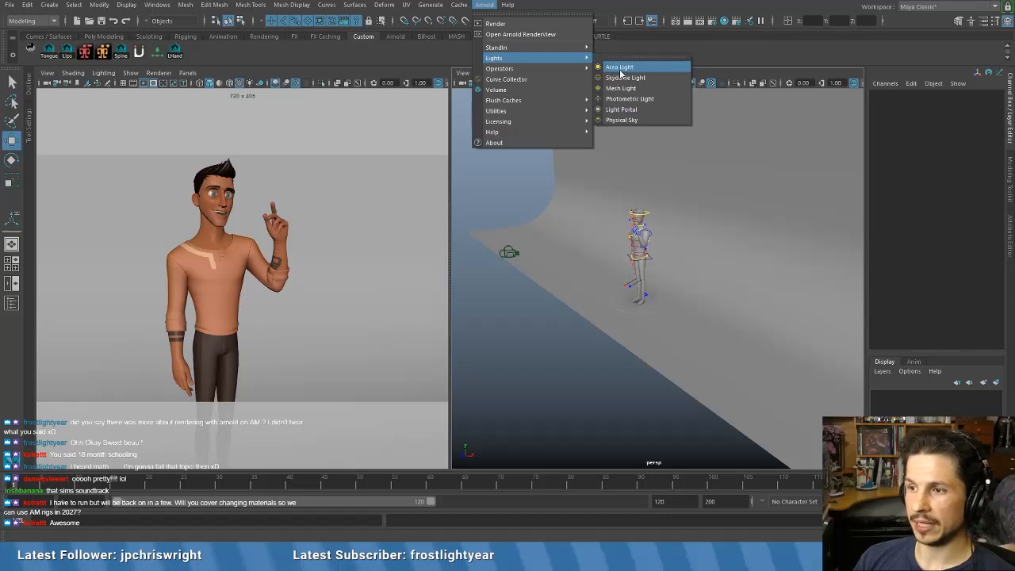
left_click(620, 68)
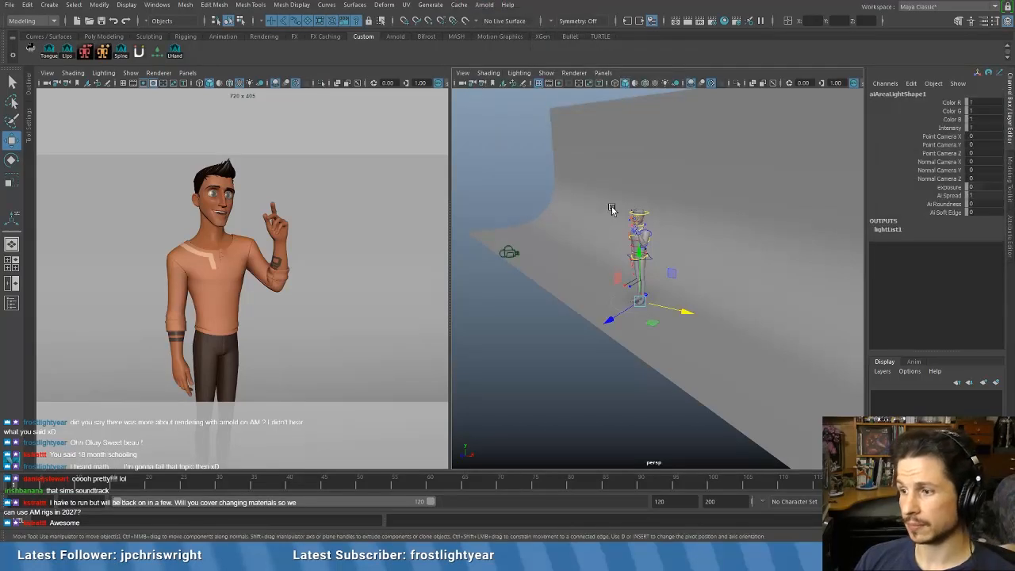
- Raise the area light to the character's torso height and scale it up uniformly to about 44.7
scroll(642, 273, "up", 3)
left_click_drag(618, 243, 615, 175)
key("r")
left_click_drag(616, 221, 665, 227)
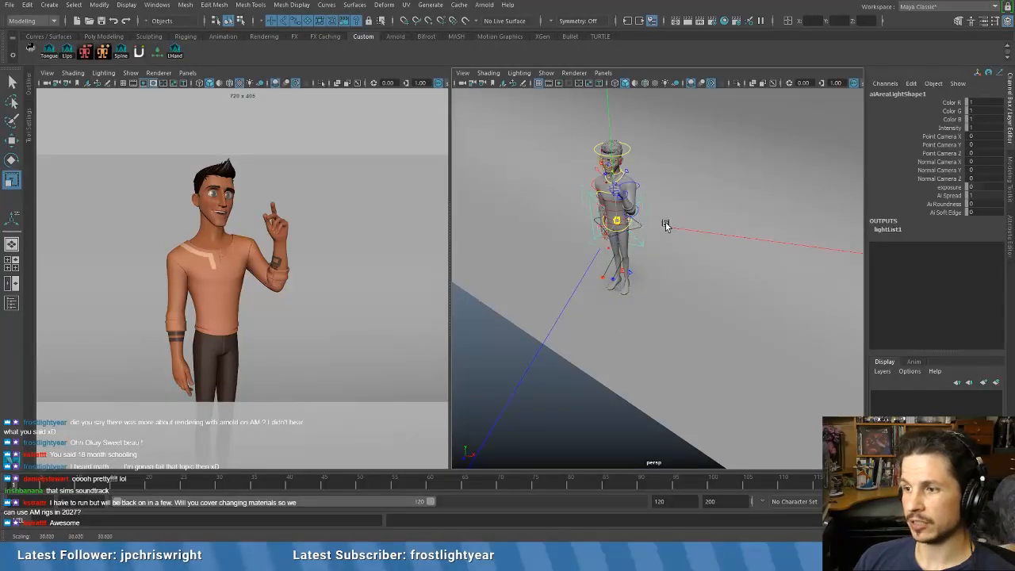
- Move the area light to the front side of the character, at about X -223.5, Y 172.6, Z 38.3
key("w")
right_click_drag(645, 230, 617, 238, "alt")
left_click_drag(617, 238, 531, 170, "alt")
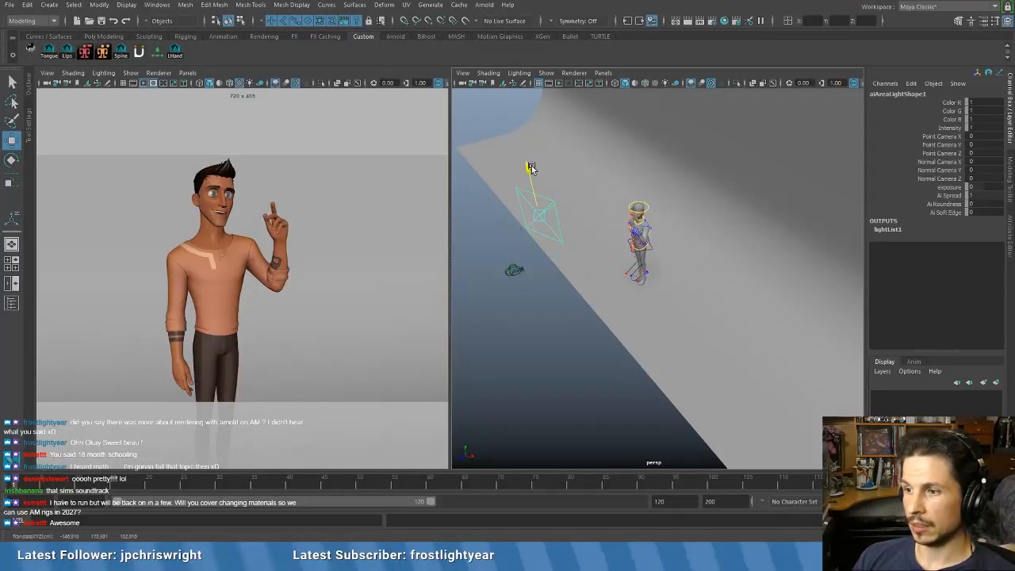
left_click_drag(585, 237, 545, 223)
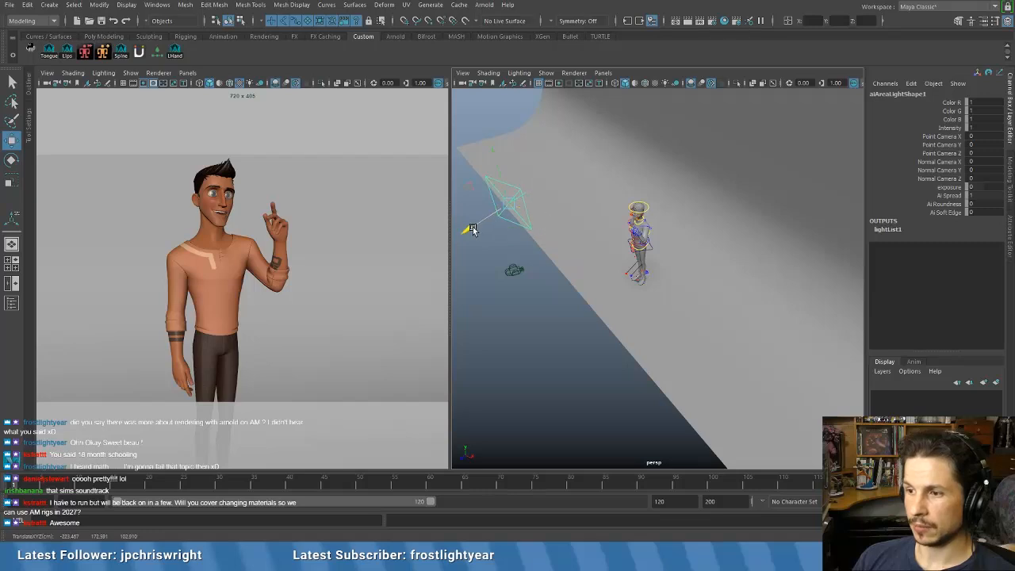
left_click_drag(469, 229, 499, 212)
right_click_drag(532, 212, 517, 218, "alt")
left_click_drag(517, 218, 604, 279, "alt")
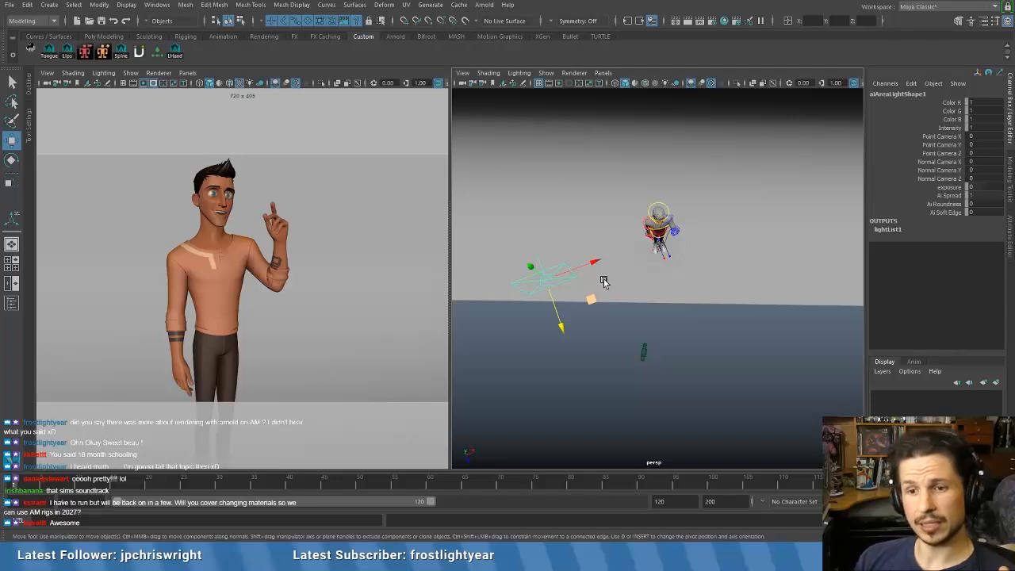
- Deselect the light and, over an empty viewport area, draw a blue circle with a pointed nose as the character's top view
scroll(606, 282, "down", 5)
middle_click_drag(607, 376, 639, 193, "alt")
left_click(644, 337)
middle_click_drag(644, 337, 648, 281, "alt")
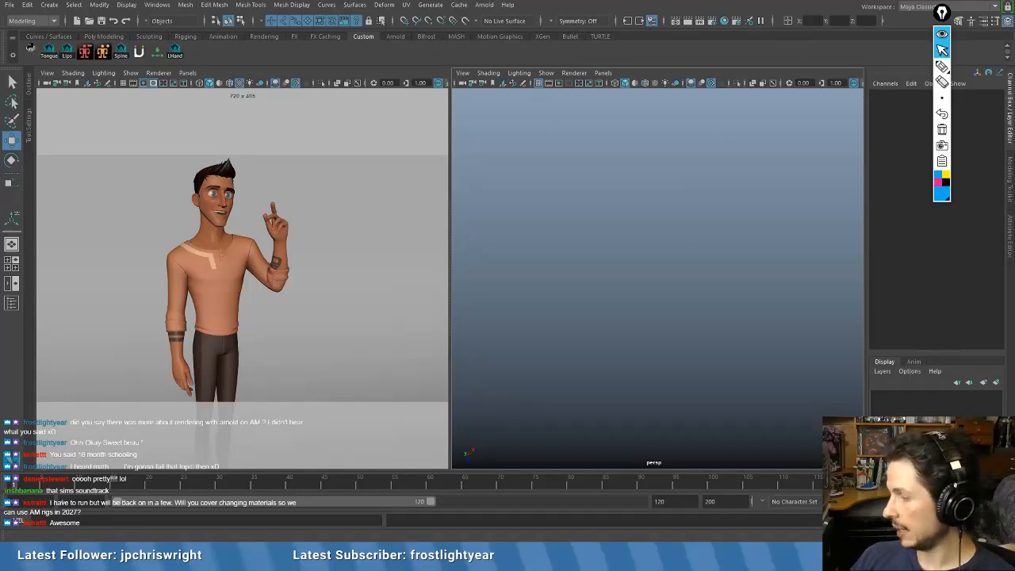
left_click(942, 66)
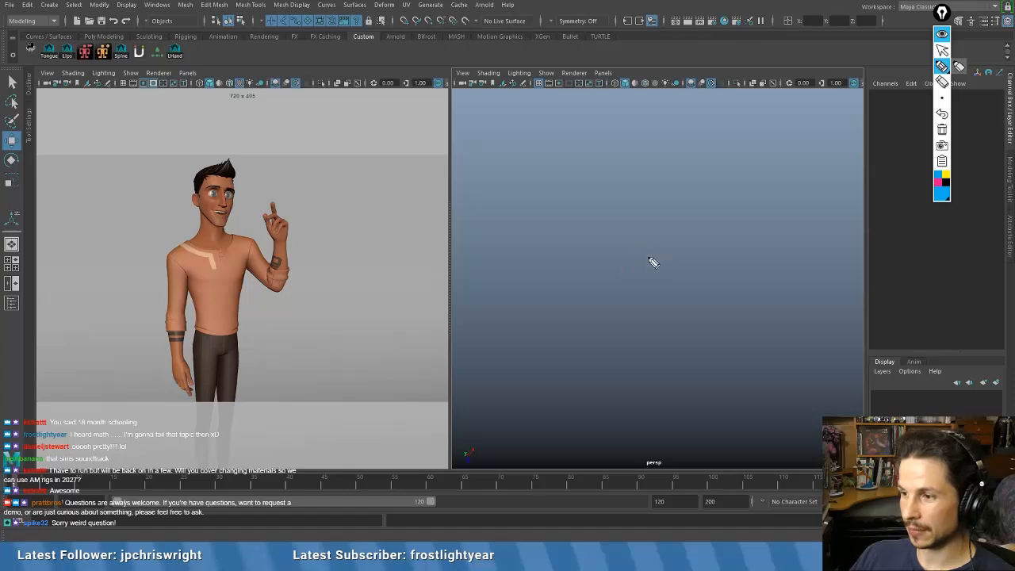
mouse_move(642, 275)
left_mouse_down()
mouse_move(646, 258)
mouse_move(633, 281)
mouse_move(616, 264)
left_mouse_up()
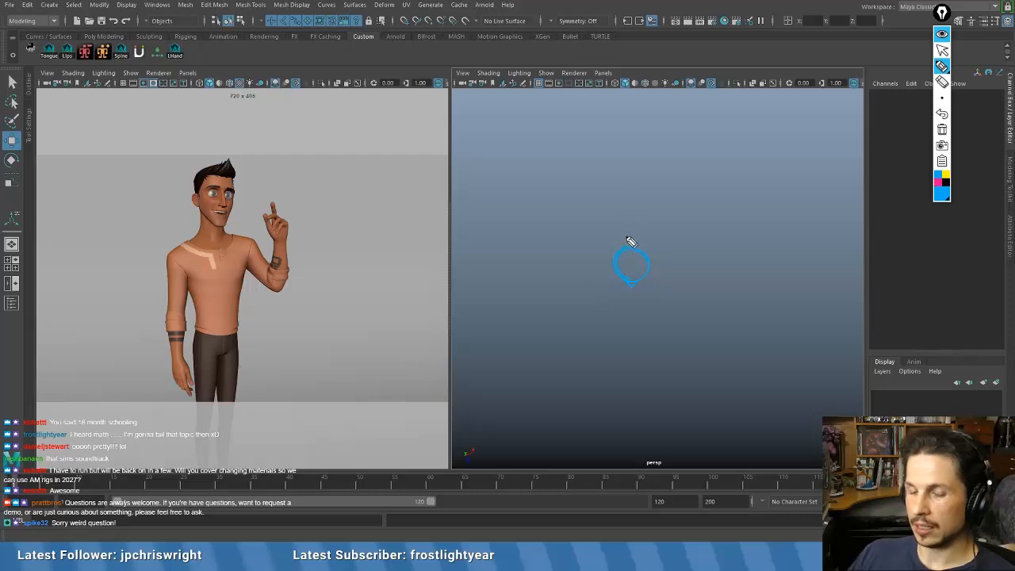
- Draw a pink sun symbol diagonally in front of the blue circle and label it "Key"
left_click(940, 182)
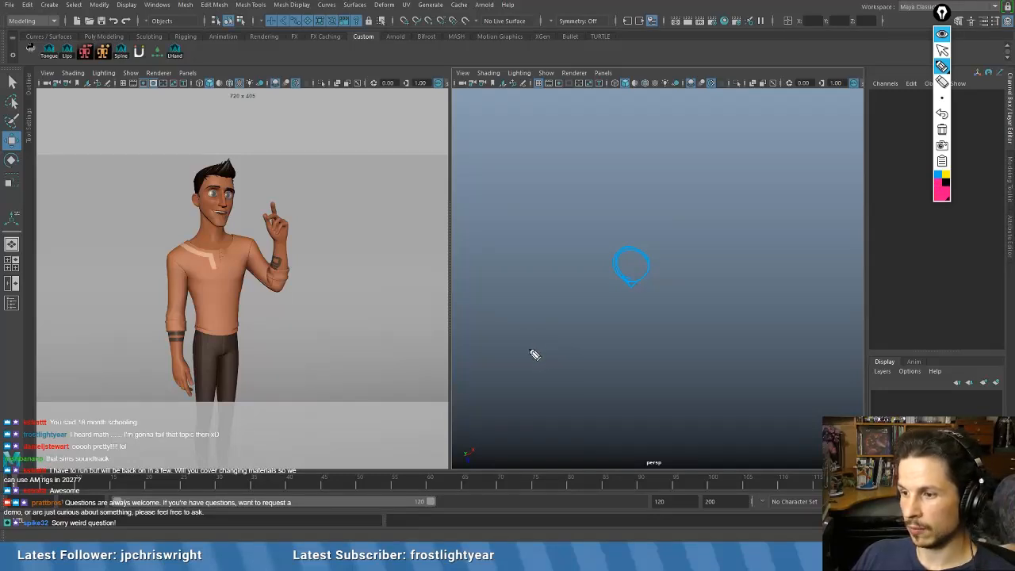
mouse_move(533, 354)
left_mouse_down()
mouse_move(553, 343)
mouse_move(528, 363)
left_mouse_up()
left_click_drag(523, 350, 517, 351)
left_click_drag(522, 339, 525, 330)
left_click_drag(534, 329, 533, 326)
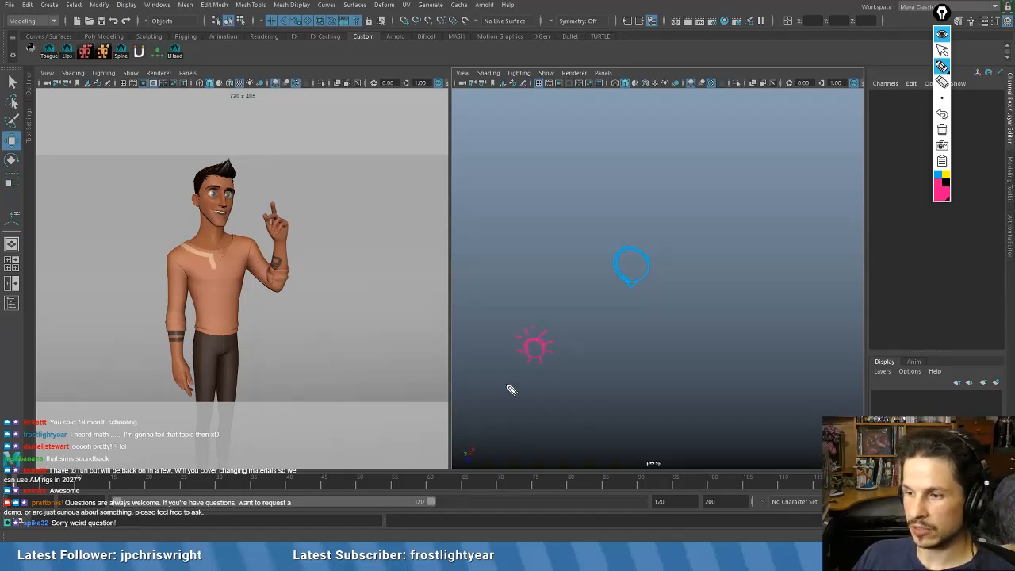
mouse_move(509, 374)
left_mouse_down()
mouse_move(512, 396)
mouse_move(553, 385)
mouse_move(543, 408)
left_mouse_up()
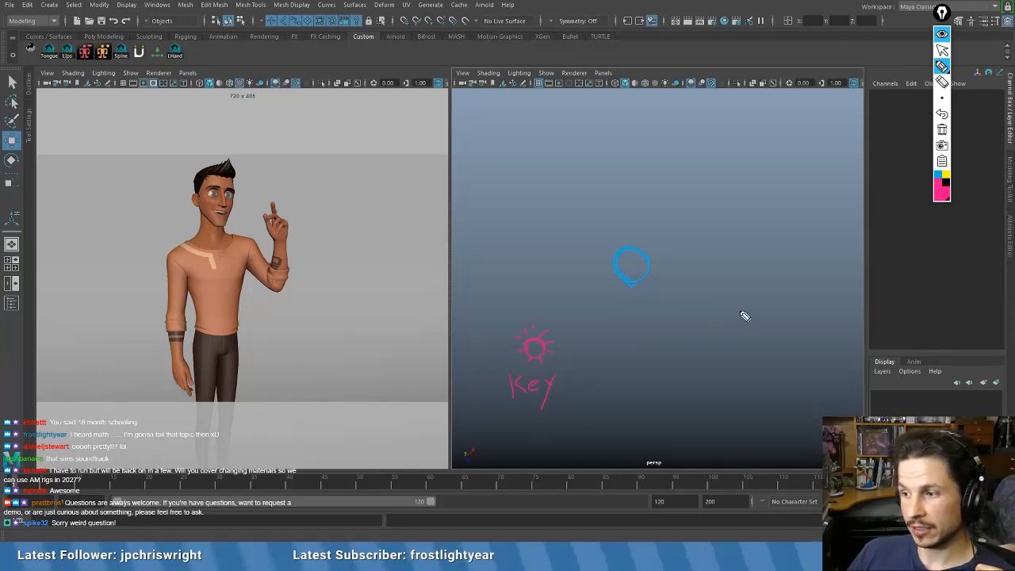
- Draw a second pink light opposite the key light, add arrows from both lights to the character, and label the second "Fill"
mouse_move(744, 315)
left_mouse_down()
mouse_move(731, 328)
mouse_move(740, 312)
mouse_move(718, 317)
left_mouse_up()
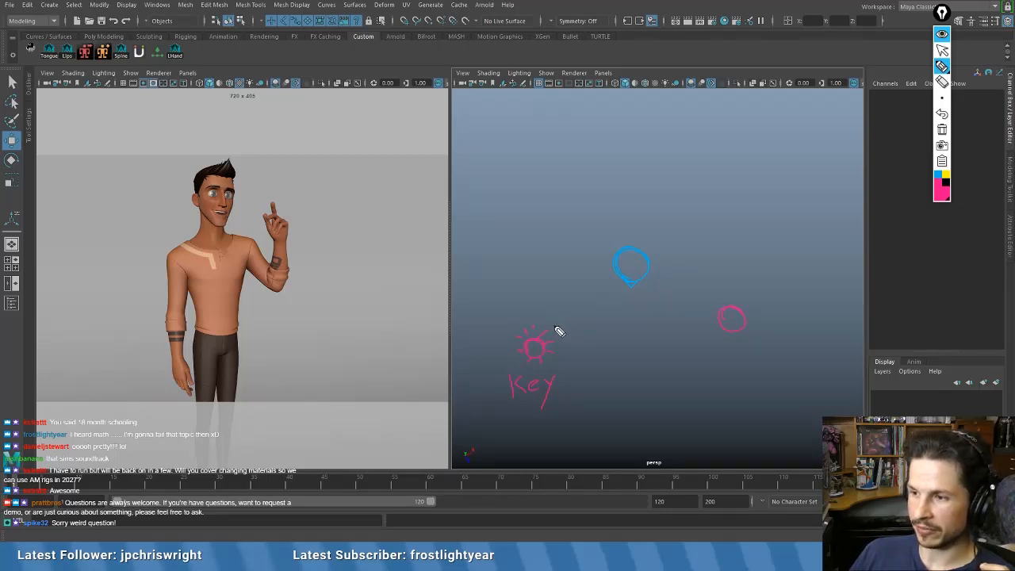
mouse_move(560, 329)
left_mouse_down()
mouse_move(623, 283)
mouse_move(637, 297)
left_mouse_up()
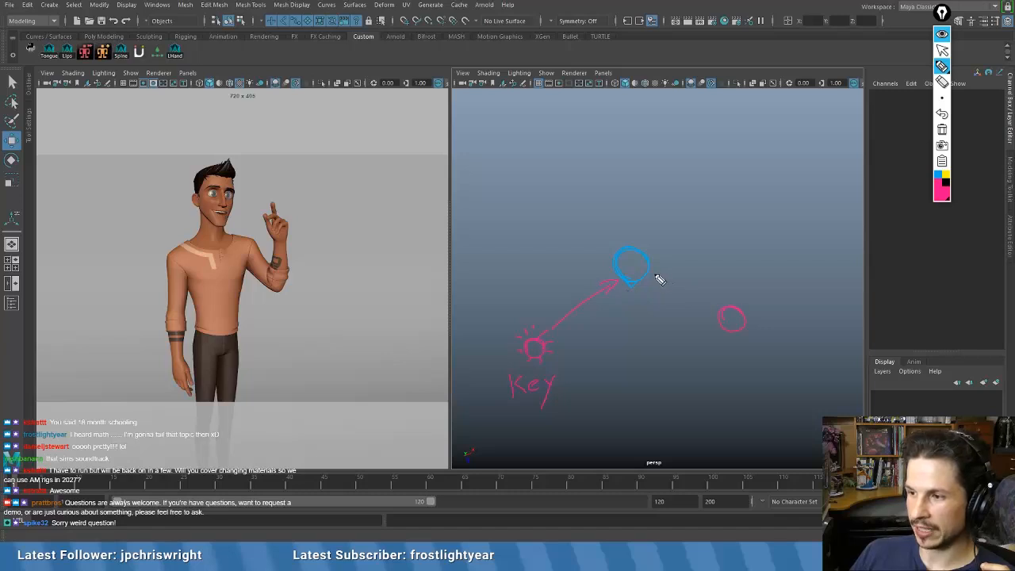
mouse_move(712, 307)
left_mouse_down()
mouse_move(652, 272)
mouse_move(665, 276)
left_mouse_up()
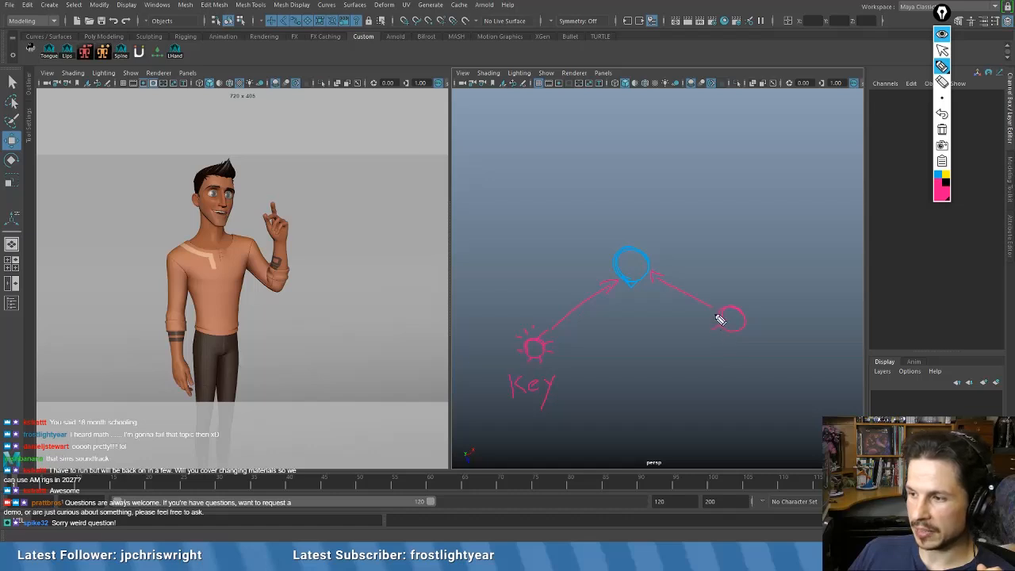
left_click_drag(713, 311, 704, 310)
left_click_drag(724, 302, 746, 294)
left_click_drag(748, 309, 756, 320)
mouse_move(741, 331)
left_mouse_down()
mouse_move(726, 336)
mouse_move(713, 386)
left_mouse_up()
mouse_move(711, 365)
left_mouse_down()
mouse_move(724, 361)
mouse_move(723, 372)
left_mouse_up()
mouse_move(727, 370)
left_mouse_down()
mouse_move(727, 384)
mouse_move(743, 384)
left_mouse_up()
left_click(727, 364)
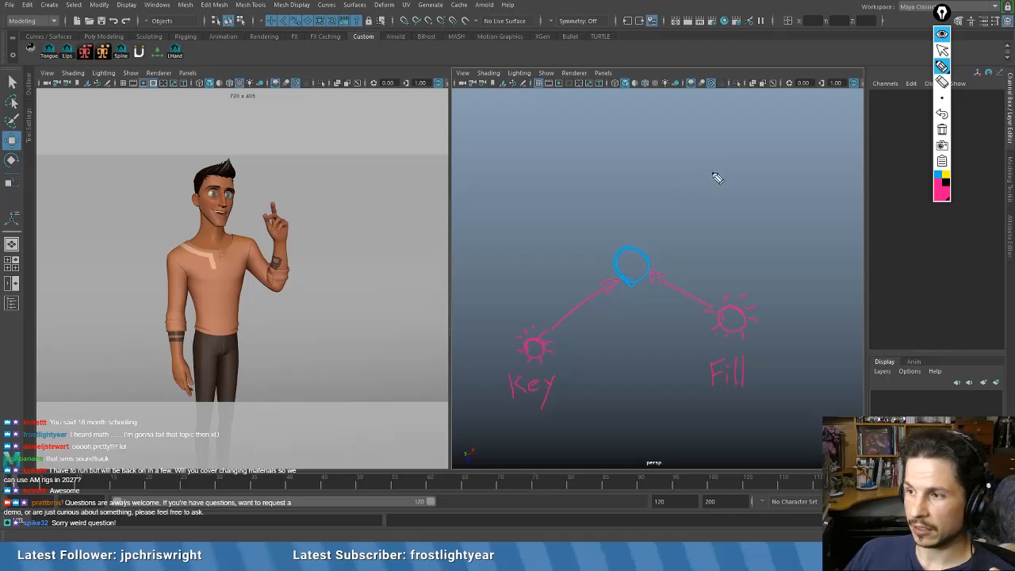
- Draw a third pink light behind the character with an arrow pointing at it, and label it "Rim"
mouse_move(716, 177)
left_mouse_down()
mouse_move(707, 168)
mouse_move(738, 158)
mouse_move(726, 187)
mouse_move(705, 170)
mouse_move(718, 151)
mouse_move(706, 179)
left_mouse_up()
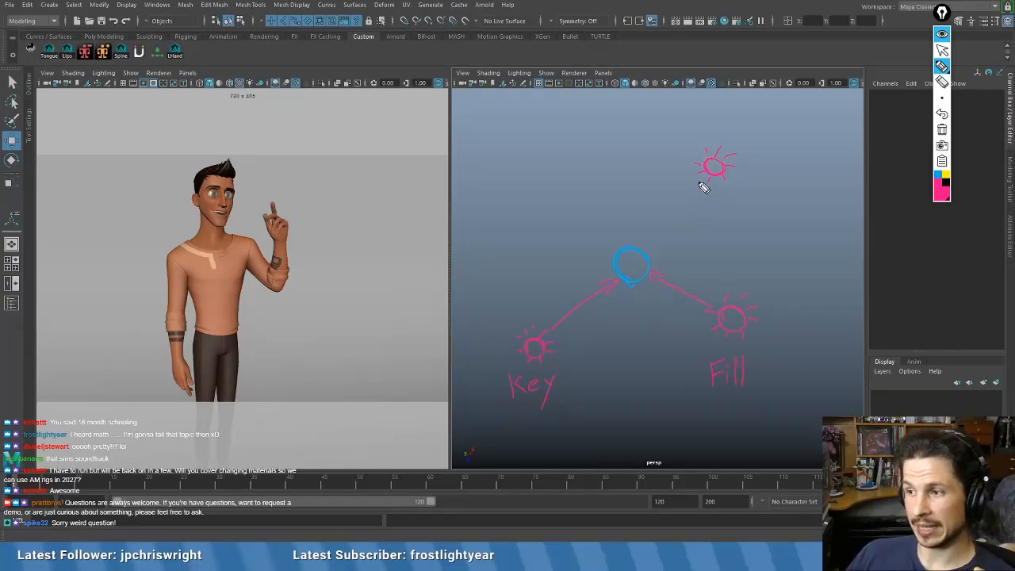
mouse_move(704, 186)
left_mouse_down()
mouse_move(657, 246)
mouse_move(678, 230)
left_mouse_up()
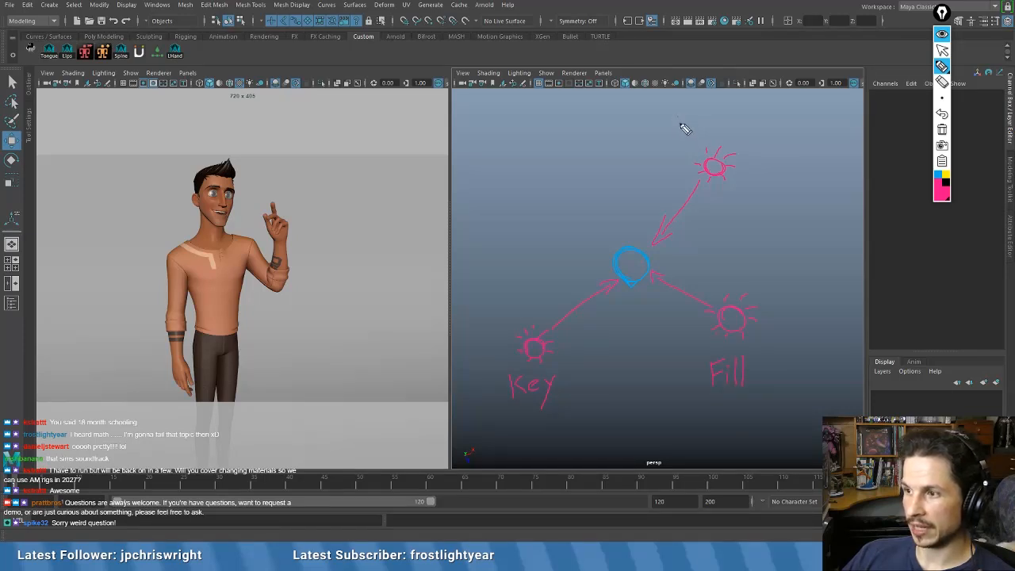
left_click_drag(681, 124, 721, 123)
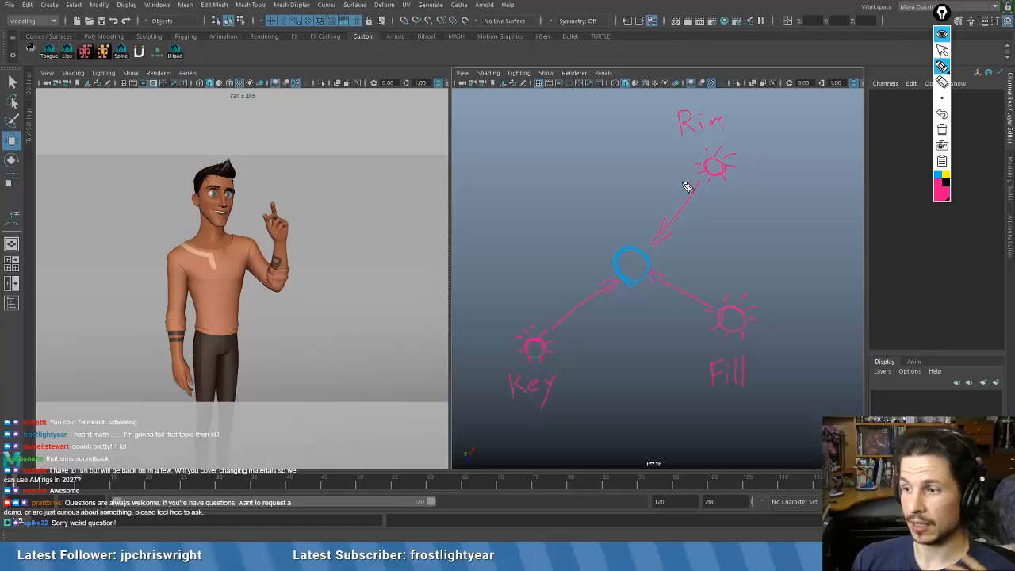
- Write "3 point lighting" beside the lighting diagram and hide the annotations
mouse_move(481, 150)
left_mouse_down()
mouse_move(481, 171)
mouse_move(539, 154)
mouse_move(582, 159)
mouse_move(588, 146)
left_mouse_up()
mouse_move(498, 190)
left_mouse_down()
mouse_move(530, 224)
mouse_move(573, 187)
mouse_move(584, 203)
mouse_move(607, 190)
mouse_move(612, 207)
left_mouse_up()
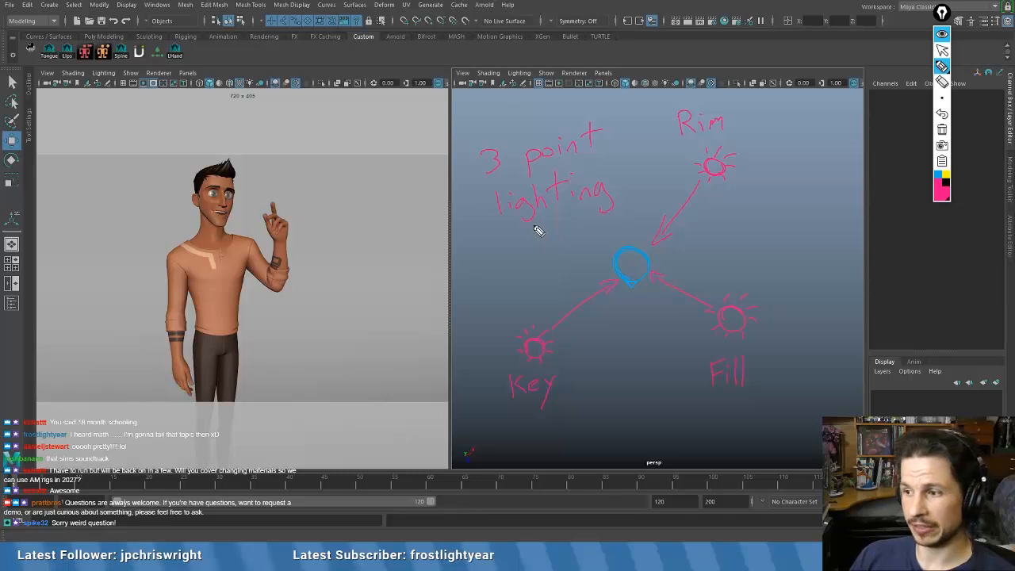
left_click(944, 98)
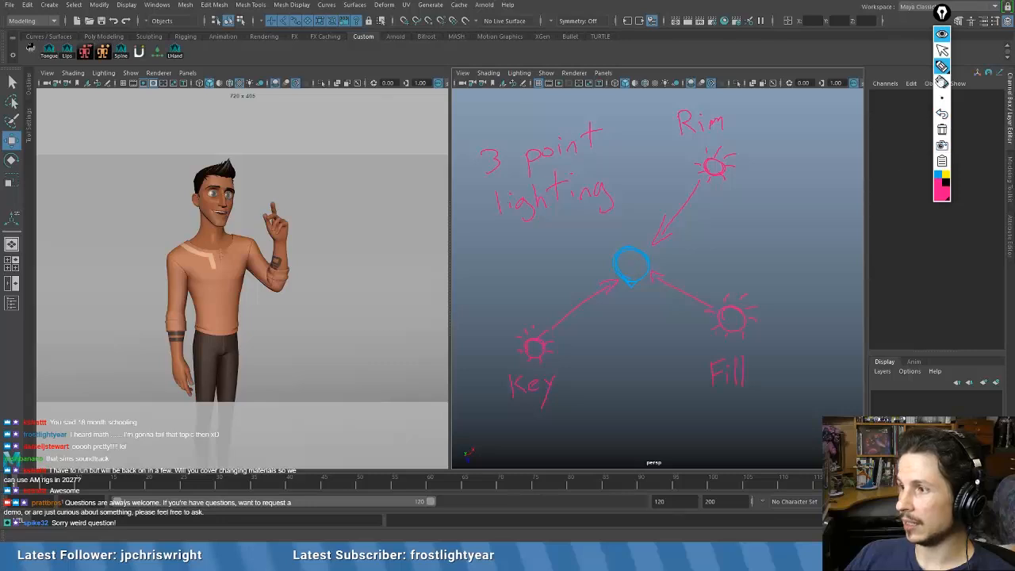
left_click(942, 35)
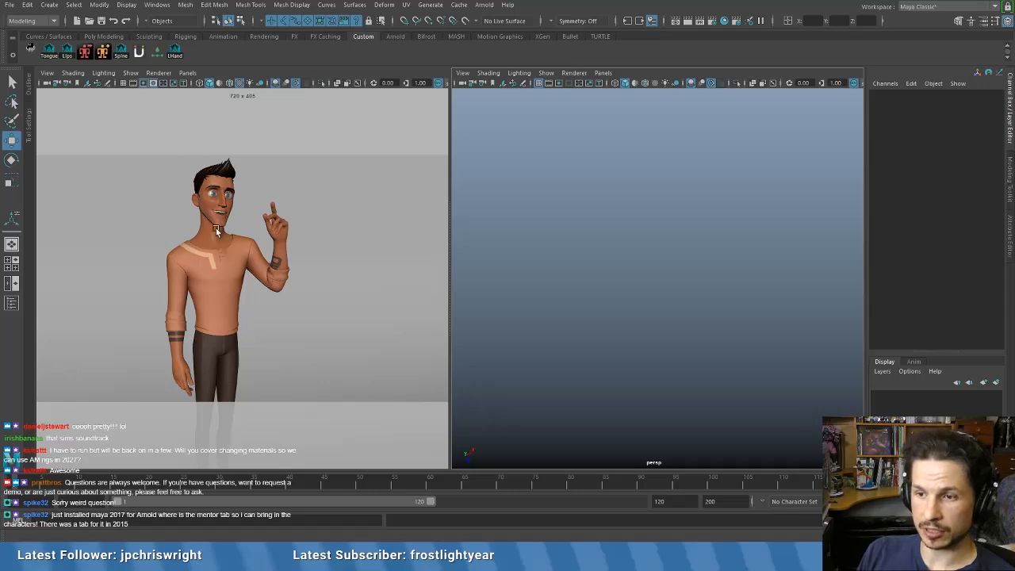
- Start creating a reference and browse to the AMP\AMSupport CMS\Assets\char\crew folder to examine the available character rigs
left_click(11, 6)
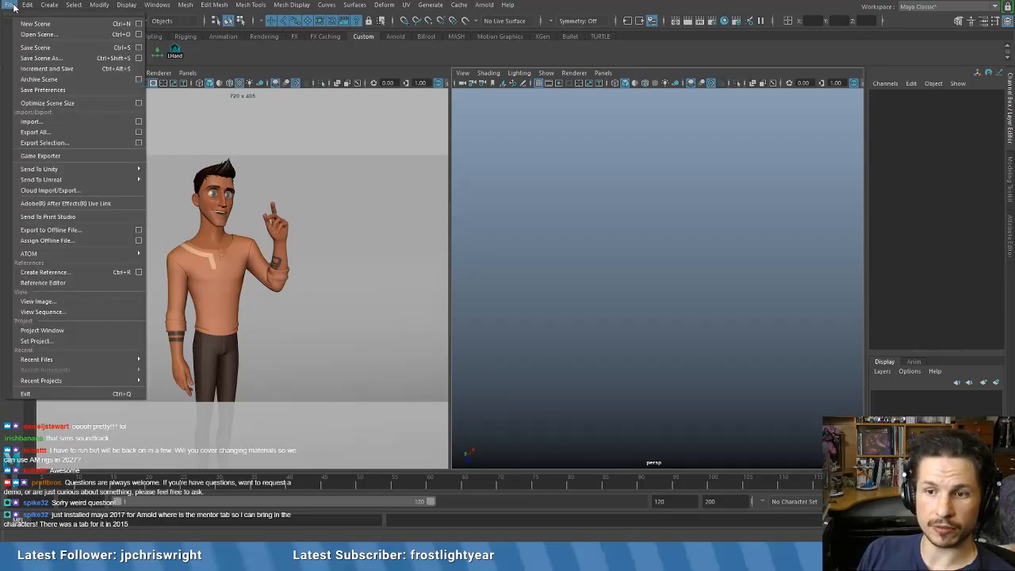
left_click(56, 273)
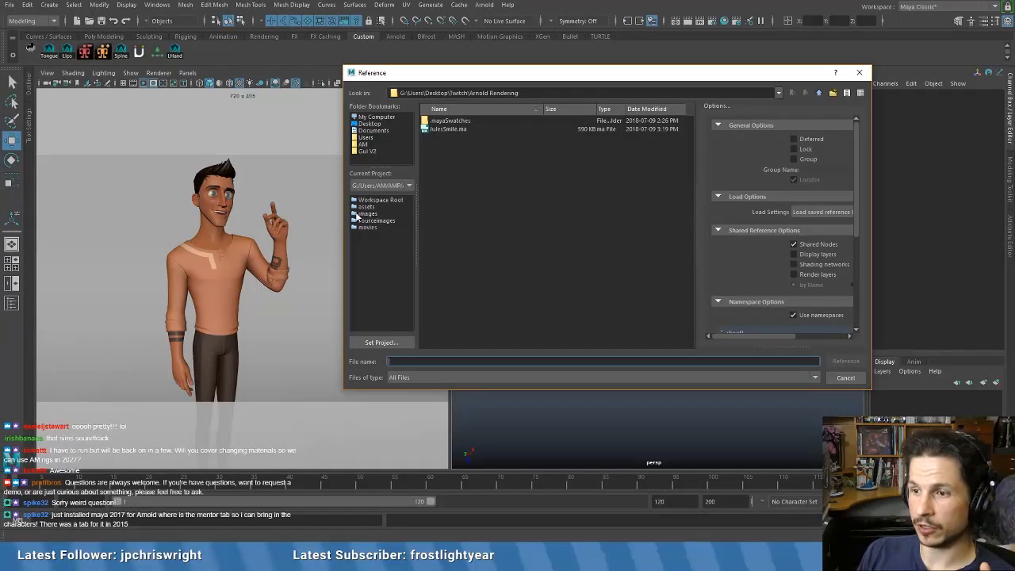
left_click(362, 145)
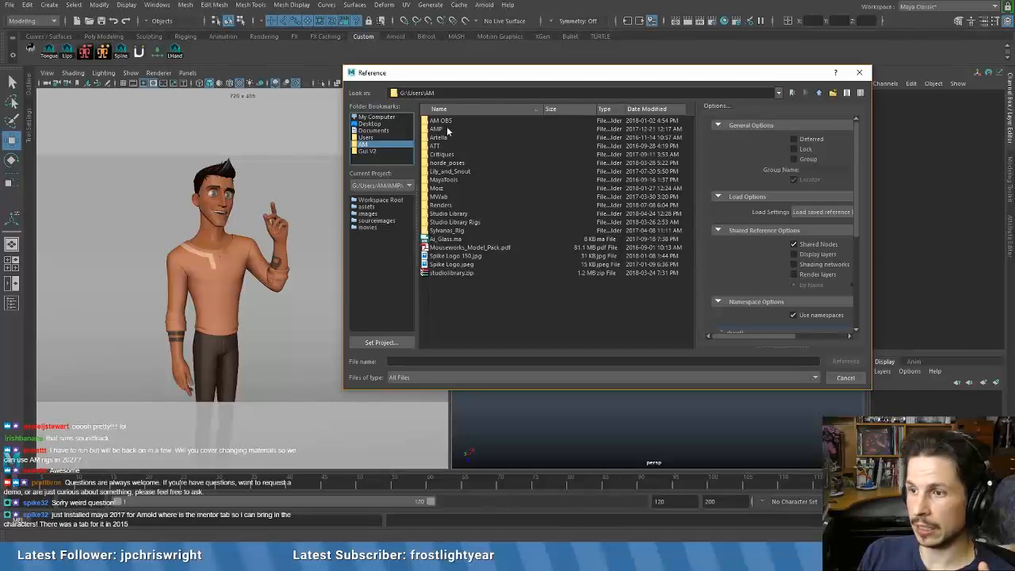
left_click(438, 129)
double_click(438, 129)
double_click(438, 128)
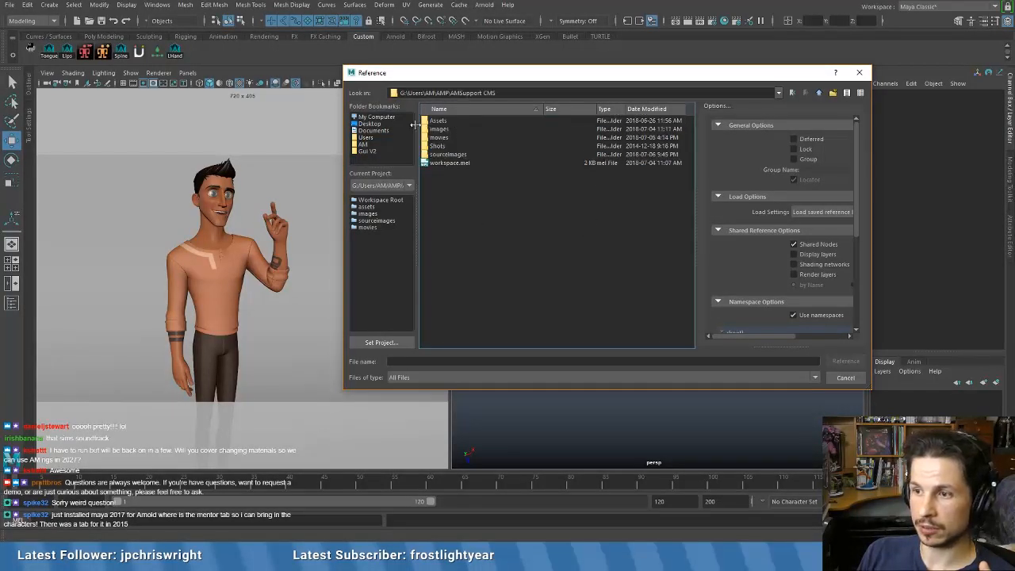
double_click(437, 121)
double_click(437, 121)
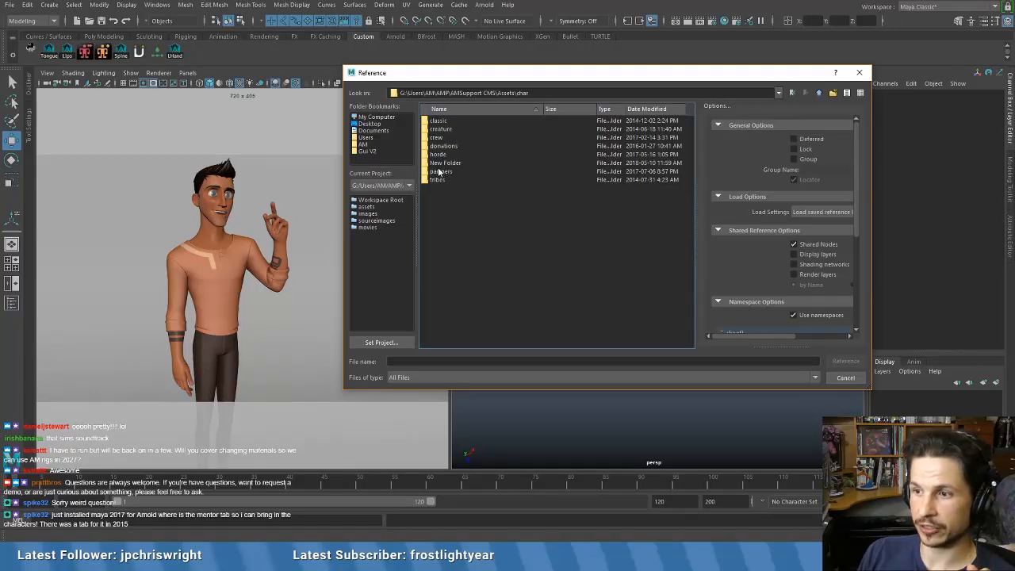
double_click(438, 138)
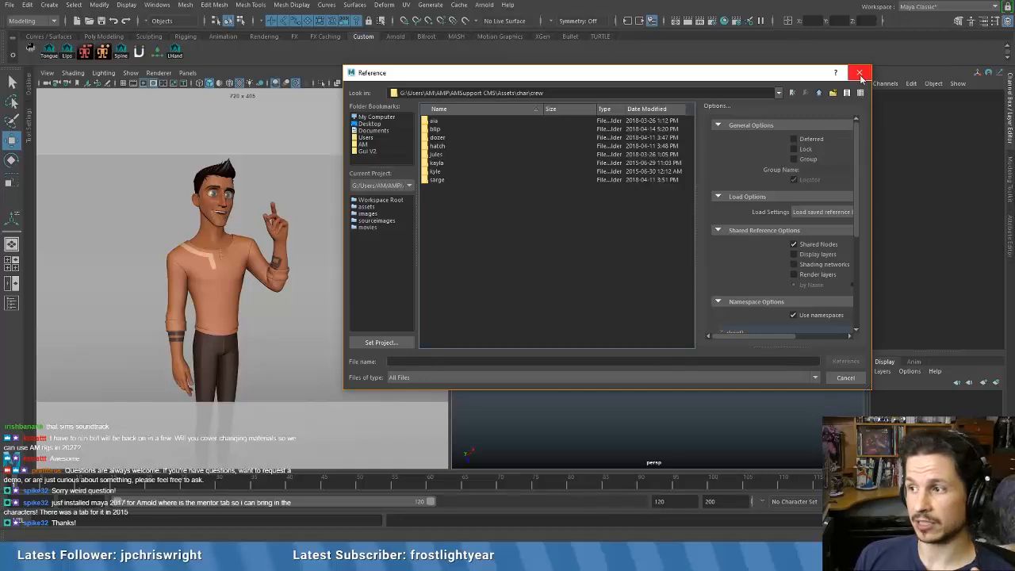
- Look into the jules rig's shot_ready_v004 folder and close the reference dialog without loading anything
double_click(435, 154)
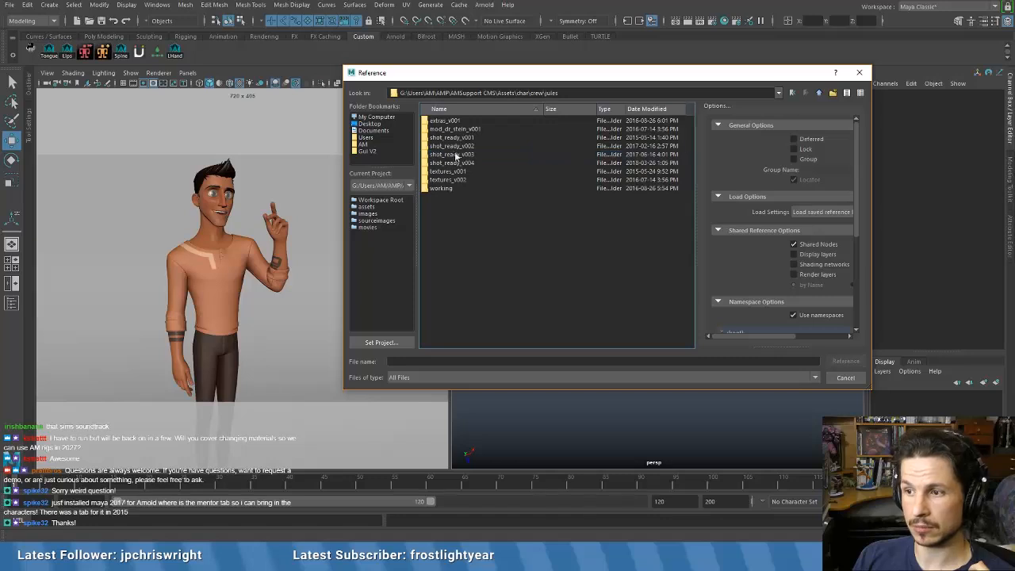
double_click(458, 163)
right_click(467, 188)
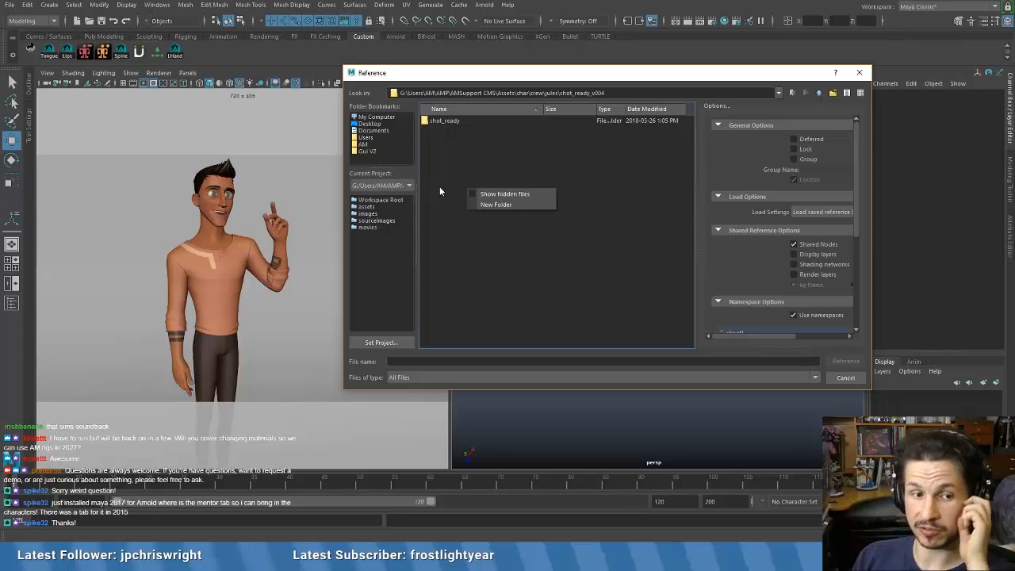
left_click(608, 198)
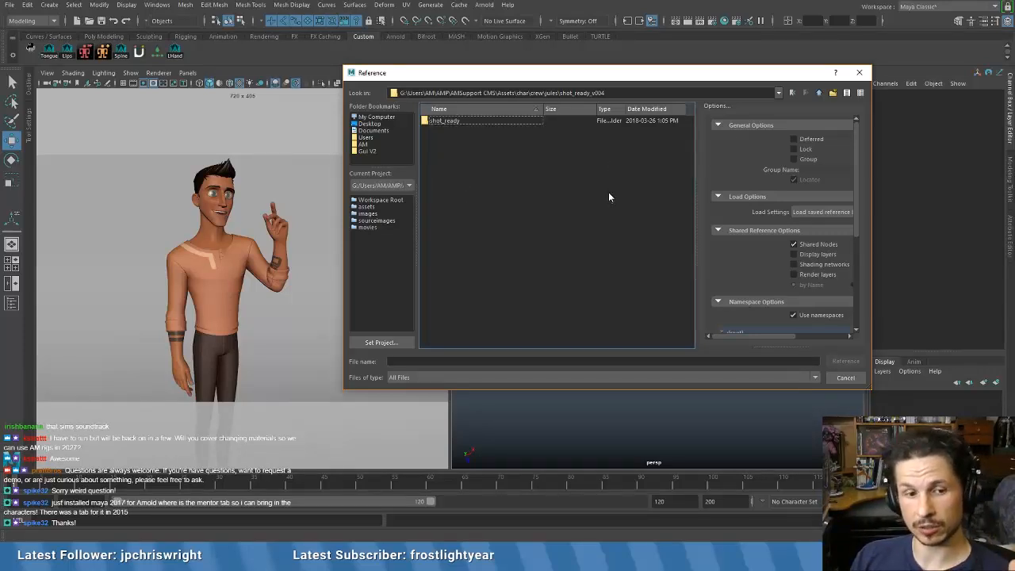
left_click(860, 73)
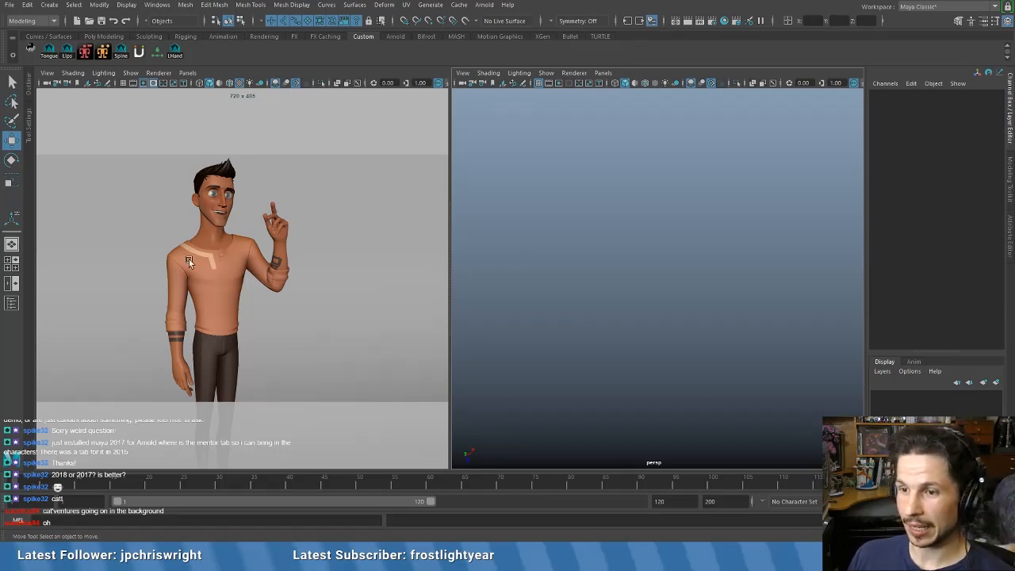
- Move the area light to about X -305.9, Z 55.2, rotate it to about Y -78.4 toward the character, and scale it to about 74.1
middle_click_drag(579, 237, 607, 302, "alt")
right_click_drag(607, 302, 558, 247, "alt")
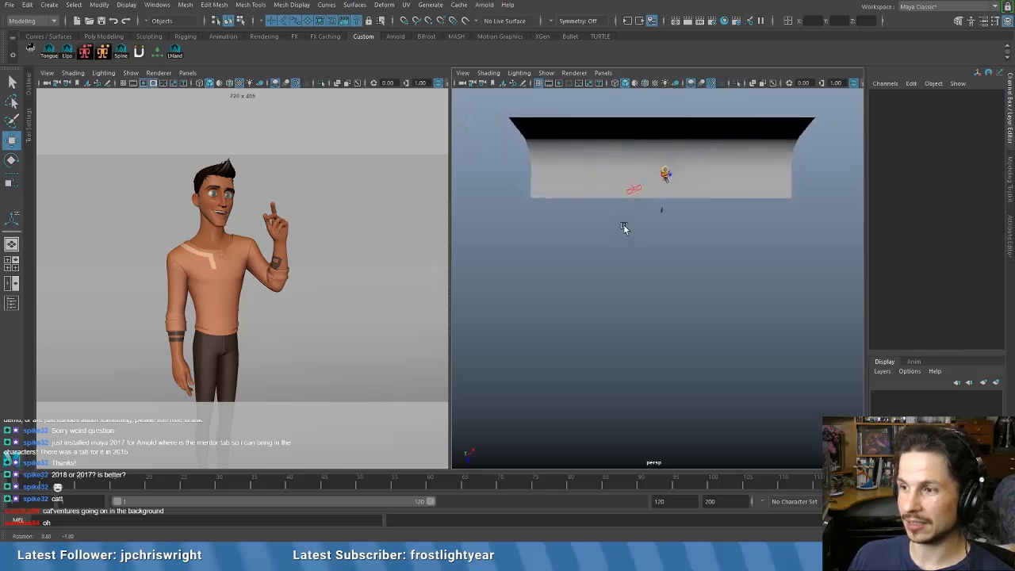
left_click_drag(623, 226, 576, 204, "alt")
right_click_drag(576, 204, 793, 224, "alt")
middle_click_drag(708, 191, 605, 257, "alt")
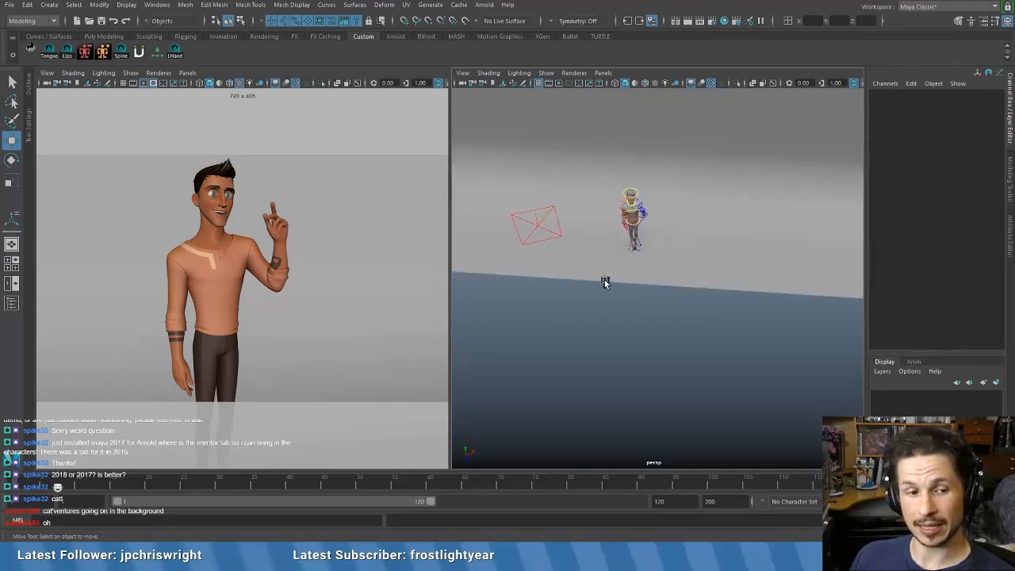
left_click(535, 227)
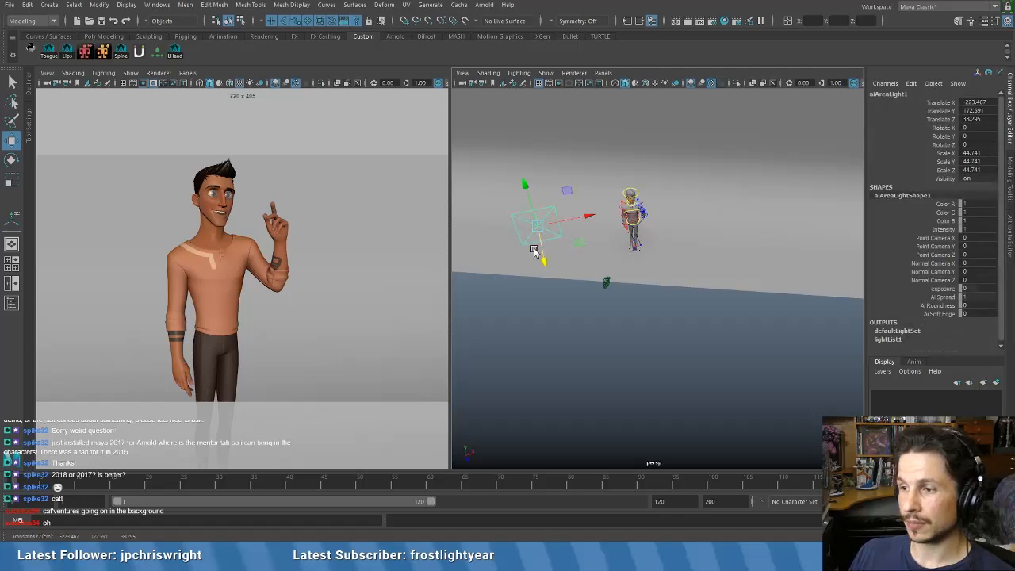
left_click_drag(585, 222, 487, 263, "alt")
key("e")
key("r")
key("w")
left_click_drag(488, 263, 566, 249, "alt")
middle_click_drag(566, 249, 636, 260, "alt")
left_click_drag(637, 260, 536, 262, "alt")
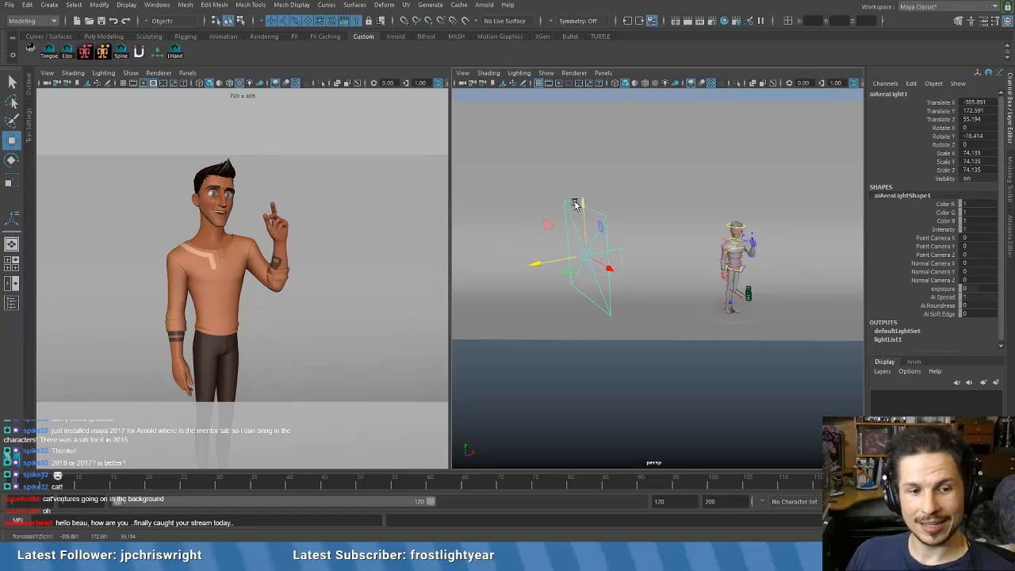
left_click_drag(607, 247, 598, 285, "alt")
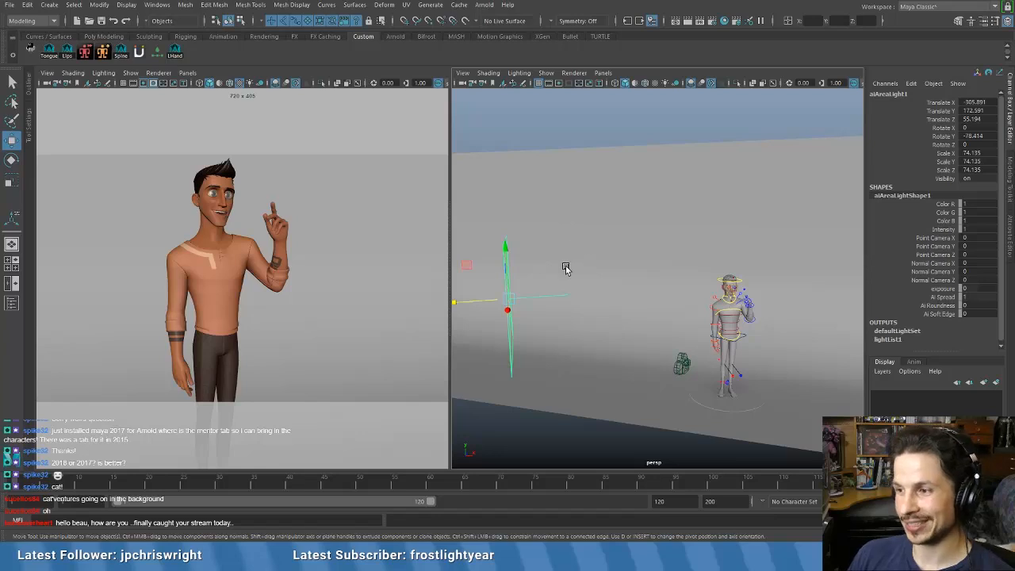
- Move the area light away from the character to about X -328.4, Y 181.1, Z 72.4
mouse_move(565, 268)
left_mouse_down("alt")
mouse_move(600, 277)
mouse_move(576, 303)
mouse_move(616, 270)
mouse_move(607, 277)
mouse_move(579, 253)
mouse_move(652, 236)
mouse_move(619, 265)
mouse_move(582, 263)
left_mouse_up("alt")
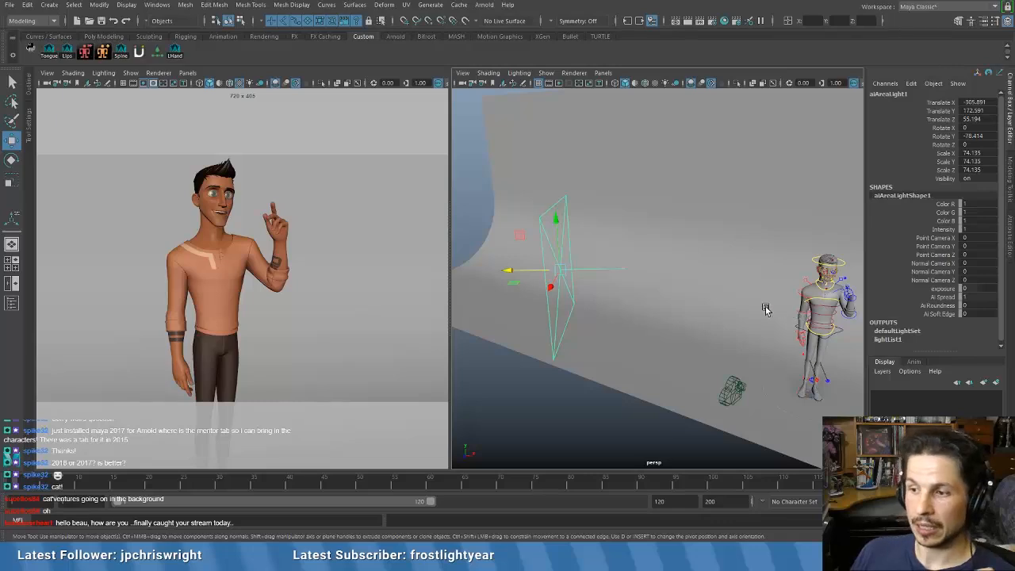
left_click_drag(567, 287, 645, 288, "alt")
middle_click_drag(645, 287, 610, 297, "alt")
right_click_drag(610, 297, 679, 287, "alt")
left_click_drag(535, 298, 588, 283)
left_click_drag(563, 250, 635, 300)
left_click_drag(623, 290, 644, 321, "alt")
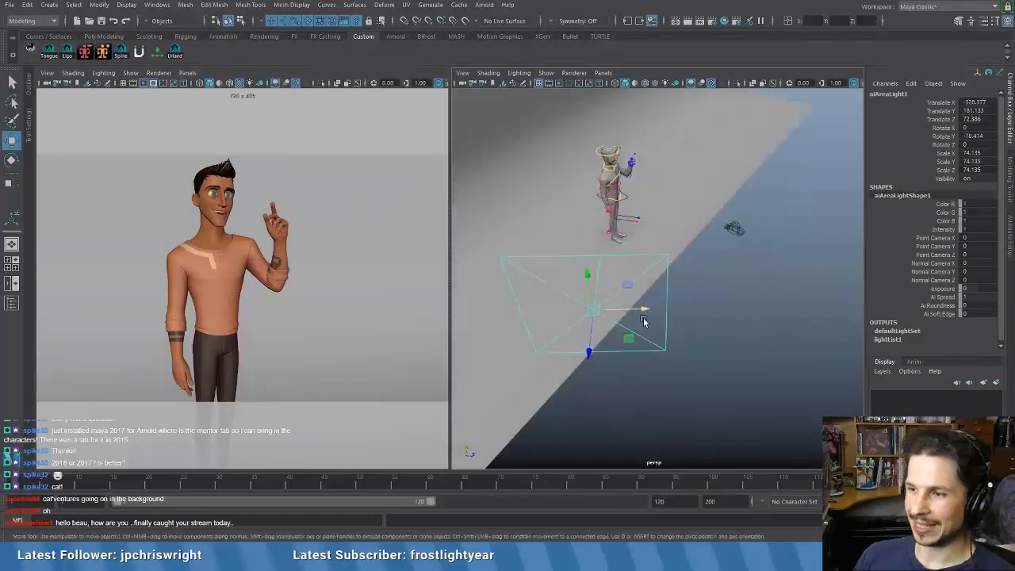
- Tilt the area light to about X -9.5°, scale it to about 99.0, and move it to about X -398.4, Y 193.1, Z 86.7
right_click_drag(644, 320, 607, 294, "alt")
left_click_drag(607, 294, 523, 256, "alt")
key("e")
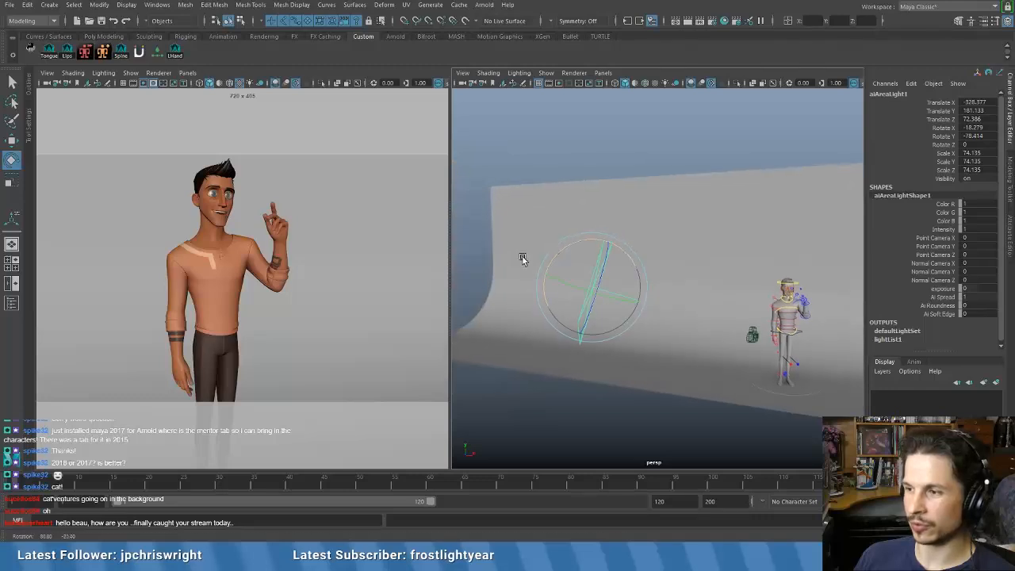
key("r")
left_click_drag(595, 285, 566, 262)
key("e")
key("w")
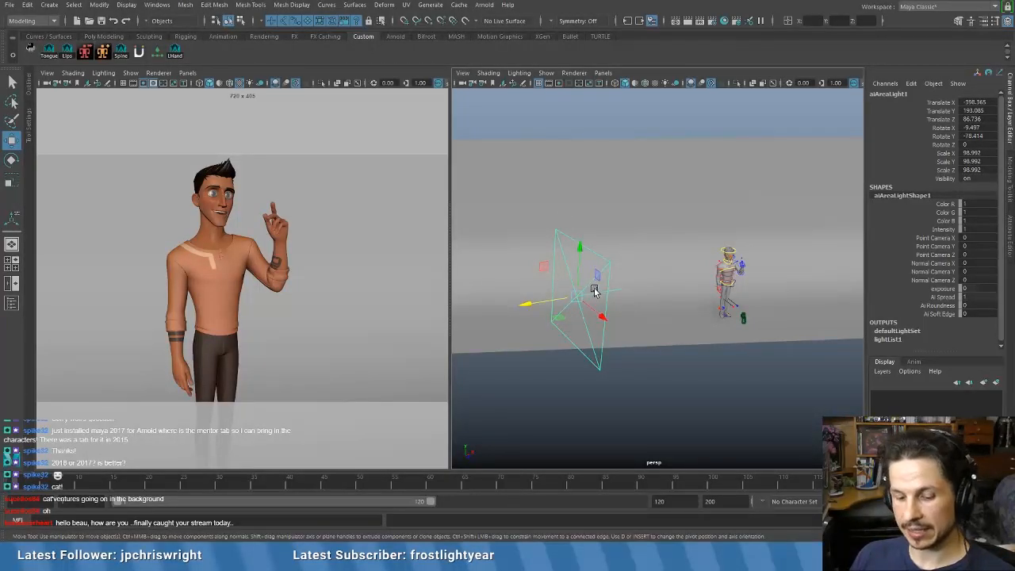
- Try to display the aiming manipulator on the area light with the Show Manipulator tool
key("t")
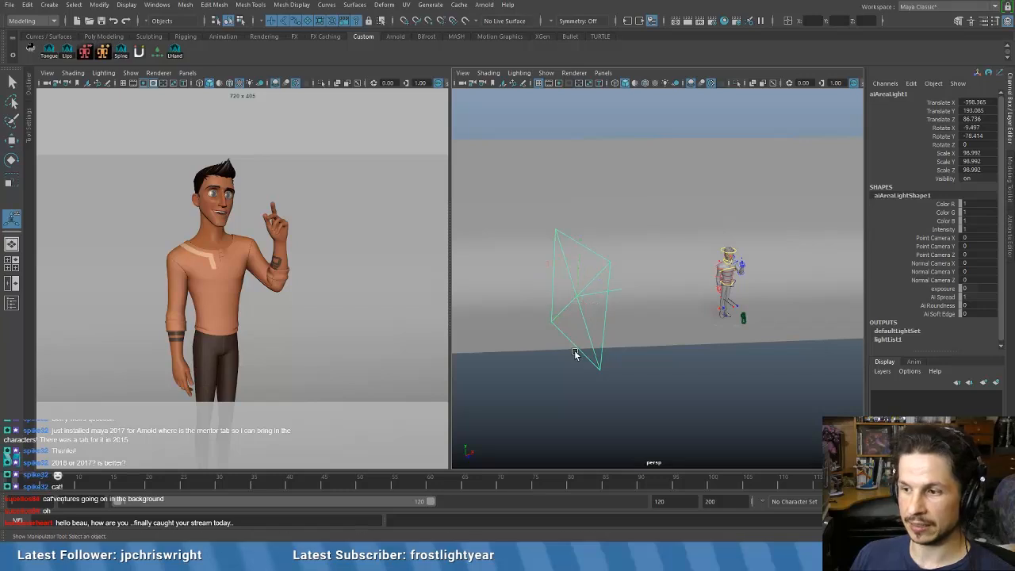
left_click_drag(630, 277, 585, 335, "alt")
key("w")
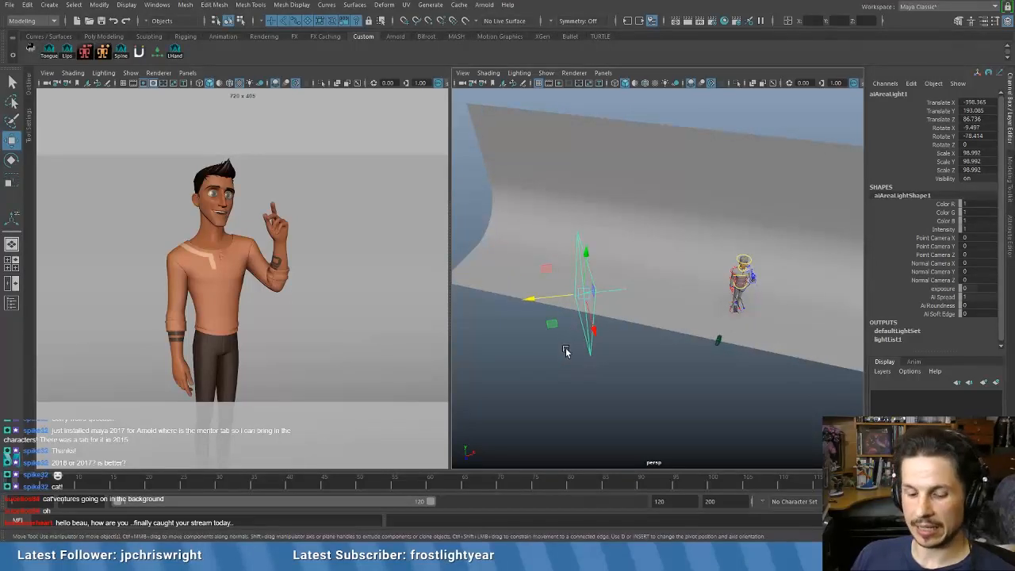
key("t")
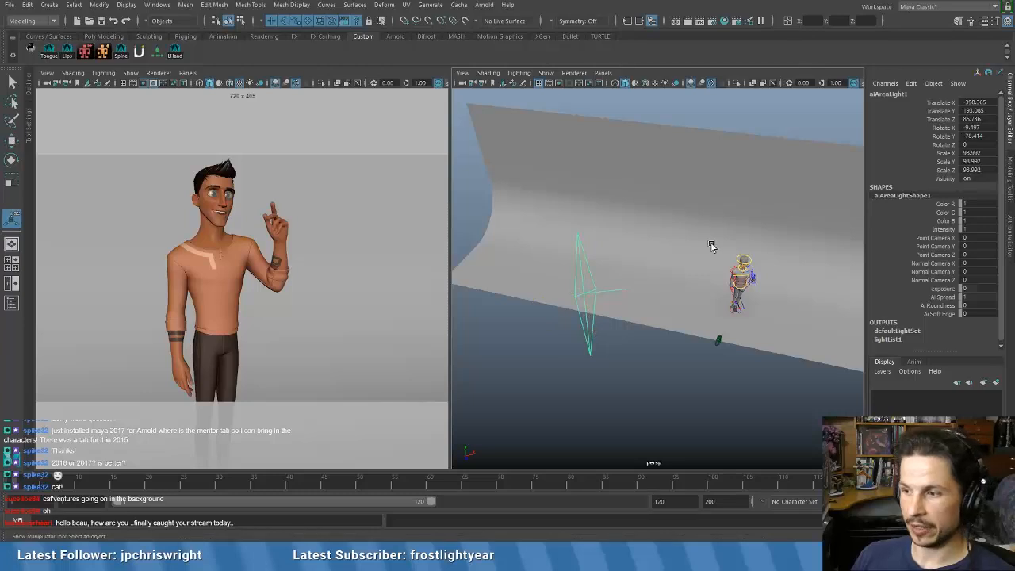
left_click_drag(711, 247, 682, 274, "alt")
key("w")
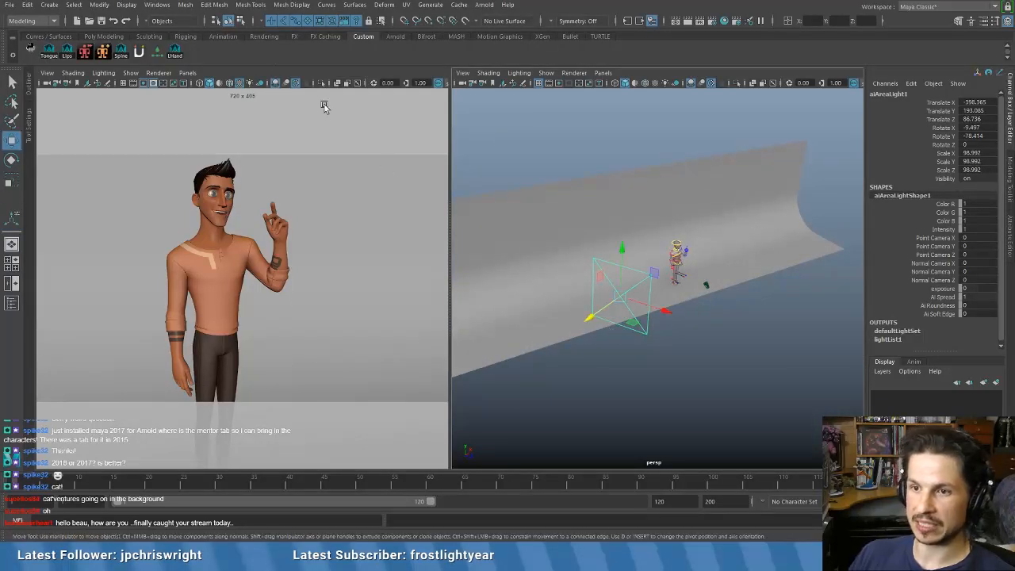
- Create a spot light, place it in front of the character at about Y 213.9, Z 339.4, and scale it to about 63.5
left_click(49, 4)
mouse_move(80, 64)
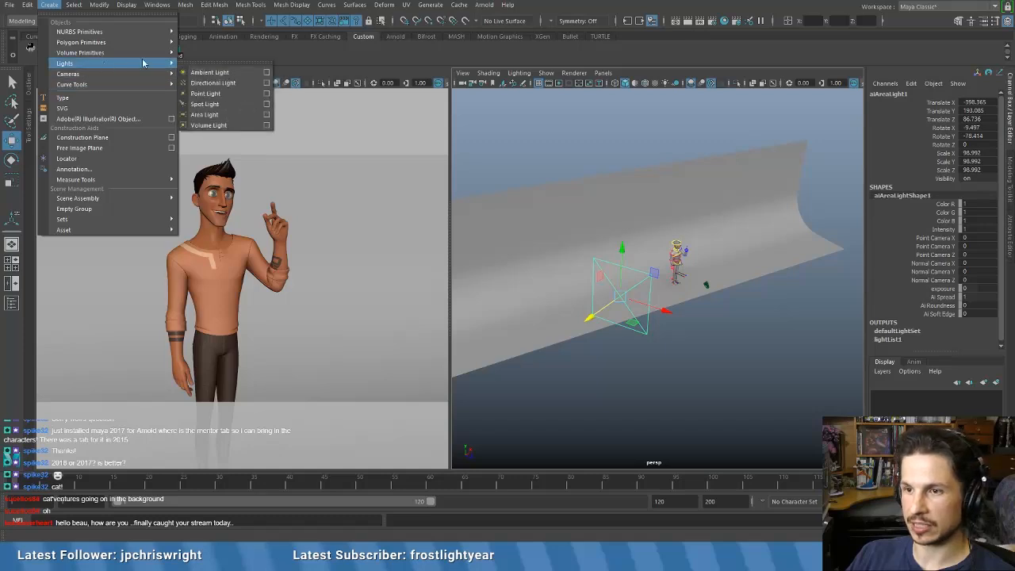
left_click(218, 105)
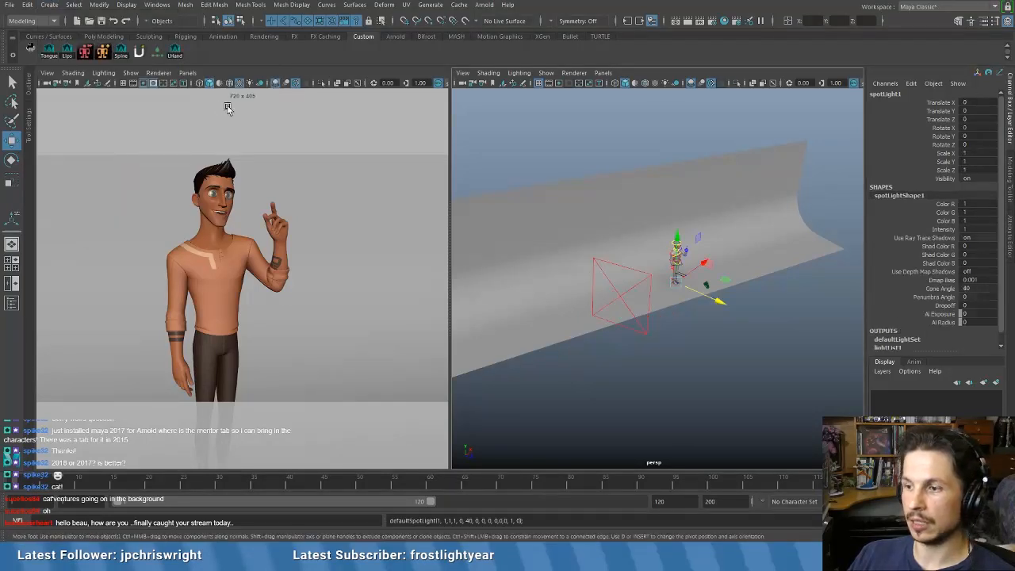
left_click_drag(720, 301, 797, 336)
left_click_drag(760, 270, 769, 221)
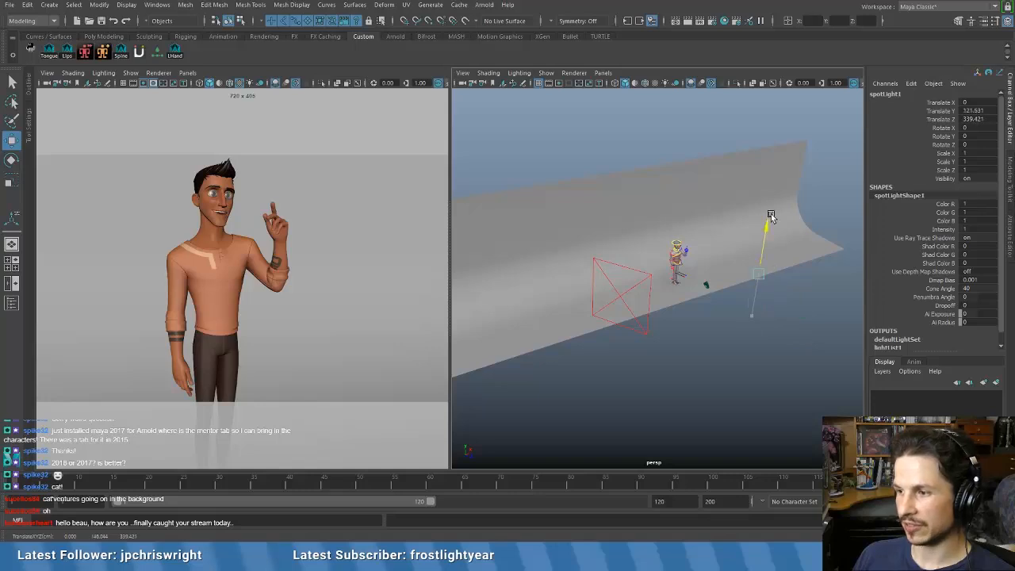
key("r")
left_click_drag(759, 265, 790, 264)
left_click(747, 296)
left_click_drag(747, 297, 724, 298, "alt")
left_click(650, 280)
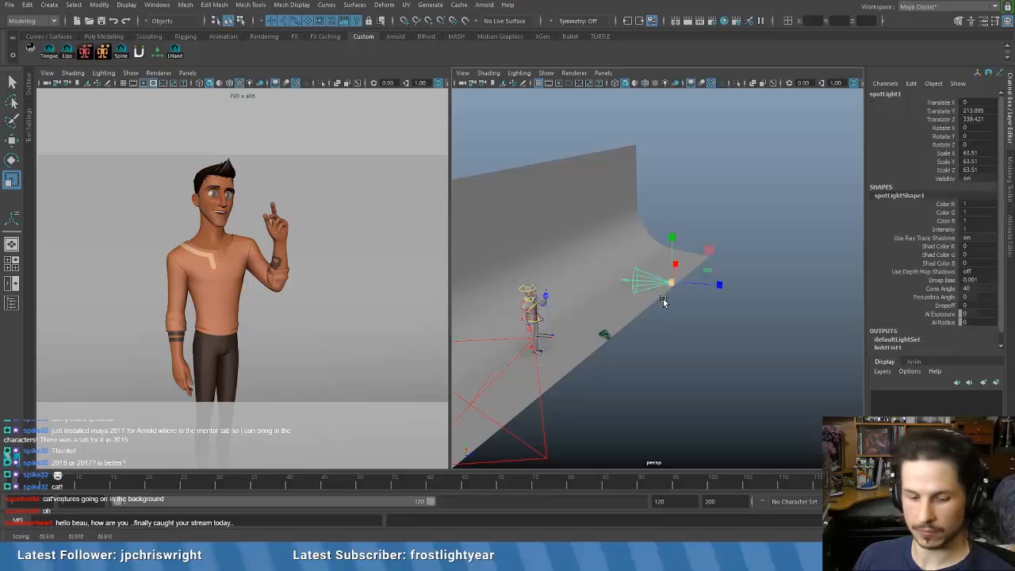
- Use the spot light's aiming manipulator to move its origin to about Y 350.7, Z 493.8 and its target onto the character's torso
key("t")
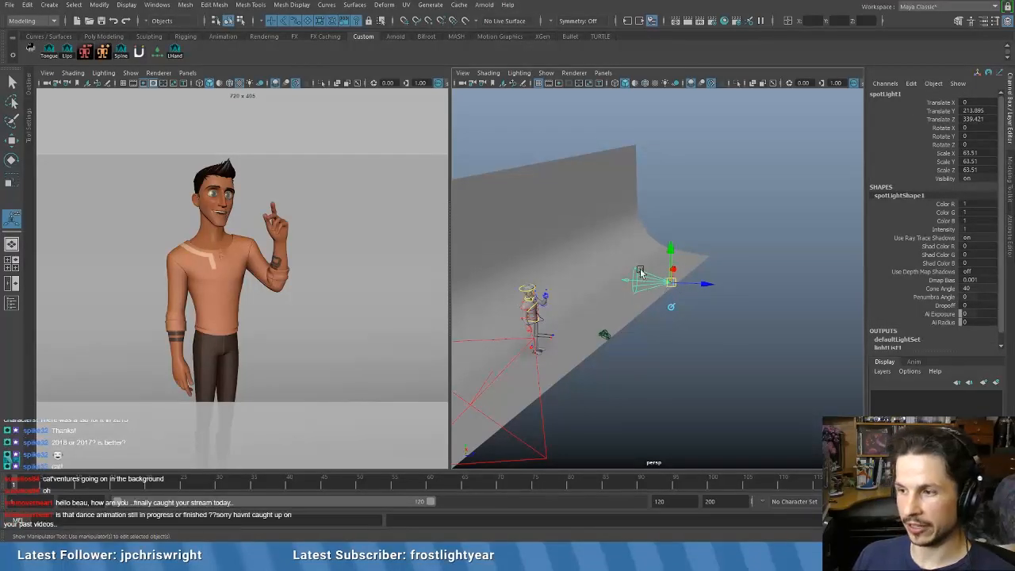
scroll(640, 274, "up", 2)
left_click_drag(711, 290, 752, 275)
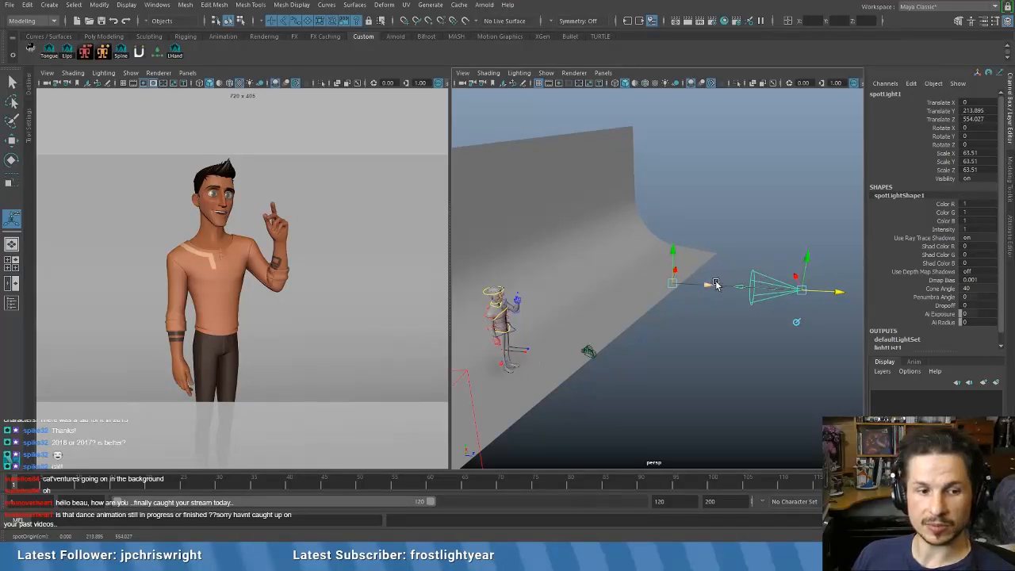
left_click_drag(802, 290, 774, 209)
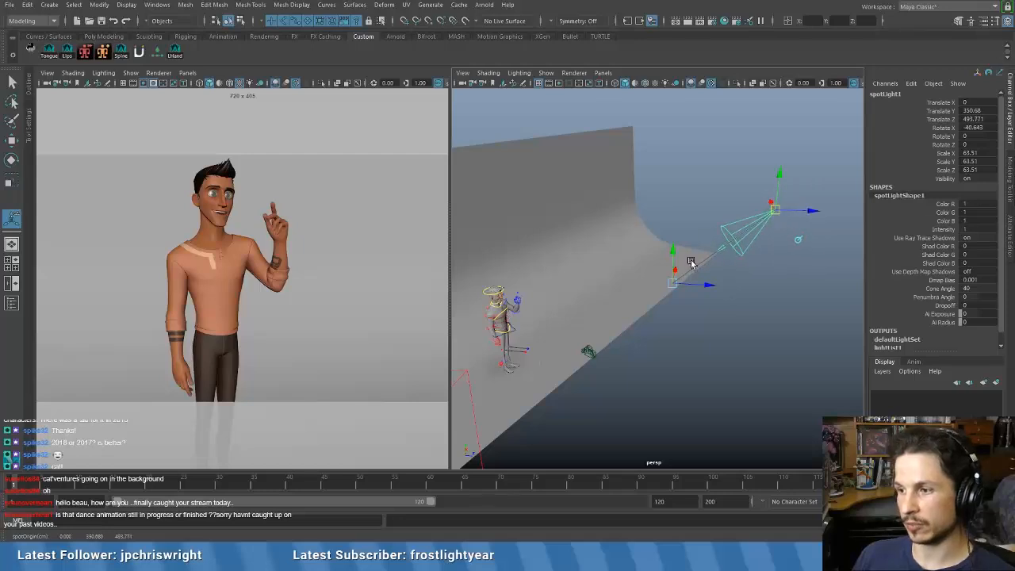
left_click_drag(672, 284, 509, 316)
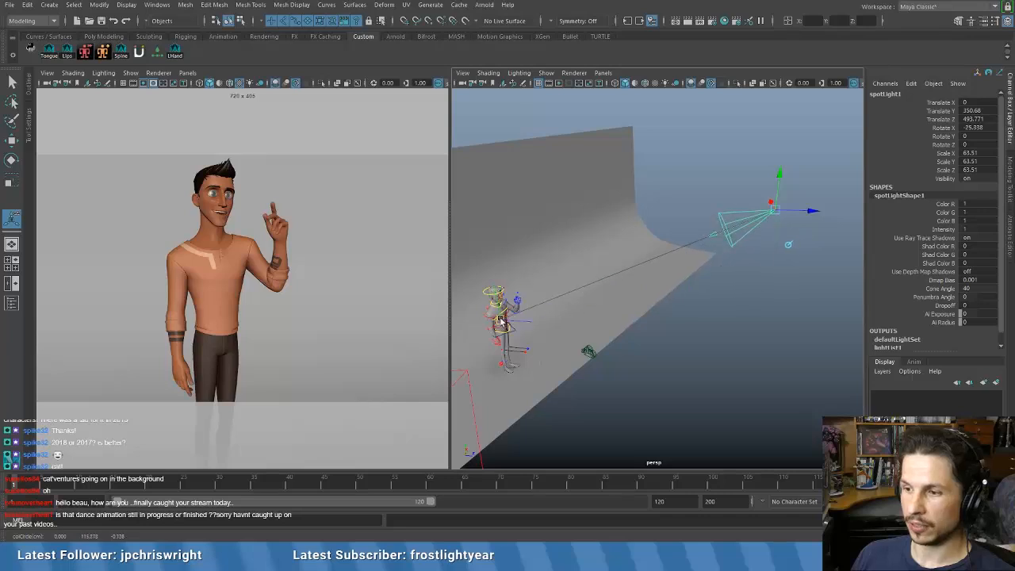
- Raise the spot light's target to the character's head and bring its origin closer, to about Y 286.7, Z 363.6
left_click_drag(574, 293, 536, 313, "alt")
left_click_drag(590, 278, 622, 266)
left_click_drag(536, 361, 507, 315, "alt")
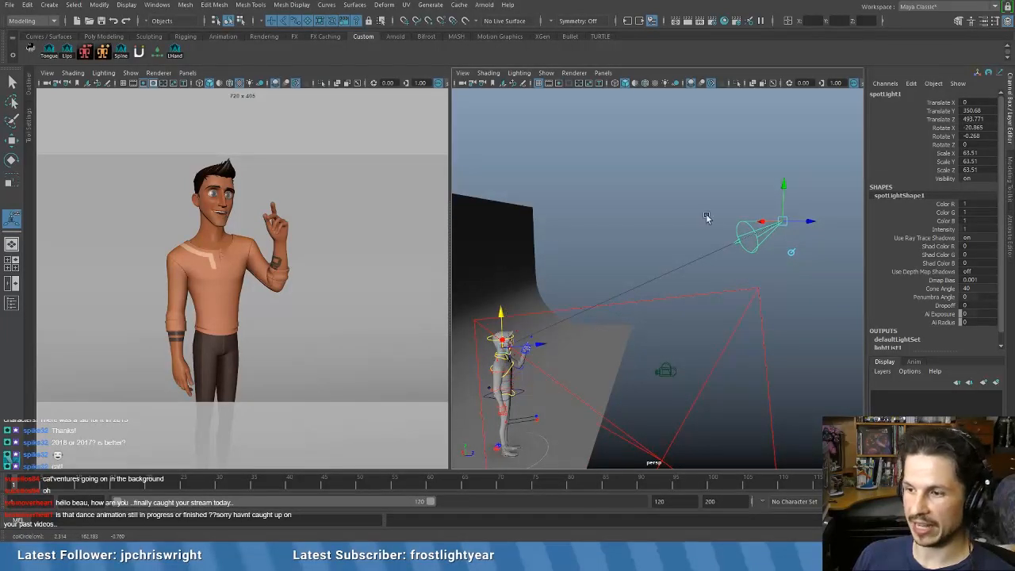
left_click_drag(731, 221, 644, 255, "alt")
left_click_drag(828, 244, 738, 264)
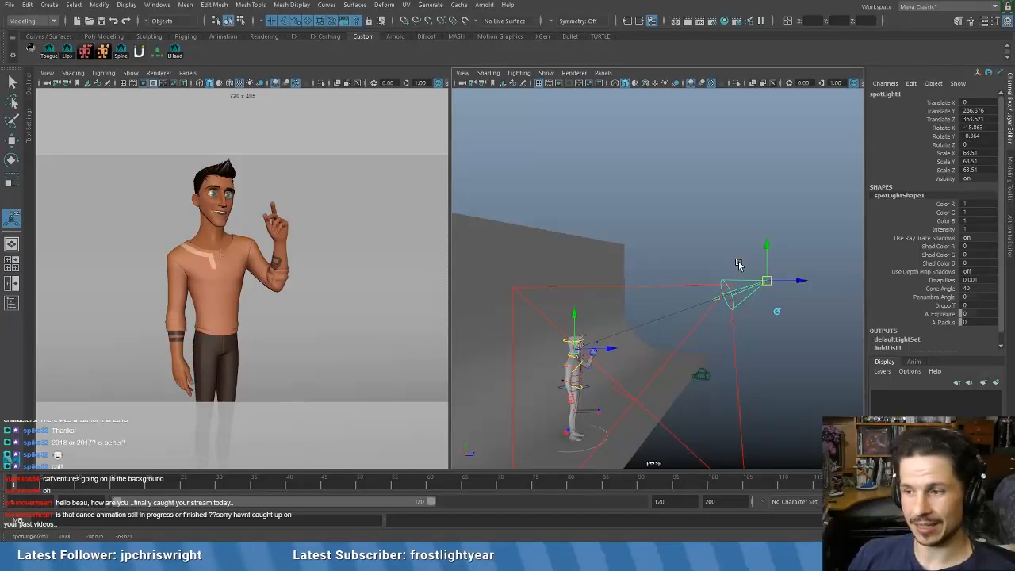
left_click_drag(665, 244, 627, 249, "alt")
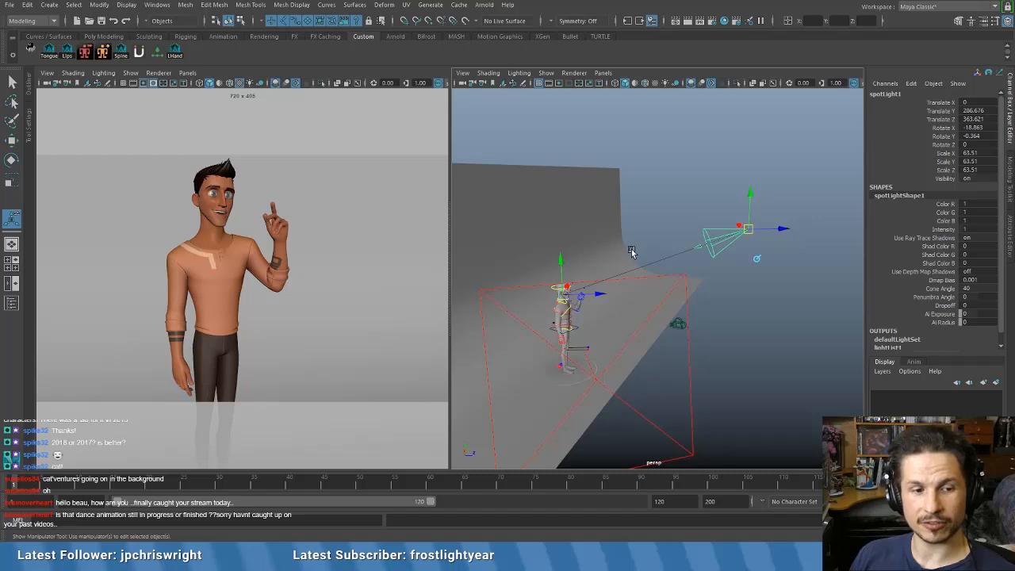
left_click_drag(665, 230, 600, 198, "alt")
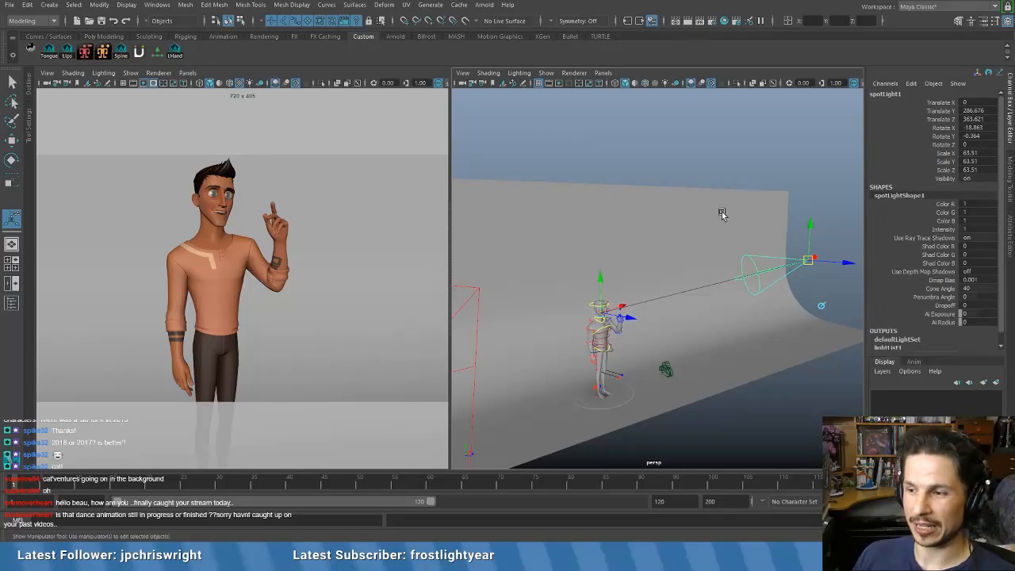
left_click_drag(721, 214, 624, 205, "alt")
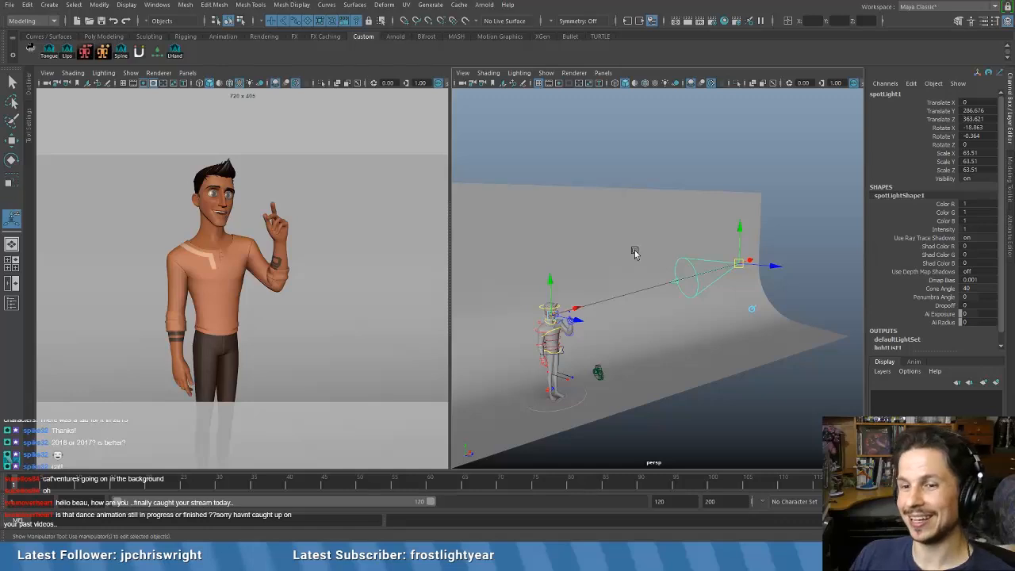
left_click_drag(679, 267, 620, 253, "alt")
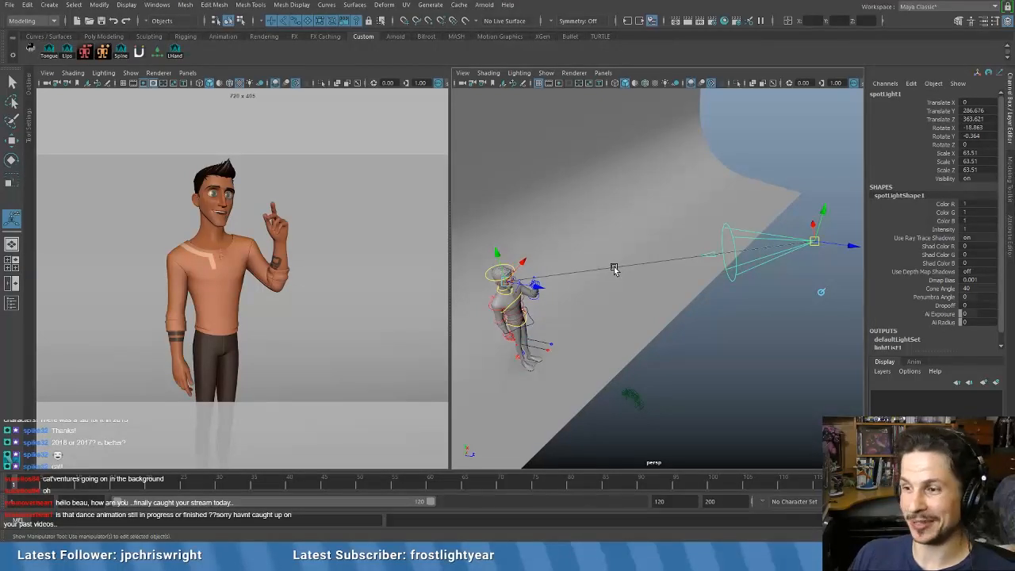
left_click_drag(670, 208, 536, 283, "alt")
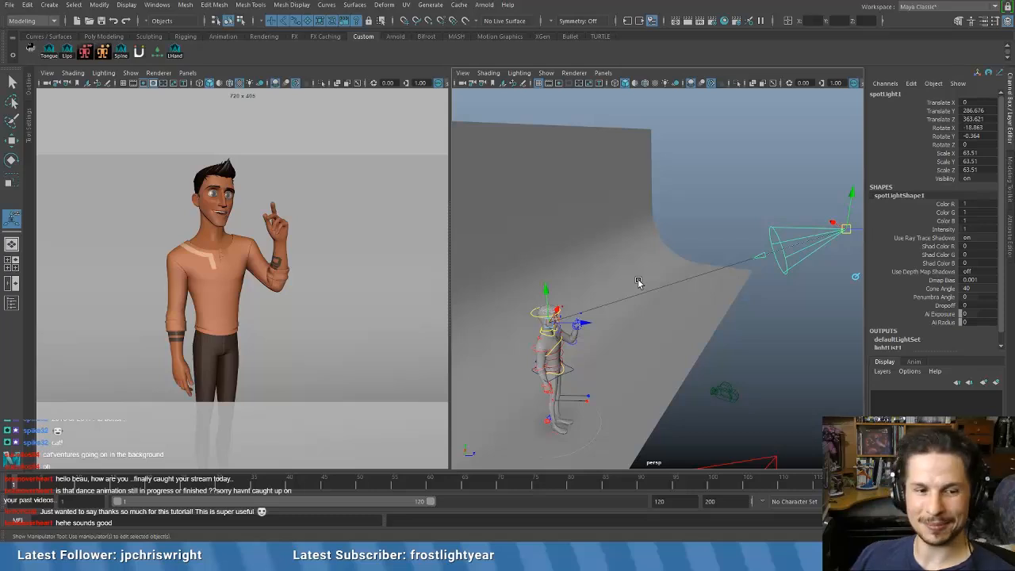
left_click_drag(706, 224, 661, 208, "alt")
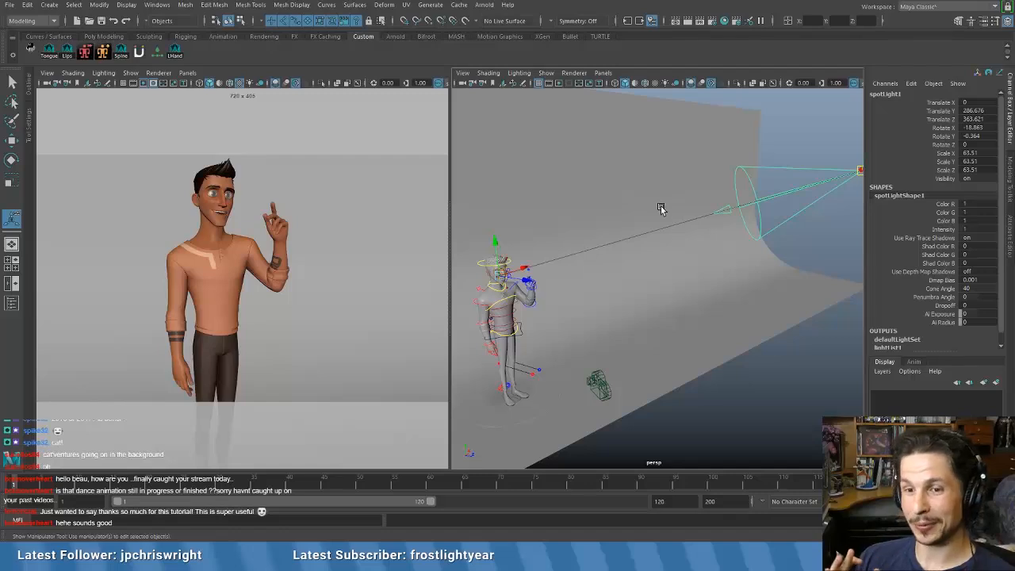
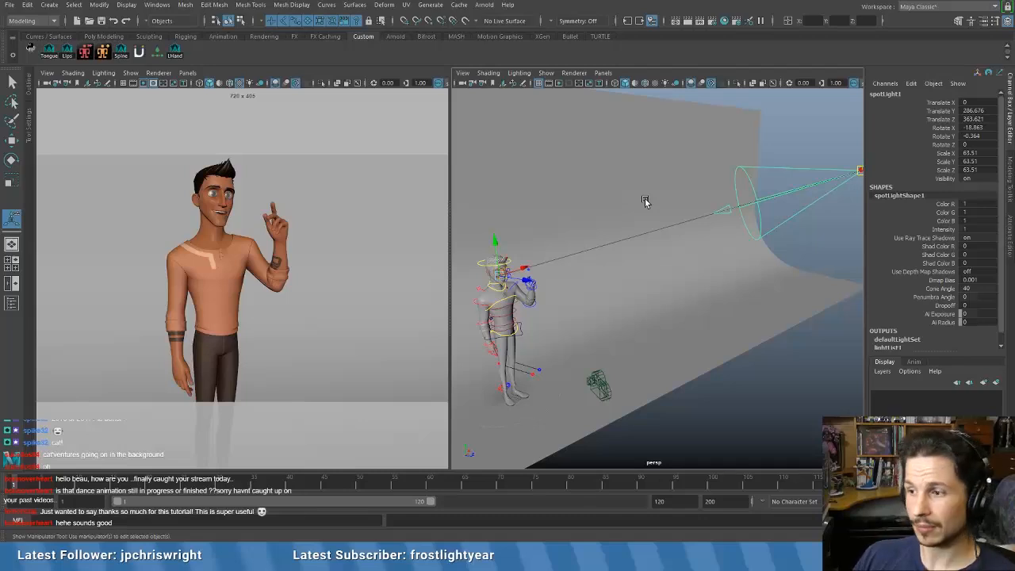
left_click_drag(636, 197, 683, 206, "alt")
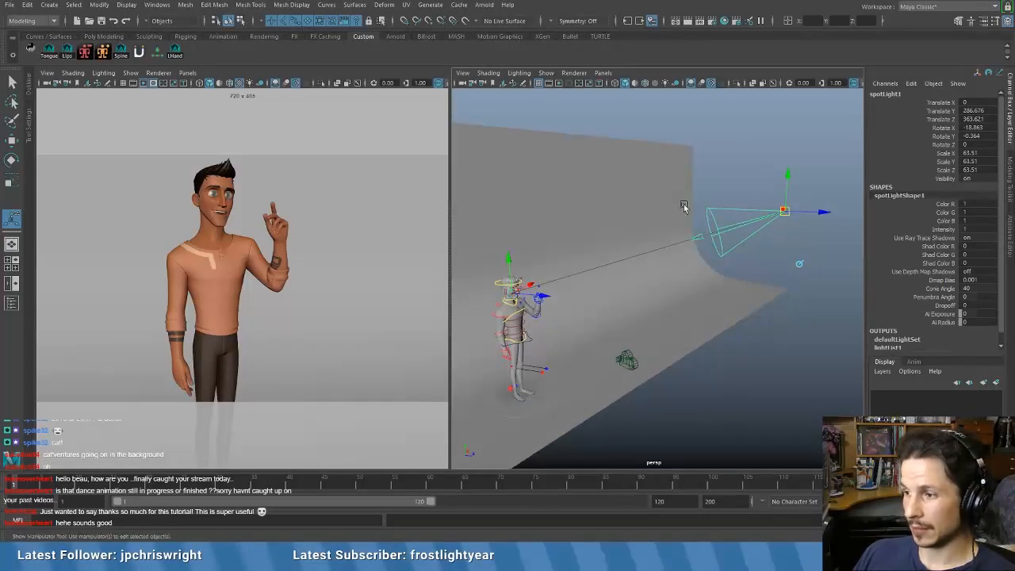
- Delete the spot light in front of the character
left_click(753, 173)
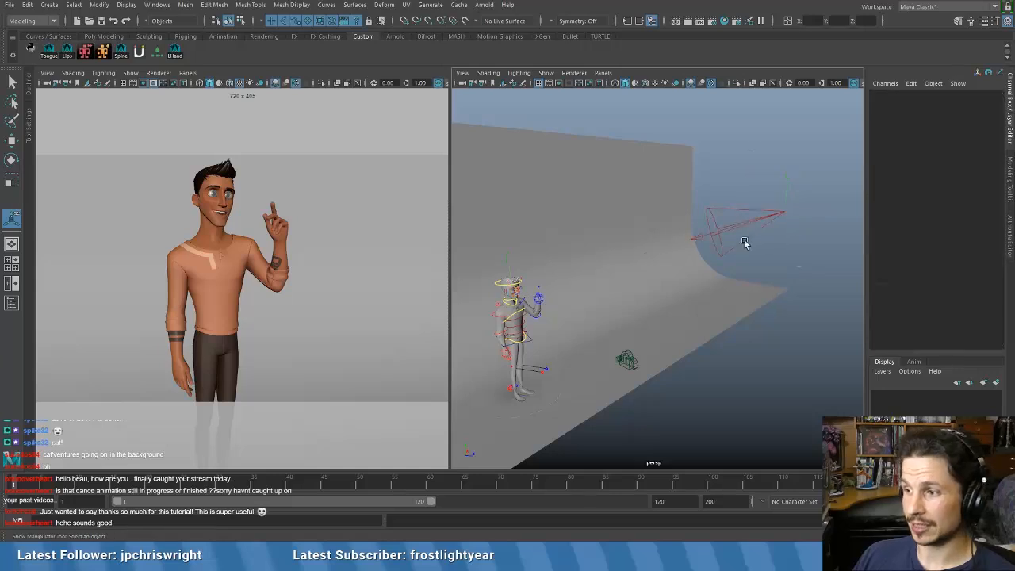
left_click(745, 241)
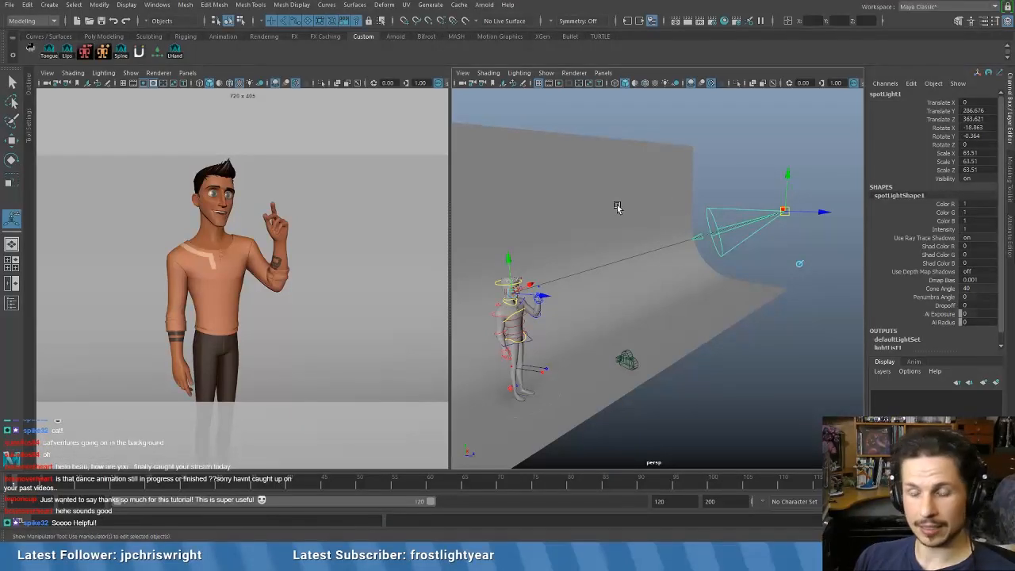
key("Delete")
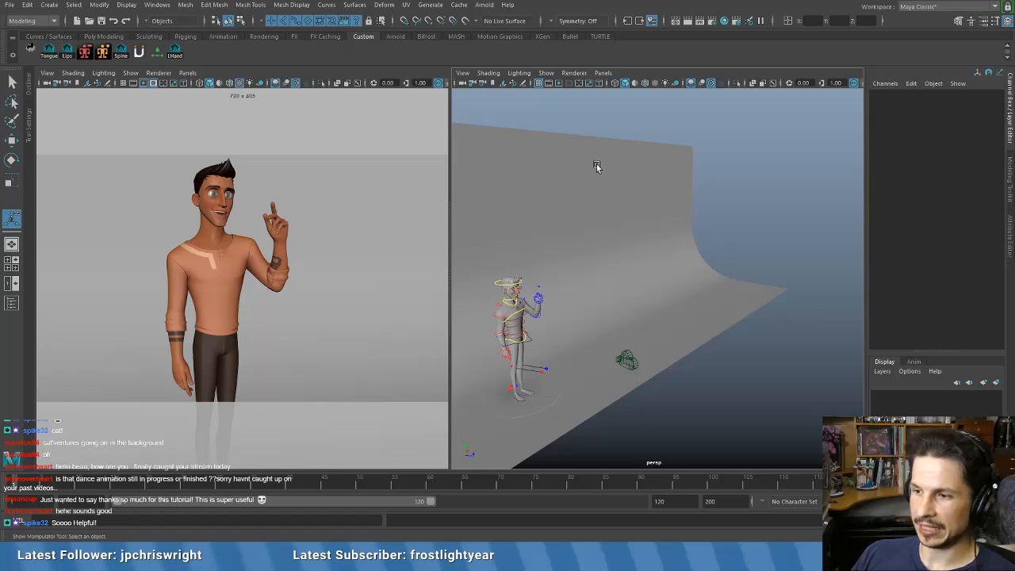
- Select the area light beside the character and look through it in the perspective view
left_click_drag(598, 166, 508, 392, "alt")
left_click(509, 388)
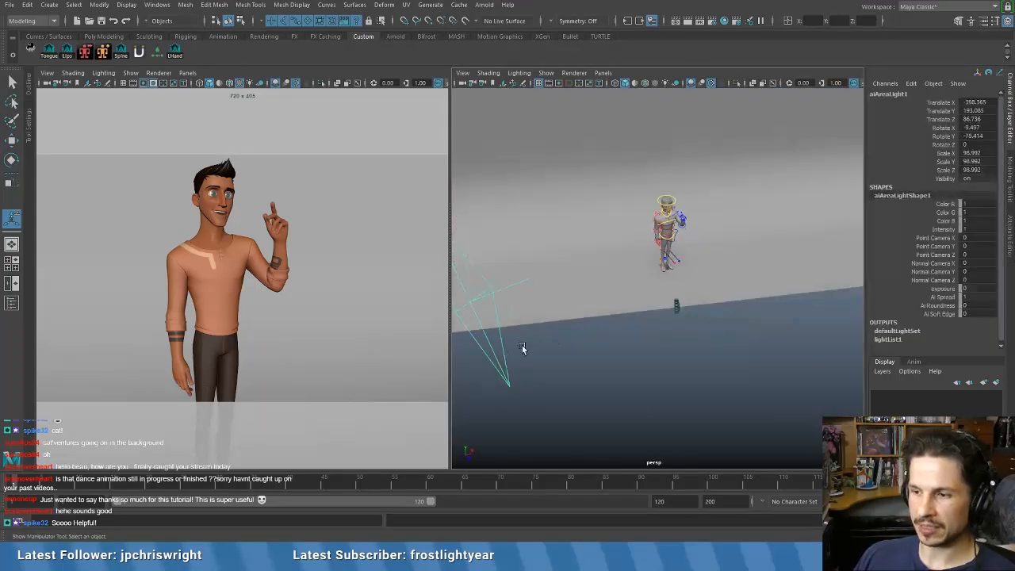
left_click_drag(525, 351, 570, 363, "alt")
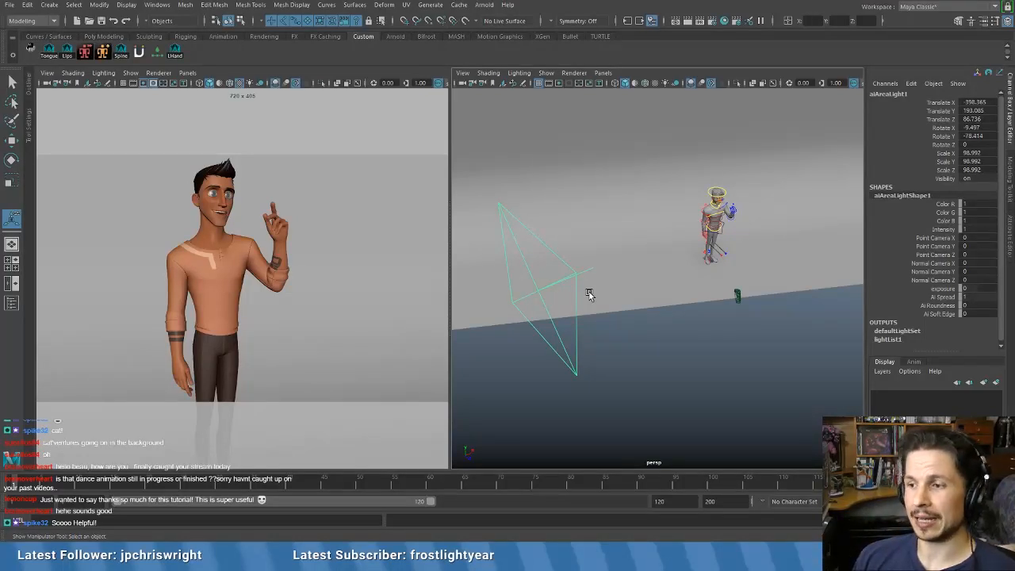
left_click_drag(561, 254, 597, 280, "alt")
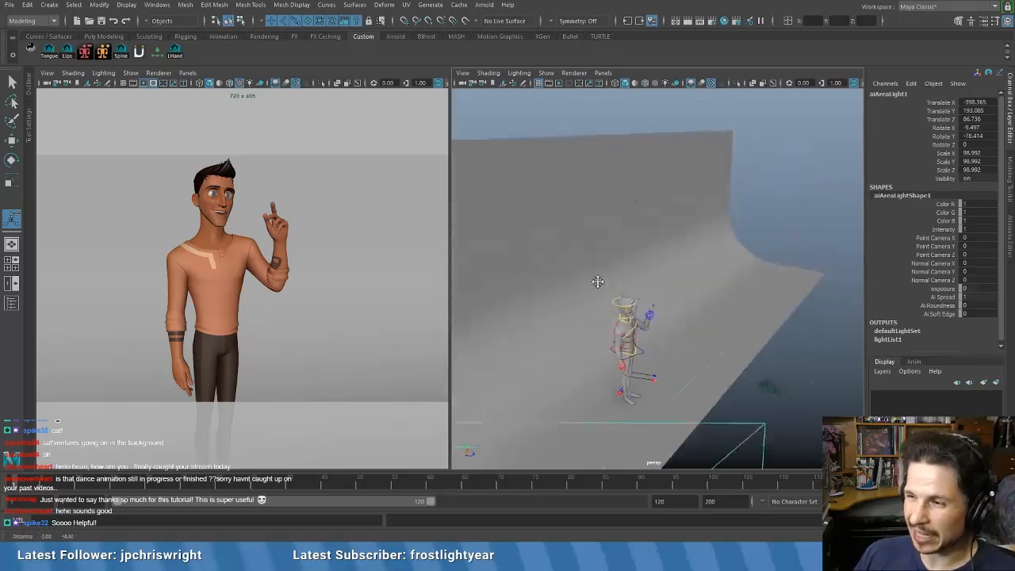
middle_click_drag(598, 281, 613, 232, "alt")
left_click_drag(692, 299, 630, 246, "alt")
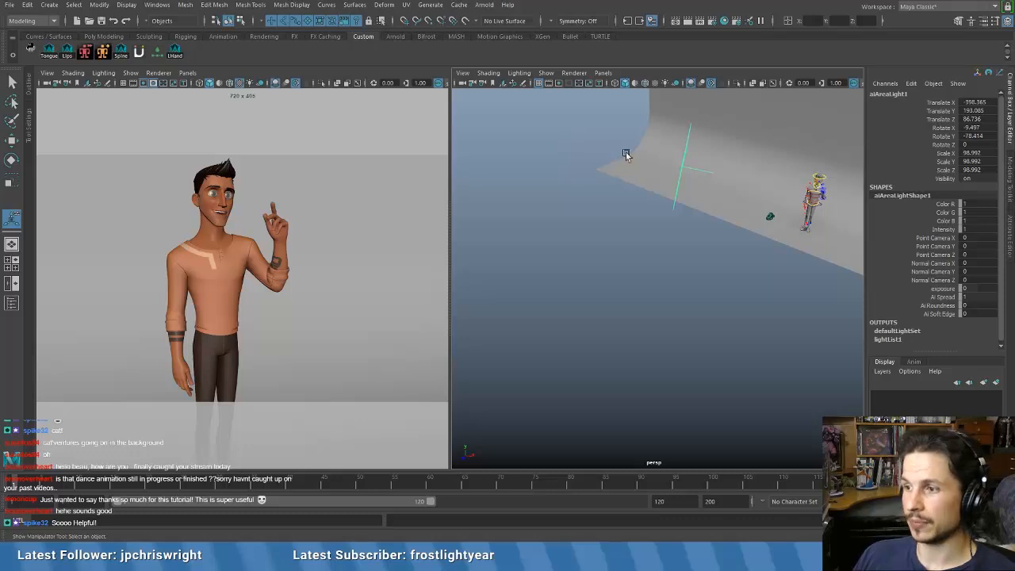
left_click_drag(625, 152, 584, 286, "alt")
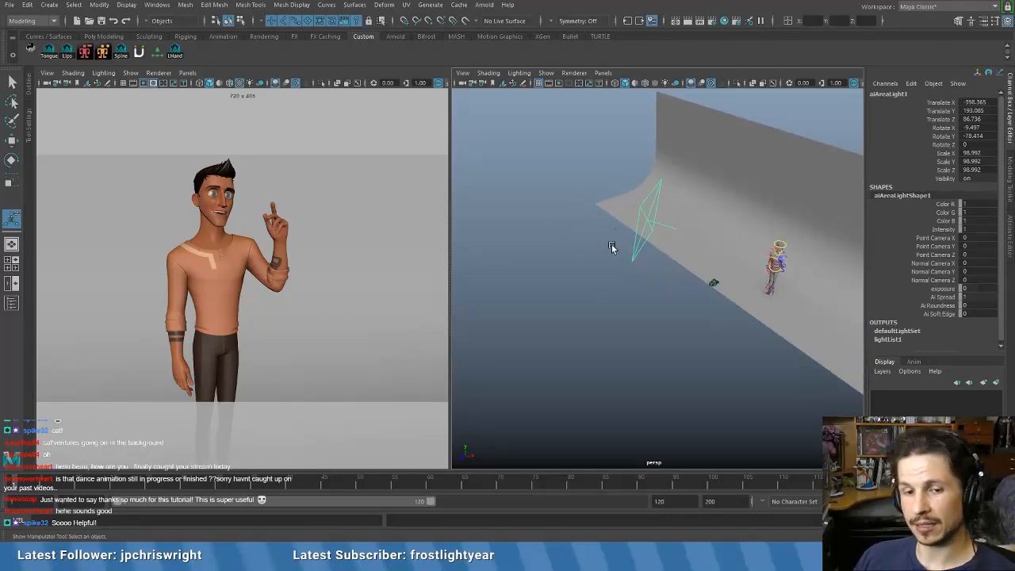
left_click(604, 74)
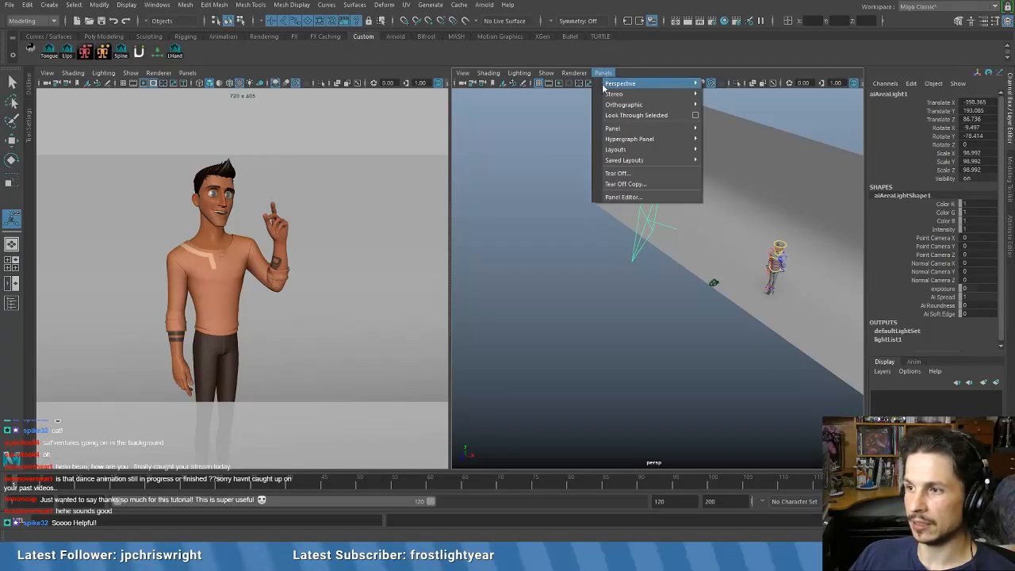
left_click(635, 116)
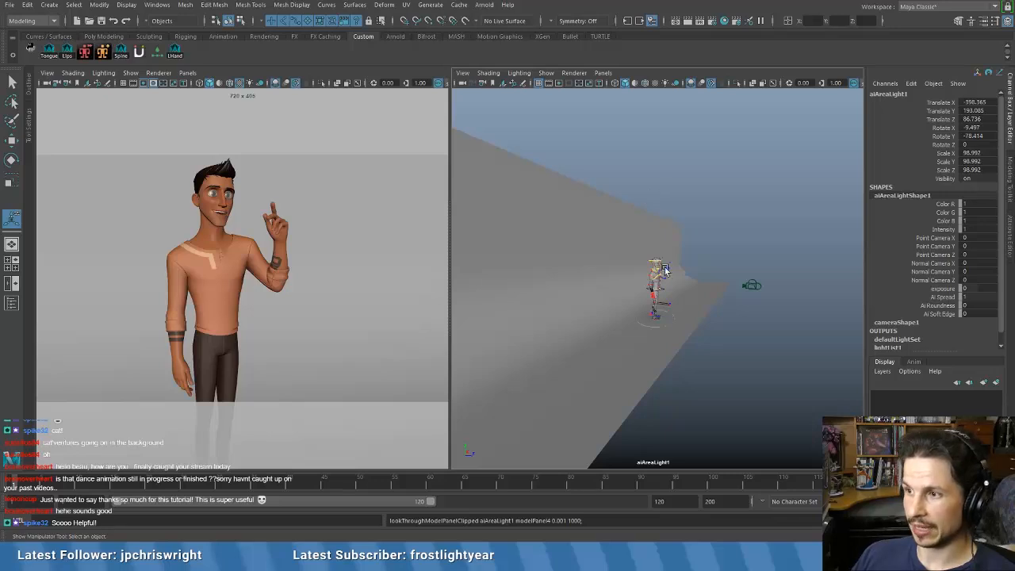
- Overlay the field chart on the view through the area light and deselect the light
left_click(462, 73)
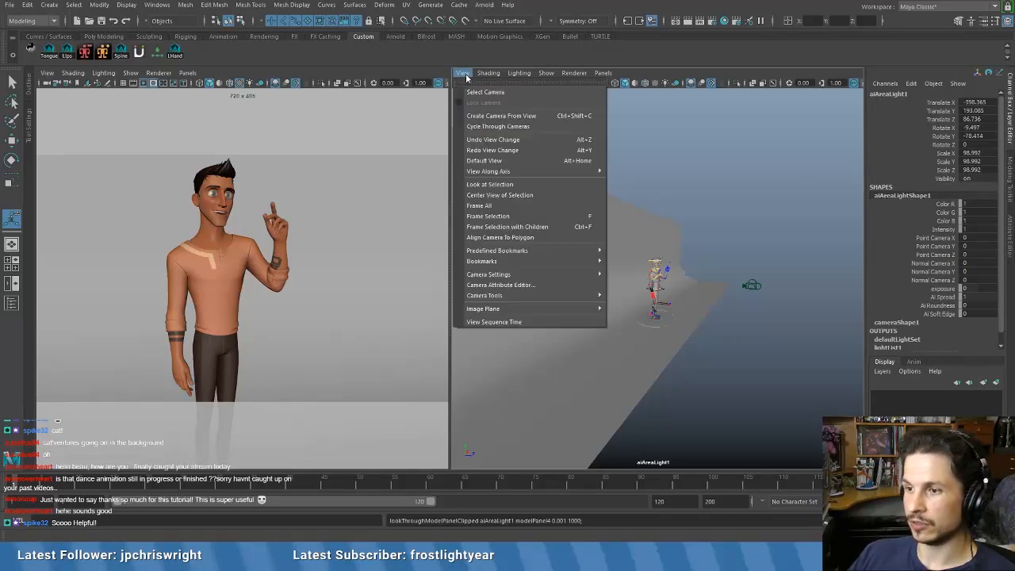
mouse_move(492, 275)
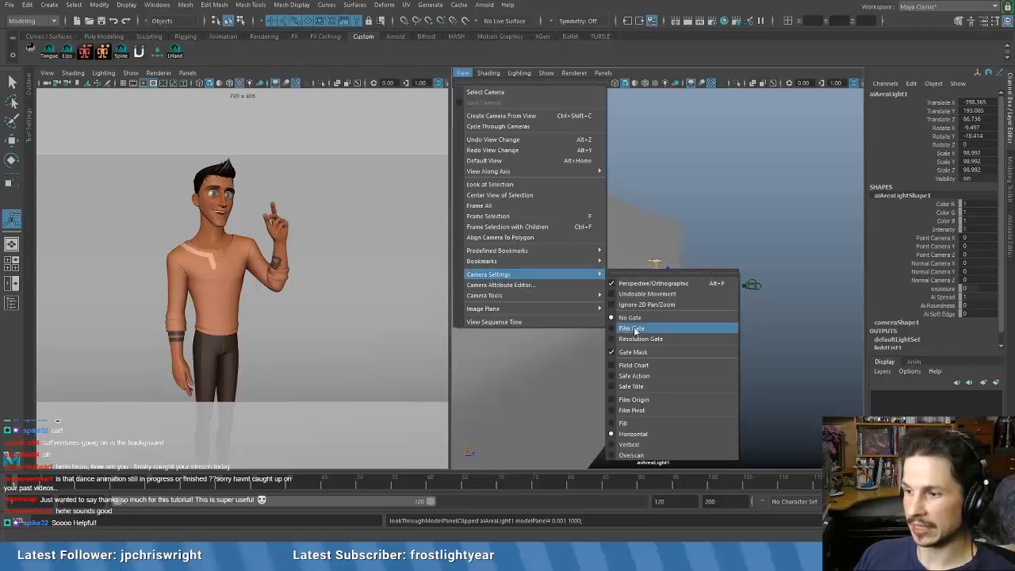
left_click(641, 367)
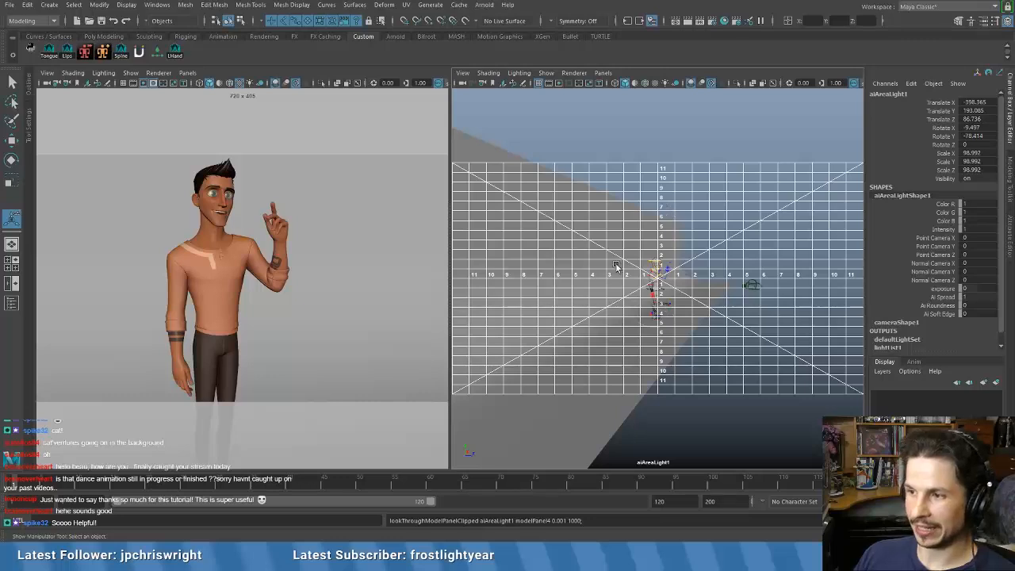
left_click(691, 154)
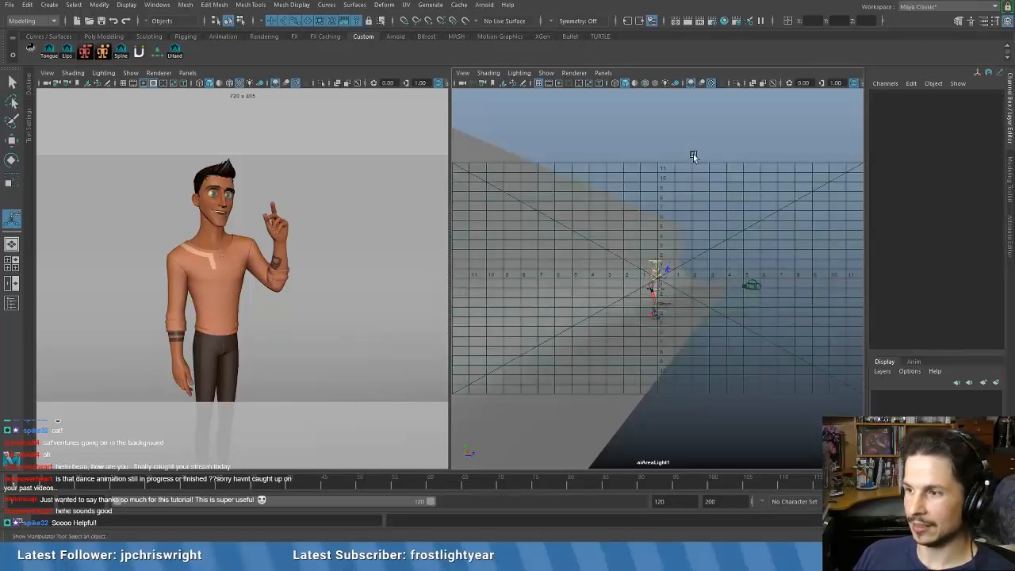
- Aim the area light through its own view, centring the character's upper body, at about X -254.3, Y 161, Z 122.8 and Rotate Y -64.4
key("q")
middle_click_drag(679, 213, 812, 254, "alt")
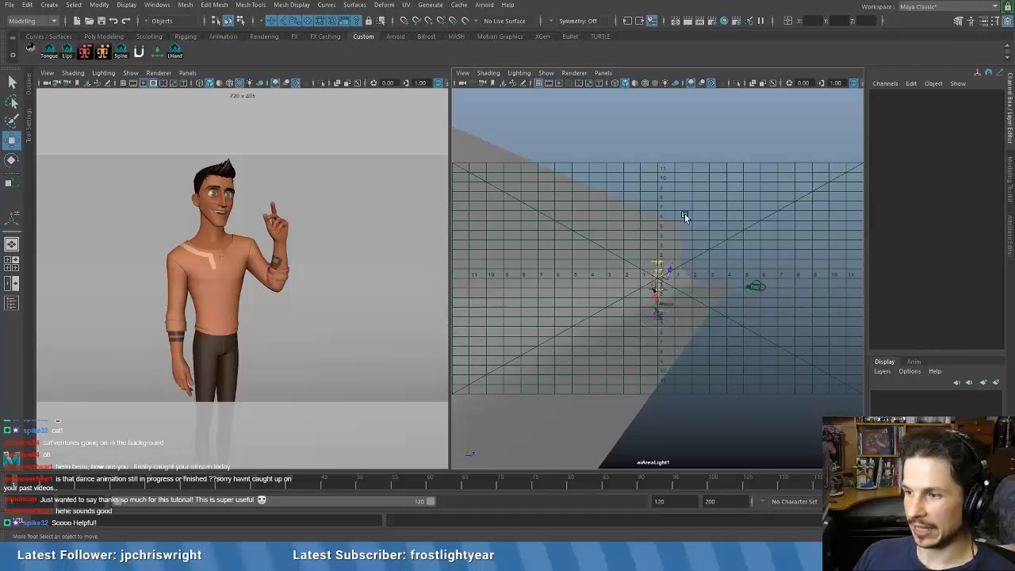
left_click(671, 333)
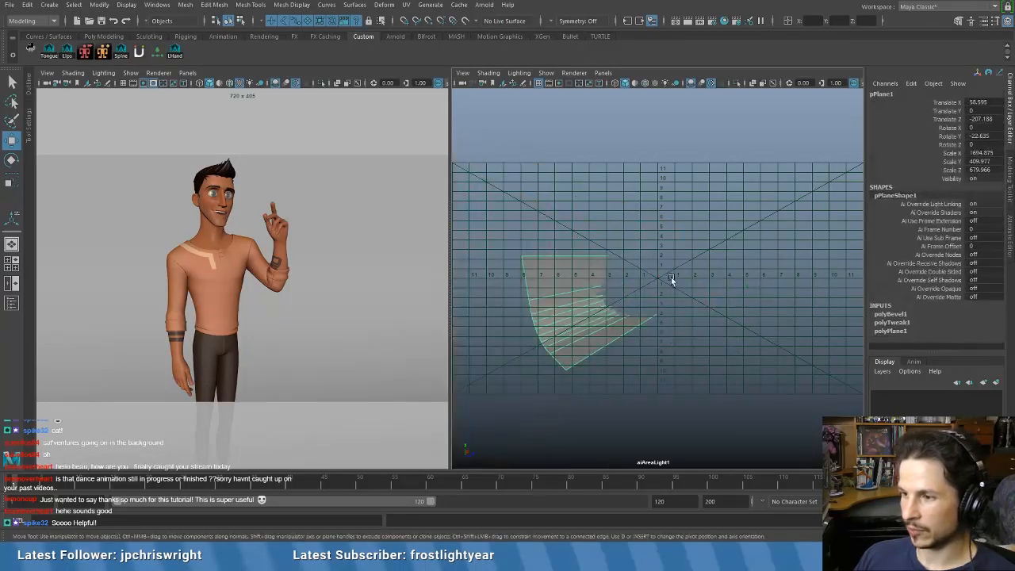
middle_click_drag(688, 308, 661, 285, "alt")
left_click(733, 276)
mouse_move(650, 296)
left_mouse_down("alt")
mouse_move(677, 290)
mouse_move(656, 287)
left_mouse_up("alt")
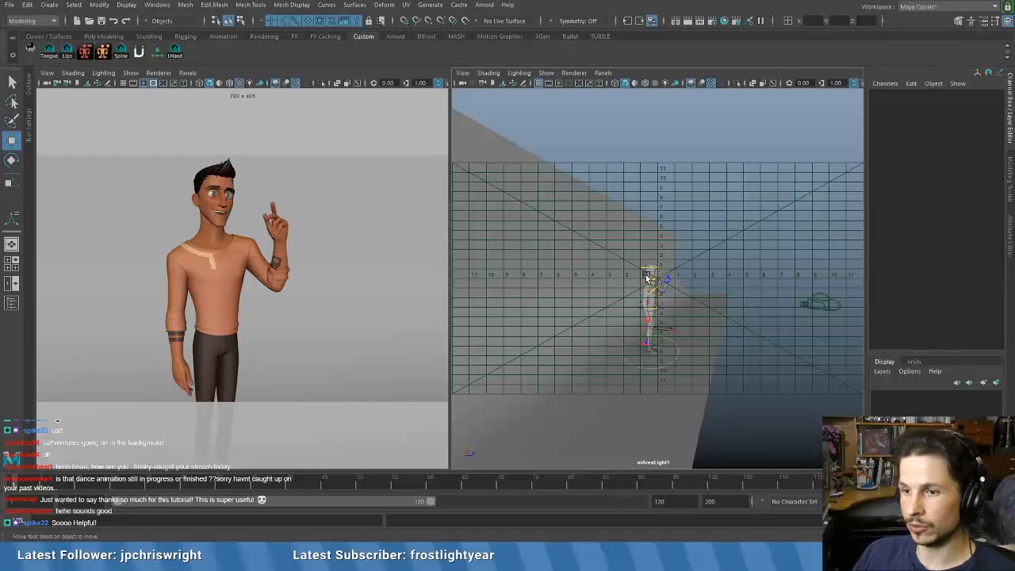
middle_click_drag(671, 248, 691, 275, "alt")
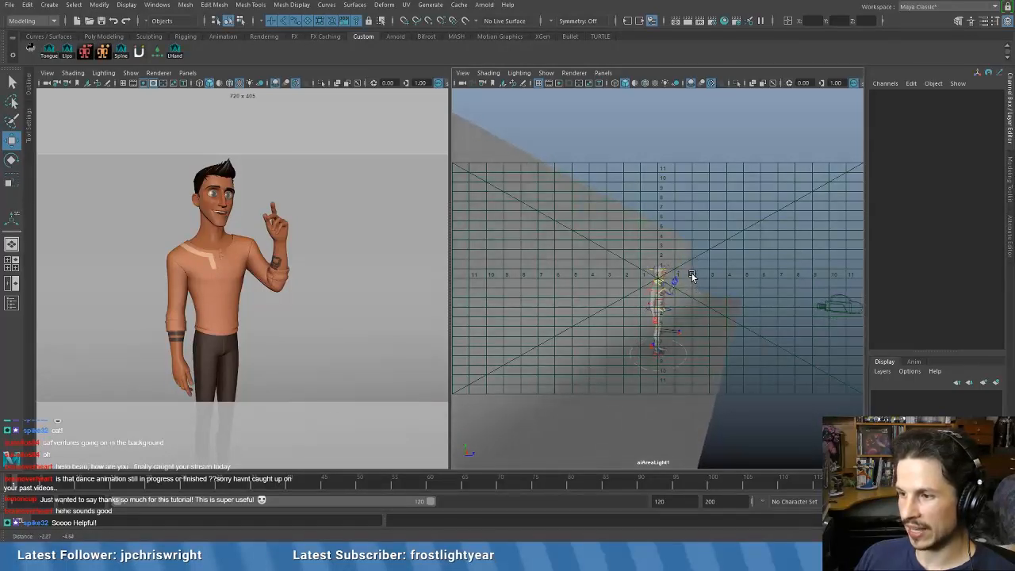
mouse_move(691, 276)
left_mouse_down("alt")
mouse_move(697, 283)
mouse_move(671, 274)
left_mouse_up("alt")
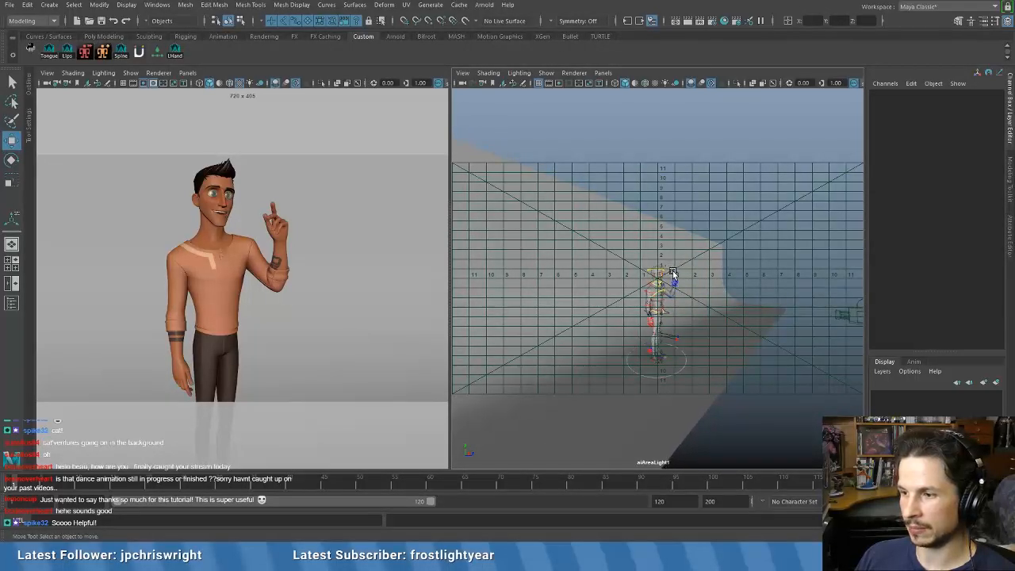
- Return the light's view to the persp camera and change the viewport layout to Three Panes Split Top
left_click(602, 72)
mouse_move(613, 93)
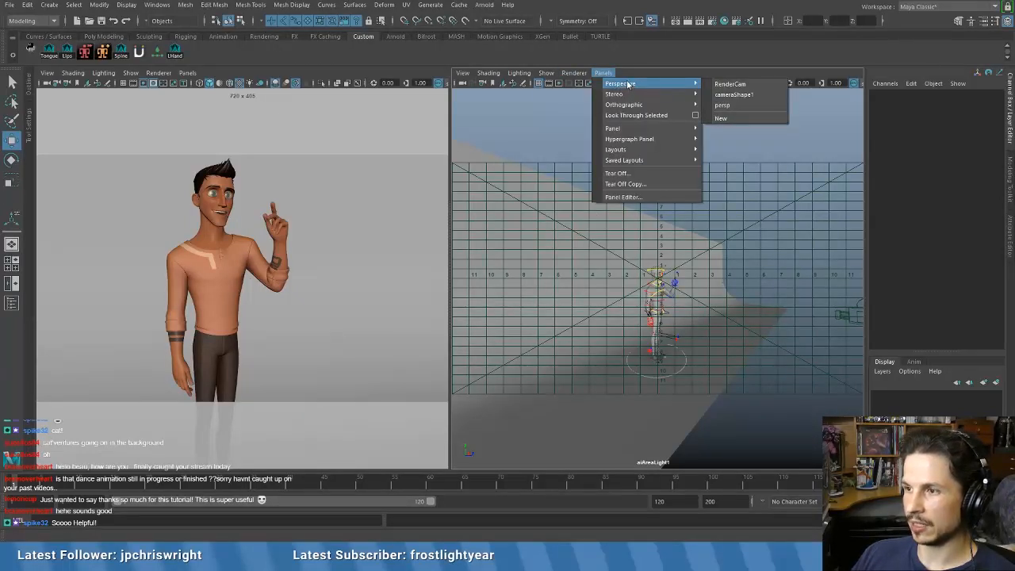
left_click(723, 105)
mouse_move(606, 285)
left_mouse_down("alt")
mouse_move(587, 272)
mouse_move(645, 283)
mouse_move(557, 269)
mouse_move(609, 273)
left_mouse_up("alt")
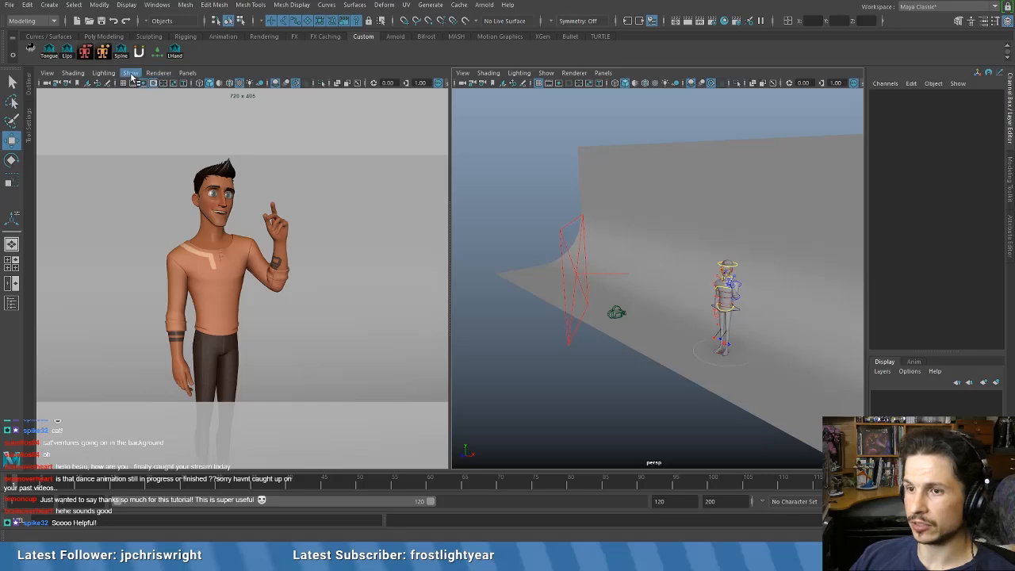
left_click(603, 73)
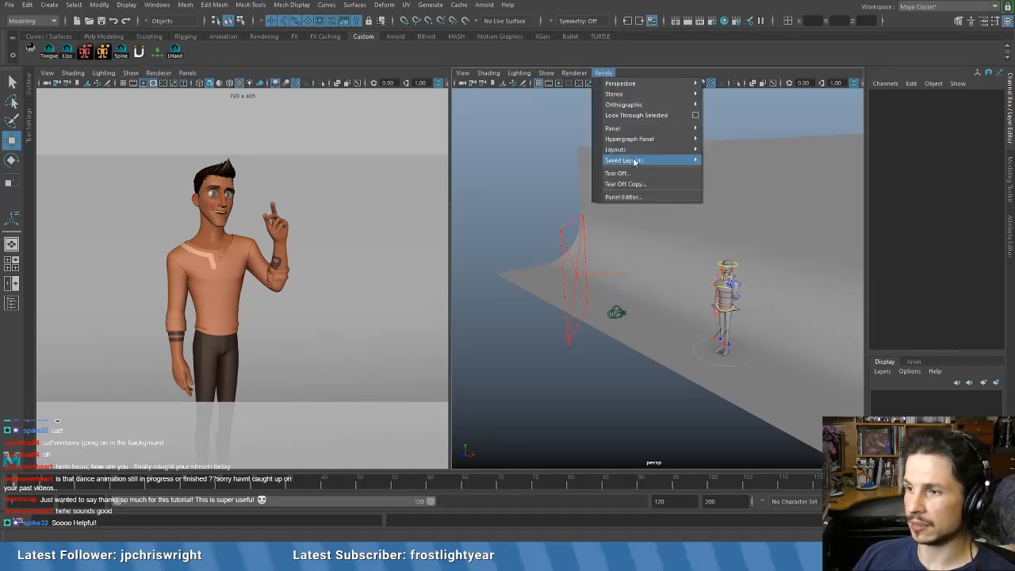
mouse_move(696, 150)
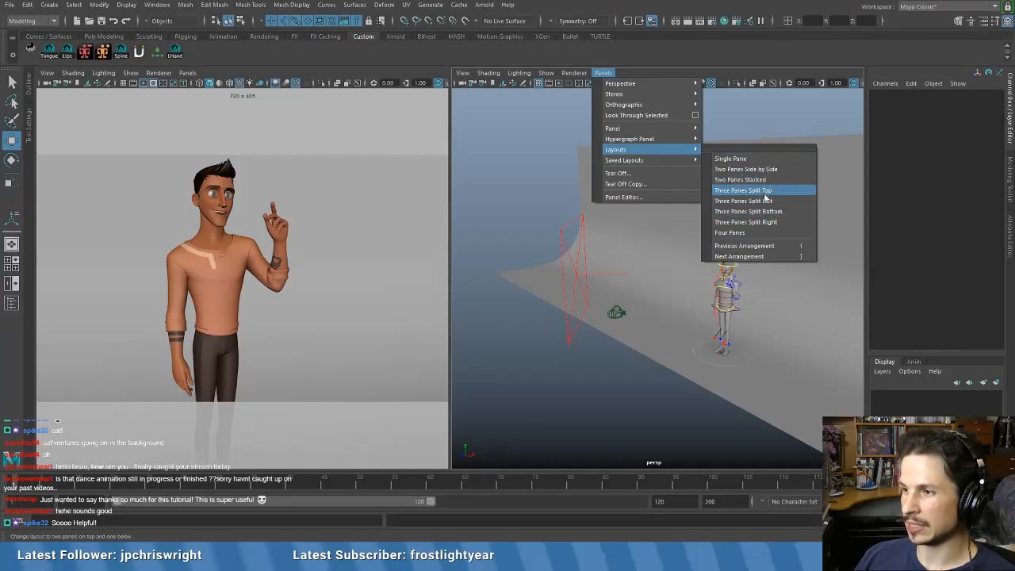
left_click(765, 192)
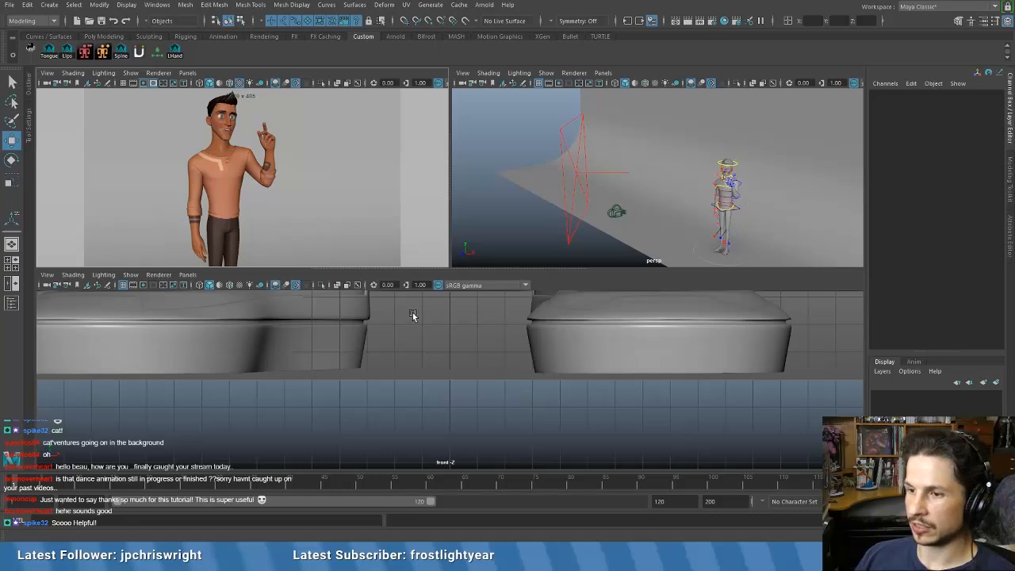
- Look through the area light in the newly added front-view pane
left_click(188, 275)
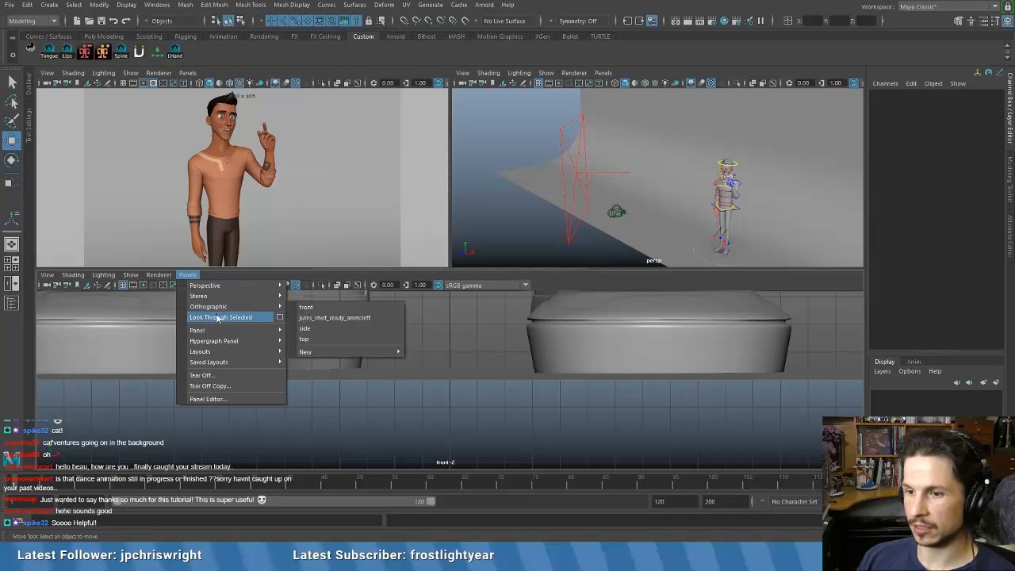
left_click(214, 317)
left_click(565, 236)
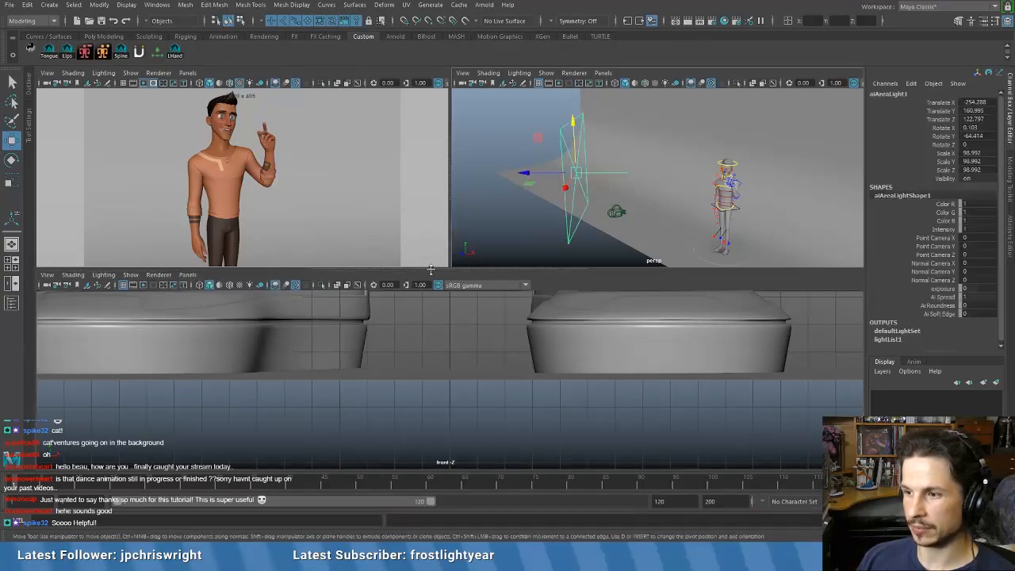
left_click(189, 275)
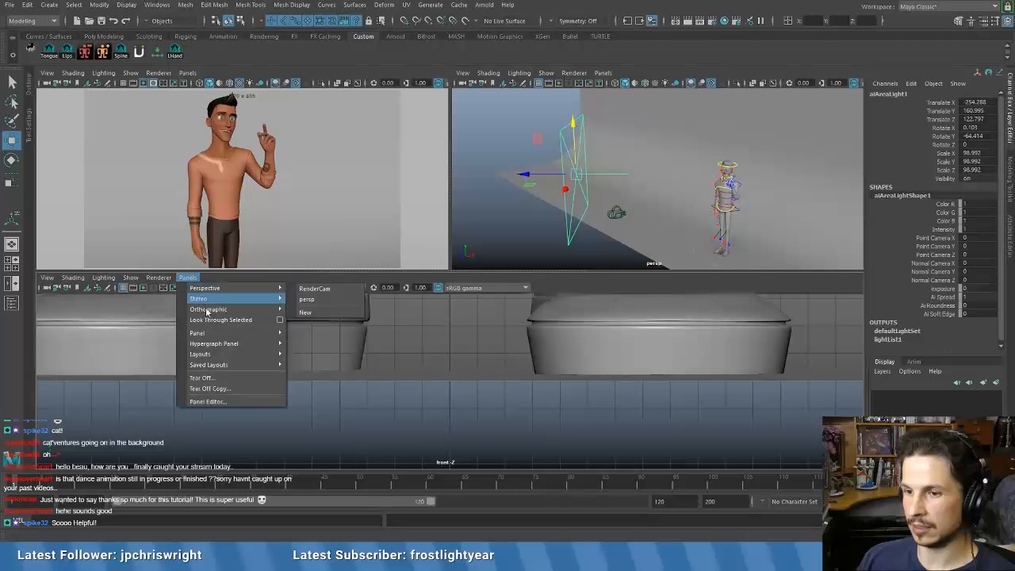
left_click(210, 314)
- Reposition the area light through its own view, pulling it well back from the character, and widen the perspective view around the backdrop and light
middle_click_drag(482, 370, 555, 349, "alt")
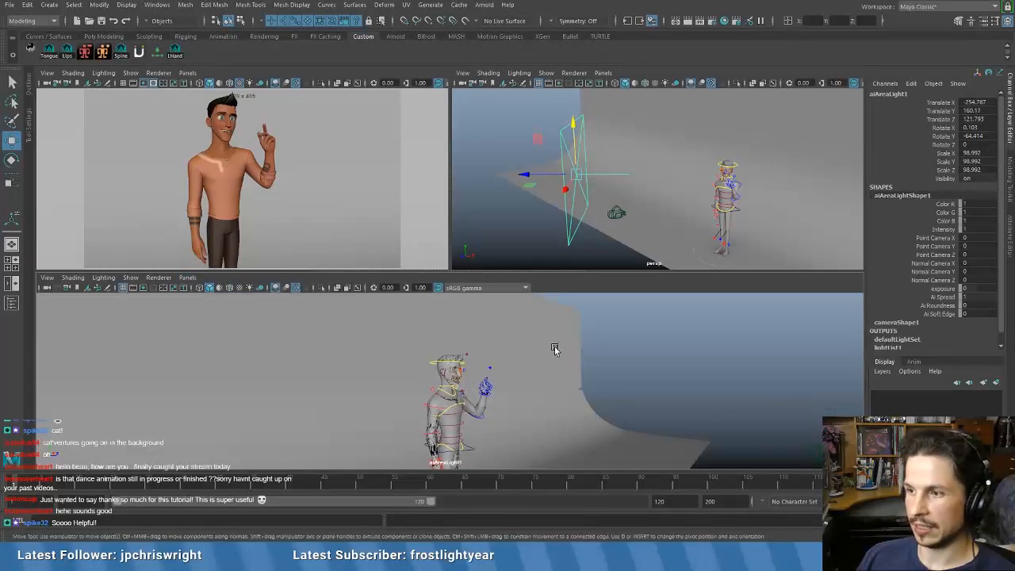
right_click_drag(579, 349, 328, 369, "alt")
left_click(619, 412)
key("f")
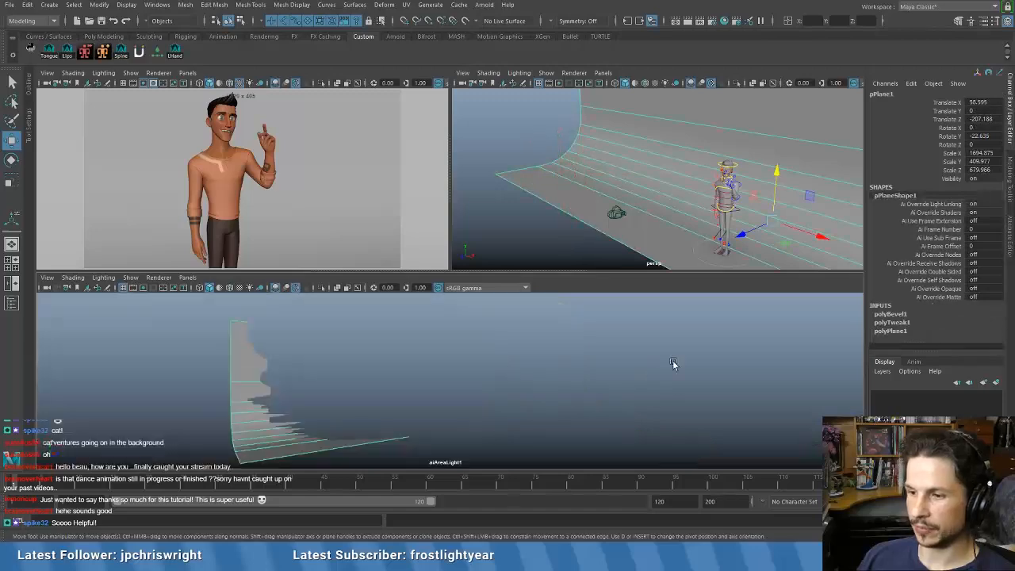
right_click_drag(448, 384, 566, 355, "alt")
left_click_drag(468, 374, 514, 373, "alt")
right_click_drag(515, 373, 594, 366, "alt")
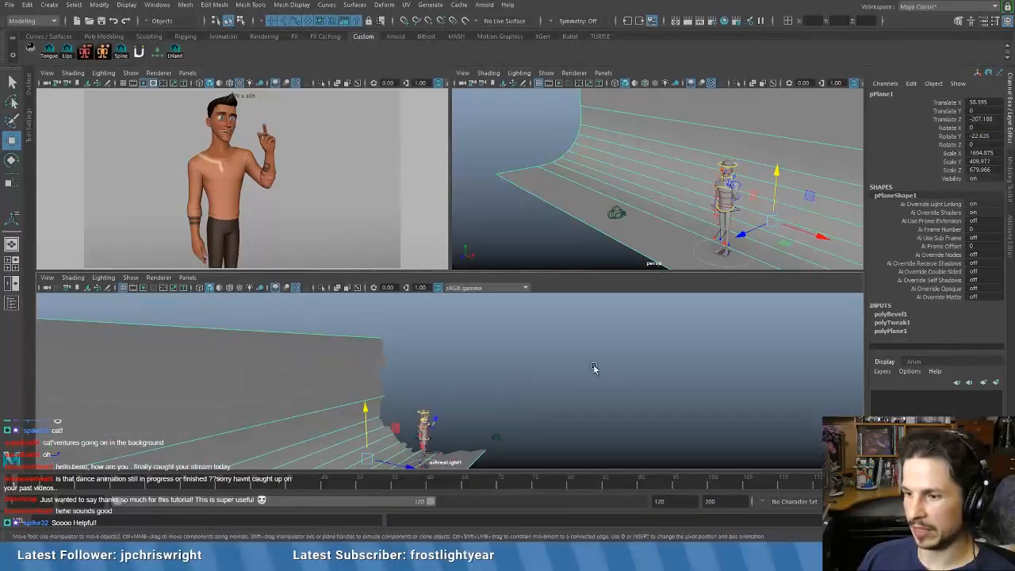
middle_click_drag(594, 367, 552, 298, "alt")
right_click_drag(636, 210, 538, 136, "alt")
middle_click_drag(611, 197, 573, 169, "alt")
right_click_drag(626, 183, 579, 169, "alt")
middle_click_drag(579, 170, 590, 207, "alt")
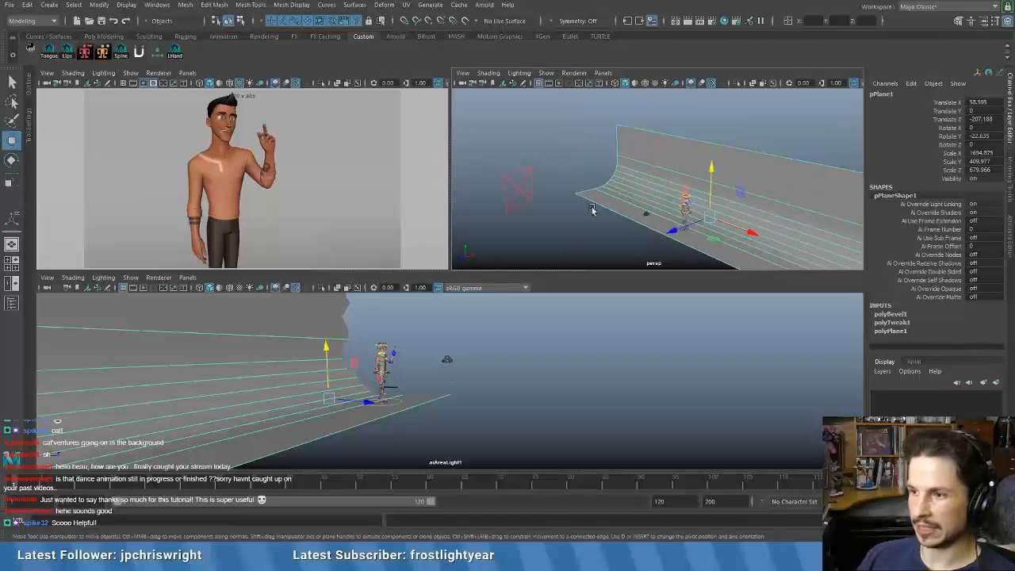
right_click_drag(471, 358, 512, 349, "alt")
middle_click_drag(432, 349, 491, 340, "alt")
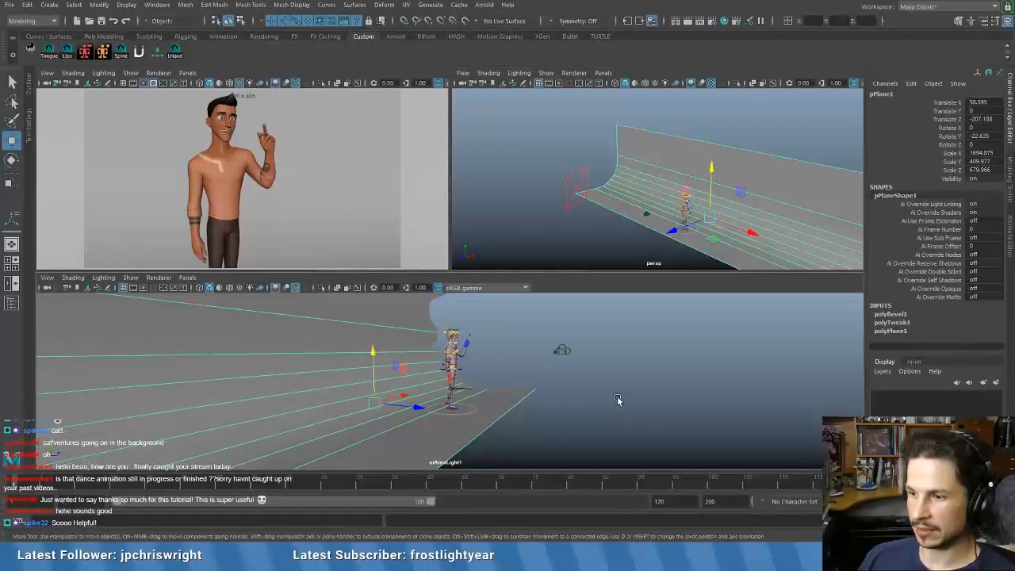
- Deselect the backdrop, bring the area light closer and orbit it to centre the whole character in the light's view
left_click(619, 401)
left_click_drag(557, 376, 504, 375, "alt")
right_click_drag(503, 375, 573, 353, "alt")
left_click_drag(573, 354, 523, 382, "alt")
middle_click_drag(523, 383, 510, 365, "alt")
mouse_move(510, 366)
left_mouse_down("alt")
mouse_move(500, 373)
mouse_move(532, 378)
mouse_move(530, 367)
mouse_move(519, 377)
left_mouse_up("alt")
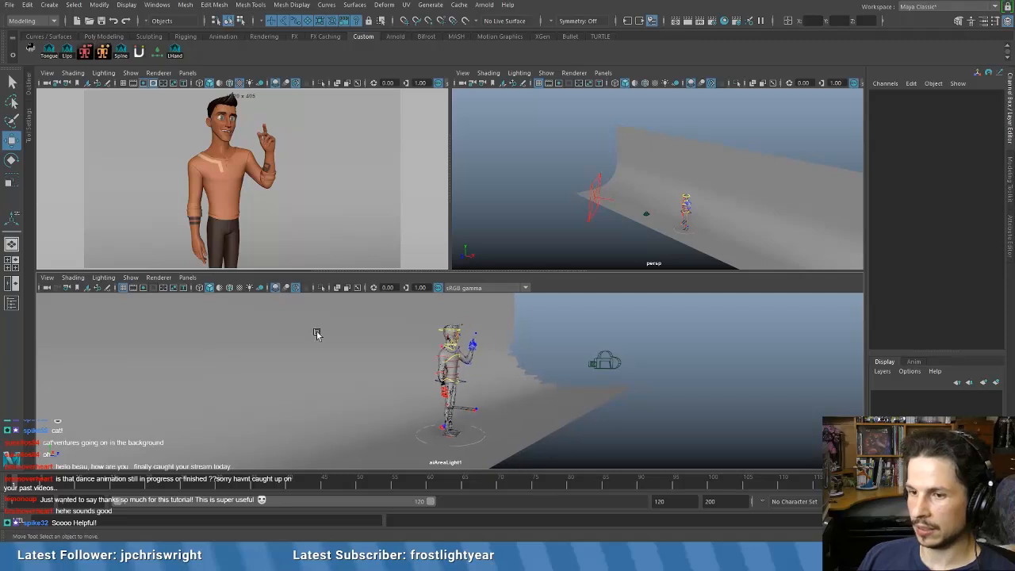
- Overlay the field chart on the light's view and refine its aim at the character, to about X -467.3, Y 195.6, Z 129.7
left_click(163, 288)
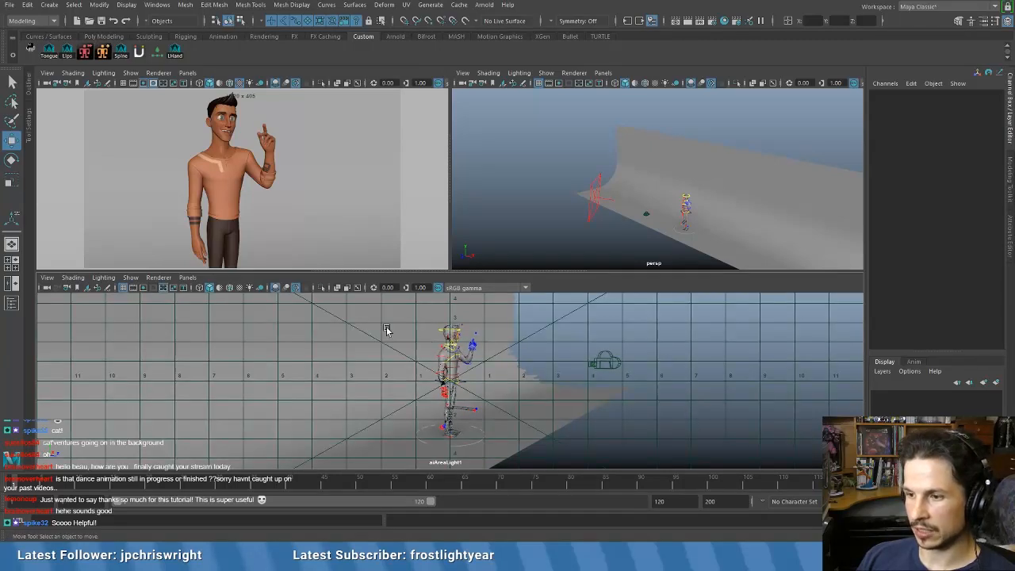
left_click_drag(430, 361, 448, 383, "alt")
mouse_move(586, 228)
left_mouse_down("alt")
mouse_move(694, 222)
mouse_move(619, 220)
mouse_move(599, 231)
left_mouse_up("alt")
mouse_move(524, 352)
left_mouse_down("alt")
mouse_move(480, 351)
mouse_move(486, 358)
left_mouse_up("alt")
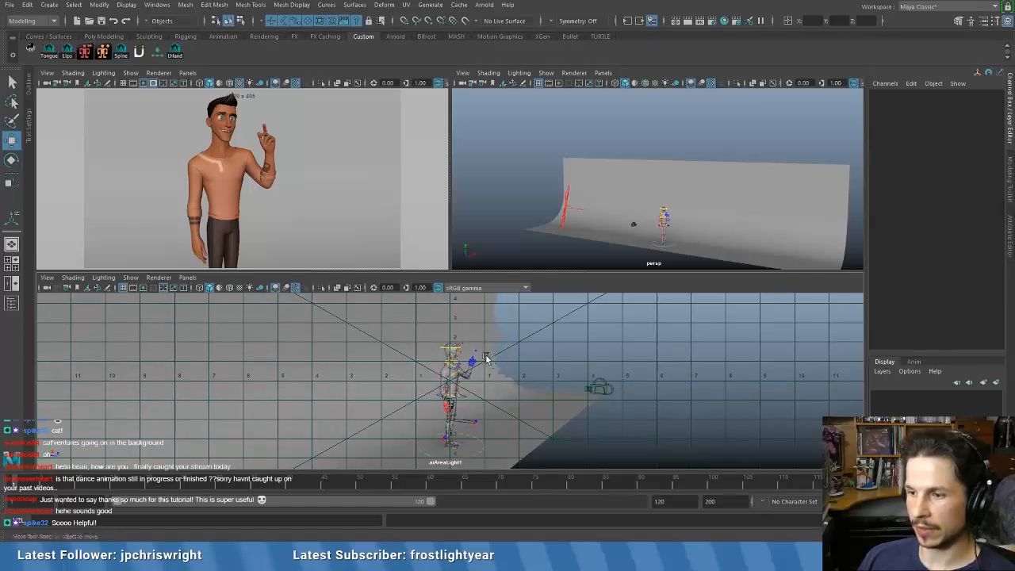
left_click_drag(551, 237, 502, 227, "alt")
- Scale the area light up uniformly to about 161.25 and deselect it
left_click(519, 205)
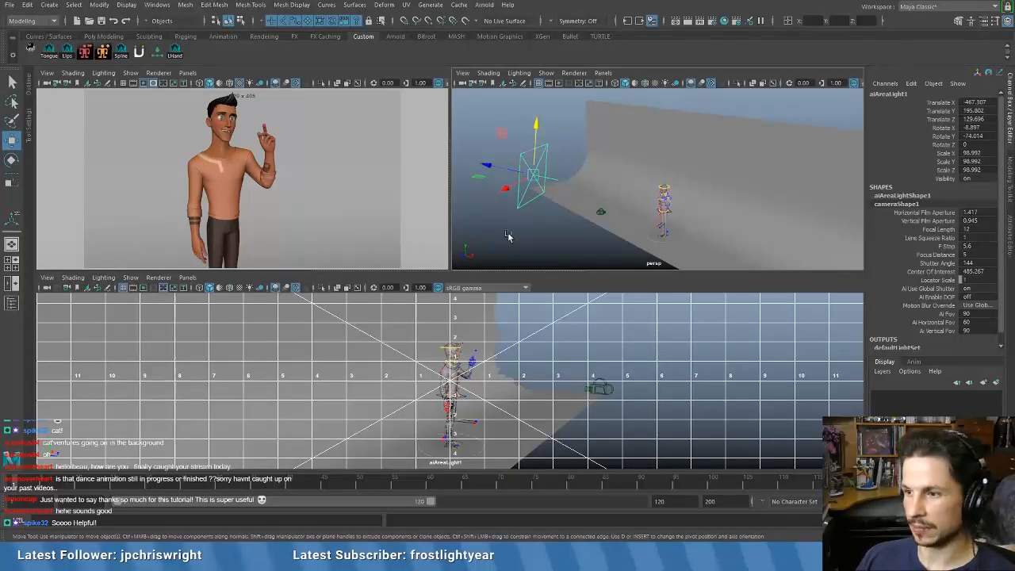
left_click_drag(508, 236, 516, 206)
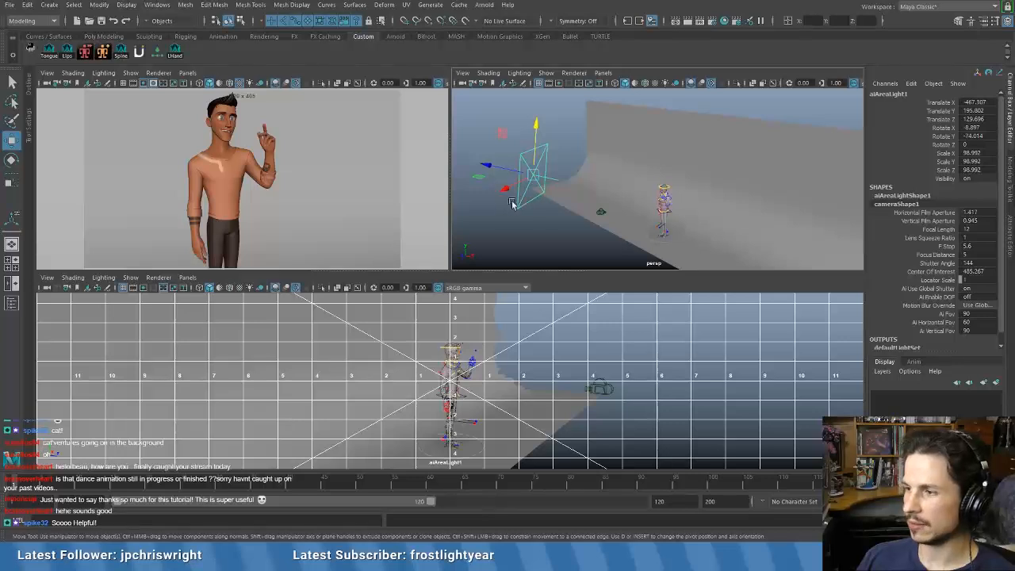
key("r")
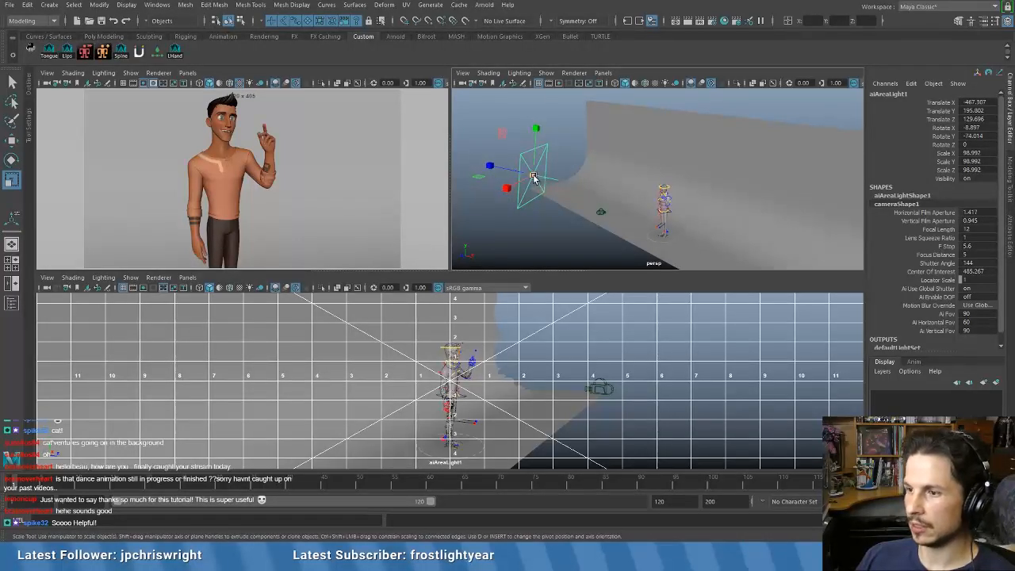
left_click_drag(534, 176, 570, 171)
key("w")
left_click(546, 241)
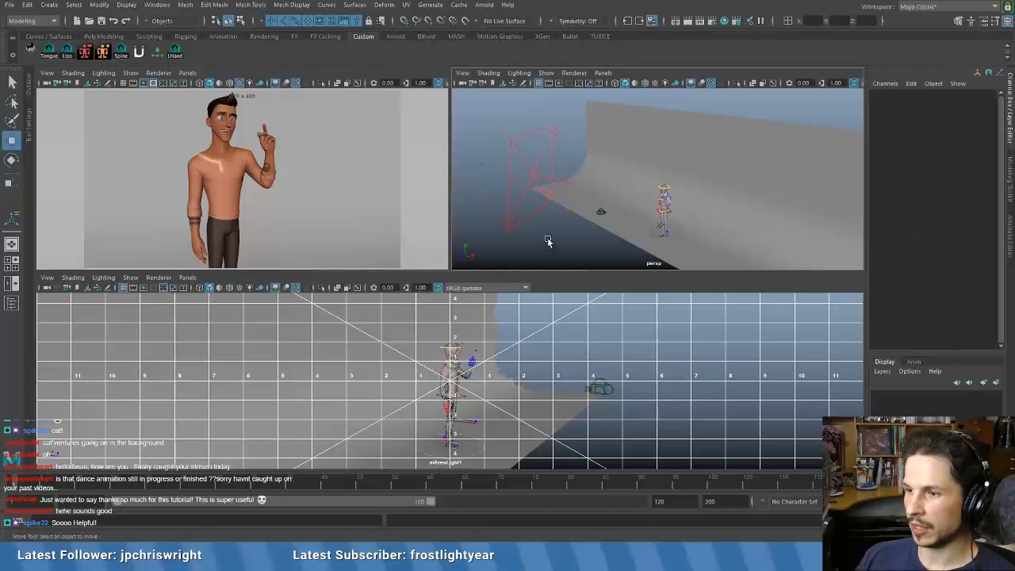
- Make the render camera and perspective panes taller and bring the area light, camera and character into the perspective view
left_click_drag(547, 241, 583, 203, "alt")
key("space")
key("space")
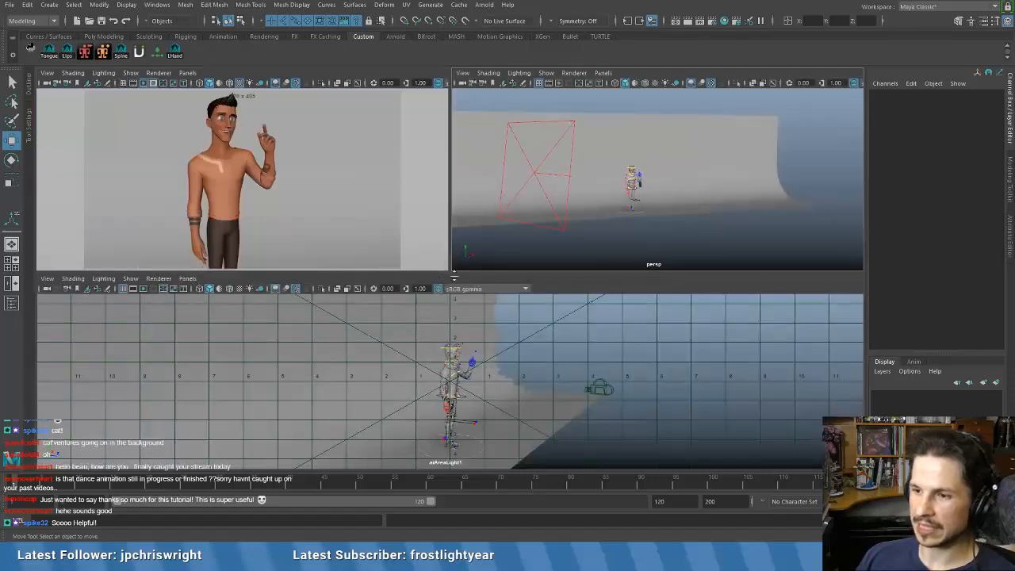
left_click_drag(454, 273, 456, 319)
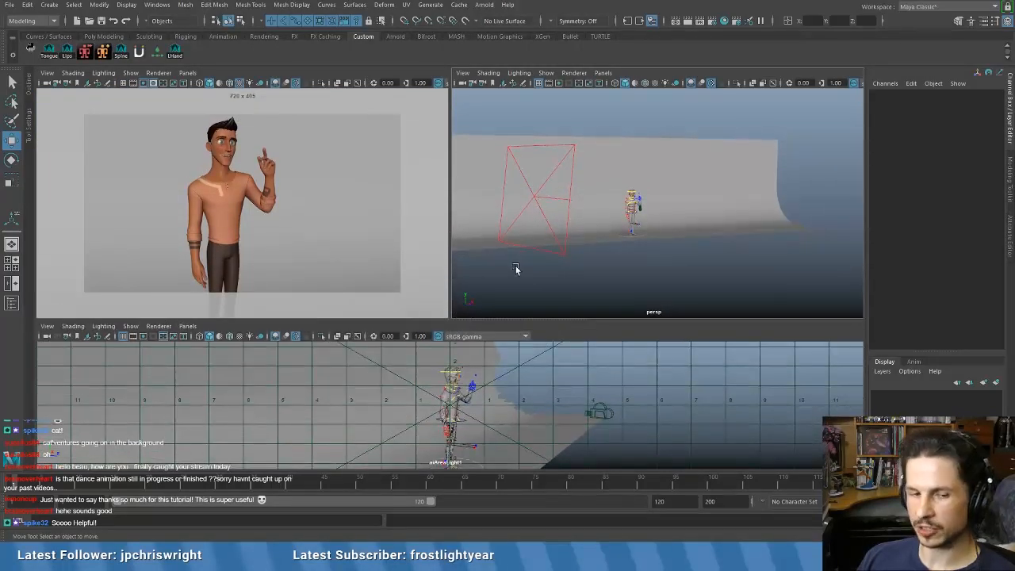
left_click_drag(600, 267, 579, 270, "alt")
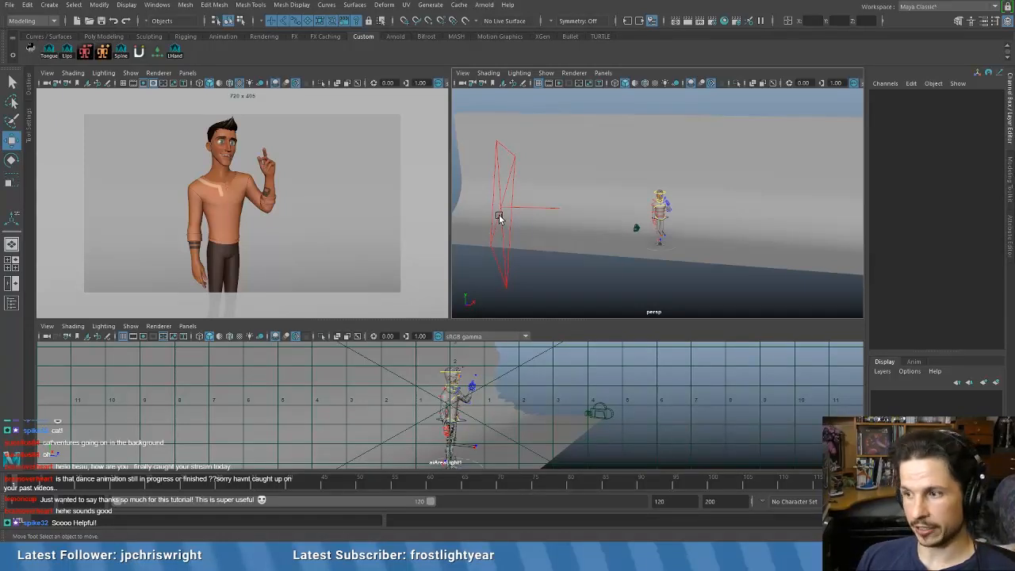
left_click_drag(611, 269, 709, 230, "alt")
- Select the render camera beside the character and undo the stray view changes in the camera and perspective panes
left_click(707, 227)
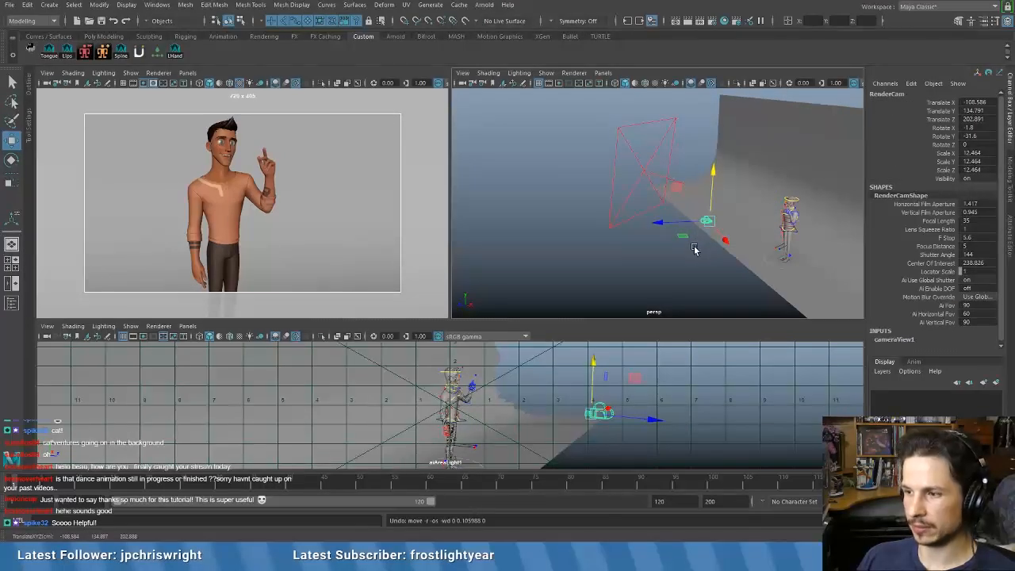
scroll(689, 248, "down", 1)
middle_click_drag(695, 241, 649, 237, "alt")
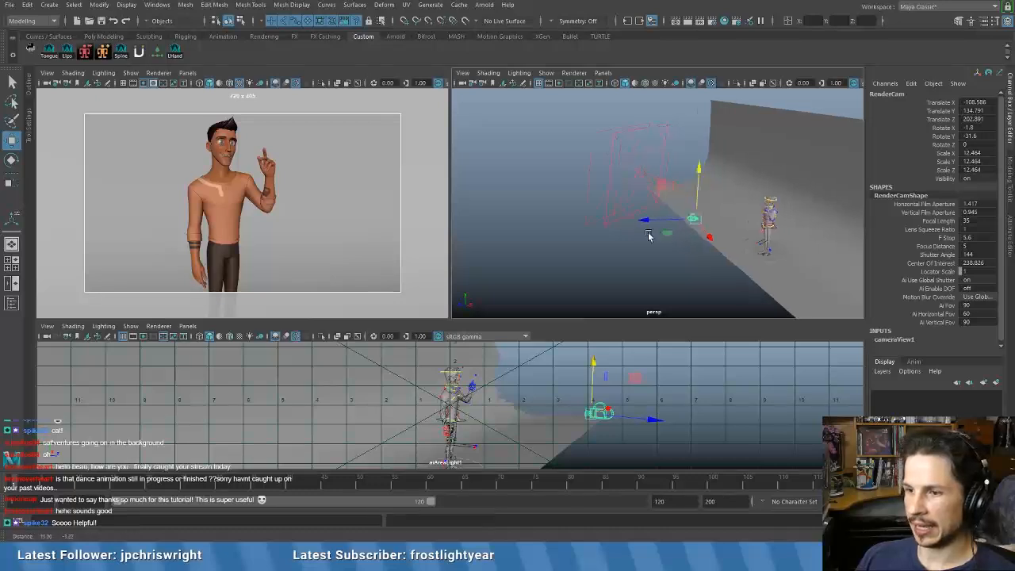
middle_click(341, 216)
key("bracketleft")
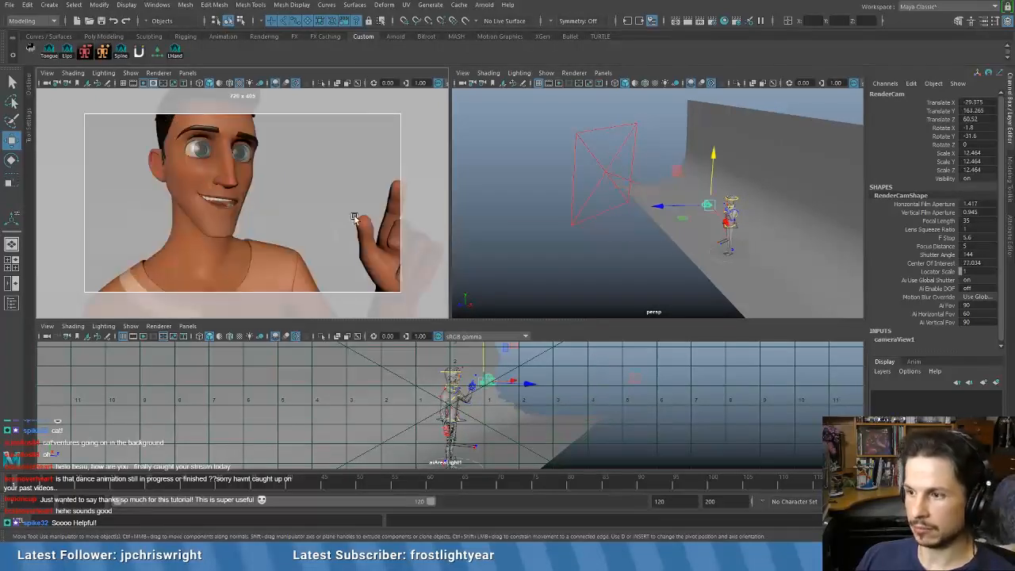
middle_click(579, 227)
key("bracketleft")
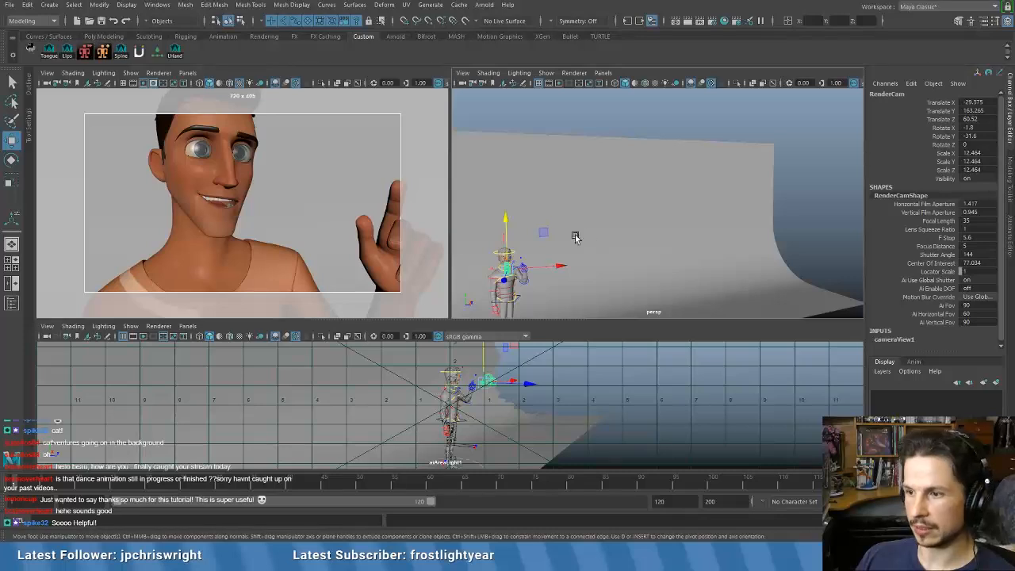
key("bracketleft")
- Scale the render camera's icon up uniformly to about 31.5
left_click_drag(626, 251, 560, 273, "alt")
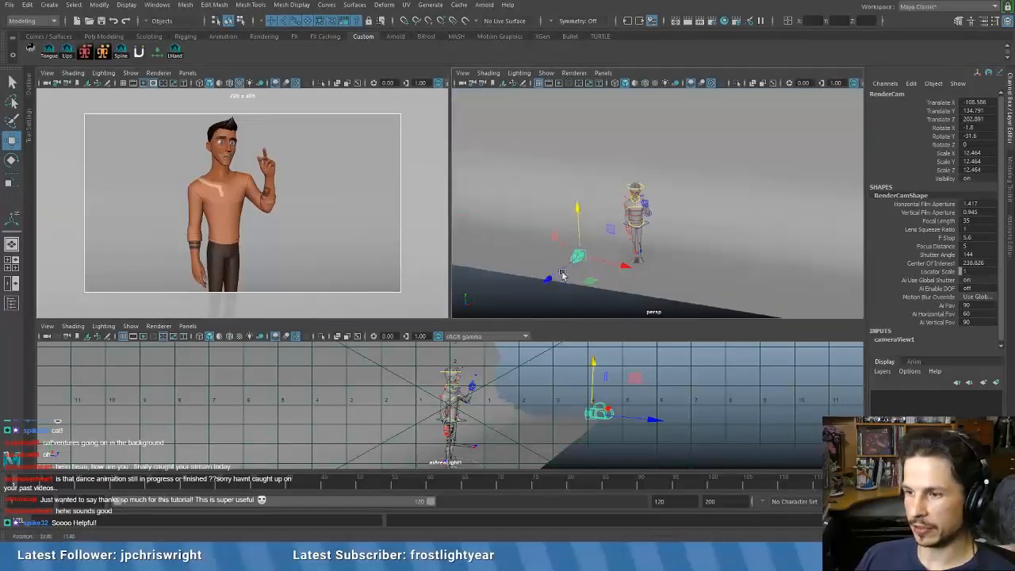
middle_click_drag(560, 273, 600, 231, "alt")
right_click_drag(600, 231, 653, 227, "alt")
key("r")
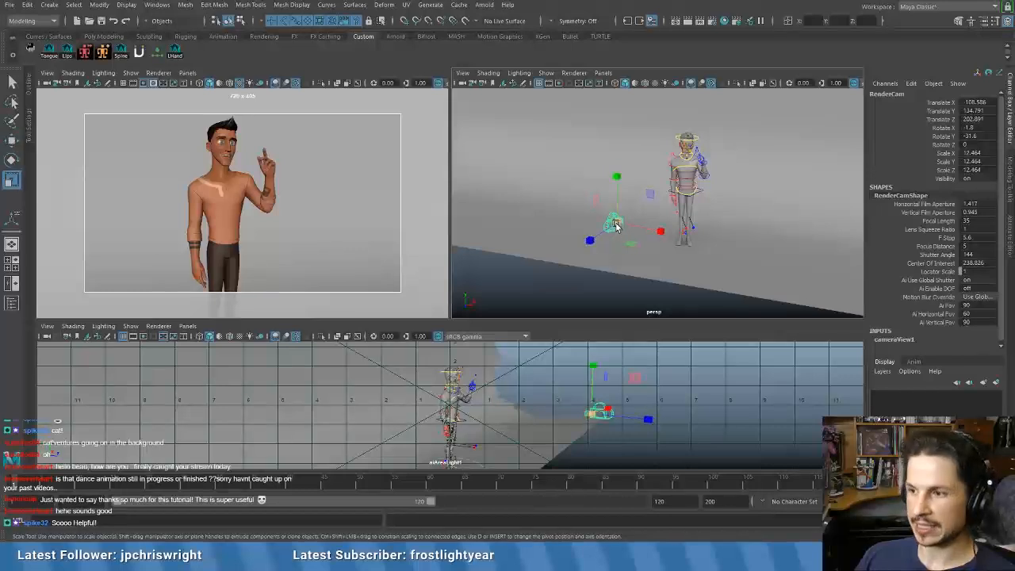
left_click_drag(603, 224, 577, 228)
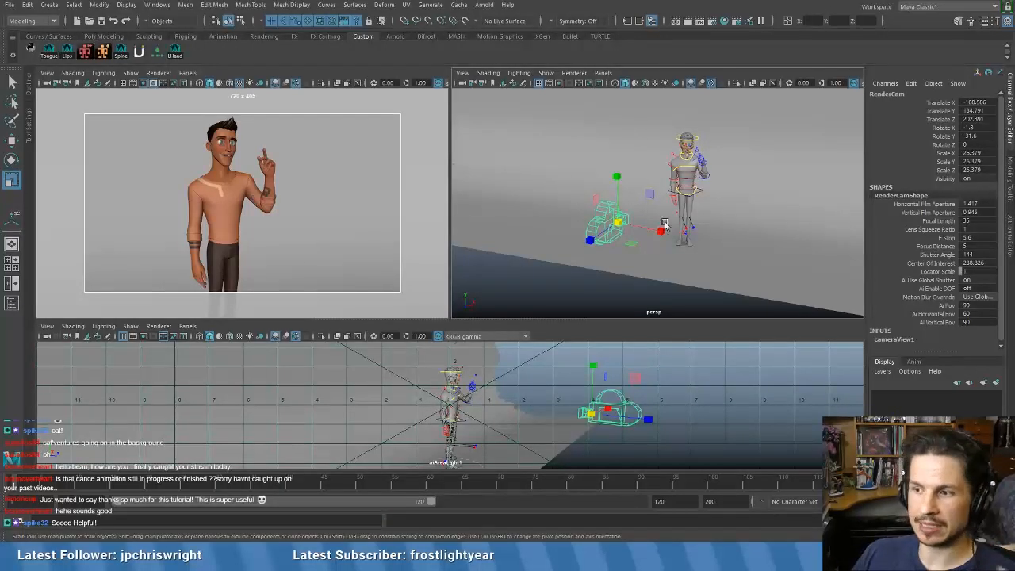
left_click_drag(617, 219, 613, 218)
left_click_drag(631, 208, 668, 174)
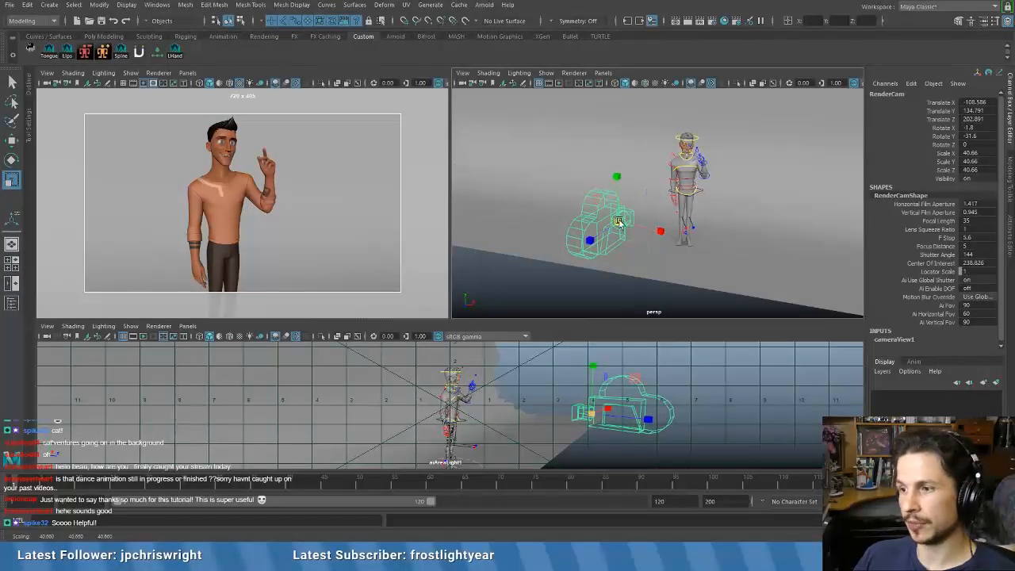
left_click_drag(617, 222, 570, 230)
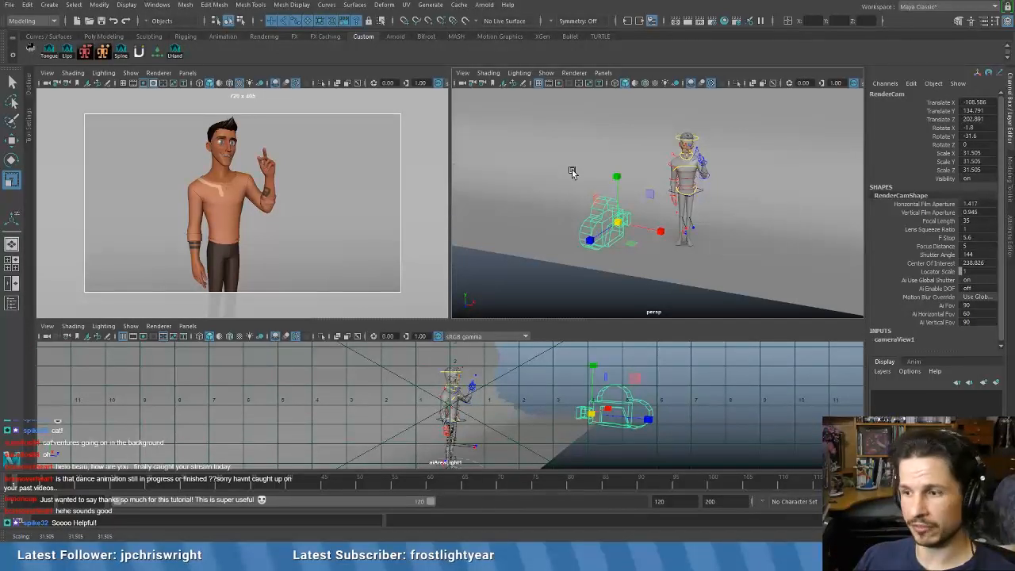
- Select the enlarged area light and examine its placement relative to the render camera and the character
left_click_drag(528, 199, 527, 263, "alt")
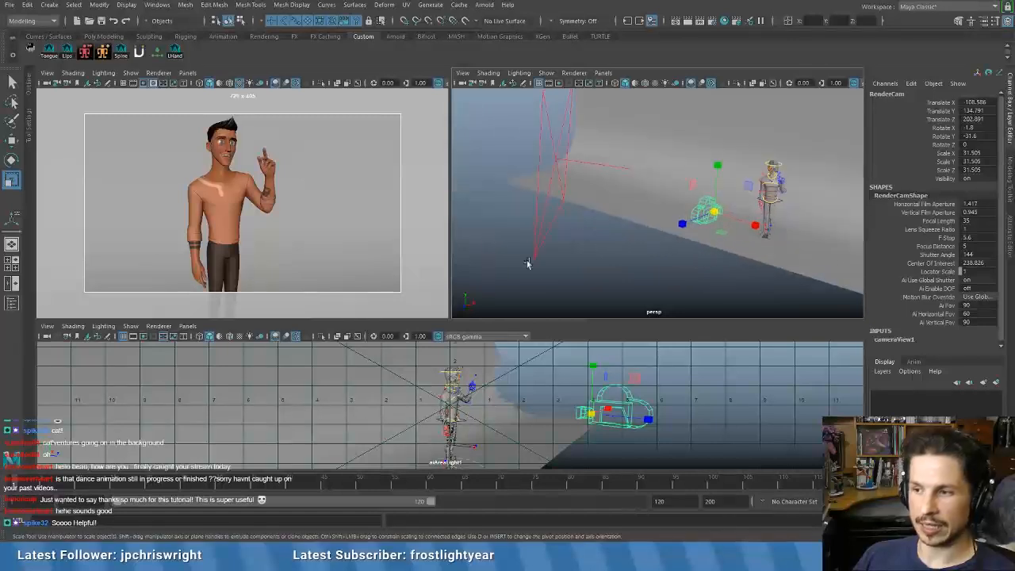
left_click(528, 262)
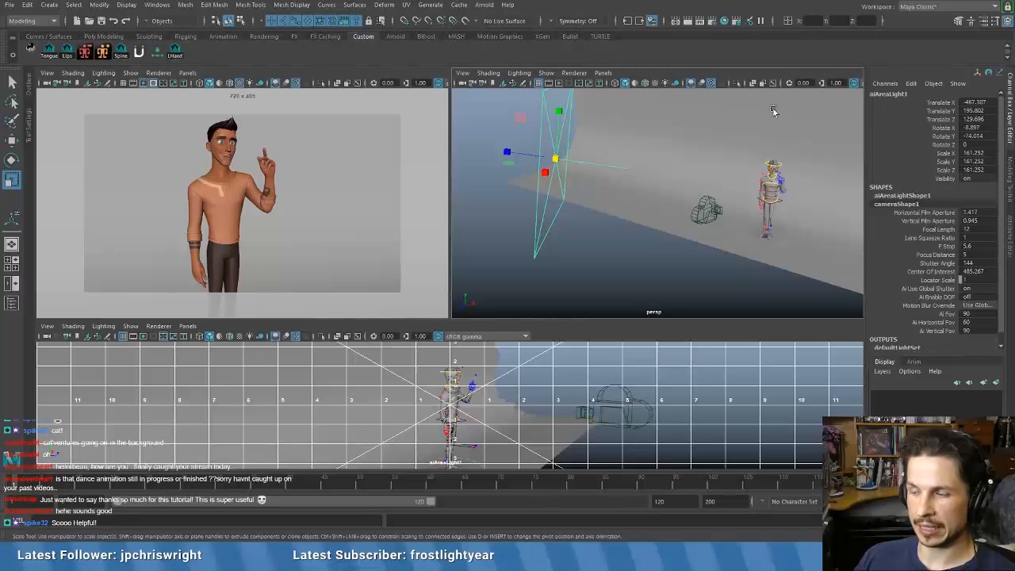
middle_click_drag(614, 201, 592, 210, "alt")
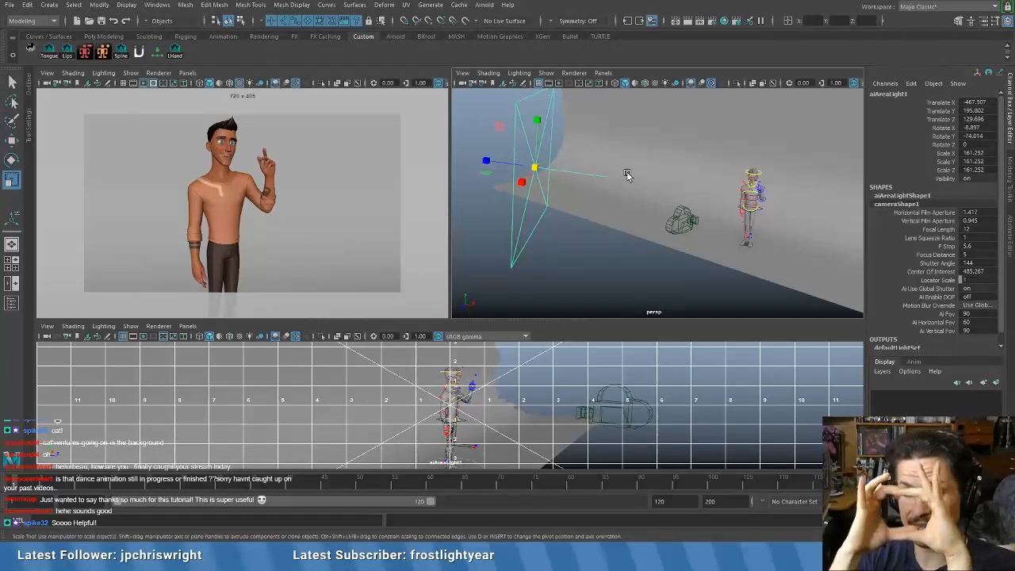
left_click(572, 250)
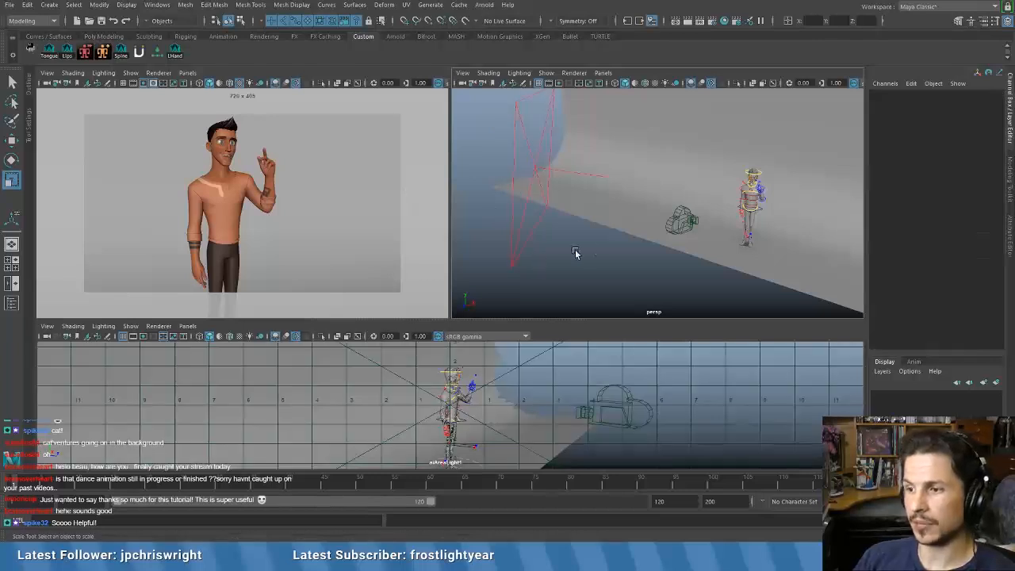
left_click_drag(644, 232, 519, 291, "alt")
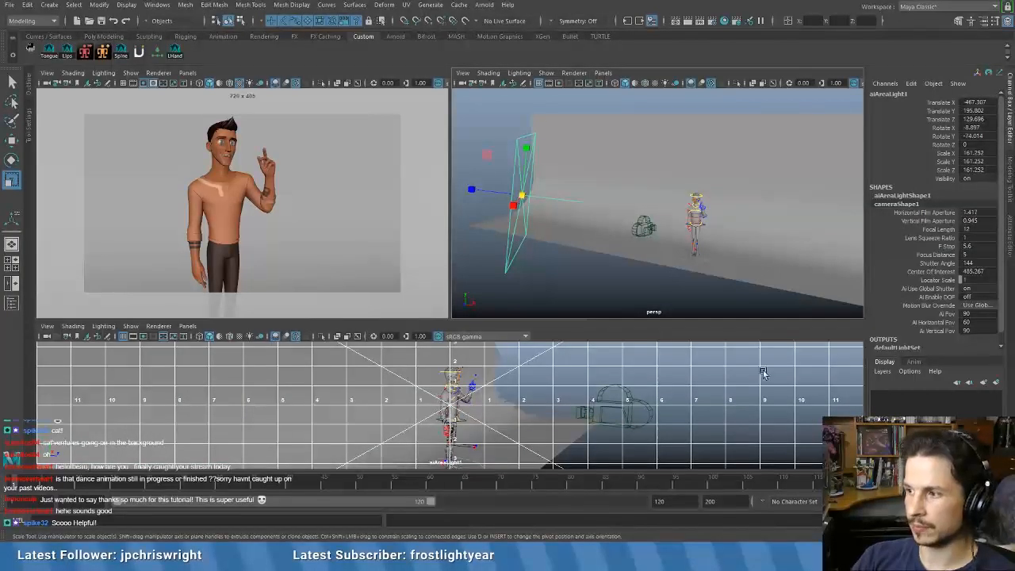
- Open the Render View and save the scene, accepting the student version notice
left_click(676, 21)
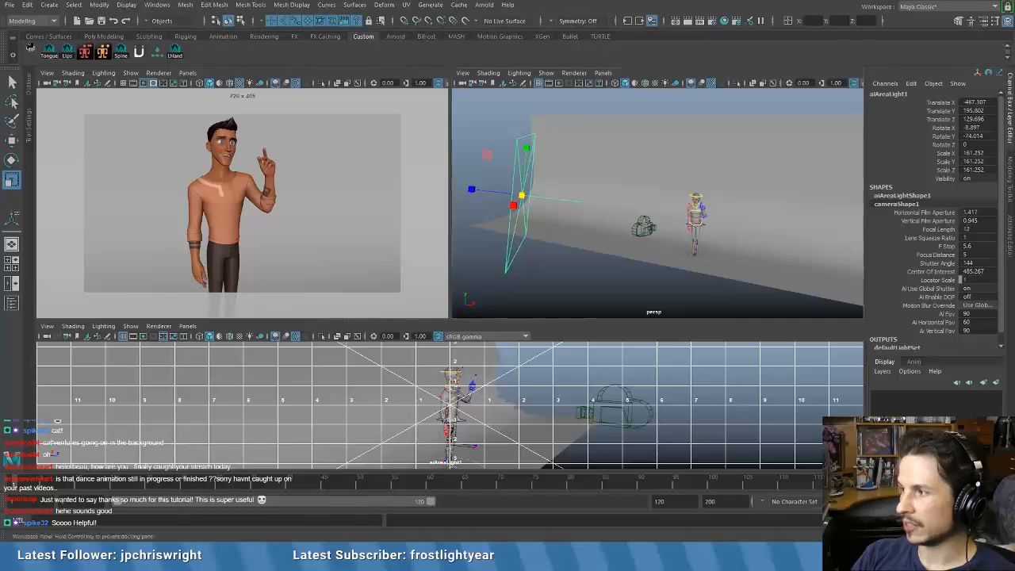
left_click_drag(650, 110, 671, 134)
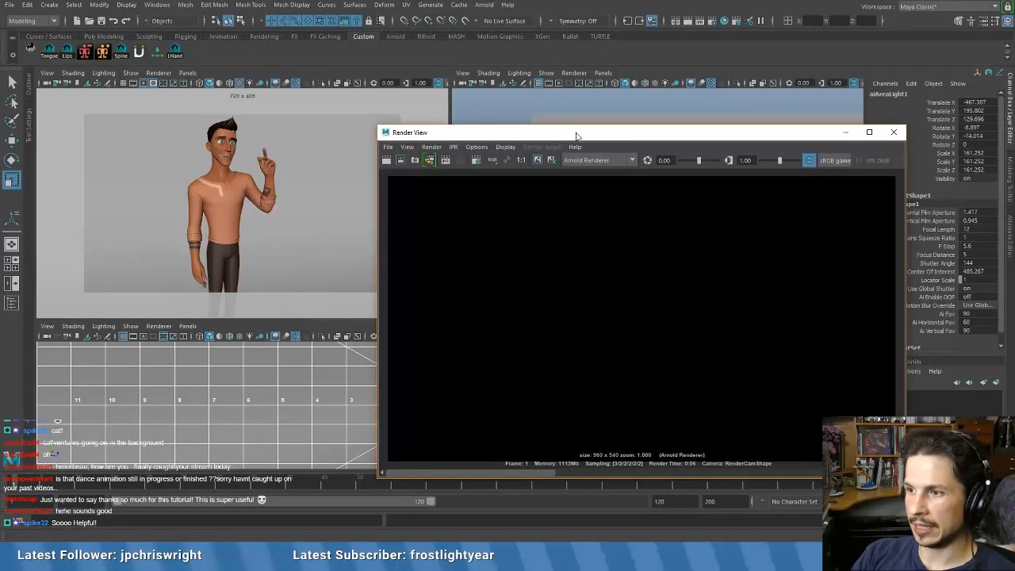
left_click(518, 109)
key("ctrl+s")
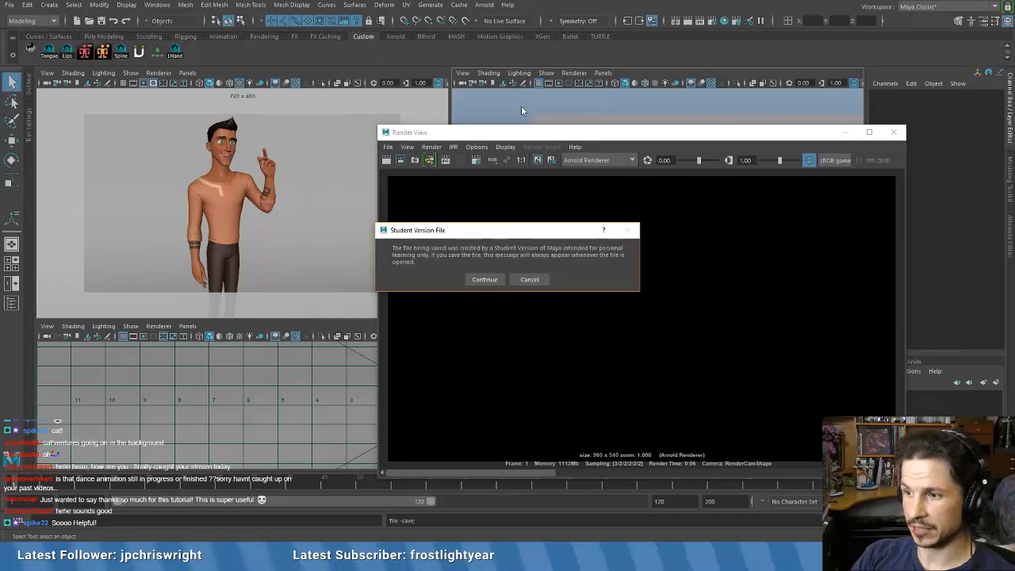
key("Return")
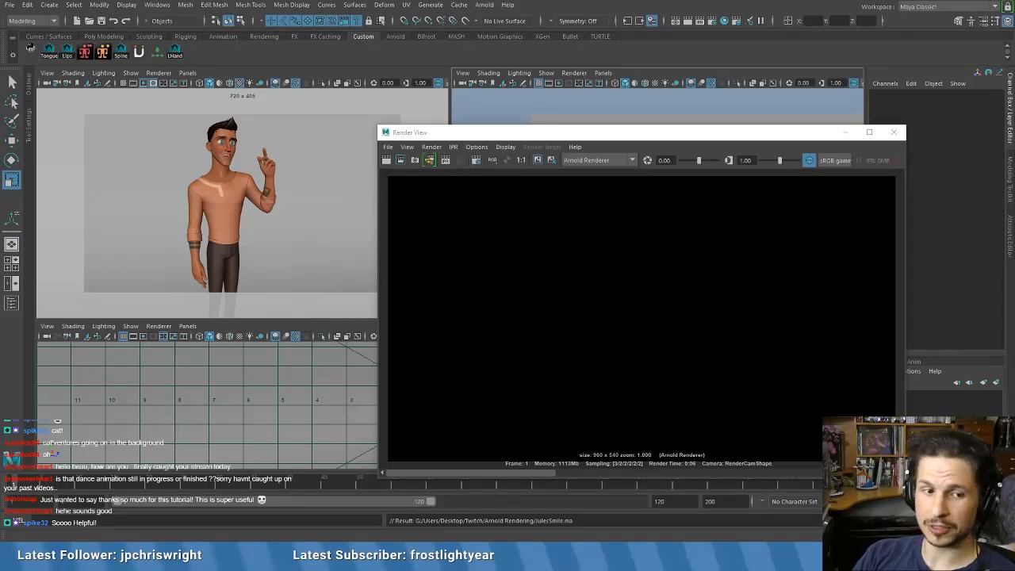
- Switch to Task Manager to check the CPU usage of the running processes, and move its window out of the way
left_click_drag(1014, 190, 706, 164)
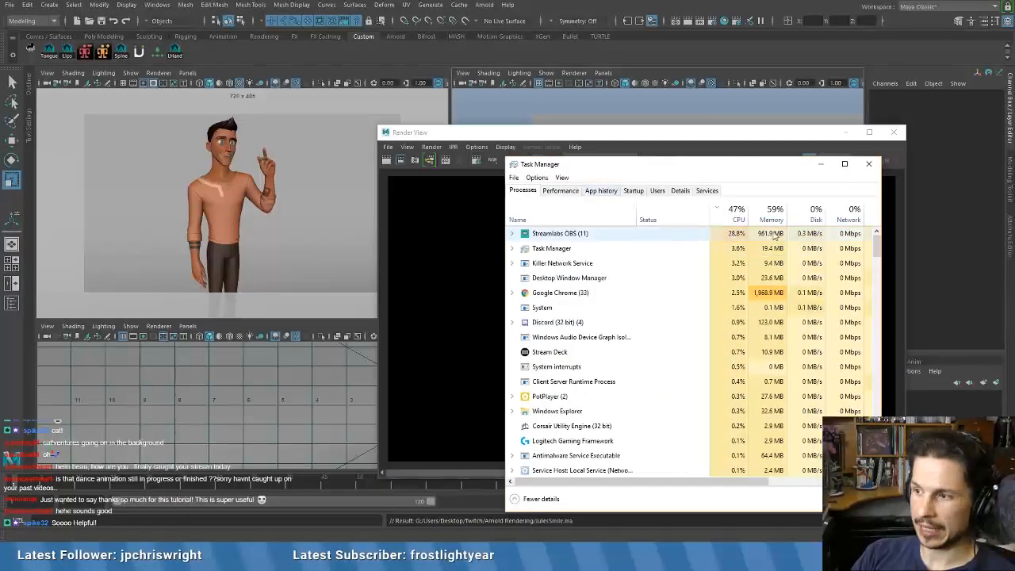
left_click(727, 219)
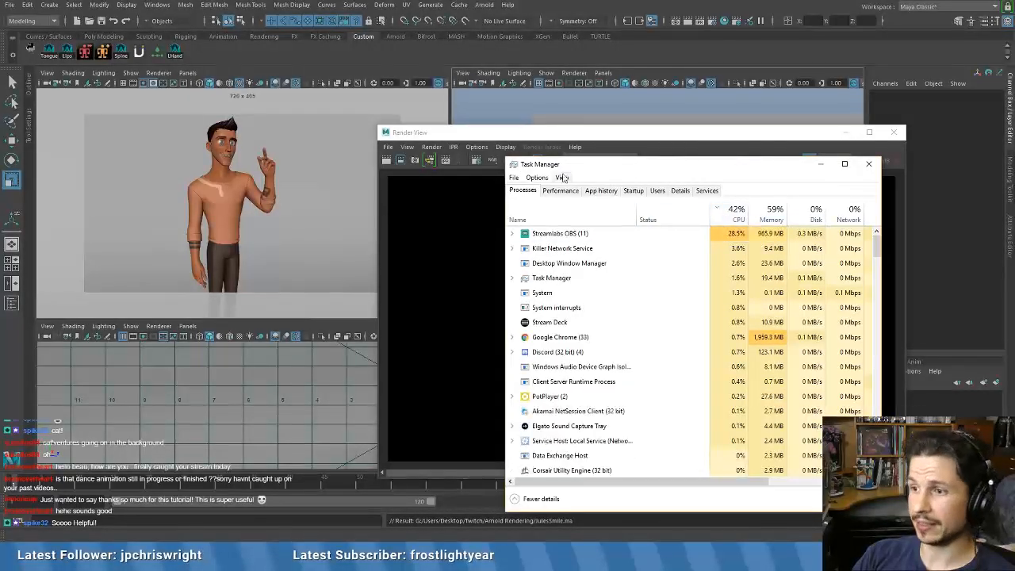
left_click_drag(553, 171, 1014, 173)
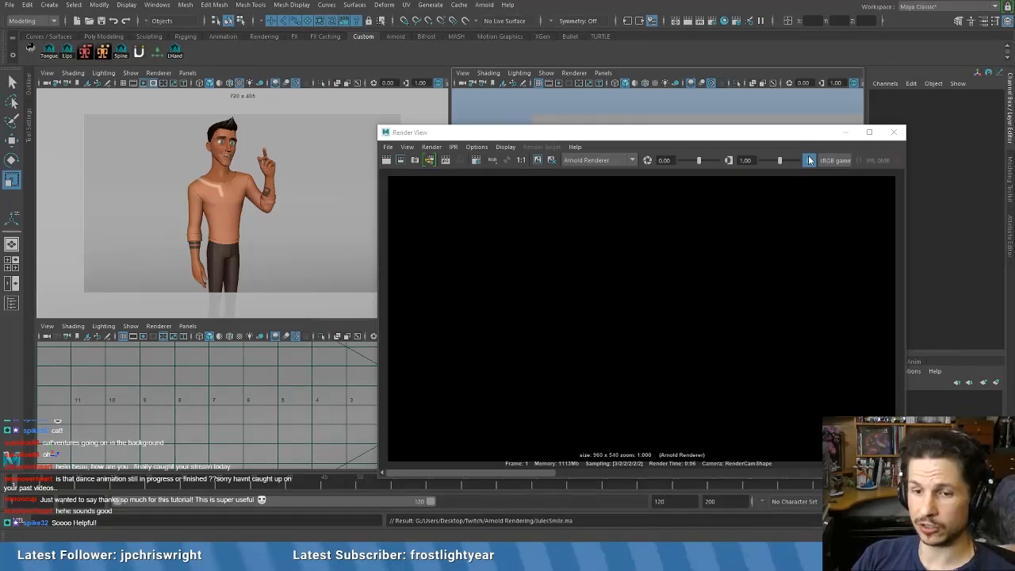
- Render the current frame through the render camera with Arnold and narrow the Render View window around the image
left_click_drag(715, 134, 724, 106)
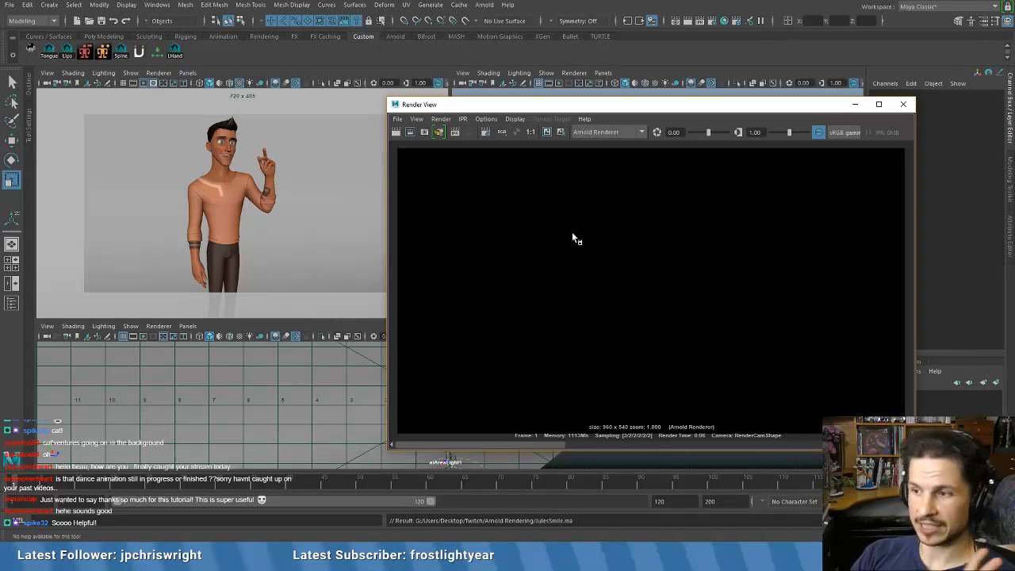
left_click(396, 133)
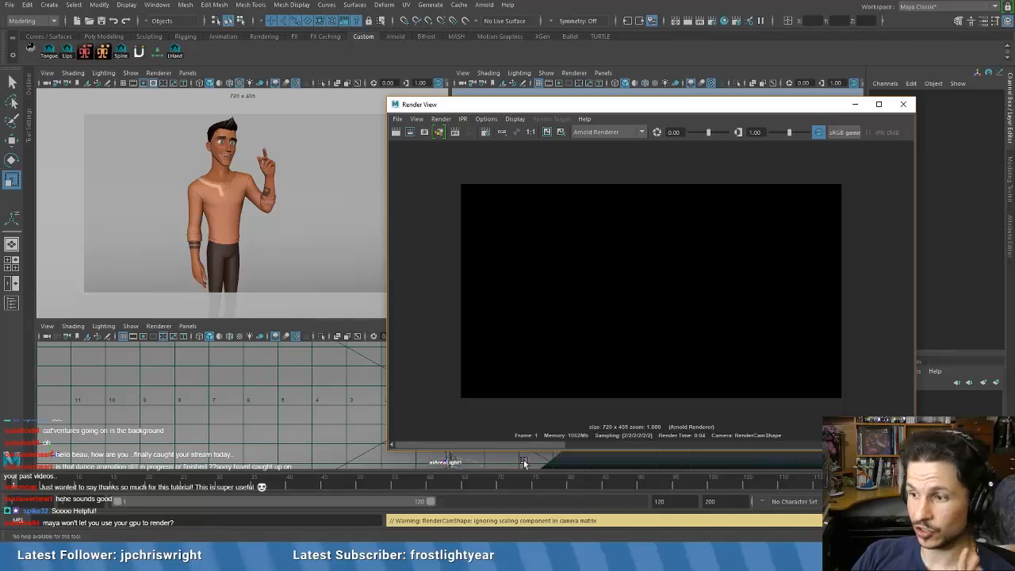
left_click_drag(626, 108, 549, 112)
left_click_drag(836, 327, 768, 325)
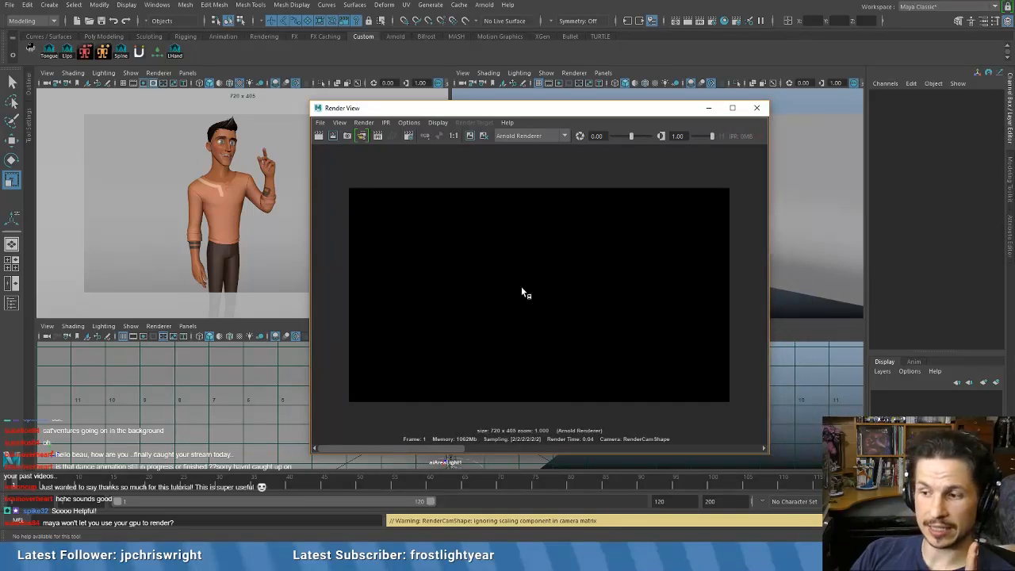
left_click_drag(432, 448, 376, 444)
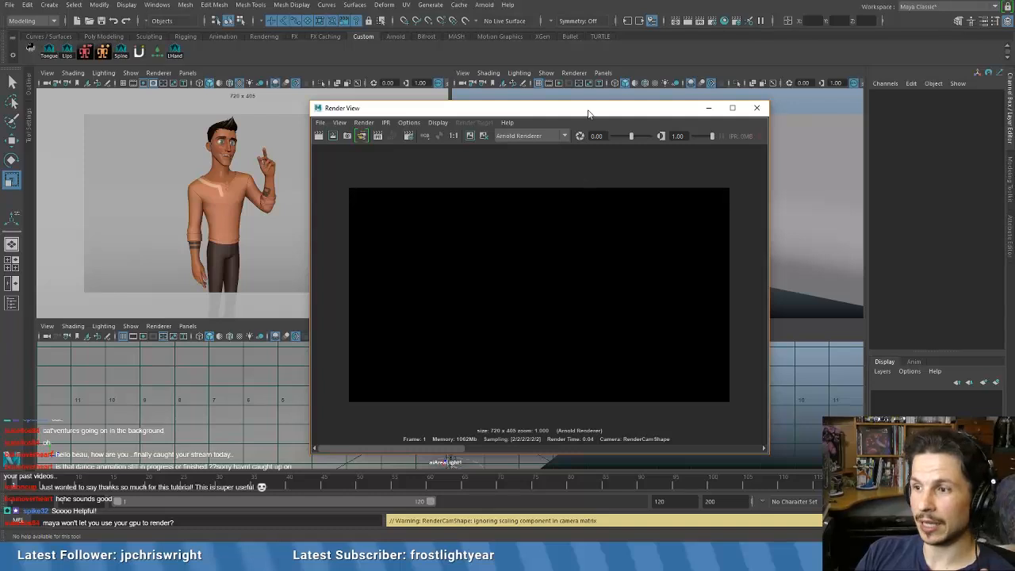
- Move the Render View clear of the perspective pane, select the area light and show its shape attributes
left_click_drag(588, 113, 627, 293)
left_click(501, 254)
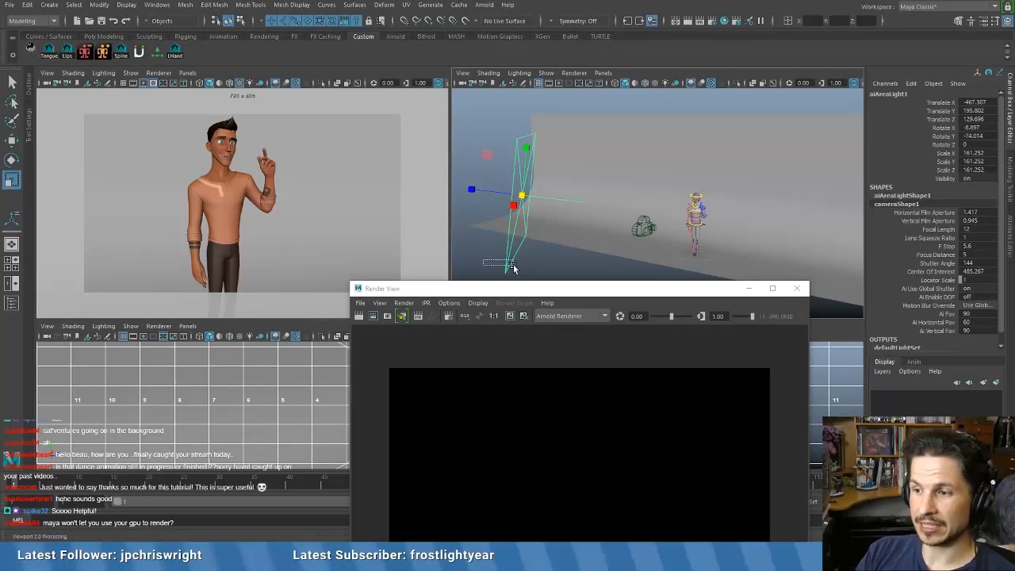
left_click_drag(634, 288, 579, 362)
left_click(490, 298)
left_click_drag(481, 295, 521, 266)
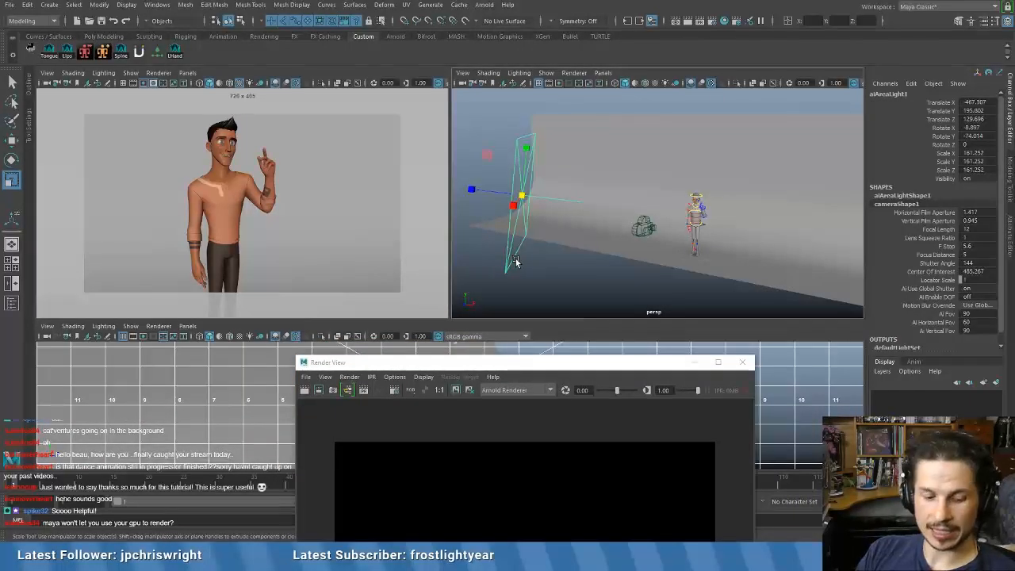
key("ctrl+a")
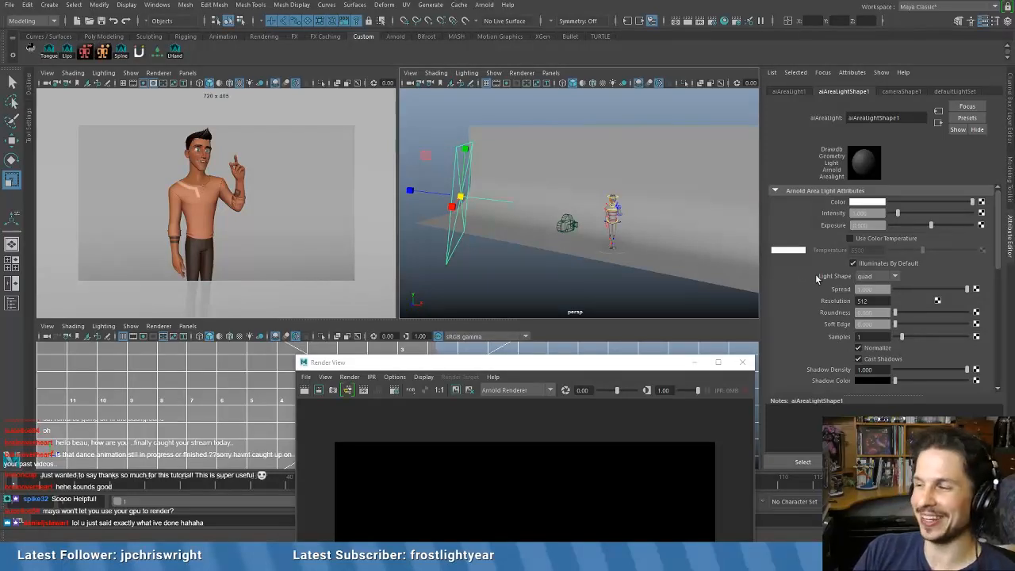
- Look over the area light's attributes, try yellow as its color and return it to white
scroll(811, 377, "down", 2)
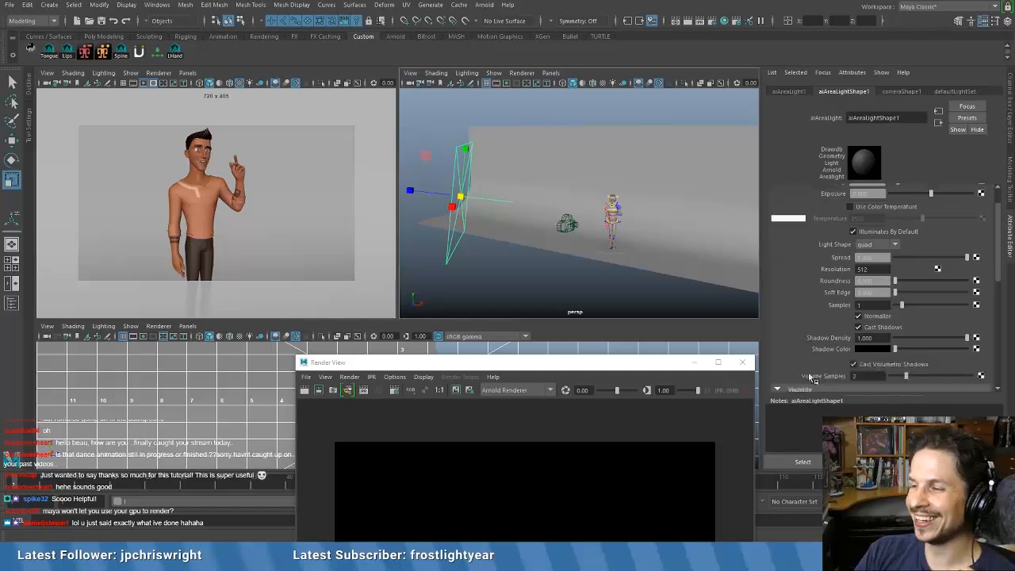
left_click(868, 390)
scroll(815, 340, "up", 2)
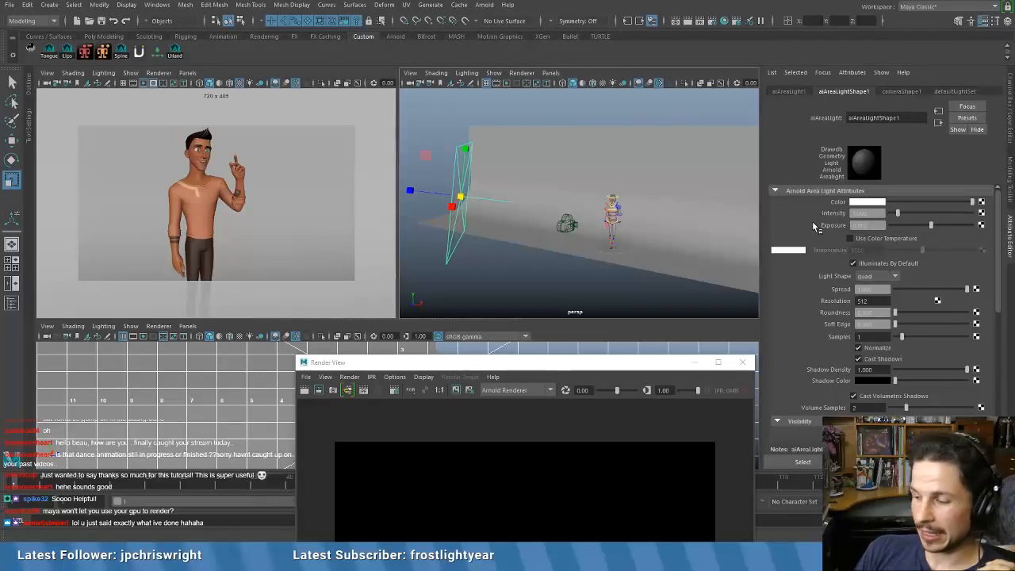
left_click(862, 201)
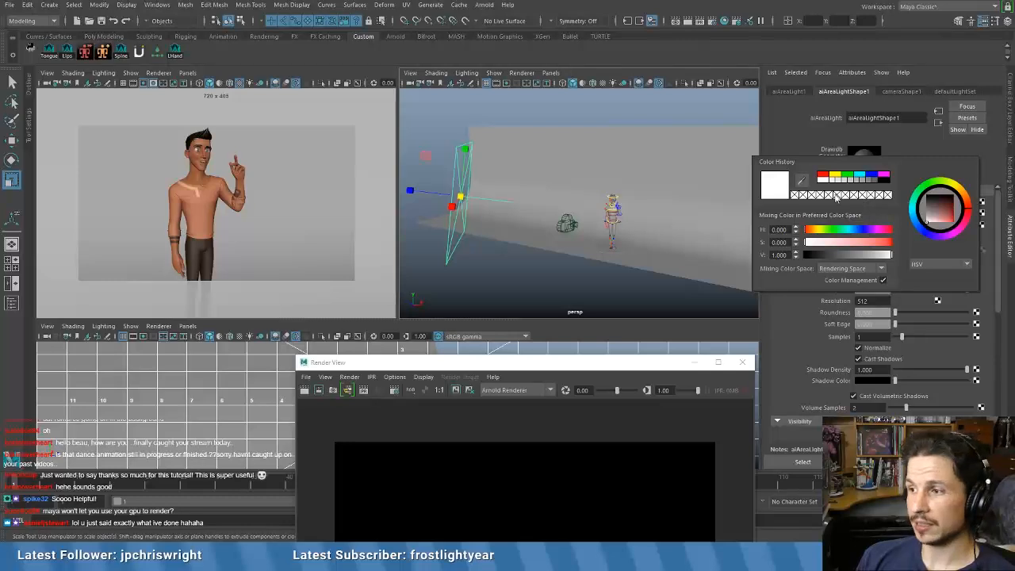
left_click(837, 177)
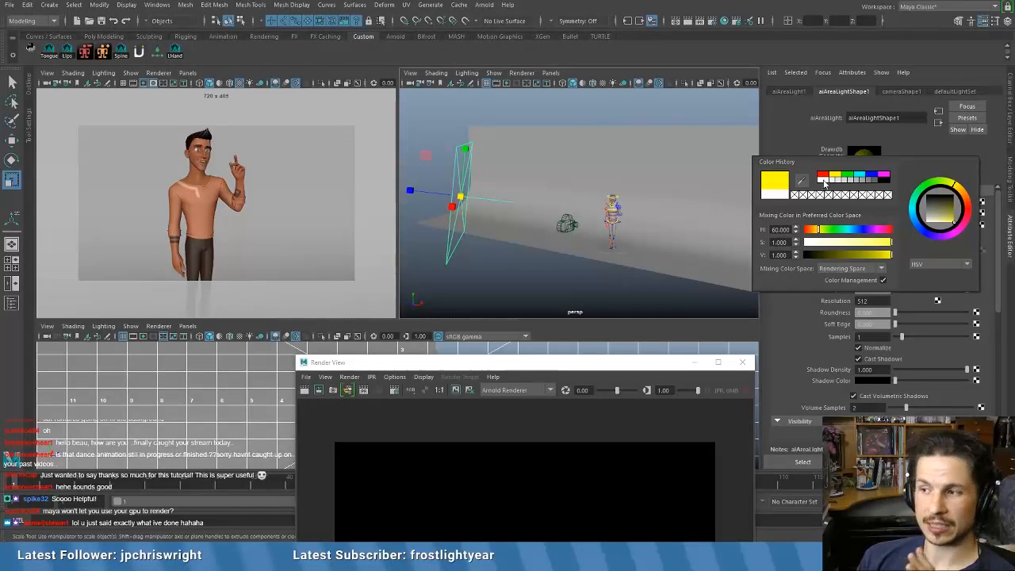
left_click(824, 181)
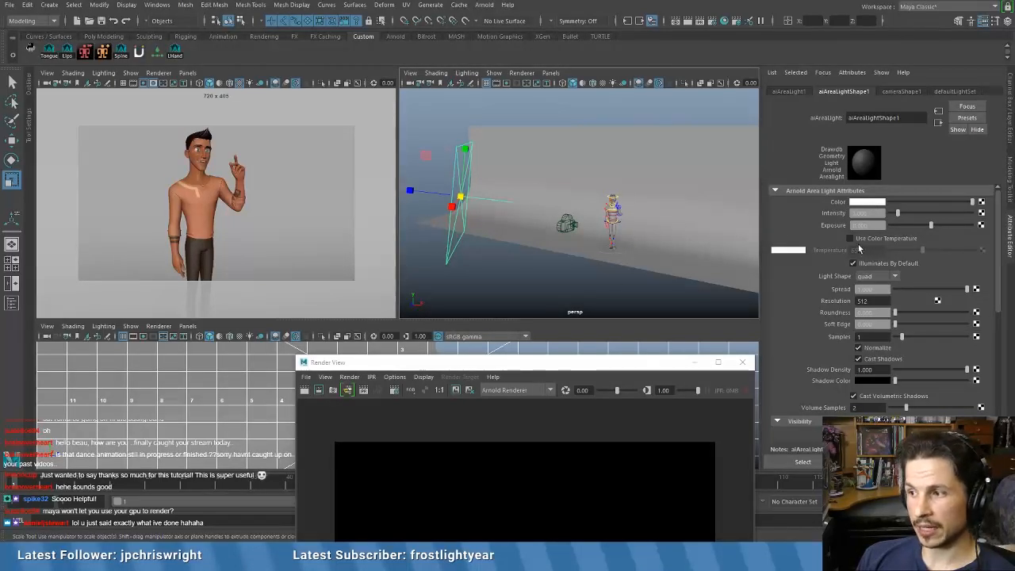
- Enable the use of color temperature on the area light
left_click(863, 240)
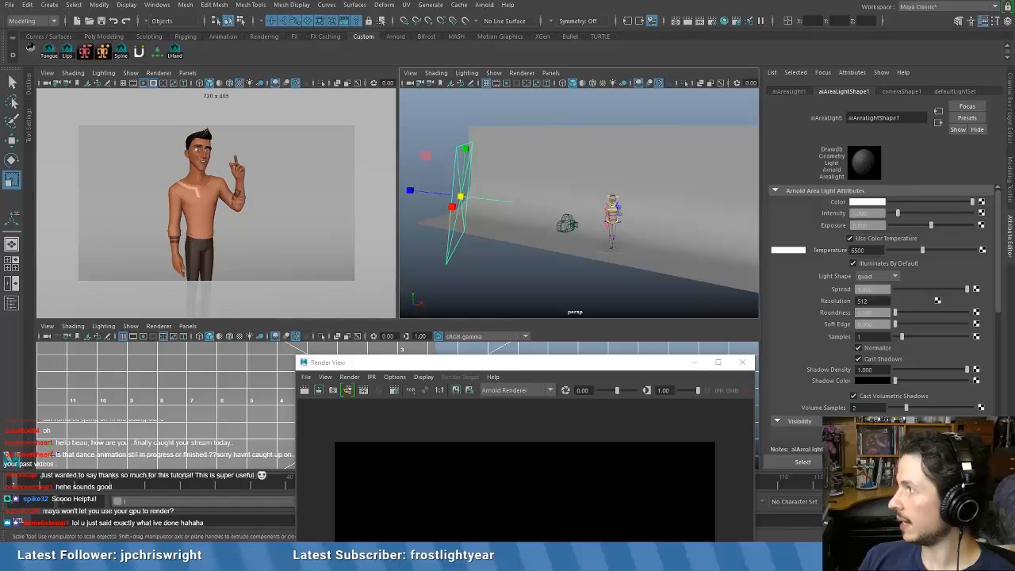
- Switch to the web browser to read the article on light bulb color temperatures, return to Maya and lower the Render View window
left_click_drag(1014, 317, 909, 274)
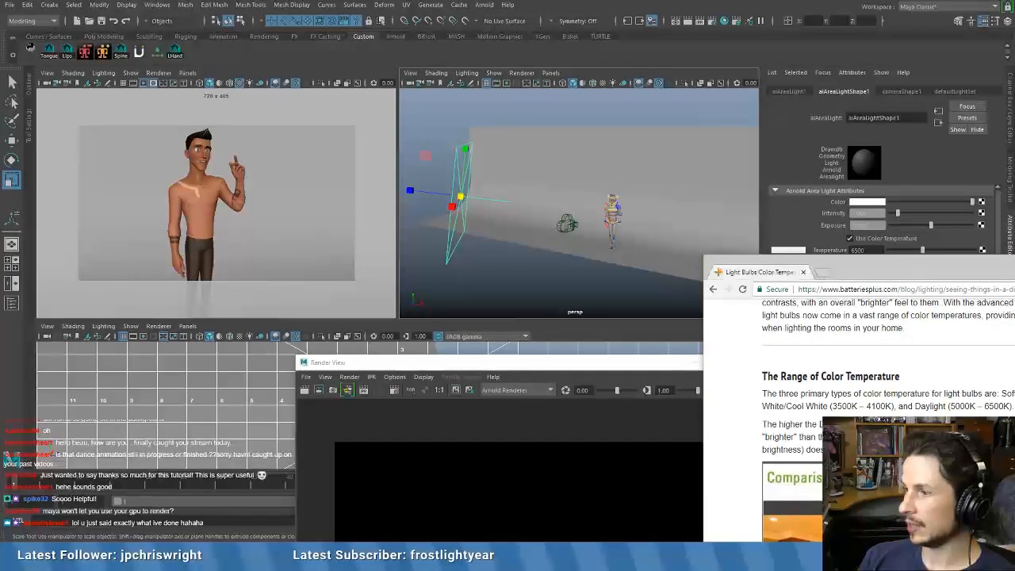
double_click(910, 273)
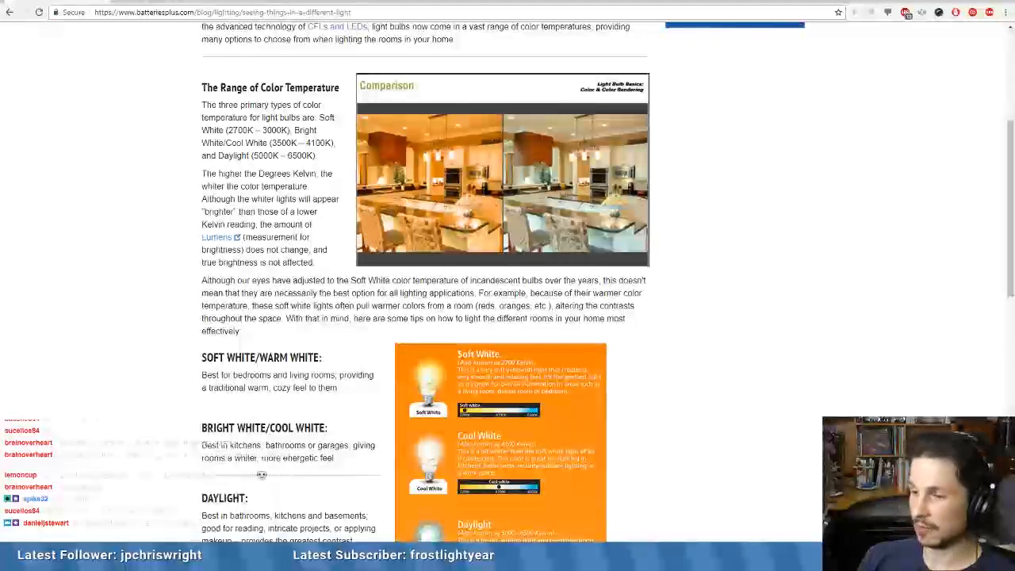
scroll(388, 332, "down", 2)
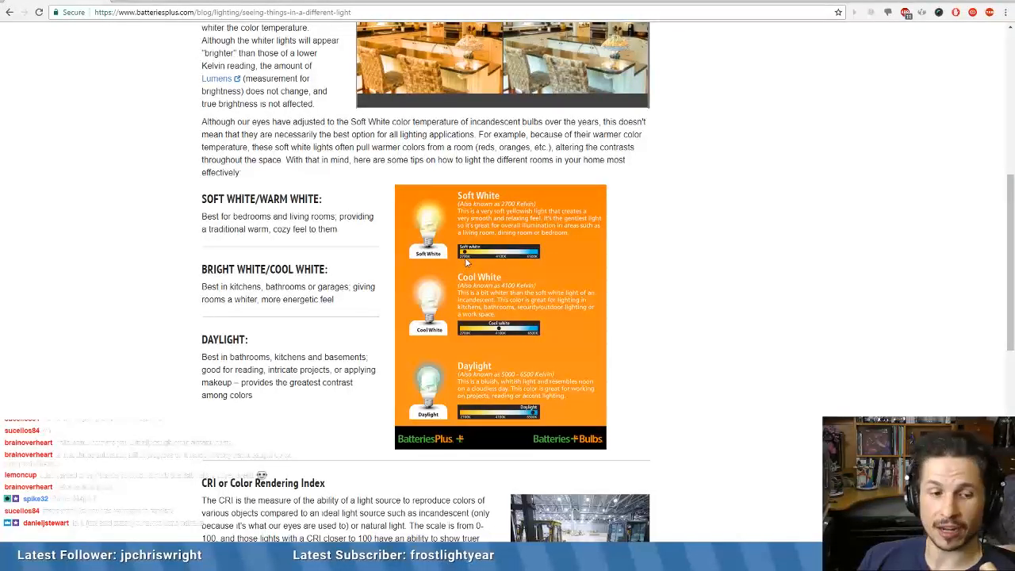
scroll(515, 317, "down", 1)
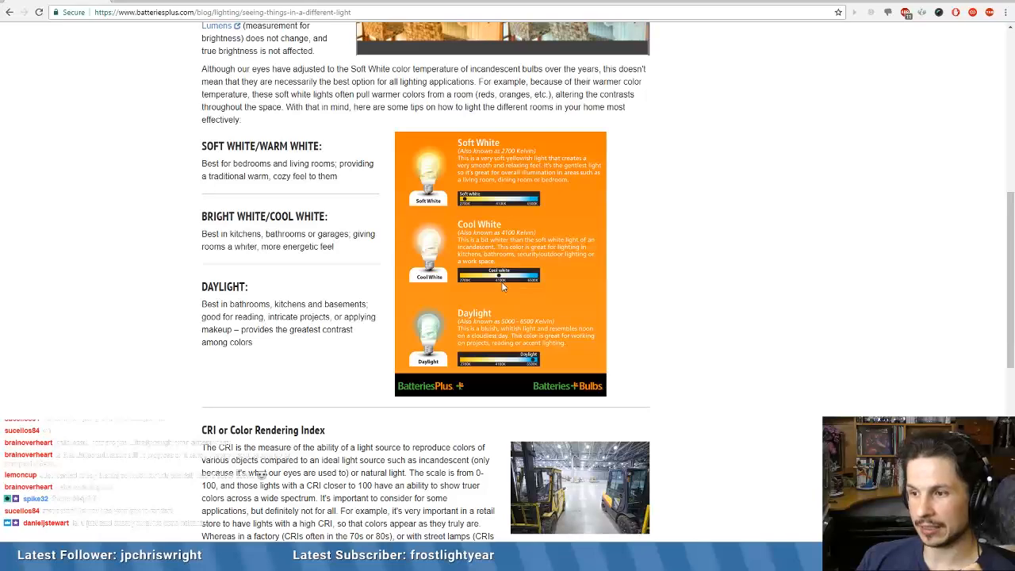
scroll(504, 287, "down", 3)
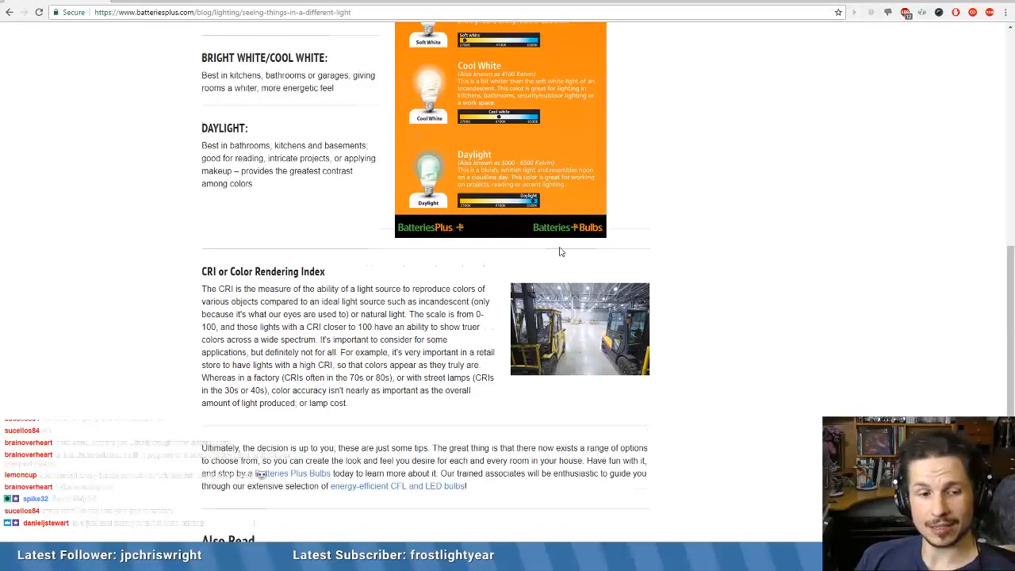
scroll(559, 252, "down", 4)
scroll(559, 253, "up", 9)
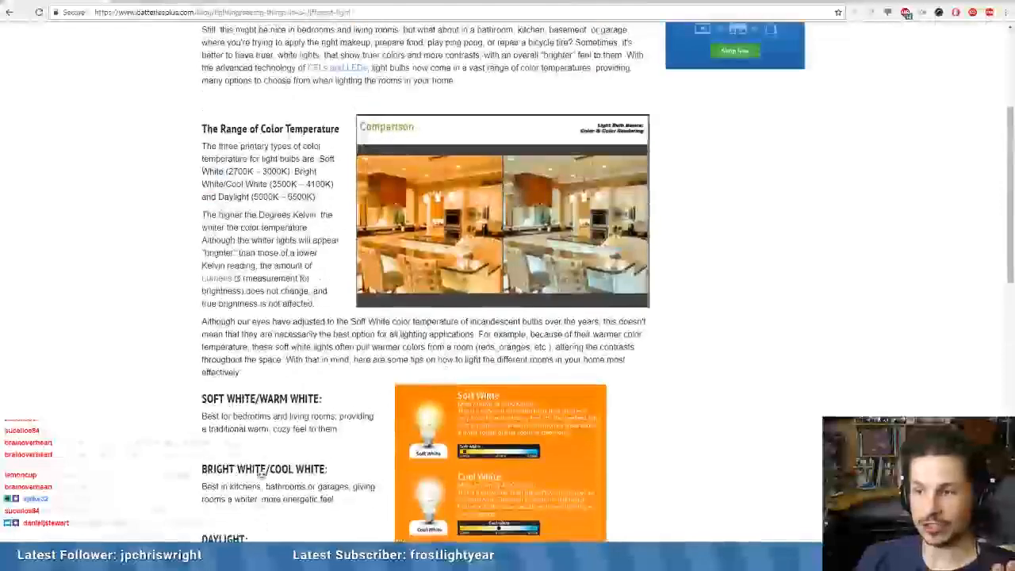
scroll(262, 473, "up", 3)
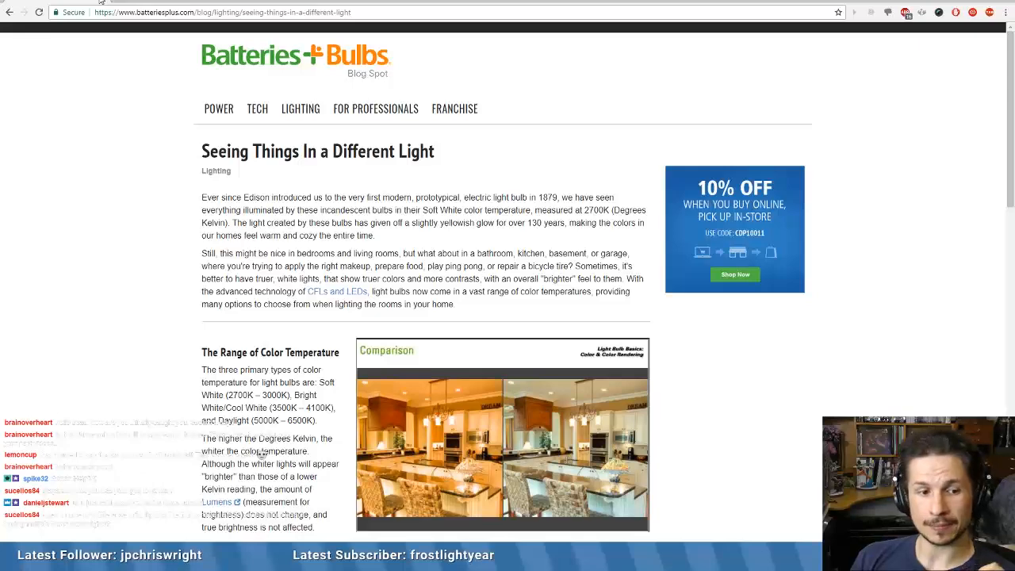
key("alt+Tab")
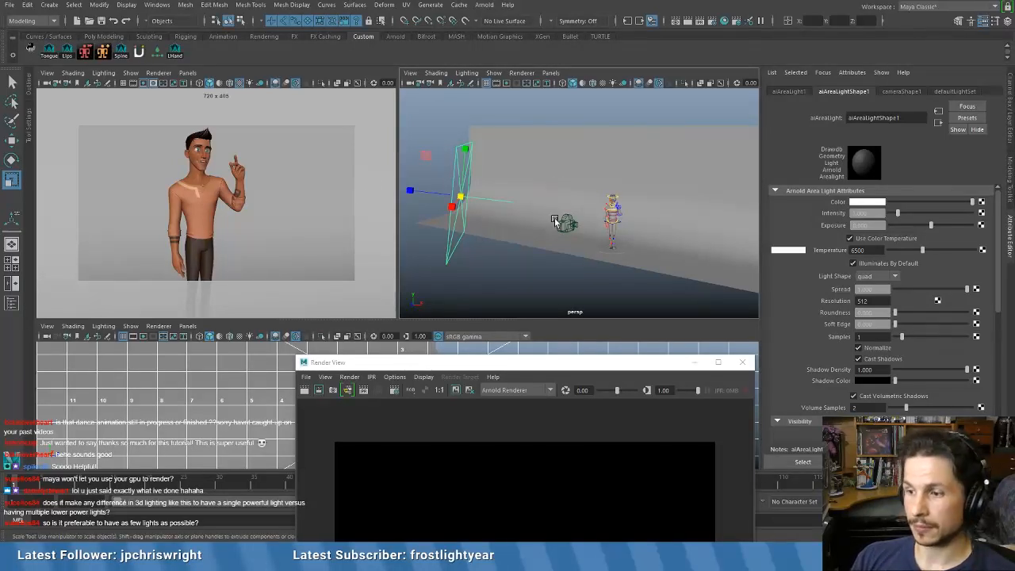
left_click_drag(588, 365, 556, 384)
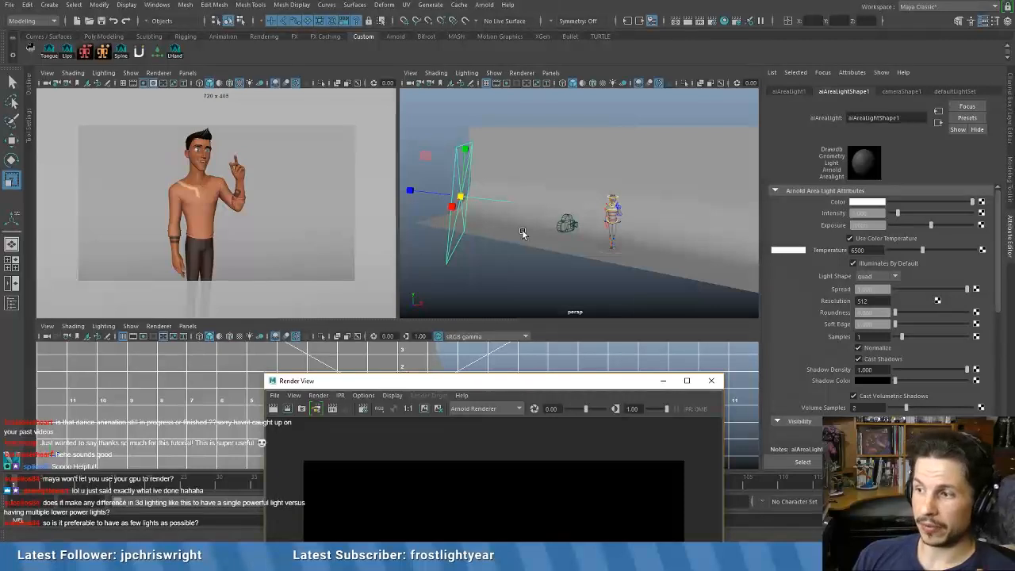
- Try a warm color temperature of 2739 and a cool one of 13087 on the area light
left_click(867, 250)
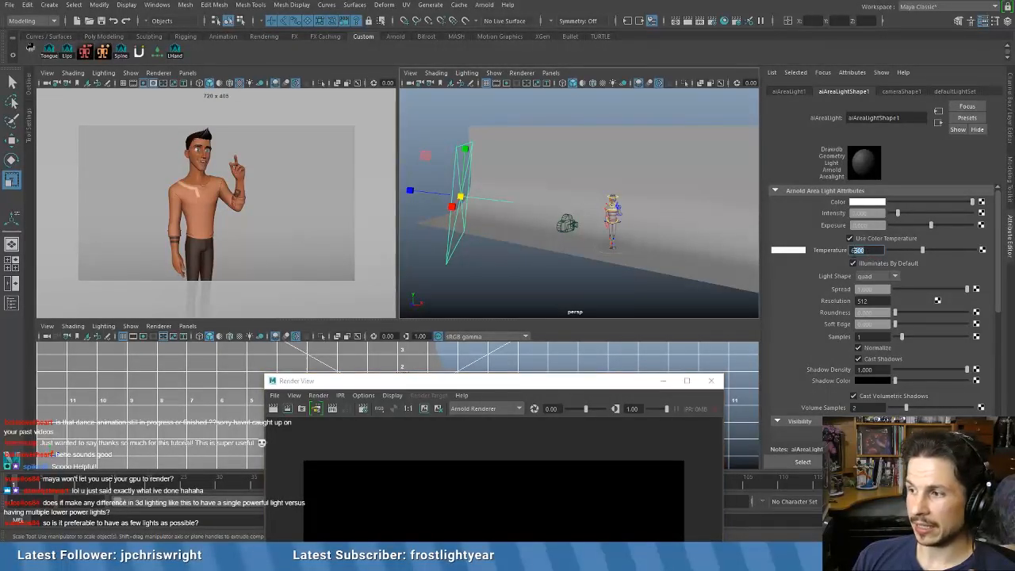
left_click_drag(922, 250, 899, 250)
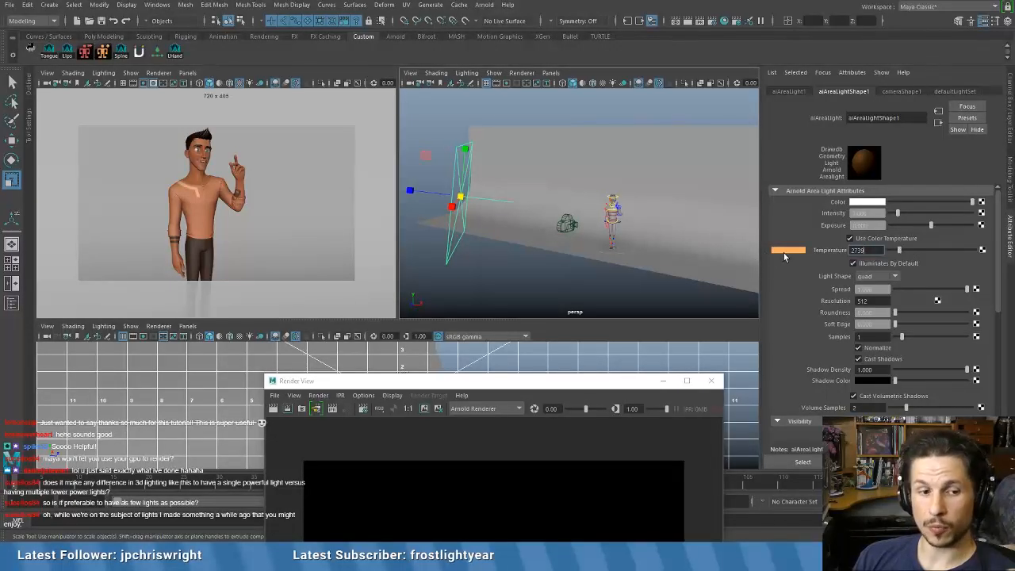
left_click(917, 250)
left_click_drag(951, 254, 962, 251)
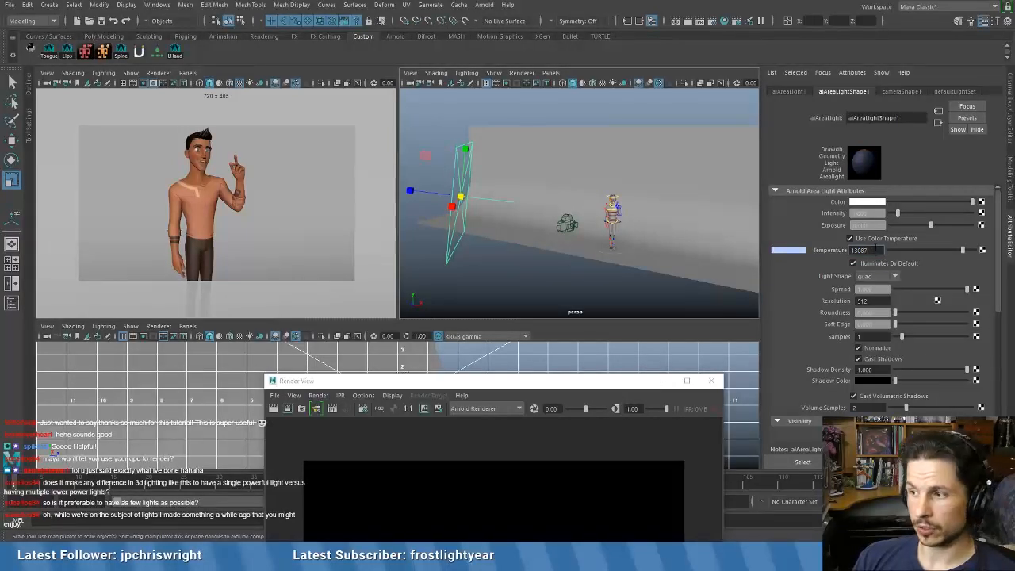
- Set the area light's color temperature to 5500, trying 5550 in between
left_click_drag(870, 250, 836, 255)
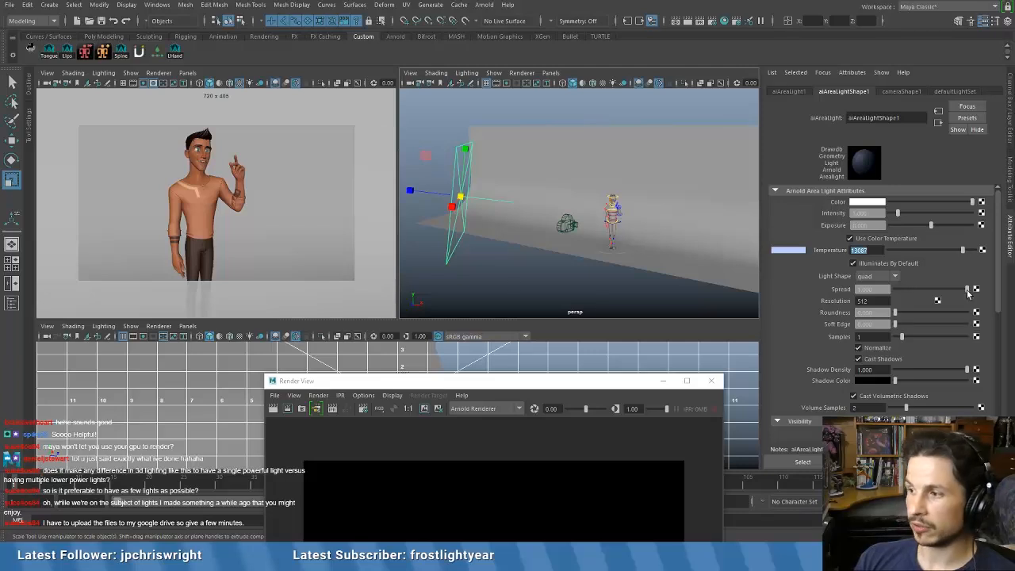
type("55")
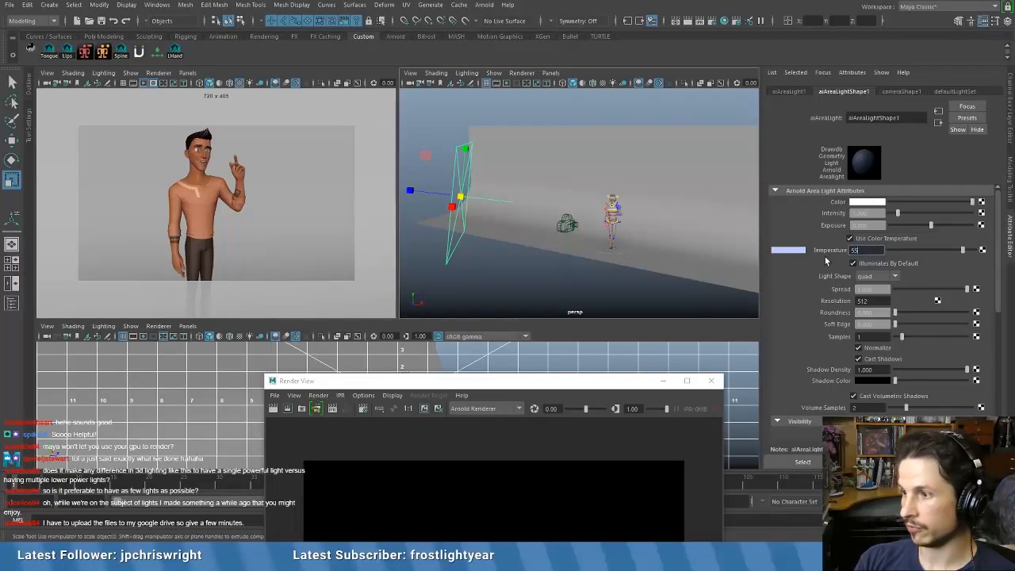
type("00")
key("Return")
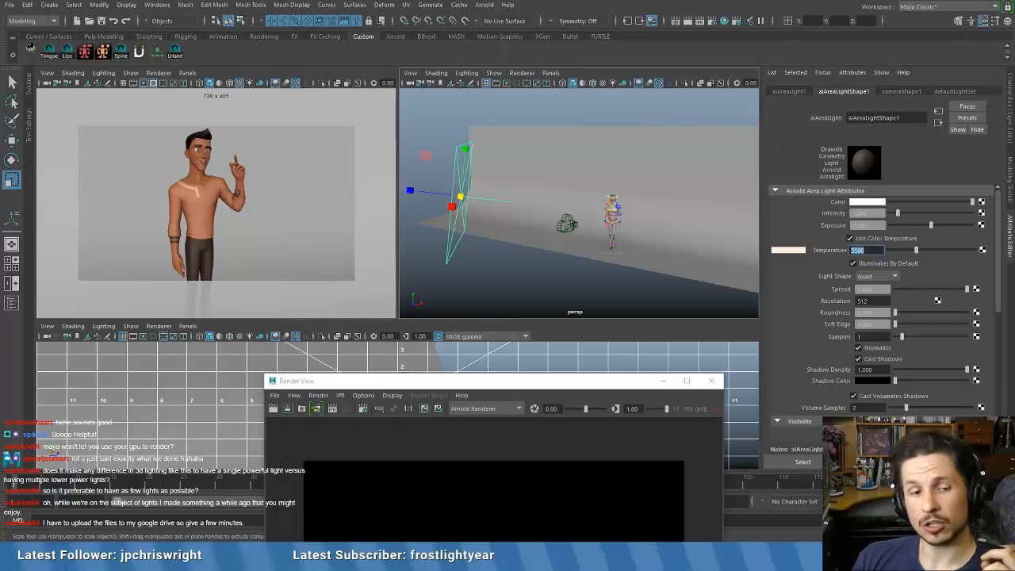
type("5550")
key("Return")
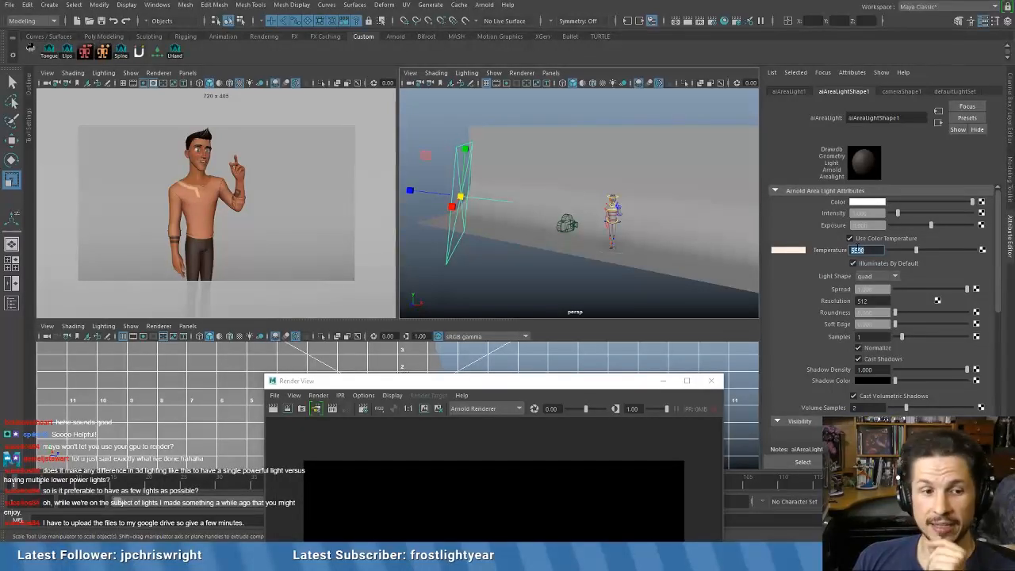
type("5500")
key("Return")
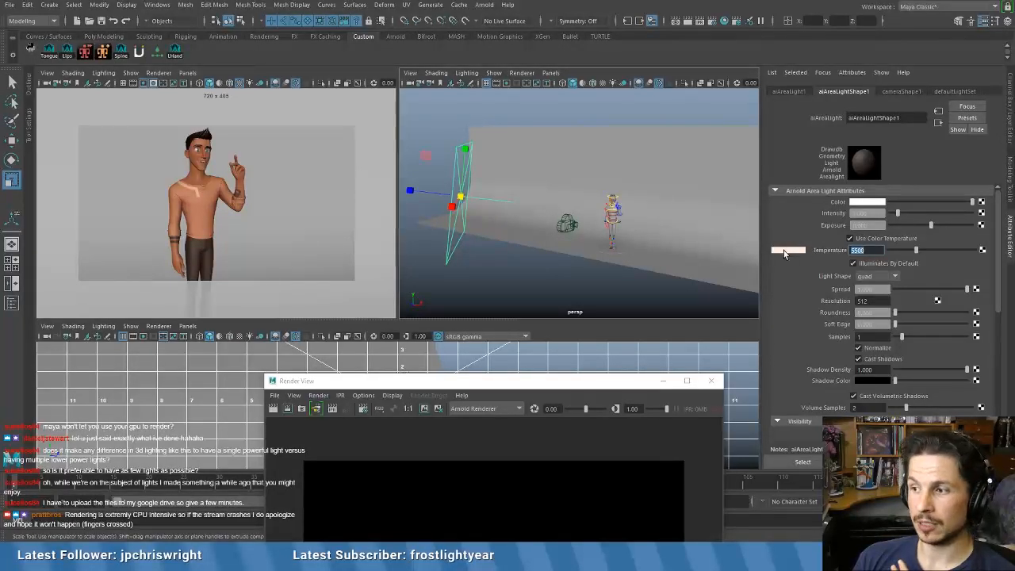
- Turn off the area light's color temperature and set its color to a pale orange with hue 41.539 and saturation 0.532
left_click(867, 202)
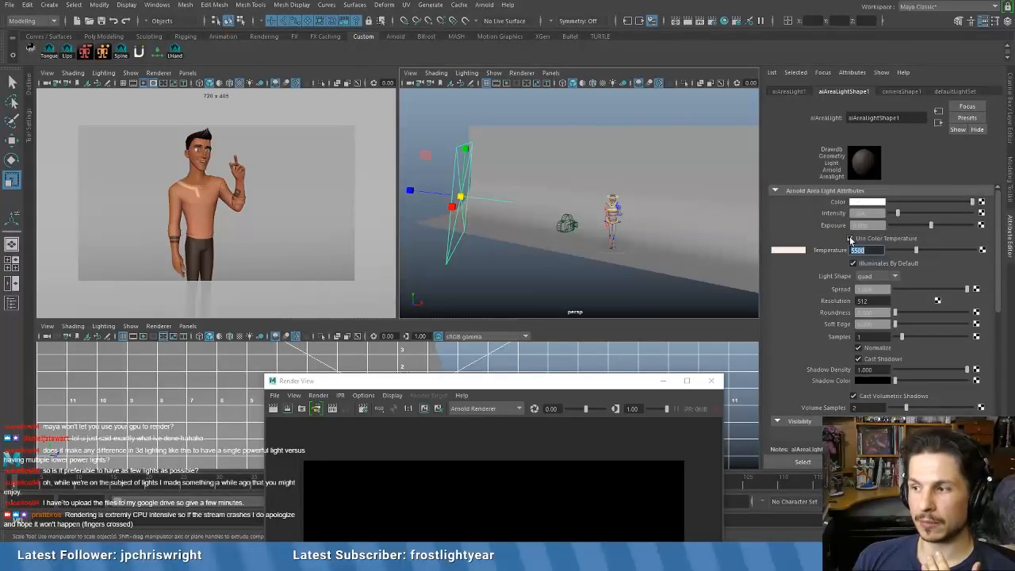
left_click(850, 239)
left_click(869, 203)
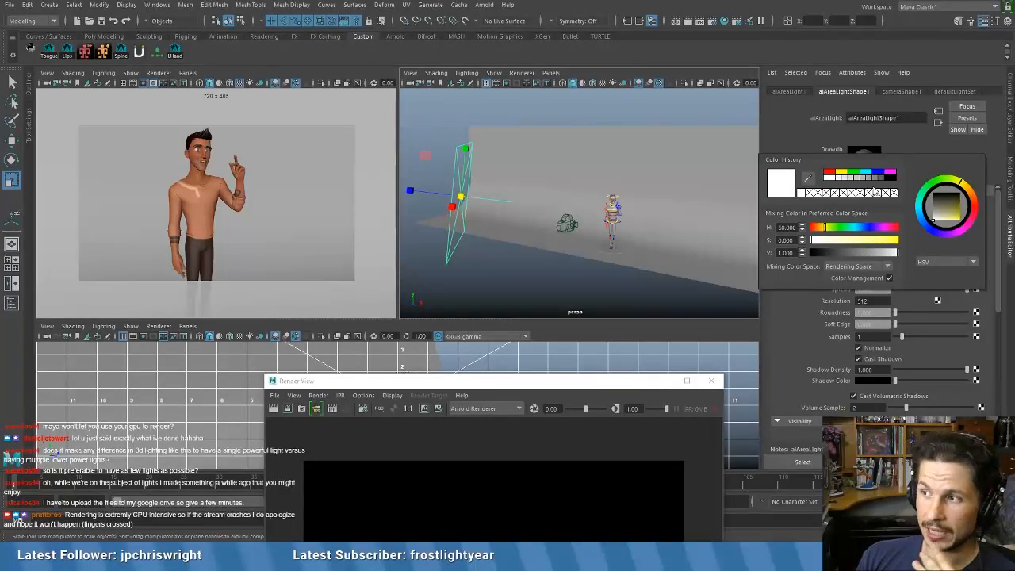
left_click_drag(864, 239, 858, 244)
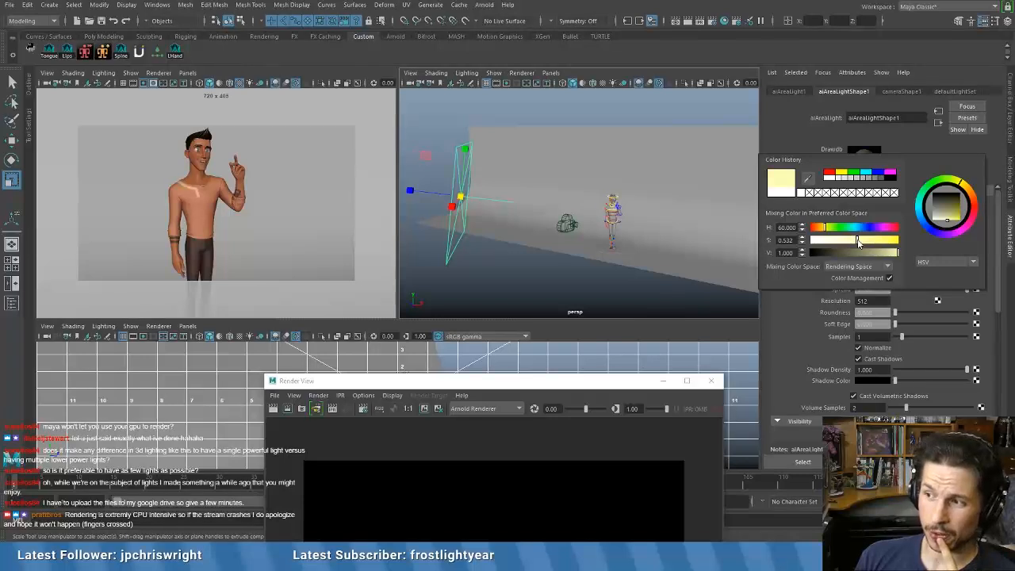
left_click(821, 228)
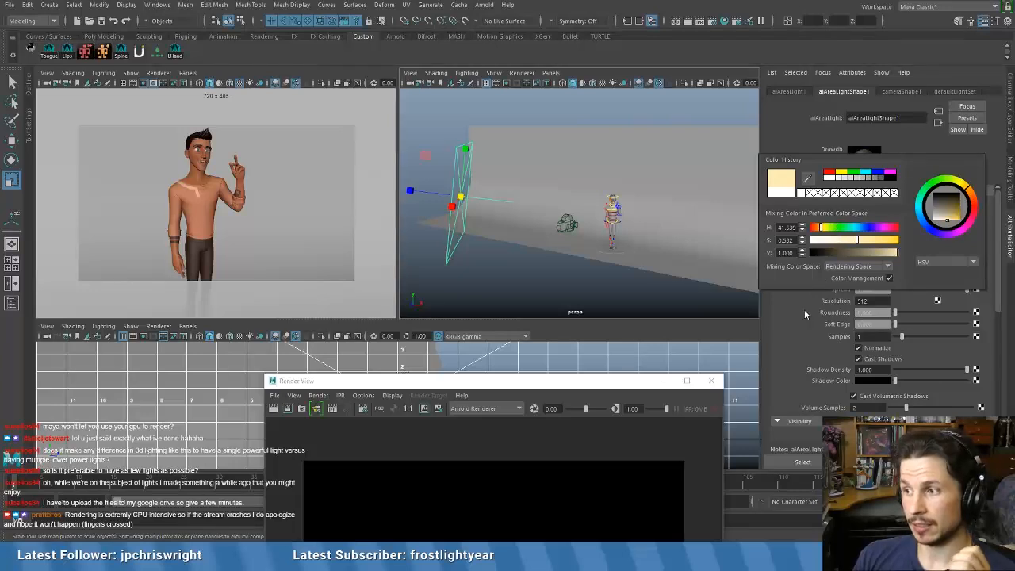
- Turn the area light's color temperature back on and set it to 6500
left_click(849, 237)
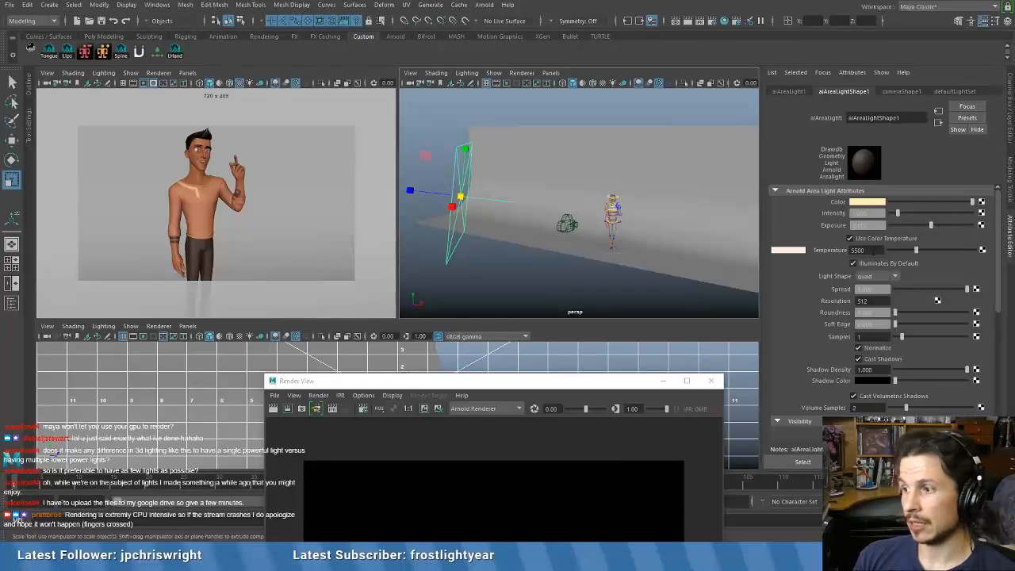
double_click(872, 249)
type("650")
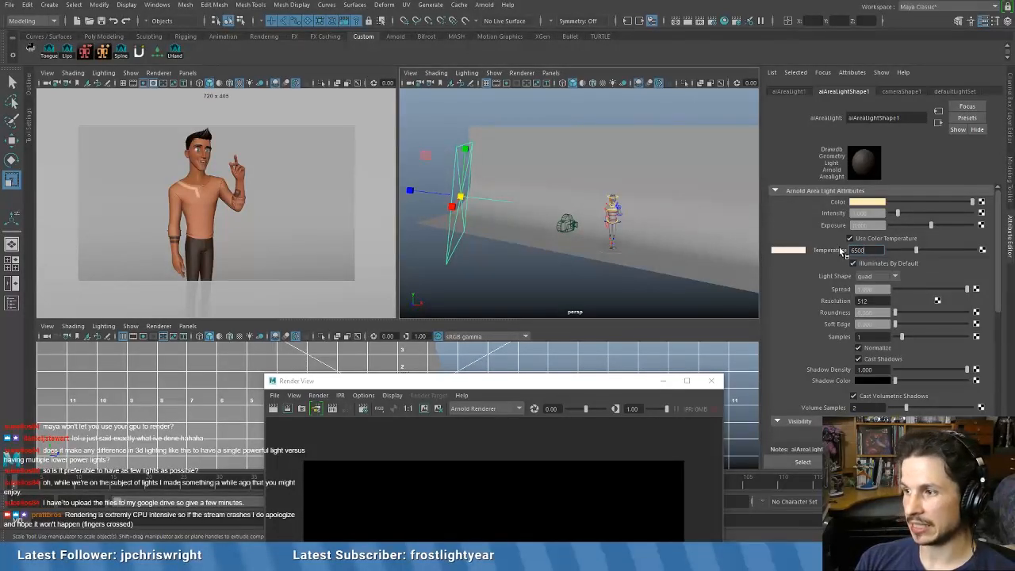
key("Return")
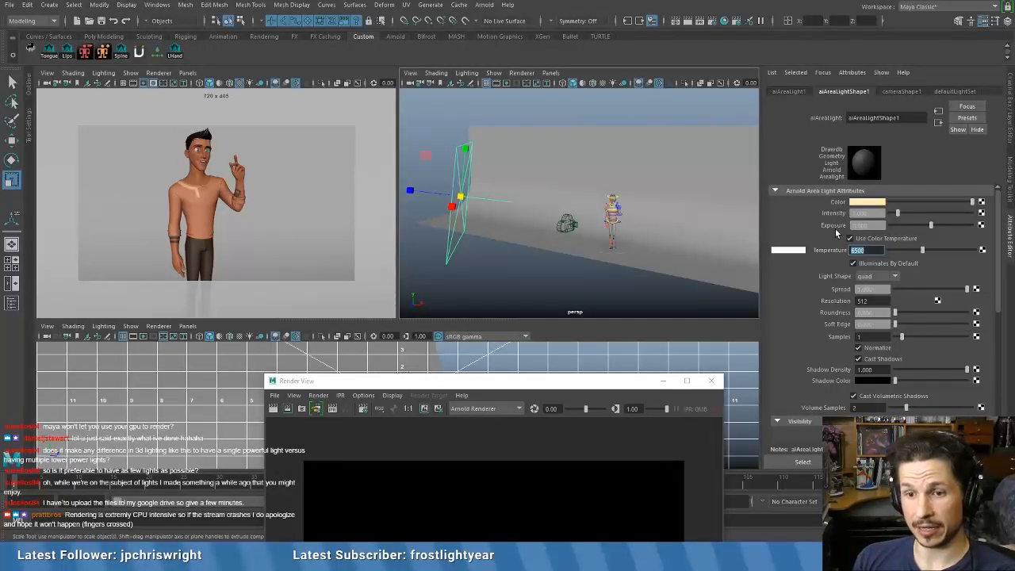
- Try intensities of 4 and 10000 on the area light and set the intensity back to 1
left_click(851, 213)
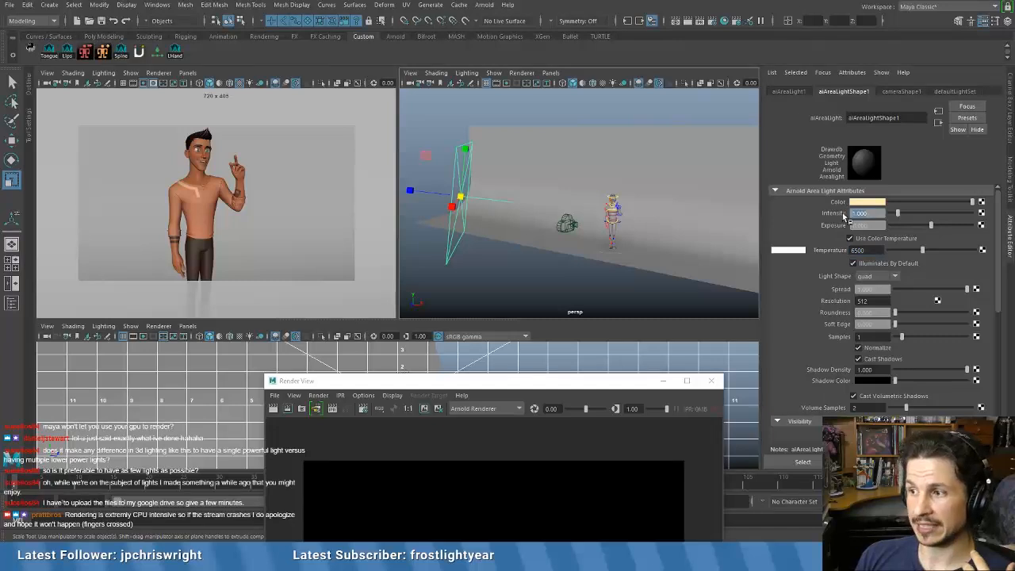
type("4")
key("Return")
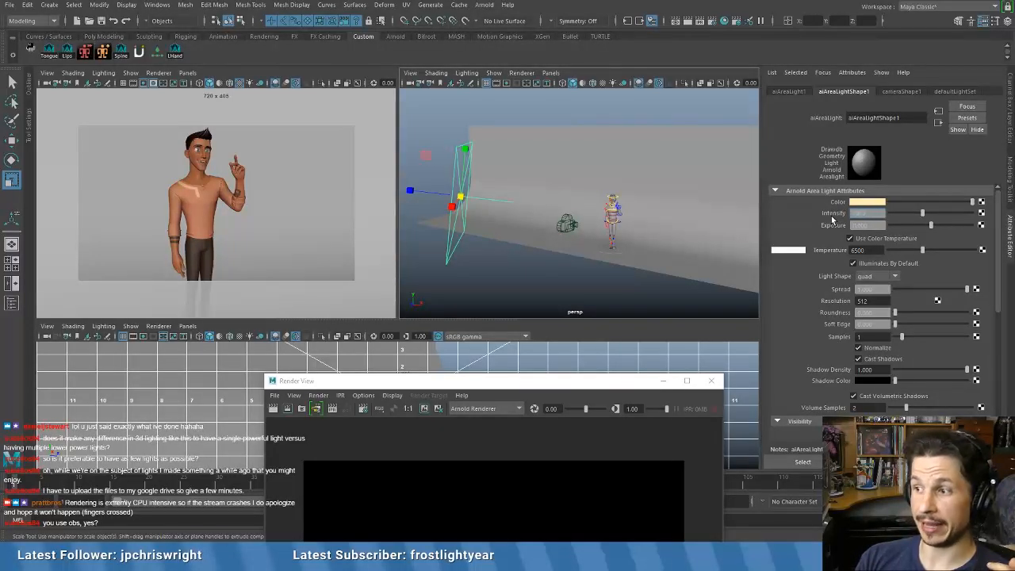
type("10000")
key("Return")
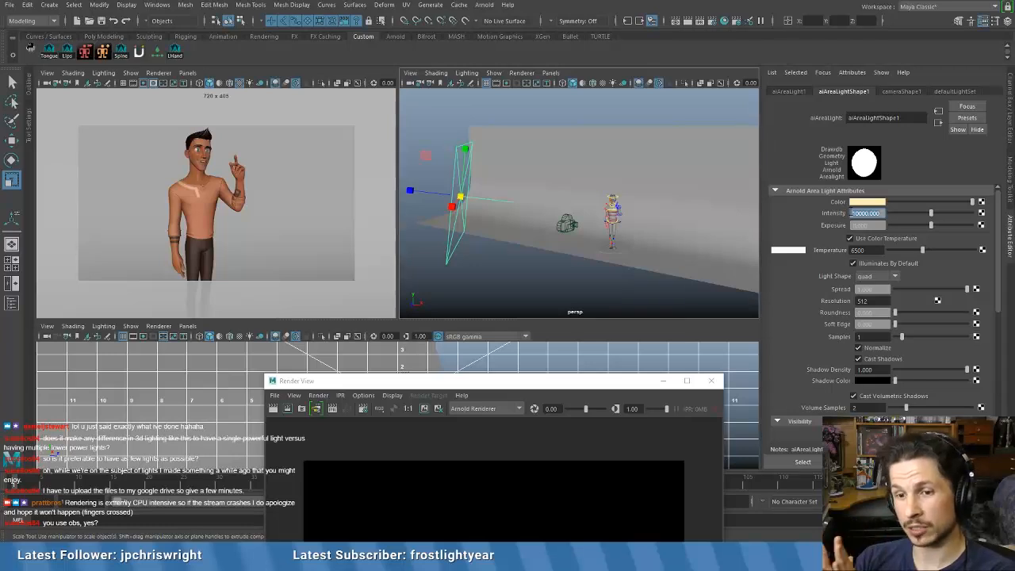
type("1")
key("Return")
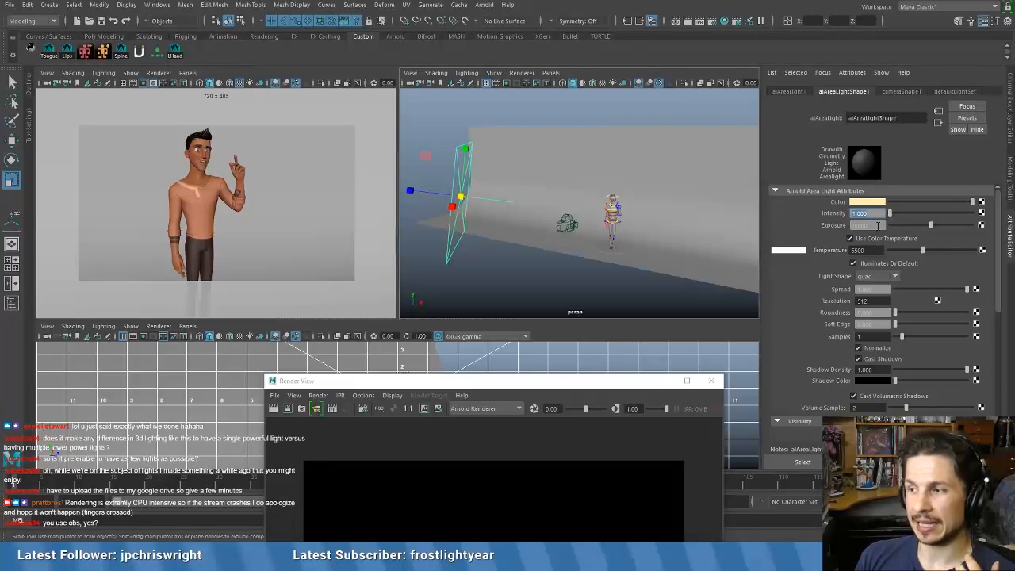
- Set the area light's exposure to 15
key("Tab")
type("15")
key("Return")
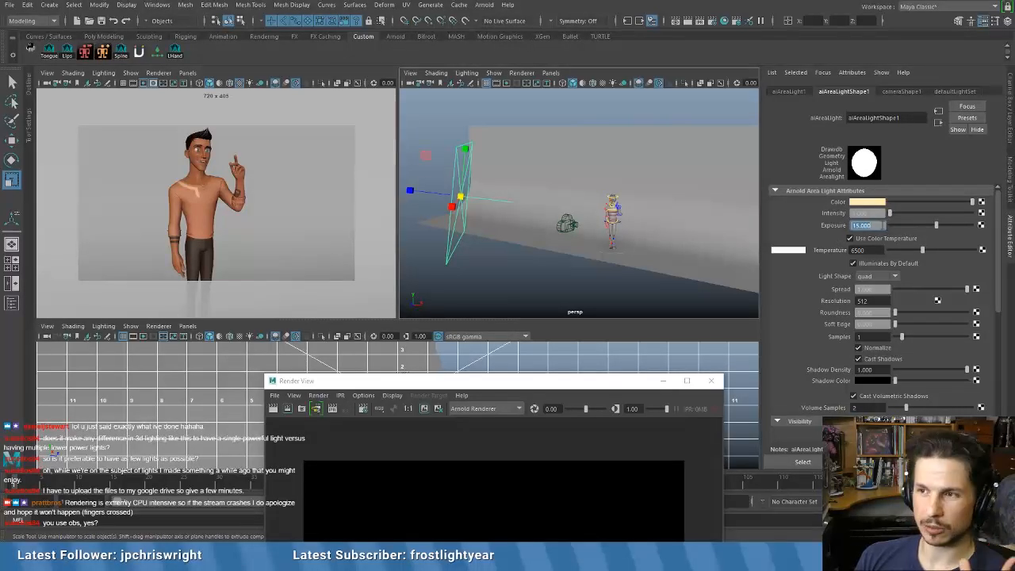
left_click_drag(598, 380, 592, 116)
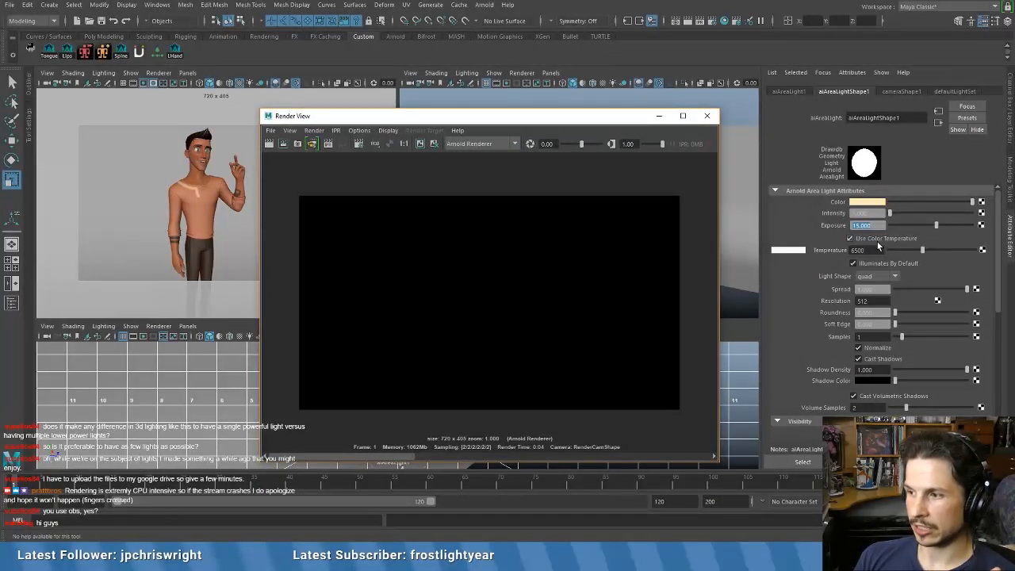
scroll(823, 328, "down", 1)
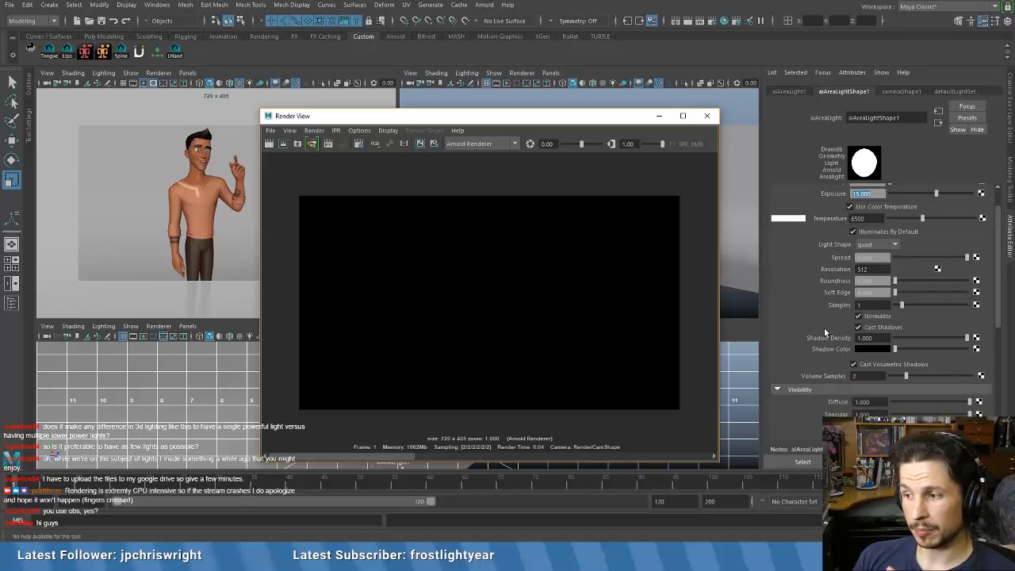
scroll(823, 327, "down", 6)
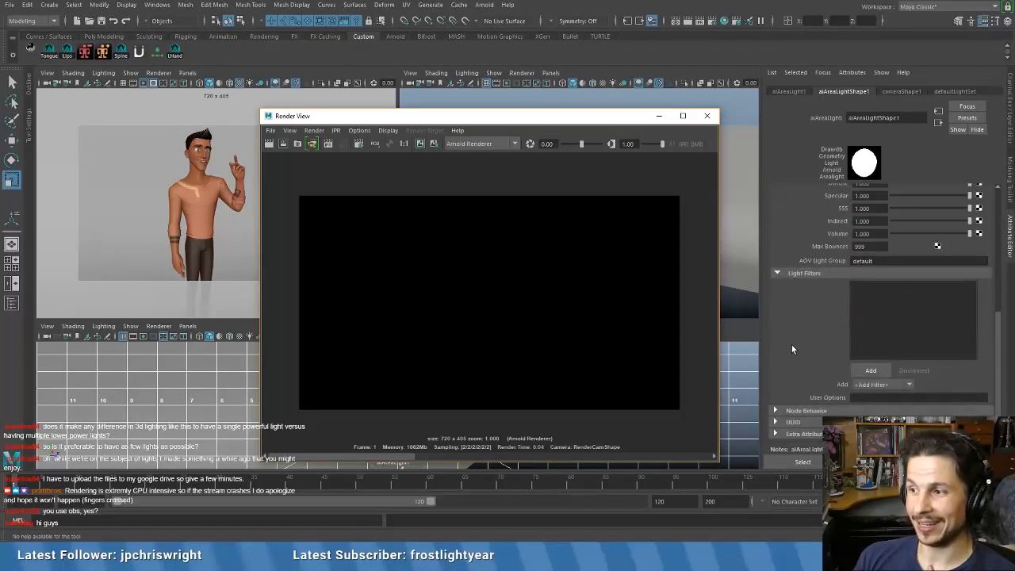
scroll(796, 336, "up", 7)
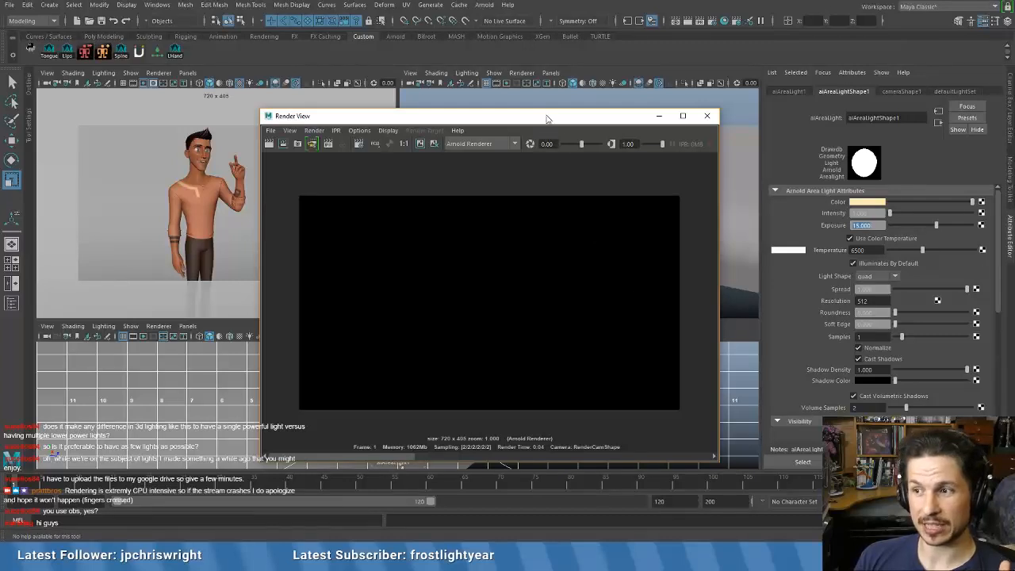
left_click_drag(544, 117, 582, 93)
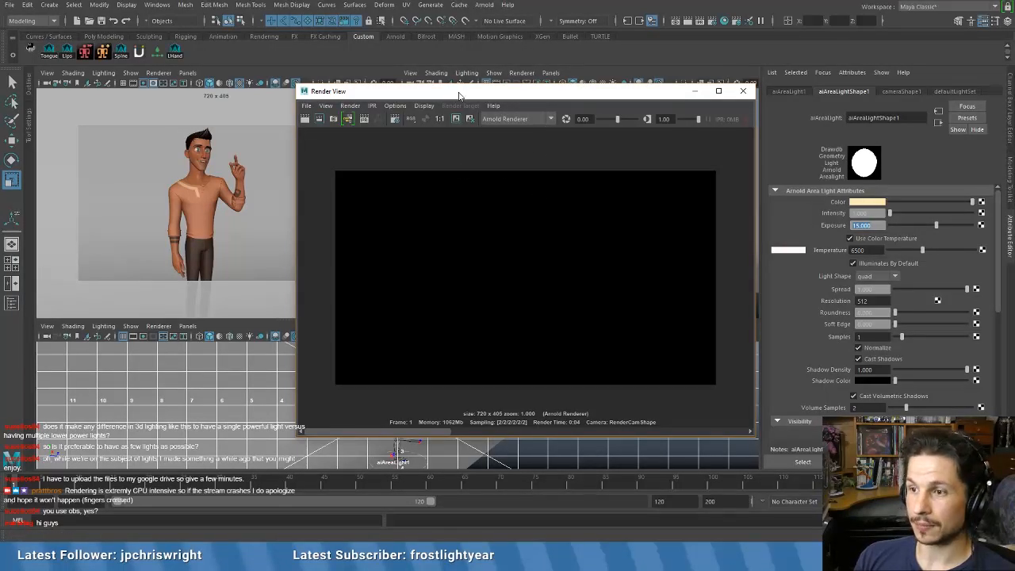
left_click_drag(458, 92, 446, 92)
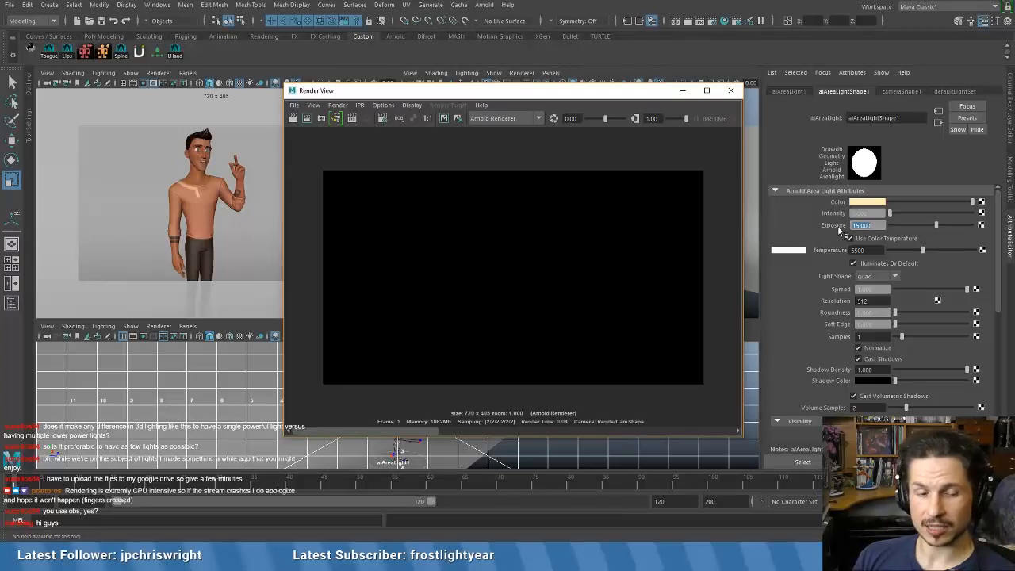
left_click(459, 172)
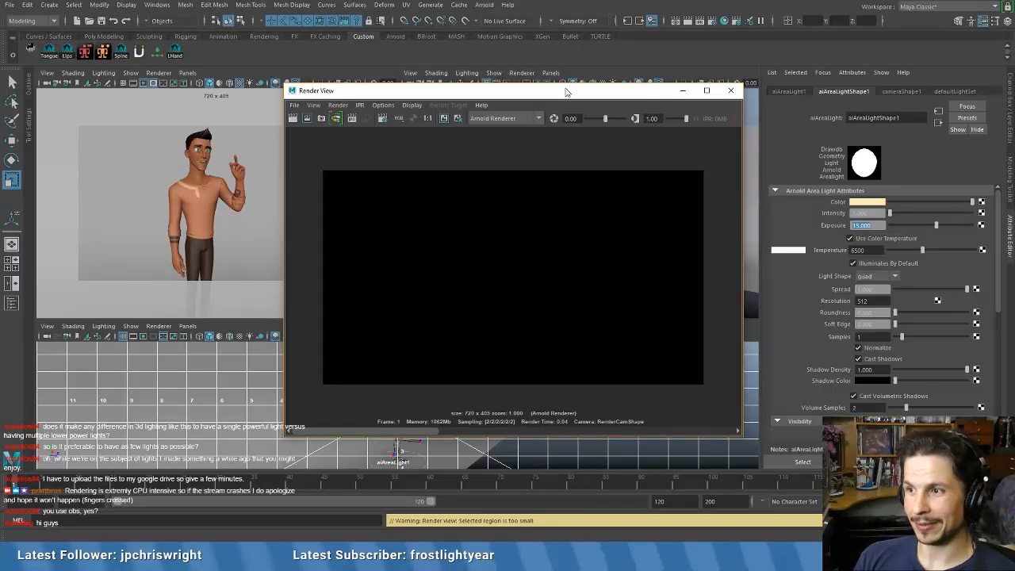
- Save the scene and render the full frame with the area light's exposure of 15
left_click_drag(564, 90, 520, 123)
left_click(520, 124)
key("ctrl+s")
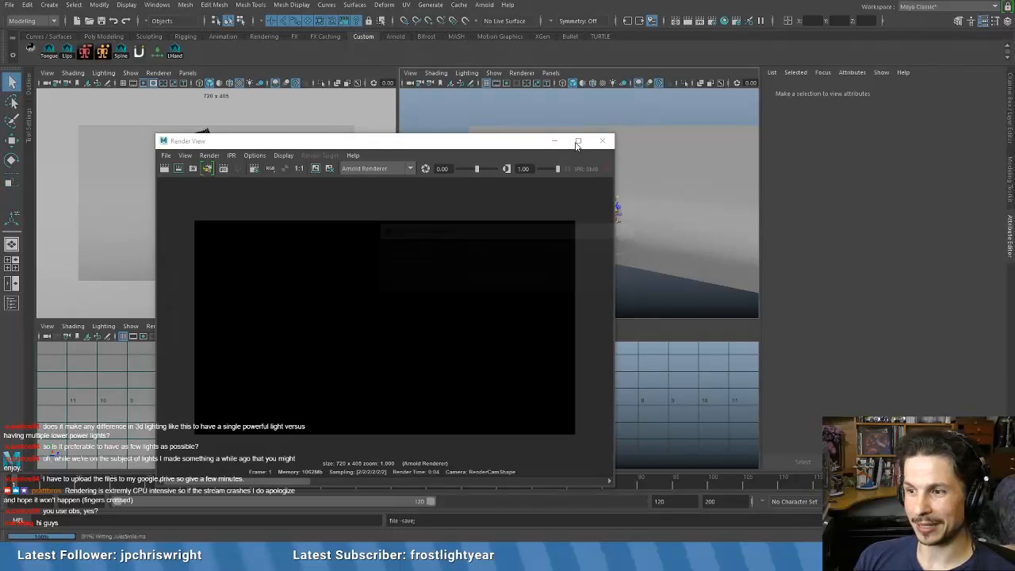
left_click_drag(476, 144, 543, 82)
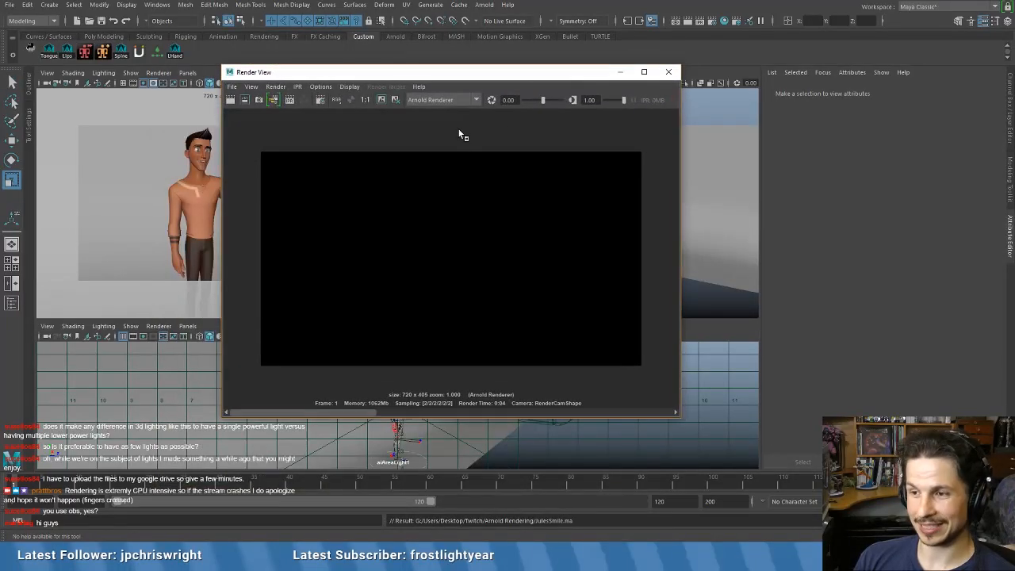
left_click(230, 101)
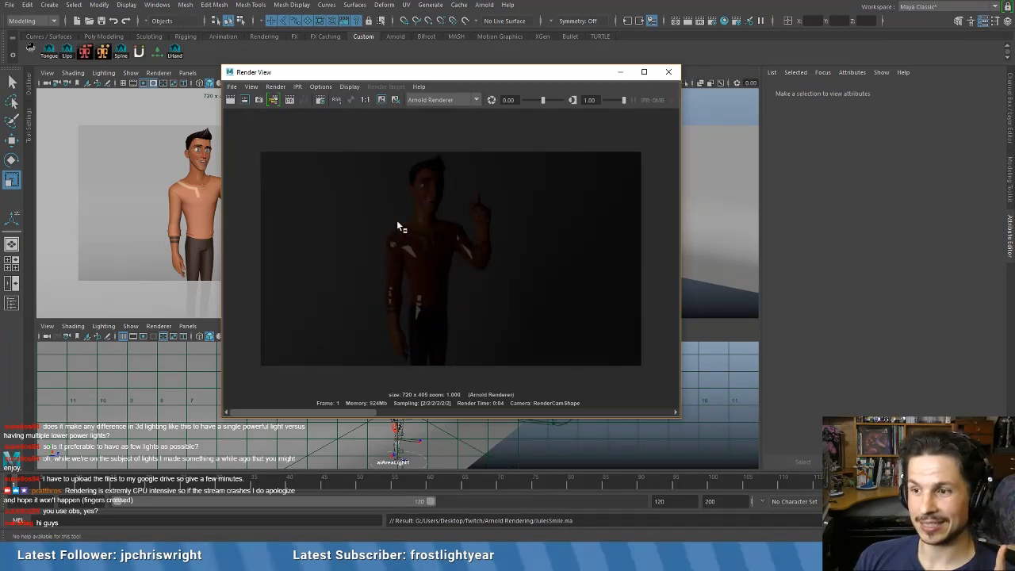
- Select the area light and set its exposure to 20
left_click_drag(433, 76, 436, 206)
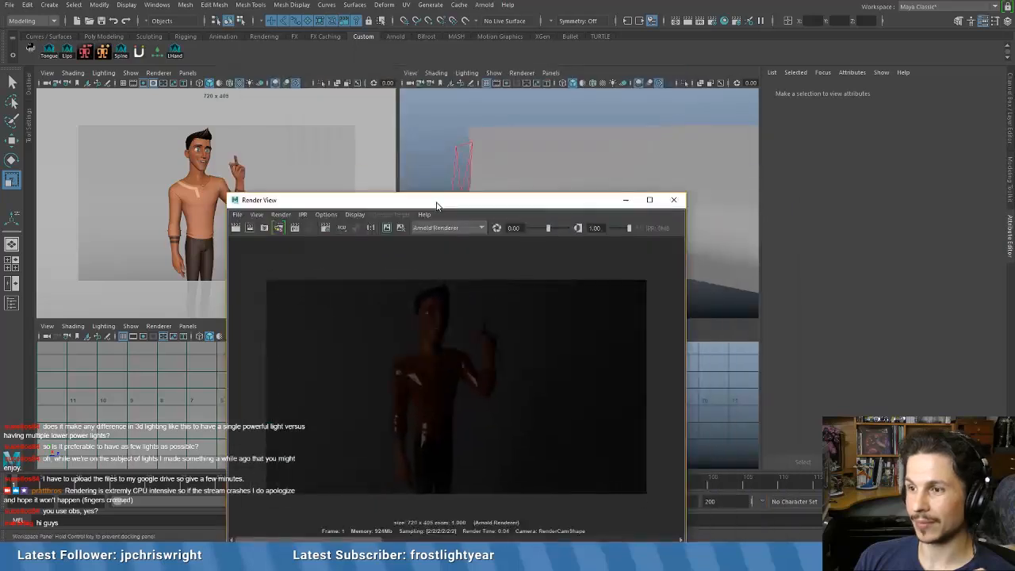
left_click(463, 163)
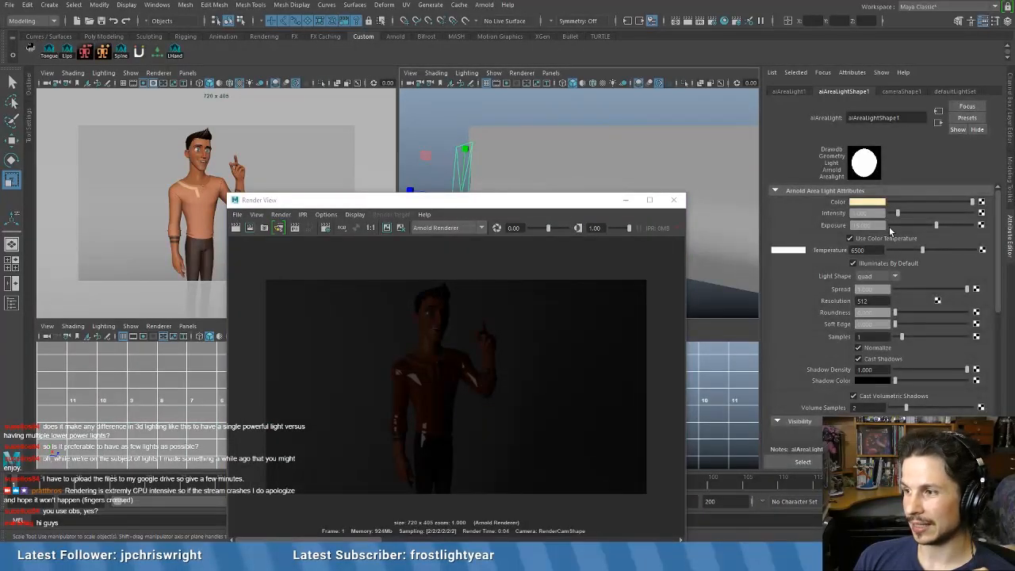
left_click_drag(878, 226, 820, 226)
key("Return")
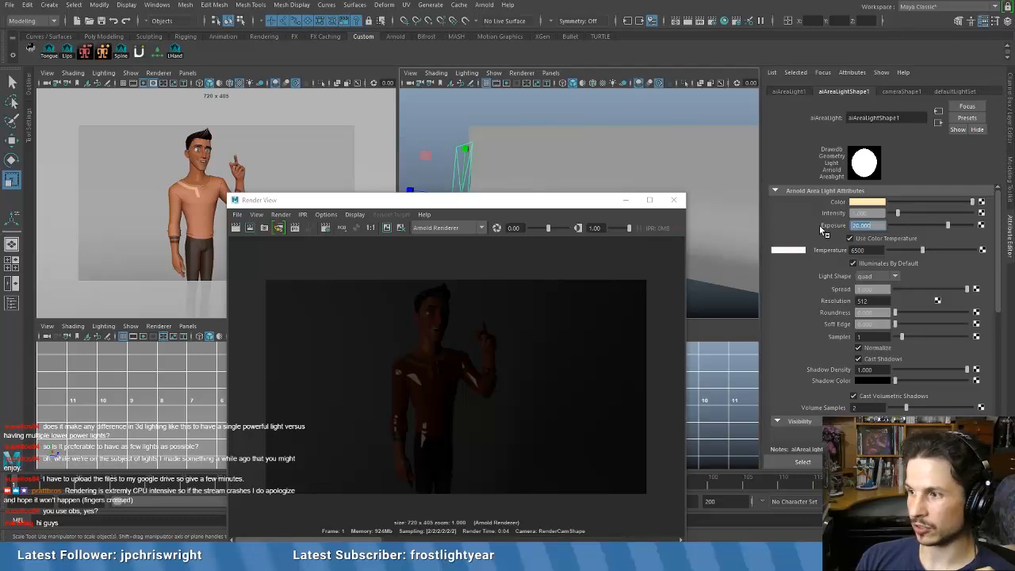
- Mark a small region over the character's face in the render and render only that region
left_click_drag(537, 197, 580, 126)
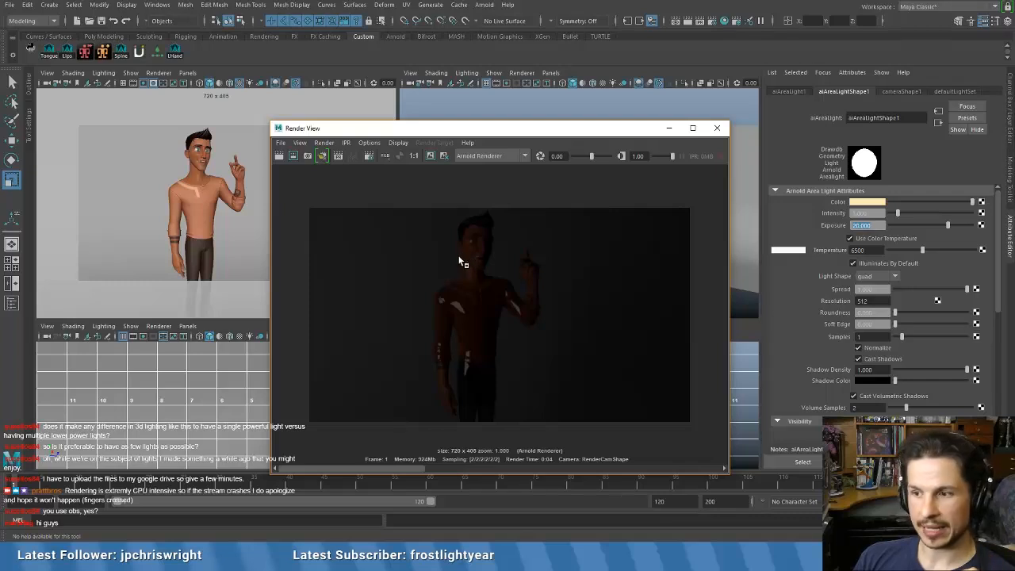
left_click_drag(478, 262, 479, 265)
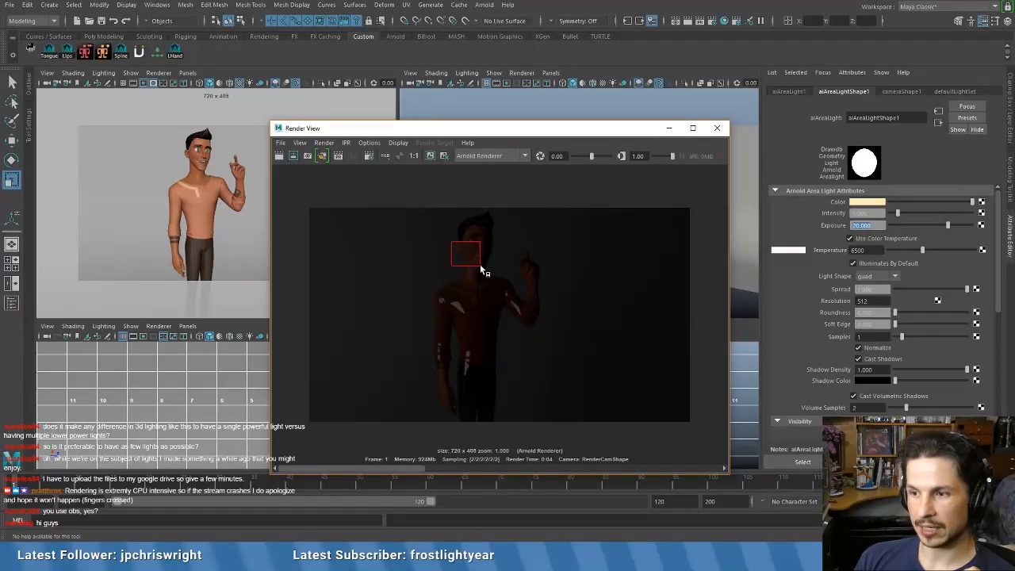
left_click(292, 157)
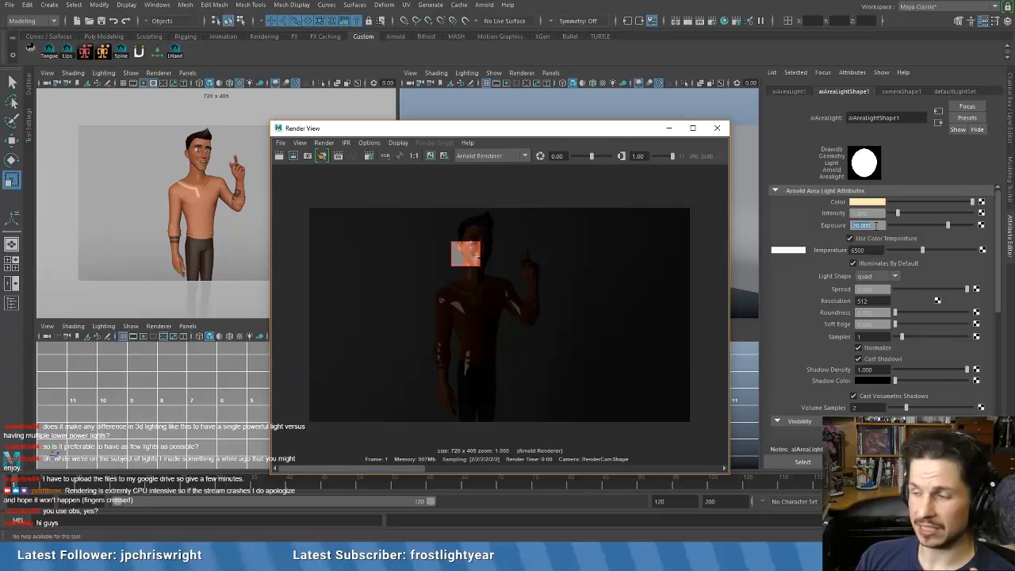
- Try an intensity of 10 on the area light and re-render the face region
left_click_drag(876, 226, 851, 230)
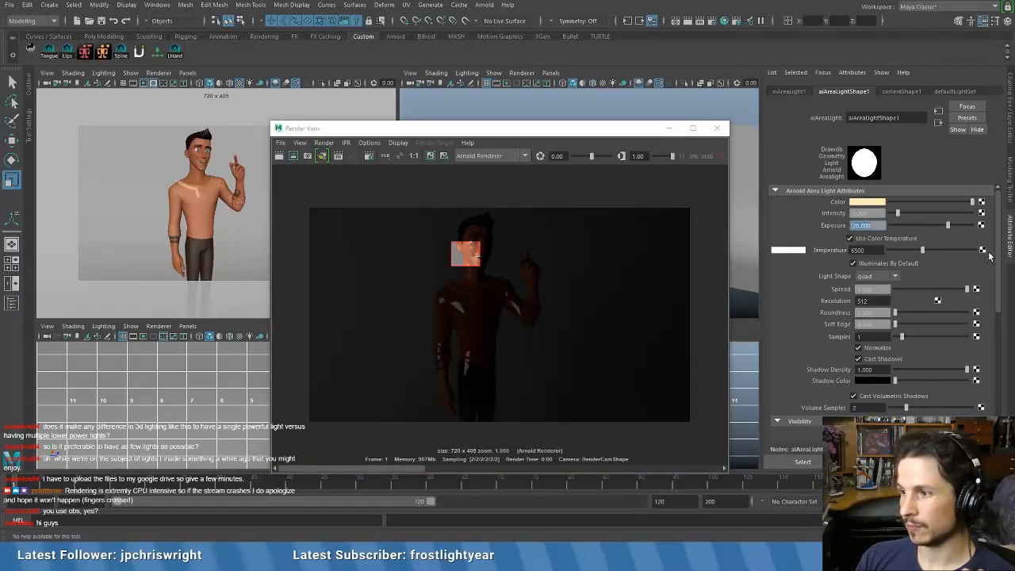
key("shift+Tab")
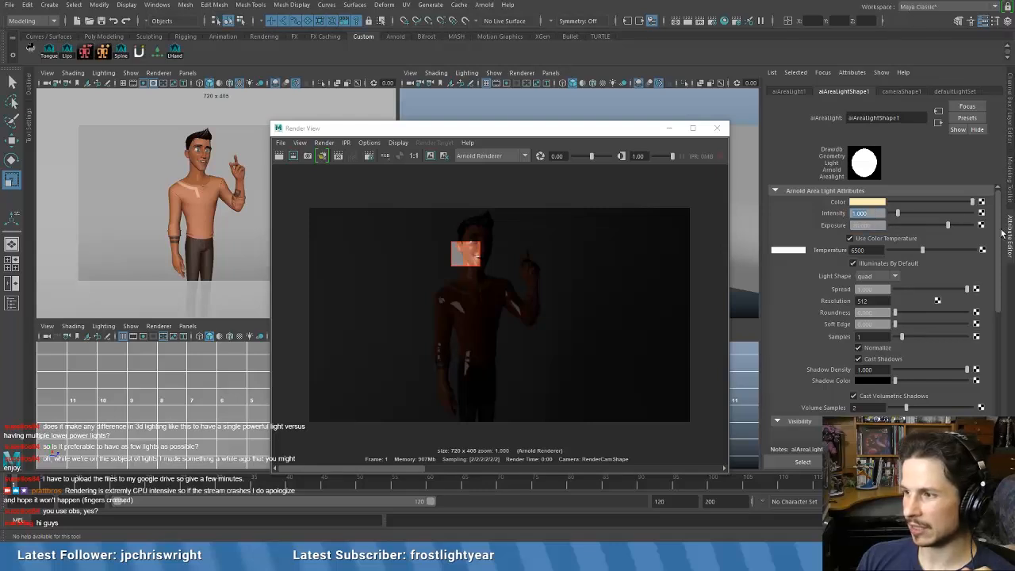
type("10")
key("Return")
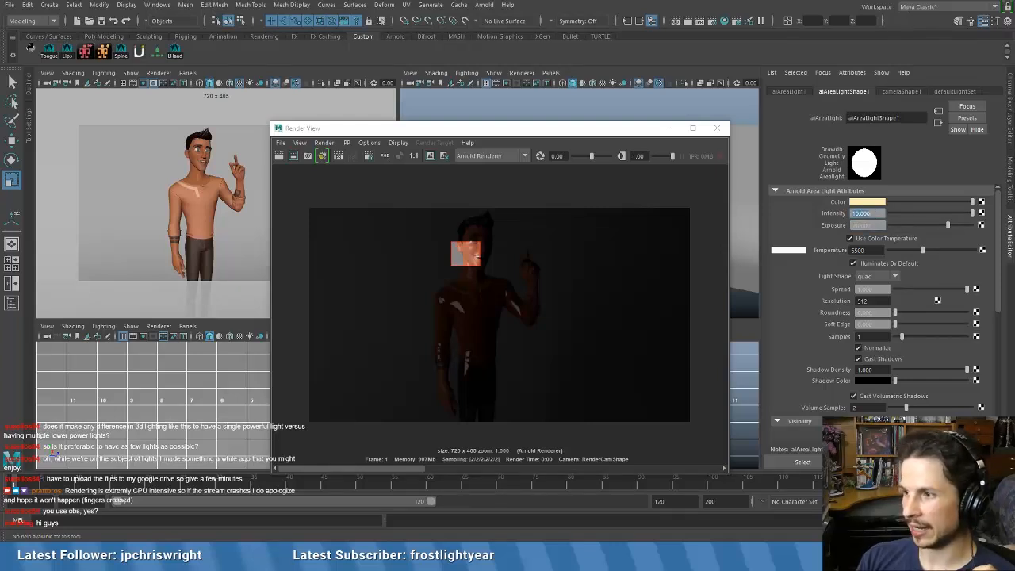
left_click(299, 157)
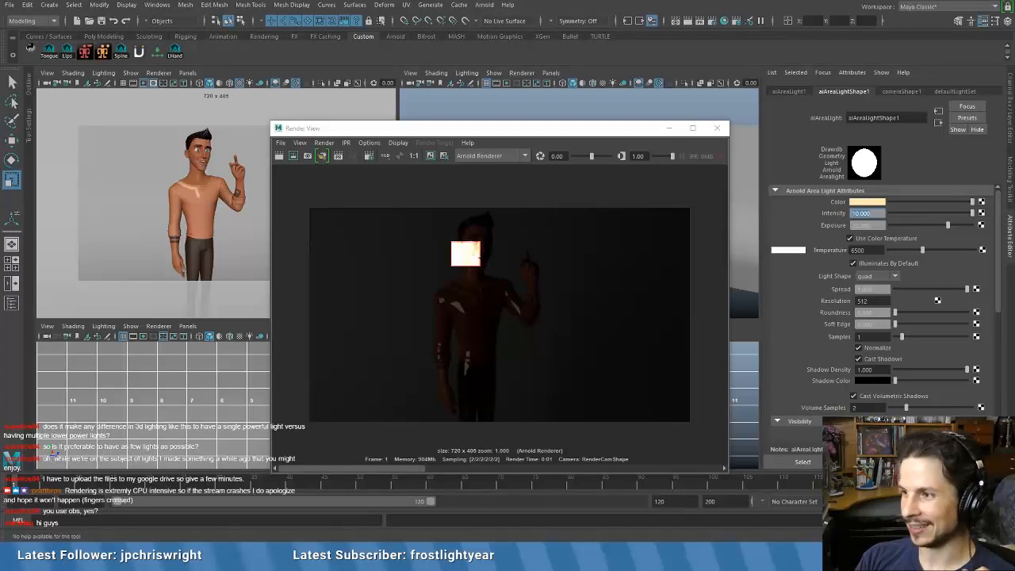
- Set the area light's intensity to 2, re-render the face region, and render the full frame
type("2")
key("Return")
left_click(293, 157)
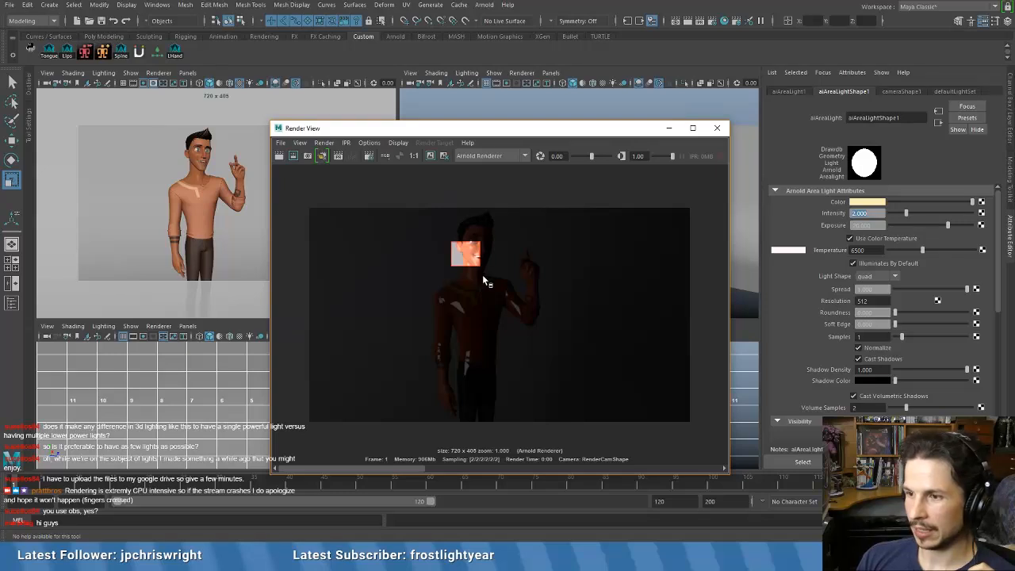
left_click(279, 156)
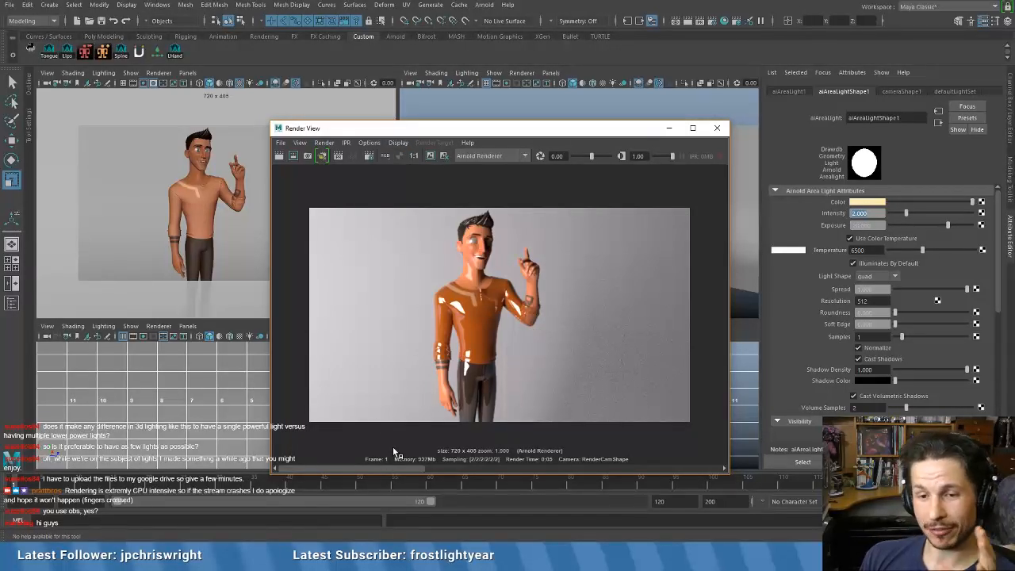
- Keep the full Arnold render in the Render View and compare it with the earlier Maya Software render
left_click(429, 158)
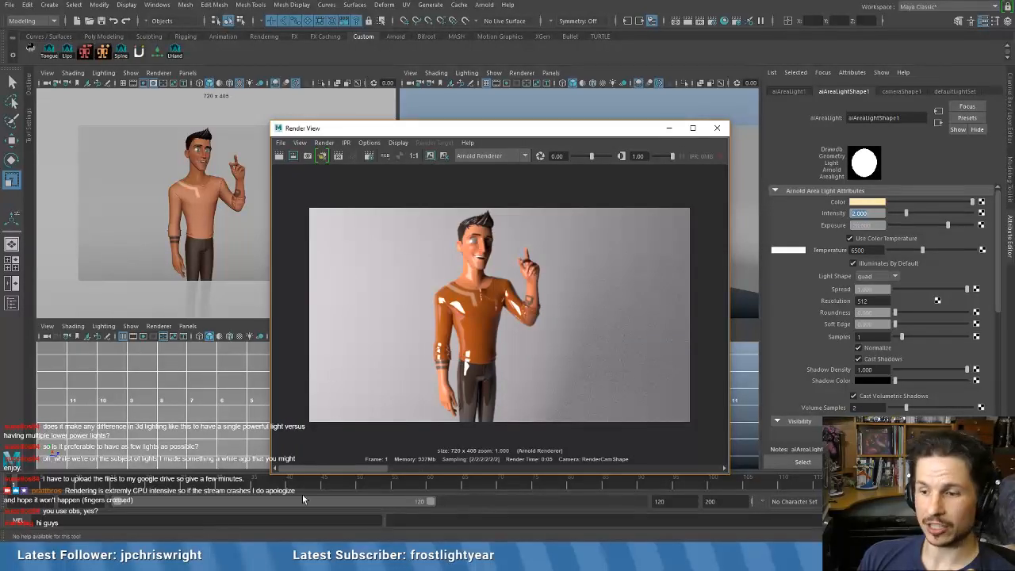
left_click_drag(329, 466, 410, 452)
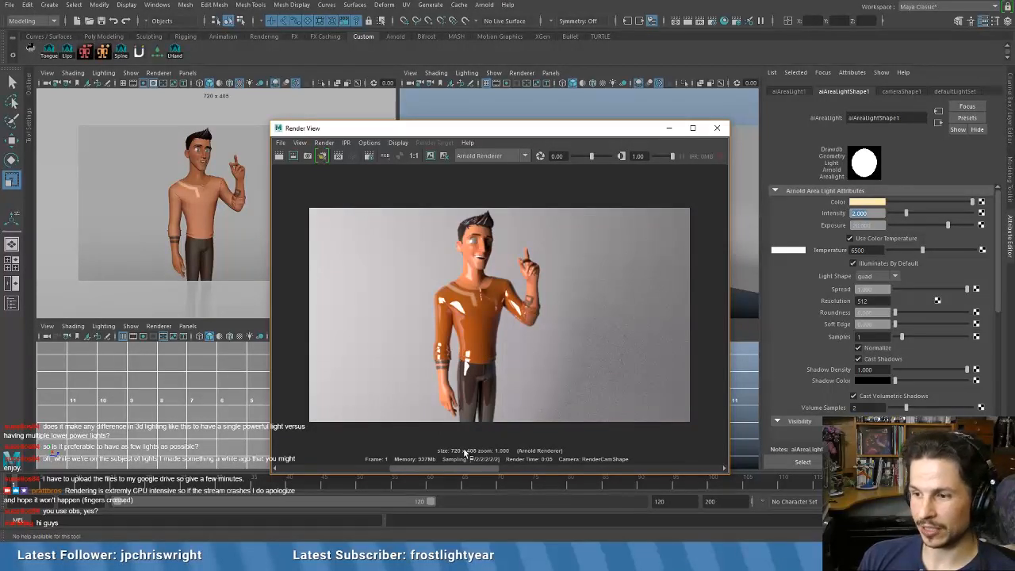
left_click_drag(444, 468, 640, 469)
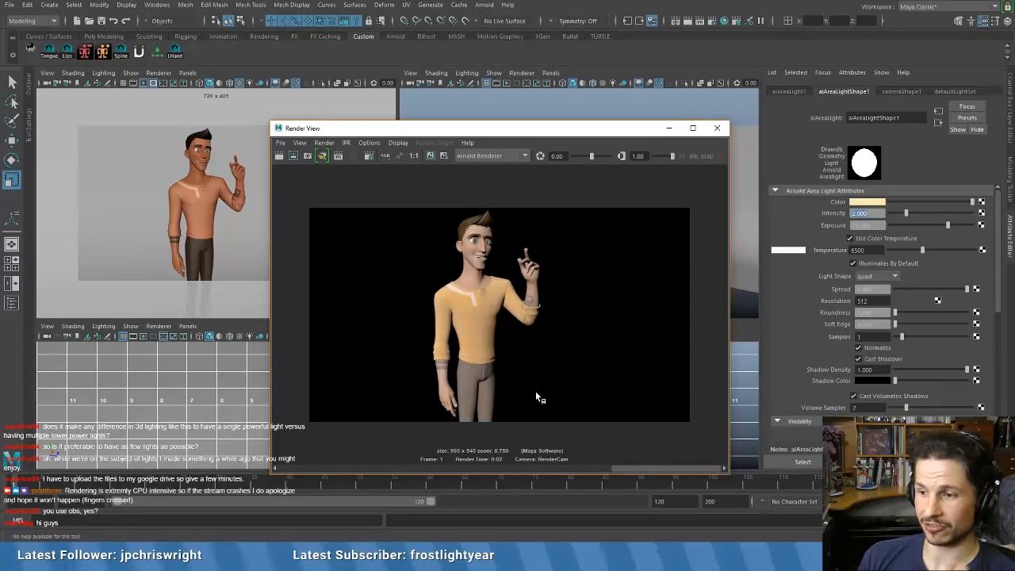
left_click_drag(626, 467, 412, 467)
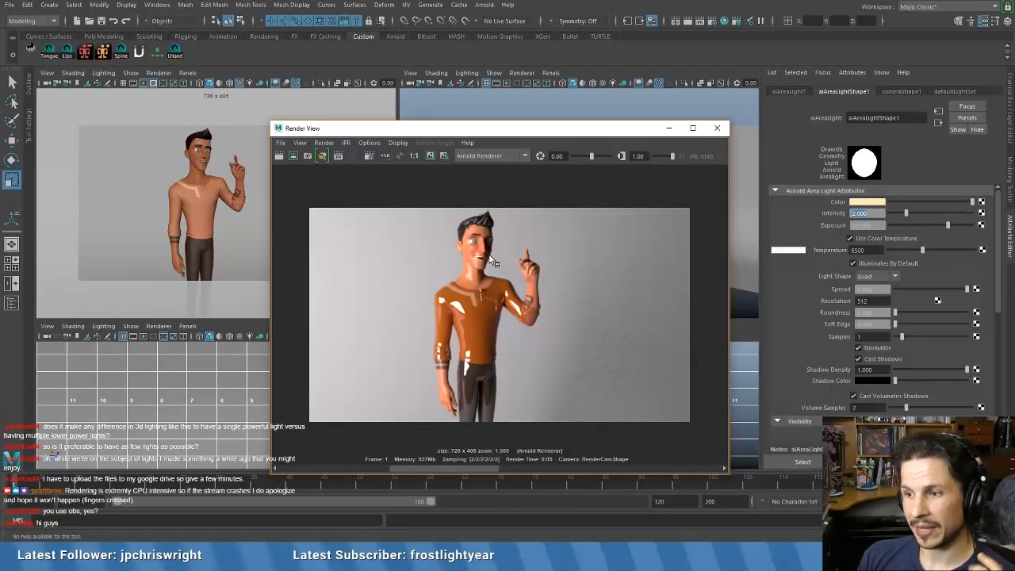
- Examine the Arnold render up close, checking the character's shading and the grain on the background wall
scroll(493, 254, "up", 4)
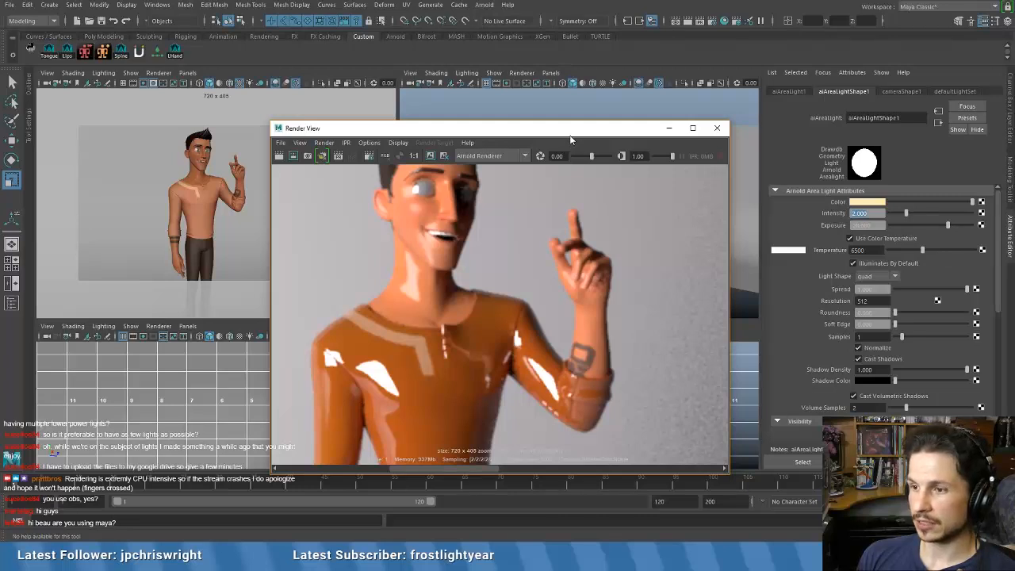
left_click_drag(570, 135, 566, 123)
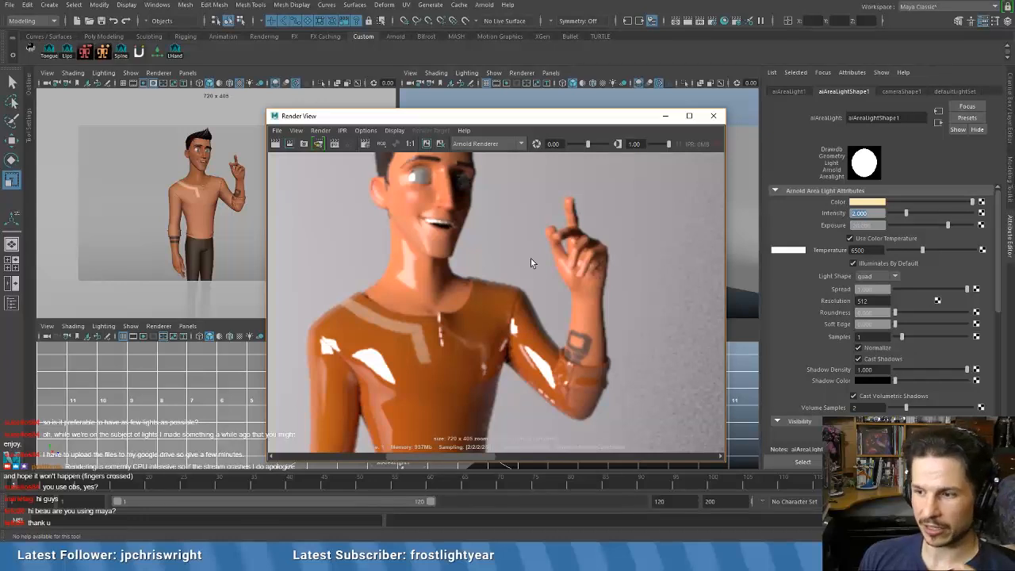
scroll(550, 277, "down", 2)
scroll(654, 366, "down", 2)
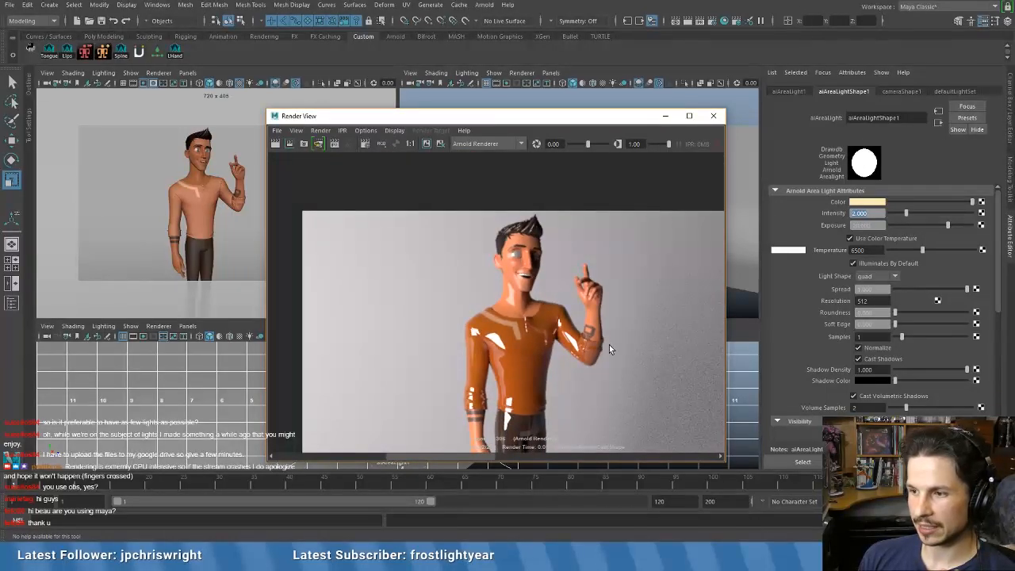
left_click_drag(609, 344, 556, 308)
left_click_drag(464, 464, 341, 452)
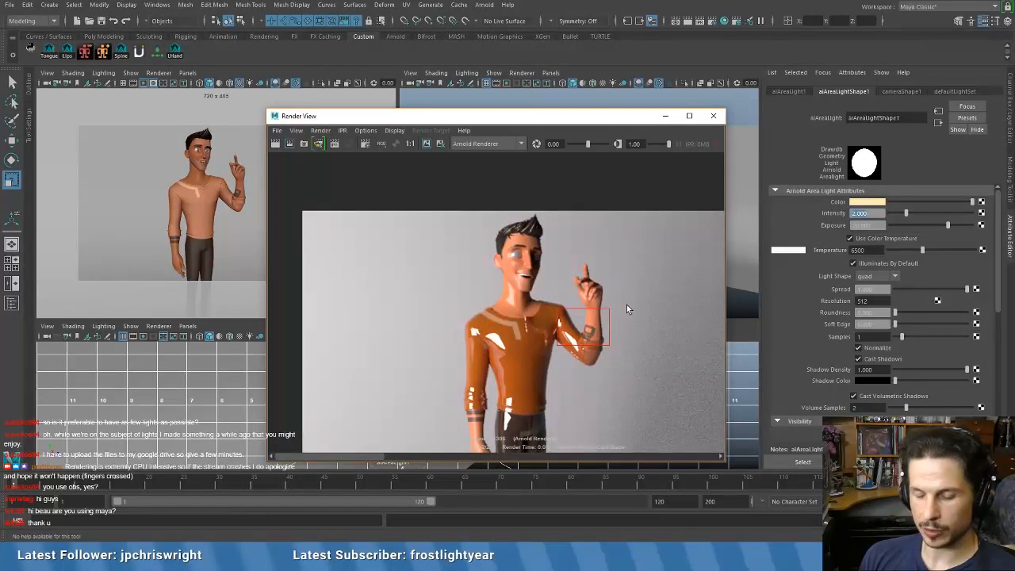
middle_click_drag(631, 321, 459, 230, "alt")
scroll(527, 300, "up", 6)
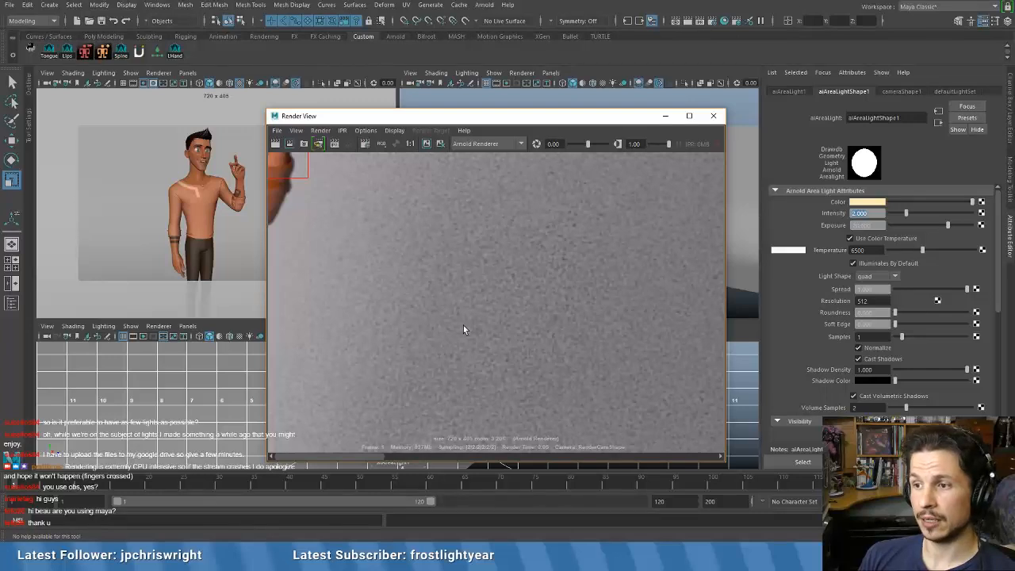
scroll(463, 330, "down", 4)
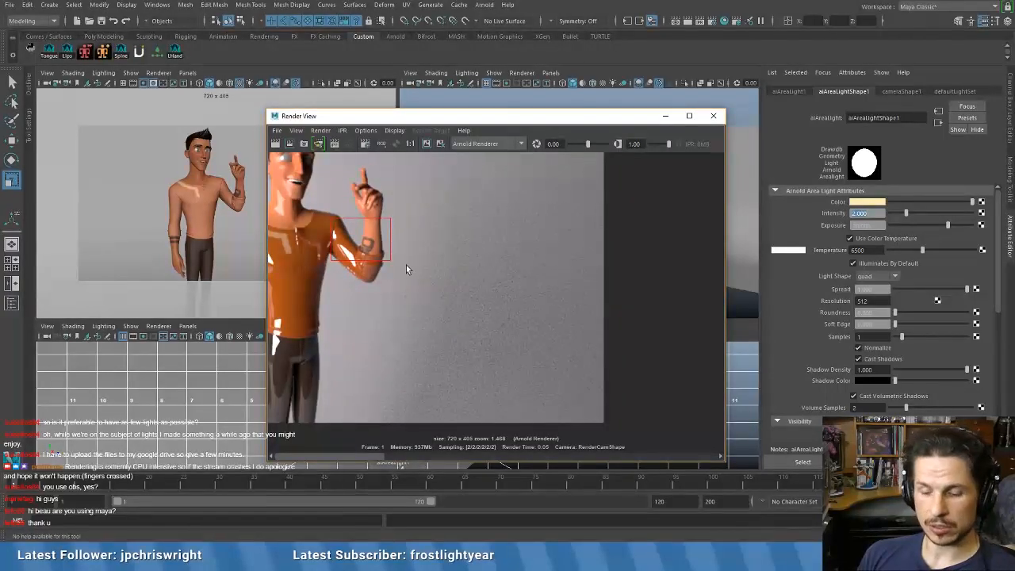
middle_click_drag(437, 265, 598, 286, "alt")
middle_click_drag(545, 308, 562, 329, "alt")
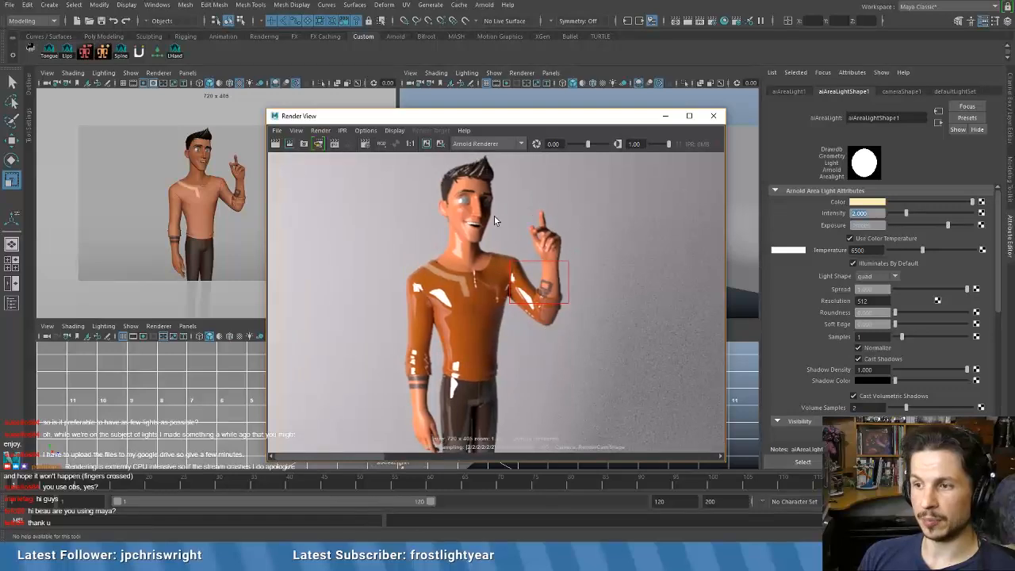
- Review the Arnold sampling values in the render settings, including the Adaptive Sampling and Advanced sections
left_click(716, 24)
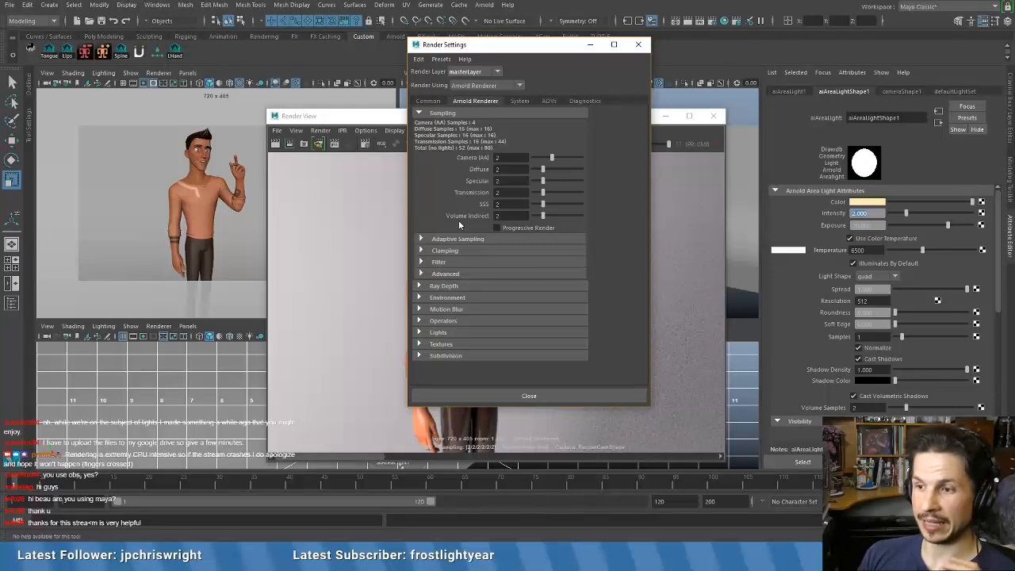
left_click(421, 239)
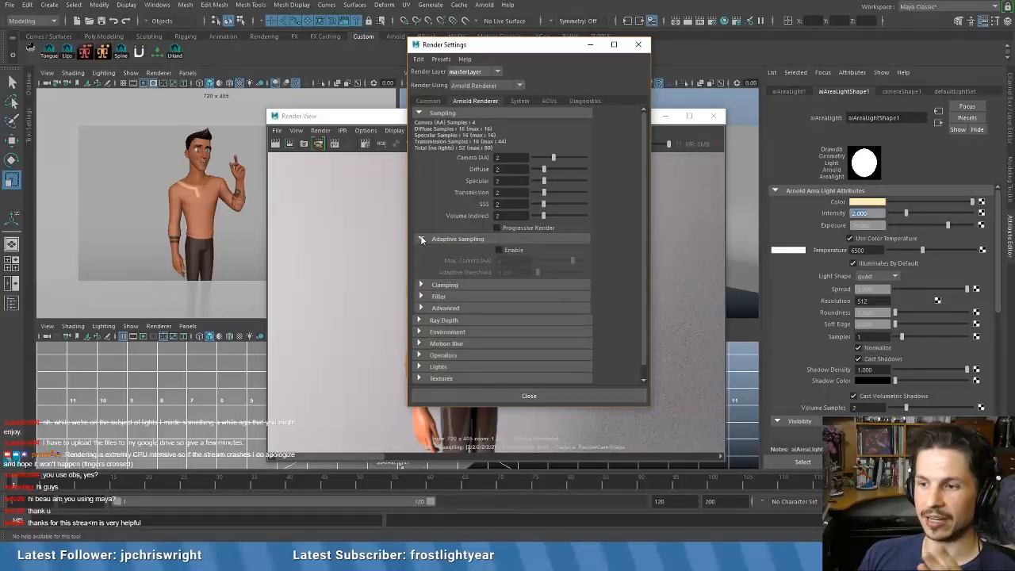
left_click(420, 239)
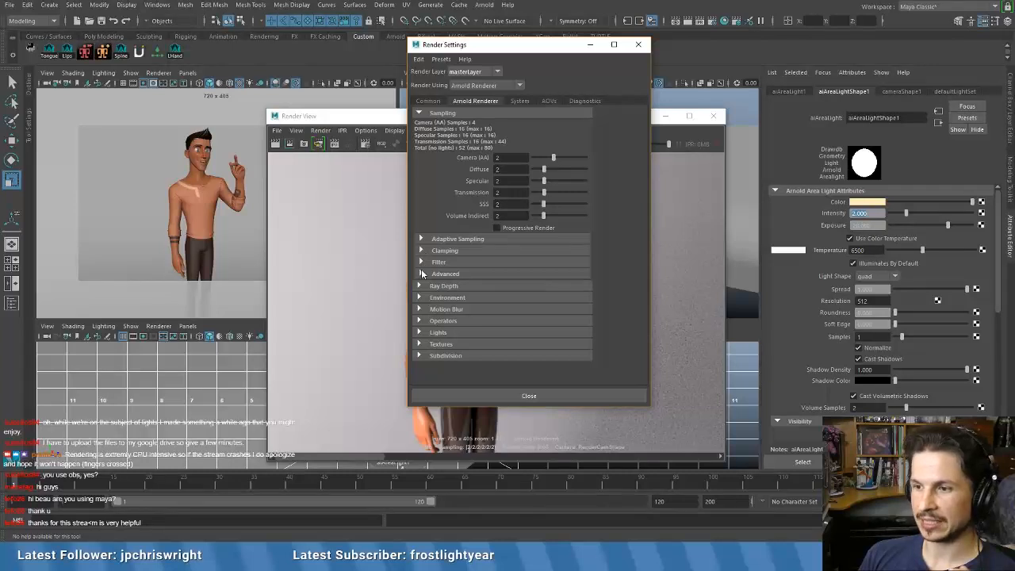
left_click(422, 273)
left_click(421, 273)
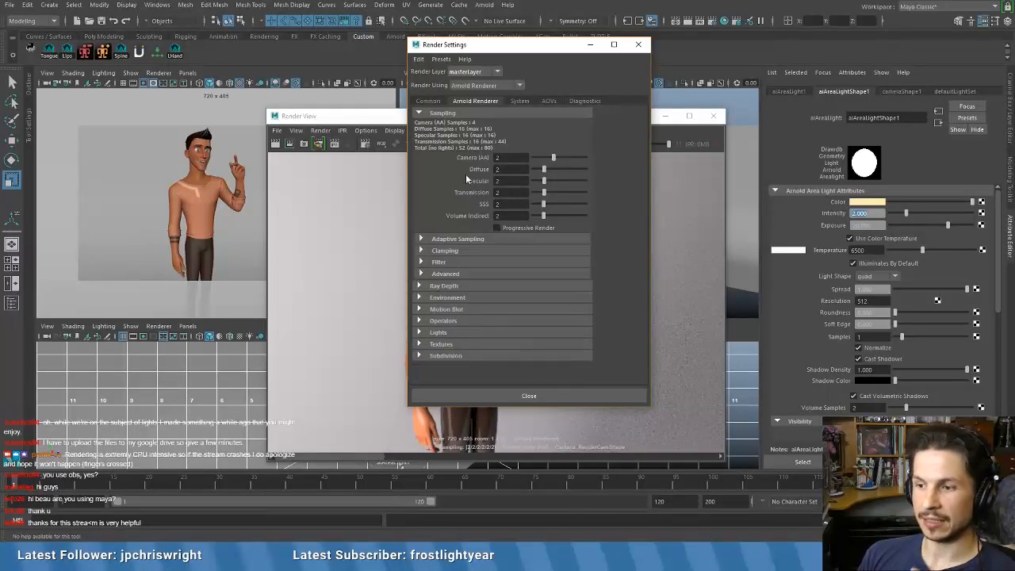
left_click(590, 46)
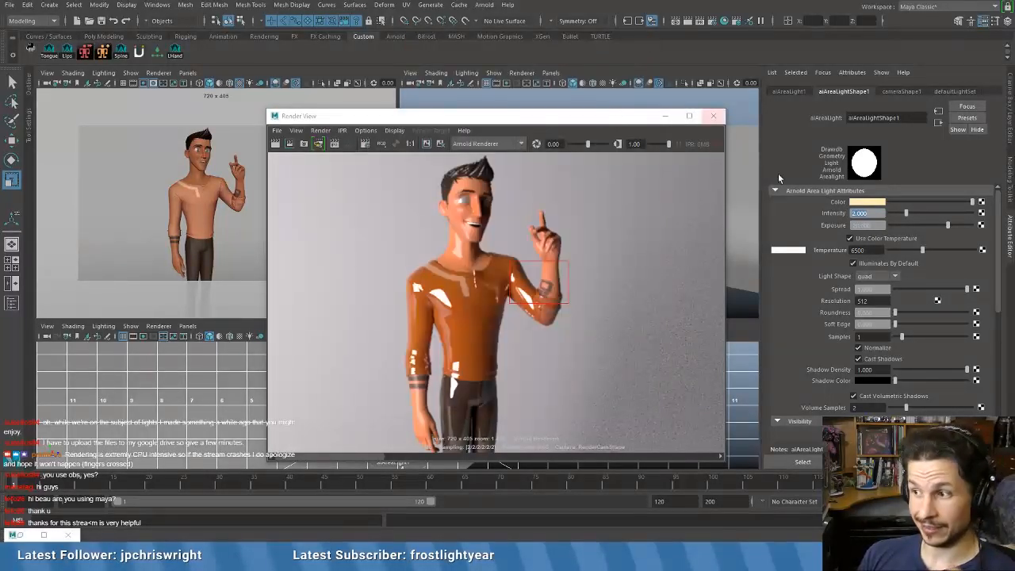
left_click_drag(907, 338, 913, 339)
left_click(901, 337)
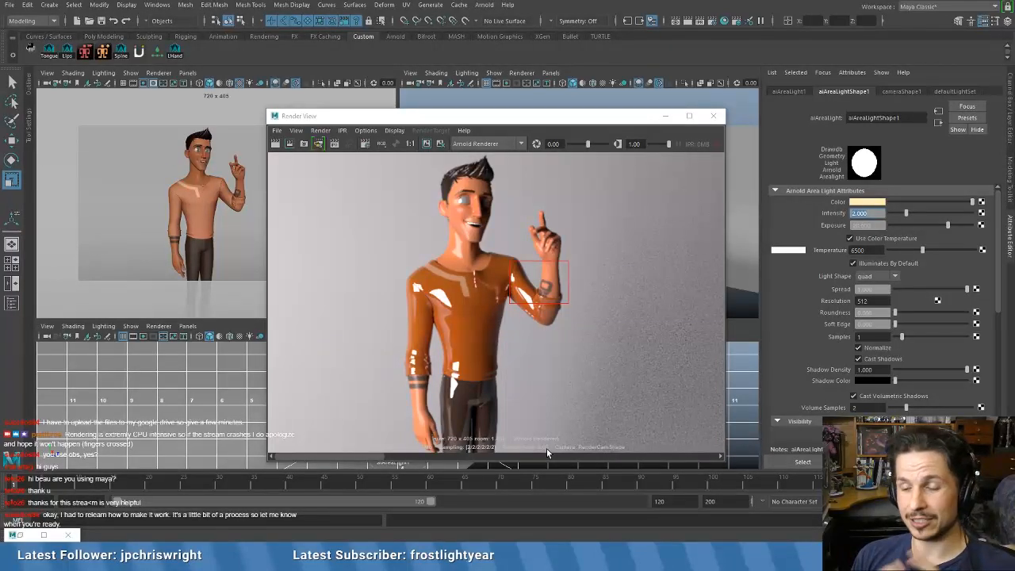
left_click_drag(569, 123, 562, 101)
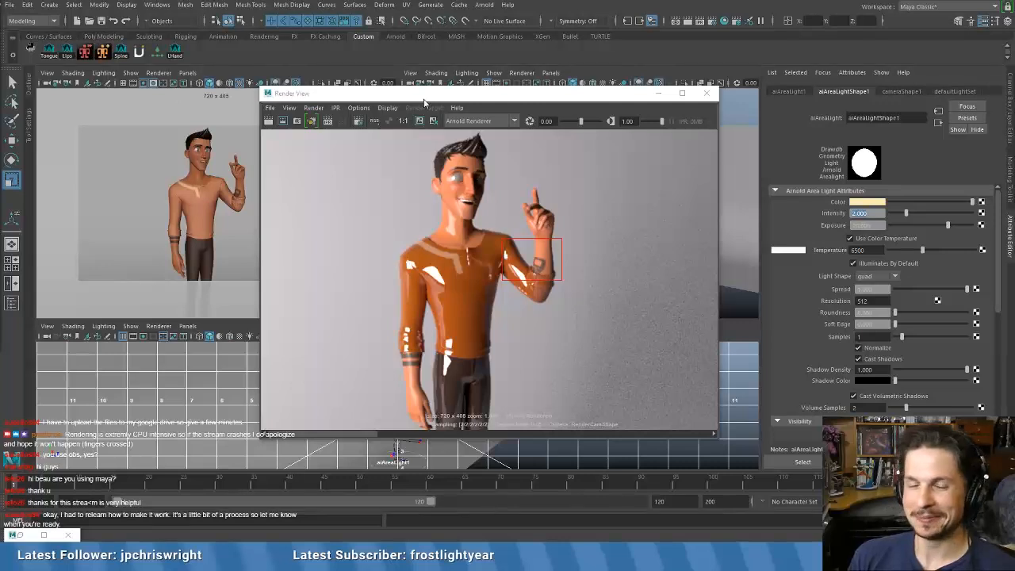
left_click_drag(530, 101, 525, 91)
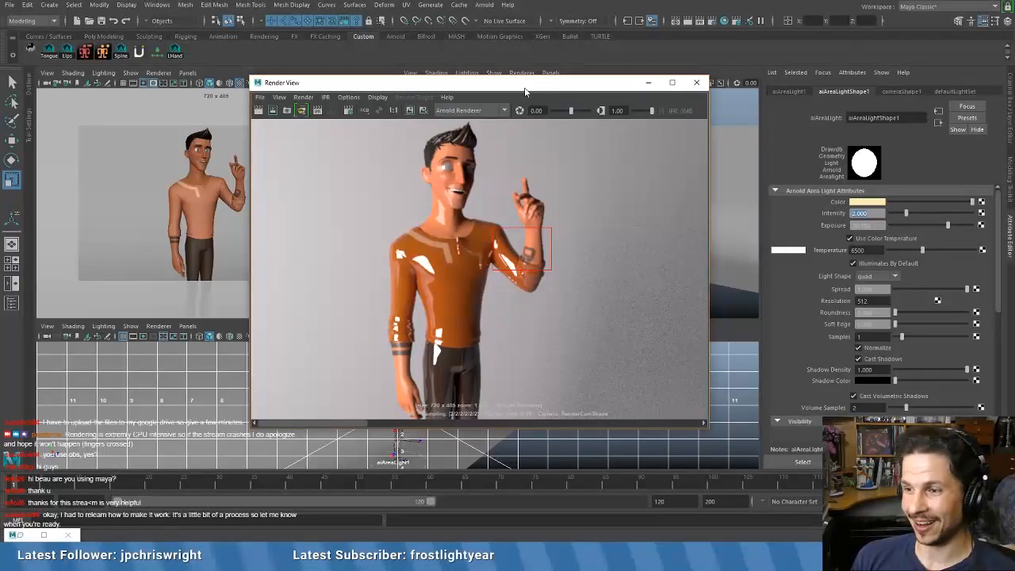
left_click_drag(595, 82, 568, 120)
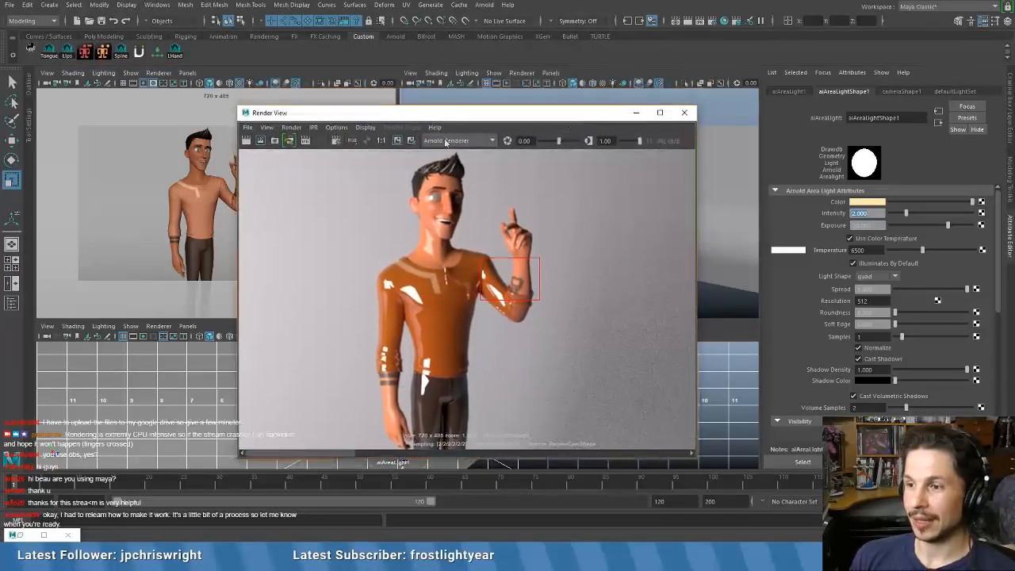
- Duplicate the Arnold area light and move the copy forward along its aiming axis, closer to the character
left_click(637, 115)
left_click(463, 242)
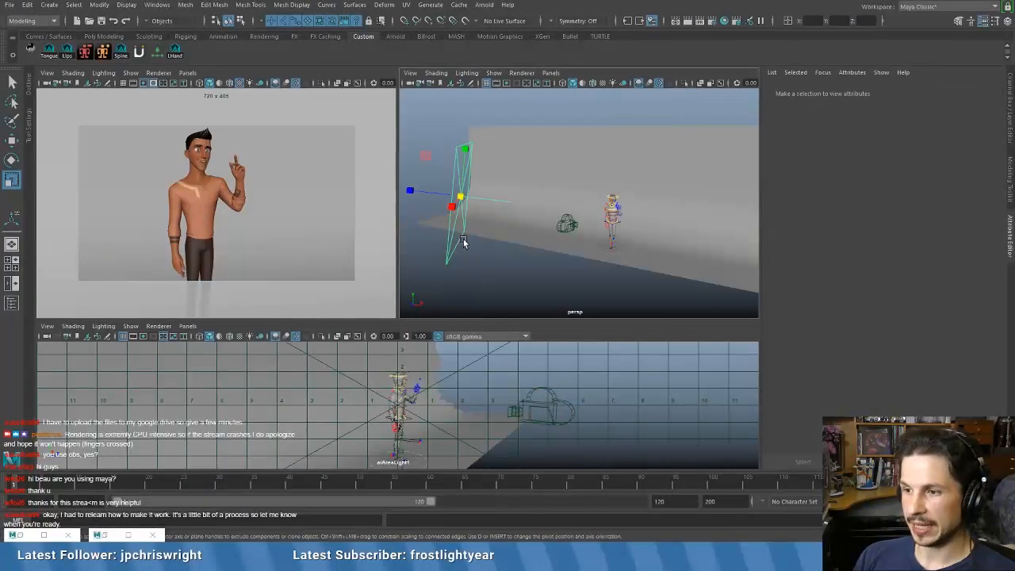
left_click(464, 241)
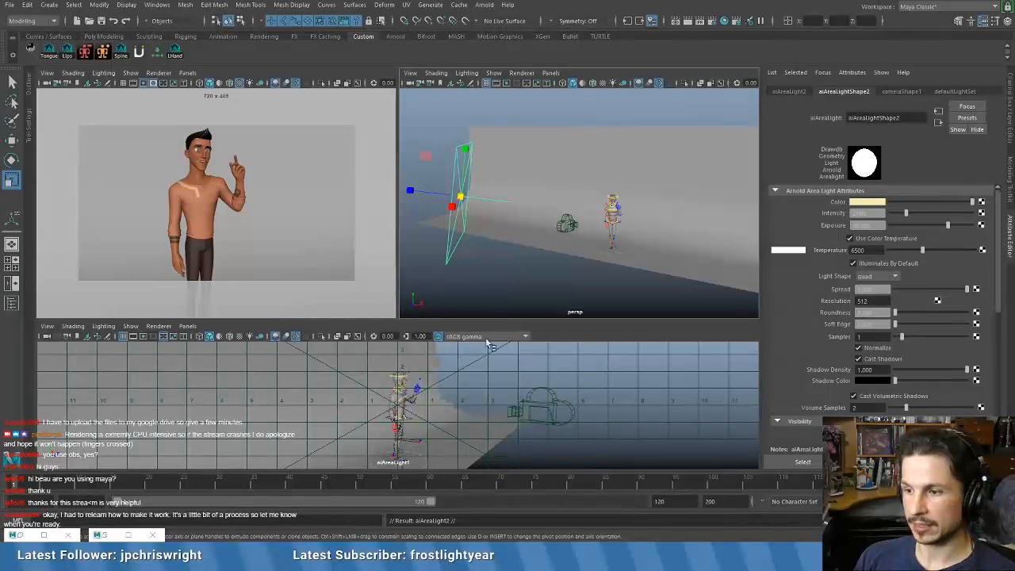
key("w")
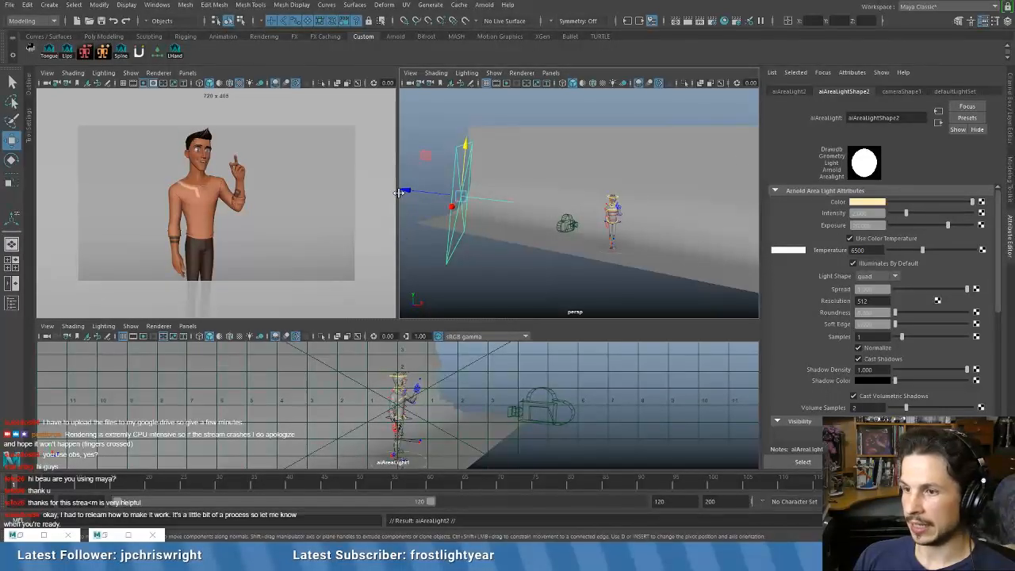
left_click_drag(405, 191, 447, 198)
- Rename the original area light, the one farther from the character, as aiKeyLight
left_click(455, 164)
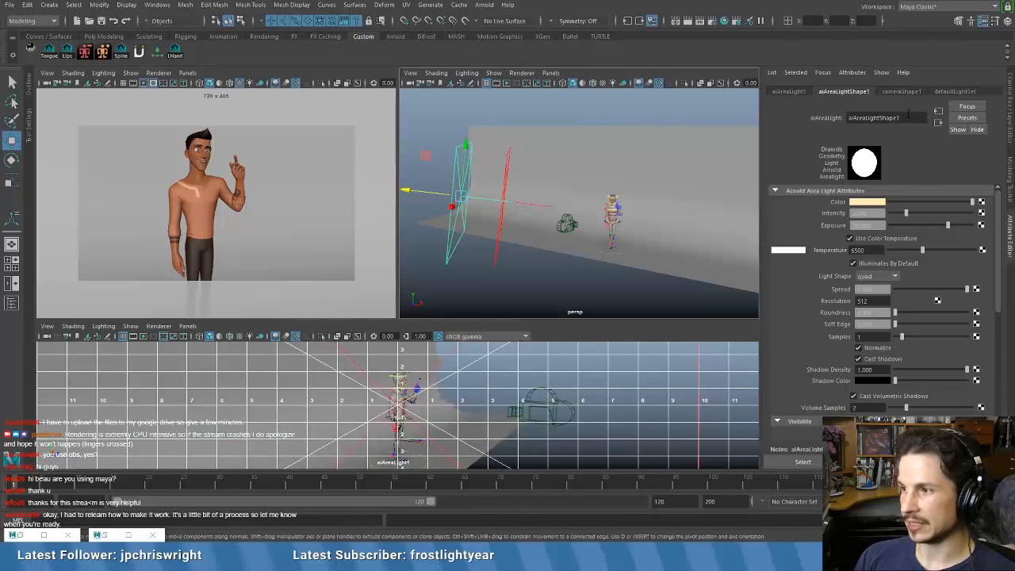
key("ctrl+a")
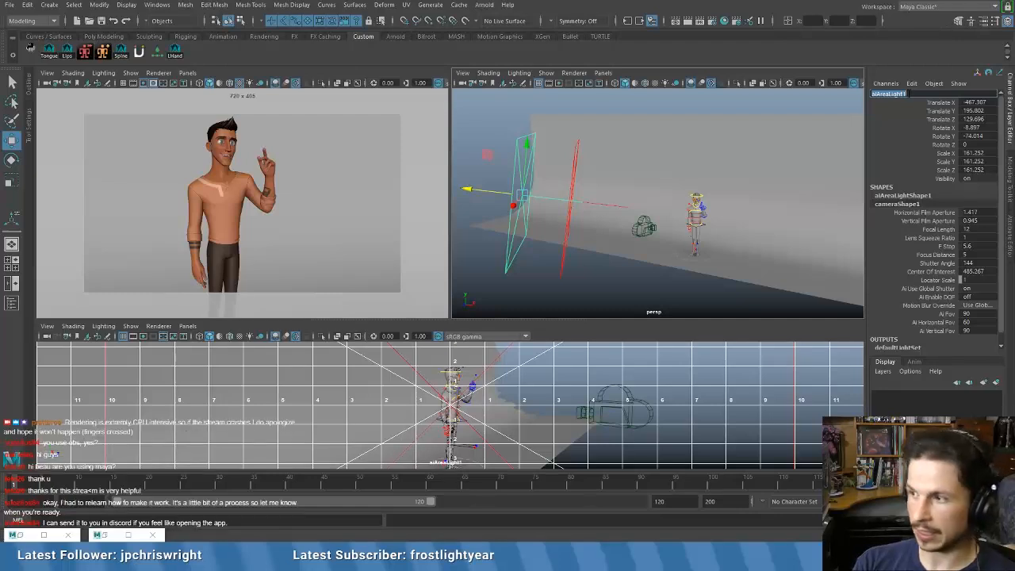
type("aiFill")
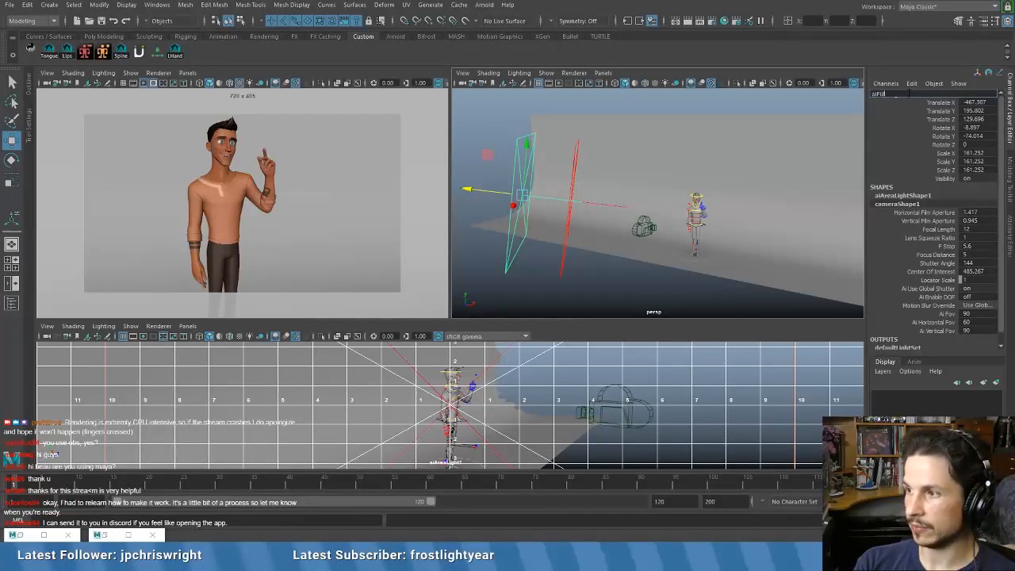
key("BackSpace")
key("BackSpace")
key("BackSpace")
key("BackSpace")
type("Key")
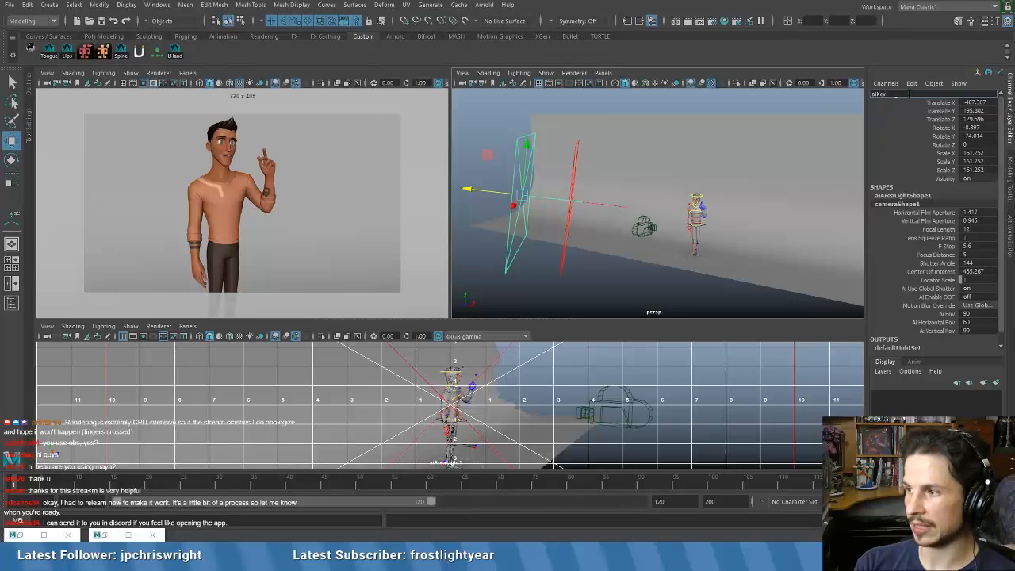
type("Light")
key("Return")
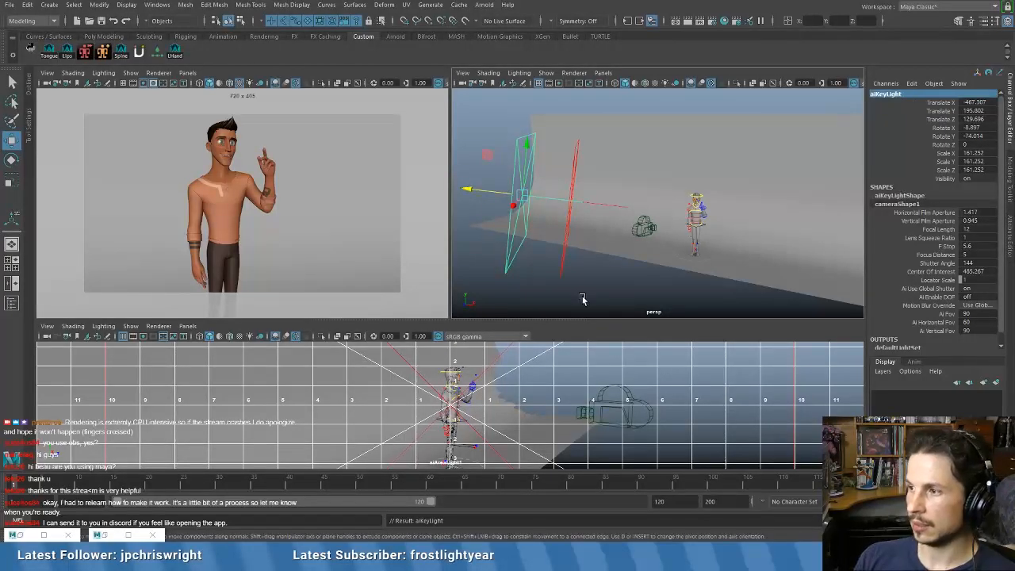
- Rename the duplicated area light as aiFillLight
left_click(564, 268)
left_click(910, 94)
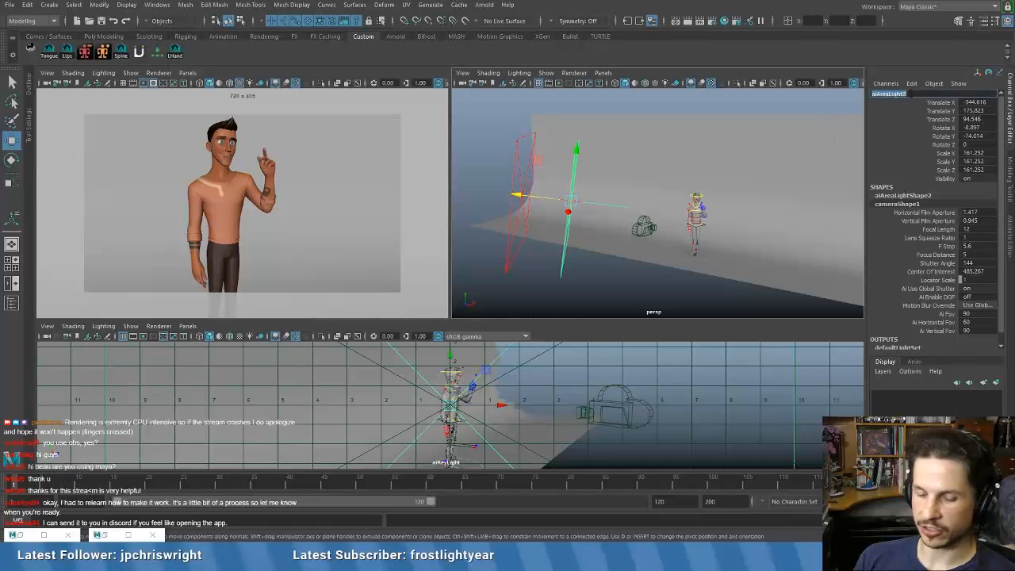
type("aiF")
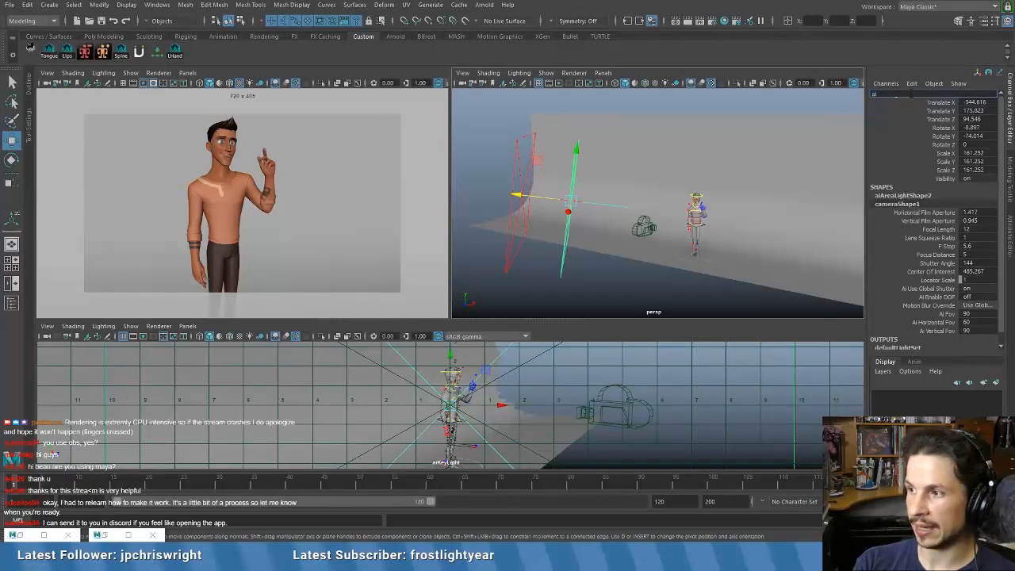
type("illLight")
key("Return")
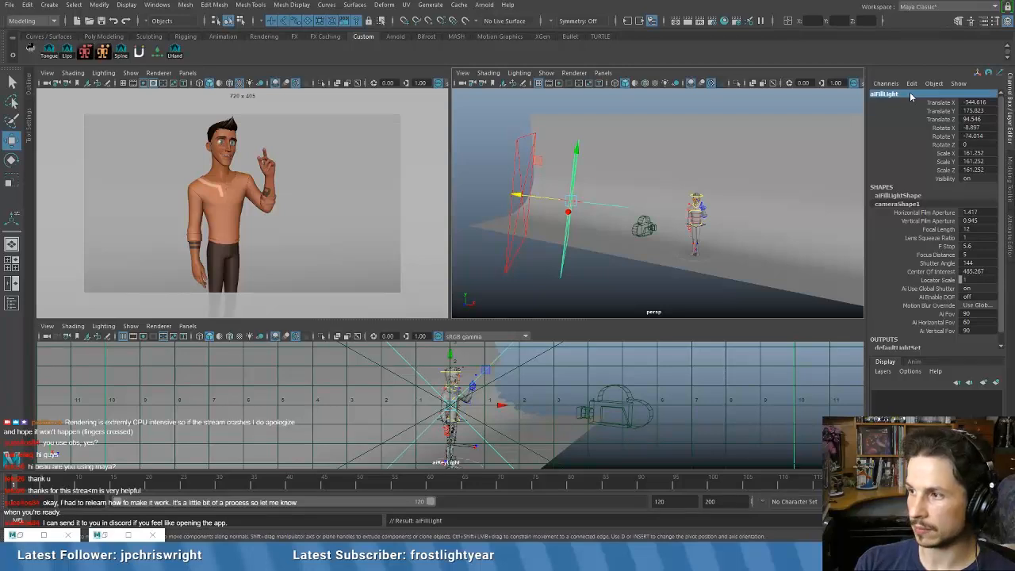
- Look through aiFillLight and reposition it on the opposite side of the character from the key light, aimed at the figure
left_click(545, 287)
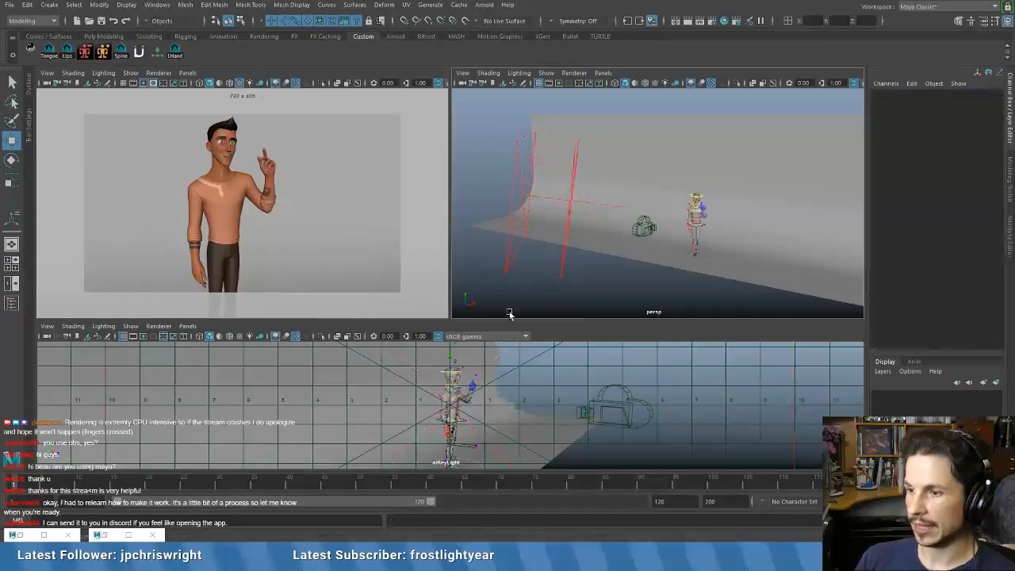
left_click(564, 267)
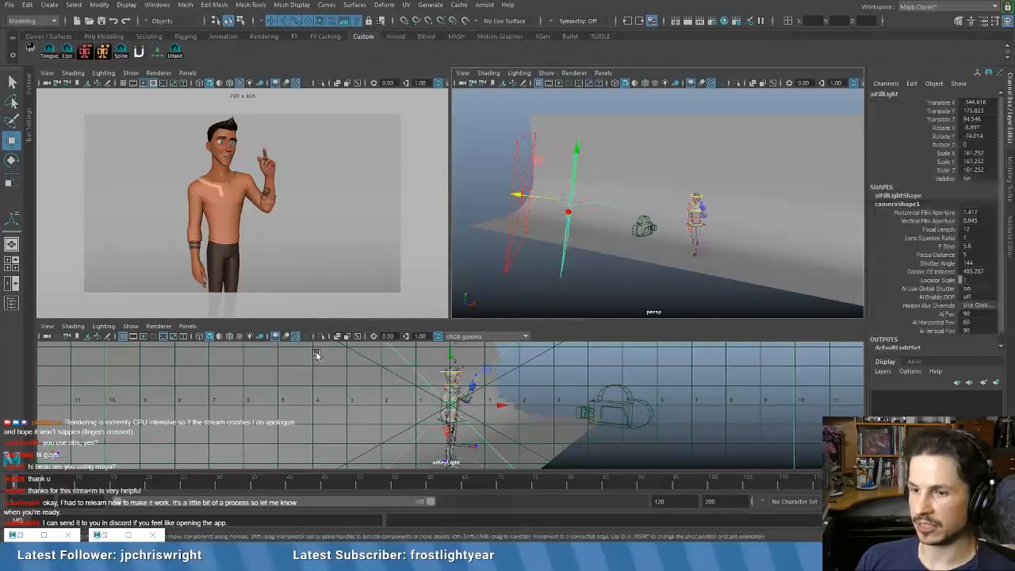
left_click(188, 326)
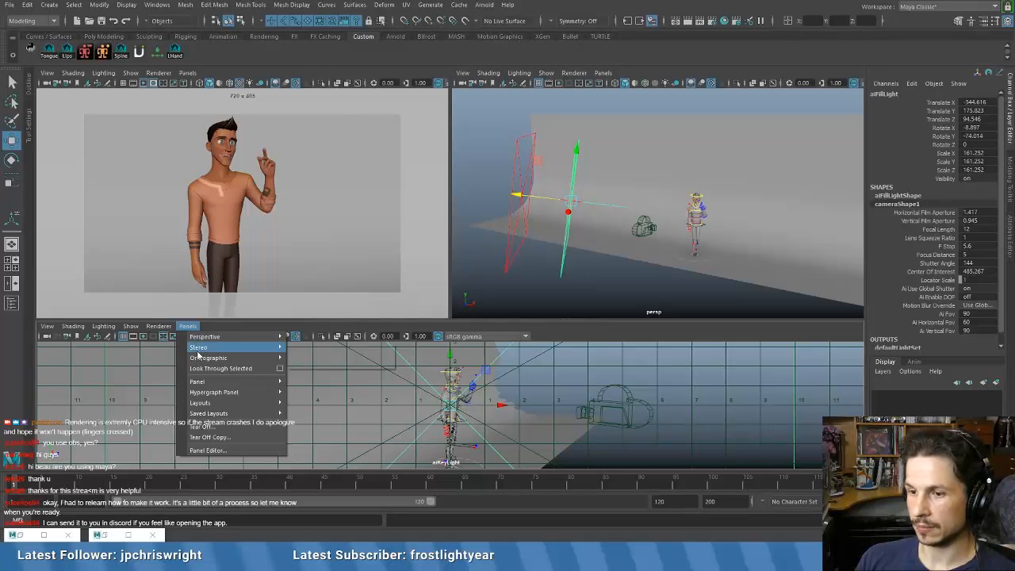
left_click(207, 368)
left_click_drag(511, 418, 475, 384, "alt")
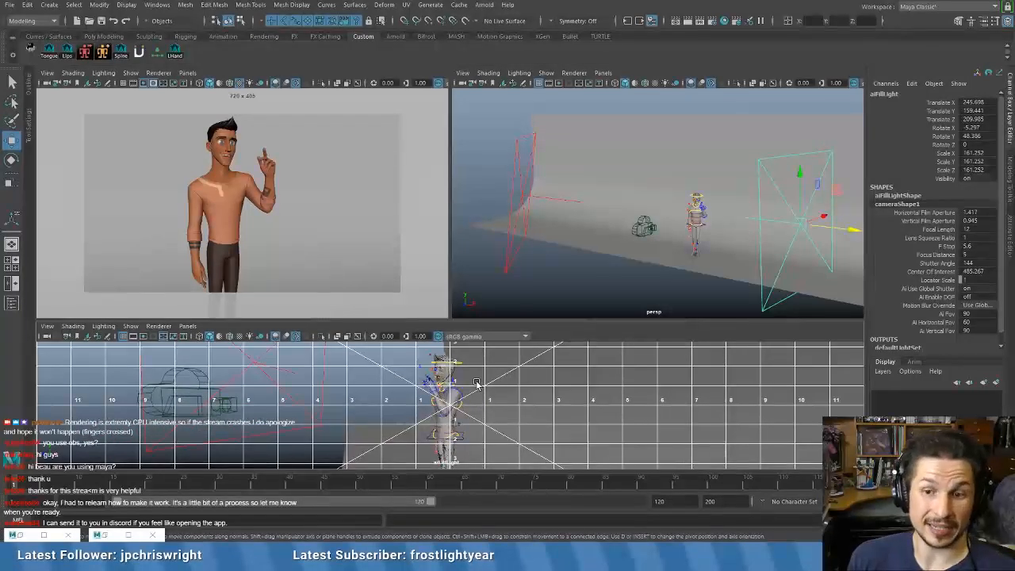
right_click_drag(537, 411, 510, 406, "alt")
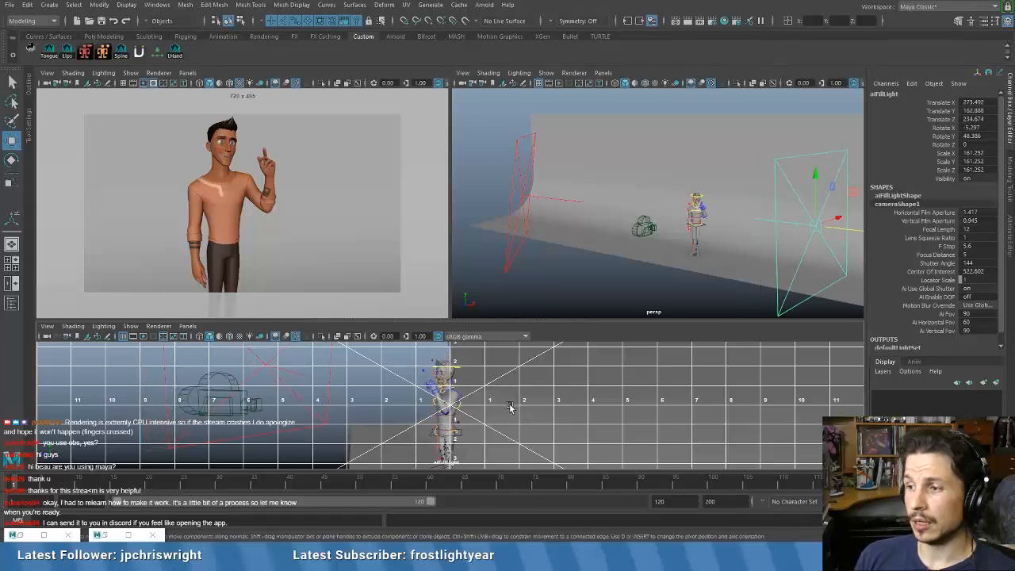
middle_click_drag(509, 407, 518, 396, "alt")
right_click_drag(519, 396, 493, 407, "alt")
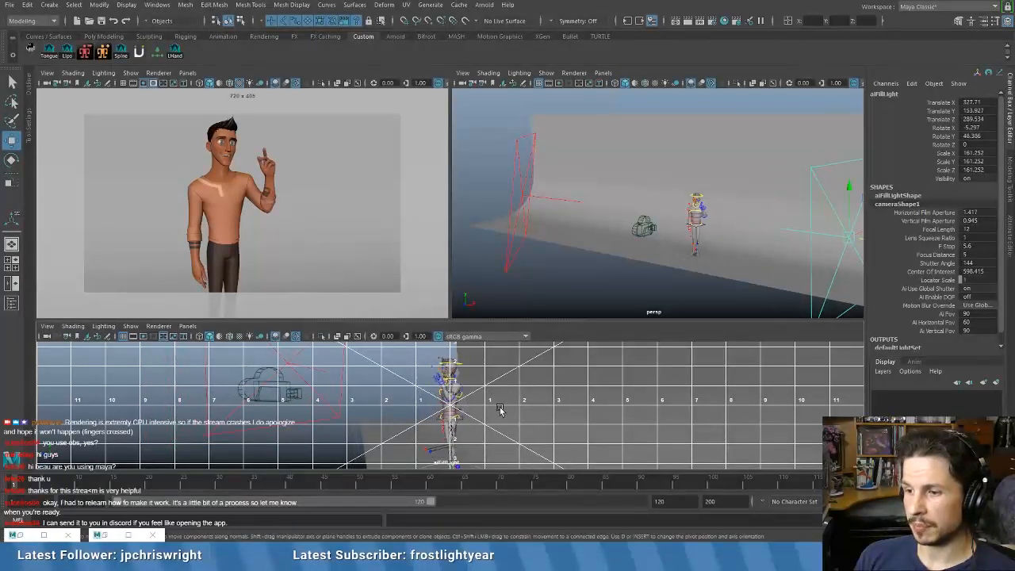
- Scale aiFillLight up to about 203.6 and pull it farther back, to about 329, 192, 386, keeping it aimed at the character
key("r")
left_click_drag(848, 244, 868, 240)
mouse_move(504, 410)
middle_mouse_down("alt")
mouse_move(496, 407)
mouse_move(521, 406)
middle_mouse_up("alt")
left_click_drag(521, 406, 512, 405, "alt")
right_click_drag(513, 405, 514, 391, "alt")
right_click_drag(508, 389, 504, 387, "alt")
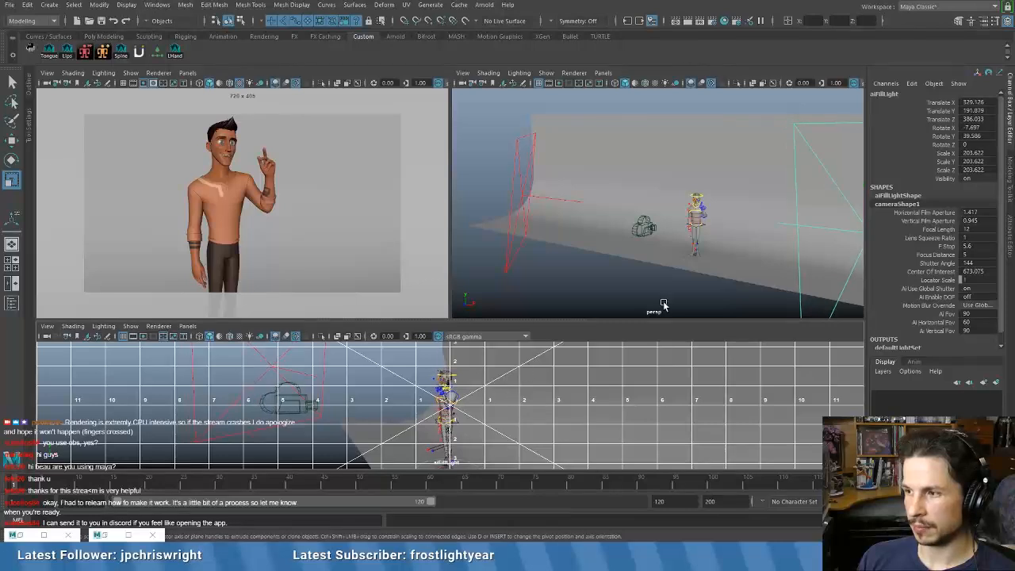
key("w")
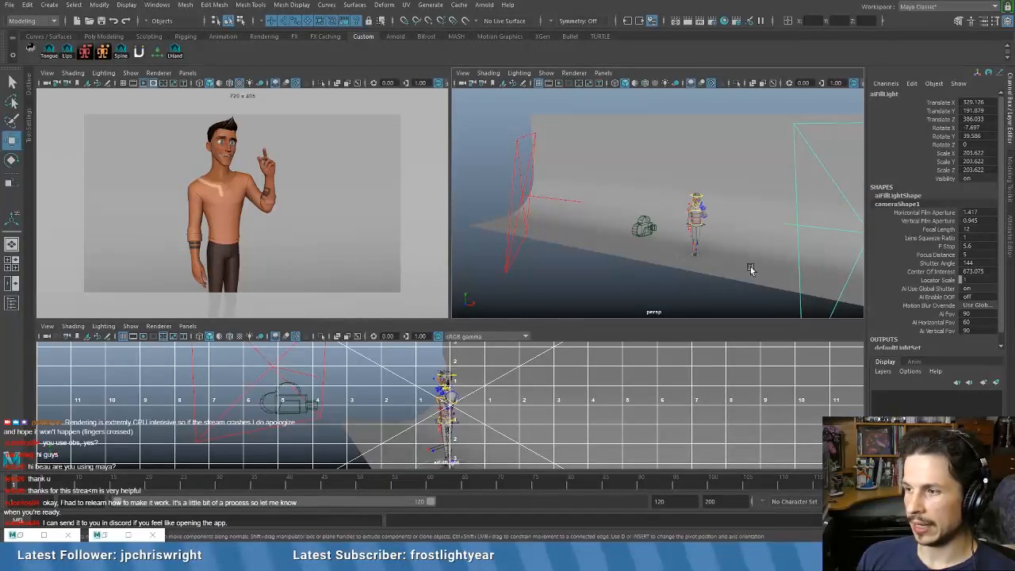
- Set aiFillLight's exposure to 15 and its intensity to 1
left_click(1009, 230)
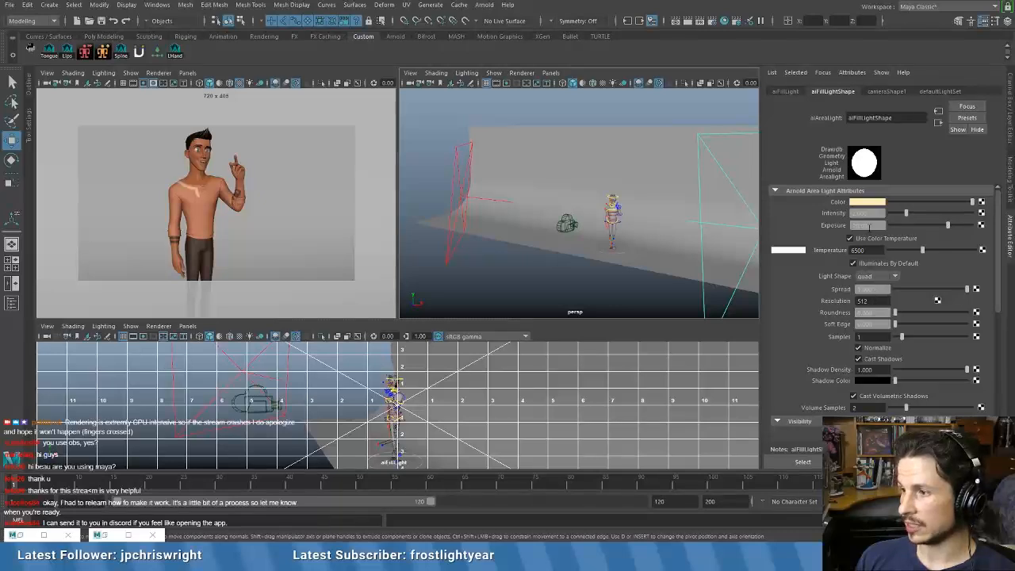
left_click(880, 225)
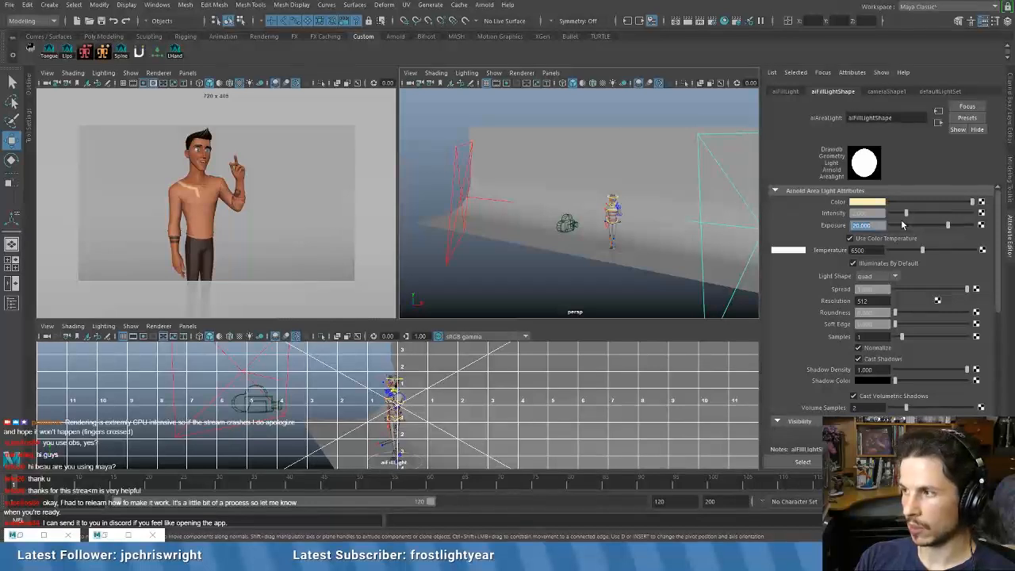
type("15")
key("Return")
left_click_drag(872, 213, 812, 225)
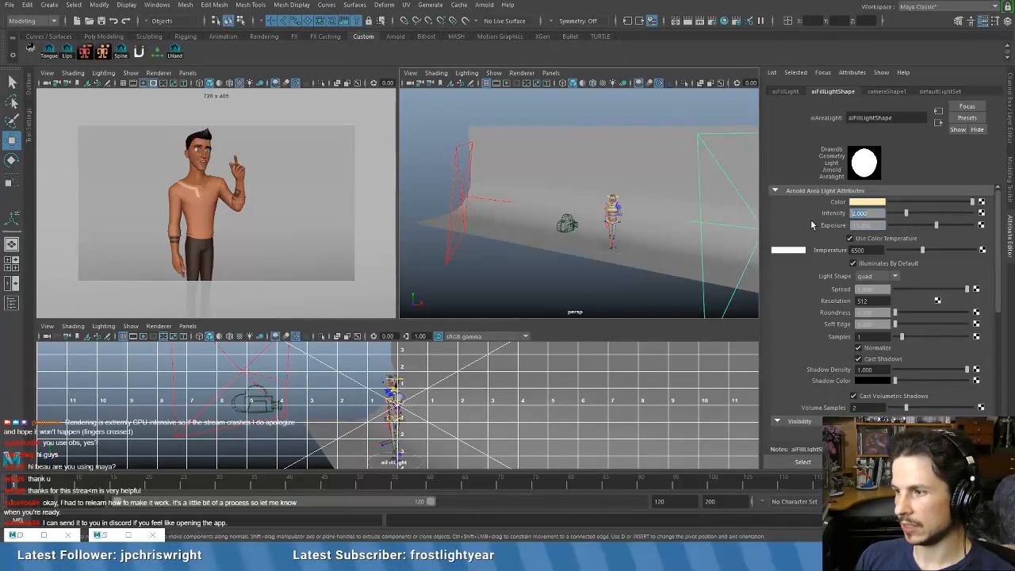
type("1")
key("Return")
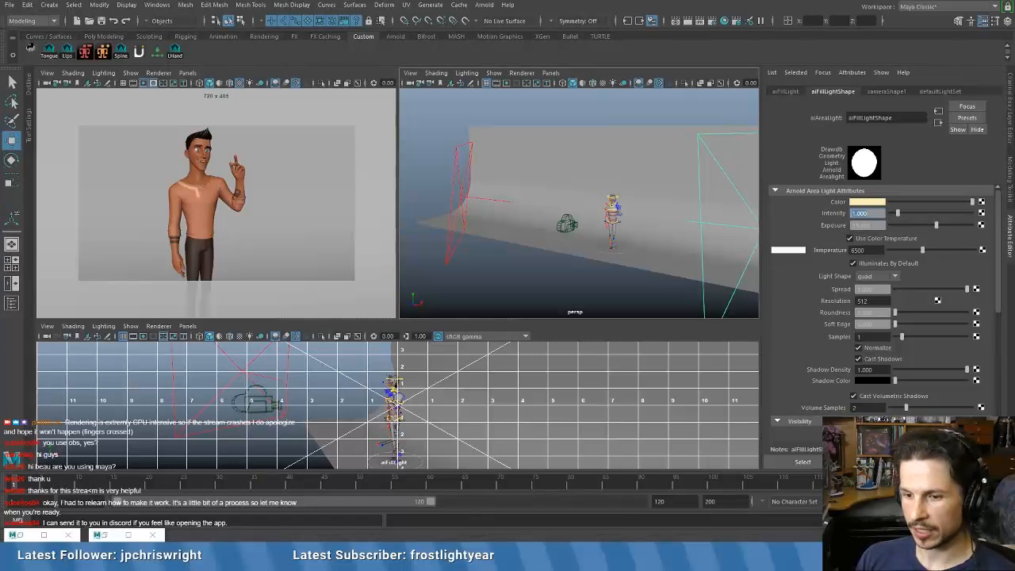
- Bring back the Render View and re-render a small region over the shadowed side of the character's face to check the fill light
left_click(106, 535)
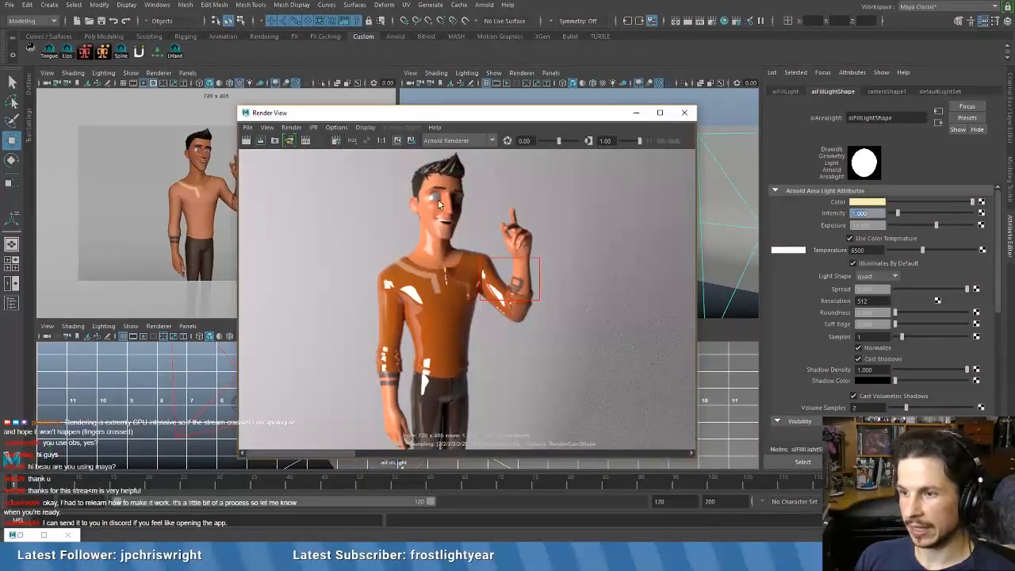
left_click_drag(440, 204, 474, 230)
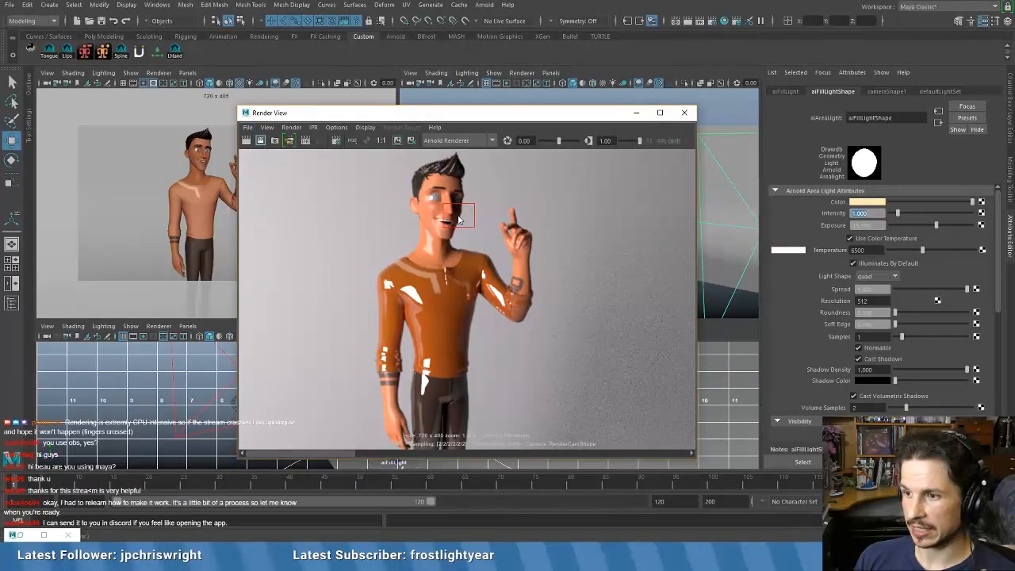
left_click(260, 141)
scroll(437, 281, "up", 3)
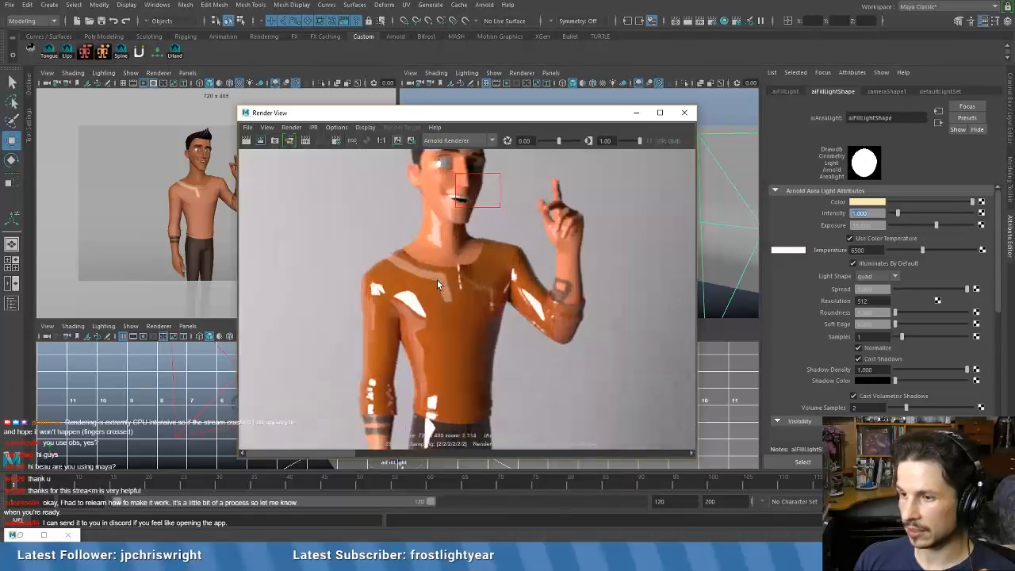
- Try an exposure of 18 on aiFillLight and re-render the region over the shadowed side of the face to inspect it
scroll(473, 223, "up", 1)
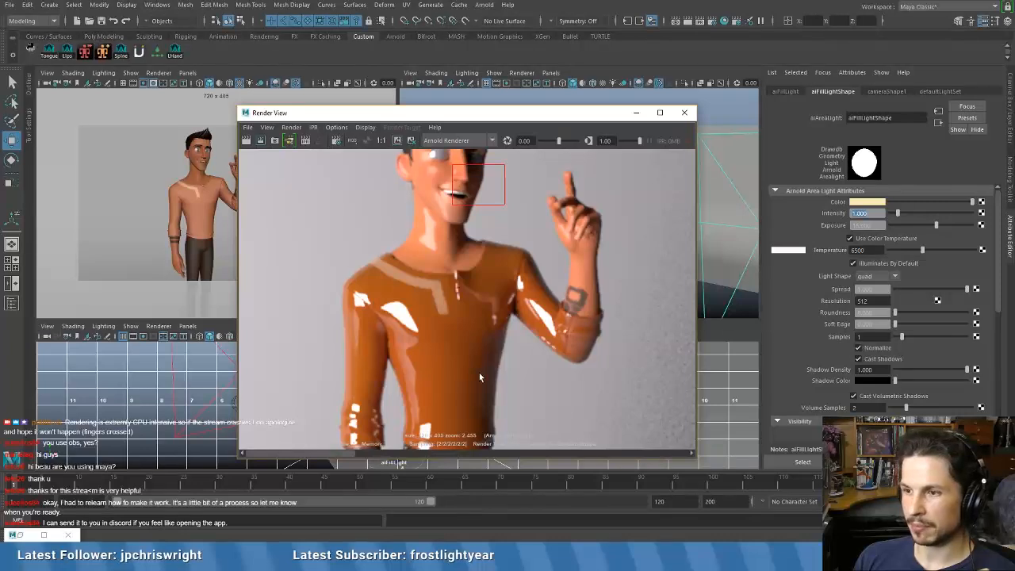
left_click_drag(876, 227, 825, 227)
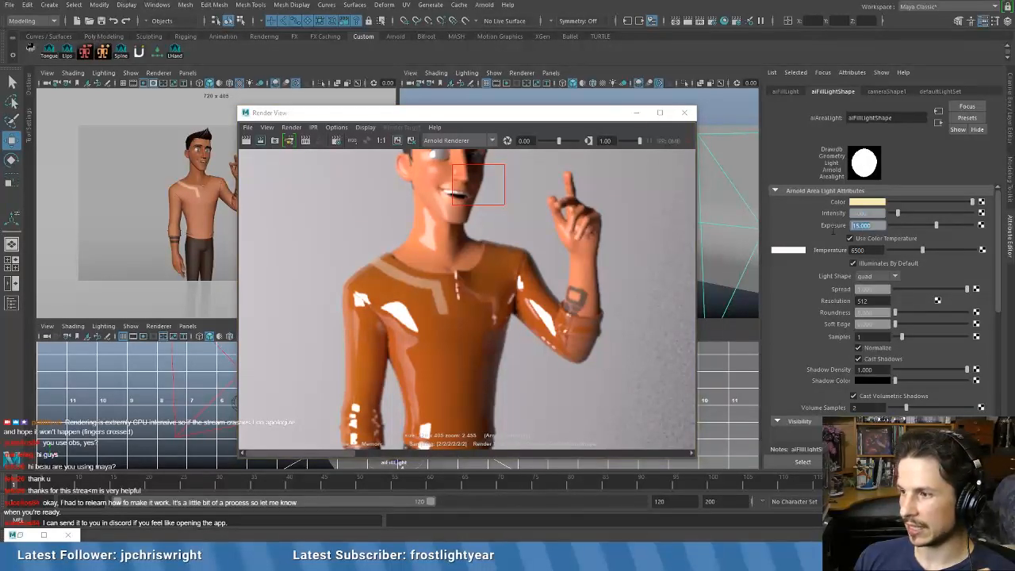
type("18")
key("Return")
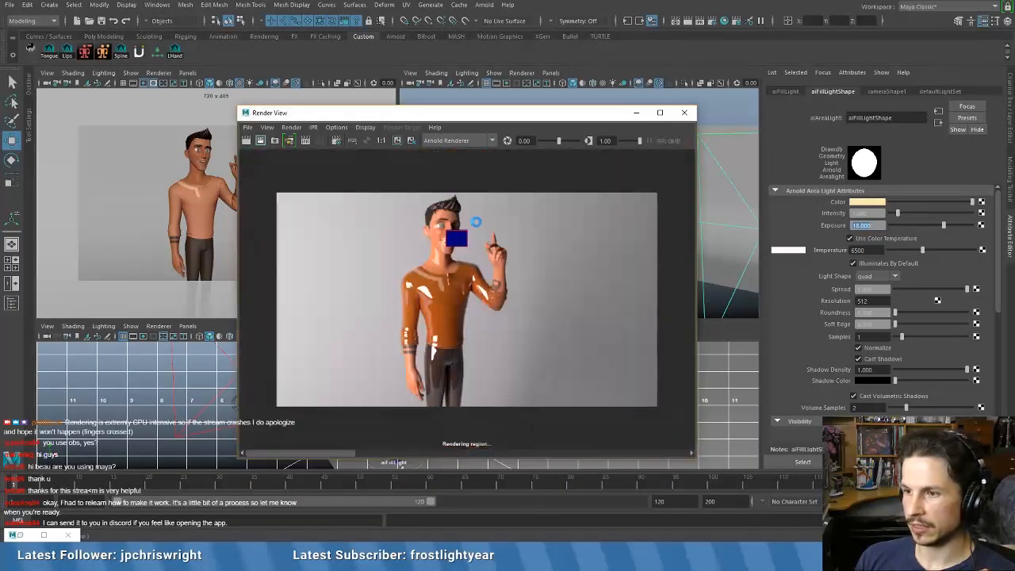
scroll(456, 274, "up", 8)
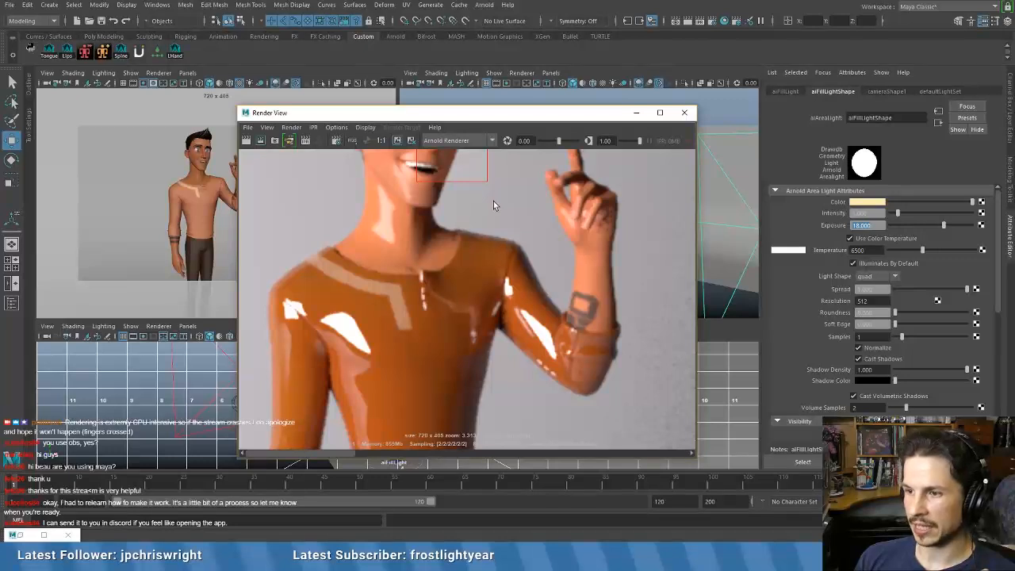
middle_click_drag(483, 235, 467, 323, "alt")
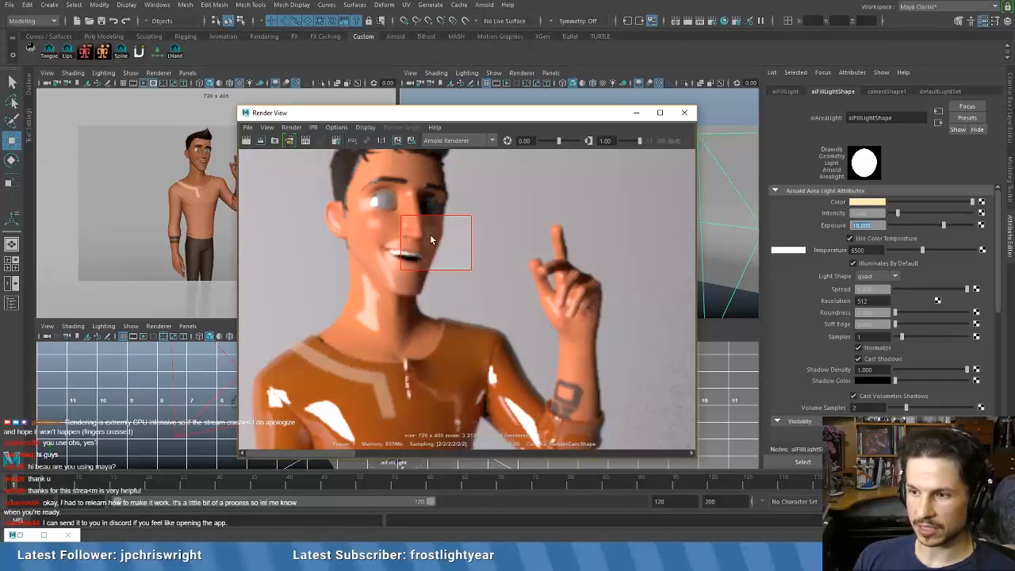
left_click(370, 233)
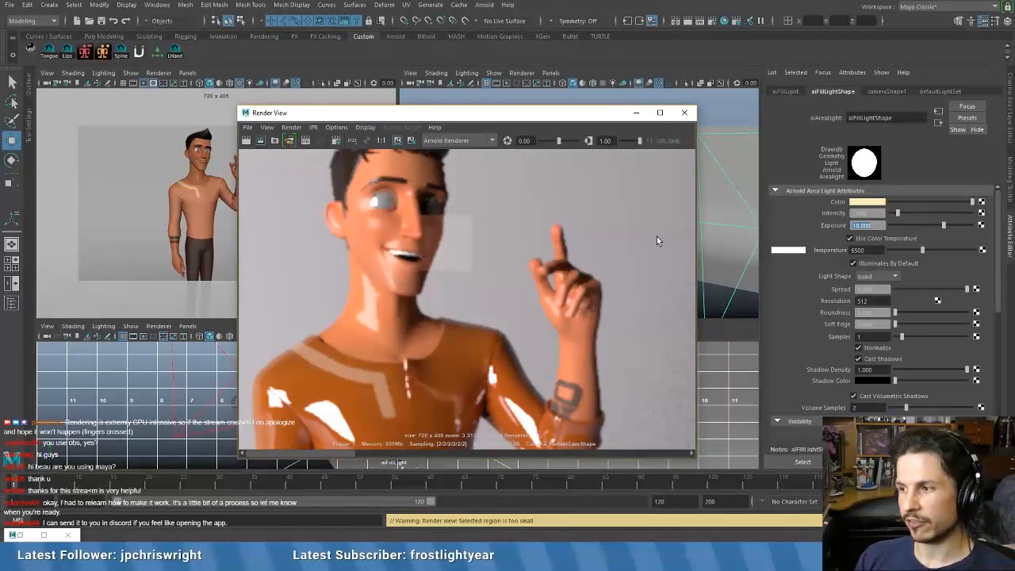
- Set aiFillLight's exposure to 17 and re-render a small region over the shadowed cheek and mouth
left_click(848, 226)
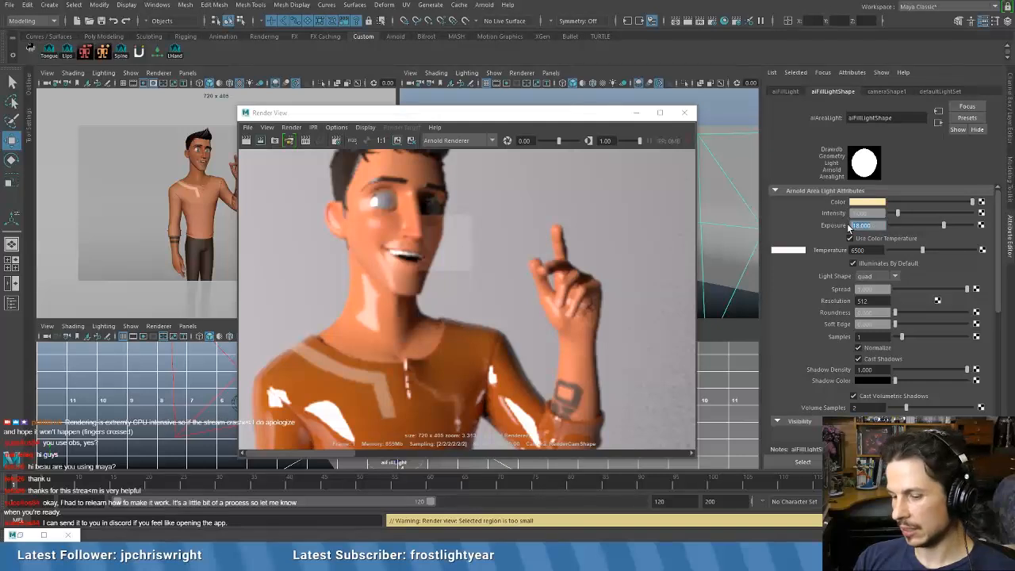
type("17")
key("Return")
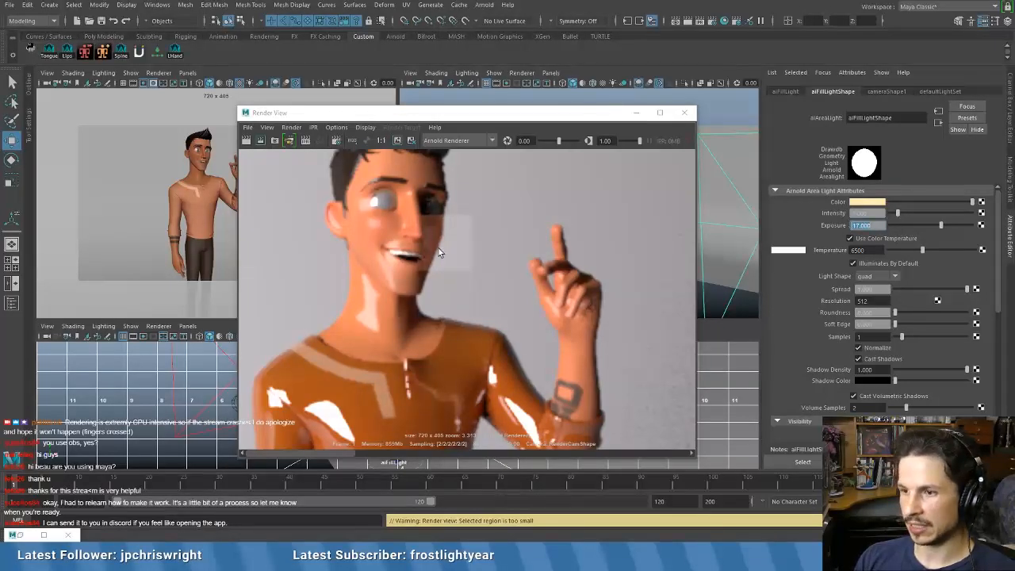
left_click_drag(400, 215, 471, 270)
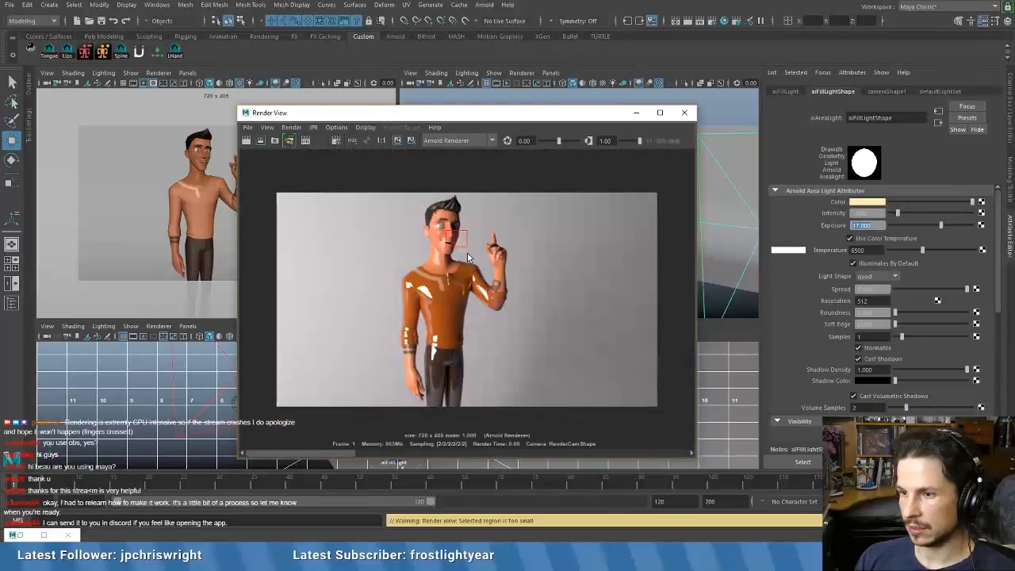
scroll(467, 254, "up", 6)
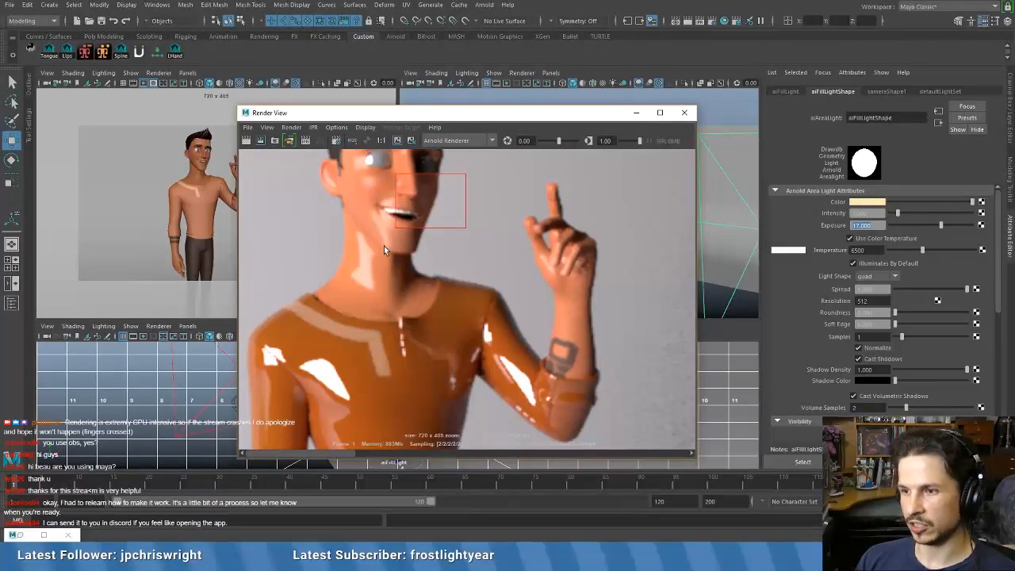
scroll(384, 250, "down", 2)
- Try an intensity of 2 on aiFillLight and re-render the face region to inspect the shadowed side up close
left_click_drag(878, 213, 793, 217)
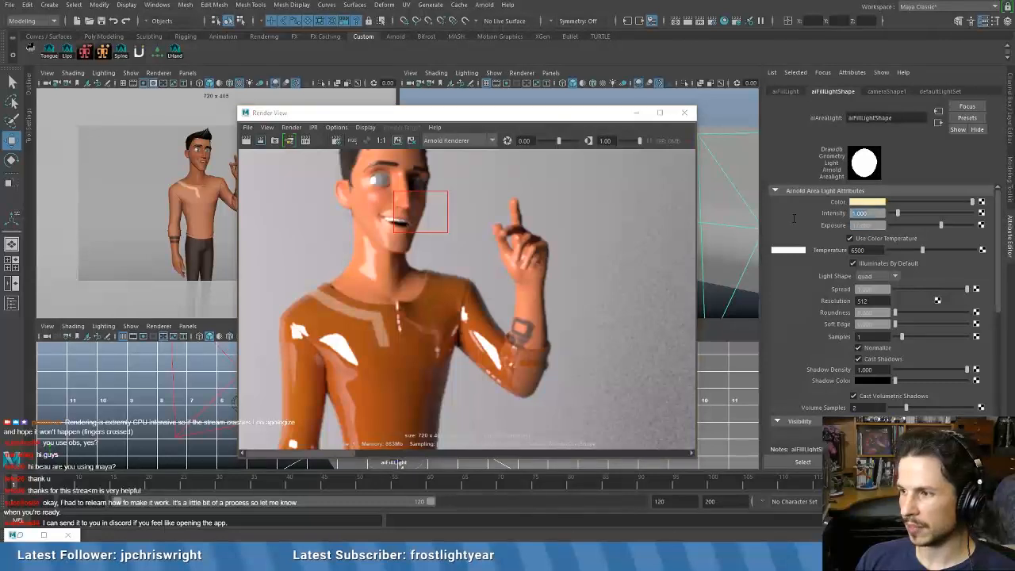
type("2")
key("Return")
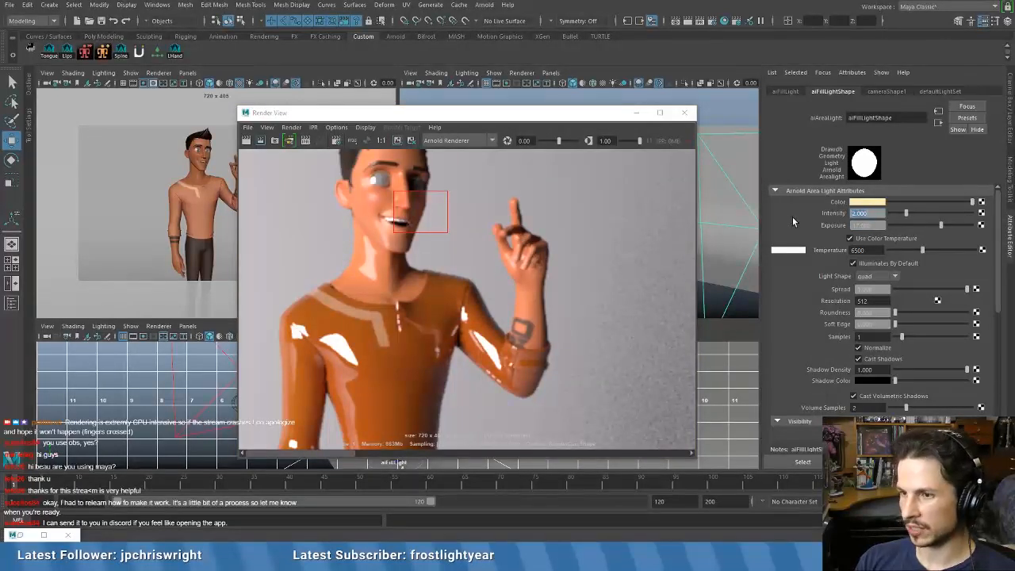
left_click(260, 141)
scroll(432, 266, "up", 3)
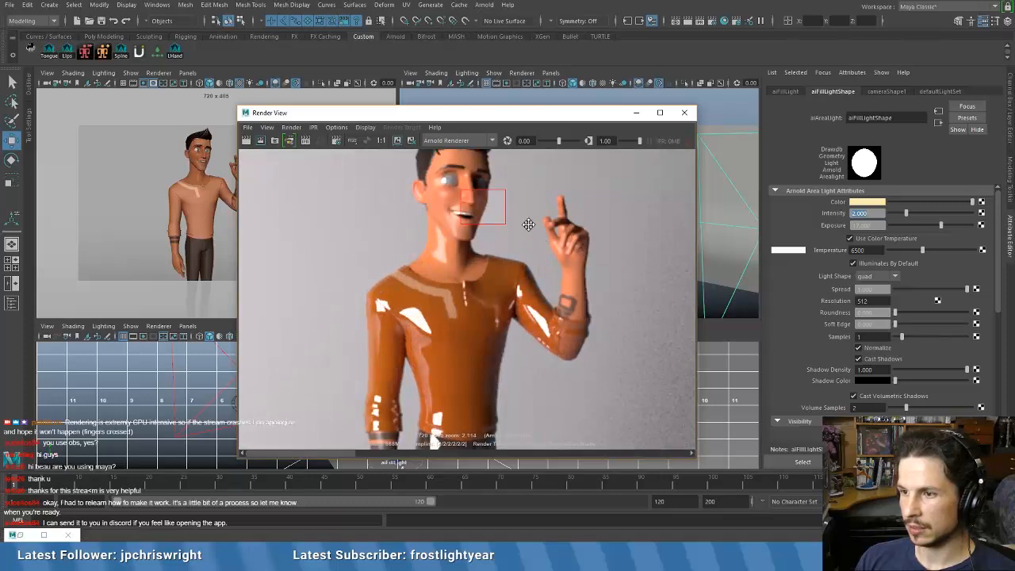
middle_click_drag(528, 224, 456, 297, "alt")
scroll(455, 298, "up", 4)
- Set aiFillLight's intensity to 1.3 and render again to check the fill on the character
left_click_drag(878, 215, 814, 217)
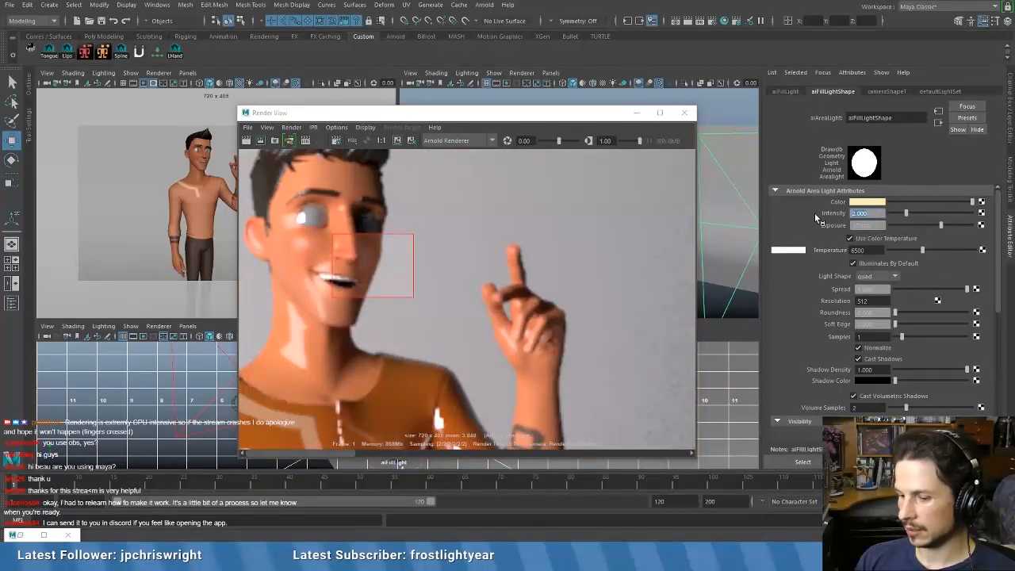
type("1.3")
key("Return")
left_click(248, 141)
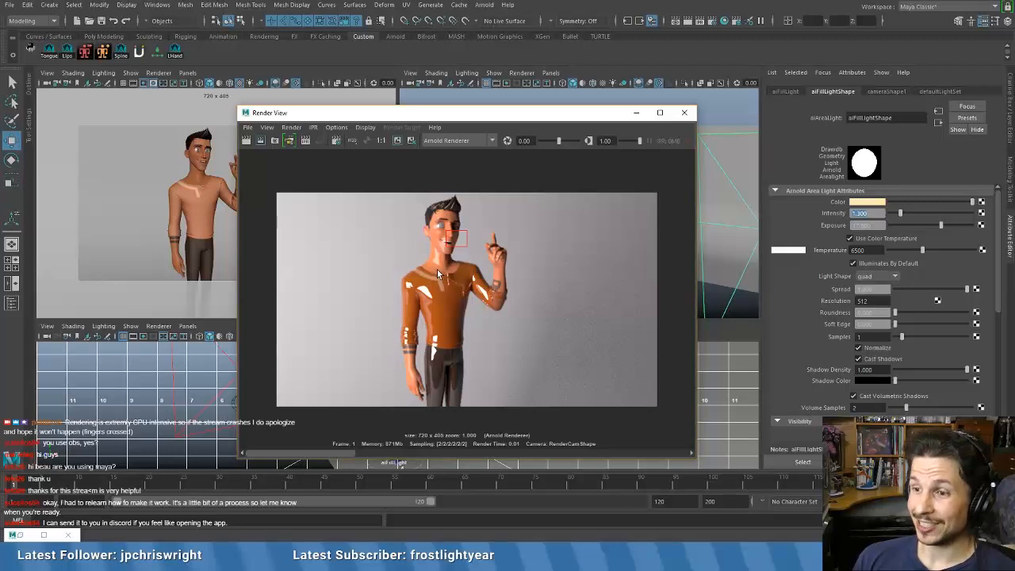
scroll(440, 253, "up", 4)
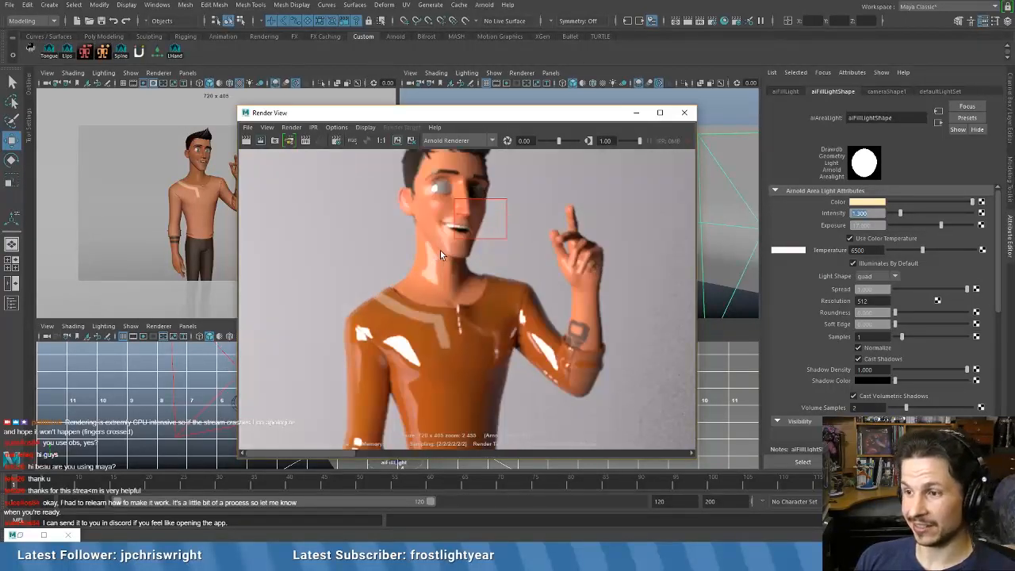
- Check the existing render of the character and render the current frame again
scroll(440, 252, "up", 5)
scroll(510, 207, "down", 2)
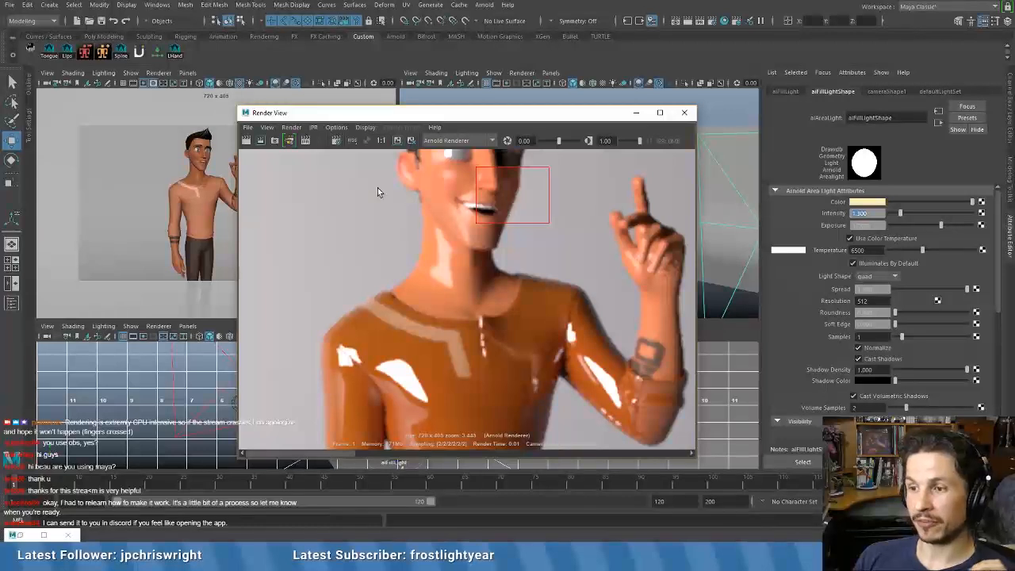
scroll(413, 190, "down", 3)
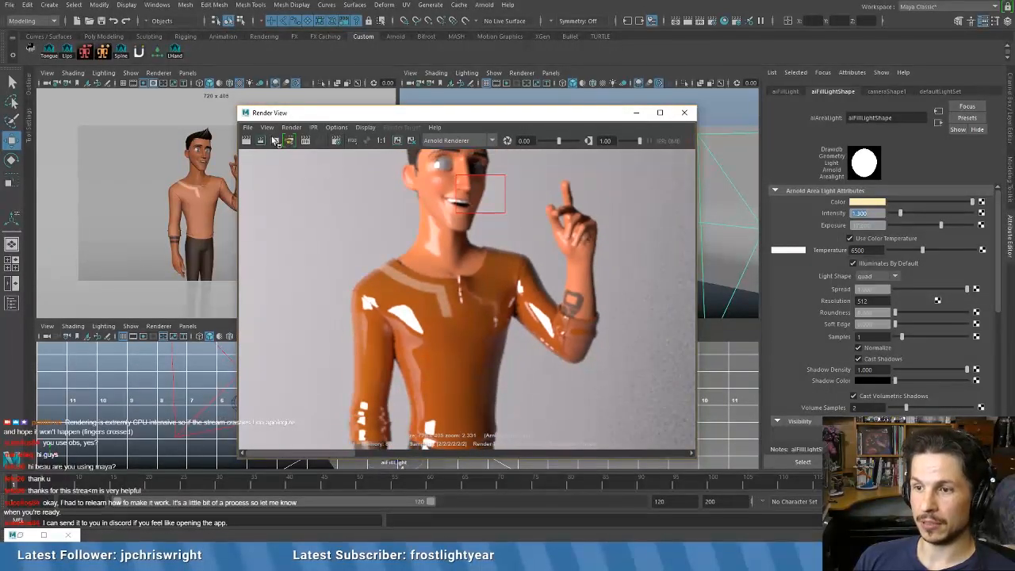
scroll(396, 295, "down", 4)
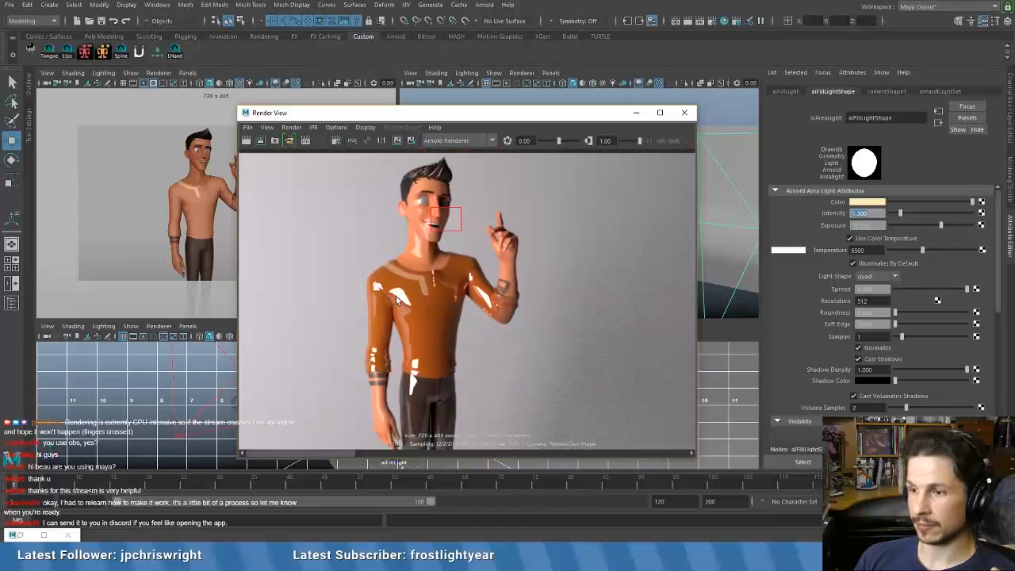
left_click(246, 141)
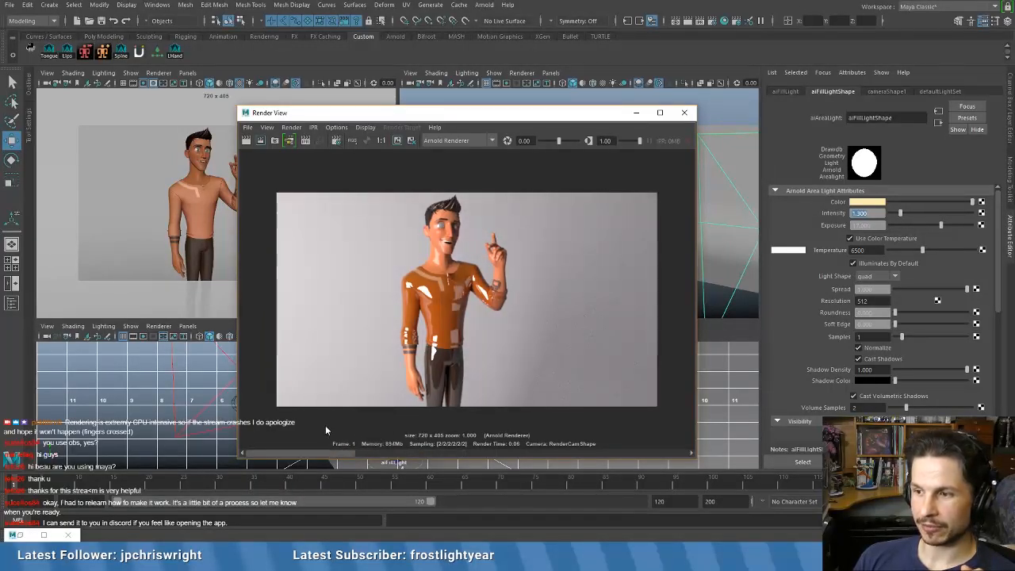
- Examine the new render up close at the raised arm, hand, face and shirt, and return it to actual size
scroll(503, 314, "up", 5)
scroll(516, 211, "up", 4)
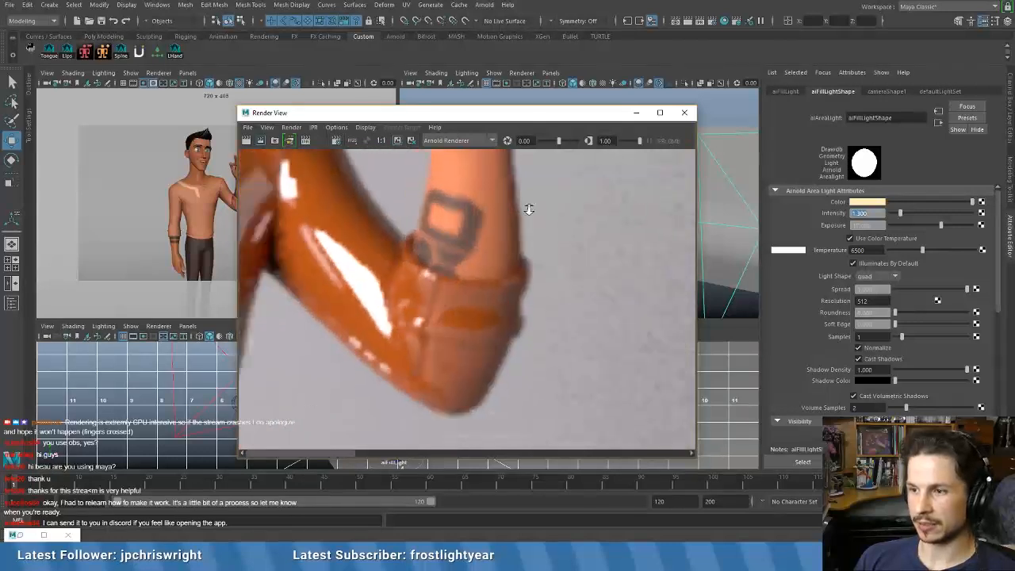
scroll(528, 209, "down", 2)
middle_click_drag(525, 223, 502, 352, "alt")
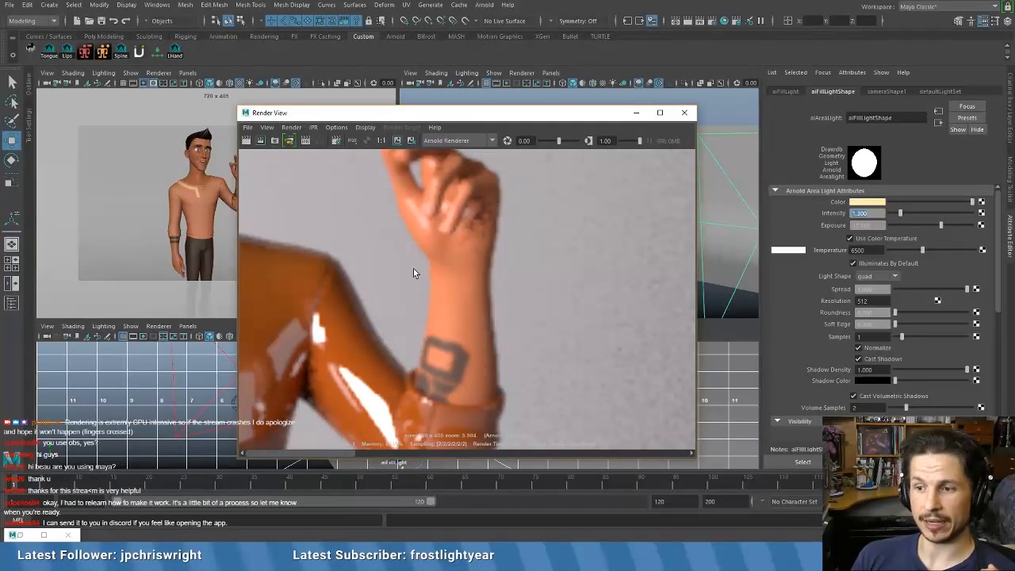
middle_click_drag(350, 230, 548, 362, "alt")
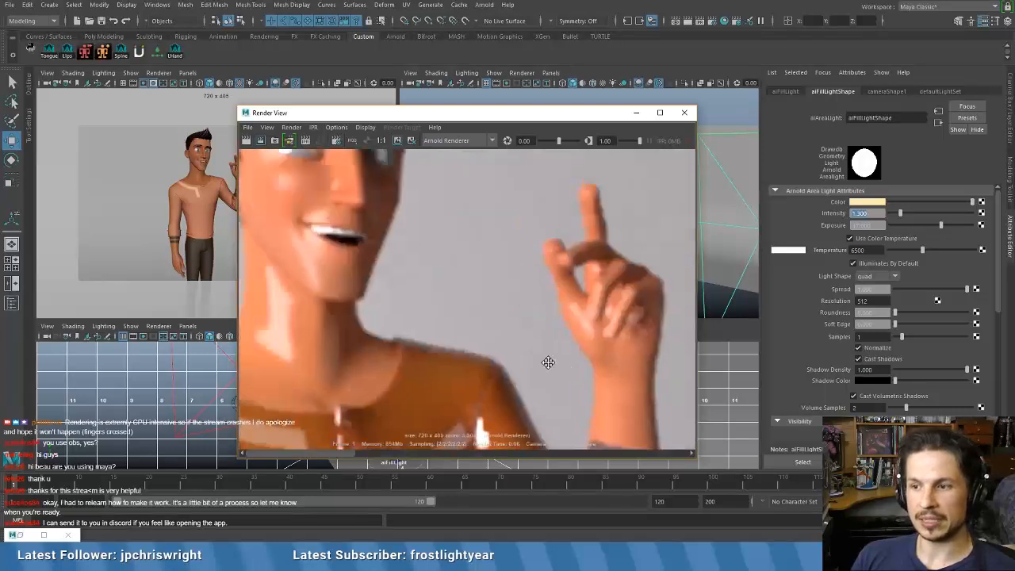
scroll(461, 271, "down", 2)
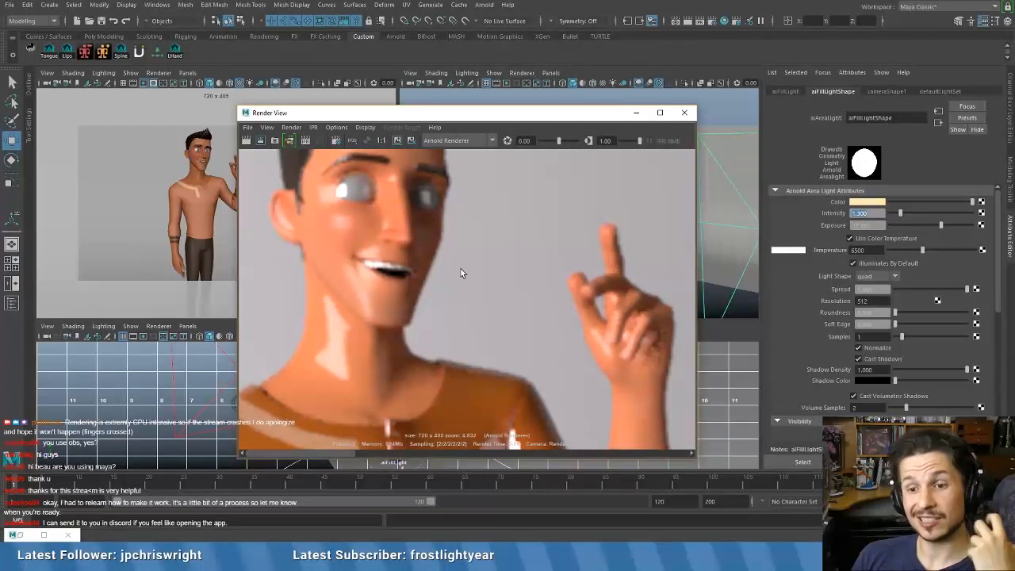
scroll(385, 236, "down", 3)
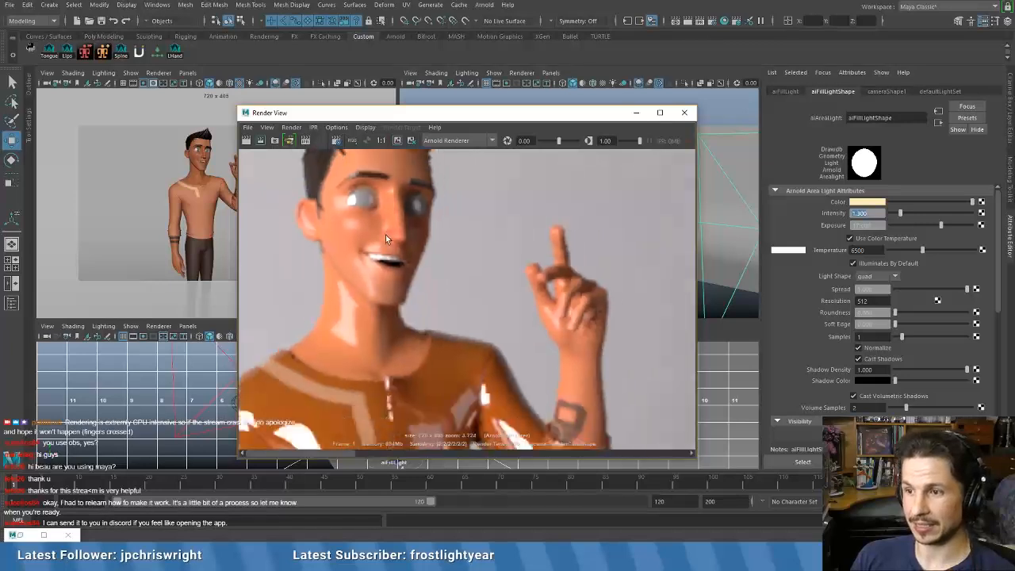
scroll(386, 241, "down", 3)
scroll(386, 242, "up", 1)
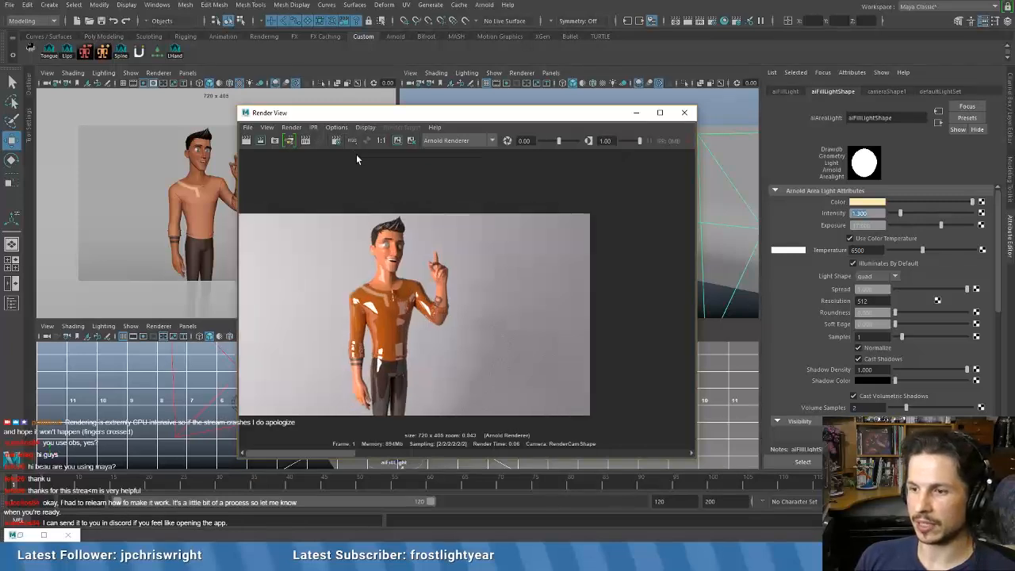
scroll(384, 288, "up", 2)
middle_click_drag(386, 316, 406, 283, "alt")
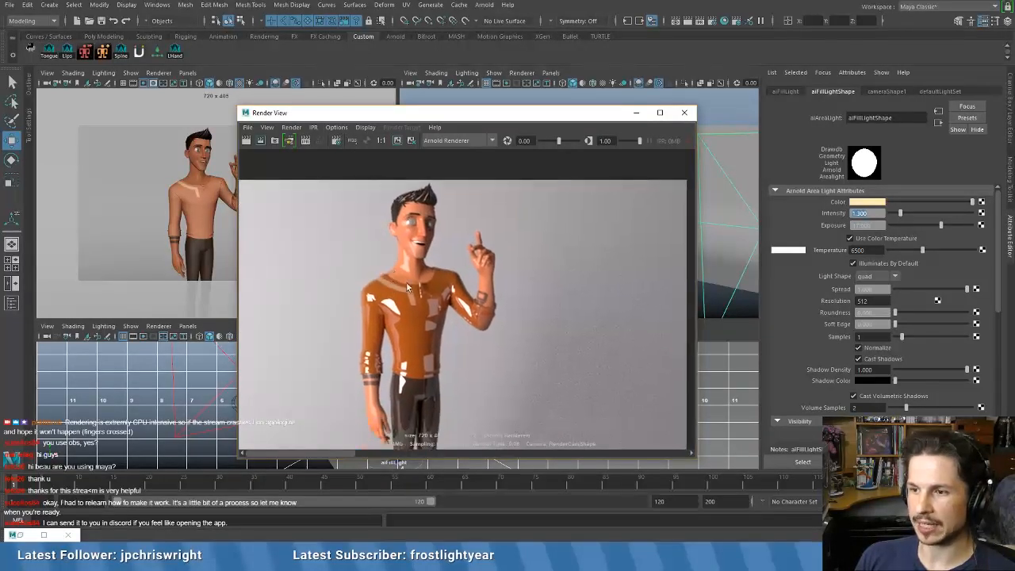
left_click(381, 142)
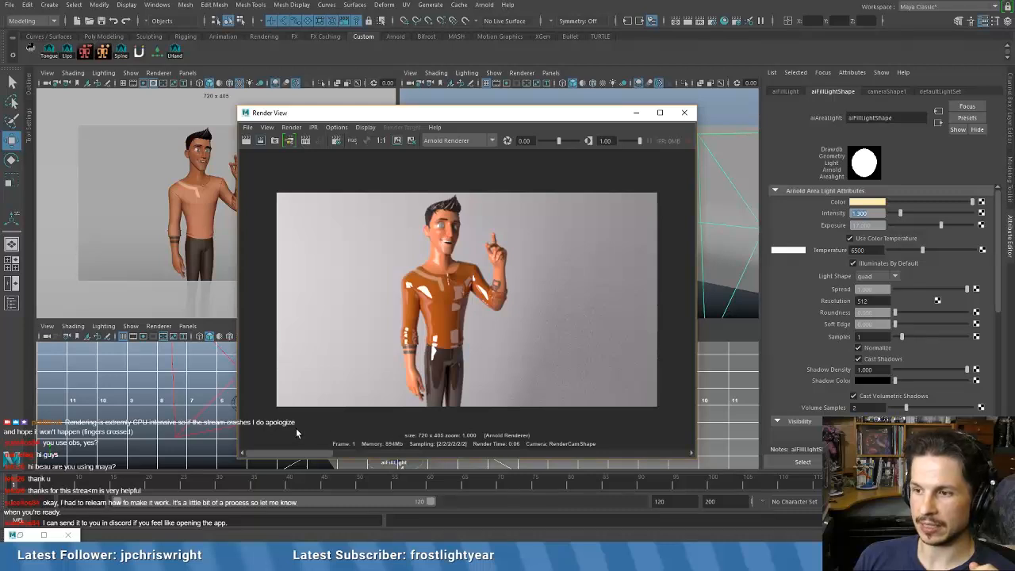
- Minimize the render window, duplicate the fill light, and move the copy to a Translate X of about -127
left_click(634, 119)
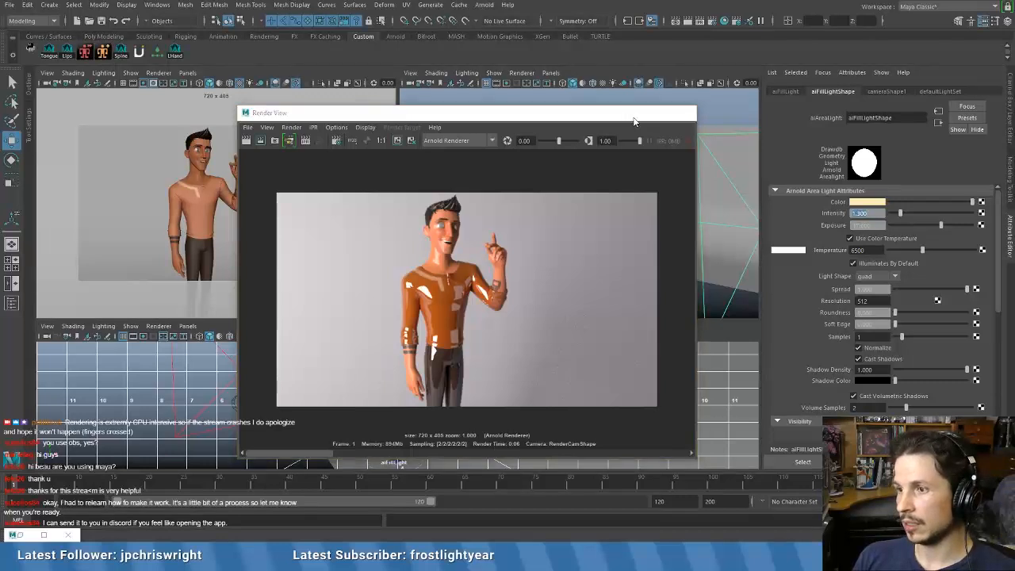
left_click(528, 285)
left_click_drag(591, 267, 547, 287, "alt")
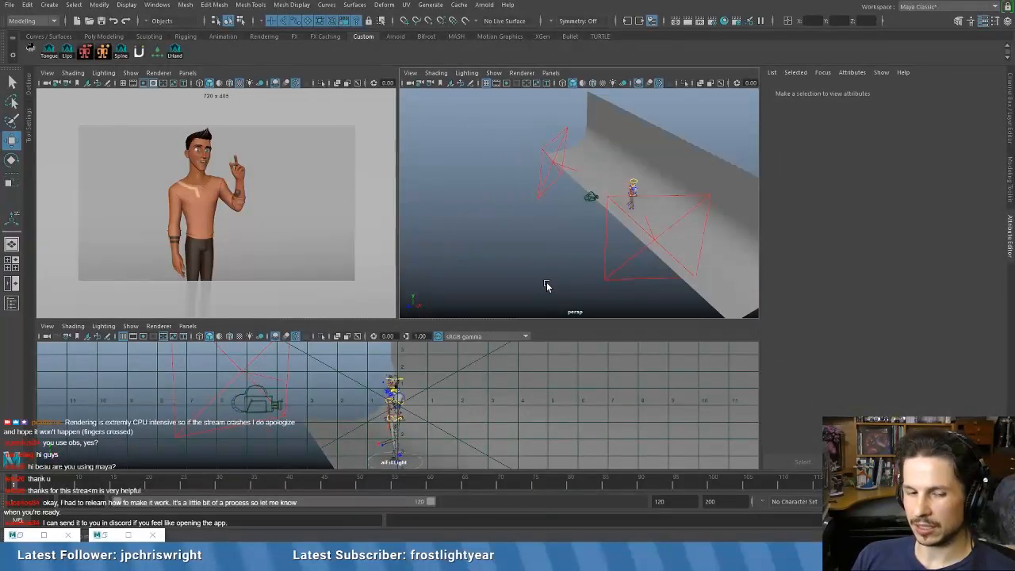
left_click_drag(625, 292, 588, 244)
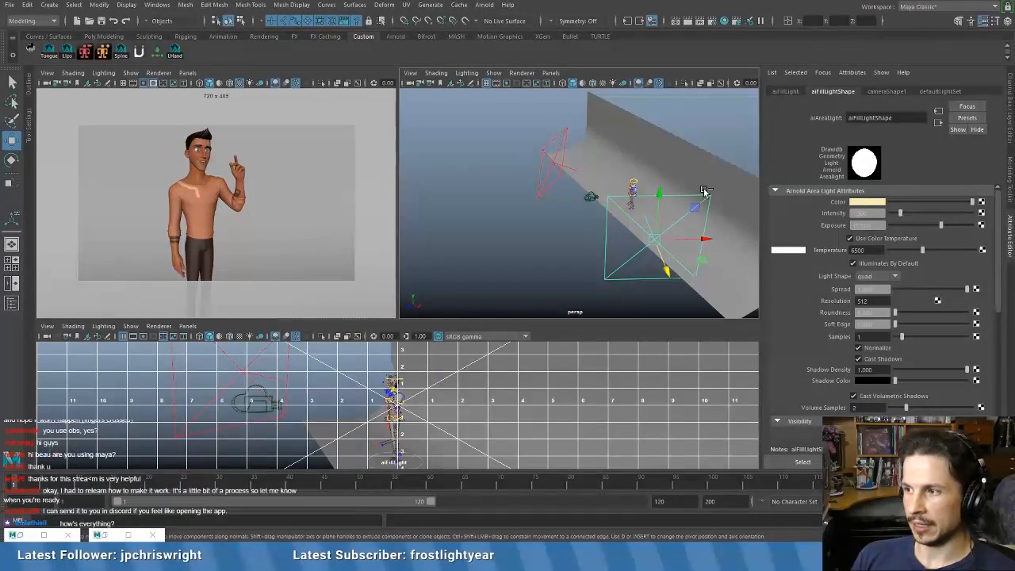
key("ctrl+d")
left_click_drag(702, 239, 557, 239)
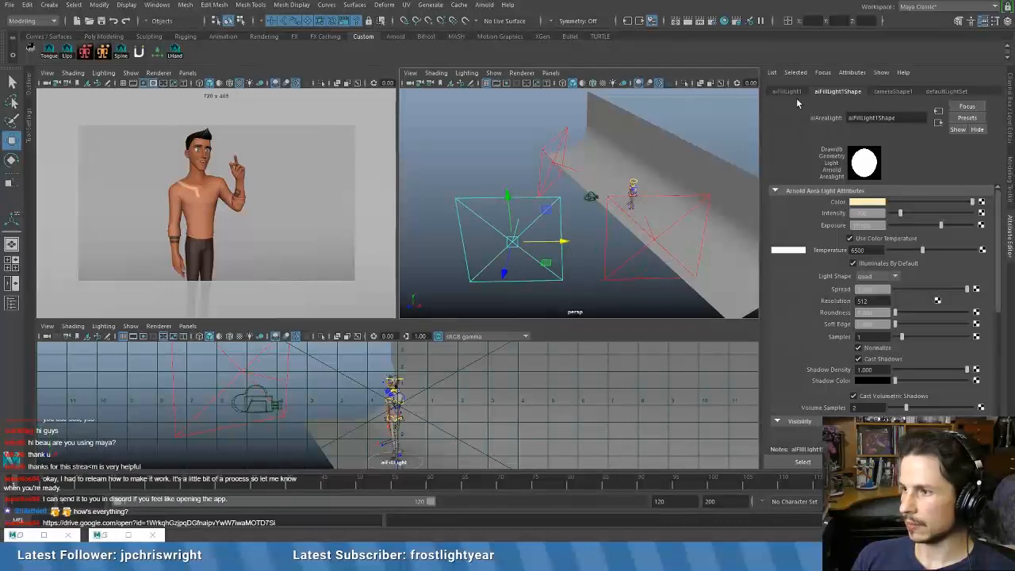
- Rename the duplicated light as aiRimLight
key("ctrl+a")
left_click(886, 94)
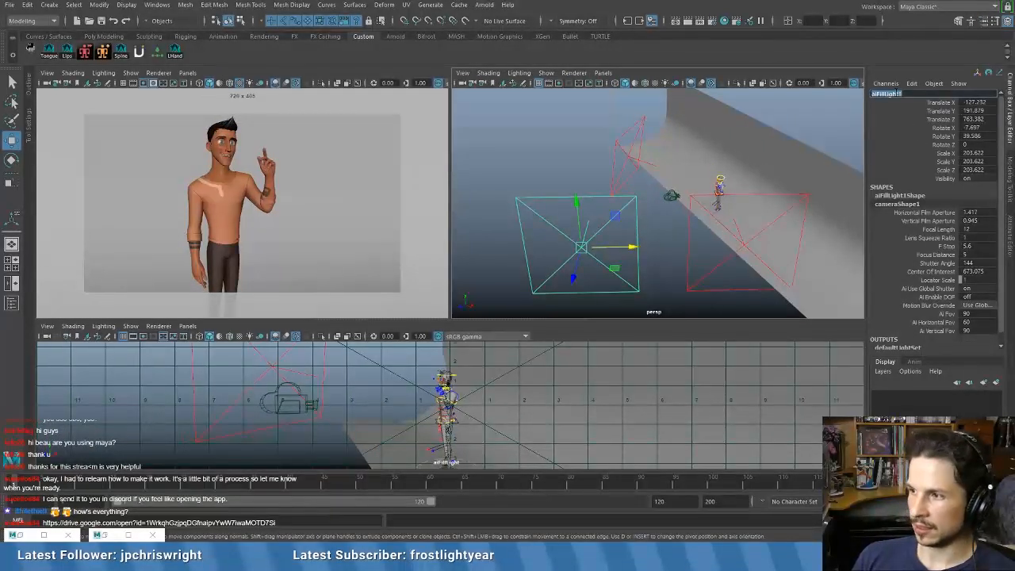
left_click(879, 95)
key("shift+End")
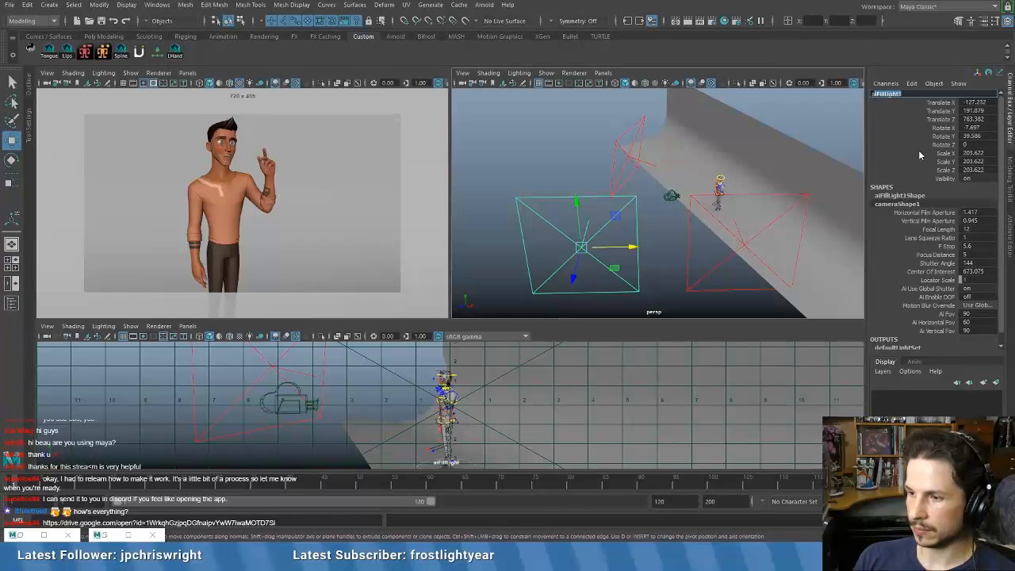
type("RimL")
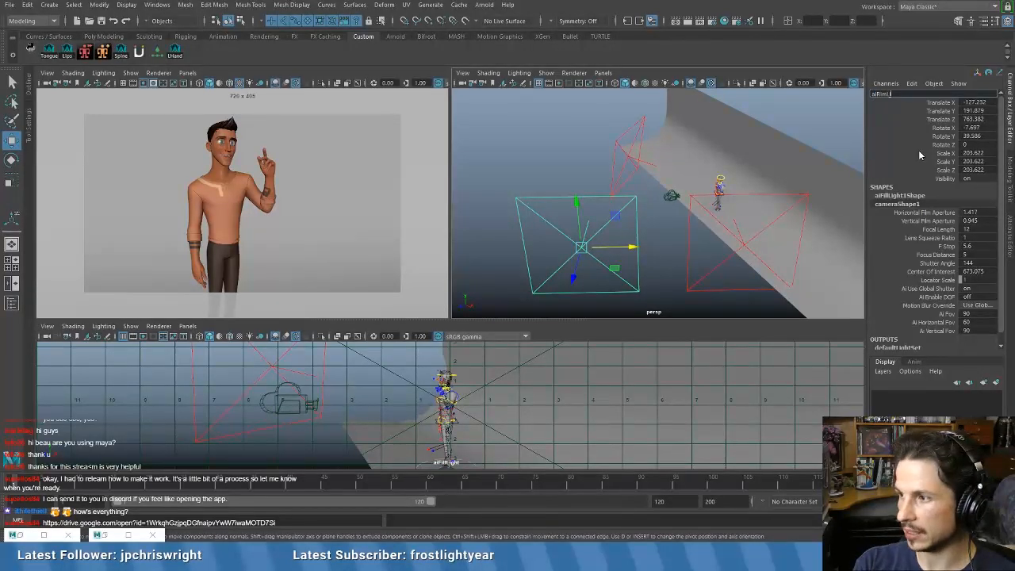
type("ight")
key("Return")
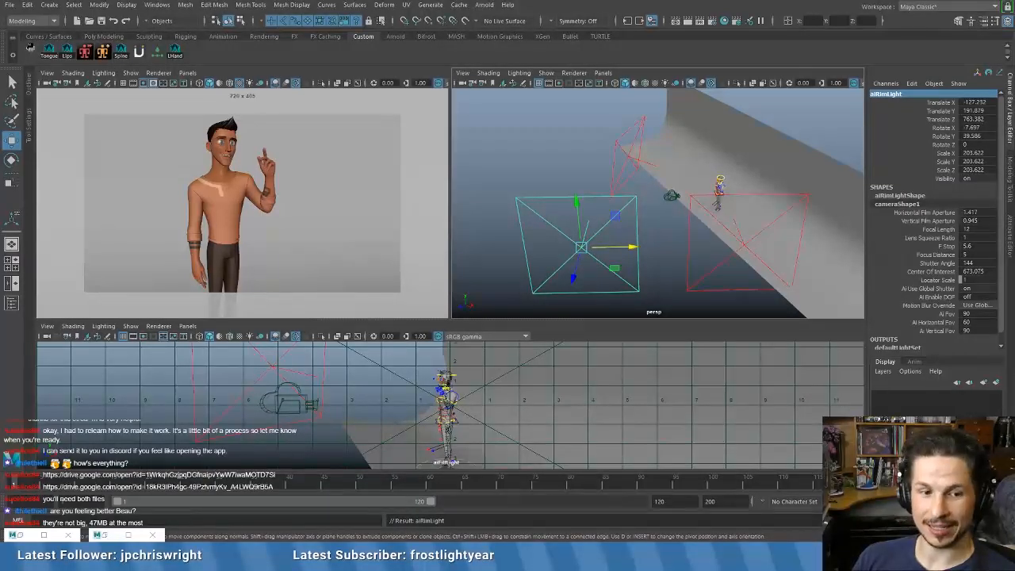
- Switch to the browser with the shared Google Drive clip xmaslights v2.avi and play it
left_click_drag(1014, 151, 672, 9)
double_click(628, 8)
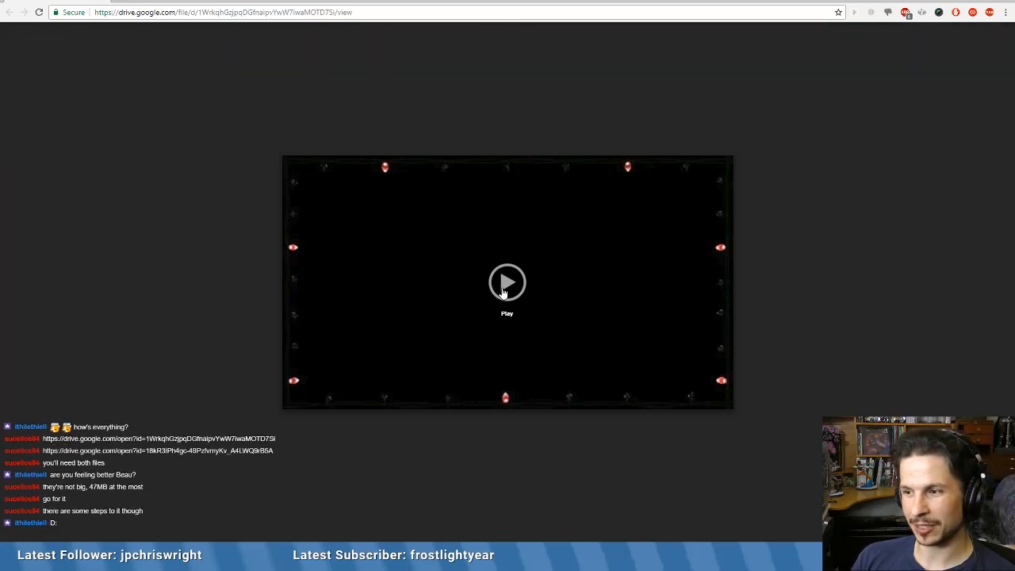
left_click(505, 284)
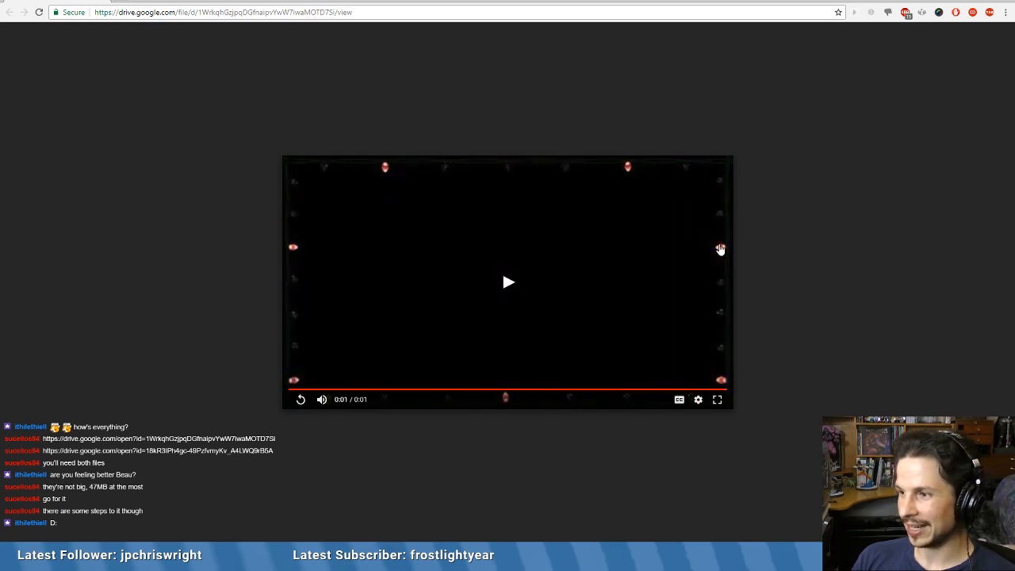
left_click(513, 287)
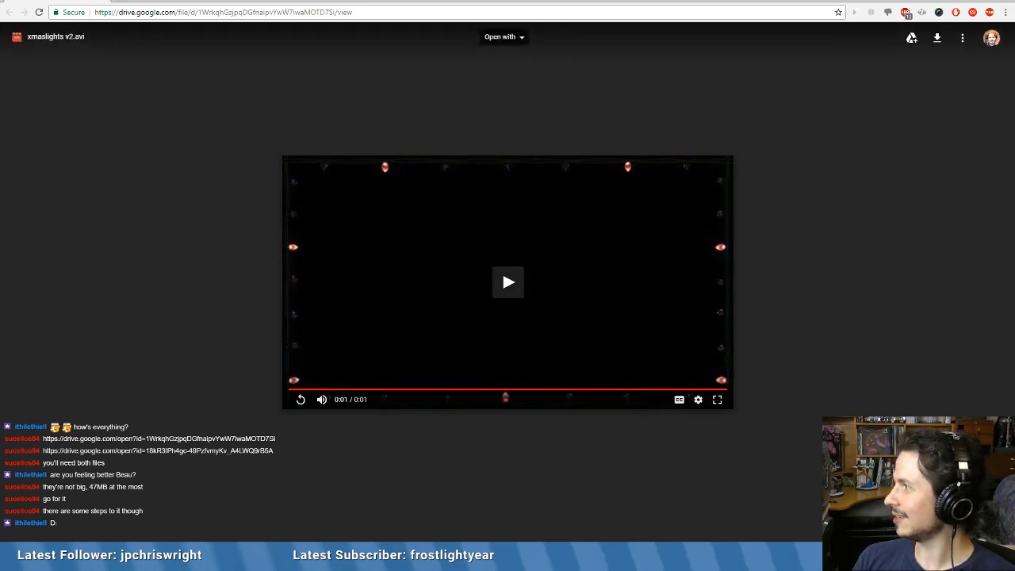
- View the shared image xmaslights still v2.png, replay the xmaslights v2.avi clip, and return to Maya
left_click_drag(1011, 230, 303, 2)
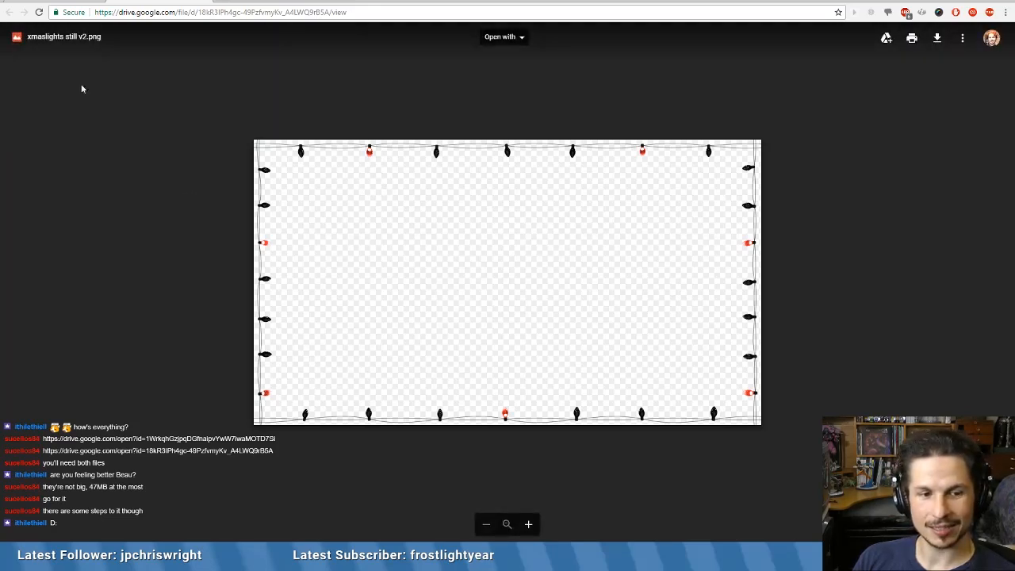
left_click(71, 1)
left_click(155, 1)
left_click(79, 0)
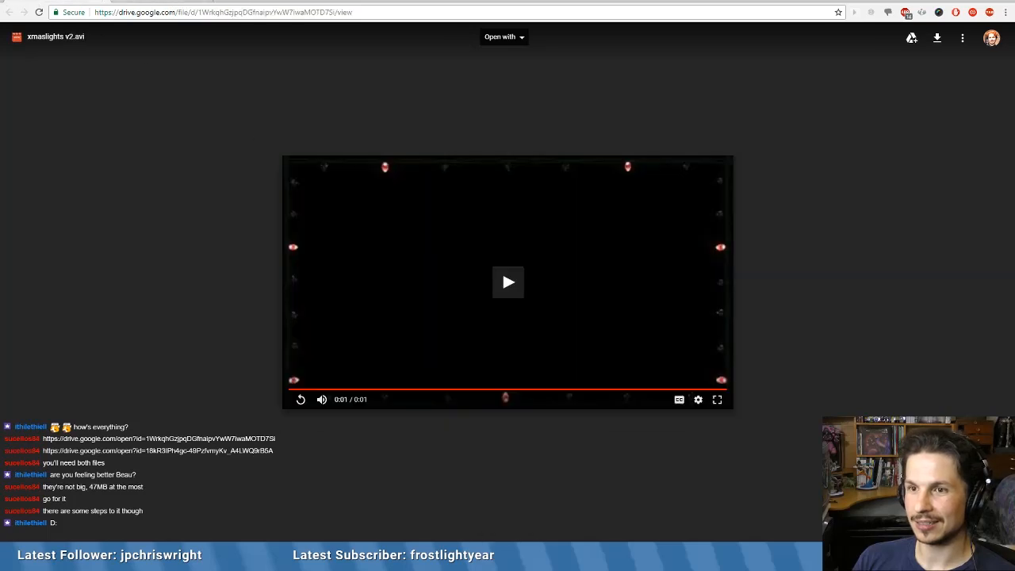
left_click(301, 398)
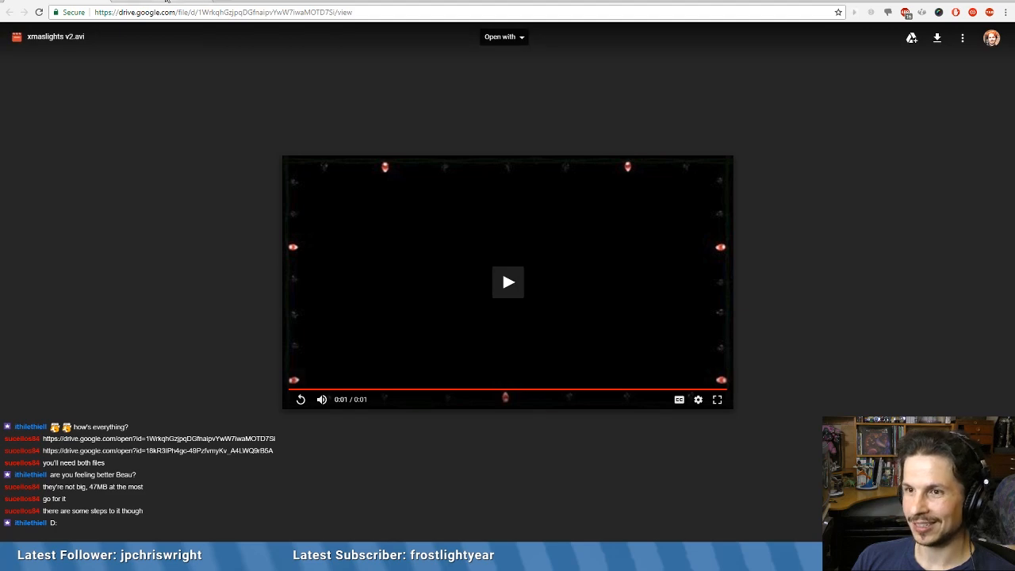
left_click(129, 2)
left_click_drag(129, 3, 1013, 333)
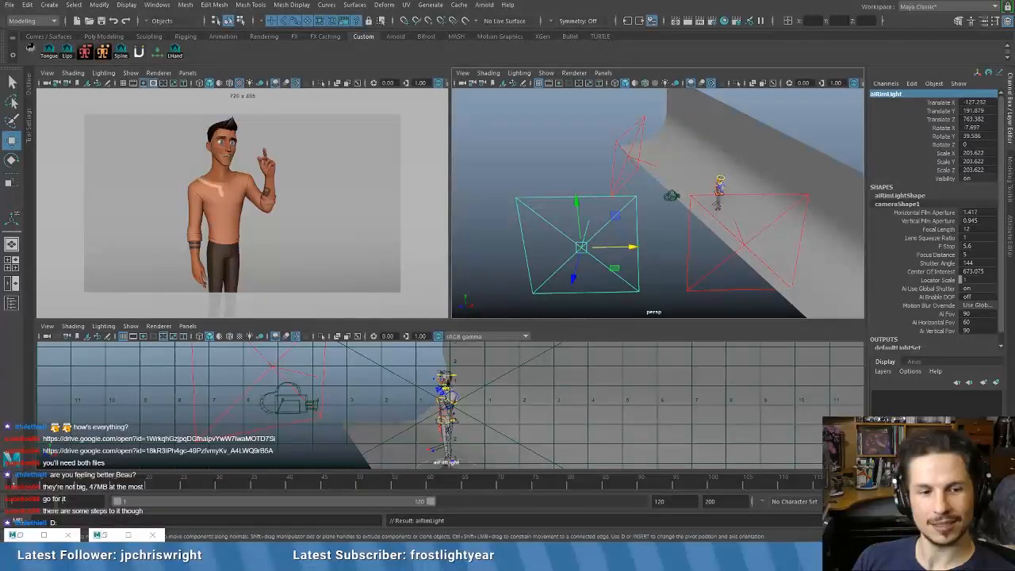
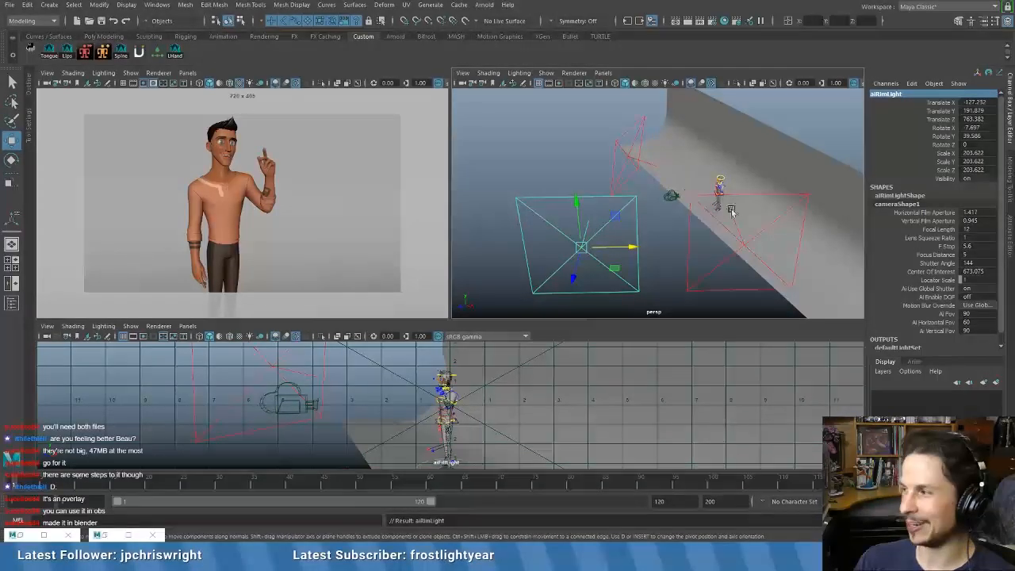
- Set the viewport that looks through the fill light to look through aiRimLight instead
left_click(554, 179)
left_click_drag(556, 182, 540, 262)
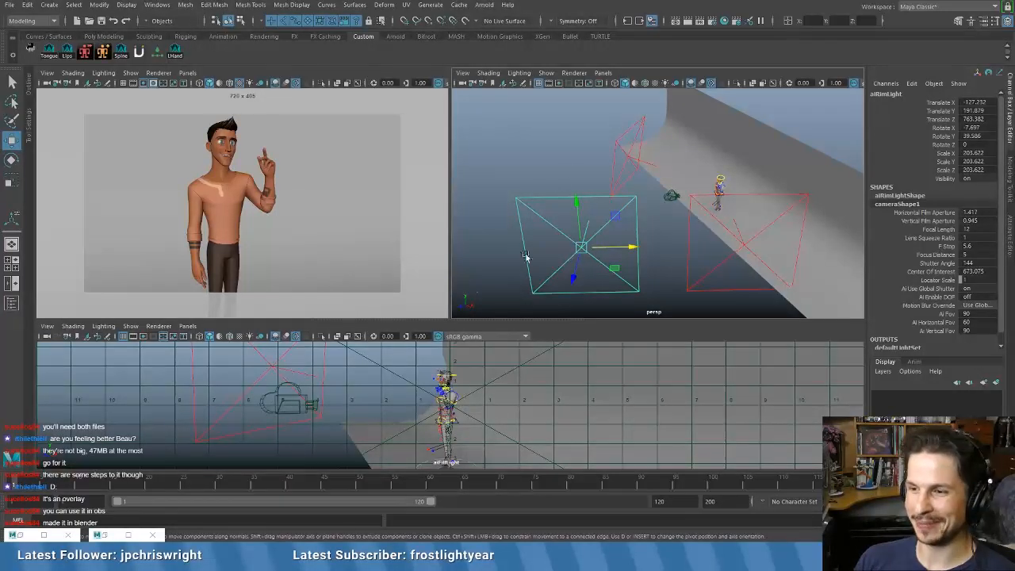
left_click(187, 325)
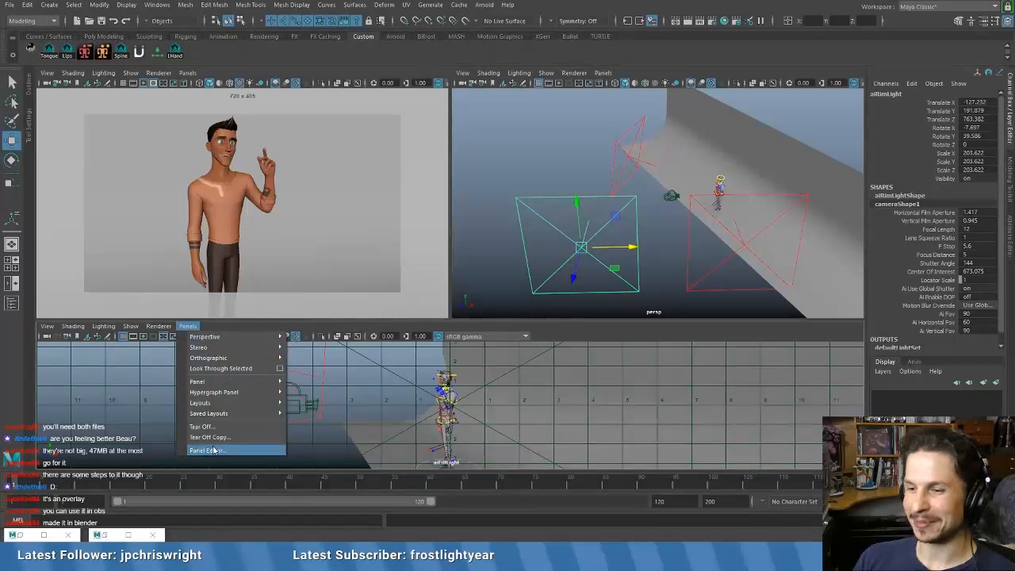
left_click(237, 369)
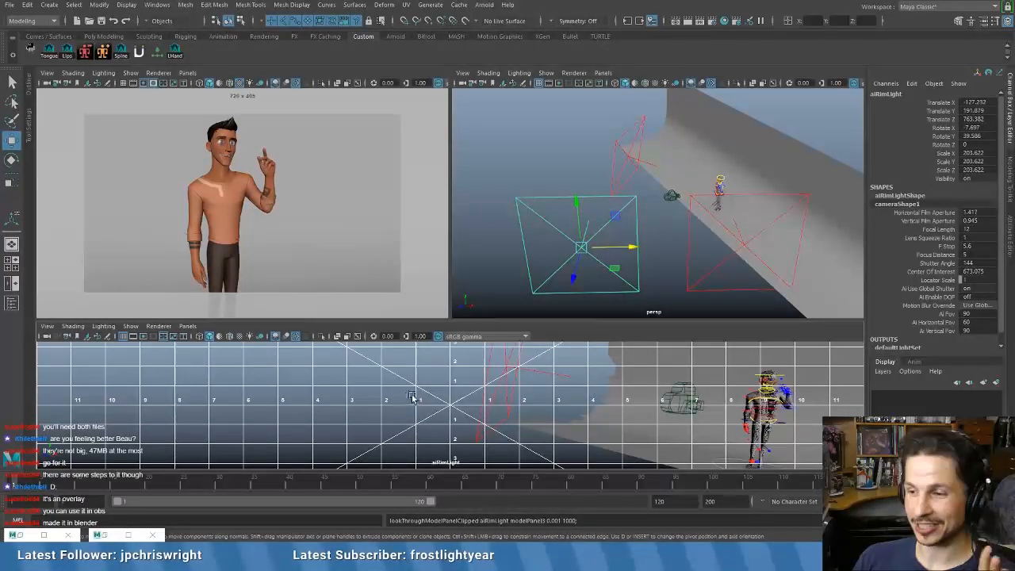
- Reposition and aim aiRimLight through its own view so it shines on the character from behind at about upper-body height
scroll(622, 220, "up", 4)
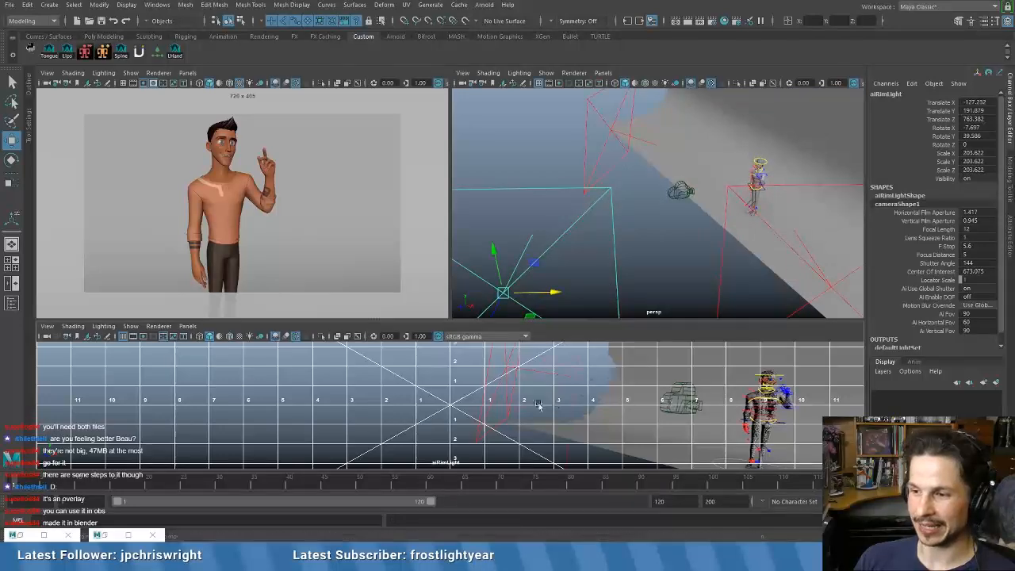
left_click_drag(539, 406, 568, 412, "alt")
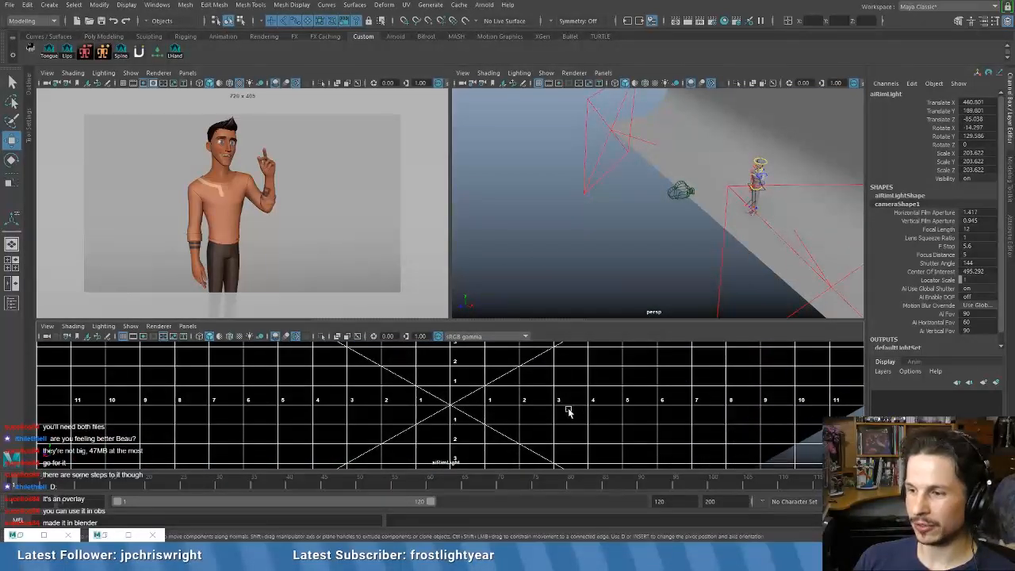
right_click_drag(567, 411, 619, 413, "alt")
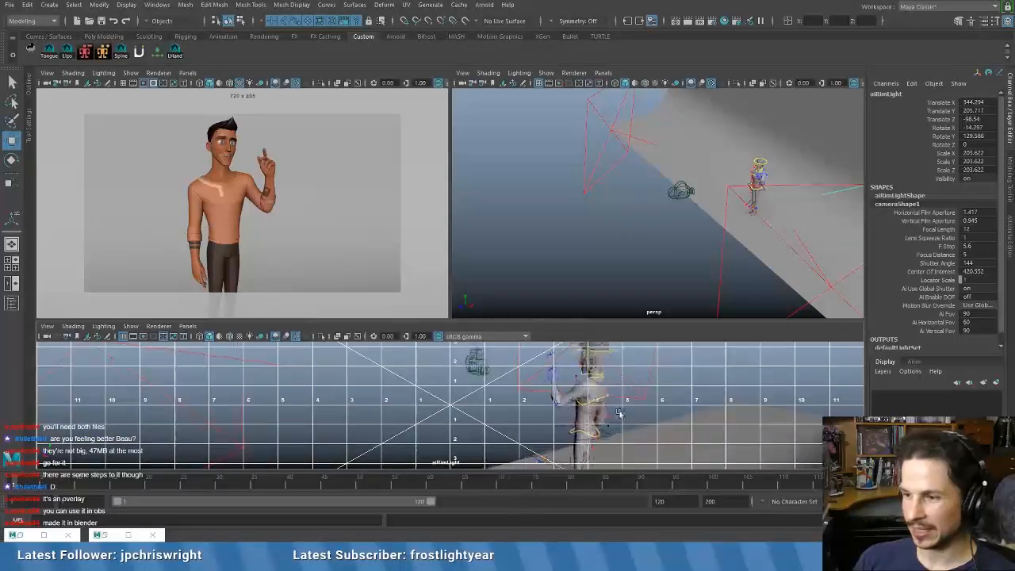
left_click_drag(619, 413, 610, 406, "alt")
middle_click_drag(643, 417, 600, 394, "alt")
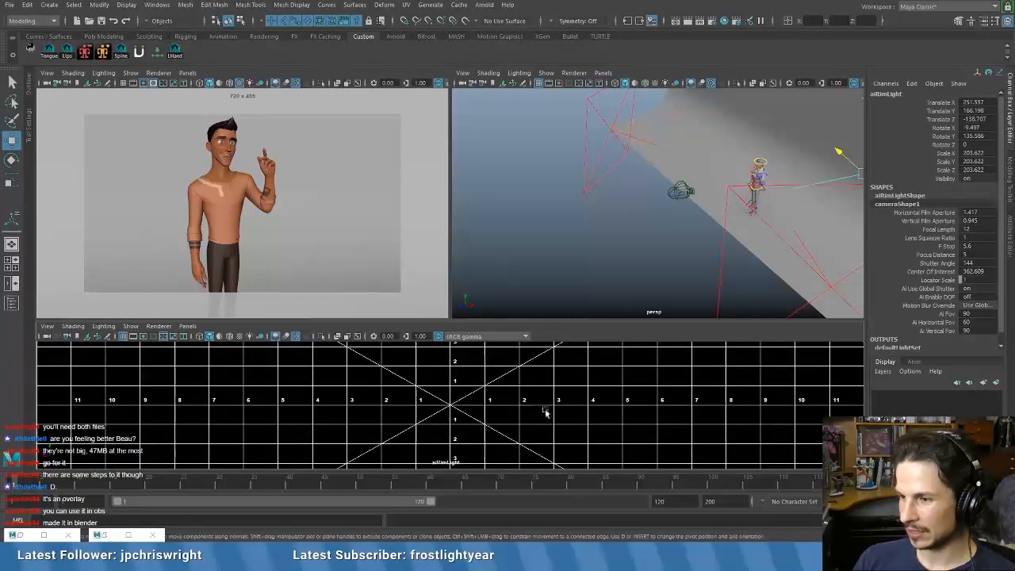
left_click_drag(545, 411, 574, 412, "alt")
middle_click_drag(779, 210, 646, 217, "alt")
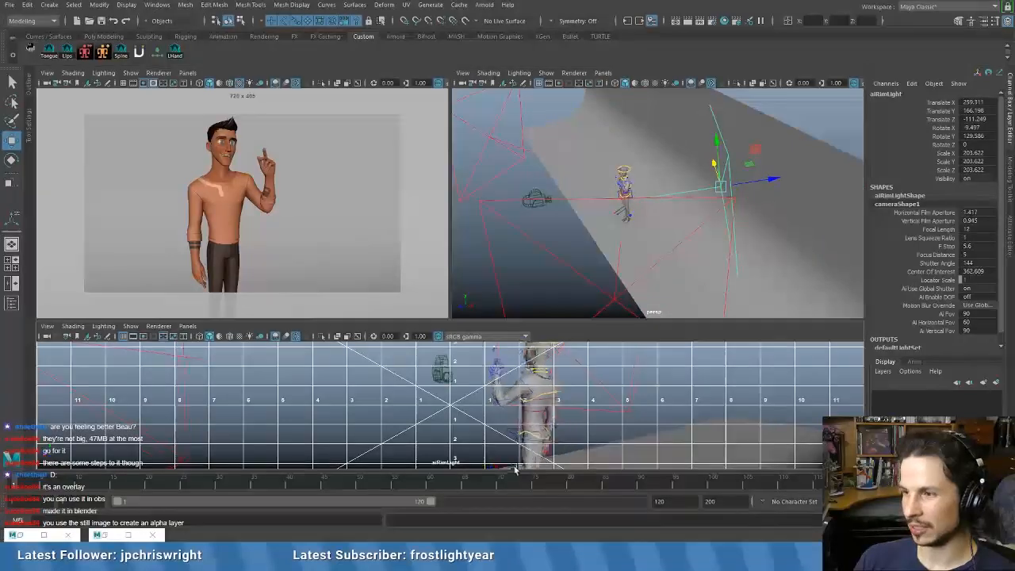
right_click_drag(515, 469, 582, 424, "alt")
left_click_drag(600, 423, 575, 428, "alt")
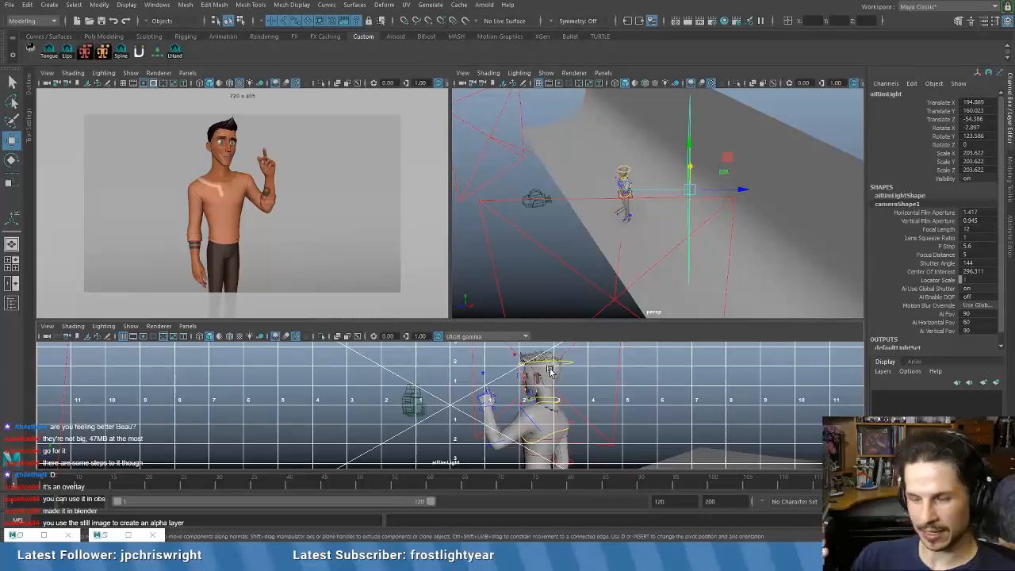
- Set aiRimLight's exposure to 20 and its intensity to 5
left_click(1009, 223)
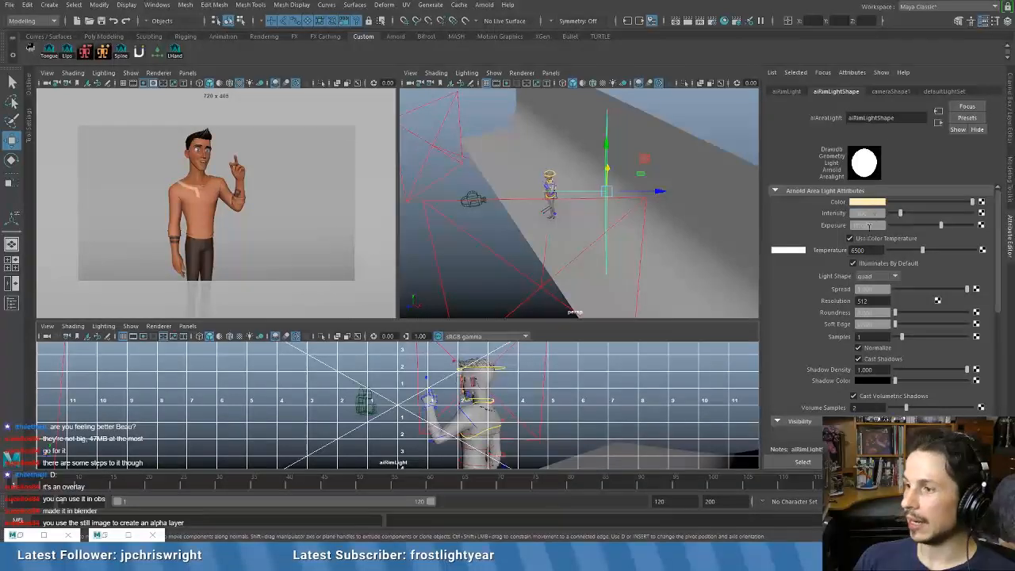
left_click(879, 224)
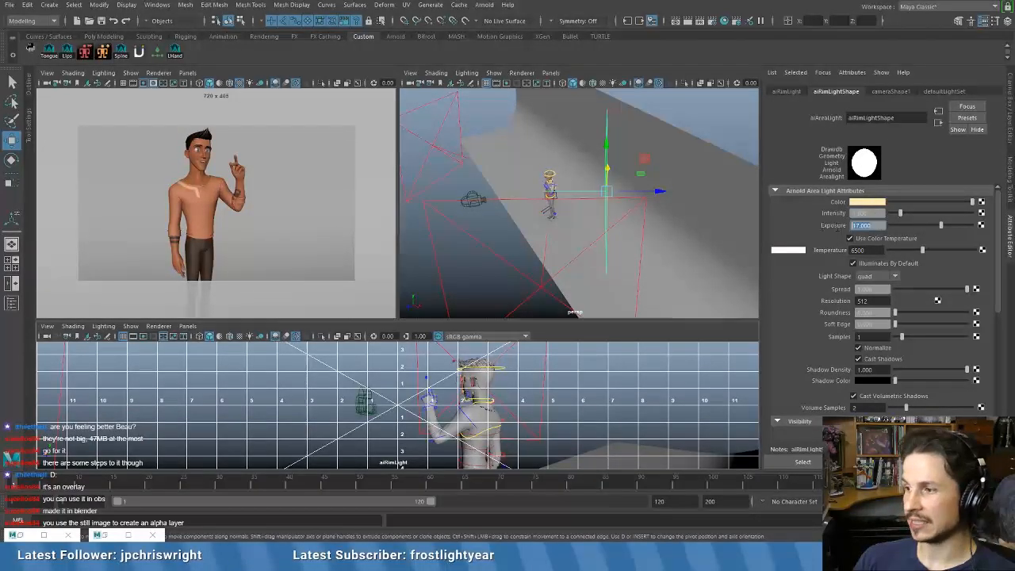
type("20")
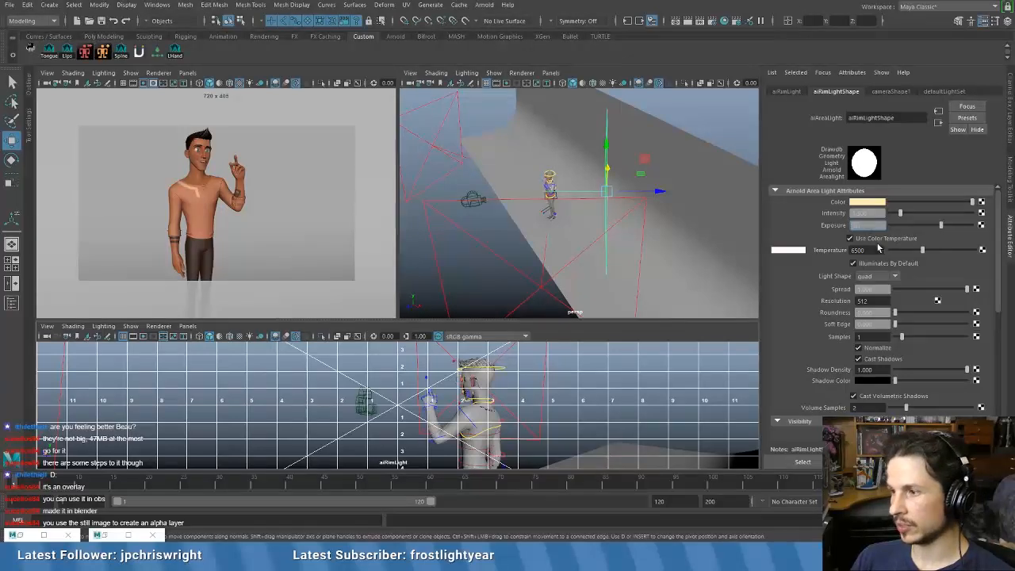
key("Return")
left_click_drag(871, 212, 822, 212)
type("5")
key("Return")
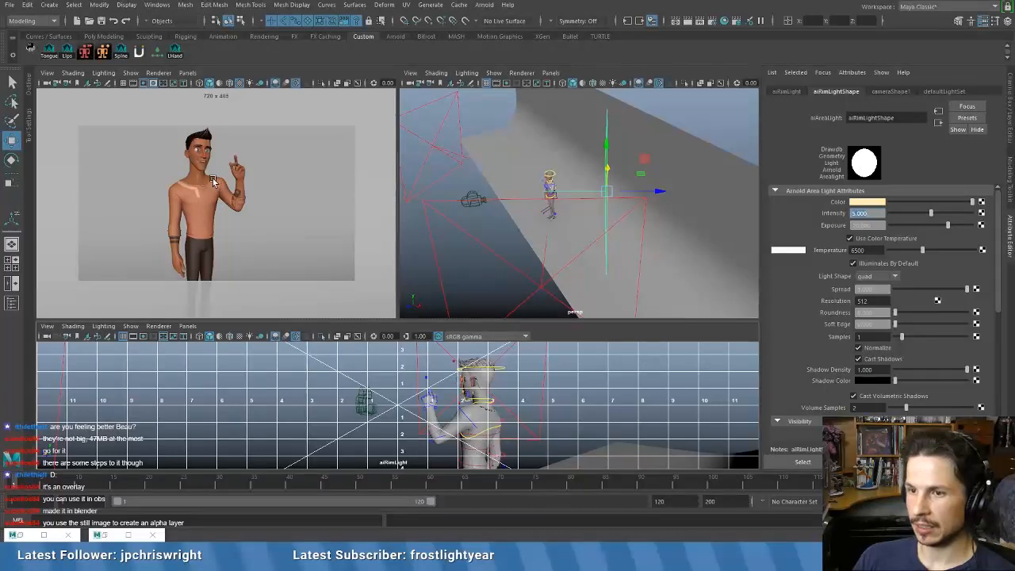
- Bring up the Render View and save the scene, accepting the student version notice
left_click(106, 536)
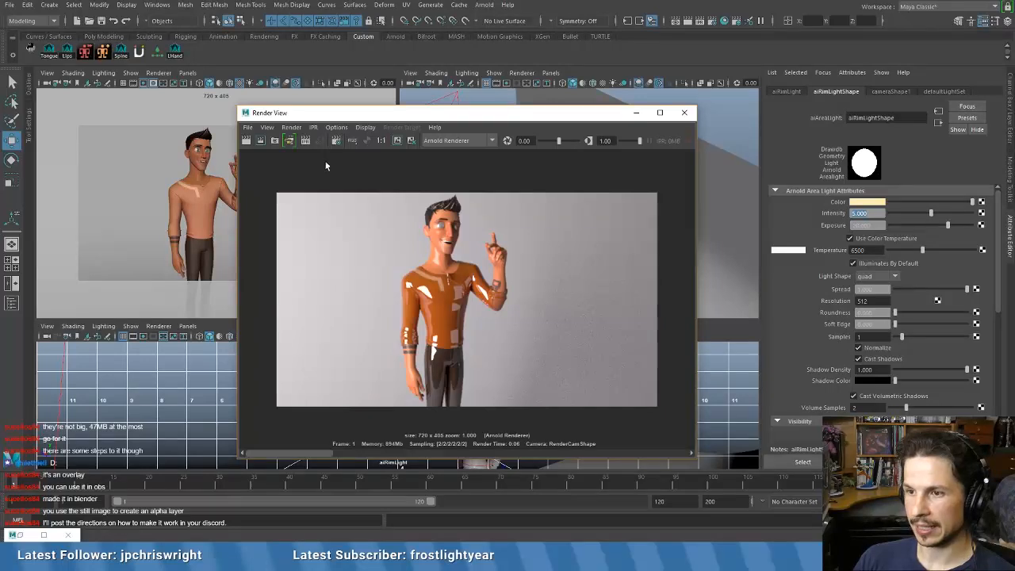
left_click(729, 131)
key("ctrl+s")
key("Return")
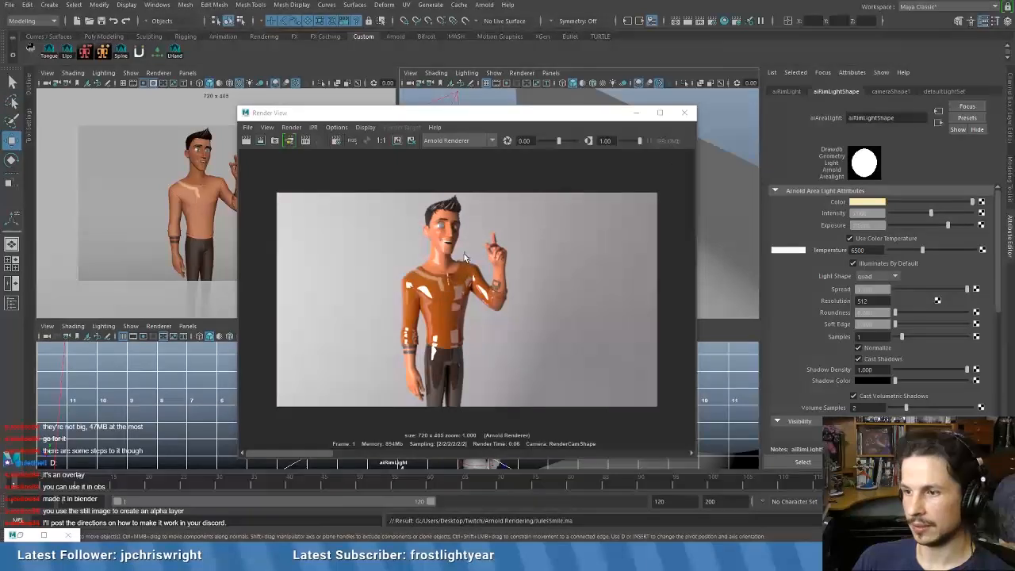
- Render a small region over the character's face, shift aiRimLight further behind the character, and render the full frame
left_click_drag(468, 225, 446, 244)
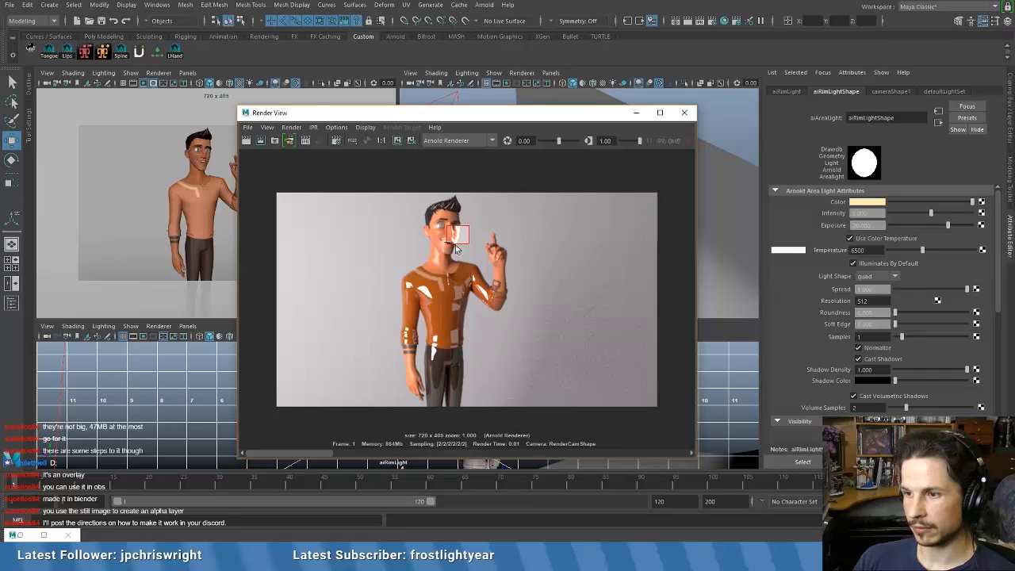
left_click_drag(516, 113, 449, 31)
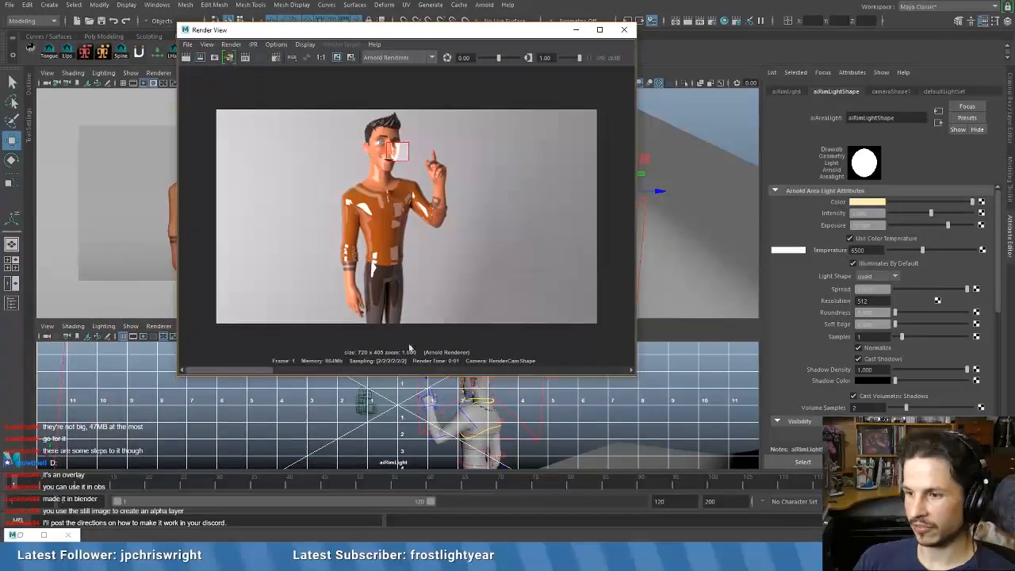
left_click_drag(523, 461, 479, 452, "alt")
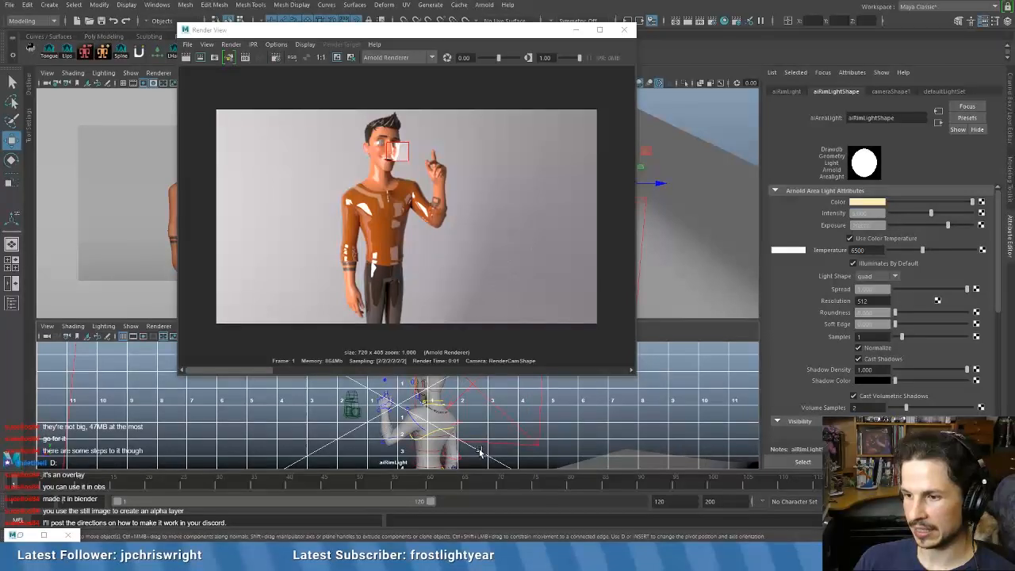
left_click(186, 57)
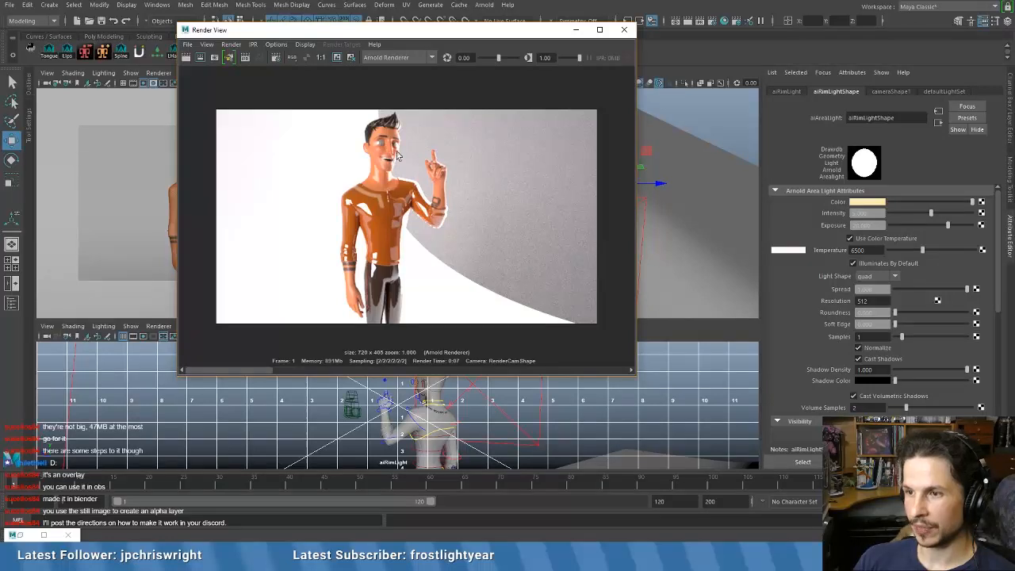
- Fine-tune aiRimLight's position behind the character in small moves, re-rendering a region over the face to check each change
left_click_drag(434, 426, 428, 437, "alt")
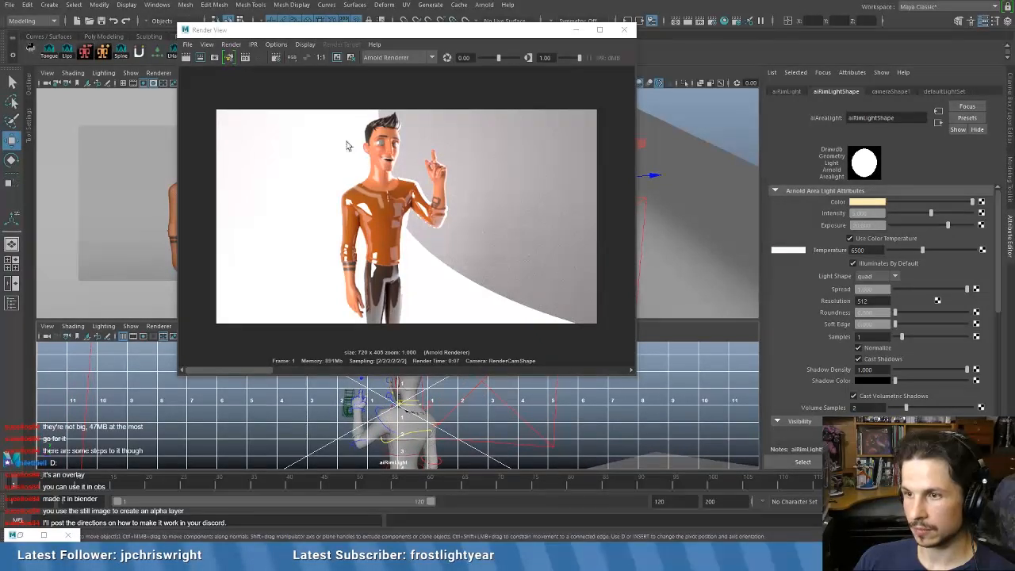
left_click_drag(366, 148, 410, 170)
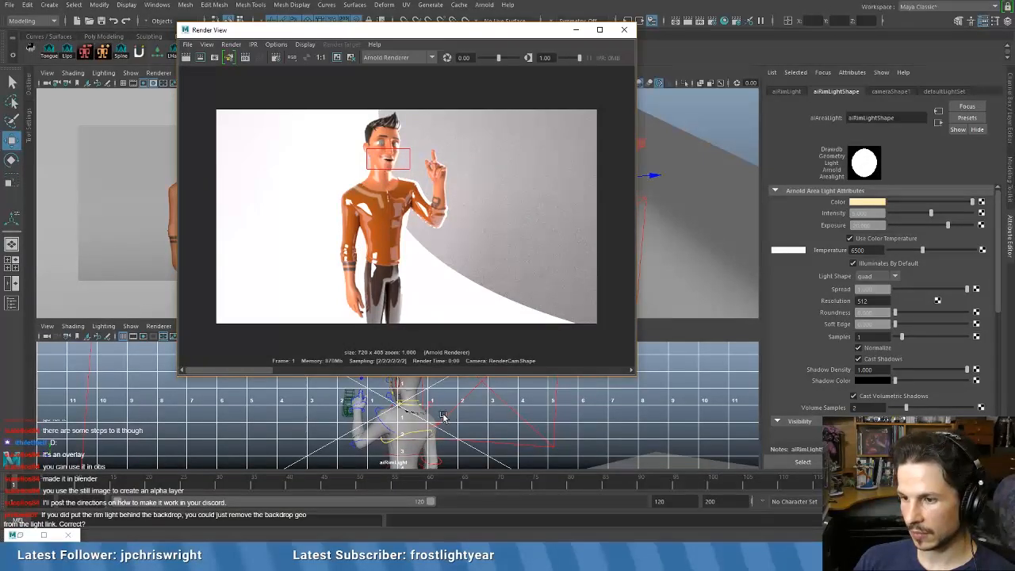
left_click_drag(444, 417, 401, 416, "alt")
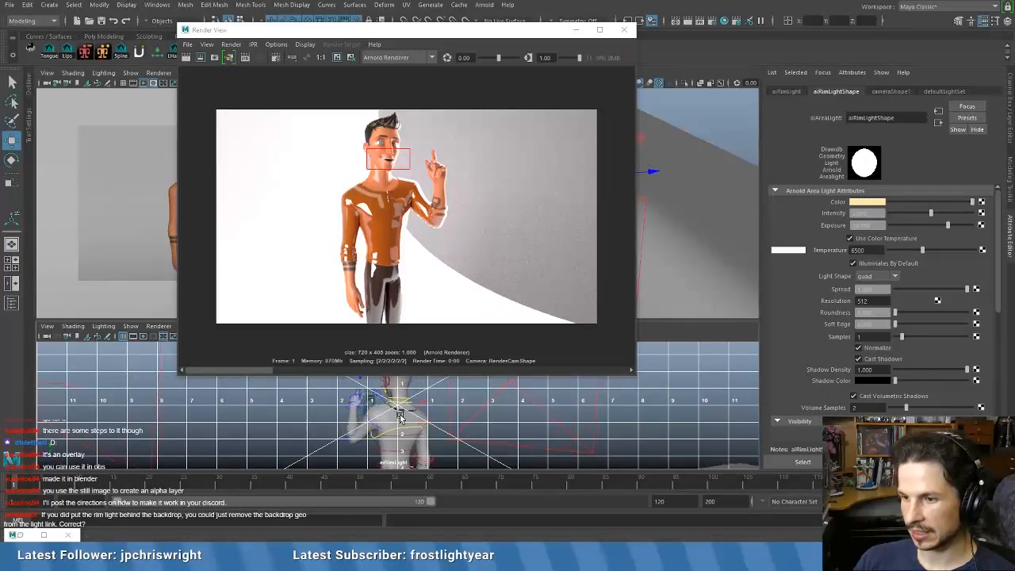
left_click(201, 60)
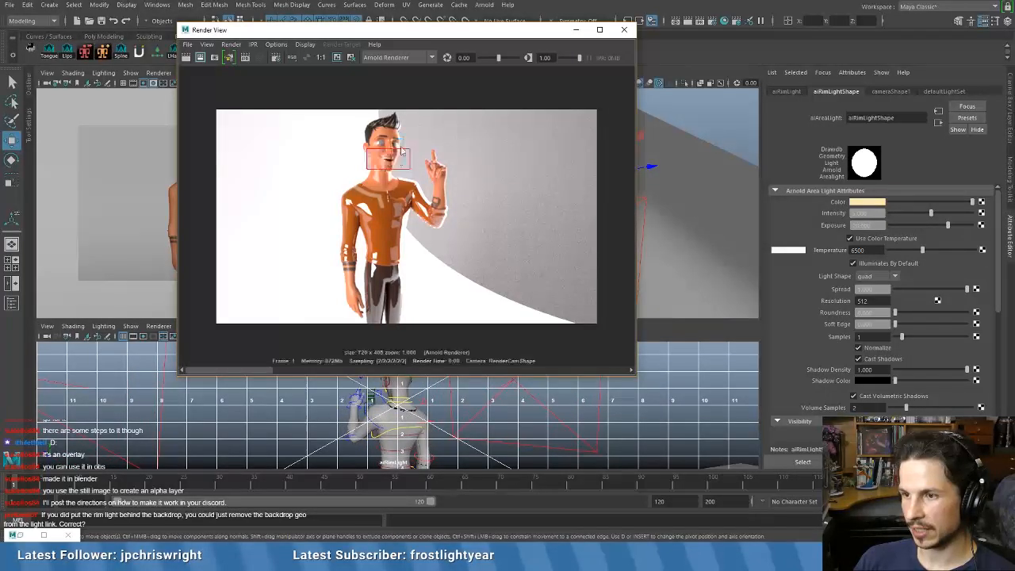
left_click_drag(390, 405, 376, 398, "alt")
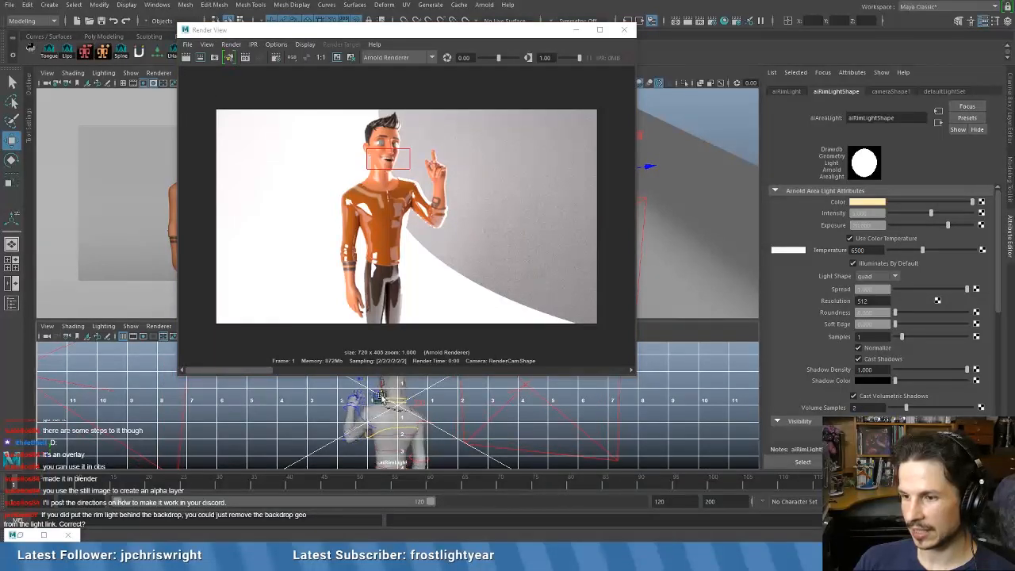
left_click(202, 59)
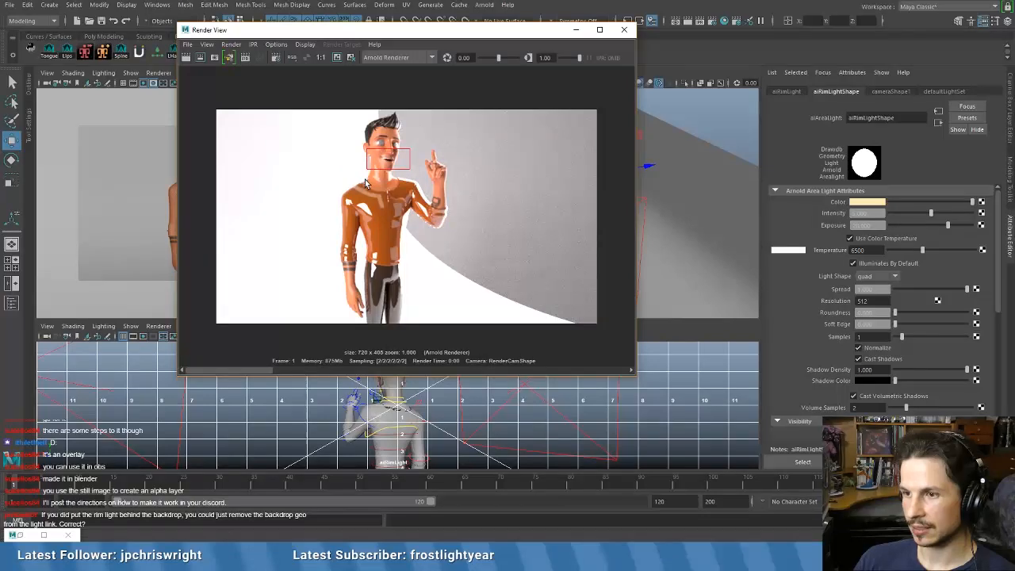
left_click_drag(391, 404, 410, 410, "alt")
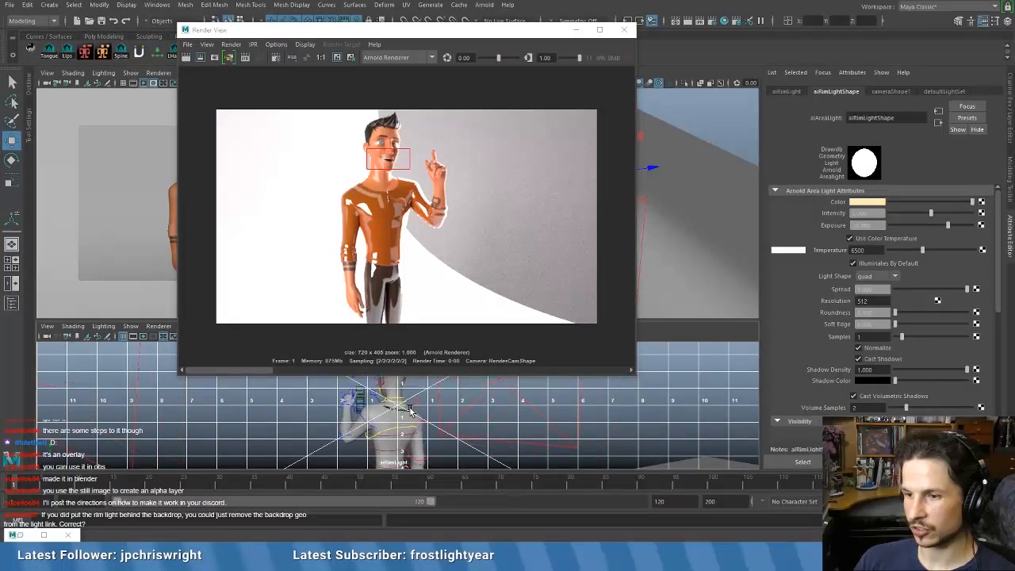
left_click(201, 58)
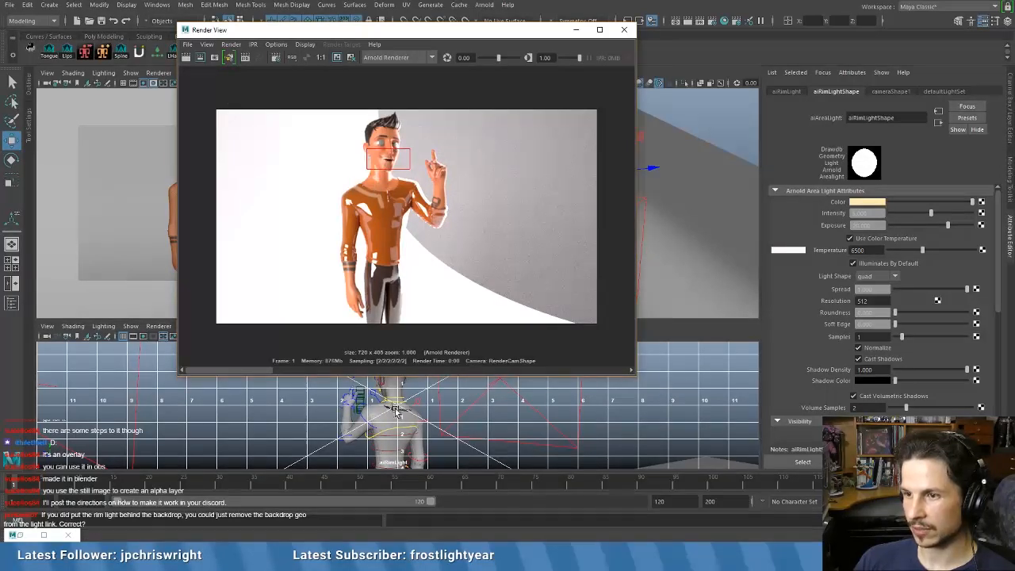
left_click_drag(394, 408, 413, 414, "alt")
left_click(201, 59)
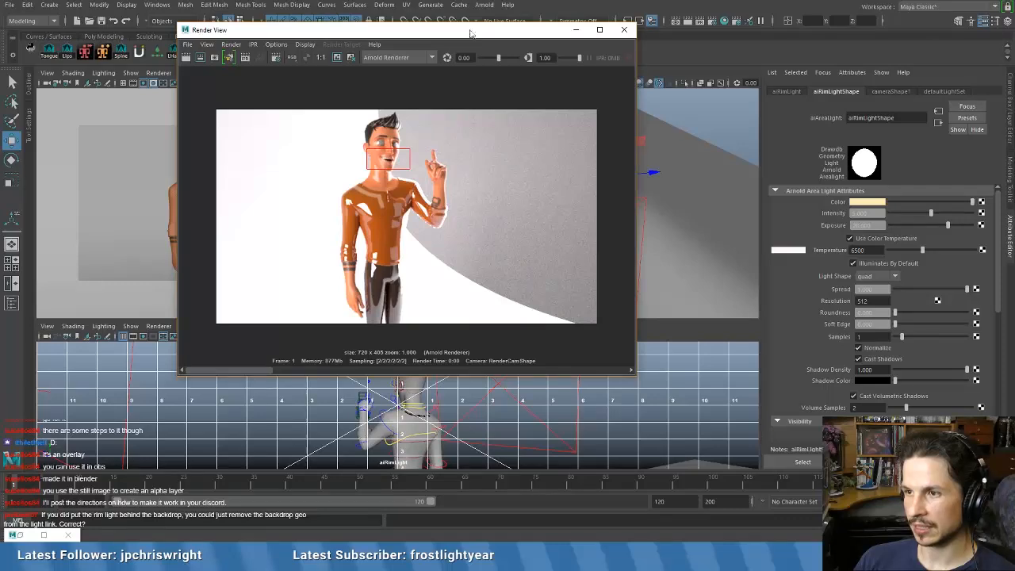
- Select the backdrop plane in the perspective view and save the scene
left_click_drag(470, 33, 405, 125)
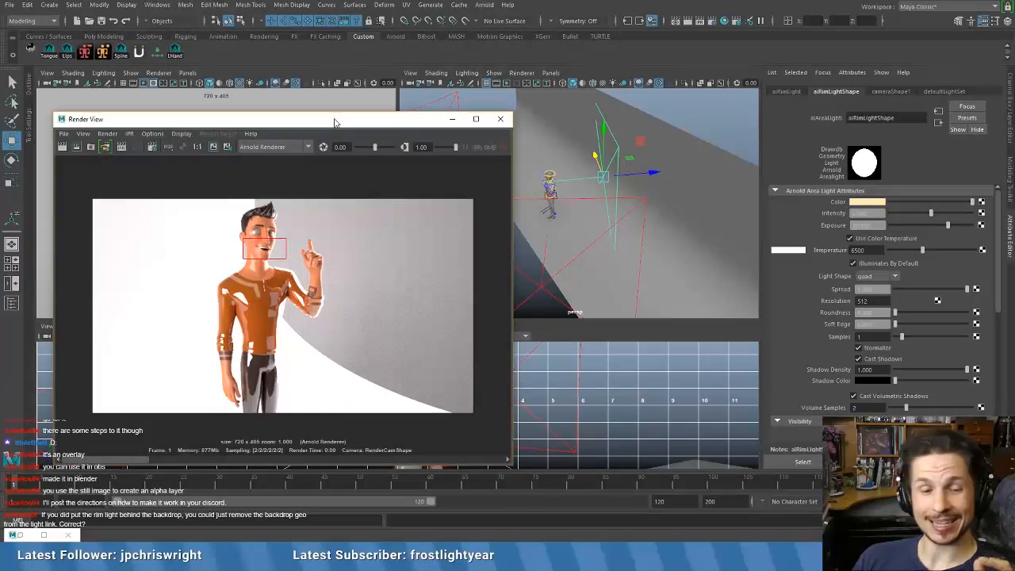
left_click_drag(334, 122, 390, 76)
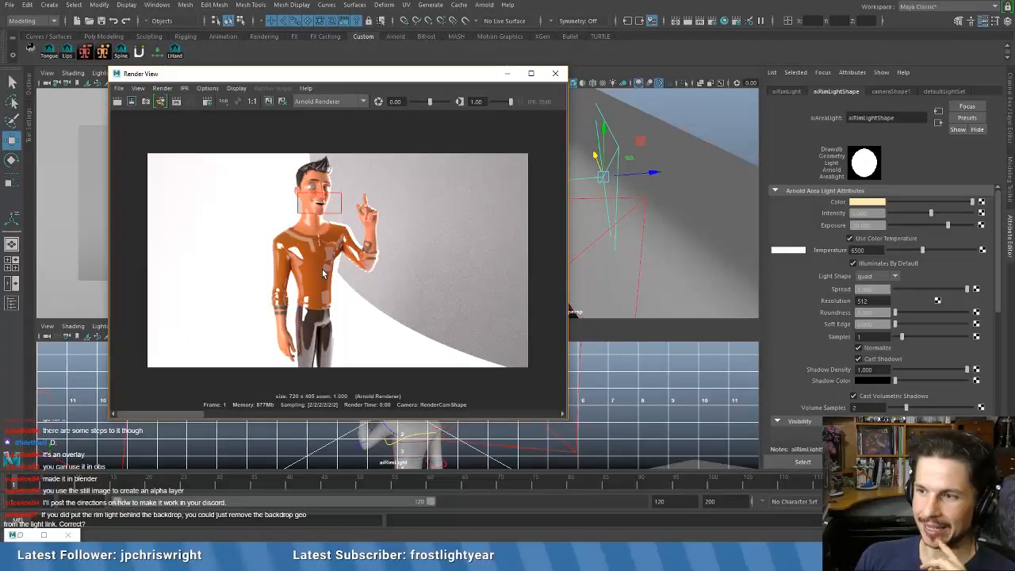
scroll(635, 199, "down", 5)
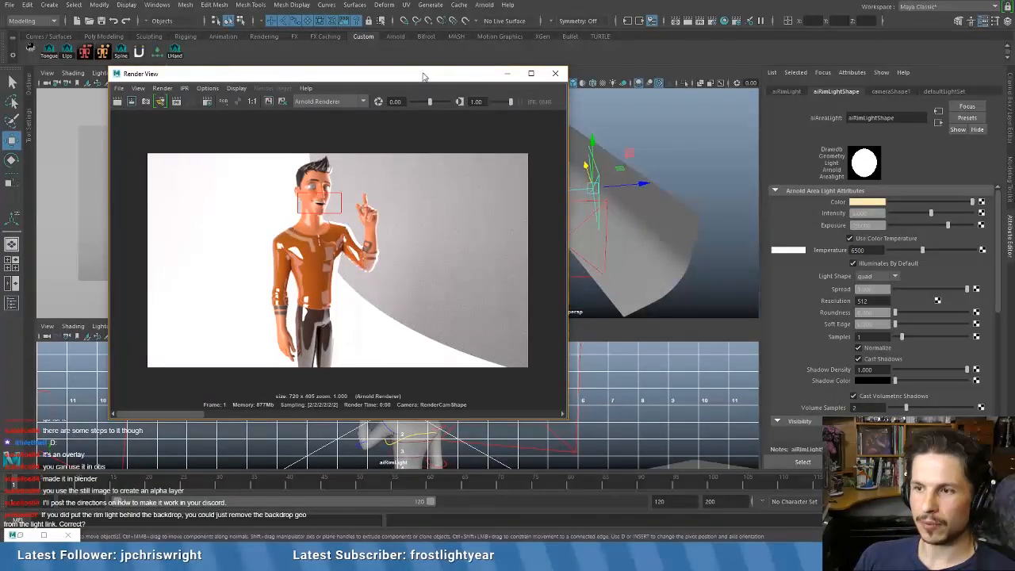
left_click_drag(423, 76, 353, 74)
scroll(589, 222, "down", 3)
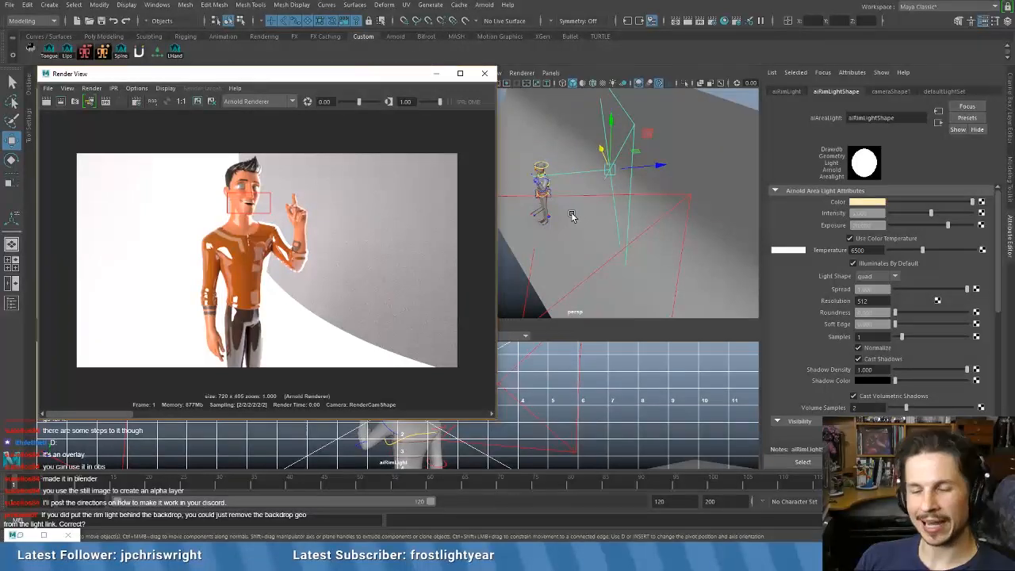
scroll(569, 221, "up", 2)
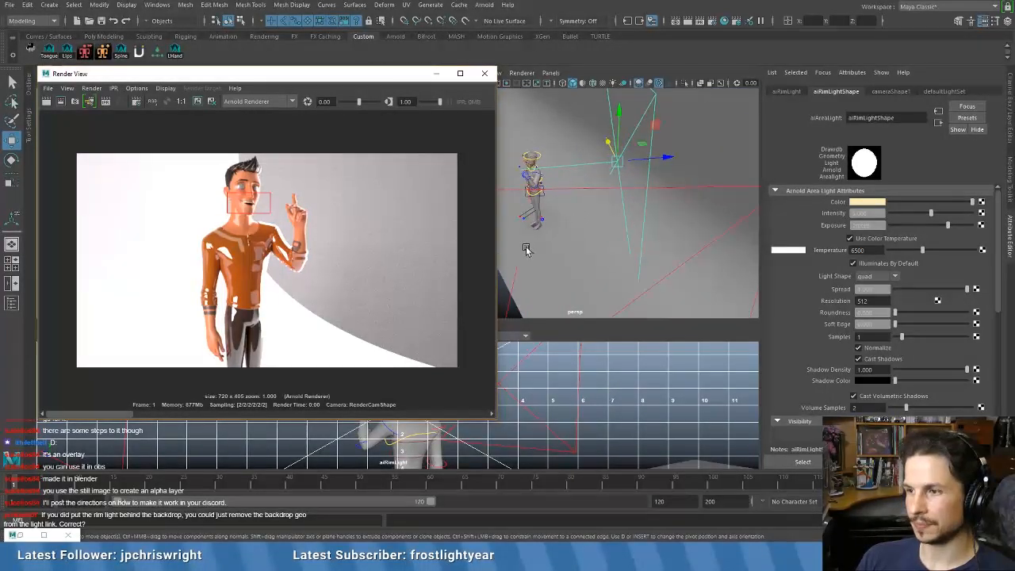
scroll(528, 249, "down", 4)
middle_click_drag(529, 250, 657, 255, "alt")
left_click_drag(657, 254, 621, 245, "alt")
left_click(581, 287)
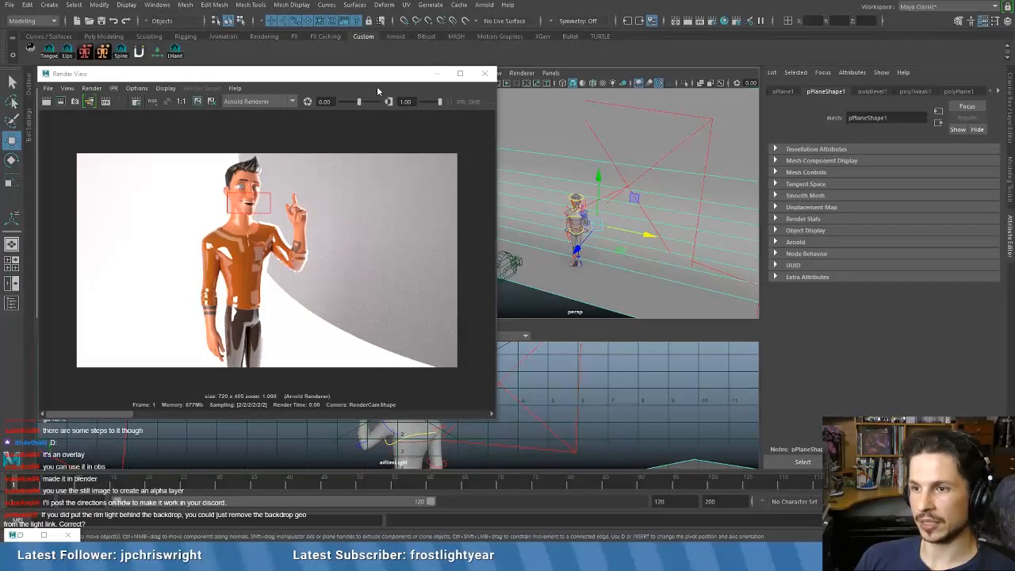
key("ctrl+s")
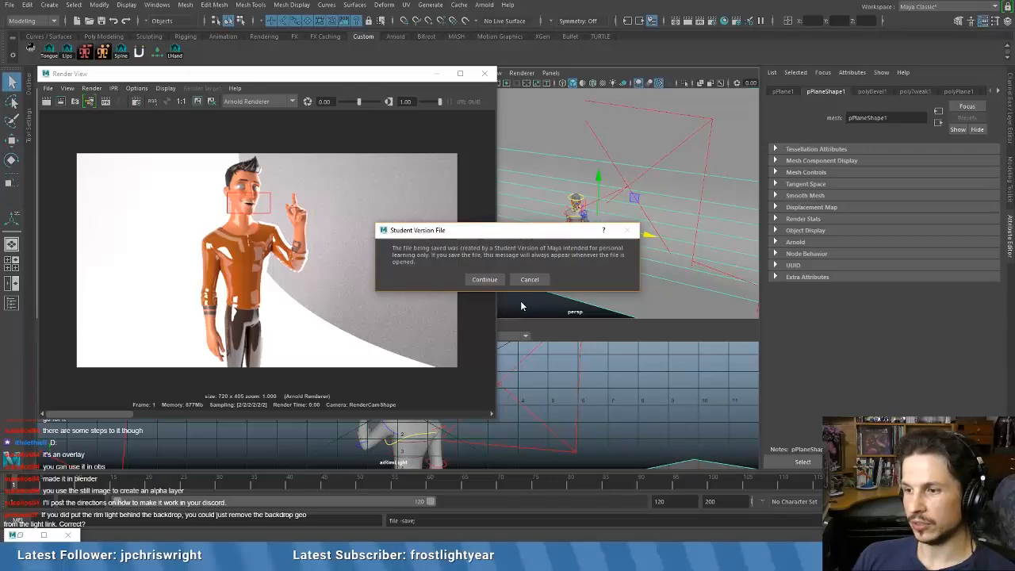
key("Return")
- Open object-centric light linking and unlink aiRimLight from the backdrop plane pPlane1
left_click_drag(379, 75, 425, 242)
left_click(156, 5)
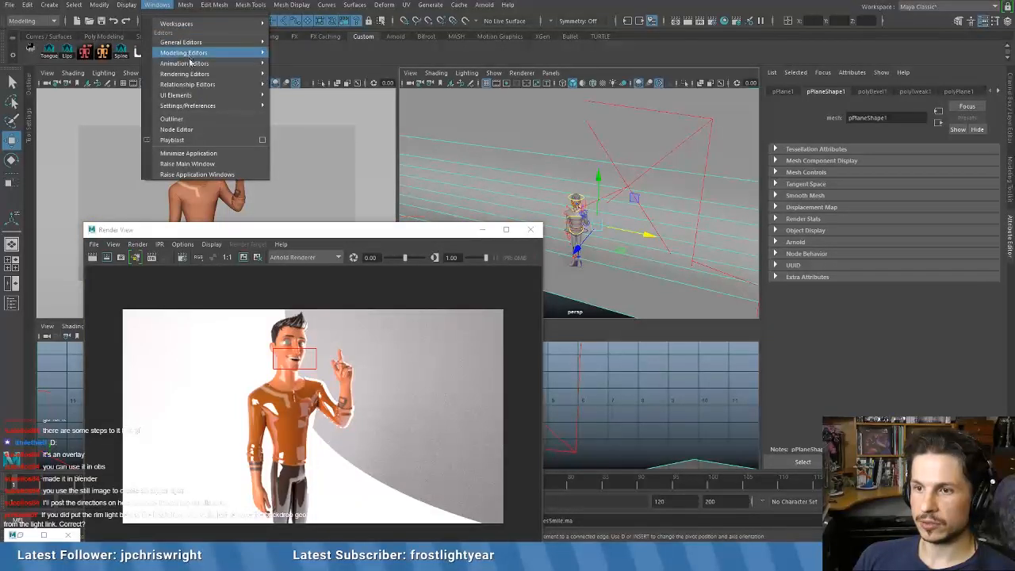
mouse_move(192, 76)
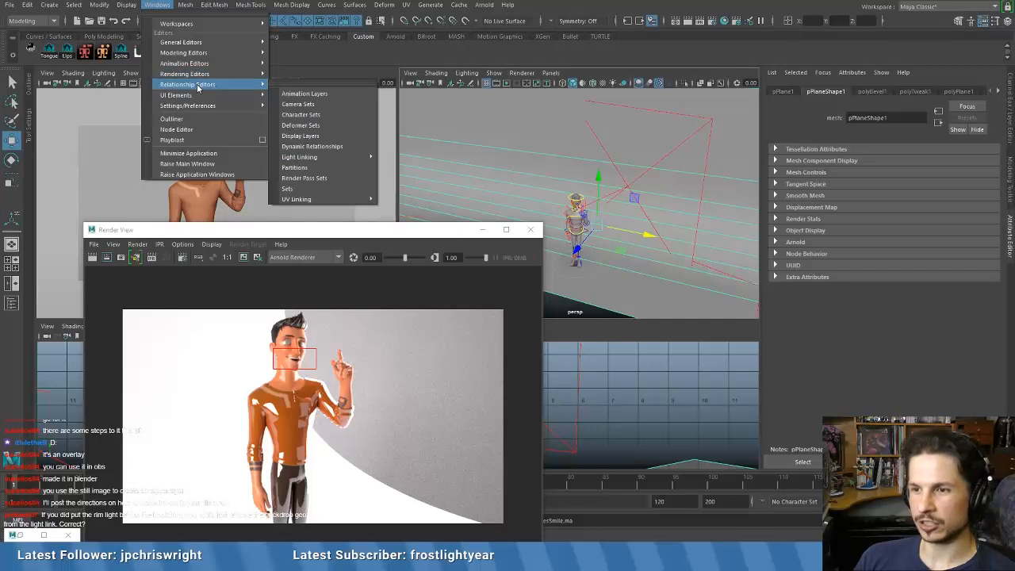
mouse_move(313, 158)
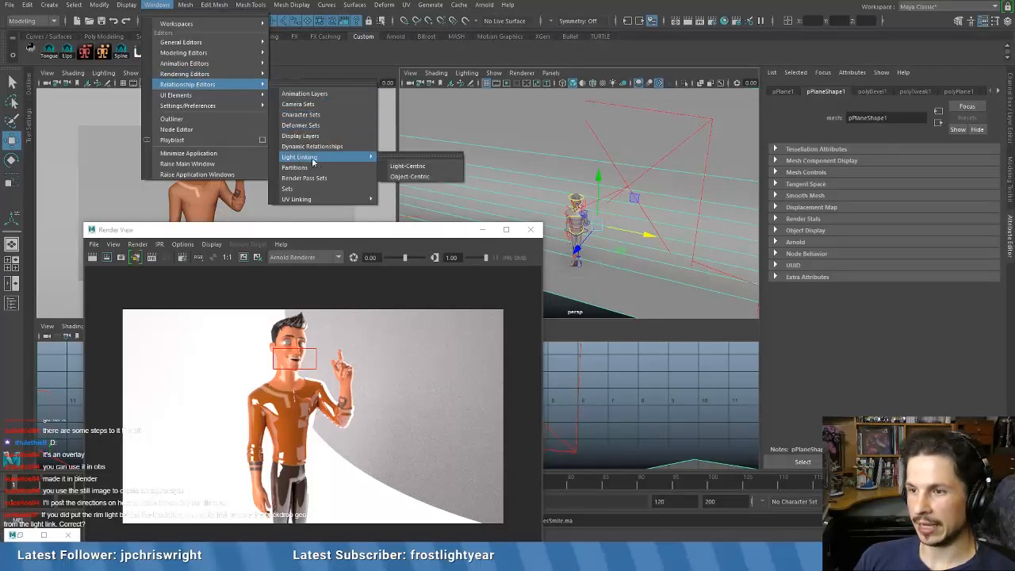
left_click(413, 178)
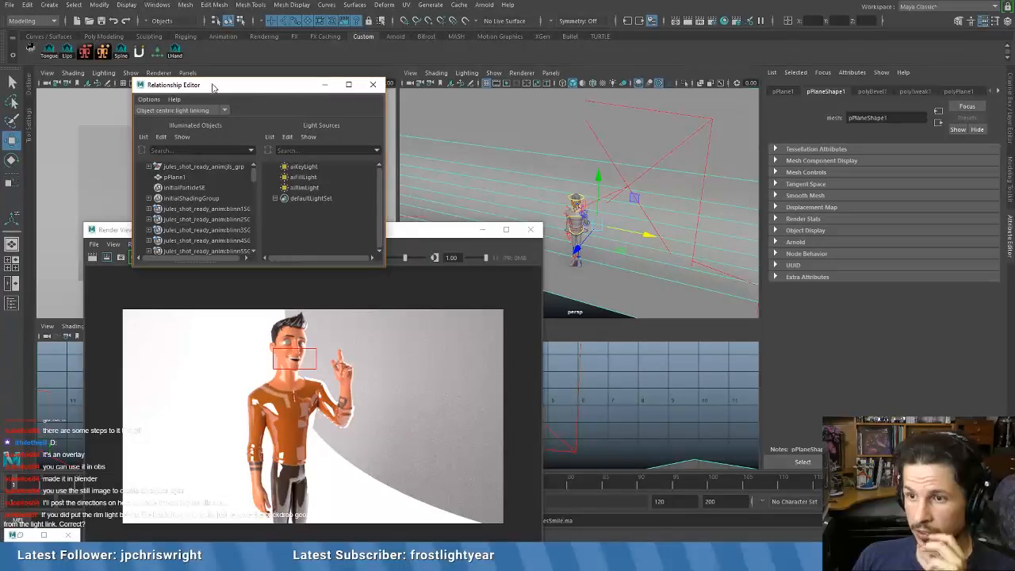
left_click_drag(215, 85, 213, 57)
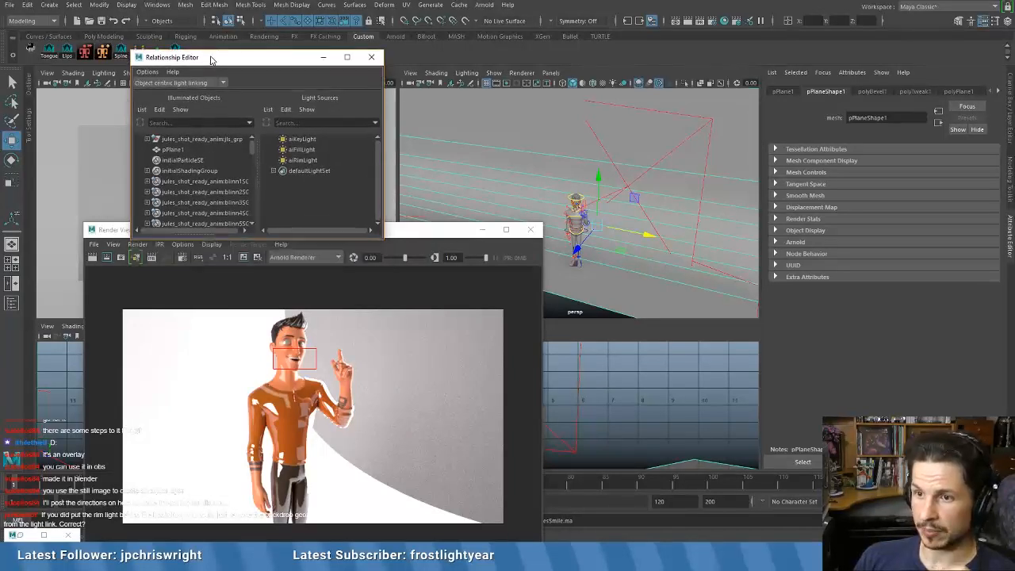
left_click(179, 150)
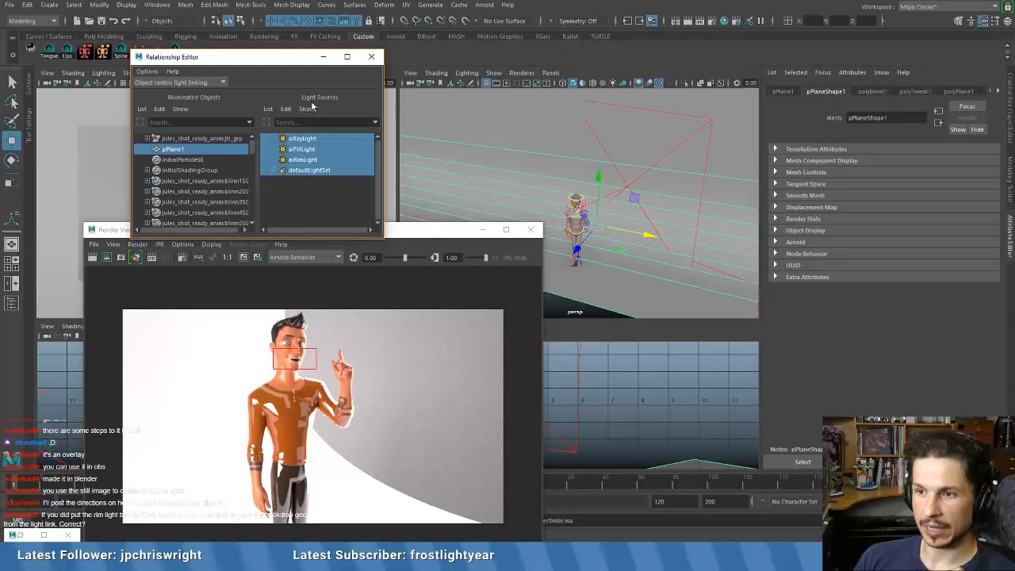
left_click(294, 161)
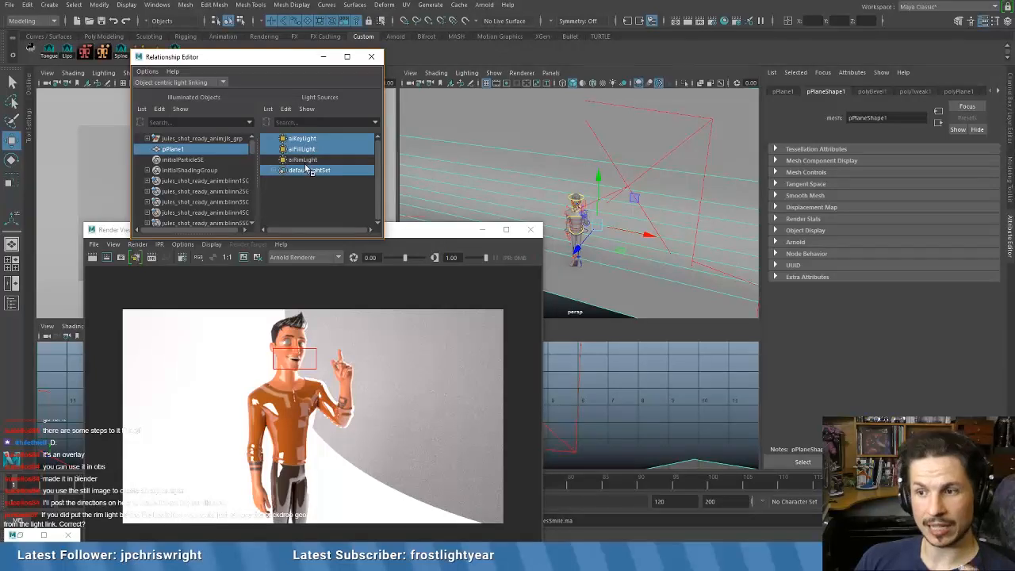
- Render a small region over the backdrop beside the character's legs, then render the full frame
left_click_drag(414, 229, 433, 111)
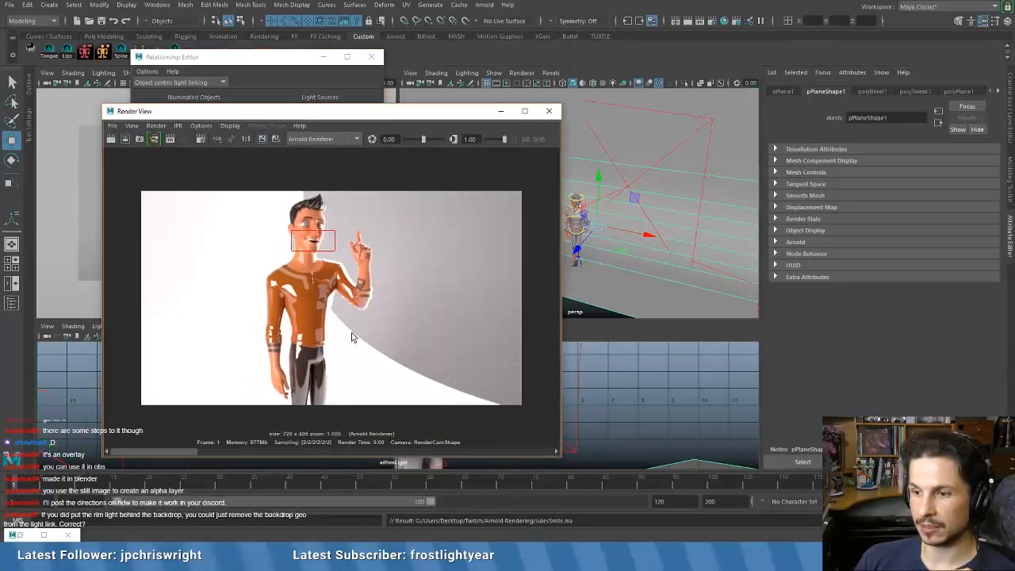
left_click_drag(397, 376, 399, 378)
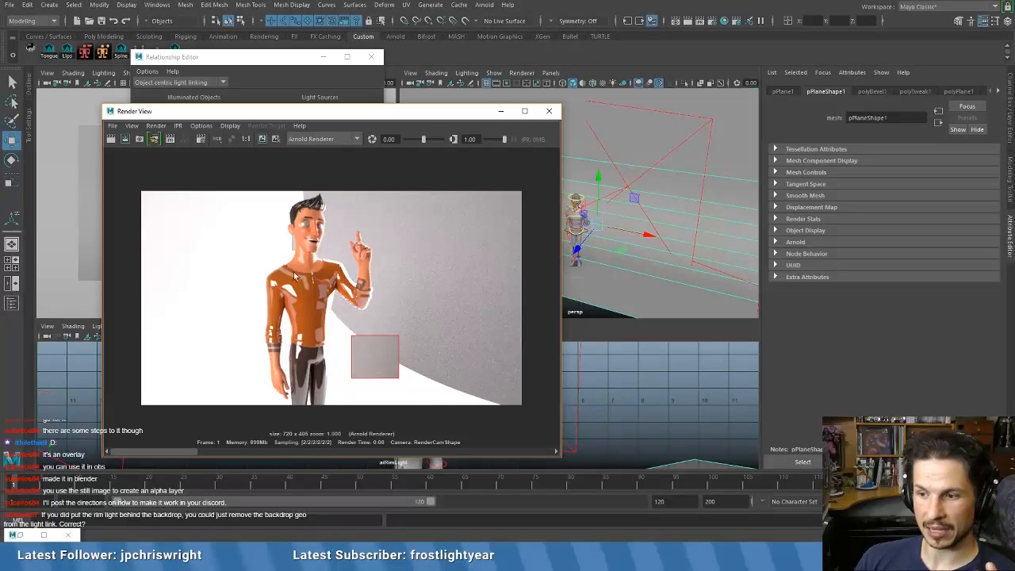
left_click_drag(336, 243, 306, 221)
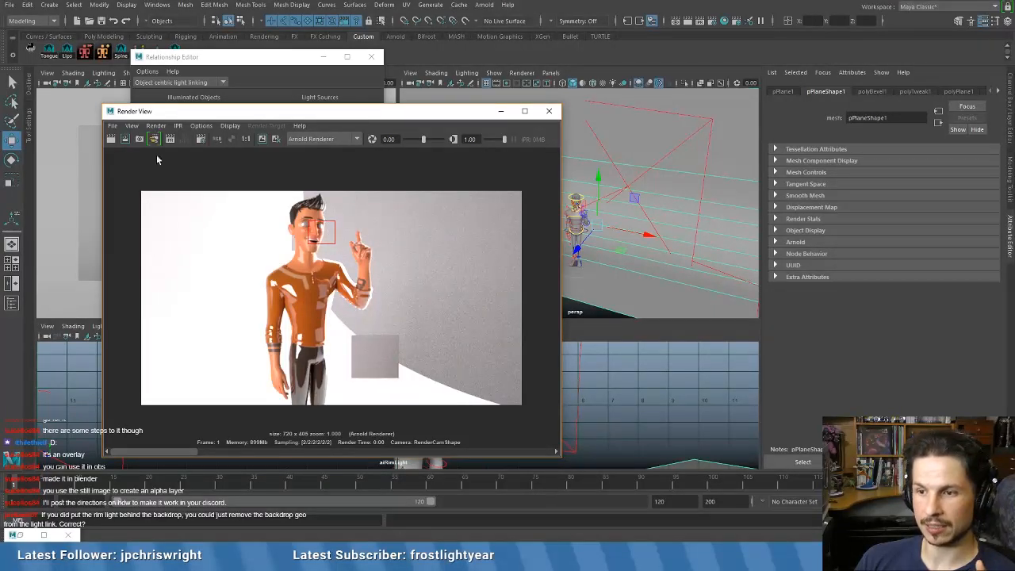
left_click(113, 140)
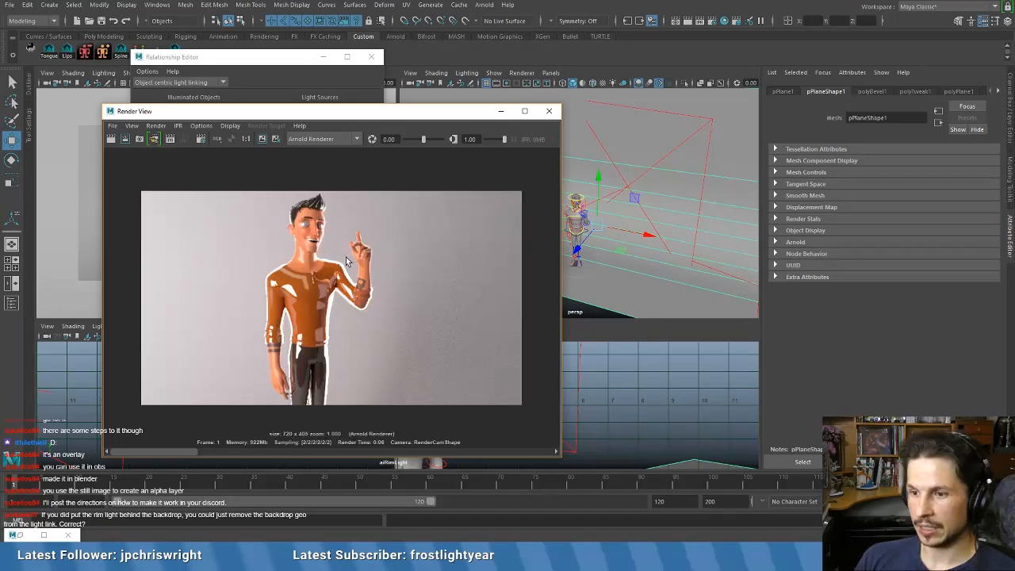
- Select aiRimLight, try an intensity of 1, and render a region over the character's face and shoulders
left_click(658, 160)
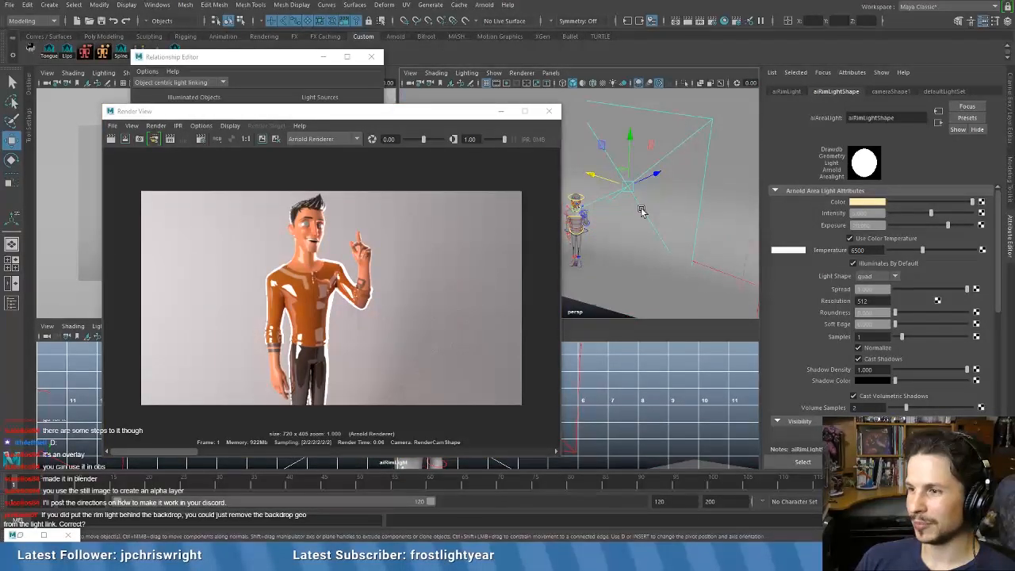
left_click_drag(638, 211, 799, 182, "alt")
scroll(672, 225, "down", 5)
left_click_drag(672, 225, 793, 204, "alt")
key("r")
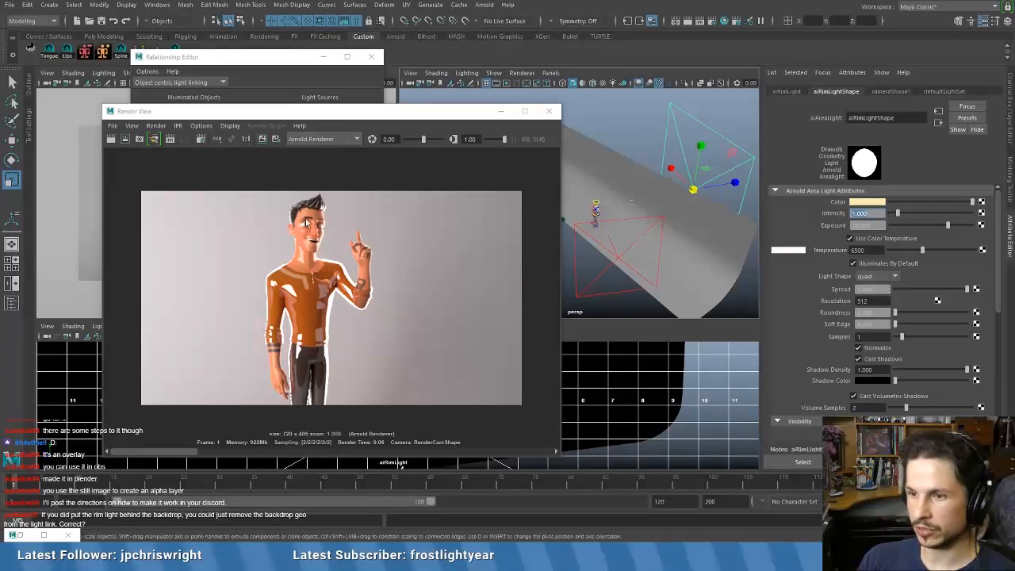
left_click_drag(249, 251, 251, 226)
left_click(126, 140)
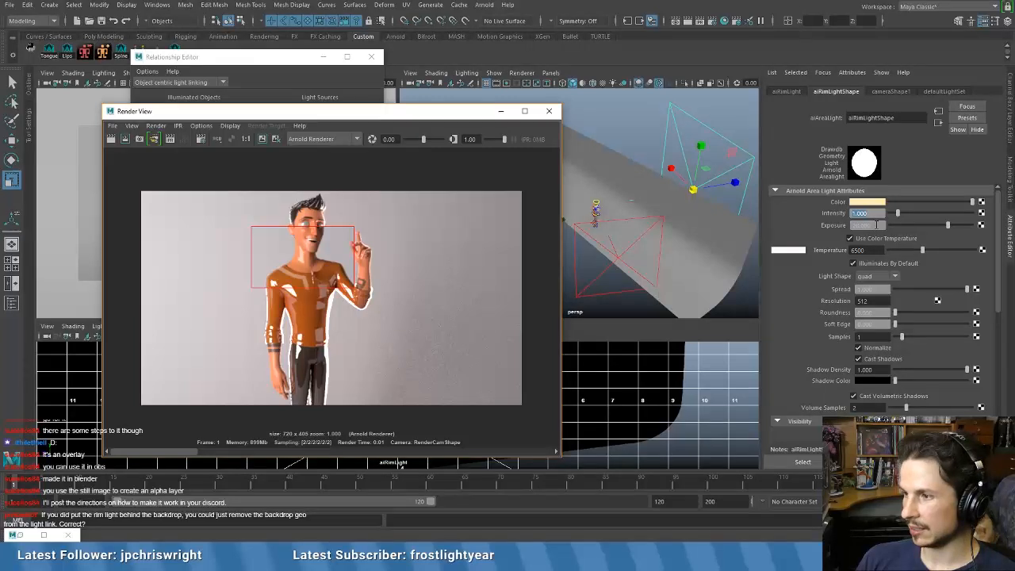
- Set aiRimLight's intensity to 5 and re-render the face and shoulder region
type("5")
key("Return")
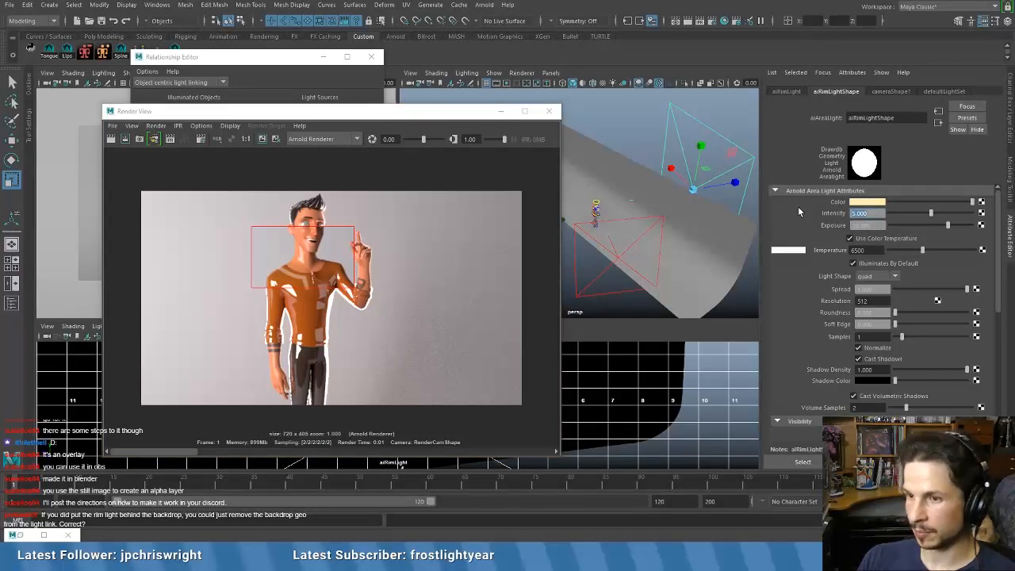
left_click(124, 141)
left_click(124, 140)
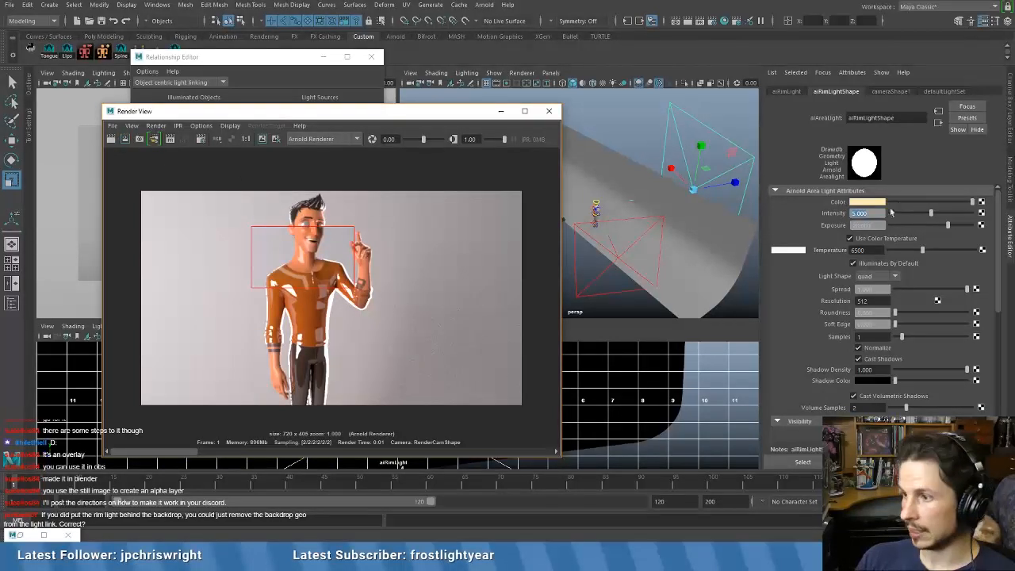
left_click_drag(879, 215, 853, 214)
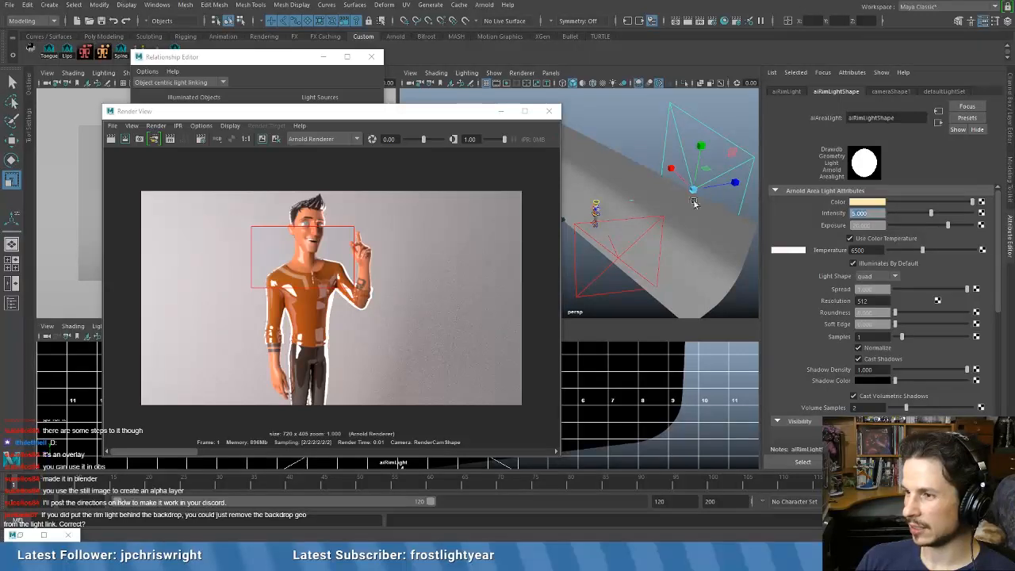
- Try lowering the backdrop plane out of the camera's view and re-render the face and shoulder region
left_click(705, 235)
left_click_drag(620, 178, 617, 246)
left_click(125, 139)
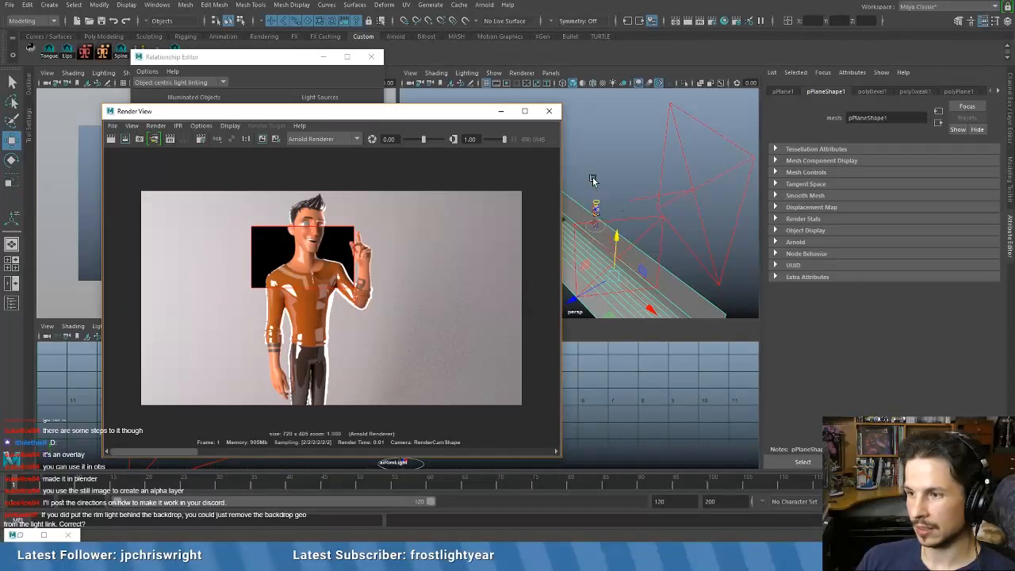
- Undo the backdrop plane's downward move and re-render the face and shoulder region
left_click_drag(642, 232, 644, 209, "alt")
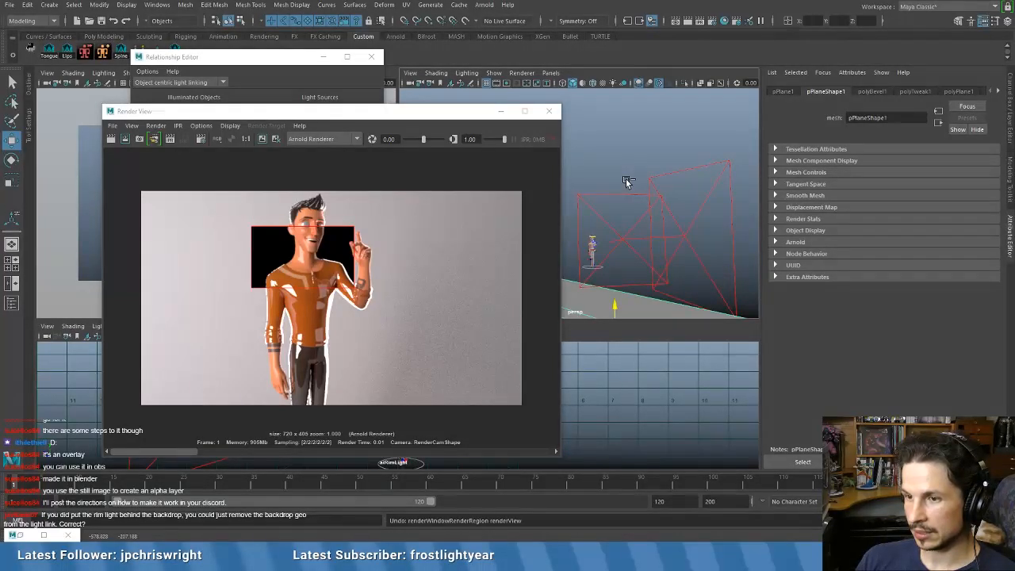
left_click_drag(625, 178, 542, 195, "alt")
scroll(296, 214, "up", 5)
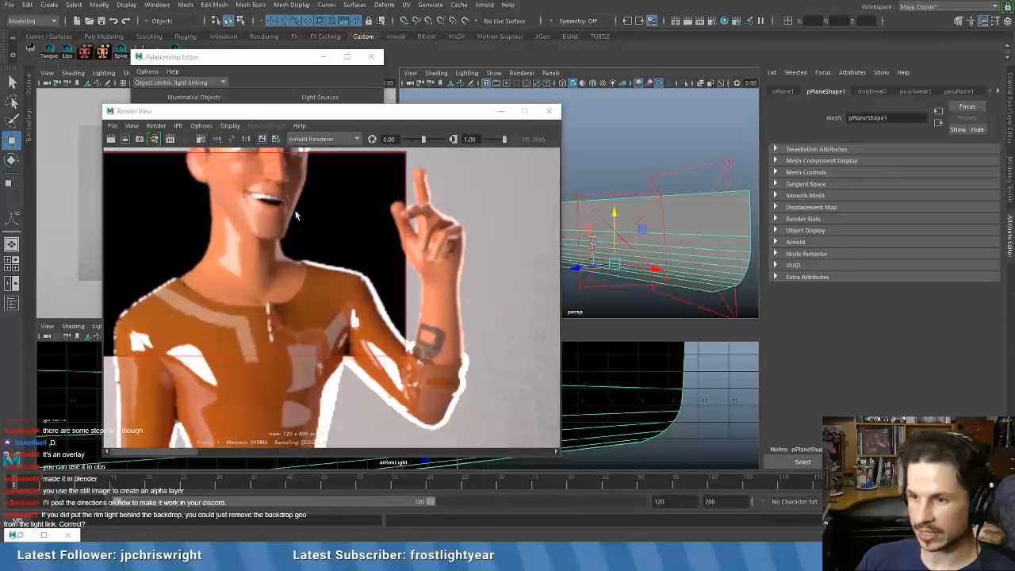
scroll(309, 217, "down", 3)
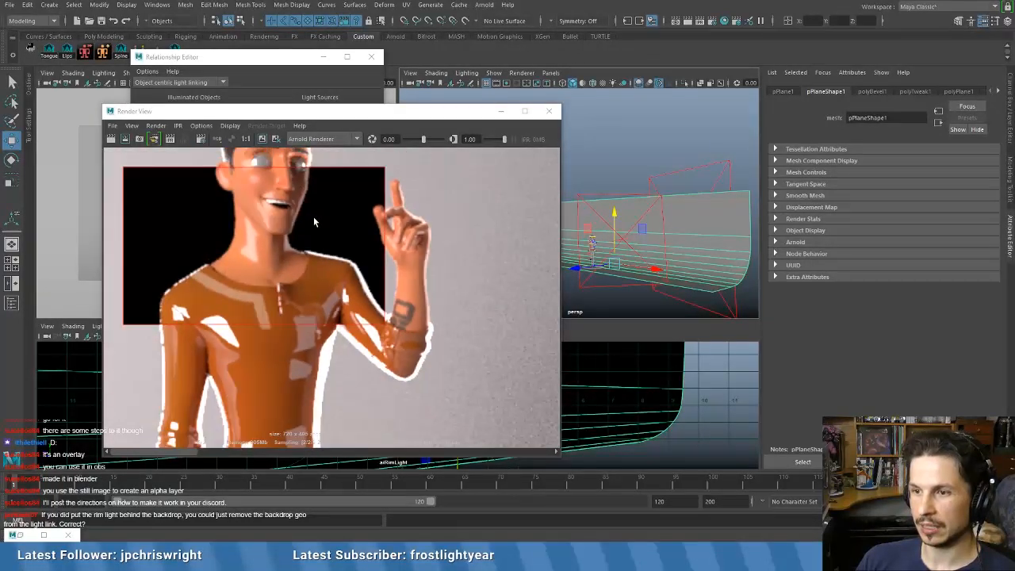
left_click(125, 139)
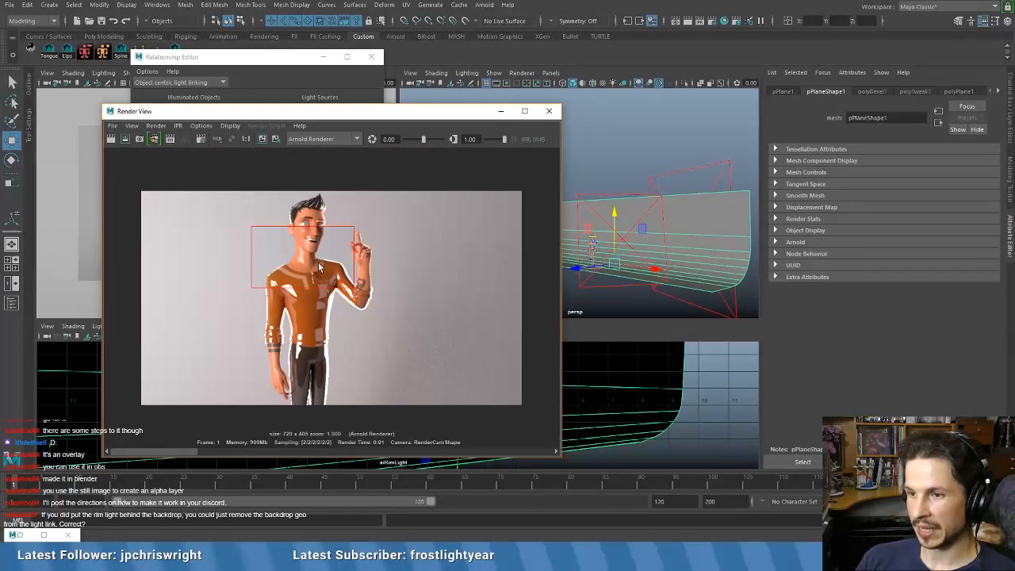
- Examine the rim highlights along the character's face, shoulders, and arms in the rendered image
scroll(318, 262, "up", 5)
middle_click_drag(334, 214, 300, 295, "alt")
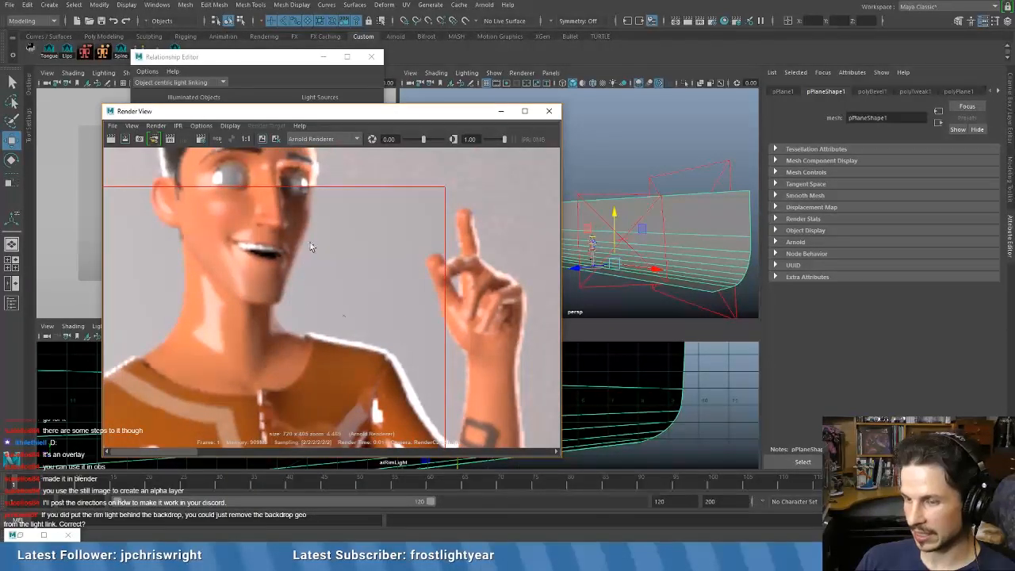
scroll(310, 247, "down", 4)
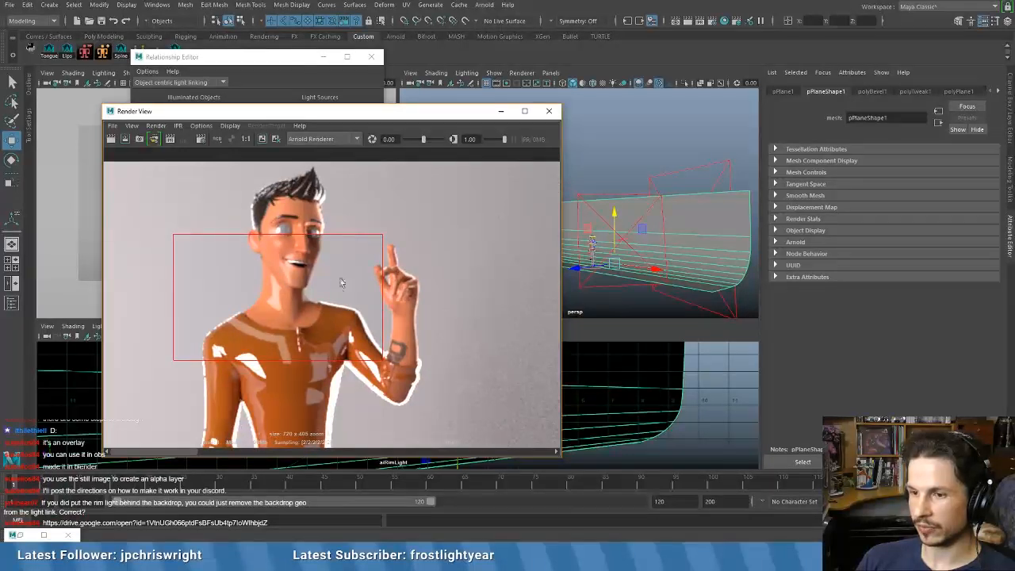
scroll(341, 283, "down", 1)
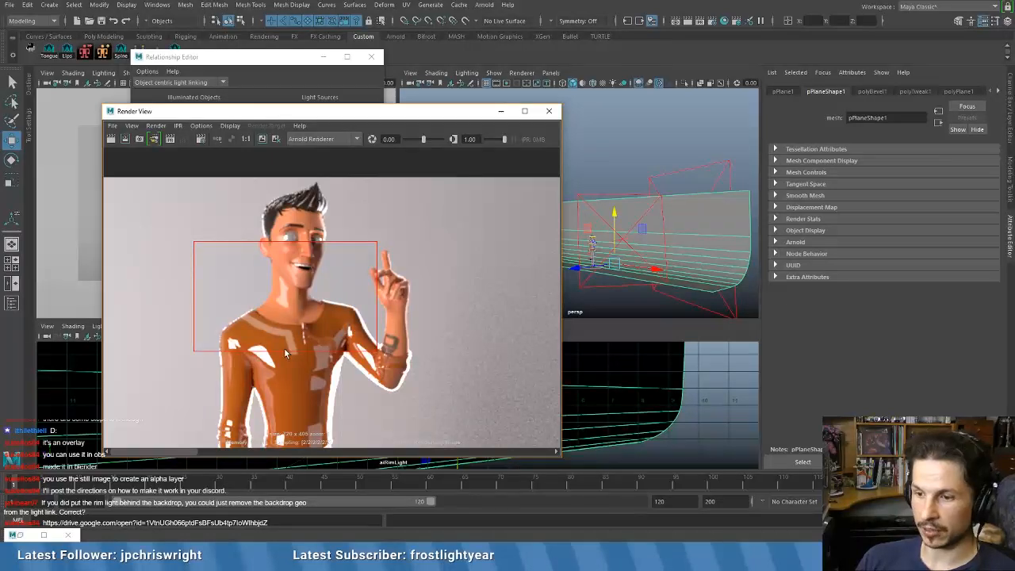
middle_click_drag(284, 348, 337, 295, "alt")
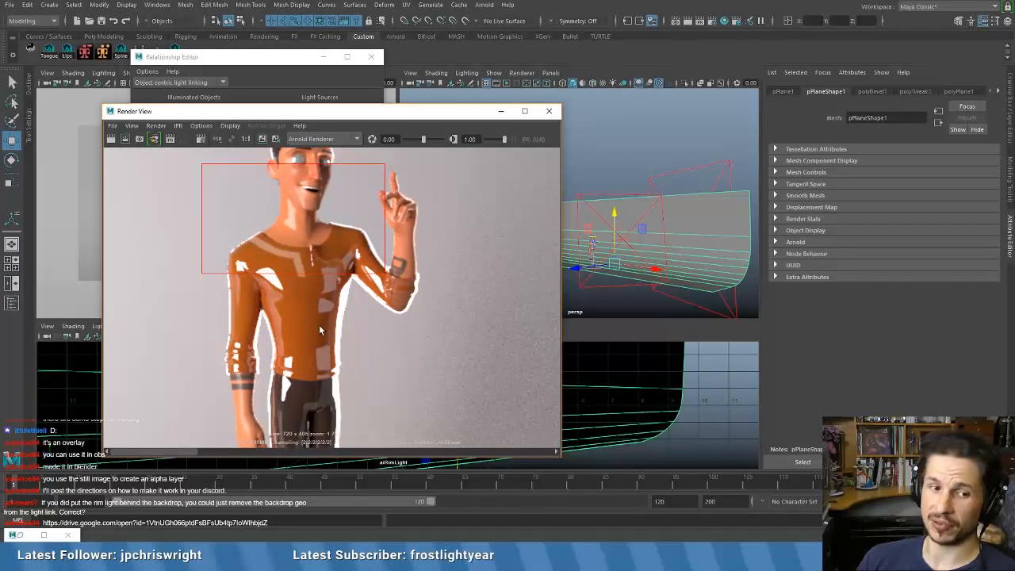
middle_click_drag(322, 210, 319, 273, "alt")
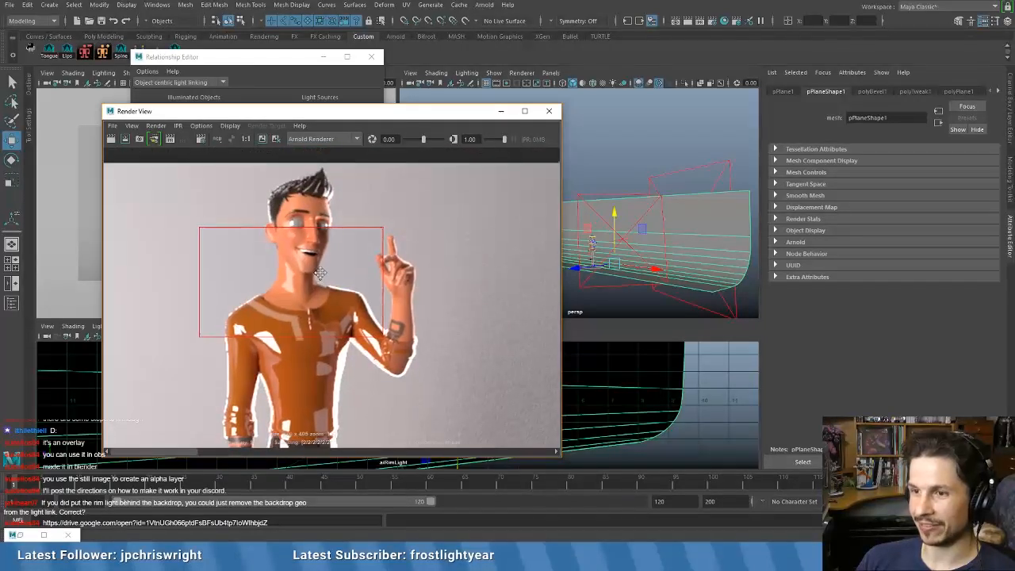
- Render a region over the character's hair and eyes, inspect it up close, and re-render the full frame
left_click_drag(257, 181, 344, 232)
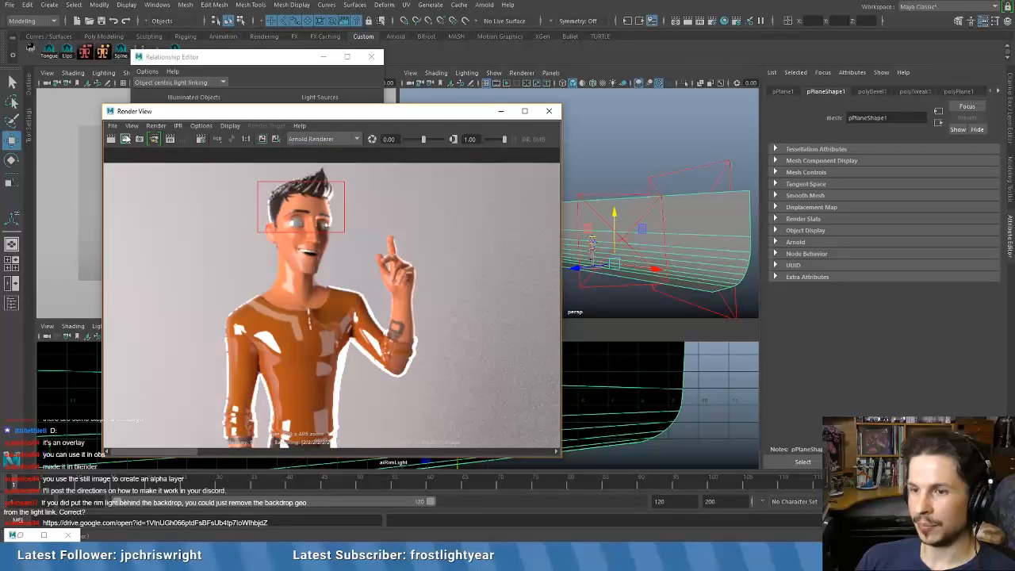
left_click(125, 138)
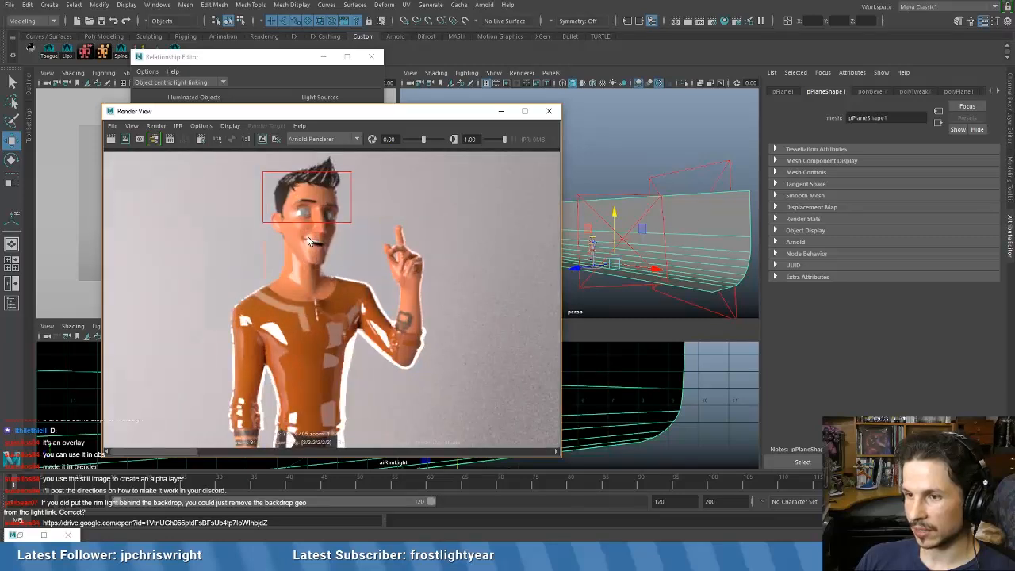
scroll(310, 241, "up", 5)
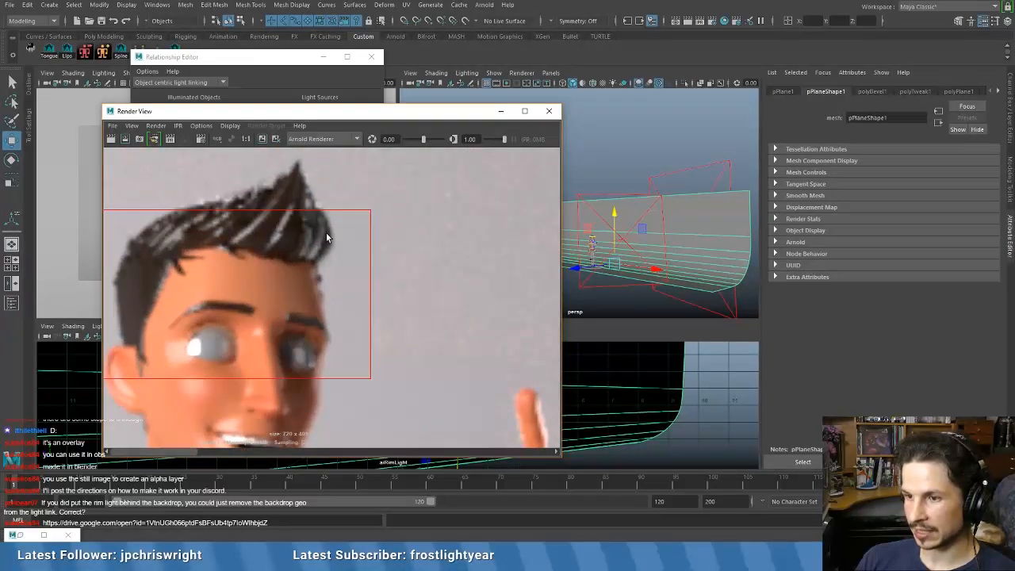
scroll(230, 319, "down", 8)
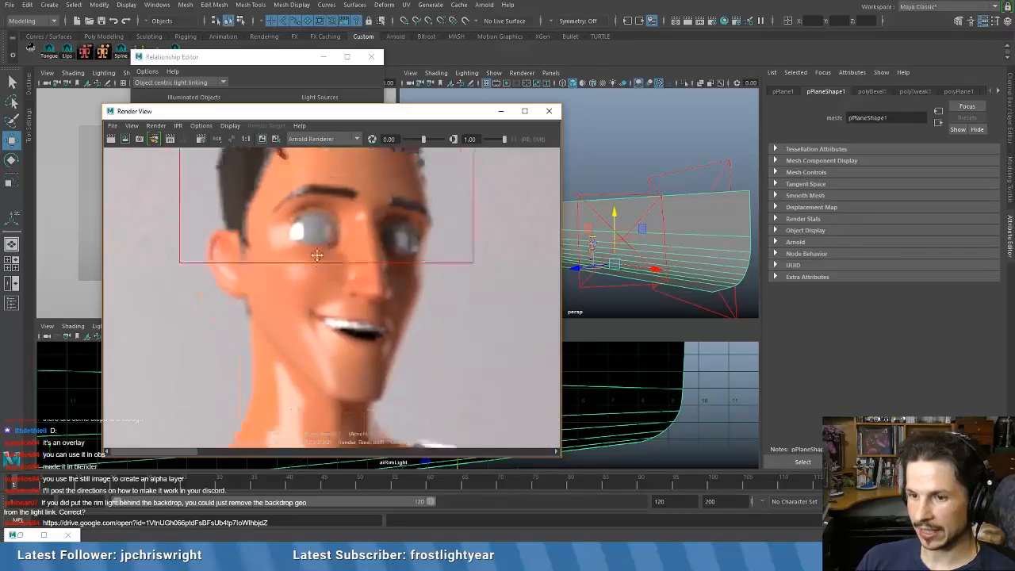
middle_click_drag(445, 343, 404, 301, "alt")
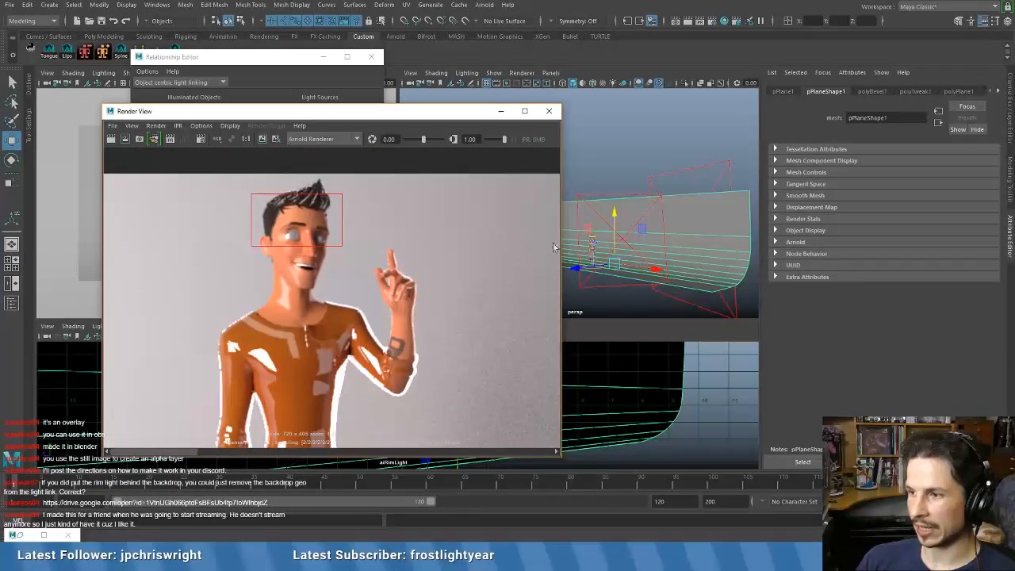
scroll(278, 280, "down", 2)
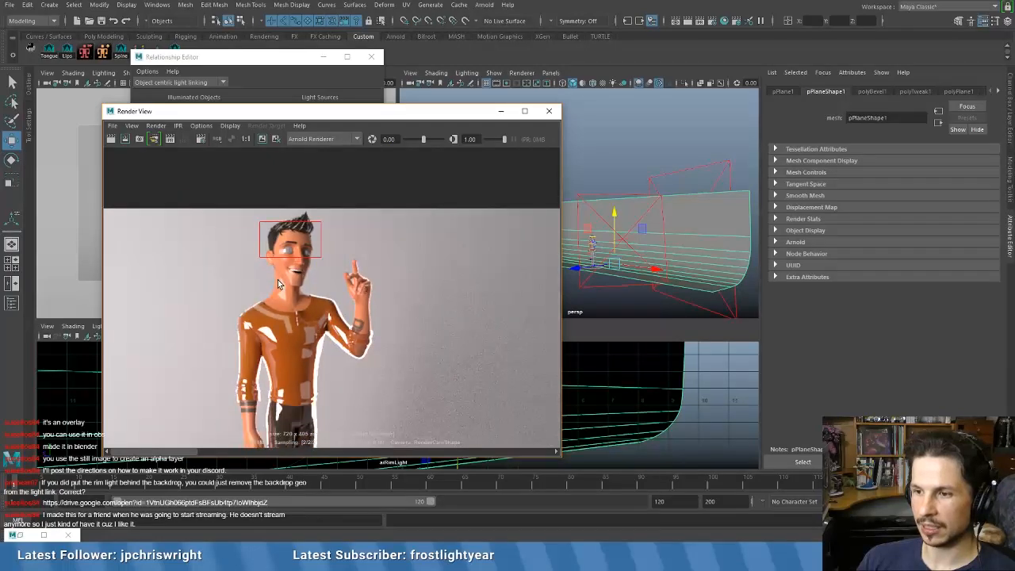
left_click(110, 139)
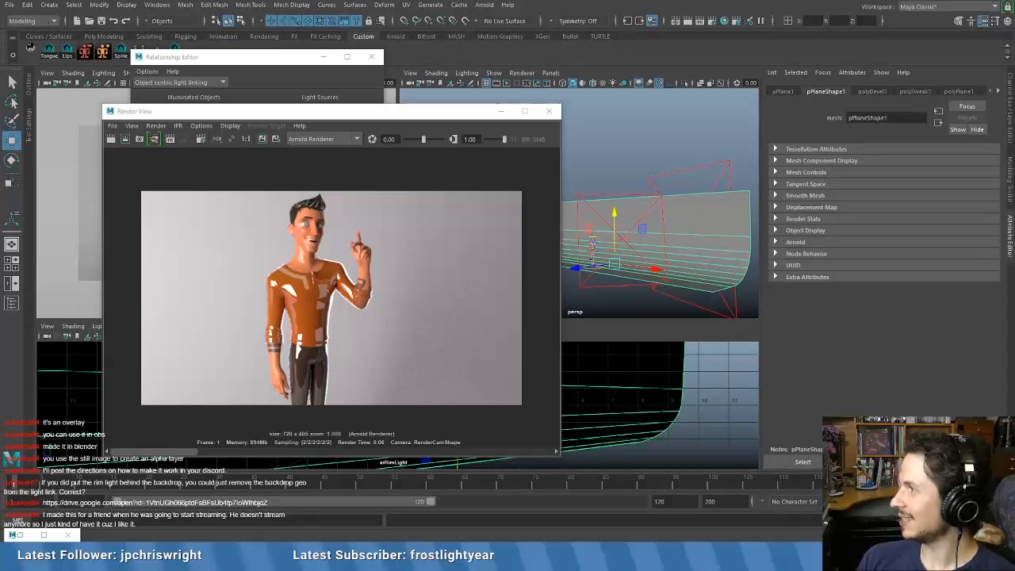
- Switch to the browser window to view the shared pre-stream overlay image
left_click_drag(1013, 237, 686, 84)
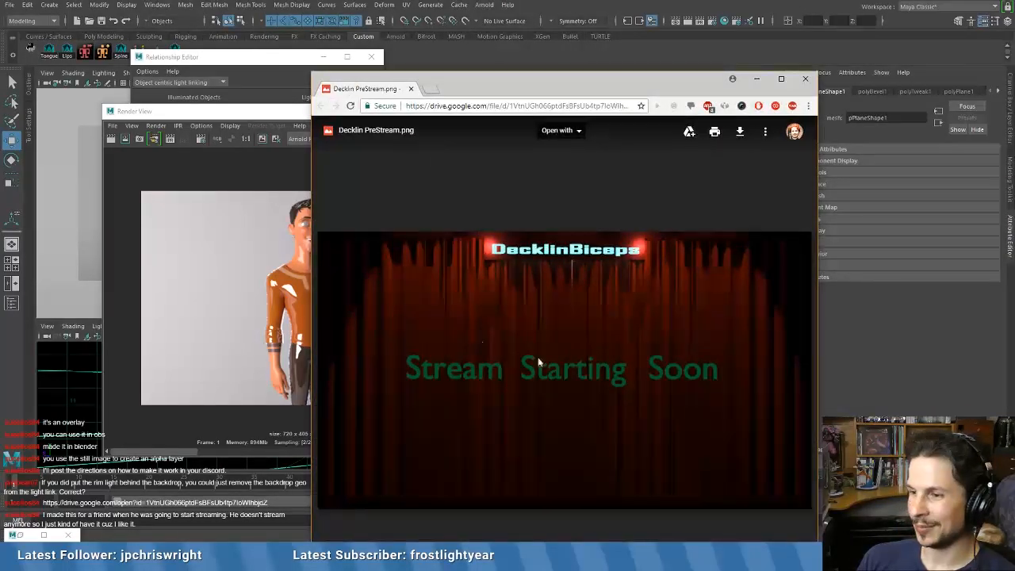
- Enlarge the pre-stream overlay image in the browser, inspect it up close, and return to Maya
left_click_drag(607, 89, 557, 41)
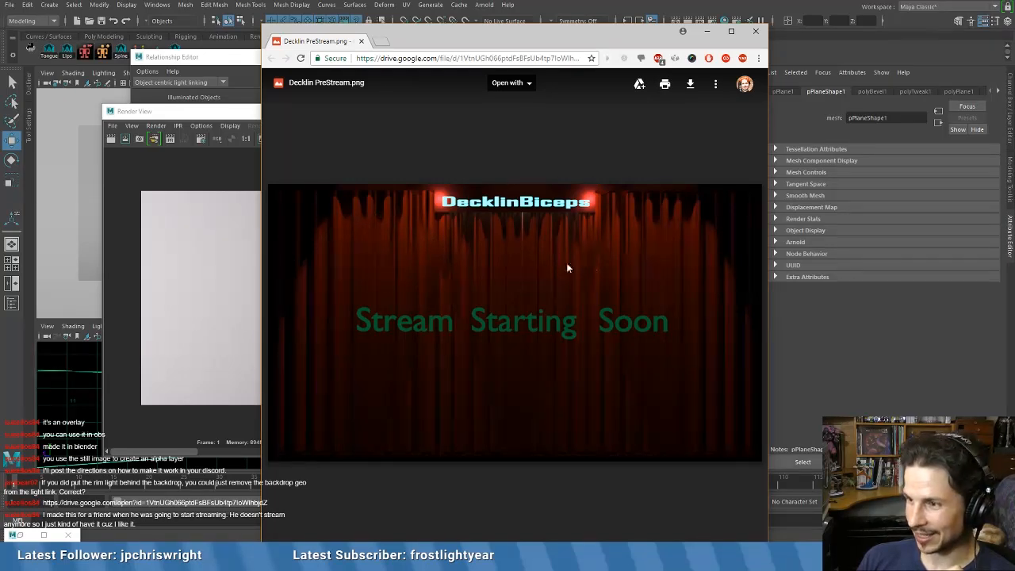
double_click(517, 39)
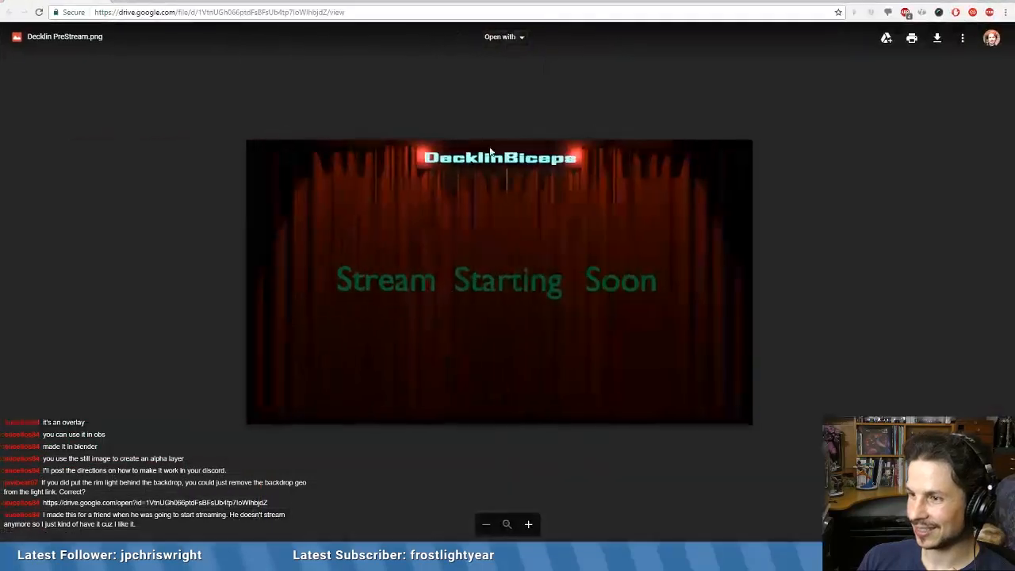
scroll(493, 274, "up", 5)
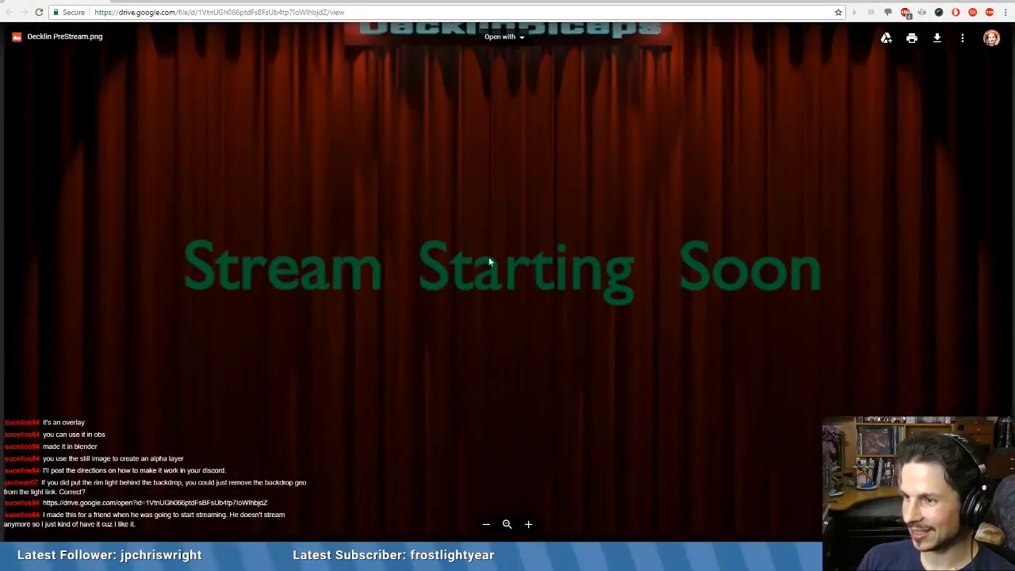
scroll(607, 145, "down", 5)
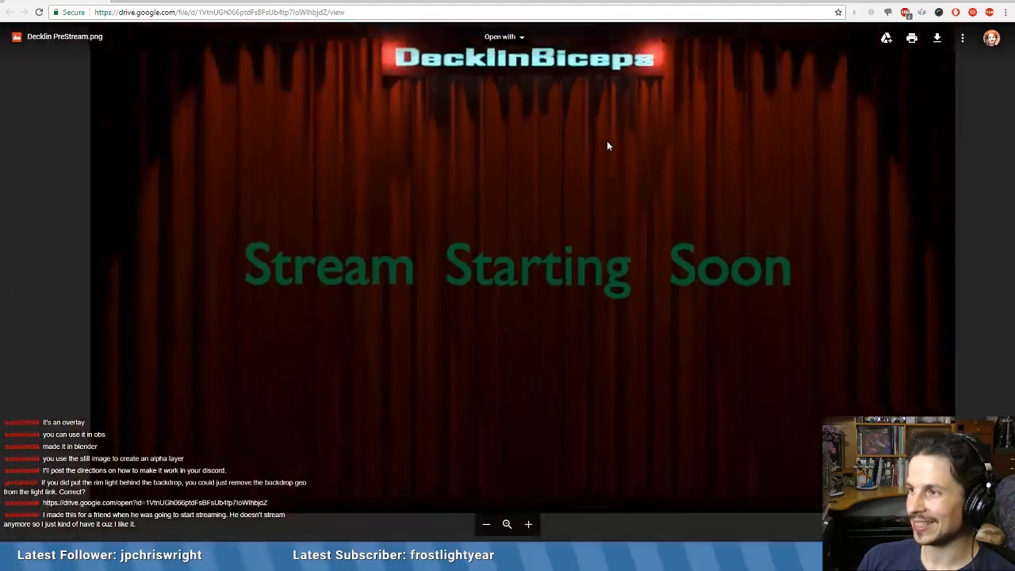
scroll(353, 178, "down", 2)
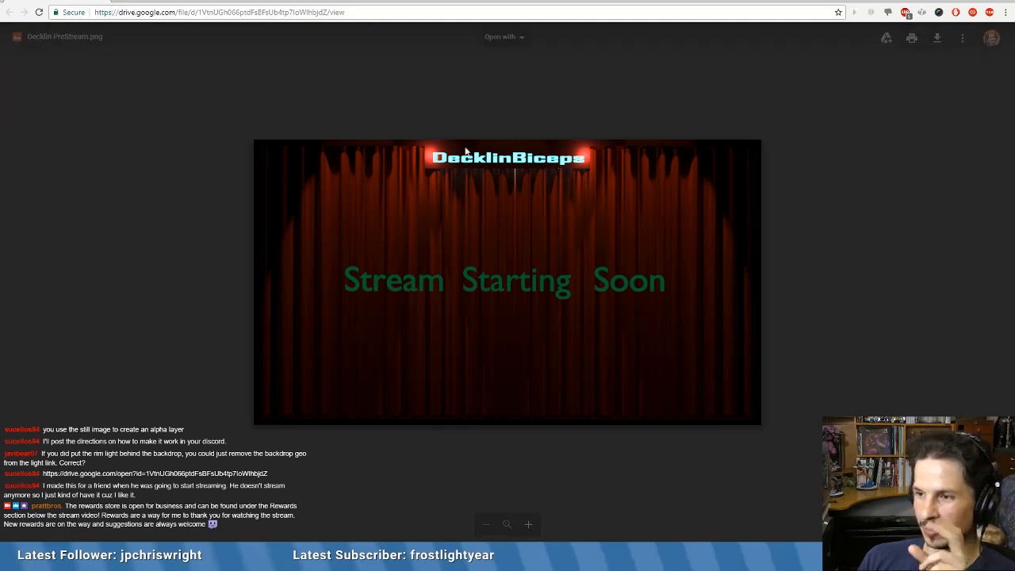
left_click_drag(489, 2, 1014, 191)
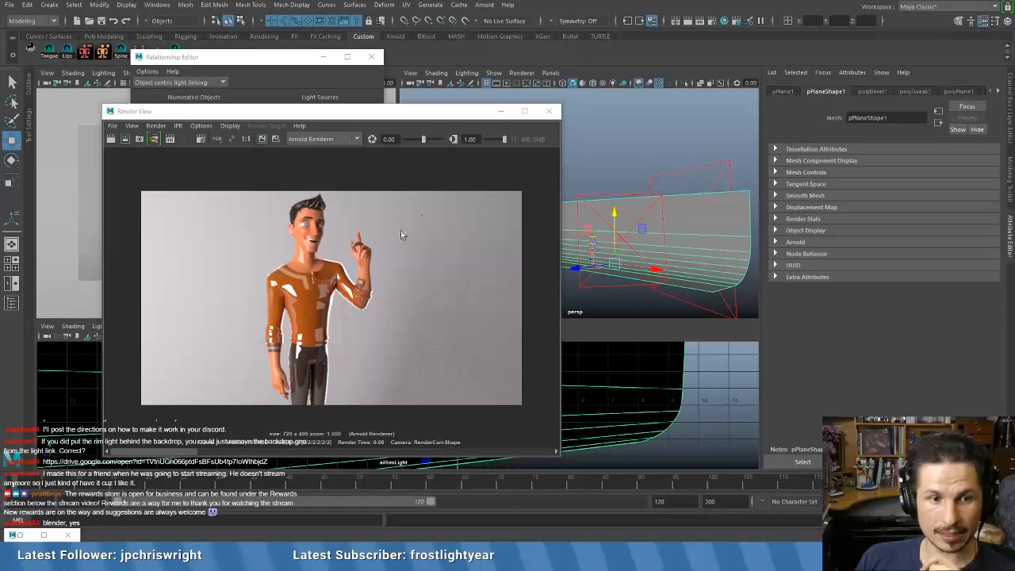
- Examine the rim highlights on the rendered character's raised arm, shoulders, and face, comparing against the previous stored render
left_click_drag(352, 116, 401, 95)
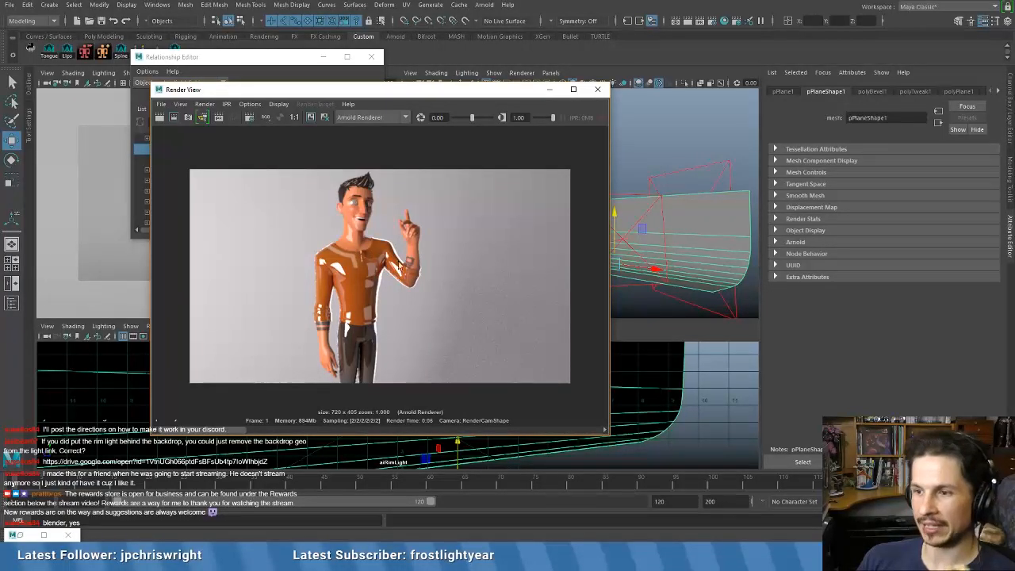
scroll(406, 261, "up", 5)
middle_click_drag(384, 209, 415, 279, "alt")
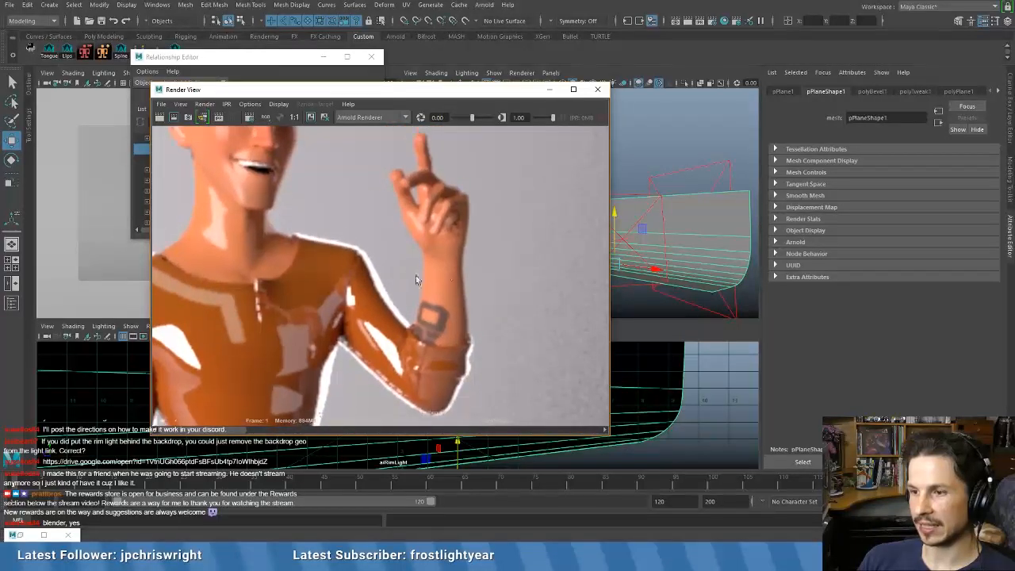
scroll(423, 262, "down", 1)
middle_click_drag(403, 243, 384, 302, "alt")
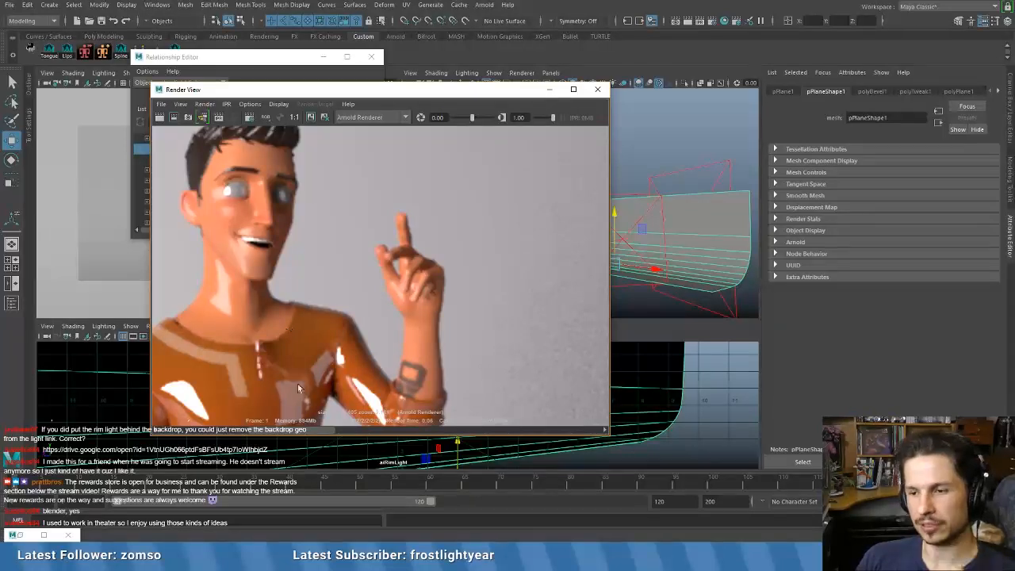
left_click_drag(322, 430, 256, 416)
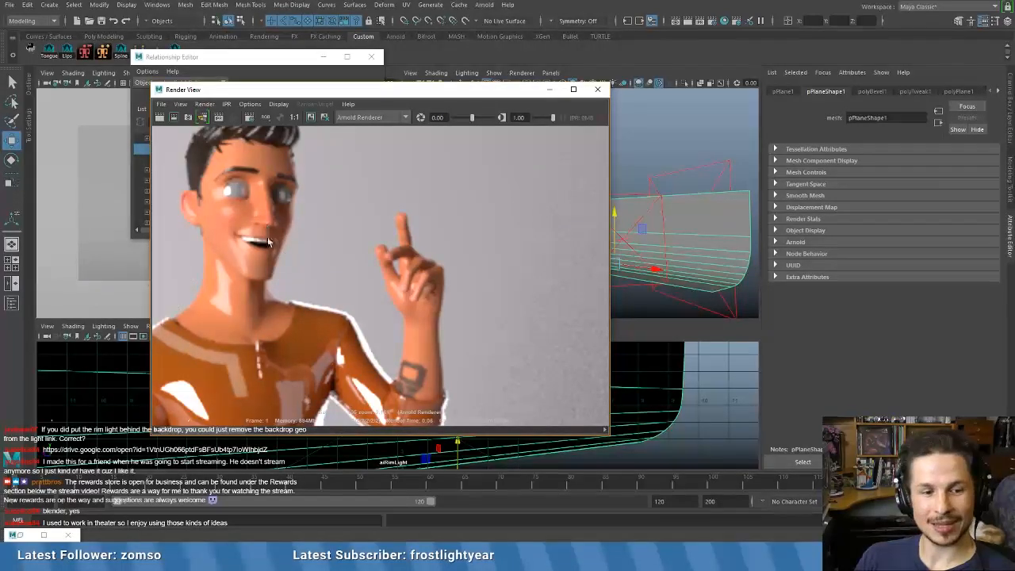
scroll(322, 316, "down", 3)
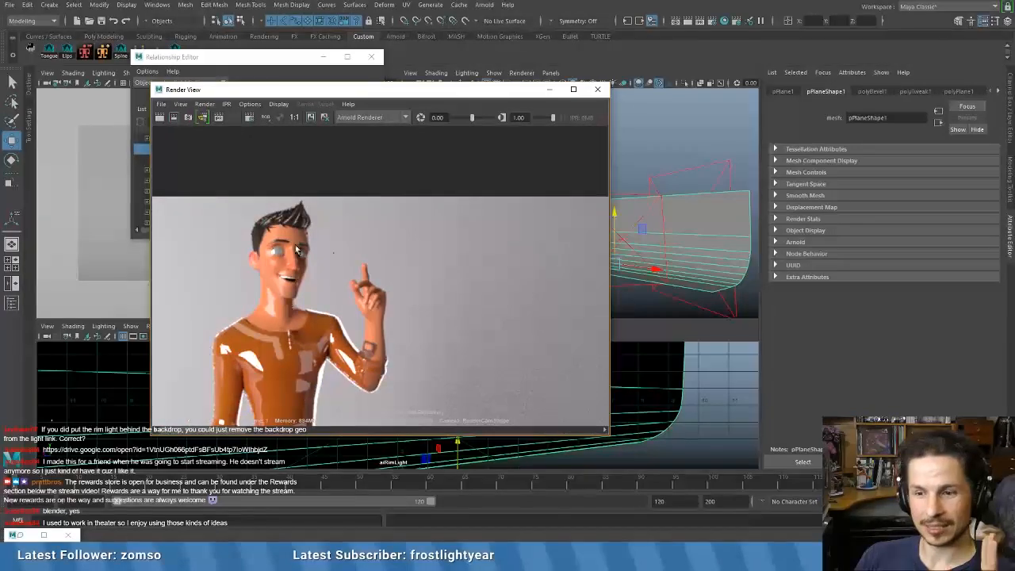
scroll(296, 339, "down", 2)
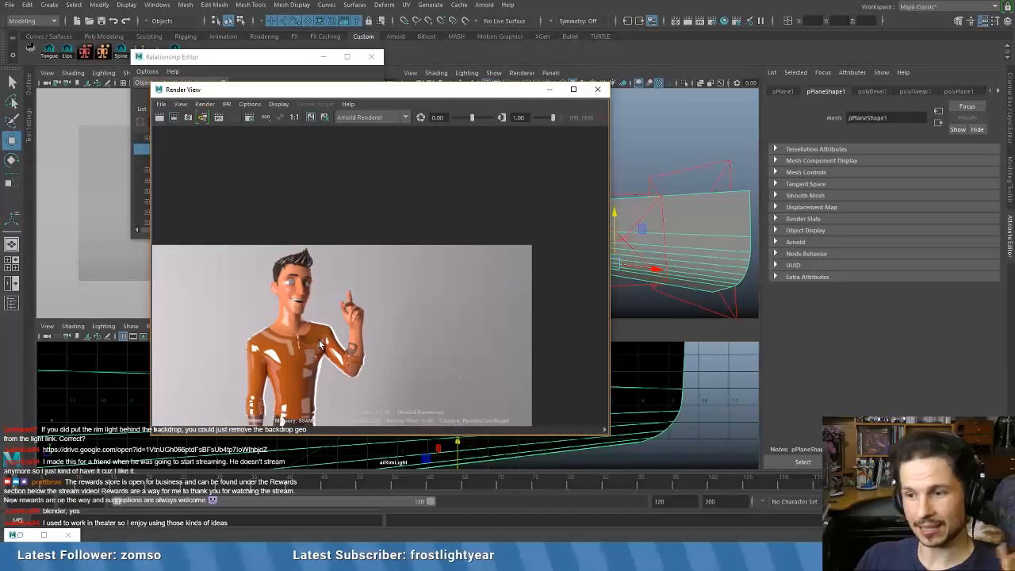
scroll(321, 342, "down", 2)
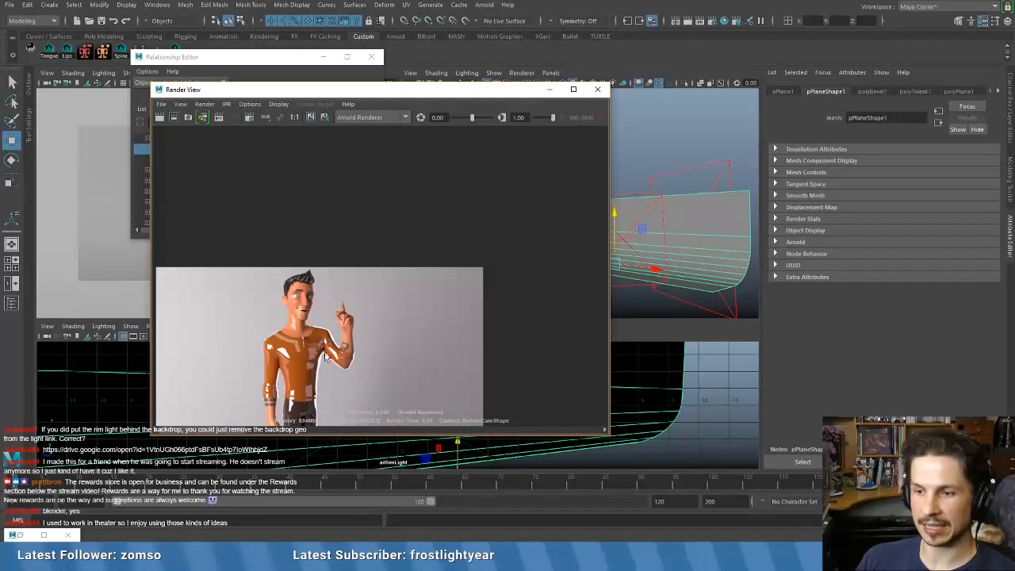
middle_click_drag(324, 356, 379, 289, "alt")
scroll(379, 289, "up", 2)
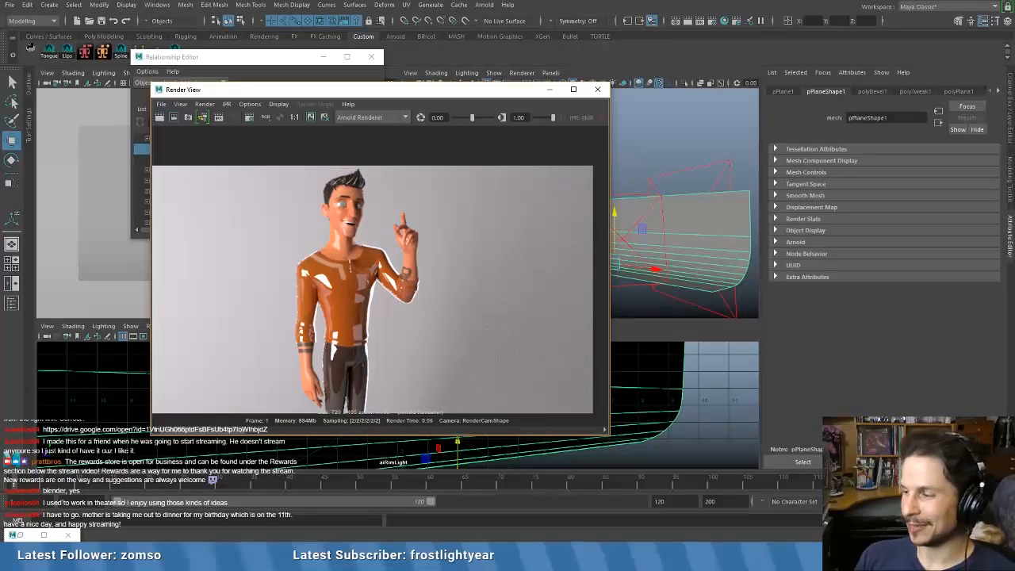
- Check the current date in the system calendar and close it
left_click(974, 560)
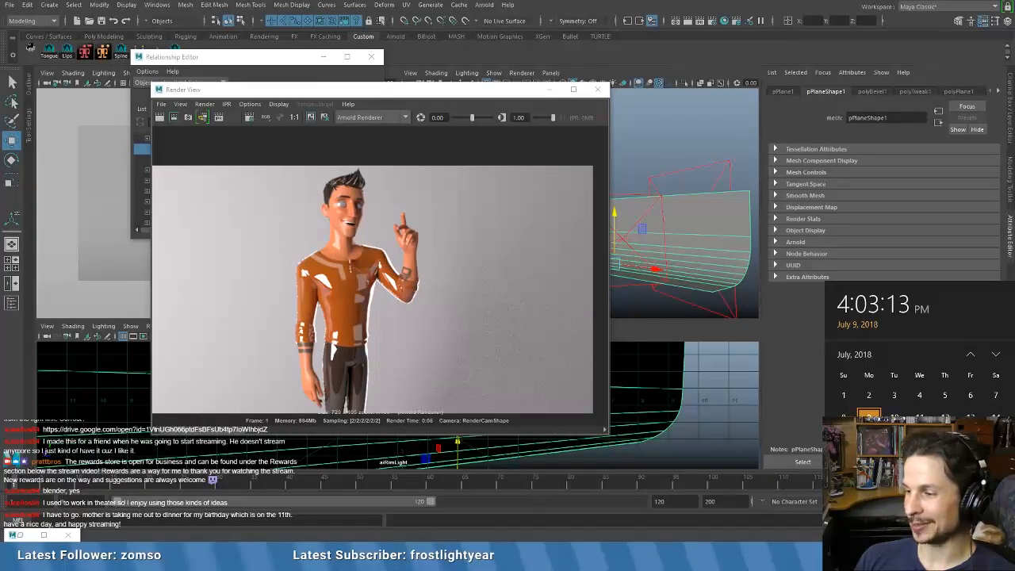
left_click(969, 560)
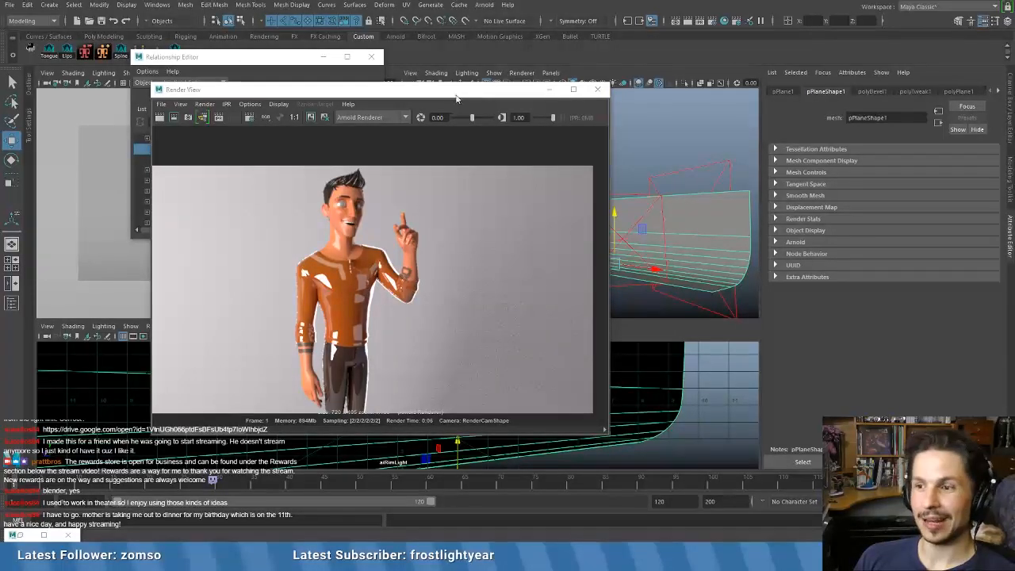
left_click_drag(452, 89, 478, 94)
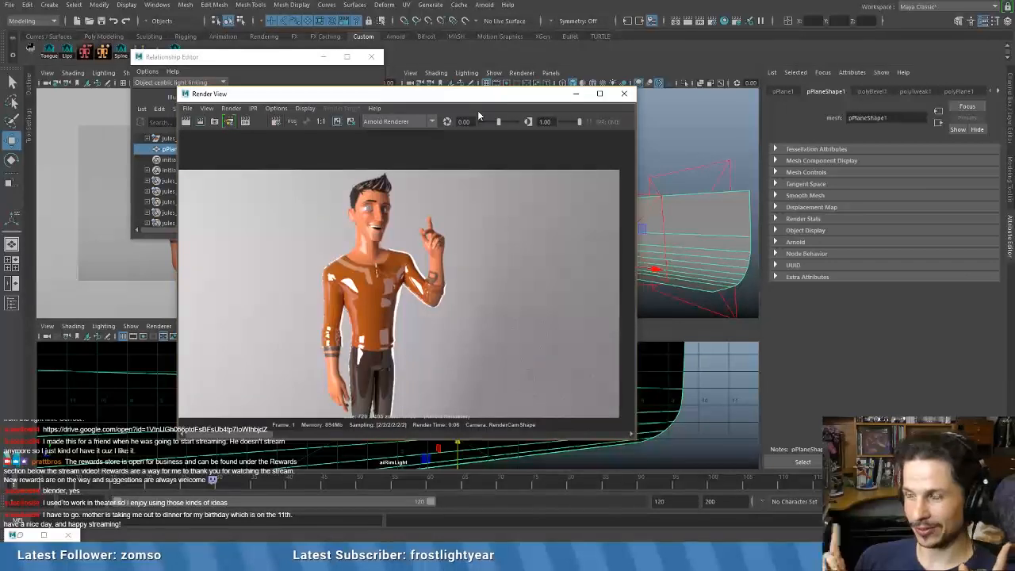
- Show the render at actual size and compare it with the stored Maya Software and Maya Hardware 2.0 renders
left_click(320, 122)
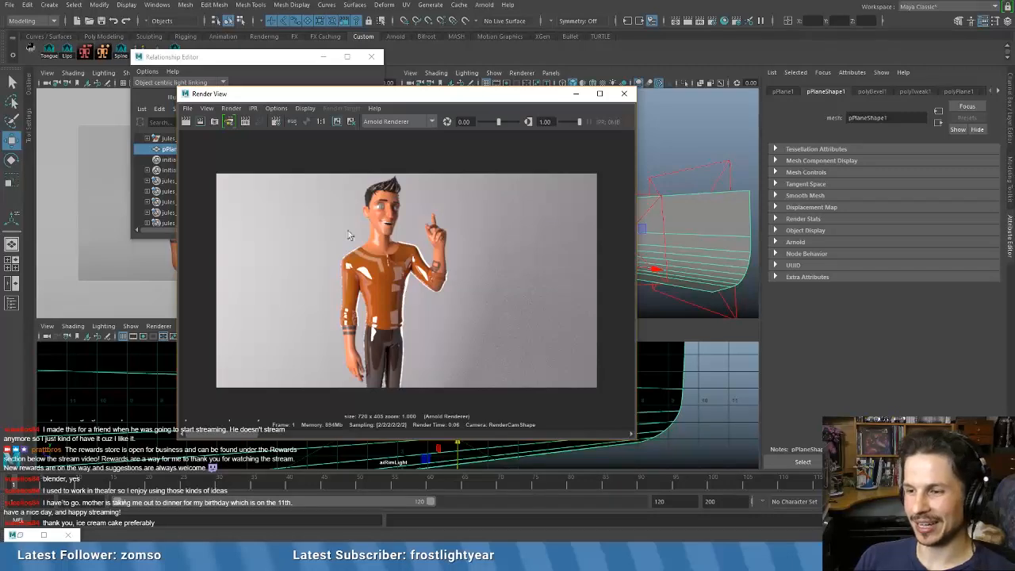
left_click_drag(470, 97, 608, 73)
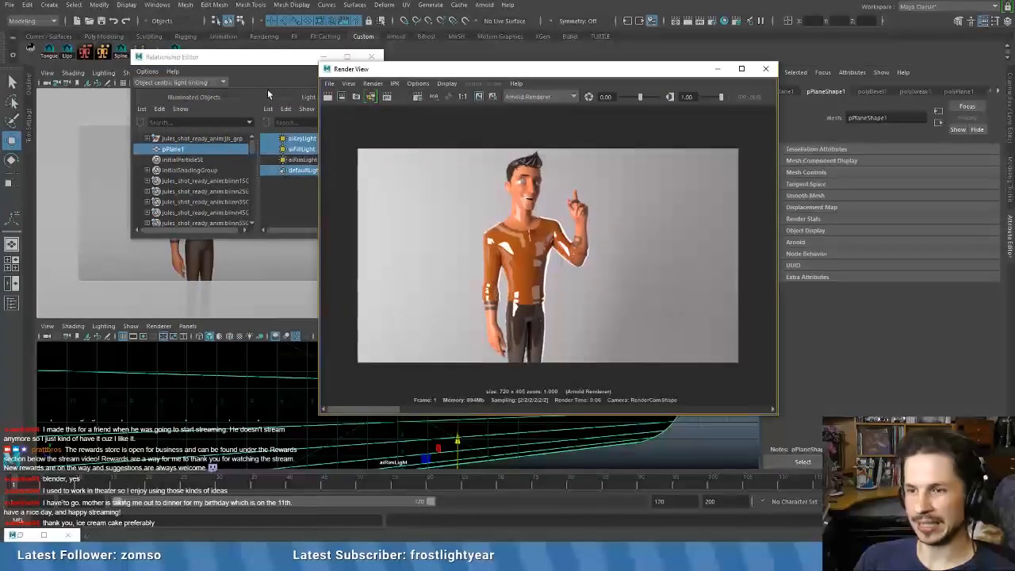
left_click_drag(515, 70, 468, 87)
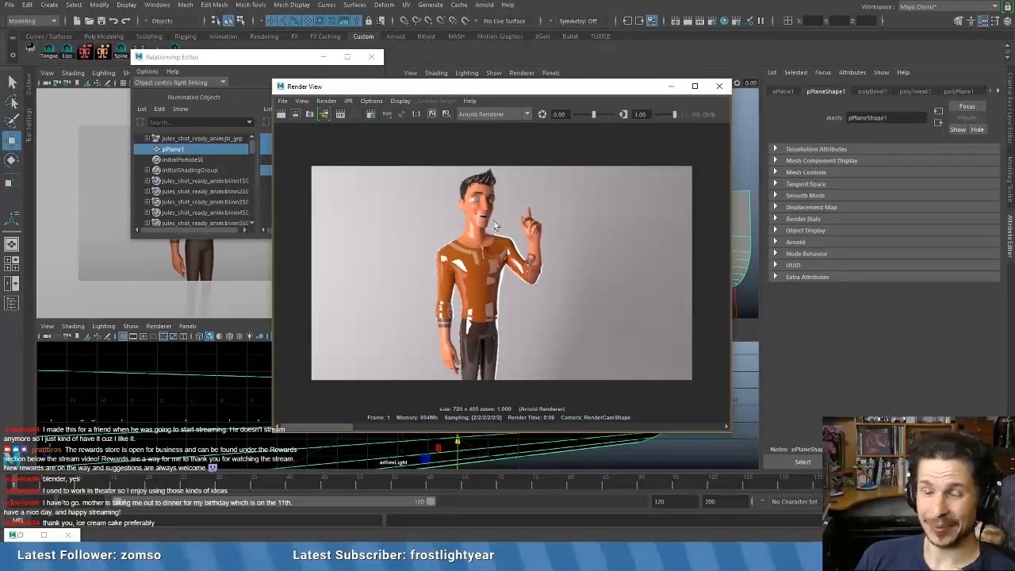
left_click_drag(348, 426, 684, 413)
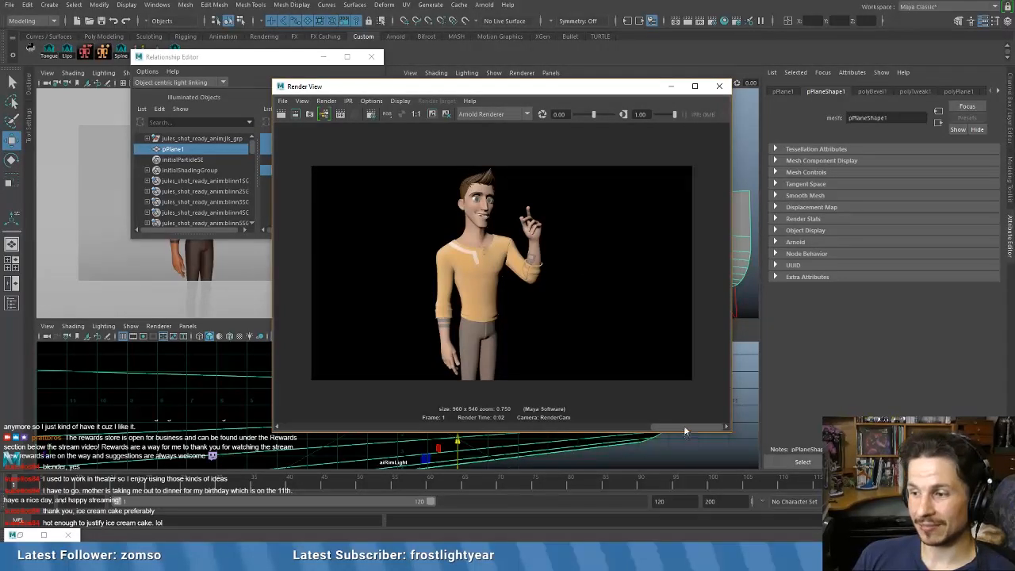
left_click_drag(683, 426, 639, 426)
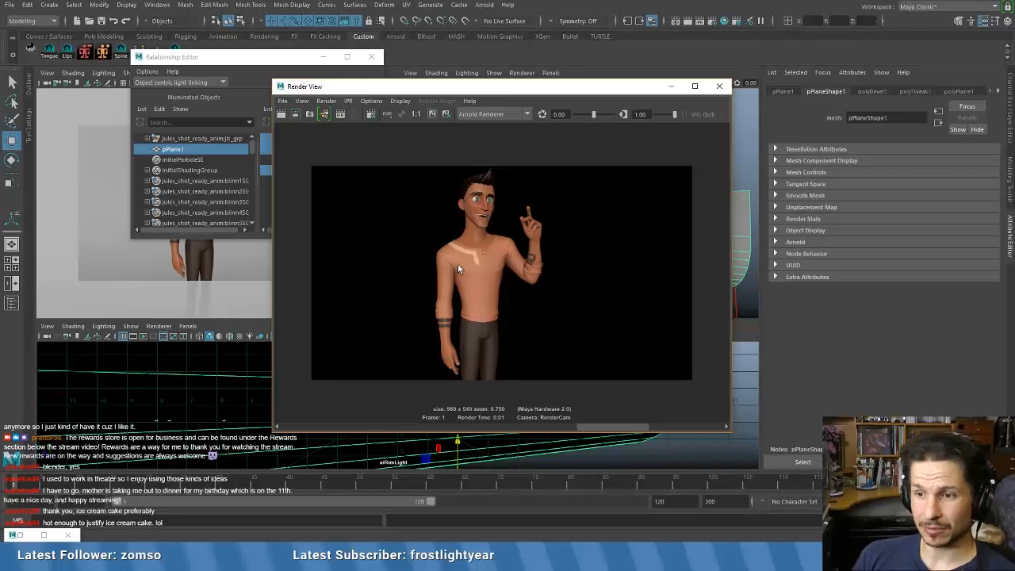
- Move the Relationship Editor clear of the render window and compare the stored Arnold renders with and without the rim light
left_click_drag(250, 56, 139, 287)
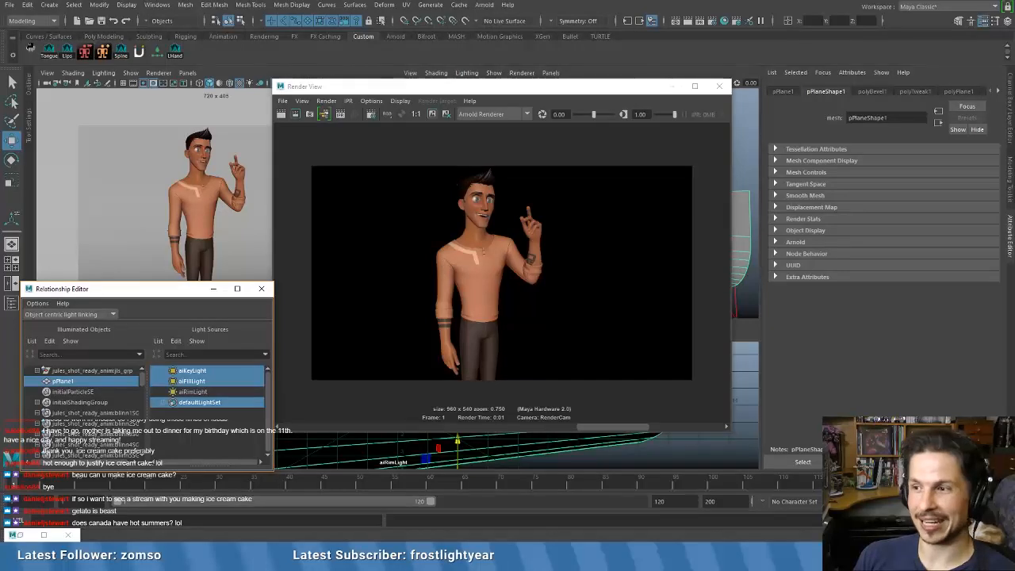
left_click_drag(584, 89, 577, 77)
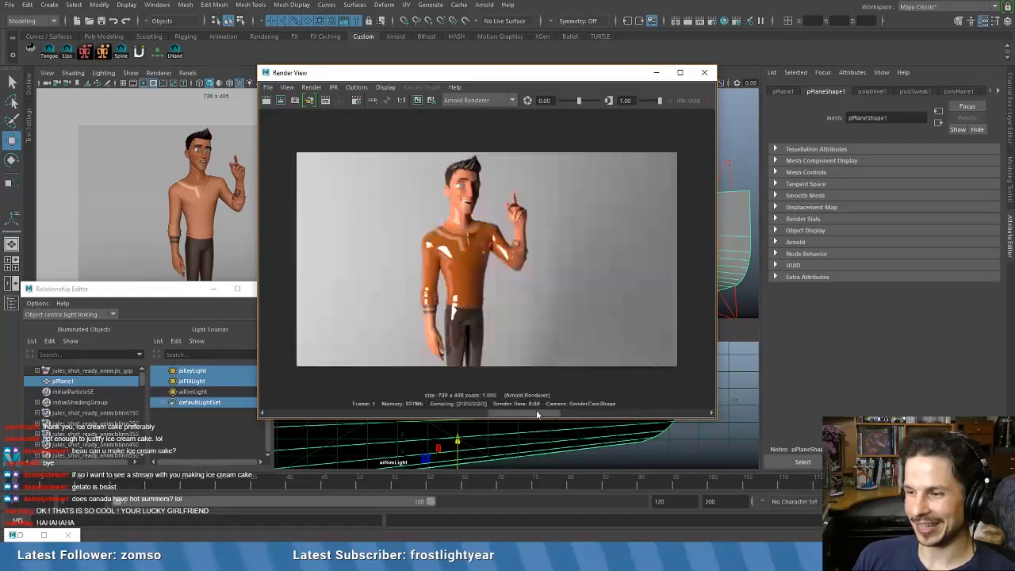
left_click_drag(548, 414, 549, 385)
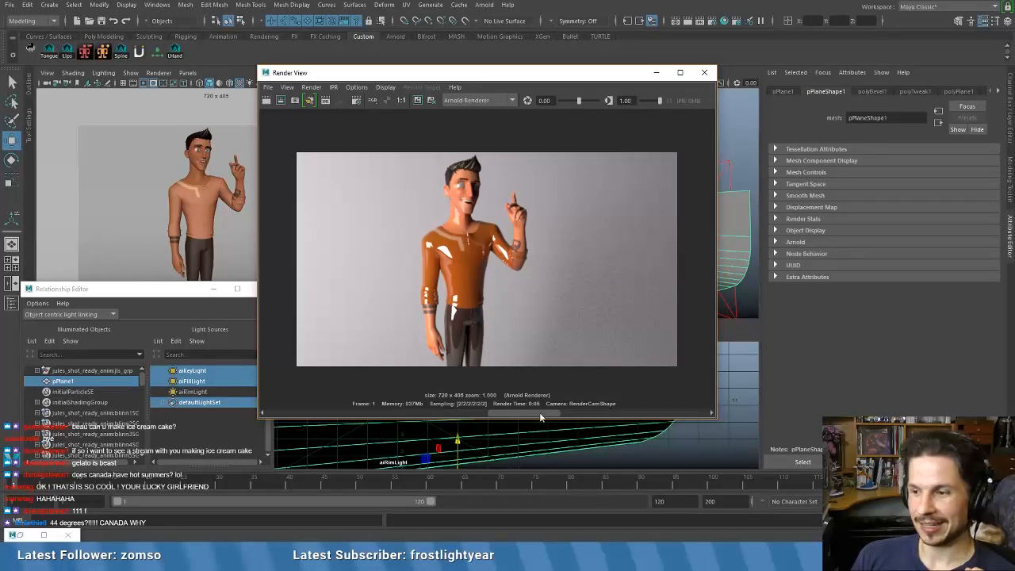
left_click_drag(567, 414, 335, 375)
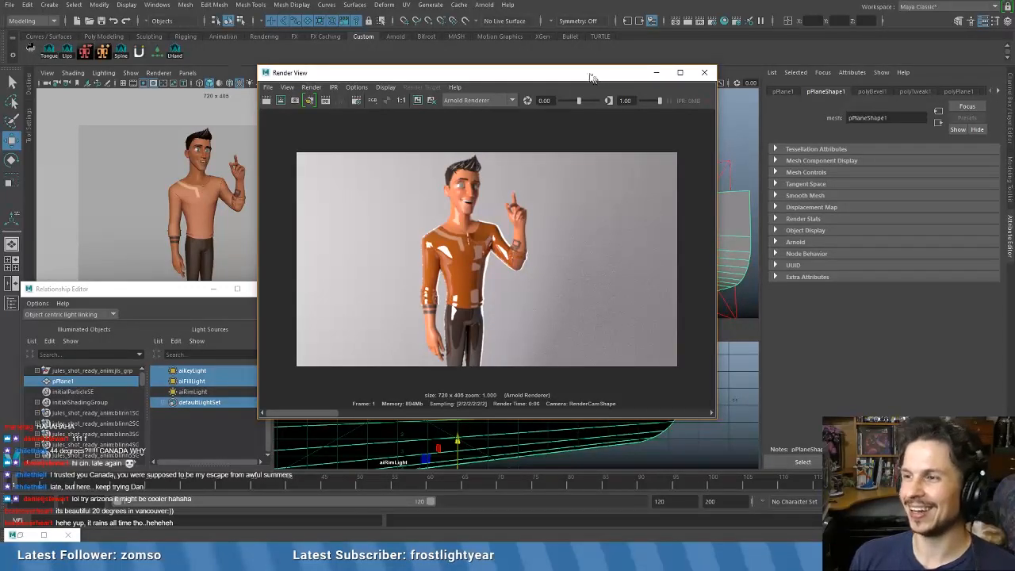
left_click_drag(590, 76, 557, 65)
left_click_drag(431, 64, 453, 74)
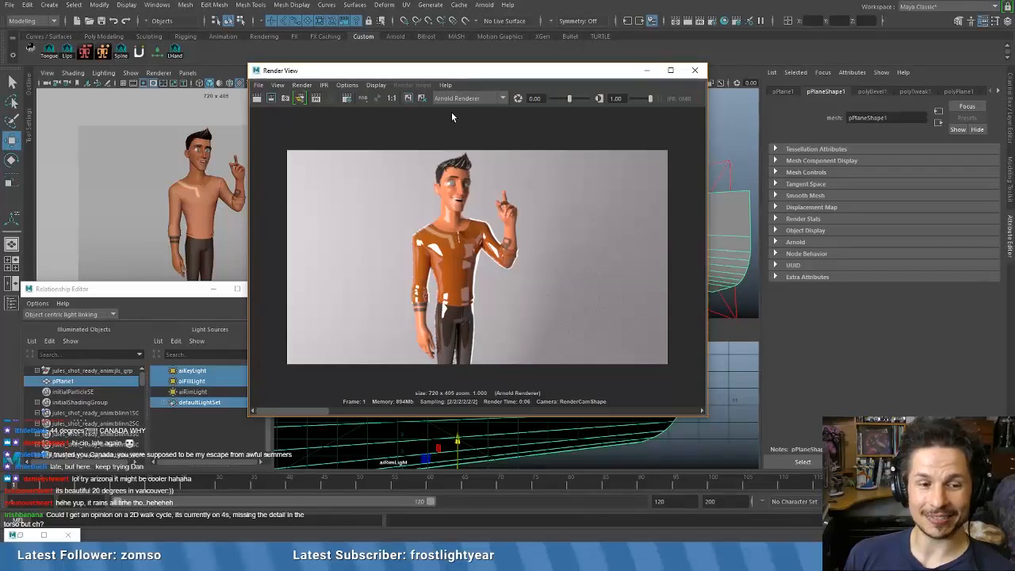
left_click_drag(533, 72, 551, 107)
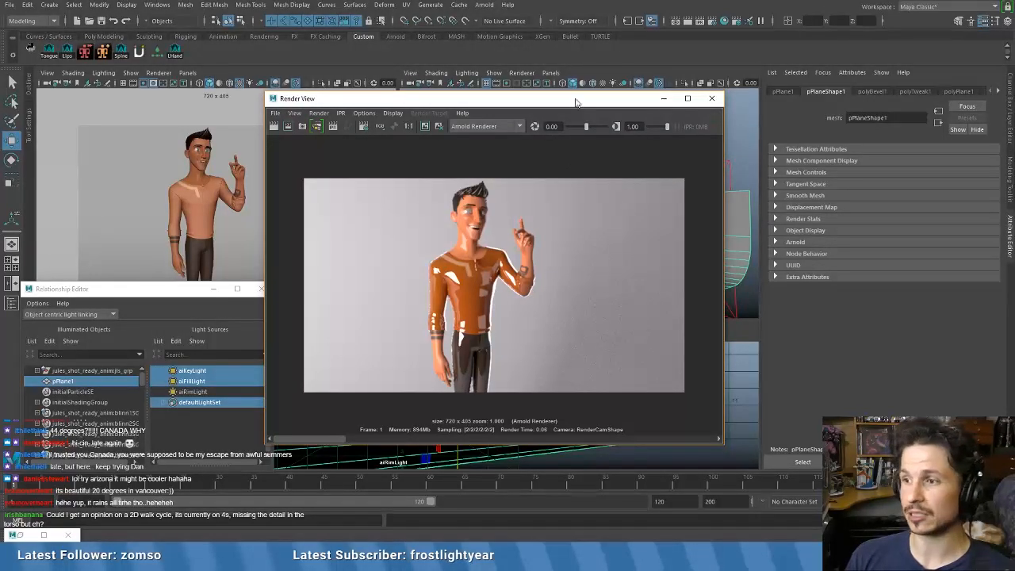
mouse_move(576, 99)
left_mouse_down()
mouse_move(561, 95)
mouse_move(573, 99)
left_mouse_up()
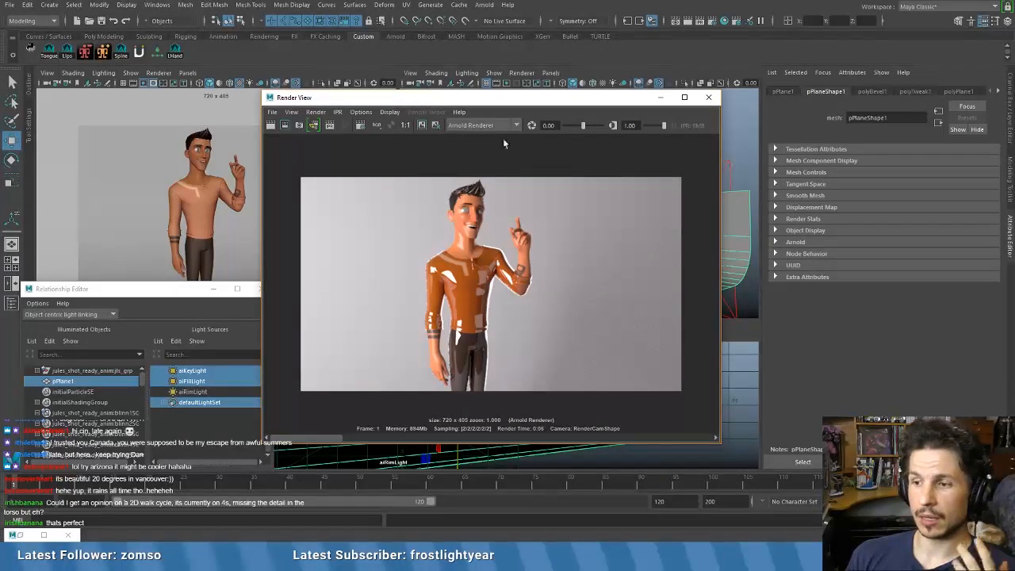
left_click_drag(535, 99, 547, 99)
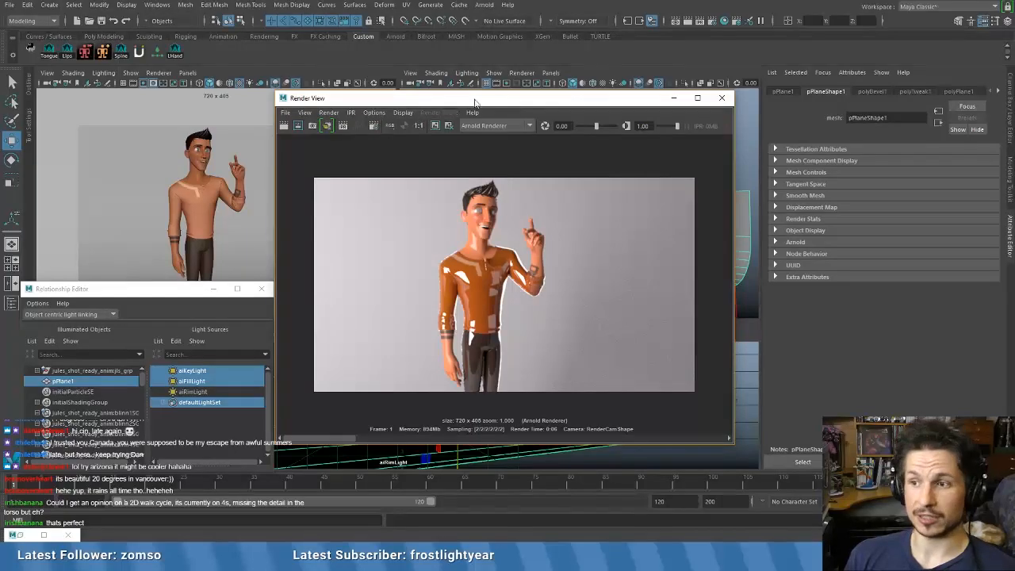
- Move the render window aside, select the character's root control, and turn its Body Selectable attribute on
left_click_drag(476, 100, 232, 214)
scroll(590, 273, "up", 2)
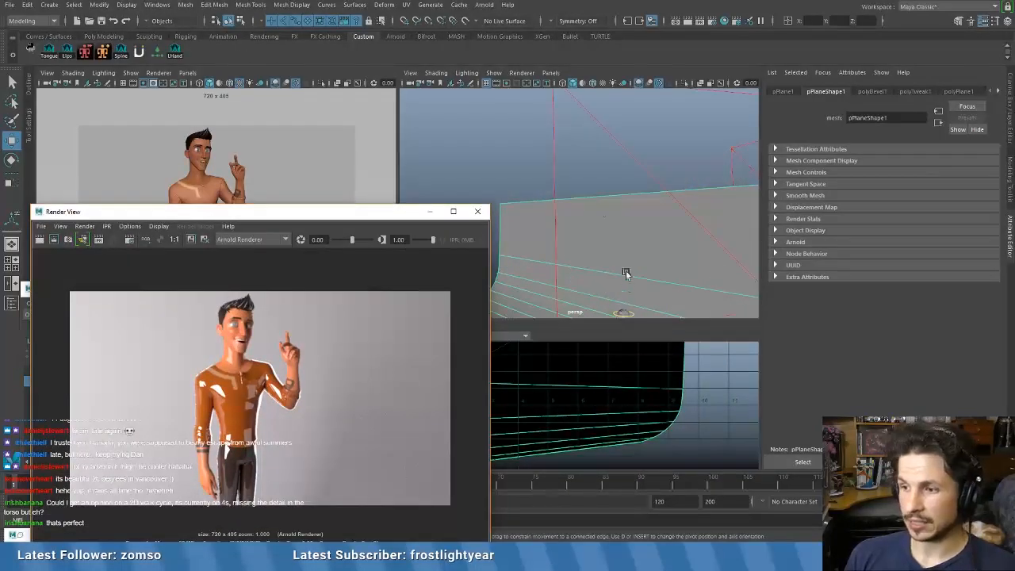
left_click_drag(625, 271, 592, 161, "alt")
left_click_drag(641, 246, 639, 191, "shift")
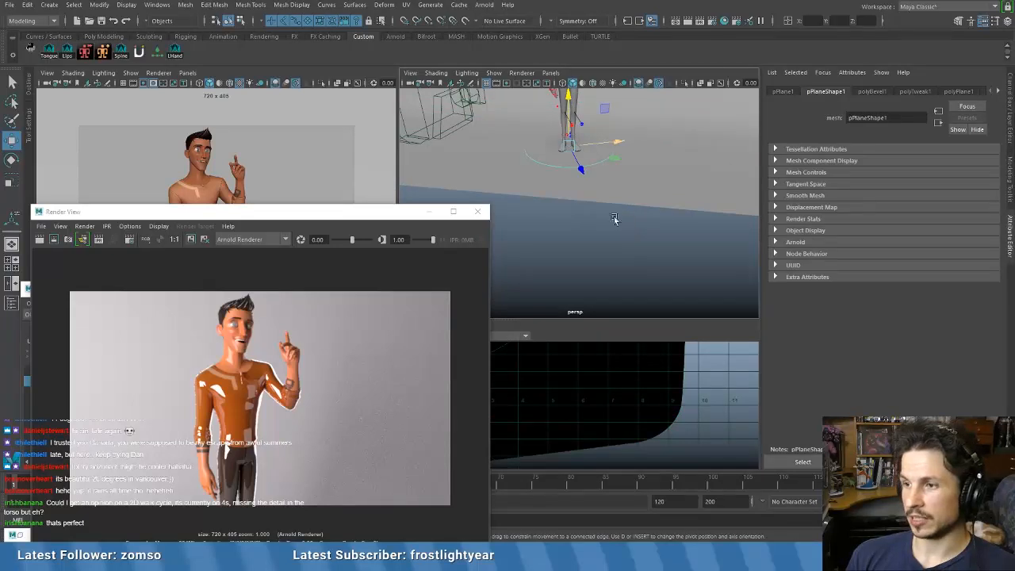
key("f")
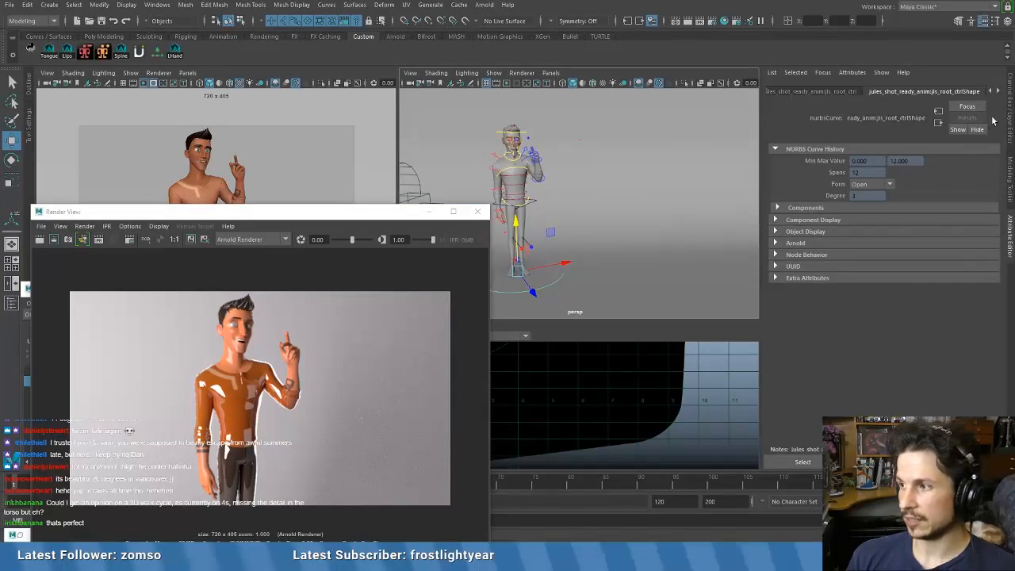
key("ctrl+a")
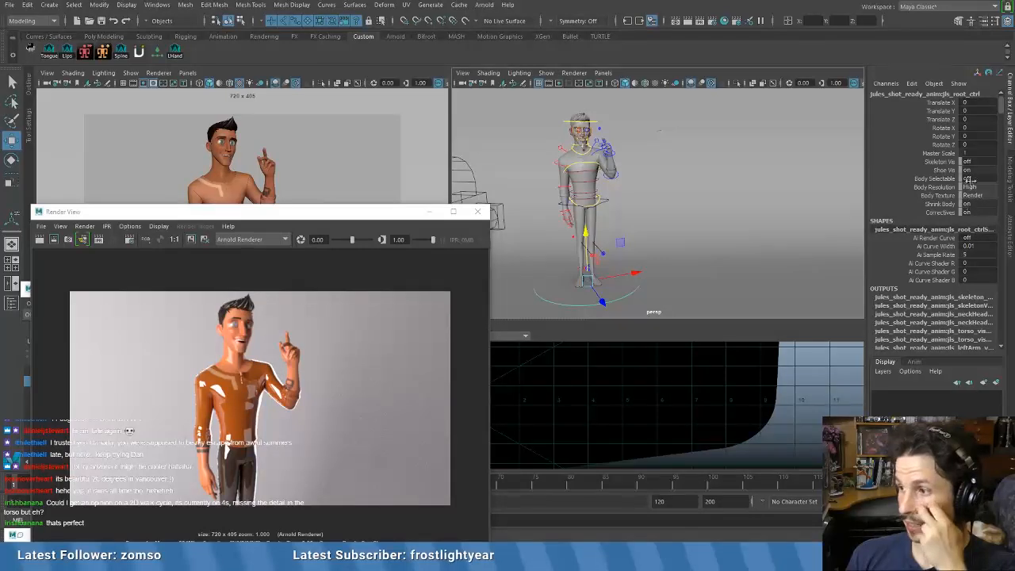
left_click(972, 179)
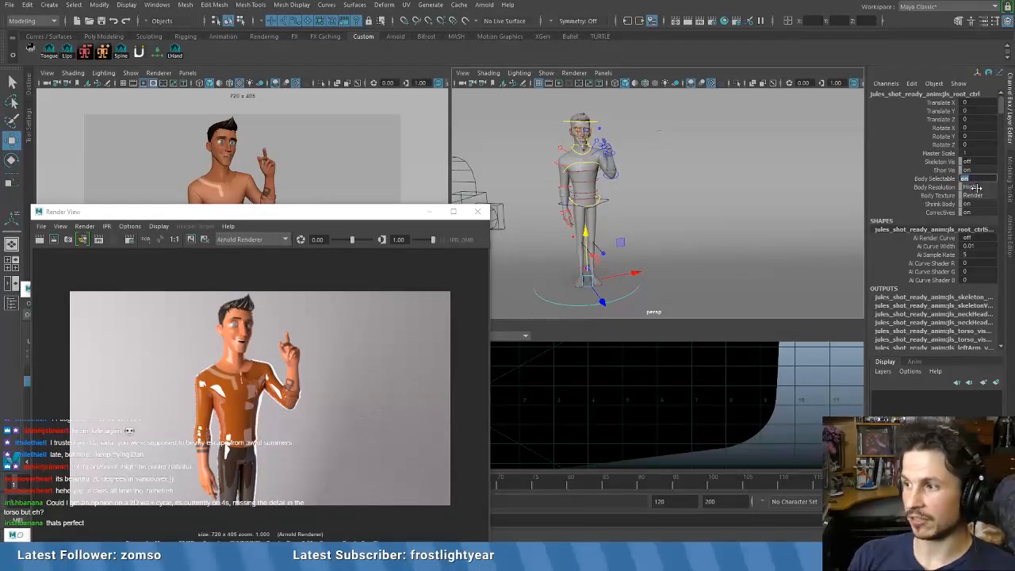
- Select the character's shirt mesh in the perspective view and frame it up close
right_click_drag(774, 230, 729, 243, "alt")
left_click(656, 265)
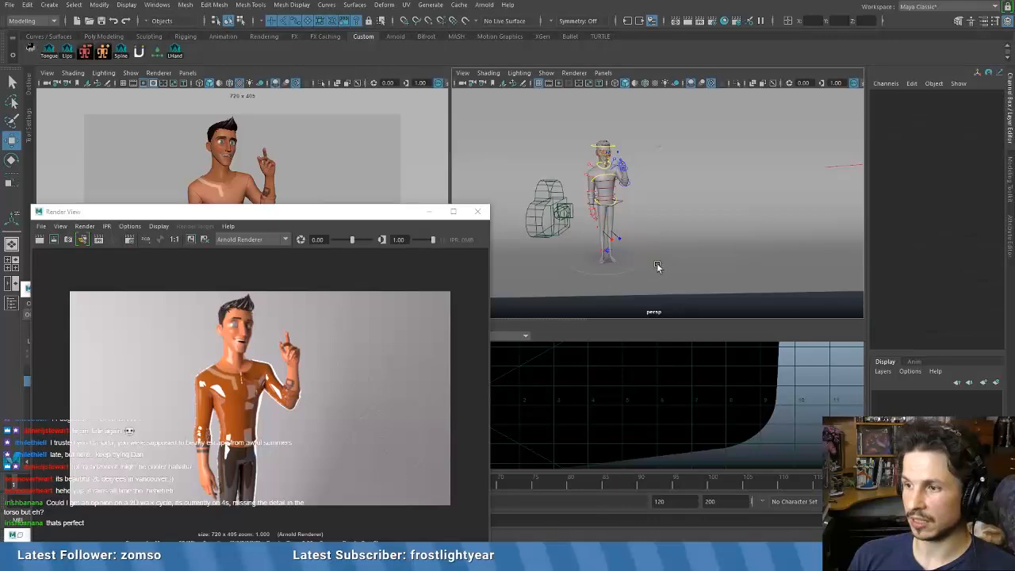
left_click(595, 167)
key("f")
right_click_drag(696, 233, 668, 229, "alt")
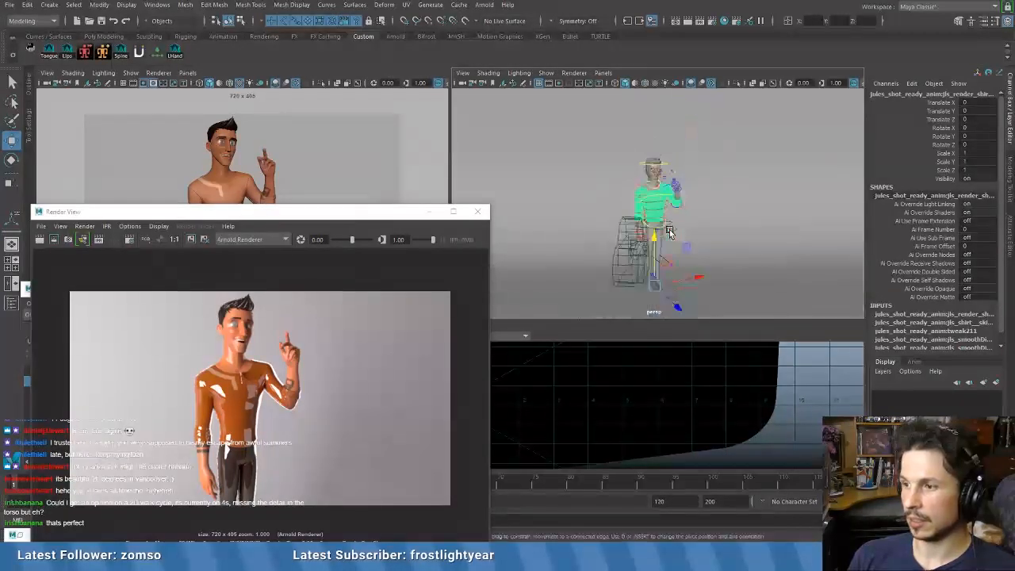
left_click_drag(668, 229, 653, 216, "alt")
right_click_drag(634, 214, 661, 204, "alt")
middle_click_drag(661, 204, 675, 227, "alt")
scroll(675, 227, "up", 3)
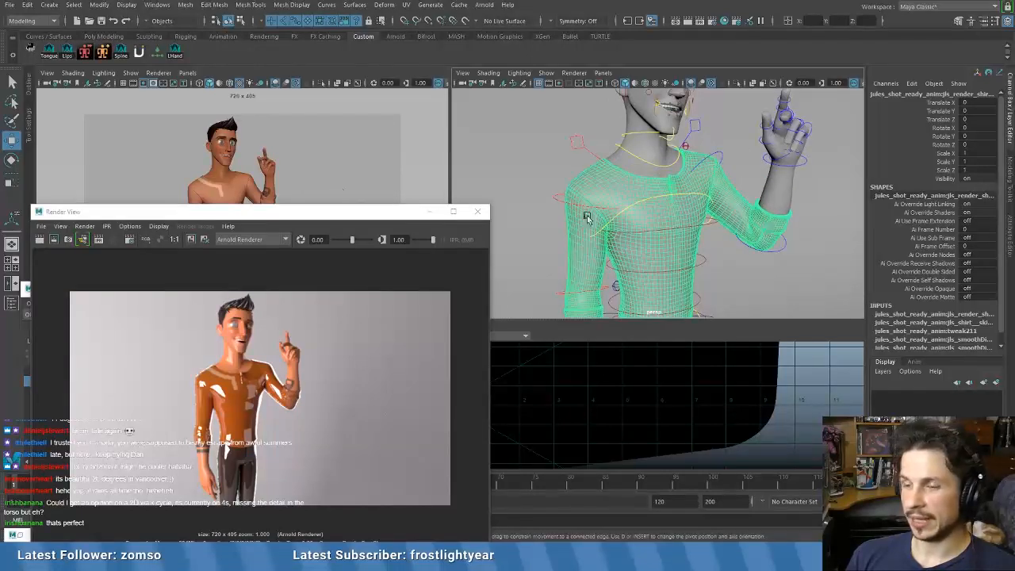
- Close the Relationship Editor behind the render window and open the Hypershade
left_click_drag(223, 212, 748, 80)
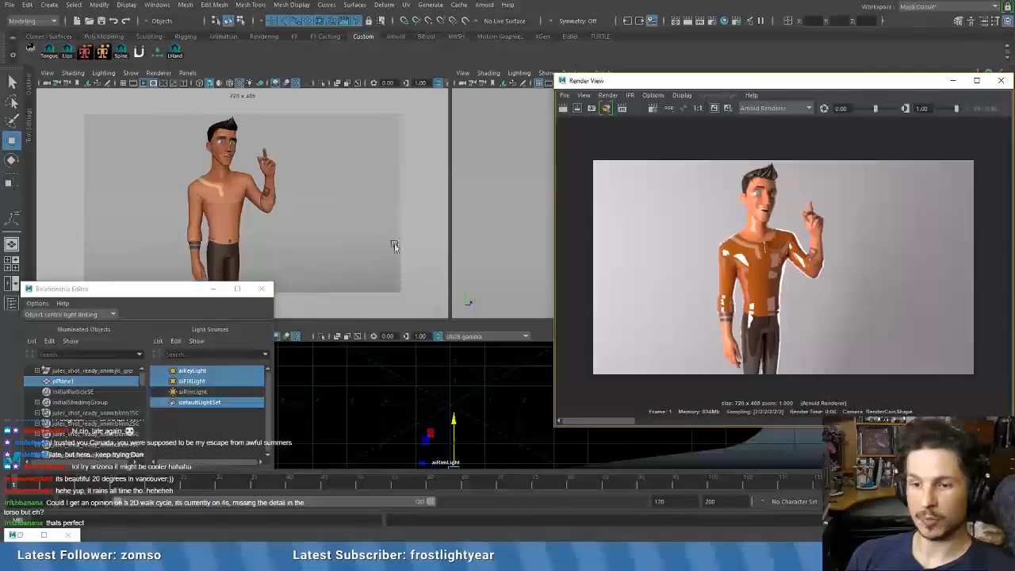
left_click(255, 294)
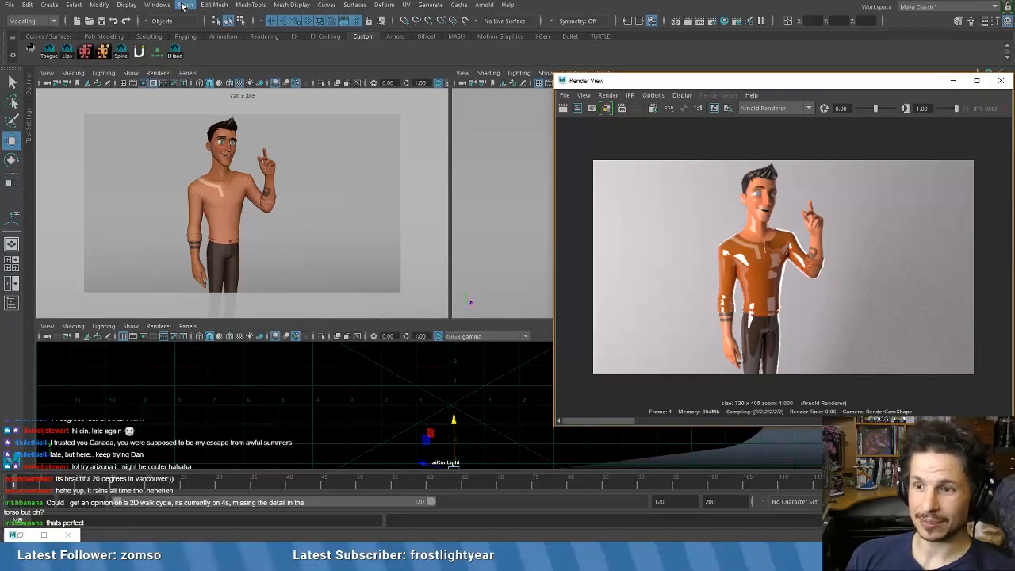
left_click(183, 5)
mouse_move(151, 6)
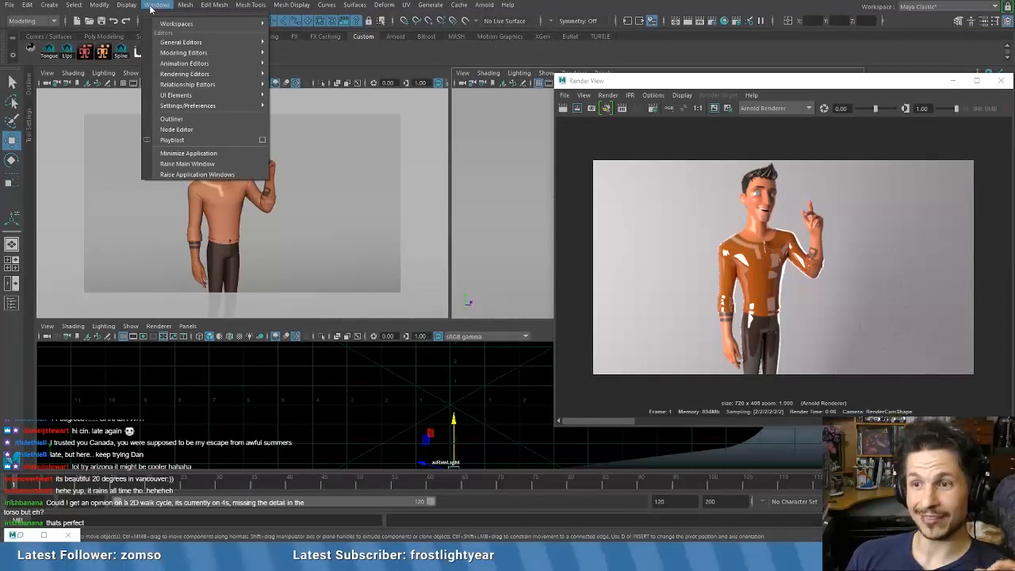
mouse_move(181, 77)
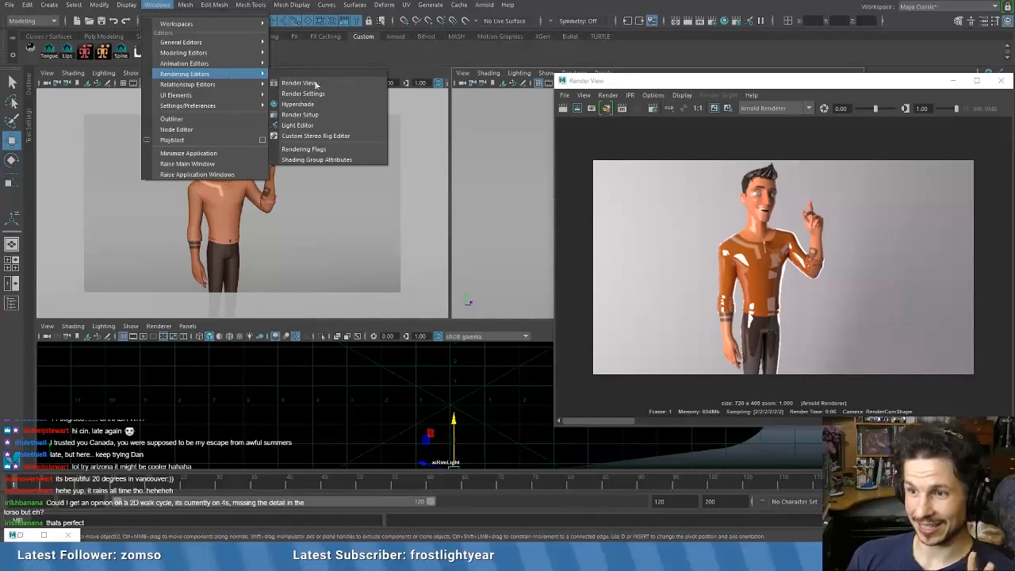
left_click(298, 104)
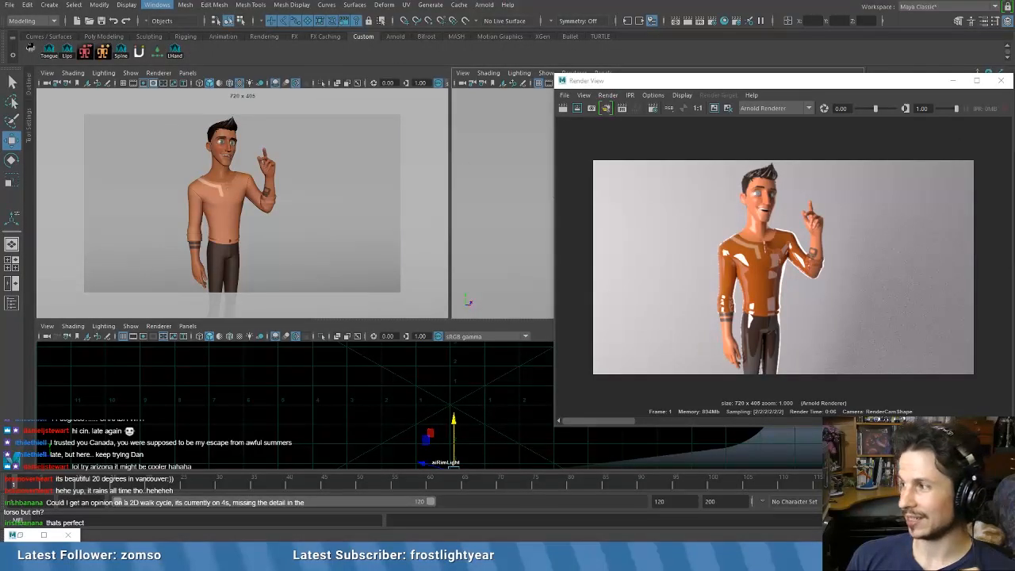
- Arrange the Hypershade and Render View around the perspective view of the shirt, and widen the Hypershade
left_click_drag(697, 152, 371, 121)
left_click_drag(665, 230, 443, 231)
left_click_drag(853, 90, 853, 316)
left_click_drag(736, 317, 739, 356)
left_click_drag(308, 127, 310, 16)
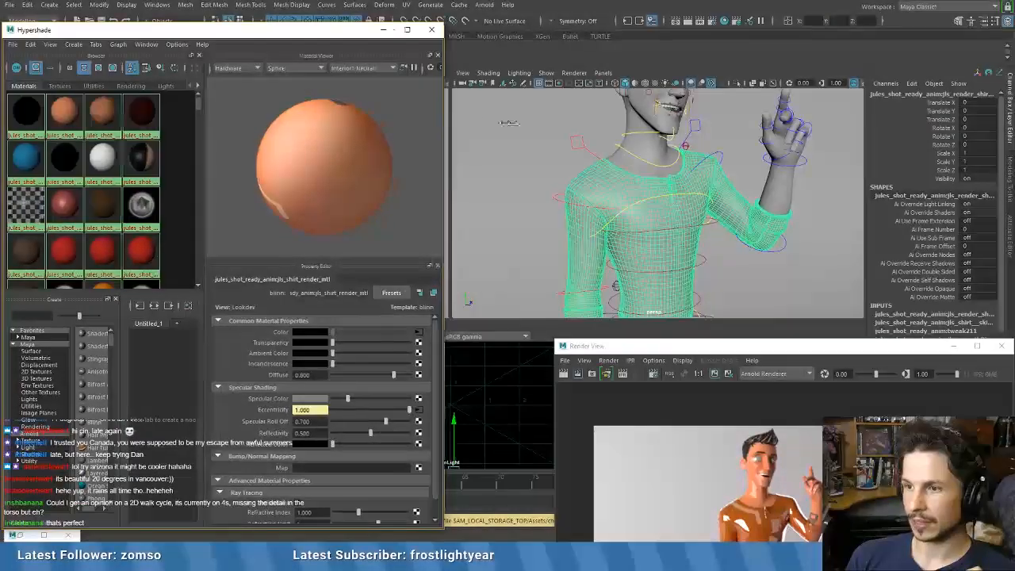
left_click_drag(444, 131, 624, 149)
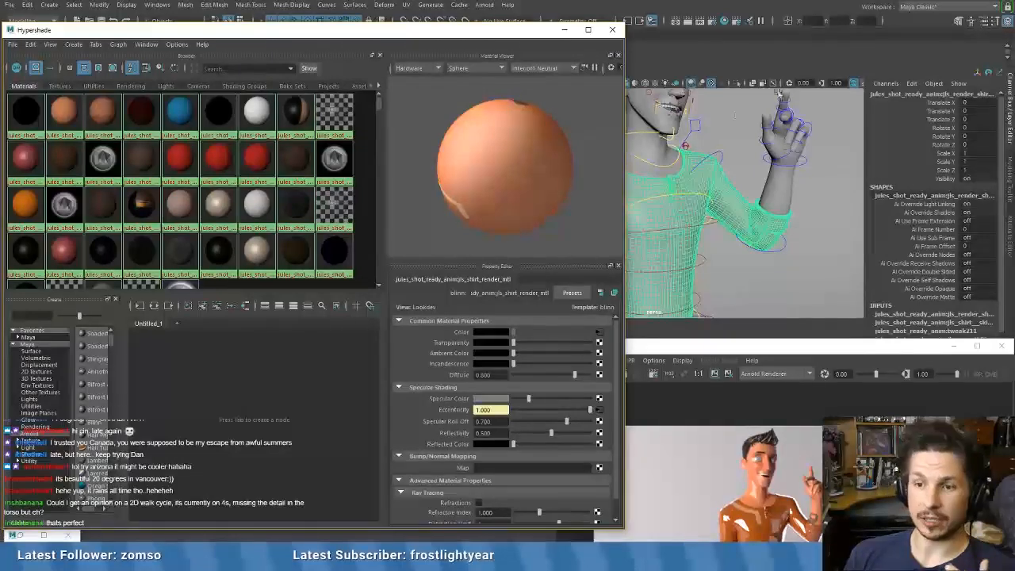
- Examine the scene's materials, textures, utilities, rendering nodes, lights and cameras in the Hypershade browser
left_click(254, 164)
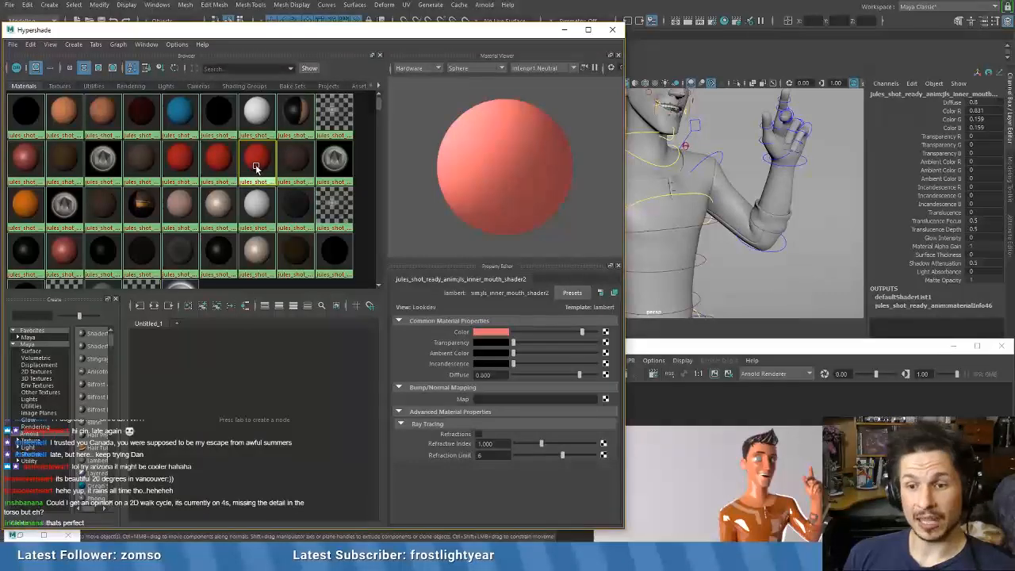
scroll(245, 197, "down", 2)
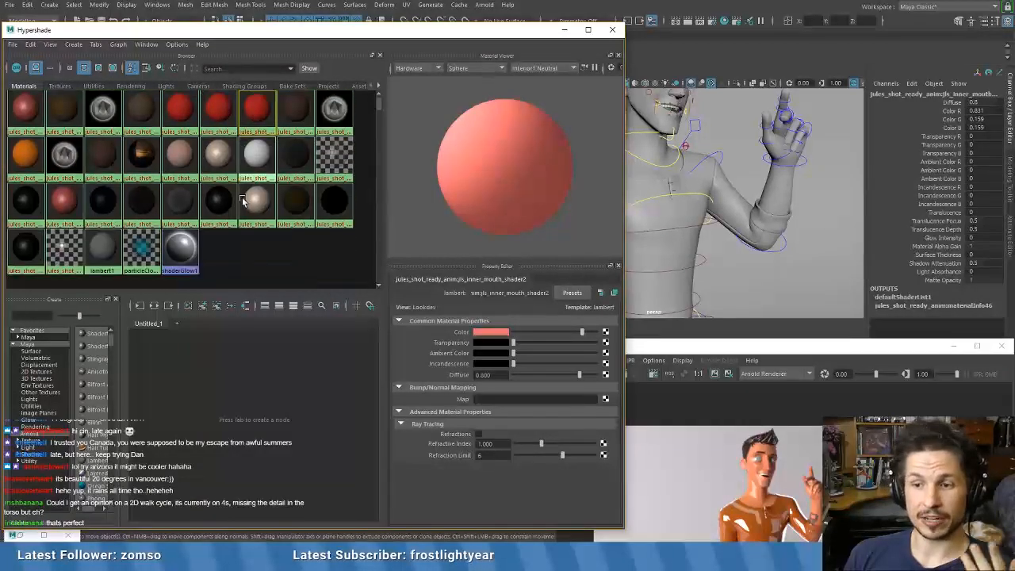
left_click(254, 268)
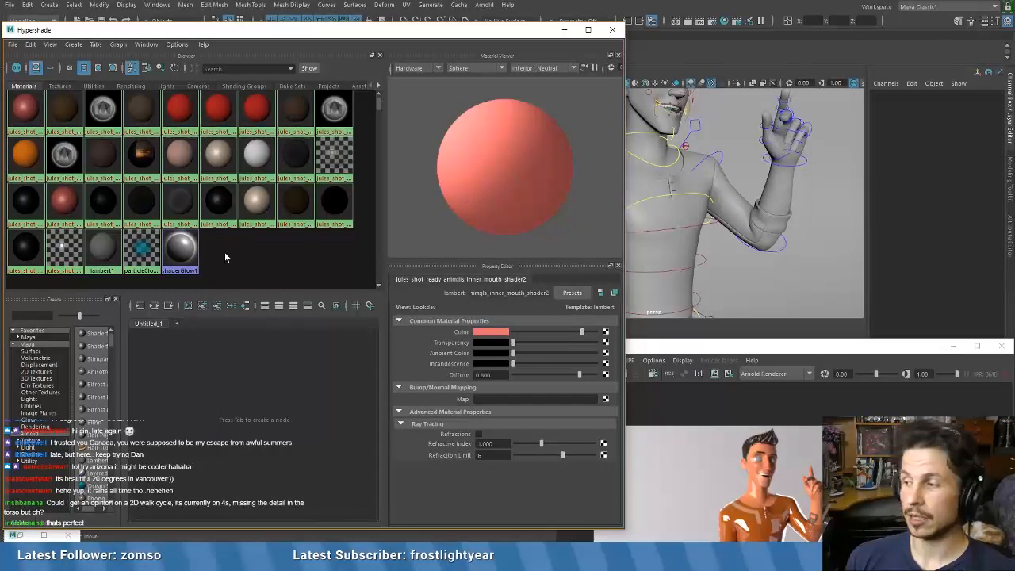
scroll(224, 251, "up", 1)
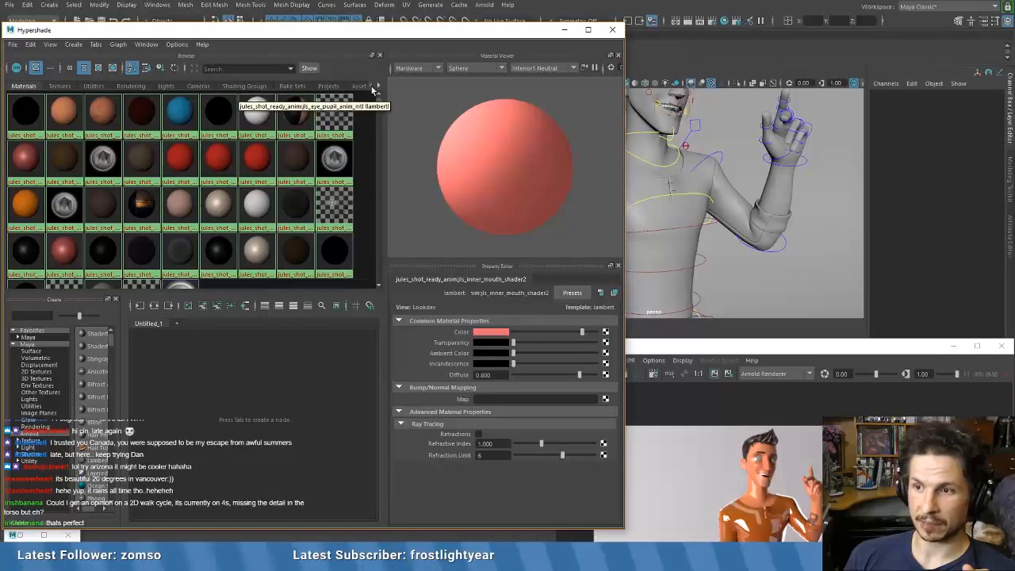
left_click(60, 86)
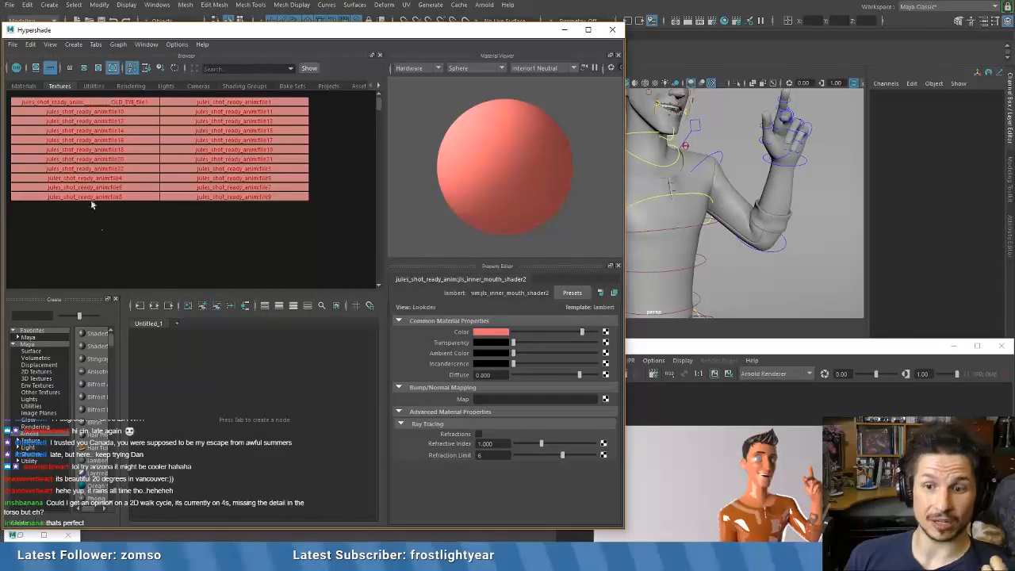
left_click(93, 85)
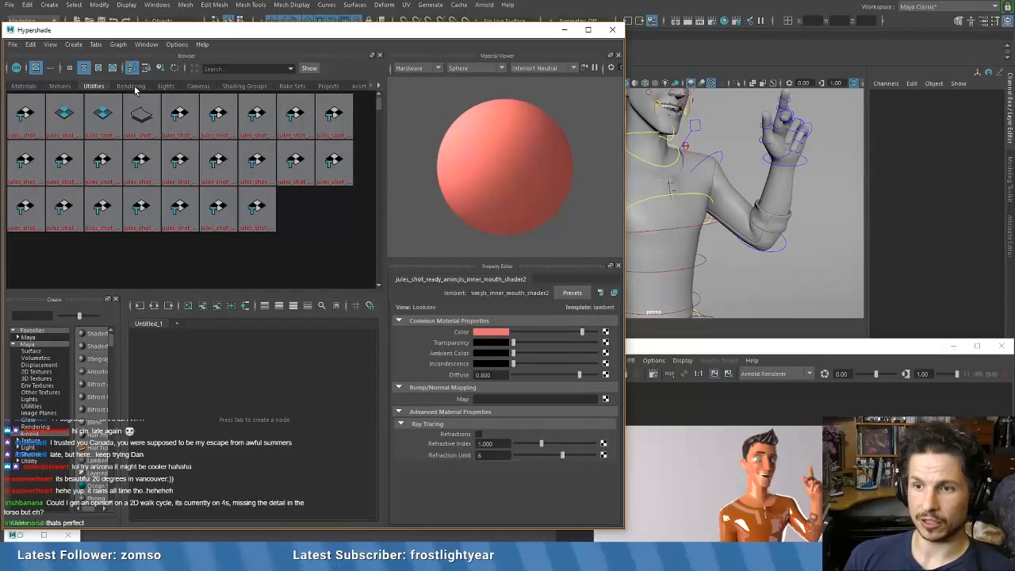
left_click(134, 87)
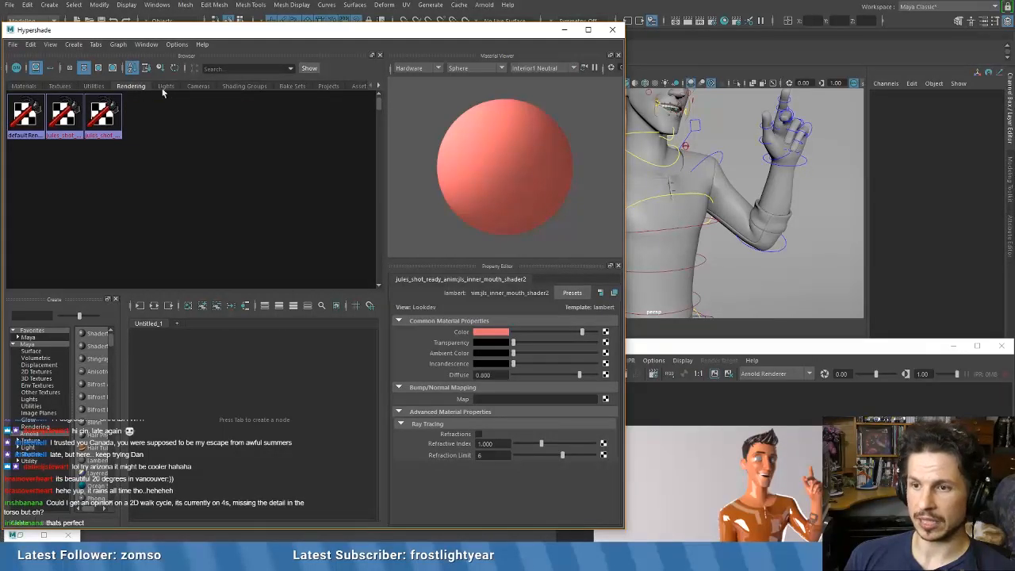
left_click(166, 86)
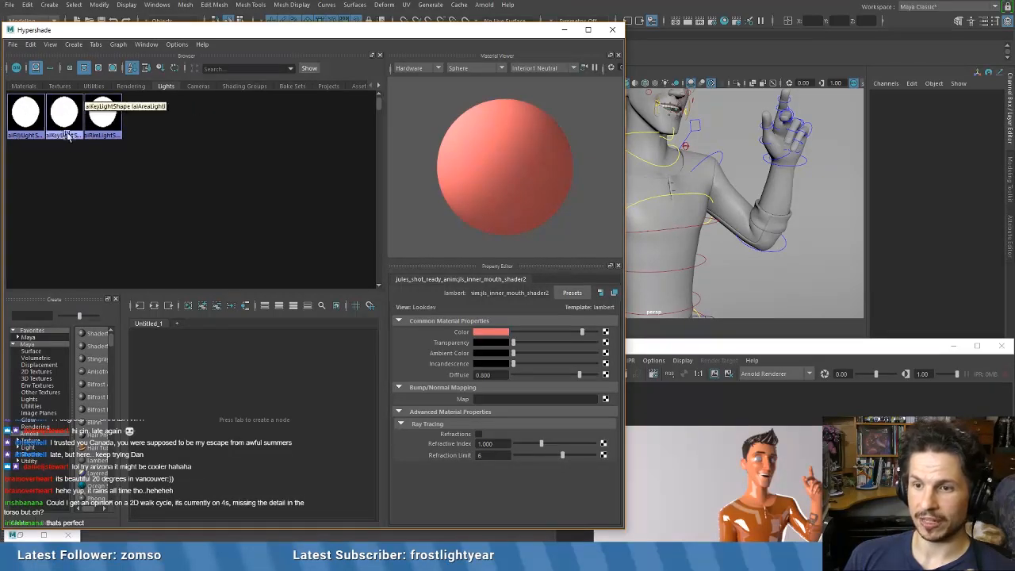
left_click(196, 86)
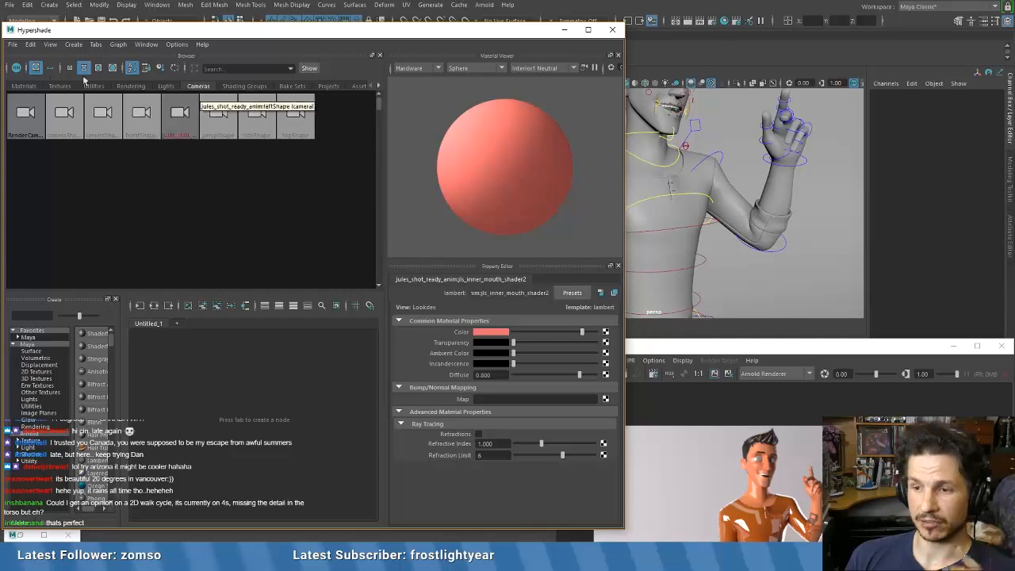
left_click(24, 86)
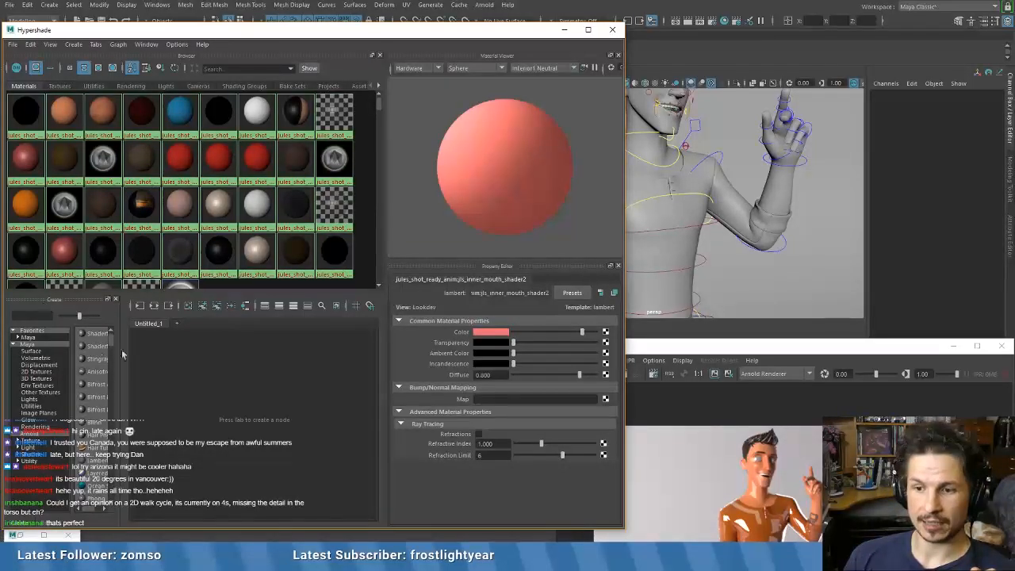
- Enlarge the Hypershade's node creation area and list the Arnold shaders
left_click_drag(124, 359, 165, 359)
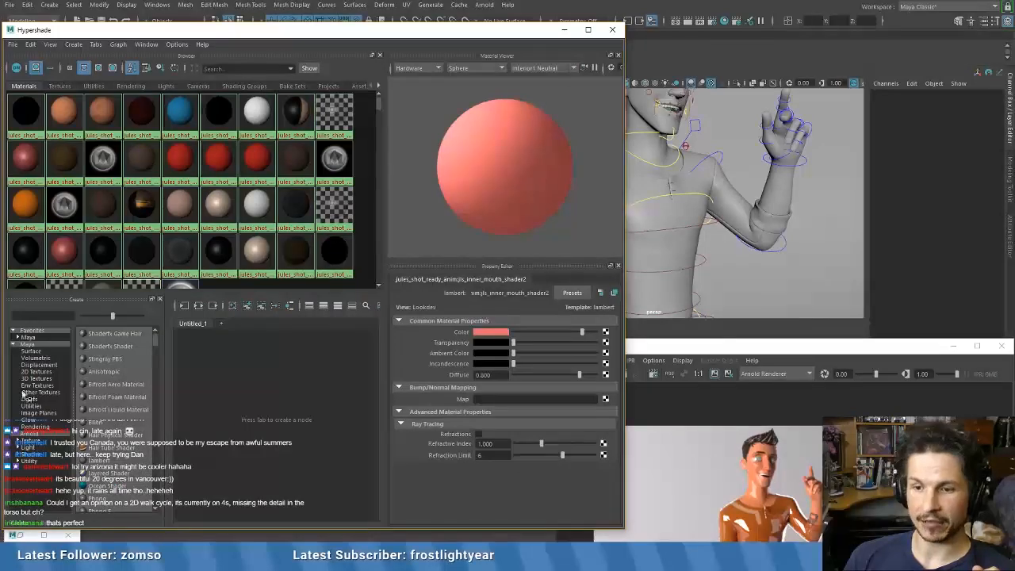
left_click_drag(99, 292, 131, 238)
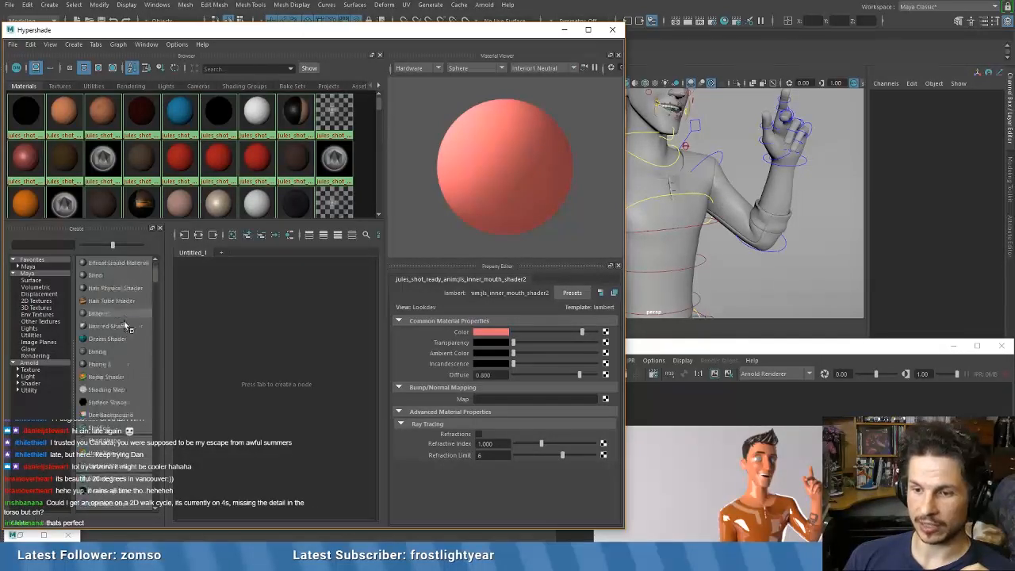
left_click(30, 383)
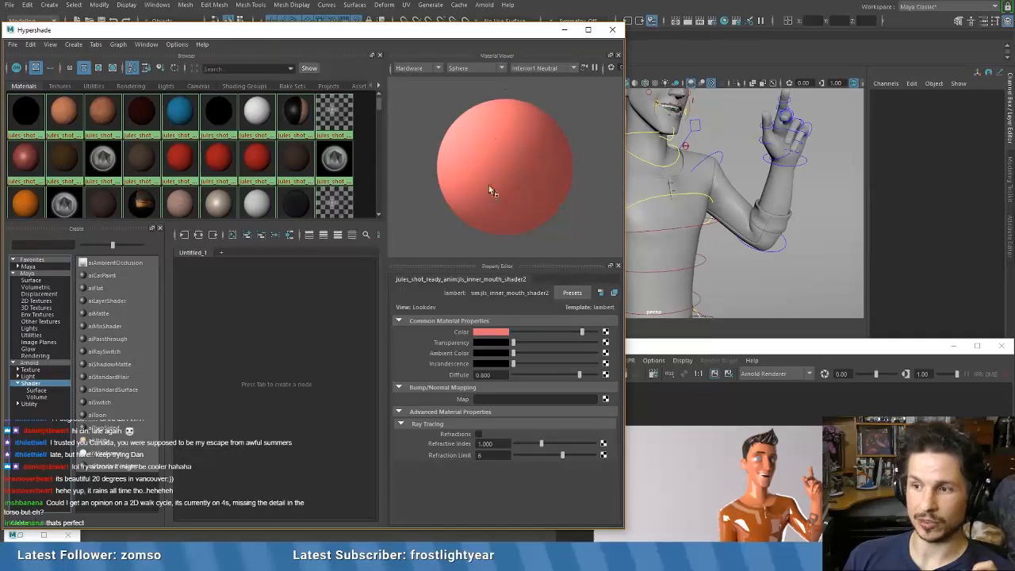
- Check the Attribute Editor, return to the Channel Box, and reposition the Render View and Hypershade
left_click(1011, 230)
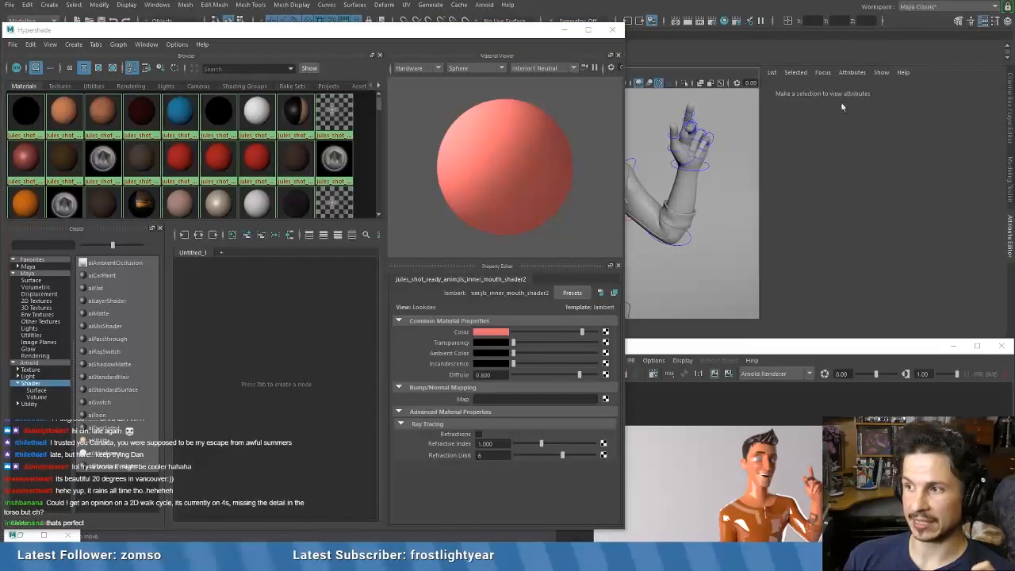
left_click(1010, 107)
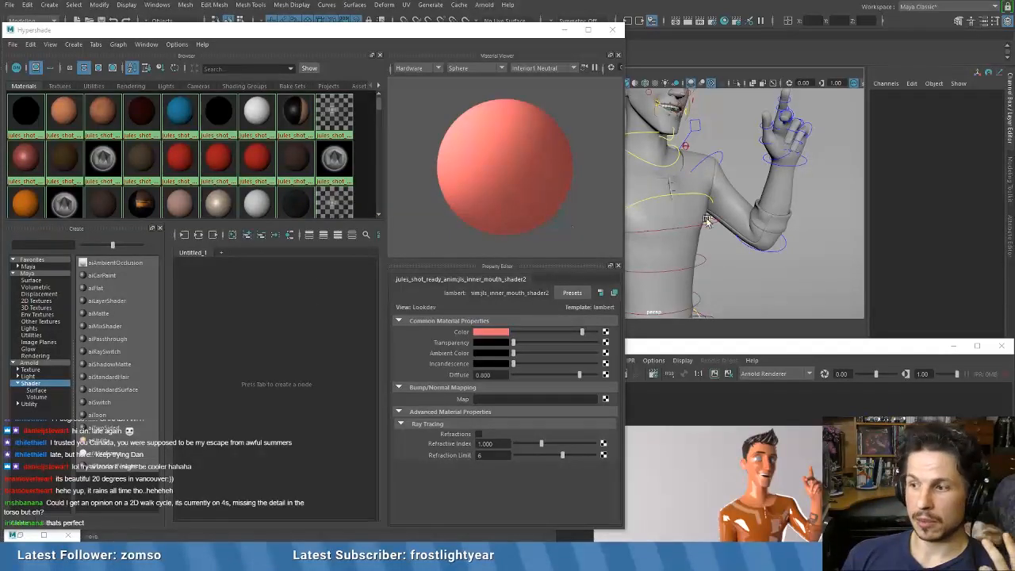
left_click_drag(757, 347, 778, 271)
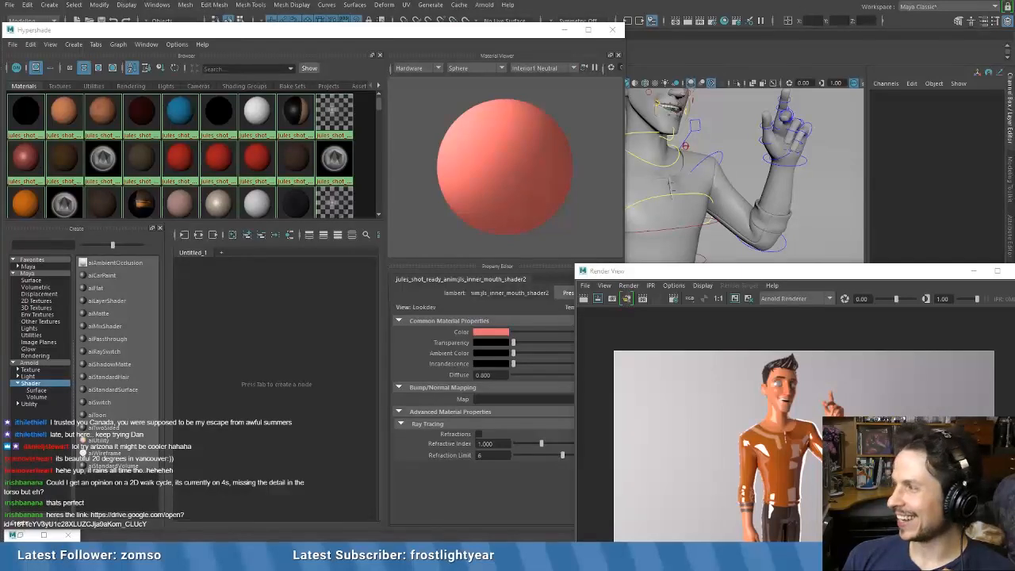
mouse_move(1013, 67)
left_mouse_down()
mouse_move(640, 65)
mouse_move(1014, 67)
left_mouse_up()
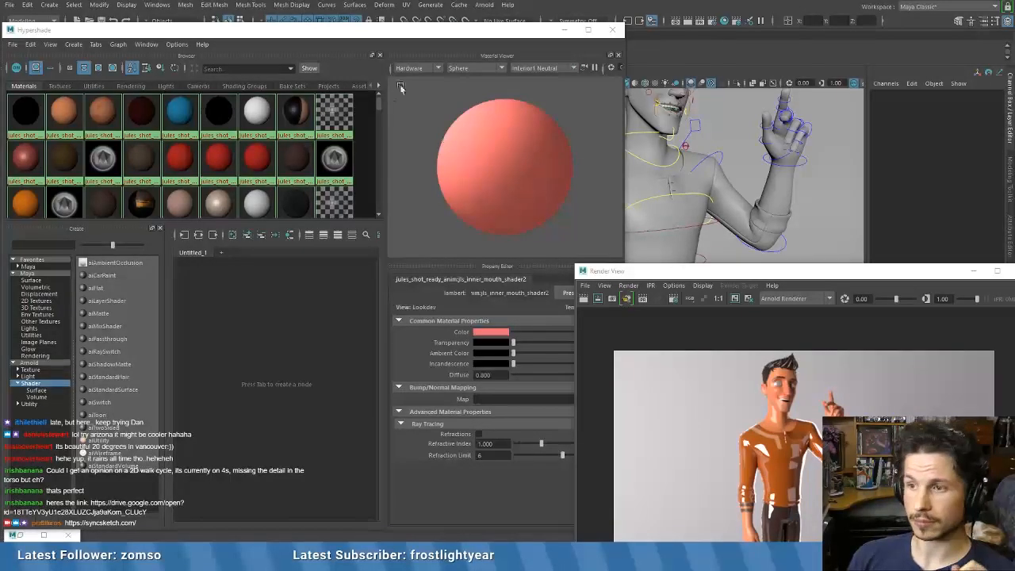
left_click_drag(435, 39, 443, 33)
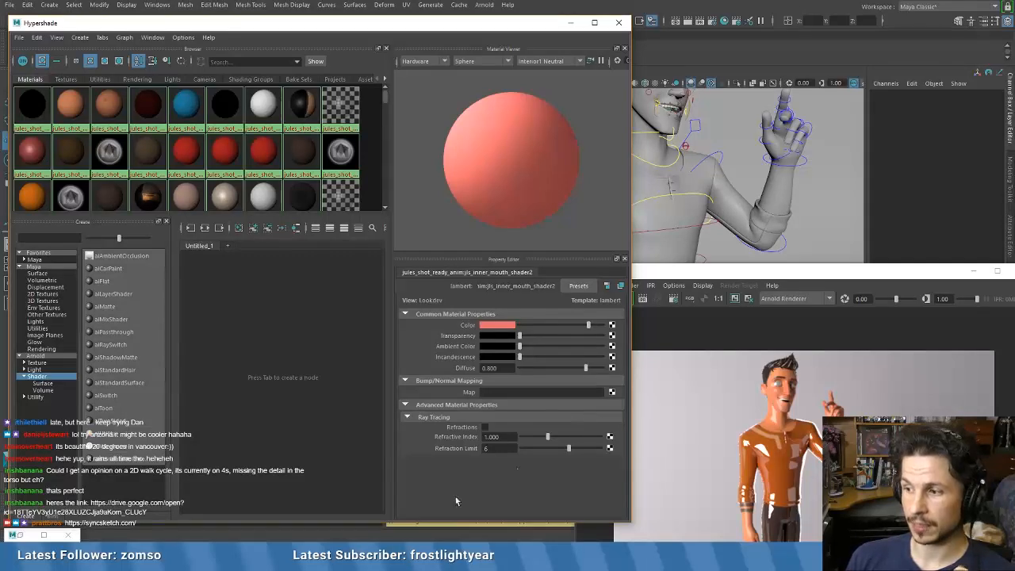
- Create an aiStandardSurface material and fit its node in the Hypershade work area
left_click(117, 382)
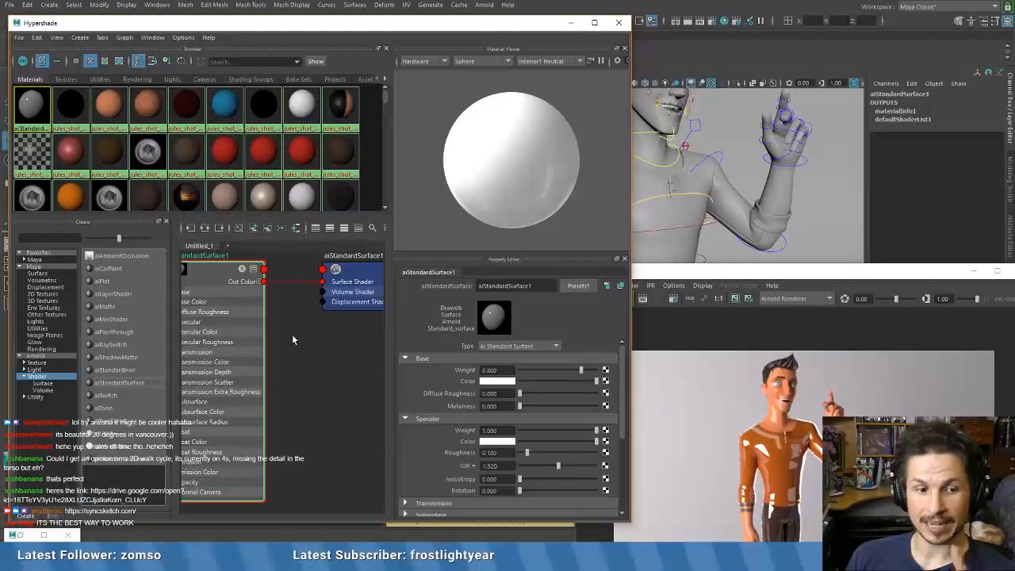
scroll(310, 359, "down", 2)
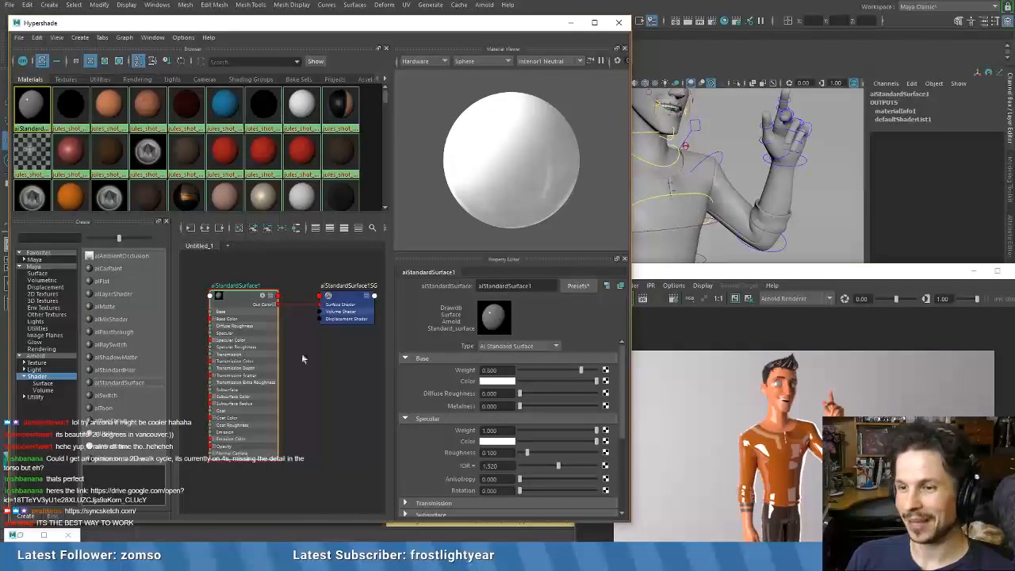
scroll(311, 380, "up", 3)
scroll(312, 380, "down", 1)
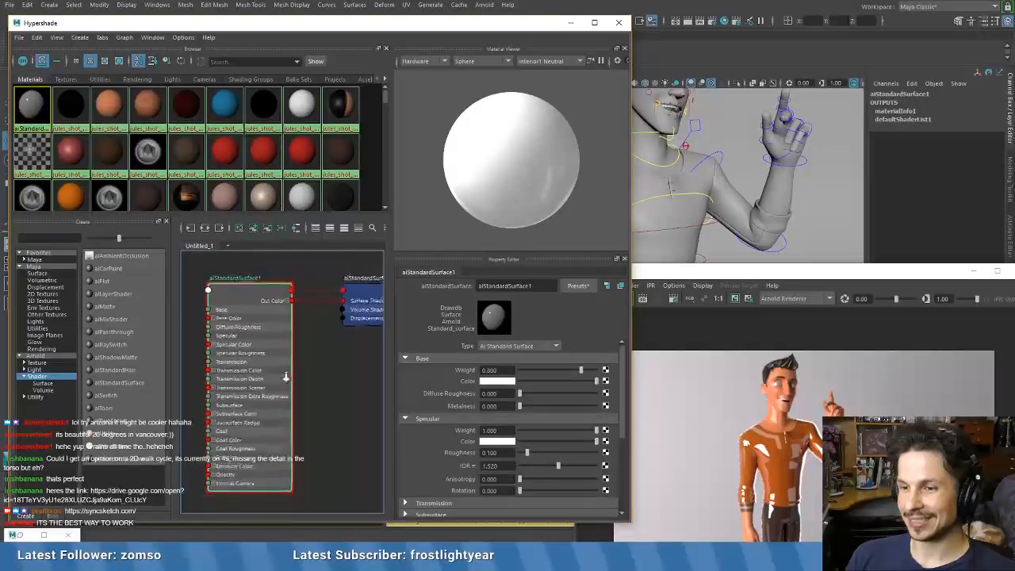
- Rename the new Arnold standard surface material to aiShirt_M
left_click(543, 286)
left_click_drag(543, 286, 483, 286)
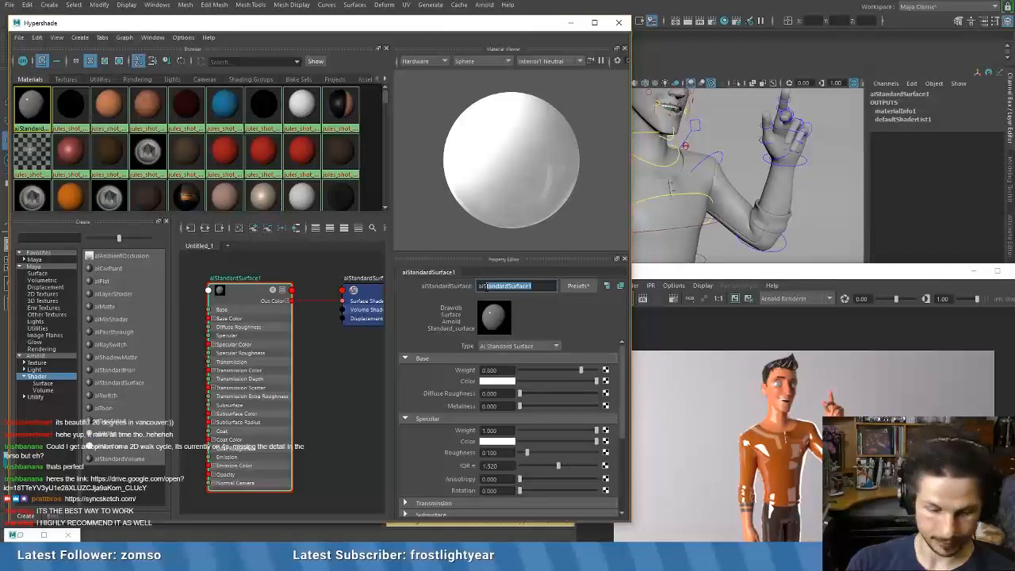
type("Shir")
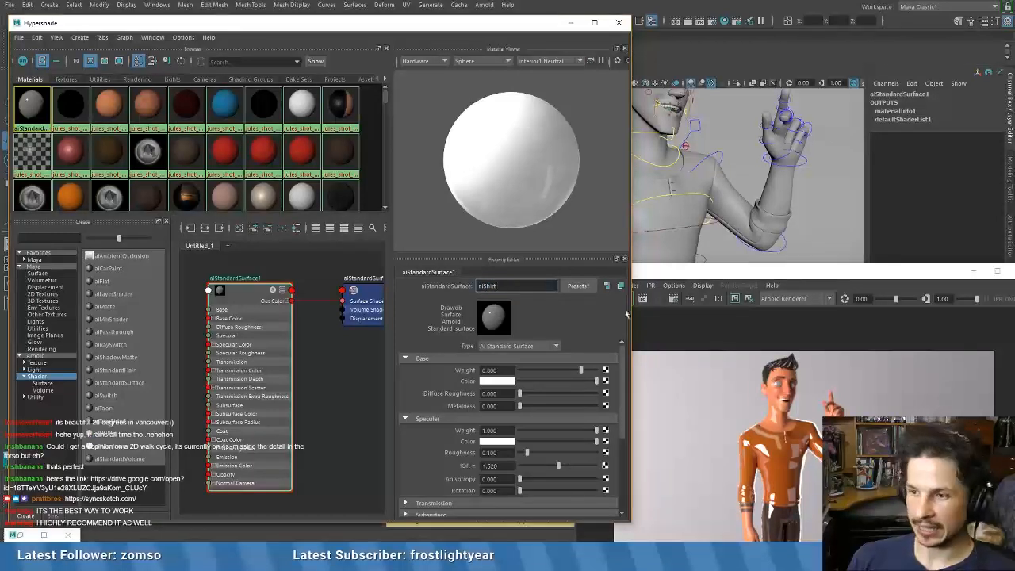
type("t")
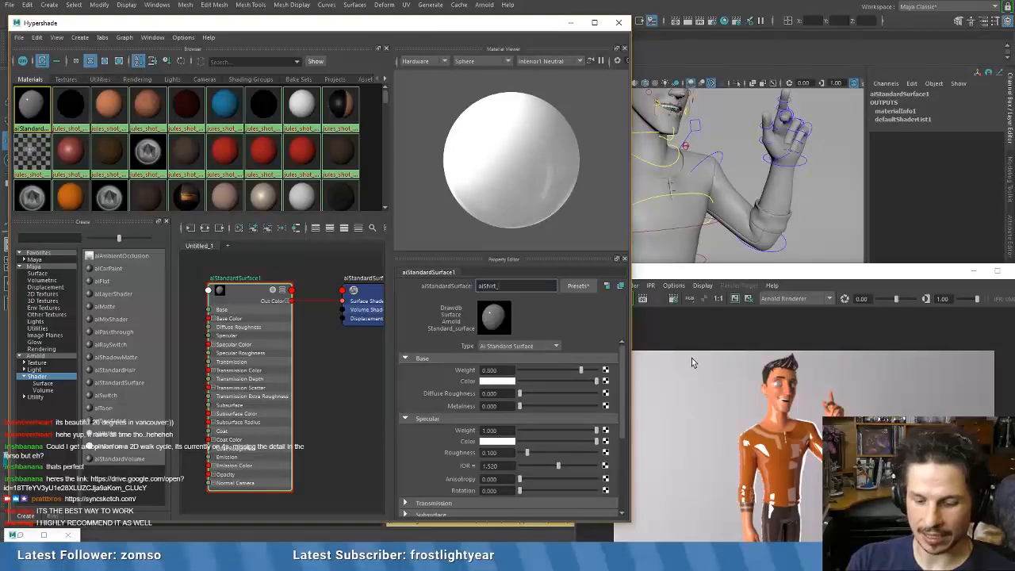
type("_M")
key("Return")
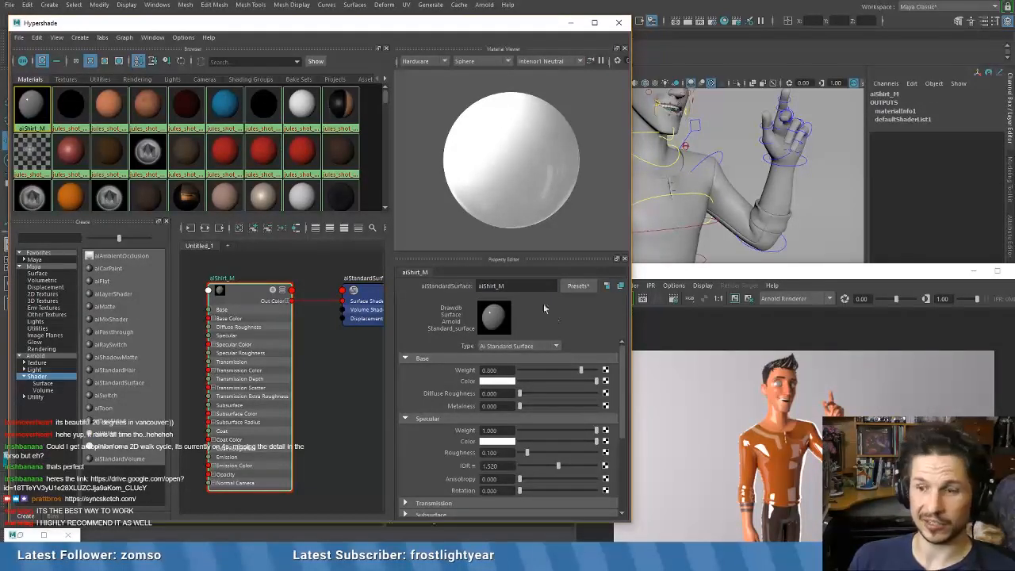
- Rename the new Arnold standard surface material to aiShirt
left_click(514, 286)
key("BackSpace")
key("BackSpace")
key("Return")
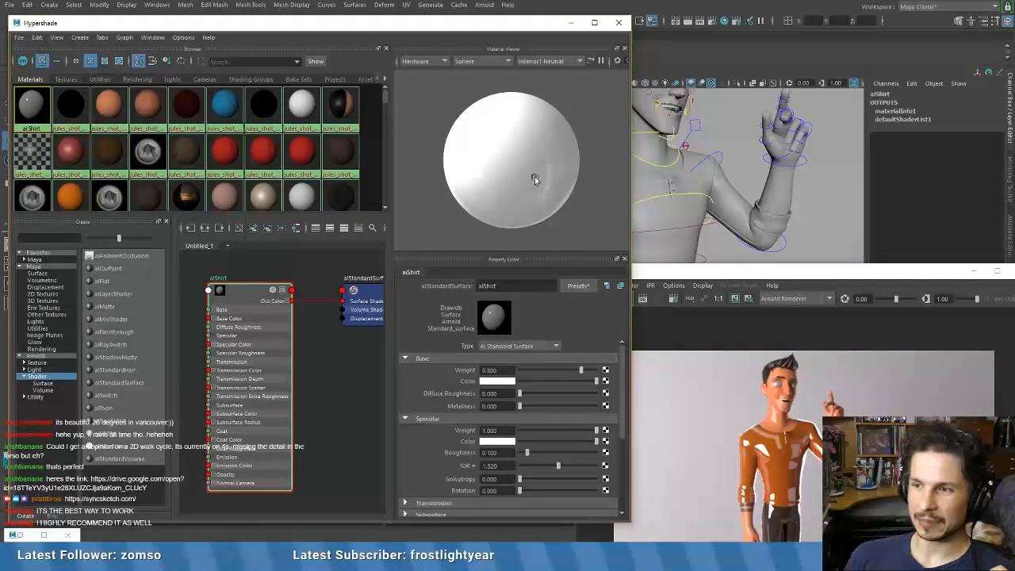
- Compare the Hardware and Arnold renderers for the material preview sphere, and leave the Material Viewer on Arnold
left_click(434, 64)
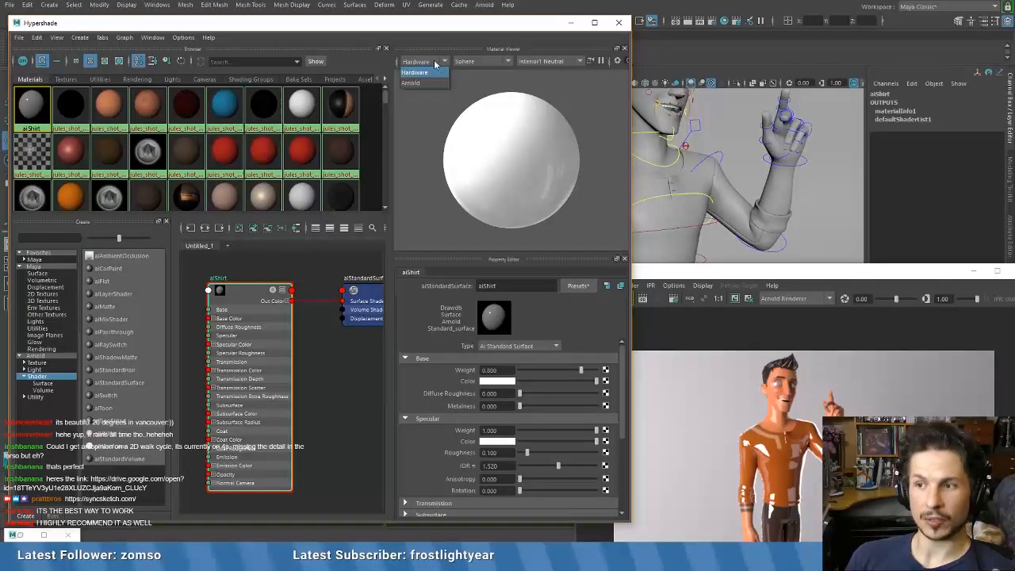
left_click(417, 80)
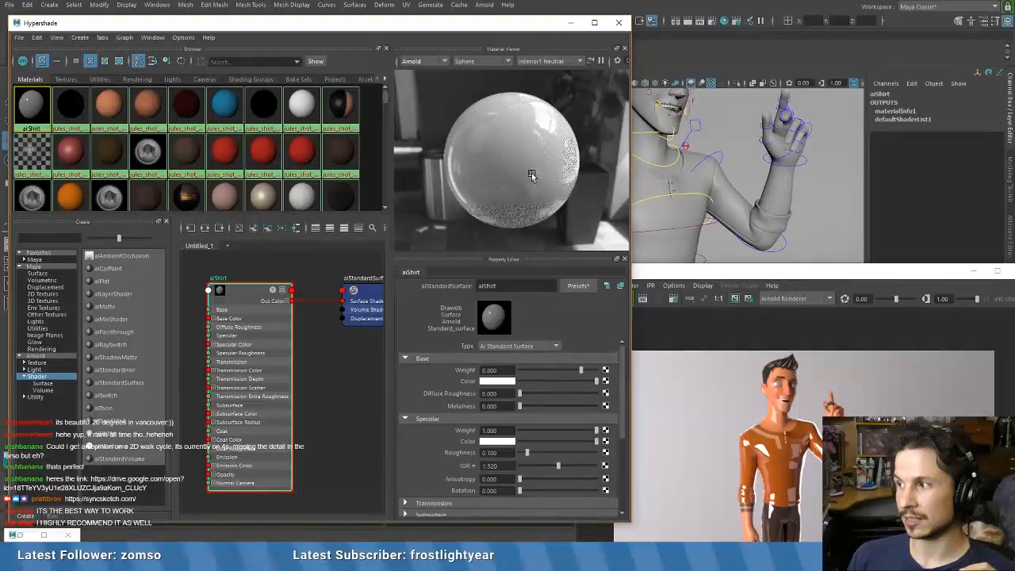
left_click(441, 63)
left_click(415, 72)
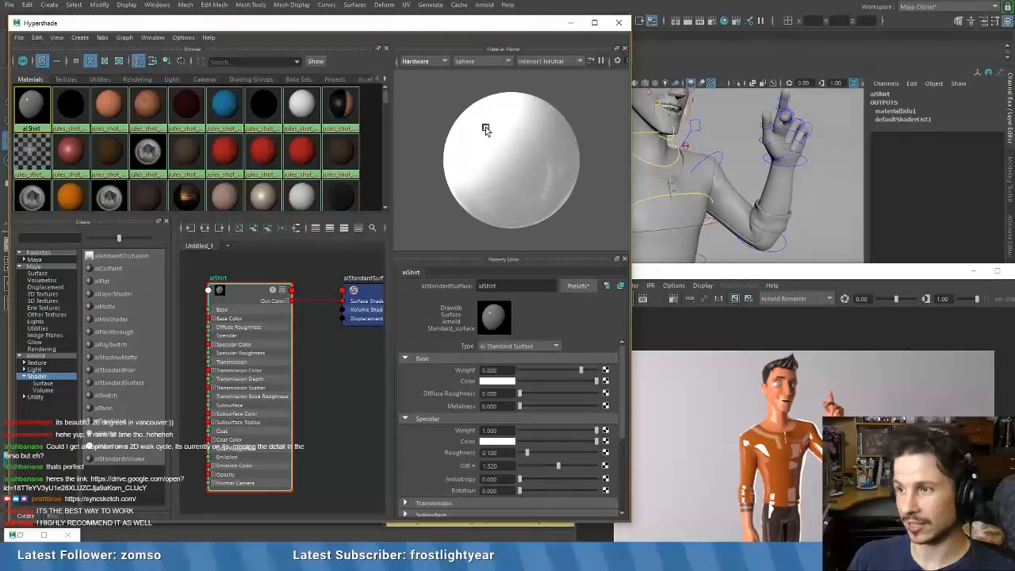
left_click(601, 63)
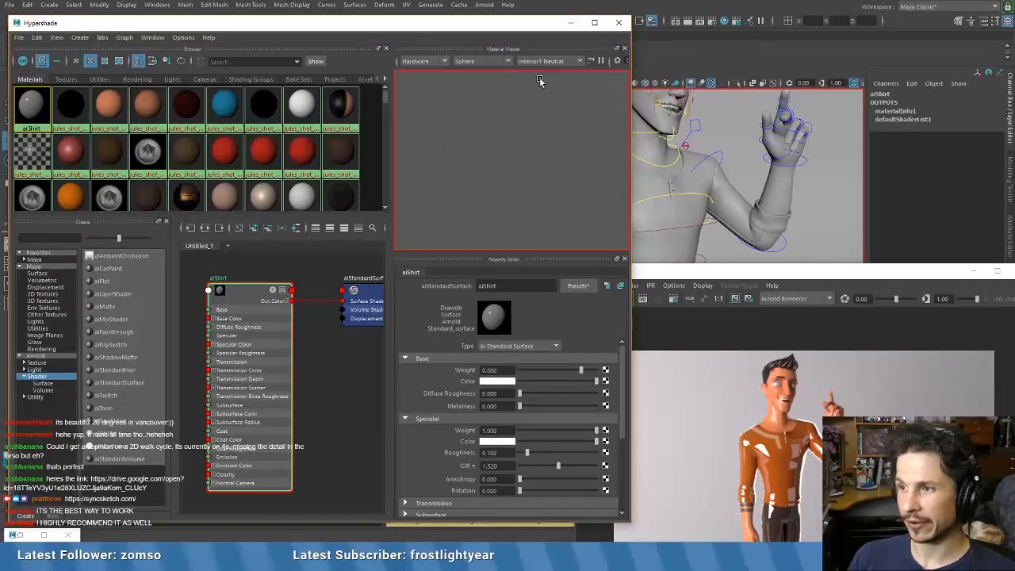
left_click(420, 61)
left_click(424, 82)
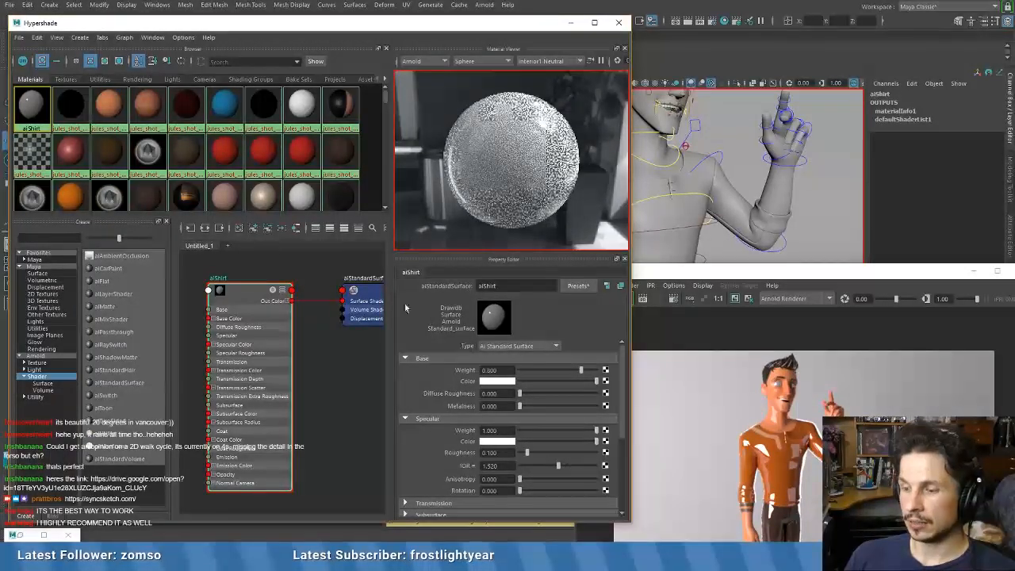
- Extend the Hypershade window downward and collapse the Base and Specular attribute groups of aiShirt
scroll(316, 342, "down", 2)
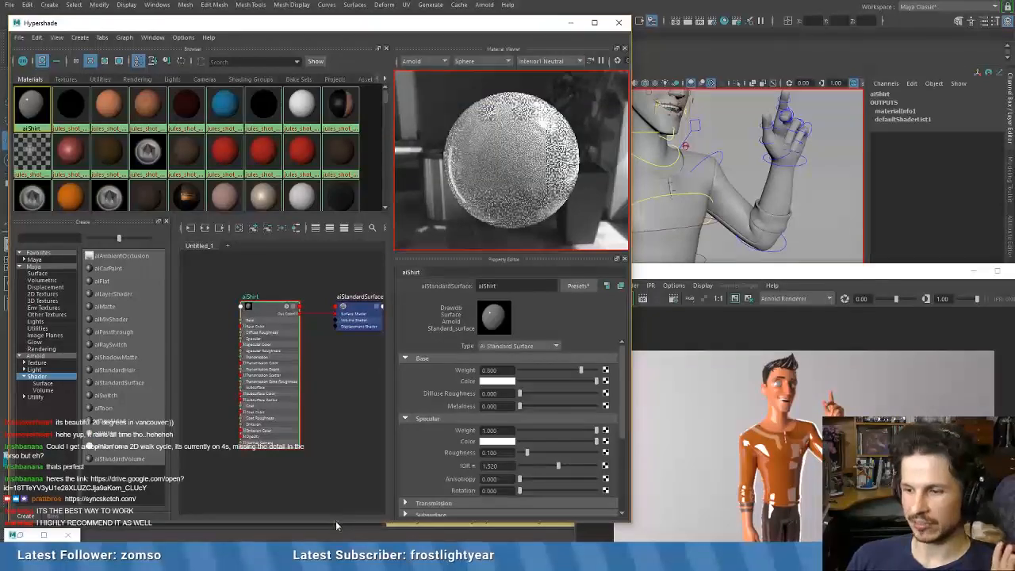
left_click_drag(336, 521, 336, 542)
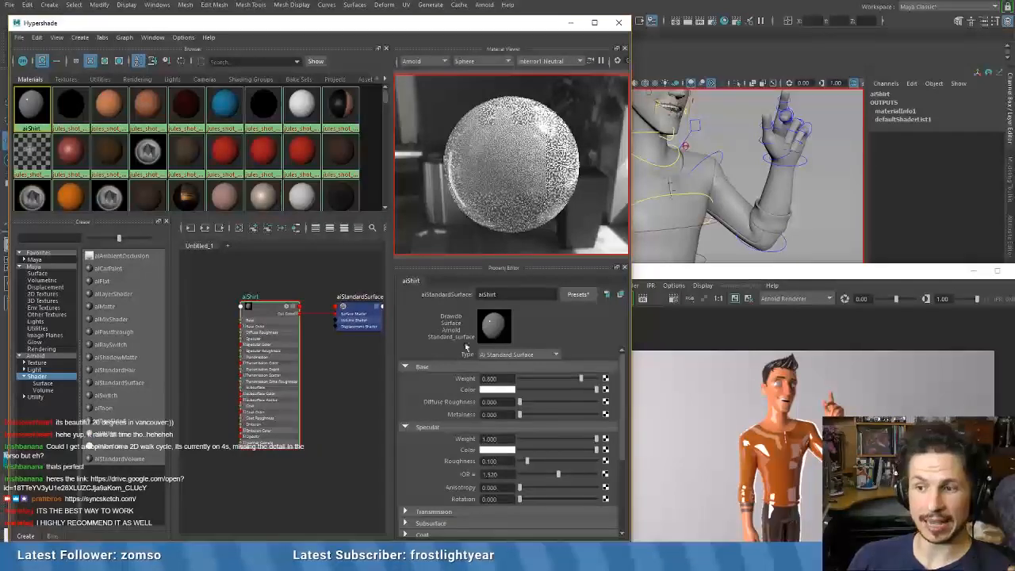
scroll(440, 372, "down", 1)
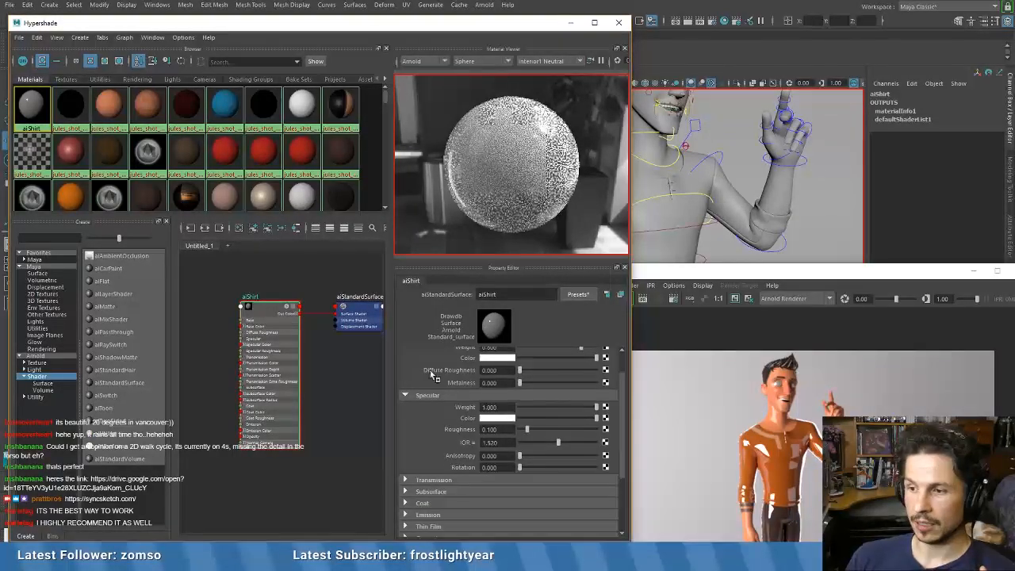
scroll(429, 376, "up", 1)
left_click(413, 368)
left_click(405, 379)
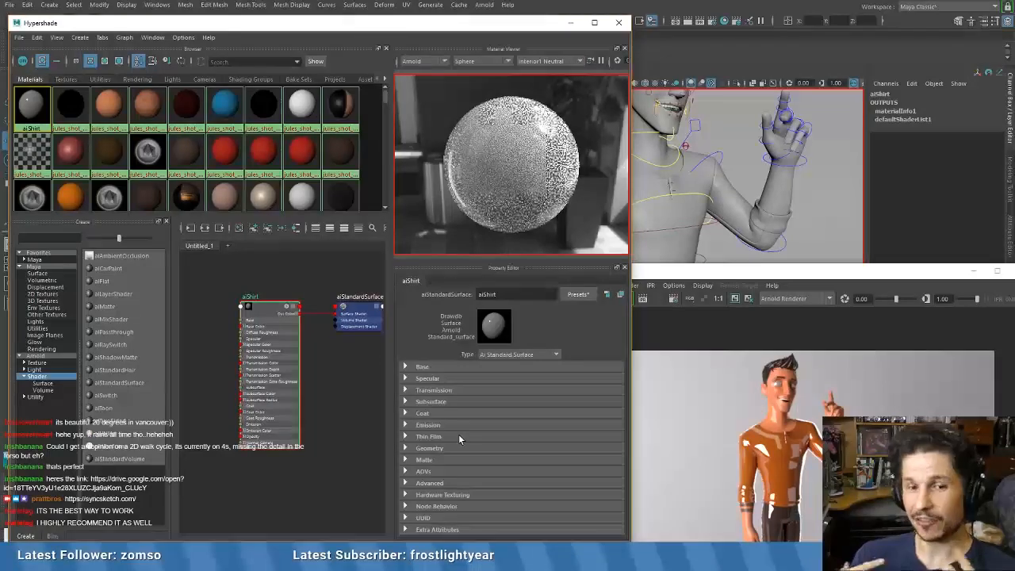
- Expand aiShirt's Base attributes and set the base Weight to 1, keeping Diffuse Roughness and Metalness at 0
left_click(405, 365)
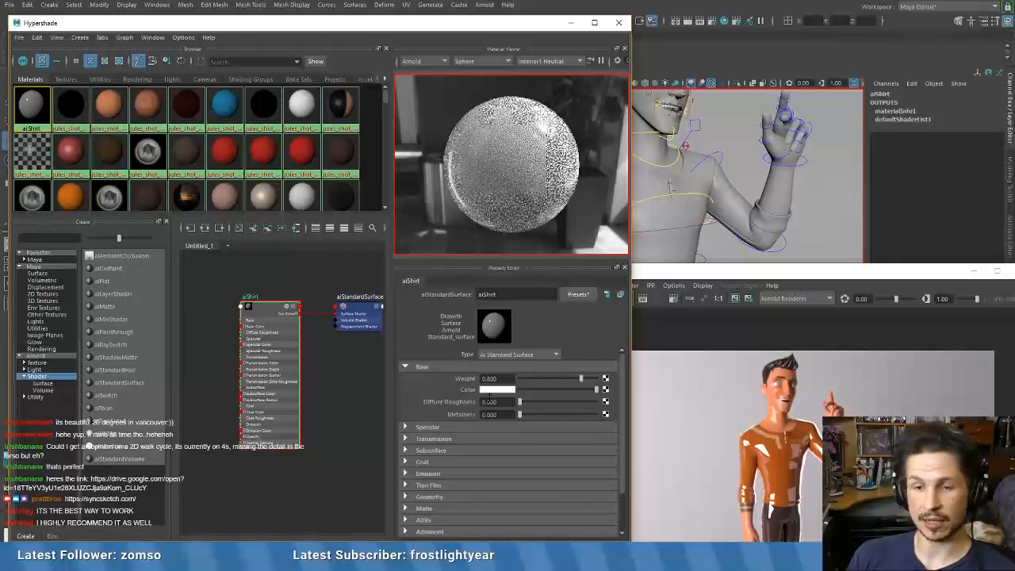
left_click_drag(557, 382, 517, 386)
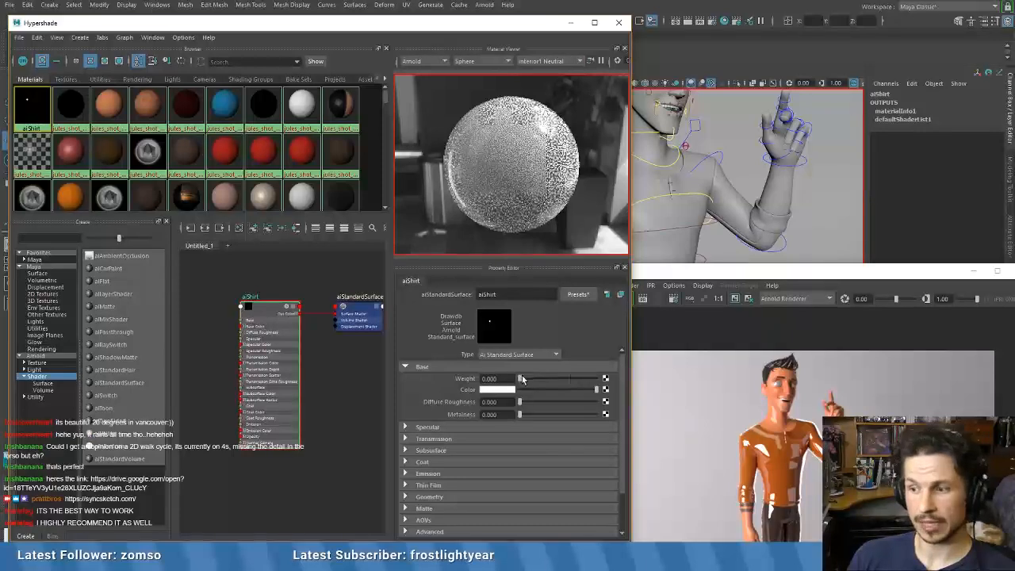
left_click_drag(520, 379, 613, 380)
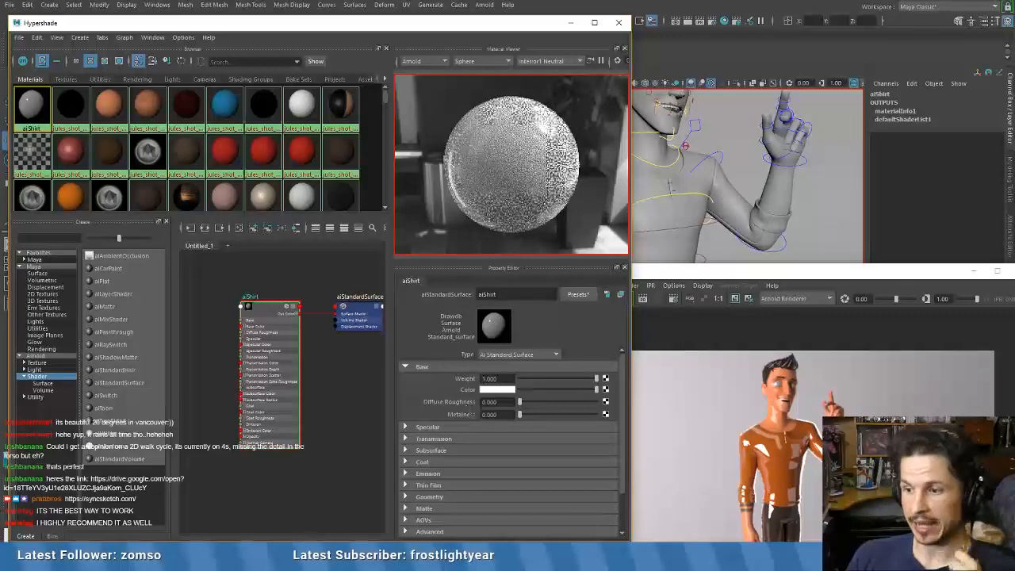
mouse_move(519, 401)
left_mouse_down()
mouse_move(543, 403)
mouse_move(511, 403)
left_mouse_up()
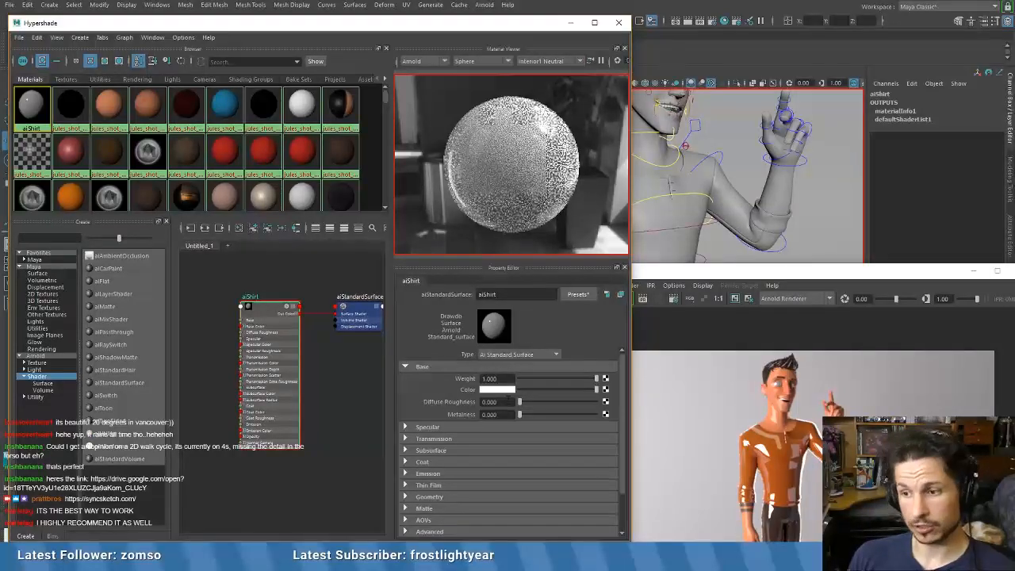
left_click_drag(529, 418, 514, 414)
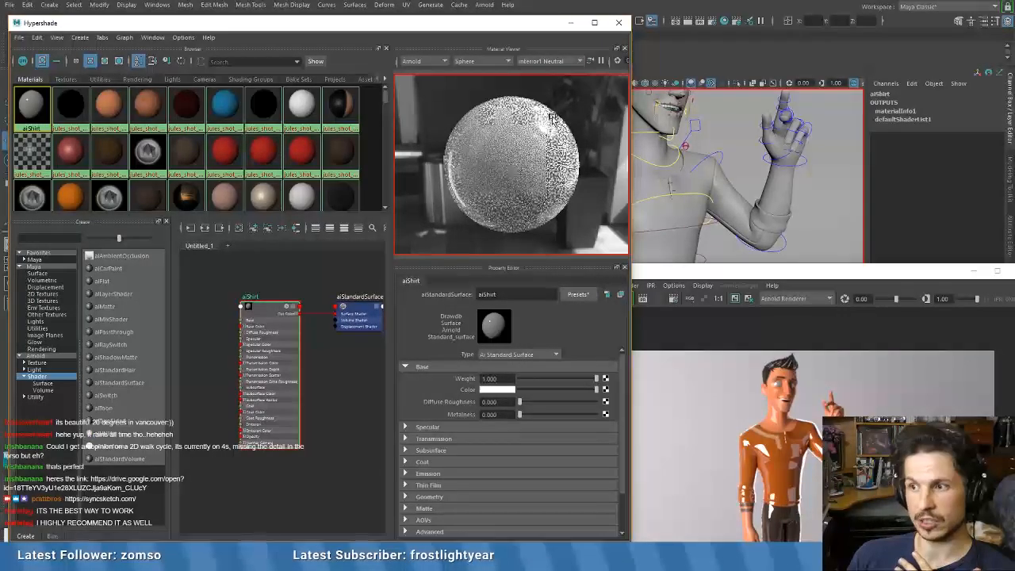
- Try a Metalness of 0.811 on aiShirt with the live sphere preview toggled, and return it to 0
left_click(600, 61)
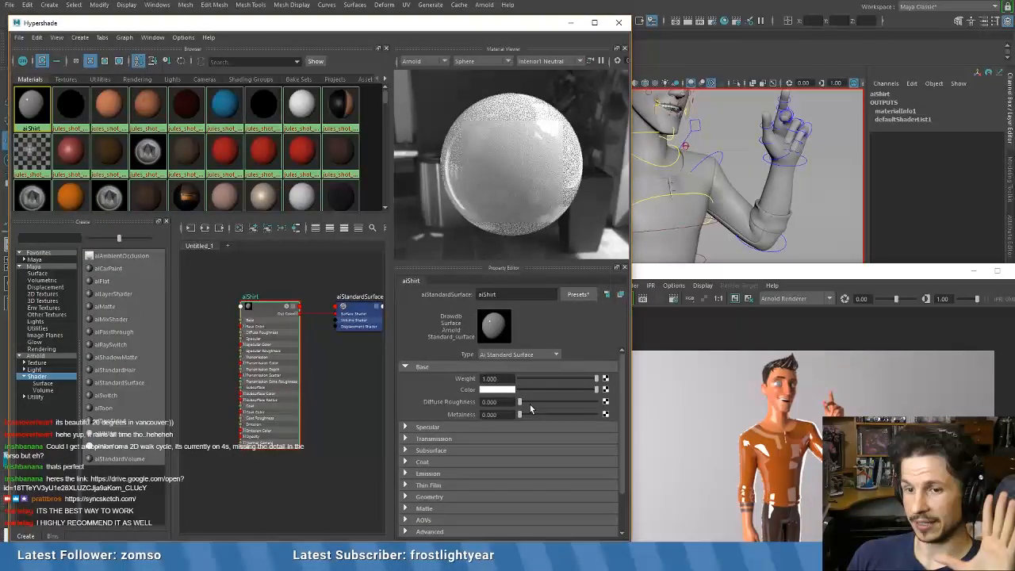
left_click_drag(520, 414, 582, 414)
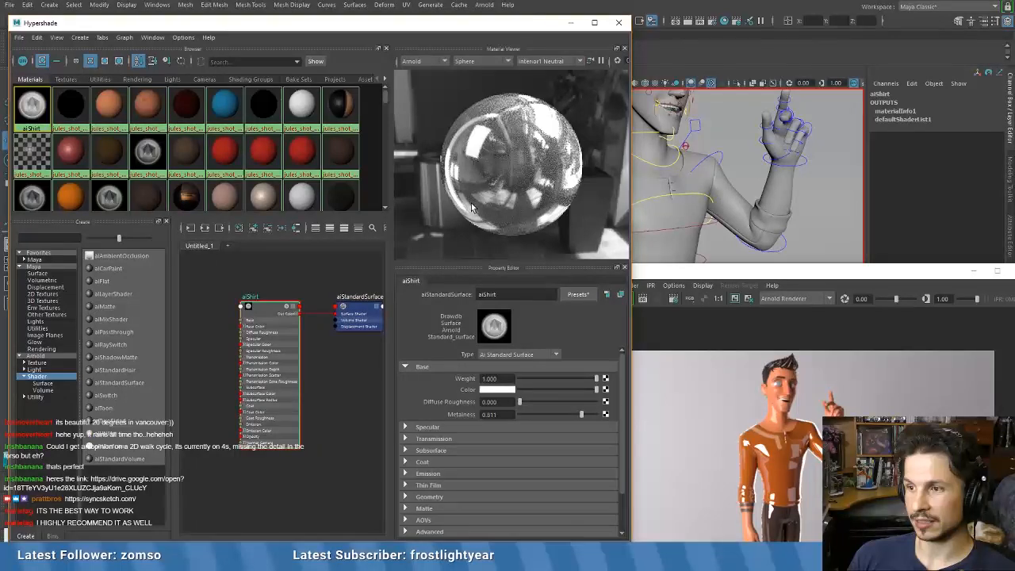
left_click_drag(581, 414, 511, 416)
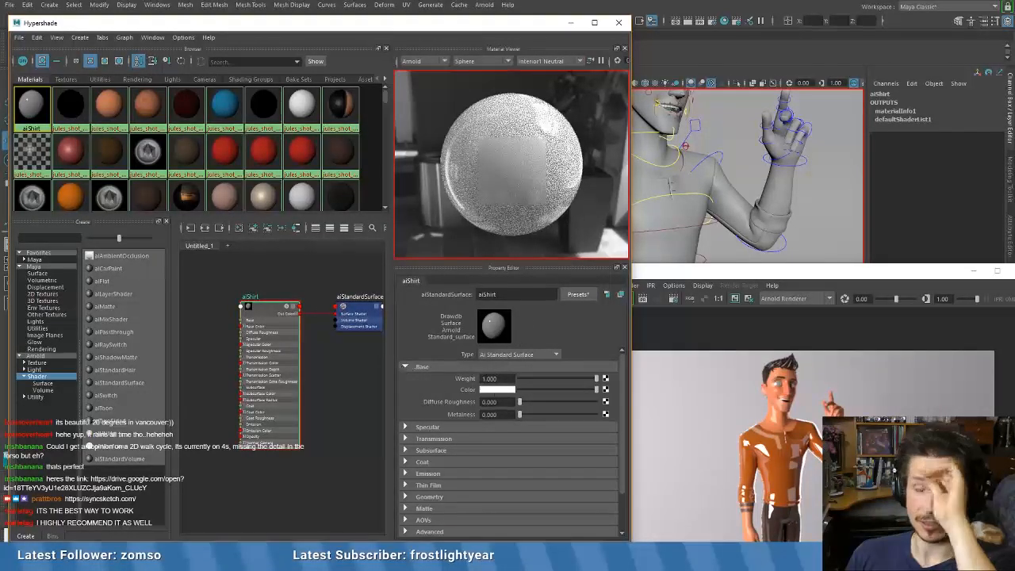
- Open aiShirt's Specular attributes in place of Base, try a specular Weight of 0, and restore it to 1
left_click(404, 366)
left_click(403, 378)
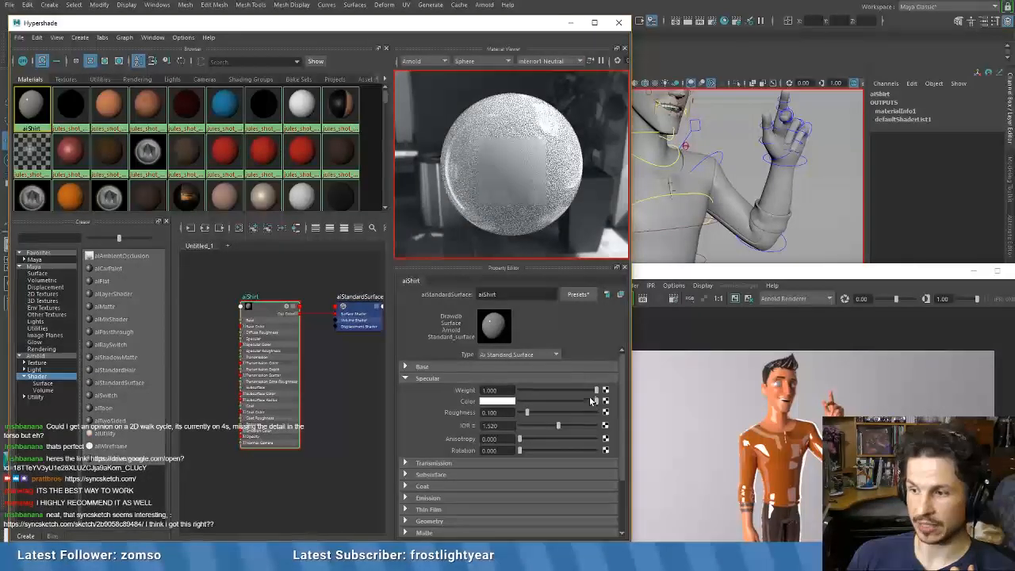
left_click_drag(548, 390, 492, 392)
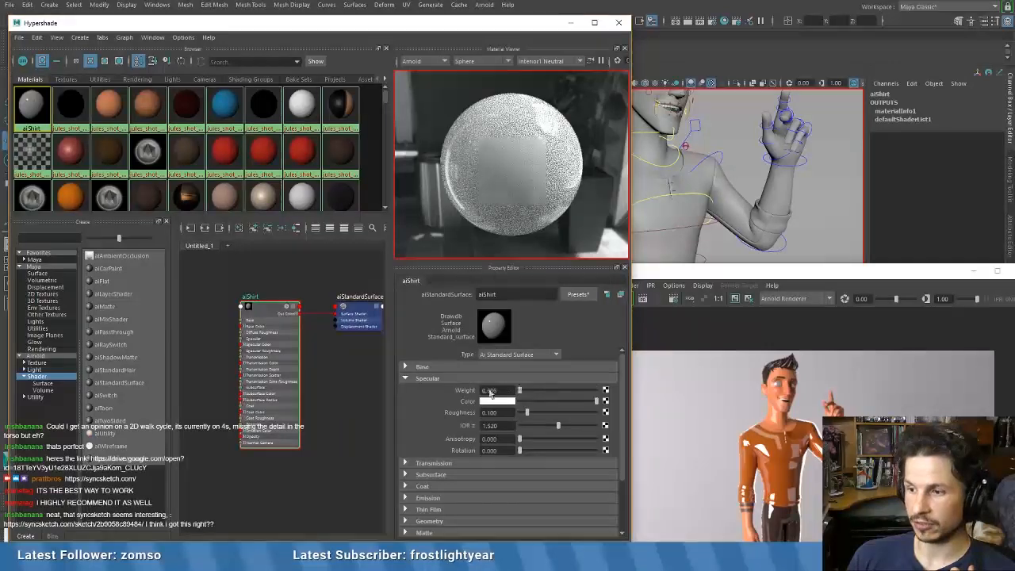
left_click(601, 61)
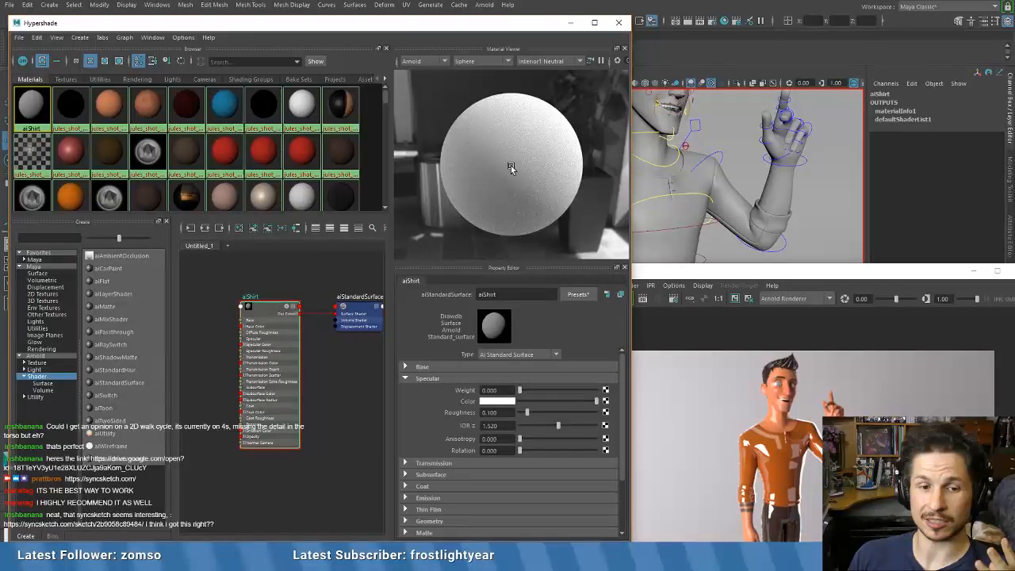
left_click_drag(520, 389, 604, 391)
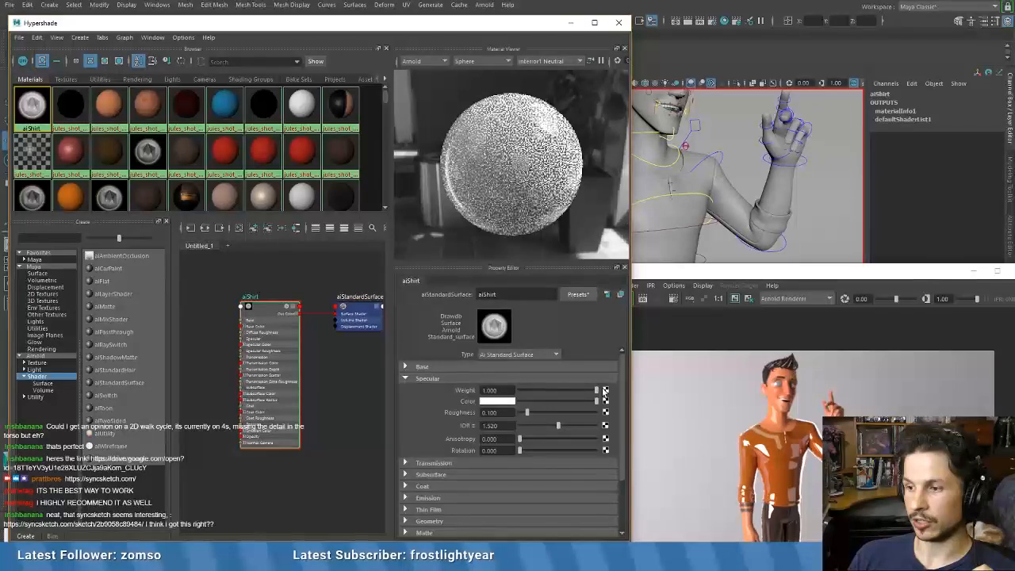
- Try a specular Roughness of 0.434 on aiShirt, and lower it to 0
left_click_drag(527, 412, 552, 413)
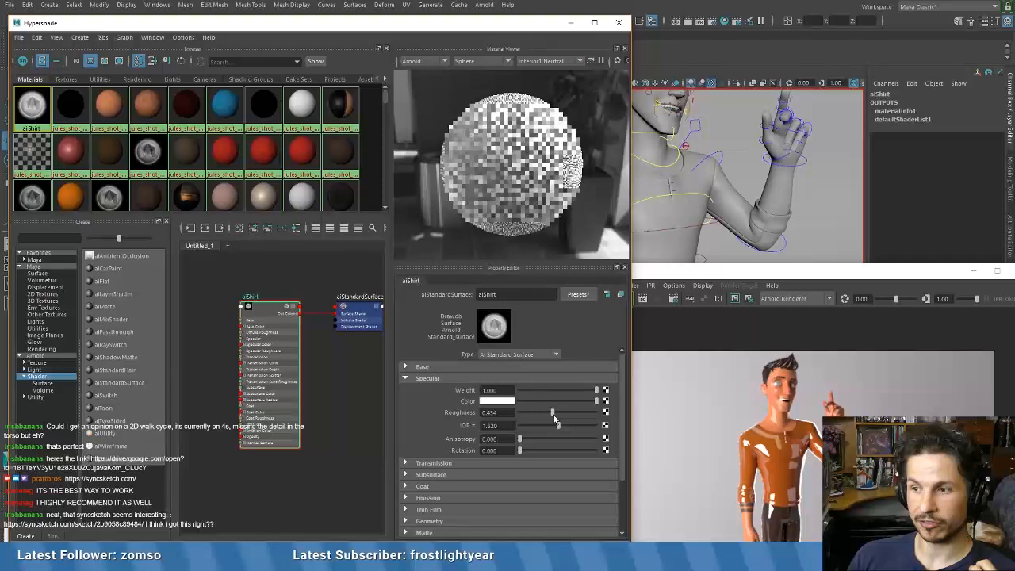
left_click_drag(555, 421, 461, 428)
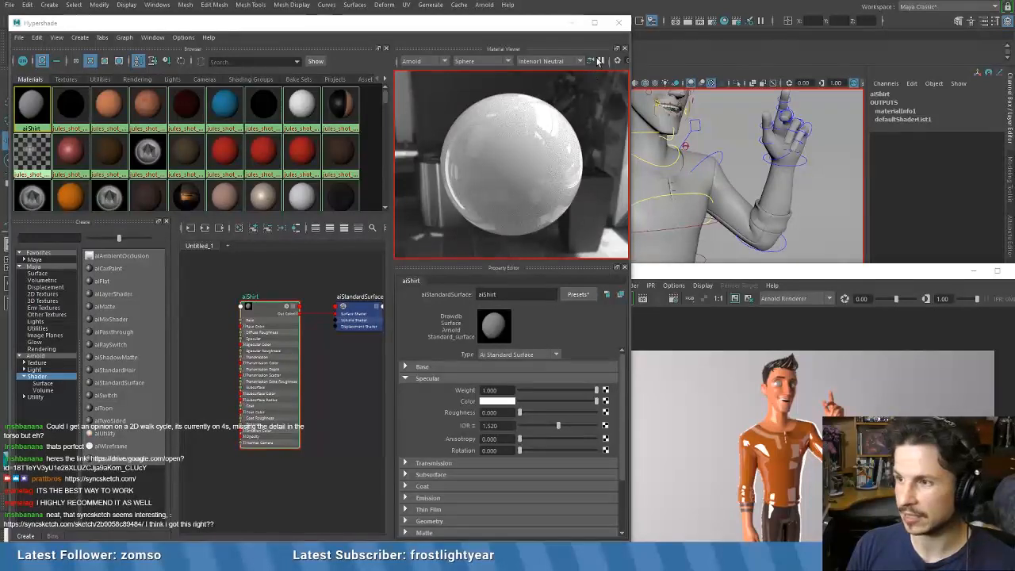
left_click(535, 312)
left_click(522, 412)
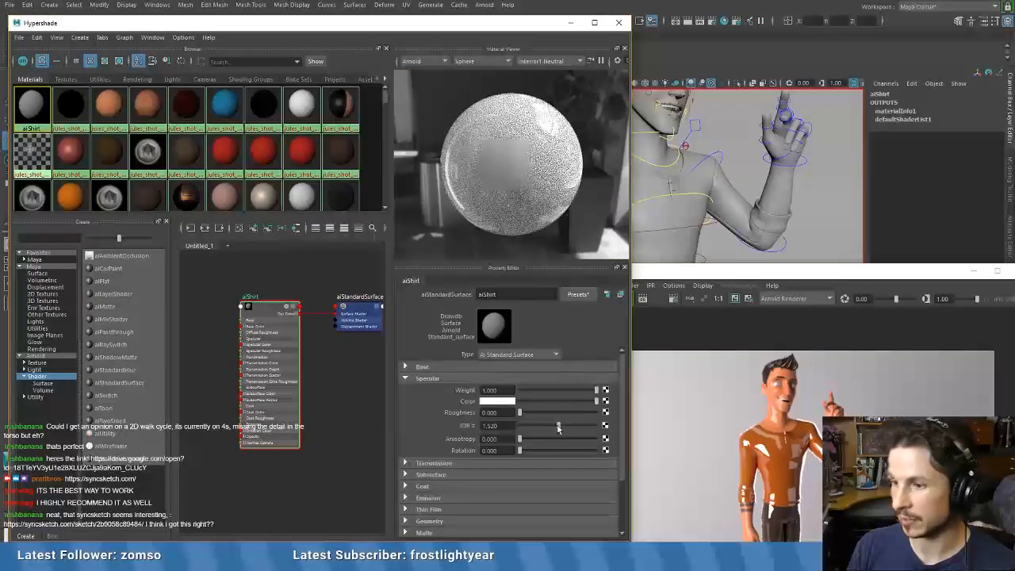
- Test aiShirt's specular IOR at 3.000, at the low end of its range, and at 1.319
left_click_drag(558, 428, 600, 428)
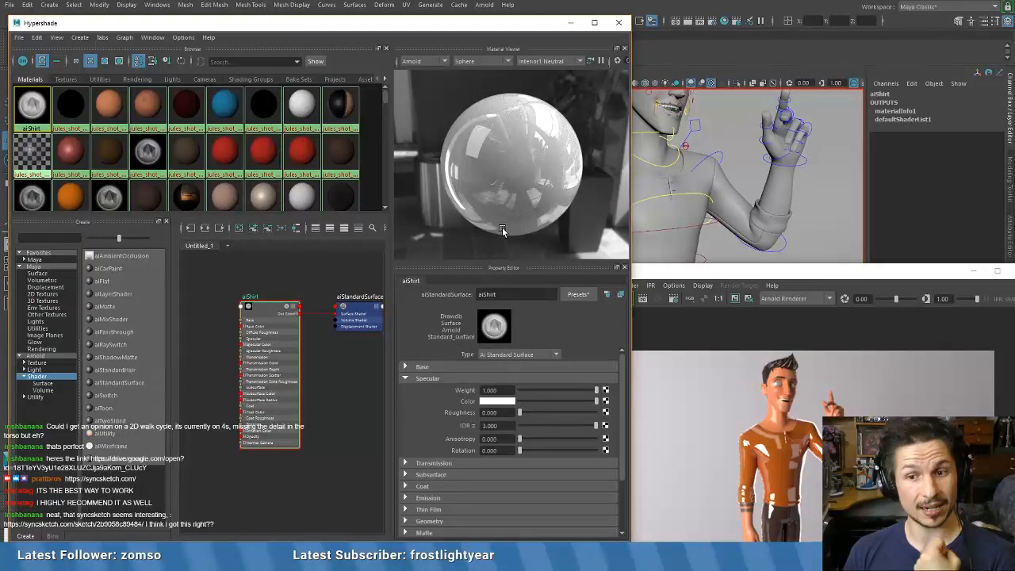
left_click_drag(582, 424, 519, 426)
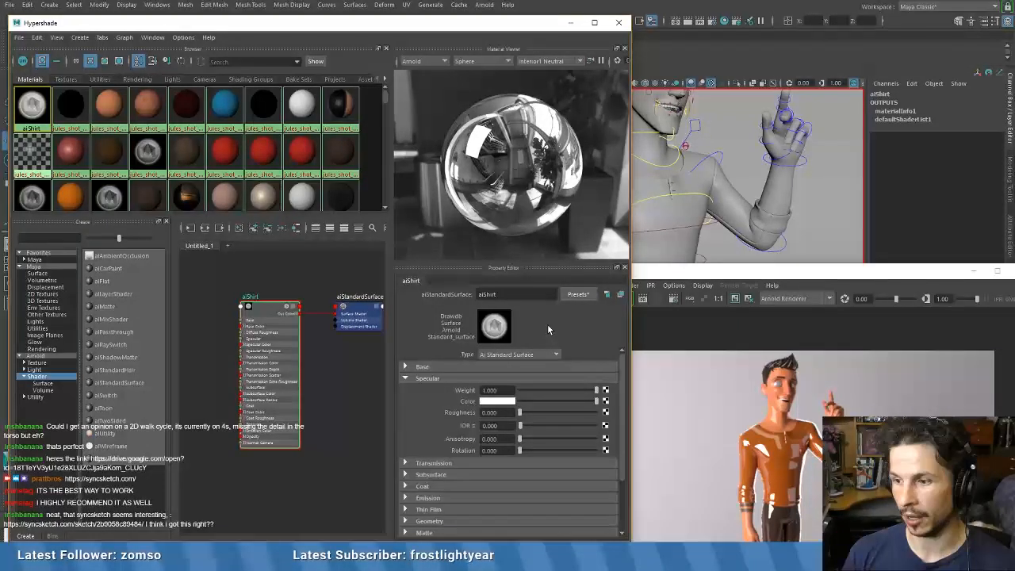
left_click_drag(519, 425, 553, 426)
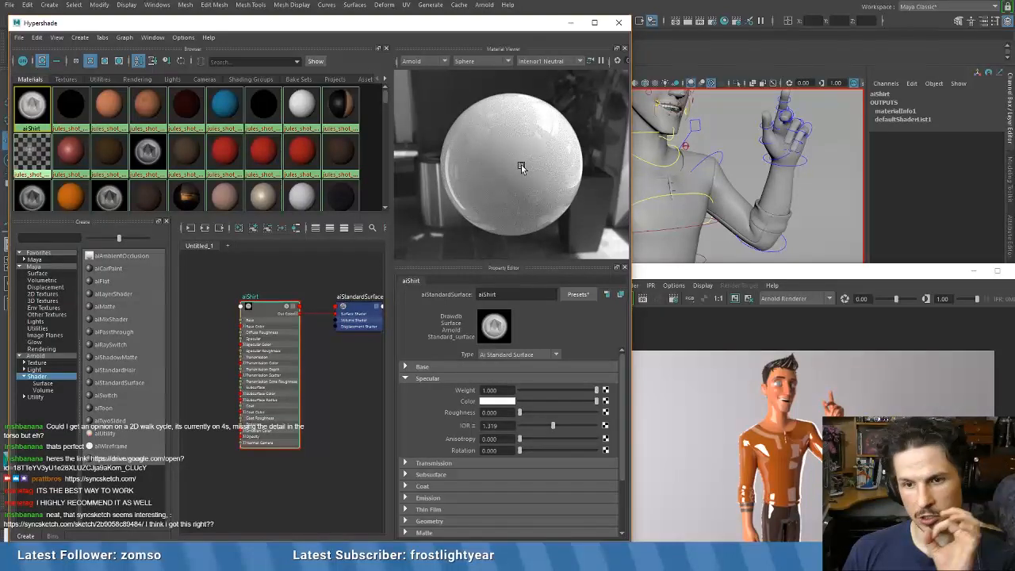
- Lower aiShirt's specular IOR gradually to 1.149, and undo the IOR changes
left_click(552, 425)
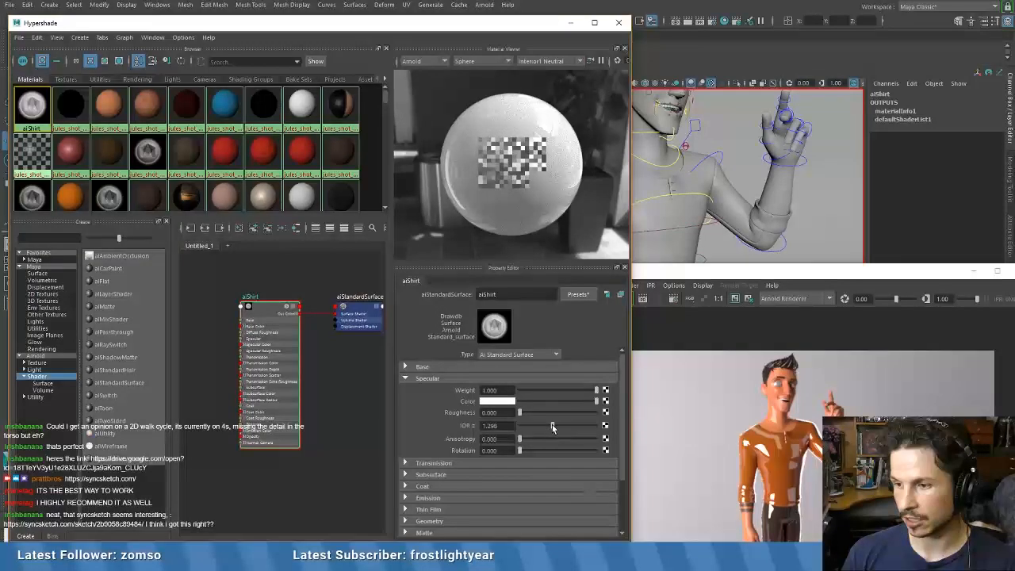
left_click_drag(552, 426, 550, 426)
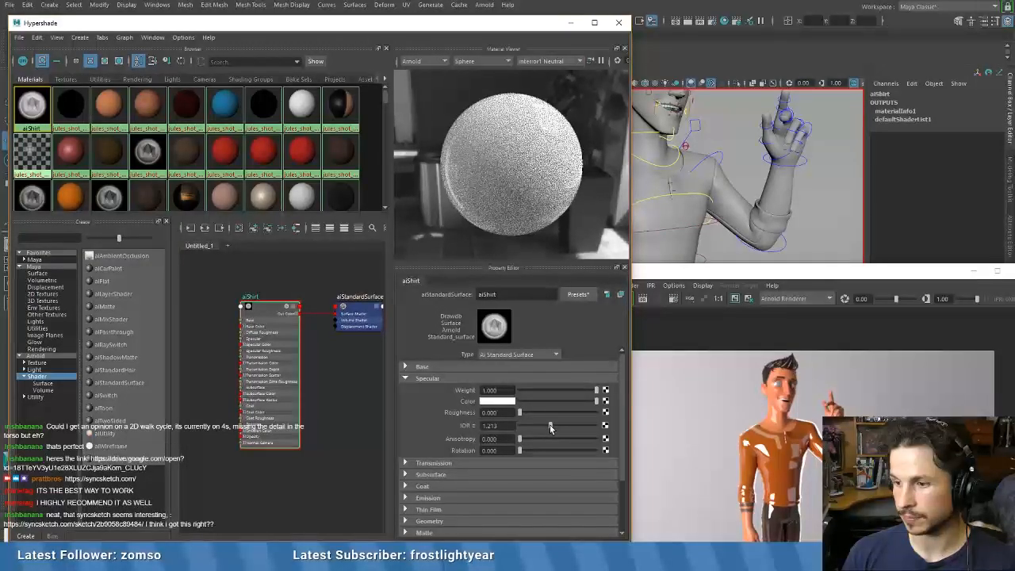
left_click_drag(550, 427, 548, 426)
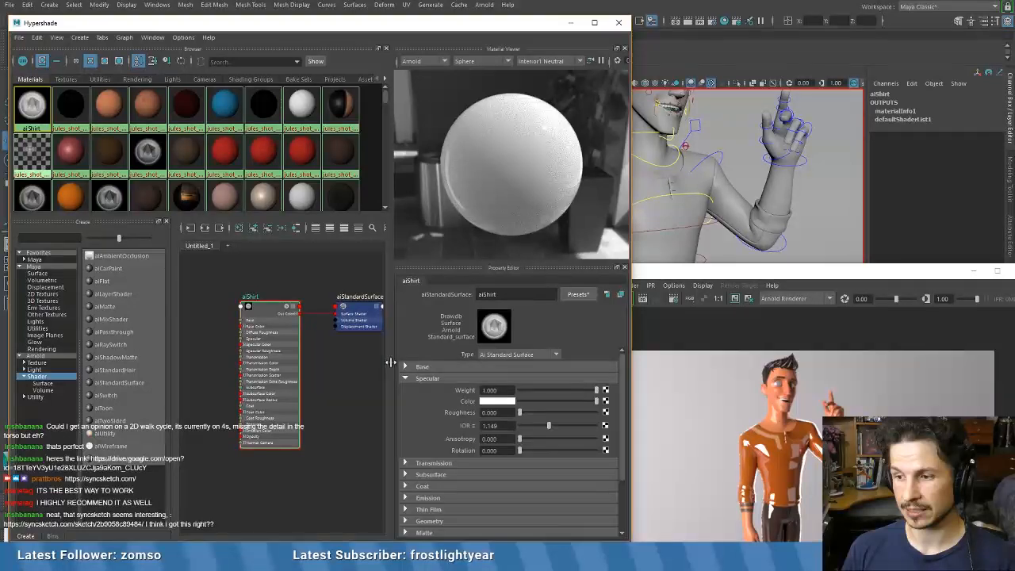
key("ctrl+z")
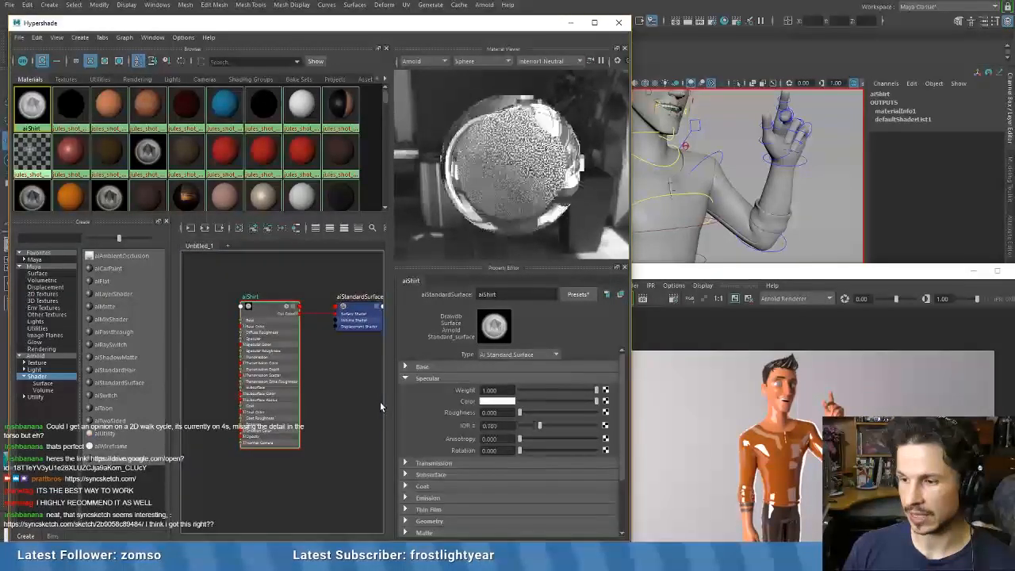
key("ctrl+z")
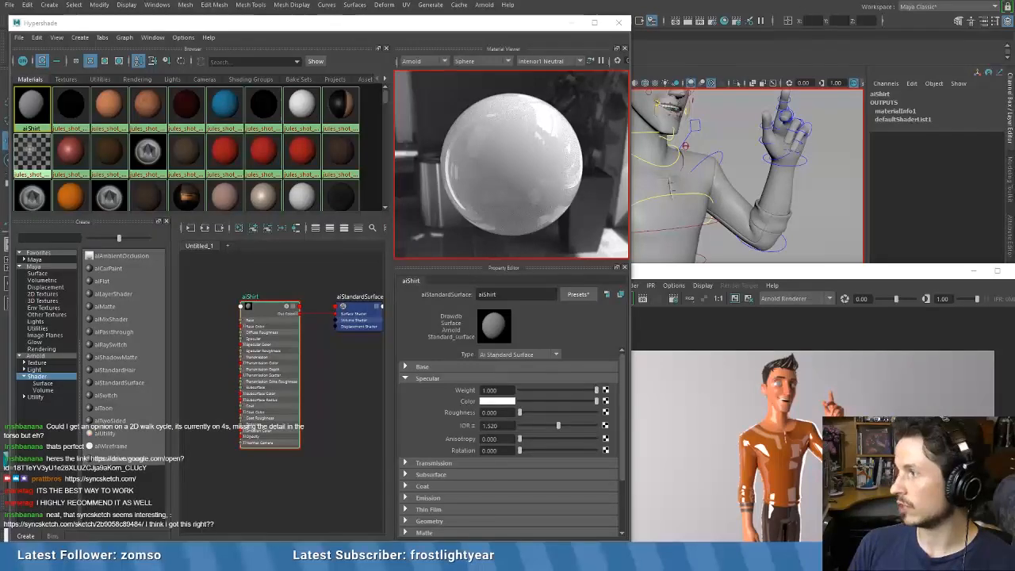
- Switch to the browser's Wikipedia list of refractive indices and look up the value for water
left_click_drag(1014, 236, 874, 233)
double_click(874, 233)
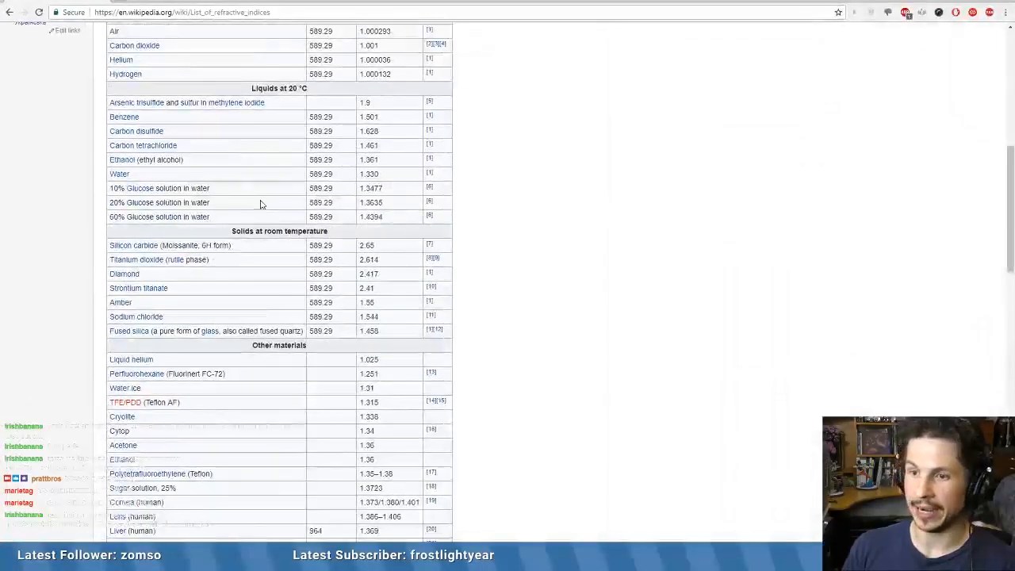
scroll(261, 204, "up", 1)
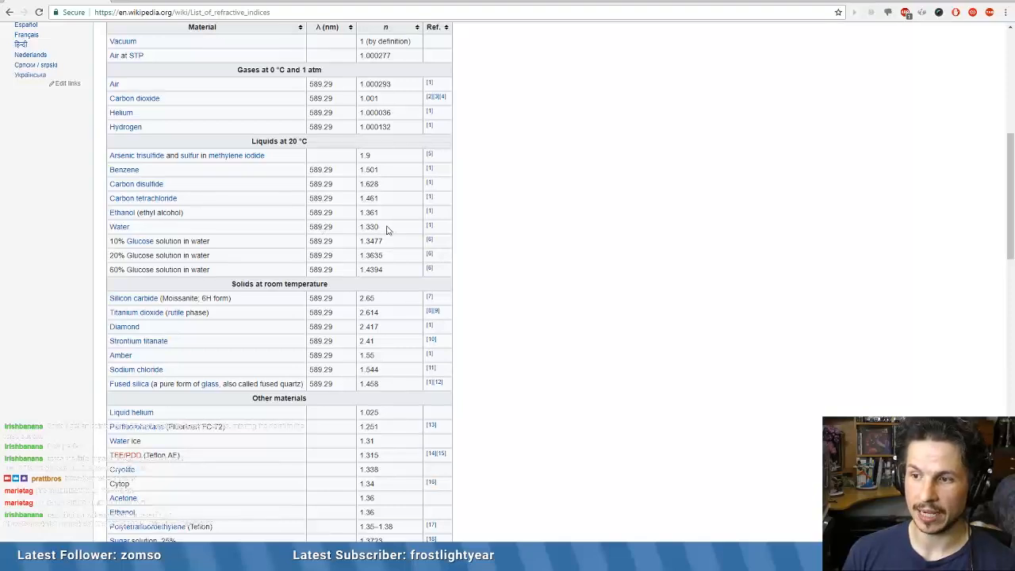
left_click_drag(386, 230, 367, 226)
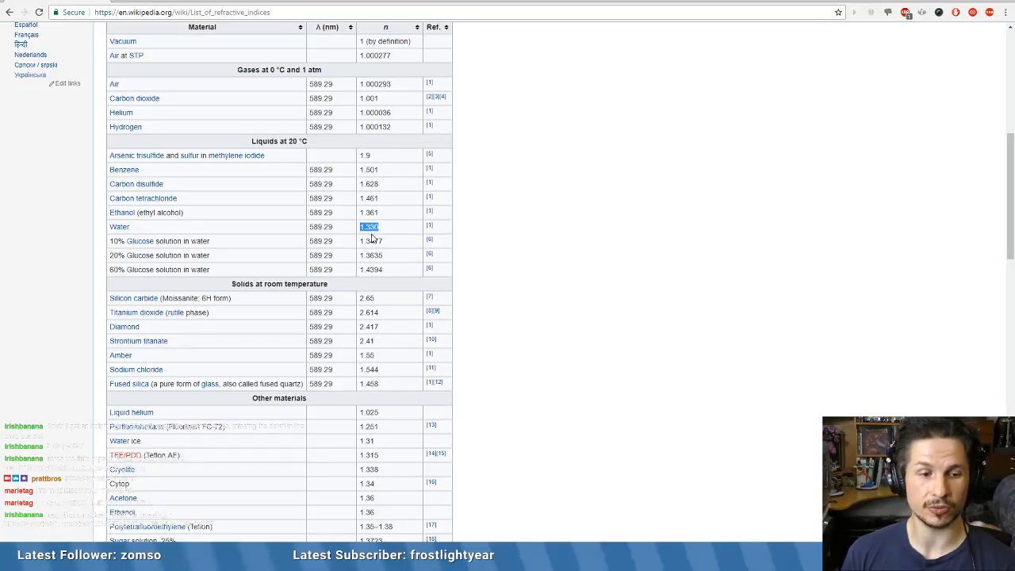
scroll(156, 321, "down", 6)
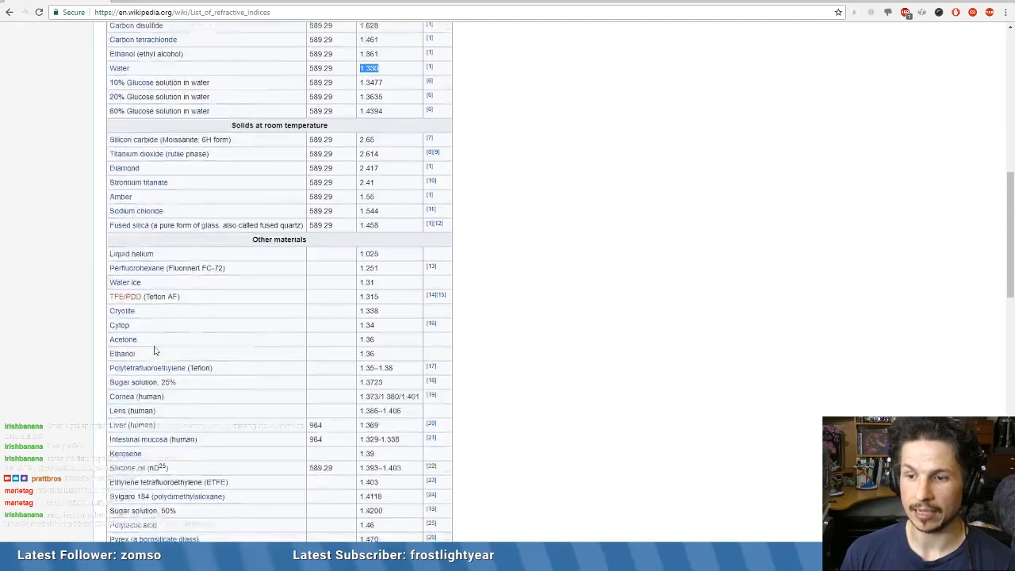
scroll(202, 356, "down", 3)
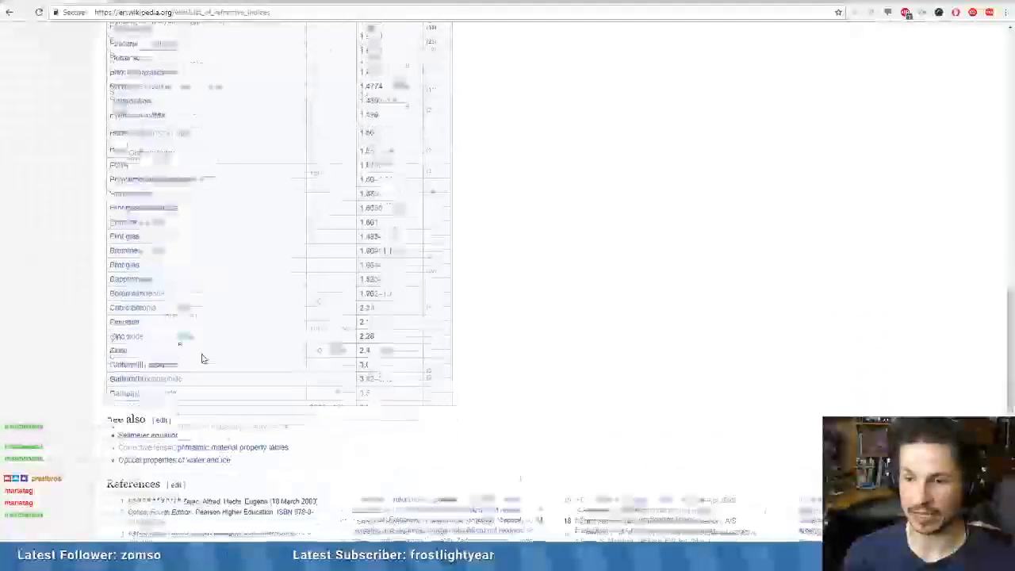
scroll(203, 357, "up", 8)
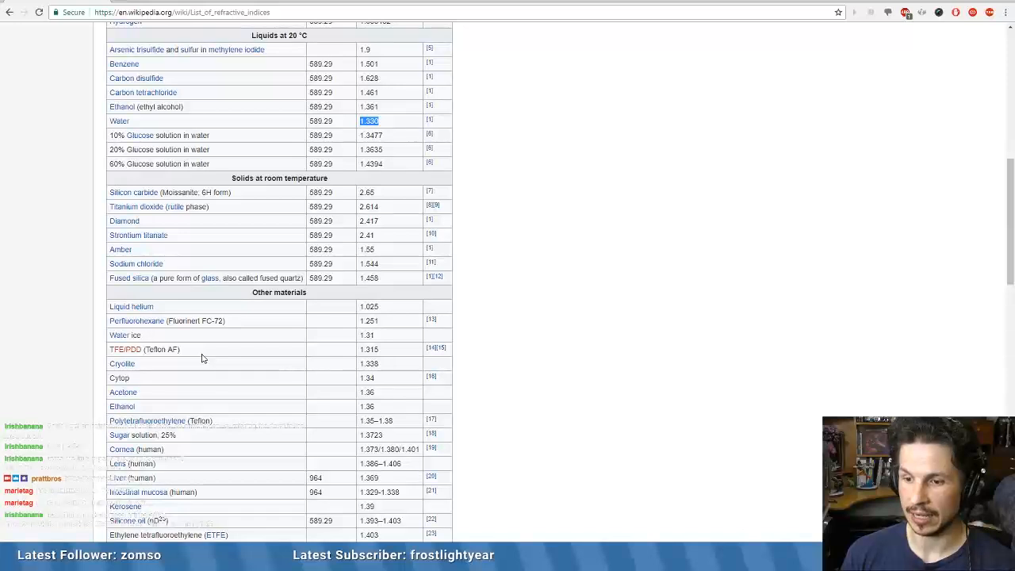
- Look up the refractive index range of the human lens among the list's other materials
scroll(158, 363, "down", 1)
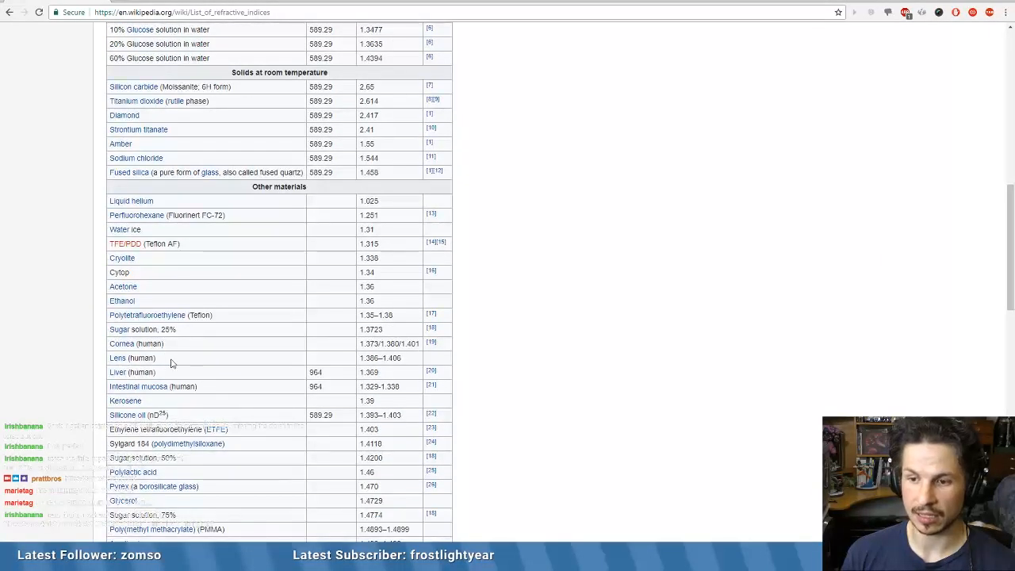
left_click_drag(162, 359, 110, 361)
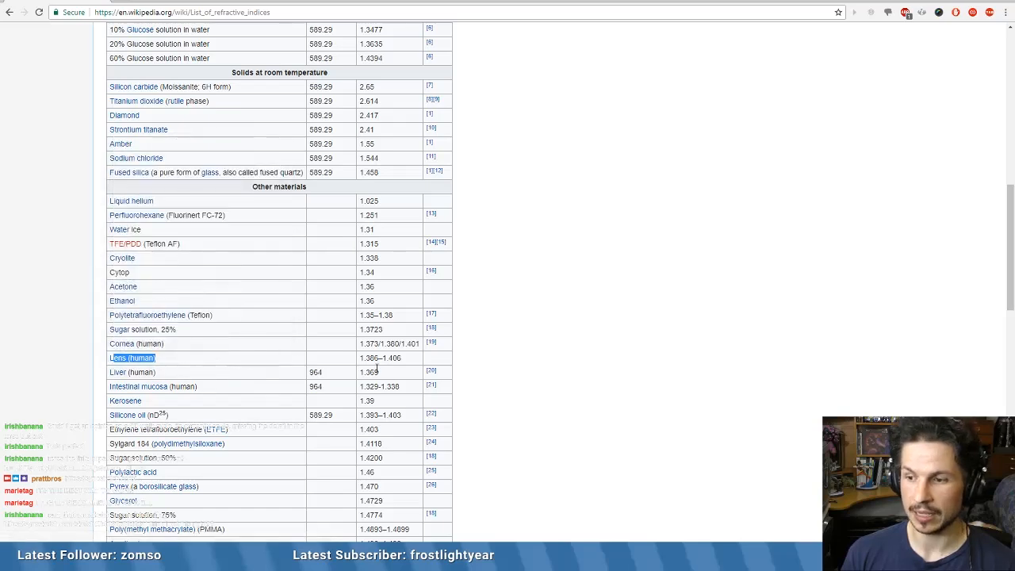
left_click_drag(365, 358, 404, 360)
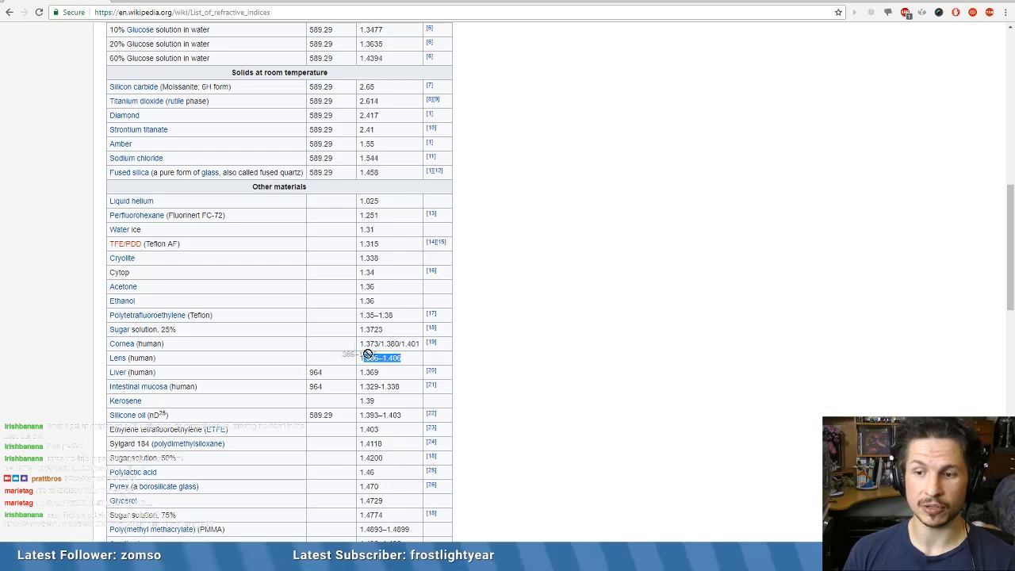
left_click(377, 358)
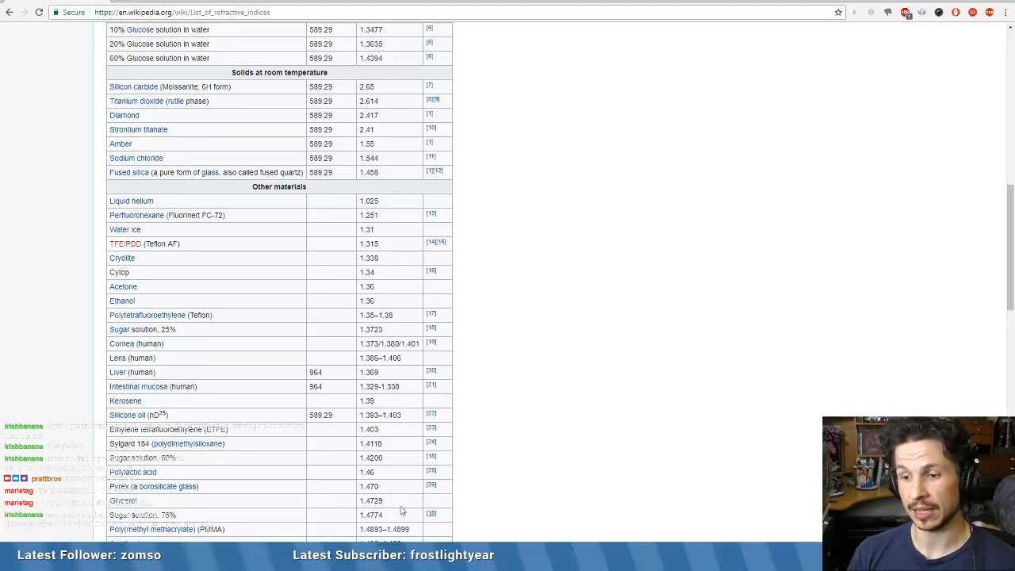
- Examine the refractive indices of the glass and gemstone entries, and move the browser window away to return to Maya
scroll(283, 460, "down", 2)
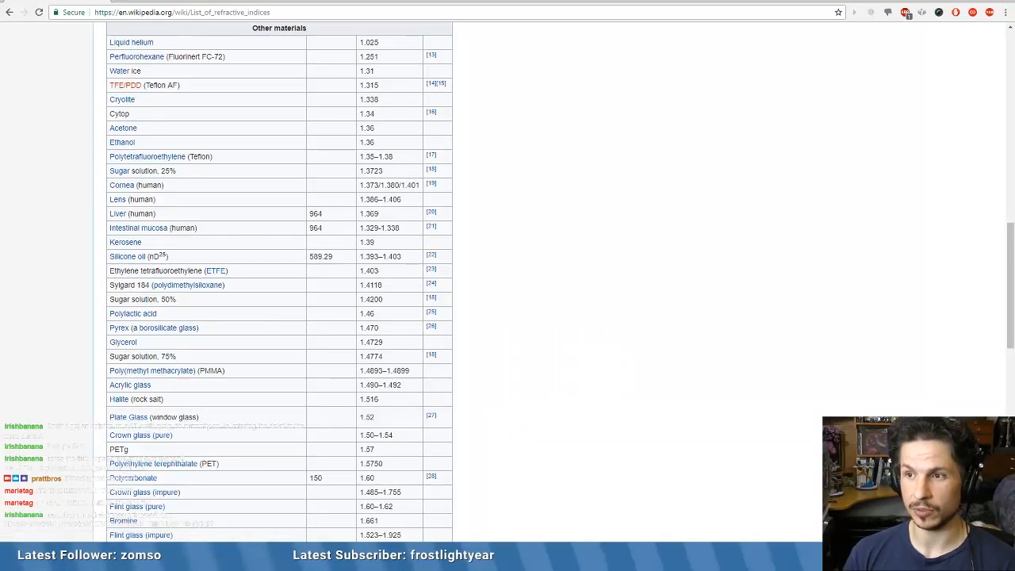
left_click_drag(509, 2, 493, 111)
scroll(443, 396, "down", 4)
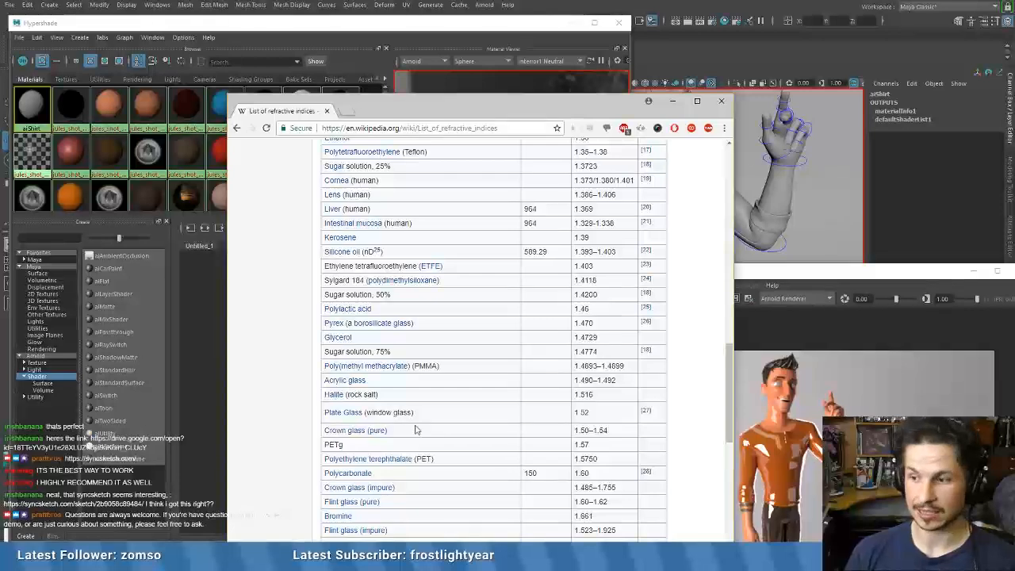
scroll(442, 406, "down", 2)
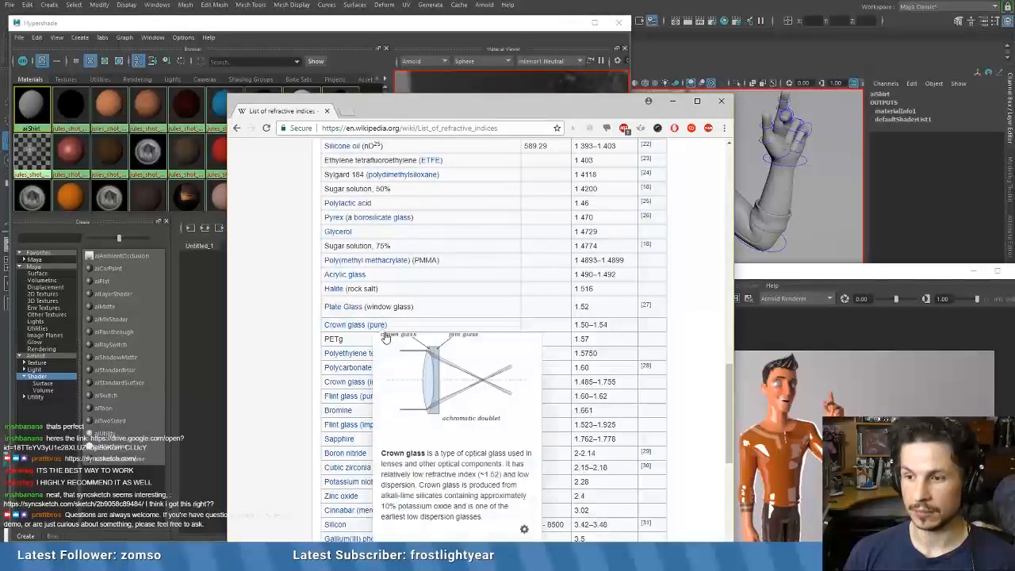
scroll(376, 328, "down", 2)
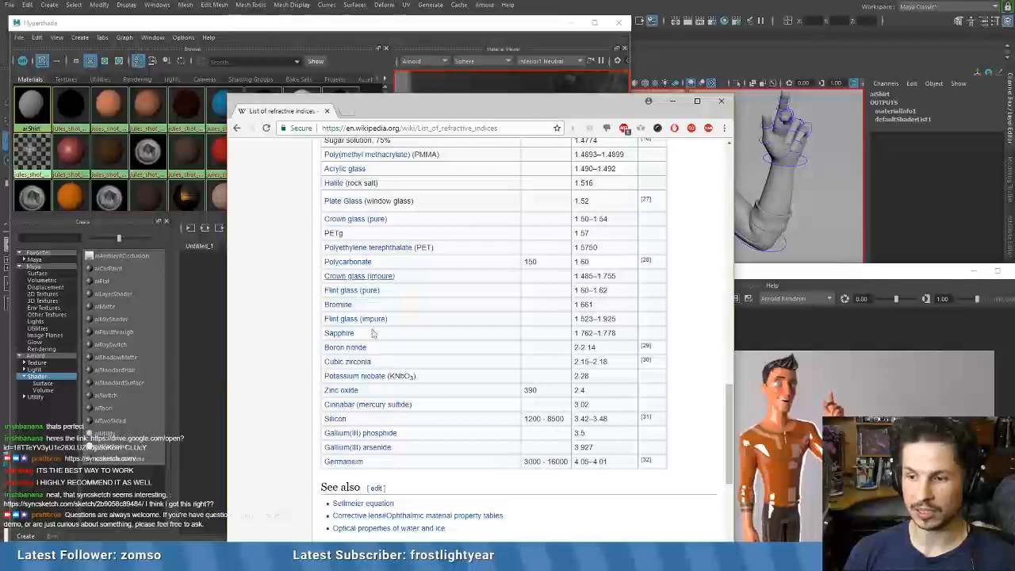
left_click_drag(264, 110, 1014, 206)
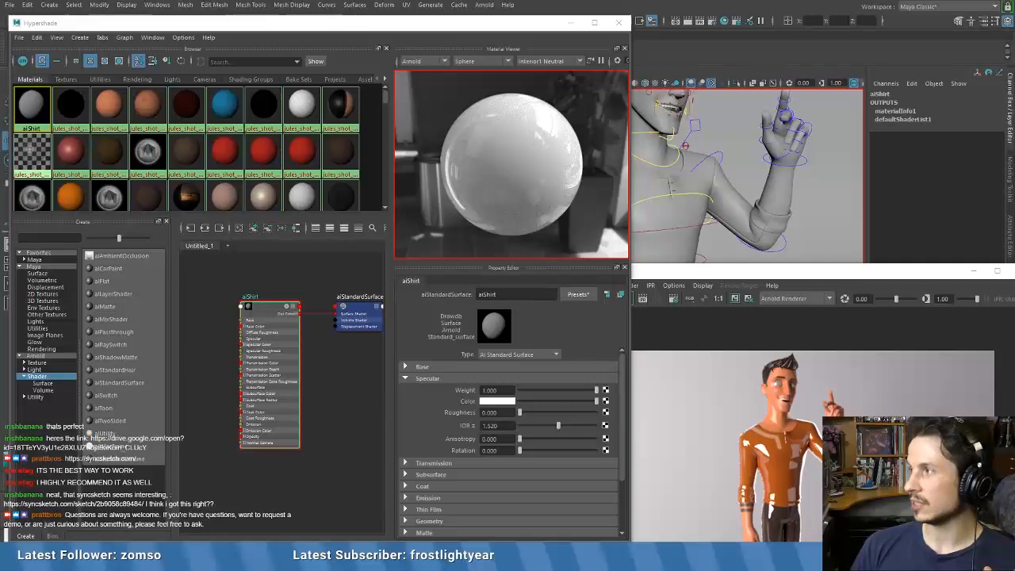
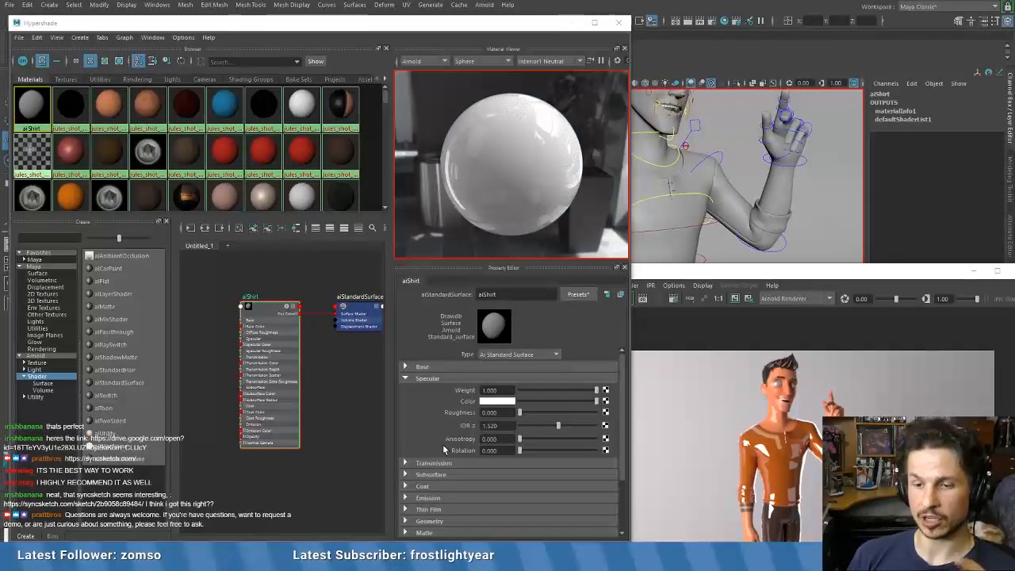
- Open aiShirt's Transmission attributes in place of Specular and try a transmission Weight of 0.538 and of 1
left_click(406, 378)
left_click(406, 378)
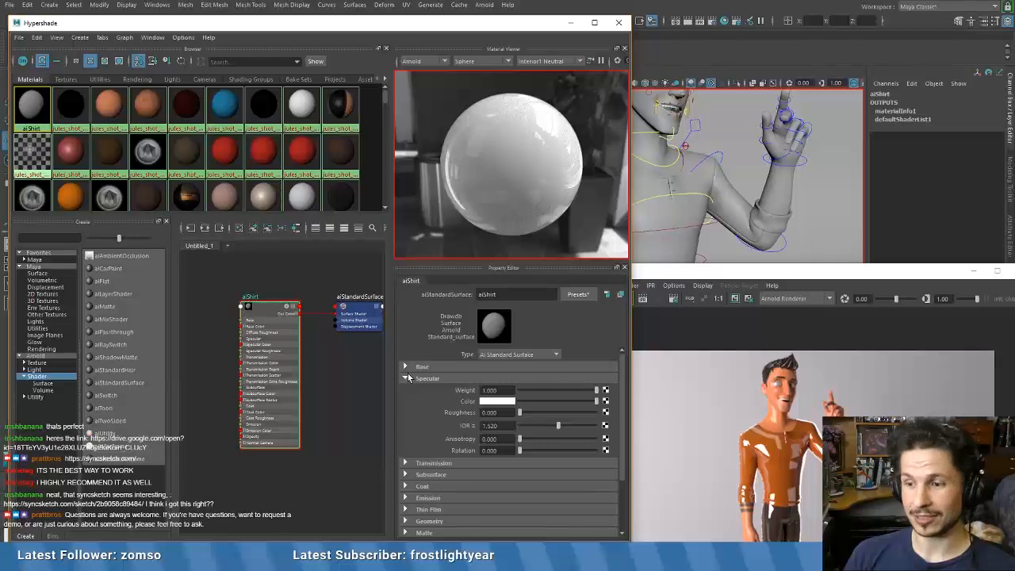
left_click(406, 378)
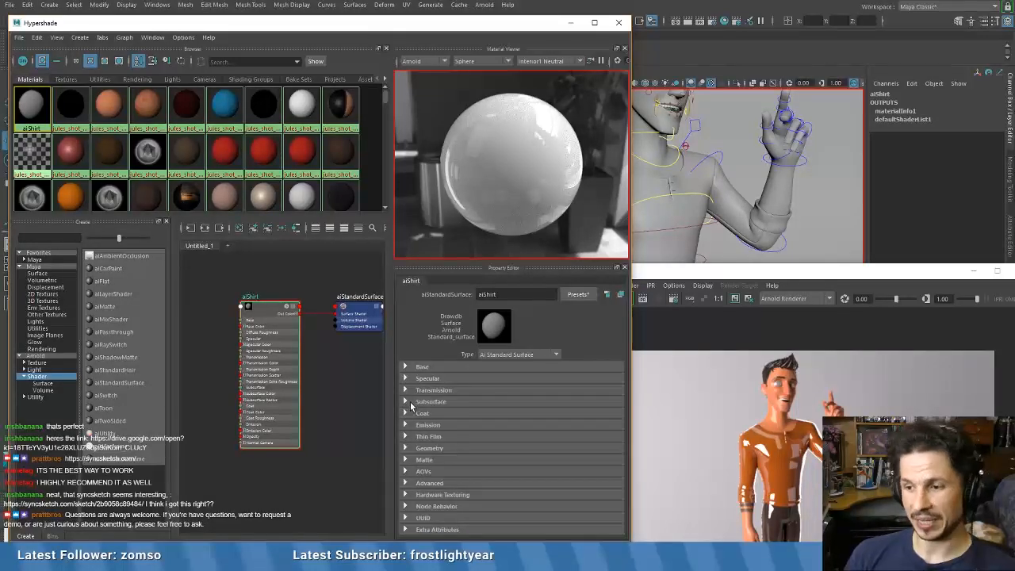
left_click(406, 390)
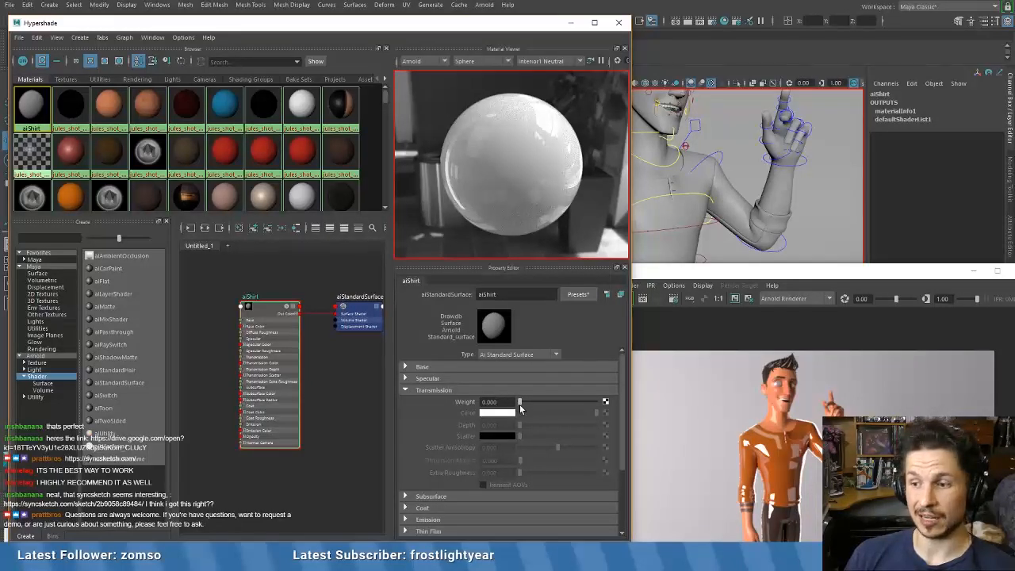
left_click_drag(520, 404, 559, 405)
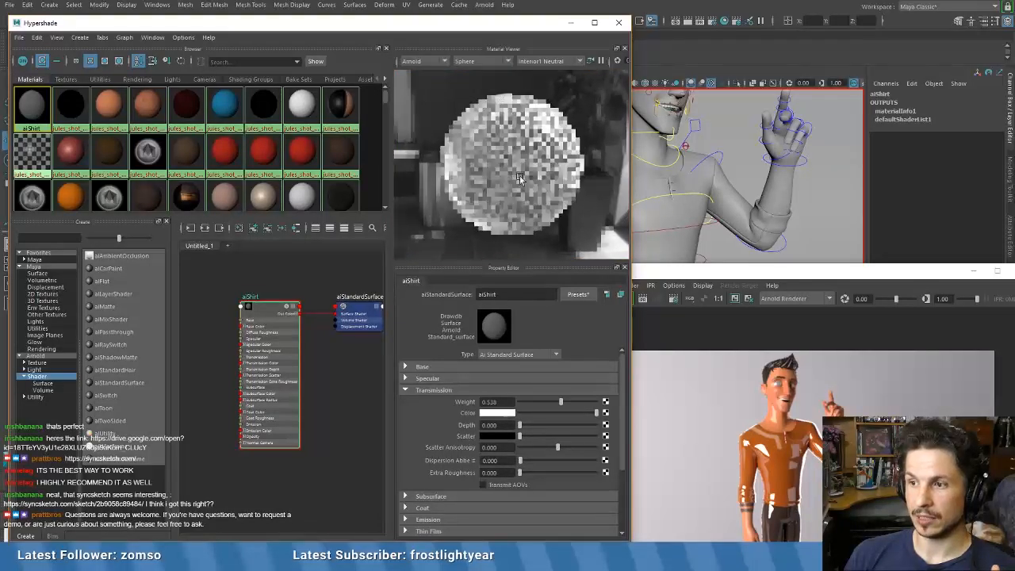
left_click_drag(559, 405, 594, 412)
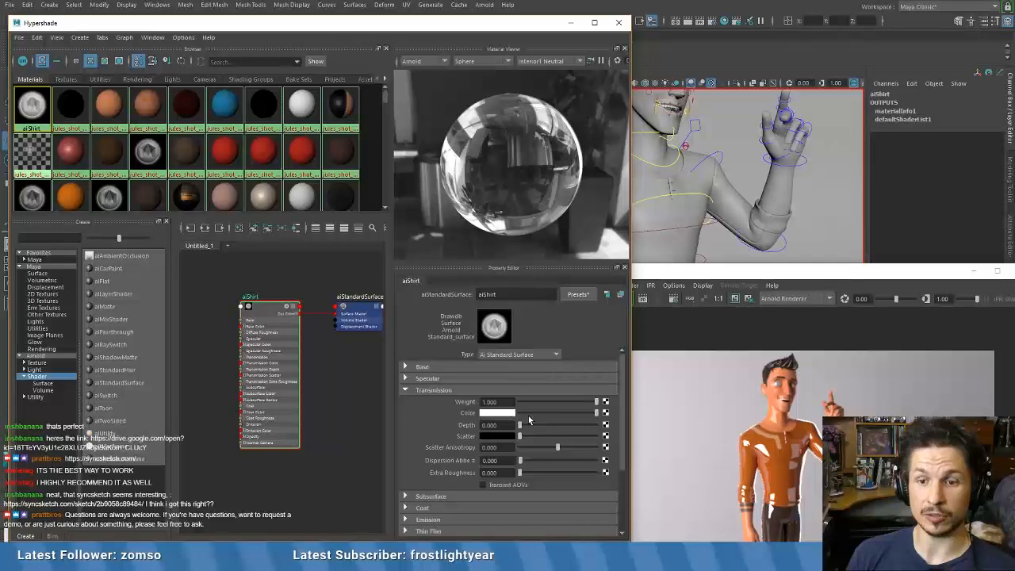
left_click_drag(596, 402, 601, 403)
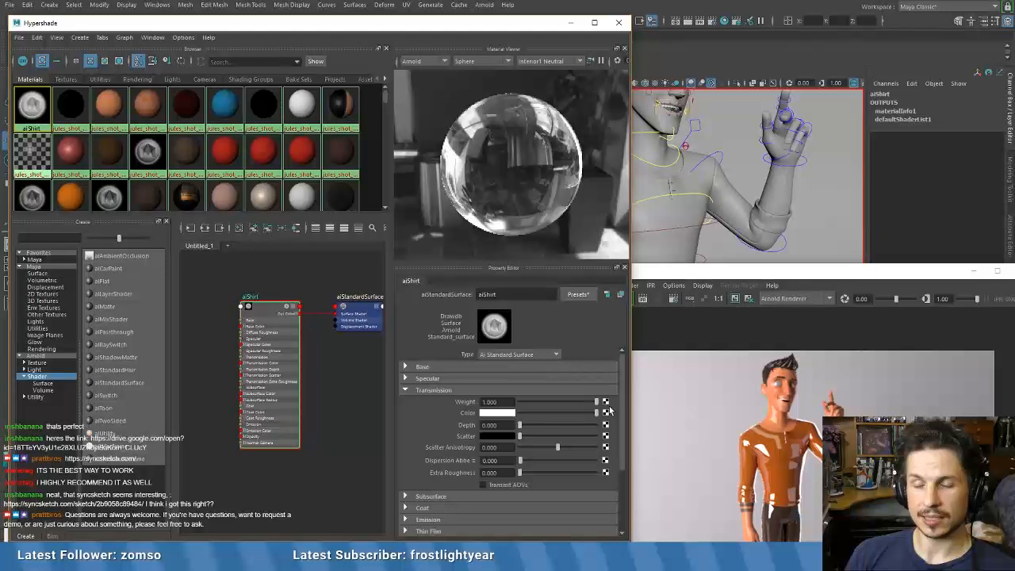
- Try transmission Depths of 39.860 and 73.427 with Weight lowered to 0.860, and reset Depth and Weight to 0
left_click_drag(520, 426, 549, 426)
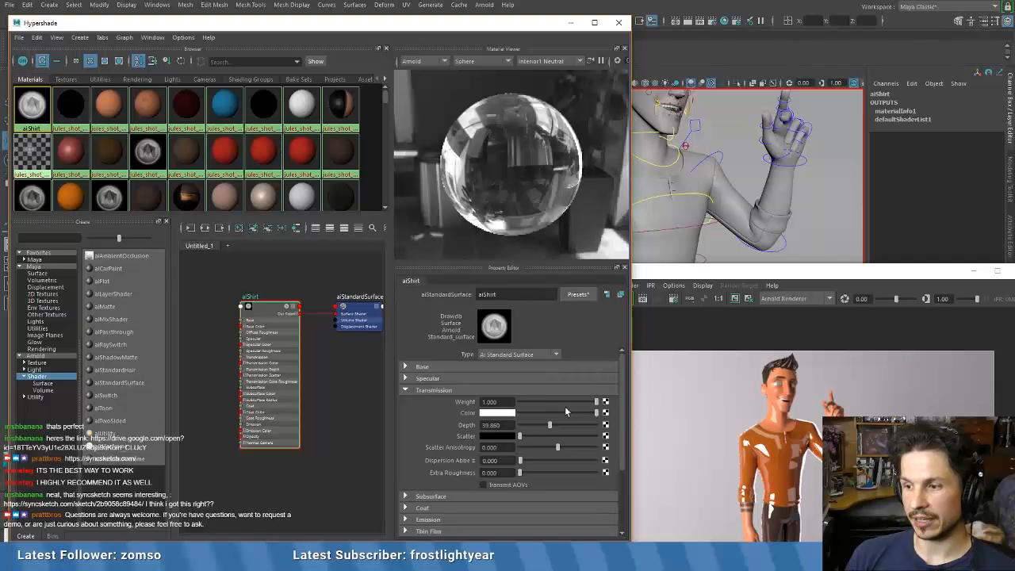
left_click_drag(596, 402, 574, 428)
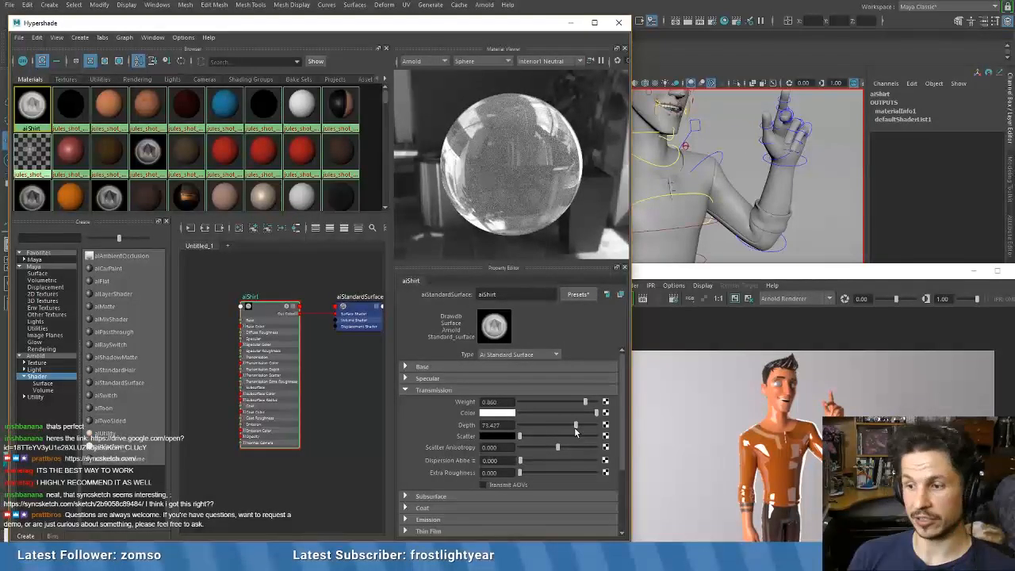
left_click_drag(574, 427, 513, 427)
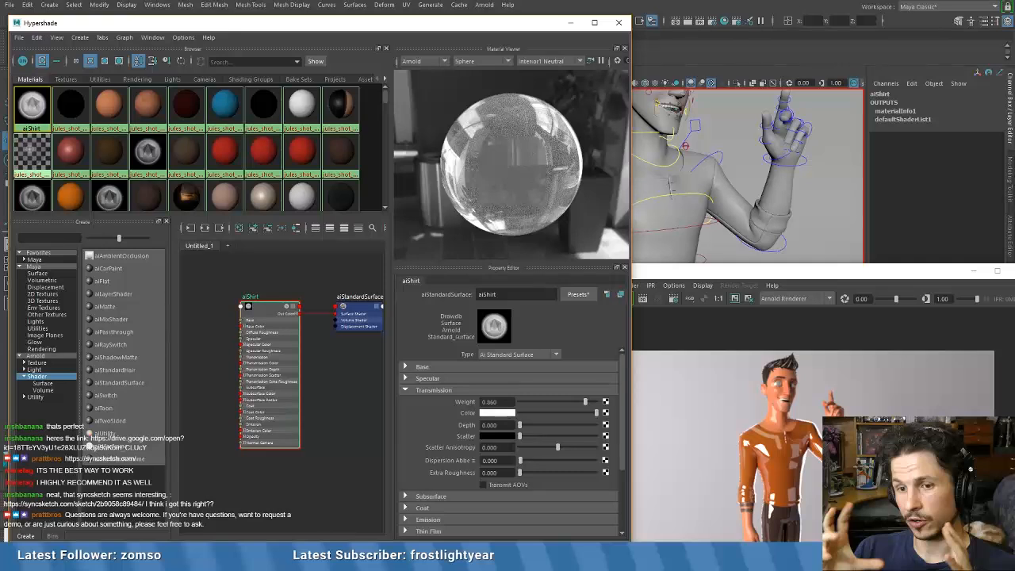
left_click_drag(585, 402, 479, 407)
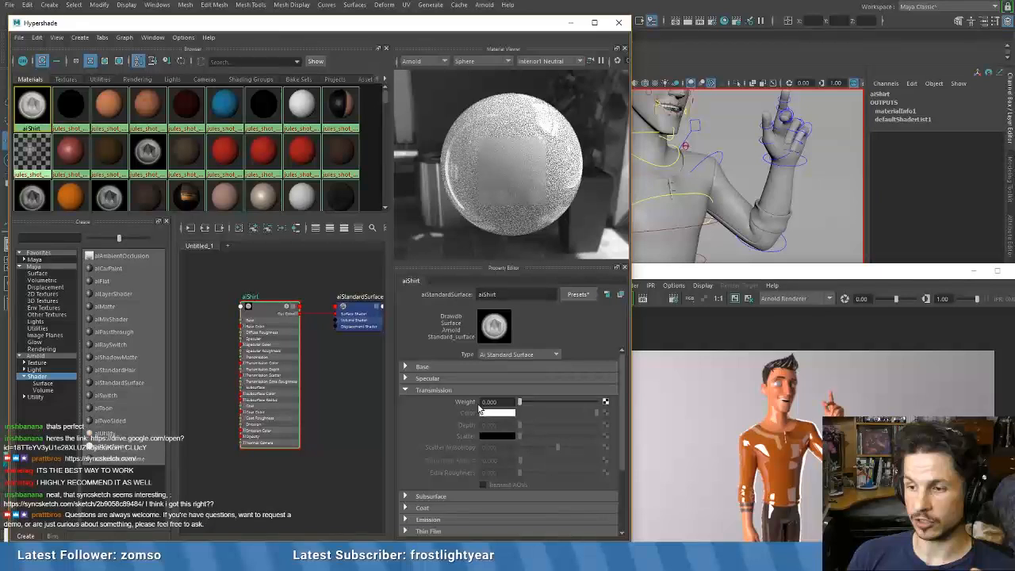
- Review aiShirt's Subsurface and Coat attributes one after the other, with the Transmission section collapsed
left_click(441, 390)
left_click(441, 402)
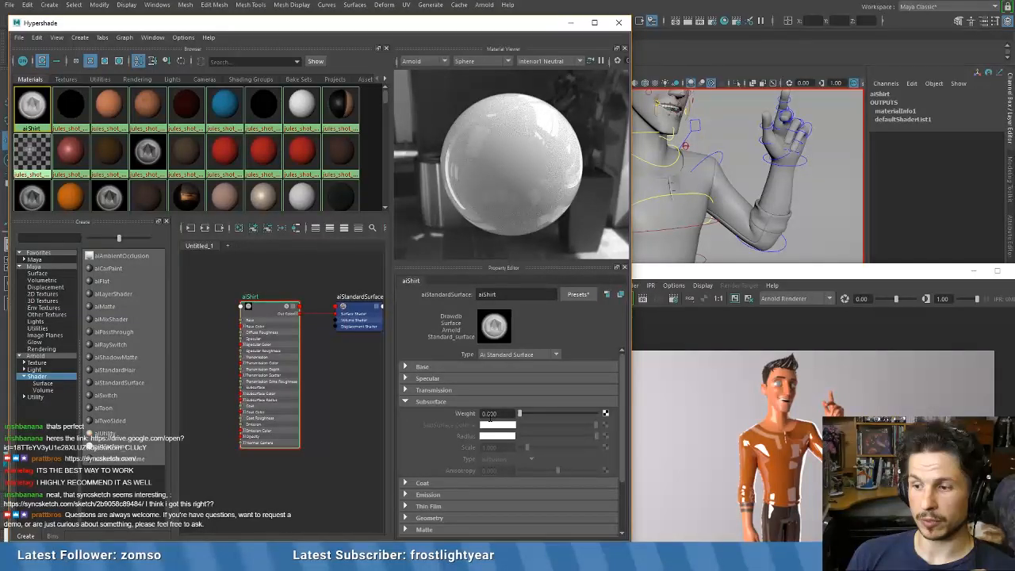
left_click(428, 401)
left_click(422, 413)
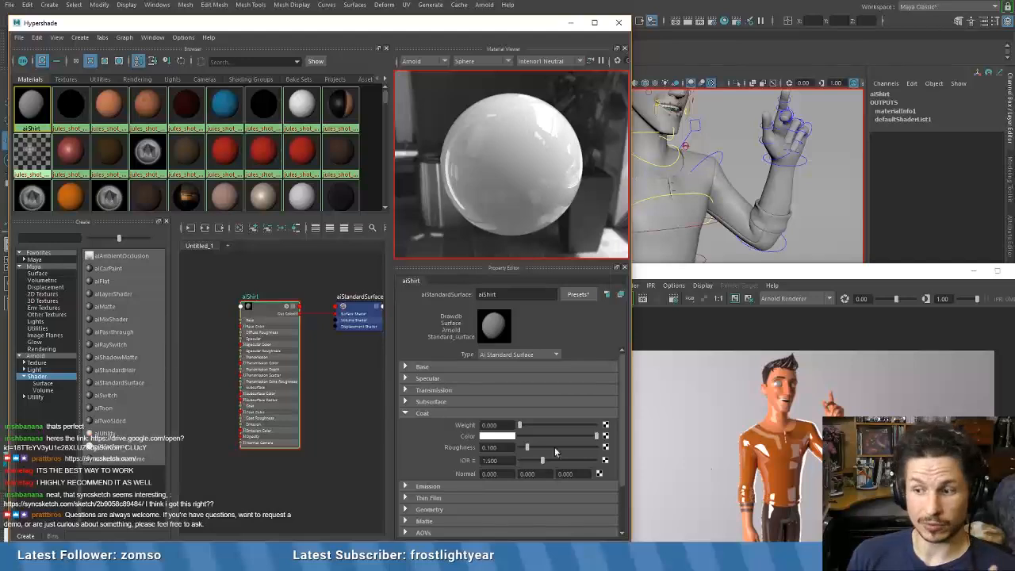
left_click(411, 413)
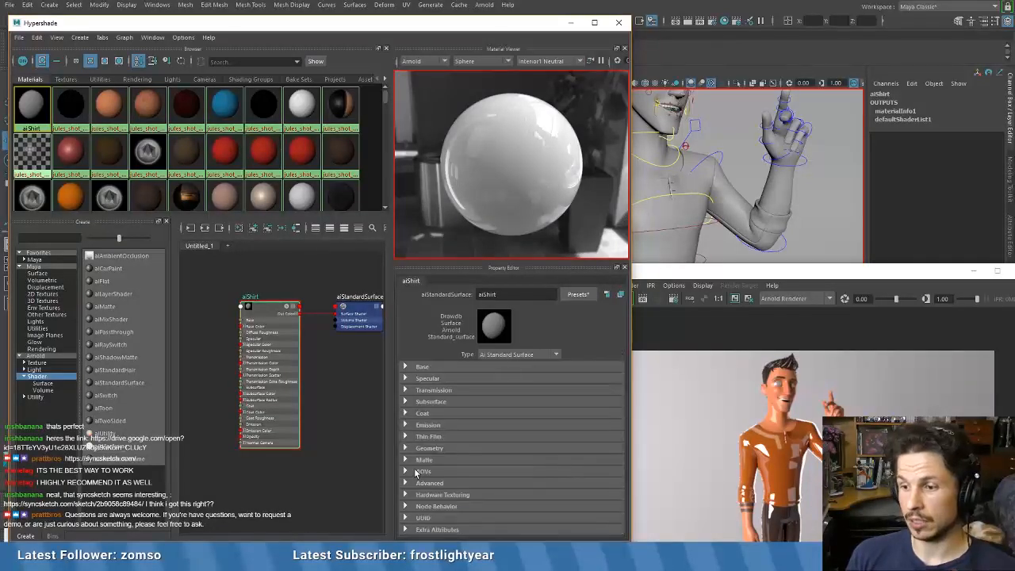
- Review aiShirt's Emission attributes and its Thin Film thickness and IOR settings
left_click(406, 425)
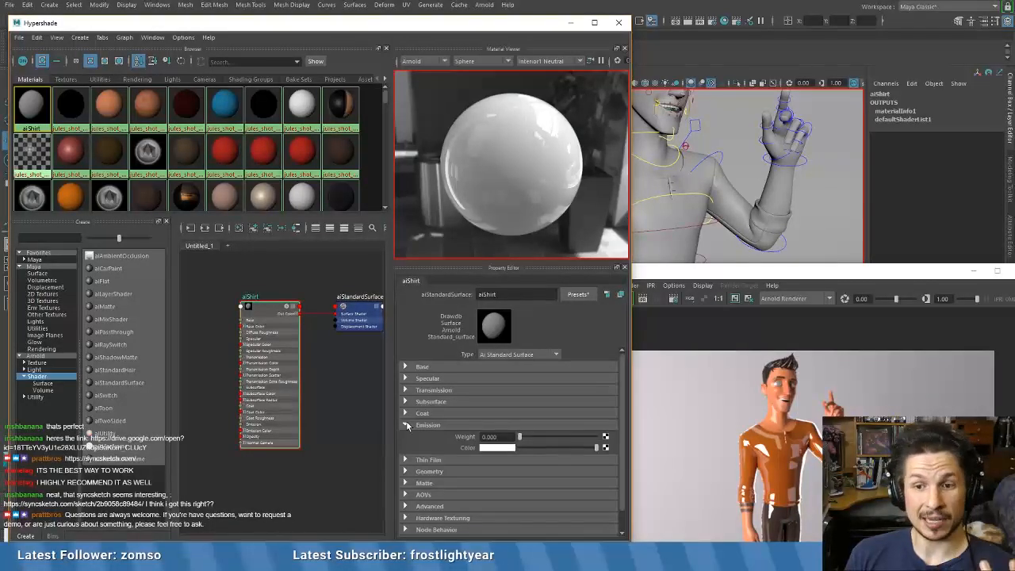
left_click(406, 425)
left_click(406, 436)
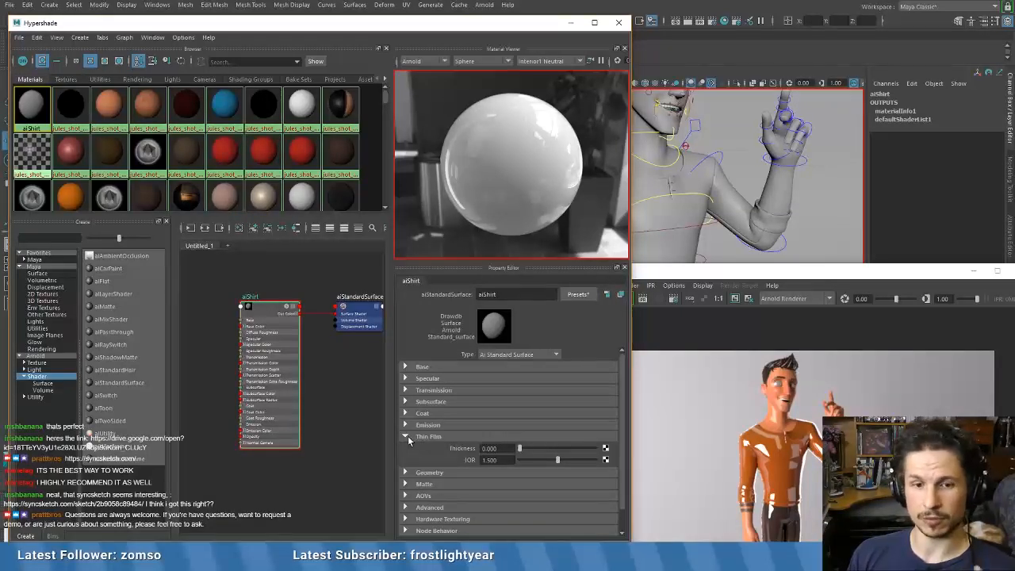
left_click(406, 437)
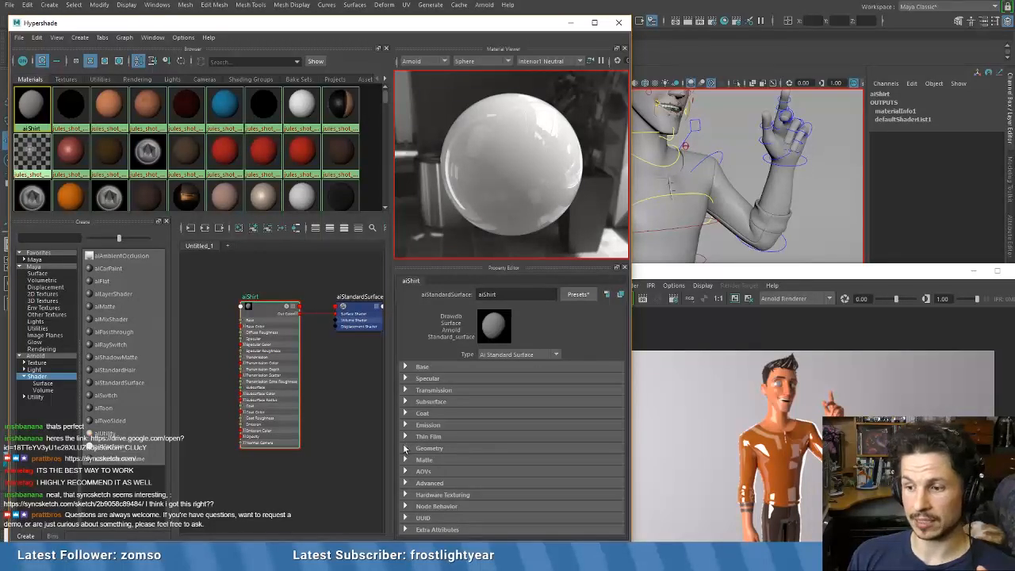
- Review aiShirt's Geometry attributes, including Thin Walled, and its Matte options, and collapse both sections
left_click(405, 449)
left_click(482, 459)
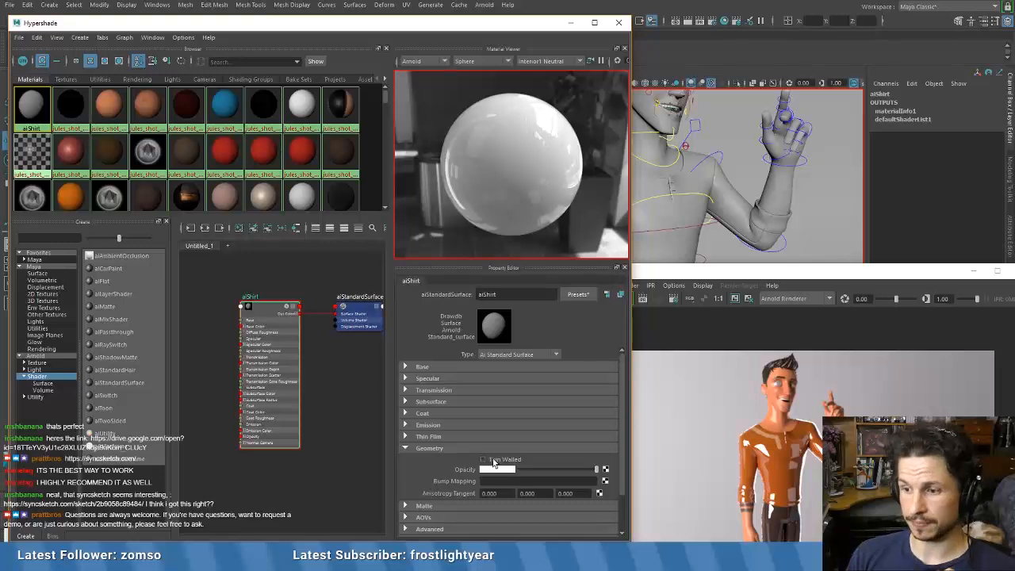
left_click(406, 447)
left_click(406, 460)
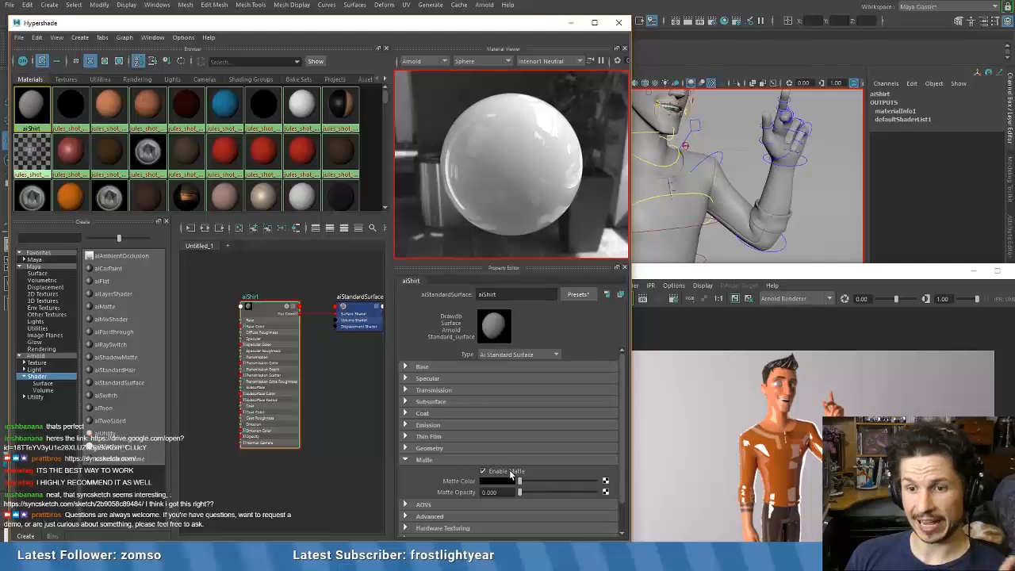
left_click(406, 459)
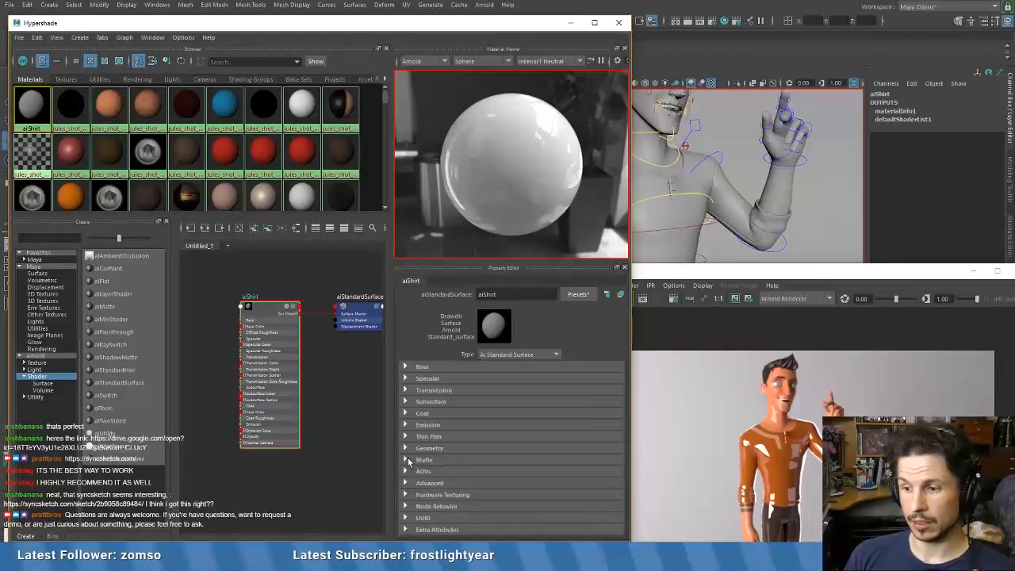
- Review aiShirt's AOVs and Advanced attributes, collapse both sections, and expand the Base section
left_click(409, 472)
left_click(409, 473)
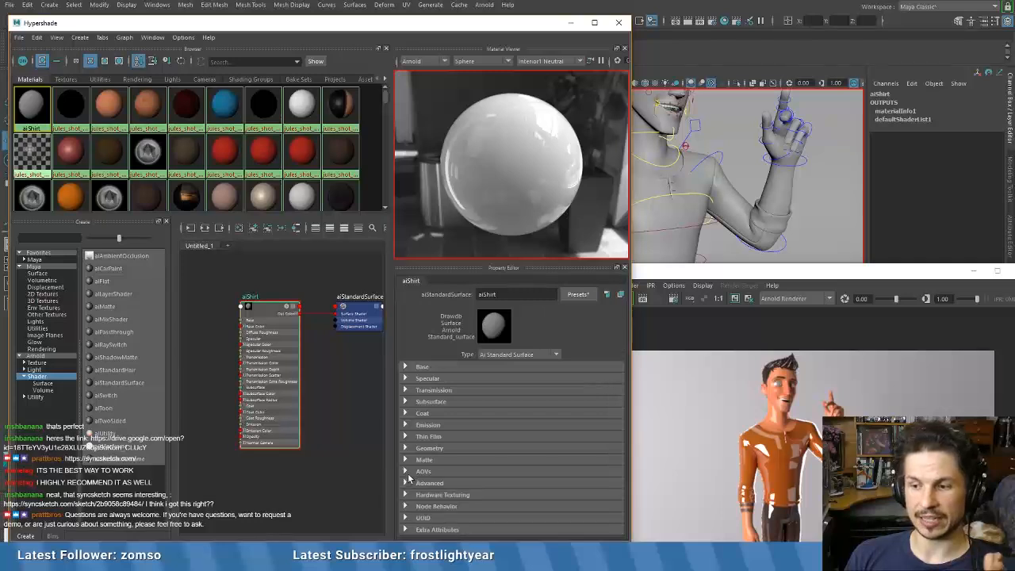
left_click(409, 482)
left_click(409, 482)
left_click(409, 482)
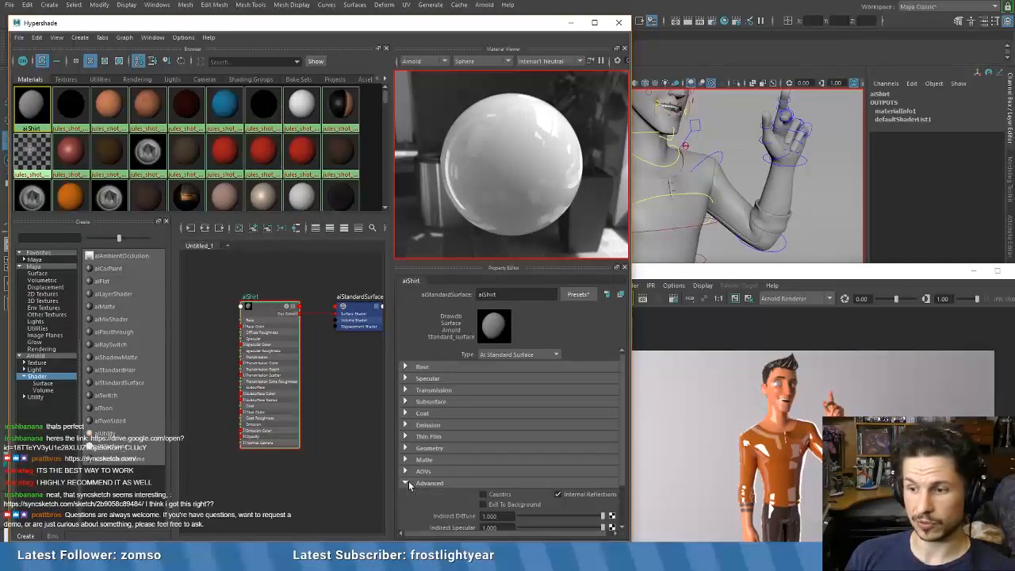
scroll(411, 489, "down", 1)
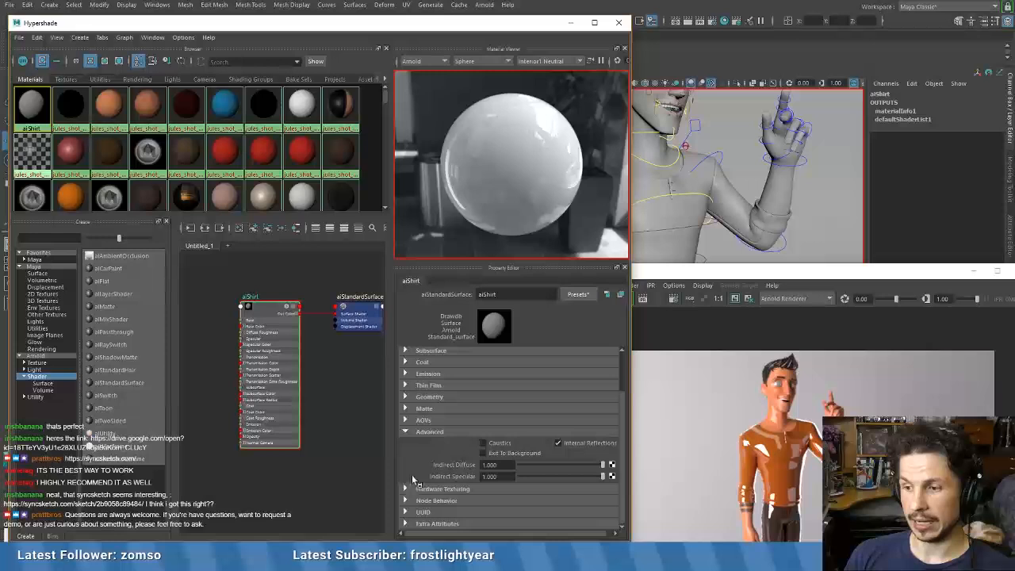
left_click(407, 431)
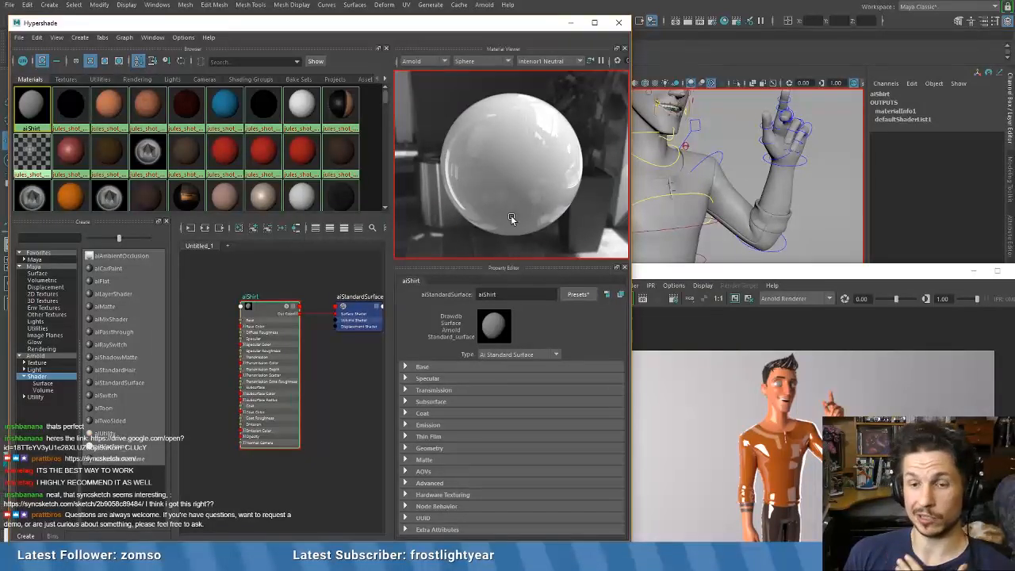
left_click(400, 361)
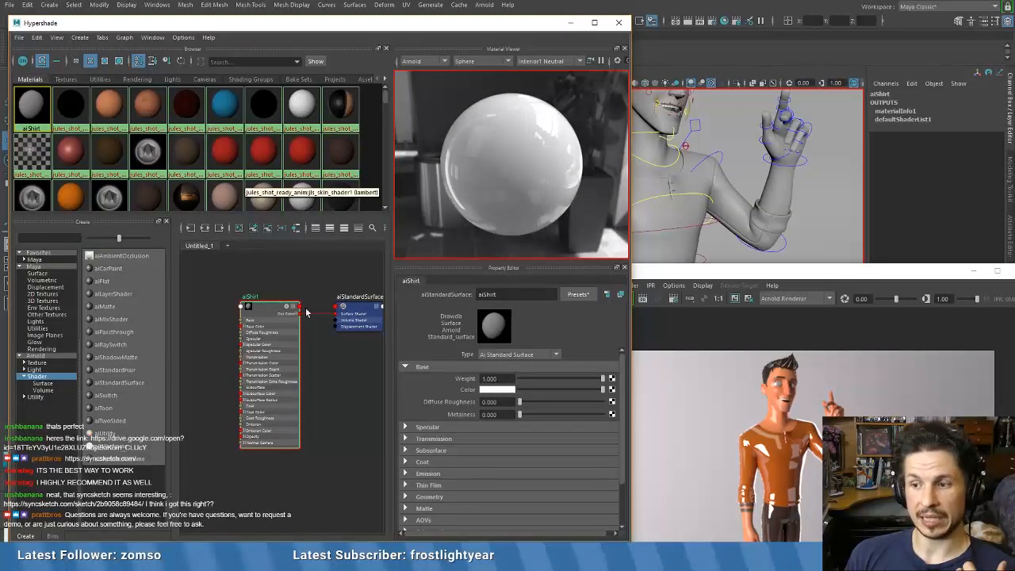
- Inspect the attributes of the OLD_EYE_file1 and file10 nodes among the scene's textures
left_click(65, 78)
left_click(61, 93)
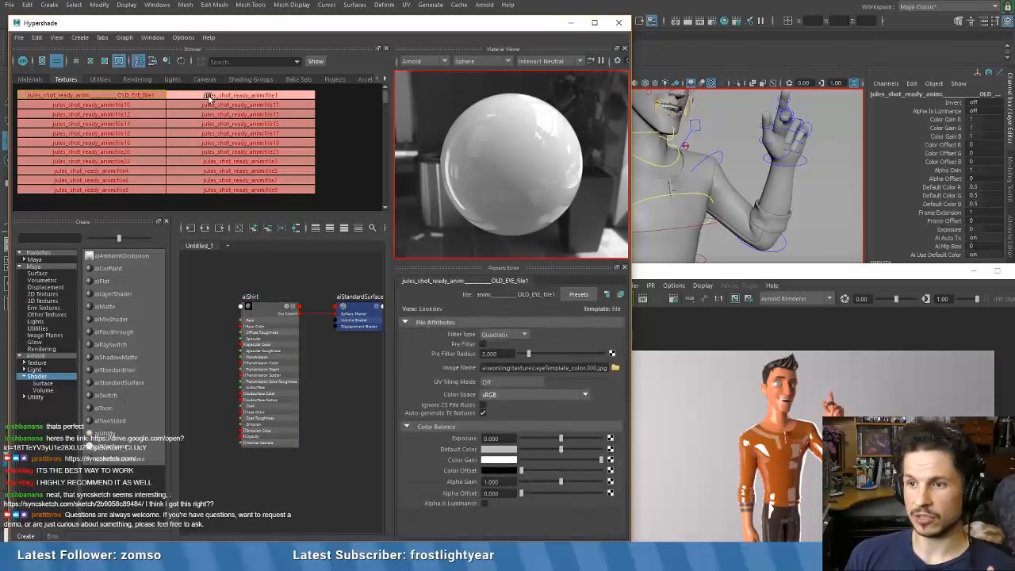
left_click(148, 104)
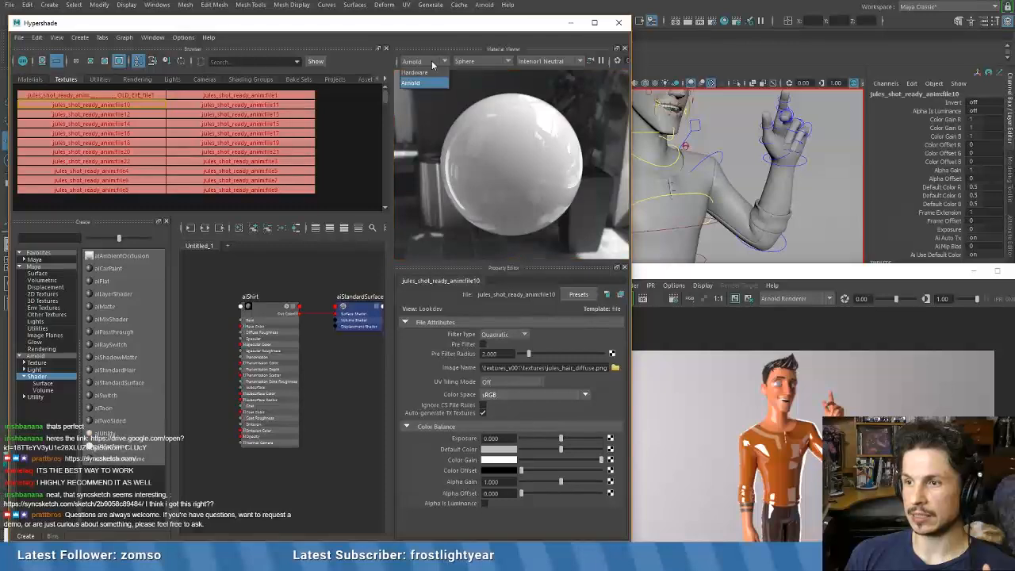
- Set the material preview to the Hardware renderer with a Plane as the sample geometry
left_click(415, 73)
left_click(492, 62)
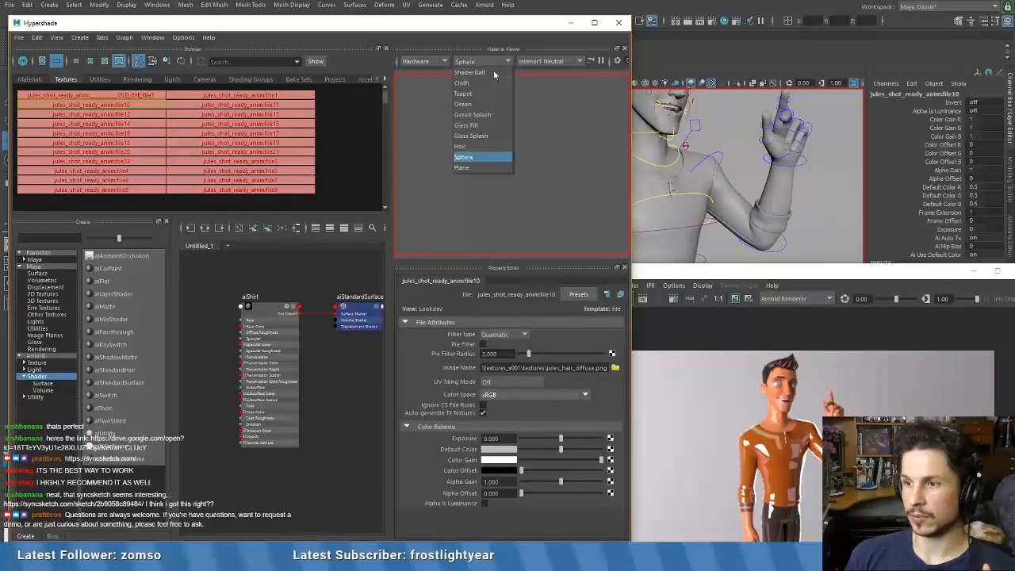
left_click(461, 167)
- Check the image names of the character's file textures one by one to identify the hair, body, shirt and pants maps
left_click(119, 114)
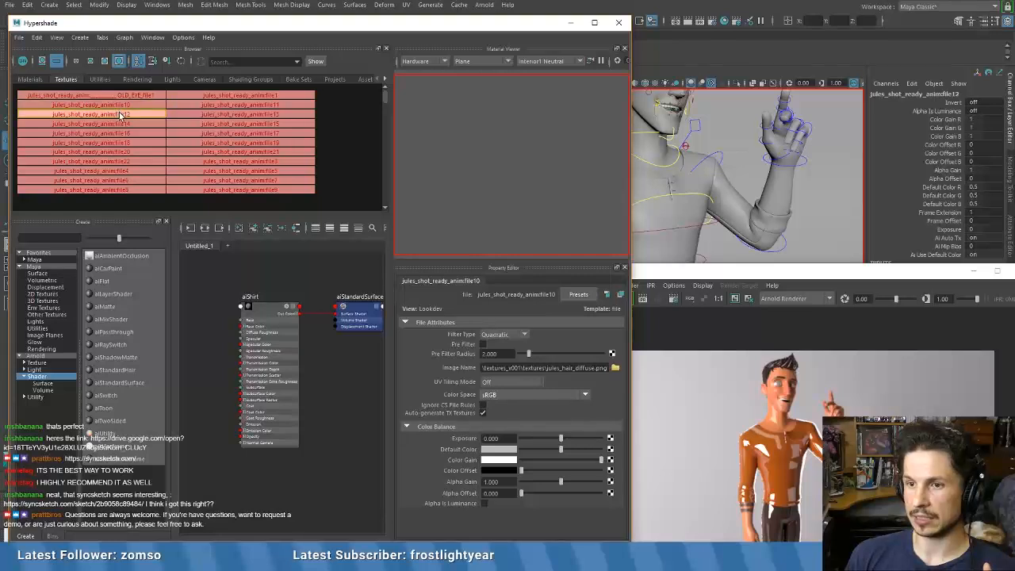
left_click(121, 103)
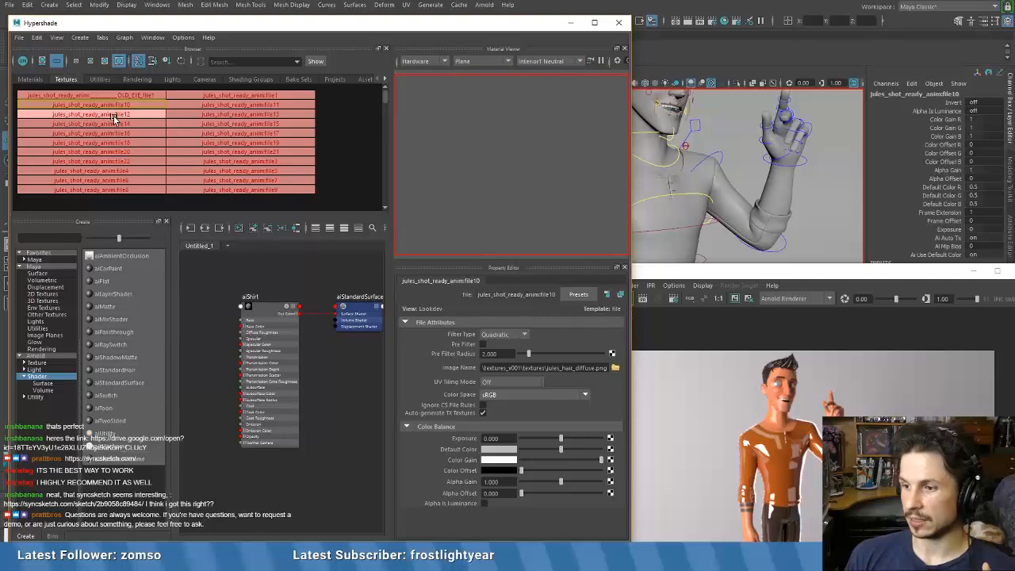
left_click_drag(561, 367, 588, 368)
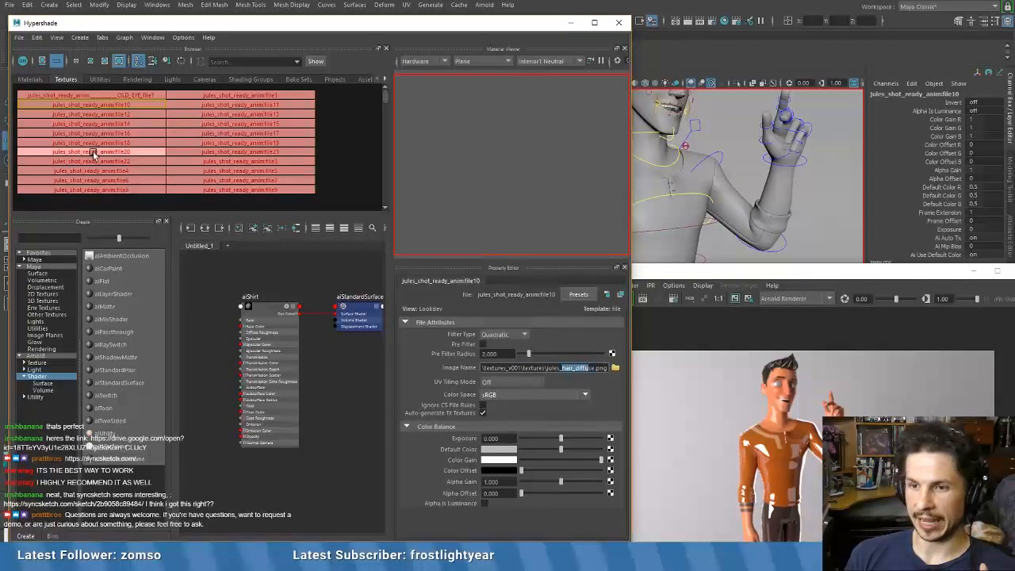
left_click(210, 95)
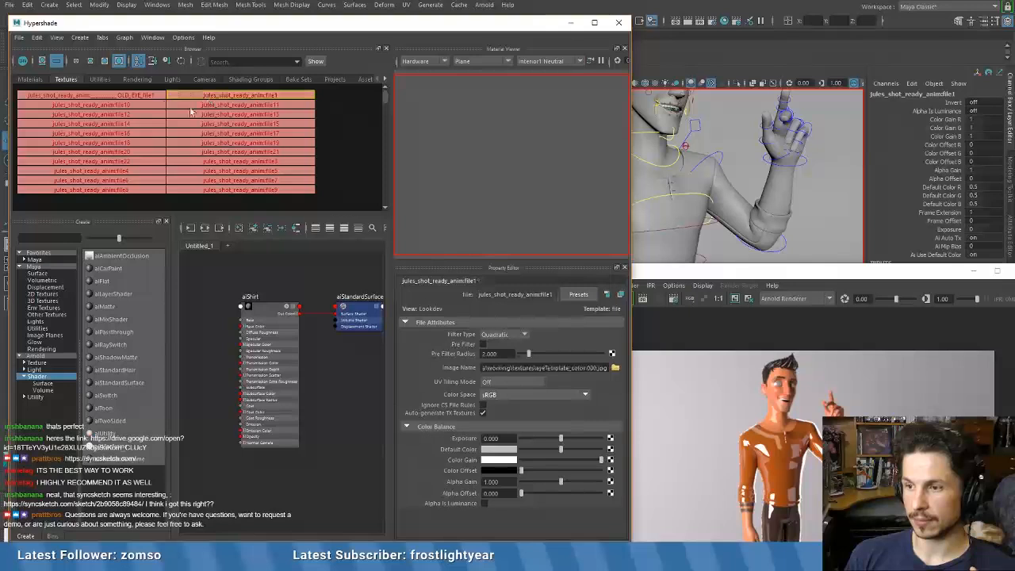
left_click(231, 105)
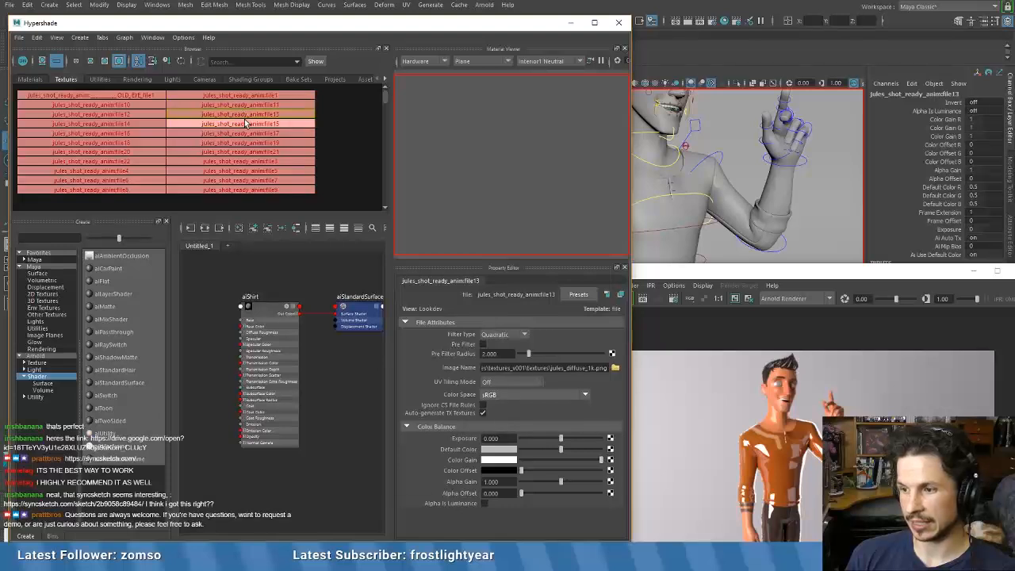
left_click(243, 114)
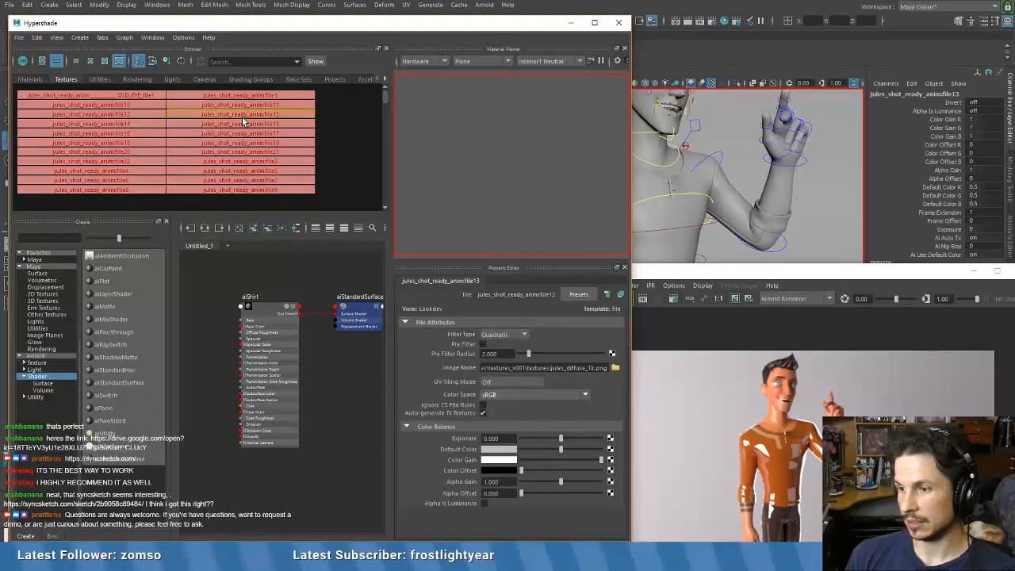
left_click(163, 124)
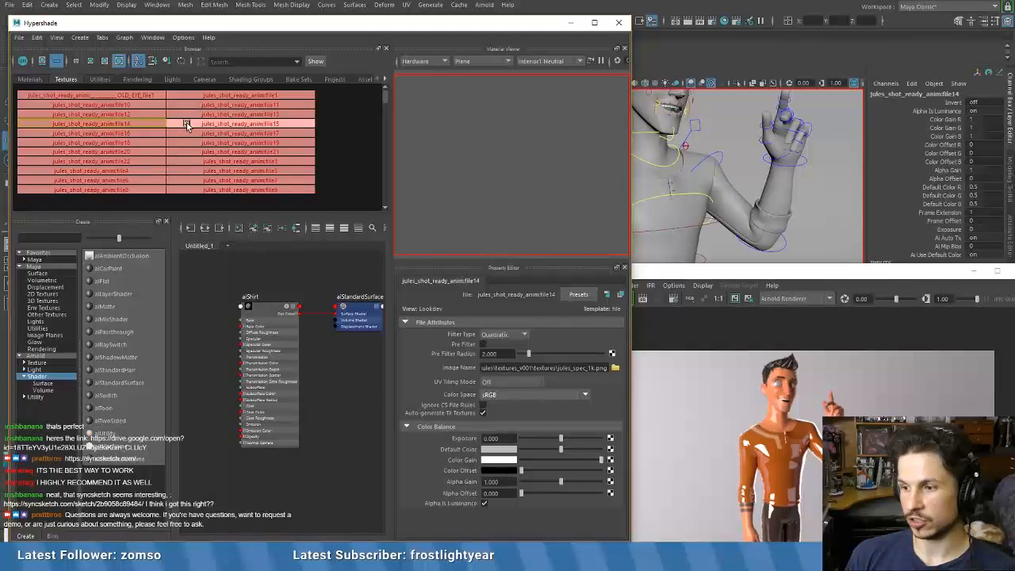
left_click(188, 132)
left_click(138, 134)
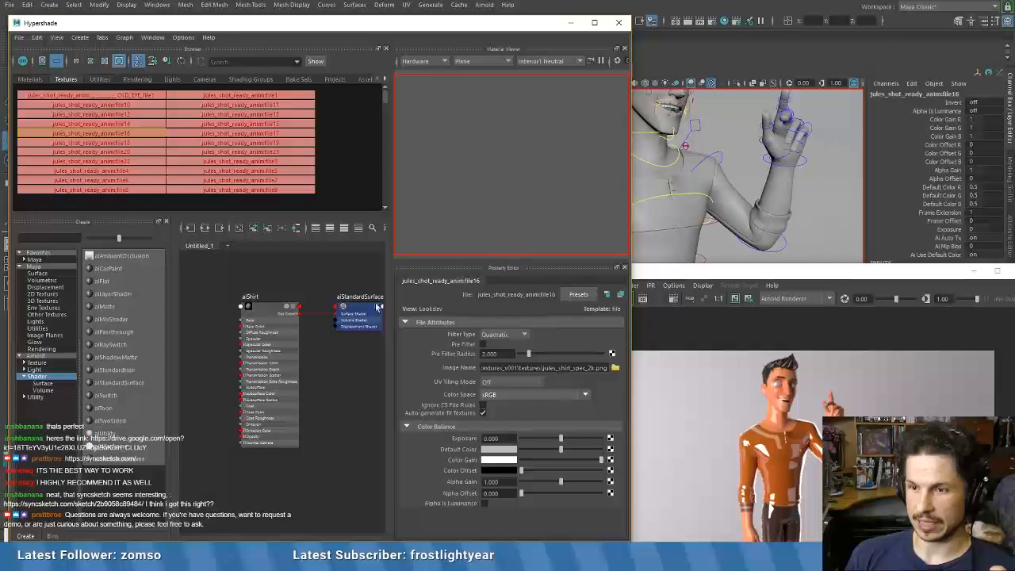
left_click(129, 143)
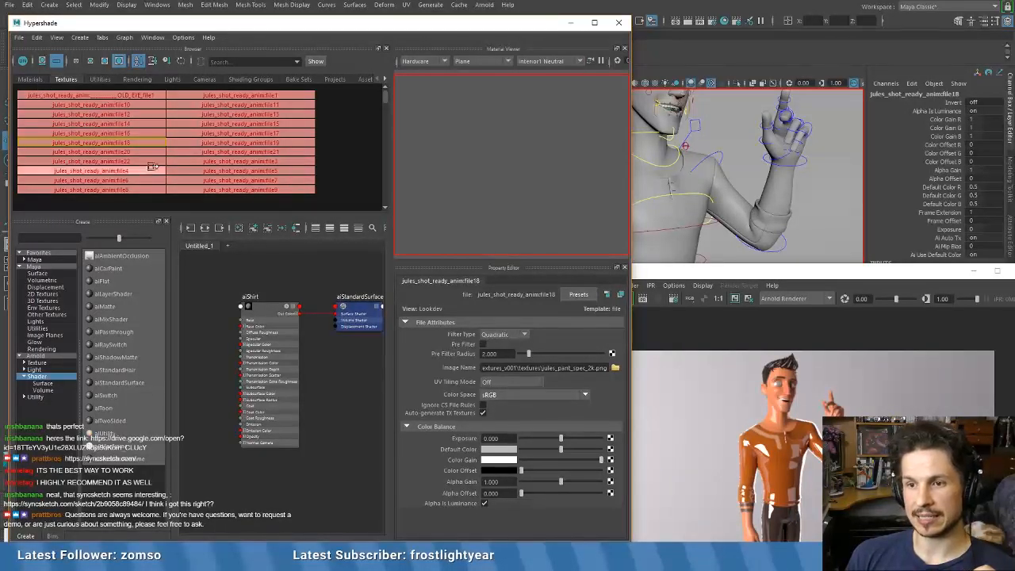
- Graph the input and output connections of the original shirt material, jls_shirt_render_mtl
left_click(30, 78)
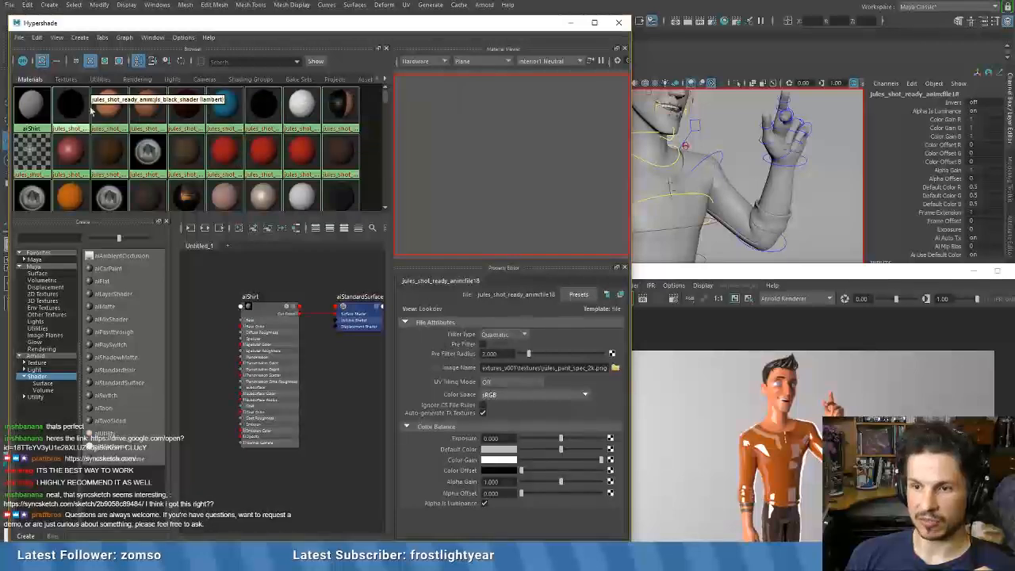
scroll(65, 164, "down", 1)
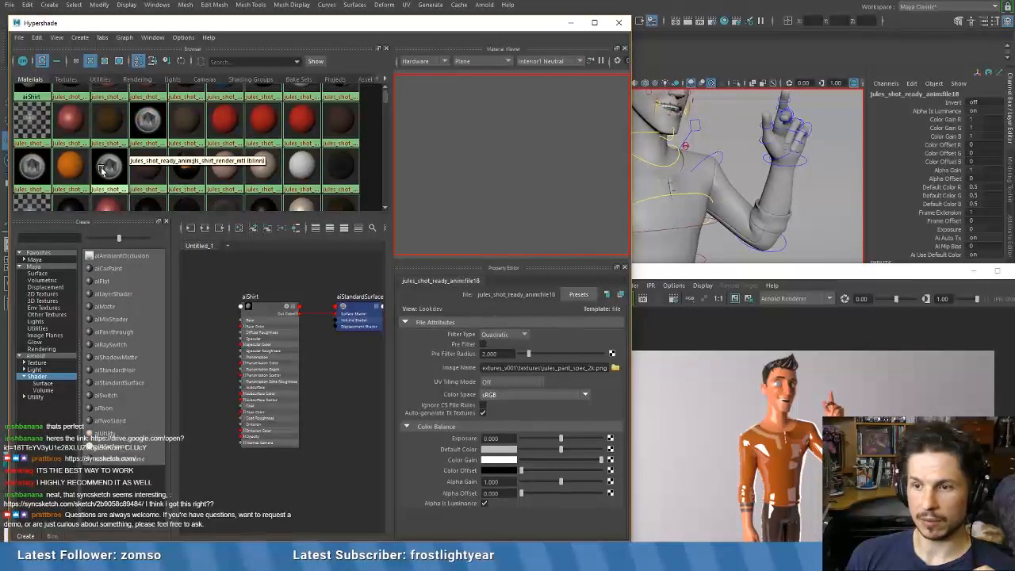
left_click(109, 166)
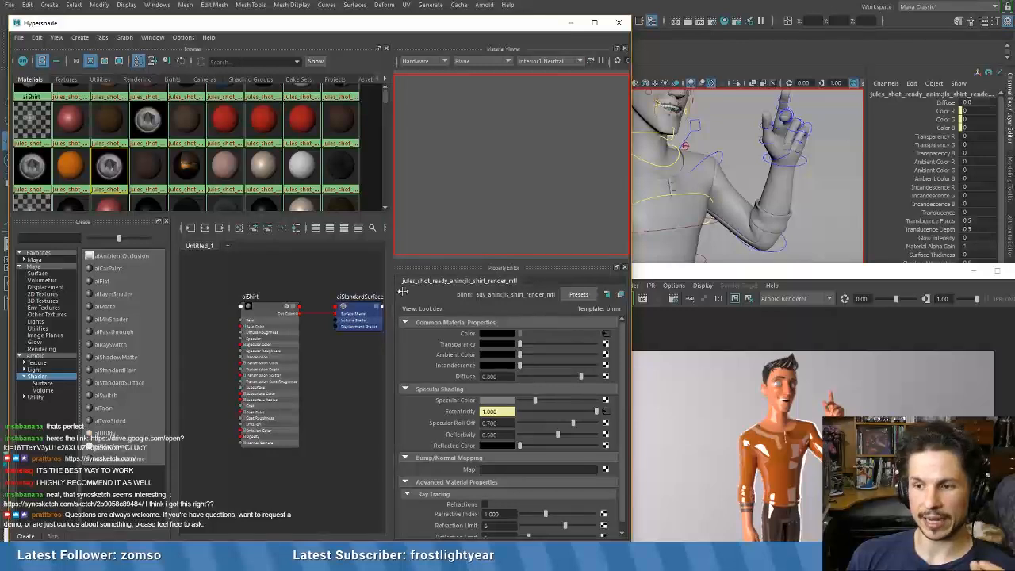
left_click(205, 228)
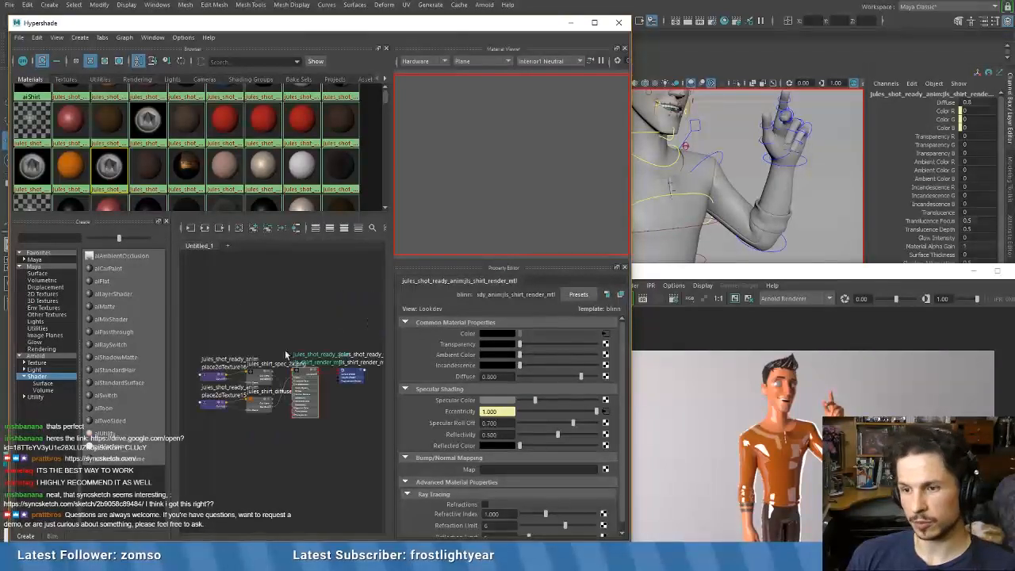
scroll(271, 398, "down", 2)
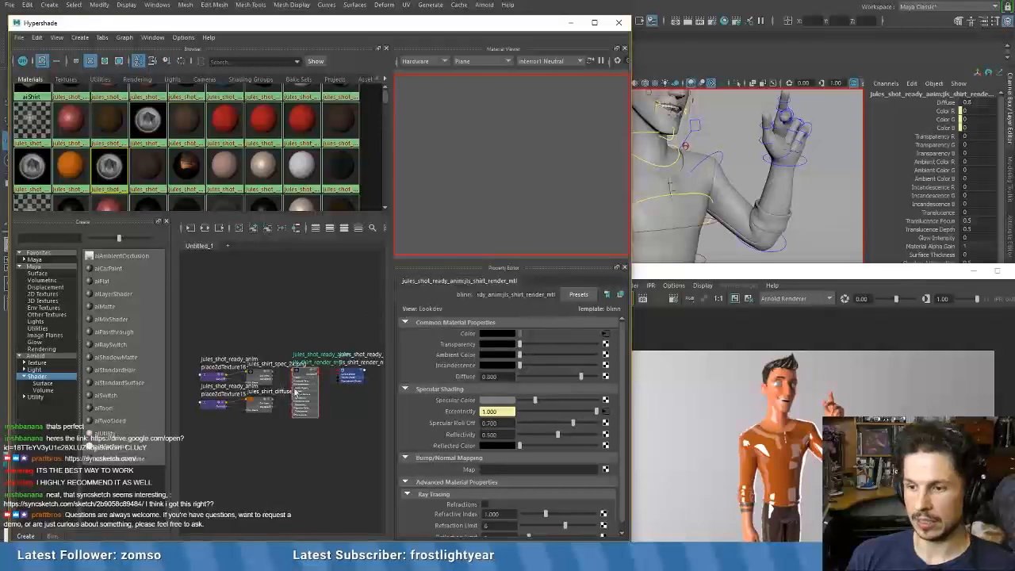
scroll(291, 391, "up", 5)
scroll(293, 373, "down", 3)
middle_click_drag(293, 374, 298, 359, "alt")
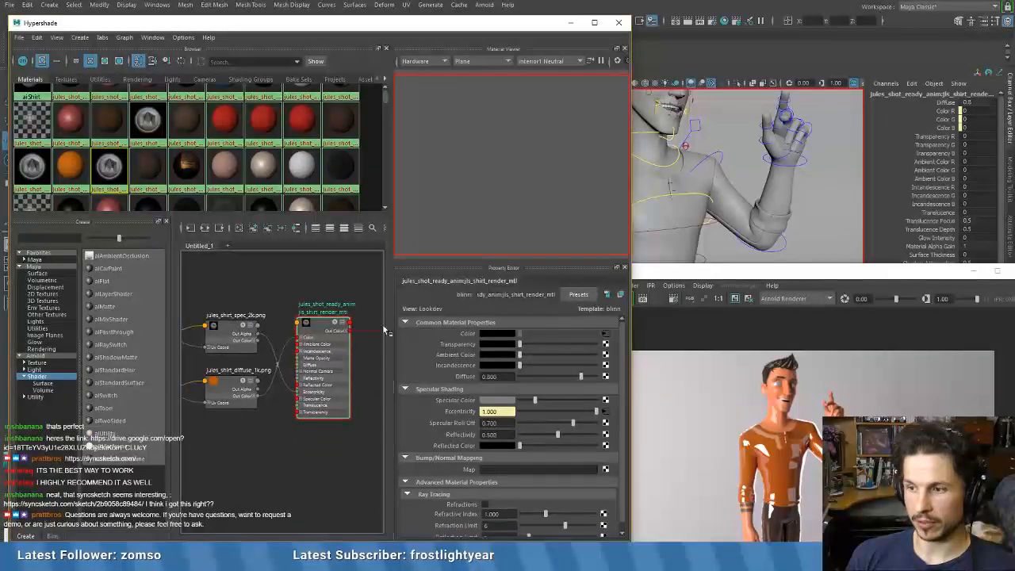
- Widen the Hypershade window and add aiShirt to the graph beneath the original shirt material's network
left_click_drag(631, 244, 756, 244)
middle_click_drag(287, 341, 339, 341, "alt")
scroll(370, 345, "down", 3)
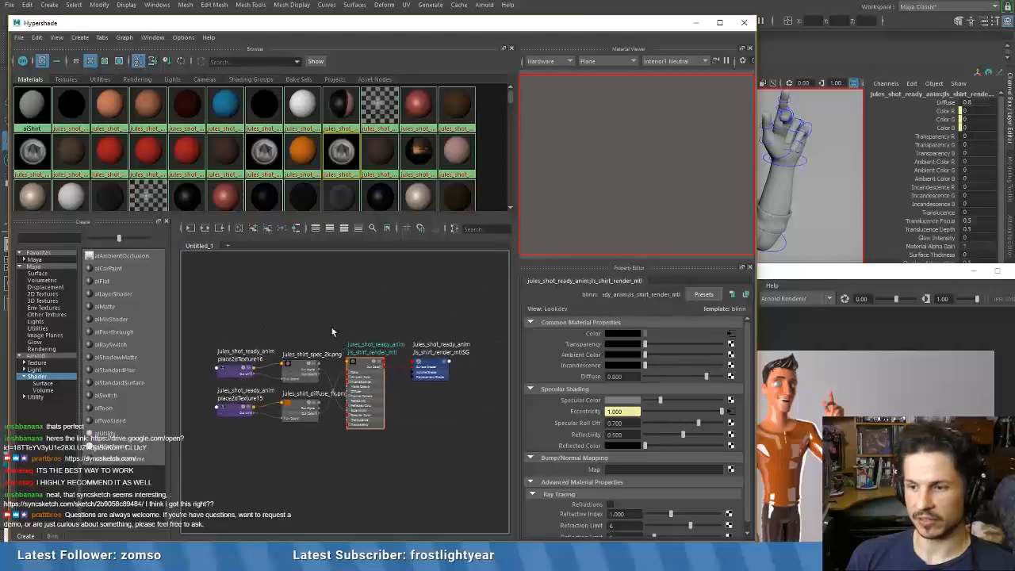
middle_click_drag(109, 132, 327, 414)
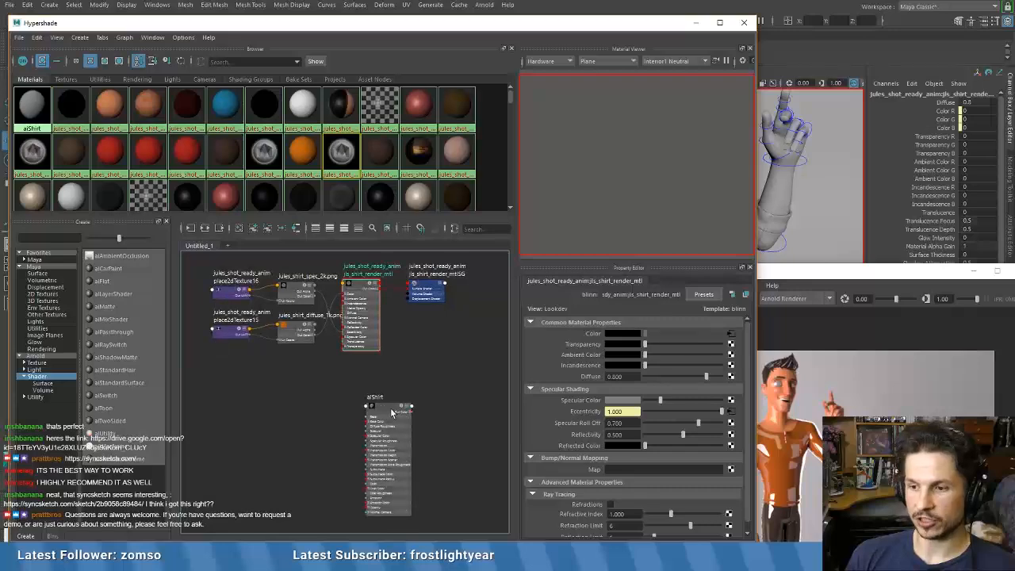
left_click(390, 407)
scroll(358, 460, "up", 3)
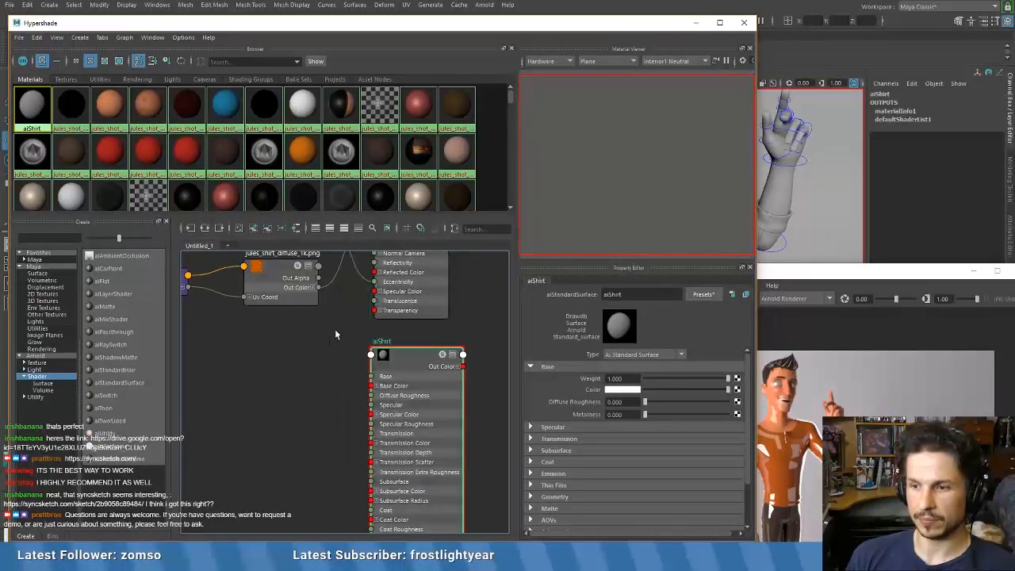
- Connect the Out Color of the jules_shirt_diffuse_1k.png texture to aiShirt's Base Color
scroll(267, 391, "down", 1)
scroll(299, 389, "down", 1)
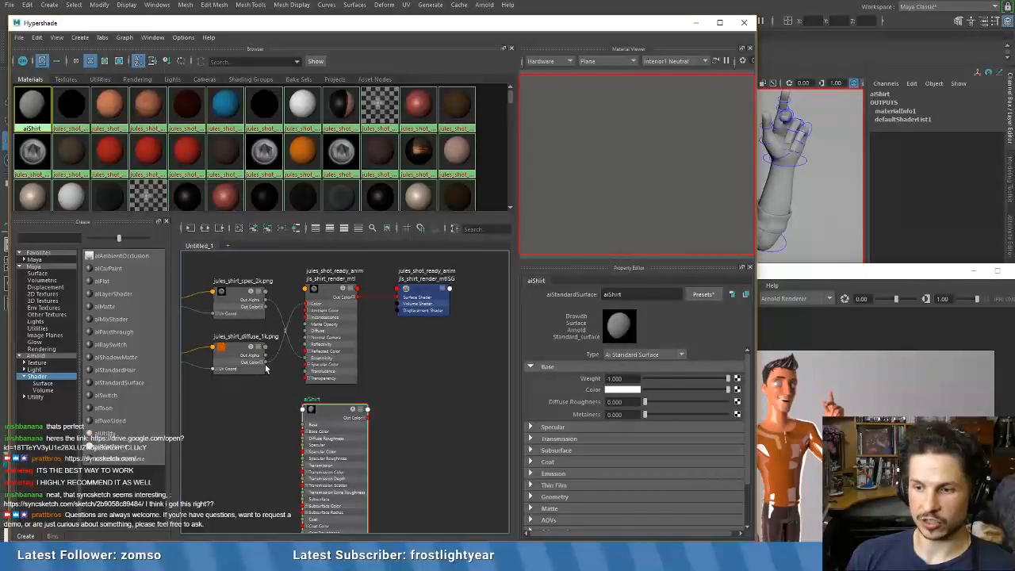
left_click_drag(268, 362, 305, 432)
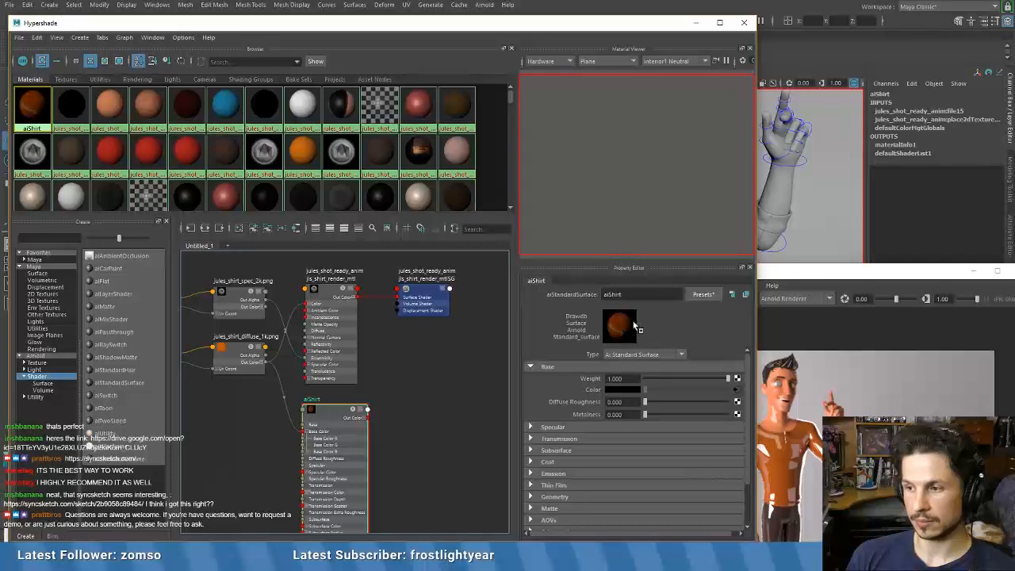
- Expand aiShirt's Specular attributes and preview the material with the Arnold renderer on the Shader Ball
left_click(531, 426)
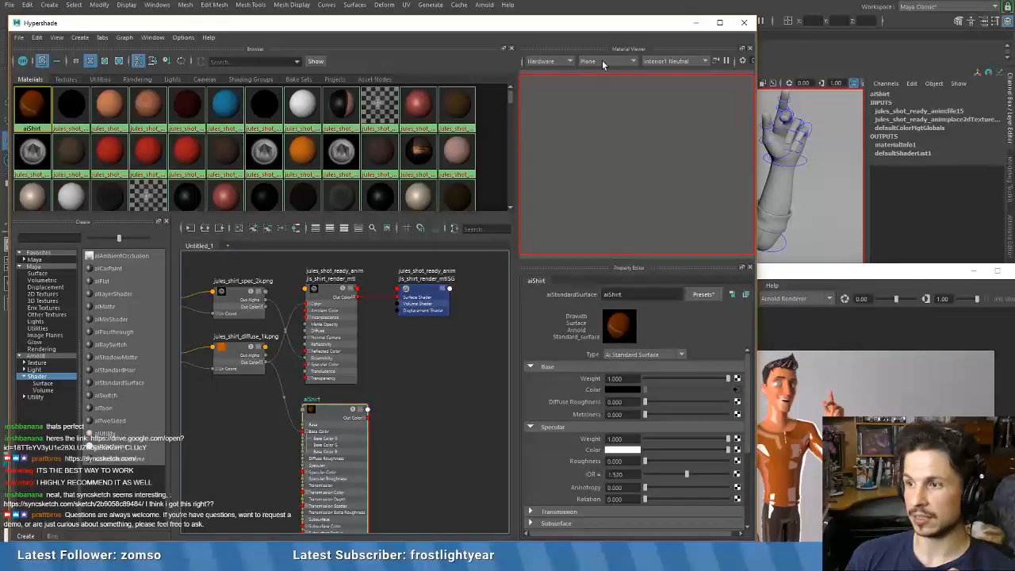
left_click(547, 61)
left_click(550, 82)
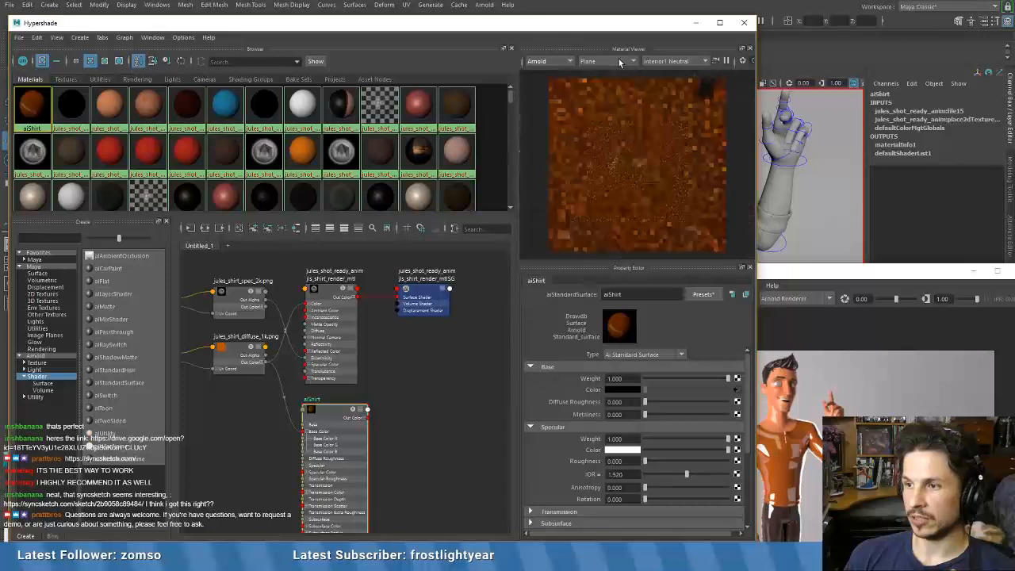
left_click(617, 61)
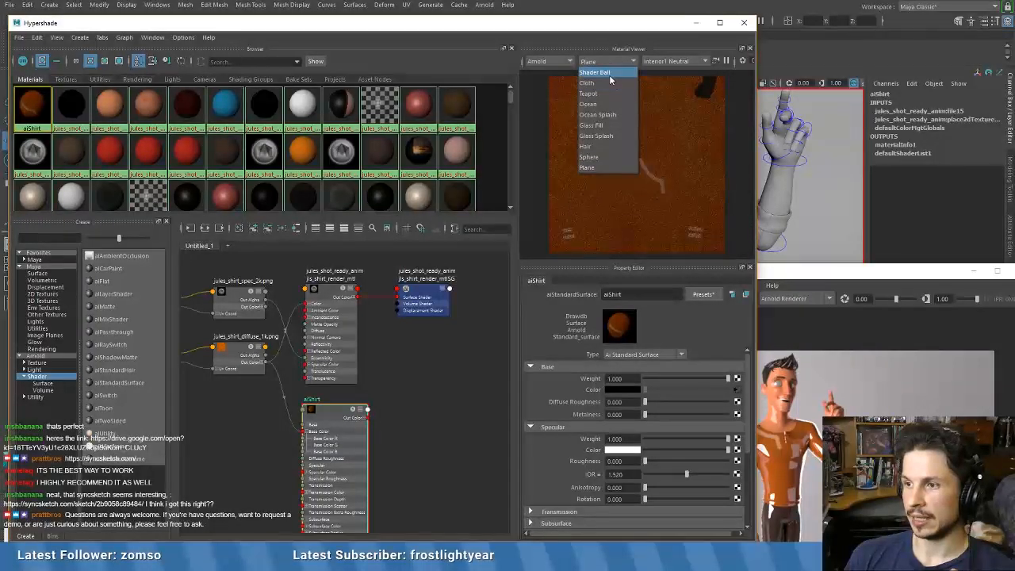
left_click(607, 74)
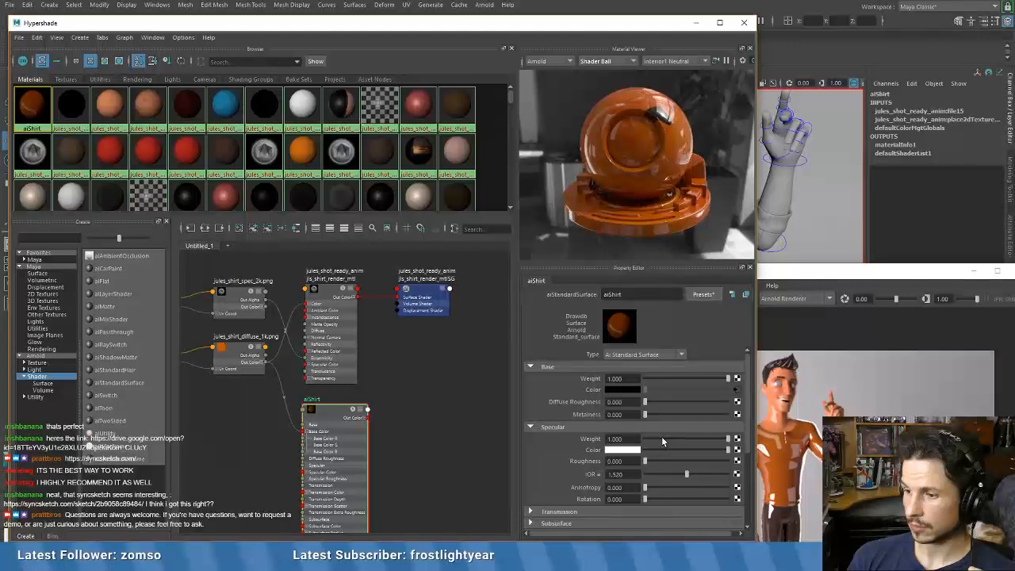
- Lower aiShirt's specular Weight to 0.213 and raise its specular Roughness to 0.535
left_click(661, 438)
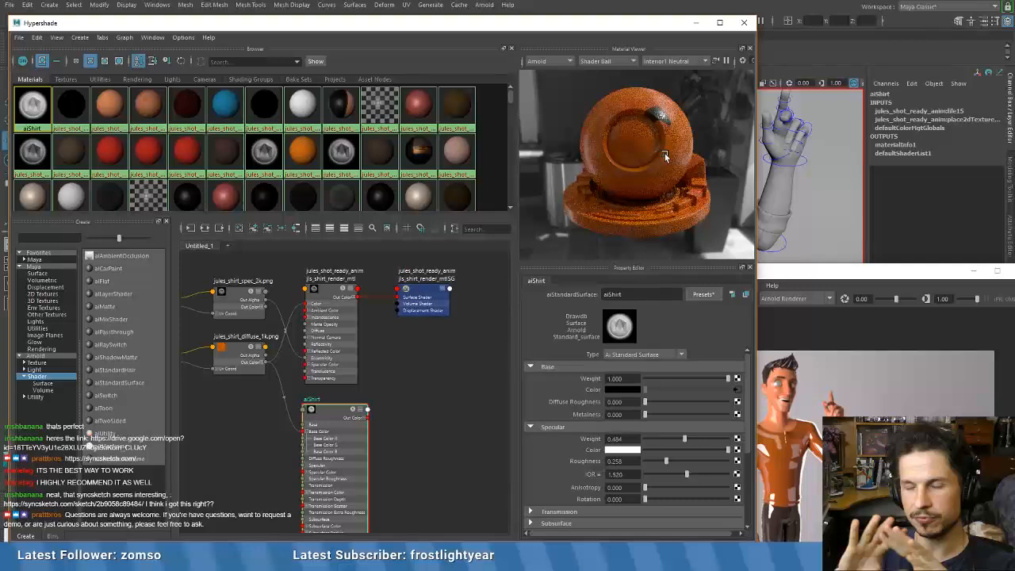
left_click_drag(666, 460, 692, 462)
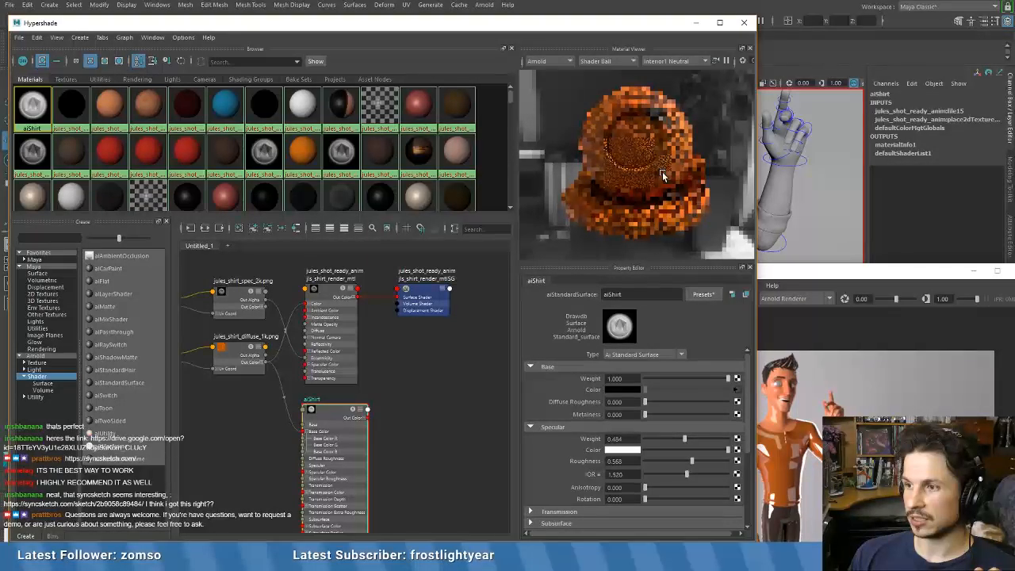
left_click_drag(668, 437, 663, 442)
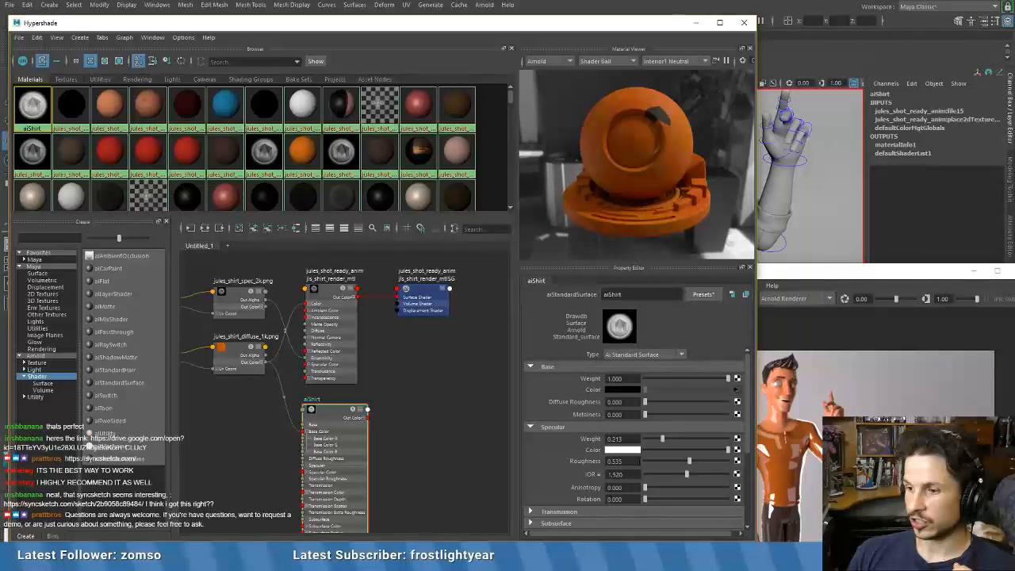
- Clear the Render View and Hypershade windows away from the viewports, leaving Hypershade minimized
left_click_drag(618, 22, 610, 420)
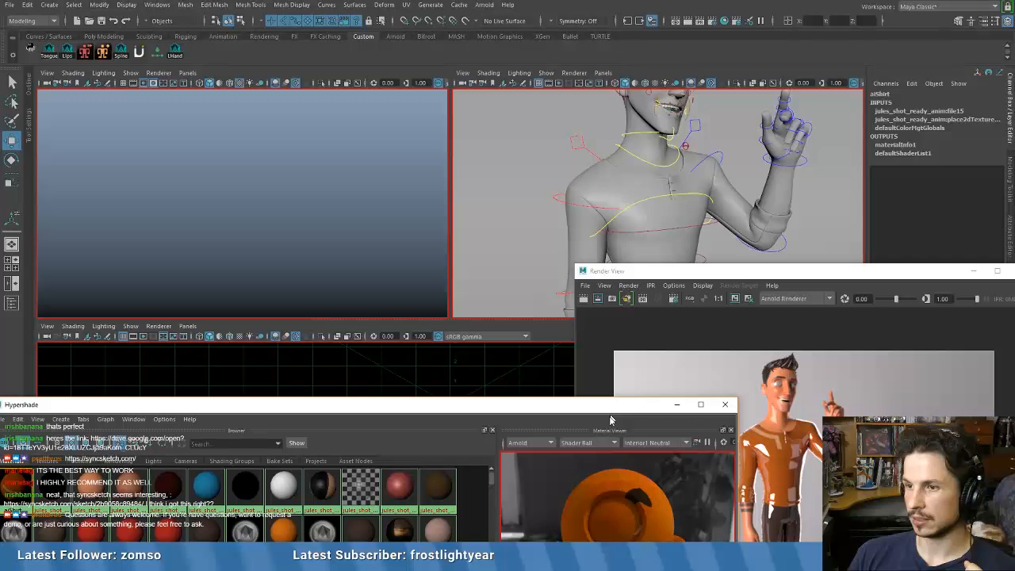
left_click_drag(714, 271, 1014, 204)
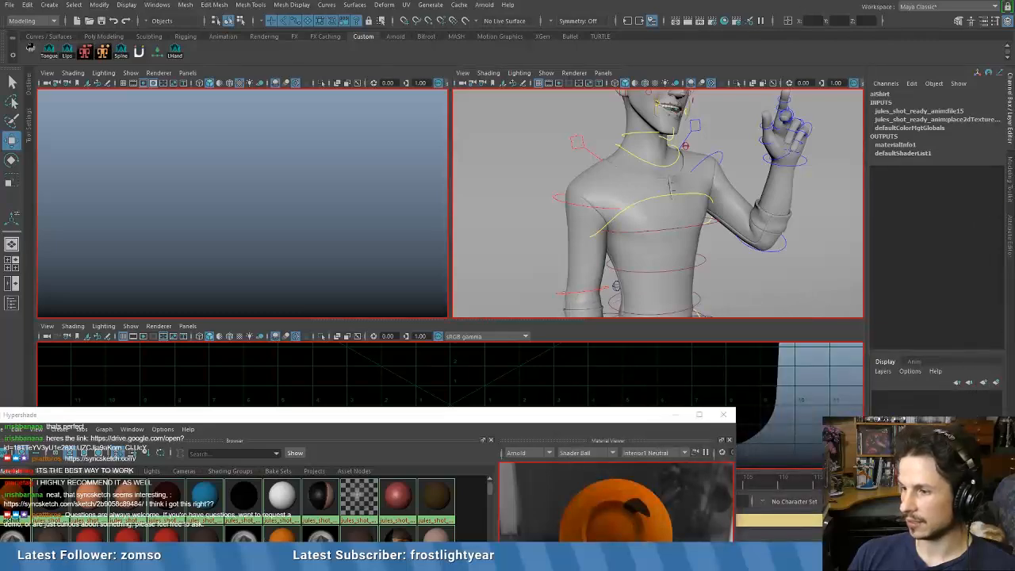
left_click_drag(594, 416, 644, 135)
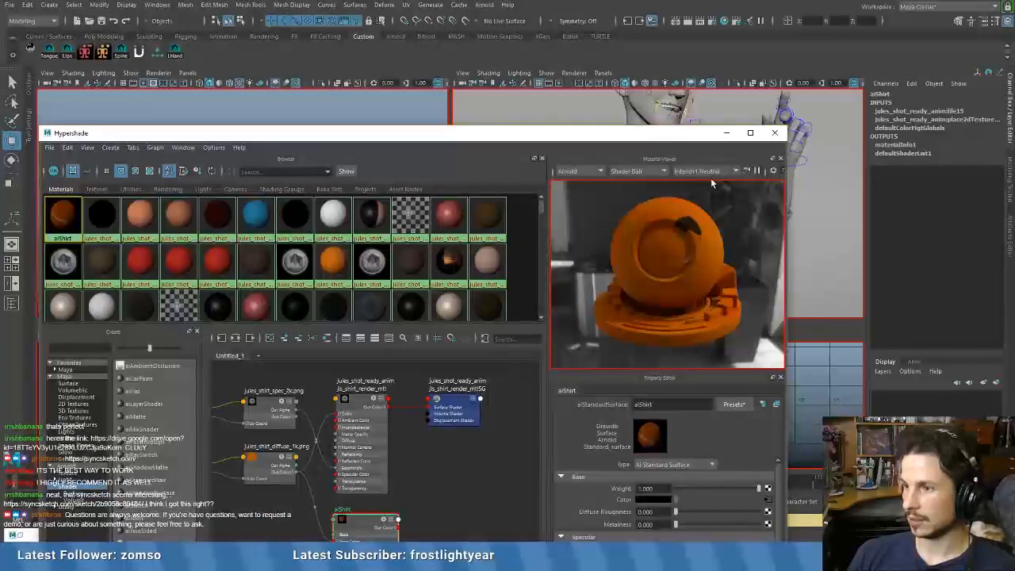
left_click(757, 171)
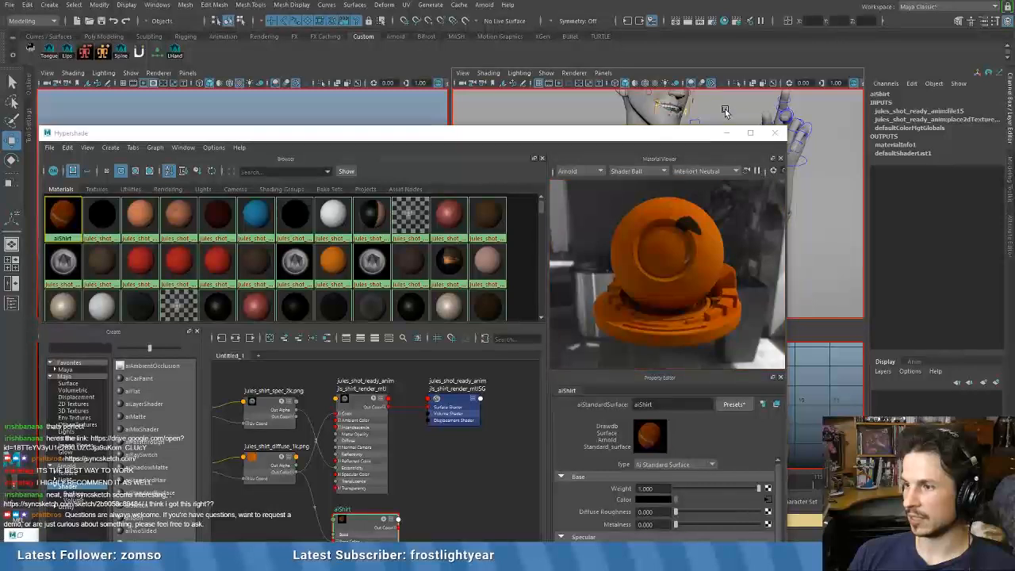
left_click_drag(675, 131, 576, 265)
right_click(563, 155)
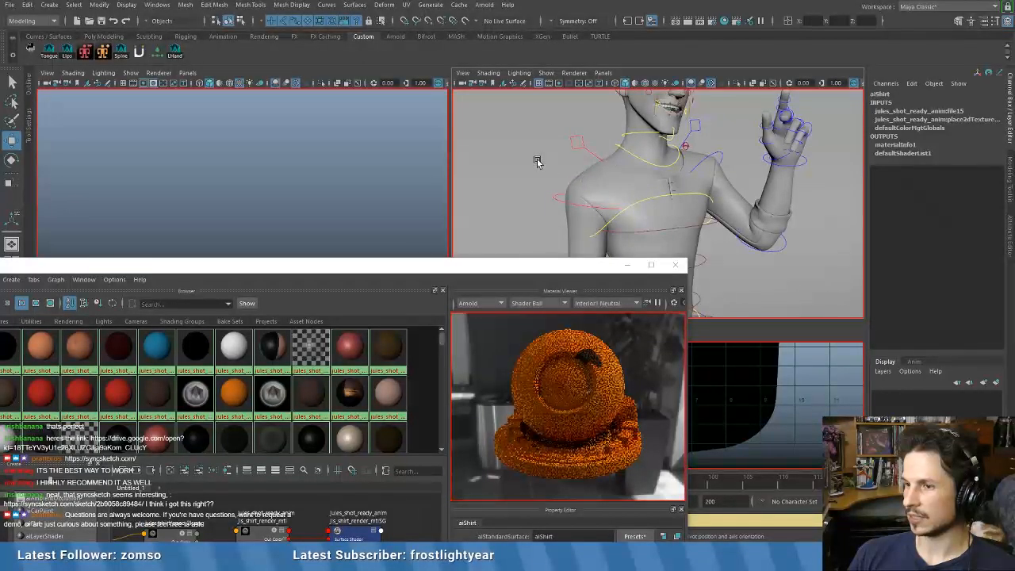
left_click(628, 266)
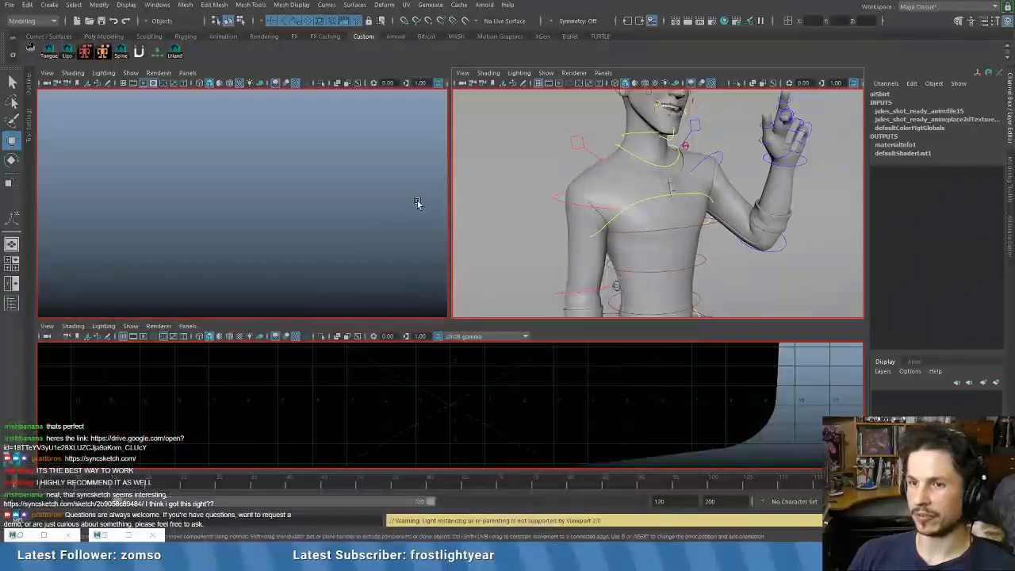
right_click(516, 134)
key("space")
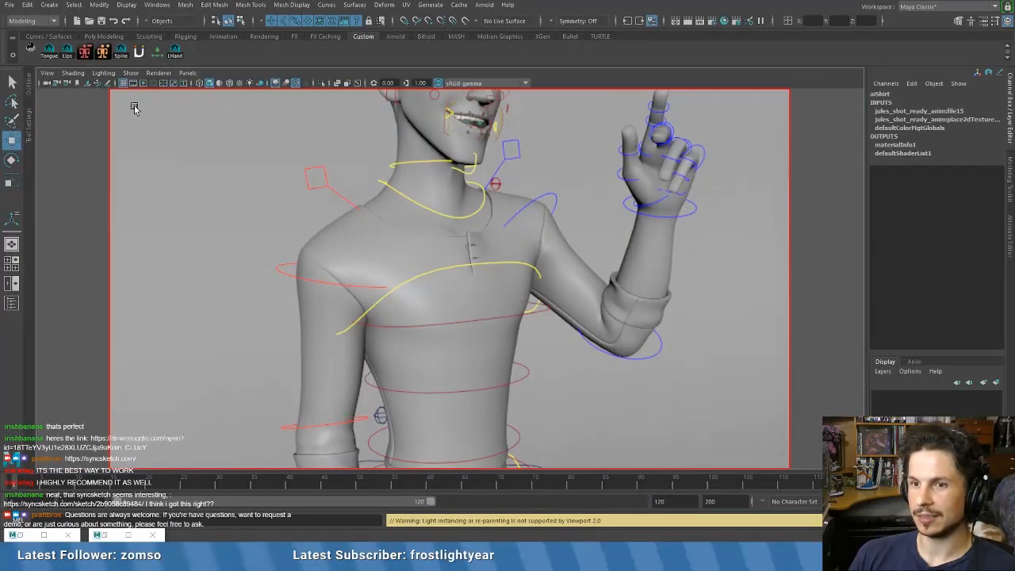
key("space")
left_click(158, 6)
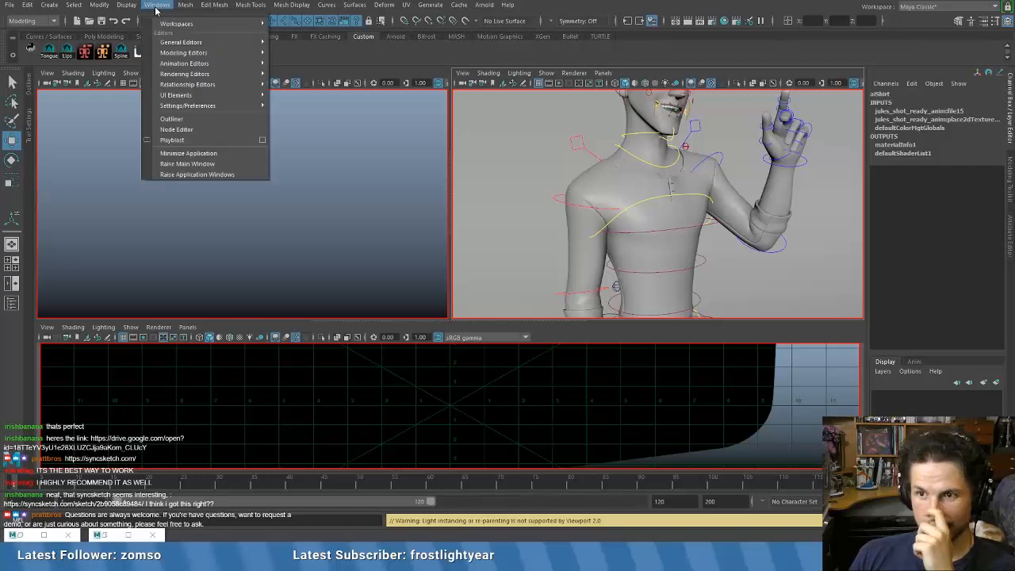
mouse_move(190, 44)
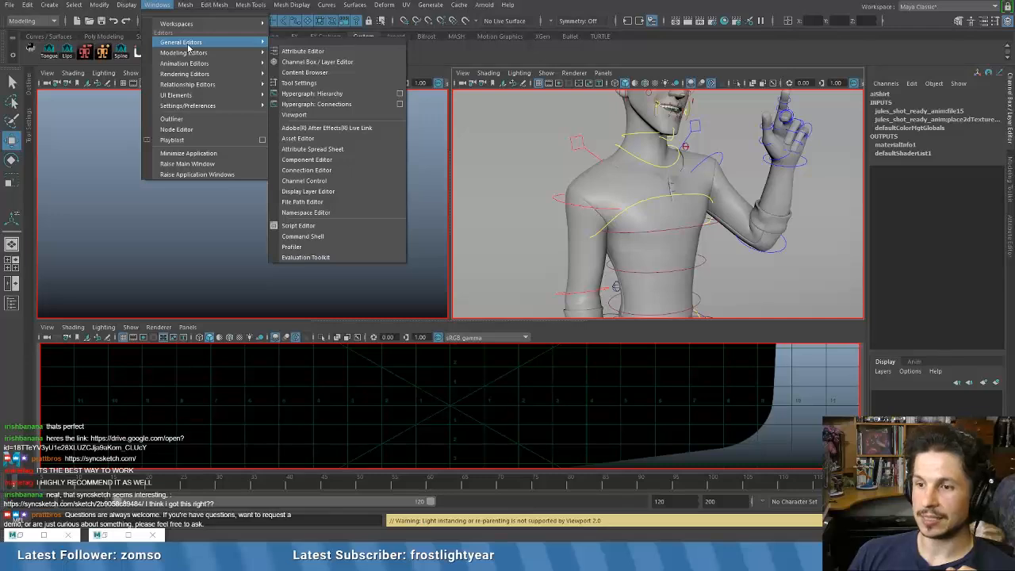
left_click(98, 5)
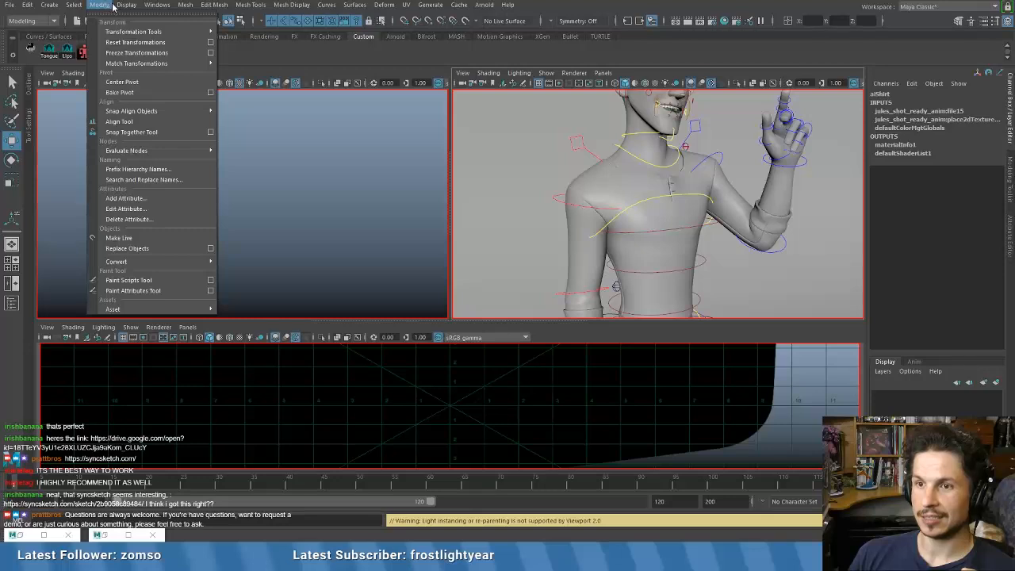
left_click(466, 75)
left_click(463, 73)
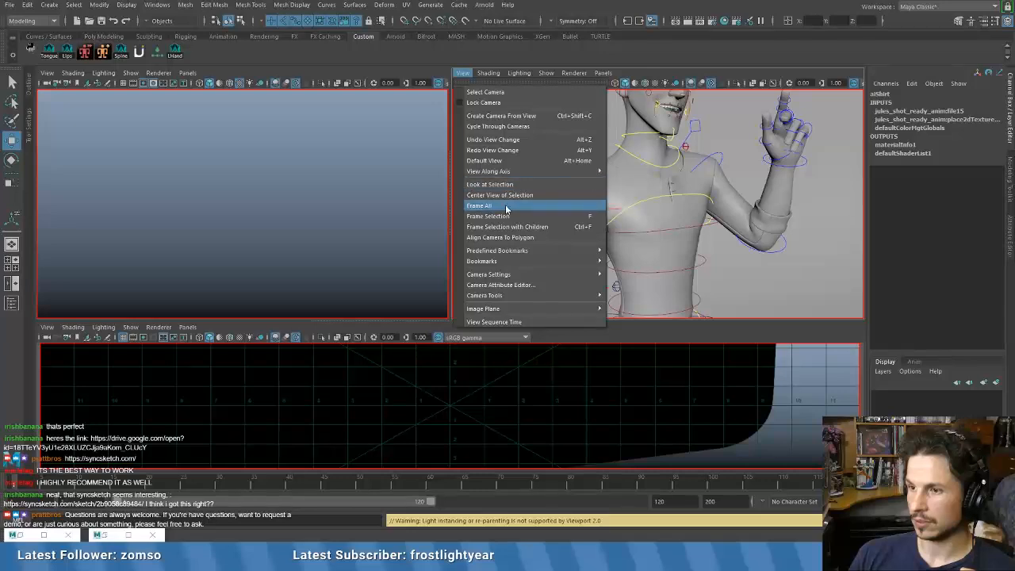
mouse_move(507, 276)
mouse_move(508, 294)
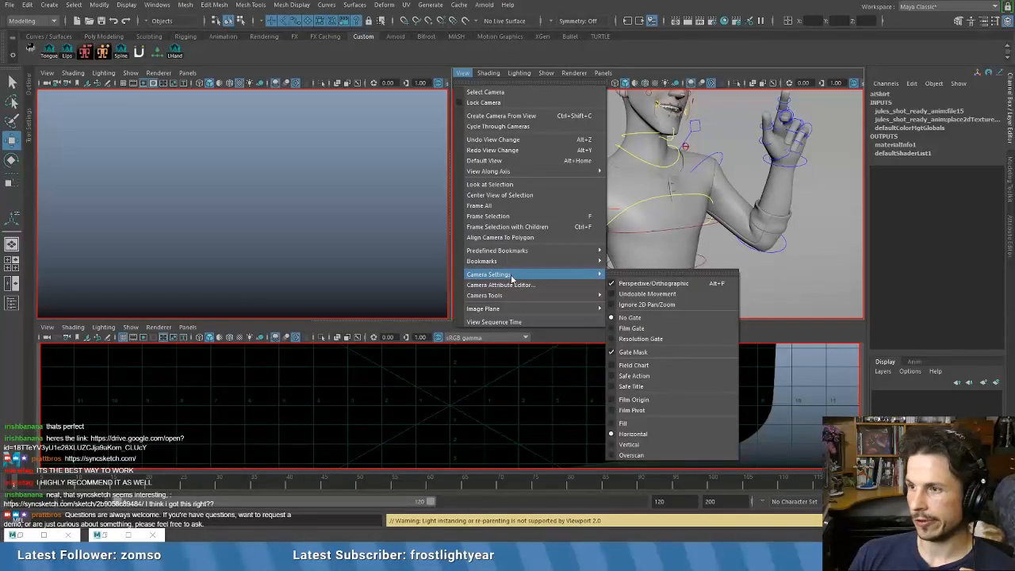
left_click(499, 194)
left_click(603, 73)
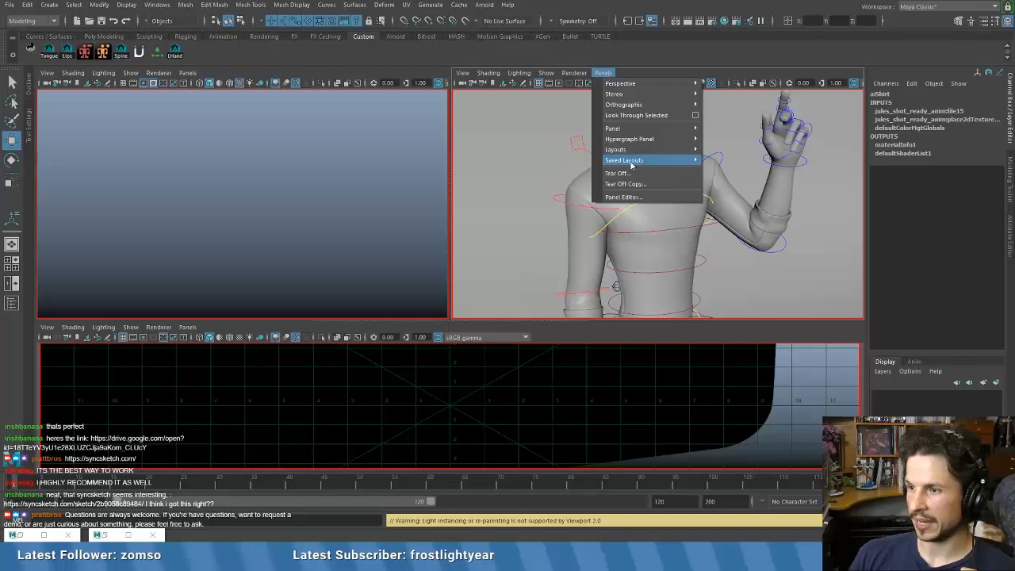
mouse_move(634, 131)
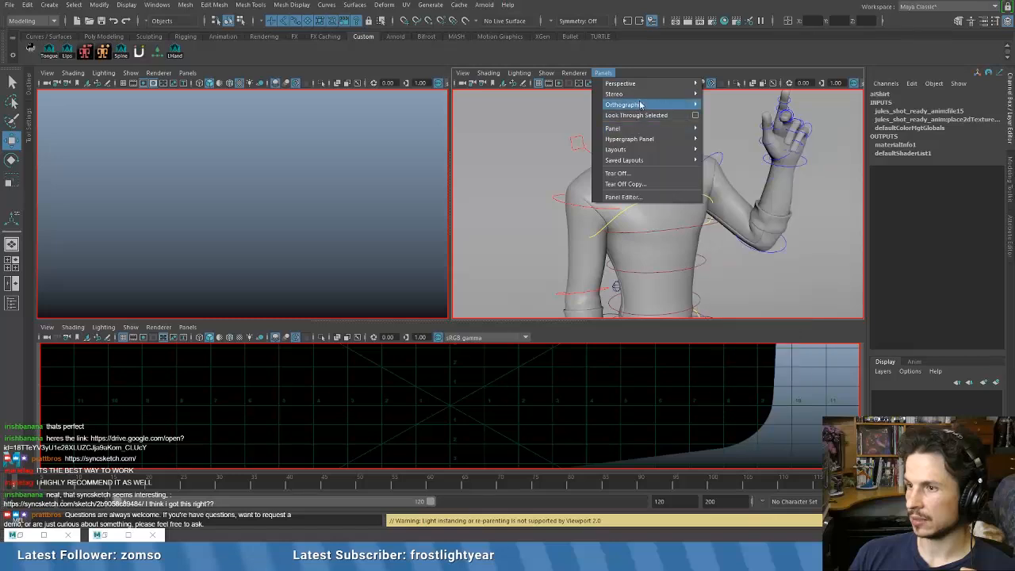
mouse_move(642, 85)
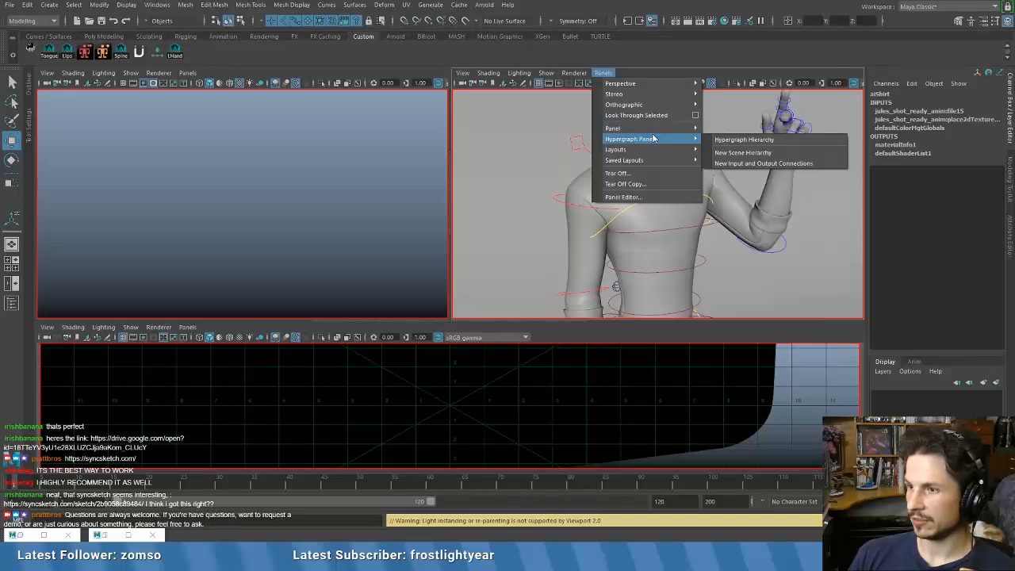
mouse_move(651, 151)
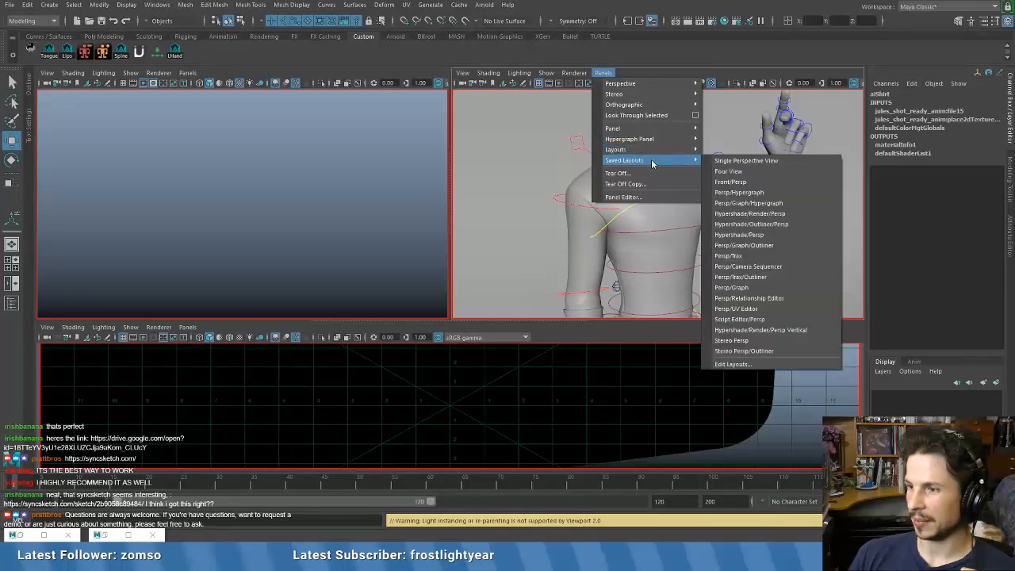
left_click(258, 188)
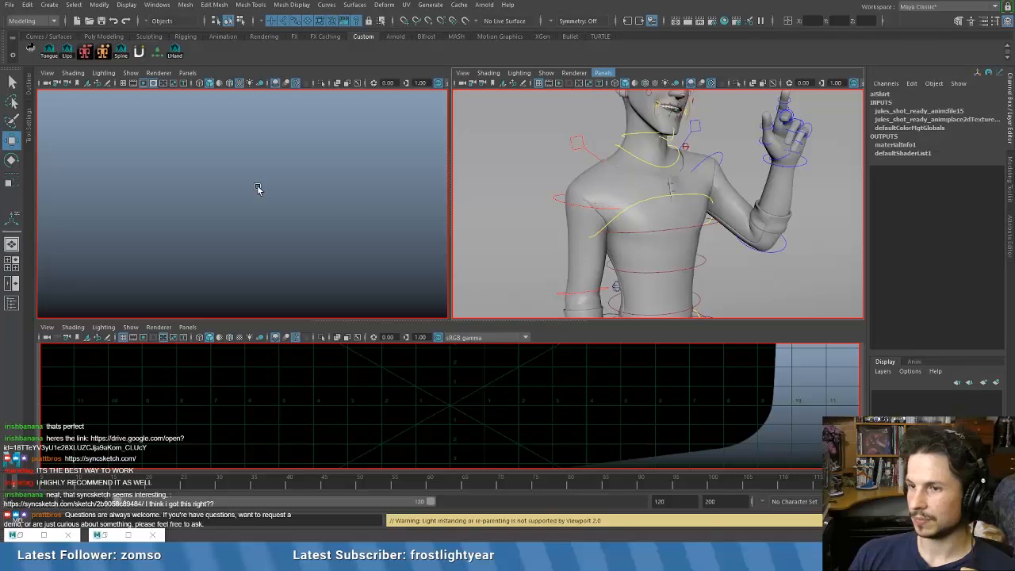
- Try to restore the blank viewport by looking through RenderCam and toggling its object display filters
left_click(184, 74)
mouse_move(238, 83)
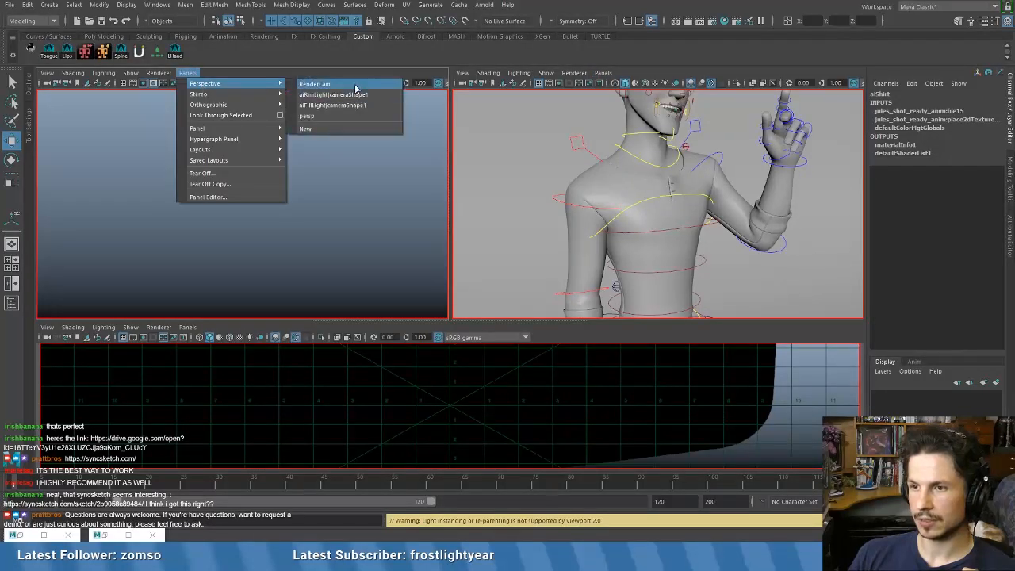
left_click(356, 90)
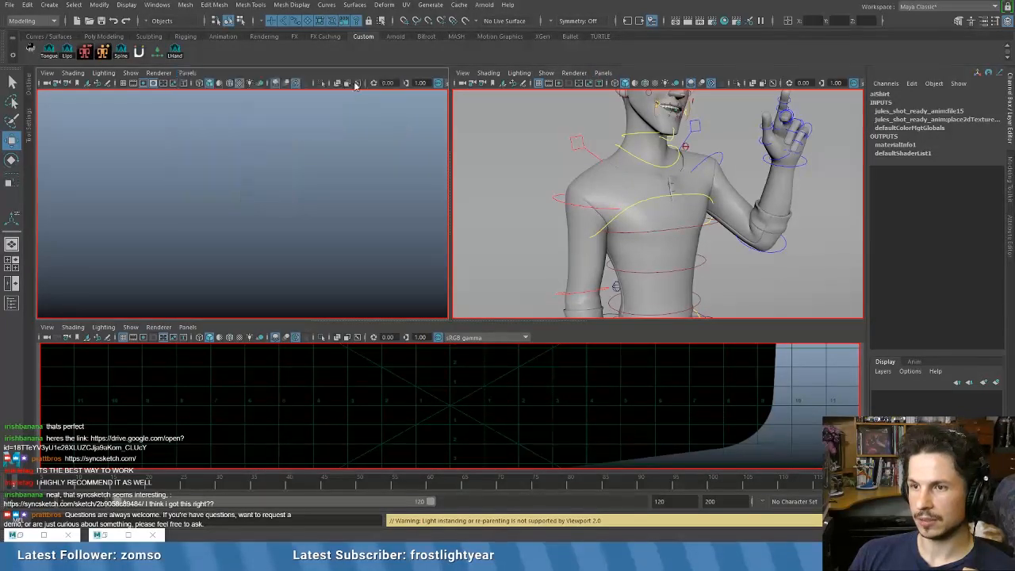
left_click(131, 73)
left_click(157, 182)
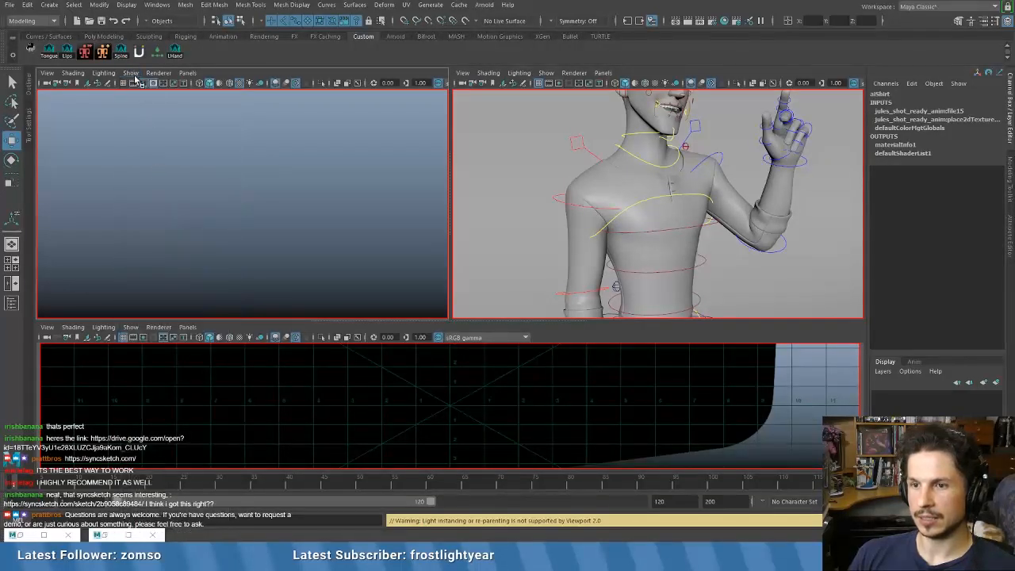
left_click(131, 73)
left_click(147, 181)
right_click(77, 83)
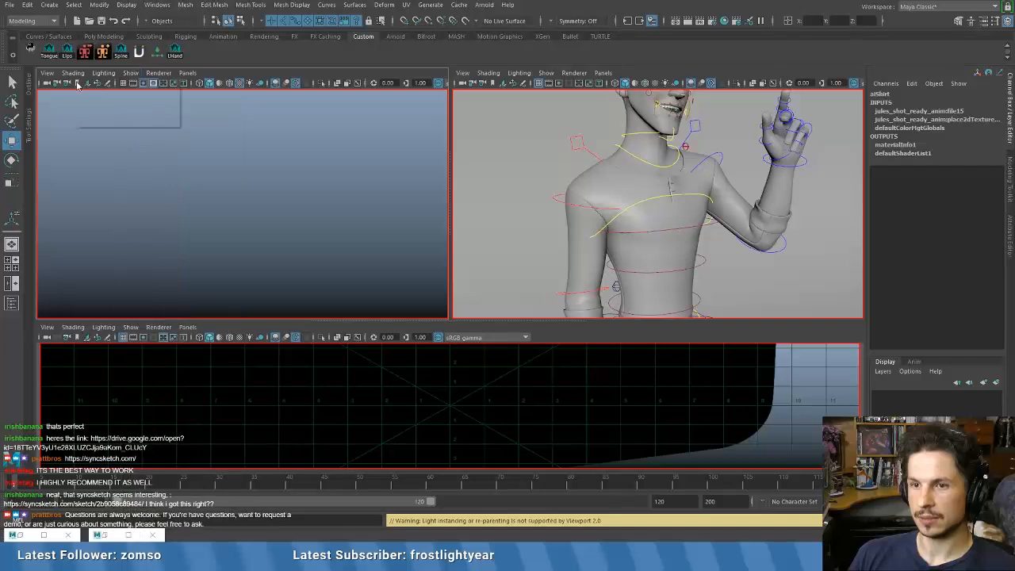
left_click(97, 89)
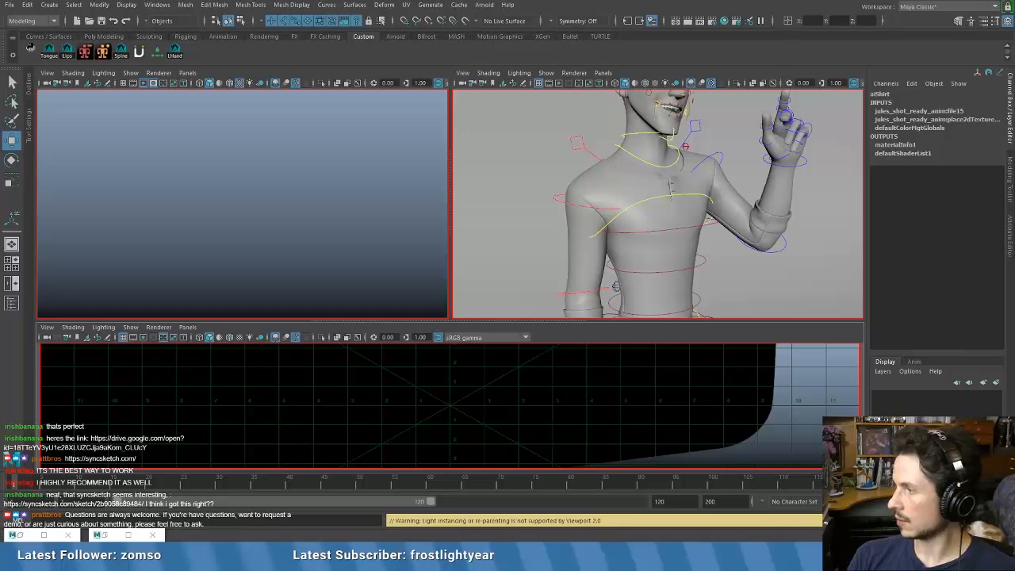
- Save the JulesSmile.ma scene and start a new empty scene
left_click(102, 535)
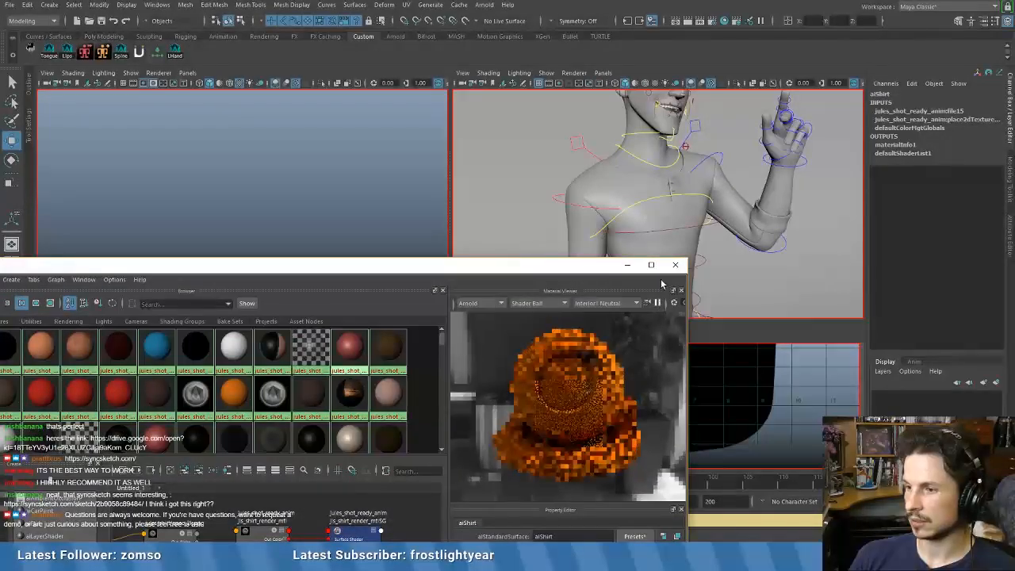
left_click(627, 265)
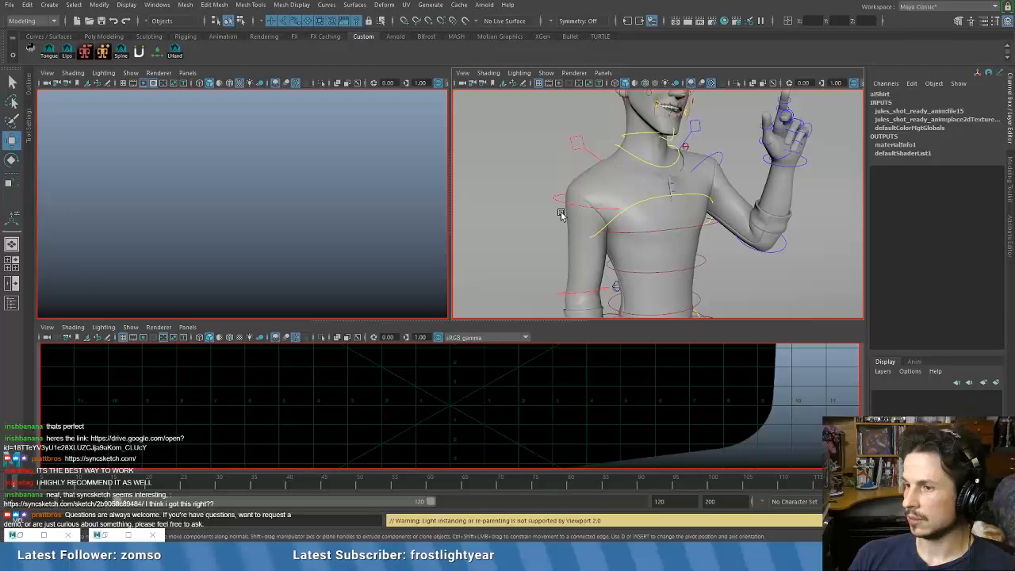
key("ctrl+s")
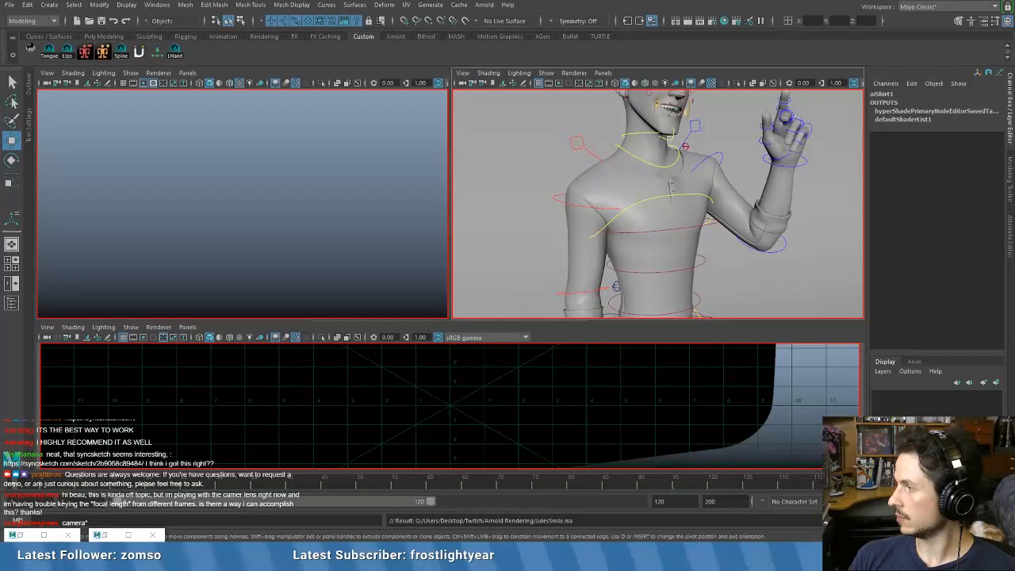
key("alt+Tab")
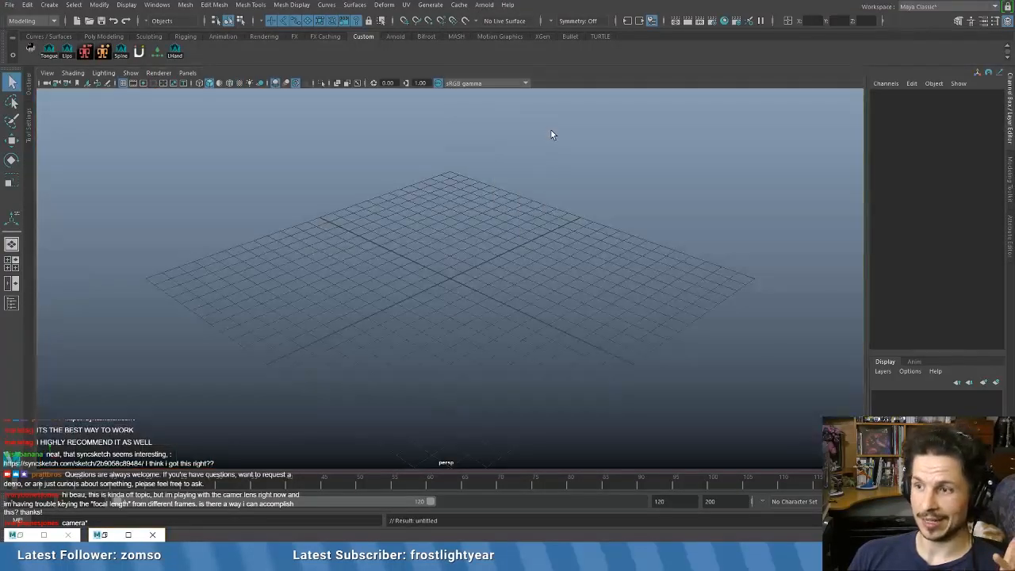
scroll(416, 270, "down", 10)
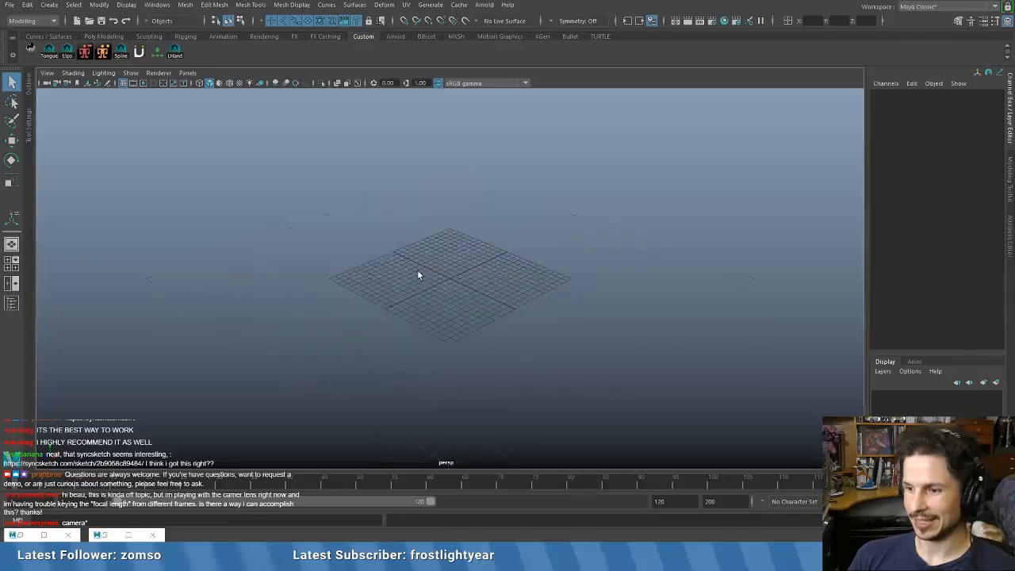
scroll(417, 270, "up", 6)
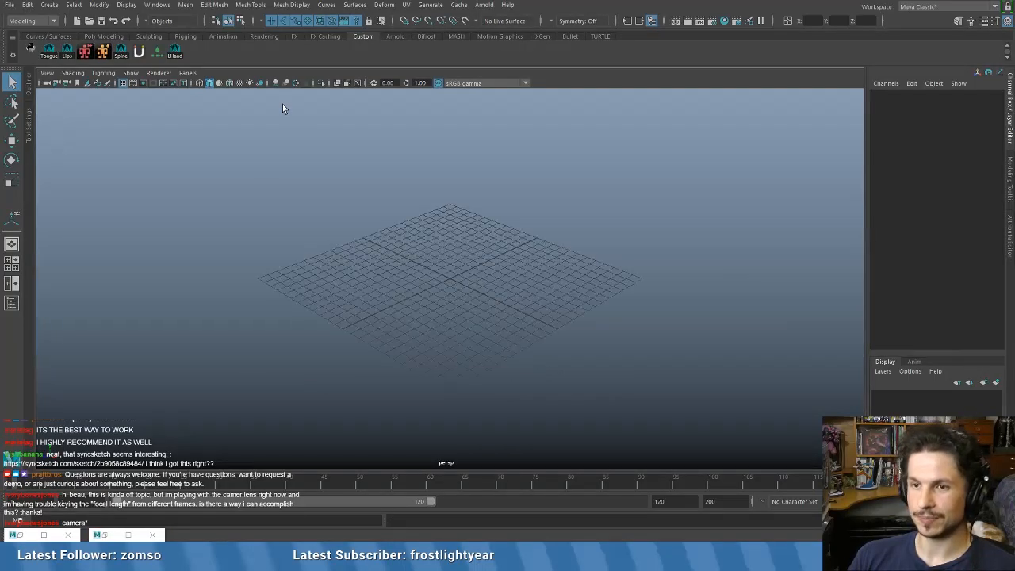
- Reopen the recent file JulesSmile.ma without saving the untitled scene, accepting the student version notice
left_click(10, 5)
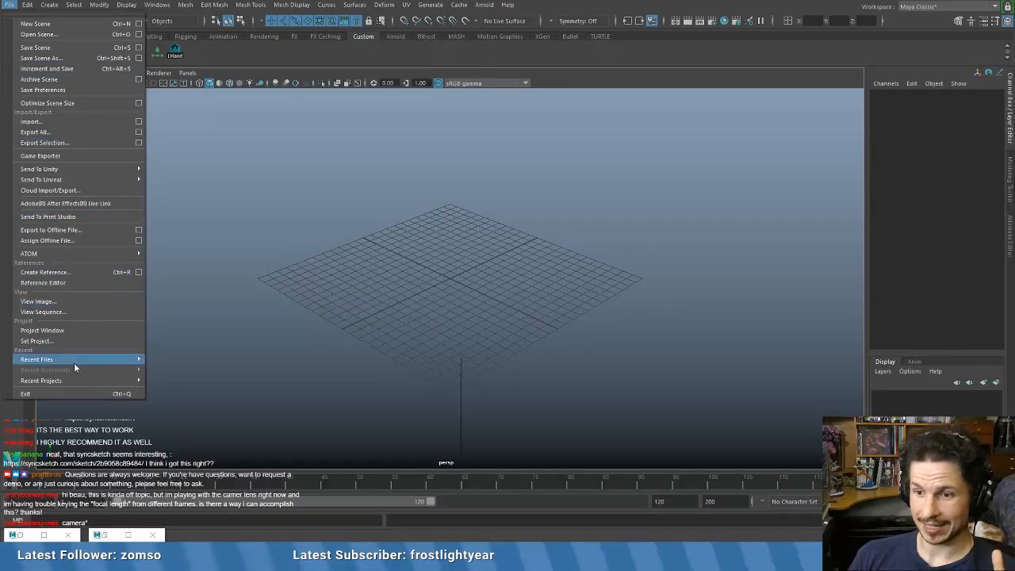
mouse_move(74, 362)
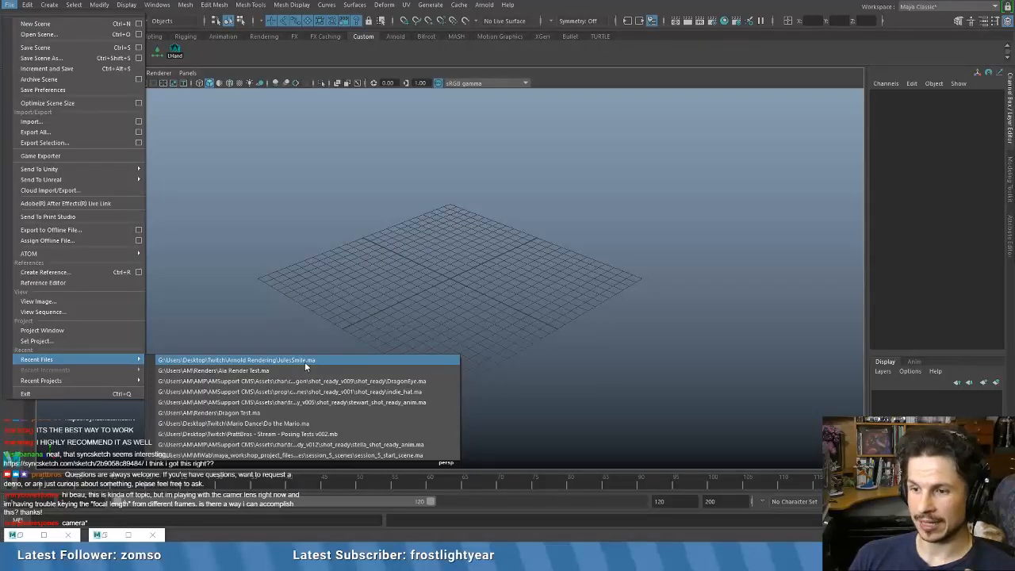
left_click(305, 361)
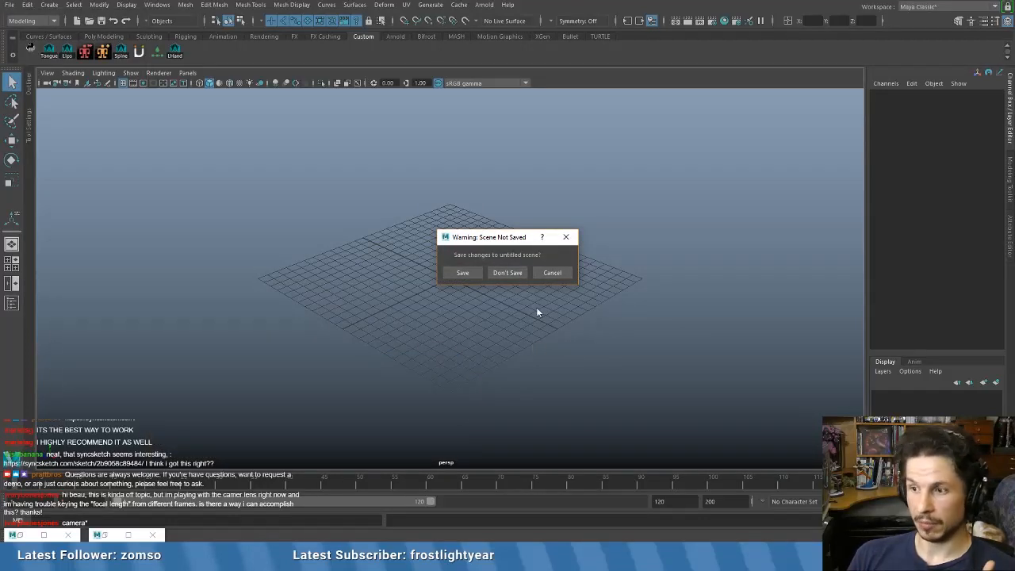
left_click(514, 274)
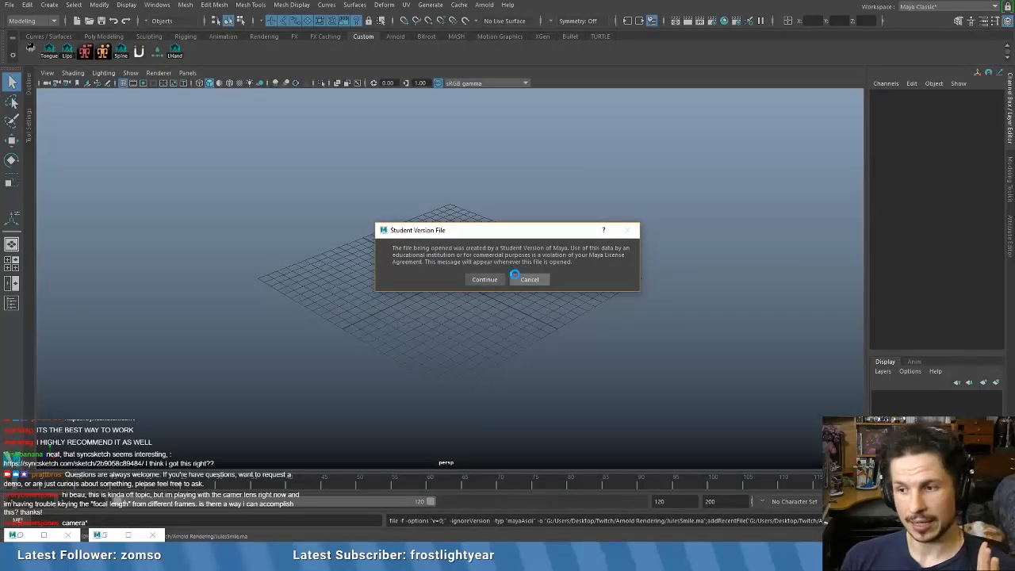
left_click(484, 278)
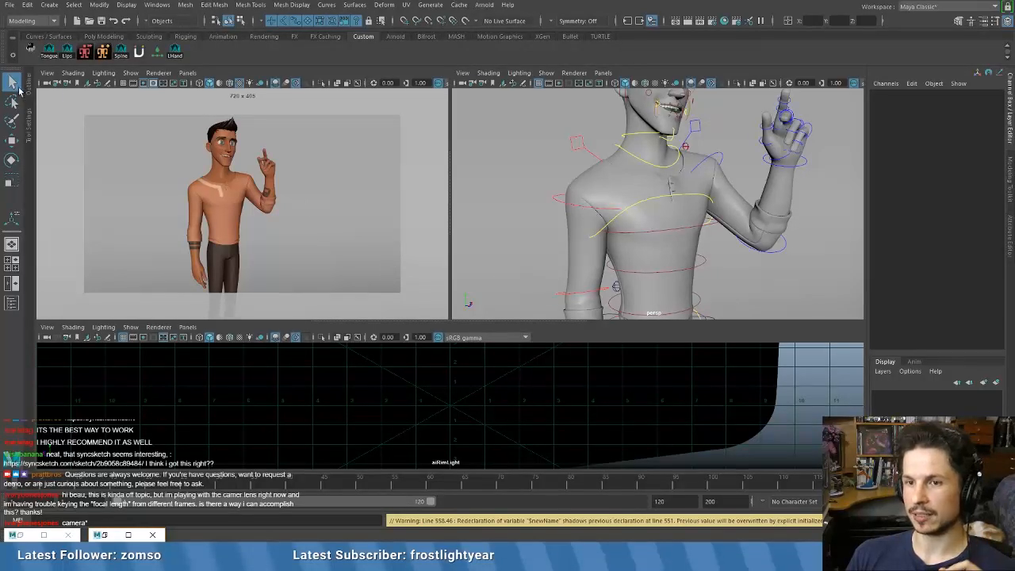
- Select RenderCam and show the Key Selected command for its Focal Length channel
left_click(47, 82)
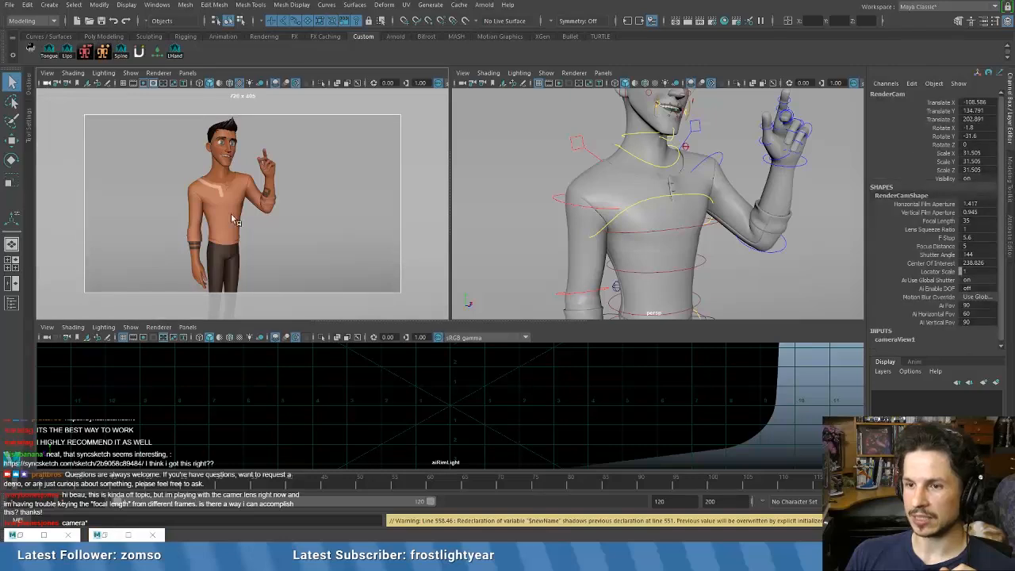
left_click(937, 221)
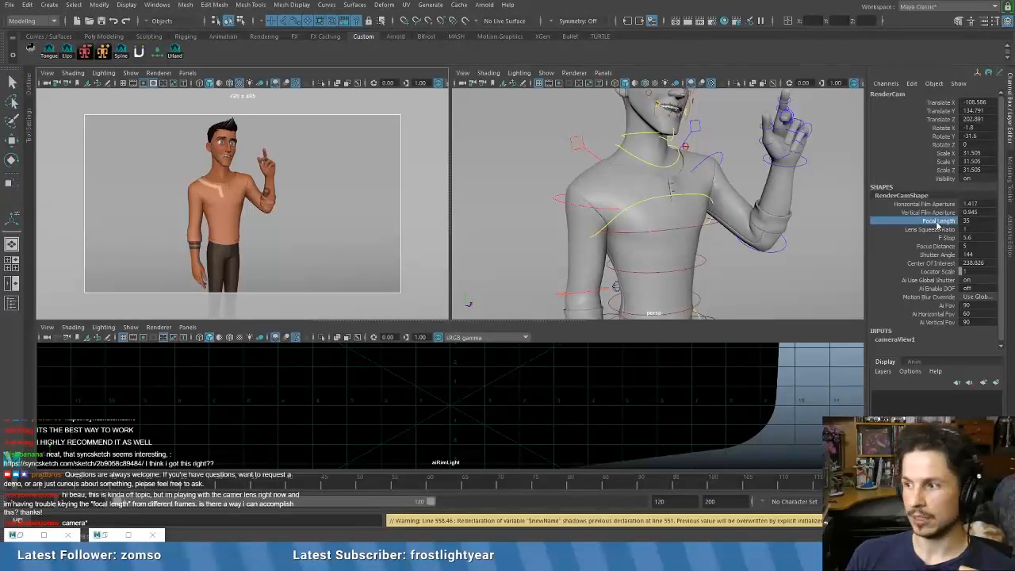
right_click(937, 224)
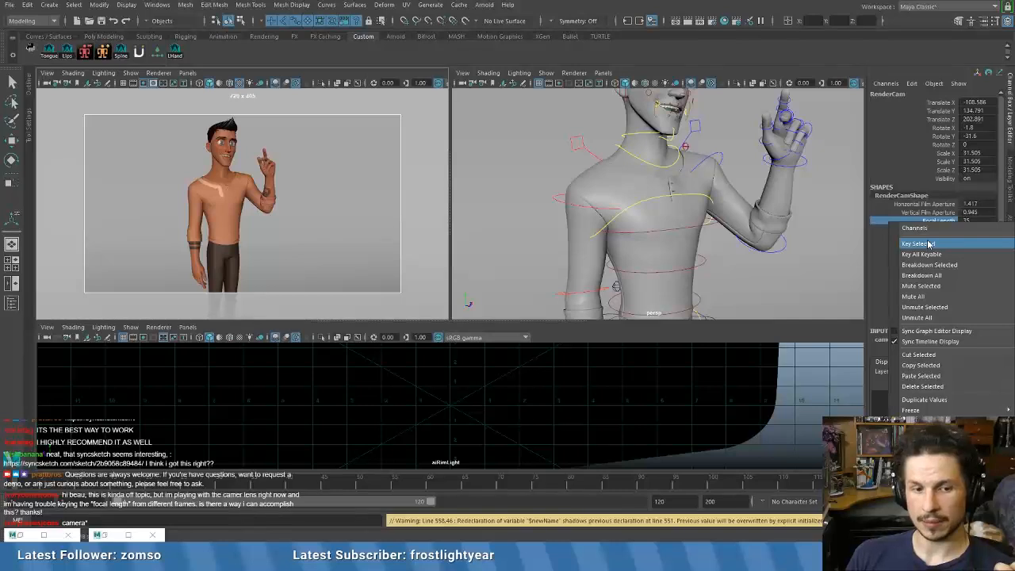
left_click(941, 225)
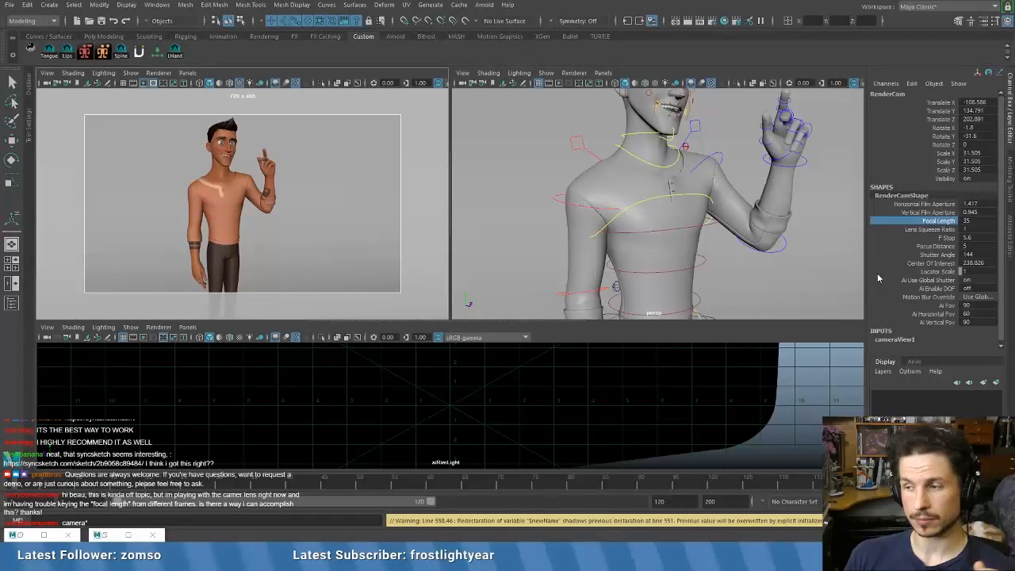
right_click(936, 223)
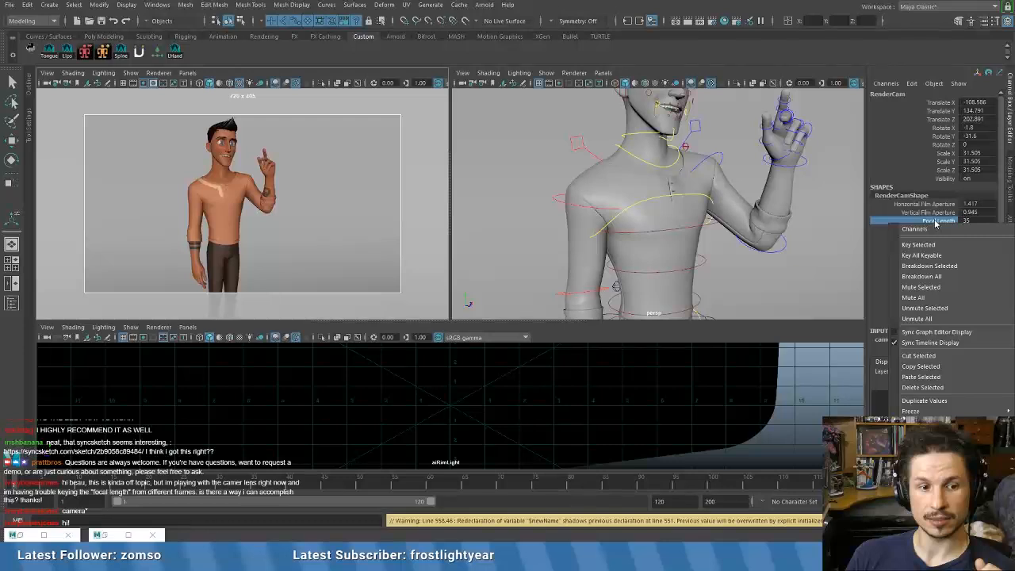
left_click(935, 224)
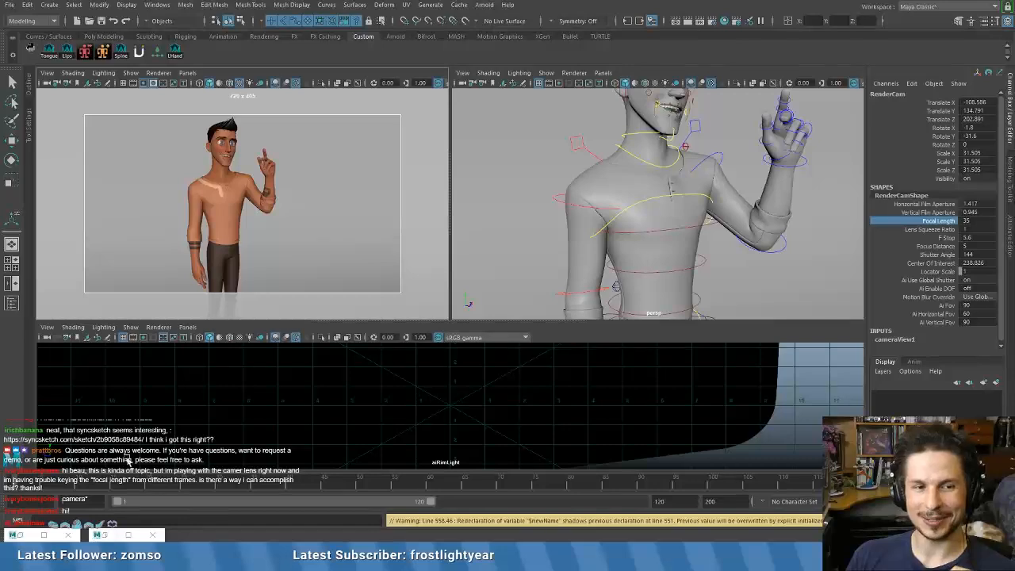
- Restore Hypershade, select the shirt geometry through its original jls_shirt_render_mtl material, and assign the aiShirt material to it
left_click(106, 534)
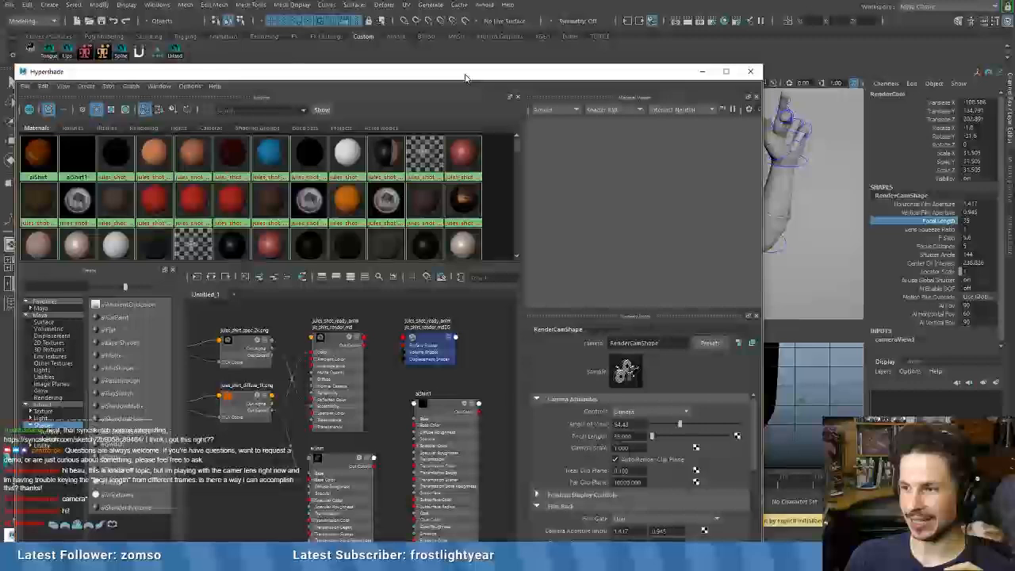
left_click_drag(466, 76, 487, 63)
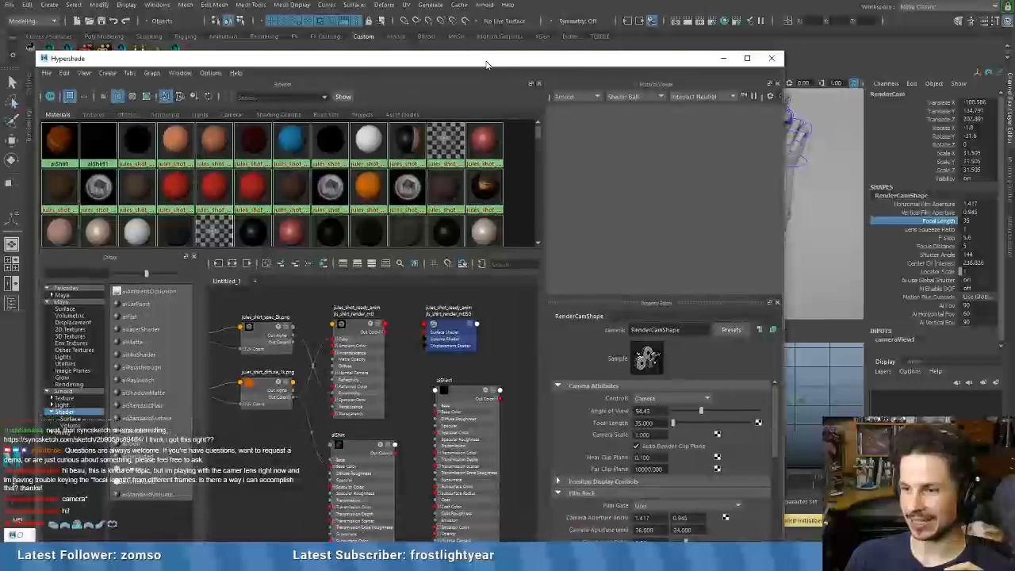
left_click(346, 452)
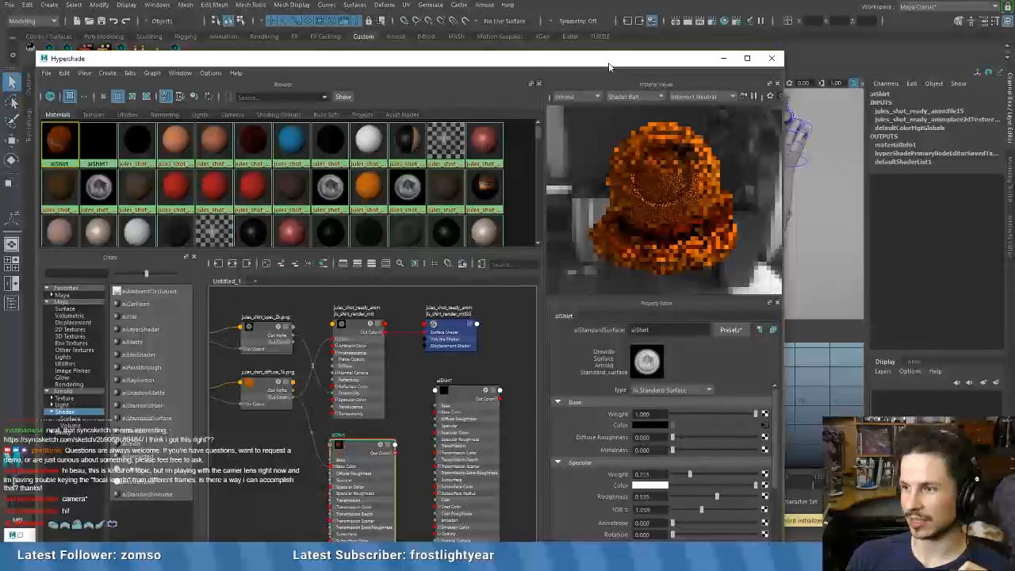
left_click_drag(607, 64, 606, 106)
left_click(575, 115)
left_click(575, 104)
left_click(612, 200)
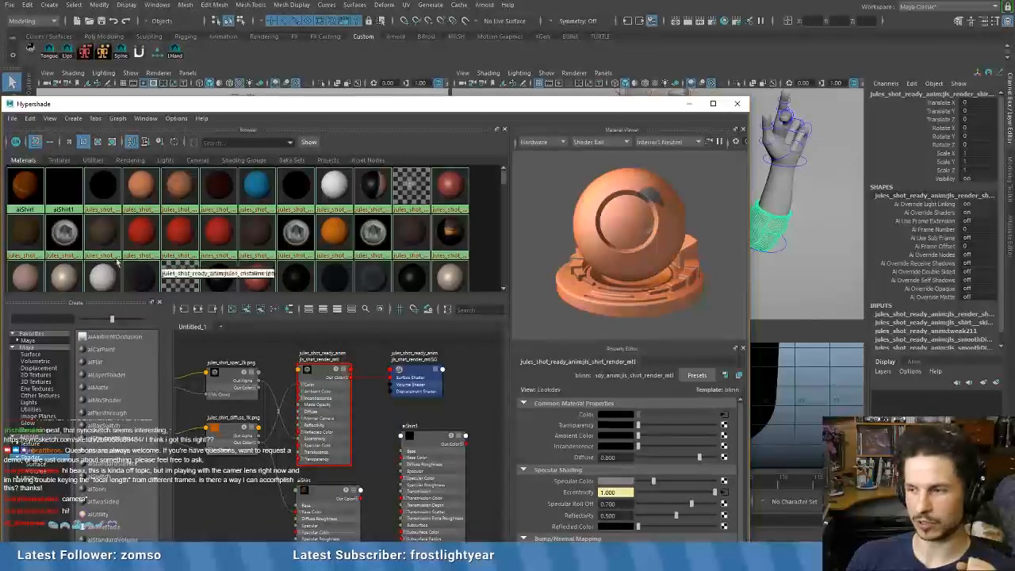
right_click(23, 191)
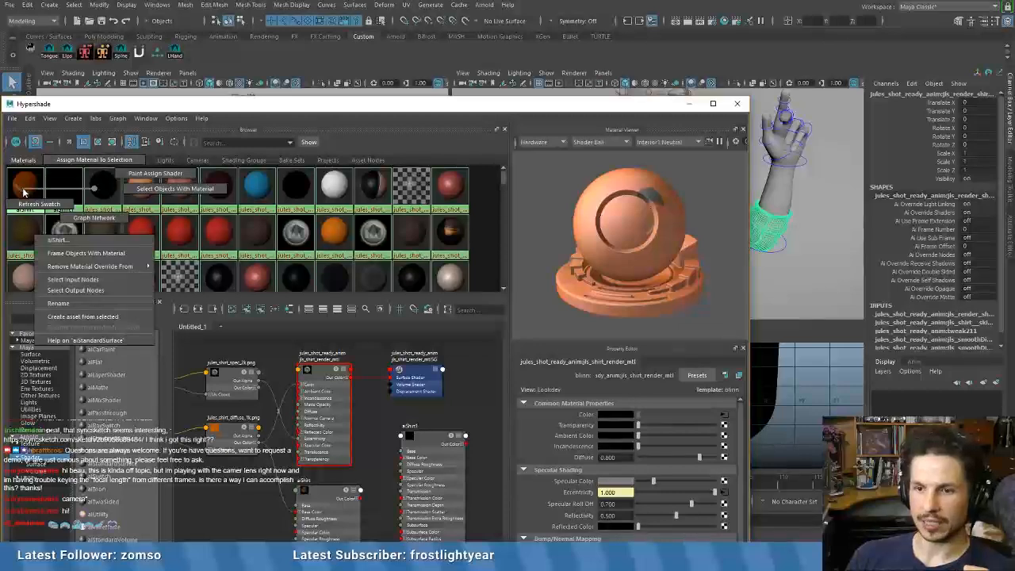
left_click(95, 160)
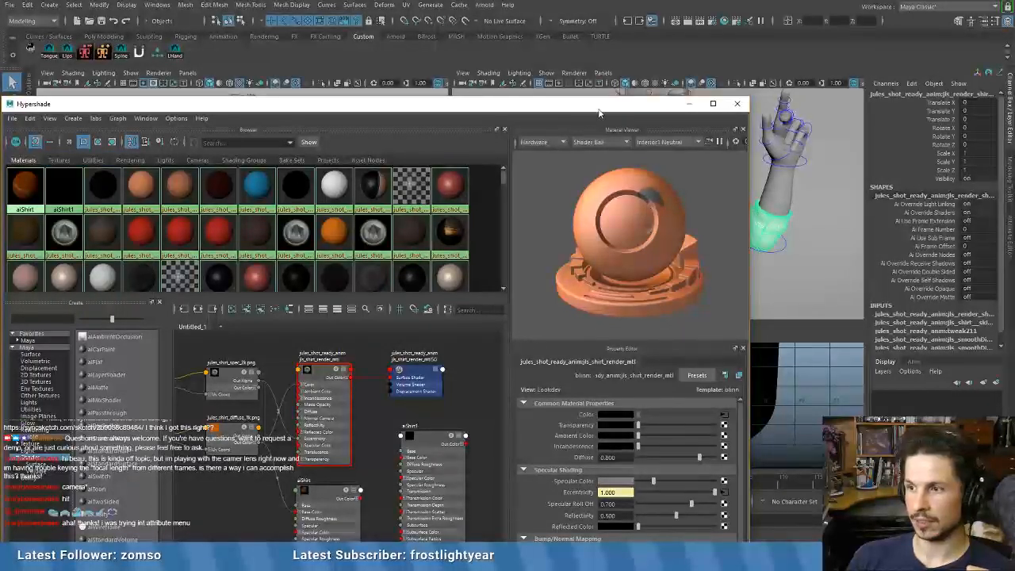
- Clear Hypershade away from the viewports to check the shirt material, and bring the Render View window back into sight
left_click_drag(599, 111, 576, 323)
left_click(535, 216)
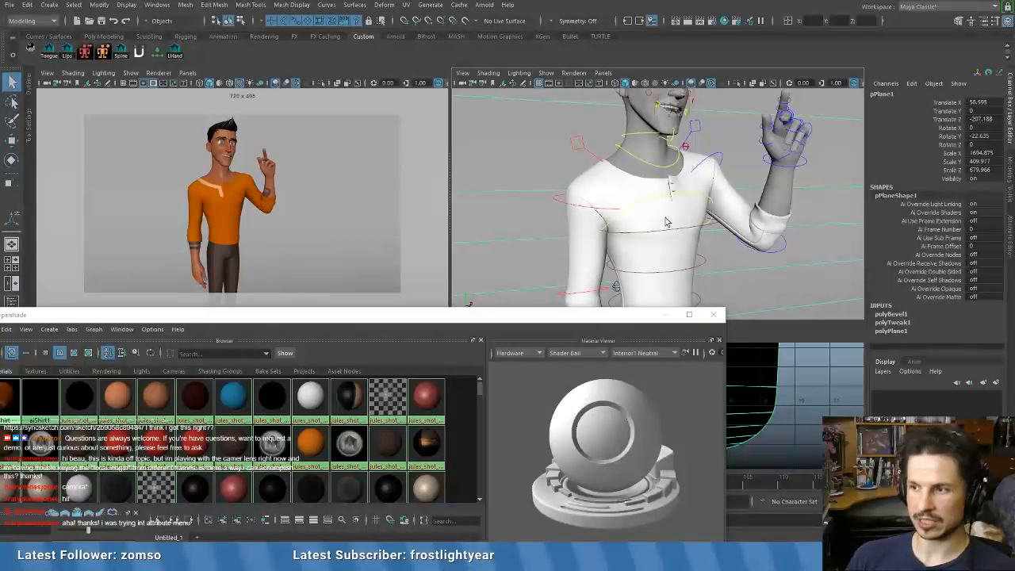
scroll(662, 218, "down", 3)
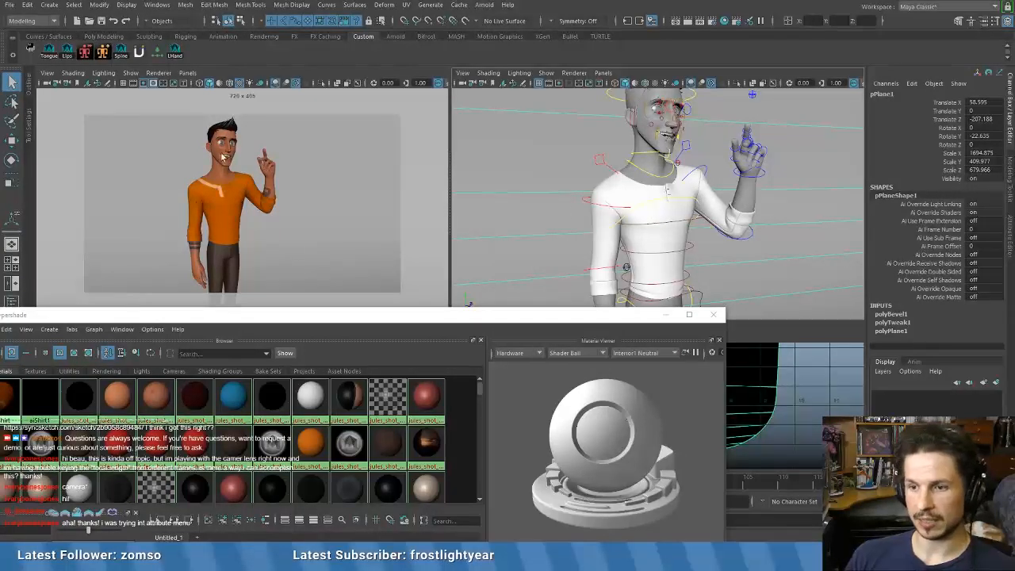
left_click_drag(389, 322, 452, 266)
left_click_drag(606, 569, 600, 146)
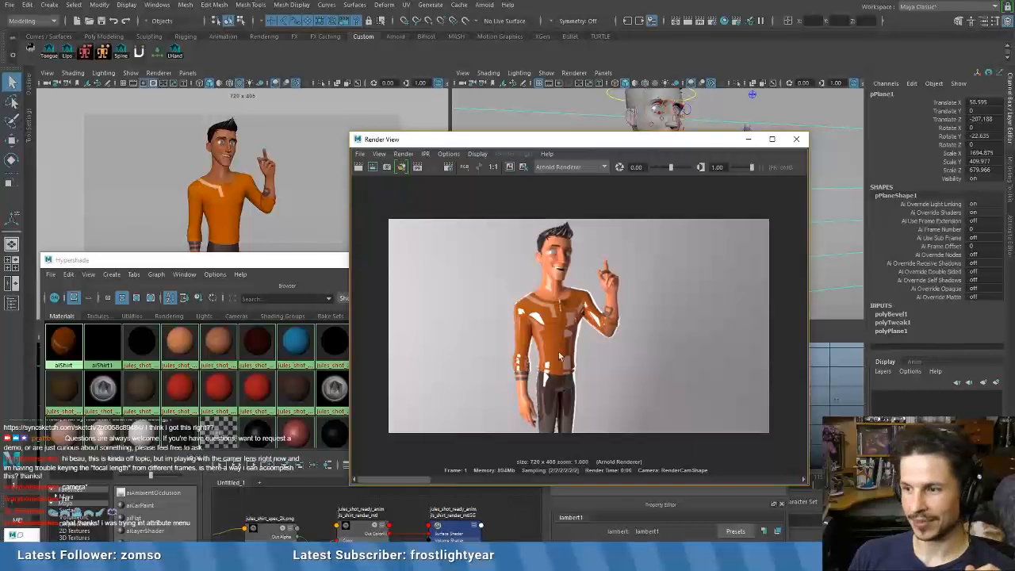
- Render the full frame from RenderCam in Arnold with the aiShirt material on the shirt
left_click_drag(510, 289, 532, 321)
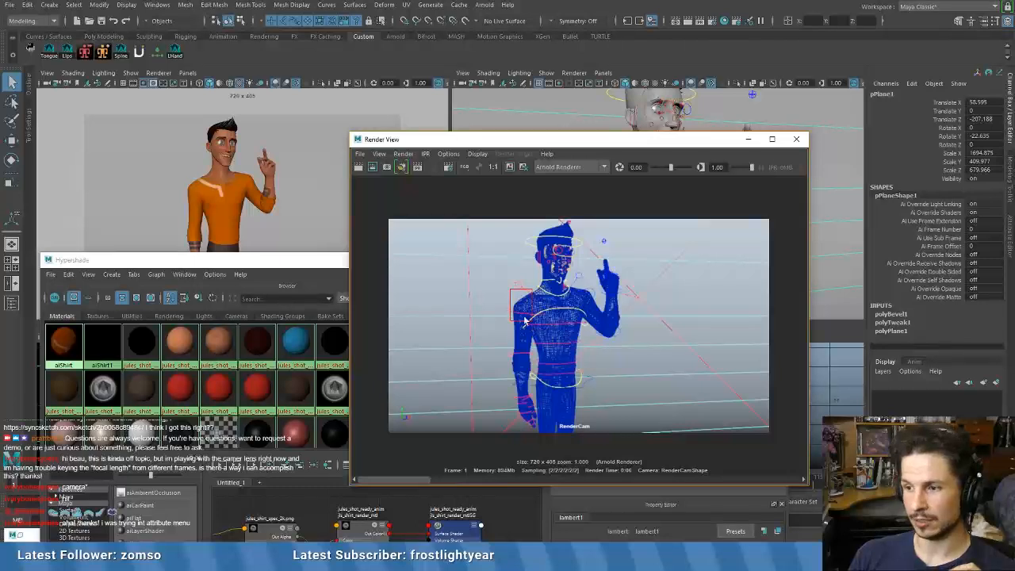
left_click_drag(415, 478, 387, 476)
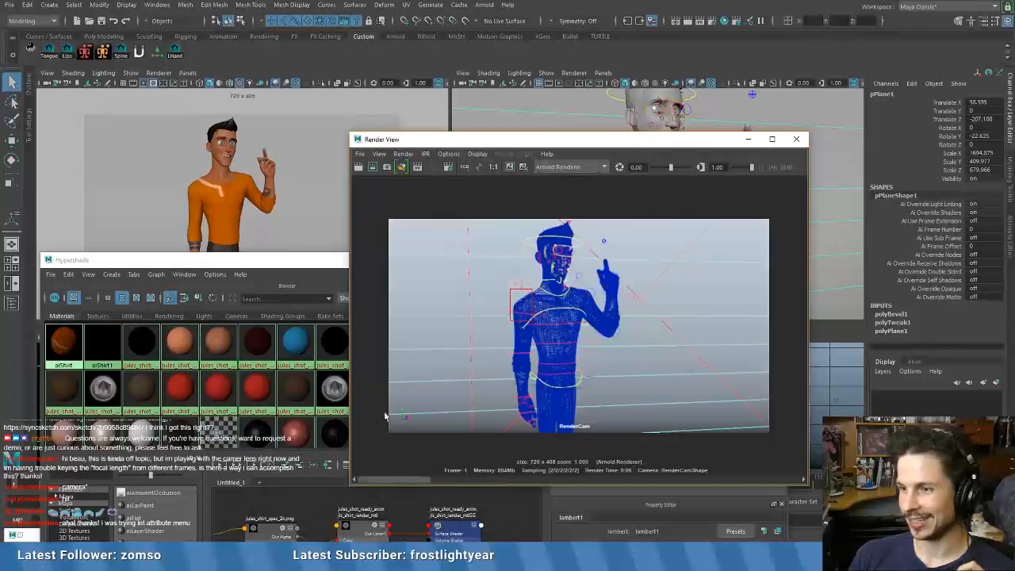
left_click(402, 154)
mouse_move(444, 209)
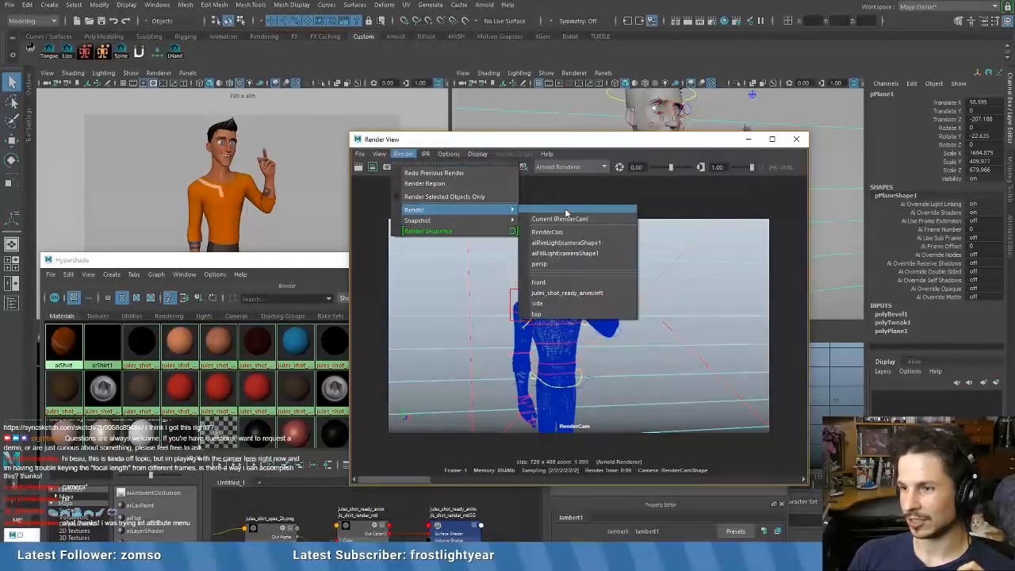
left_click(568, 232)
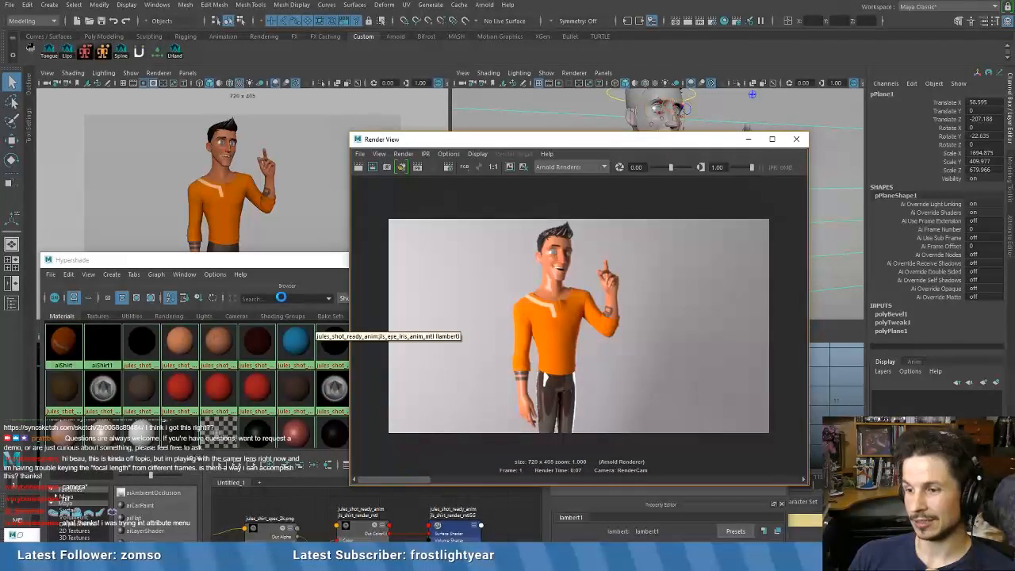
- Compare the new shirt render with the earlier stored render, rearranging the Render View and Hypershade windows around the camera viewport
left_click_drag(510, 140, 599, 122)
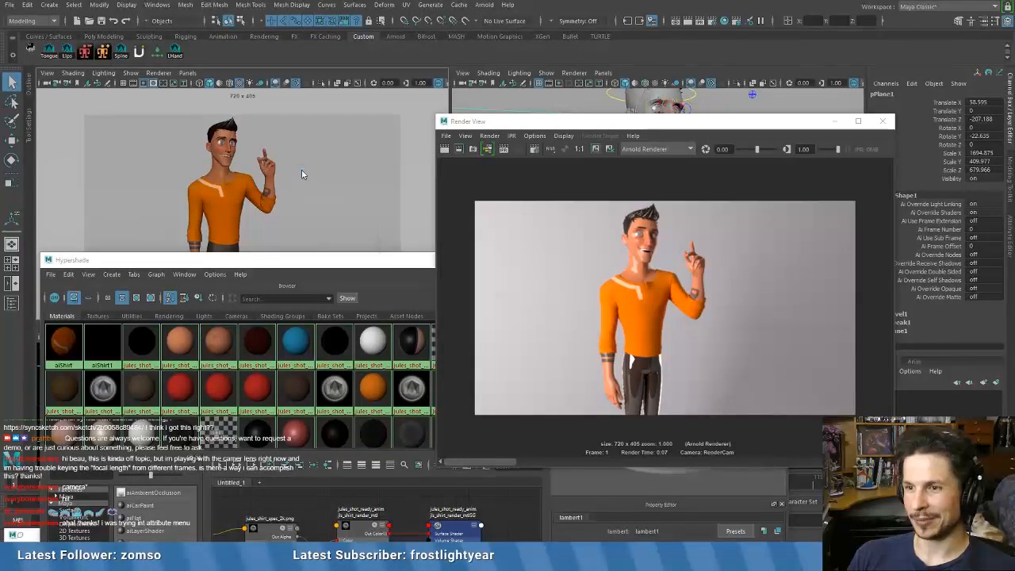
left_click(484, 277)
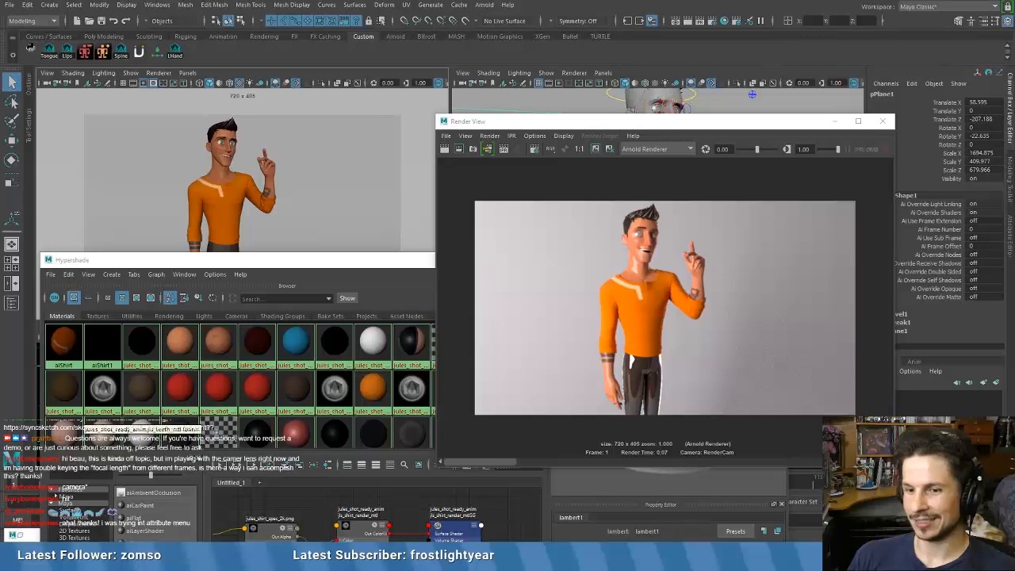
left_click_drag(576, 122, 577, 88)
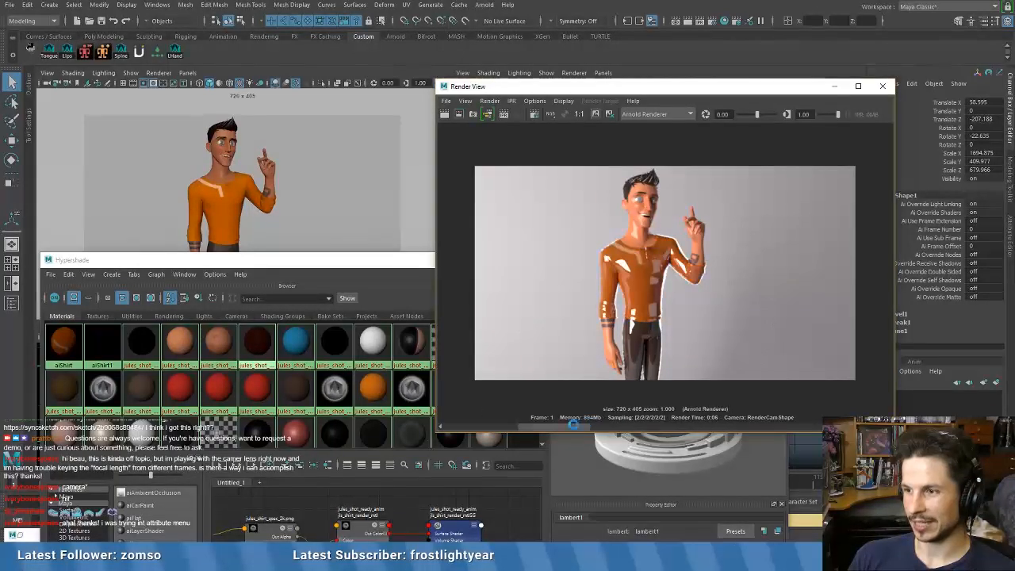
left_click_drag(362, 263, 355, 182)
left_click_drag(433, 181, 413, 240)
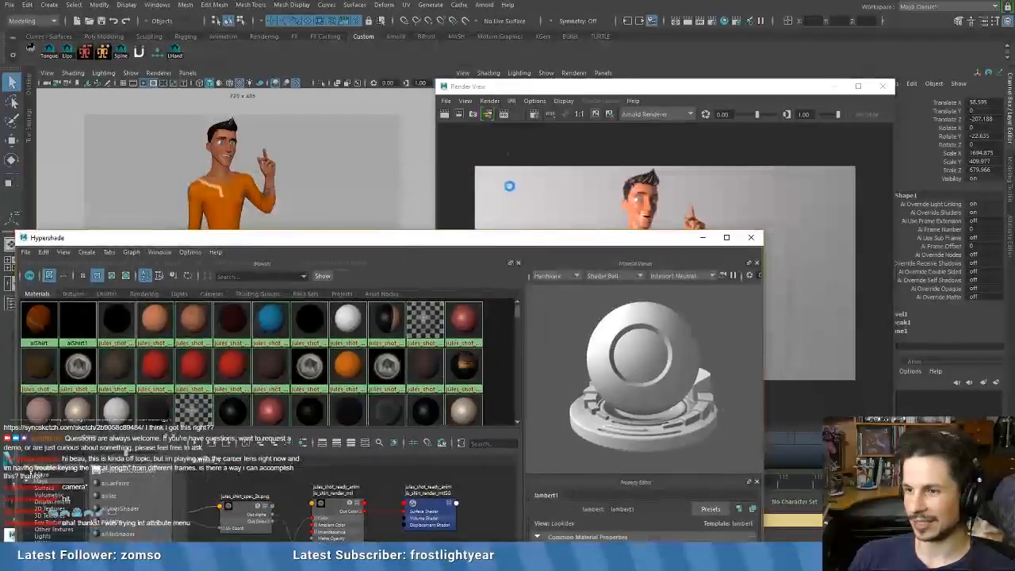
left_click(509, 187)
left_click_drag(610, 88, 632, 50)
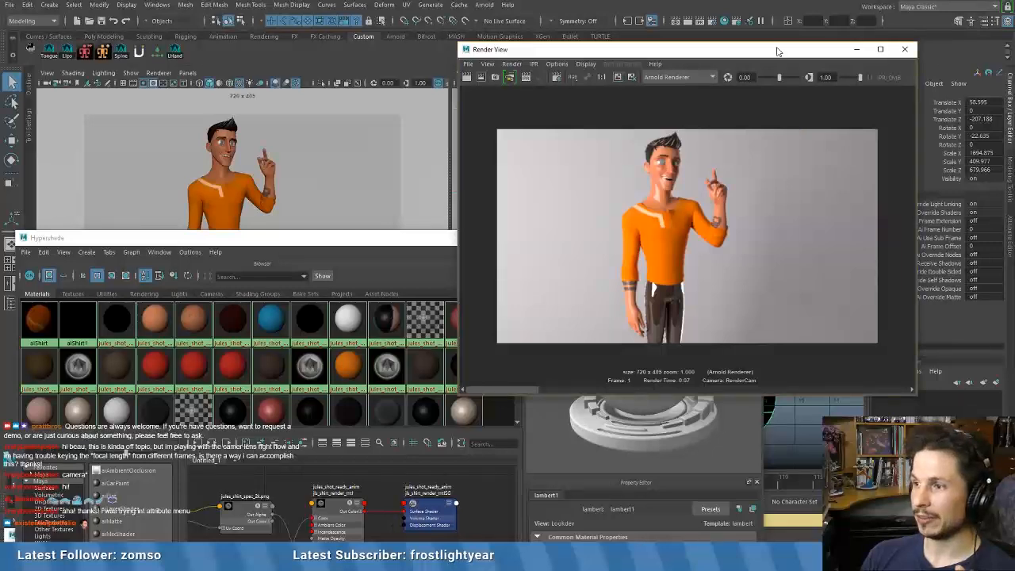
left_click_drag(777, 50, 522, 112)
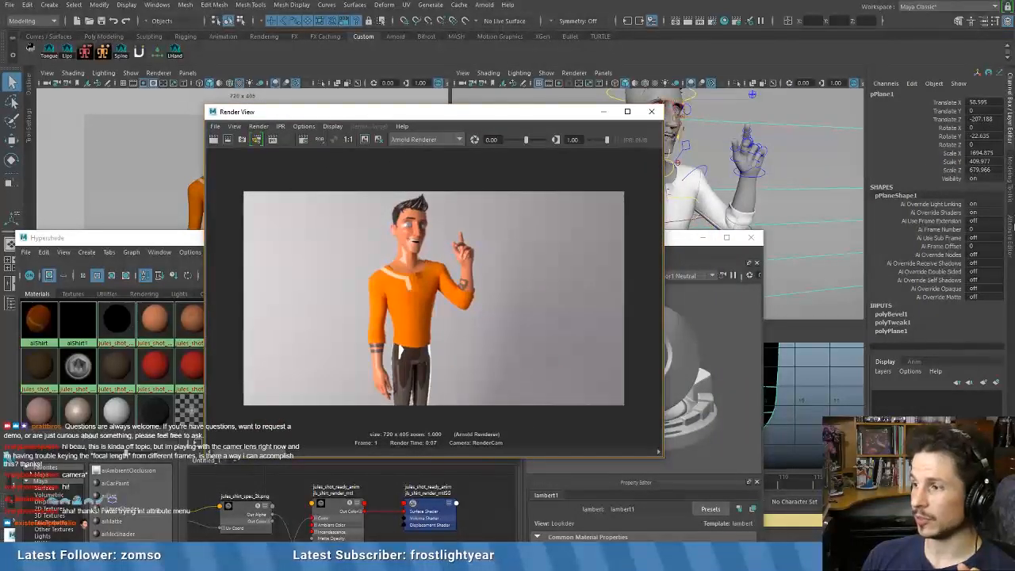
- Show the Set Key command for RenderCamShape's Focal Length in the Attribute Editor, and return to the Channel Box
left_click(1009, 225)
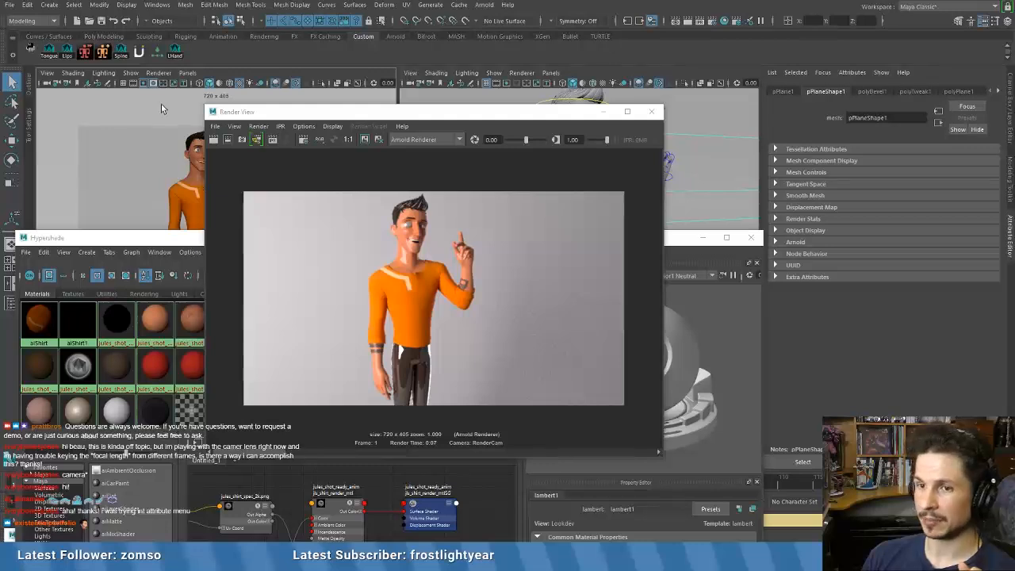
left_click(46, 83)
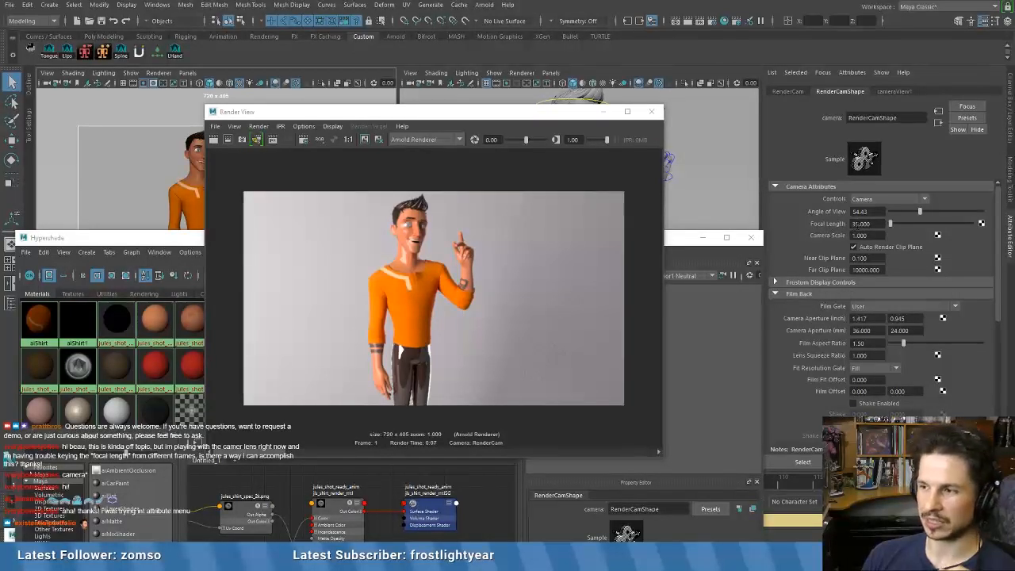
right_click(864, 224)
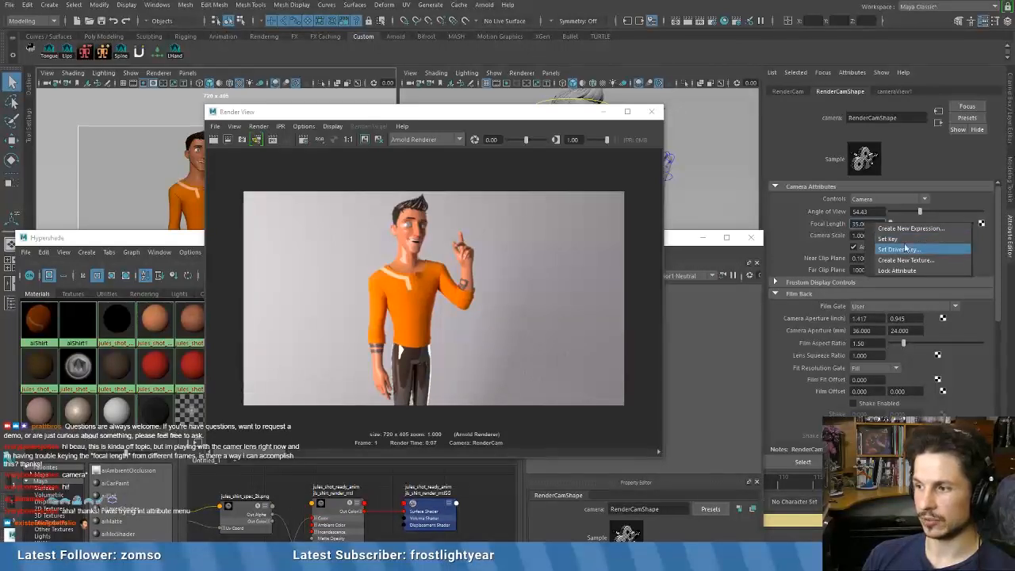
left_click(703, 191)
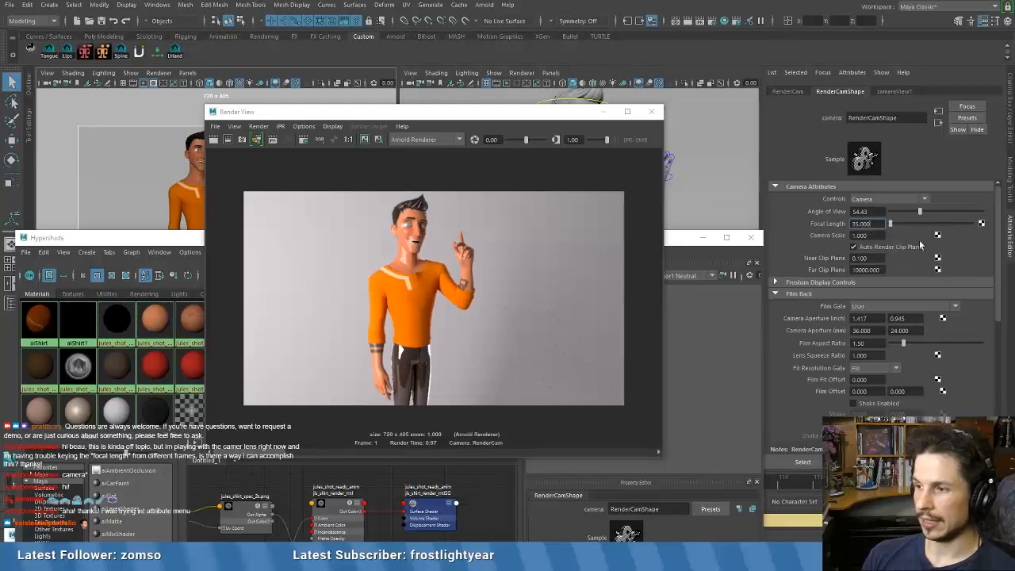
left_click(1009, 111)
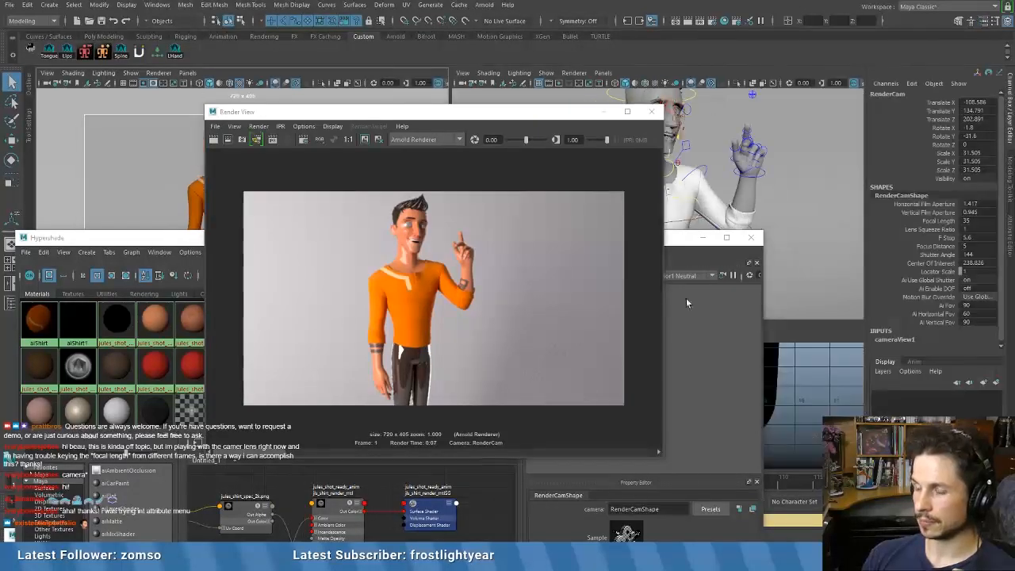
- Clear the scene selection and review the shirt in the stored renders
left_click_drag(524, 112, 564, 104)
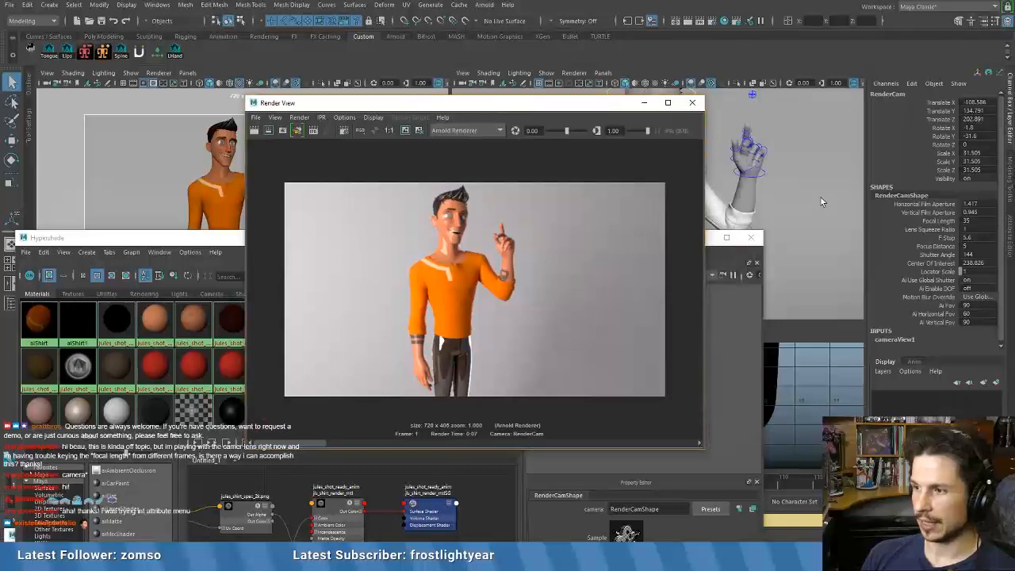
left_click(813, 248)
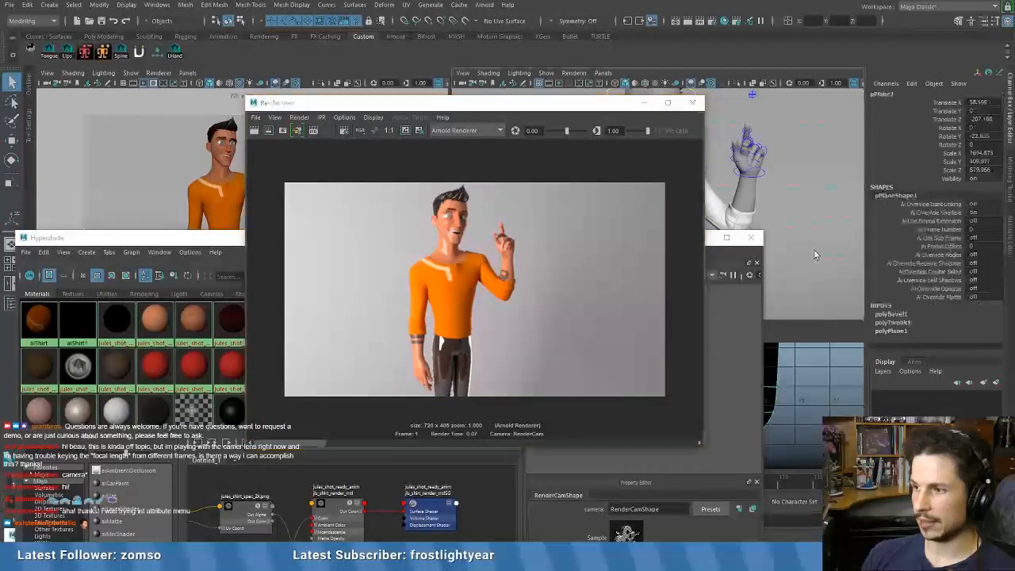
left_click(828, 408)
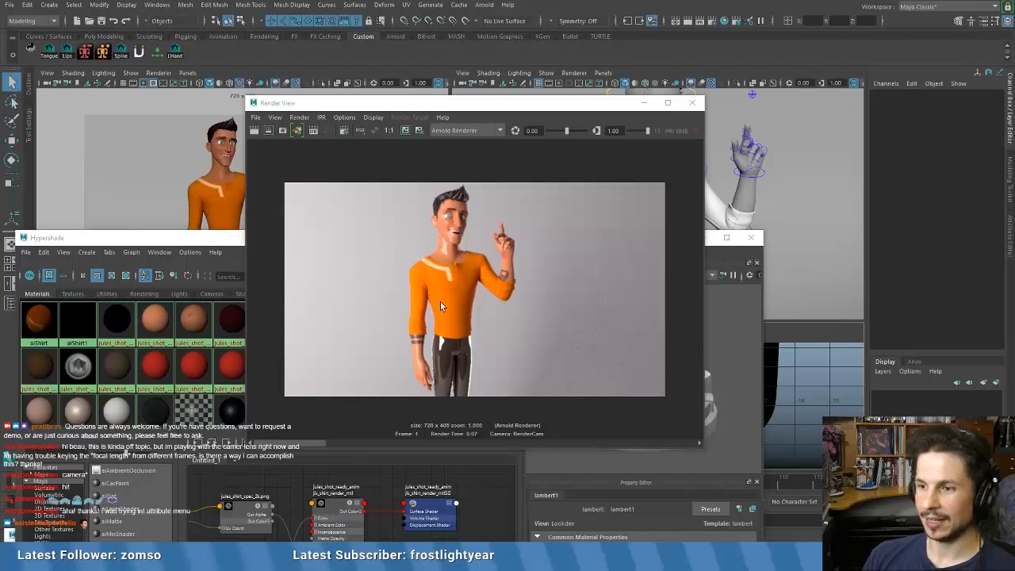
mouse_move(313, 443)
left_mouse_down()
mouse_move(383, 440)
mouse_move(313, 443)
left_mouse_up()
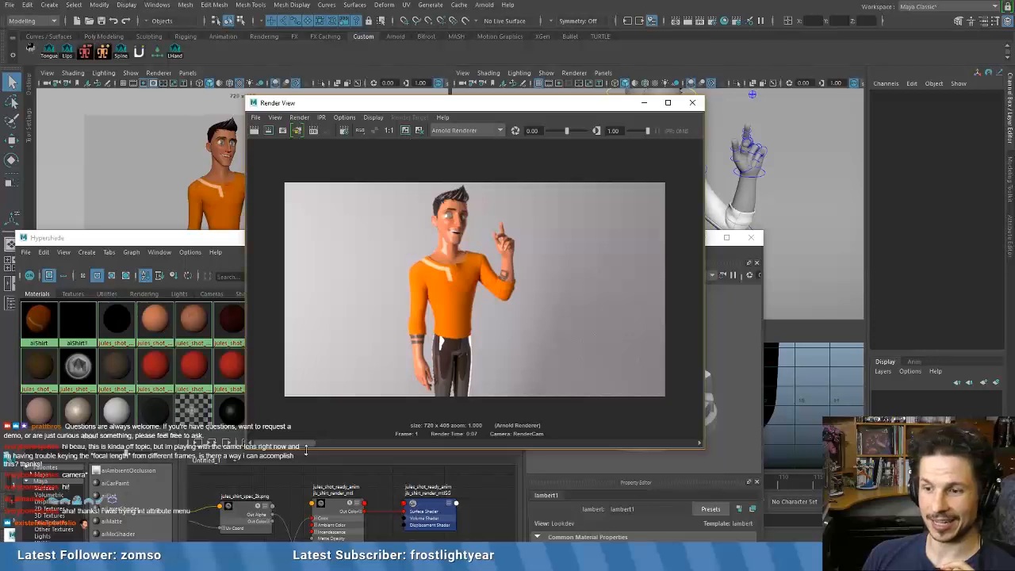
left_click_drag(307, 445, 285, 446)
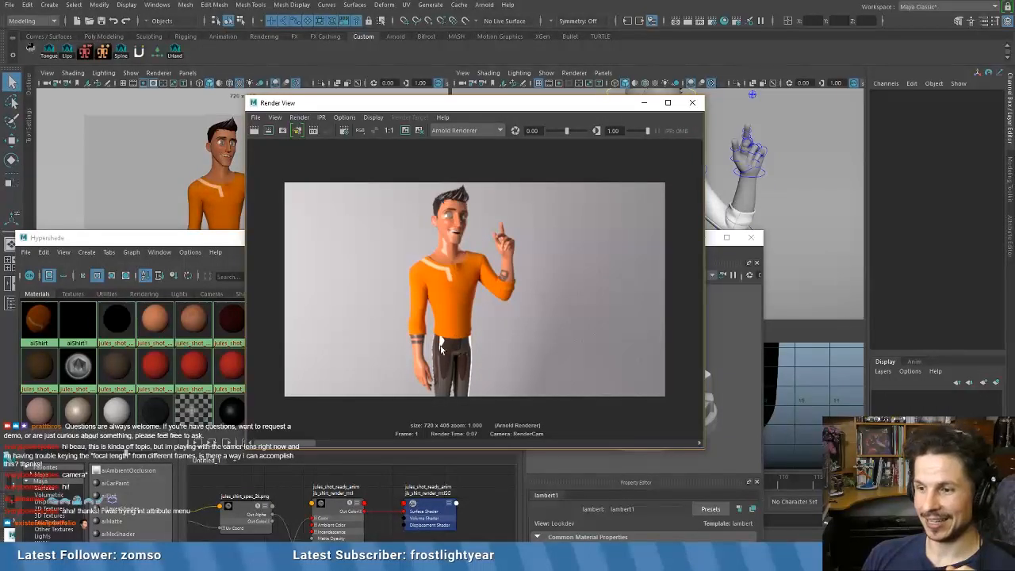
left_click_drag(539, 103, 603, 74)
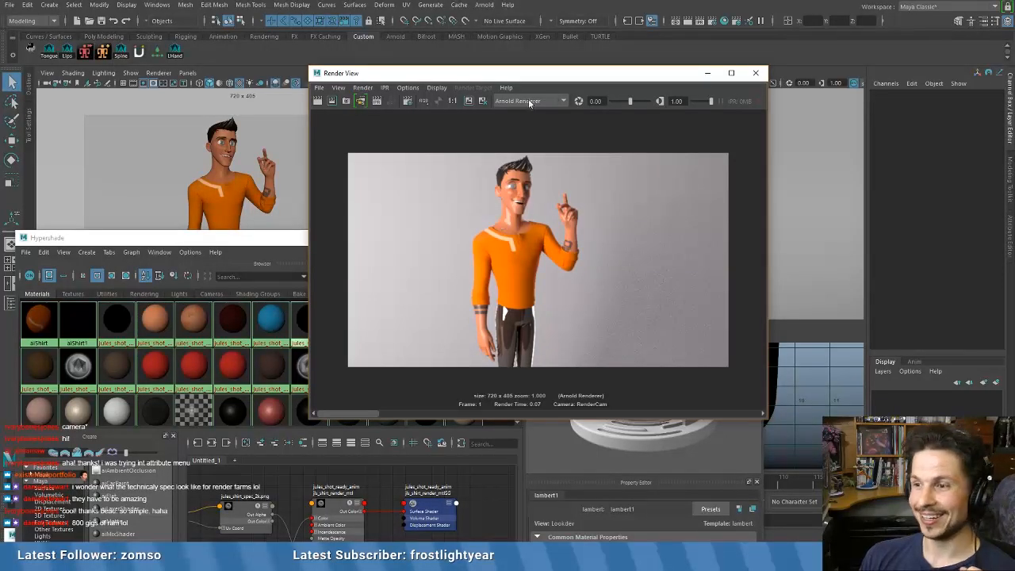
left_click_drag(537, 78, 538, 130)
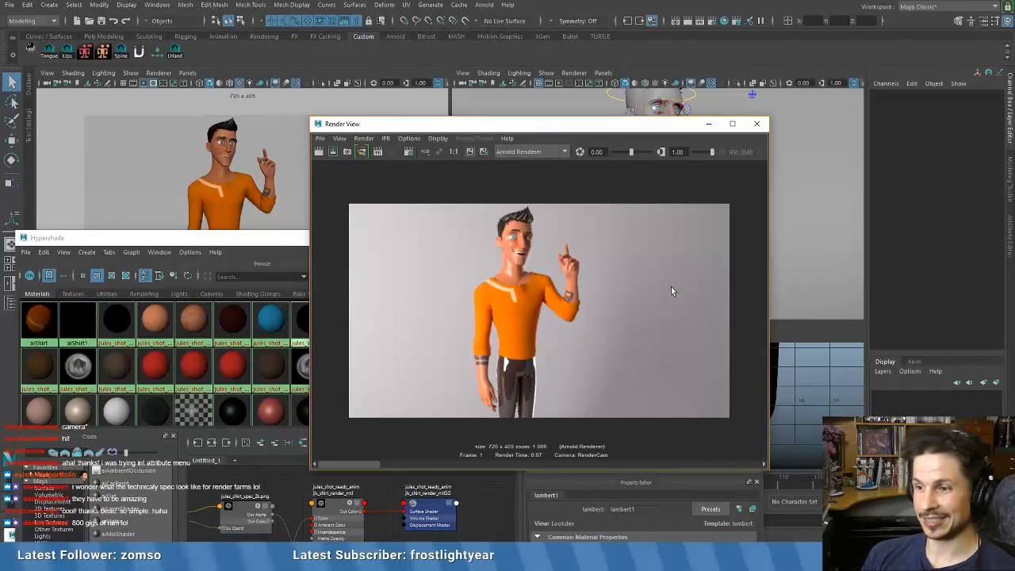
left_click_drag(568, 127, 570, 94)
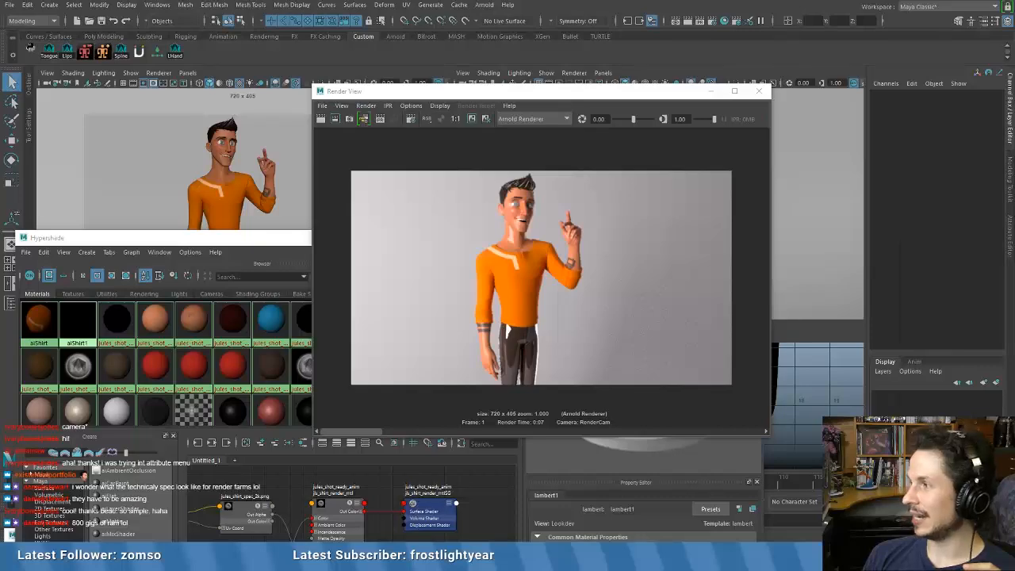
- Switch to the SyncSketch browser window, maximize it over Maya, and play the LumbahWalk animation
left_click_drag(1013, 299, 678, 188)
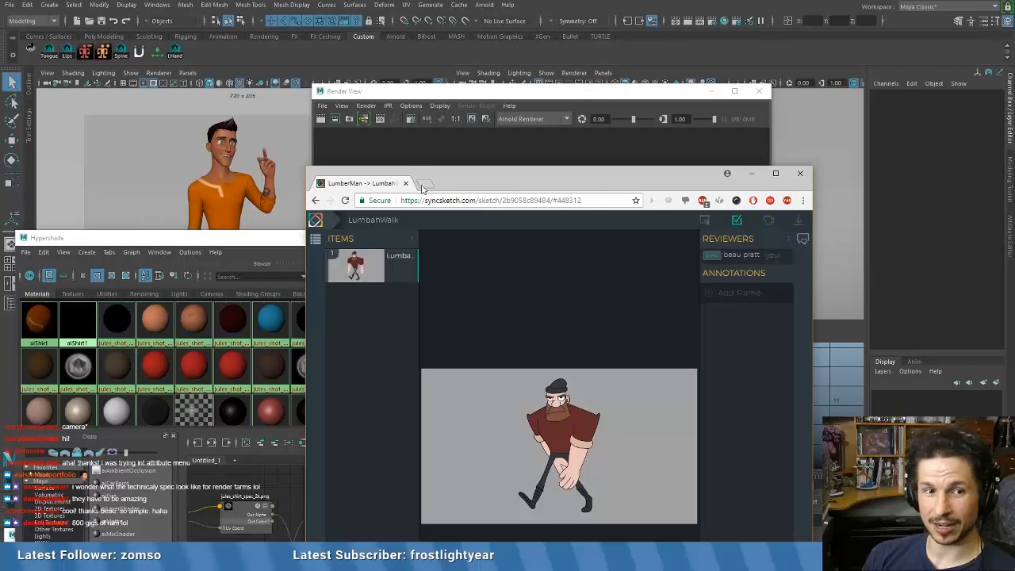
double_click(547, 186)
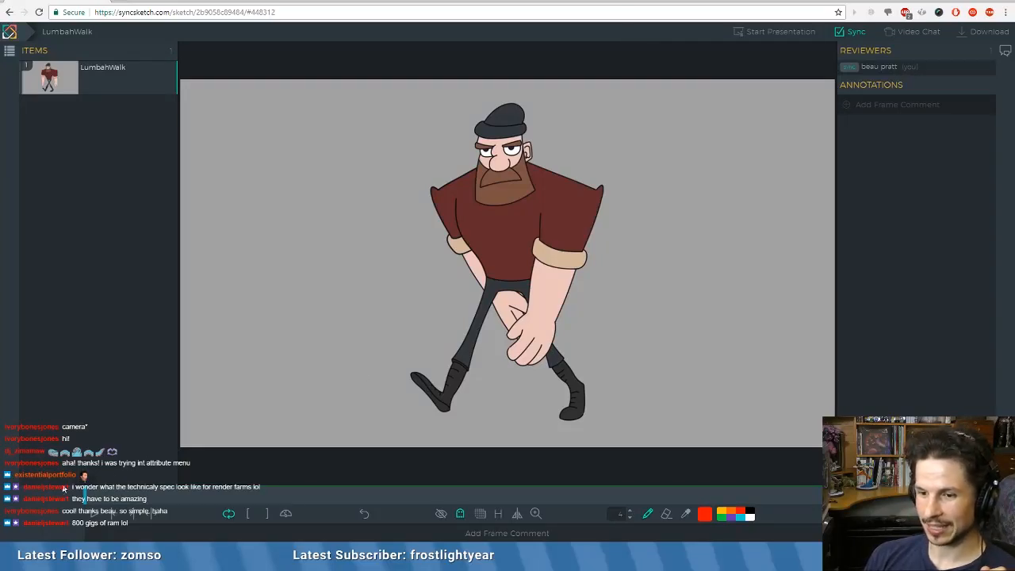
left_click(93, 514)
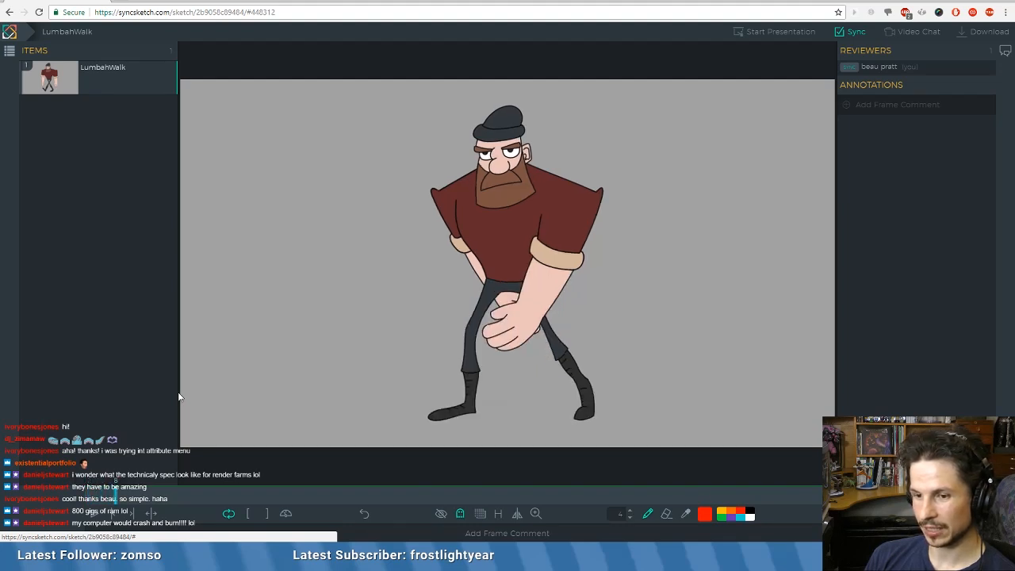
- Advance the walk by a frame, try a short red pencil stroke on the empty ground beside the feet, and undo it
key("Right")
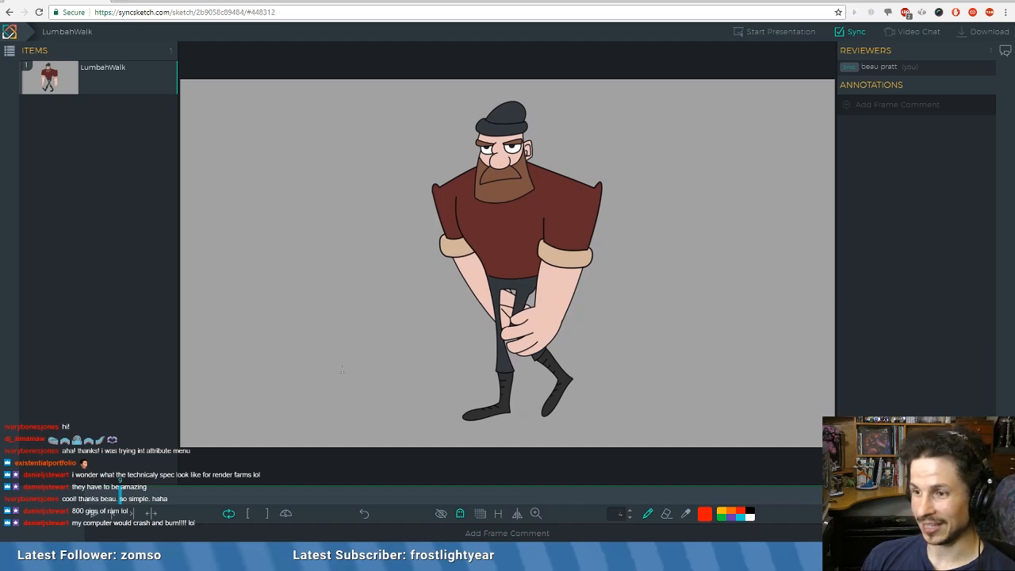
mouse_move(312, 414)
left_mouse_down()
mouse_move(311, 437)
mouse_move(328, 429)
left_mouse_up()
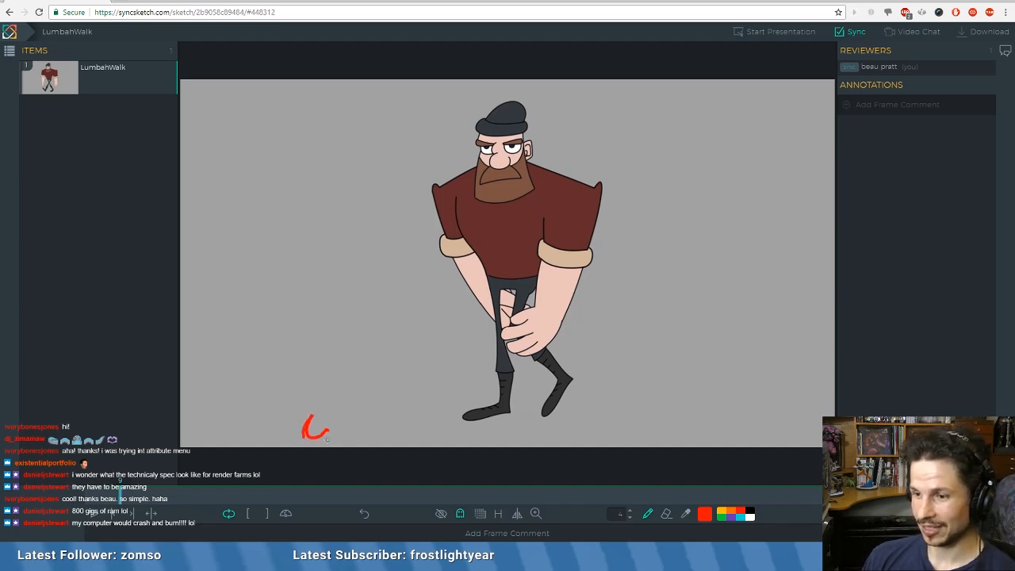
key("ctrl+z")
- Step back and forth through the LumbahWalk frames to examine how the legs and arms change between neighbouring poses
key("Left")
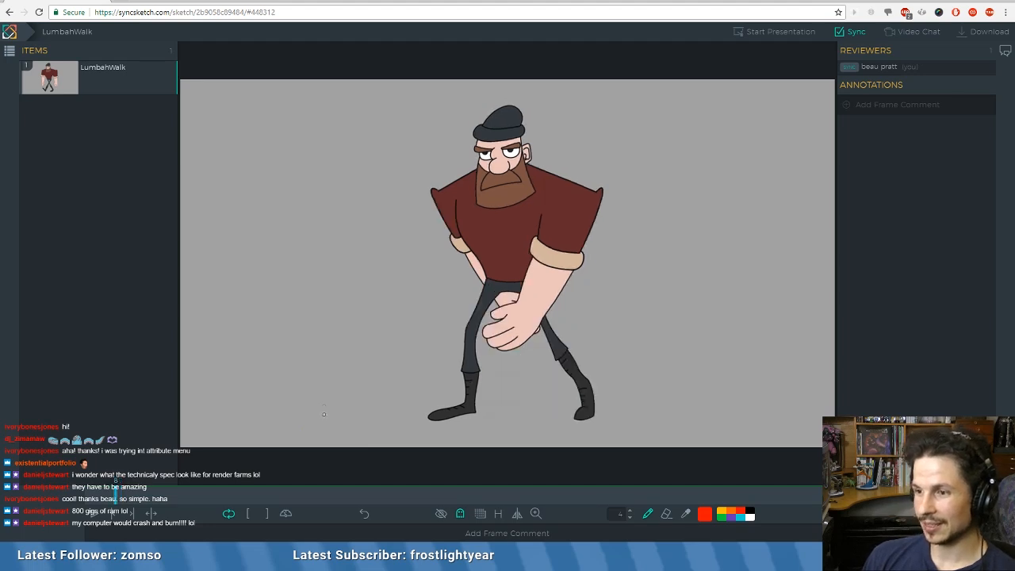
key("Right")
key("Left")
key("Right")
key("Right")
key("Right")
key("Right")
key("Right")
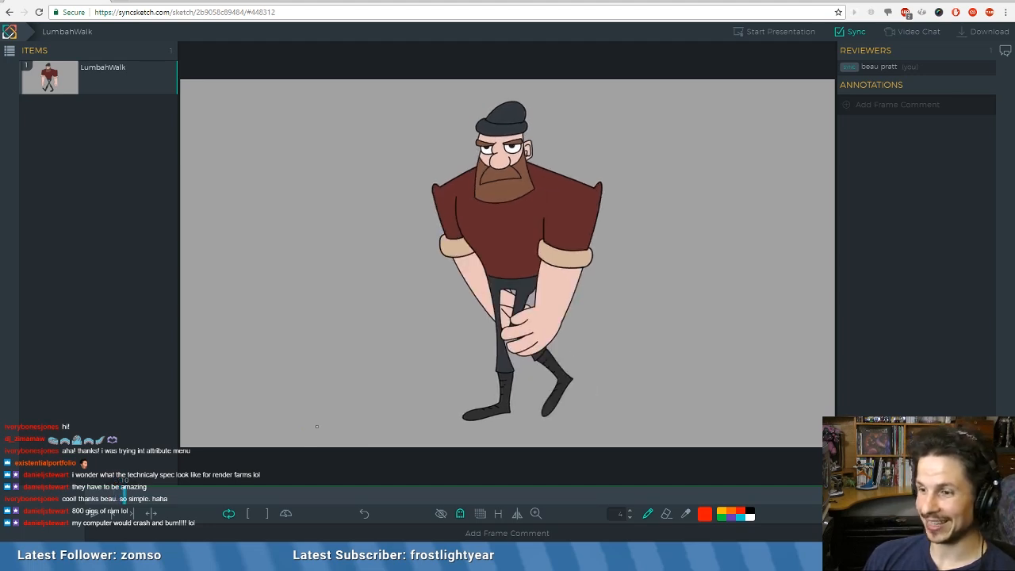
key("Left")
key("Right")
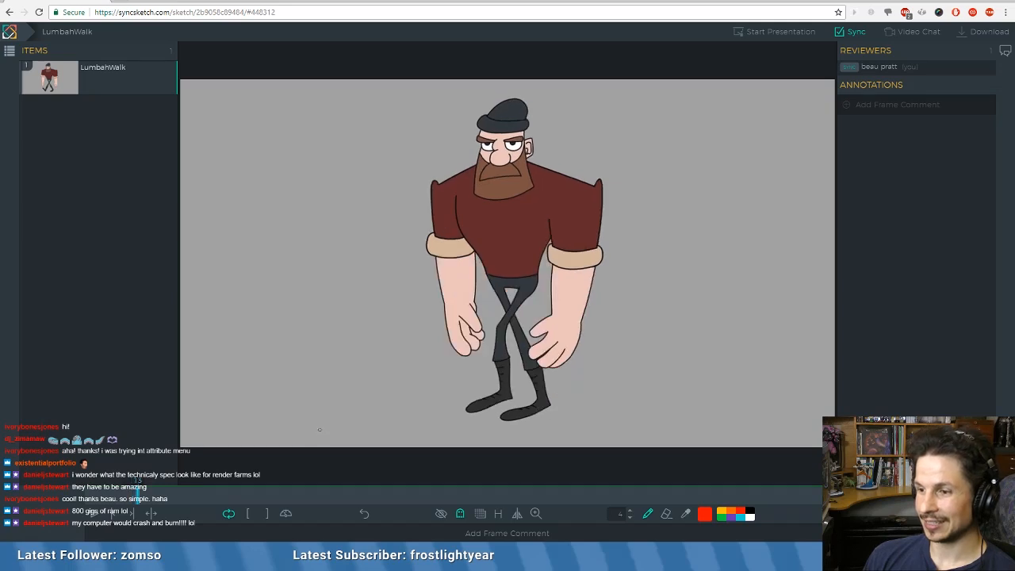
key("Left")
key("Right")
key("Left")
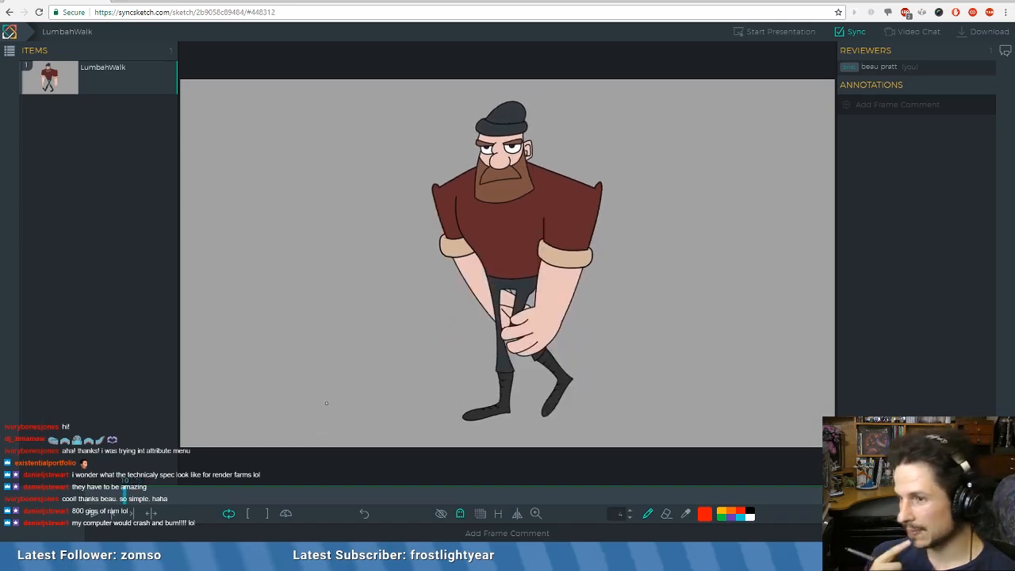
key("Right")
key("Left")
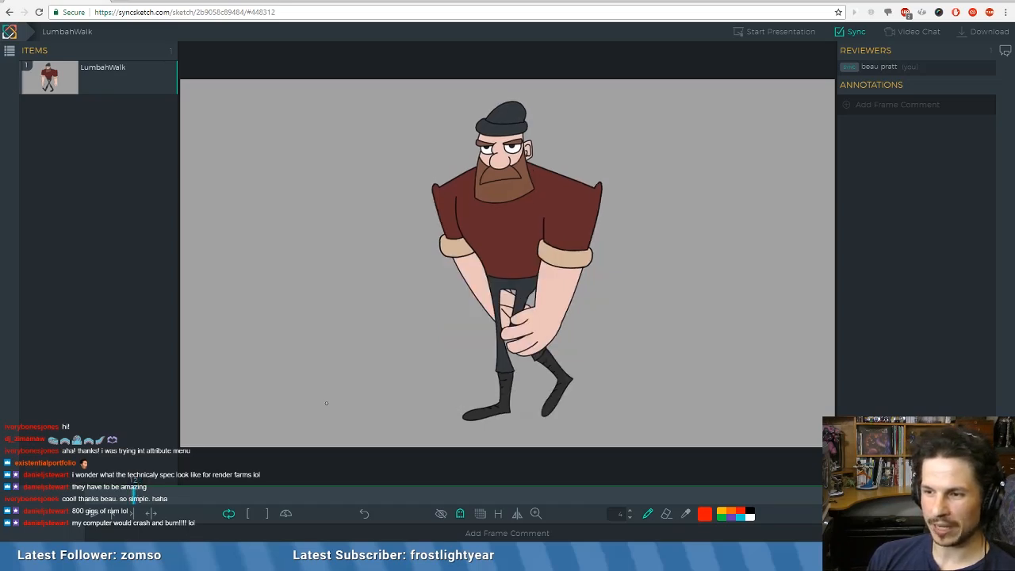
key("Right")
key("Left")
key("Right")
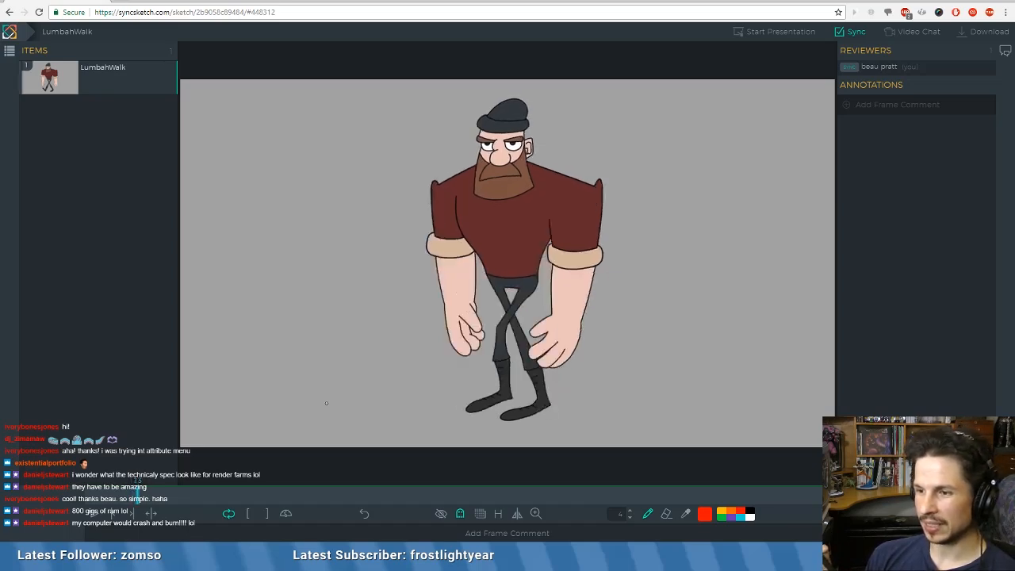
key("Left")
key("Right")
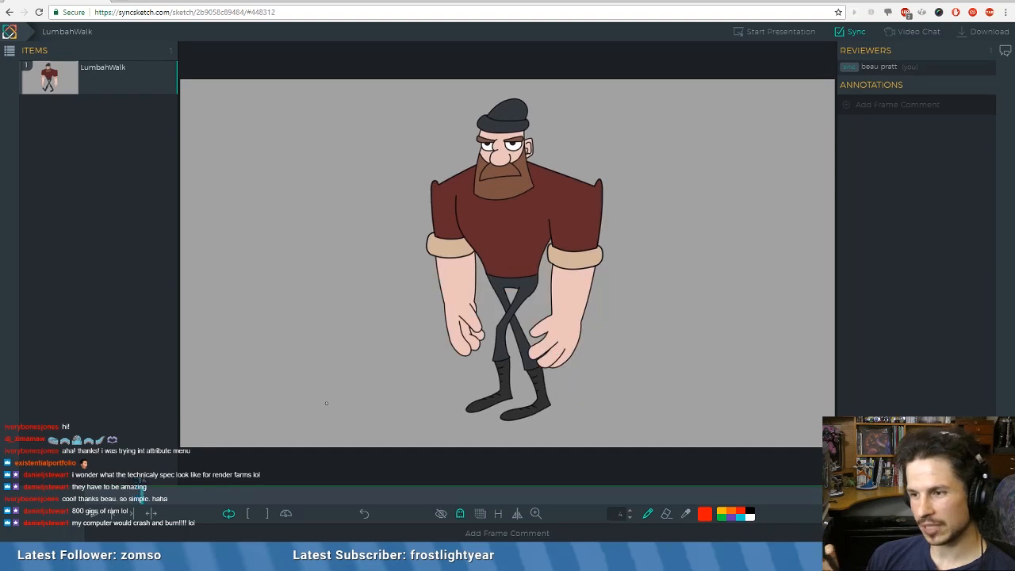
- Step back and forth through neighbouring frames of the walk cycle to examine how the legs and feet change
key("Right")
key("Left")
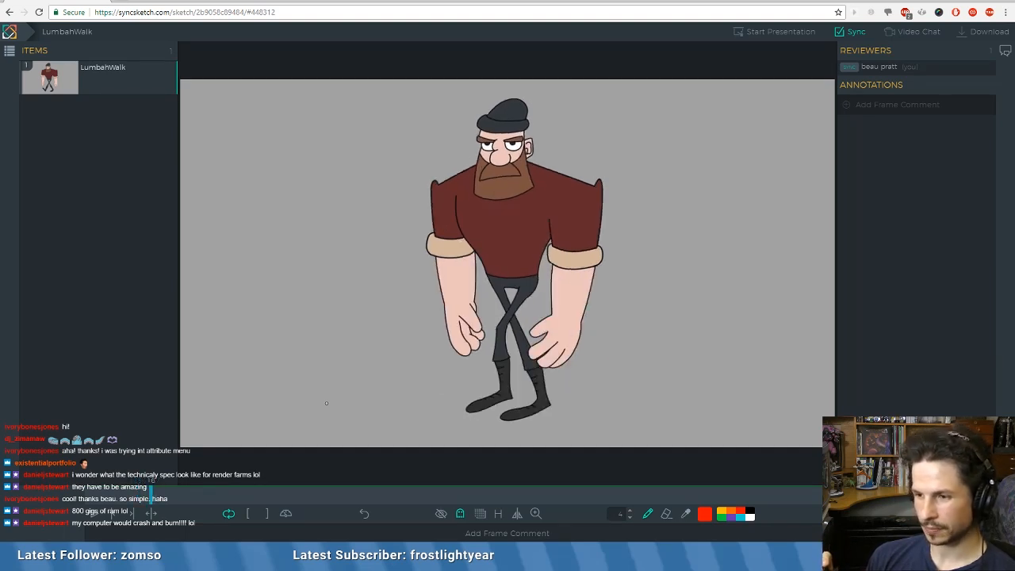
key("Left")
key("Left")
key("Left")
key("Left")
key("Right")
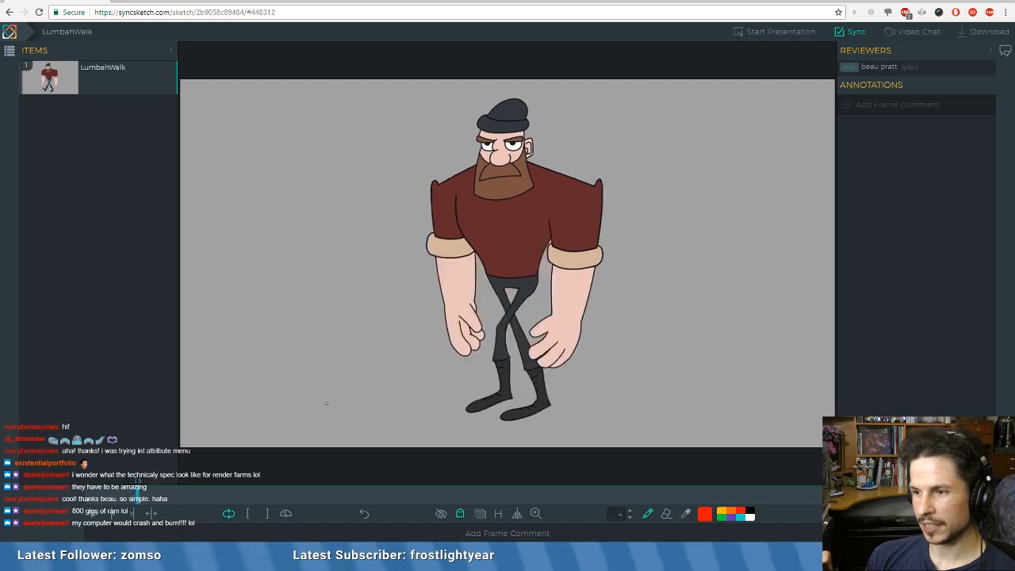
key("Left")
key("Left")
key("Right")
key("Right")
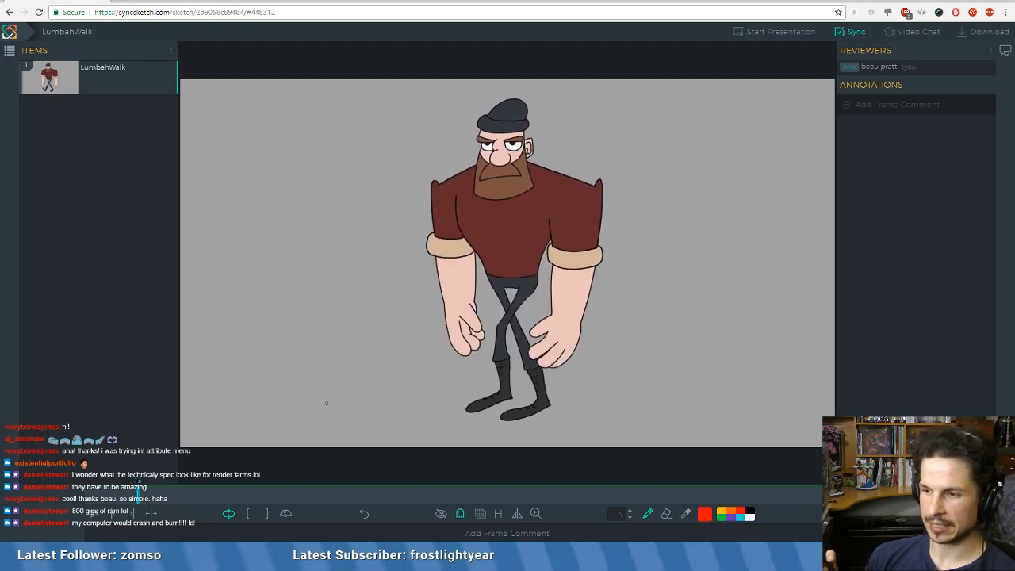
key("Left")
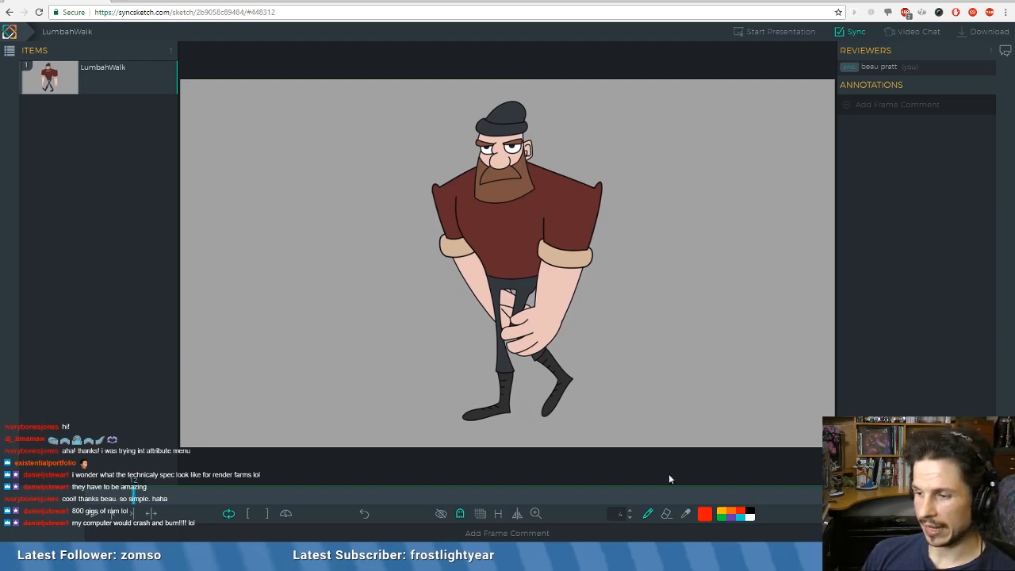
- Set the brush size to 1 and place a red test dot below the character's feet
left_click_drag(624, 514, 573, 513)
type("1")
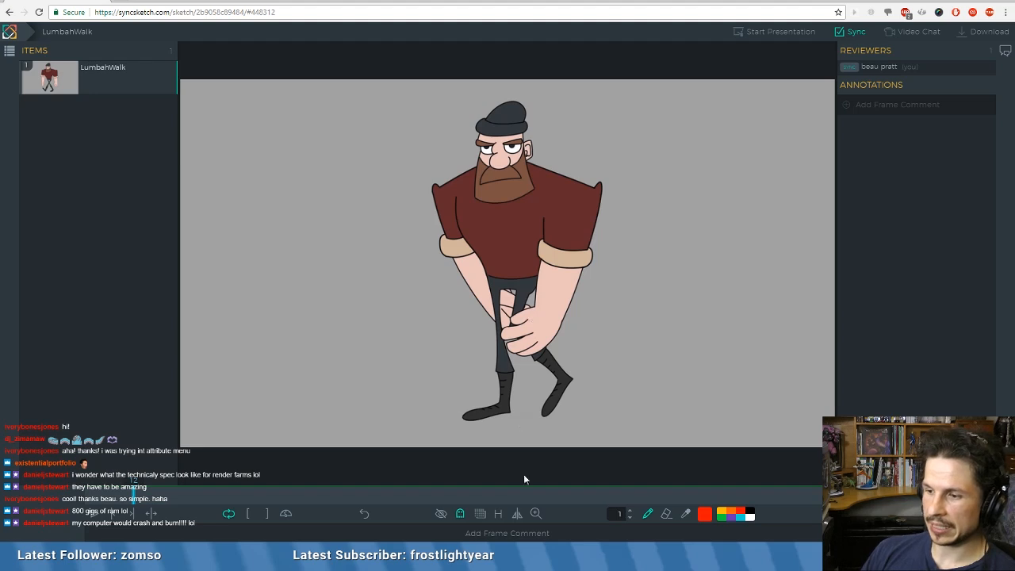
left_click(535, 443)
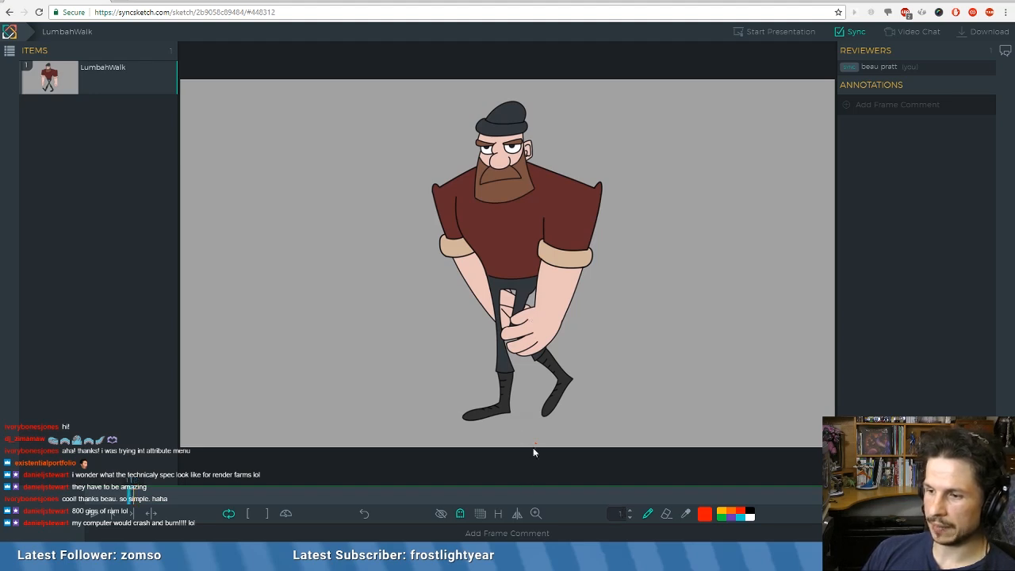
- Outline the bent, raised rear leg and boot in red on the frame where the hands overlap the legs
key("Right")
key("Left")
key("Right")
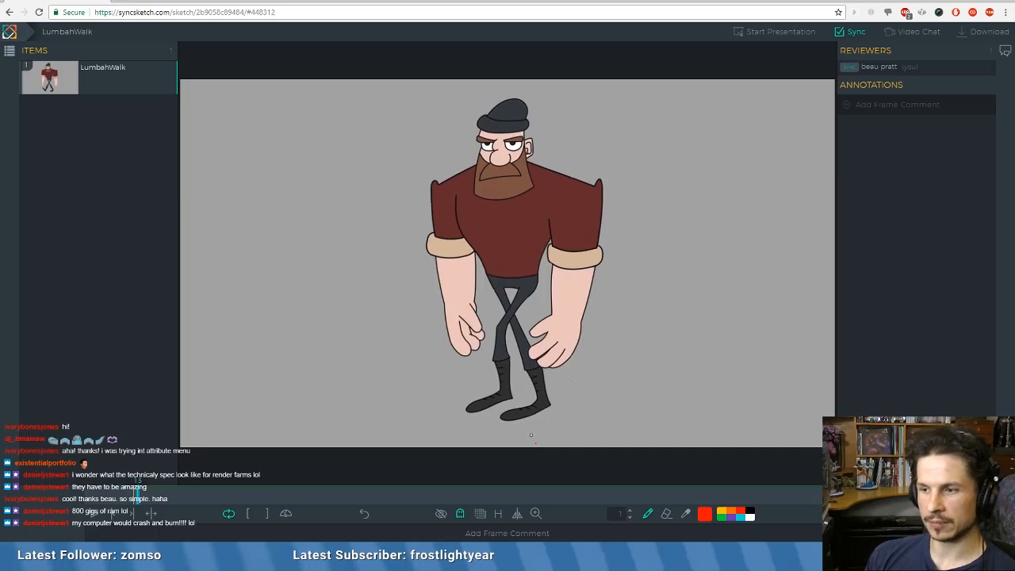
key("Right")
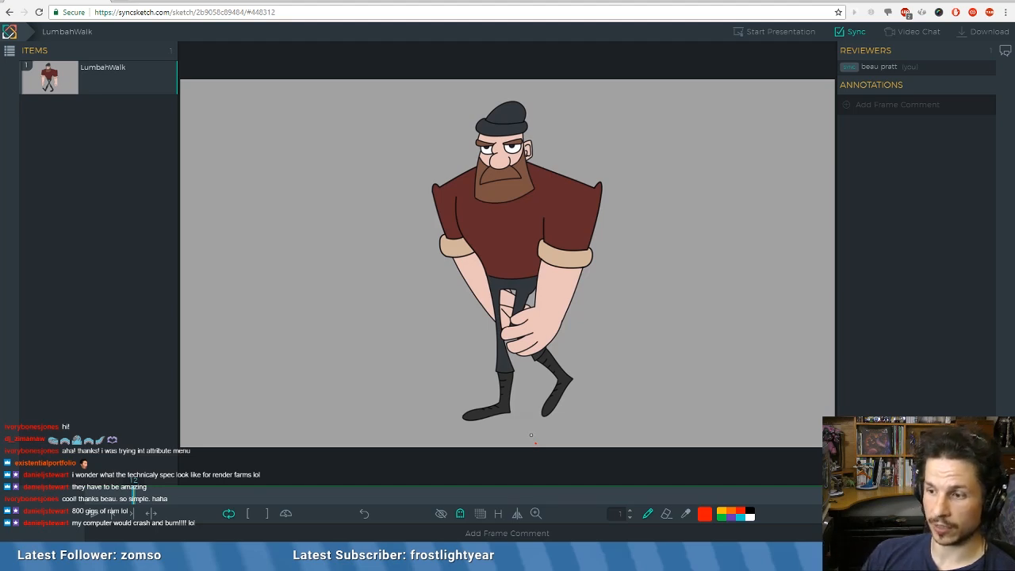
mouse_move(509, 334)
left_mouse_down()
mouse_move(573, 383)
mouse_move(559, 409)
left_mouse_up()
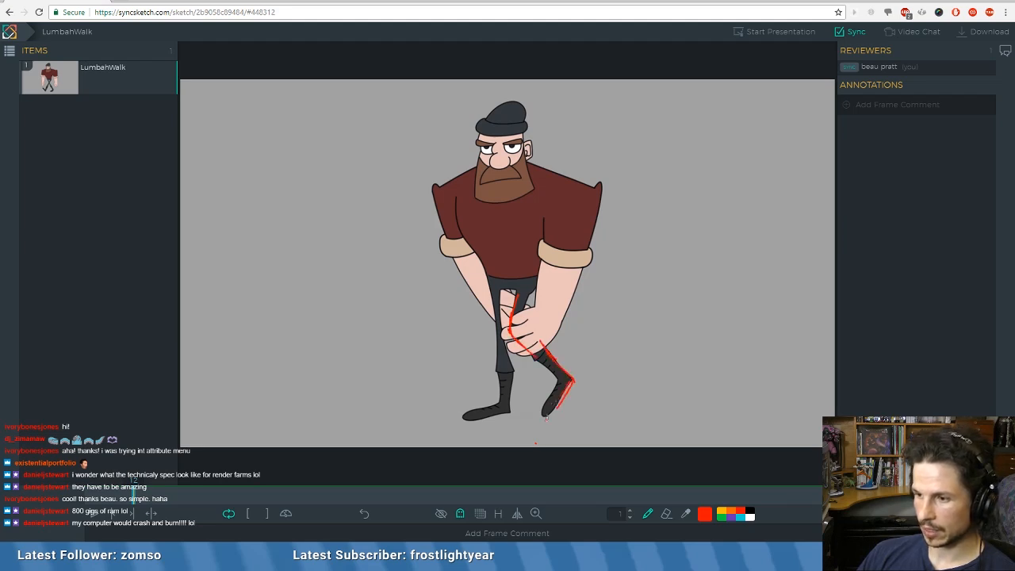
mouse_move(528, 361)
left_mouse_down()
mouse_move(553, 398)
mouse_move(547, 412)
mouse_move(561, 394)
left_mouse_up()
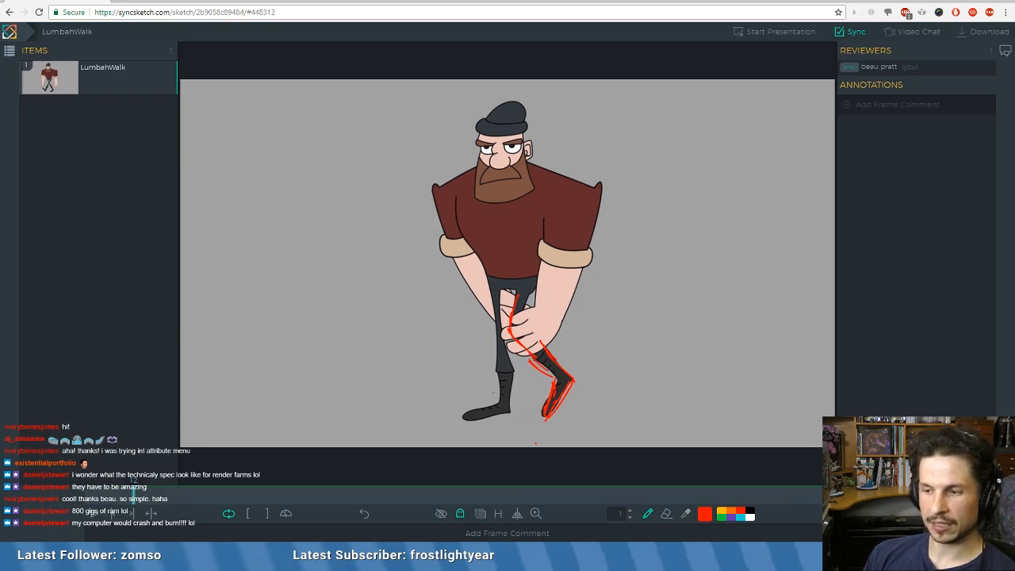
- Outline the same leg and boot in orange on the following frame and compare it with the red outline
key("Right")
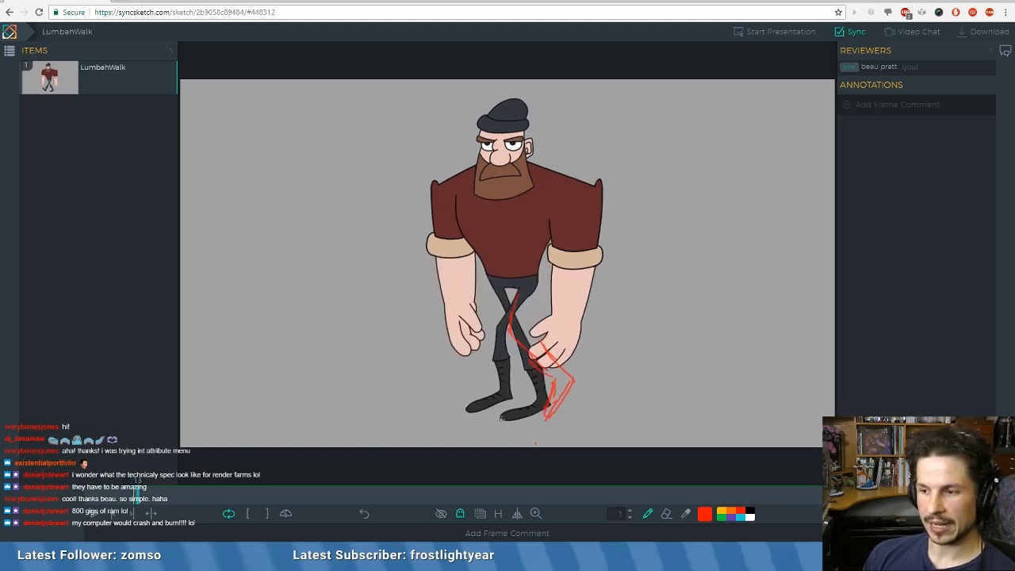
left_click(729, 512)
mouse_move(513, 339)
left_mouse_down()
mouse_move(533, 409)
mouse_move(554, 406)
mouse_move(534, 410)
left_mouse_up()
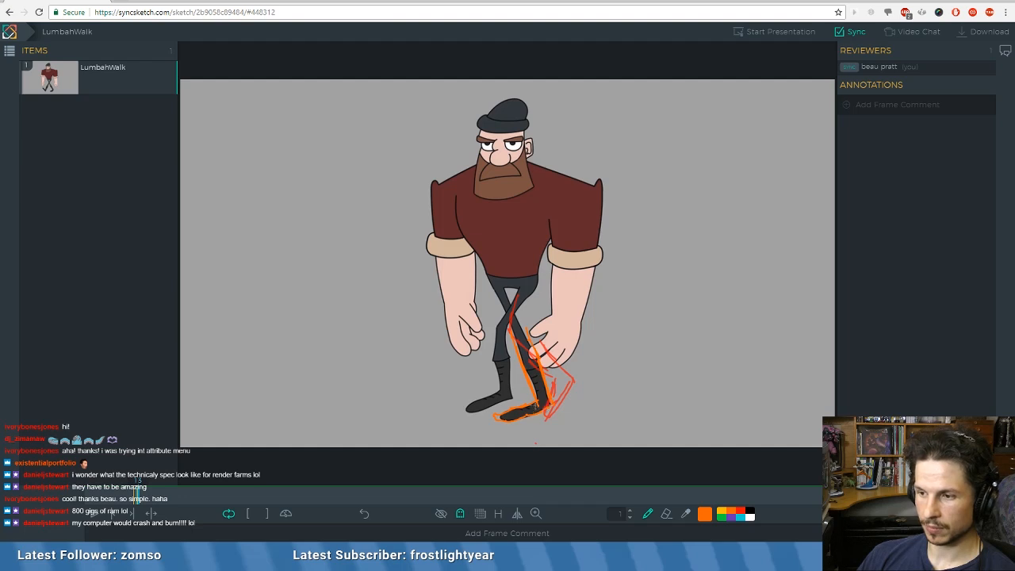
key("Left")
key("Right")
key("Left")
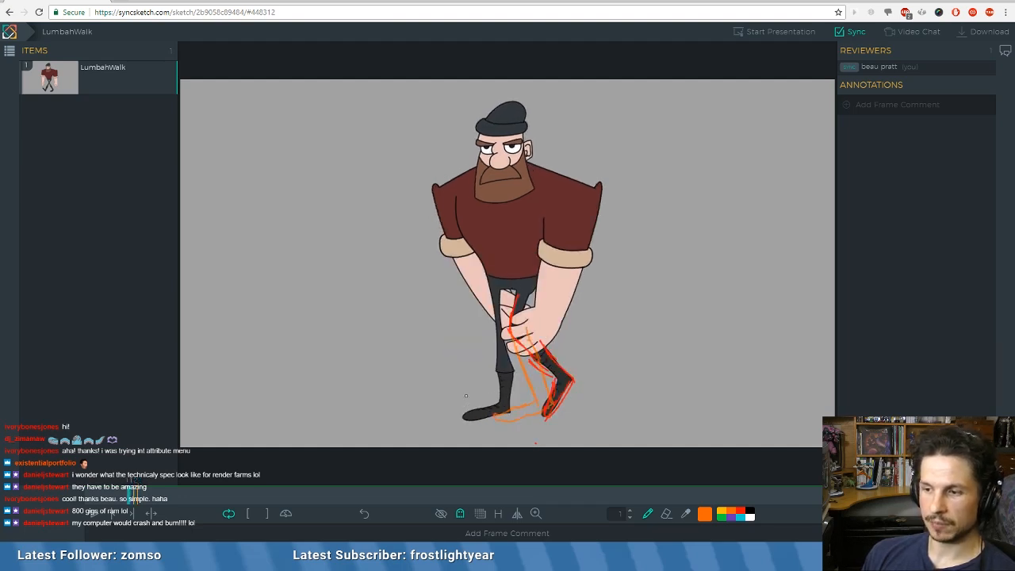
key("Right")
key("Left")
key("Right")
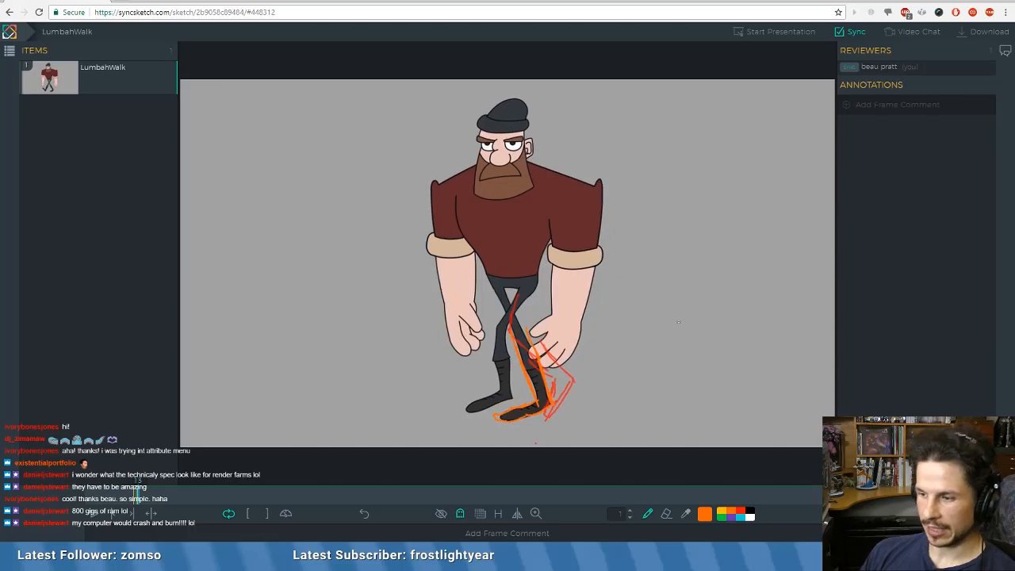
- Outline the straight front leg in light blue on the raised-leg frame and in purple on the following frame
left_click(750, 511)
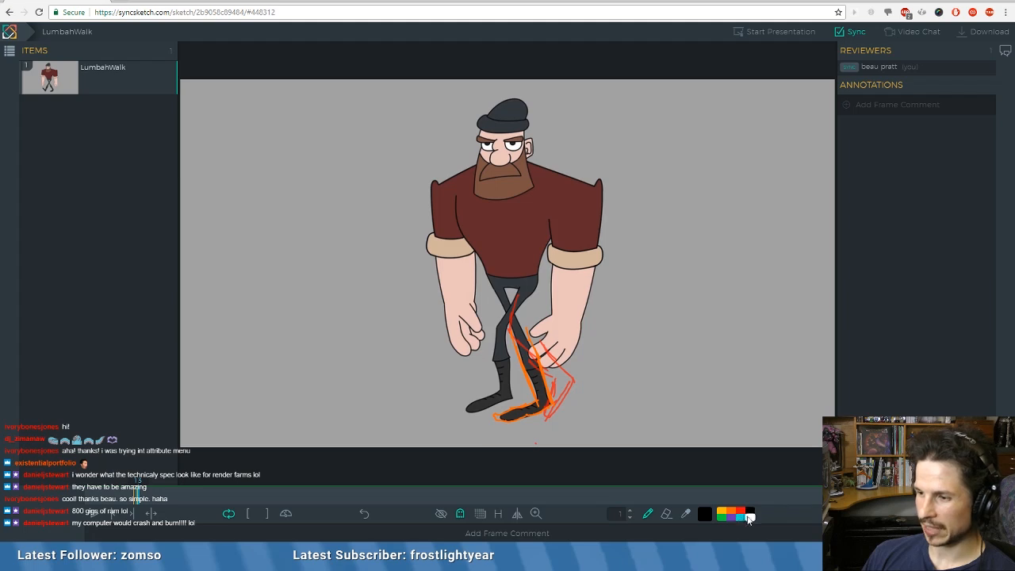
left_click(740, 516)
key("Left")
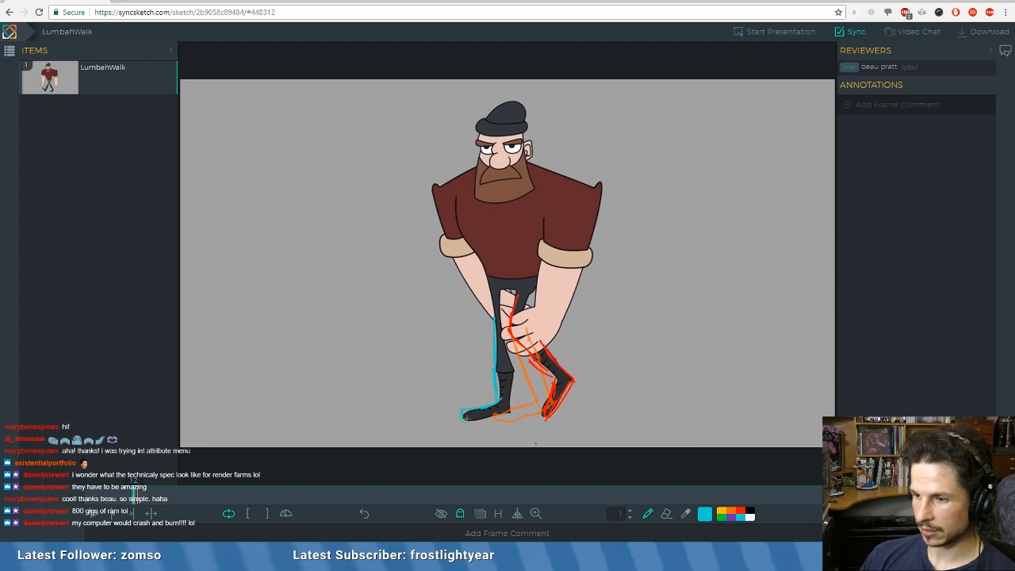
left_click_drag(509, 332, 510, 408)
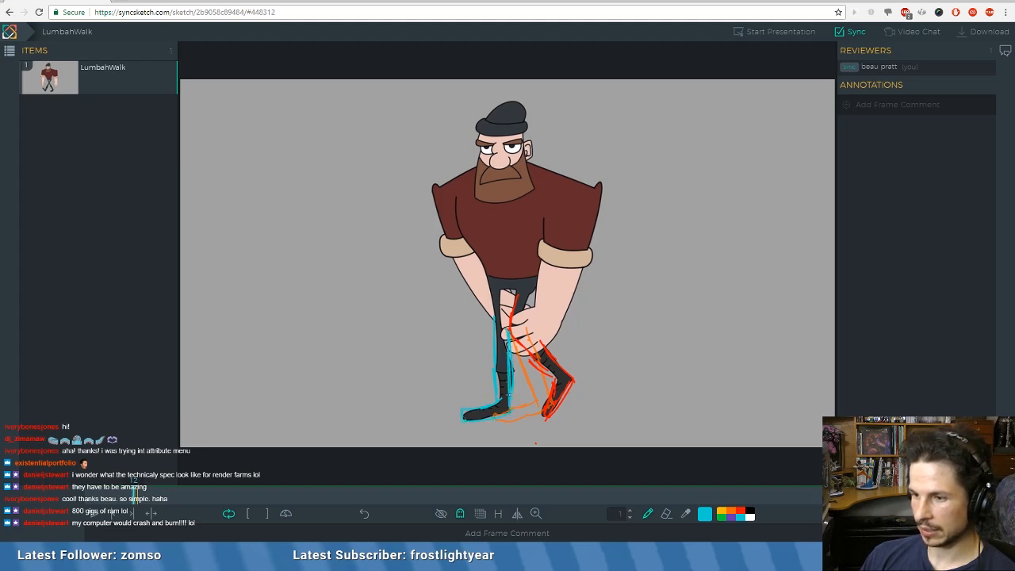
key("Right")
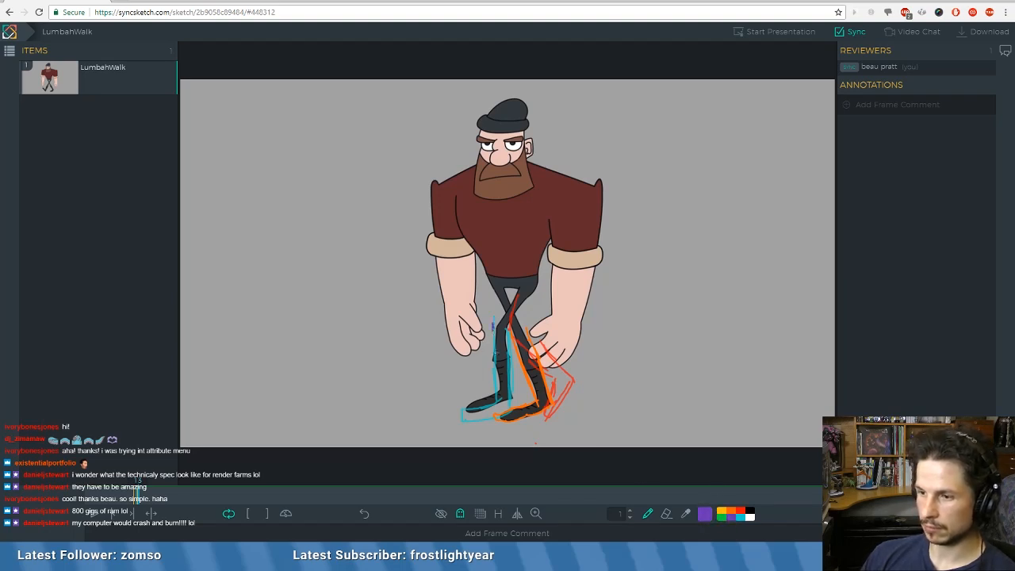
mouse_move(492, 327)
left_mouse_down()
mouse_move(499, 387)
mouse_move(469, 404)
left_mouse_up()
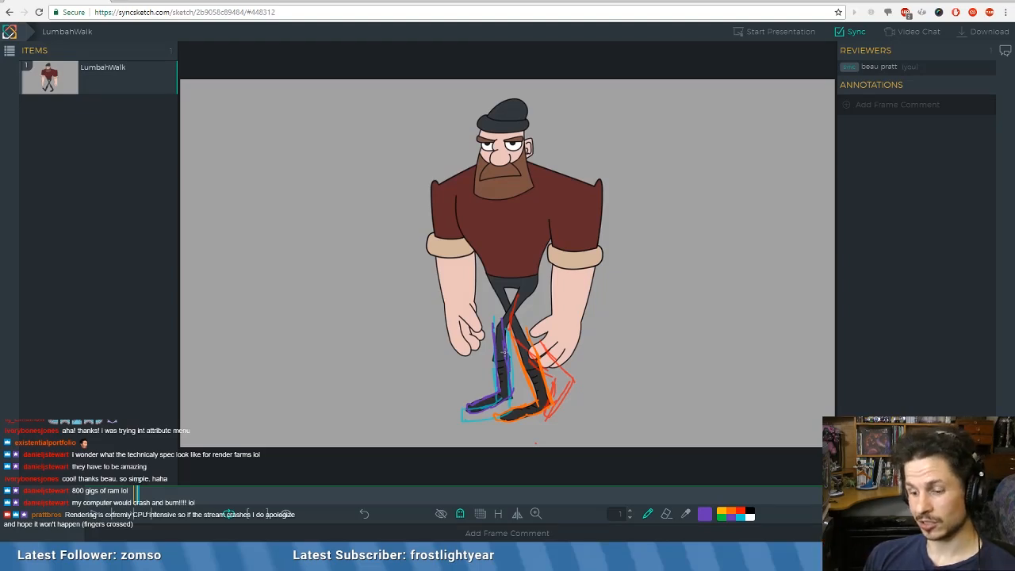
- Mark the planted shoe with a white spot on each of the two outlined frames
left_click(750, 517)
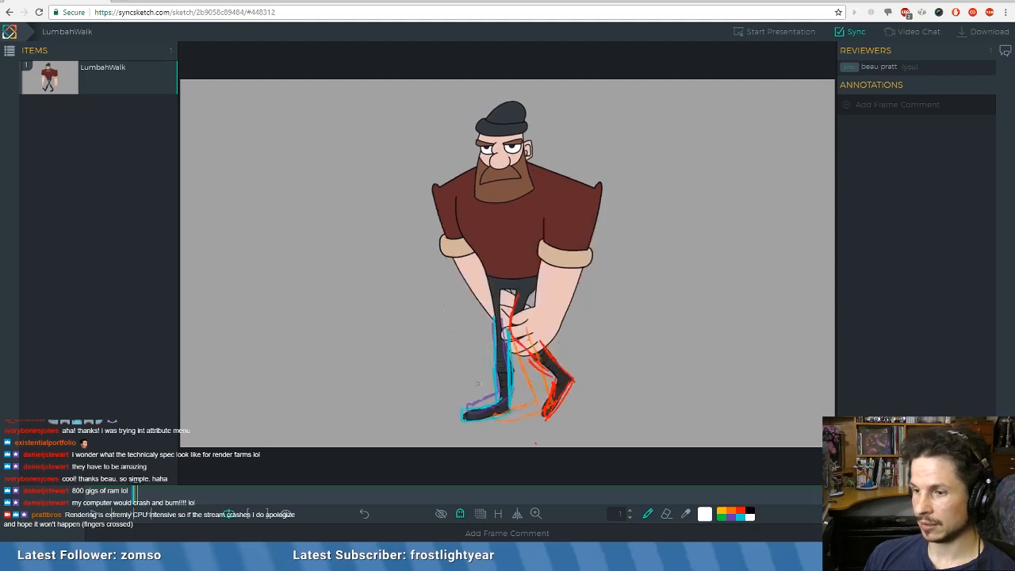
key("Right")
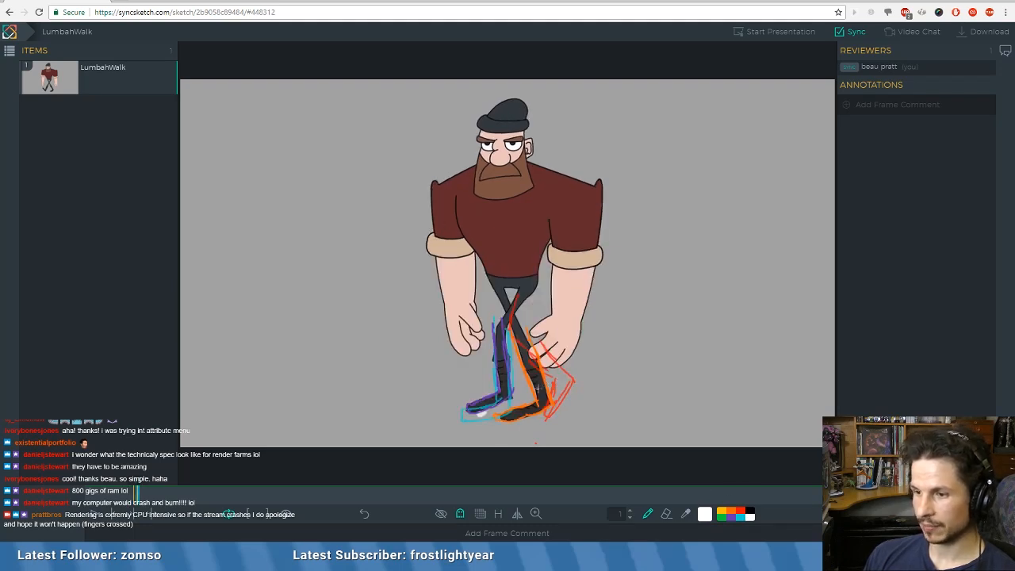
key("Left")
key("Right")
left_click_drag(520, 414, 524, 413)
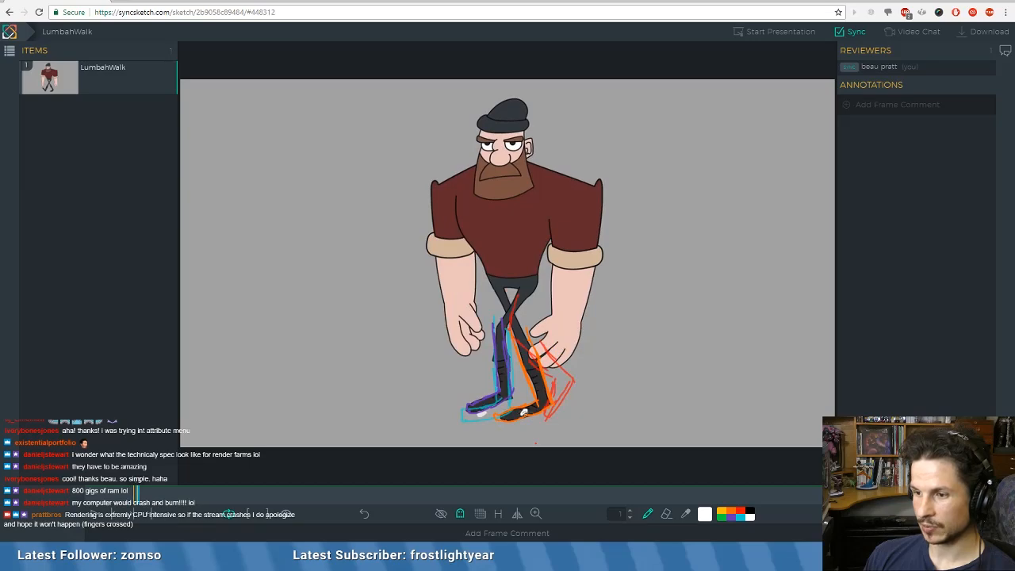
- Flip between the two outlined frames to compare which foot carries the weight
key("Left")
key("Right")
key("Left")
key("Right")
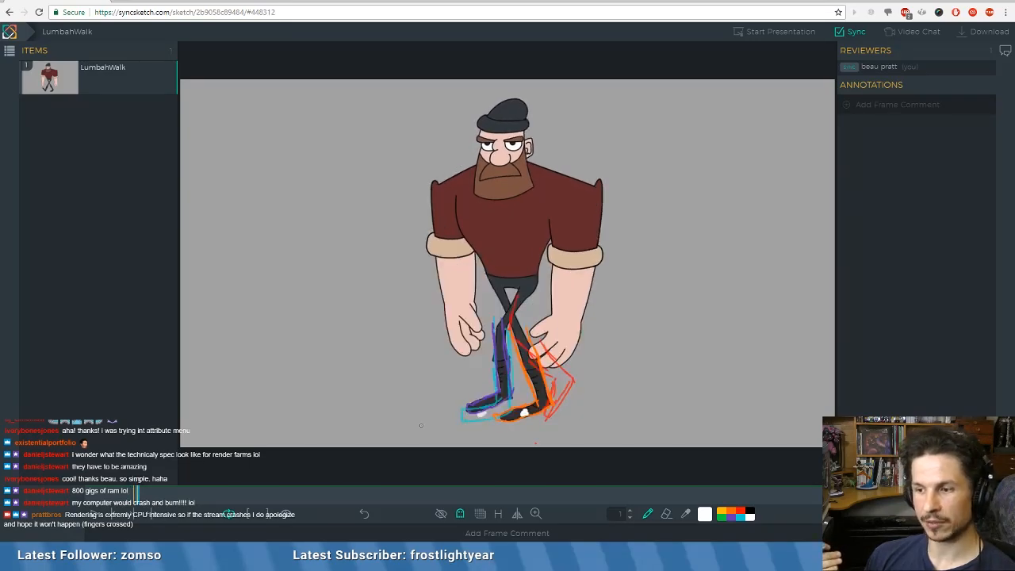
key("Left")
key("Right")
key("Left")
key("Right")
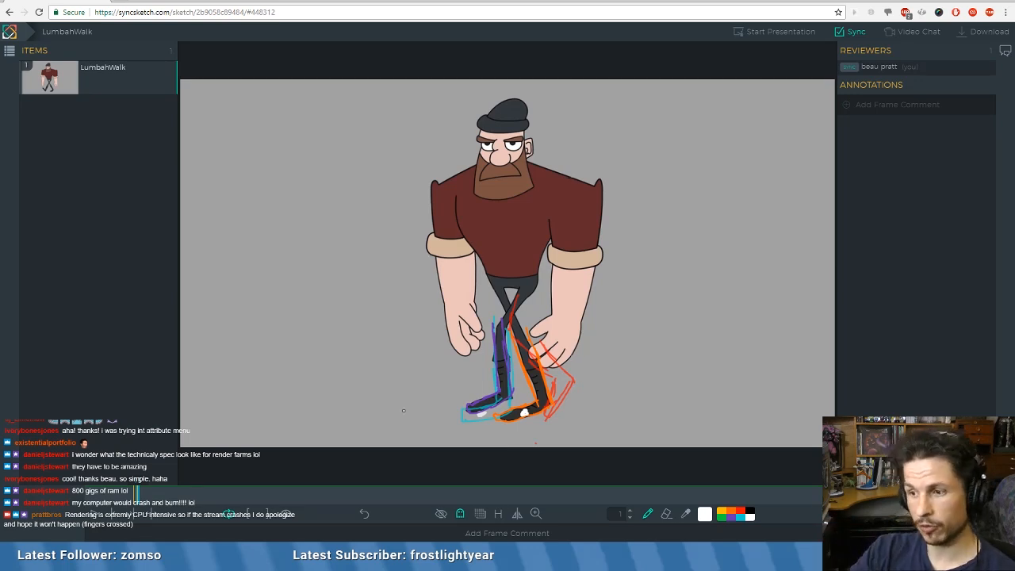
- Draw a white upward arrow beside the front foot, a curved arrow beside the rear foot and a circle around the leg crossing
left_click_drag(443, 414, 451, 390)
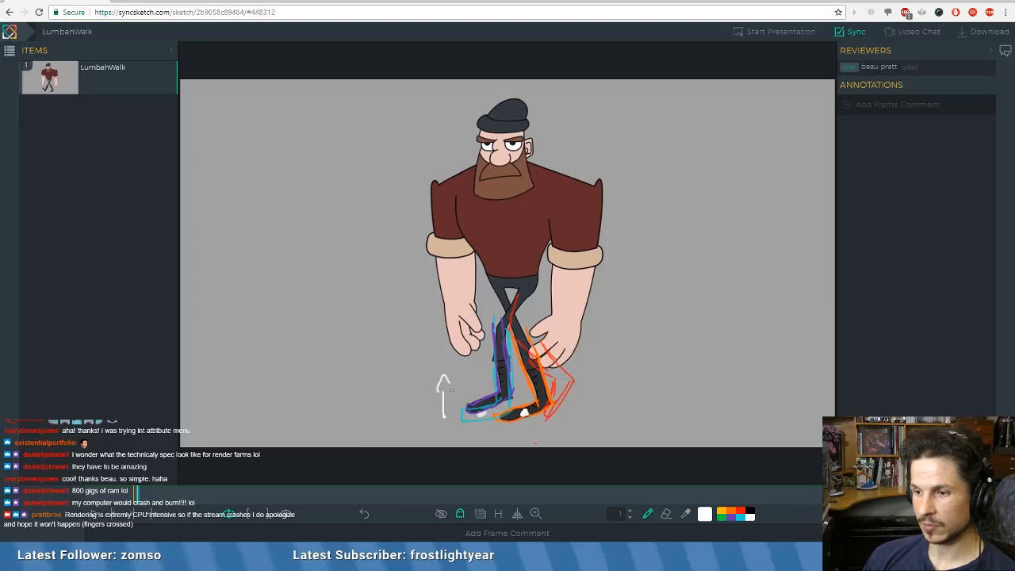
left_click_drag(561, 409, 568, 404)
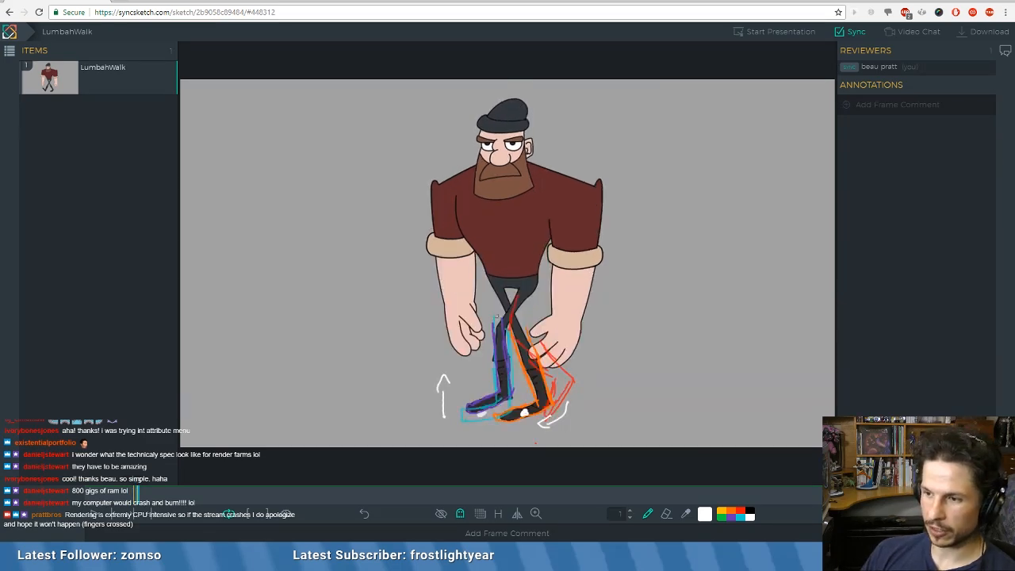
mouse_move(498, 295)
left_mouse_down()
mouse_move(520, 300)
mouse_move(493, 298)
left_mouse_up()
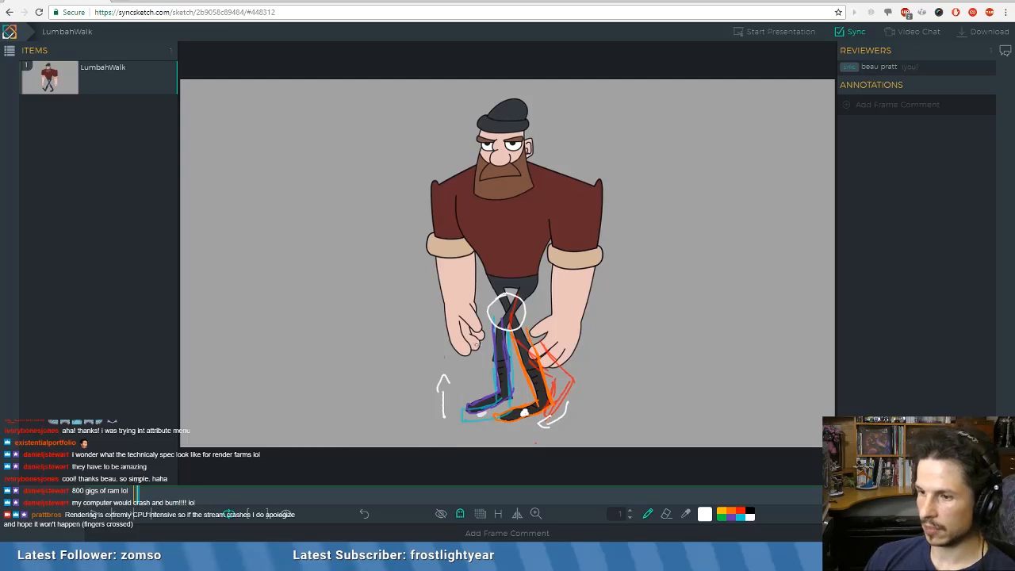
- Turn ghosting off, sketch a bent, raised leg in white on a later unmarked frame, and compare it with the red-outlined pose
left_click(466, 517)
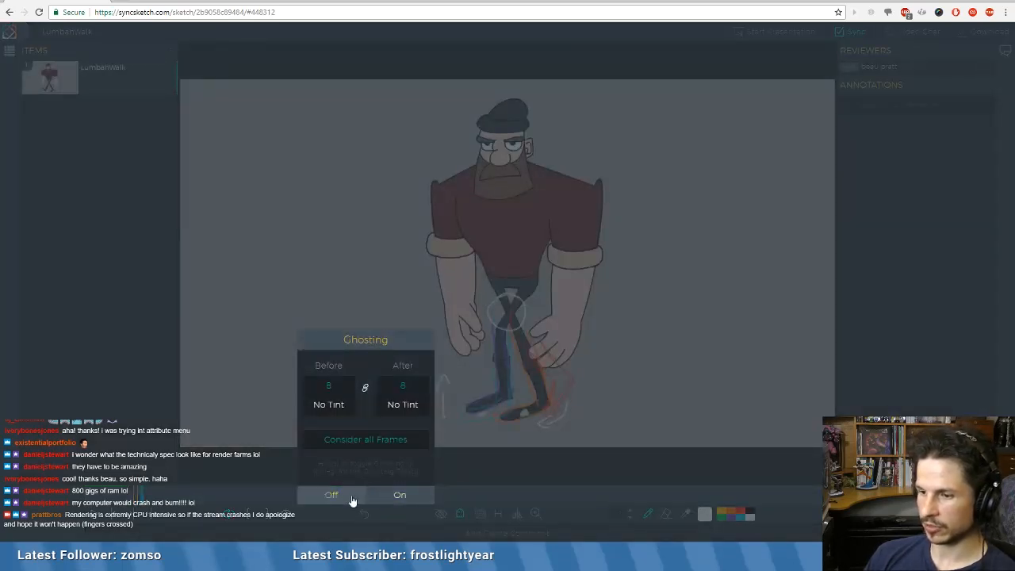
left_click(331, 493)
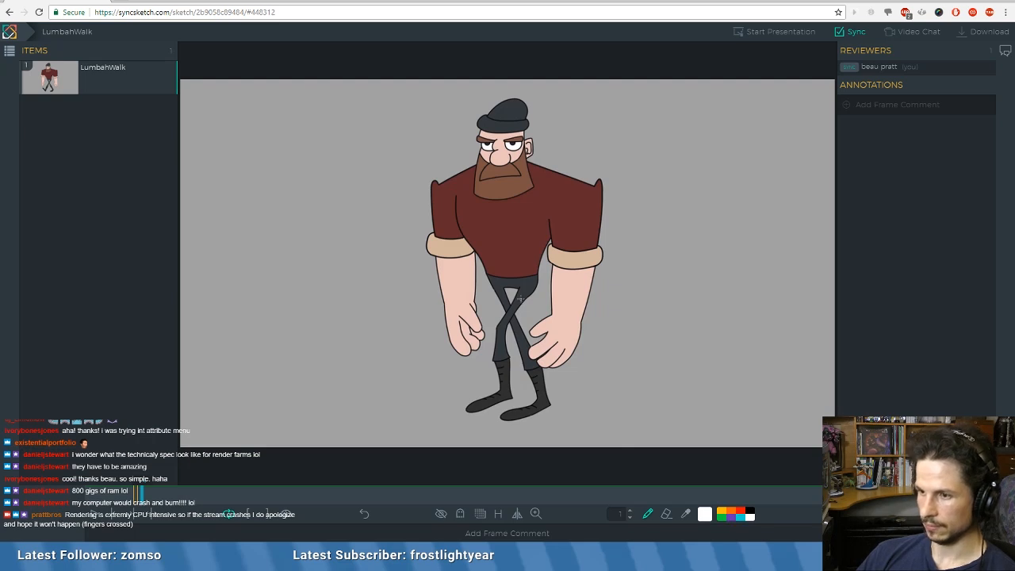
mouse_move(529, 292)
left_mouse_down()
mouse_move(499, 330)
mouse_move(539, 367)
left_mouse_up()
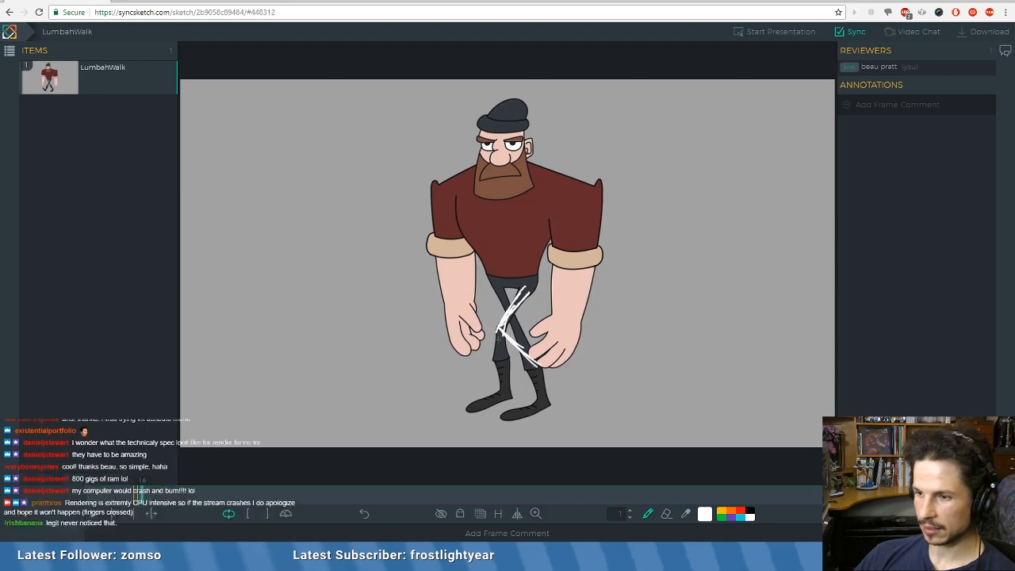
mouse_move(497, 335)
left_mouse_down()
mouse_move(560, 384)
mouse_move(564, 402)
left_mouse_up()
key("Left")
key("Left")
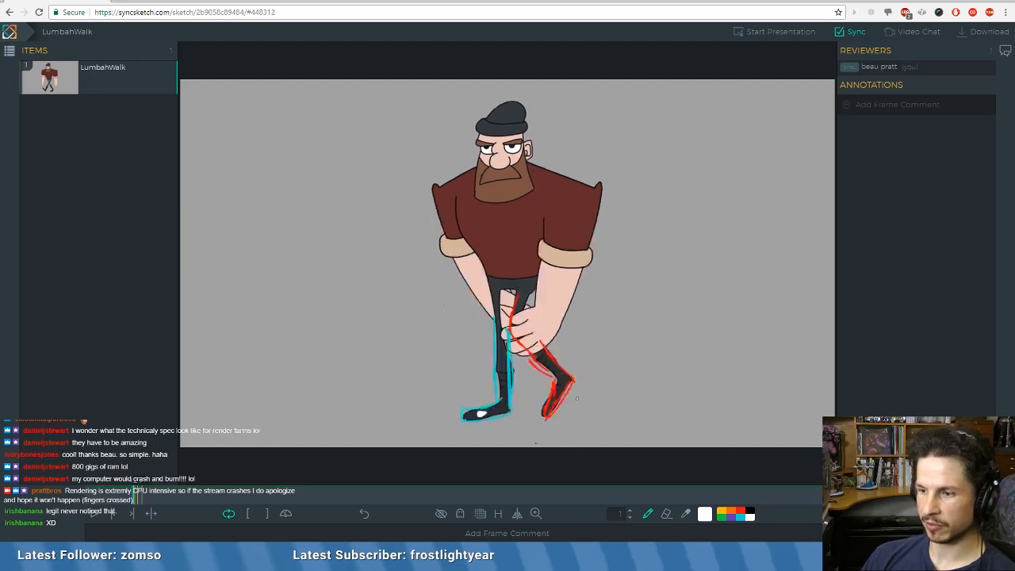
key("Right")
key("Right")
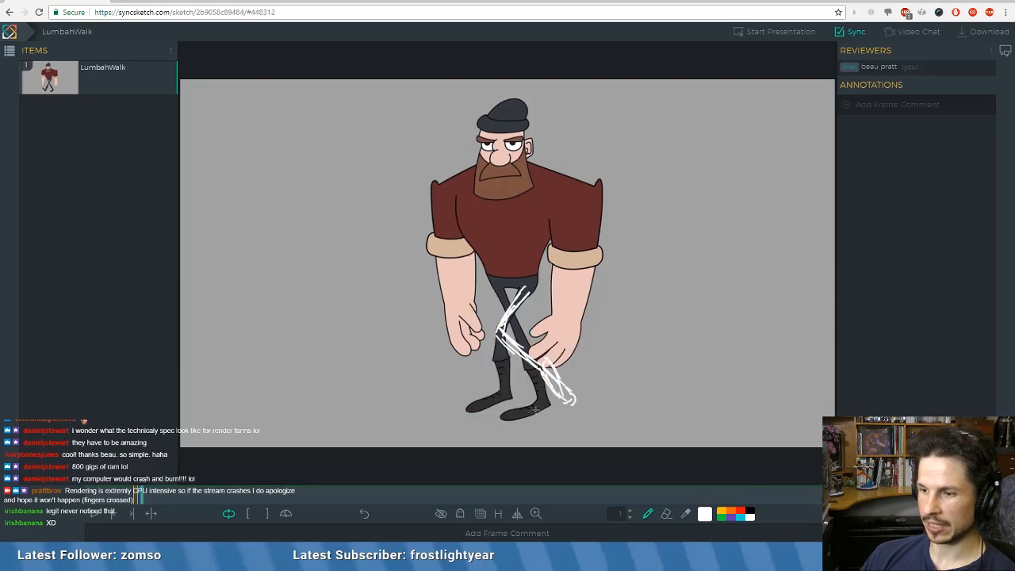
- Step forward to the wide-stride pose and back to the orange-and-purple frame to review the leg motion
key("Right")
key("Right")
key("Right")
key("Right")
key("Right")
key("Right")
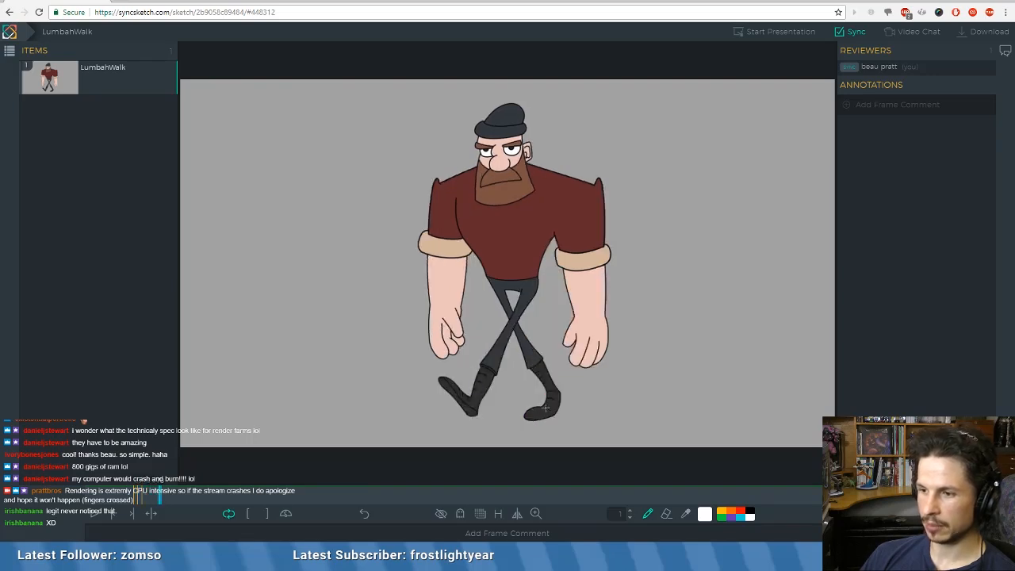
key("Left")
key("Left")
key("Left")
key("Left")
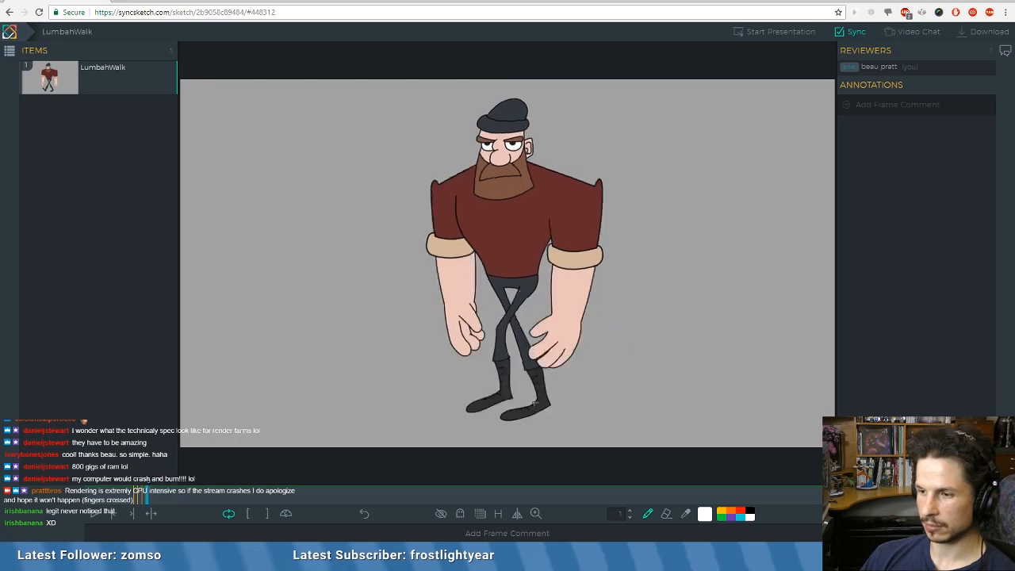
key("Left")
key("Right")
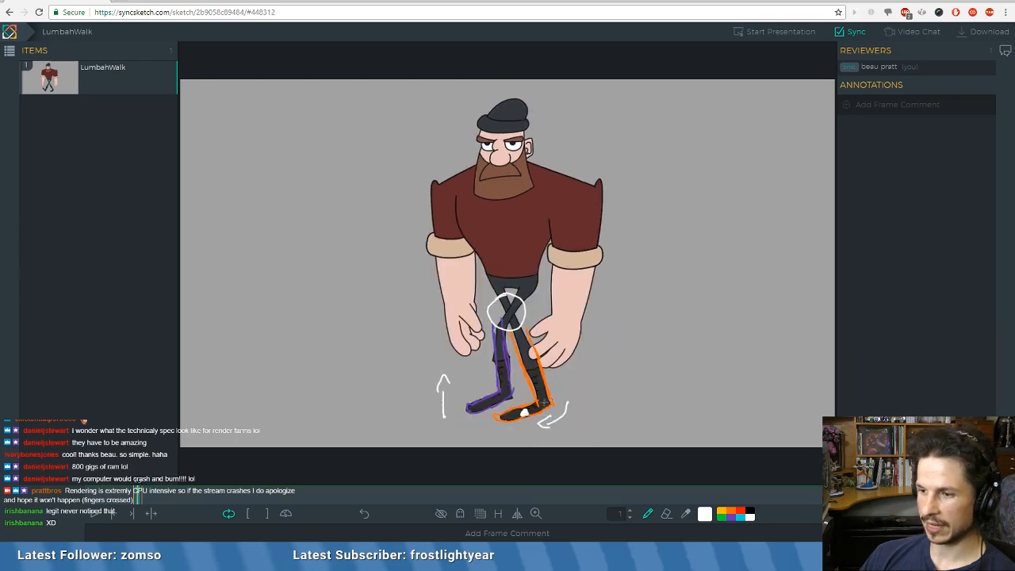
- Flip between the red-outlined, orange-and-purple and white-sketched frames to compare the trailing leg's position
key("Left")
key("Right")
key("Right")
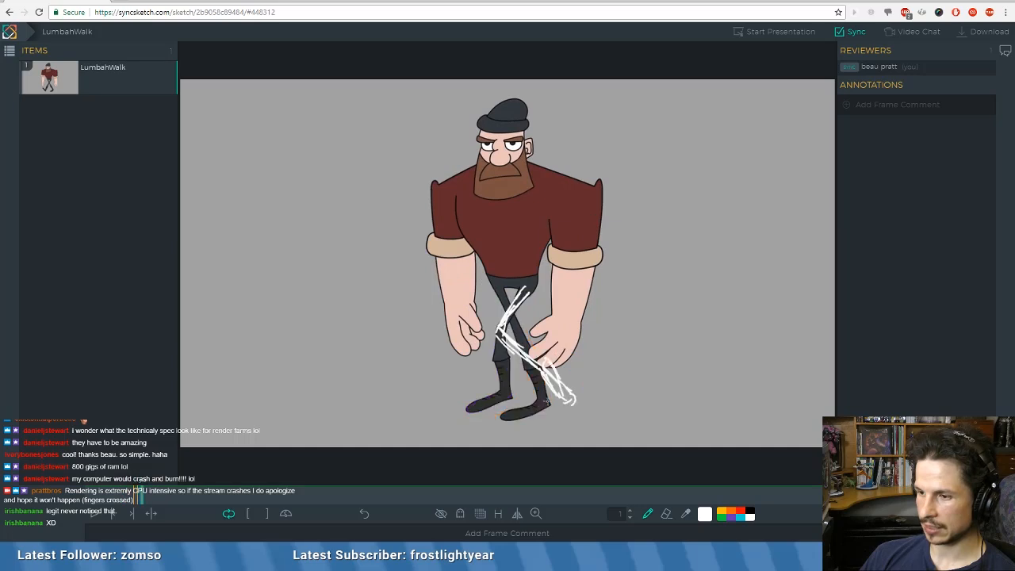
key("Left")
key("Left")
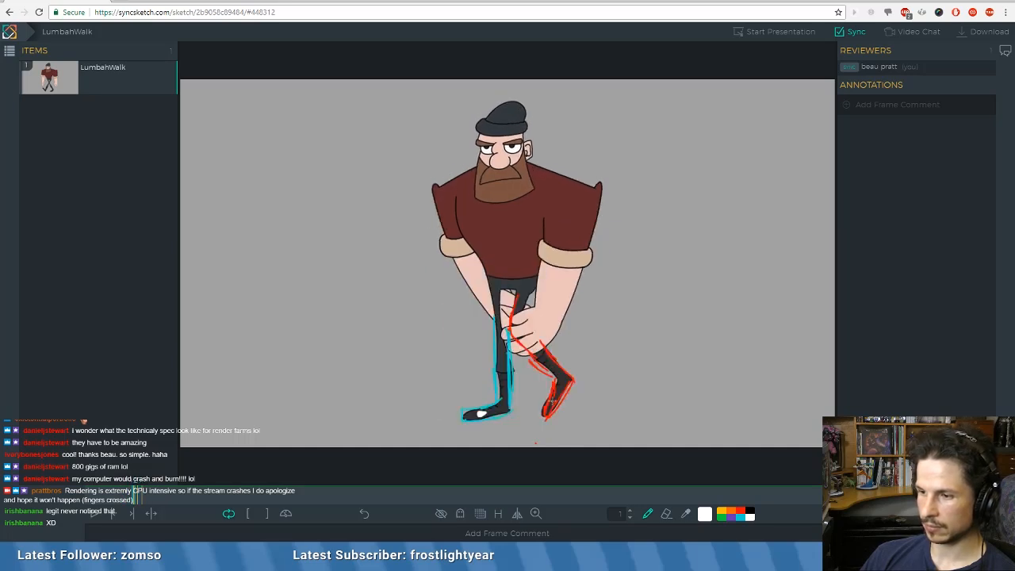
key("Right")
key("Right")
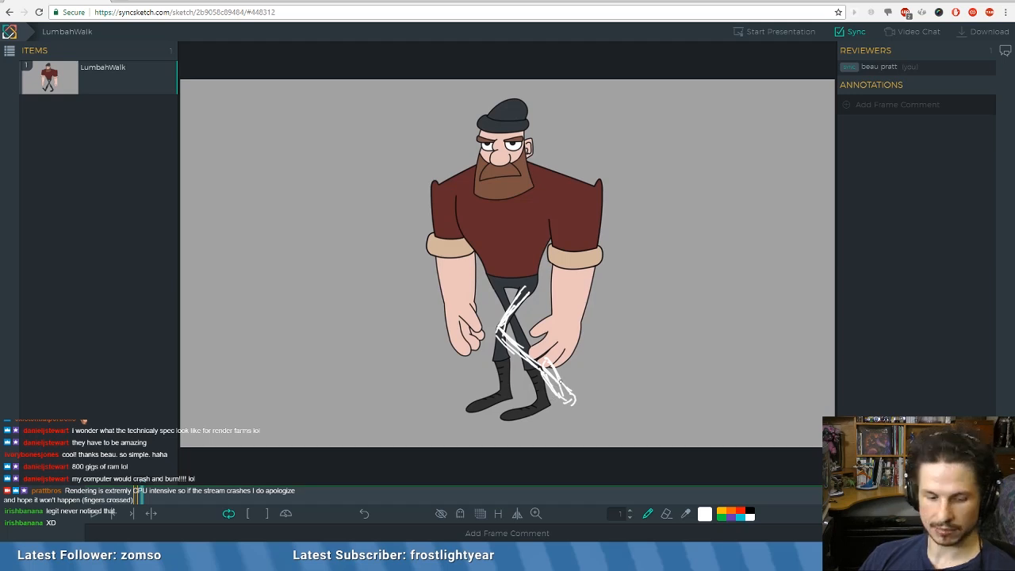
- Erase the white sketch's foot and redraw it hanging more vertically below the shin, checking it against the preceding orange-and-purple frame
key("e")
mouse_move(565, 366)
left_mouse_down()
mouse_move(546, 373)
mouse_move(580, 387)
left_mouse_up()
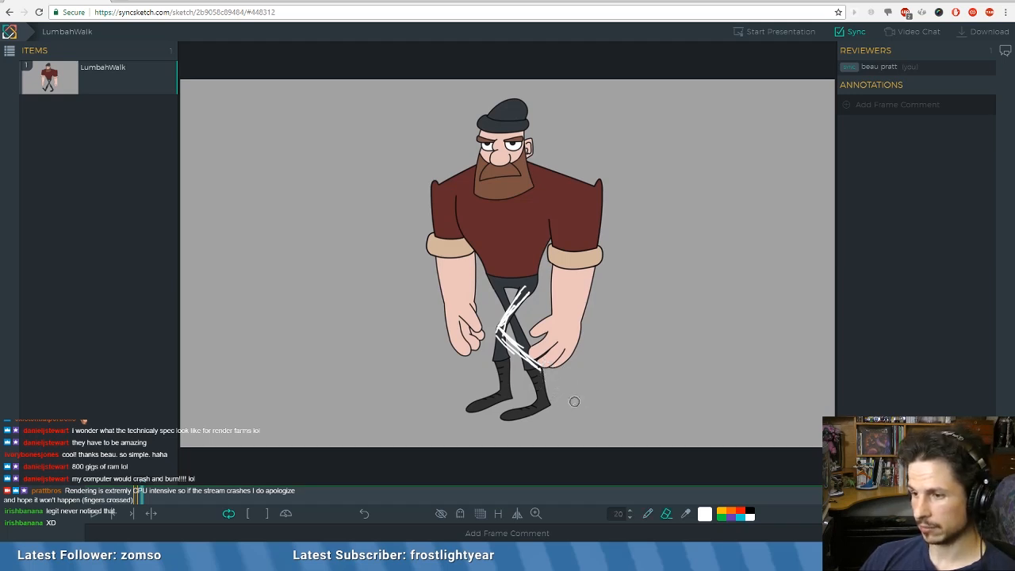
key("p")
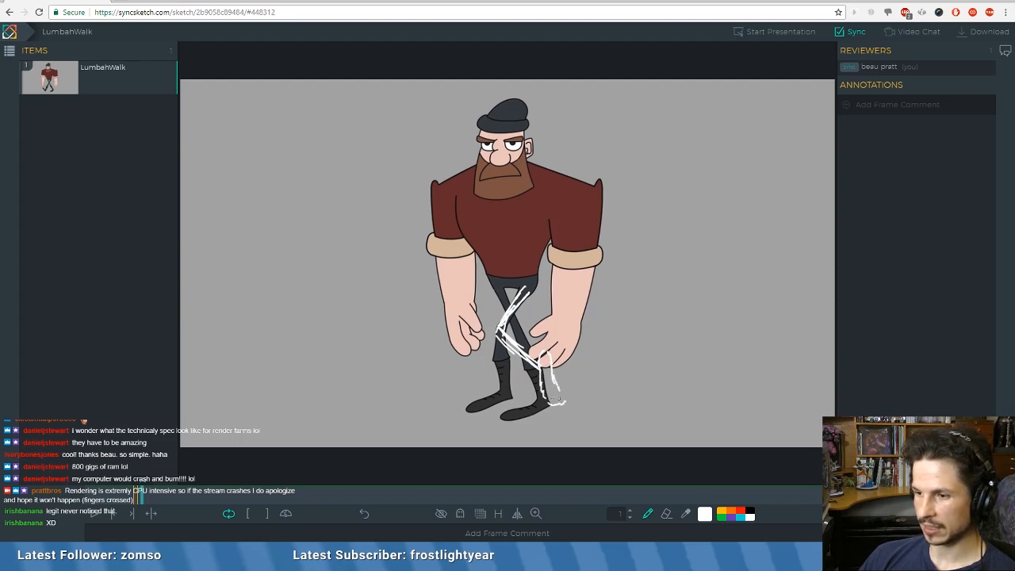
key("Left")
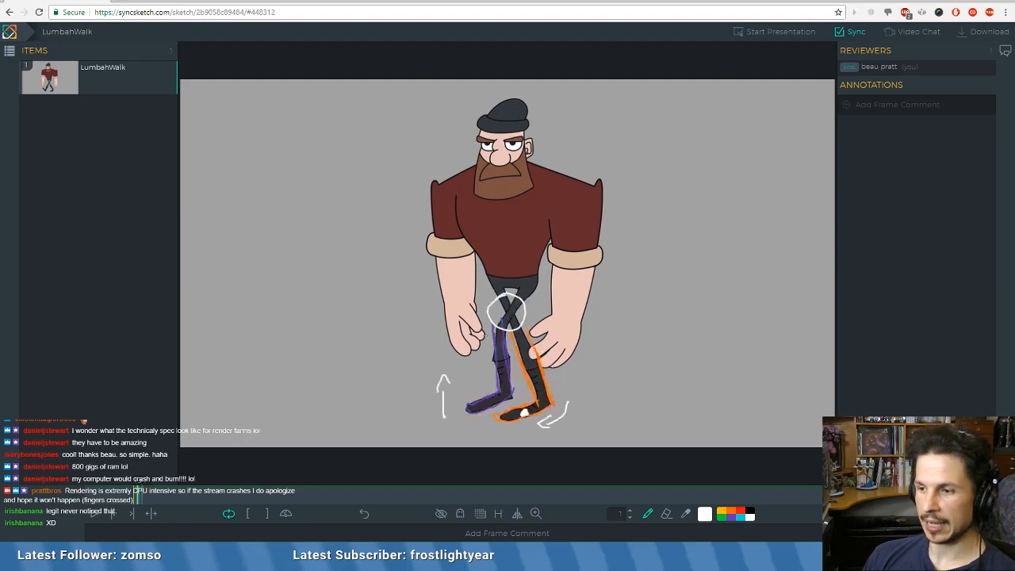
key("Right")
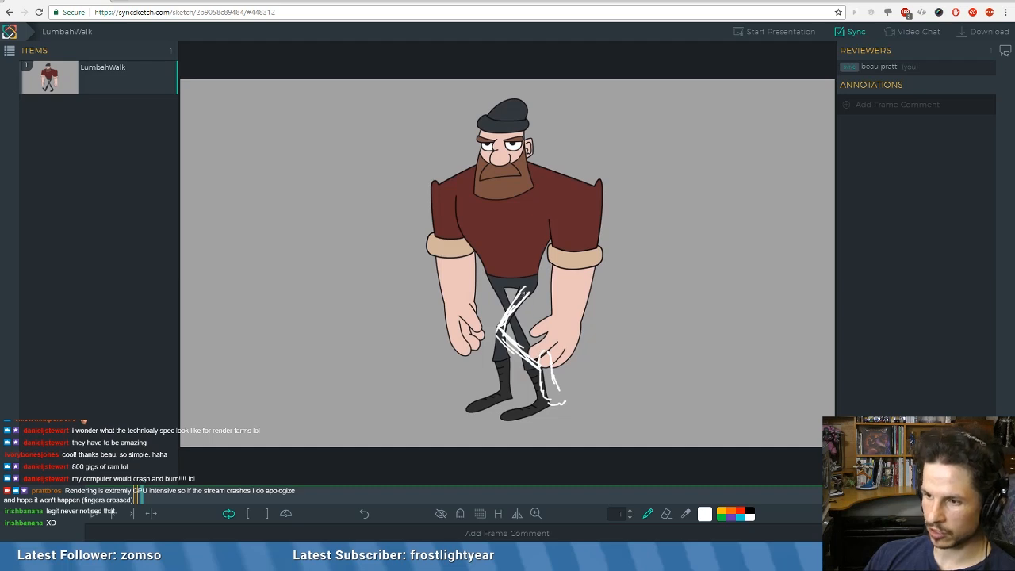
- Add another white stroke along the sketched thigh and draw a cyan arc over the feet to show the foot's path
left_click_drag(527, 282, 496, 342)
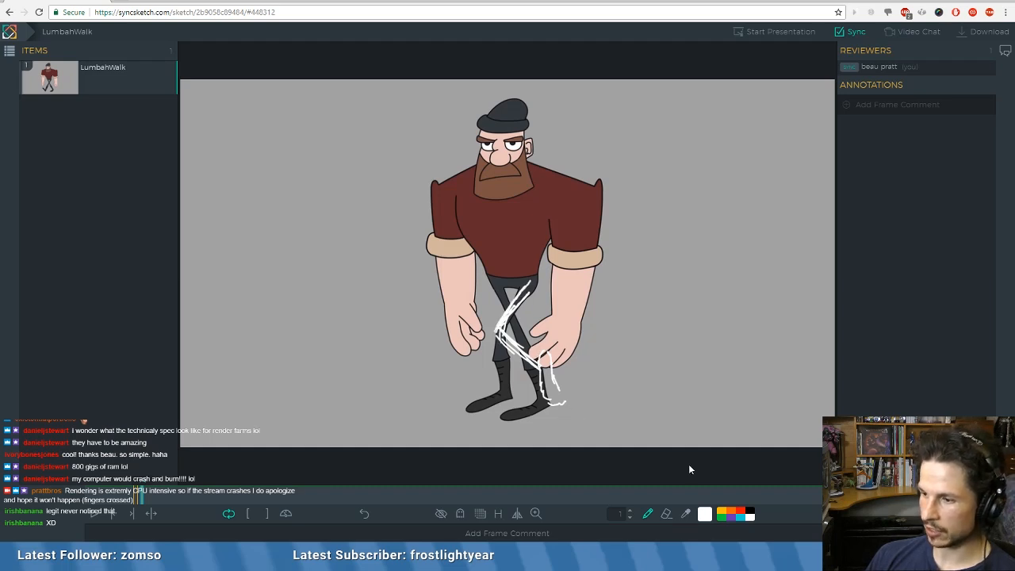
left_click(740, 517)
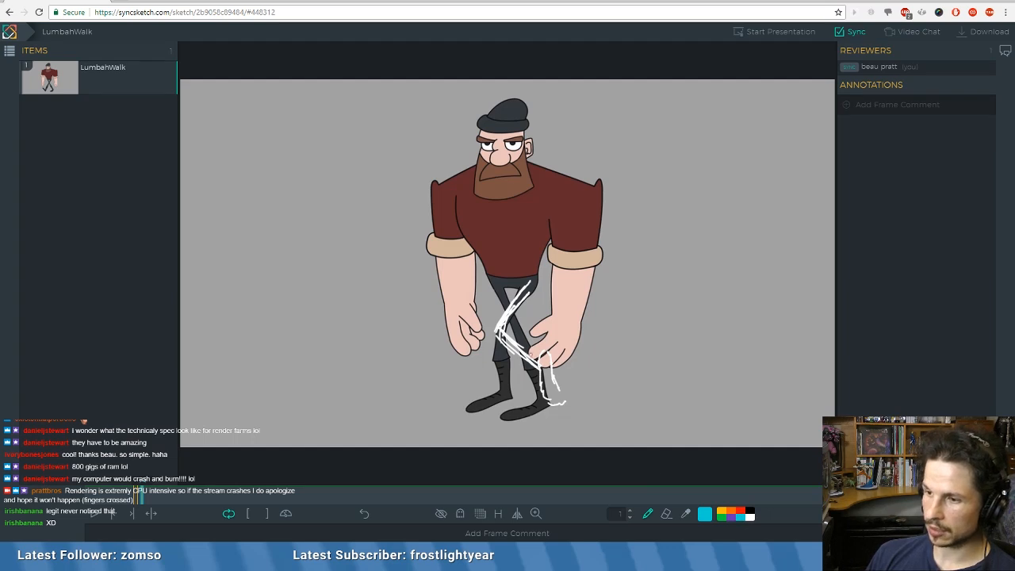
left_click_drag(545, 377, 517, 369)
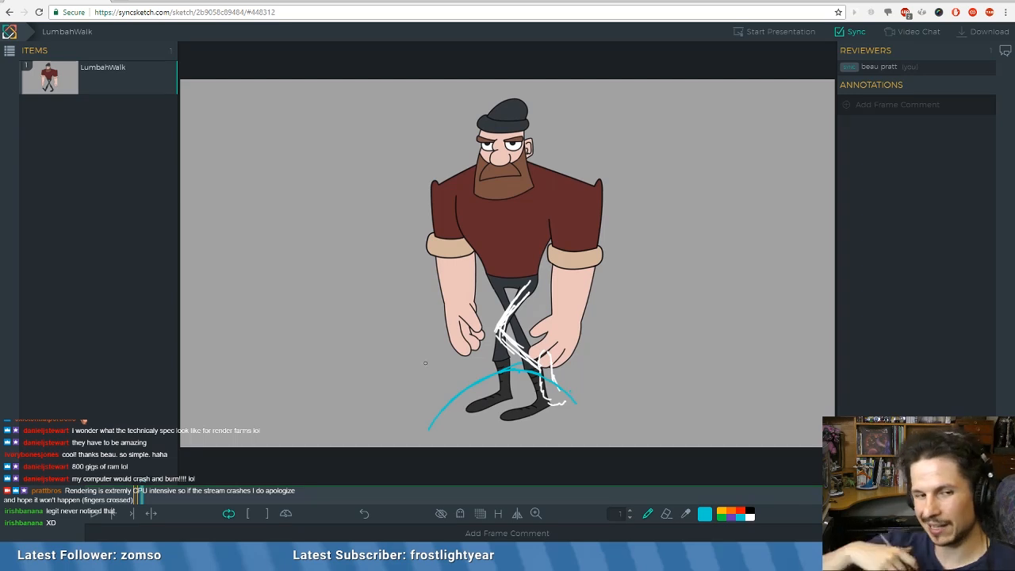
- Step forward past the crossed-leg stride to the following pose with one leg bent behind the other
key("Right")
key("Right")
key("Right")
key("Right")
key("Right")
key("Right")
key("Right")
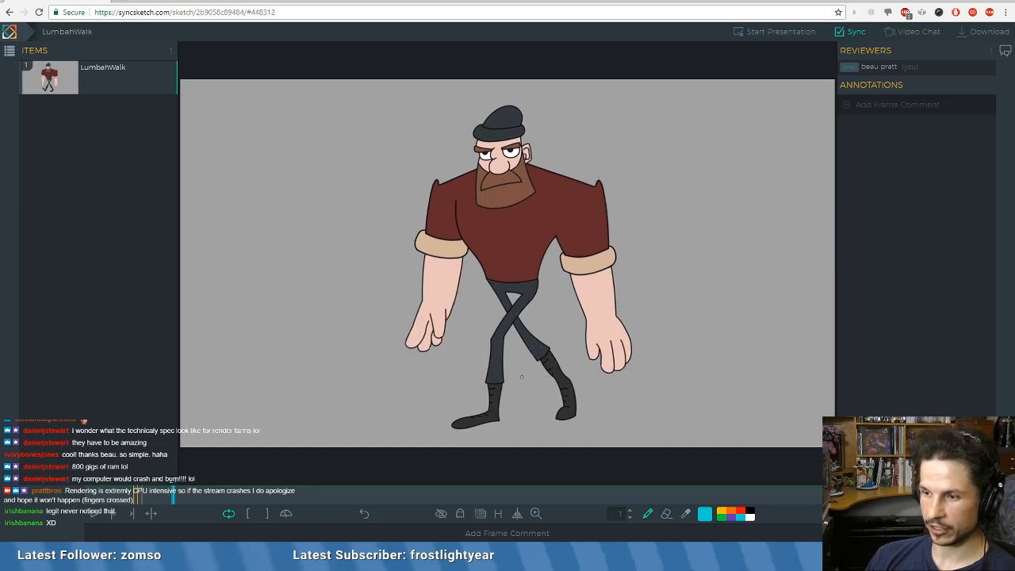
key("Right")
key("Right")
key("Right")
key("Right")
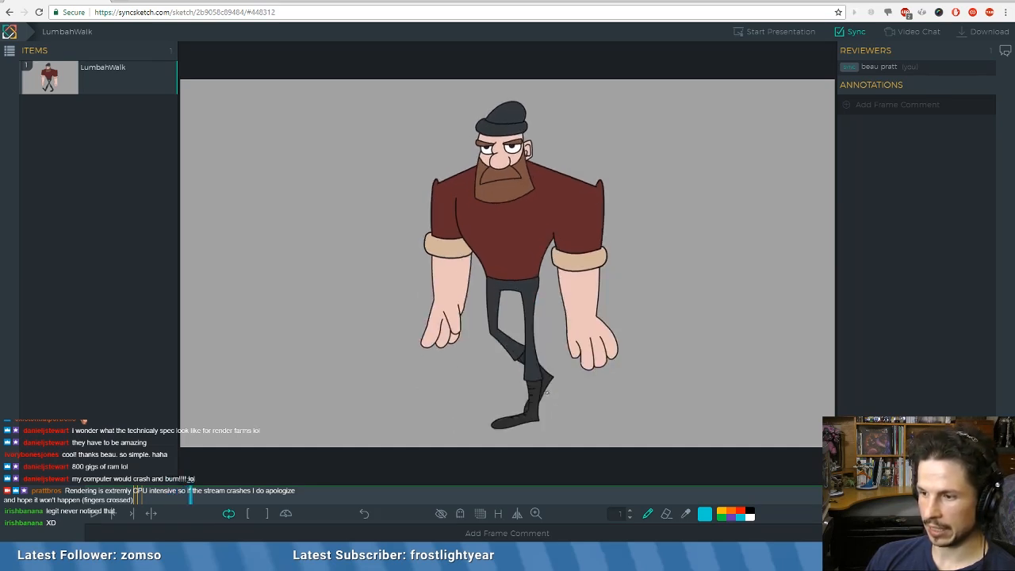
- Flip between the crossed-leg stride and the following bent-leg pose to examine how the rear foot moves
key("Left")
key("Right")
key("Left")
key("Right")
key("Left")
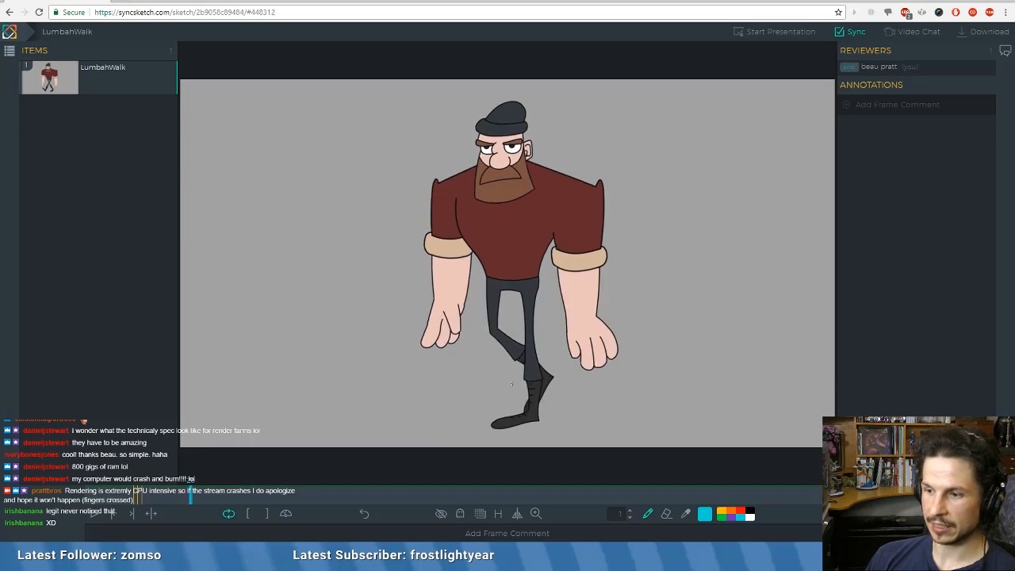
key("Right")
key("Left")
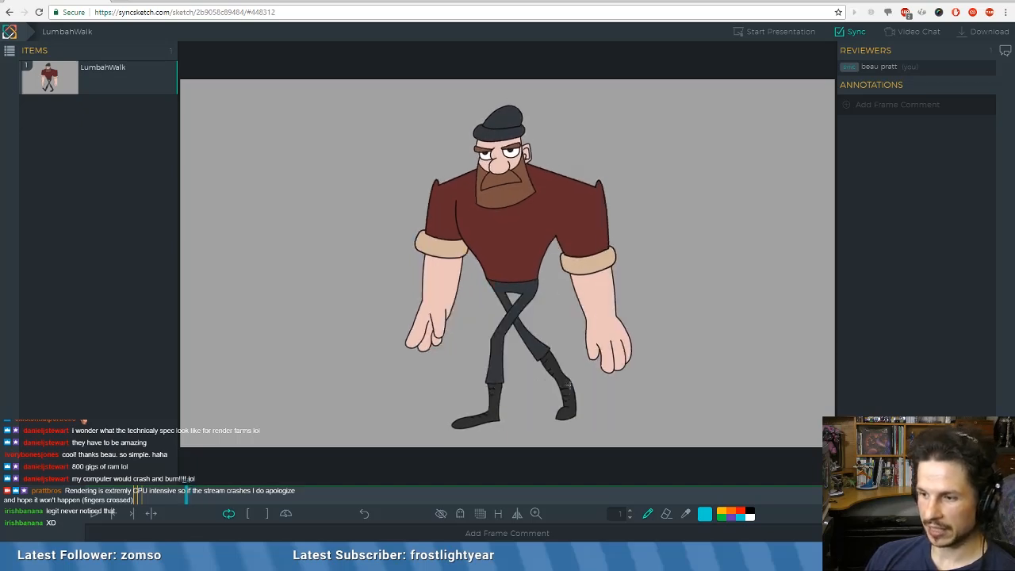
left_click_drag(568, 381, 571, 412)
key("Right")
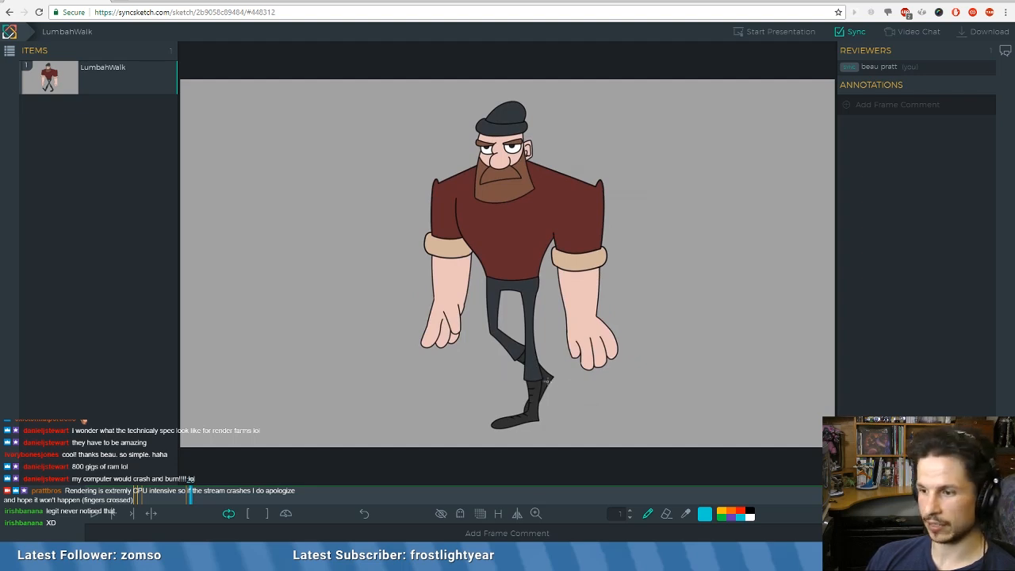
key("Left")
key("Right")
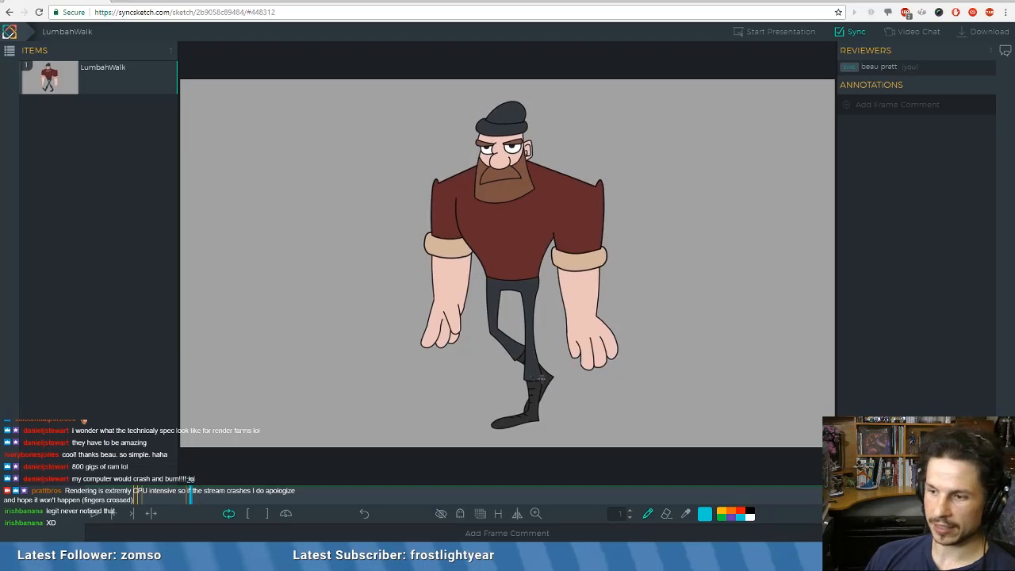
key("Right")
key("Left")
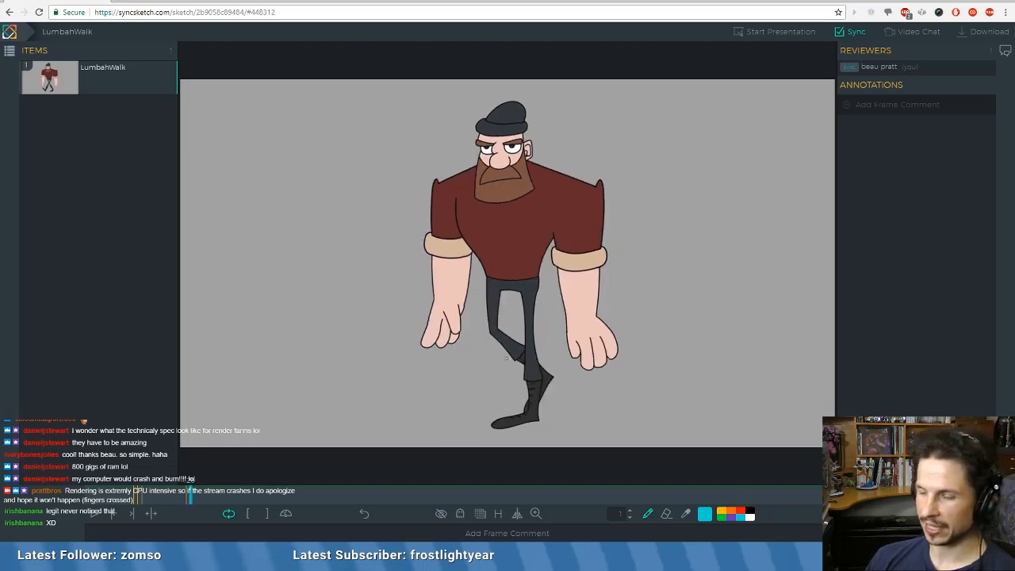
- Sketch the bent leg in white over the bent-leg pose, erase its trailing foot and redraw it in front of the standing ankle
left_click(750, 517)
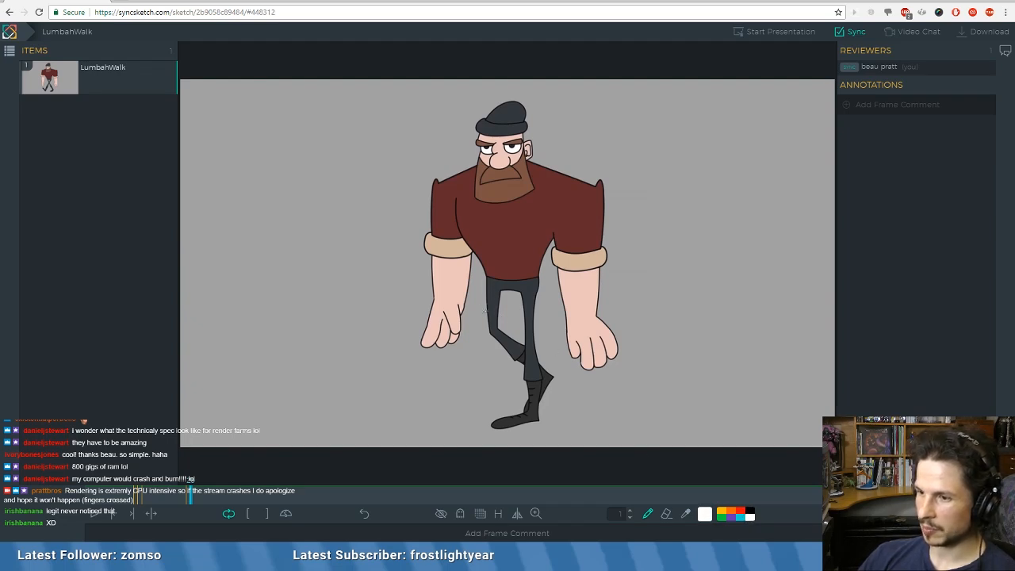
left_click_drag(488, 295, 487, 329)
mouse_move(501, 287)
left_mouse_down()
mouse_move(490, 330)
mouse_move(534, 358)
mouse_move(520, 355)
left_mouse_up()
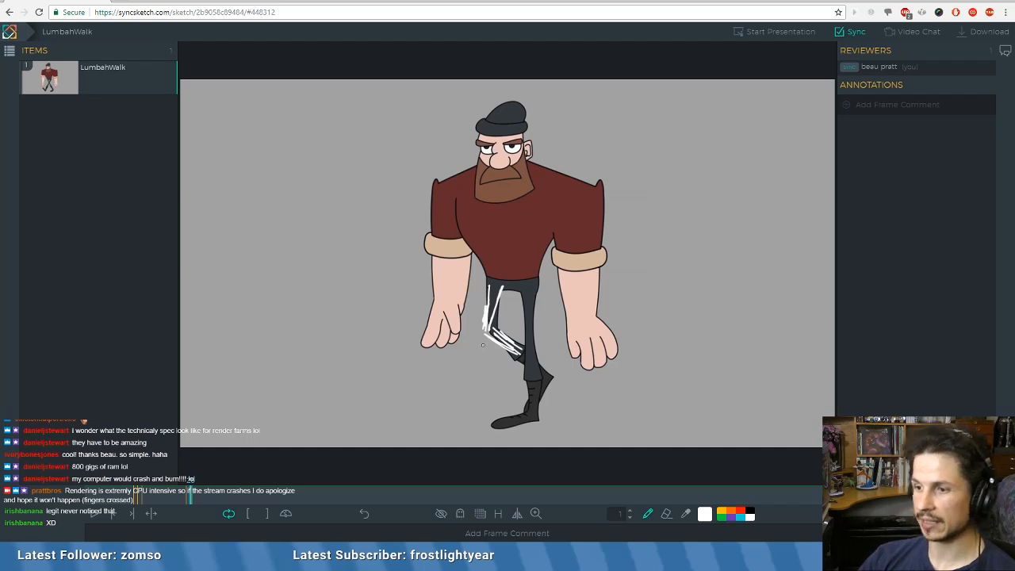
left_click_drag(531, 354, 544, 366)
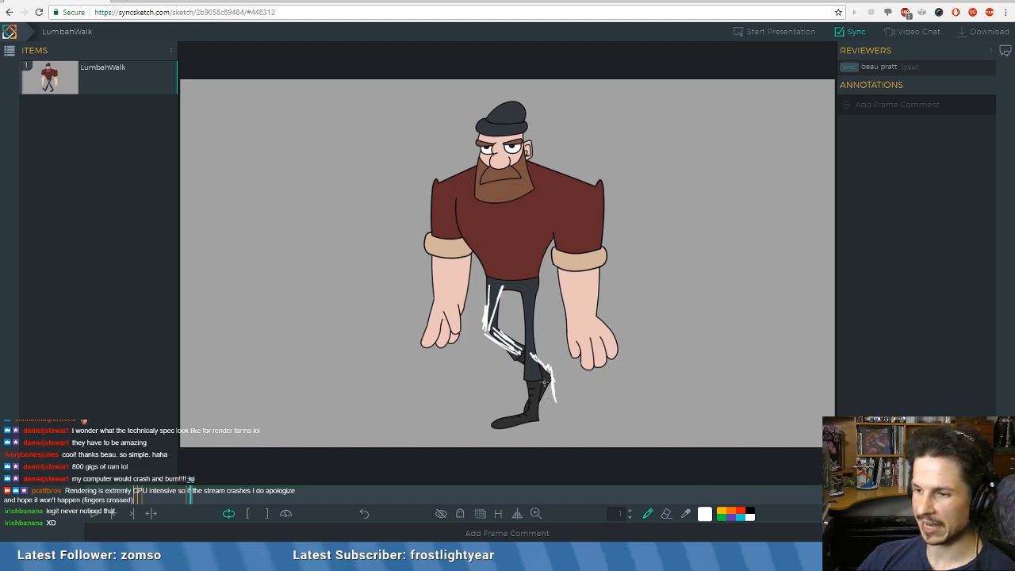
left_click_drag(545, 382, 559, 411)
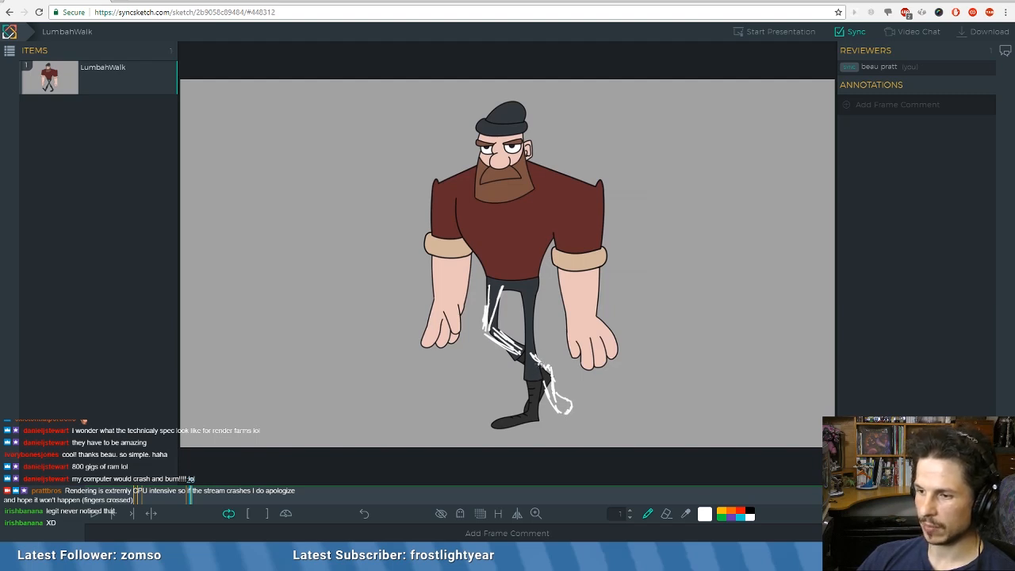
key("Left")
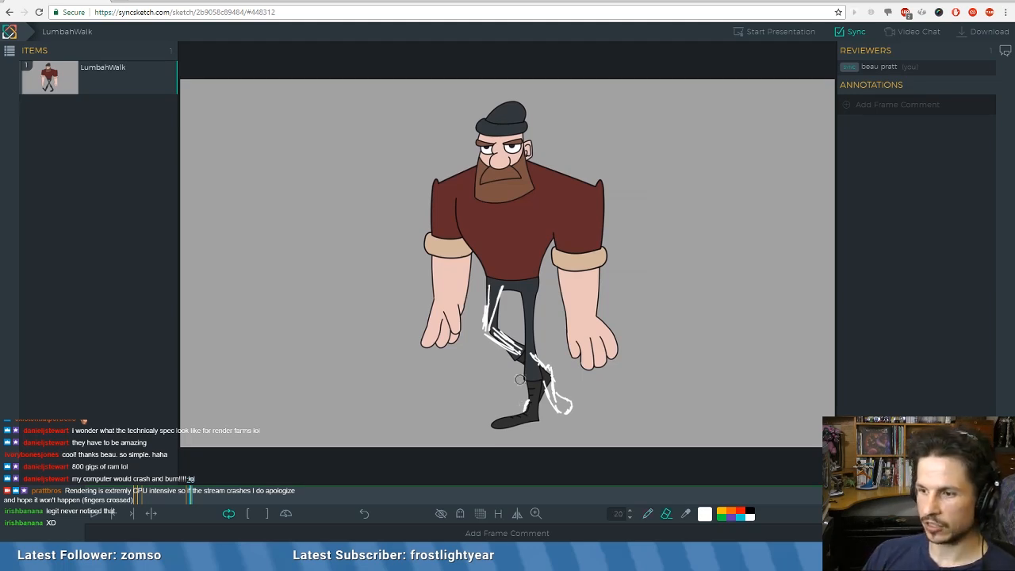
mouse_move(557, 371)
left_mouse_down()
mouse_move(548, 388)
mouse_move(578, 399)
mouse_move(560, 369)
mouse_move(537, 366)
left_mouse_up()
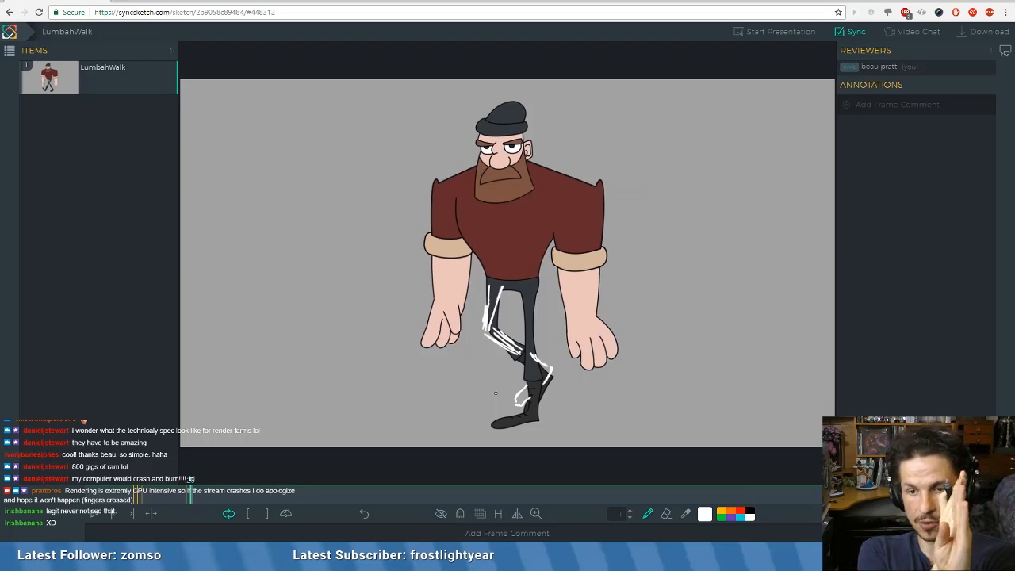
- Play the walk, scrub to frame 49 and step back to frame 37 to examine the arm swing
key("space")
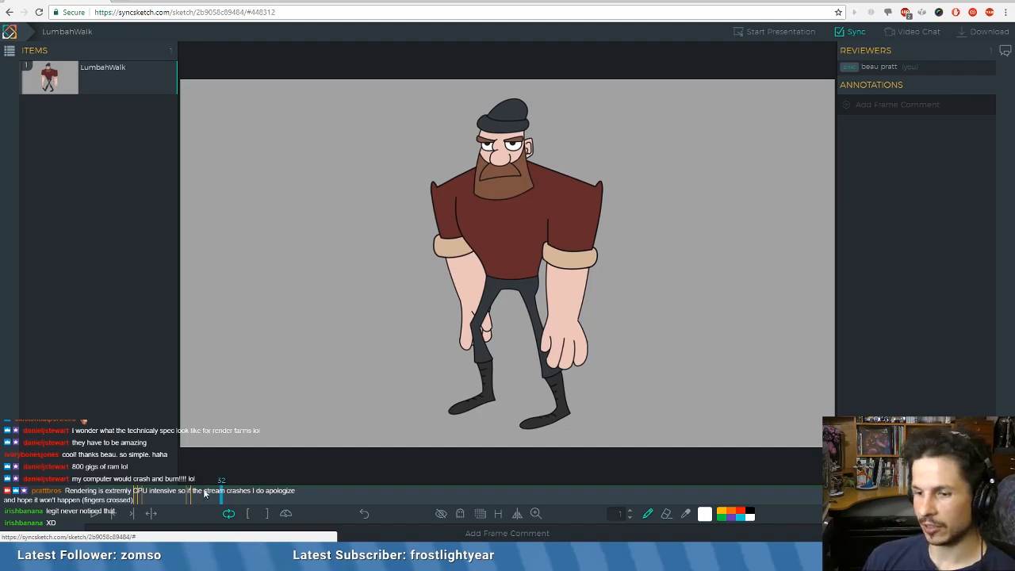
left_click_drag(177, 492, 295, 460)
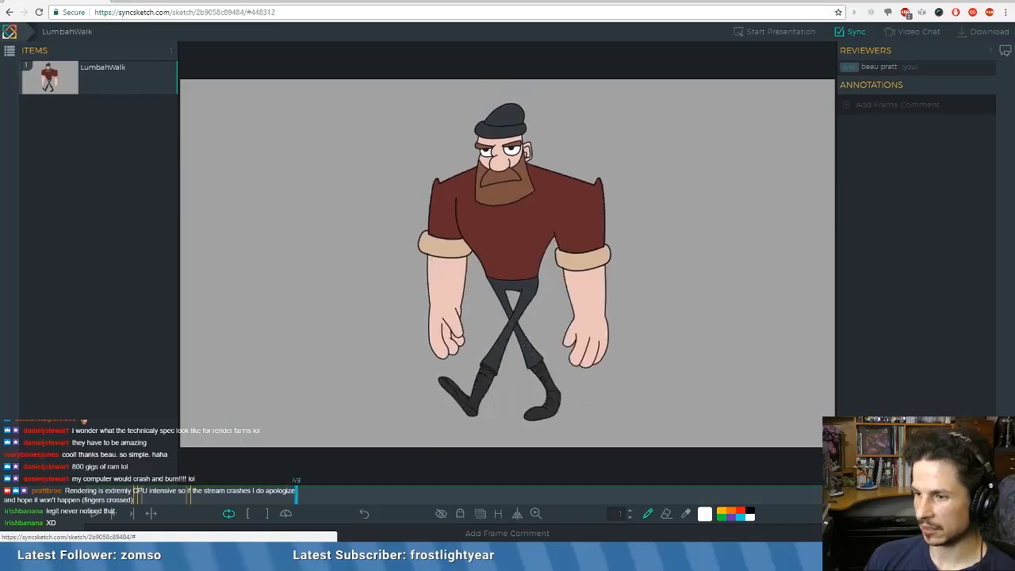
key("Left")
key("Left")
key("Left")
key("Left")
key("Left")
key("Left")
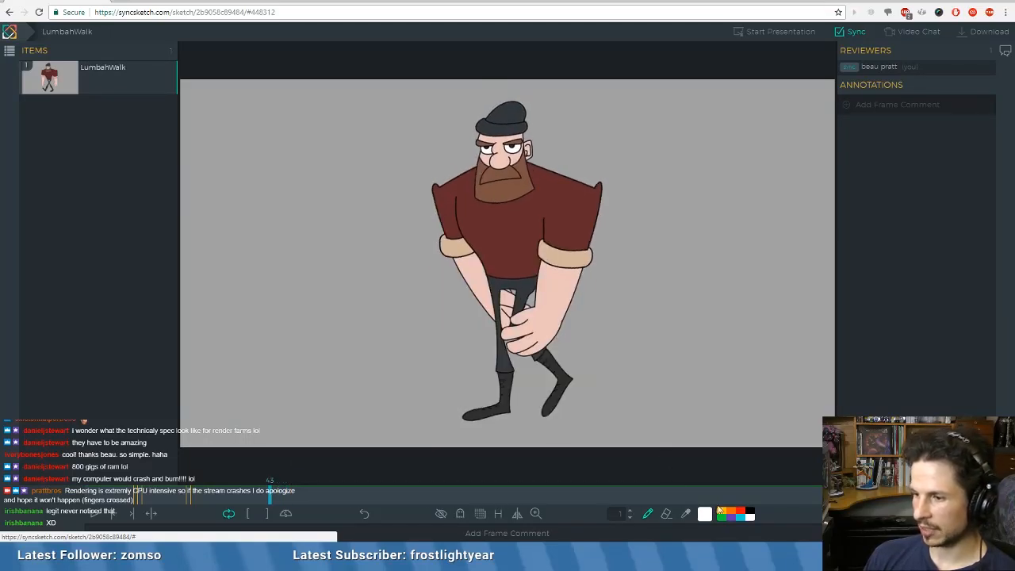
key("Left")
key("Left")
key("Left")
key("Left")
key("Left")
key("Left")
key("Left")
key("Left")
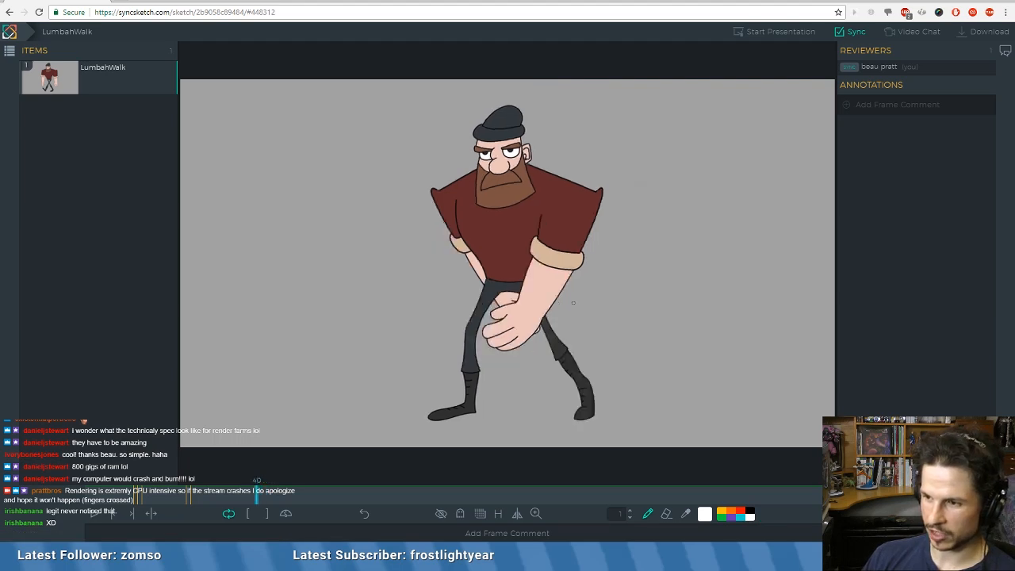
- Mark the swinging arm's wrist with a small white dot on each new pose from frame 37 to frame 53
key("Right")
key("Right")
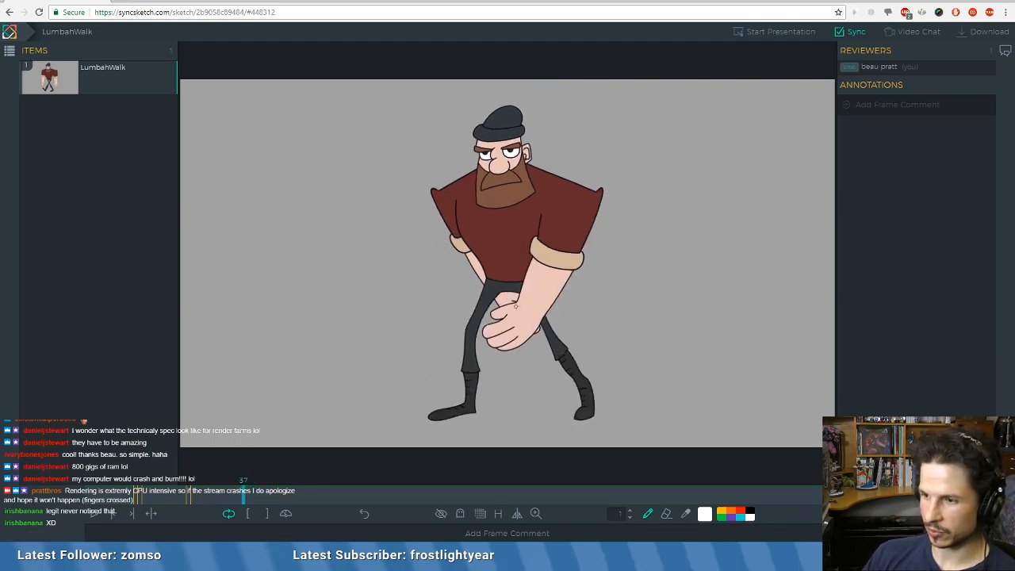
key("Right")
key("Right")
key("Right")
key("Right")
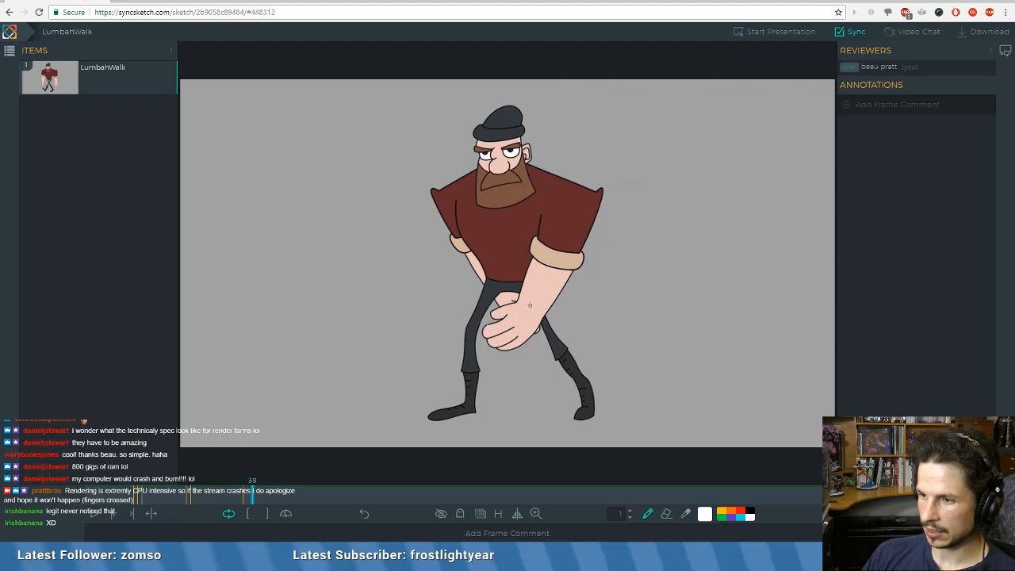
key("Right")
key("Right")
key("Right")
key("Right")
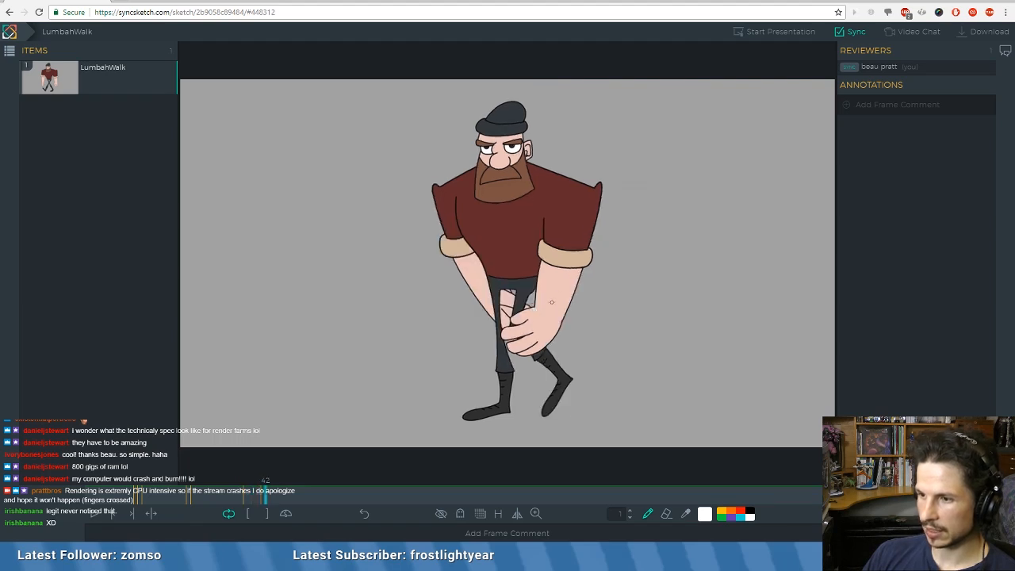
key("Right")
key("Right")
key("Right")
key("Right")
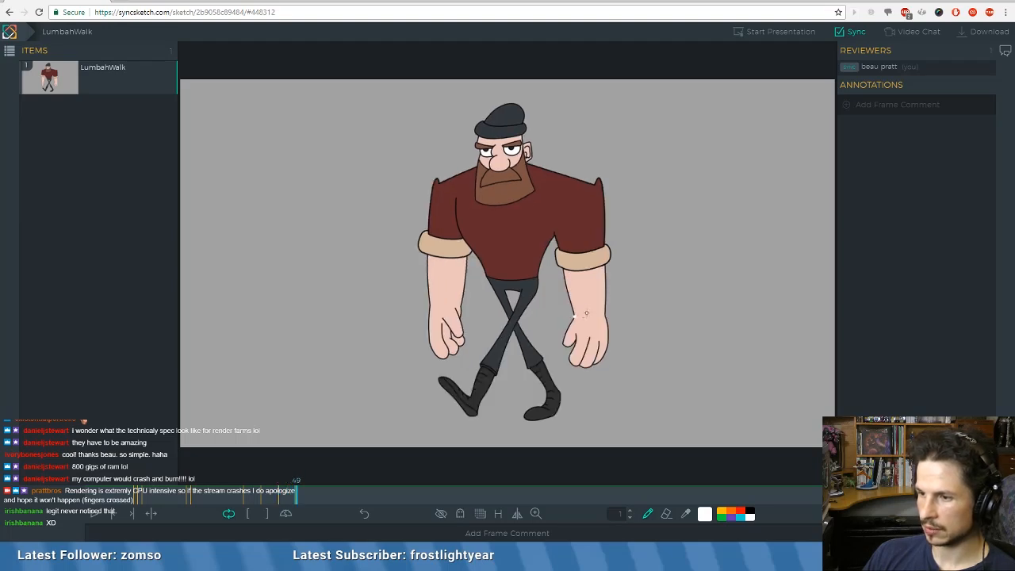
key("Right")
key("Right")
key("Right")
key("Right")
key("Right")
key("Right")
key("Right")
key("Right")
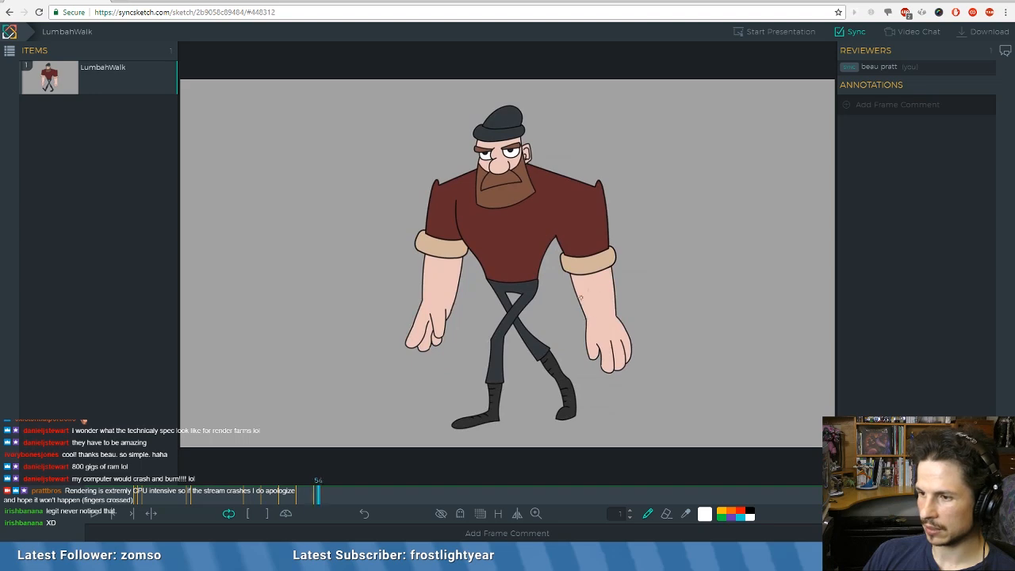
- Turn ghosting on and step back to frame 42 to view the white wrist dots together as an arc
key("Left")
key("Left")
key("Left")
key("Left")
key("Left")
key("Left")
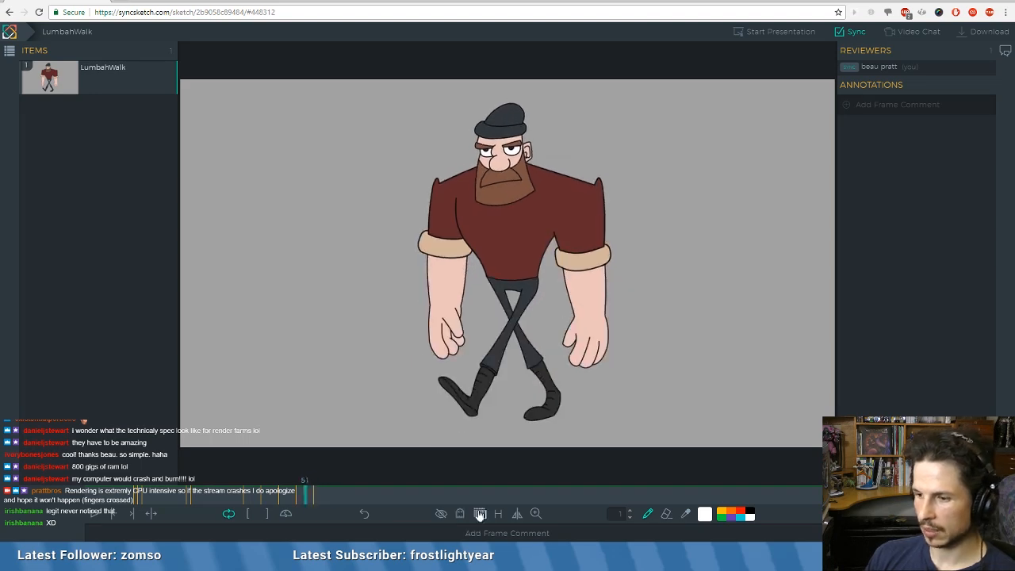
left_click(459, 513)
left_click(403, 497)
left_click(458, 514)
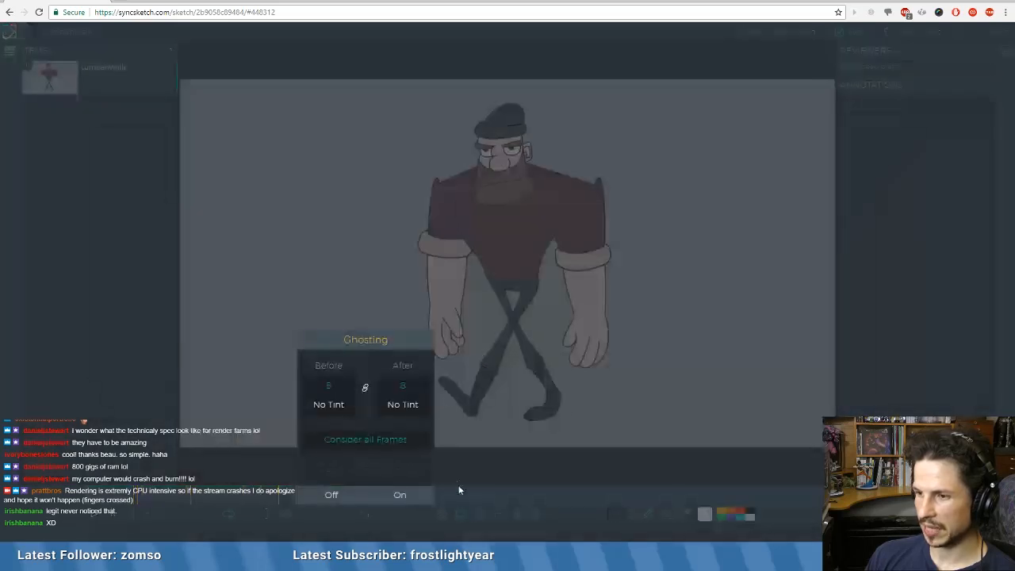
left_click(400, 494)
key("Left")
key("Left")
key("Left")
key("Left")
key("Left")
key("Left")
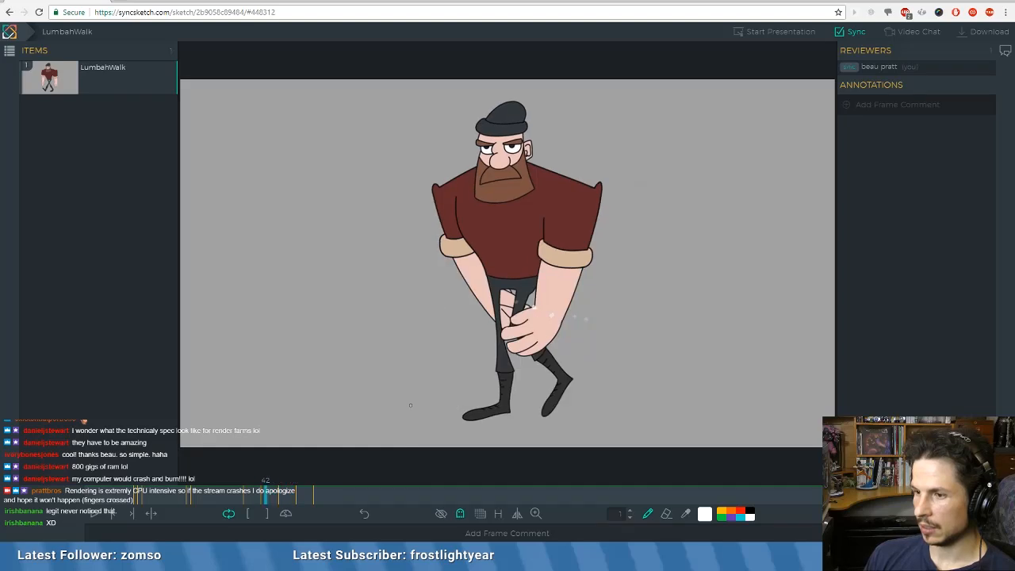
- Step back and forth between frames 38 and 45 to examine the spacing of the ghosted wrist dots
key("Right")
key("Right")
key("Right")
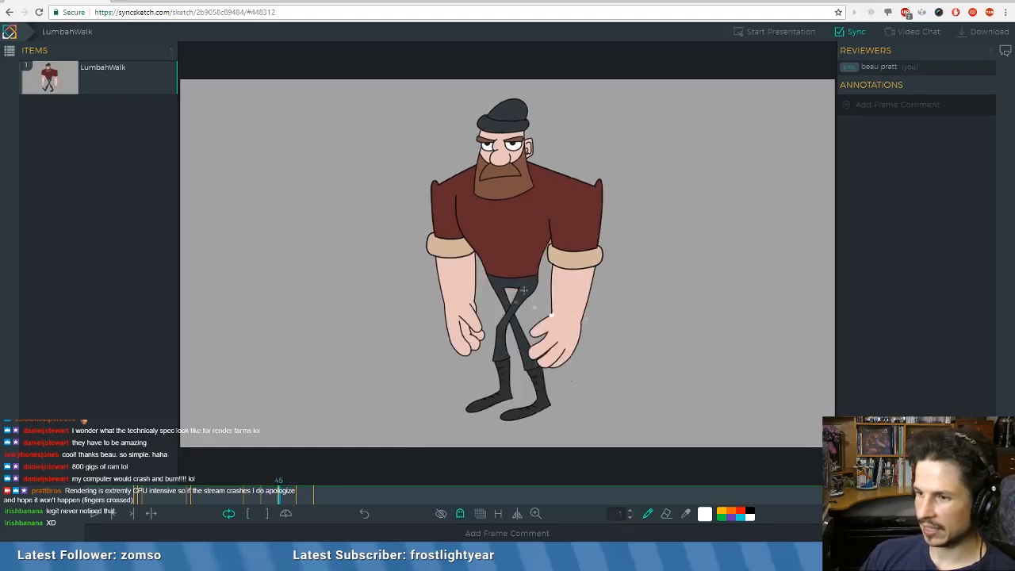
key("Left")
key("Left")
key("Left")
key("Left")
key("Left")
key("Left")
key("Left")
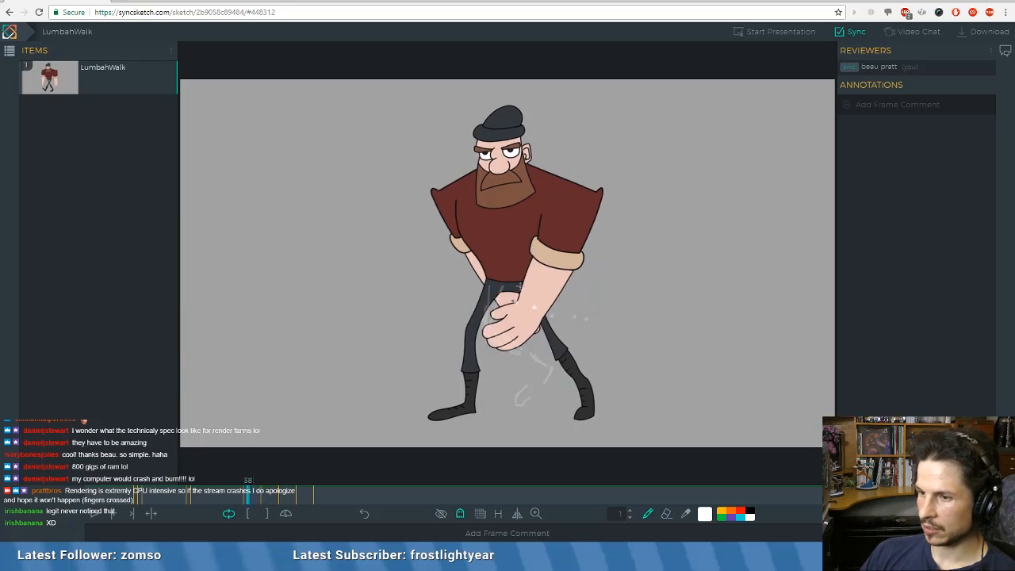
key("Right")
key("Right")
key("Right")
key("Right")
key("Right")
key("Right")
key("Right")
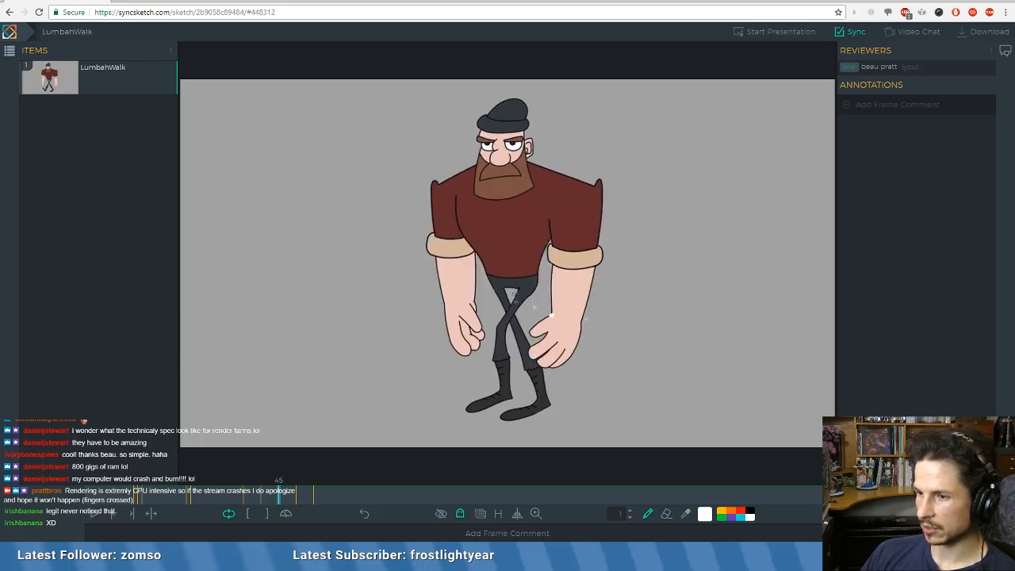
- On frame 45, sketch a white spacing chart above the wrist dots, a wavy spacing diagram beside the character and a pendulum arc with ticks
left_click_drag(514, 273, 571, 268)
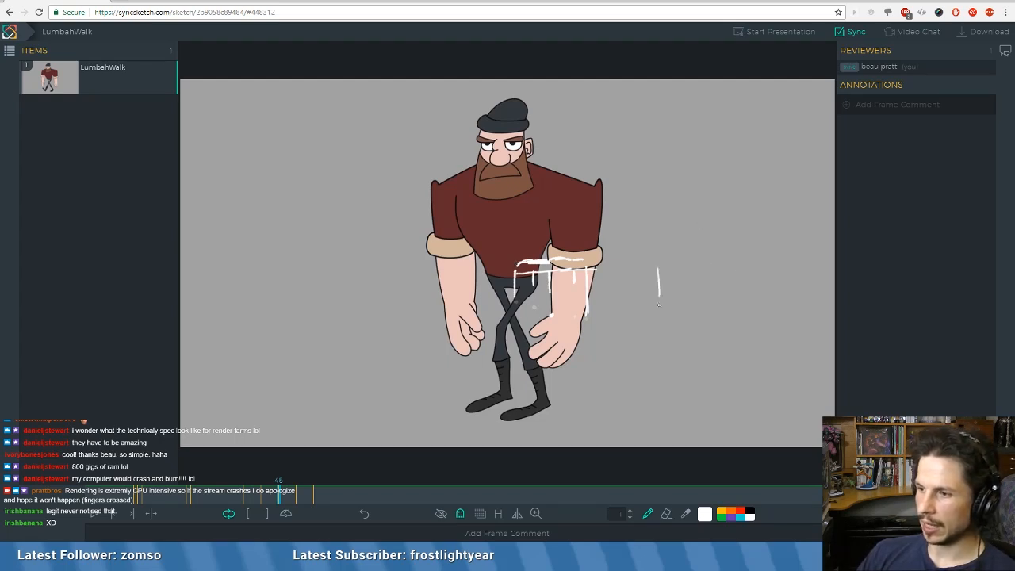
left_click_drag(660, 295, 751, 285)
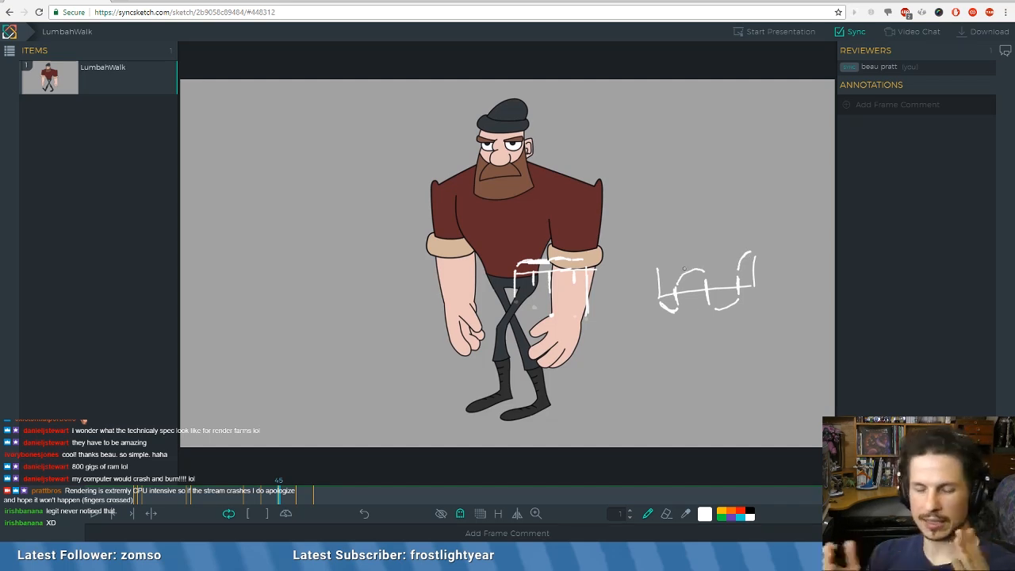
mouse_move(673, 119)
left_mouse_down()
mouse_move(688, 177)
mouse_move(727, 161)
left_mouse_up()
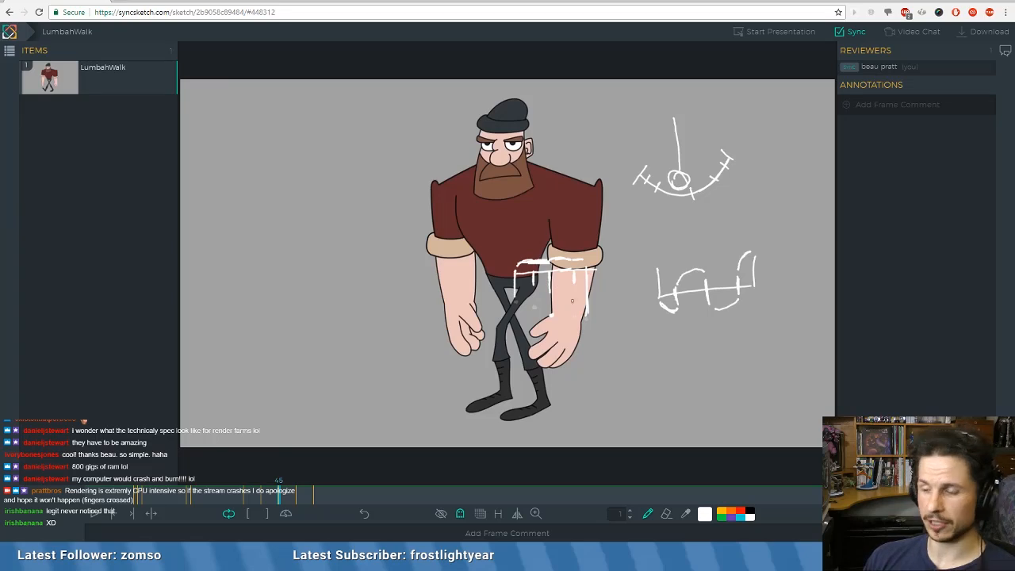
- Step forward from frame 45 past frame 58 and play the walk to examine the rest of the arm swing
key("Right")
key("Right")
key("Right")
key("Right")
key("Right")
key("Right")
key("Right")
key("Right")
key("Right")
key("Right")
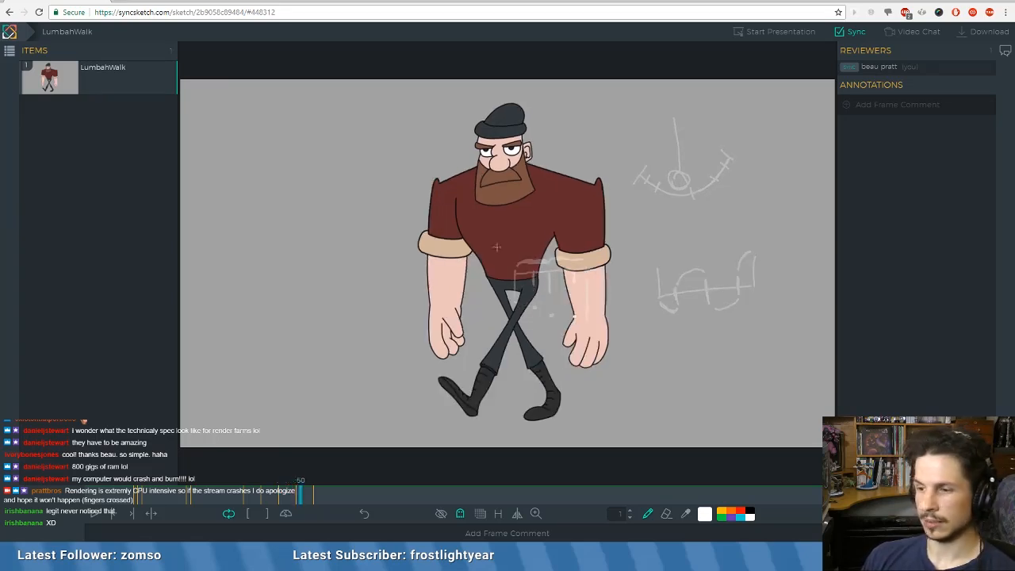
key("Right")
key("Right")
key("Right")
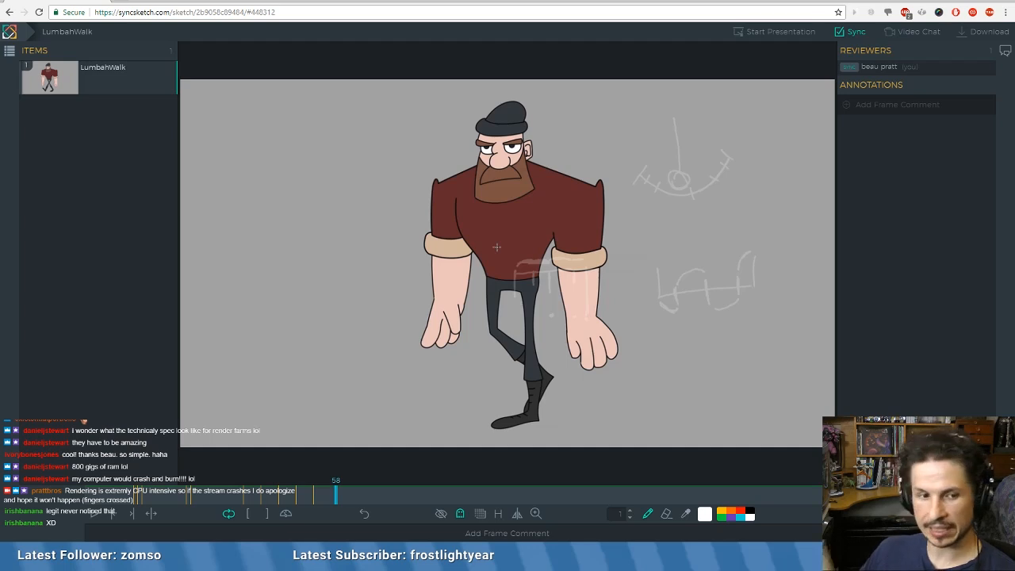
key("Right")
key("Right")
key("Right")
key("Right")
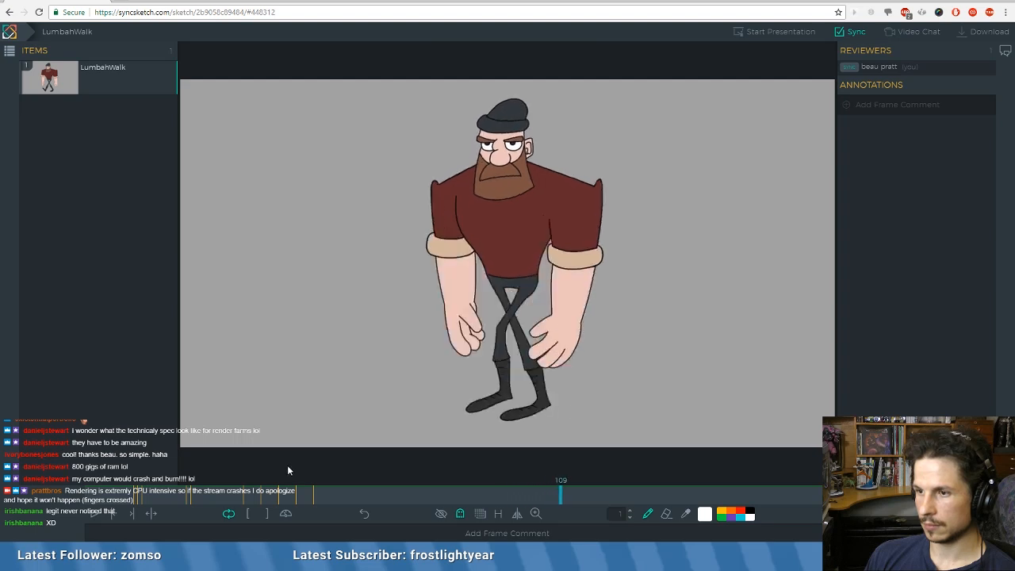
left_click(96, 513)
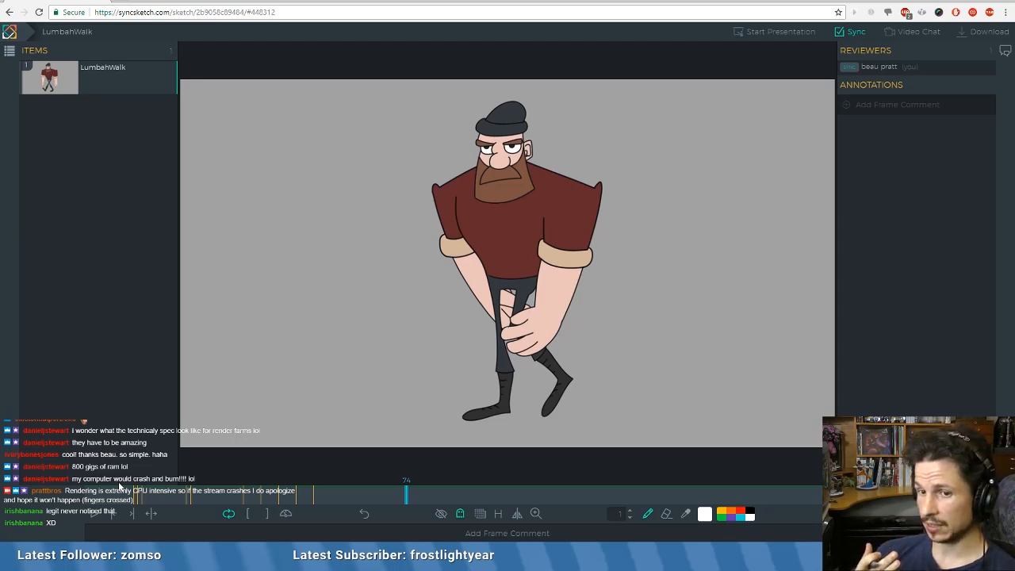
- Outline the head and beard in white on frame 80 and advance to frame 81 to compare the head pose
key("Left")
key("Left")
key("Right")
key("Right")
key("Right")
key("Right")
key("Right")
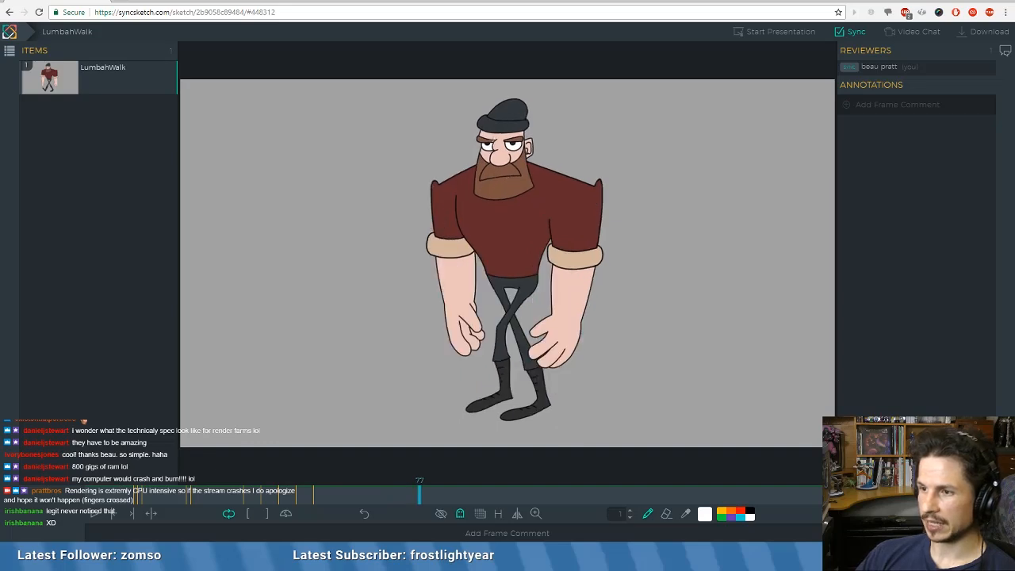
key("Right")
key("Right")
key("Right")
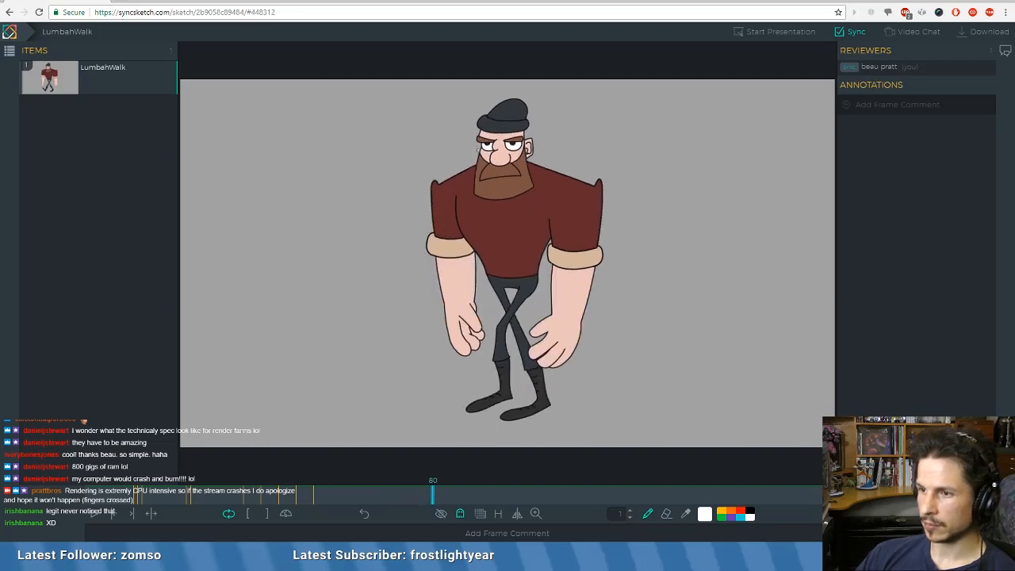
mouse_move(479, 149)
left_mouse_down()
mouse_move(477, 188)
mouse_move(525, 138)
mouse_move(514, 114)
left_mouse_up()
left_click_drag(480, 145, 496, 112)
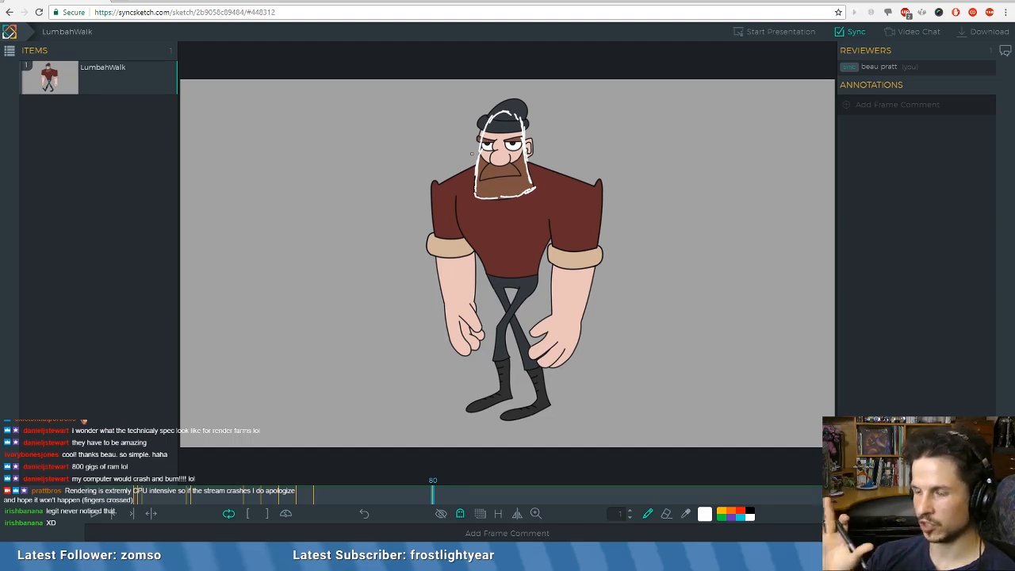
key("Right")
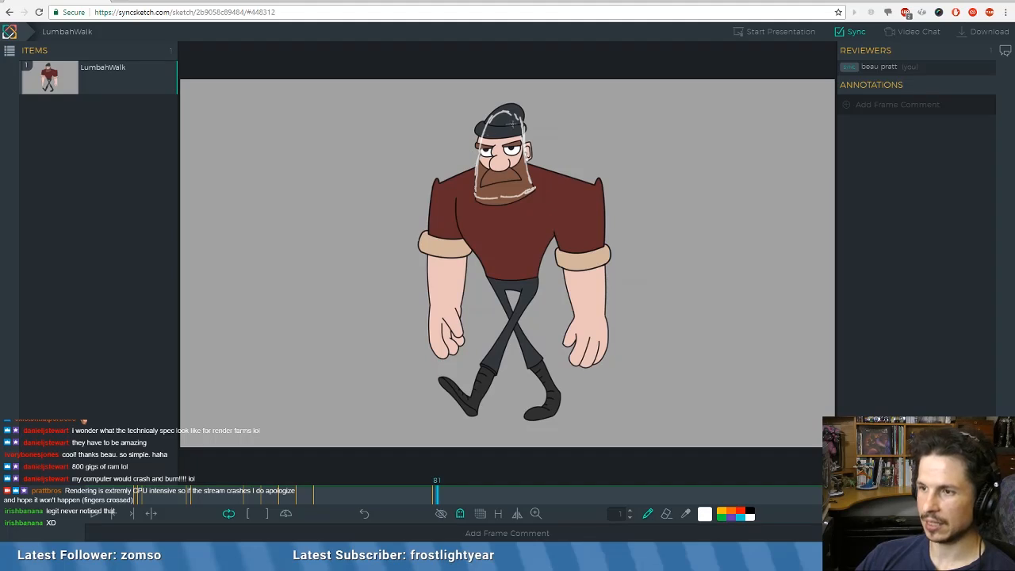
- Try a white head outline on frame 81 over the ghosted one, and erase it
mouse_move(502, 109)
left_mouse_down()
mouse_move(519, 111)
mouse_move(532, 188)
left_mouse_up()
mouse_move(509, 109)
left_mouse_down()
mouse_move(486, 129)
mouse_move(520, 112)
mouse_move(482, 137)
mouse_move(474, 188)
mouse_move(535, 193)
left_mouse_up()
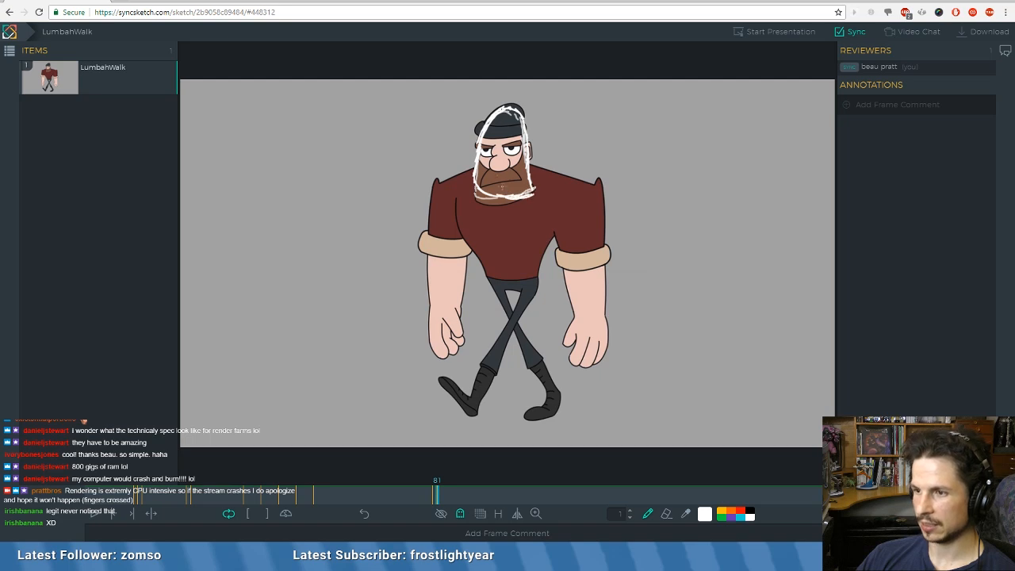
key("e")
mouse_move(506, 108)
left_mouse_down()
mouse_move(480, 189)
mouse_move(529, 195)
mouse_move(486, 199)
mouse_move(531, 185)
left_mouse_up()
key("b")
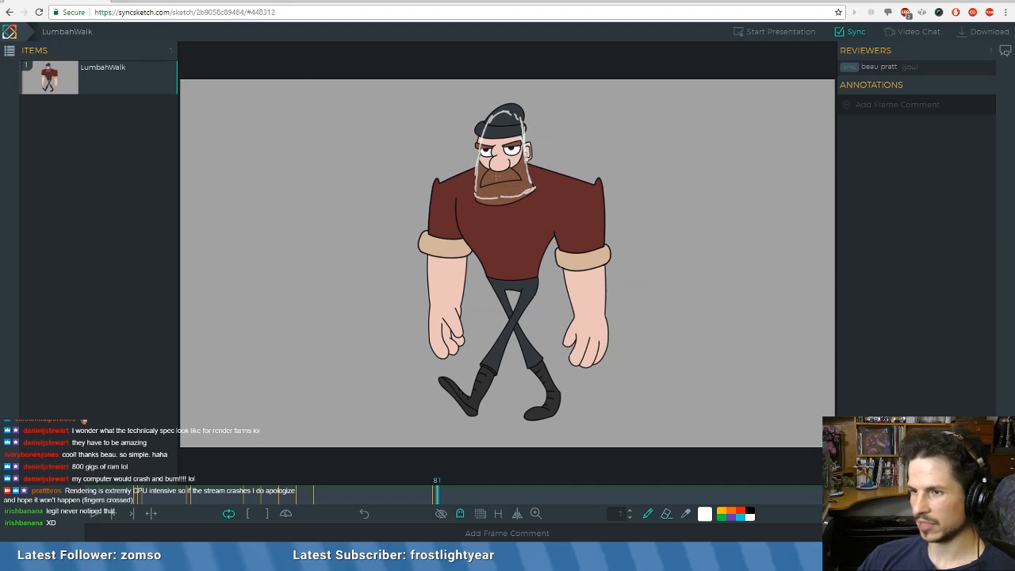
- Redraw the head outline in white on frame 81 with the chin slightly lower, and scrub the walk to frames 99 and 69
left_click_drag(504, 117, 525, 130)
left_click_drag(528, 141, 534, 191)
mouse_move(505, 127)
left_mouse_down()
mouse_move(497, 115)
mouse_move(482, 131)
mouse_move(474, 197)
mouse_move(513, 204)
mouse_move(533, 190)
left_mouse_up()
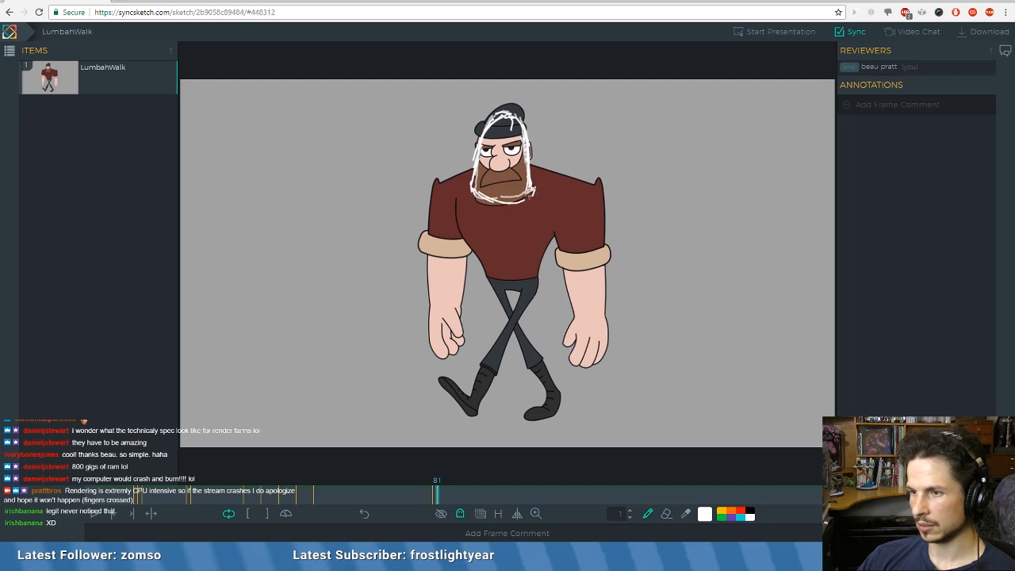
mouse_move(472, 190)
left_mouse_down("shift")
mouse_move(512, 201)
mouse_move(501, 199)
left_mouse_up("shift")
mouse_move(477, 160)
left_mouse_down()
mouse_move(472, 185)
mouse_move(494, 202)
mouse_move(532, 192)
left_mouse_up()
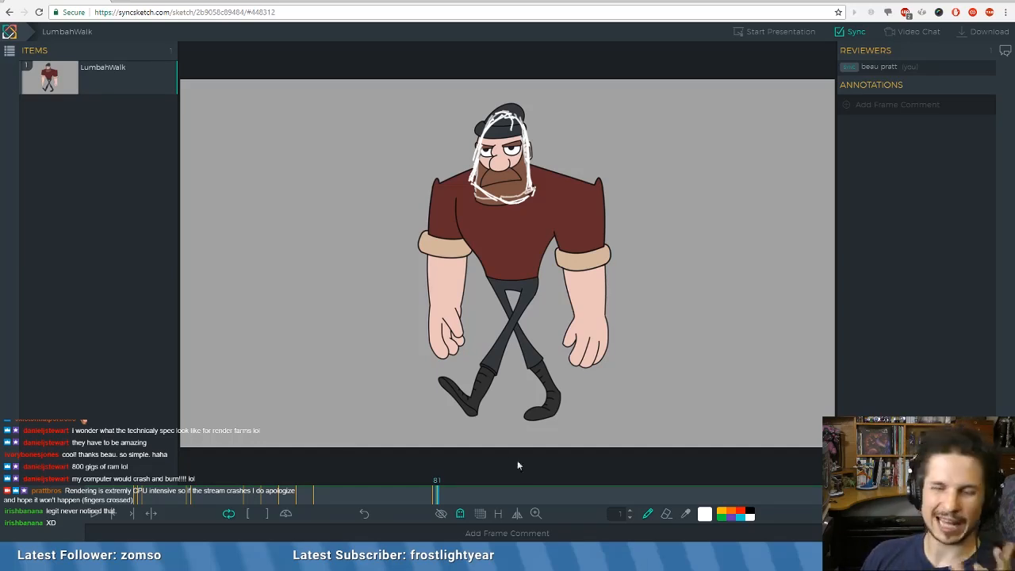
mouse_move(446, 496)
left_mouse_down()
mouse_move(840, 462)
mouse_move(496, 436)
mouse_move(168, 455)
mouse_move(74, 475)
mouse_move(208, 455)
mouse_move(841, 420)
mouse_move(516, 404)
left_mouse_up()
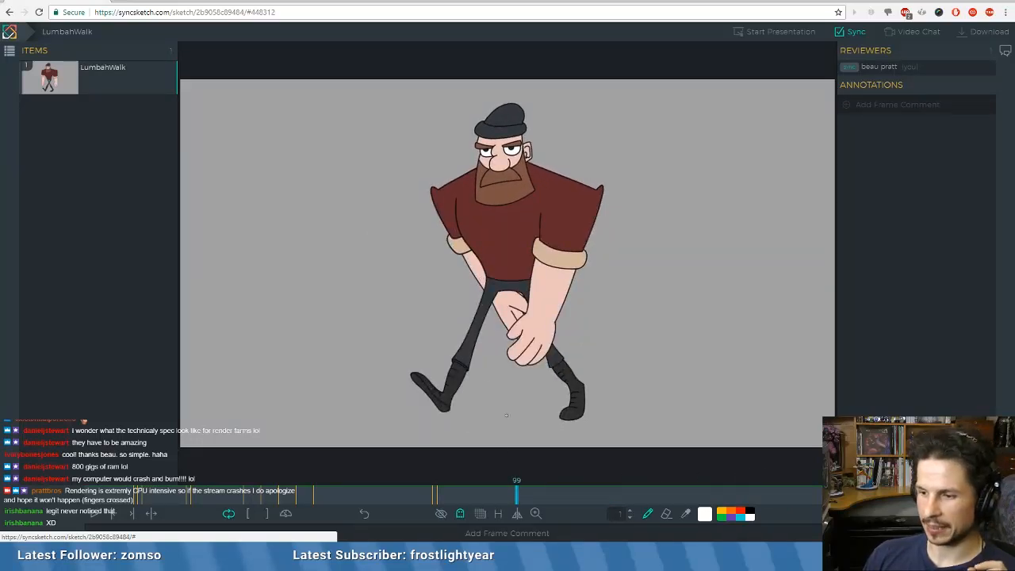
mouse_move(511, 496)
left_mouse_down()
mouse_move(362, 483)
mouse_move(384, 474)
left_mouse_up()
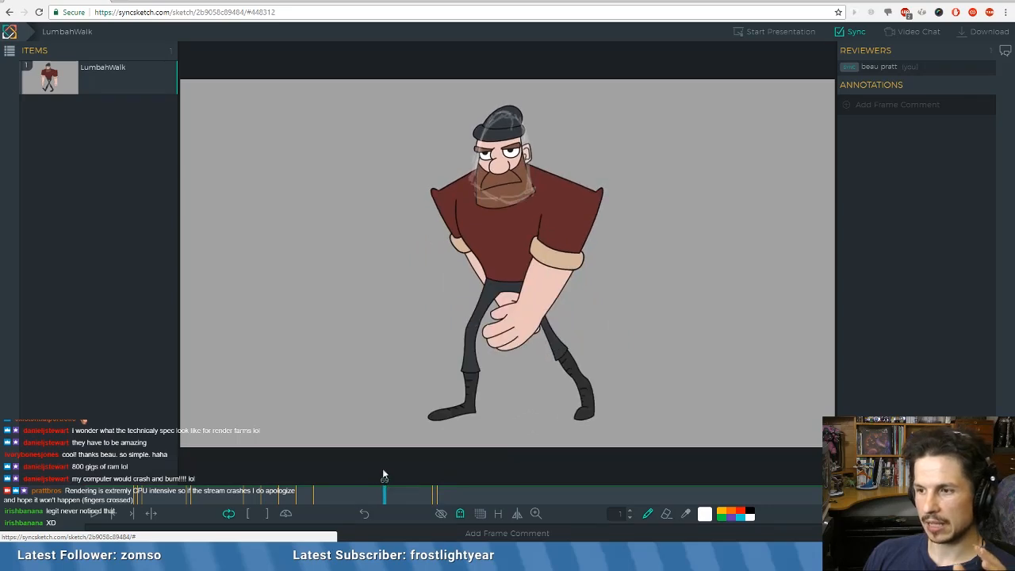
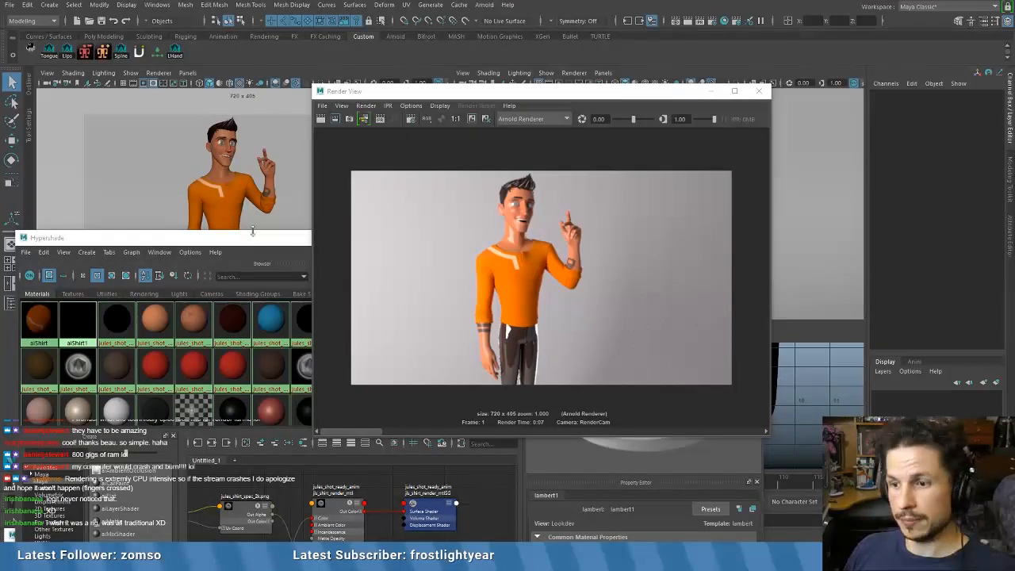
- Switch to Maya and rearrange the Render View and Hypershade windows so the render and the materials are both in view
left_click_drag(268, 246, 290, 347)
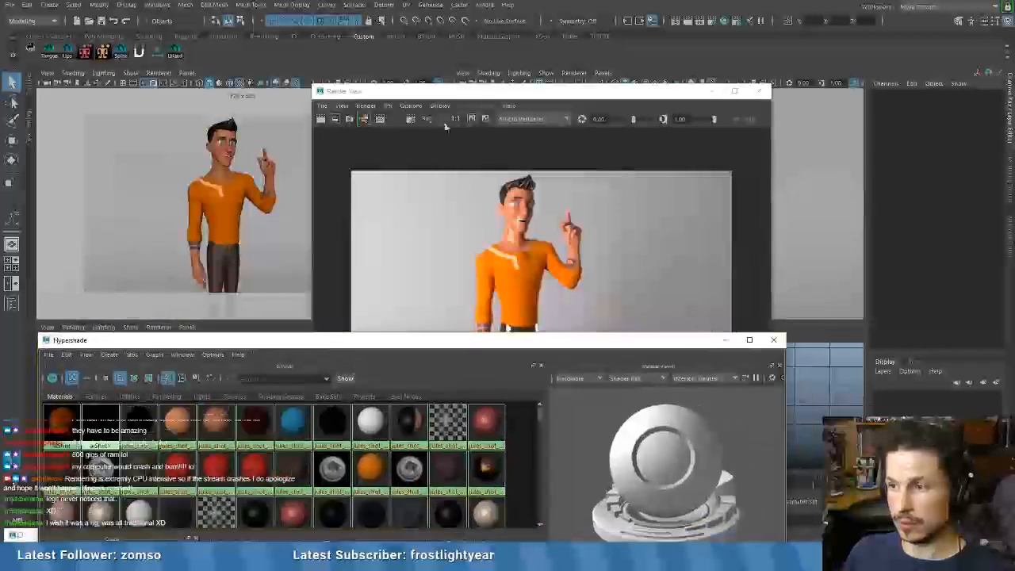
left_click(509, 94)
left_click_drag(509, 94, 739, 8)
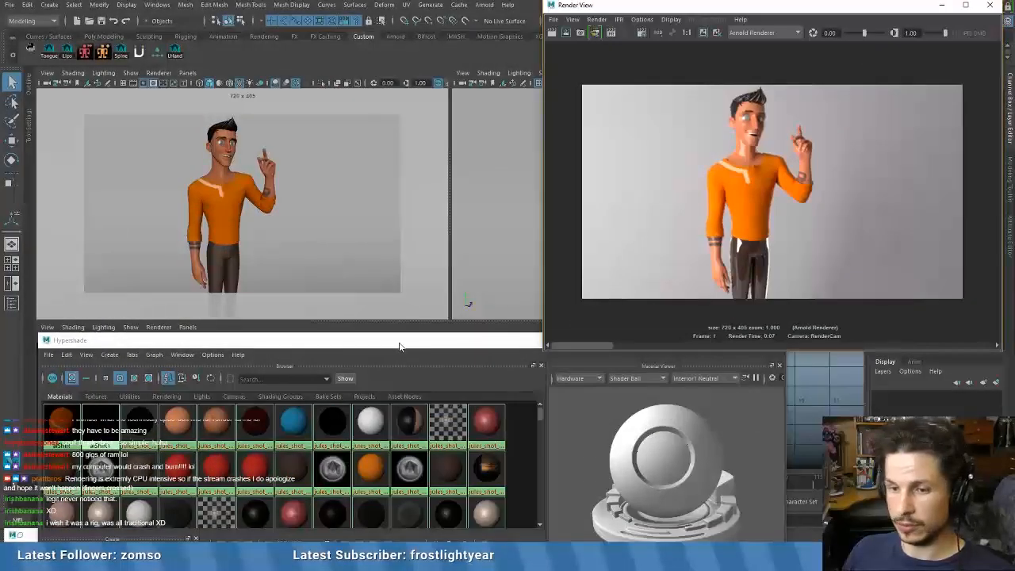
left_click_drag(400, 347, 406, 303)
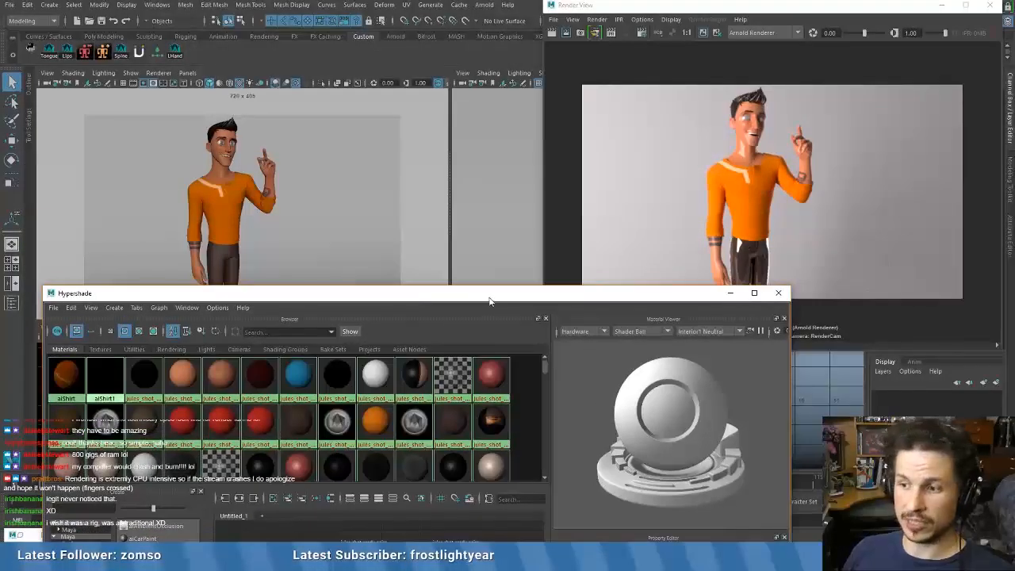
left_click_drag(489, 301, 486, 189)
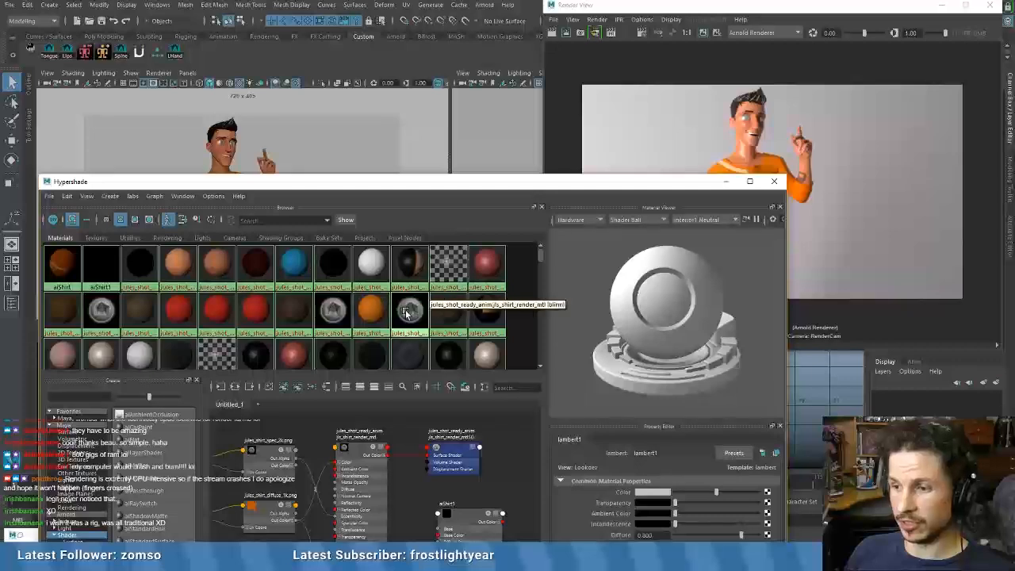
- Look through the Hypershade materials and select the jls_pants_render_mtl material, keeping its node network area in view
scroll(396, 333, "down", 3)
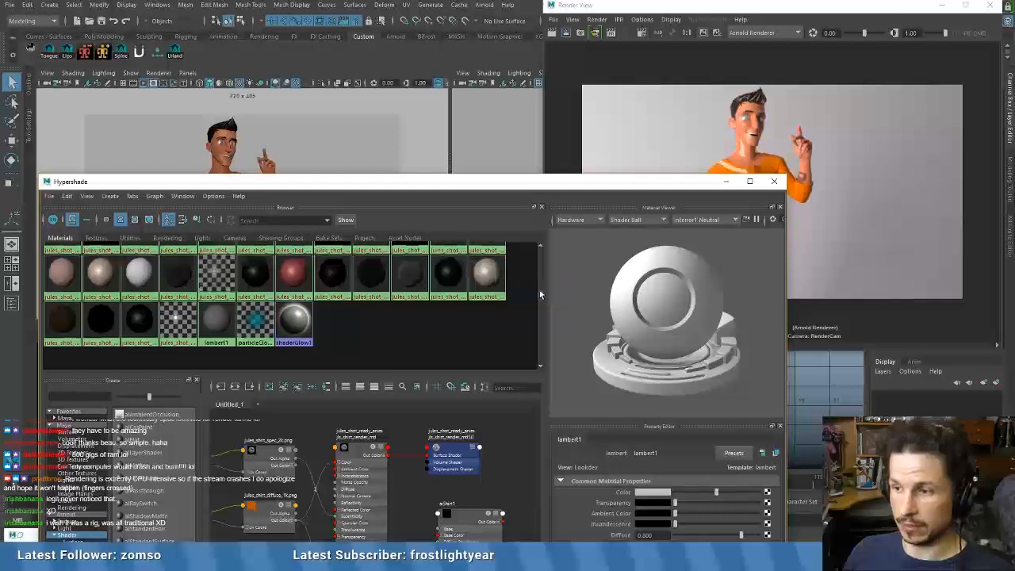
scroll(539, 289, "up", 3)
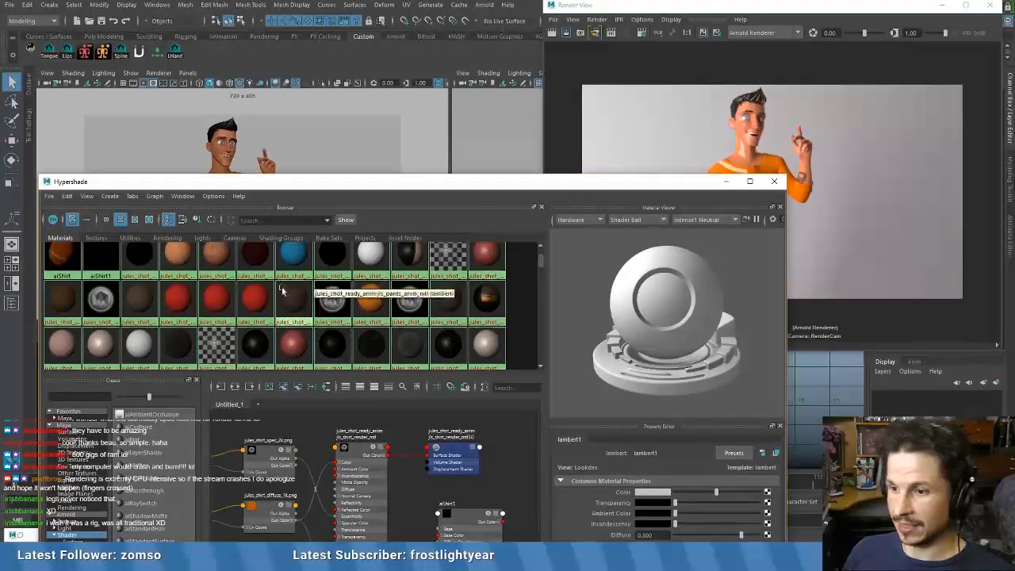
left_click_drag(564, 183, 576, 321)
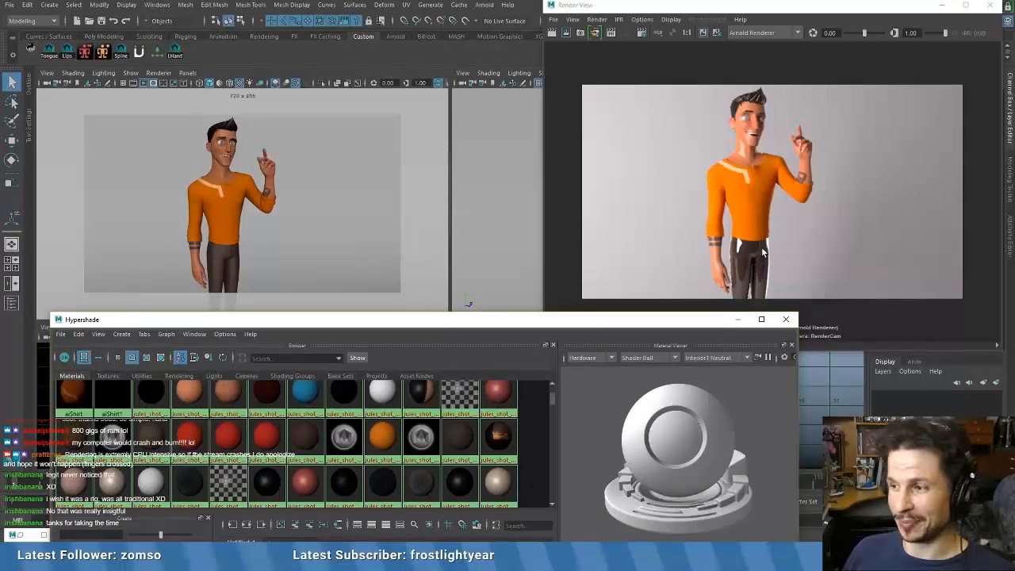
left_click_drag(670, 325, 675, 266)
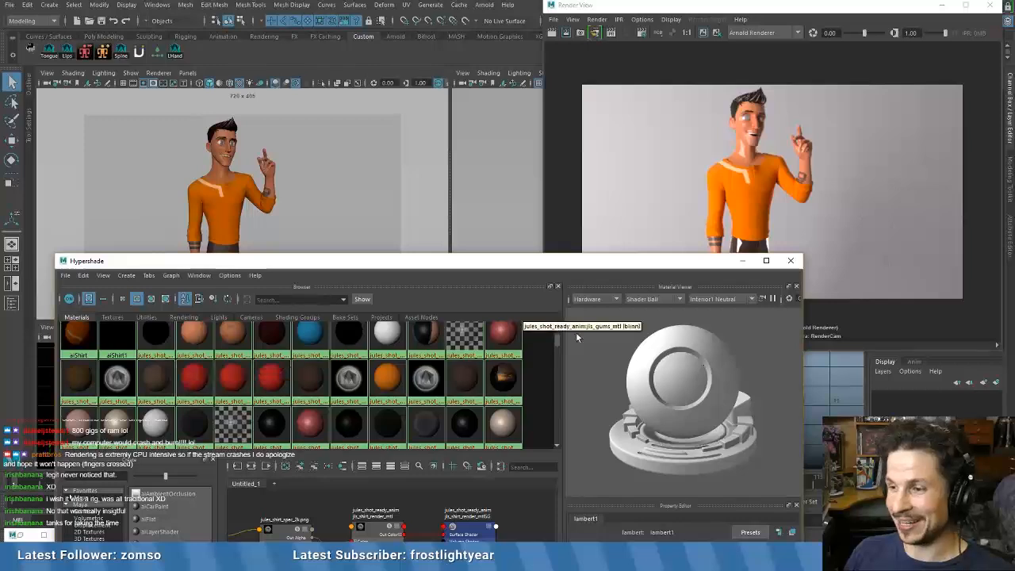
scroll(558, 338, "up", 1)
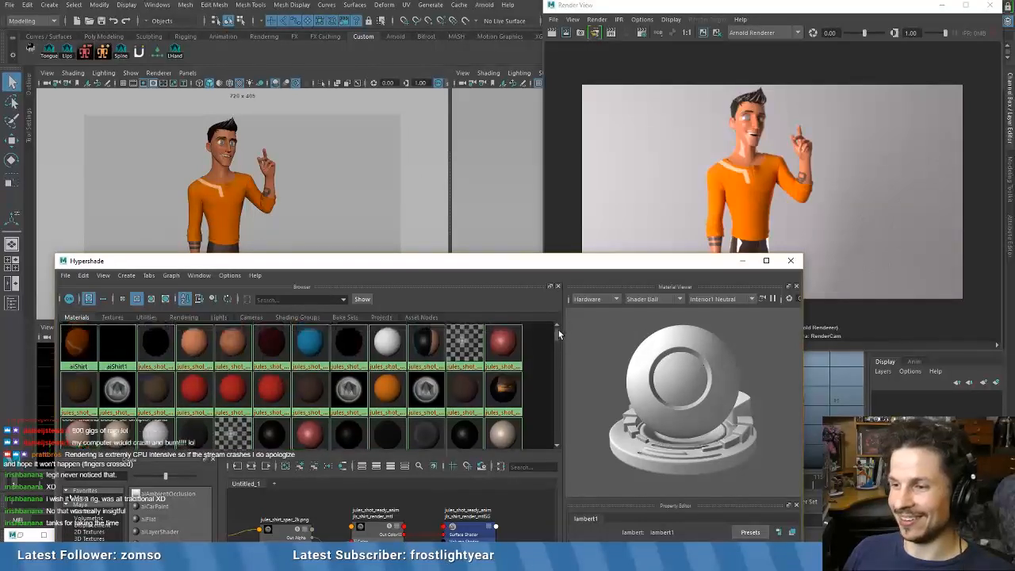
left_click(345, 399)
left_click_drag(418, 263, 403, 176)
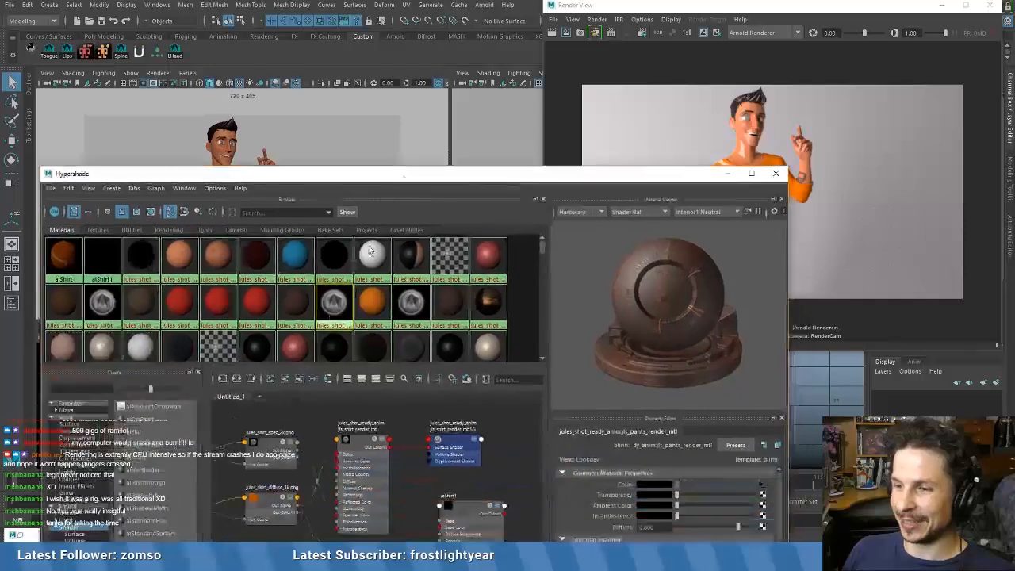
- Graph the input and output network of jls_pants_render_mtl and select its jules_pant_spec_2k.png texture node
left_click(236, 382)
left_click_drag(411, 175, 399, 97)
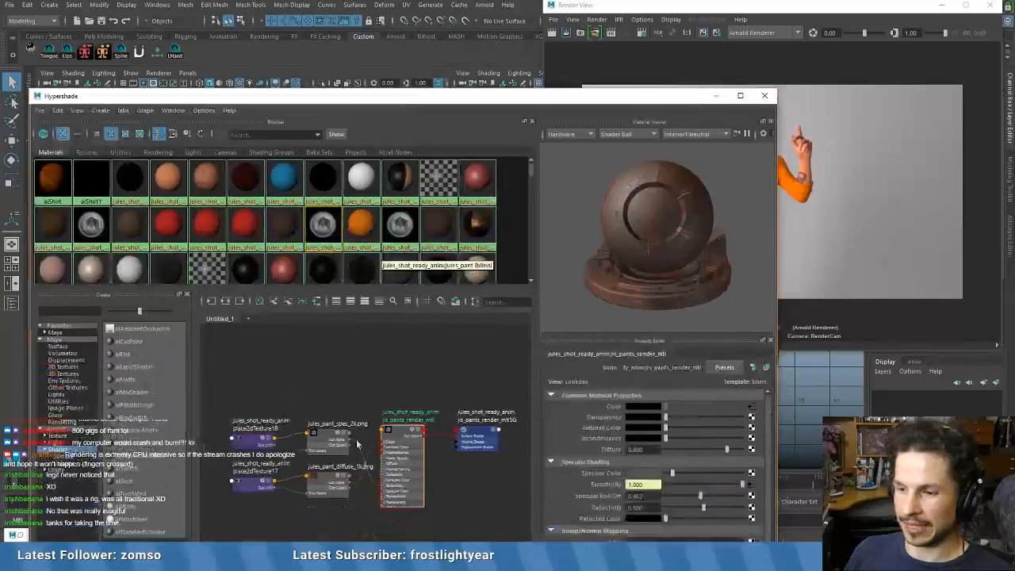
middle_click_drag(381, 443, 402, 395, "alt")
scroll(389, 381, "up", 1)
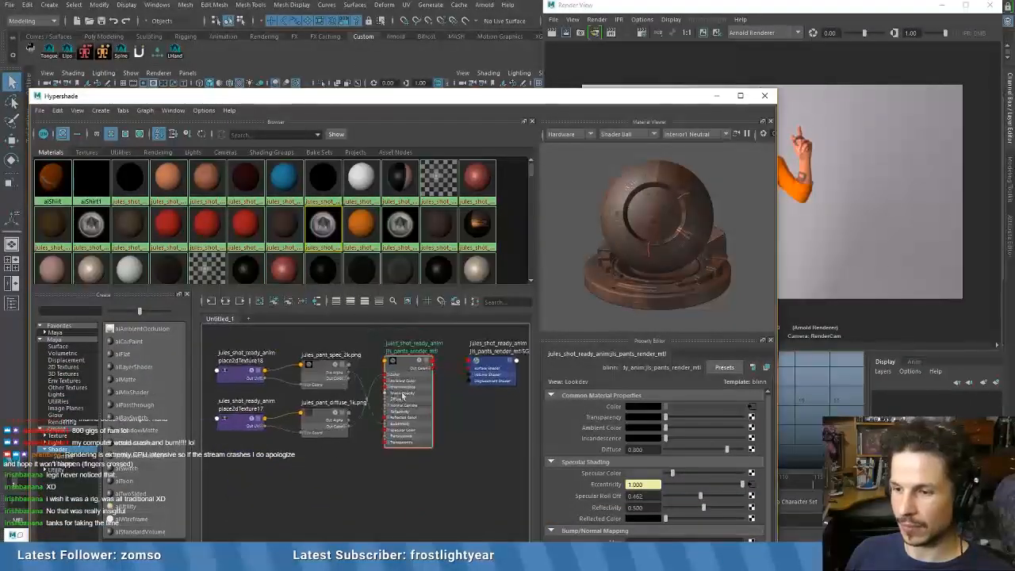
scroll(341, 387, "up", 2)
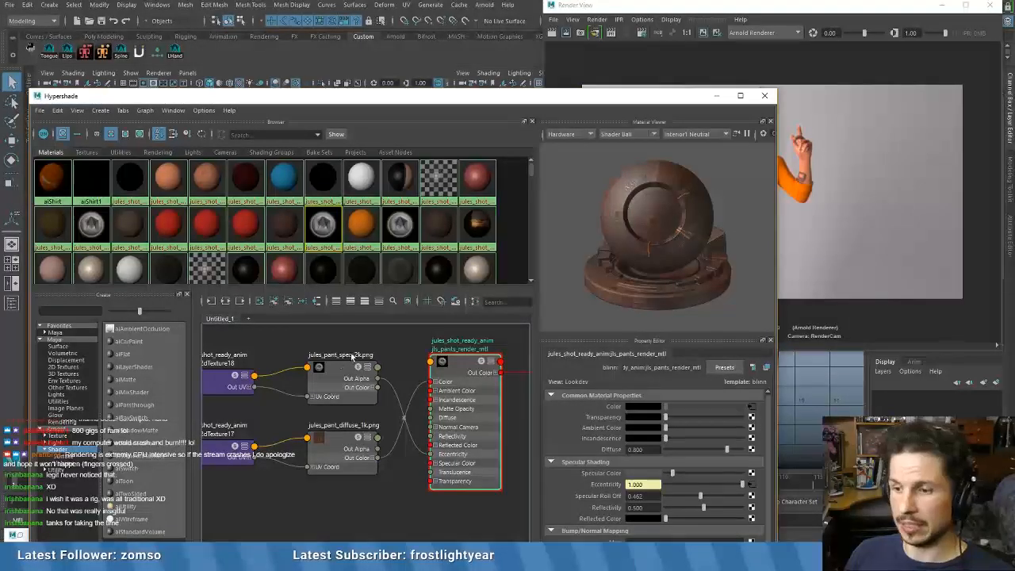
left_click(343, 373)
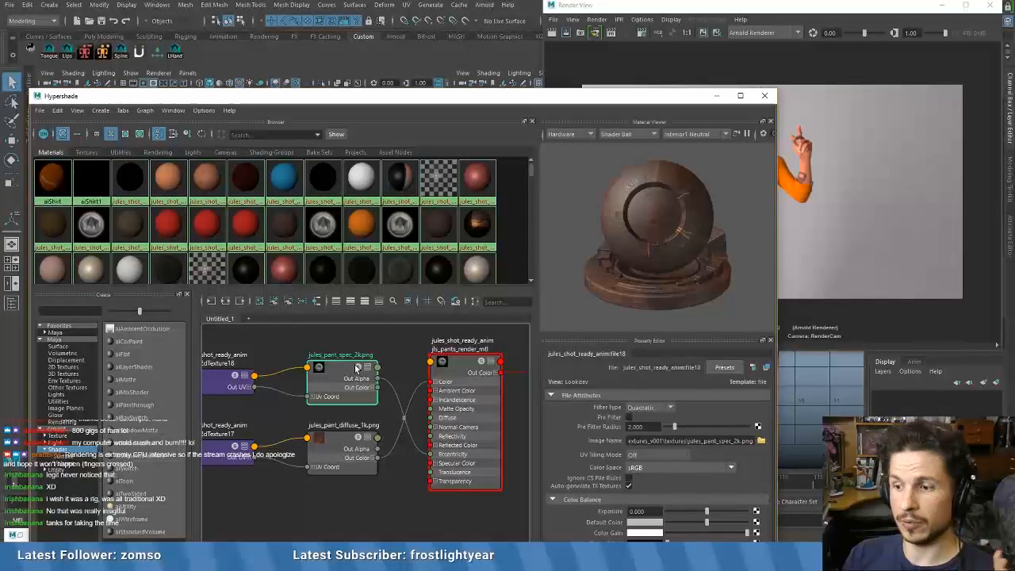
- Move the Hypershade window higher on the screen and frame the entire pants material network in the work area
left_click_drag(485, 96, 478, 61)
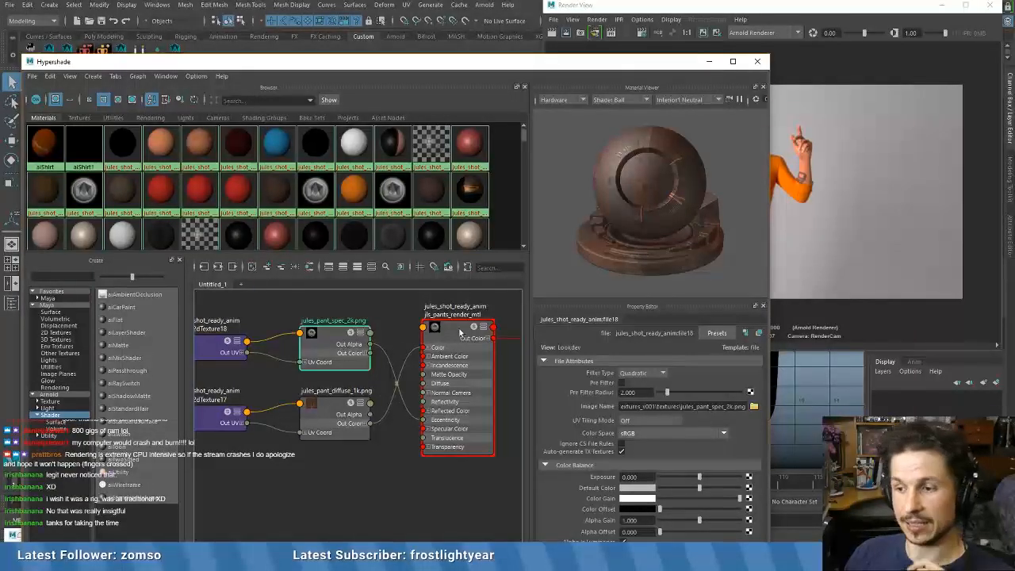
left_click_drag(541, 65, 527, 31)
scroll(376, 327, "down", 3)
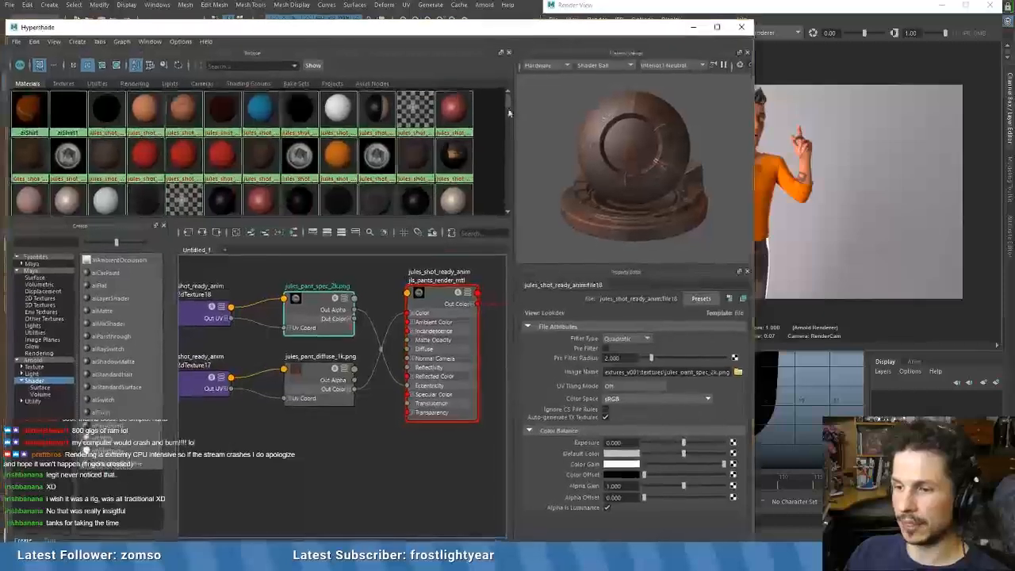
key("a")
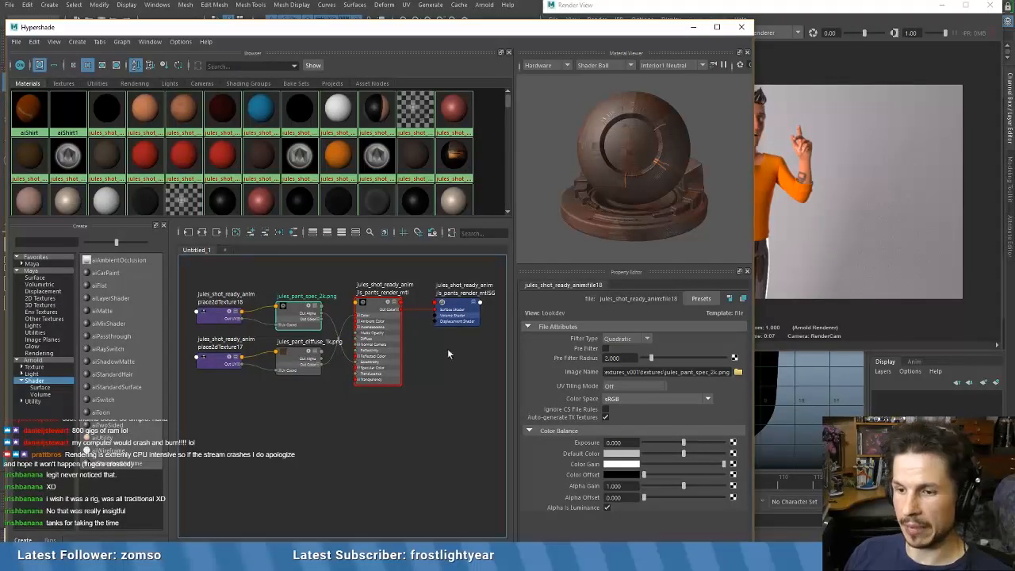
- Create an aiStandardSurface material and place its shading group node beside it, below the existing pants network
left_click(112, 389)
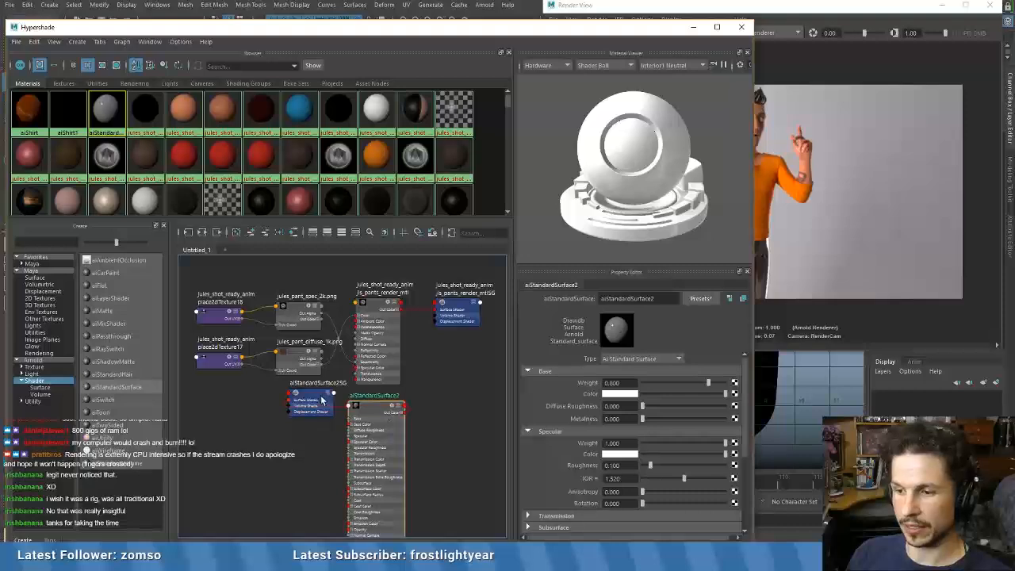
left_click_drag(321, 401, 435, 396)
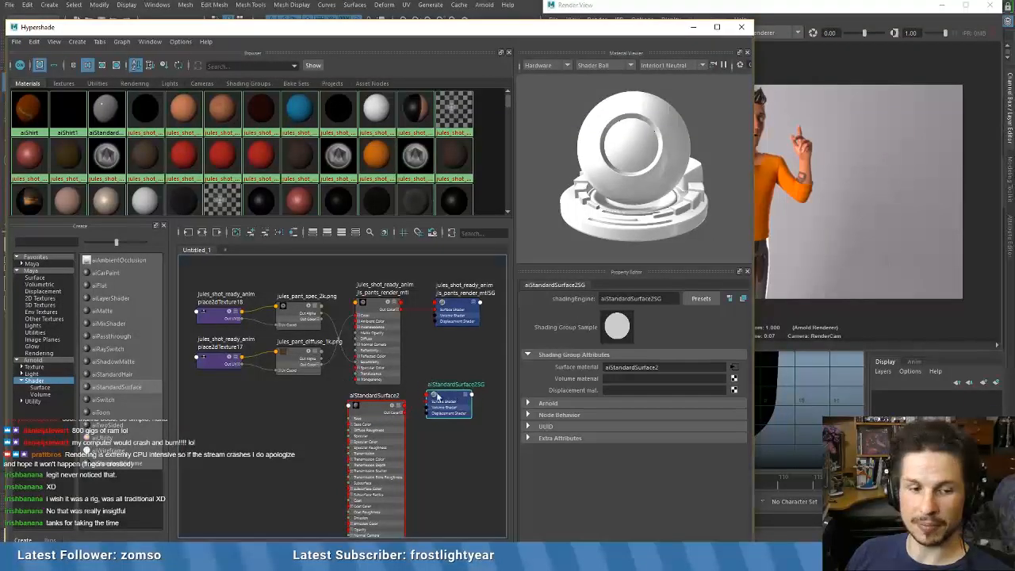
middle_click_drag(370, 385, 384, 361, "alt")
scroll(381, 372, "up", 1)
left_click_drag(373, 388, 378, 386)
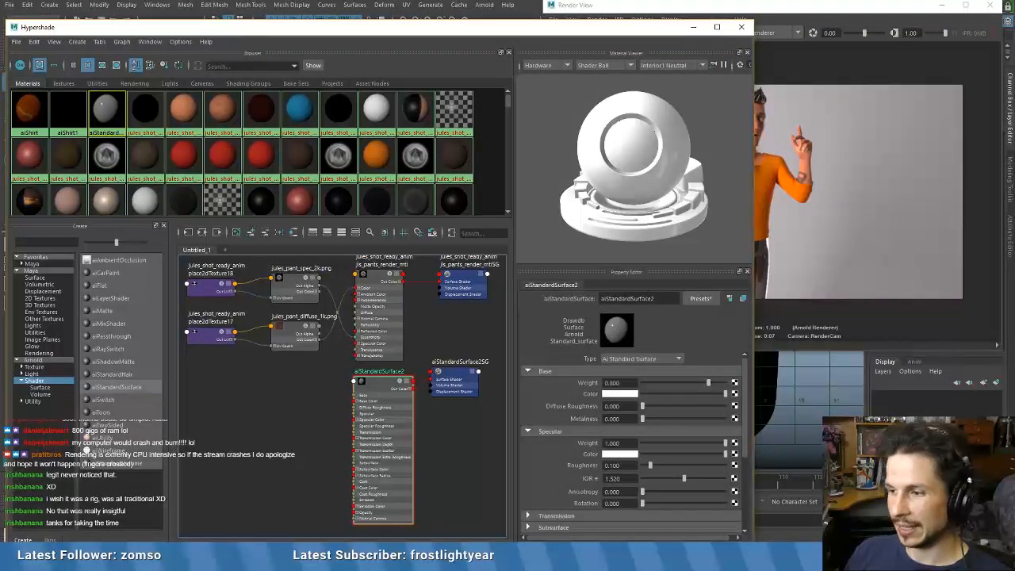
- Rename the new aiStandardSurface material as aiPants
double_click(616, 299)
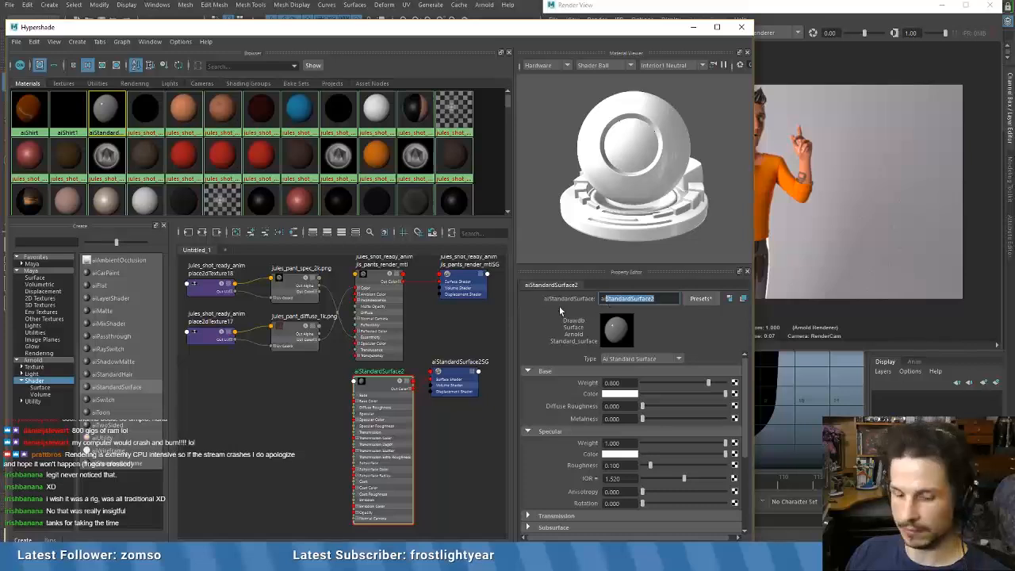
type("aiPa")
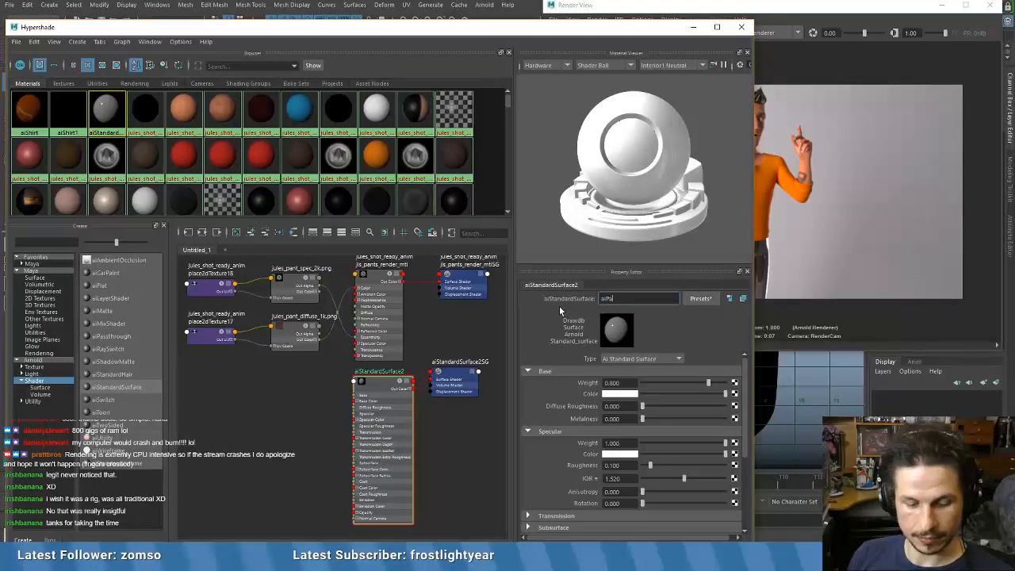
type("nt")
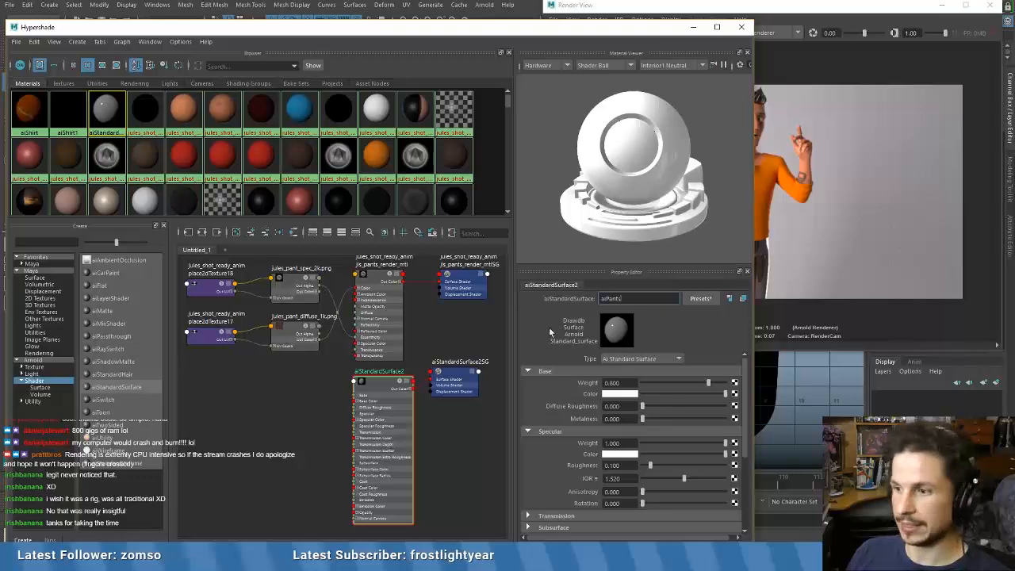
type("s")
key("Return")
middle_click_drag(354, 387, 347, 384, "alt")
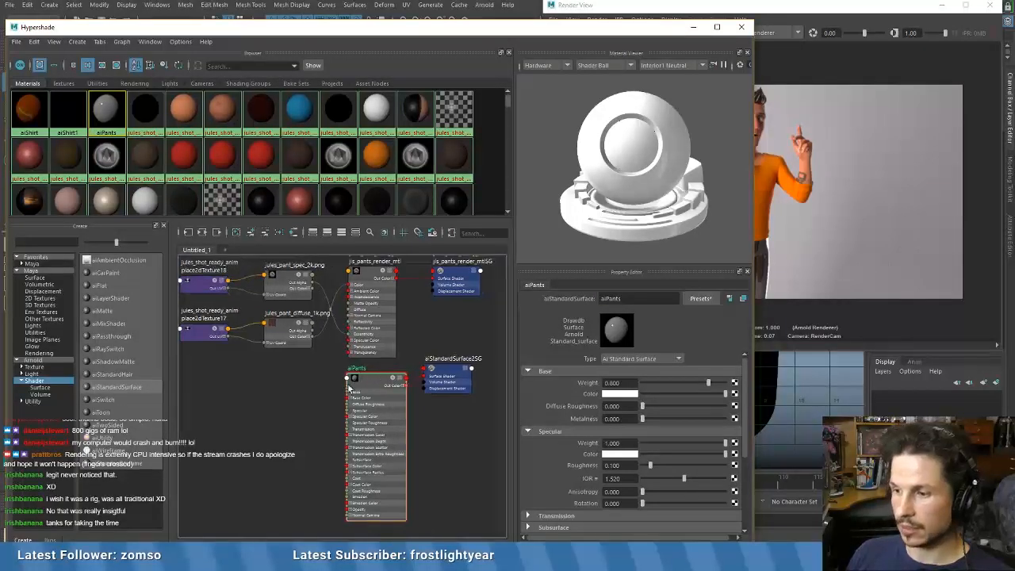
- Set aiPants' base weight to 1 and connect the Out Color of jules_pant_diffuse_1k.png to its Base Color
left_click_drag(711, 383, 726, 383)
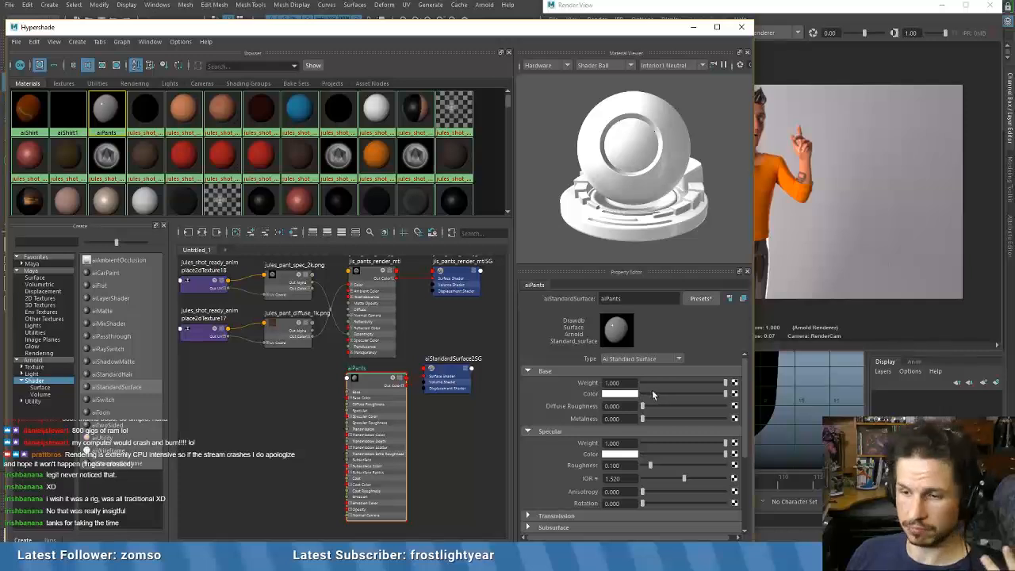
left_click(288, 338)
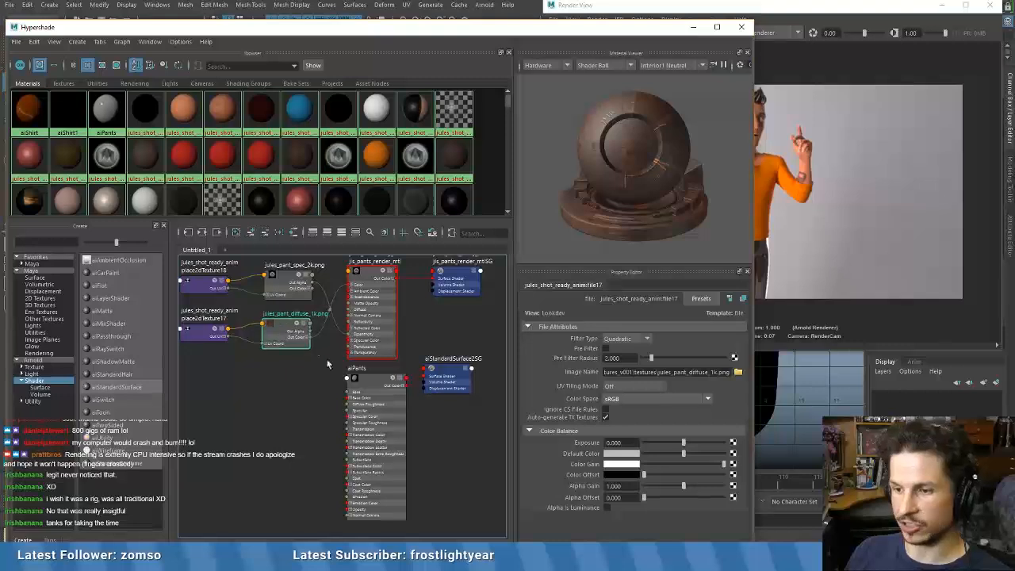
left_click(375, 384)
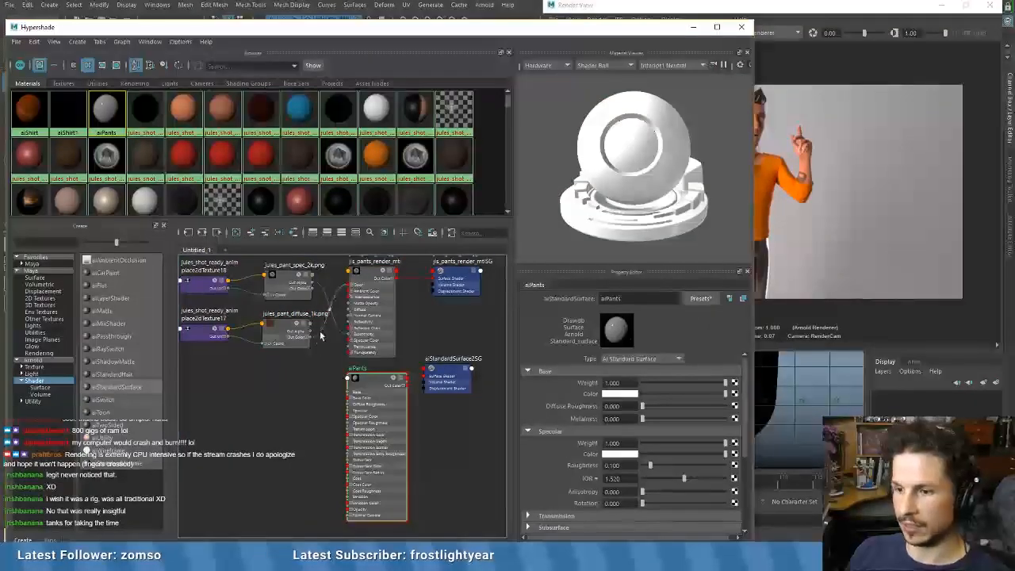
left_click_drag(311, 337, 350, 399)
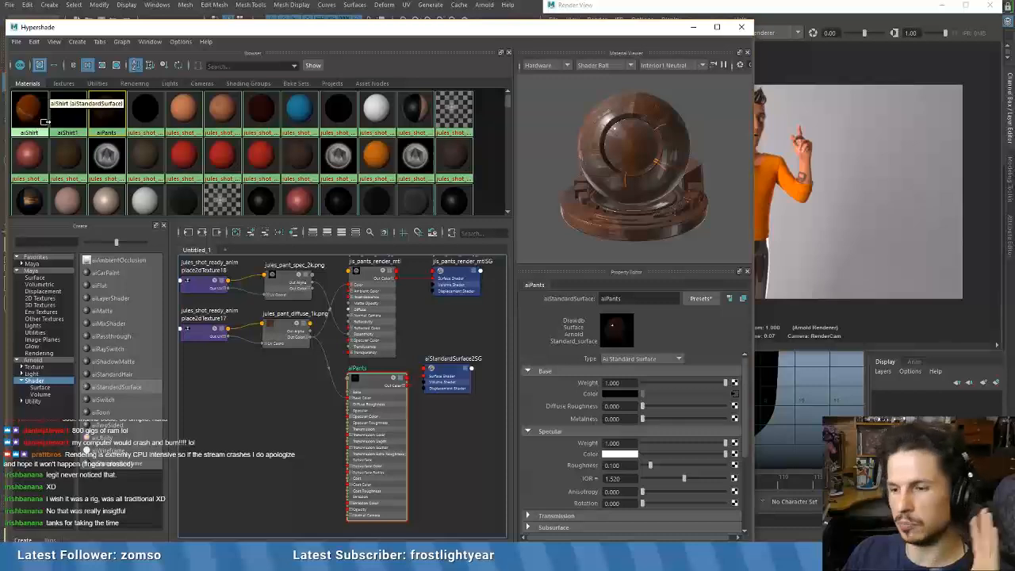
- Add the aiShirt material to the graph beside aiPants as a reference, and set aiPants' specular weight to 0.2
middle_click_drag(45, 120, 242, 411)
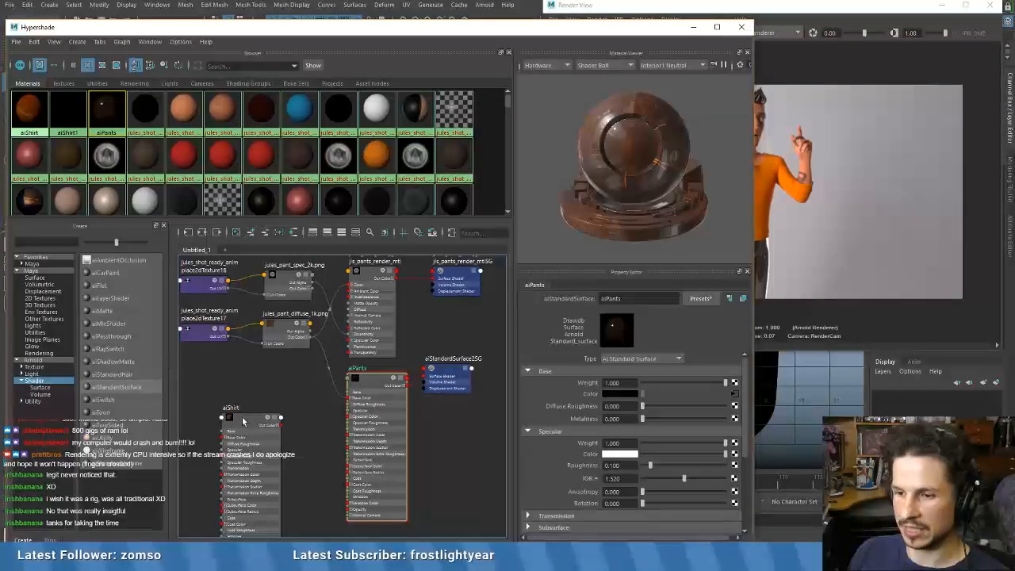
left_click_drag(242, 420, 241, 394)
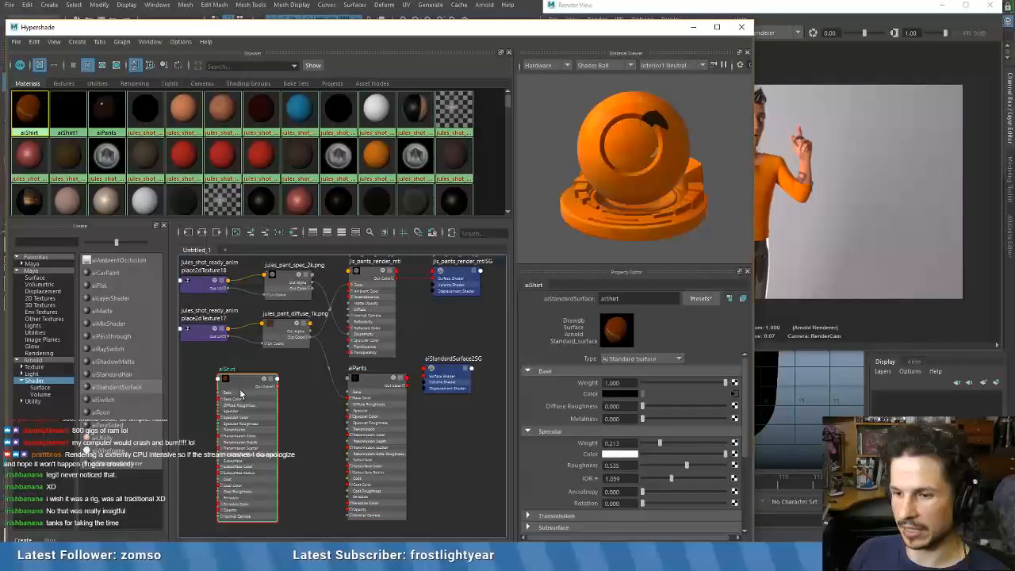
left_click(400, 426)
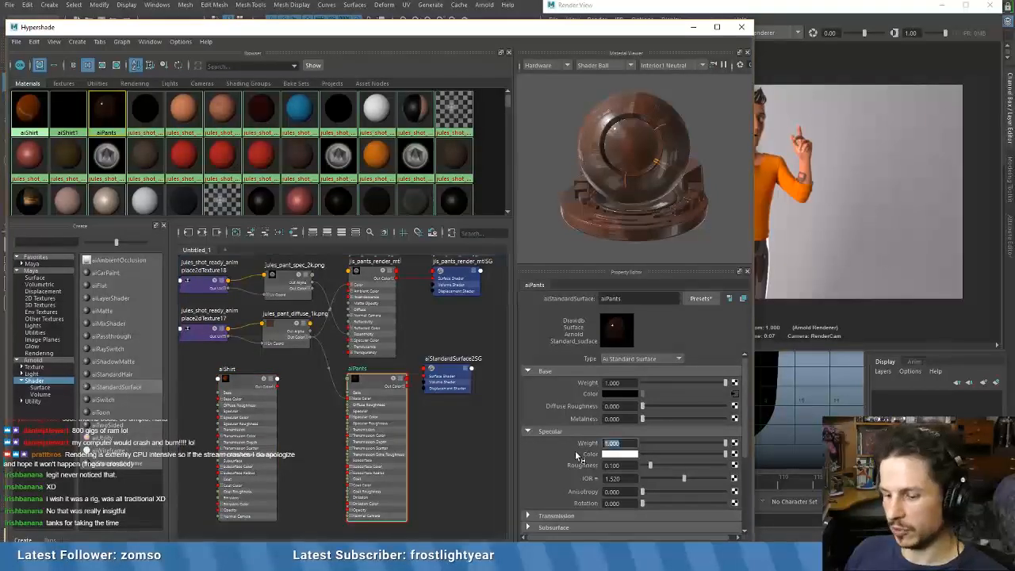
type("0.2")
key("Return")
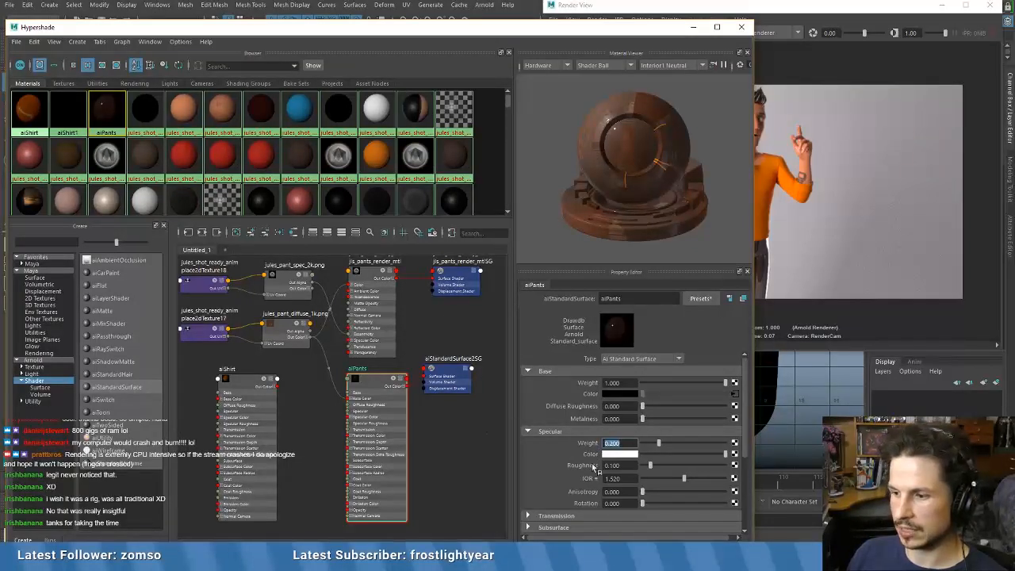
key("Tab")
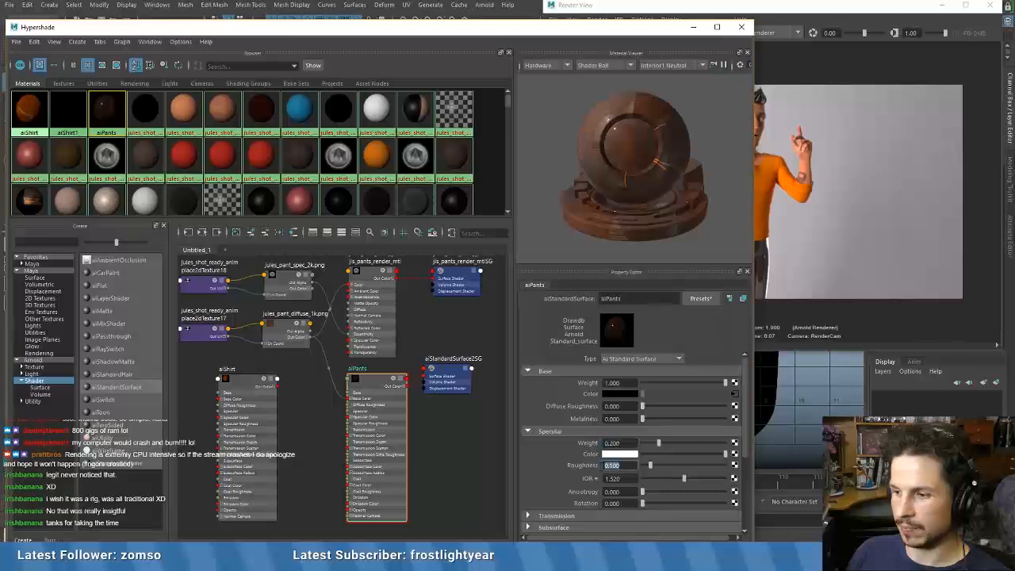
- Check aiShirt's specular settings and set aiPants' specular roughness to 0.535 to match
left_click(233, 394)
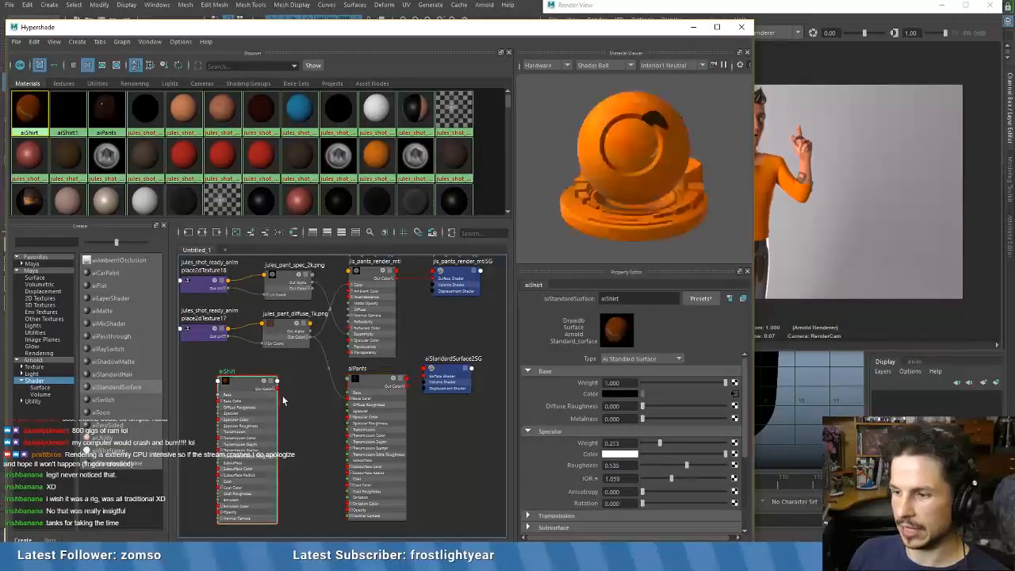
left_click(393, 408)
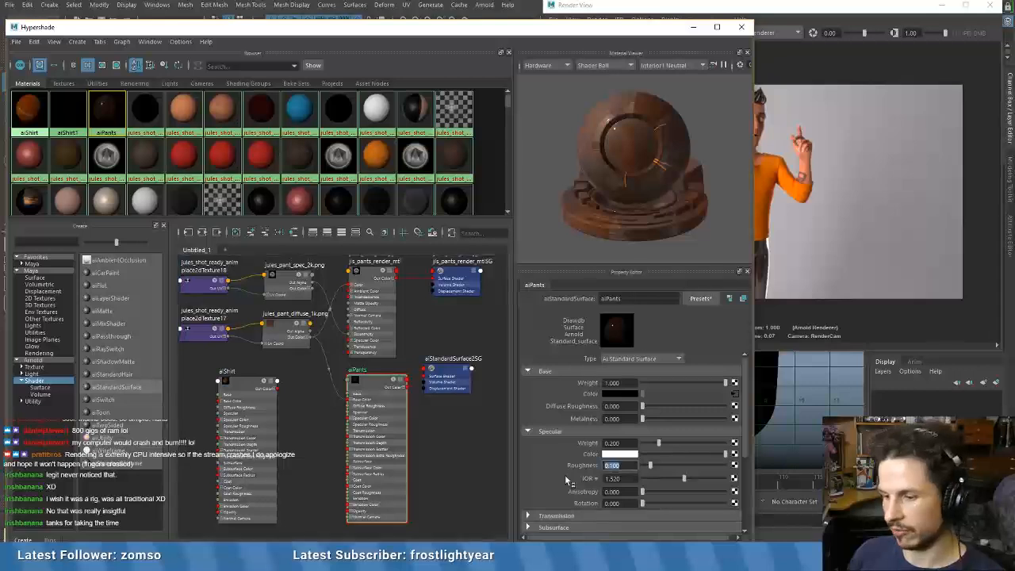
type(".535")
key("Return")
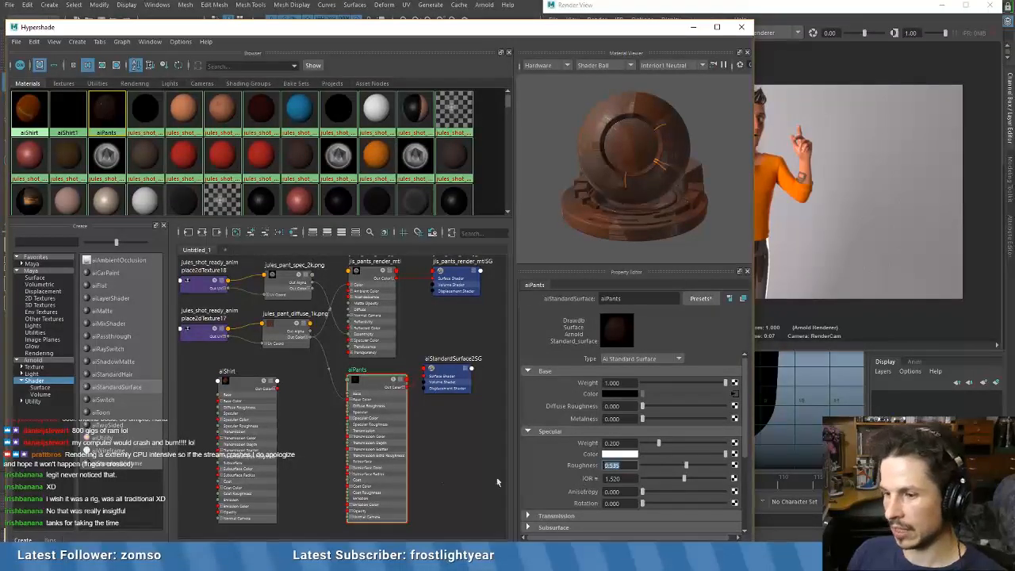
- Set aiPants' specular IOR to 1.05, close to the value used by aiShirt
left_click(261, 395)
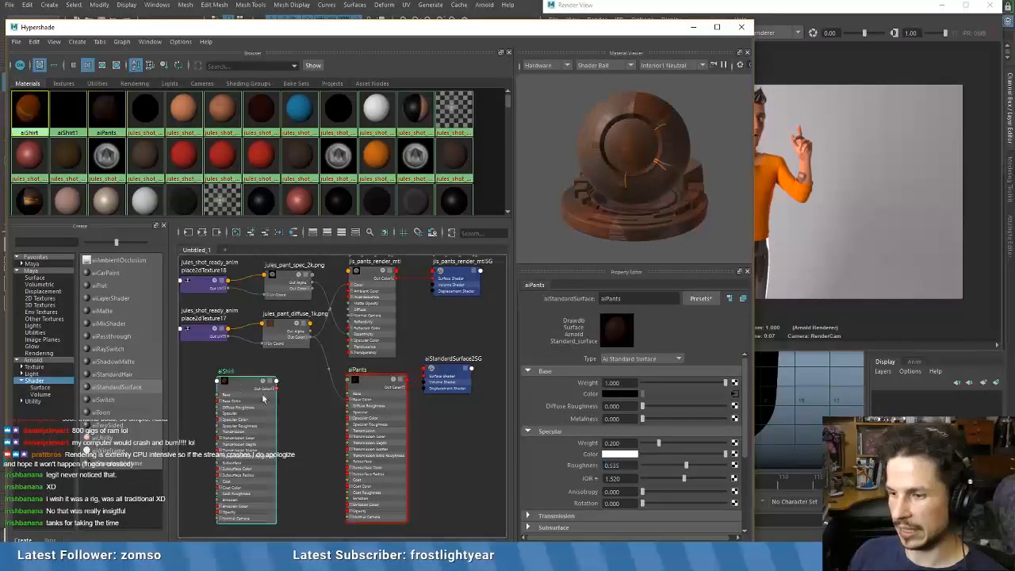
left_click(370, 383)
left_click(612, 478)
type("1")
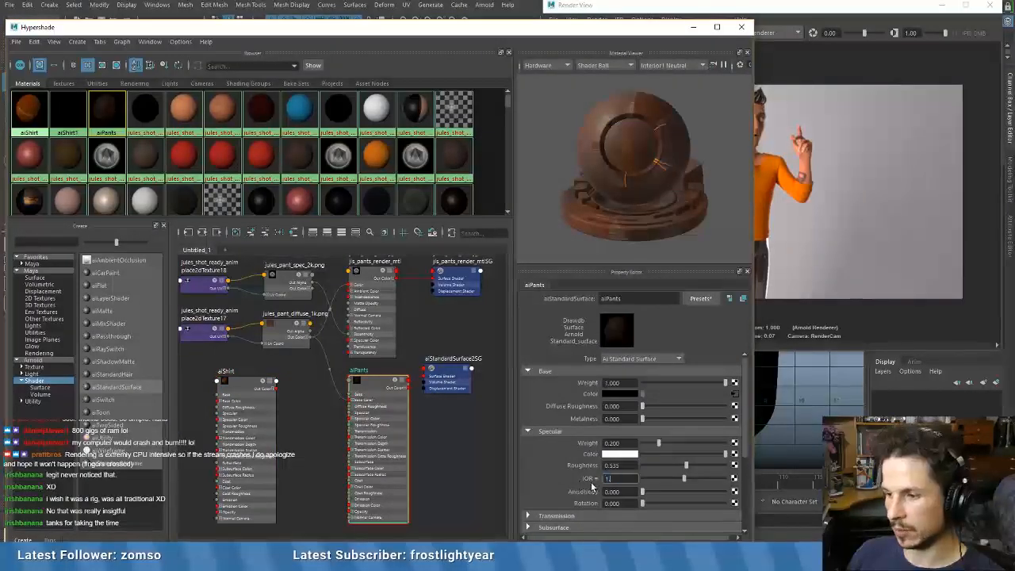
type(".05")
key("Return")
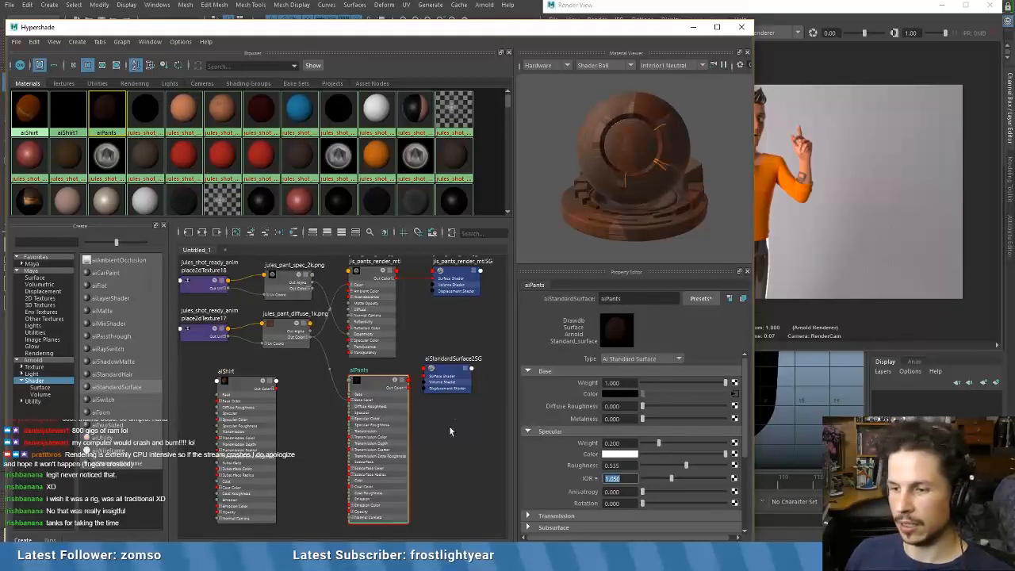
- Check the jules_pant_spec_2k.png texture node, and adjust aiPants' specular weight to 0.374
left_click(287, 277)
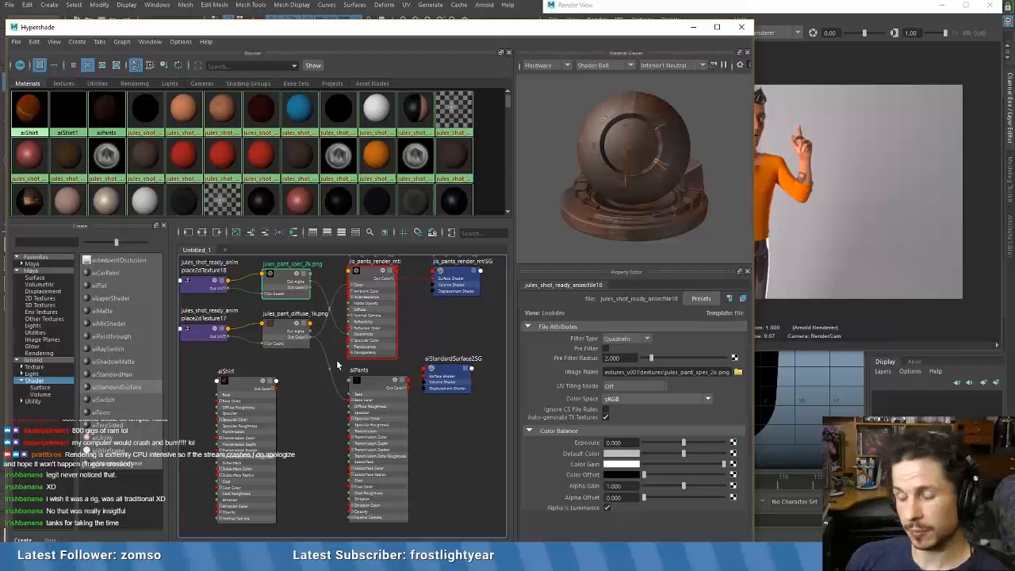
left_click(374, 387)
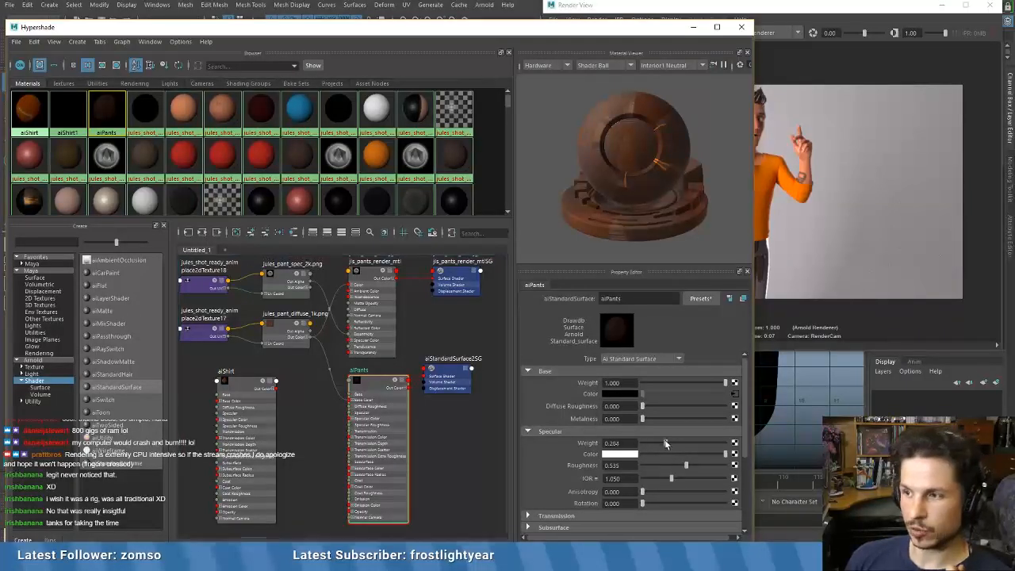
mouse_move(664, 440)
left_mouse_down()
mouse_move(698, 444)
mouse_move(657, 446)
left_mouse_up()
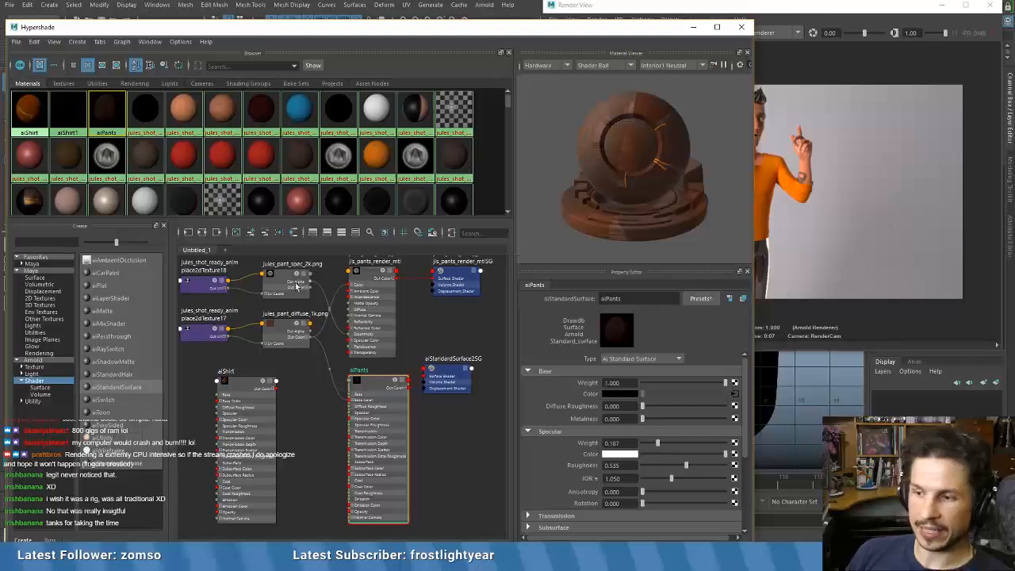
mouse_move(658, 442)
left_mouse_down()
mouse_move(688, 446)
mouse_move(656, 445)
mouse_move(665, 445)
left_mouse_up()
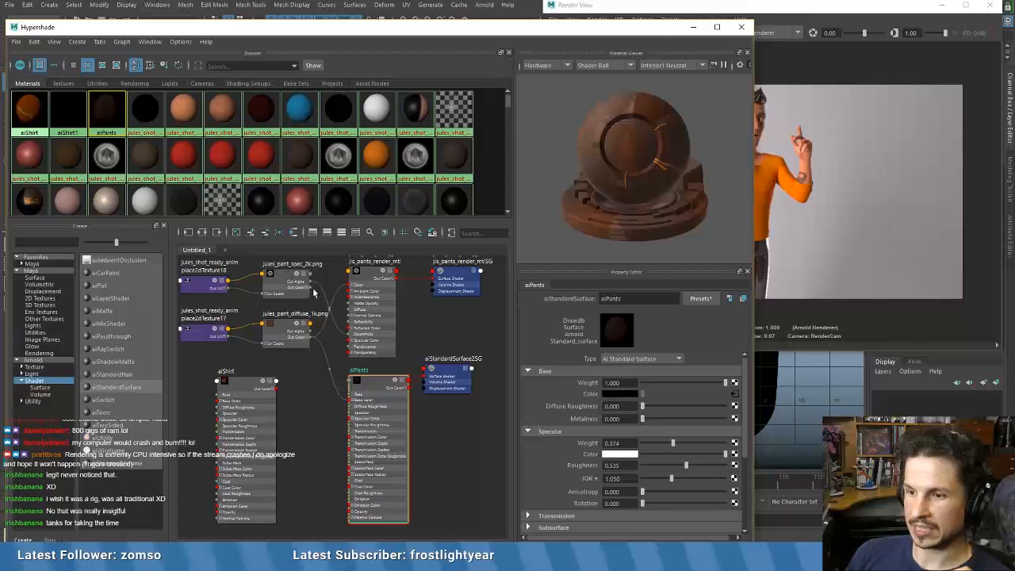
- Try to connect the Out Alpha of jules_pant_spec_2k.png to the individual Specular Color channels of aiPants, and remove these connections
left_click_drag(310, 285, 341, 412)
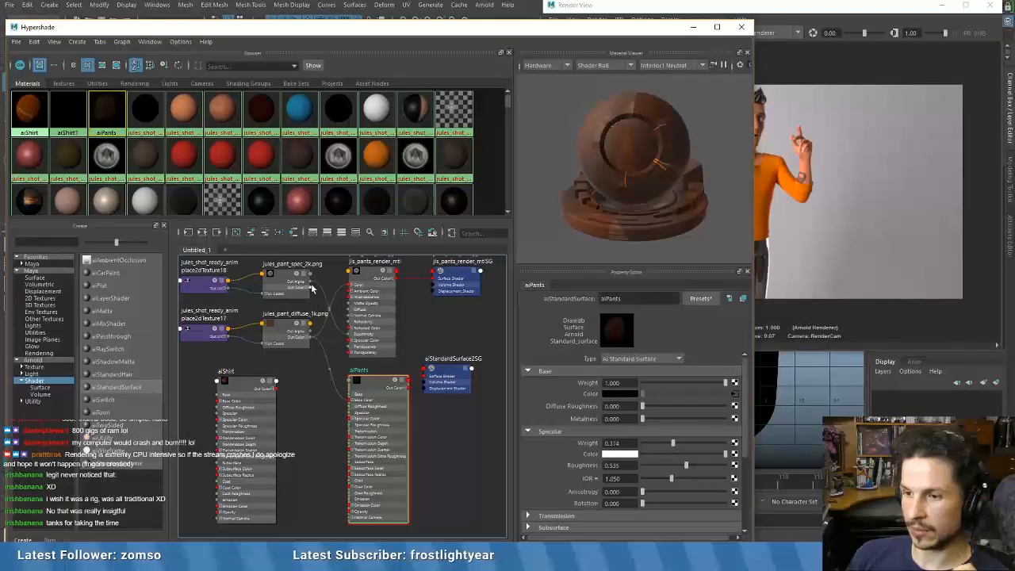
left_click(353, 419)
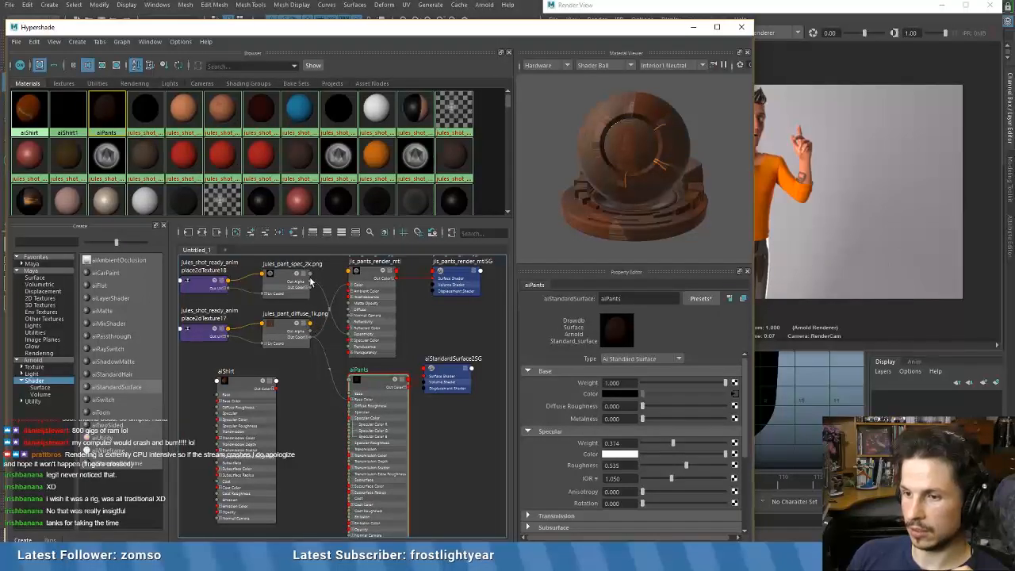
left_click_drag(310, 282, 349, 424)
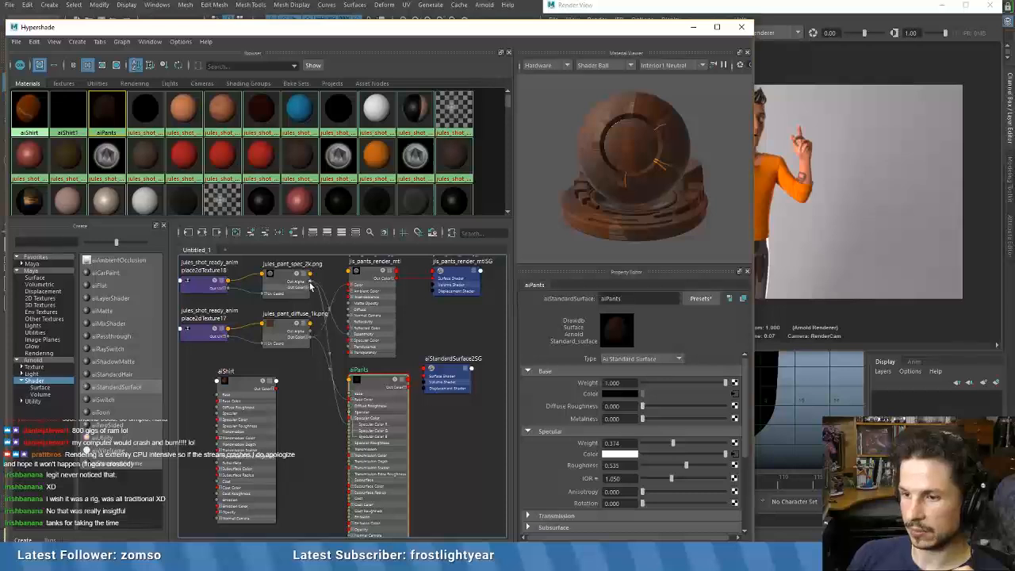
left_click_drag(310, 281, 350, 430)
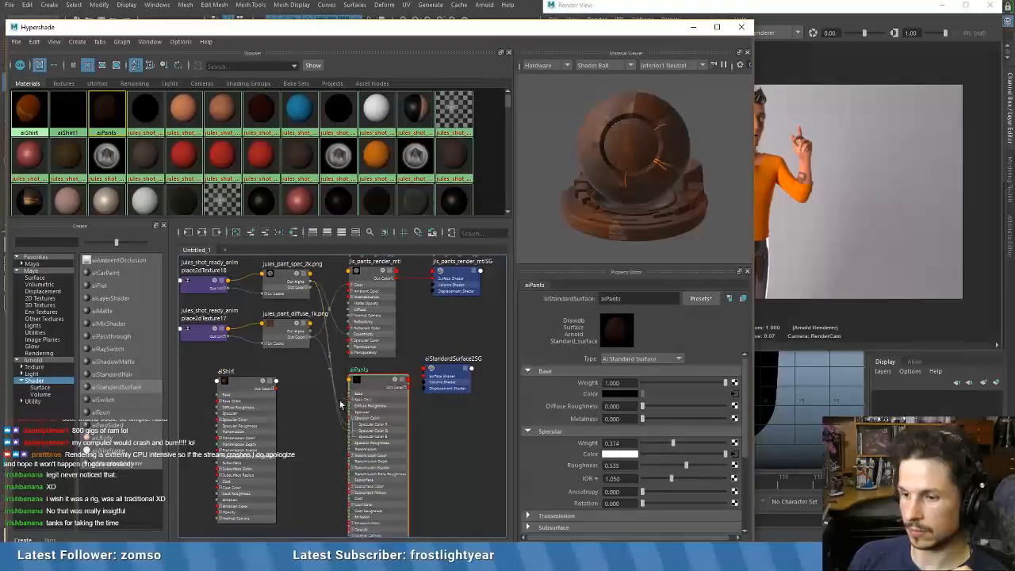
left_click_drag(320, 315, 356, 433)
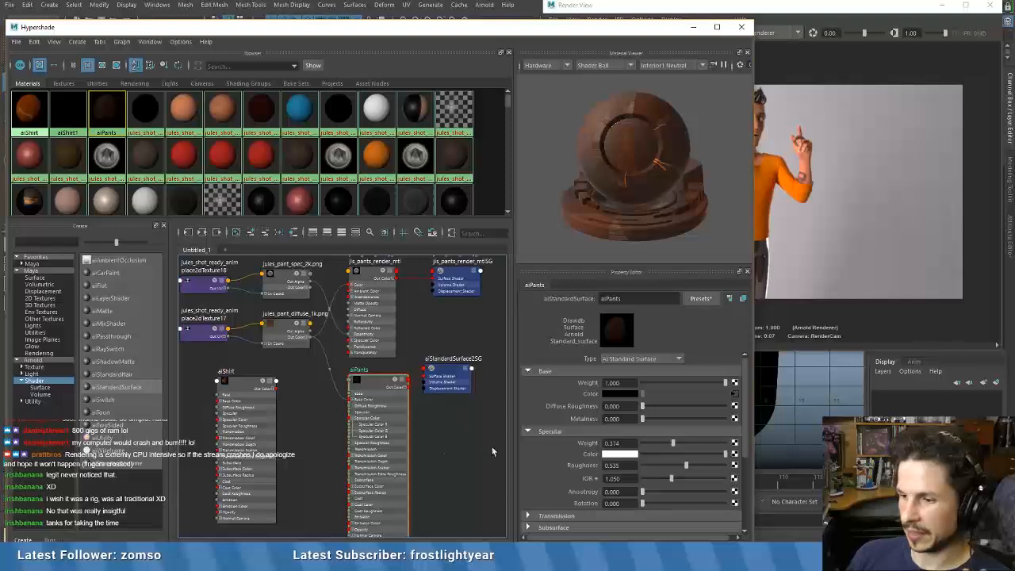
left_click(353, 420)
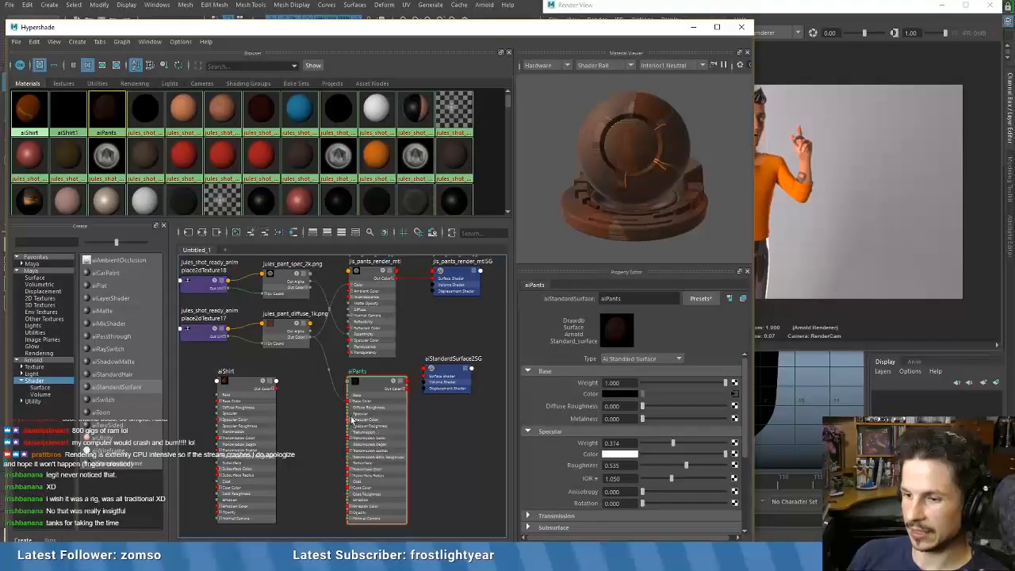
- Connect the Out Alpha of jules_pant_spec_2k.png to aiPants' specular weight, and render a region over the character's pants
left_click_drag(310, 282, 347, 413)
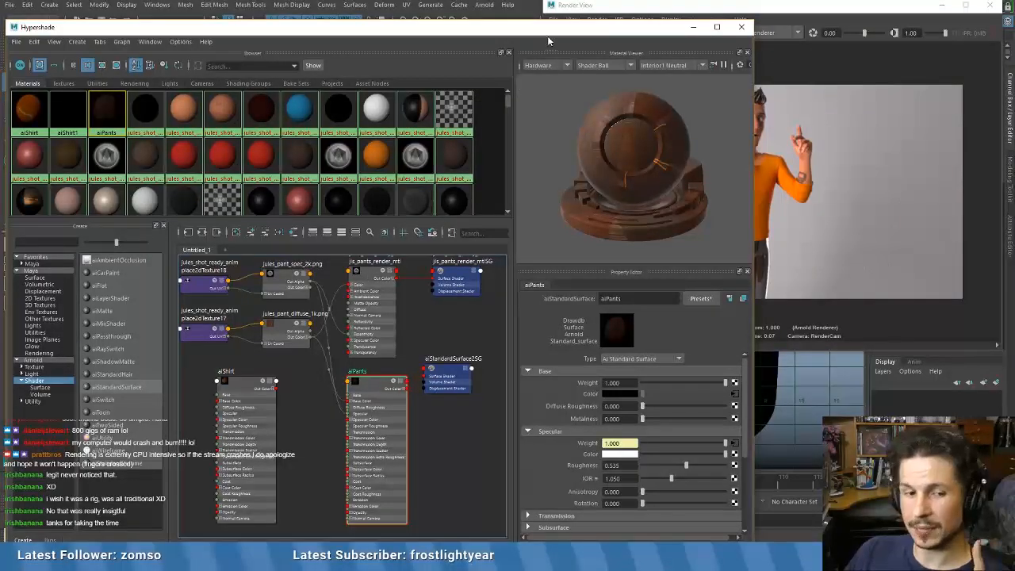
left_click_drag(547, 36, 406, 205)
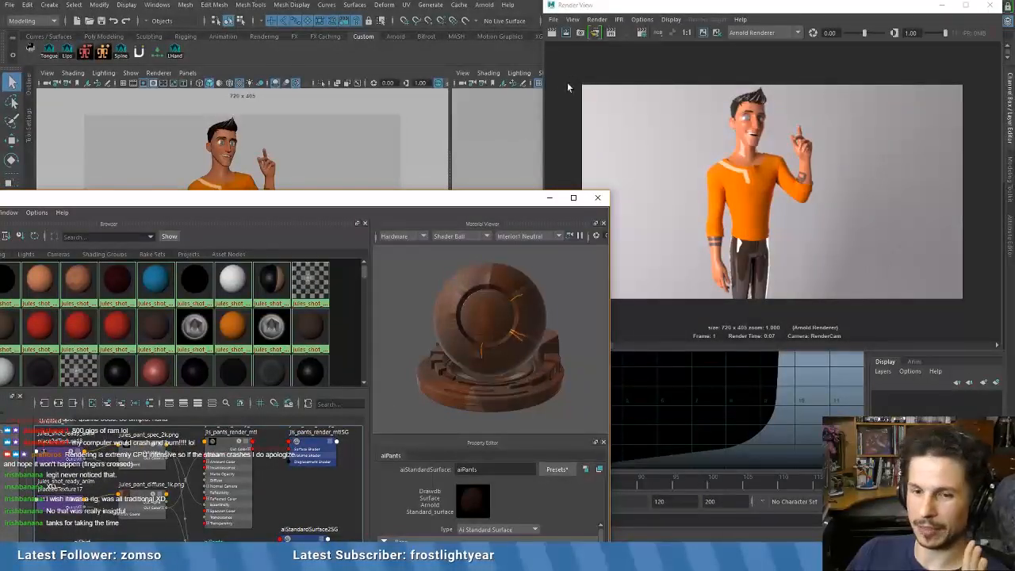
left_click_drag(644, 10, 614, 23)
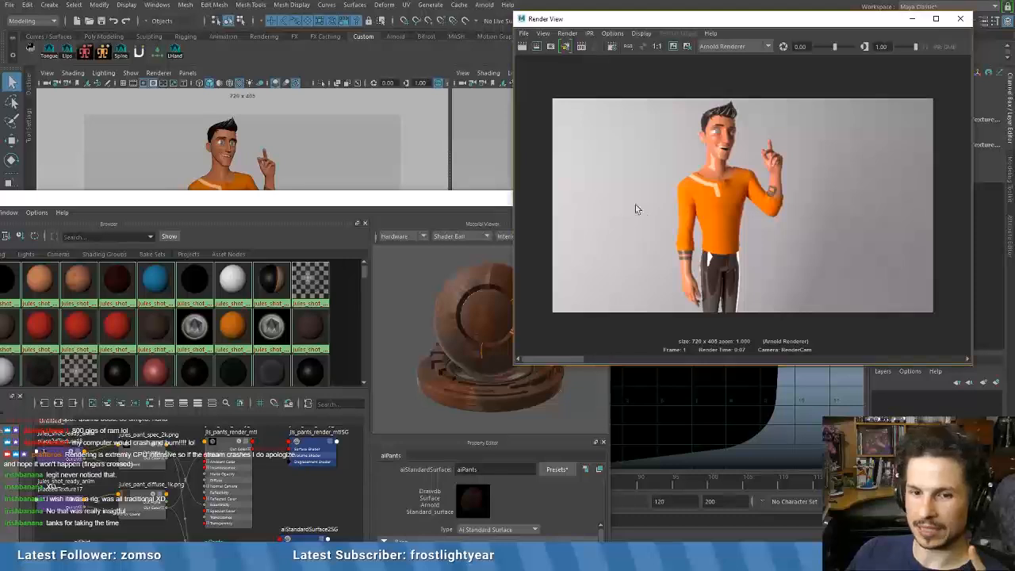
left_click_drag(749, 256, 716, 303)
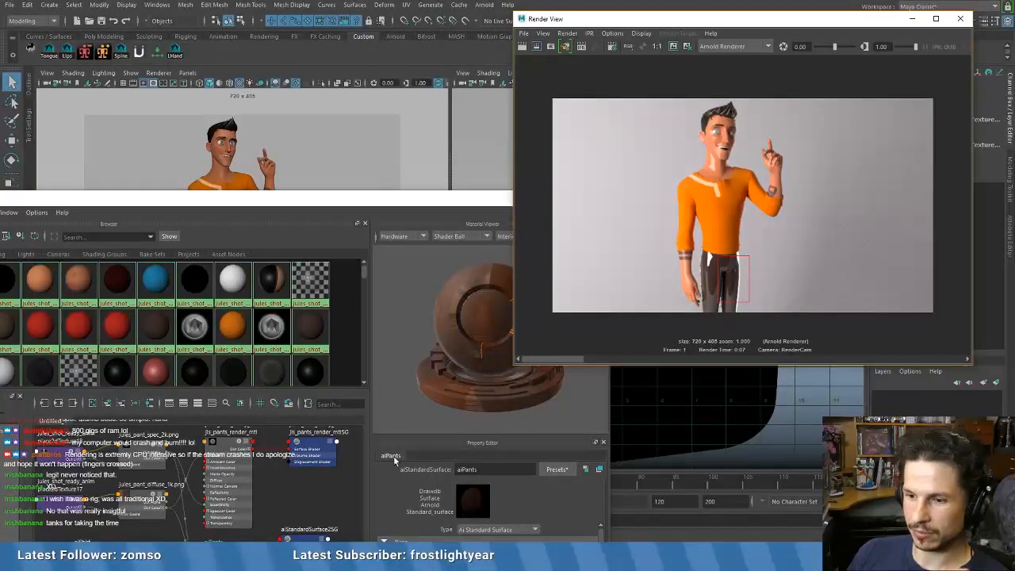
left_click(535, 45)
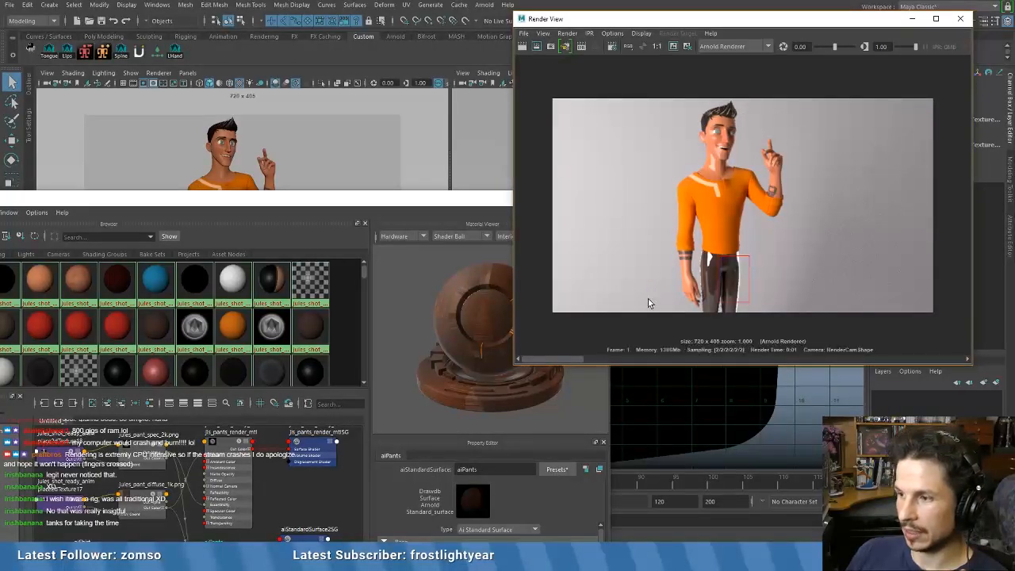
- Select the character's trousers mesh in the perspective view and assign the aiPants material to it
left_click_drag(383, 193, 382, 306)
left_click_drag(661, 25, 311, 153)
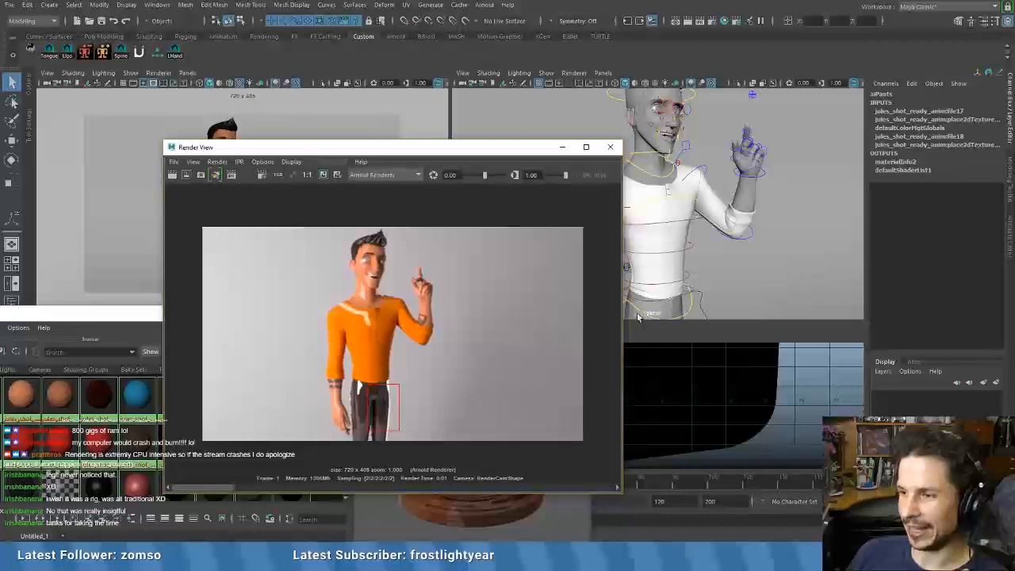
left_click(657, 314)
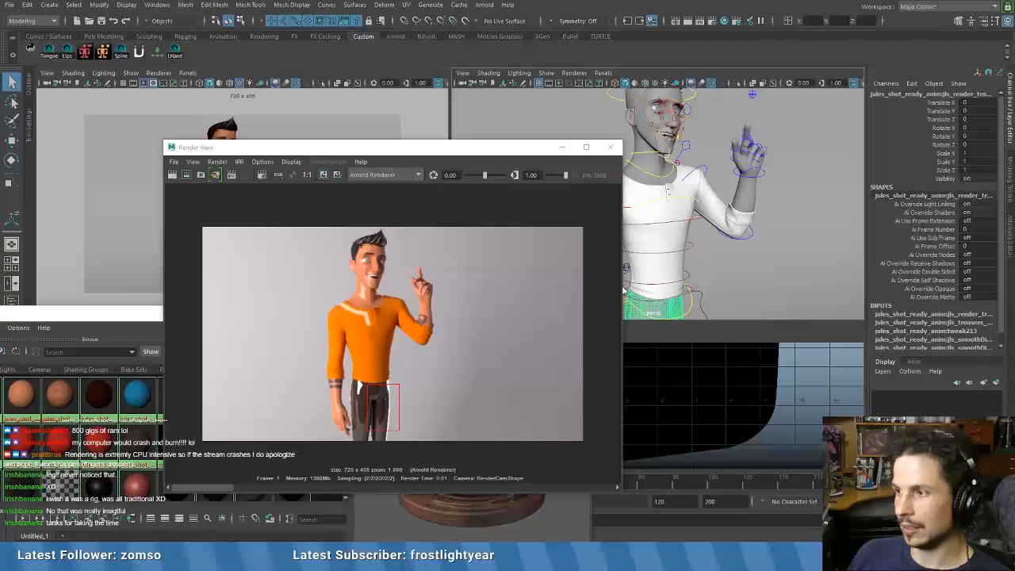
left_click_drag(457, 150, 675, 70)
left_click_drag(314, 316, 352, 287)
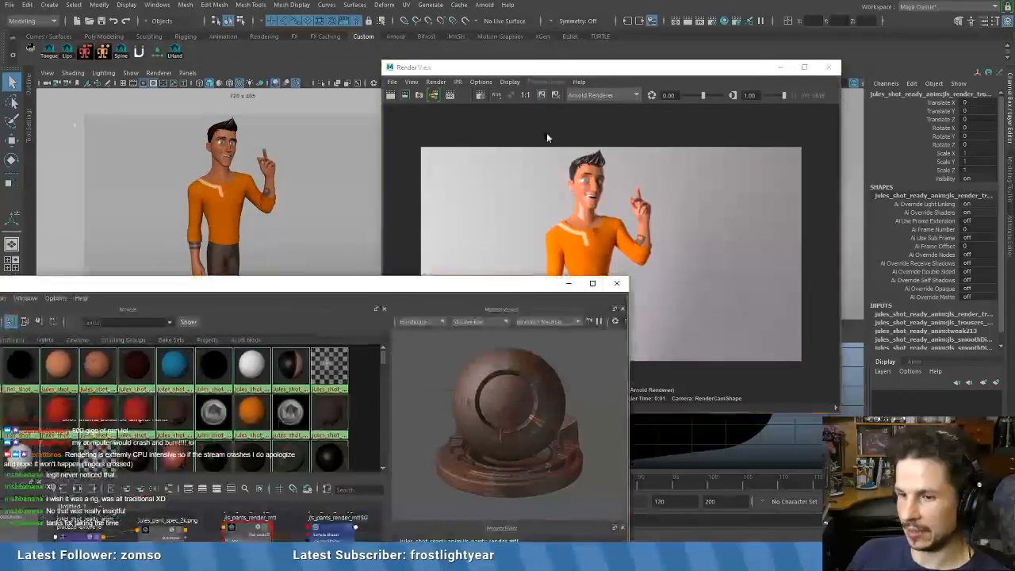
left_click_drag(546, 133, 545, 134)
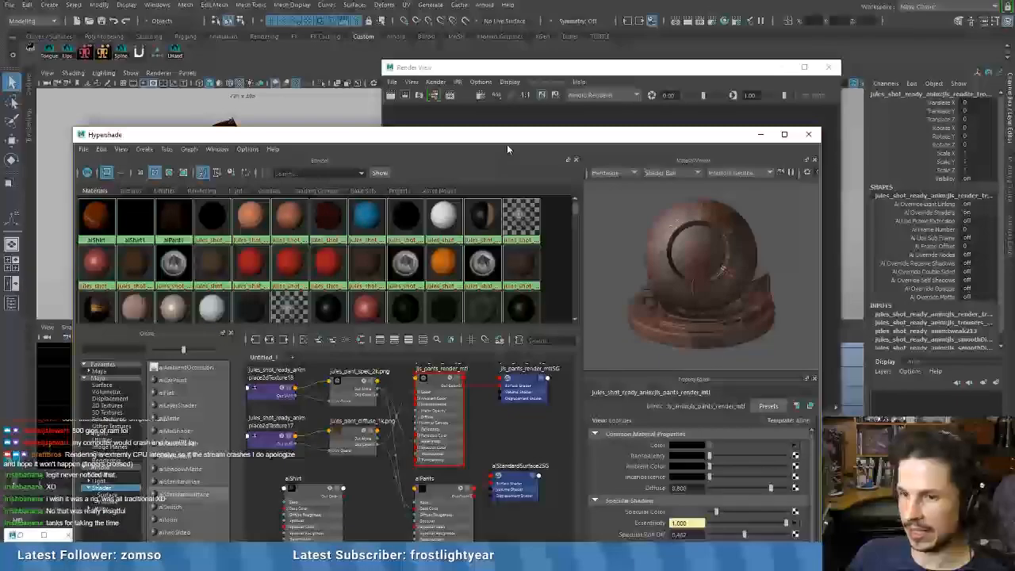
right_click(172, 224)
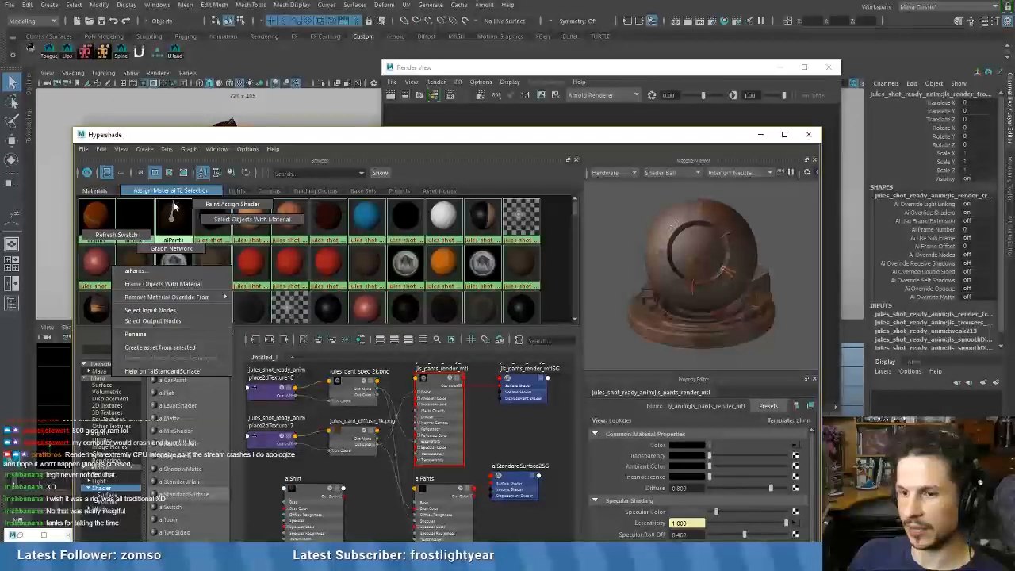
right_click_drag(173, 206, 174, 201)
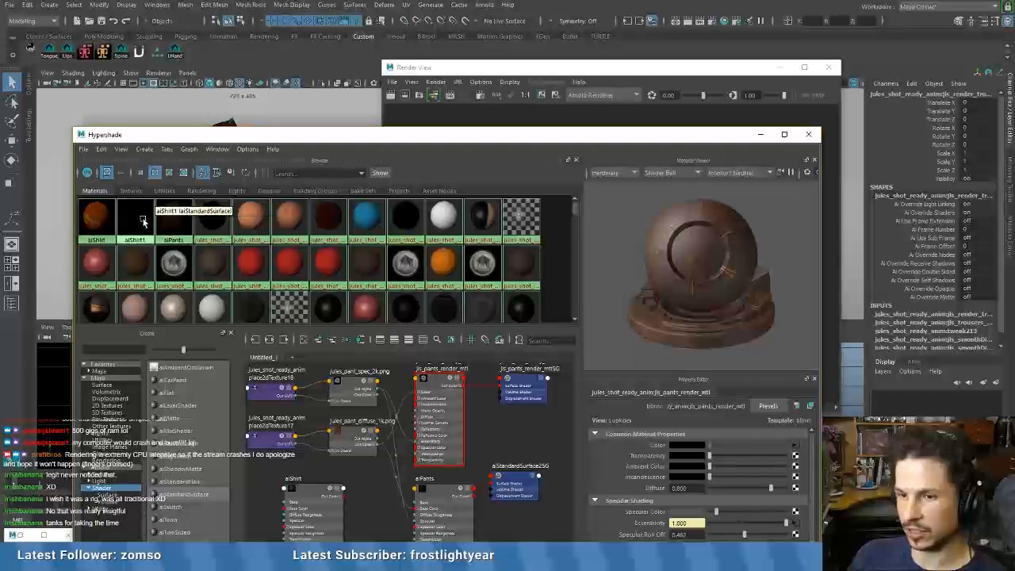
- Delete the leftover aiShirt1 material
left_click(140, 220)
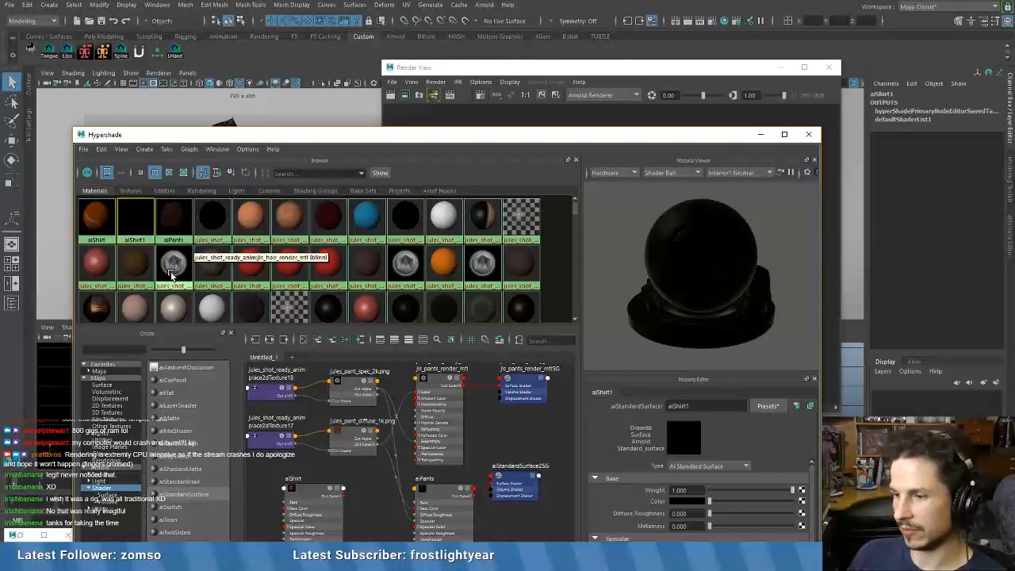
key("Delete")
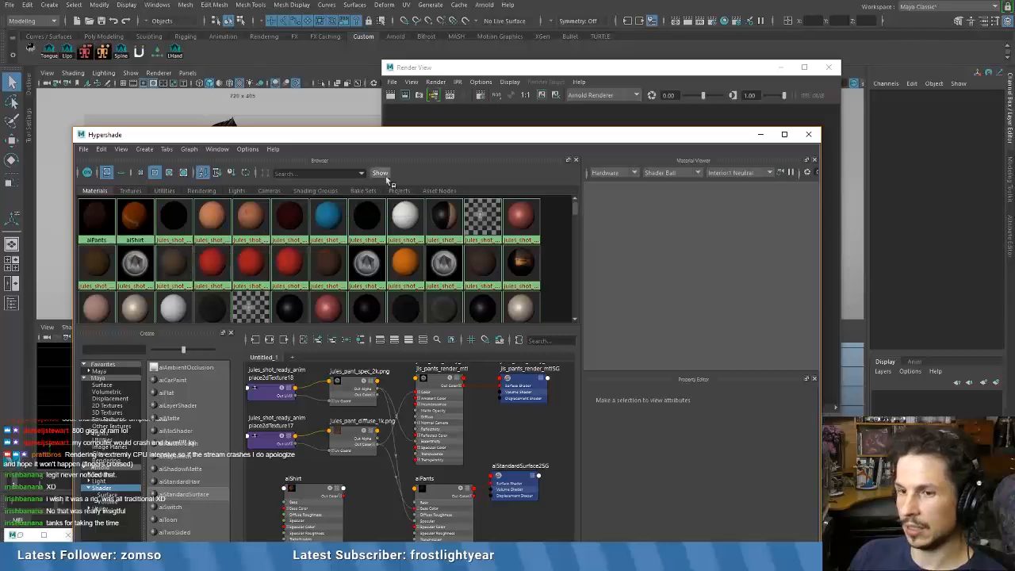
- Re-render regions covering both legs, the waist and the bottom of the pants to check the new material
left_click_drag(617, 139, 553, 232)
left_click(448, 165)
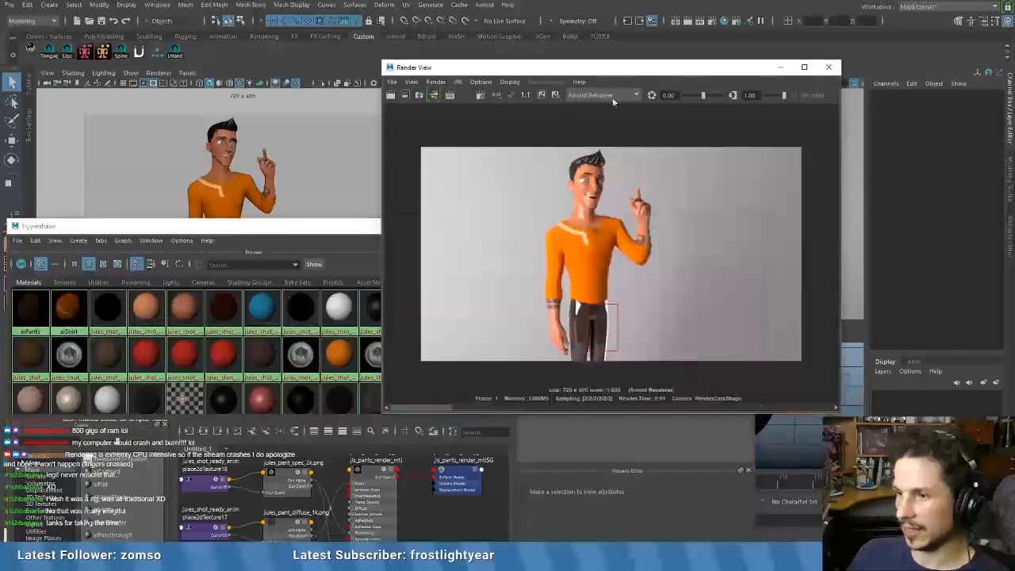
left_click(405, 97)
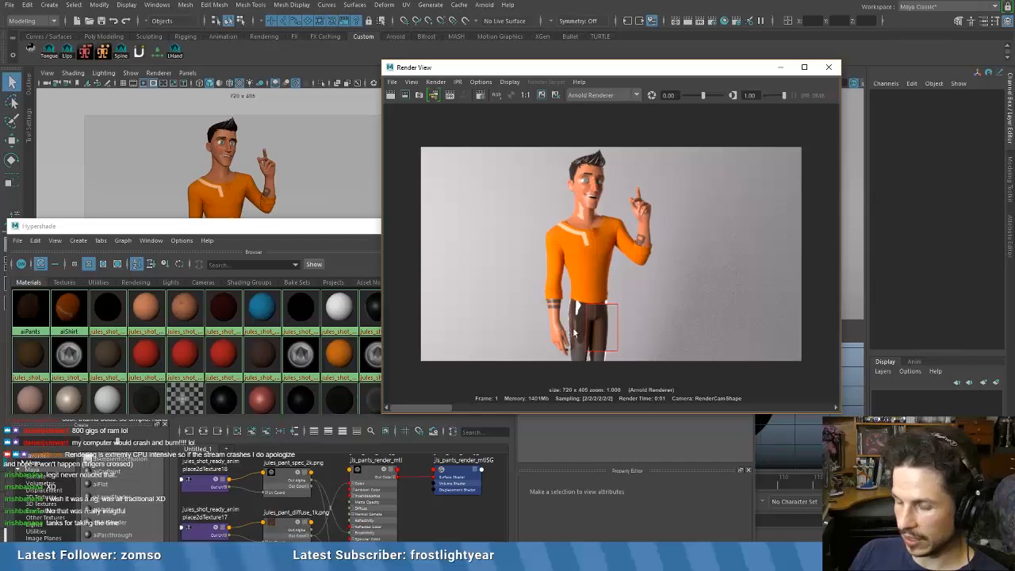
left_click(405, 97)
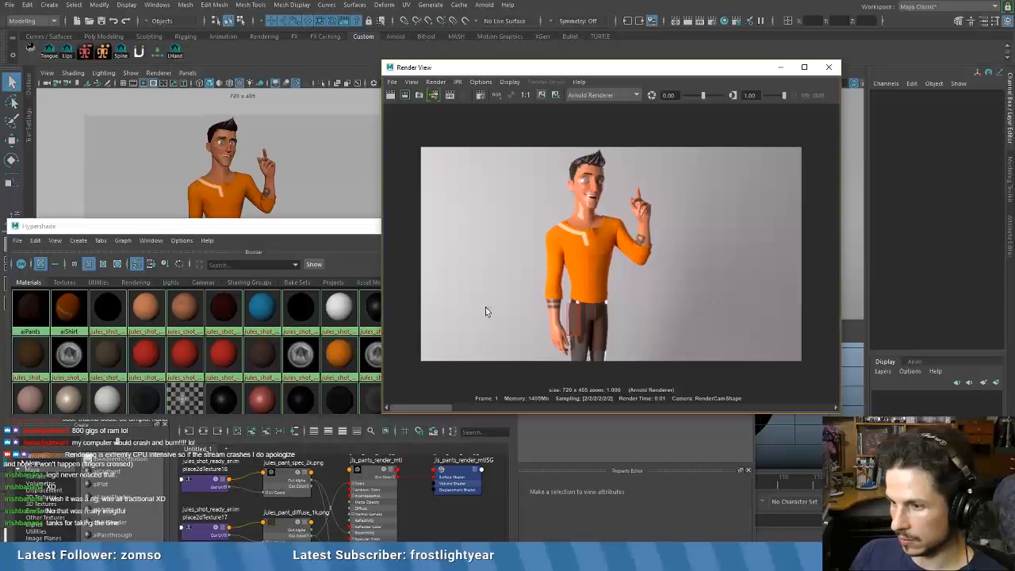
left_click_drag(622, 323, 626, 328)
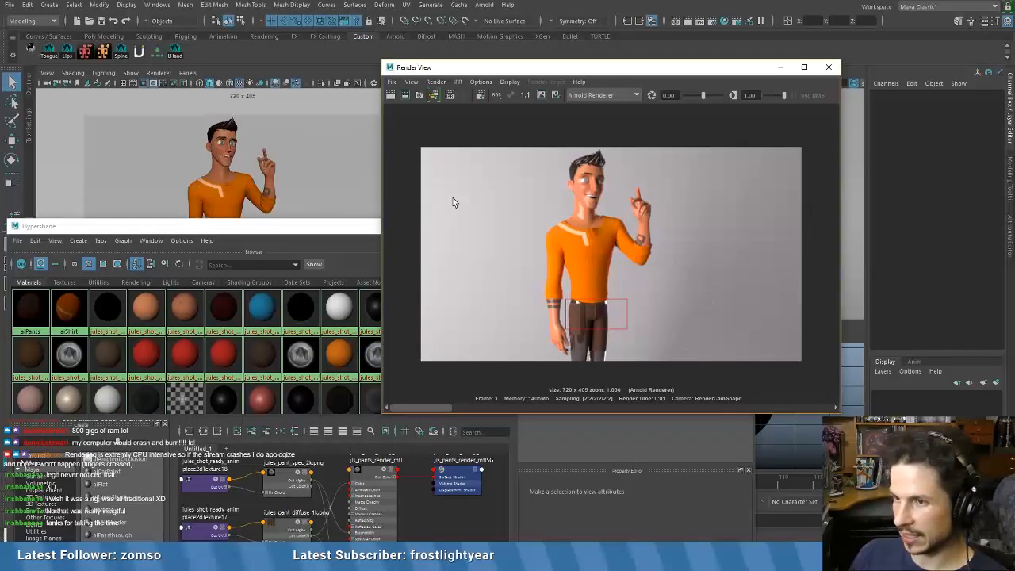
left_click_drag(558, 326, 614, 367)
left_click(404, 95)
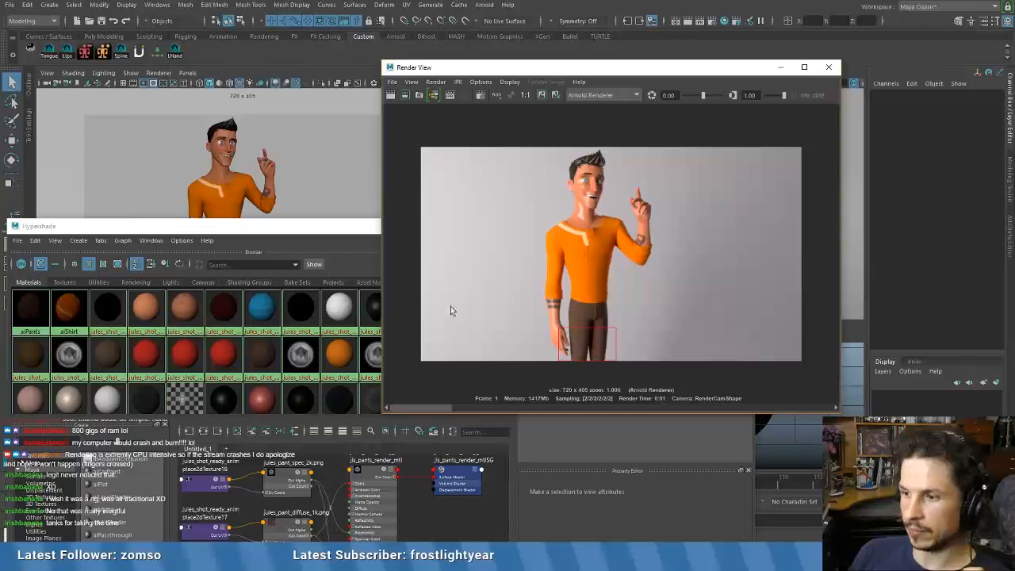
- Examine the aiShirt and aiPants shader nodes and compare them with the shirt and pants in the render
left_click_drag(344, 222, 431, 37)
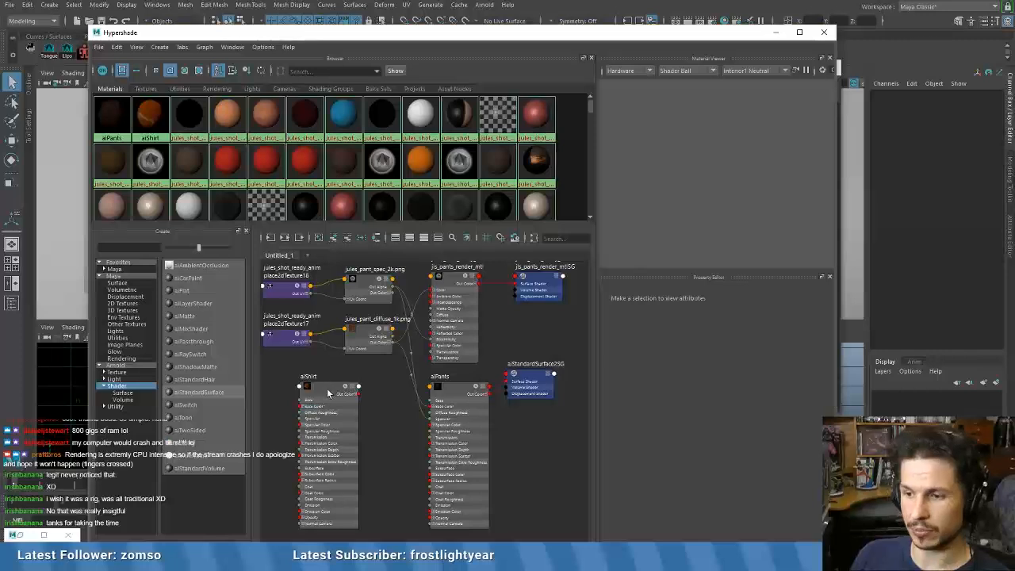
left_click_drag(339, 383, 347, 375)
left_click(437, 381)
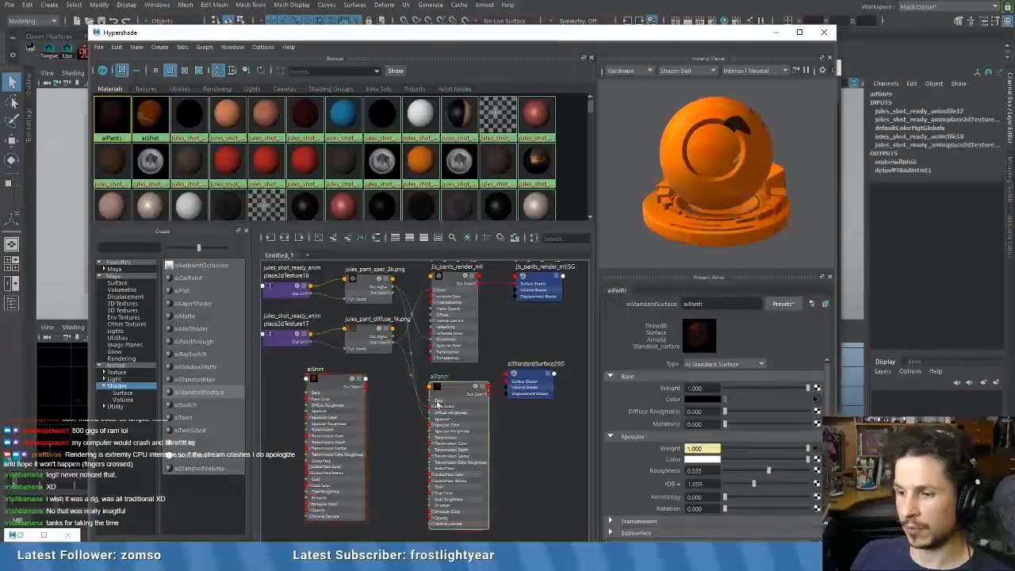
left_click_drag(620, 36, 421, 395)
left_click(526, 285)
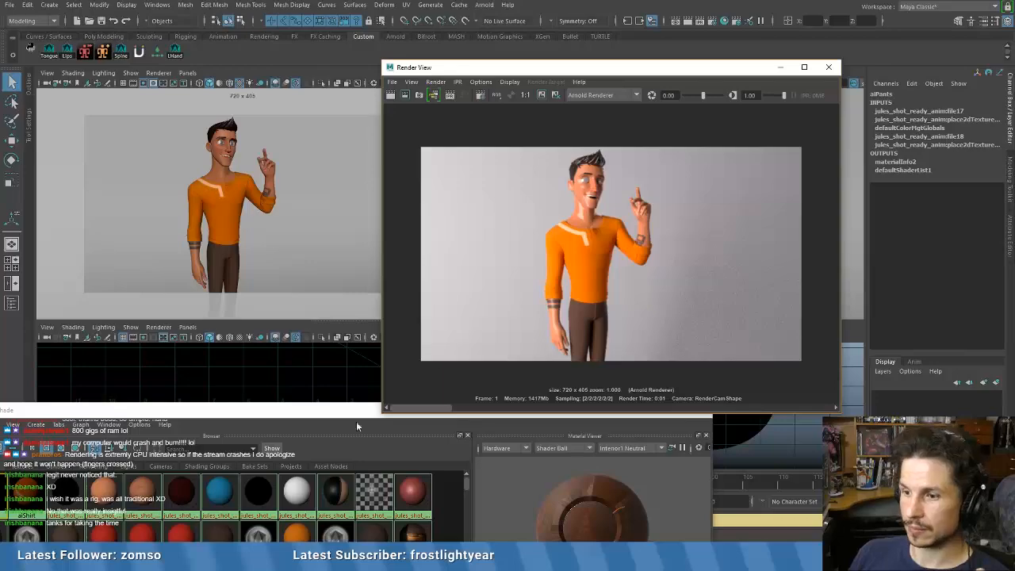
left_click_drag(353, 411, 532, 102)
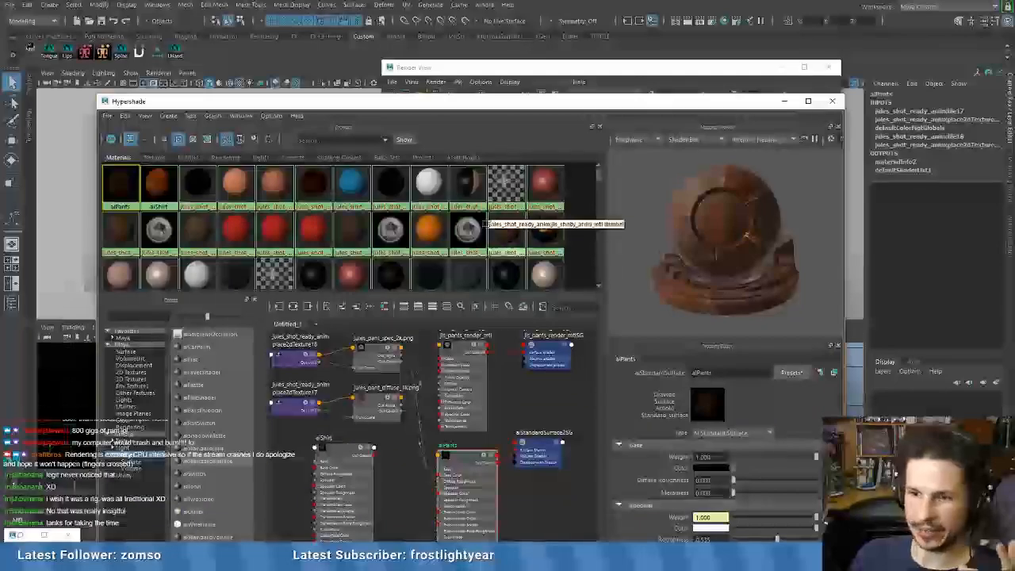
left_click_drag(469, 103, 472, 36)
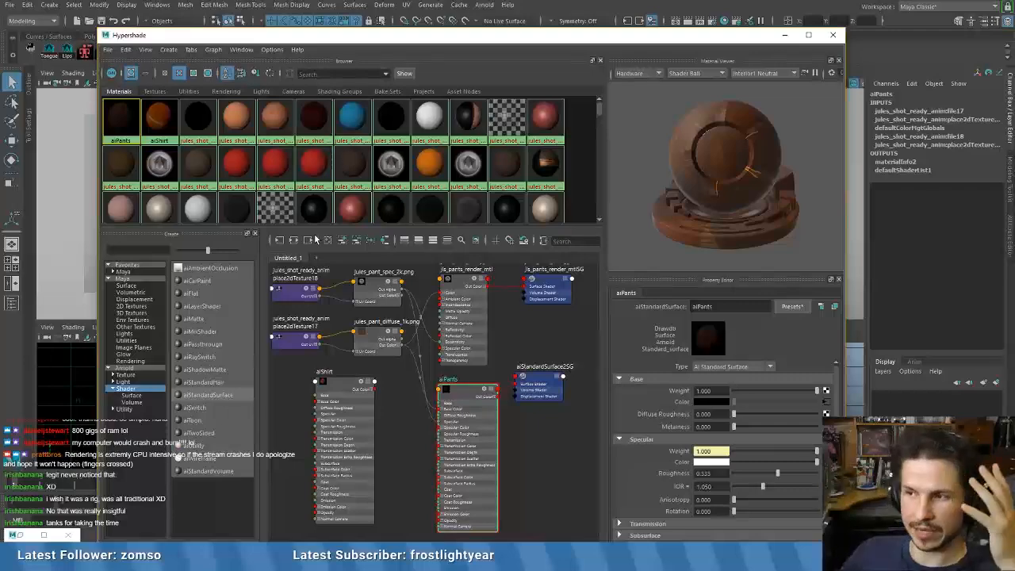
left_click_drag(535, 37, 506, 233)
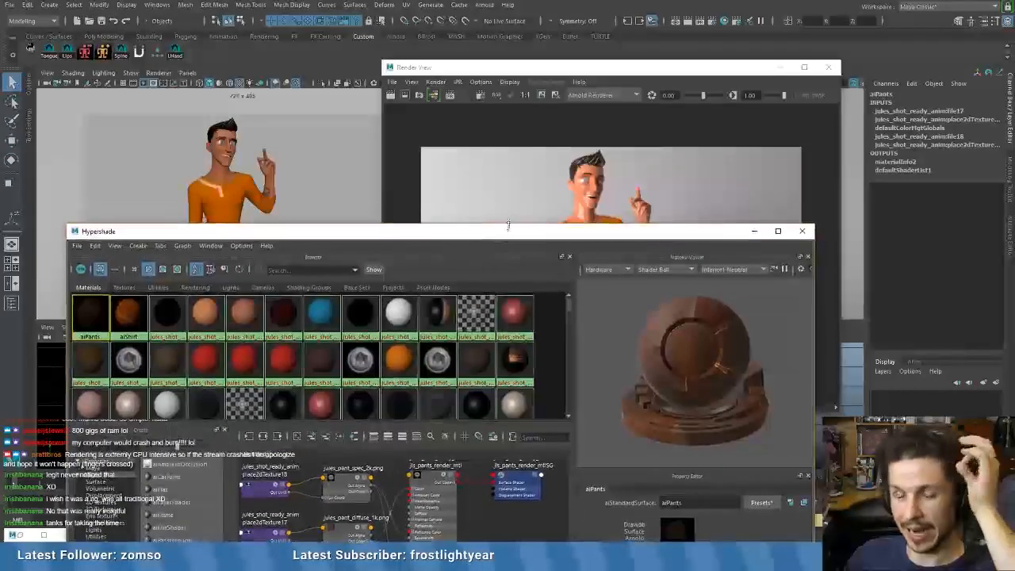
left_click(537, 67)
left_click_drag(536, 67, 660, 16)
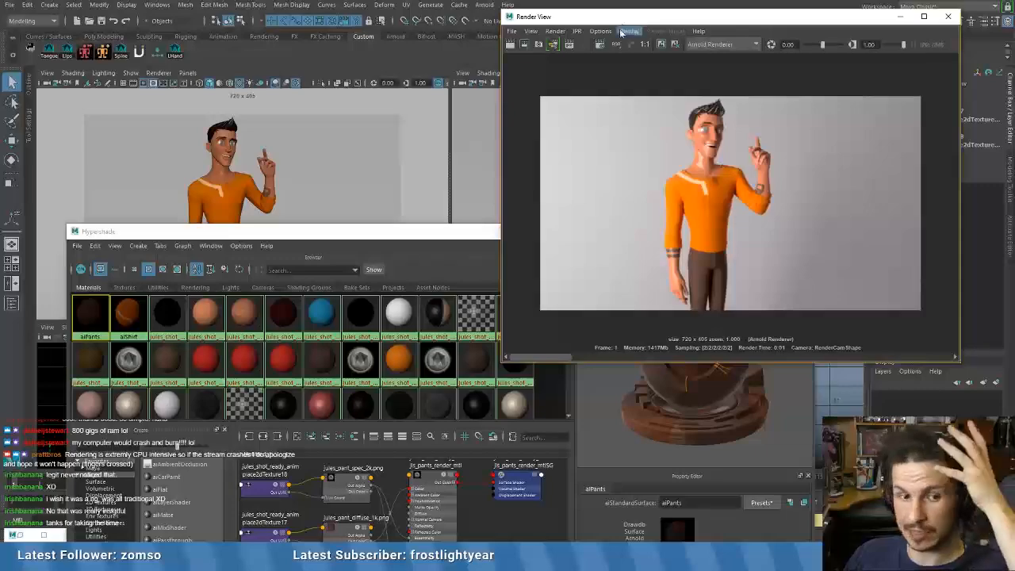
- Create an aiStandardHair shader and spread its node and the aiPants node apart in the graph
left_click_drag(440, 239, 442, 149)
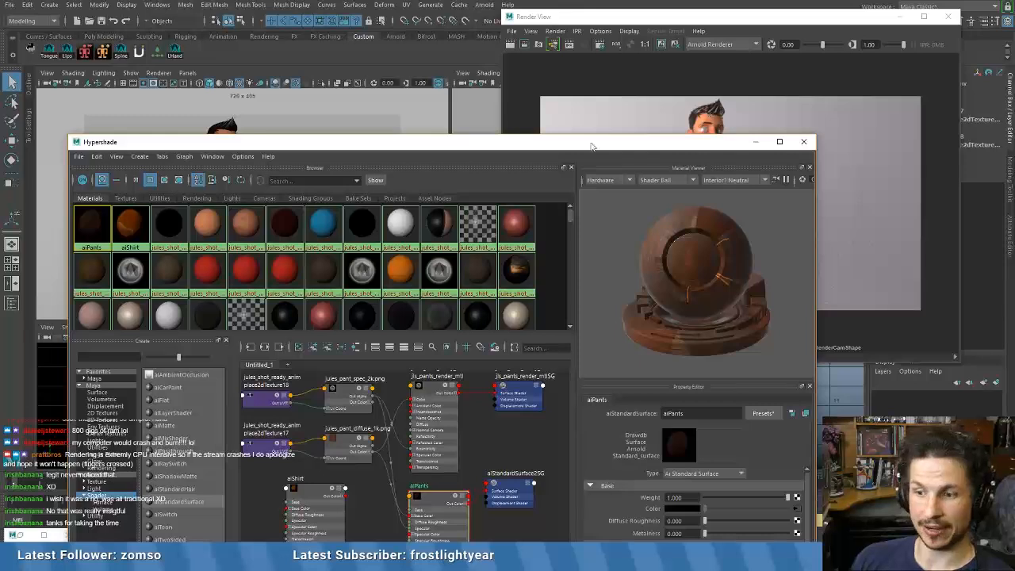
left_click(195, 492)
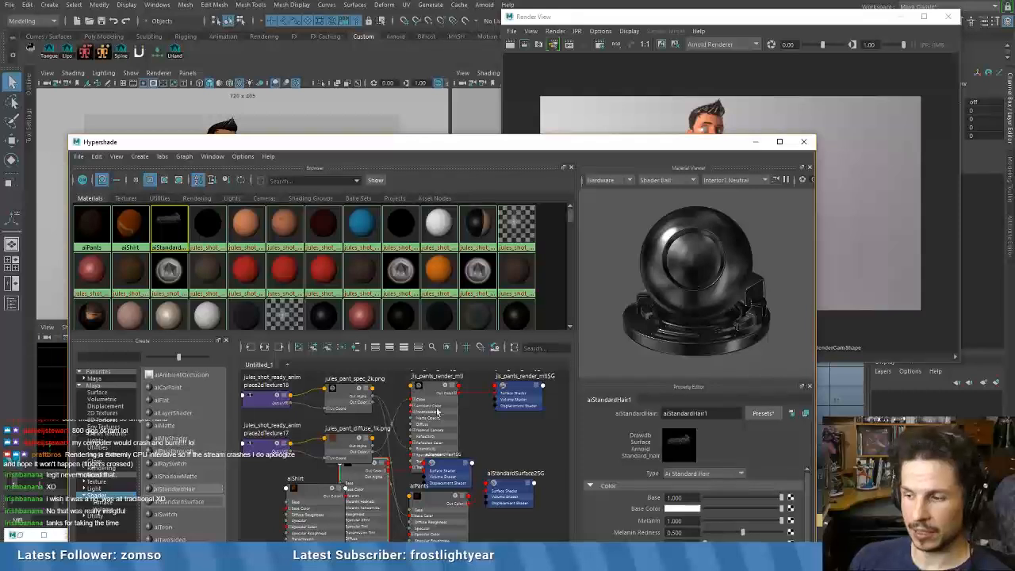
left_click(429, 503)
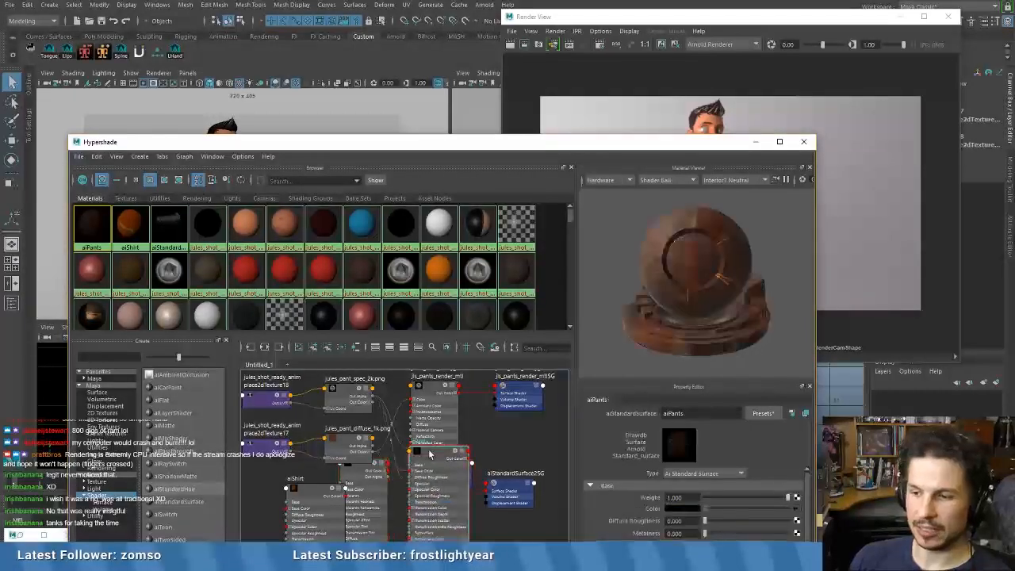
left_click_drag(364, 474, 386, 492)
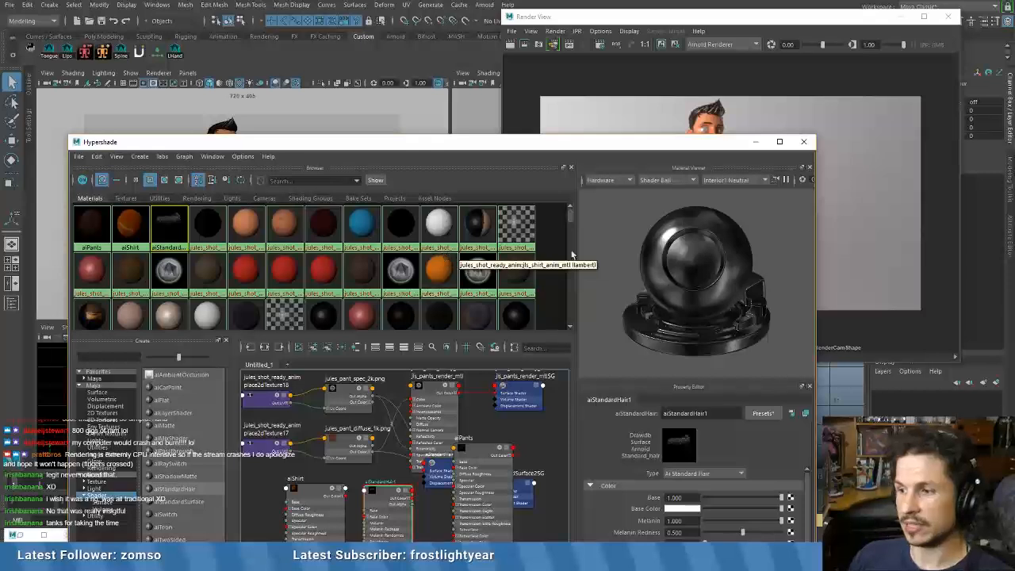
- Preview the new hair shader with the Arnold renderer in the material viewer, and switch back to Hardware
left_click(616, 181)
left_click(616, 194)
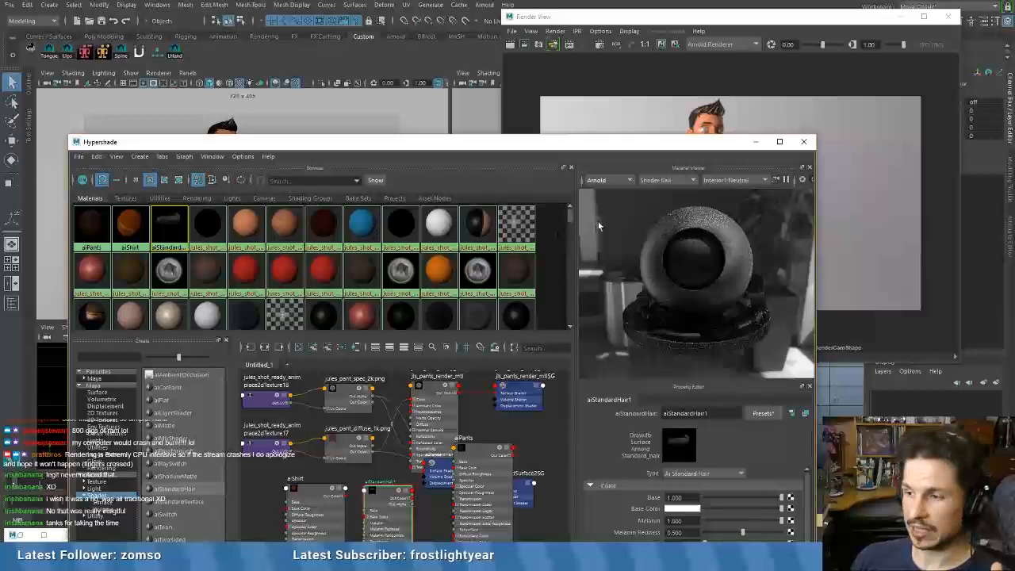
left_click(607, 181)
left_click(600, 198)
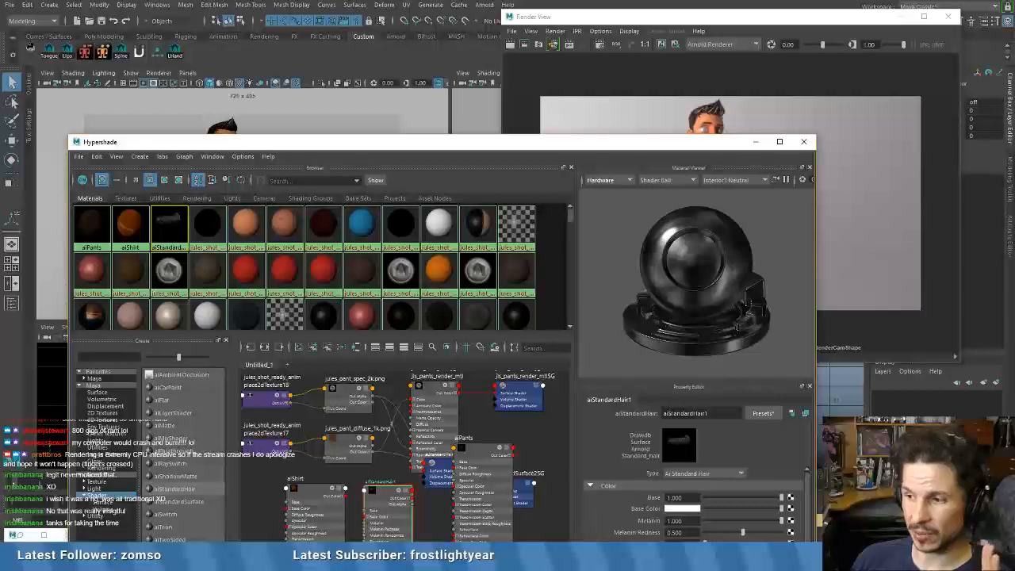
- Rename the new hair shader as aiHair
double_click(689, 413)
type("aiS")
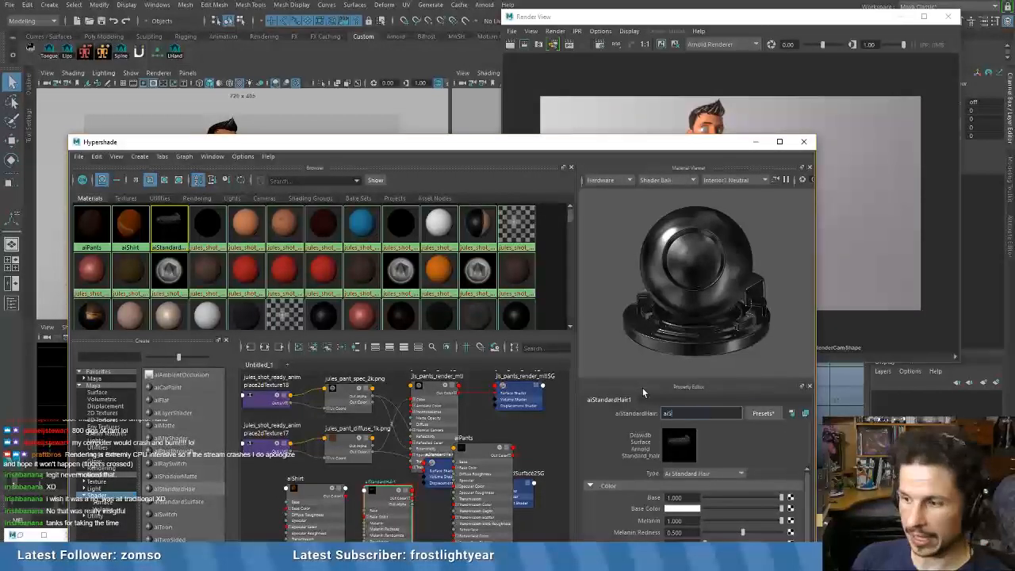
key("BackSpace")
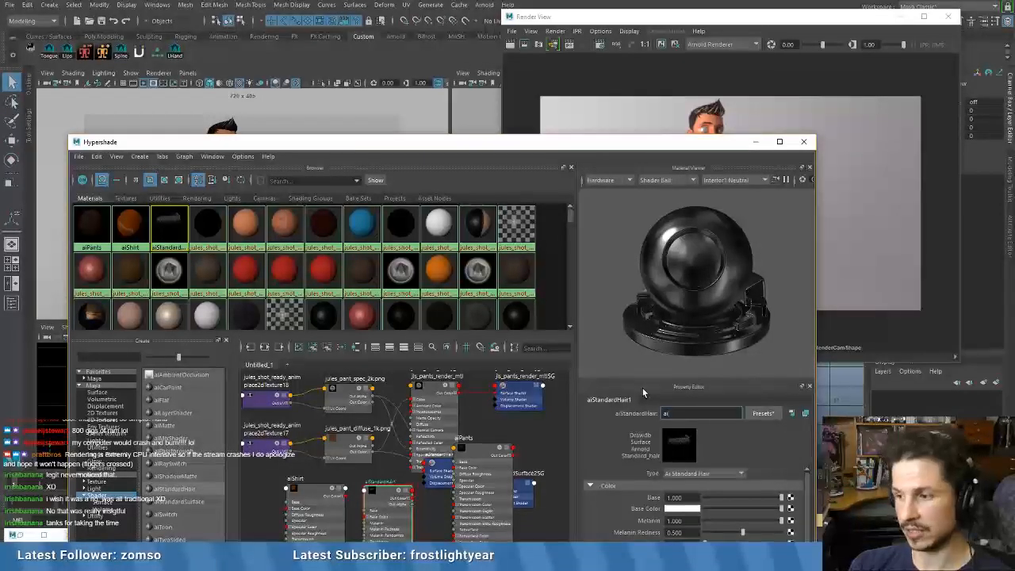
type("Hair")
key("Return")
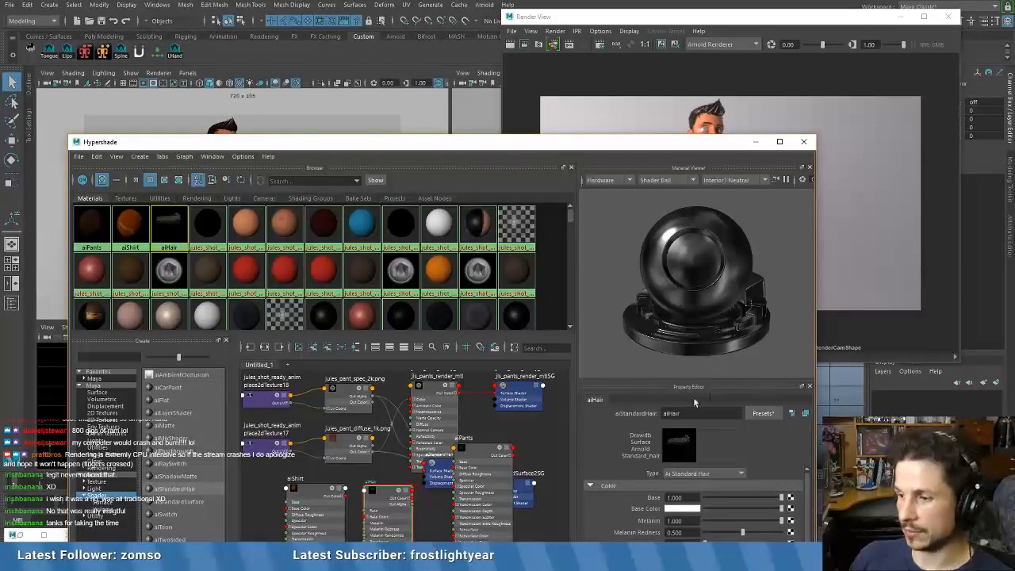
- Apply the Black preset to the aiHair shader and look over its colour and specular attributes
left_click(759, 412)
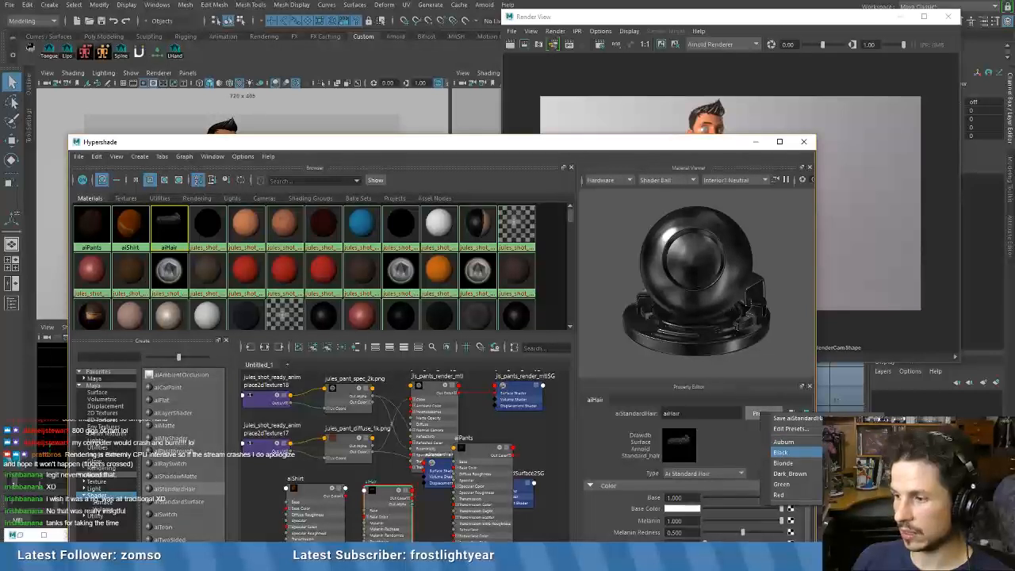
left_click(780, 452)
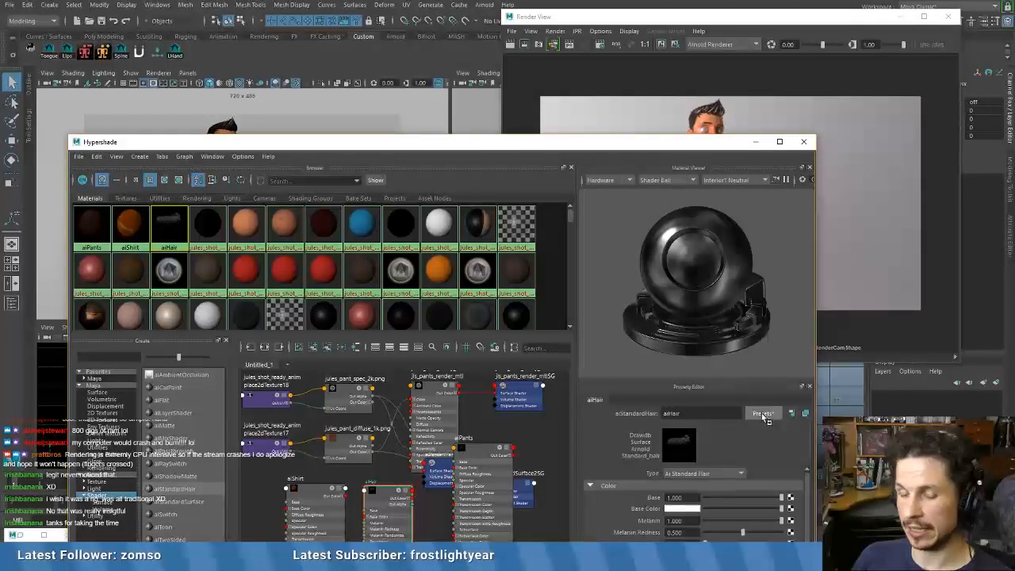
left_click(763, 414)
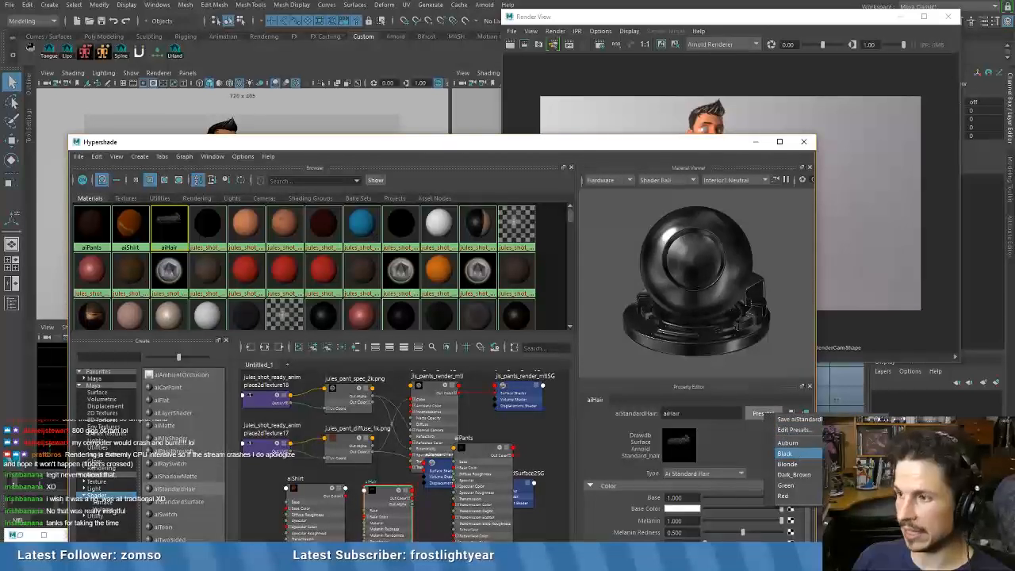
left_click(785, 453)
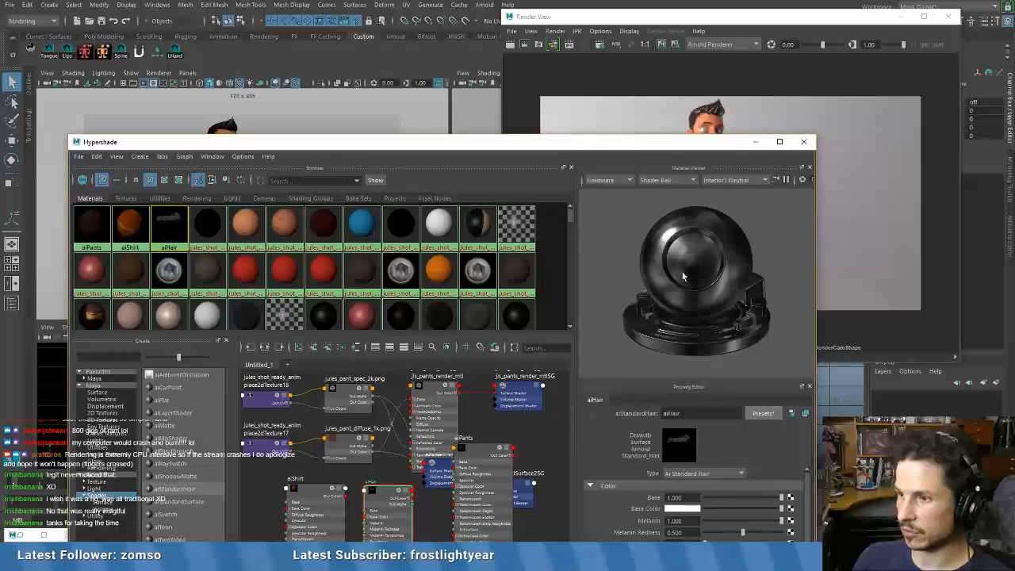
left_click_drag(634, 141, 617, 54)
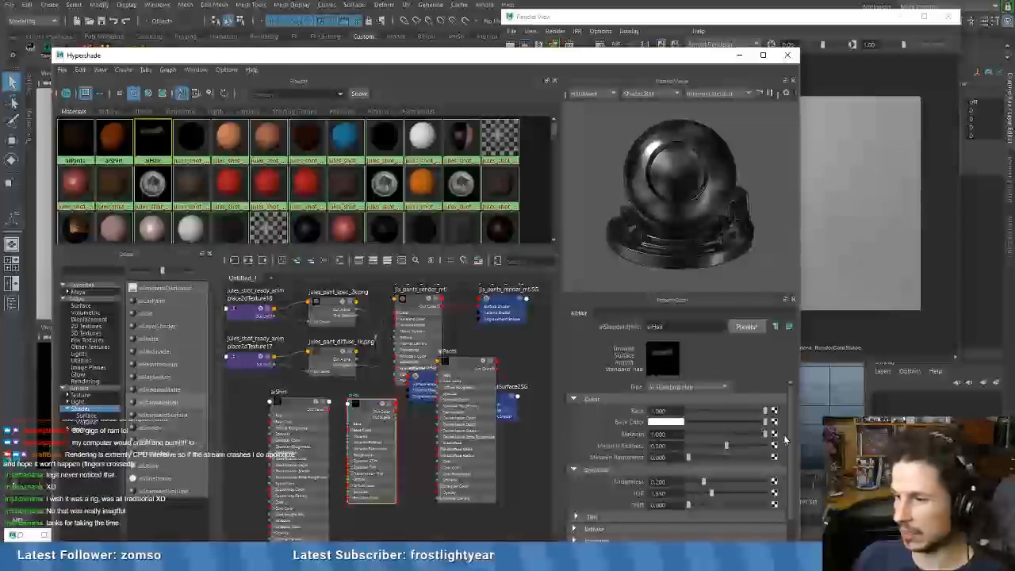
scroll(788, 442, "down", 2)
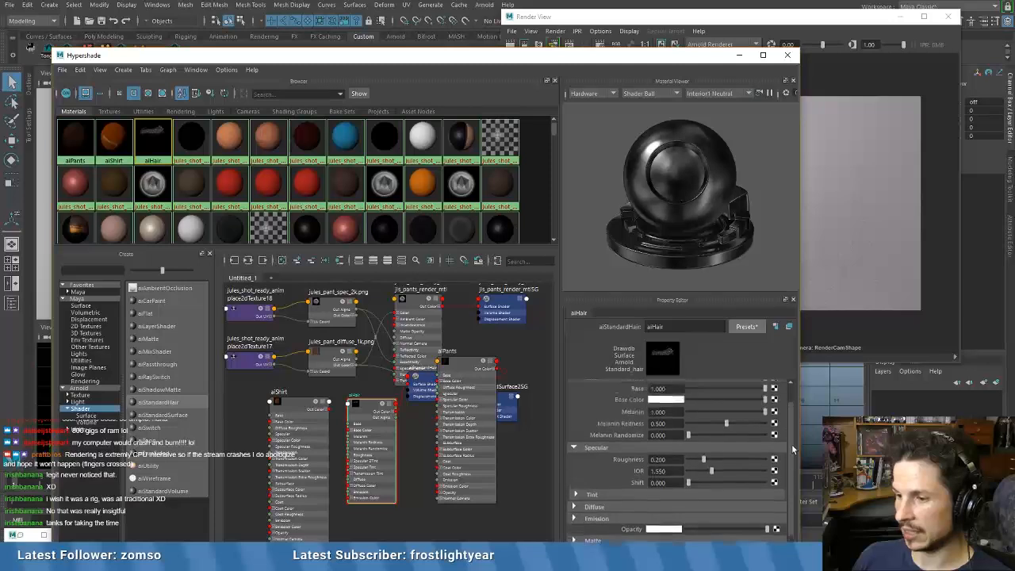
scroll(792, 441, "up", 2)
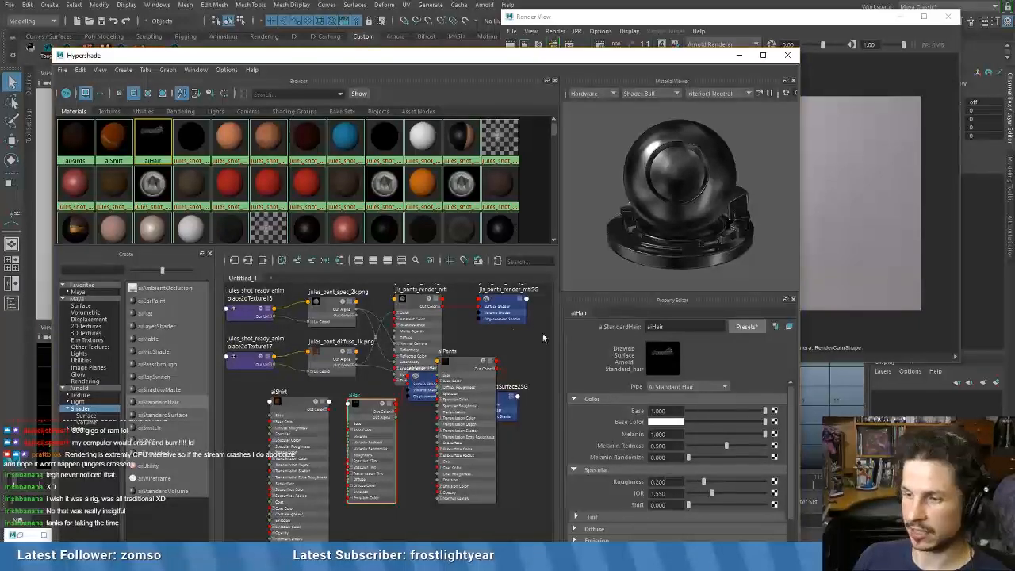
- Graph the aiHair shader together with the original jls_hair_render_mtl blinn material and their connections
mouse_move(365, 407)
left_mouse_down()
mouse_move(355, 428)
mouse_move(367, 397)
left_mouse_up()
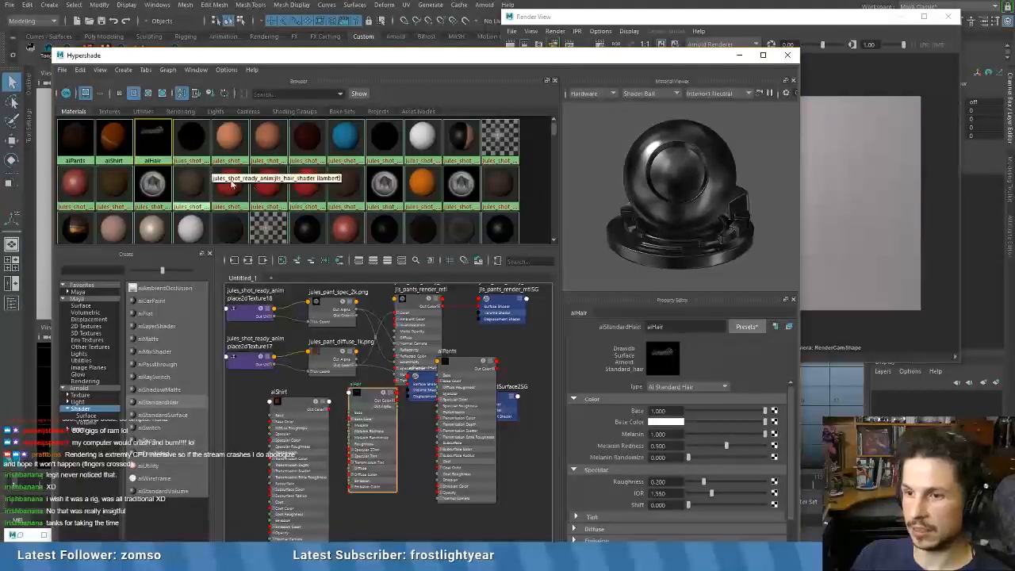
left_click(149, 163)
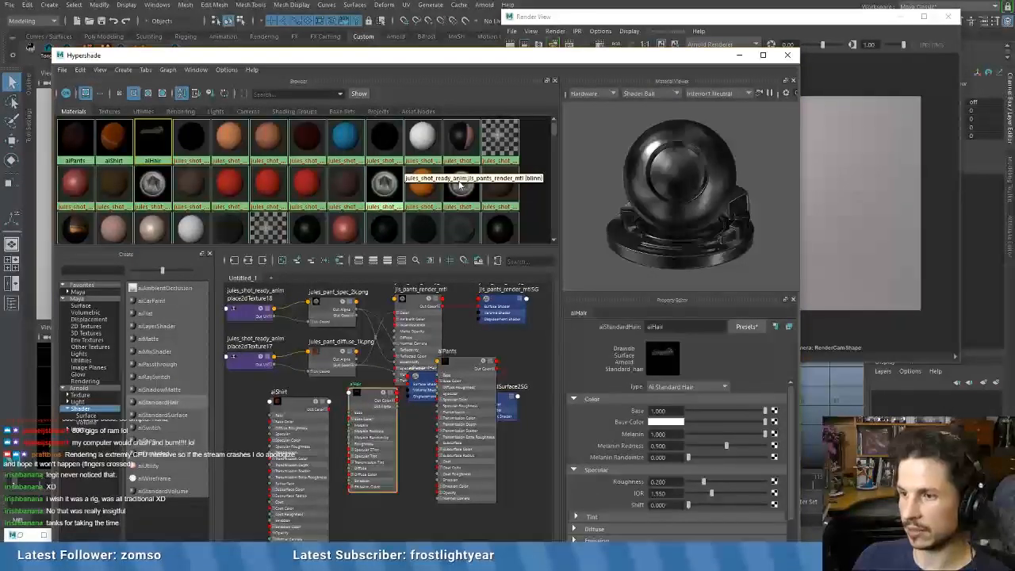
left_click(154, 187)
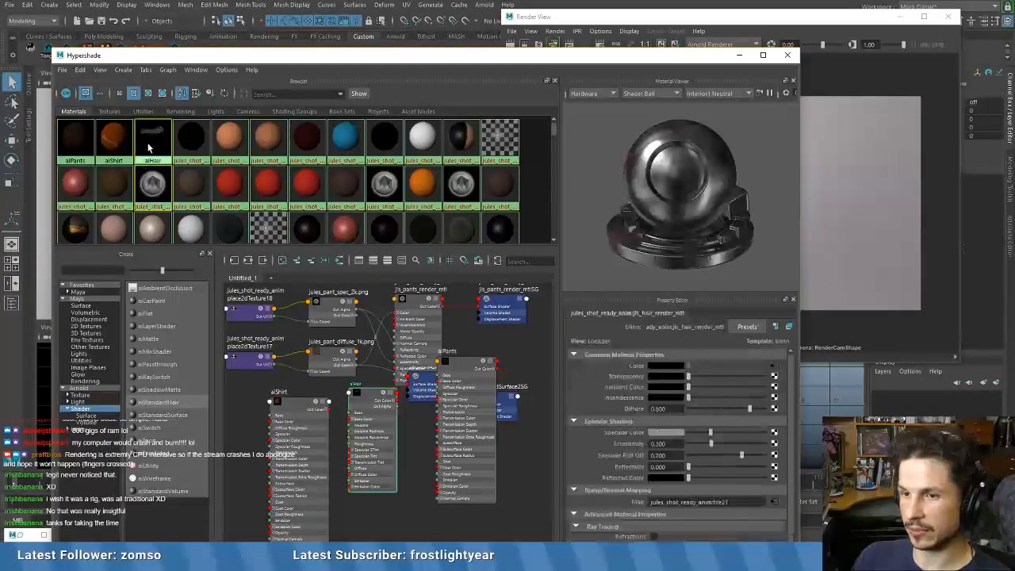
left_click(249, 260)
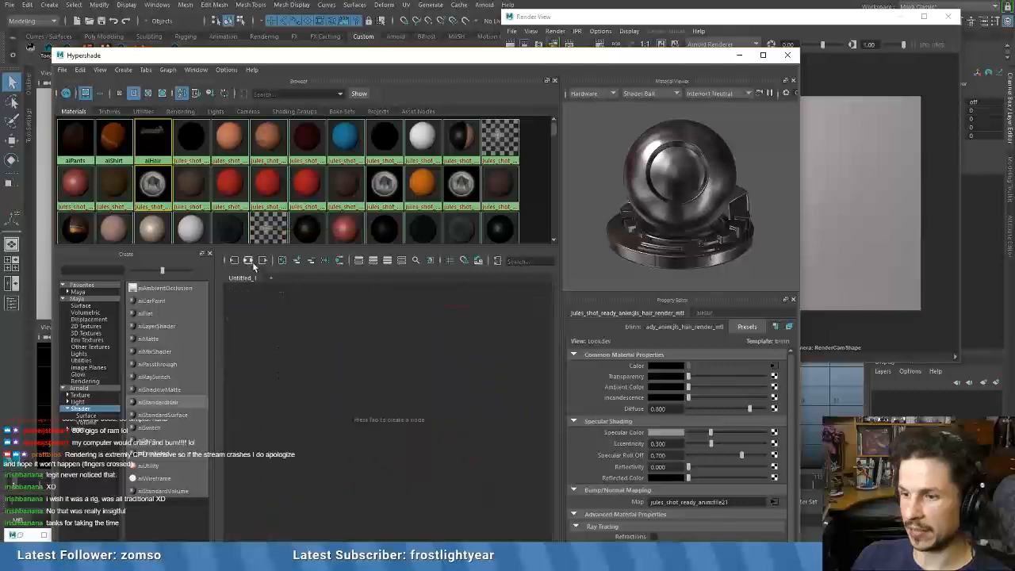
- Connect the Out Color of jules_hair_diffuse_2k.png to the Base Color of aiHair
scroll(418, 398, "up", 5)
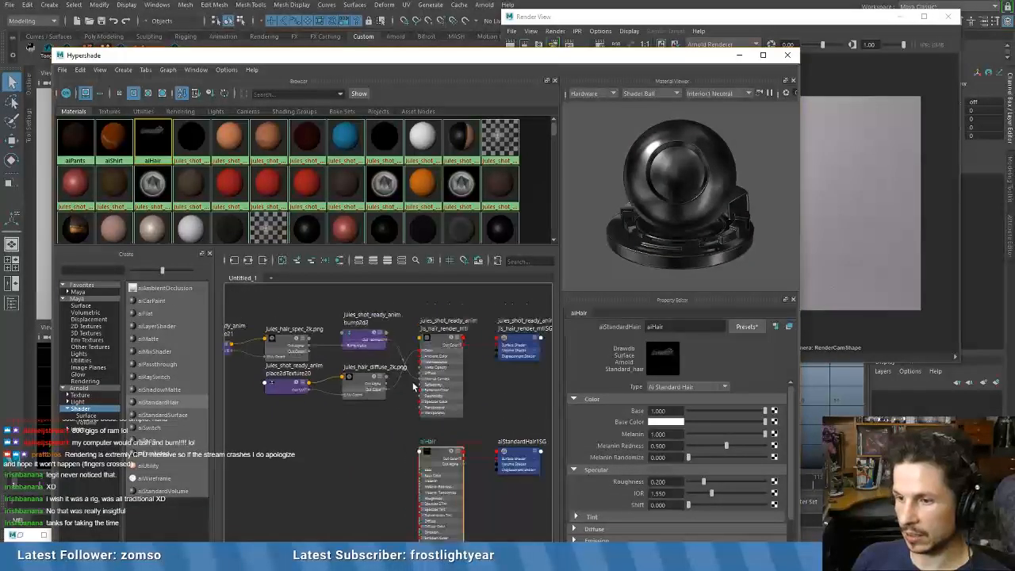
middle_click_drag(355, 386, 330, 346, "alt")
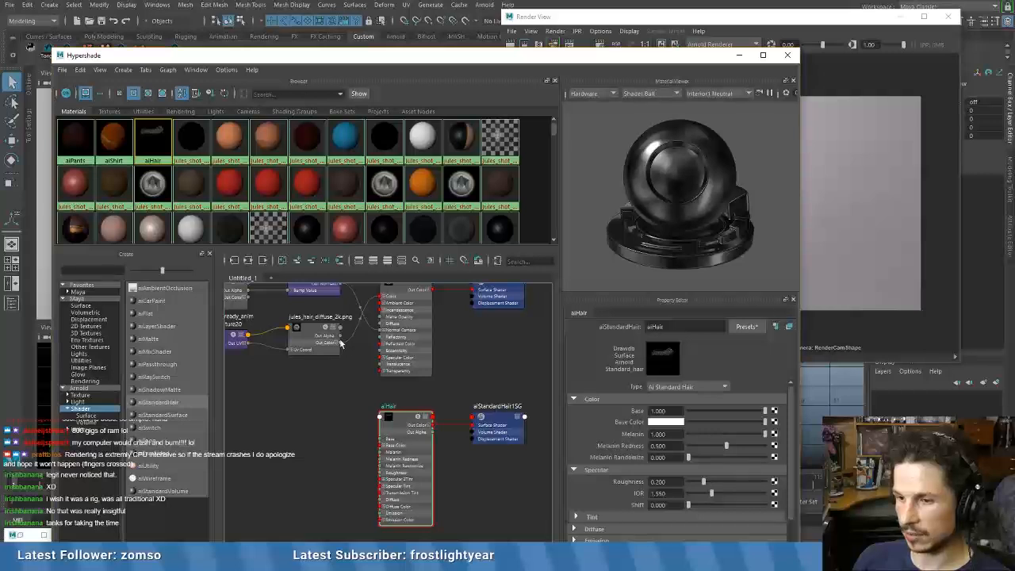
left_click_drag(344, 342, 381, 445)
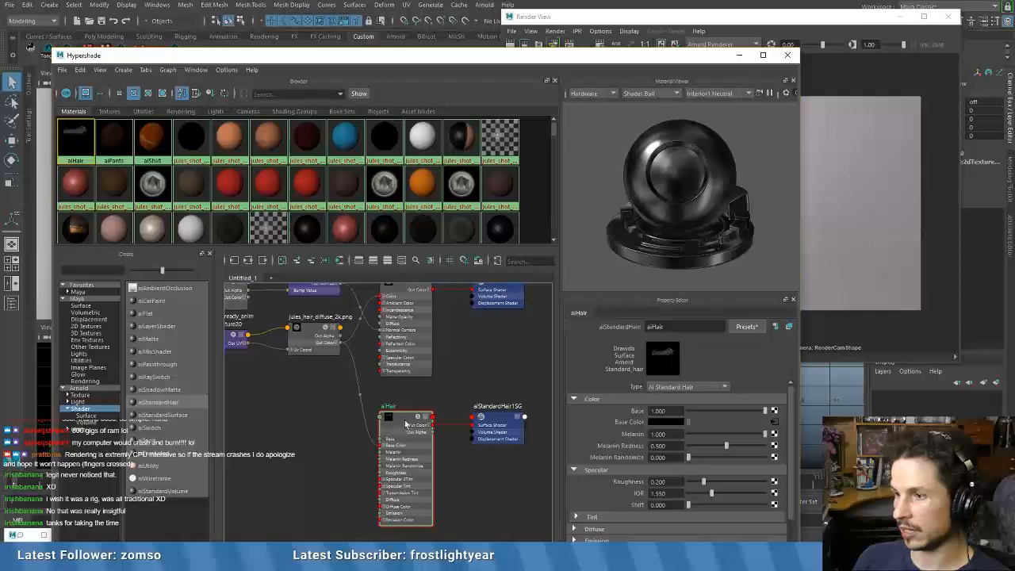
left_click_drag(406, 422, 408, 417)
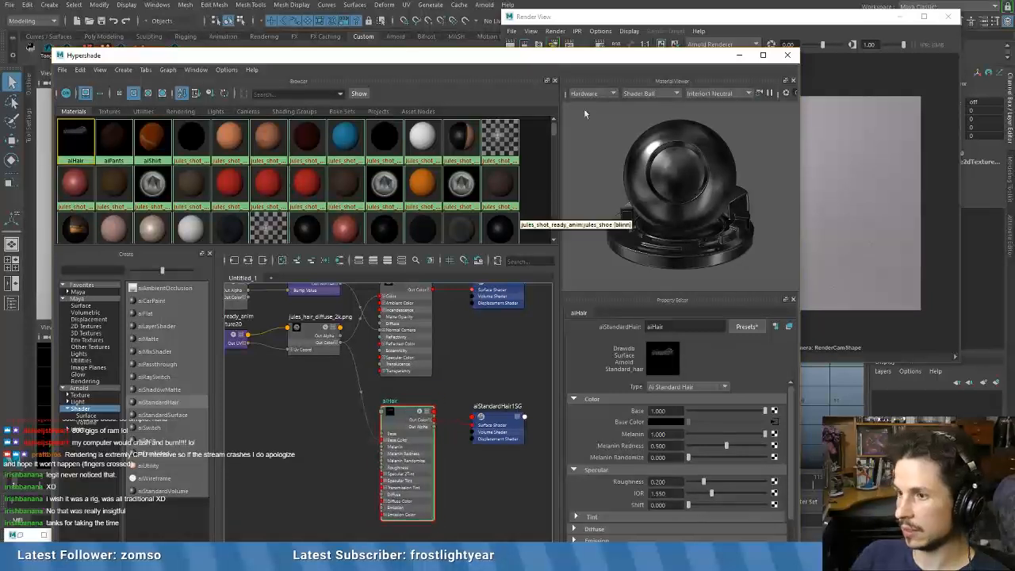
- Preview the textured aiHair shader with Arnold in the material viewer, return it to Hardware, and check the rendered character
left_click(593, 115)
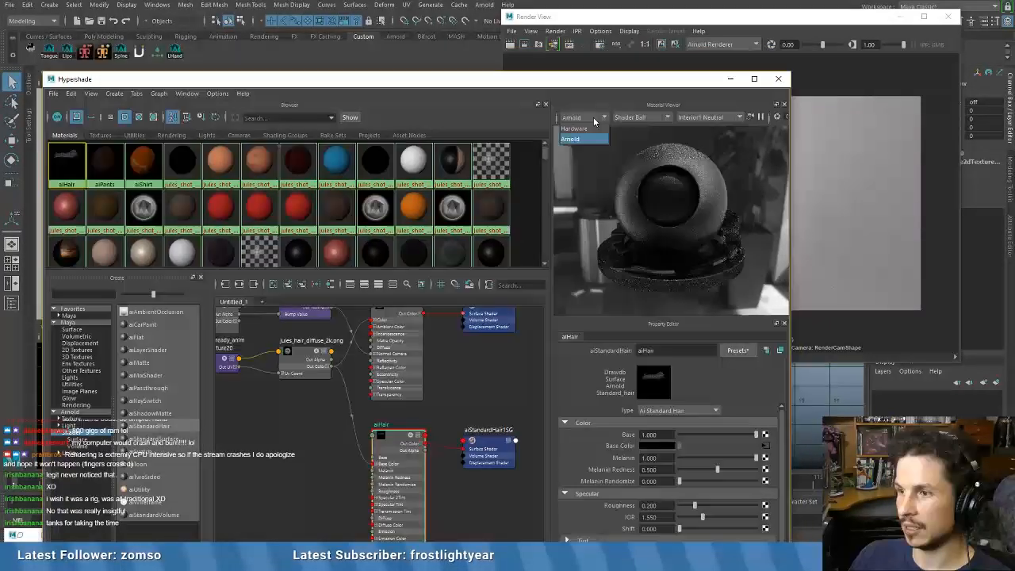
left_click(578, 116)
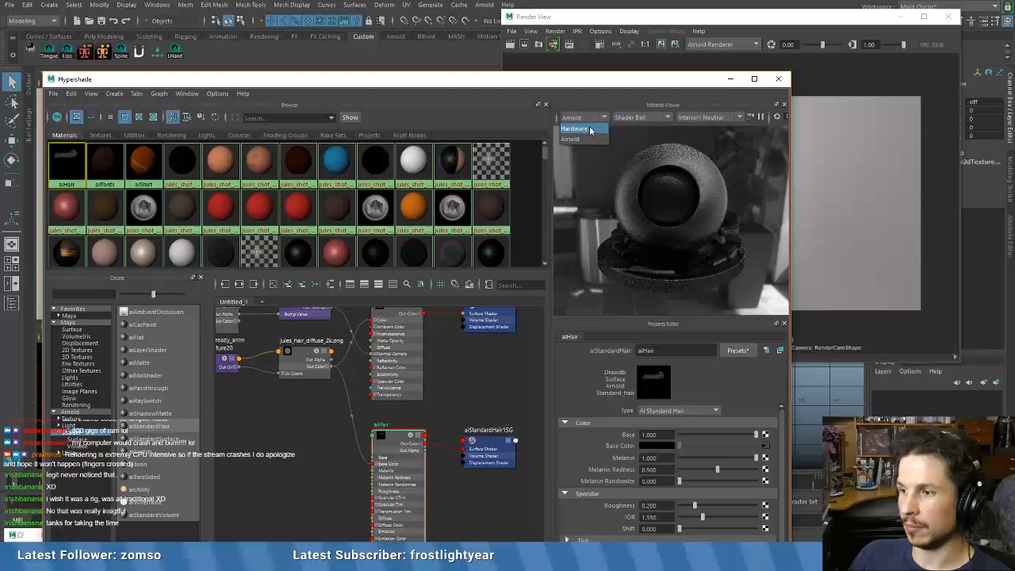
left_click(575, 129)
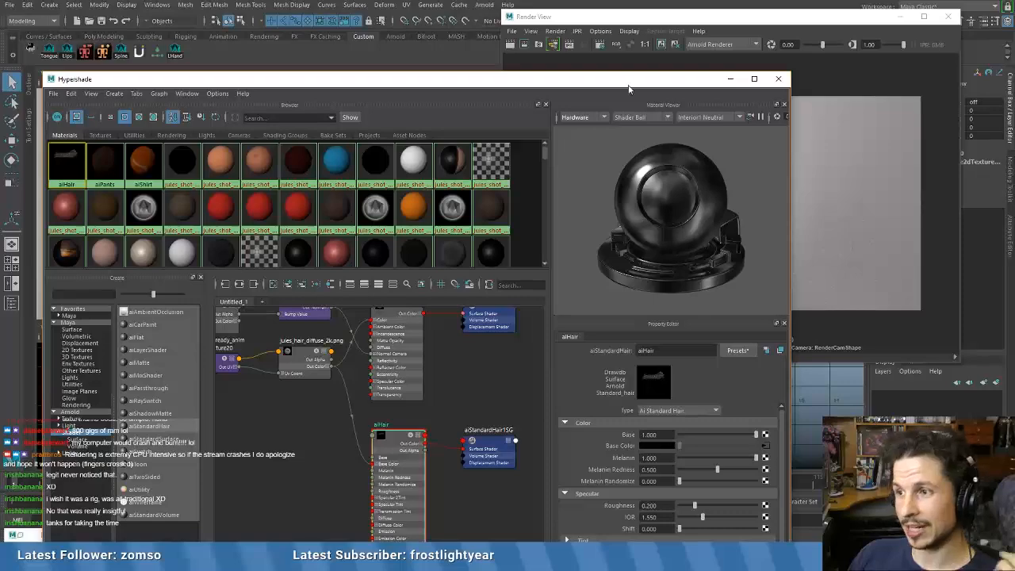
left_click_drag(628, 82, 583, 142)
left_click_drag(657, 21, 662, 26)
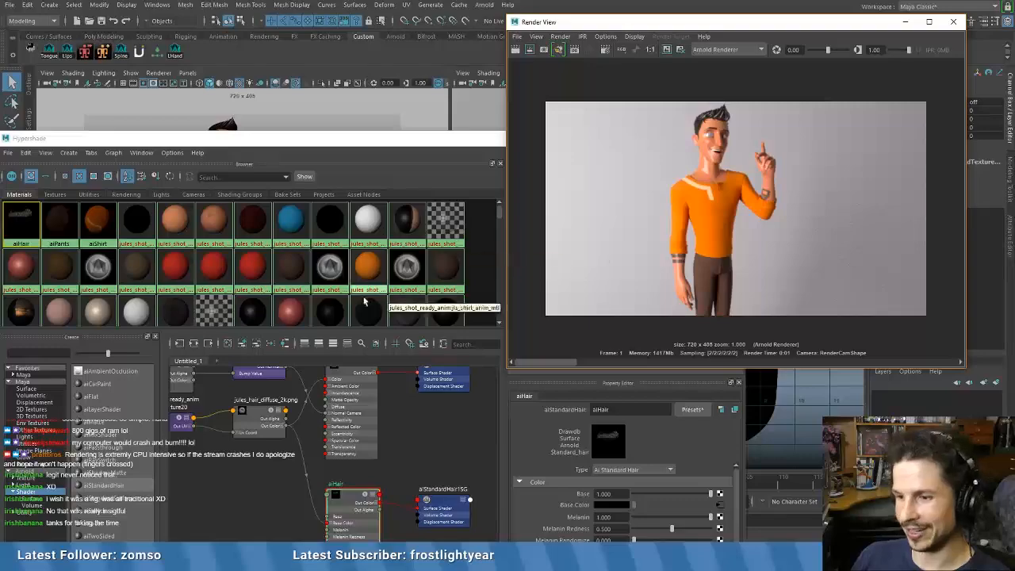
left_click_drag(398, 145, 453, 92)
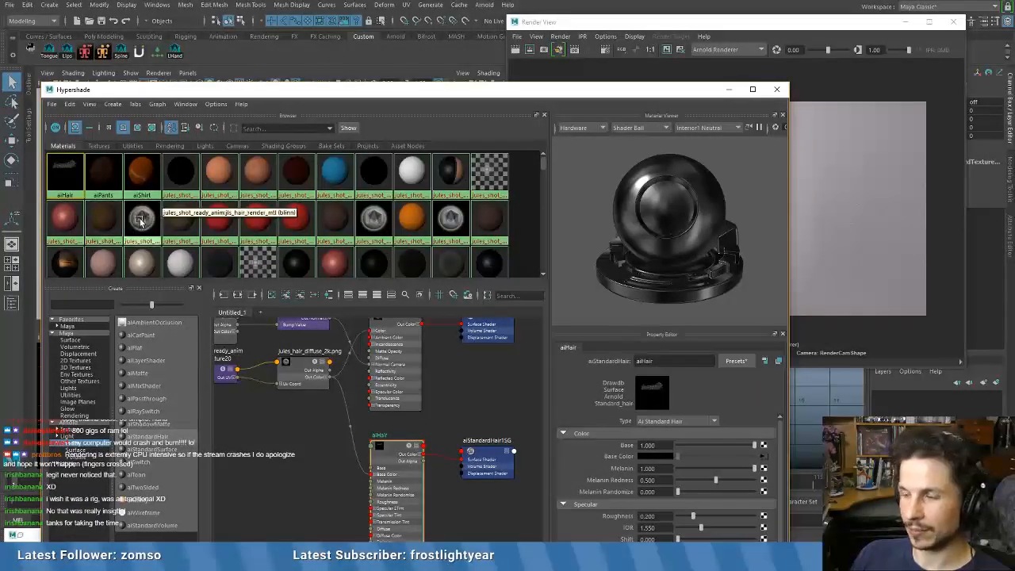
- Select the objects that use jls_hair_render_mtl and bring the character's hair into close view in the perspective viewport
right_click_drag(142, 221, 196, 214)
left_click_drag(566, 89, 508, 256)
left_click(623, 25)
left_click_drag(622, 28, 702, 215)
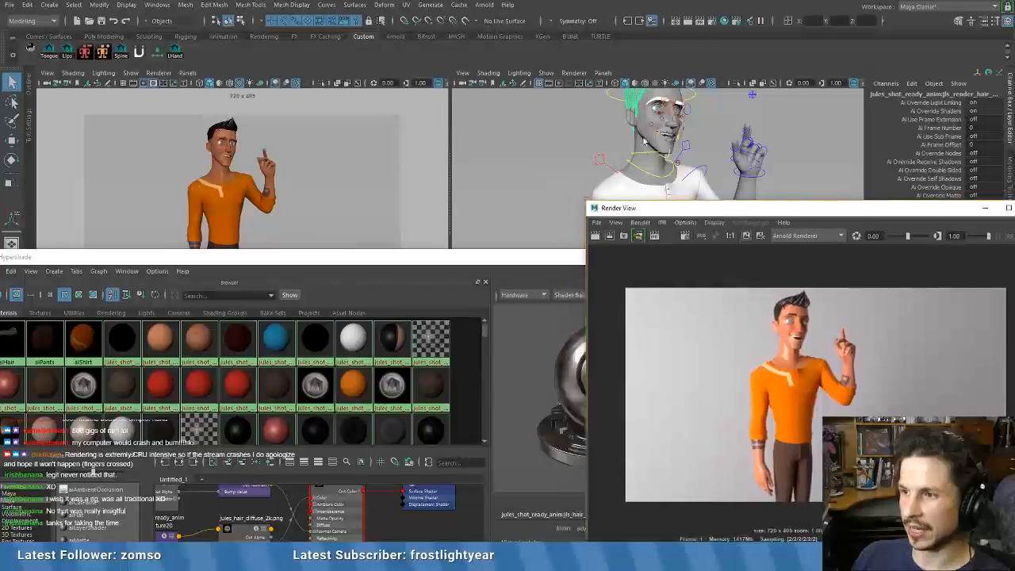
right_click_drag(465, 220, 540, 178, "alt")
left_click_drag(540, 177, 495, 158, "alt")
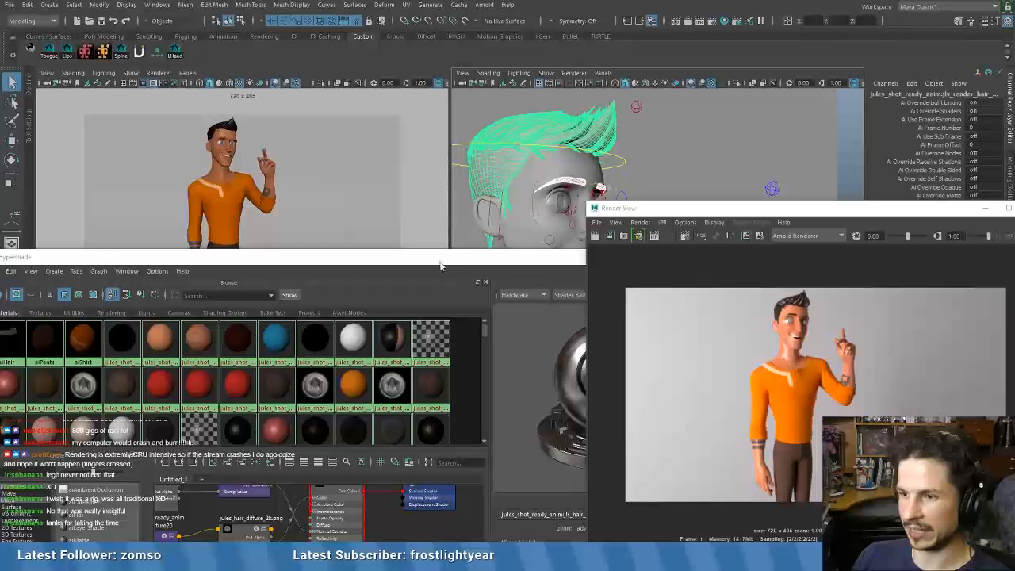
- Reselect the objects with jls_hair_render_mtl and assign the aiHair material to them
left_click_drag(441, 266, 471, 157)
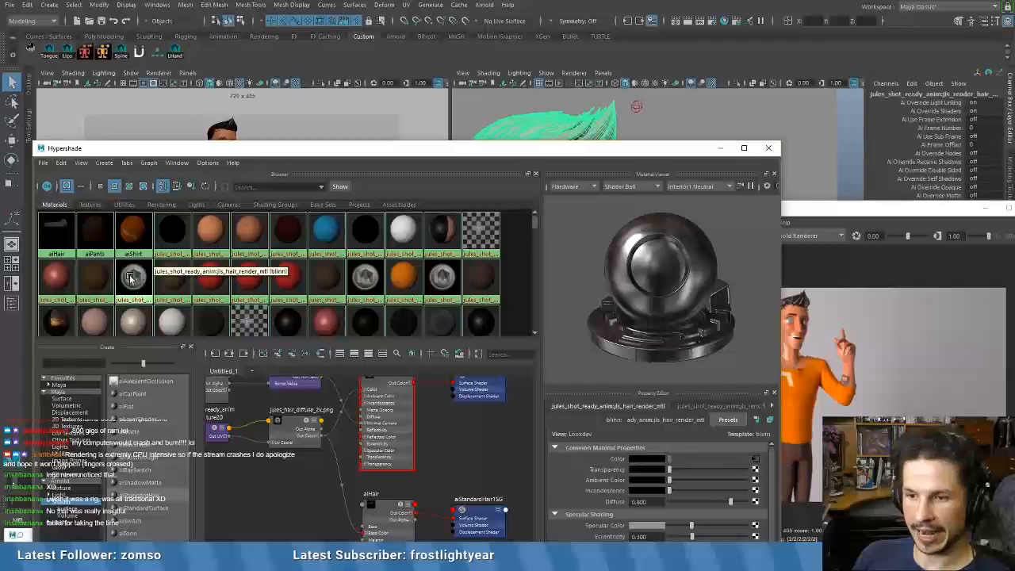
right_click(133, 279)
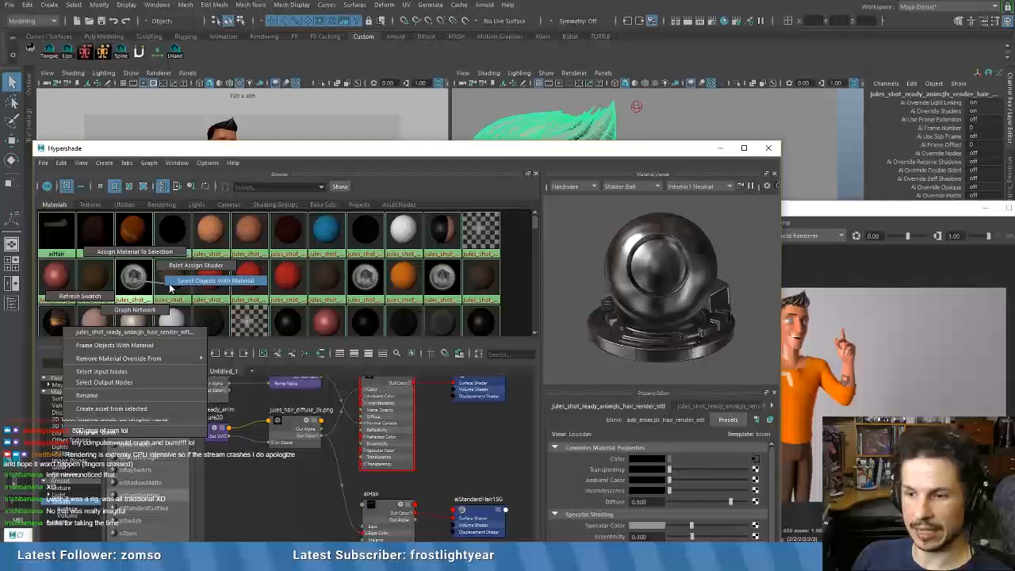
left_click(216, 282)
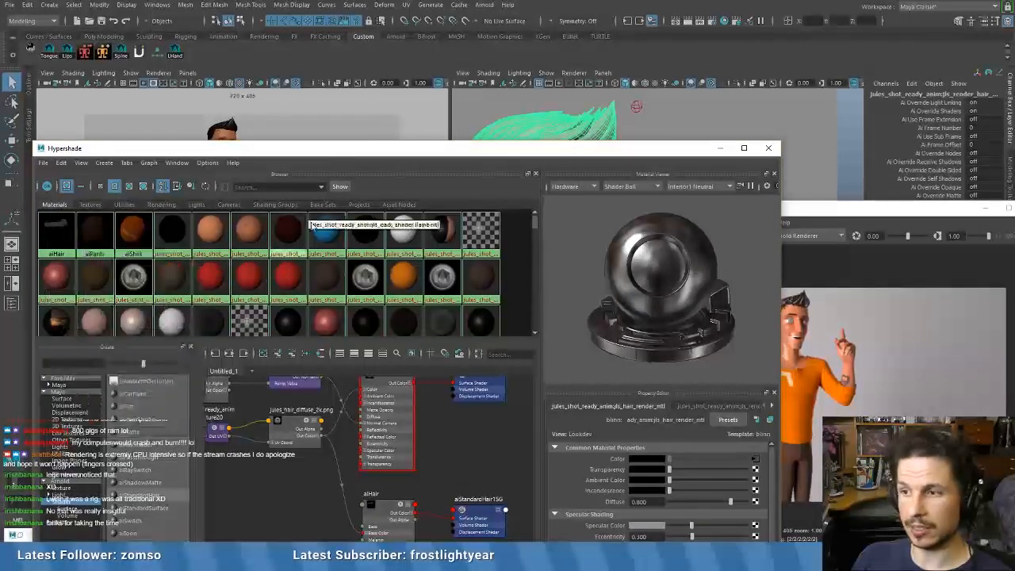
left_click_drag(317, 149, 304, 281)
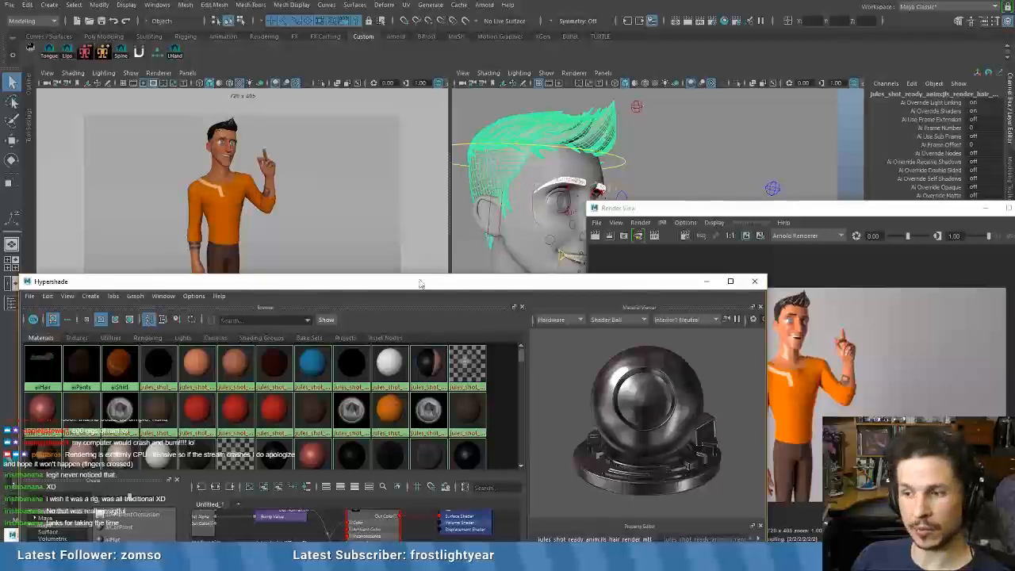
left_click_drag(415, 280, 423, 221)
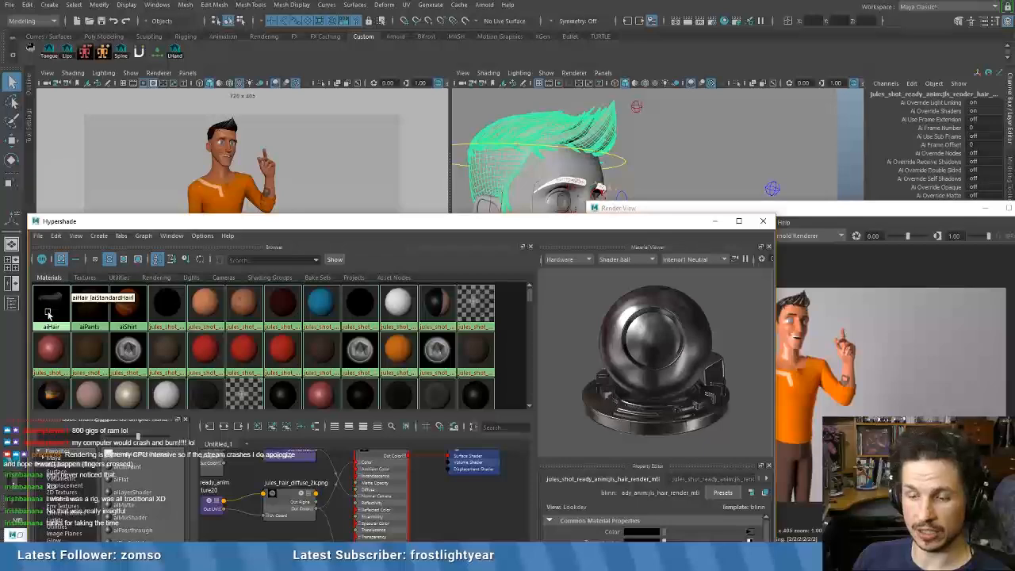
right_click_drag(51, 308, 83, 283)
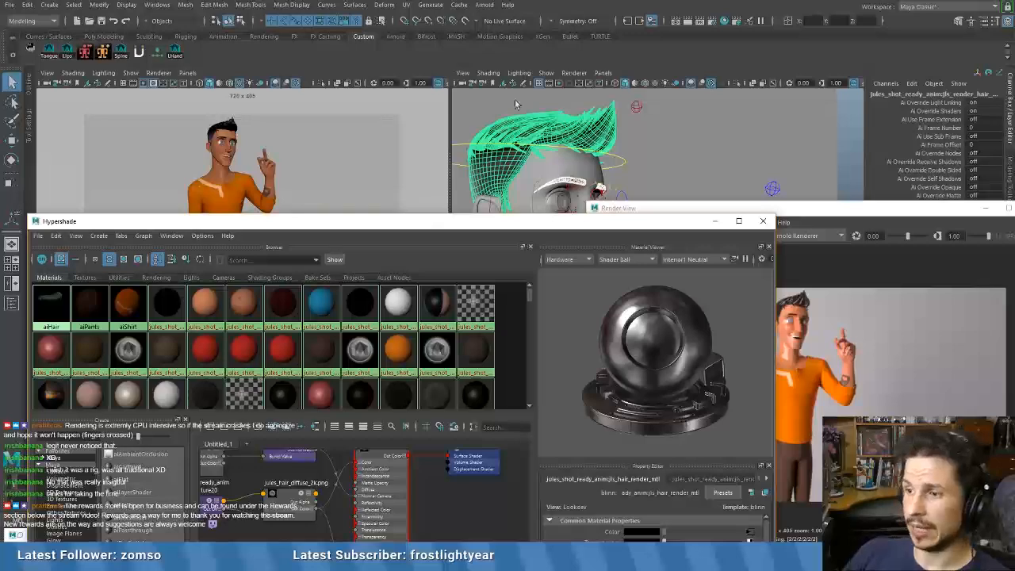
- Mark a render region around the character's hair and re-render it with Arnold to check the aiHair material
left_click_drag(397, 220, 366, 228)
left_click_drag(634, 208, 437, 176)
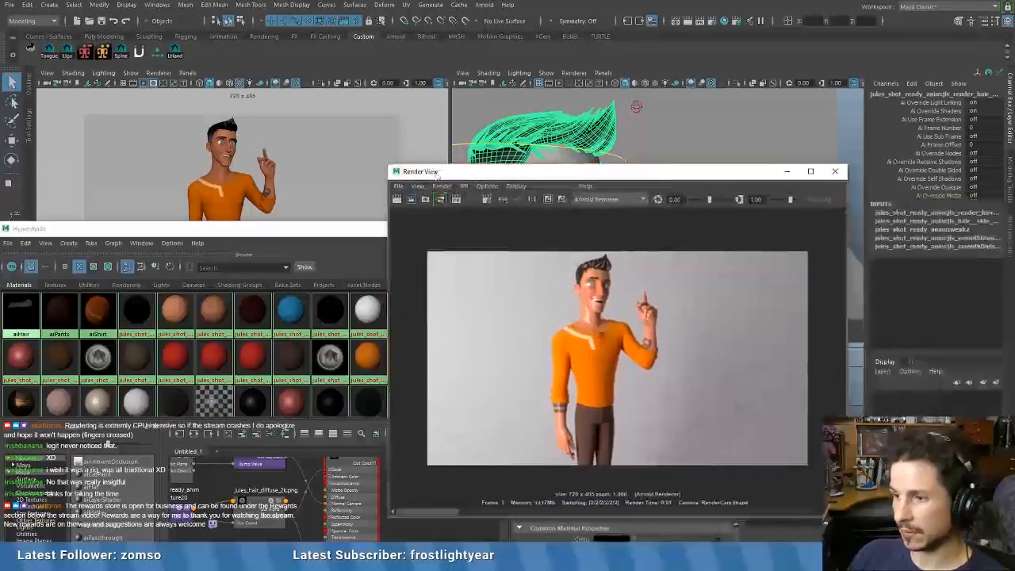
left_click_drag(589, 256, 619, 271)
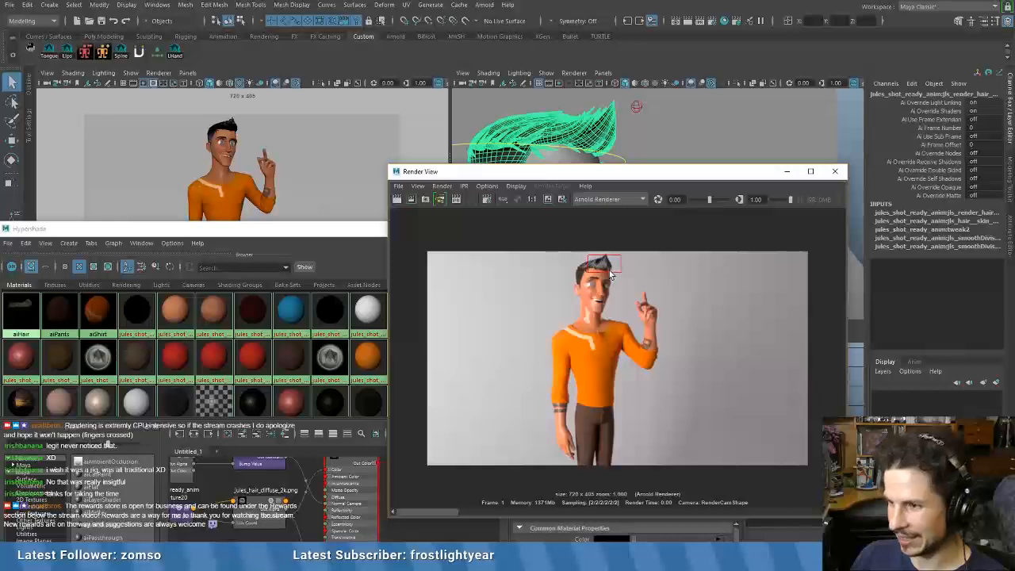
left_click_drag(572, 262, 625, 286)
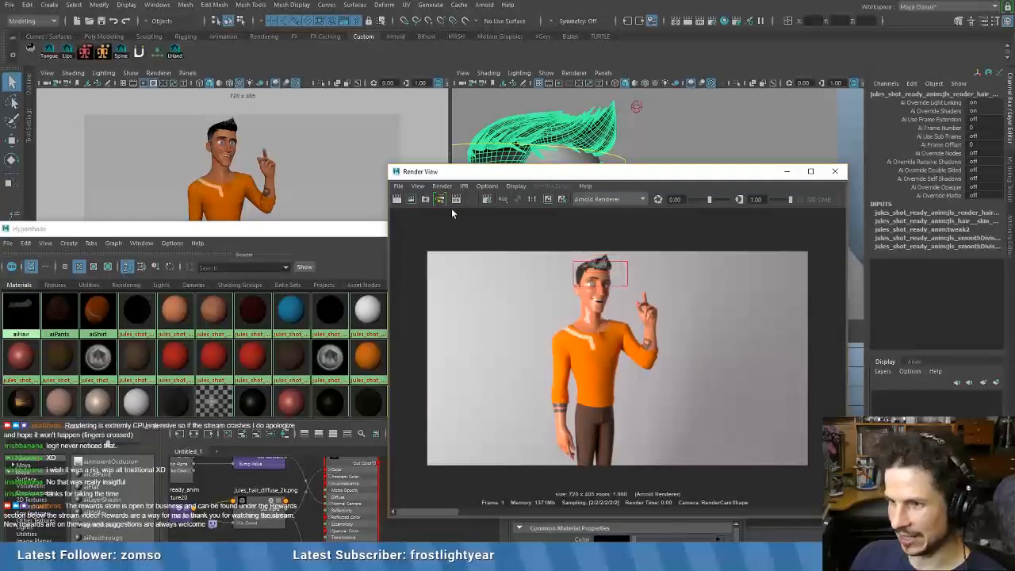
left_click(414, 199)
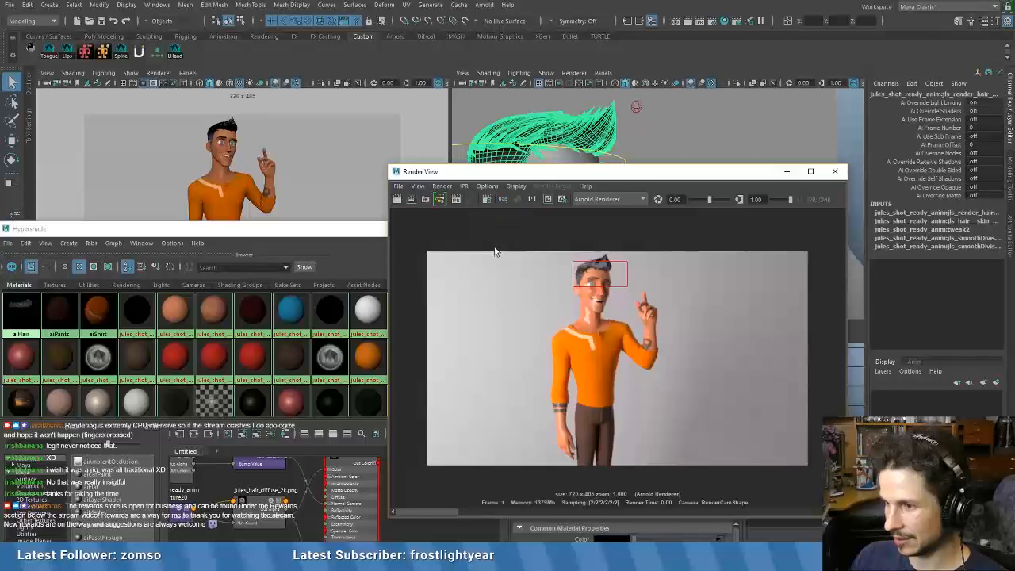
left_click_drag(570, 255, 624, 275)
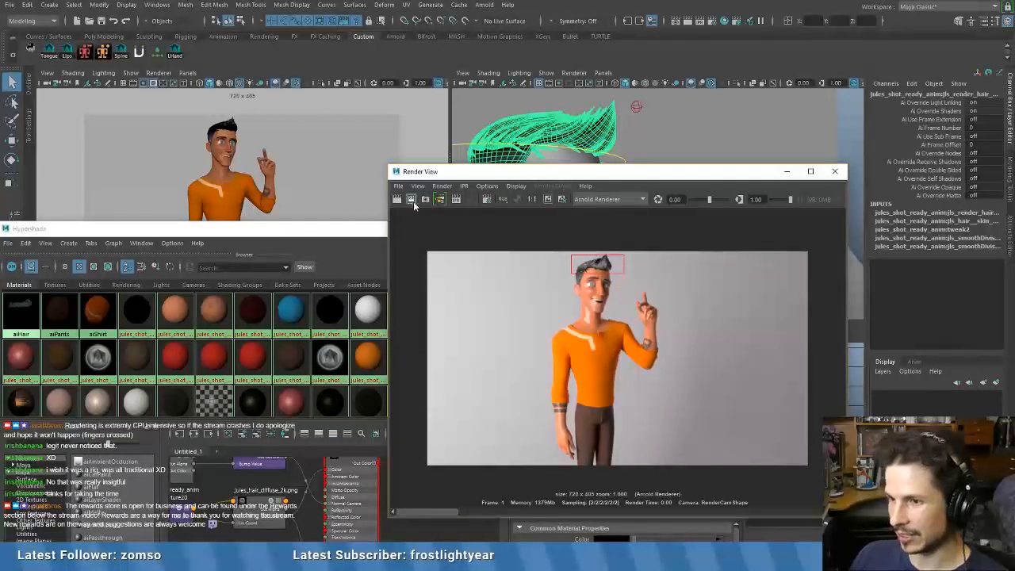
left_click(398, 202)
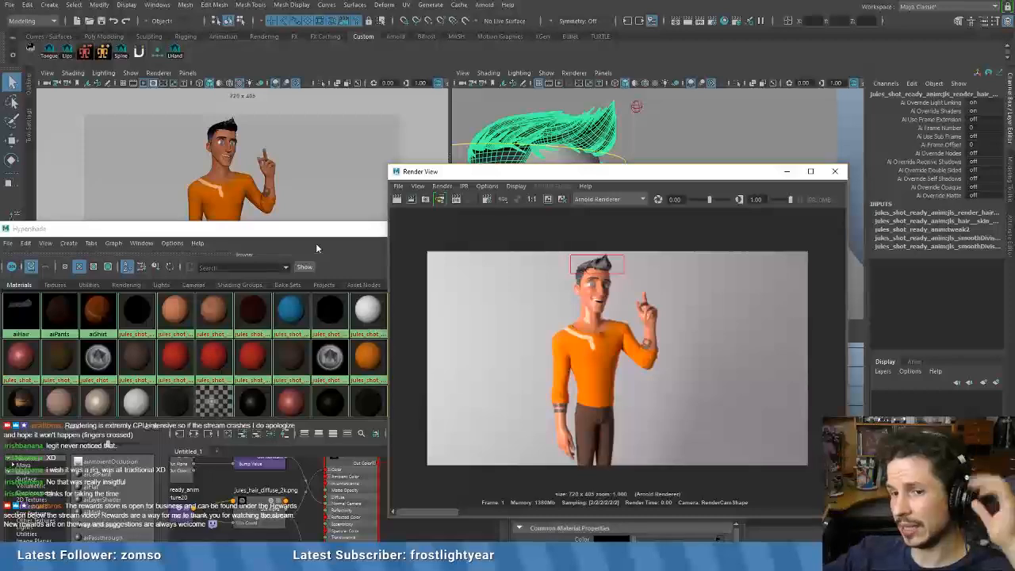
left_click_drag(317, 229, 335, 171)
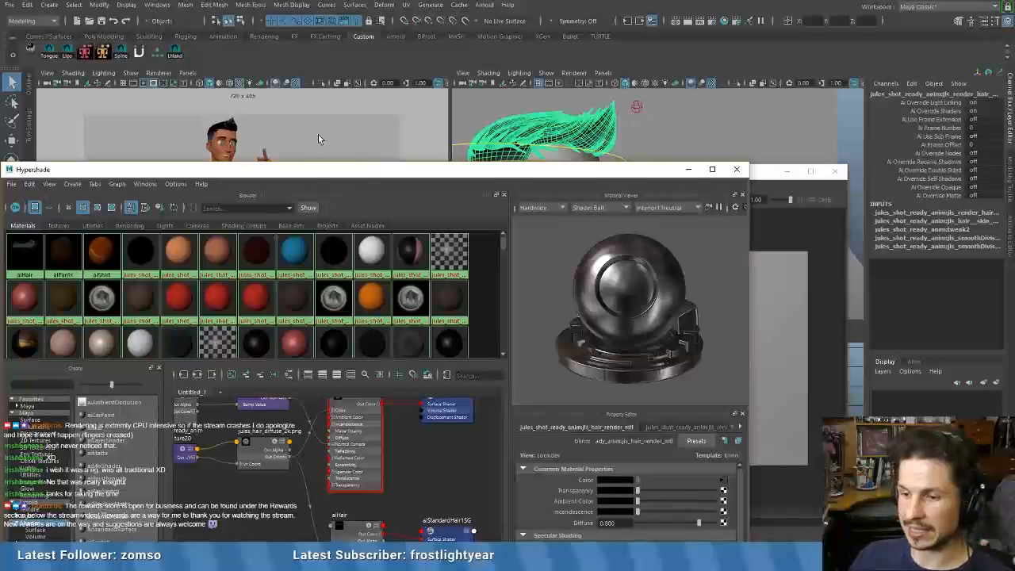
- Raise the aiHair shader's specular roughness to about 0.7 and check the hair region in the render
left_click(357, 527)
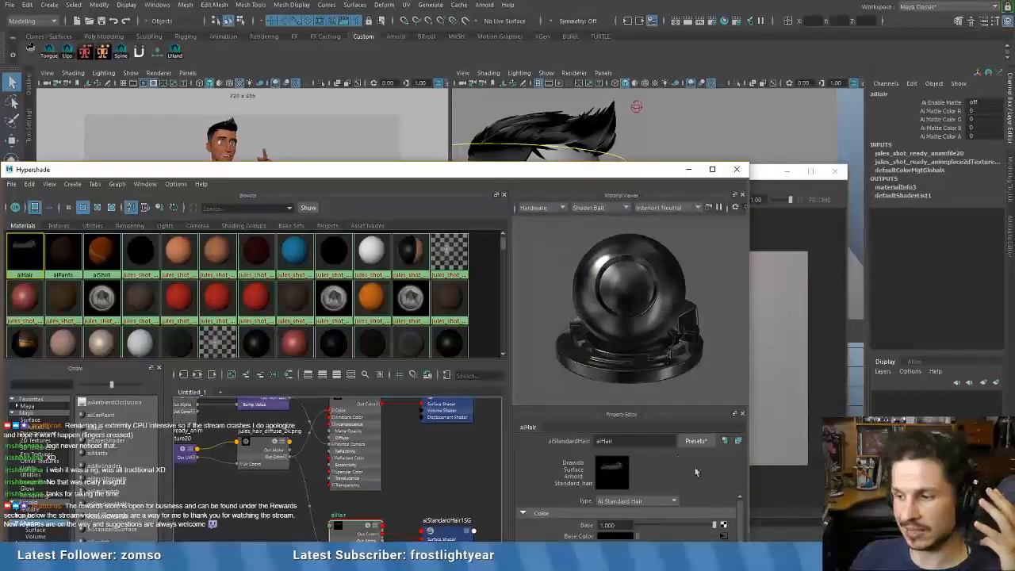
left_click_drag(740, 501, 740, 535)
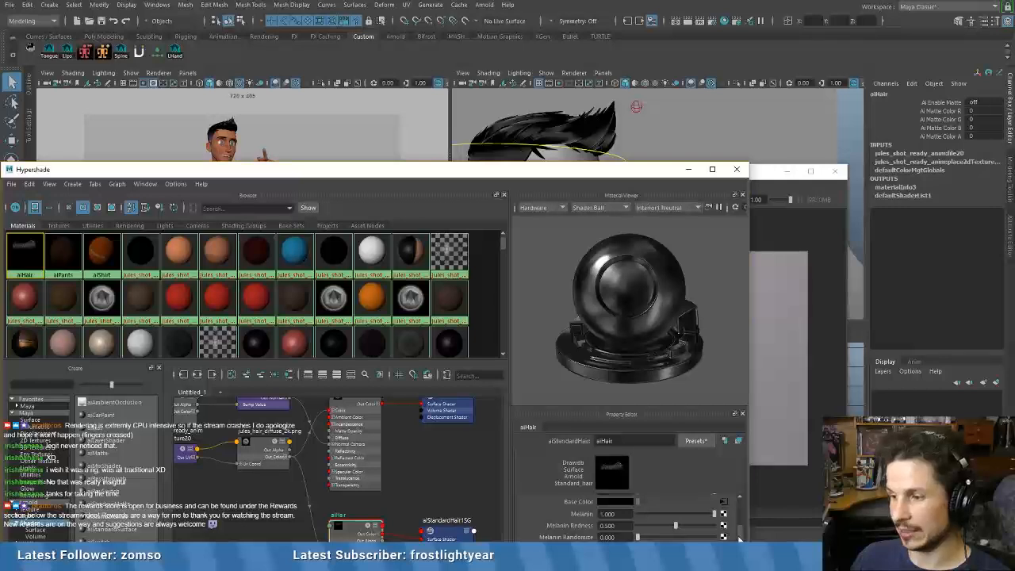
scroll(739, 538, "down", 1)
scroll(738, 538, "up", 1)
scroll(738, 538, "down", 1)
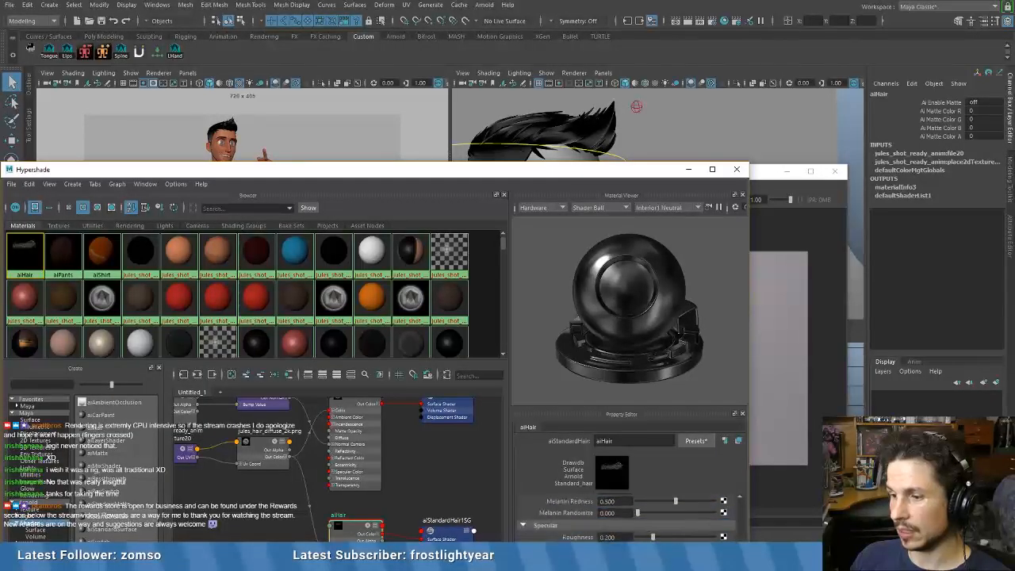
left_click_drag(474, 167, 429, 268)
left_click_drag(399, 220, 265, 133)
left_click_drag(454, 503, 479, 503)
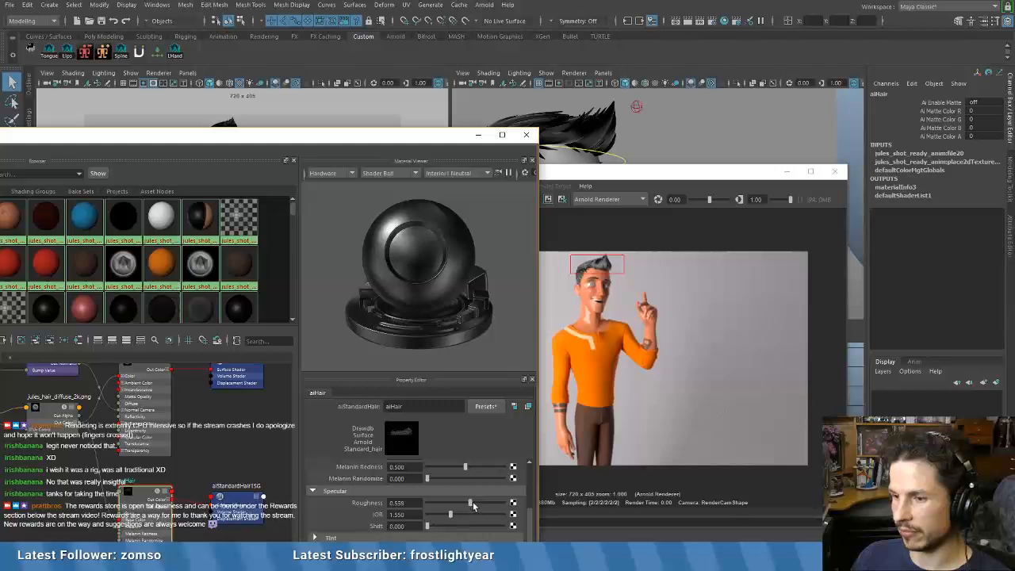
left_click(602, 187)
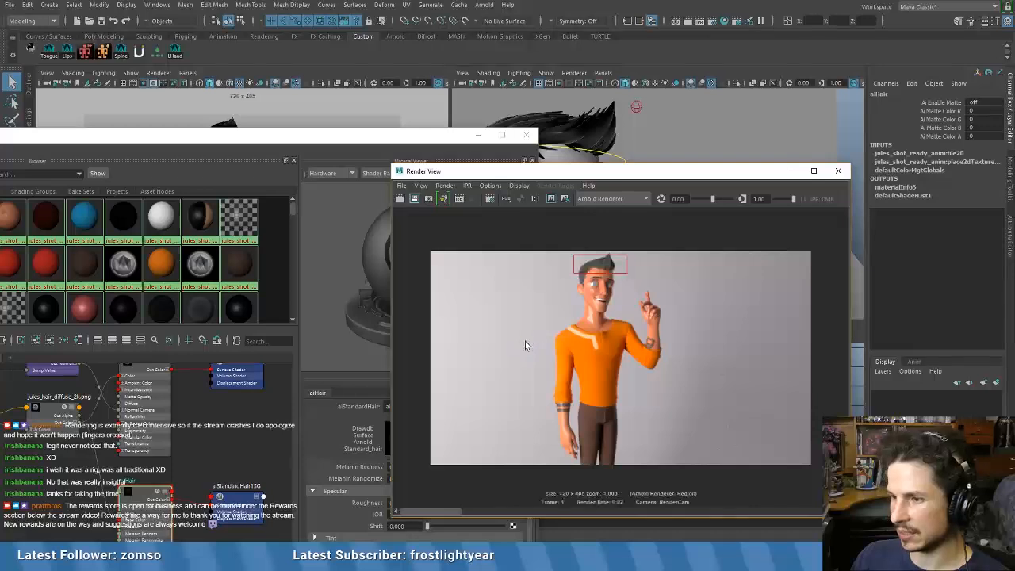
- Change the aiHair shader's type to Ai Standard Surface and set its specular weight to 0.252 and roughness to 0.535
left_click(354, 517)
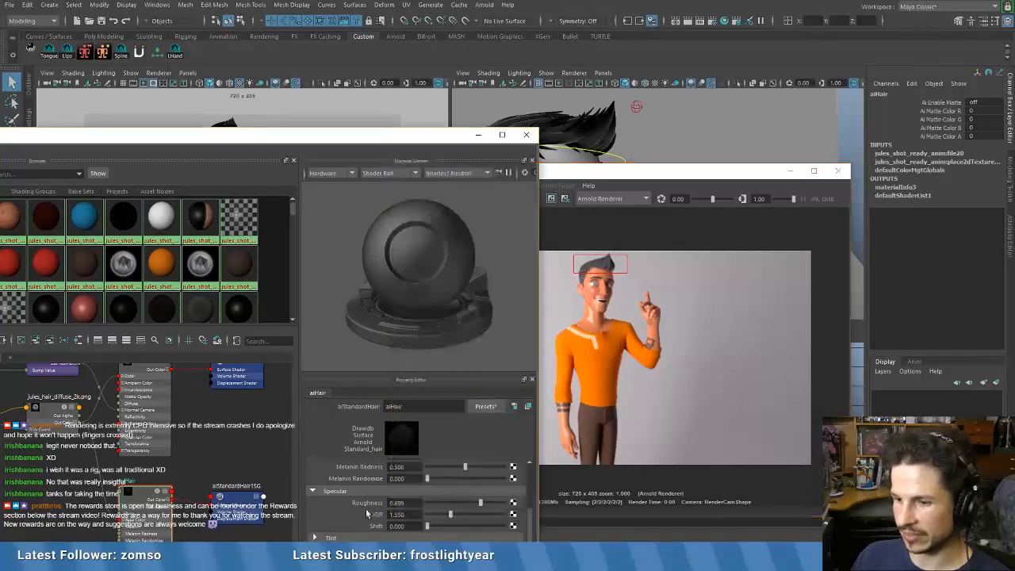
scroll(531, 526, "up", 5)
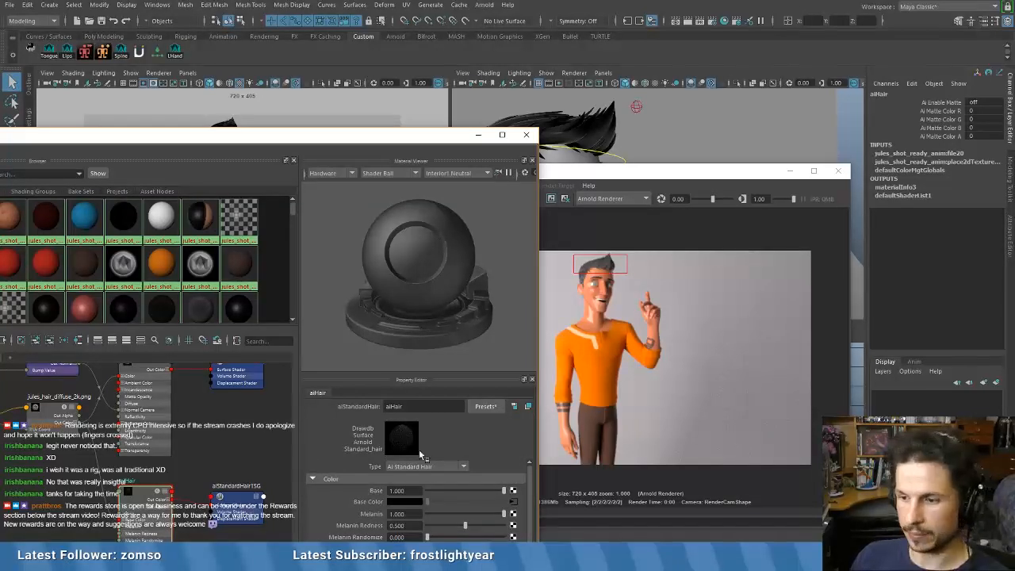
left_click(438, 467)
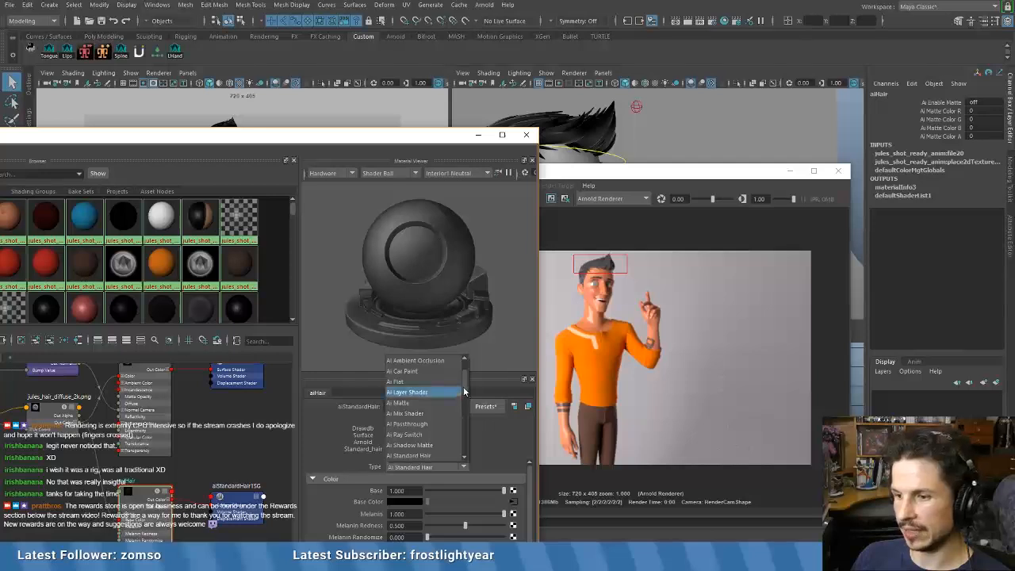
scroll(464, 392, "down", 3)
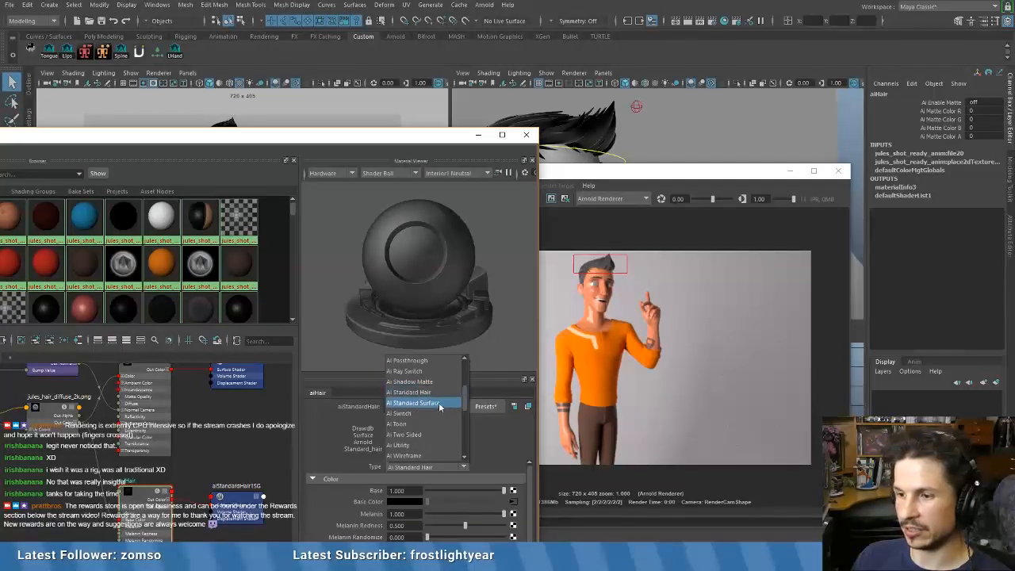
left_click(438, 402)
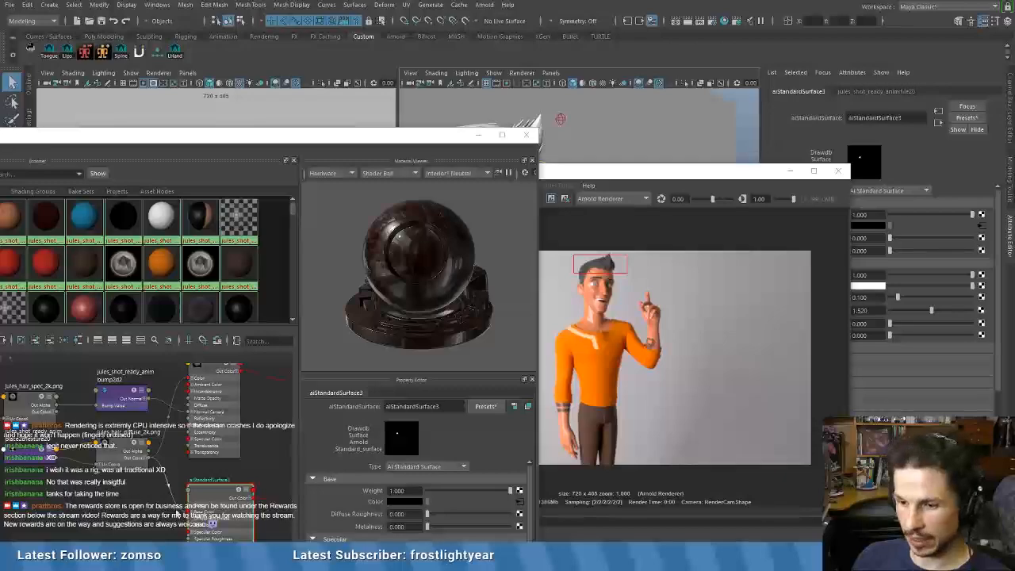
left_click_drag(408, 141, 334, 25)
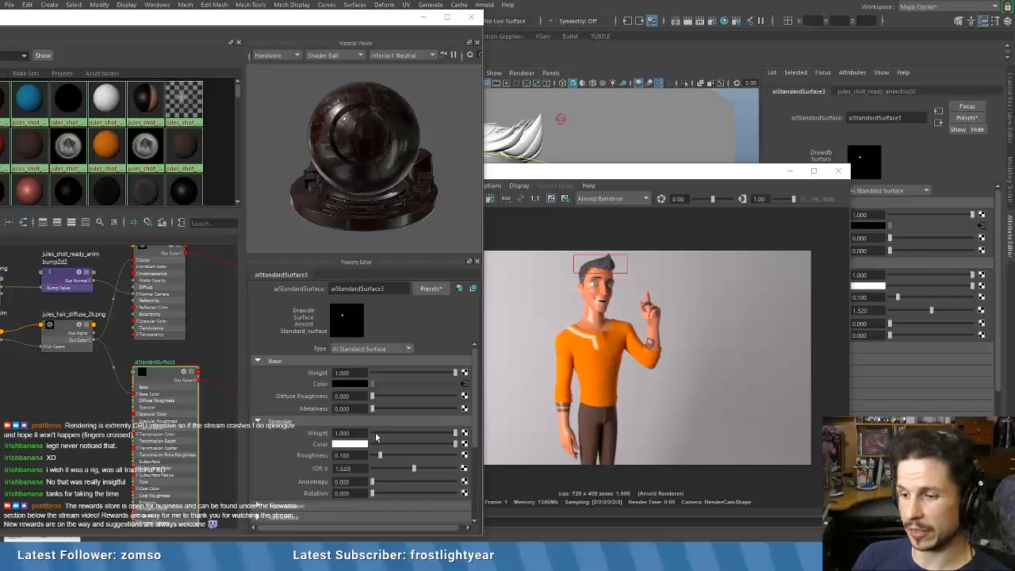
left_click_drag(380, 455, 394, 434)
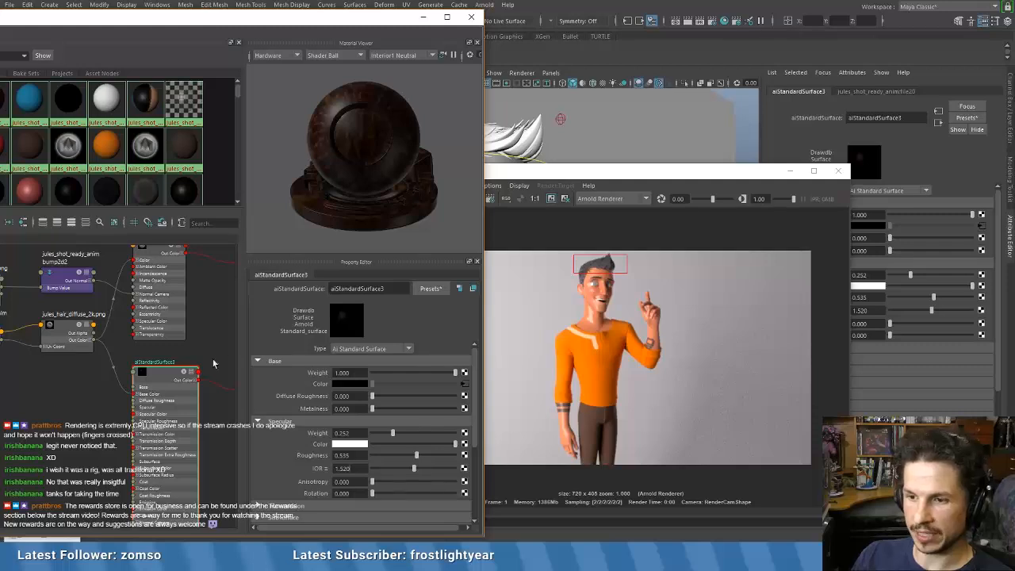
- Rename the new standard surface material as aiHair
left_click_drag(378, 287, 338, 294)
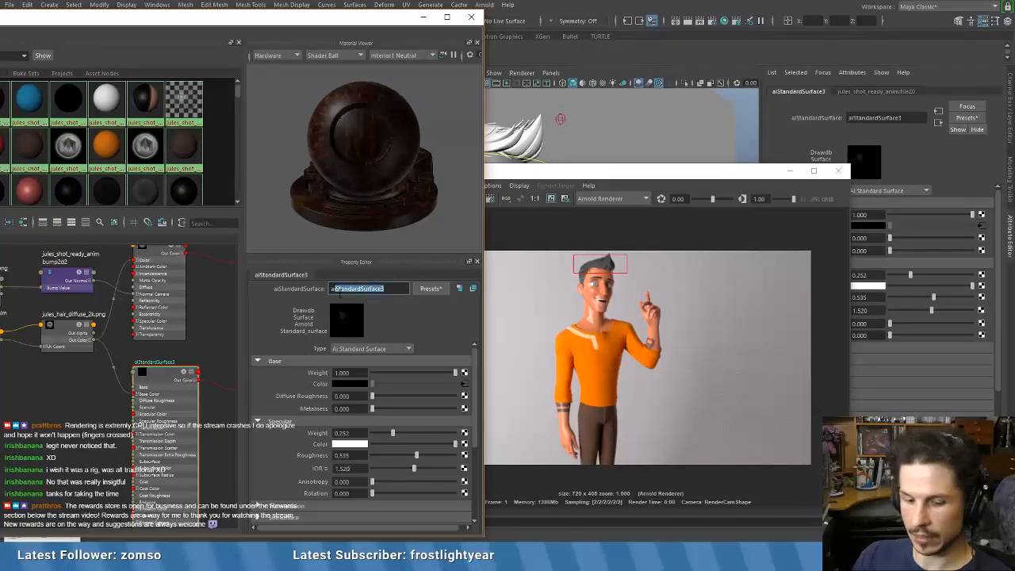
type("Ha")
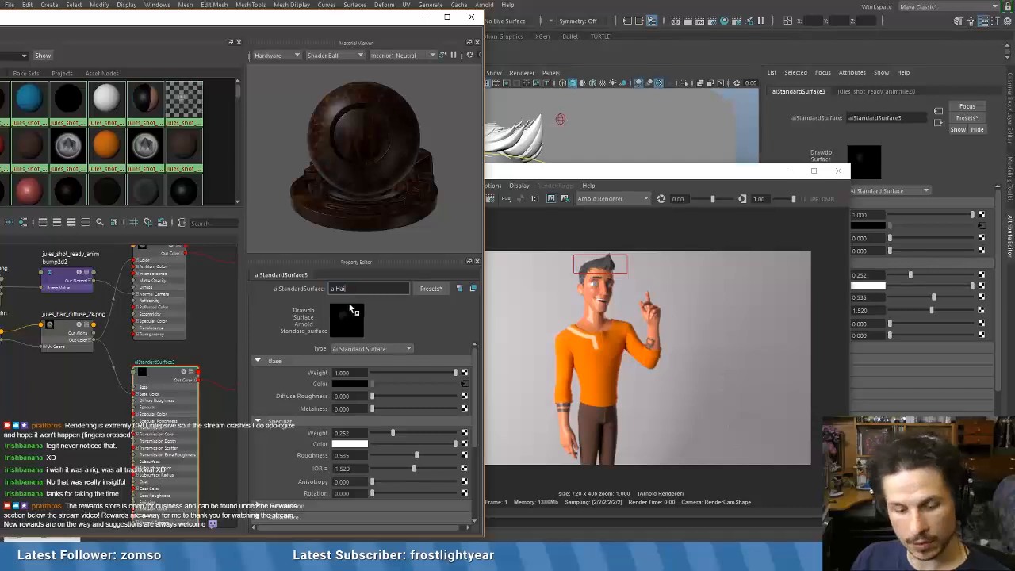
type("ir")
key("Return")
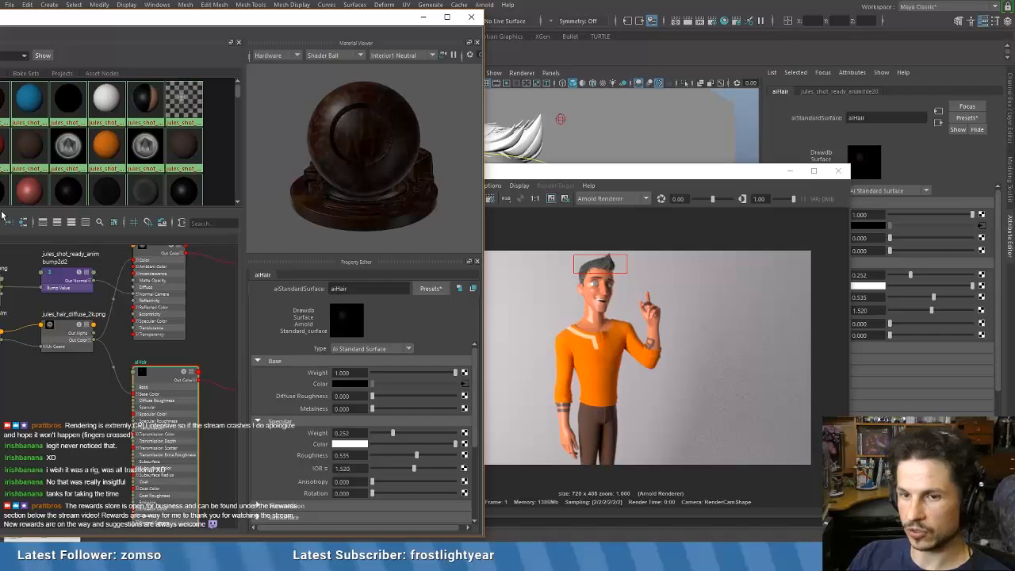
- Assign the converted aiHair material to the character's hair objects
left_click_drag(260, 18, 531, 34)
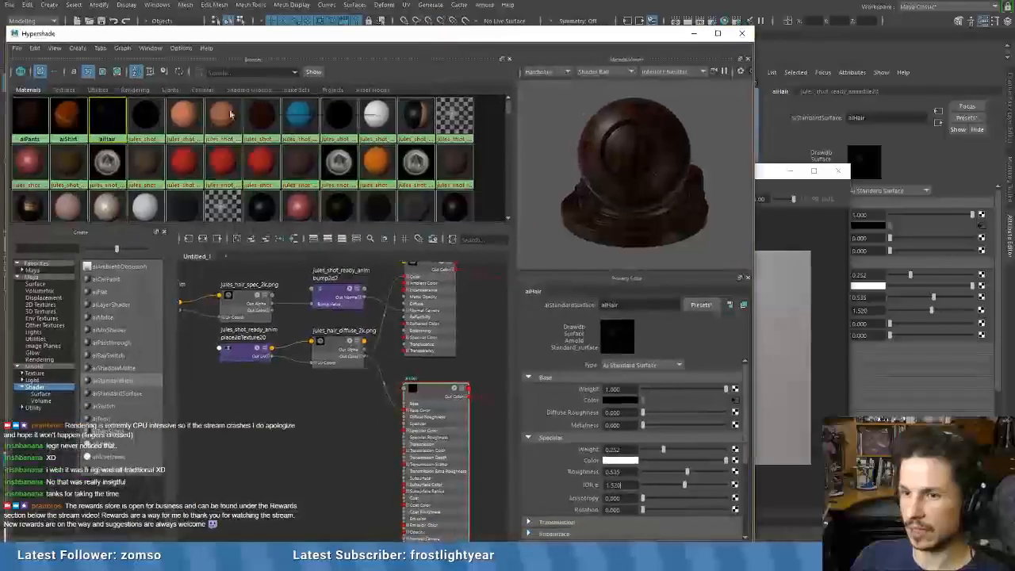
right_click_drag(107, 162, 143, 175)
right_click_drag(106, 117, 137, 72)
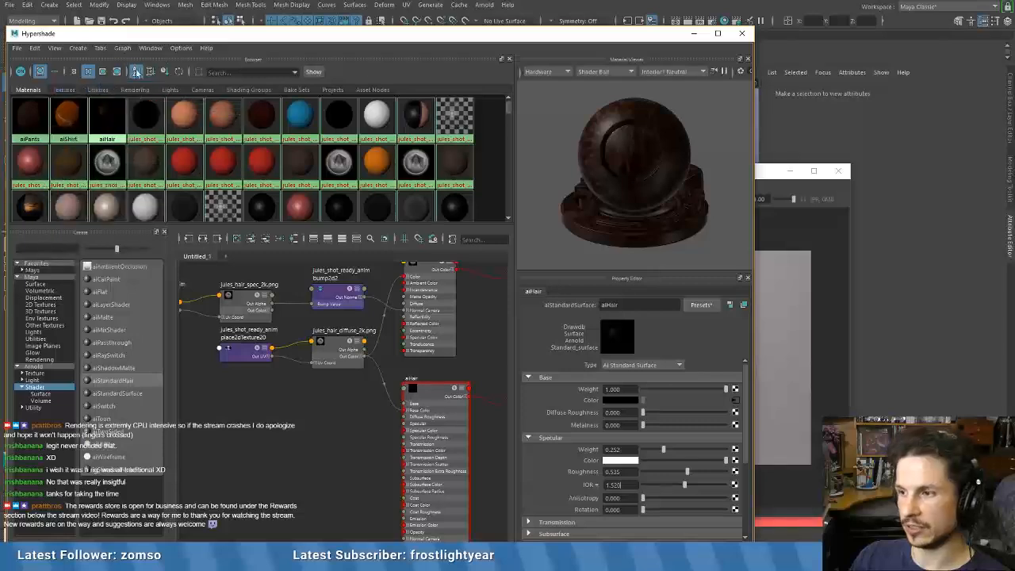
- Re-render the hair region with Arnold and examine the hair's shading up close
left_click_drag(663, 36, 388, 291)
left_click_drag(616, 172, 606, 111)
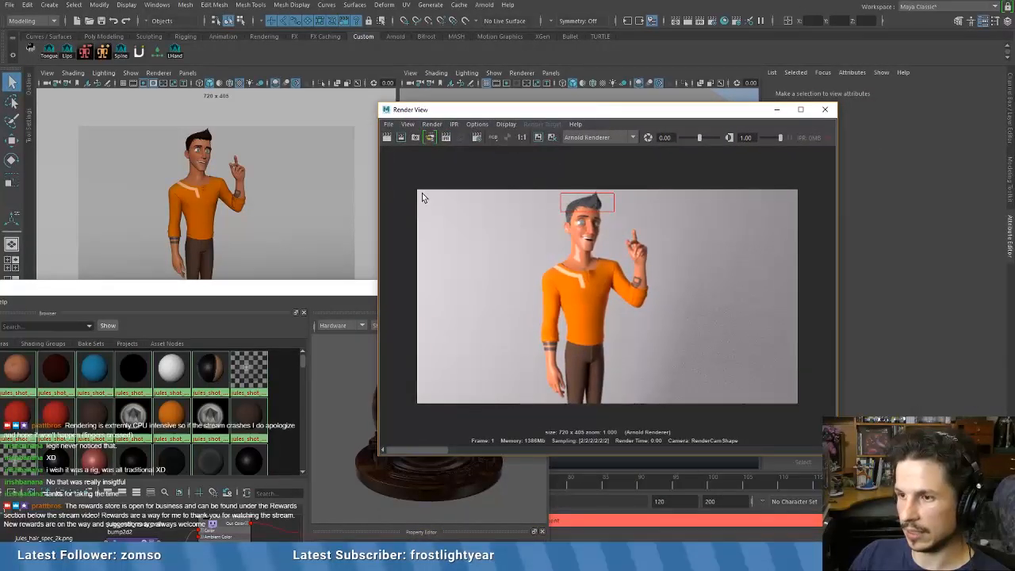
left_click(401, 137)
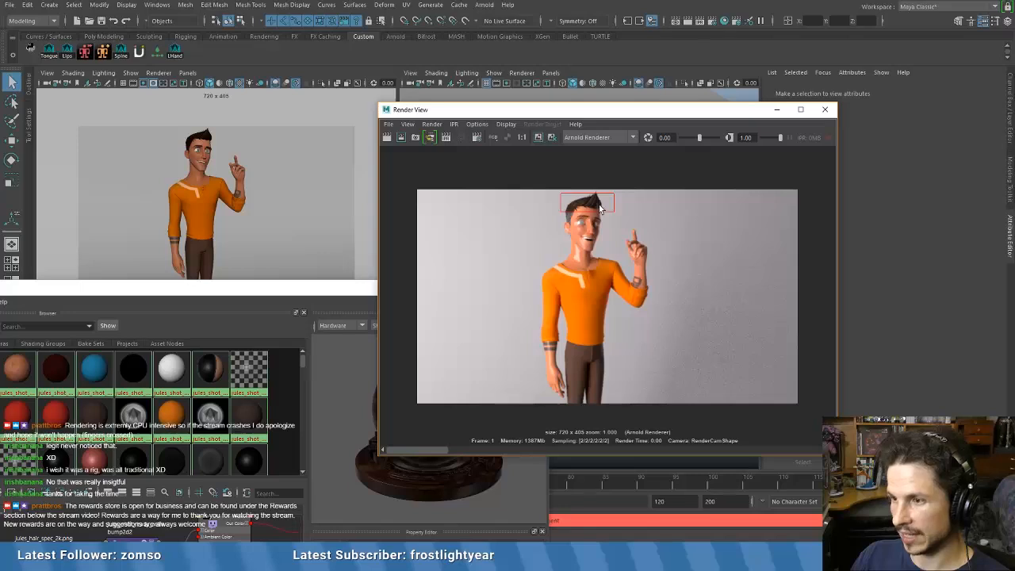
scroll(578, 234, "up", 6)
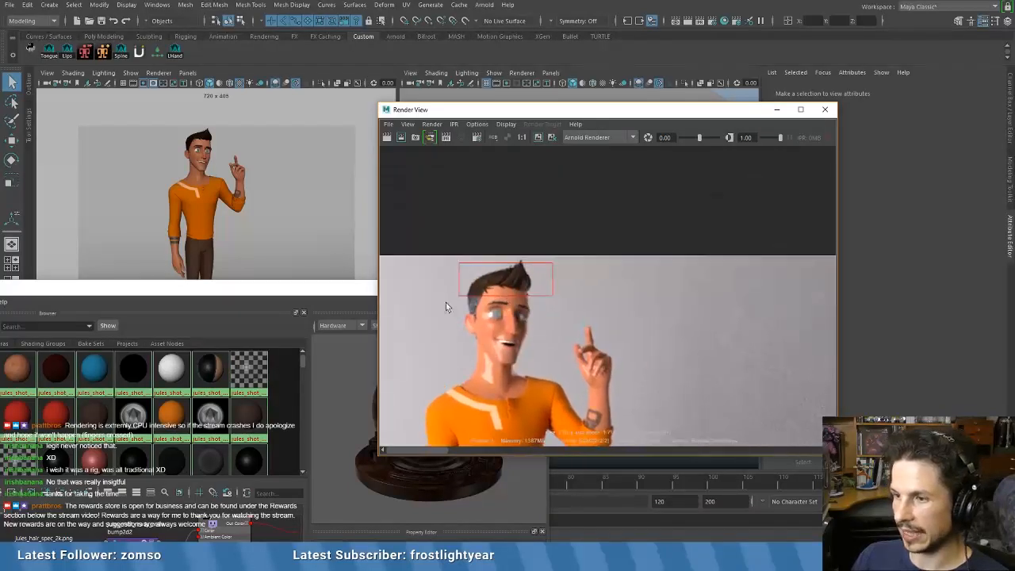
middle_click_drag(600, 288, 560, 291, "alt")
right_click_drag(560, 290, 629, 274, "alt")
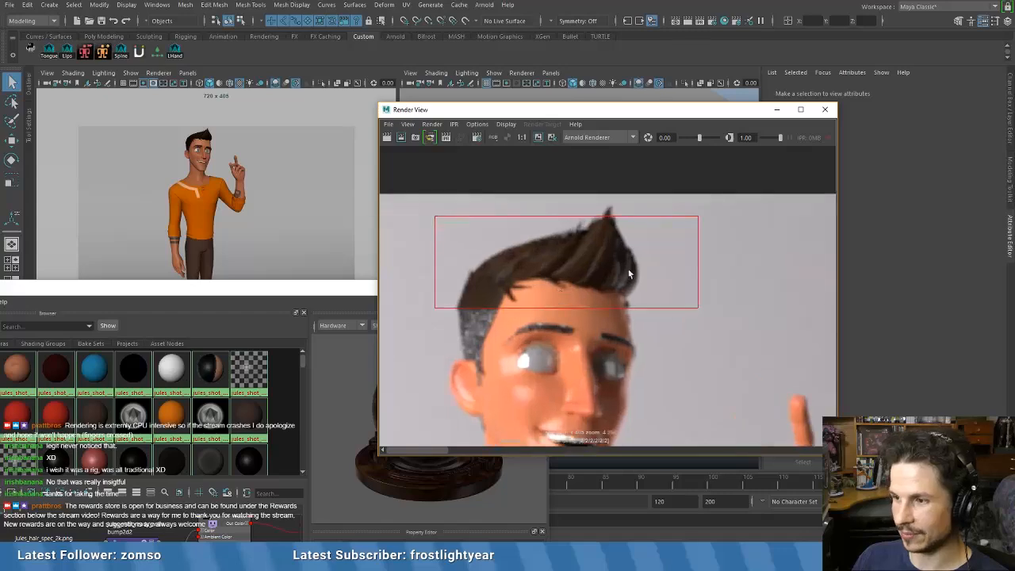
- Set aiHair's specular weight to 0.187 and specular roughness to 0.394
left_click_drag(300, 296, 281, 57)
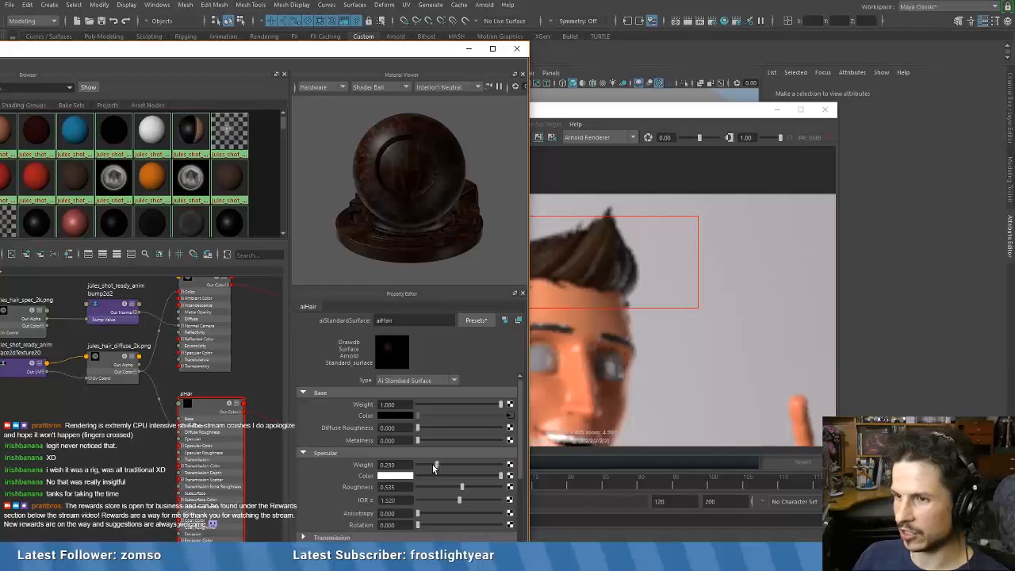
left_click_drag(429, 463, 433, 469)
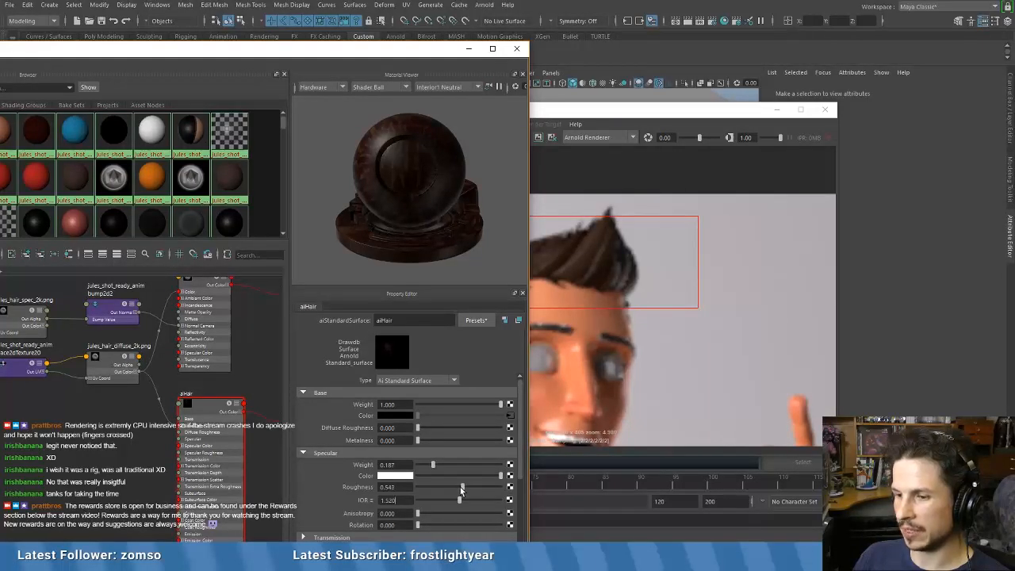
left_click_drag(461, 486, 447, 486)
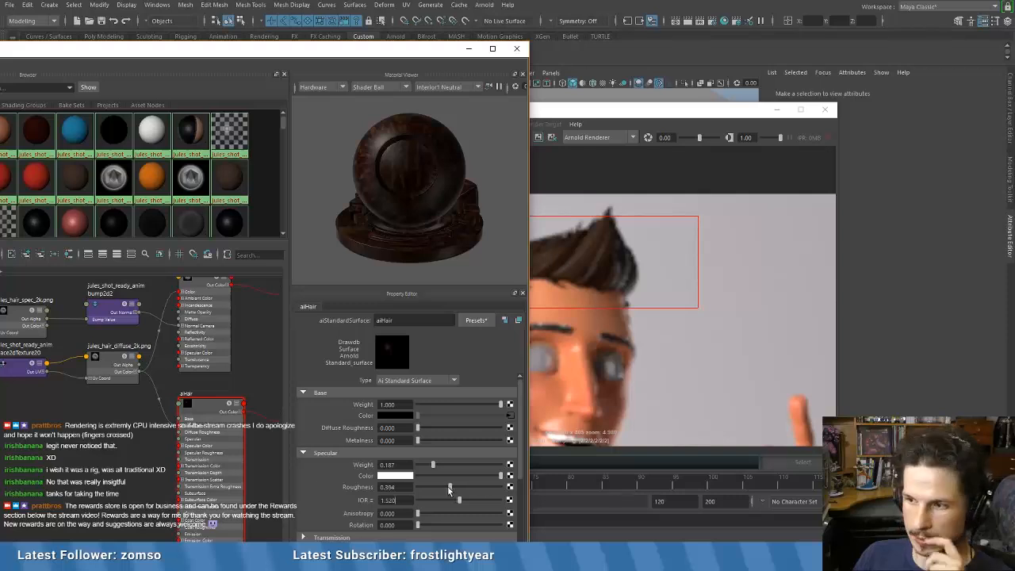
- Re-render the hair region with the adjusted specular settings and inspect the highlights on the hair up close
left_click(610, 108)
left_click(402, 139)
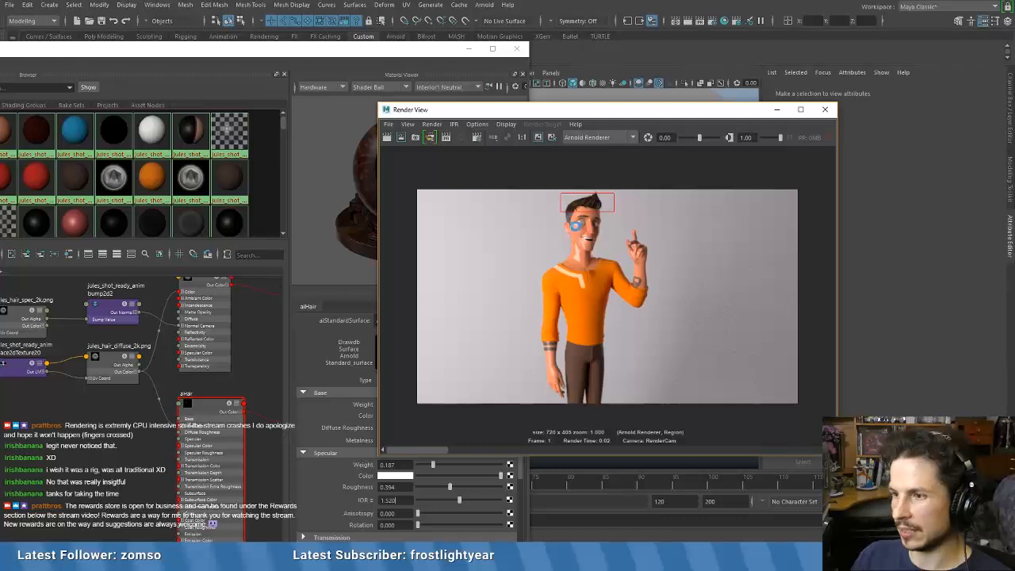
right_click_drag(561, 224, 673, 226, "alt")
middle_click_drag(586, 212, 551, 285, "alt")
right_click_drag(539, 284, 742, 254, "alt")
middle_click_drag(641, 229, 547, 280, "alt")
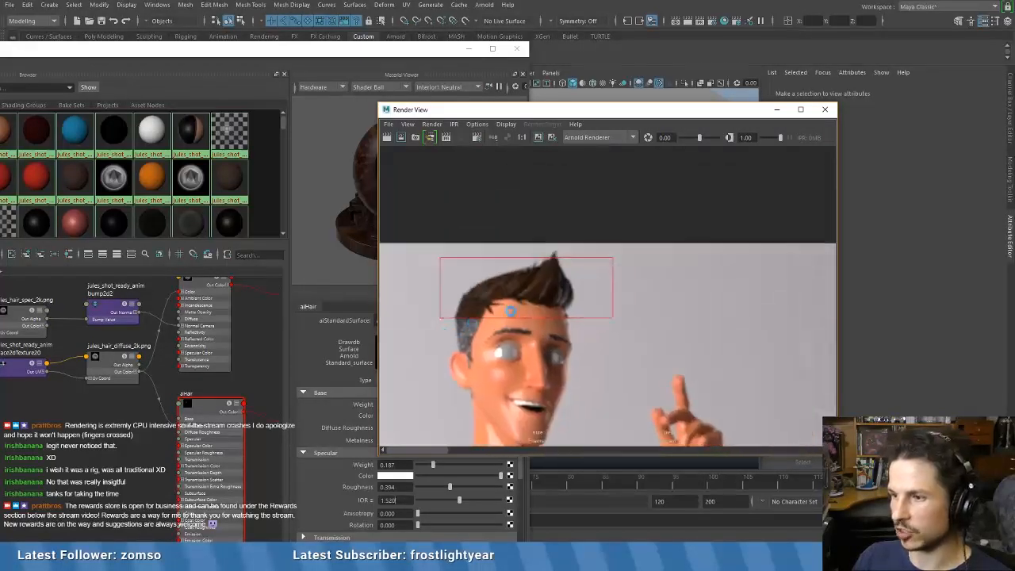
right_click_drag(539, 292, 798, 260, "alt")
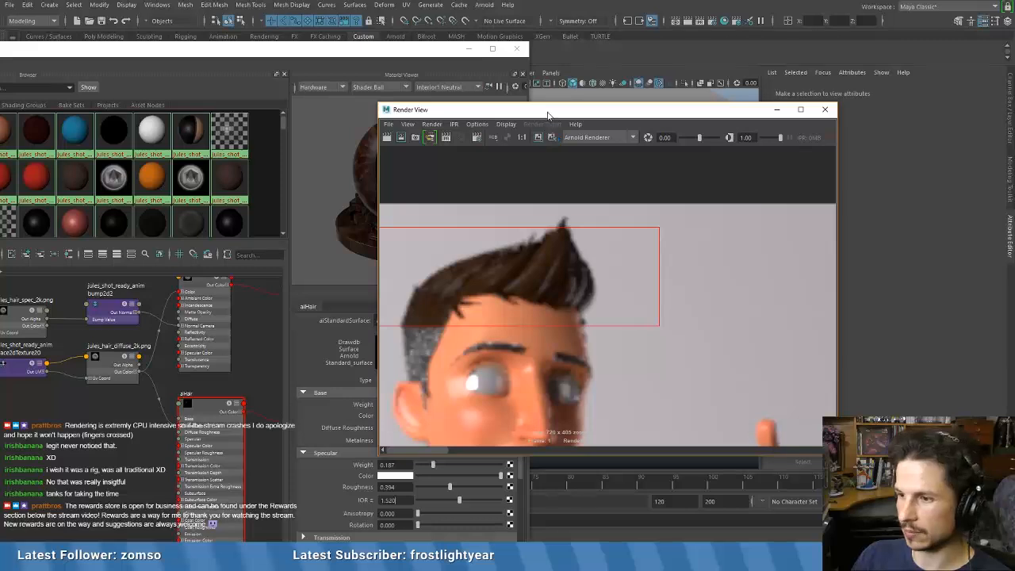
- Set aiHair's specular weight to 0.110 and roughness to 0.490, and re-render the hair region to check it
left_click_drag(581, 109, 719, 75)
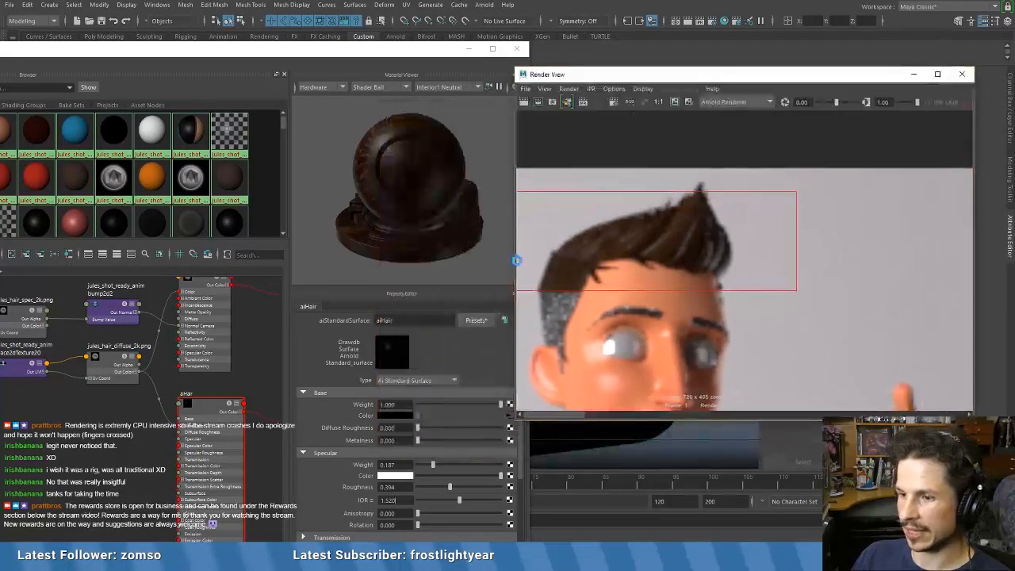
left_click_drag(453, 488, 426, 465)
left_click_drag(622, 73, 609, 69)
left_click(538, 100)
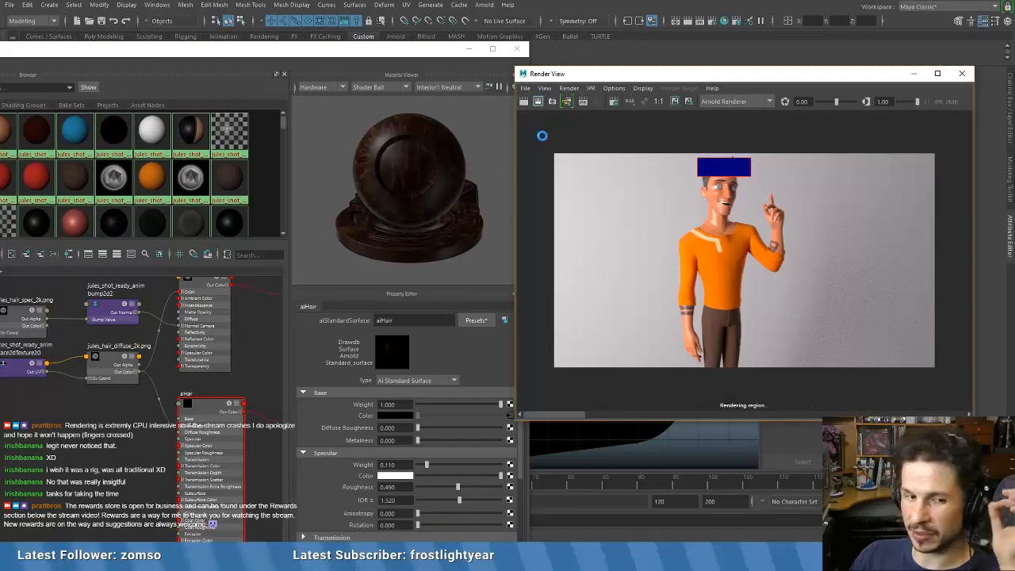
scroll(745, 213, "up", 2)
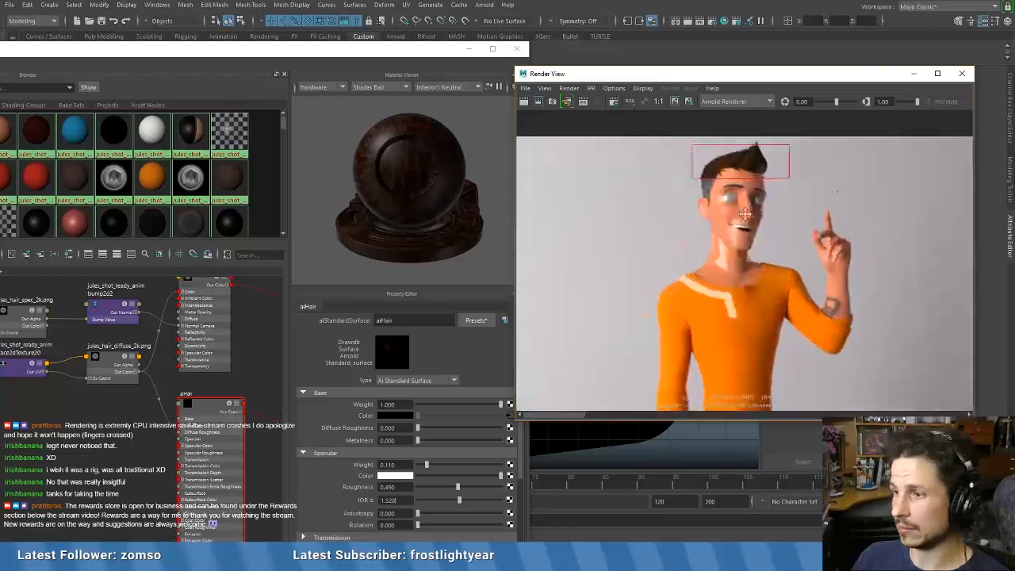
scroll(745, 212, "up", 4)
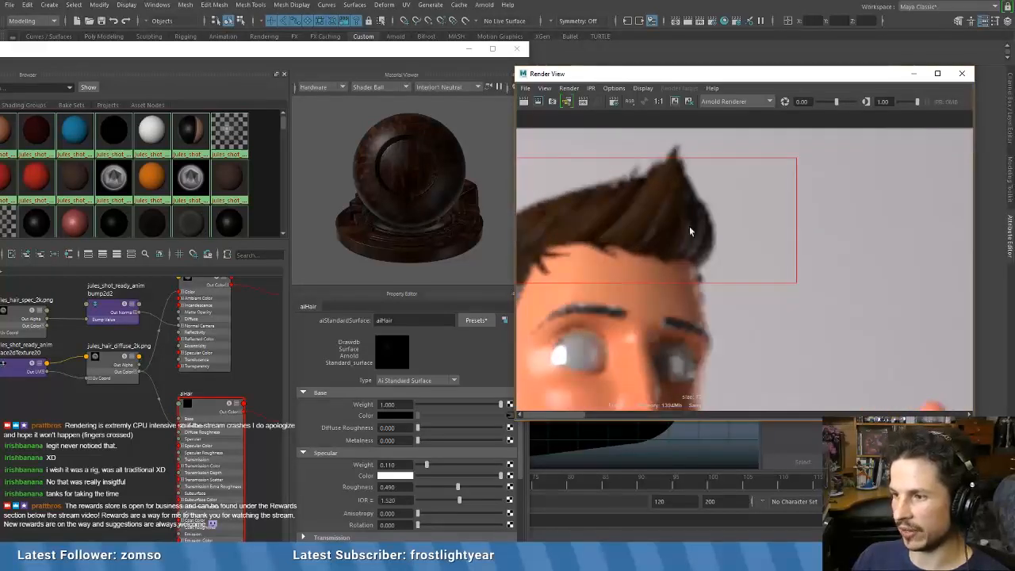
- Mark a render region over the character's side hair, eyebrows and eyes, re-render it, and review the whole figure
middle_click_drag(614, 256, 731, 221, "alt")
left_click_drag(538, 217, 875, 366)
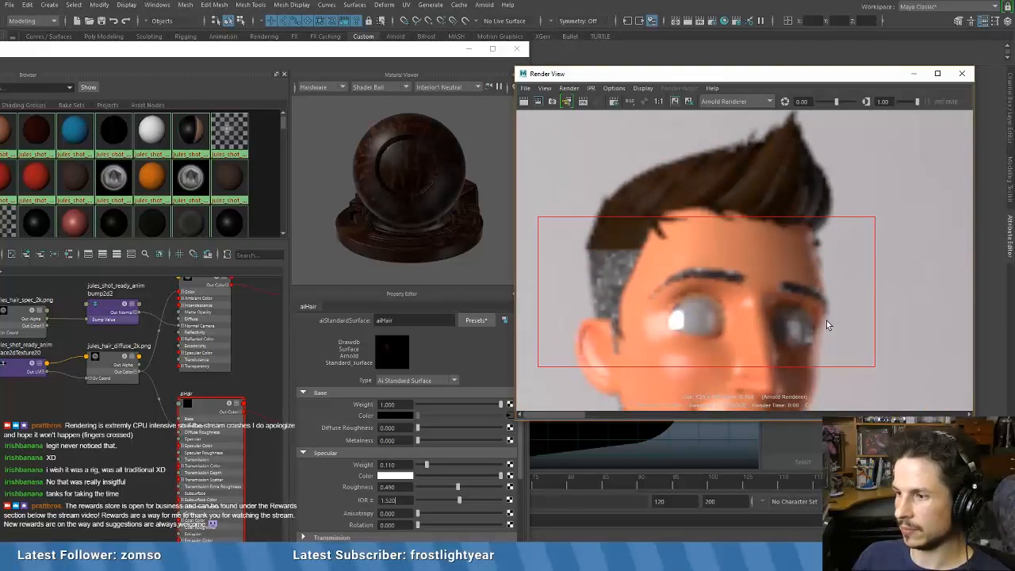
left_click(538, 102)
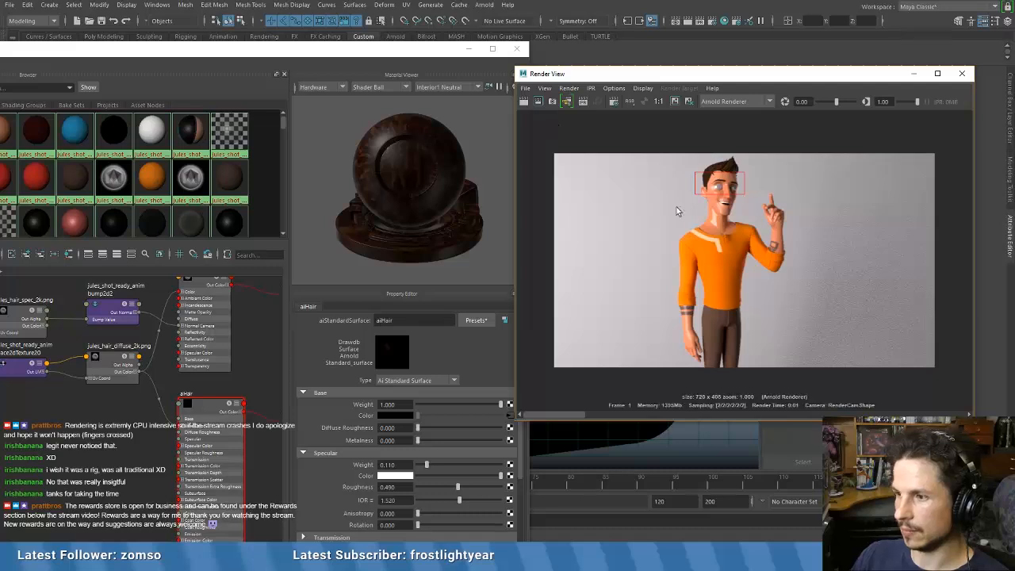
scroll(658, 188, "up", 3)
middle_click_drag(659, 189, 637, 262, "alt")
left_click(626, 262)
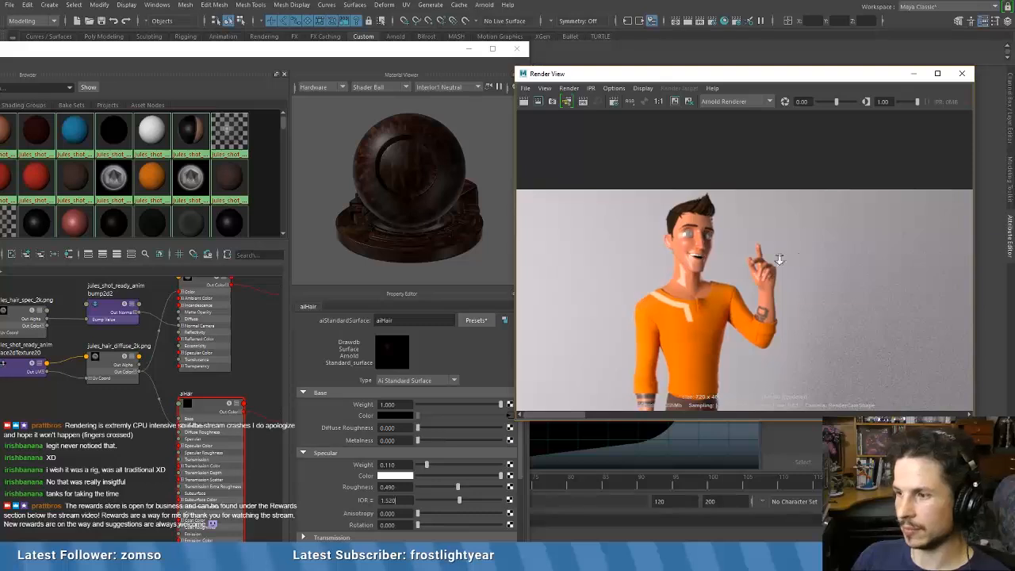
scroll(777, 258, "down", 2)
middle_click_drag(776, 259, 754, 190, "alt")
scroll(737, 190, "down", 1)
middle_click_drag(683, 241, 695, 271, "alt")
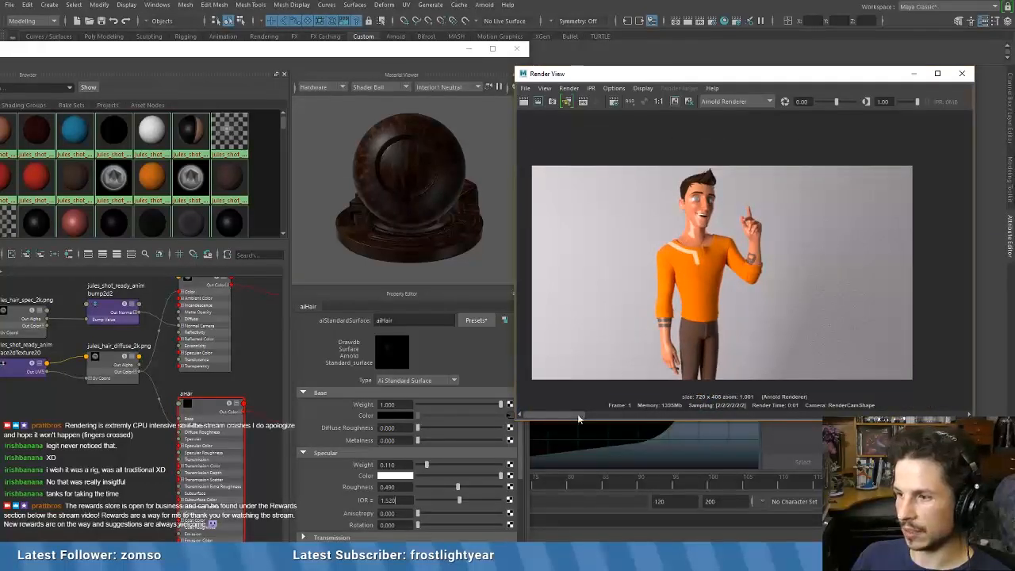
- Compare the stored earlier renders with the latest one, checking the character's hair and pants
left_click_drag(578, 415, 607, 414)
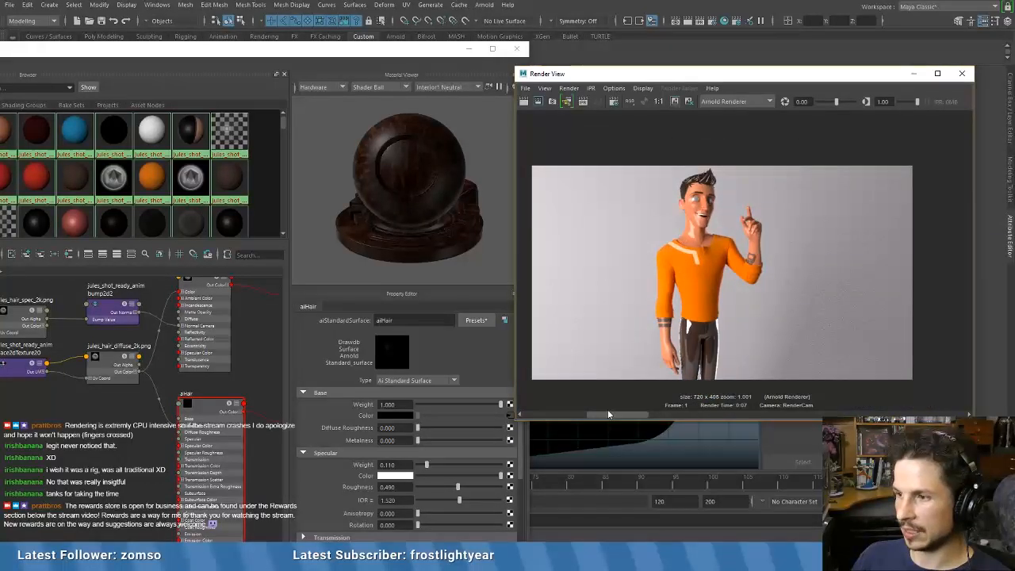
left_click(689, 103)
left_click_drag(586, 413, 638, 402)
left_click_drag(634, 404, 574, 395)
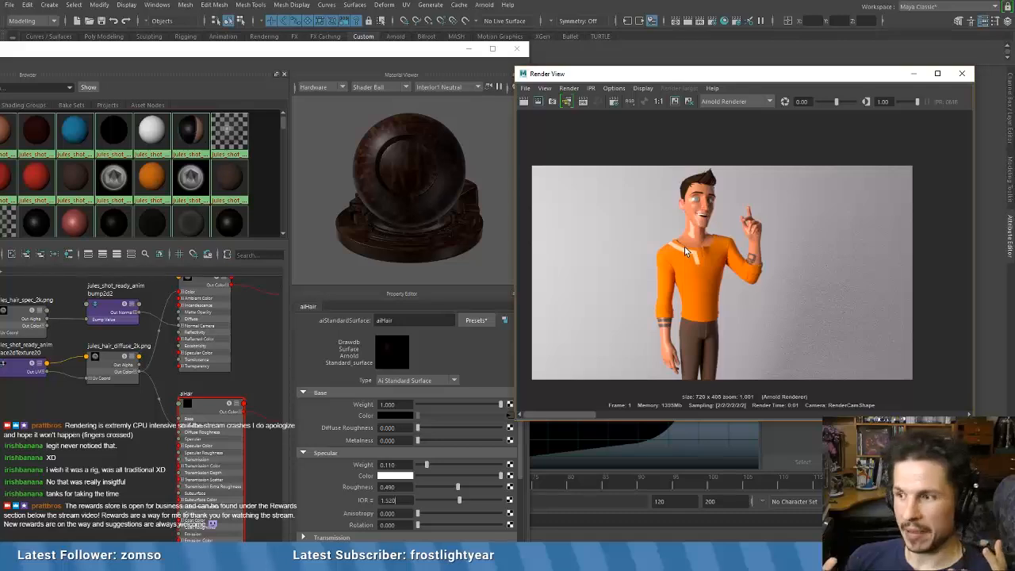
left_click_drag(717, 88, 733, 223)
- Create an aiStandardSurface material in the Hypershade and name it aiBrowLashes
left_click_drag(338, 58, 627, 33)
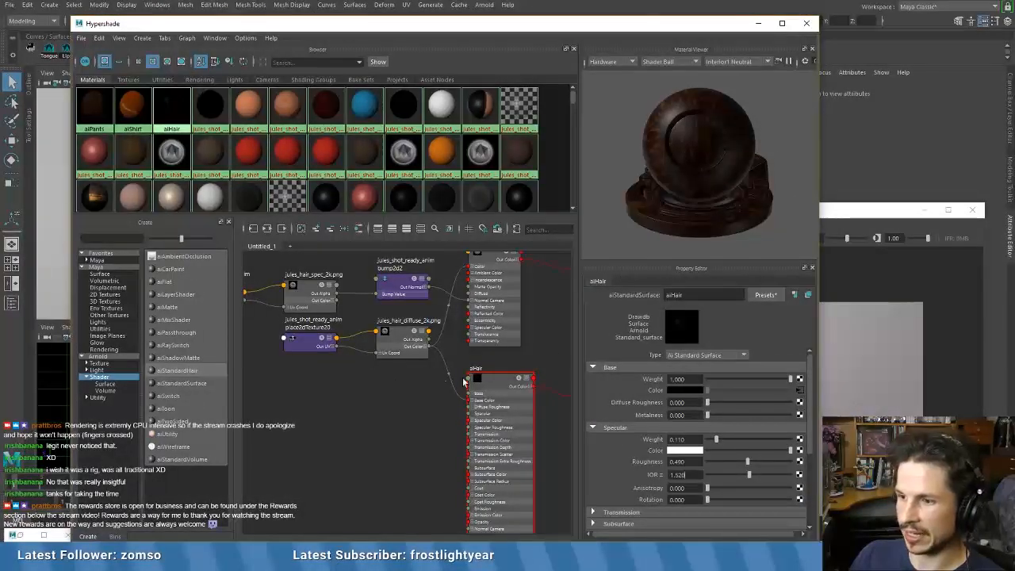
left_click(397, 403)
left_click(178, 371)
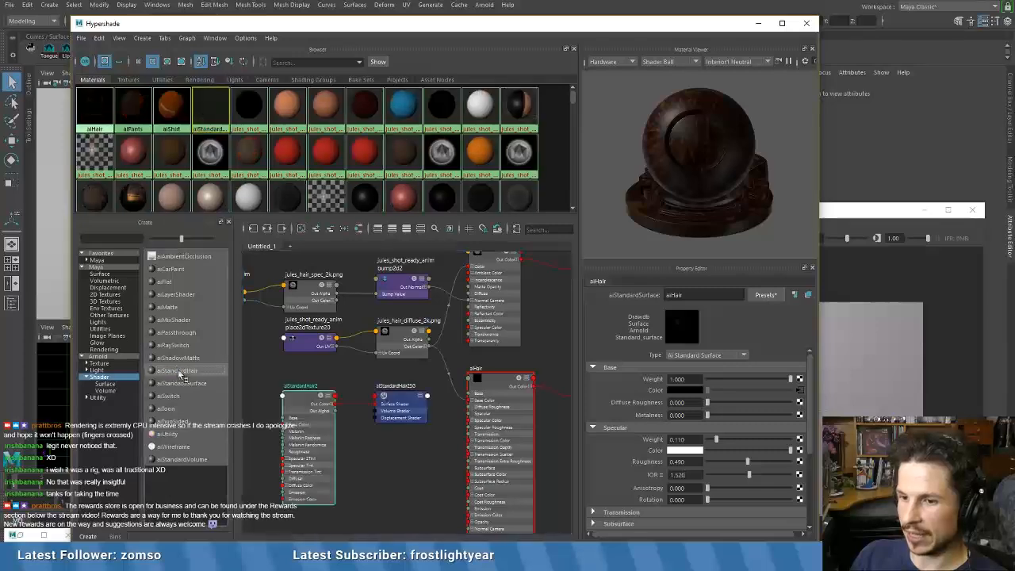
left_click(183, 383)
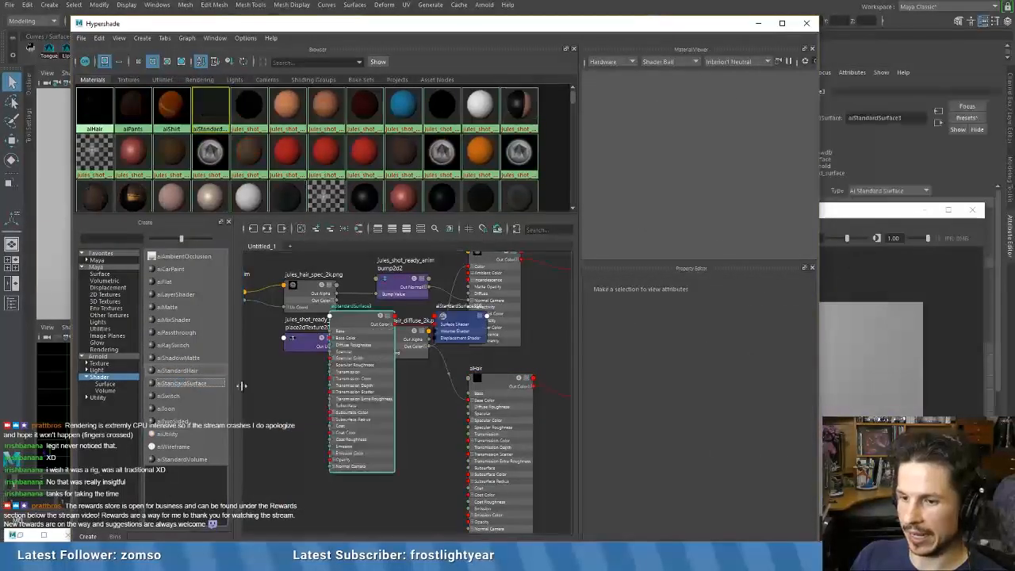
left_click_drag(720, 295, 674, 295)
type("Brow")
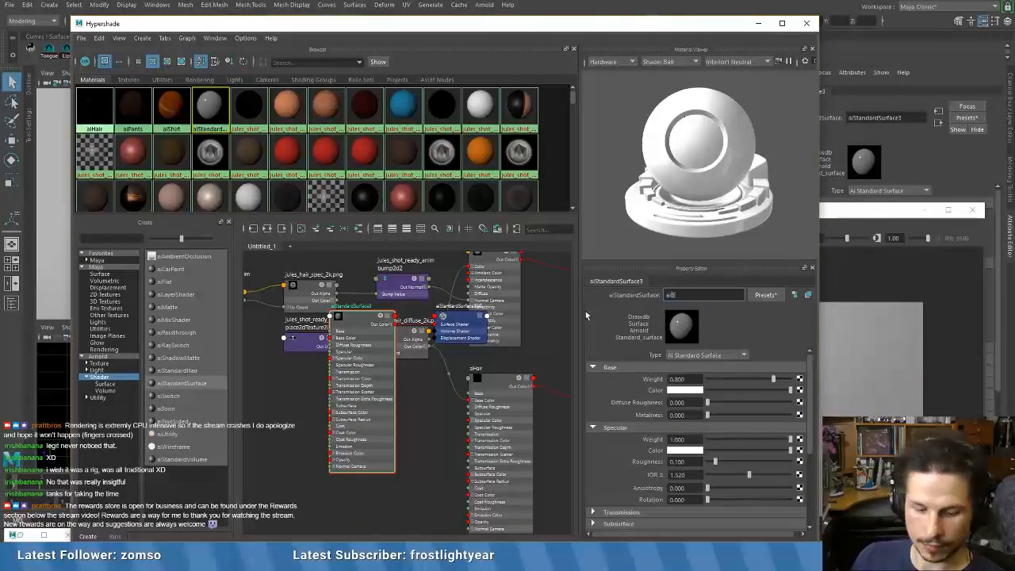
key("Return")
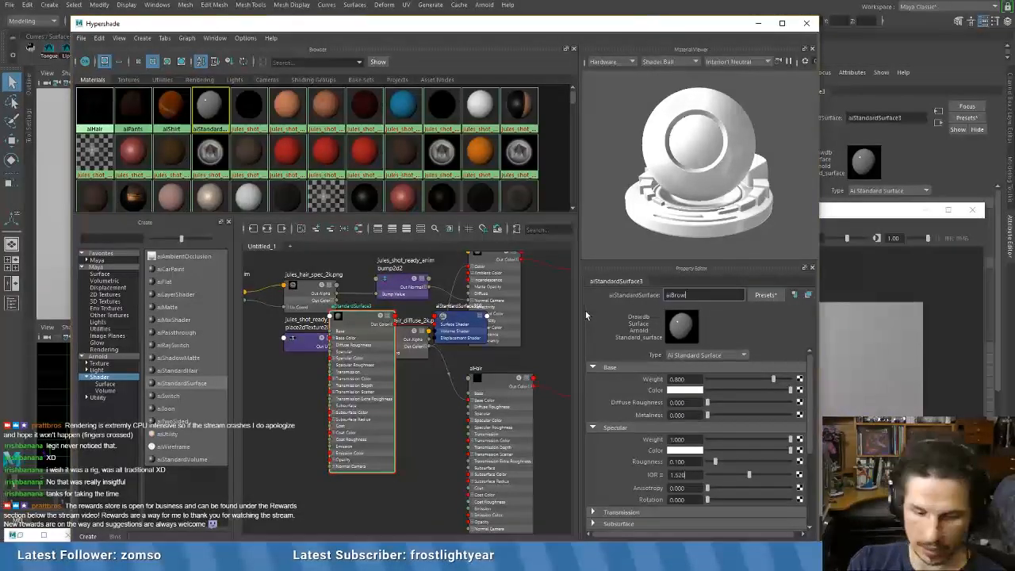
type("Lashes")
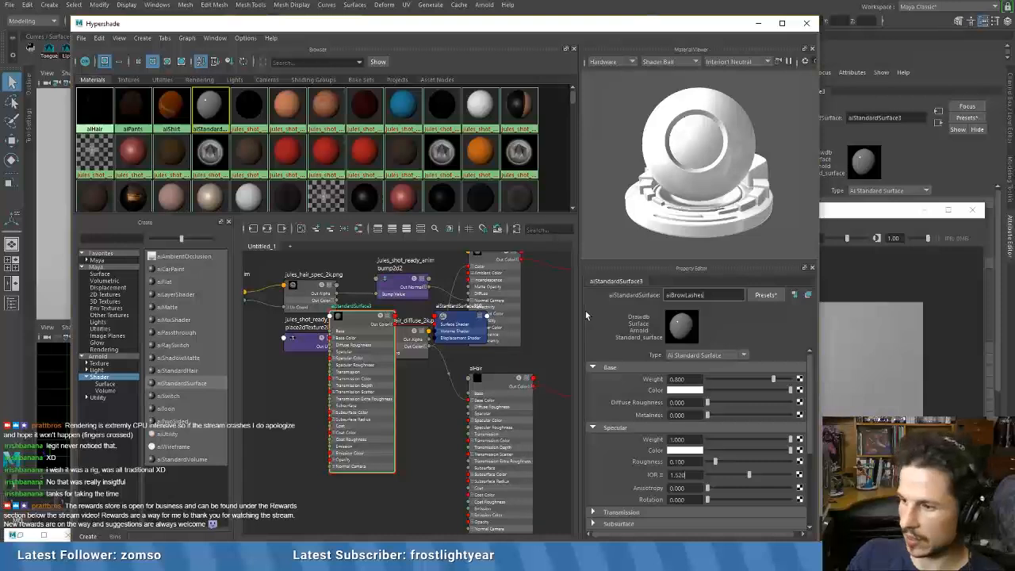
- Set aiBrowLashes' base color to black, its specular weight to 0.045 and its specular roughness to about 0.66
left_click_drag(723, 390, 694, 397)
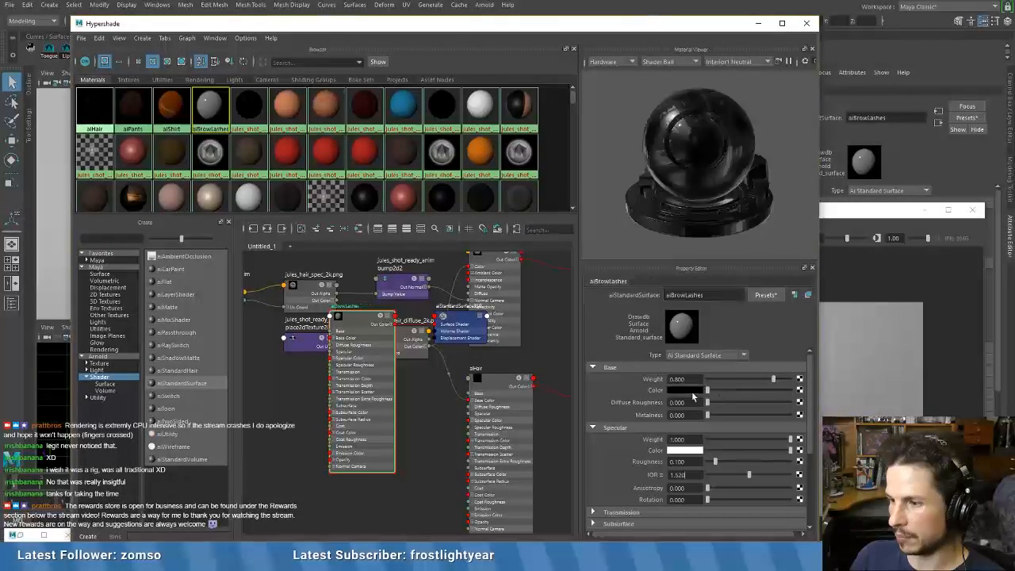
left_click_drag(729, 443, 765, 462)
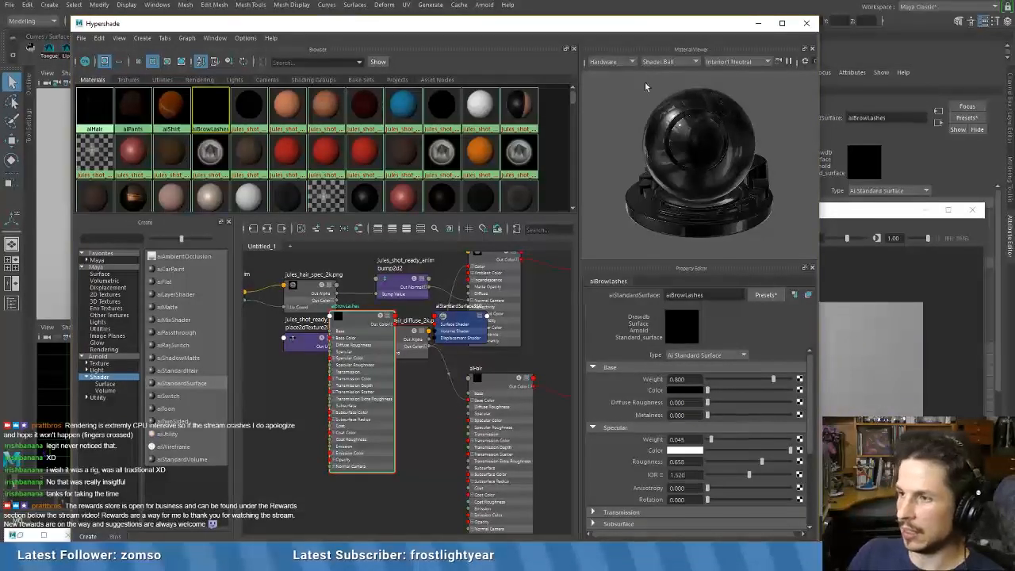
left_click_drag(555, 23, 373, 318)
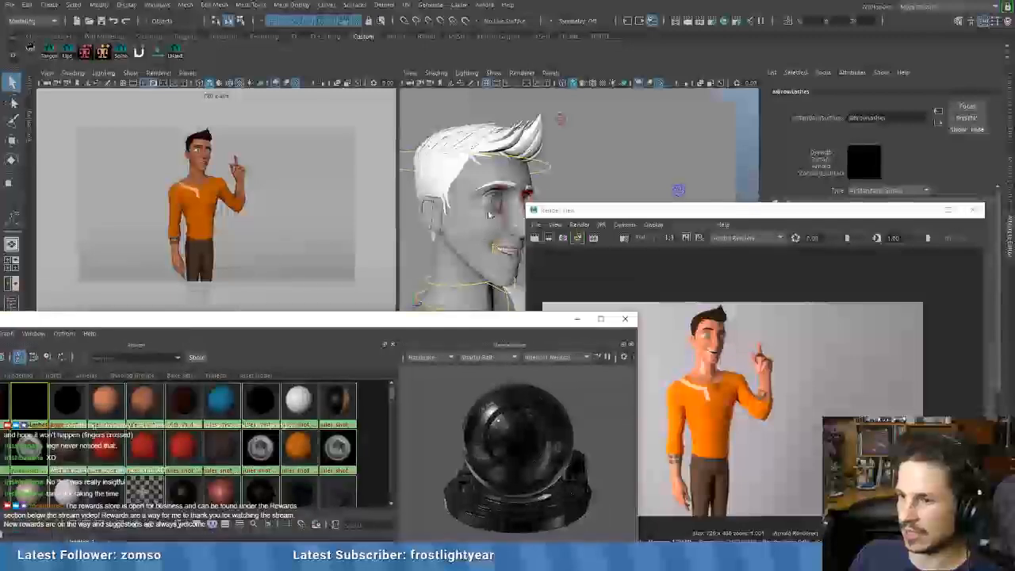
- Select the upper eyelash mesh of the character's eye and assign the aiBrowLashes material to it
left_click_drag(615, 213, 745, 218)
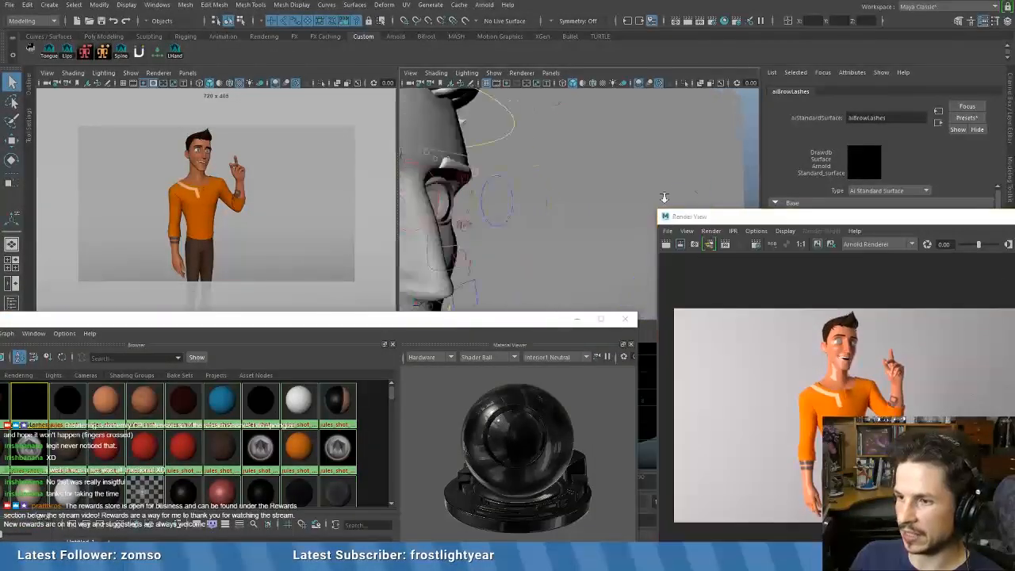
left_click_drag(665, 197, 546, 188, "alt")
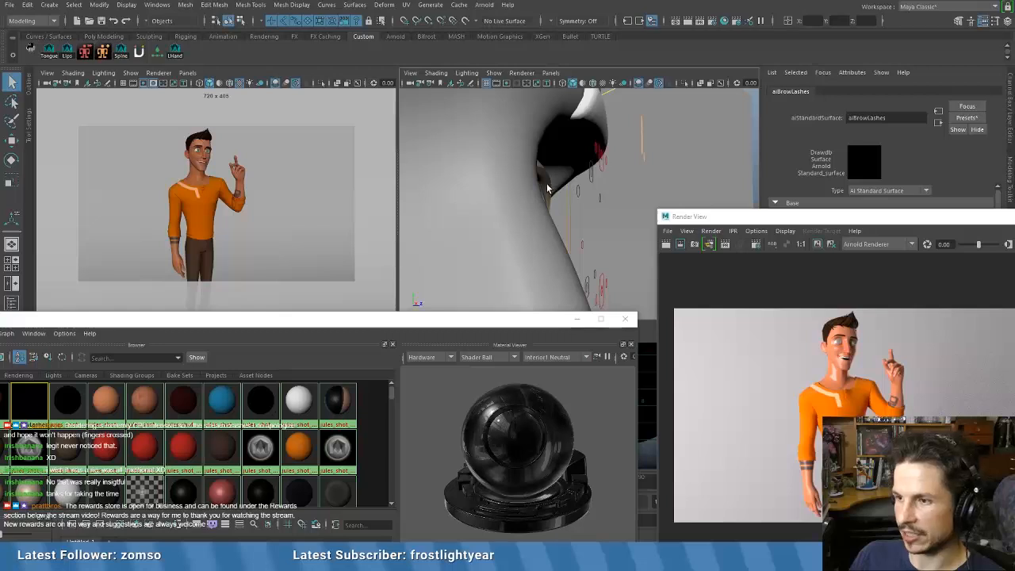
left_click(544, 190)
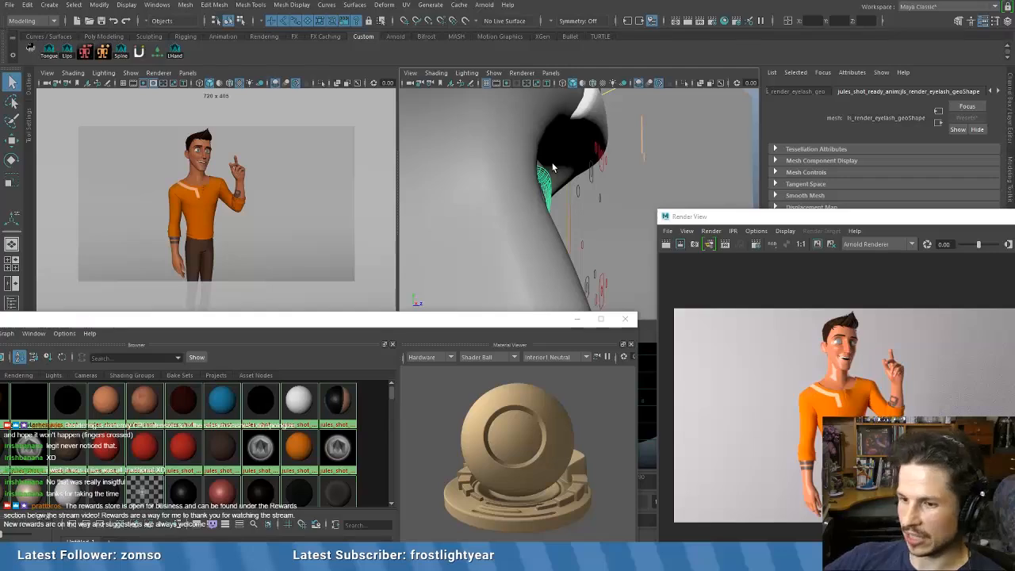
left_click_drag(583, 234, 405, 194, "alt")
scroll(406, 197, "down", 3)
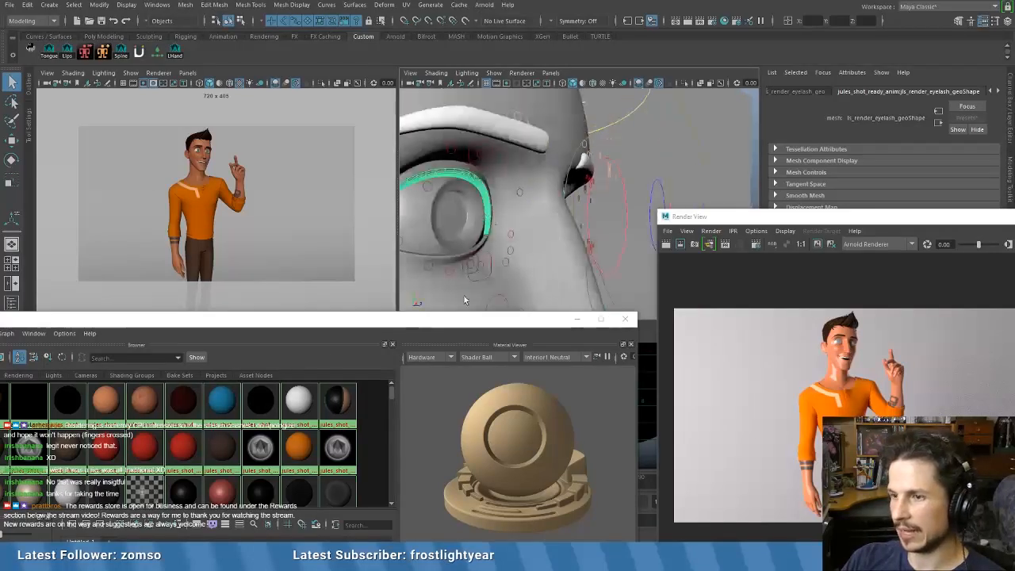
left_click_drag(322, 320, 417, 74)
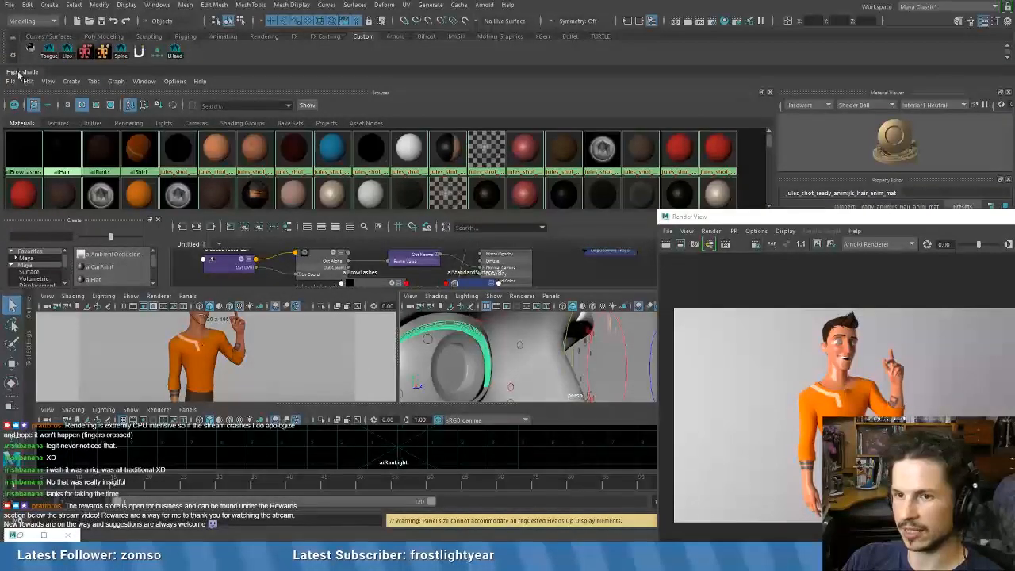
left_click_drag(19, 73, 58, 109)
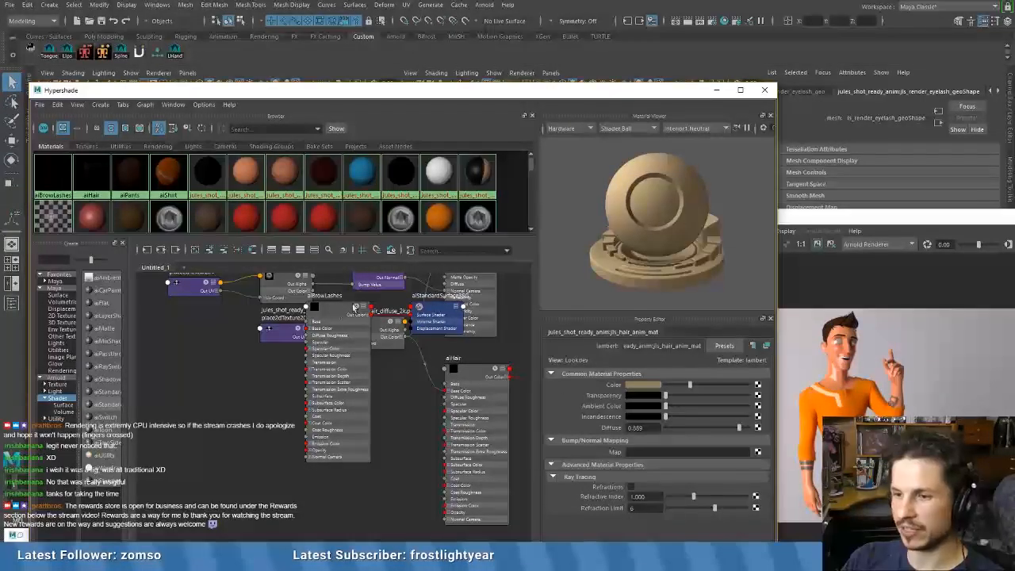
left_click_drag(468, 92, 486, 164)
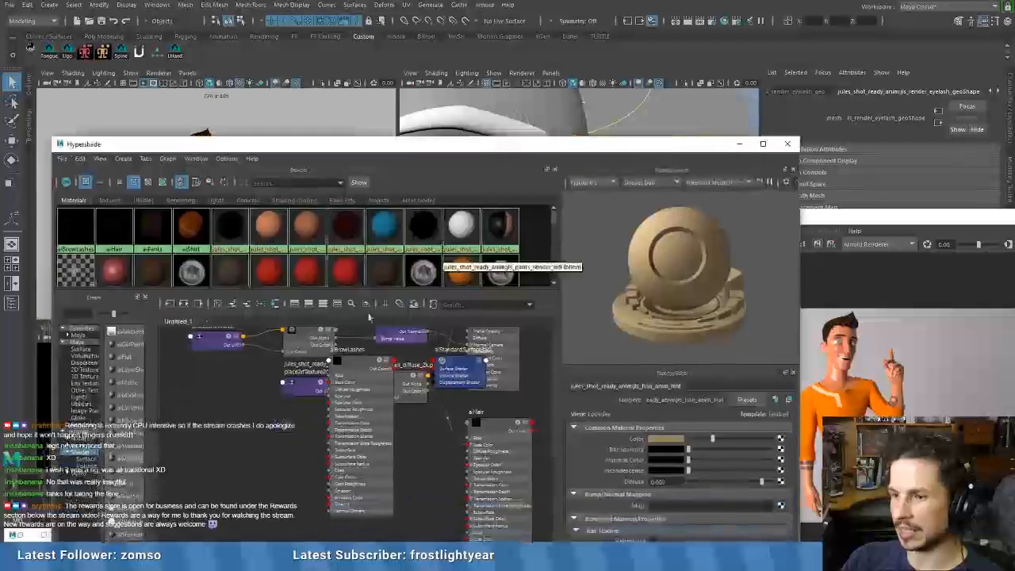
right_click(111, 232)
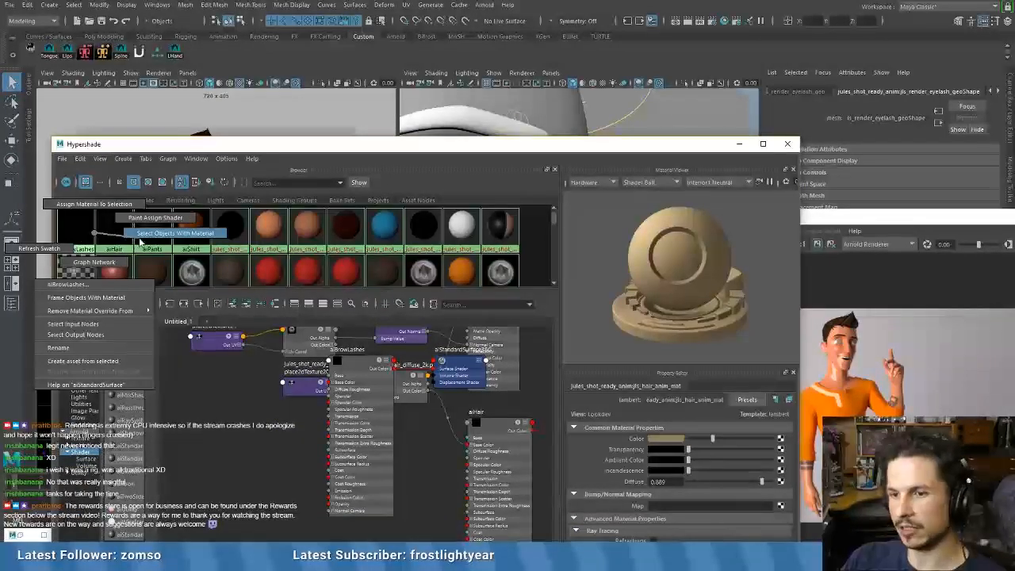
left_click(94, 204)
- Mark a render region over the character's eyes, re-render it, and compare it with the stored render
left_click_drag(878, 219, 440, 110)
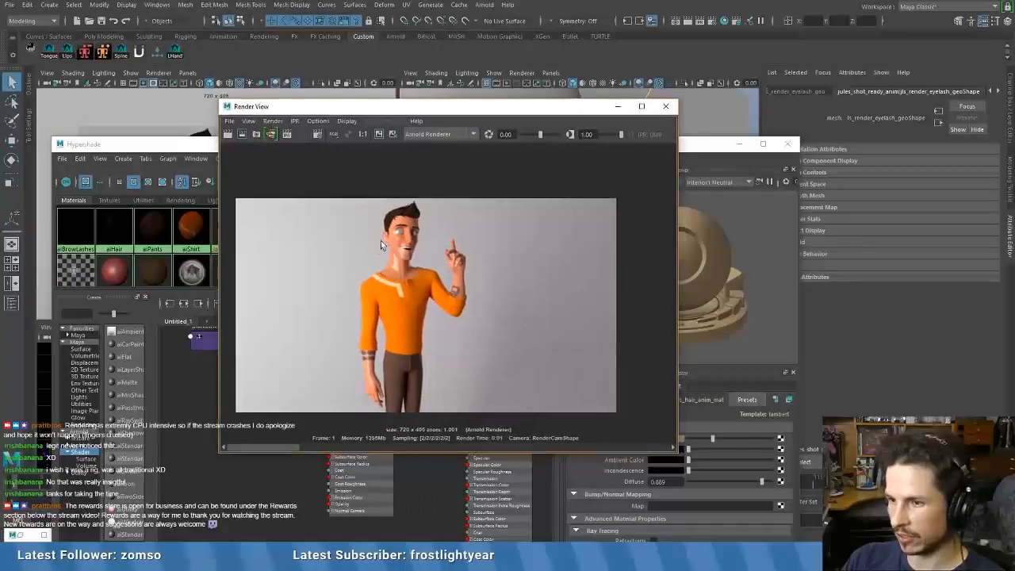
left_click_drag(383, 224, 428, 245)
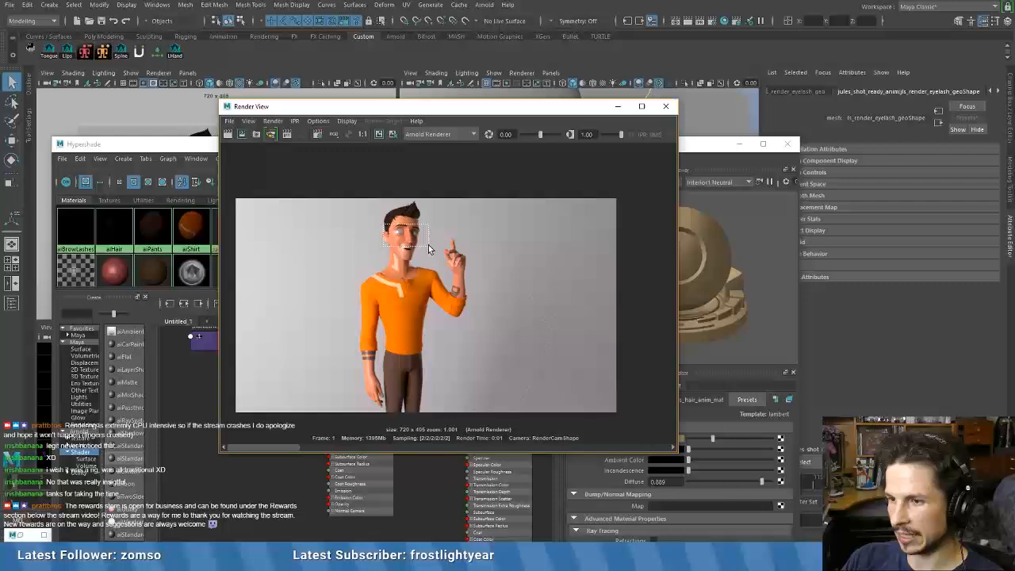
left_click(242, 135)
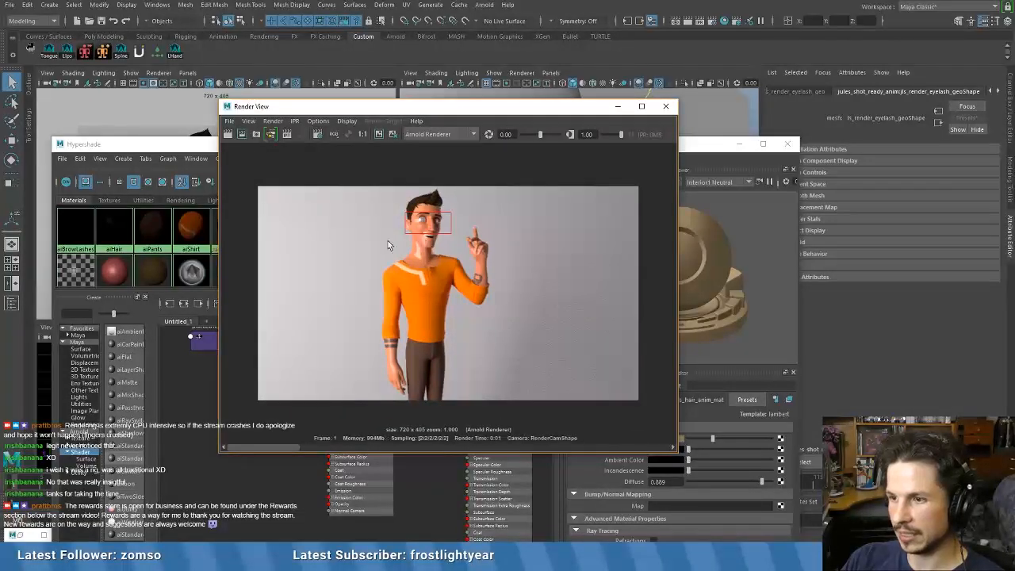
left_click_drag(274, 449, 218, 444)
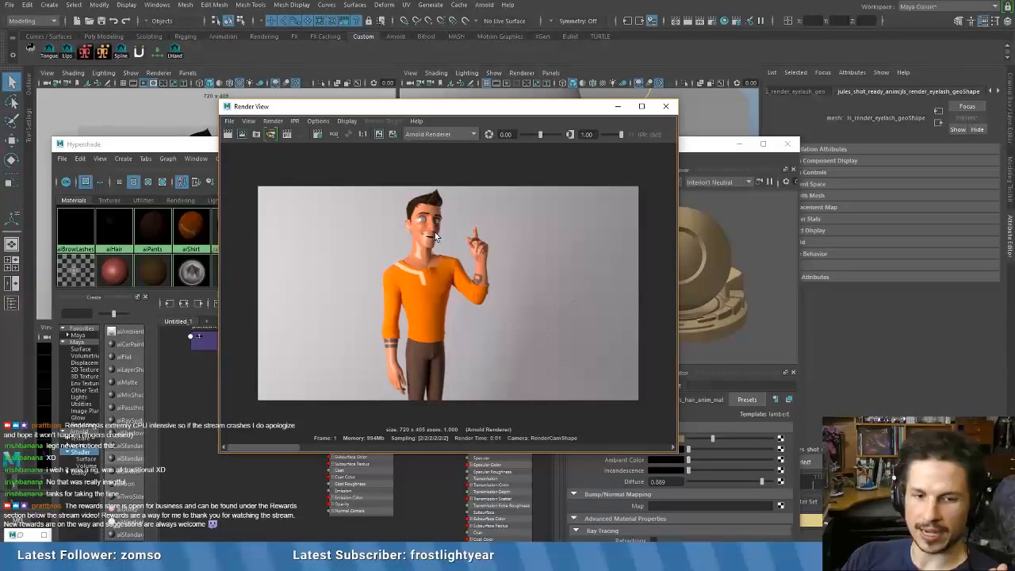
- Minimize the Hypershade and reframe the render camera into a close three-quarter view of the character's face
left_click_drag(471, 113, 825, 178)
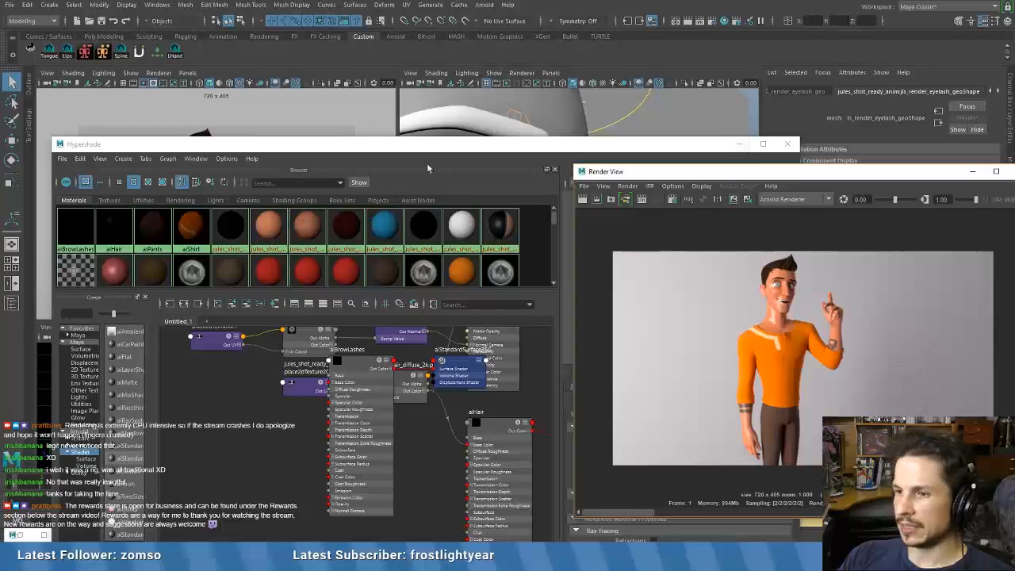
left_click(739, 146)
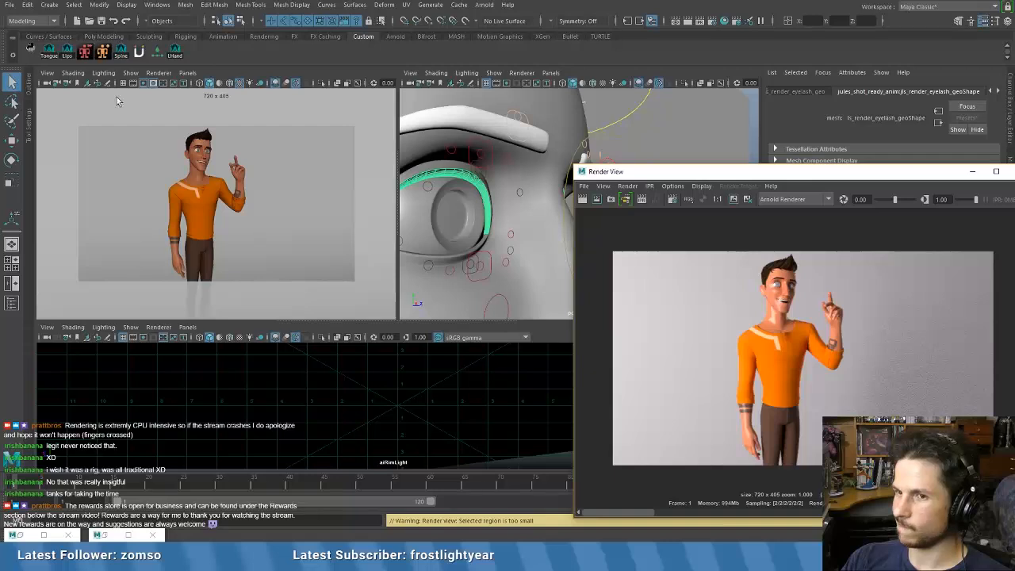
left_click_drag(173, 207, 224, 210, "alt")
middle_click_drag(224, 210, 239, 257, "alt")
scroll(239, 256, "up", 5)
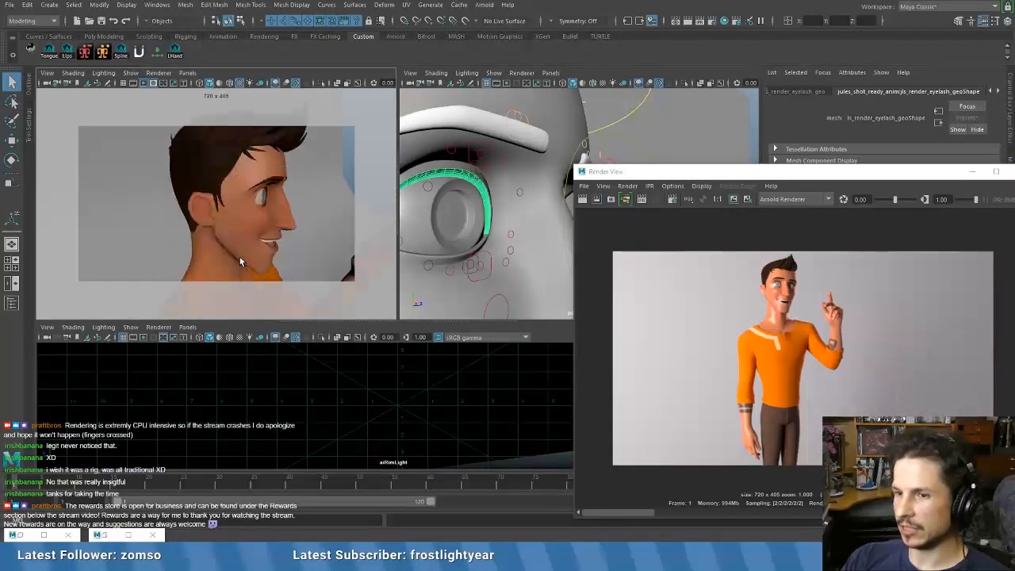
left_click_drag(239, 257, 202, 221, "alt")
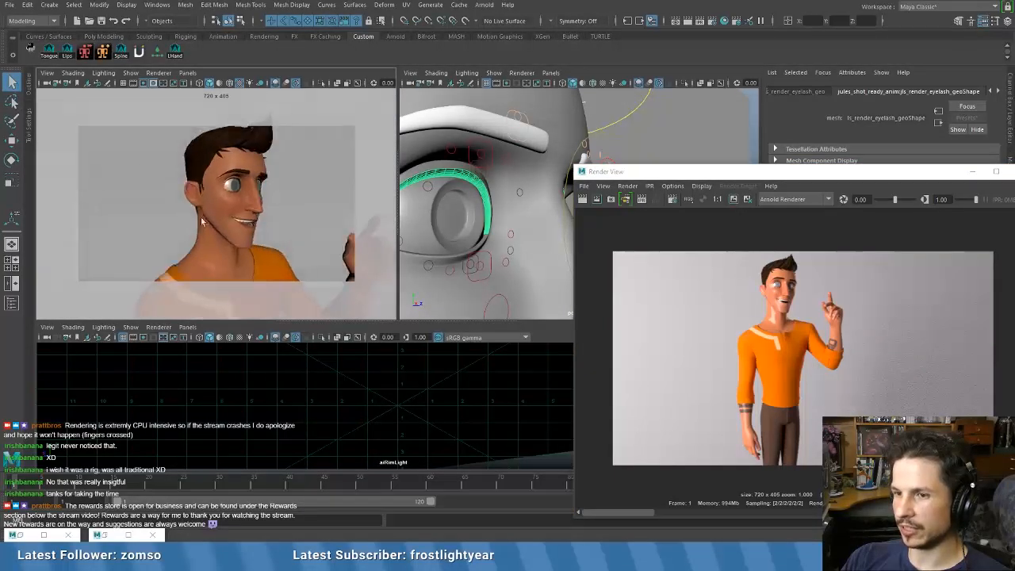
right_click_drag(201, 221, 278, 223, "alt")
left_click_drag(278, 222, 245, 222, "alt")
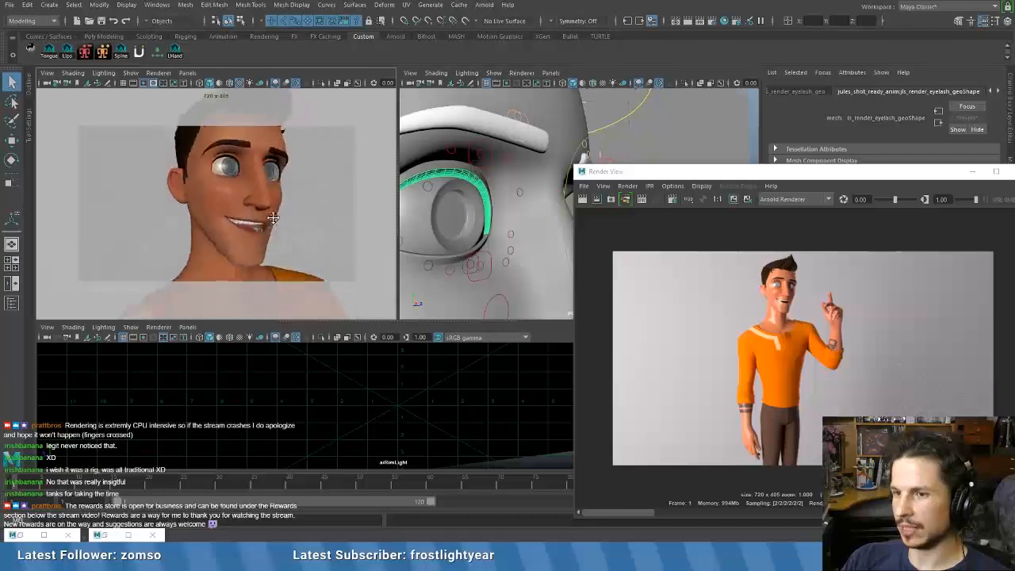
middle_click_drag(268, 219, 265, 228, "alt")
right_click_drag(265, 227, 286, 231, "alt")
middle_click_drag(285, 233, 264, 236, "alt")
left_click_drag(264, 236, 265, 241, "alt")
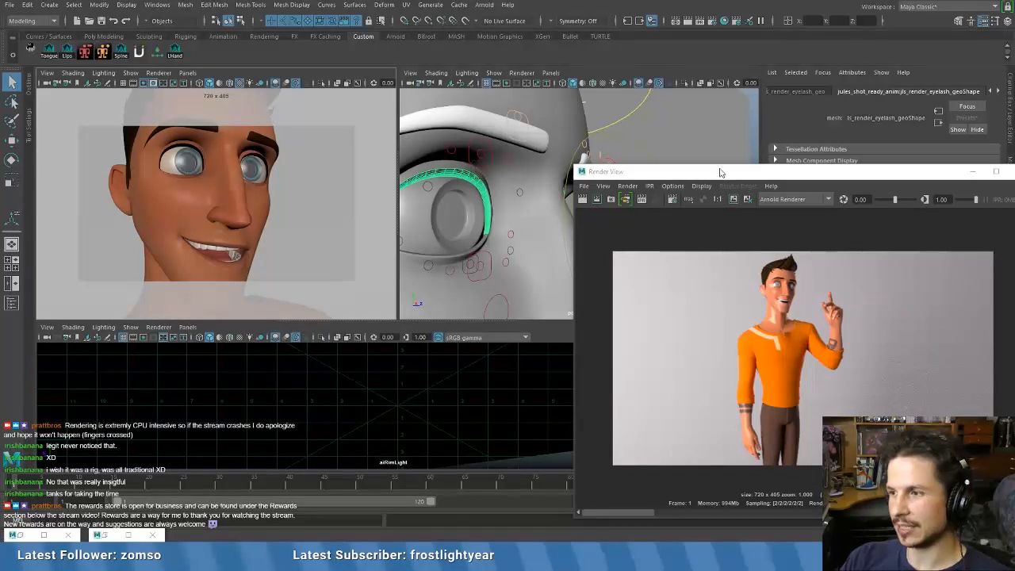
- Render the full close-up frame of the face and examine the eyes, lashes and brows
left_click_drag(719, 171, 500, 123)
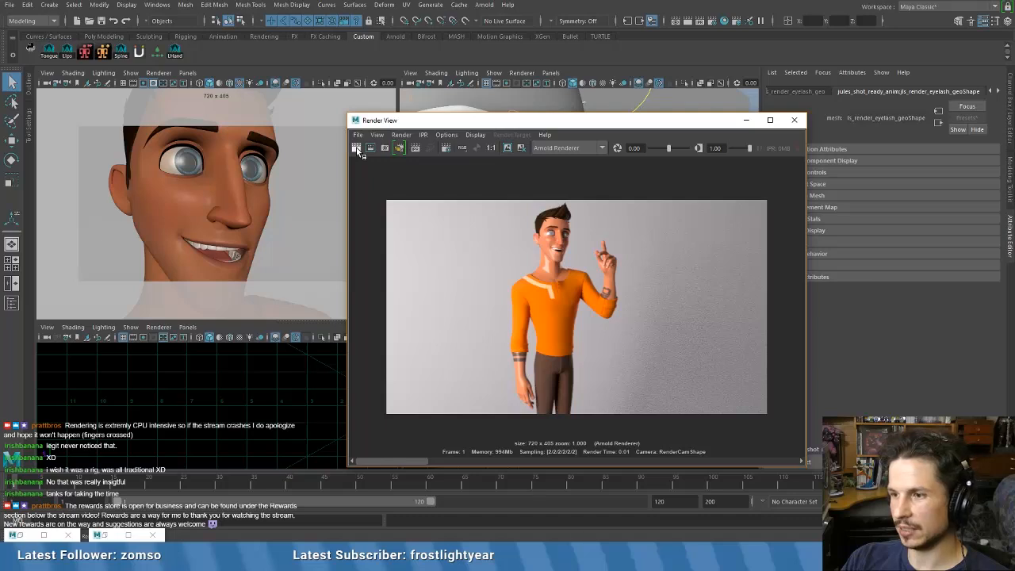
left_click(357, 148)
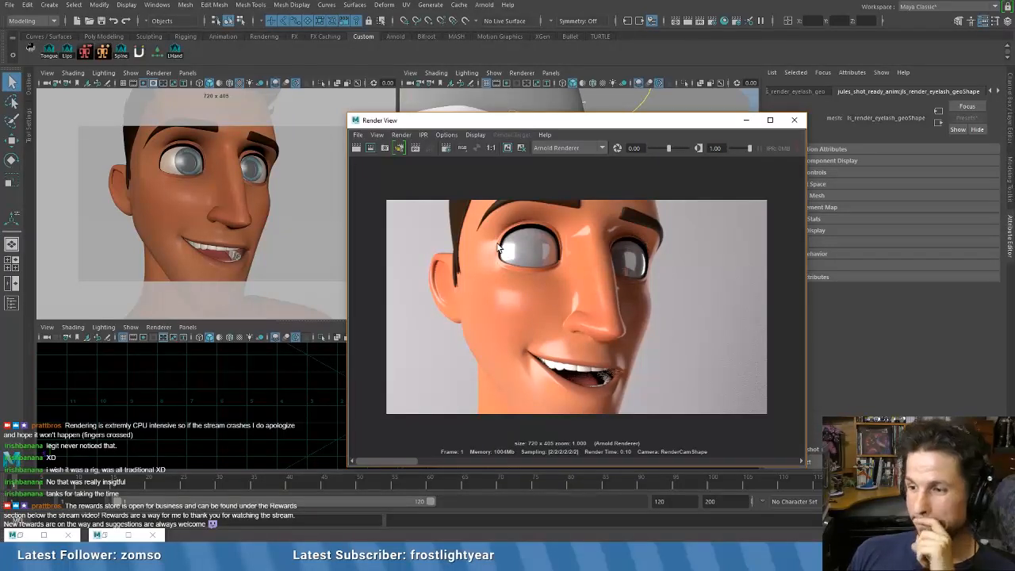
left_click_drag(578, 125, 639, 75)
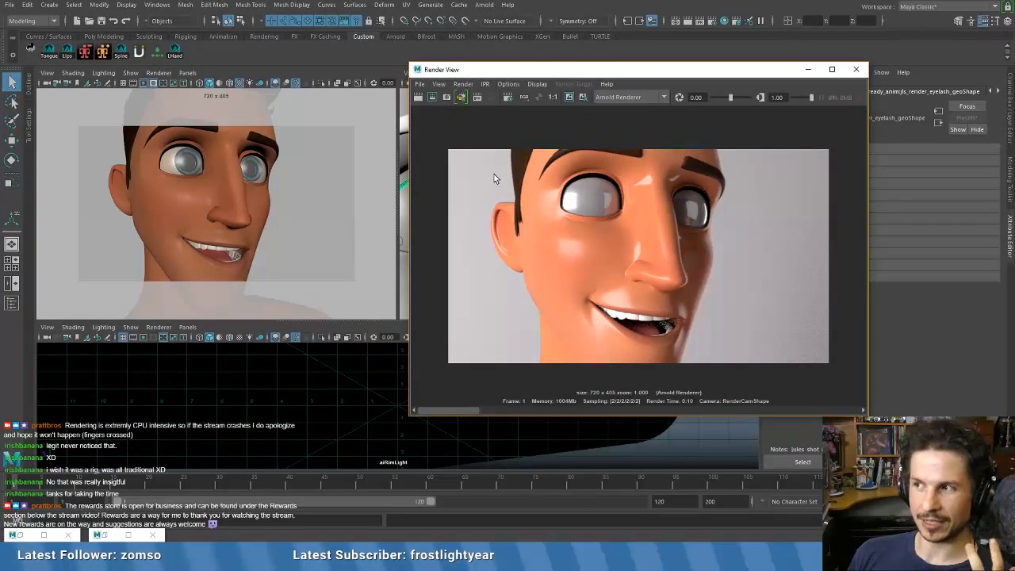
- Move the render view aside and select the outer eye mesh of the character's right eye
left_click_drag(639, 75, 723, 75)
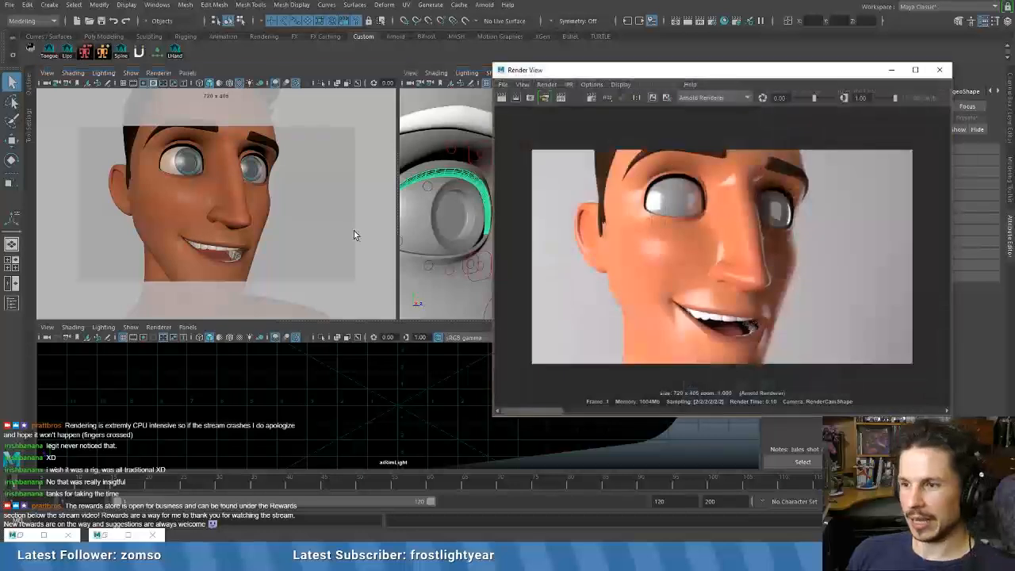
left_click_drag(412, 229, 433, 228, "alt")
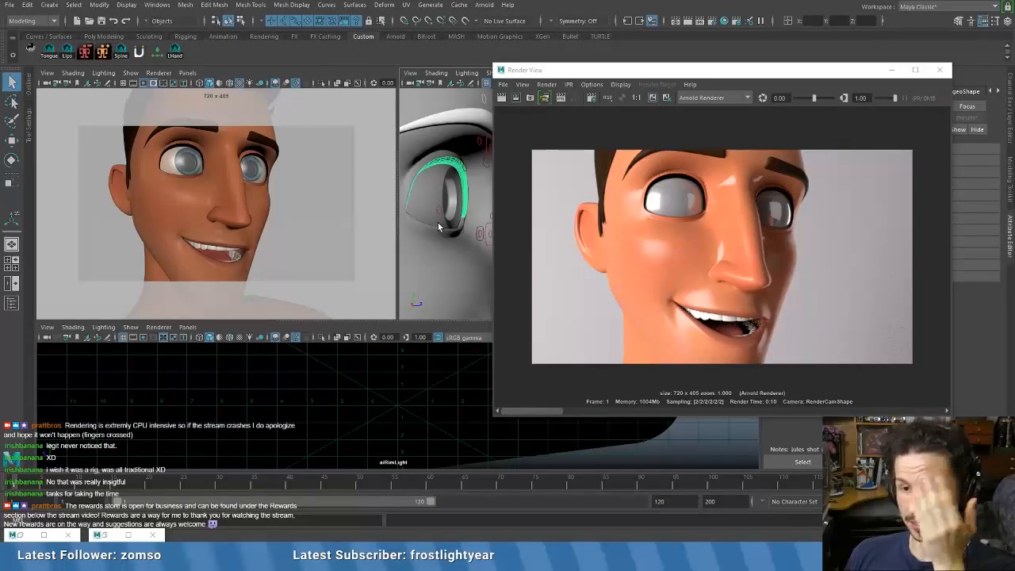
left_click(439, 225)
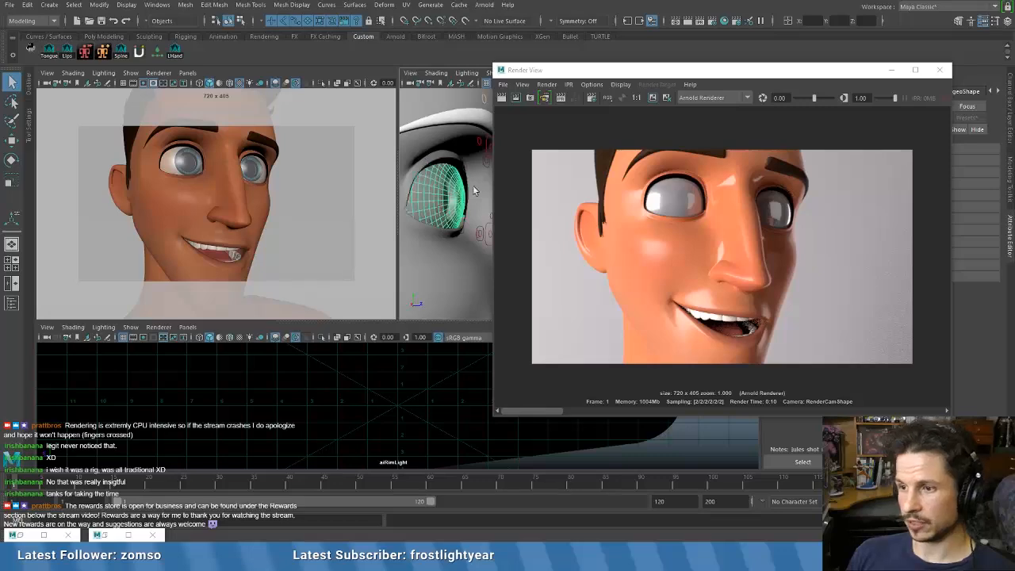
left_click_drag(630, 77, 692, 232)
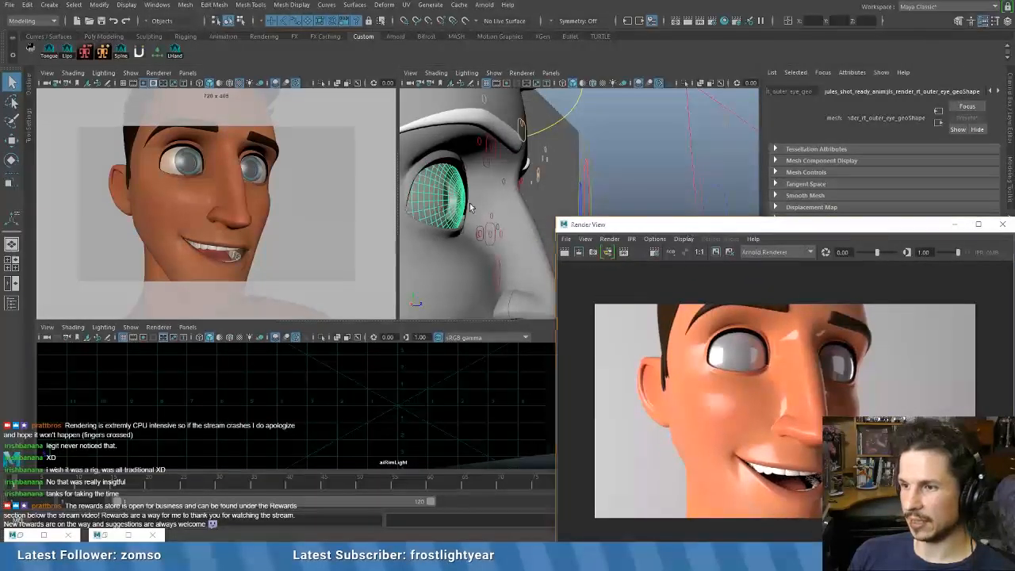
- Examine the selected outer eye mesh from several angles and how it covers the inner eyeball
middle_click_drag(650, 161, 520, 116, "alt")
left_click_drag(520, 116, 436, 143, "alt")
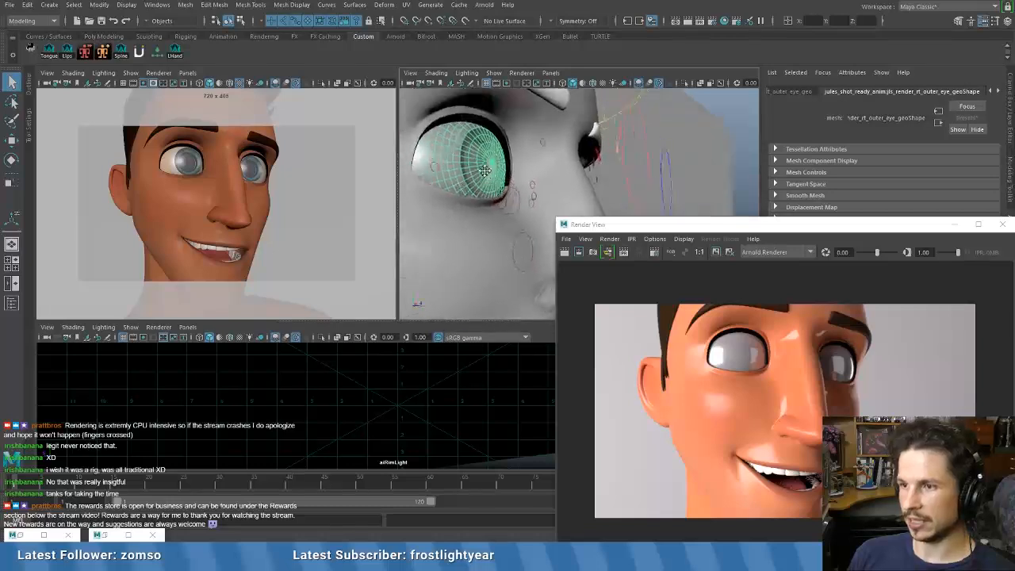
middle_click_drag(436, 143, 602, 219, "alt")
left_click_drag(603, 219, 530, 165, "alt")
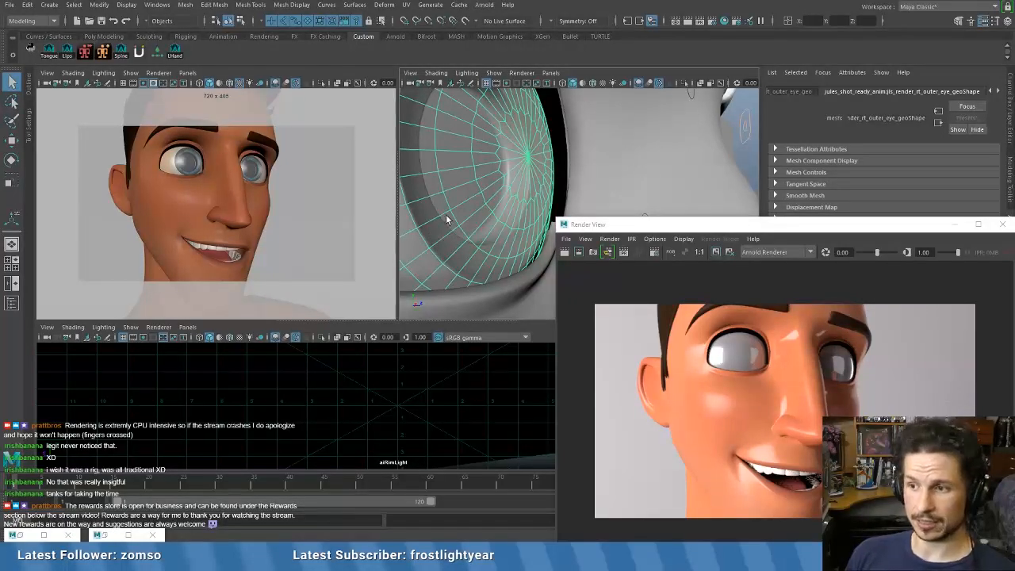
scroll(446, 214, "down", 5)
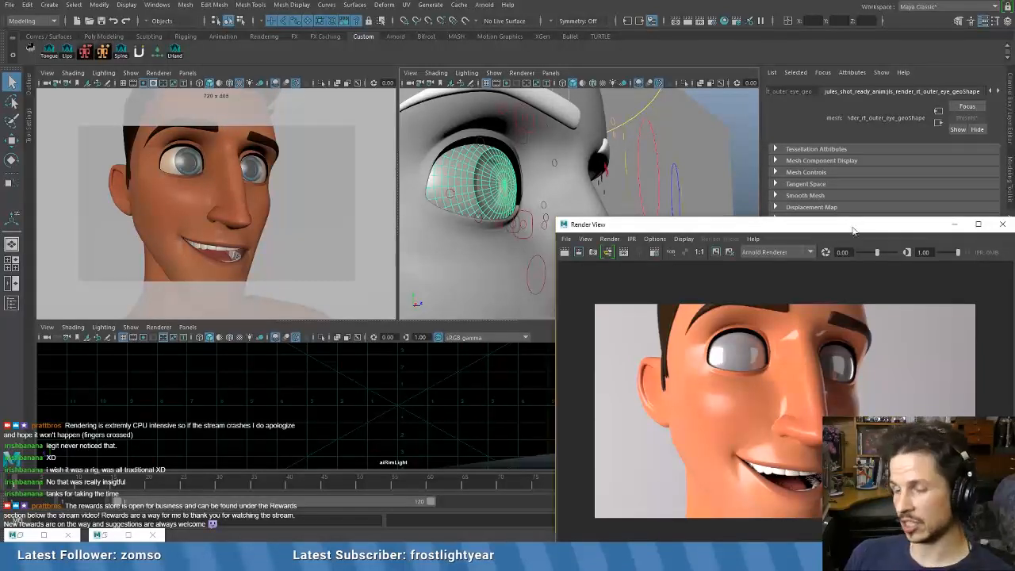
left_click_drag(853, 228, 829, 167)
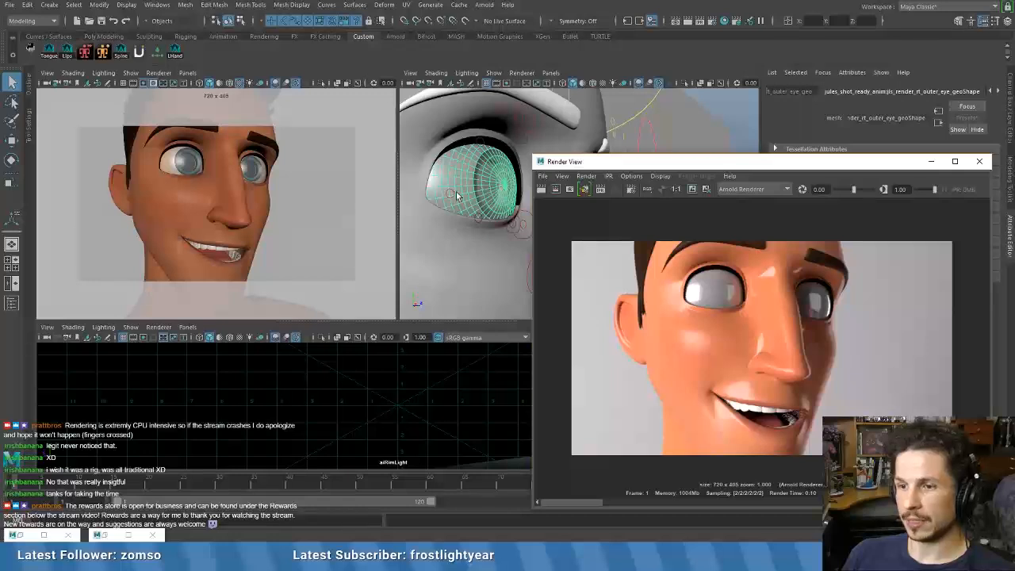
left_click_drag(488, 224, 433, 224, "alt")
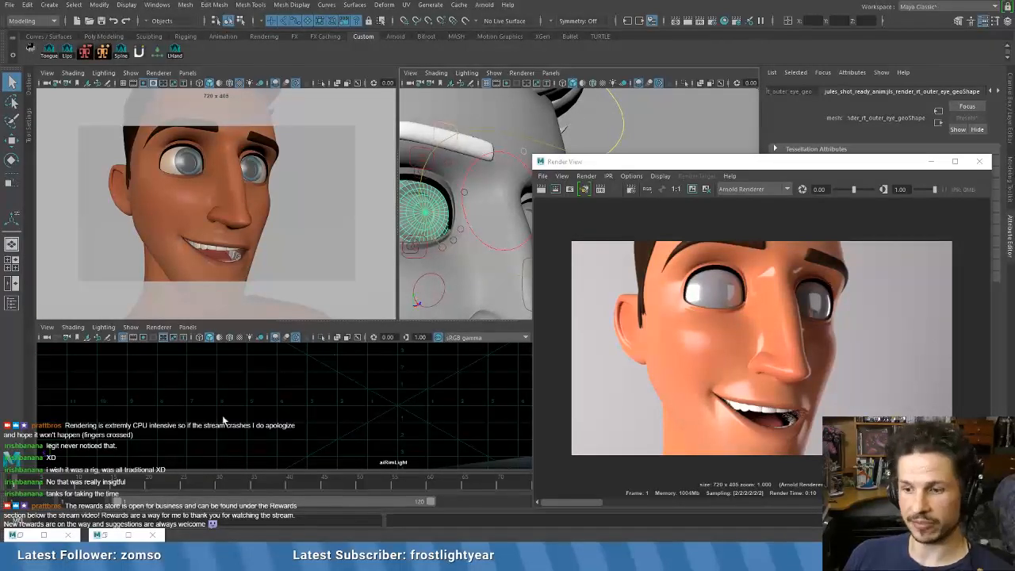
- Reopen the Hypershade, create a new aiStandardSurface material and rename it aiLens
left_click(103, 535)
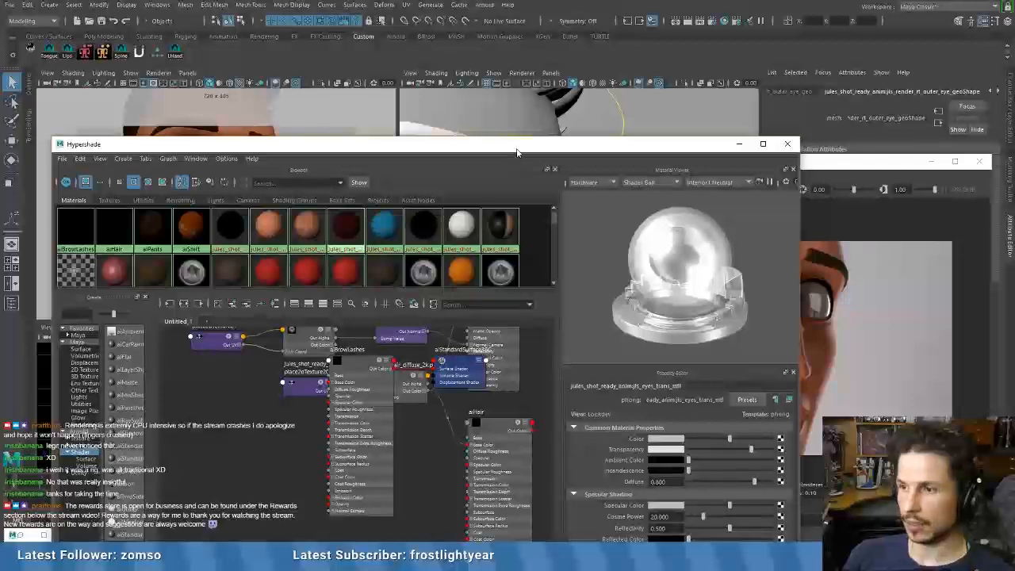
left_click_drag(515, 152, 490, 202)
left_click_drag(473, 235, 480, 127)
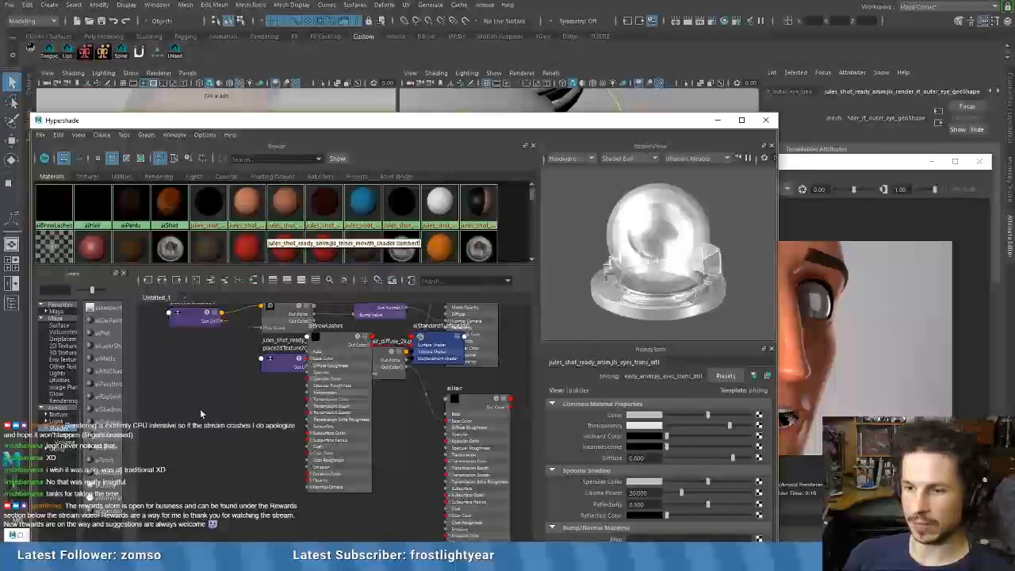
left_click(101, 439)
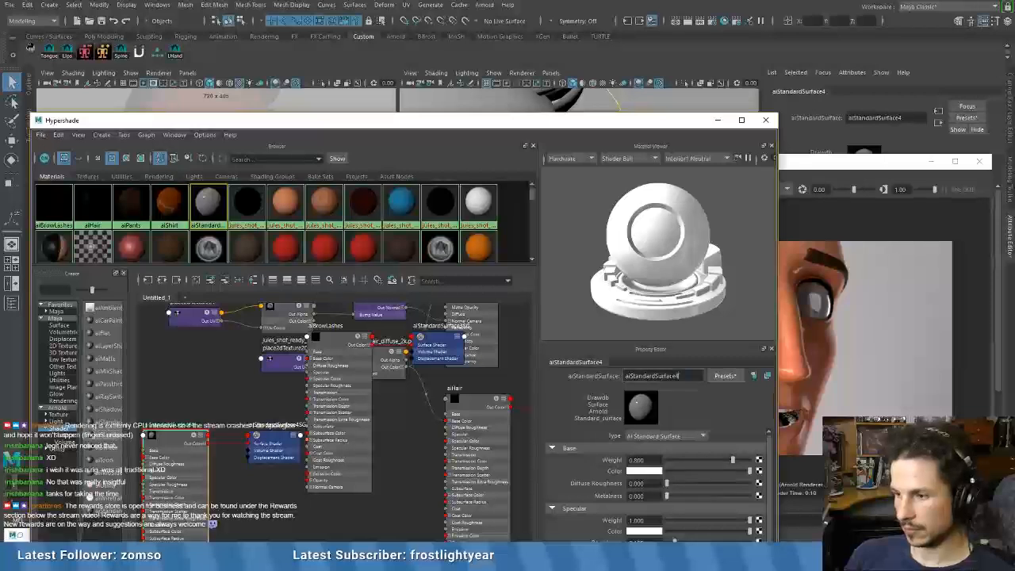
left_click_drag(688, 375, 631, 378)
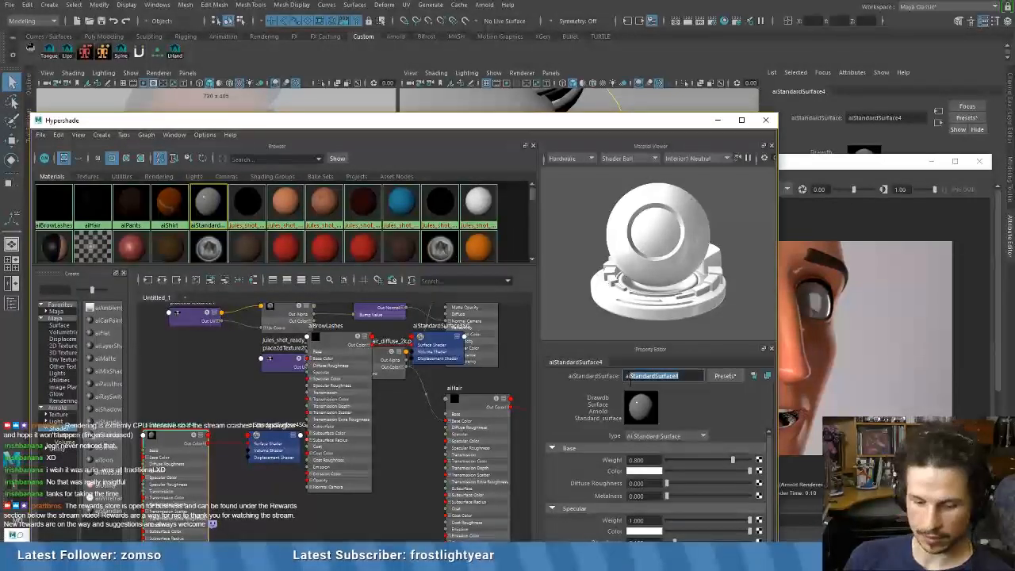
type("Lens")
key("Return")
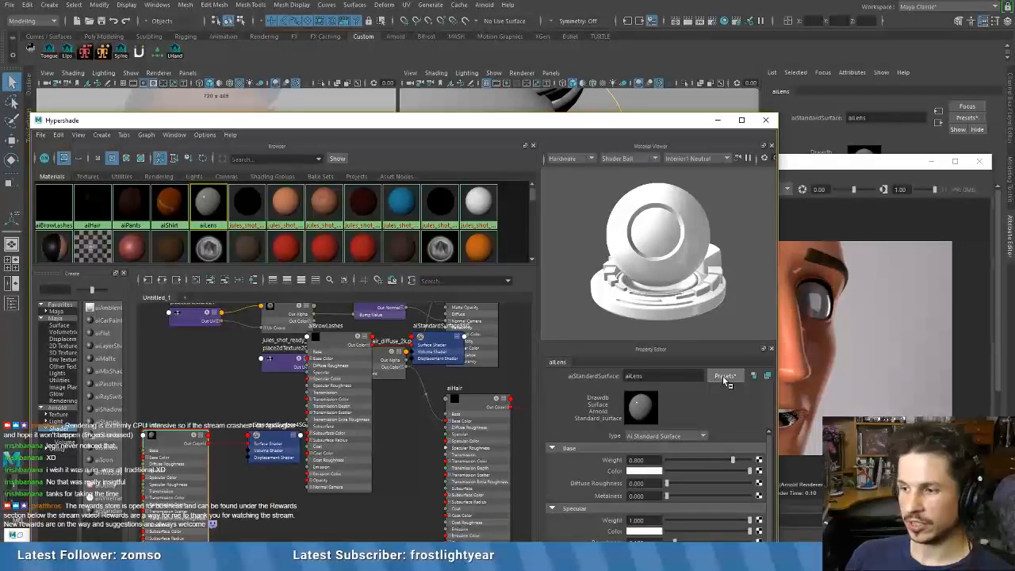
- Replace the aiLens settings with the Glass preset and switch the material preview to the Arnold renderer
left_click_drag(726, 381, 749, 295, "alt")
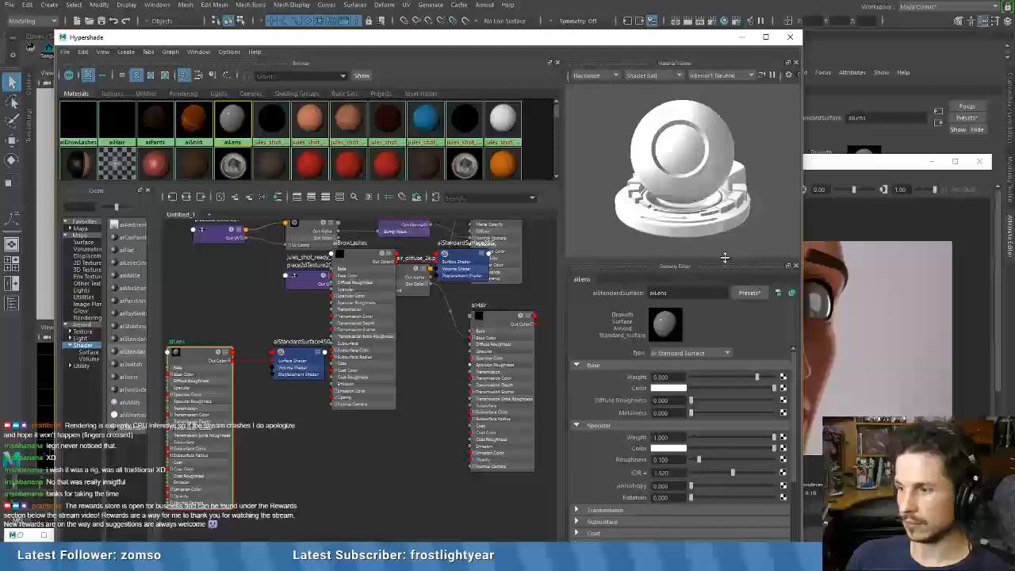
left_click(749, 293)
mouse_move(790, 155)
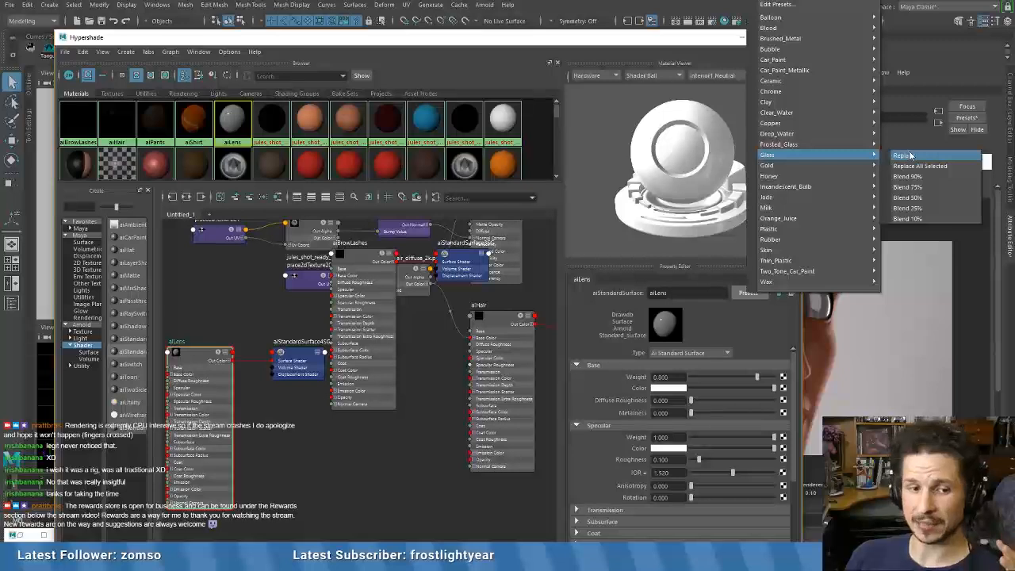
left_click(910, 155)
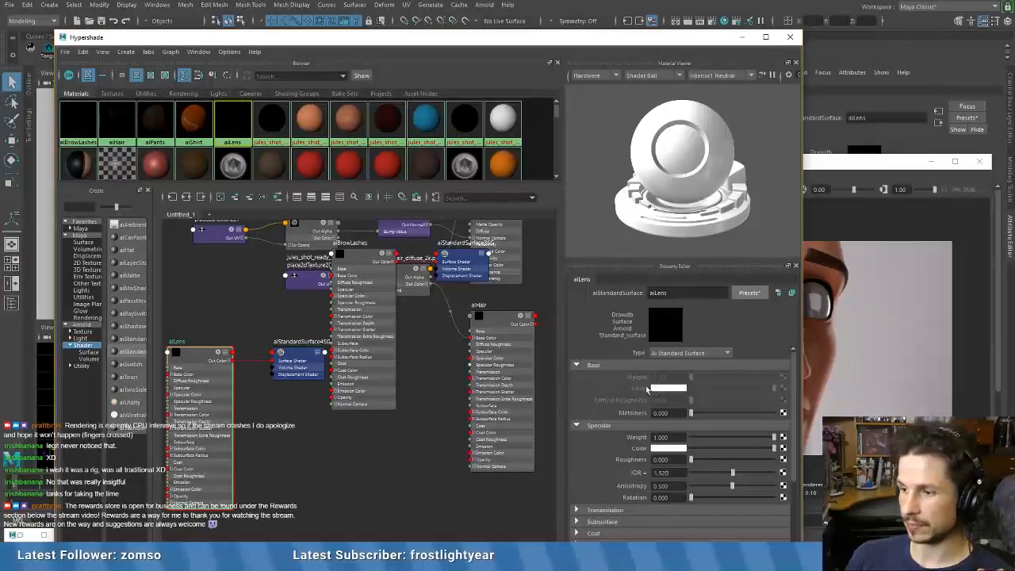
left_click(609, 77)
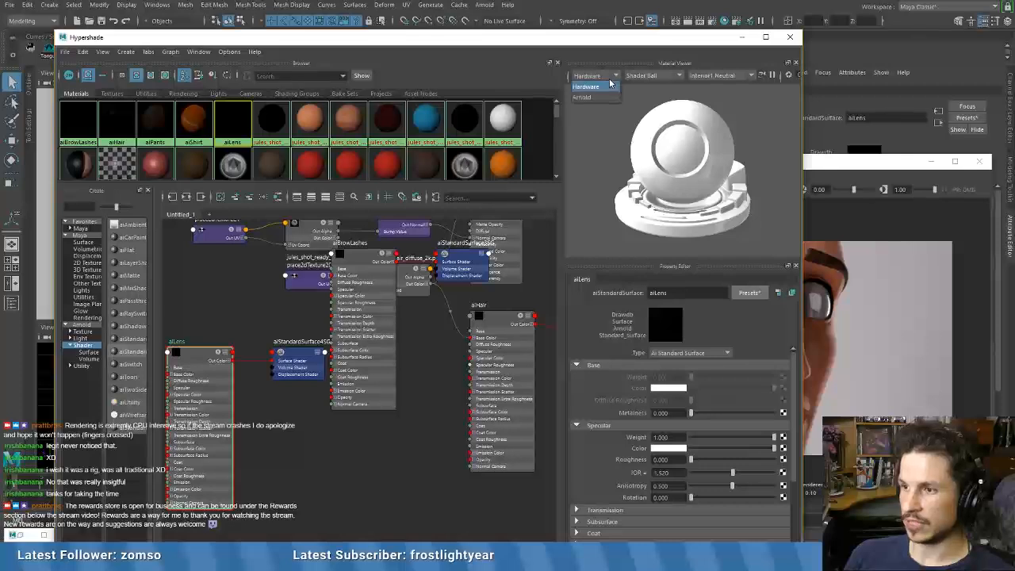
left_click(583, 97)
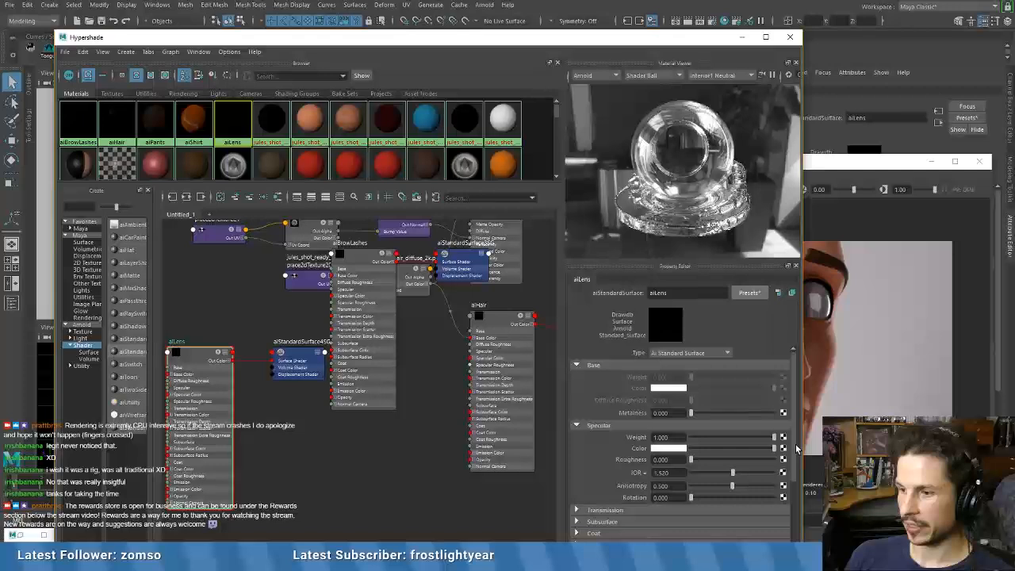
- Set the specular IOR of aiLens to 1.386 and raise its specular roughness to about 0.116
scroll(797, 448, "down", 2)
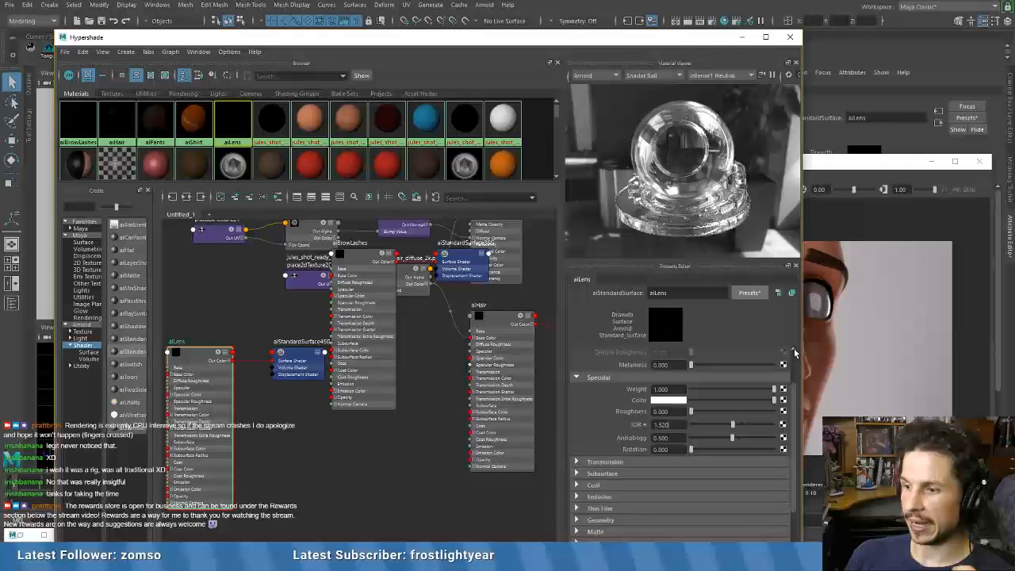
left_click(662, 424)
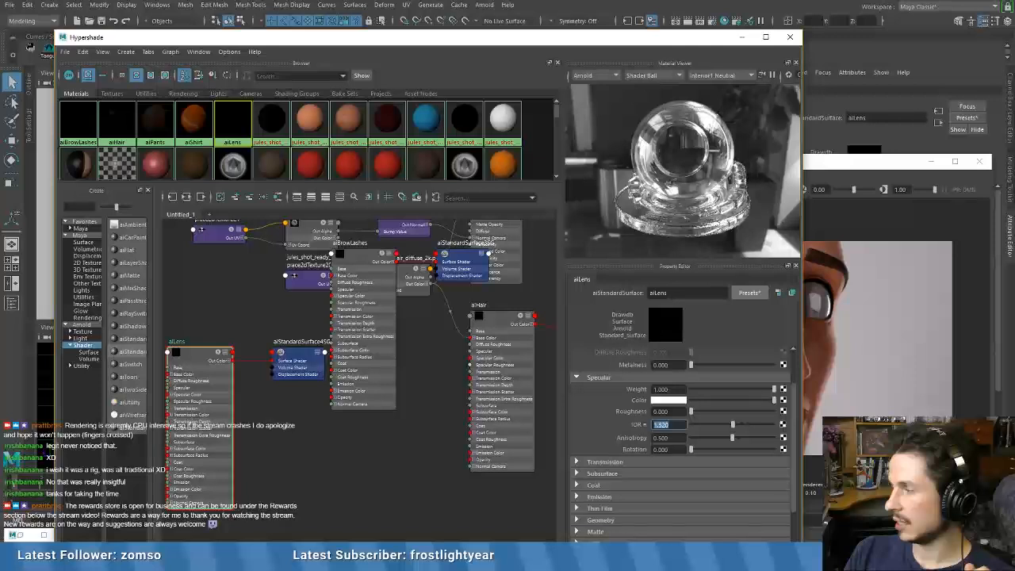
type("1")
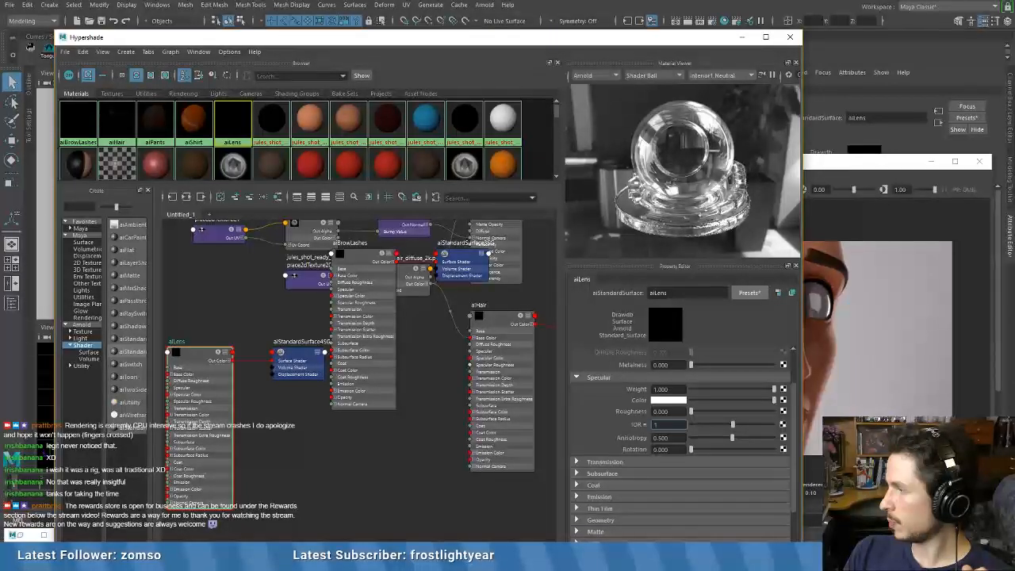
type(".")
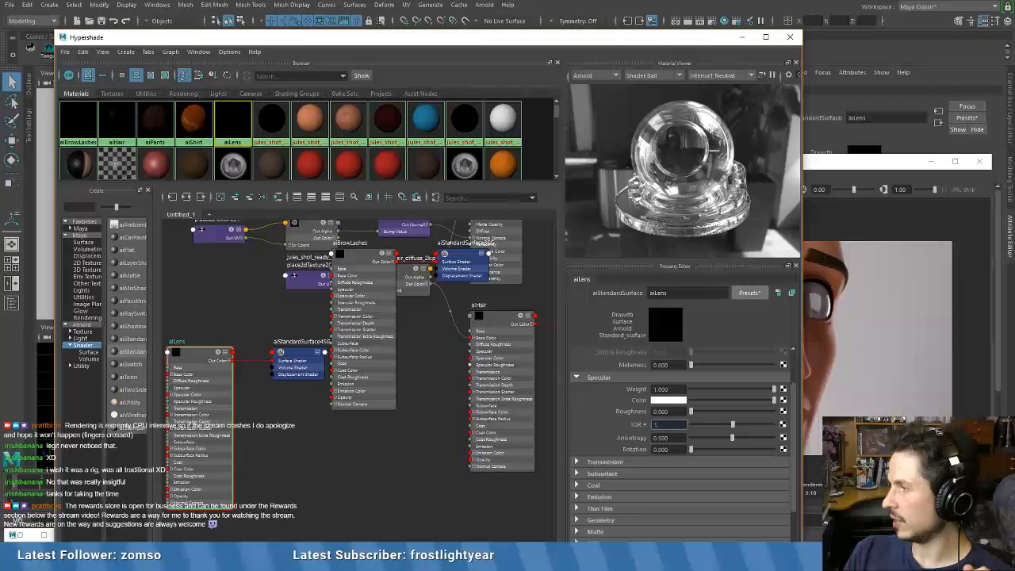
type("386")
key("Return")
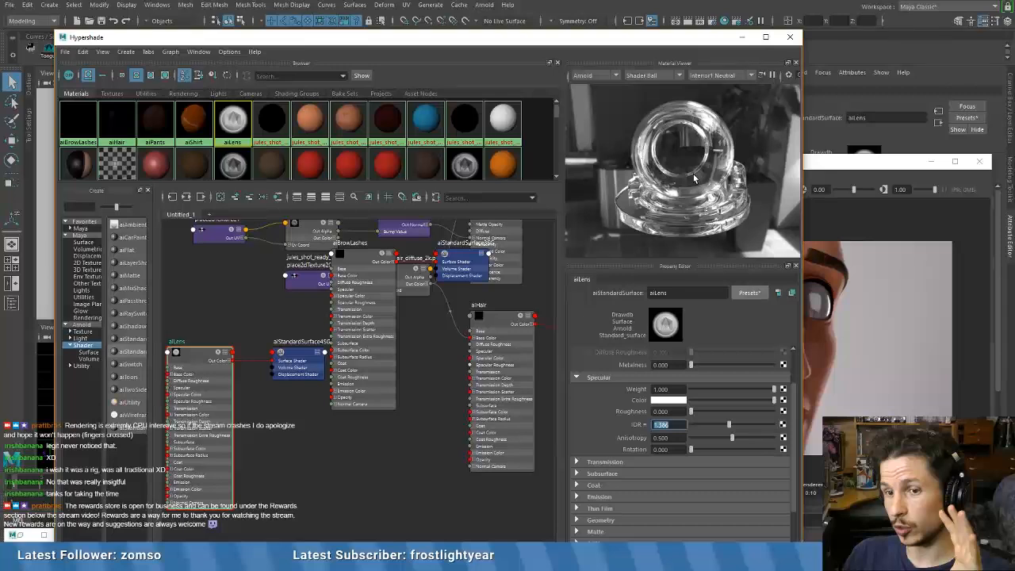
left_click_drag(690, 411, 703, 412)
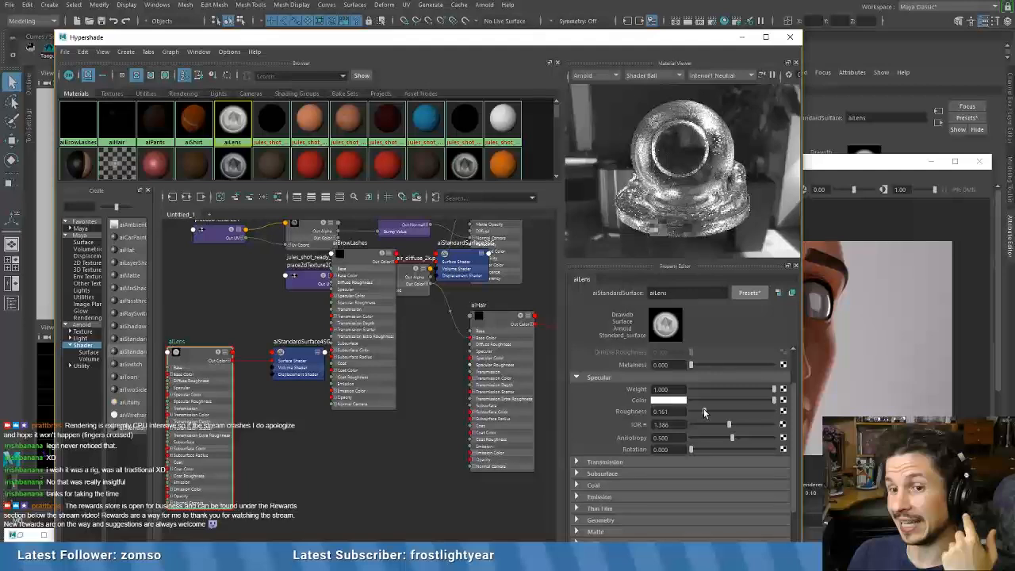
left_click_drag(703, 410, 700, 412)
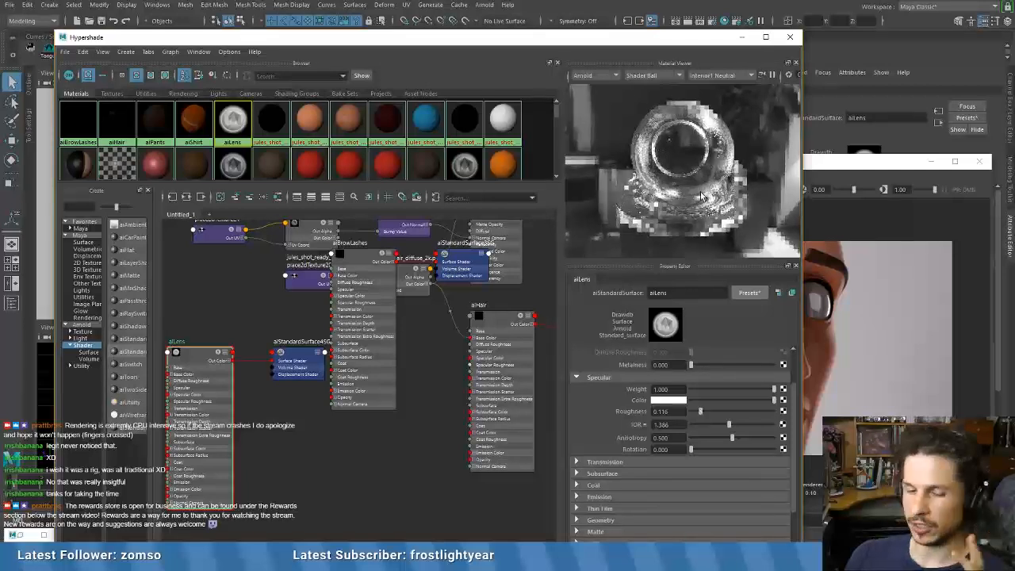
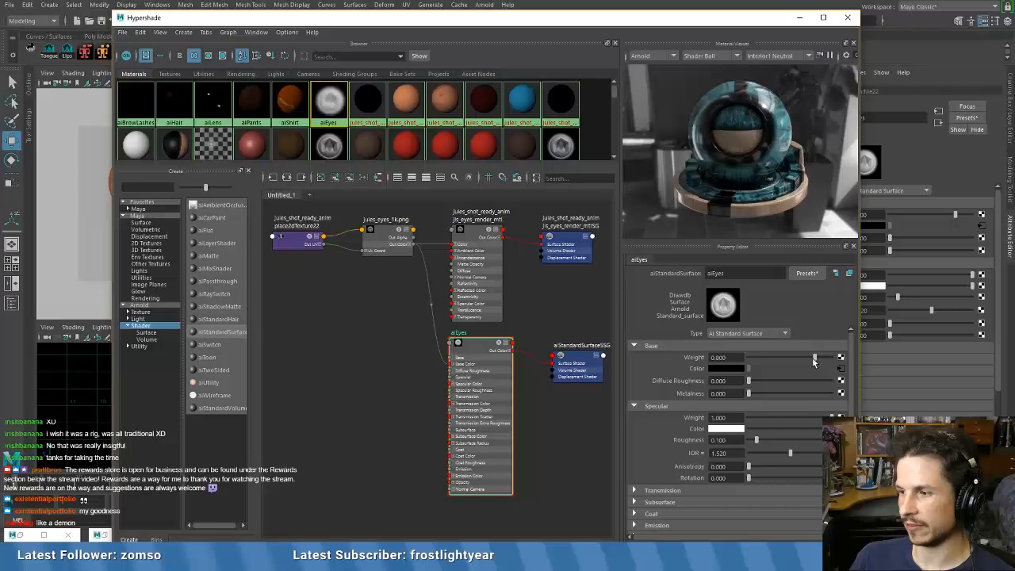
- Set the base weight of the aiEyes material to 1 and its specular roughness to about 0.503
left_click_drag(814, 358, 832, 358)
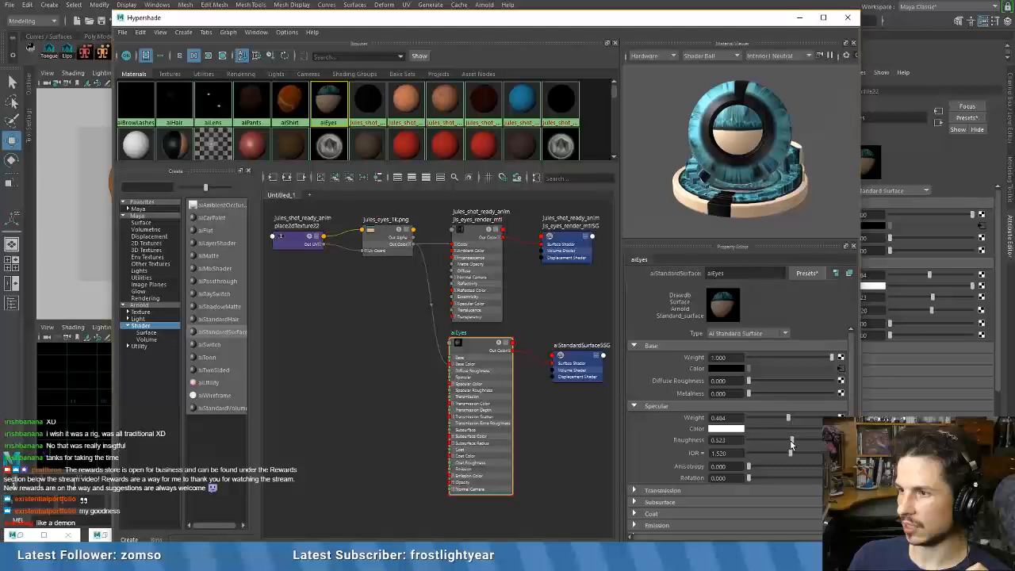
left_click_drag(790, 440, 788, 440)
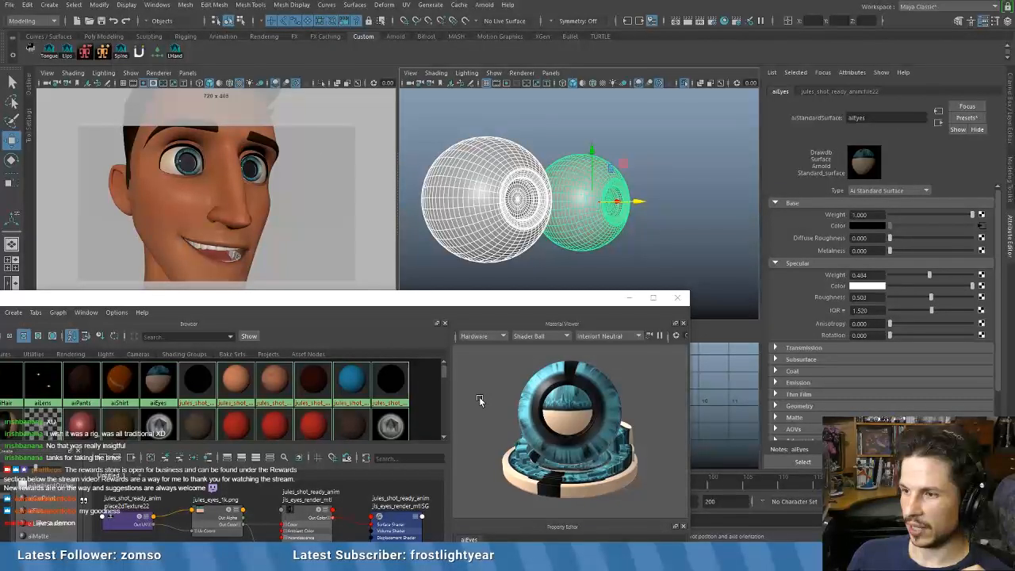
- Select both inner eyeball meshes, assign the aiEyes material to them, and clear the selection
left_click_drag(675, 154, 638, 186)
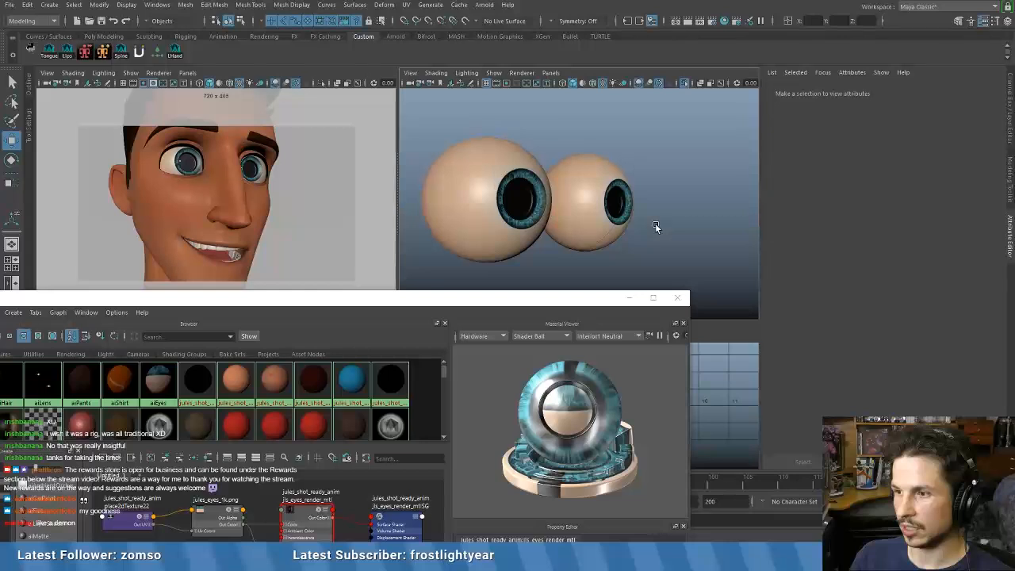
scroll(649, 223, "up", 2)
scroll(643, 221, "up", 3)
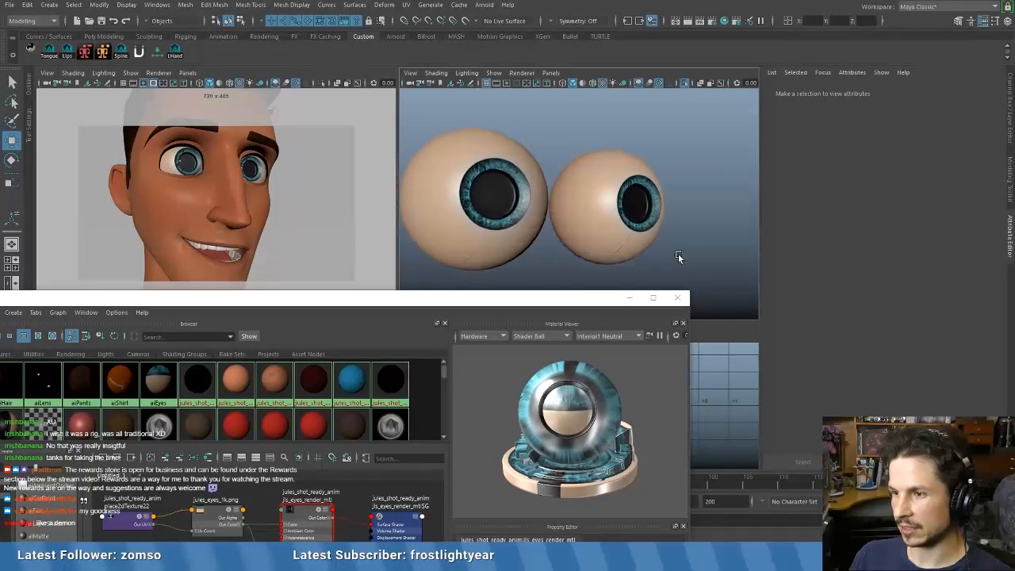
left_click_drag(677, 256, 674, 256, "alt")
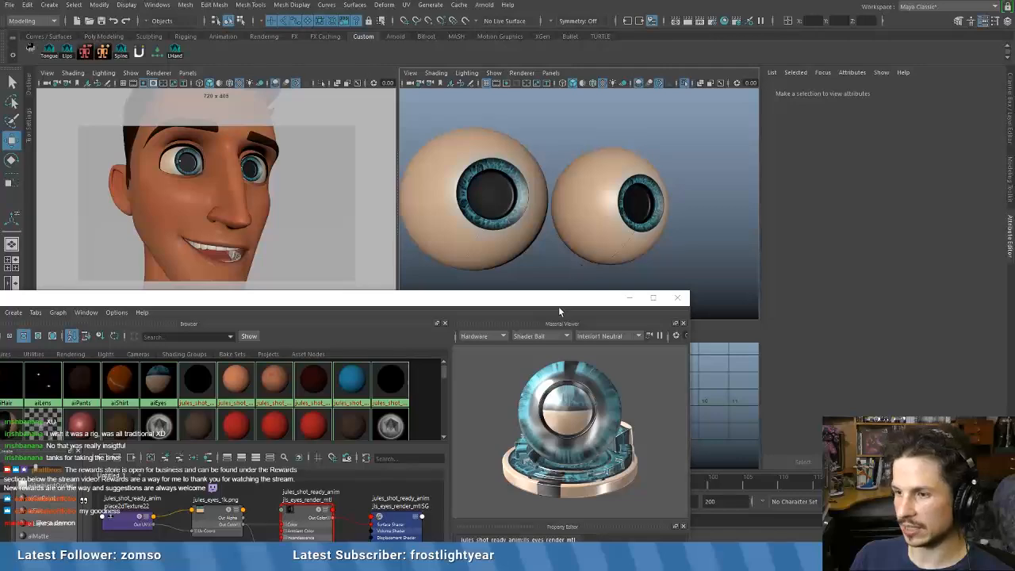
left_click_drag(563, 295, 623, 239)
left_click(653, 149)
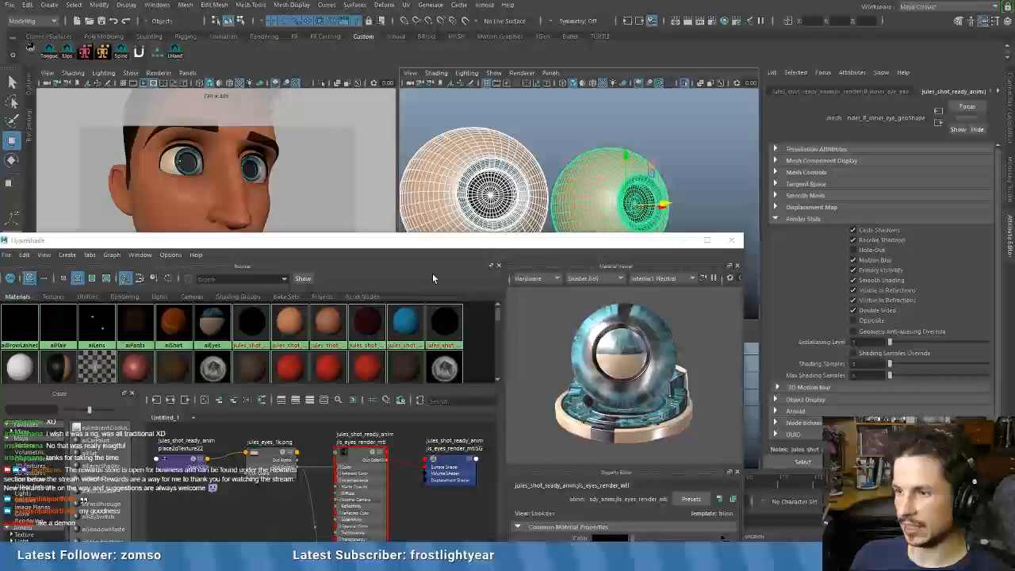
right_click(214, 329)
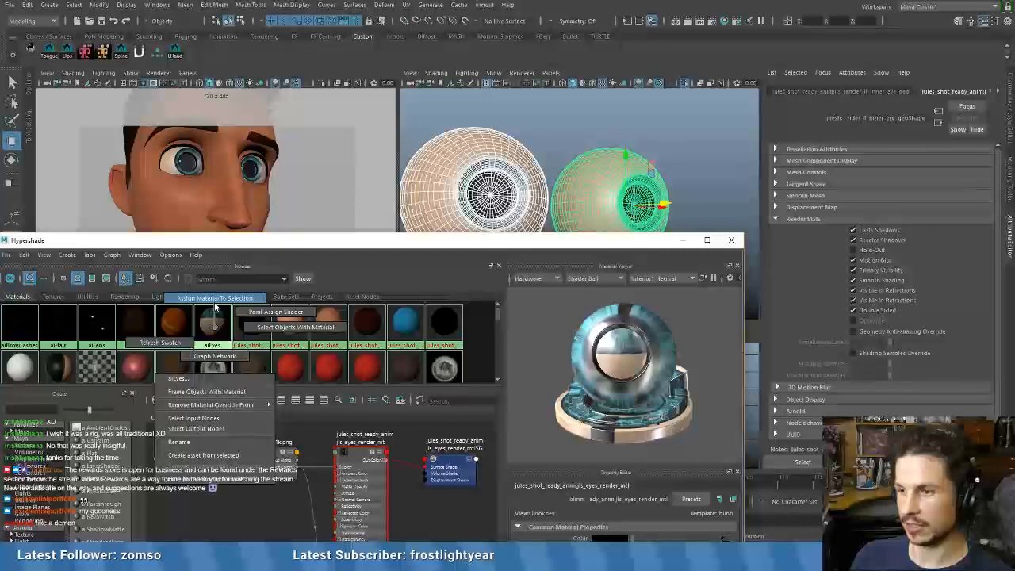
left_click(214, 300)
left_click(712, 146)
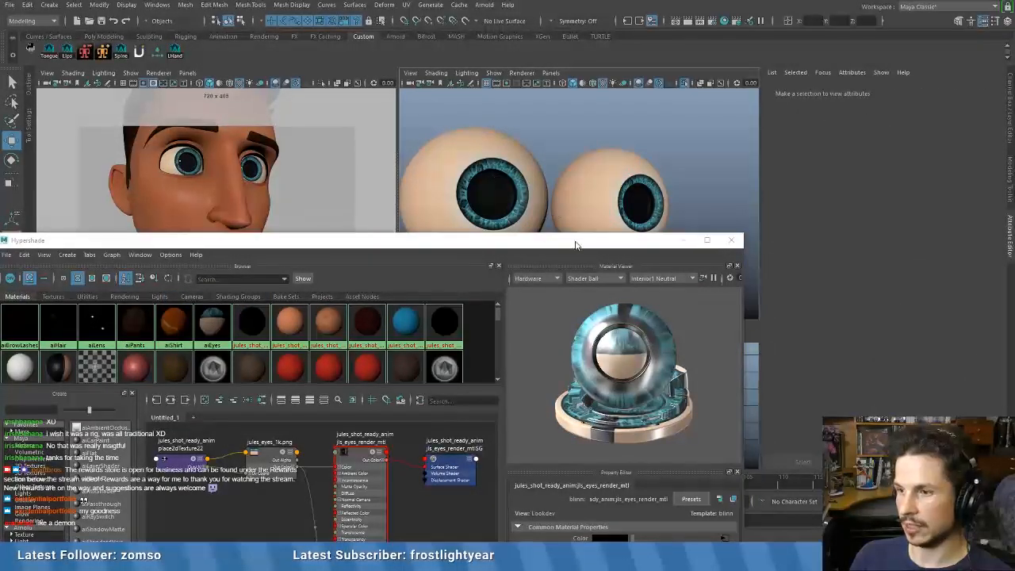
- Render only the region around both eyes in the Render View and compare it with the stored renders
left_click_drag(575, 245, 547, 392)
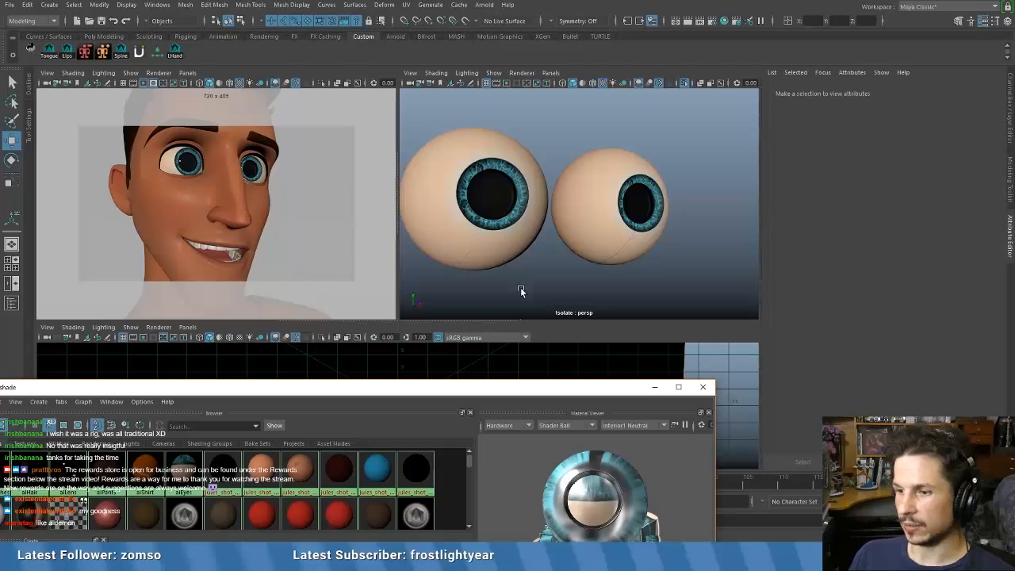
left_click_drag(452, 388, 539, 187)
left_click(30, 534)
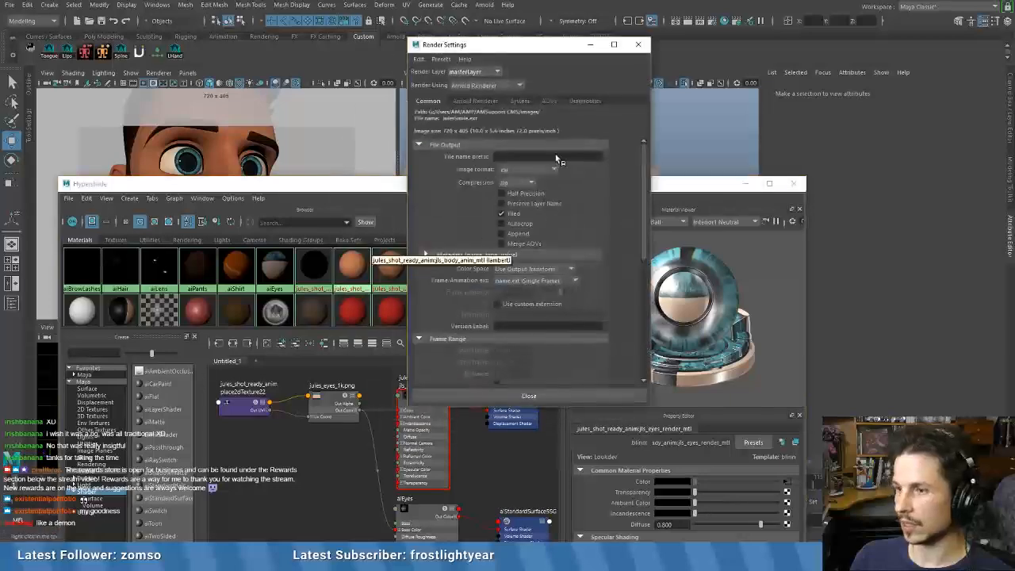
left_click(589, 44)
left_click(745, 184)
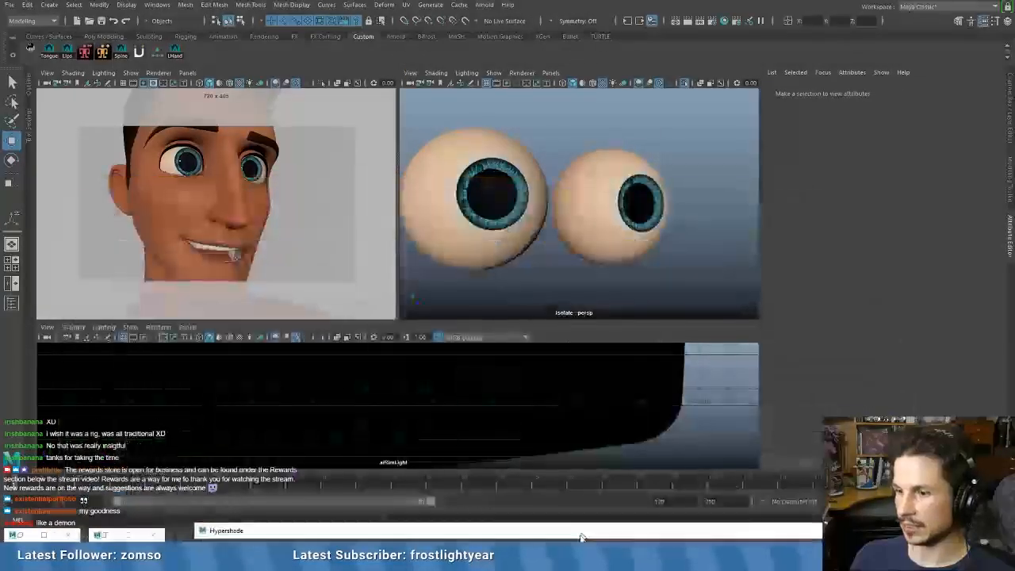
left_click(581, 531)
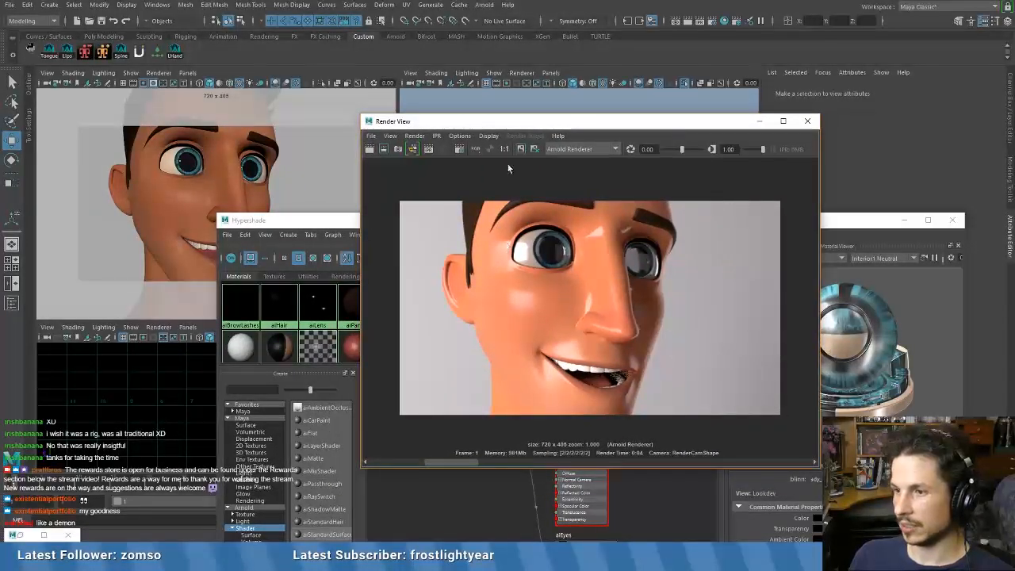
left_click_drag(496, 222, 673, 292)
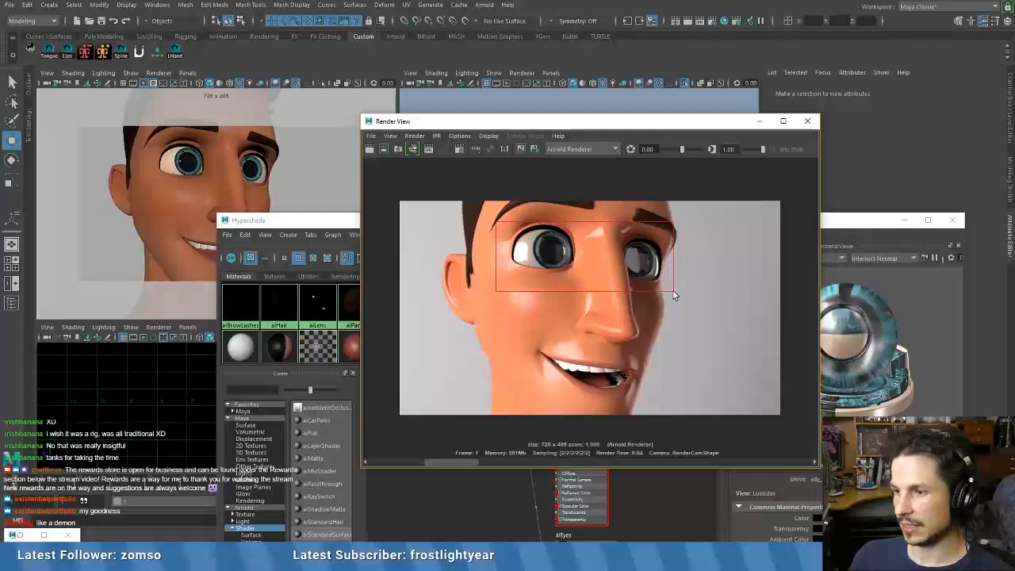
left_click(384, 149)
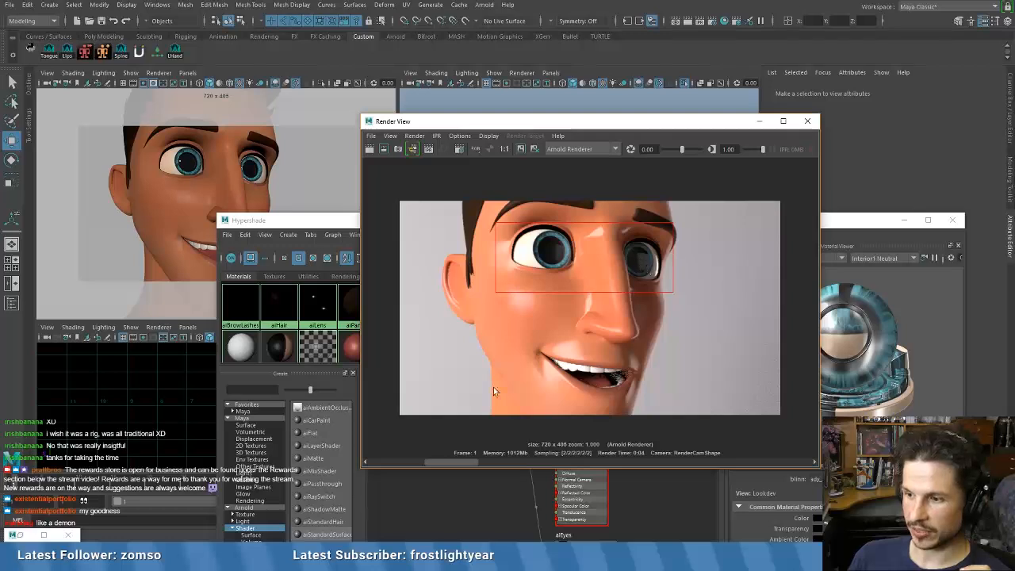
left_click_drag(476, 466, 413, 456)
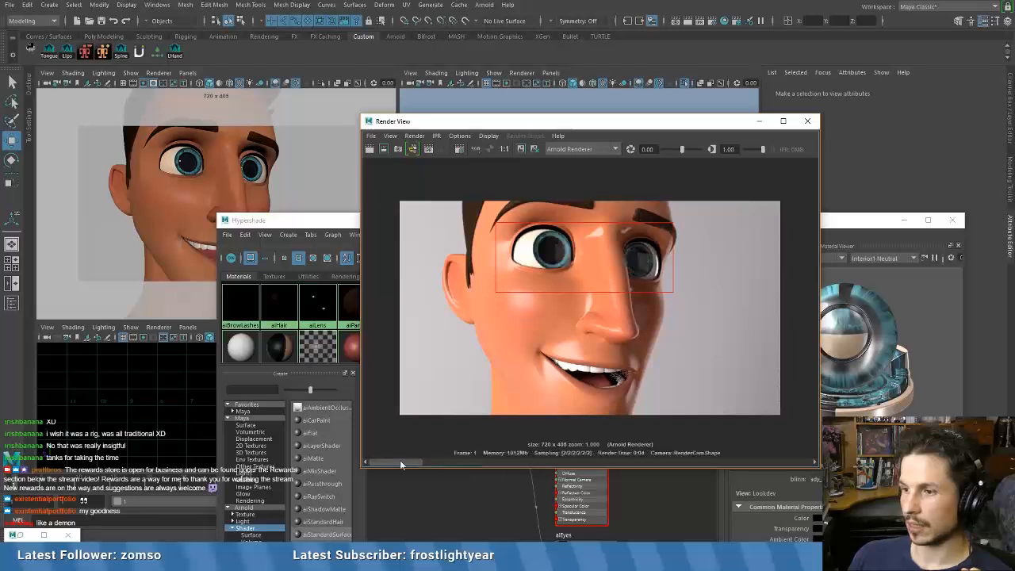
mouse_move(400, 464)
left_mouse_down()
mouse_move(451, 464)
mouse_move(409, 465)
left_mouse_up()
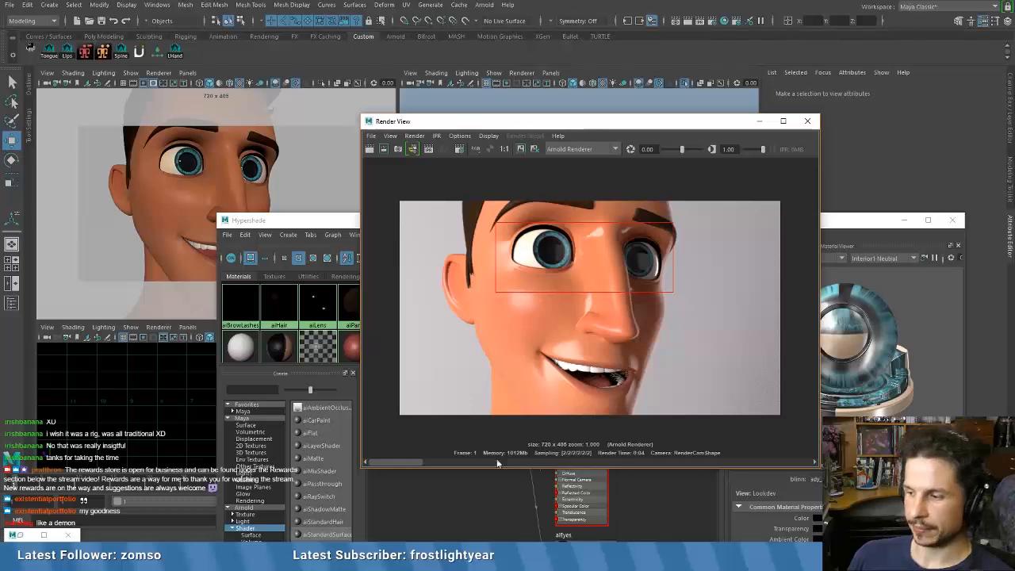
- Create a Maya Surface Shader material and name it Pupil
left_click_drag(686, 124, 396, 38)
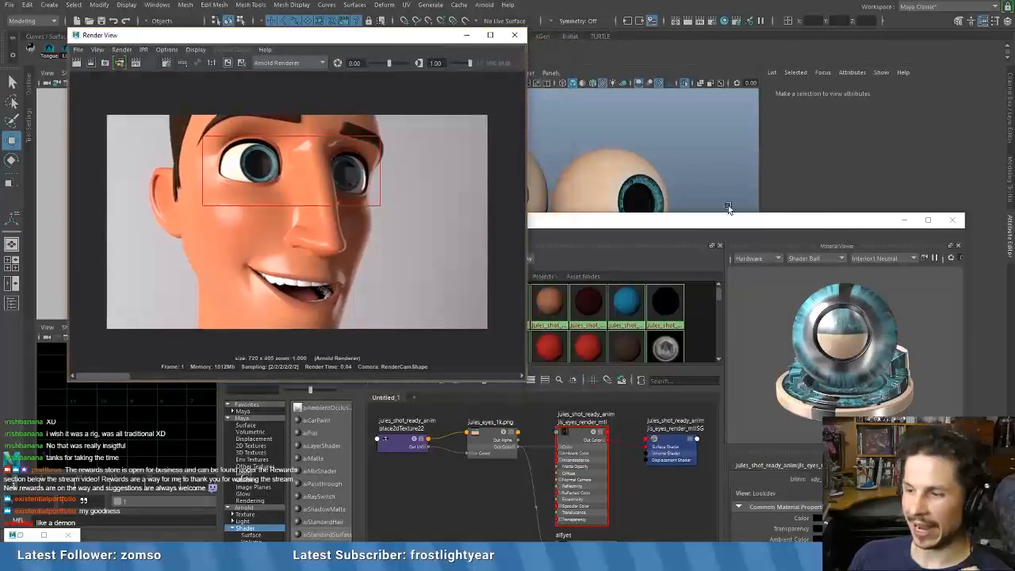
left_click_drag(727, 209, 727, 80)
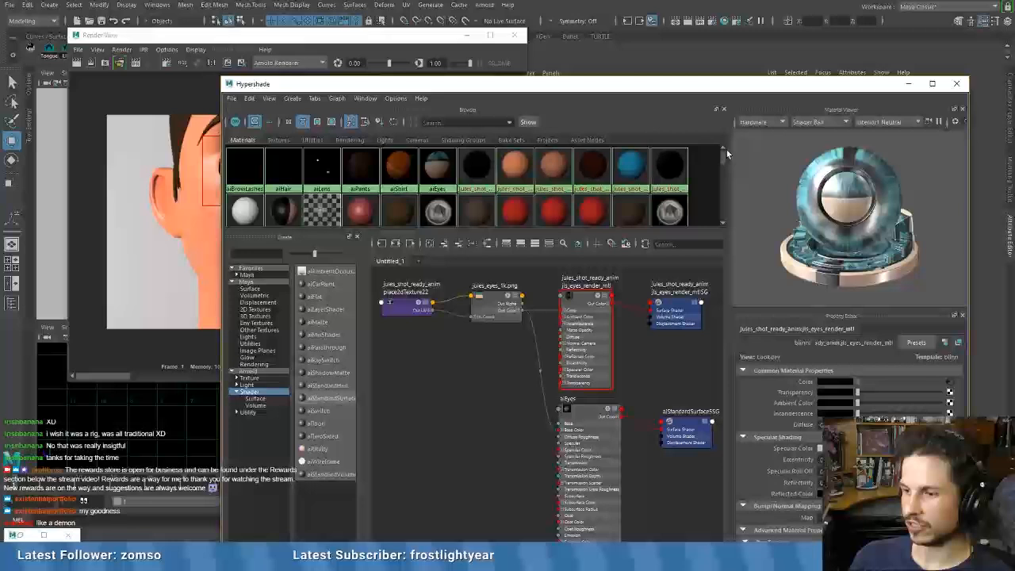
left_click(611, 430)
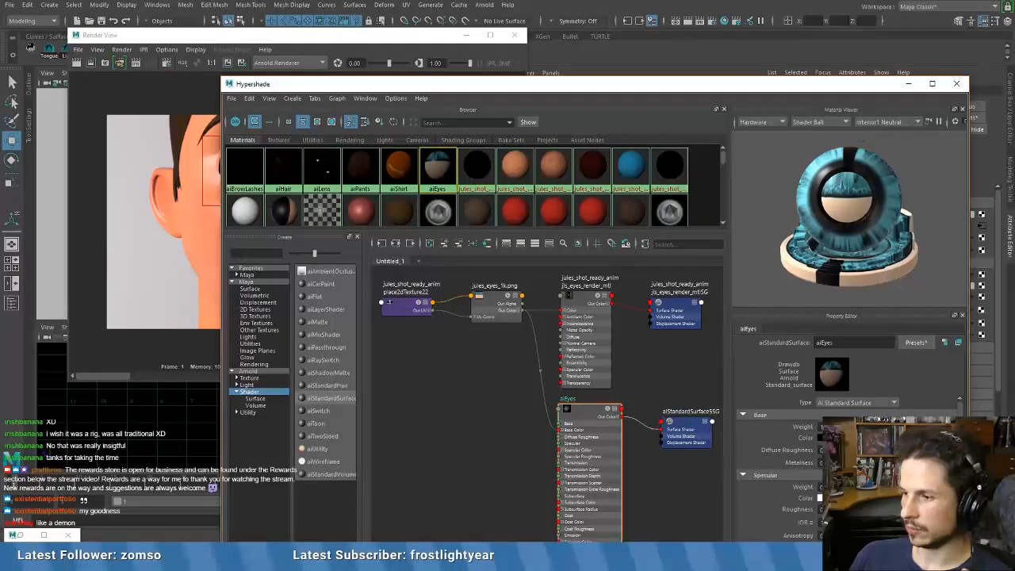
left_click_drag(737, 82, 723, 346)
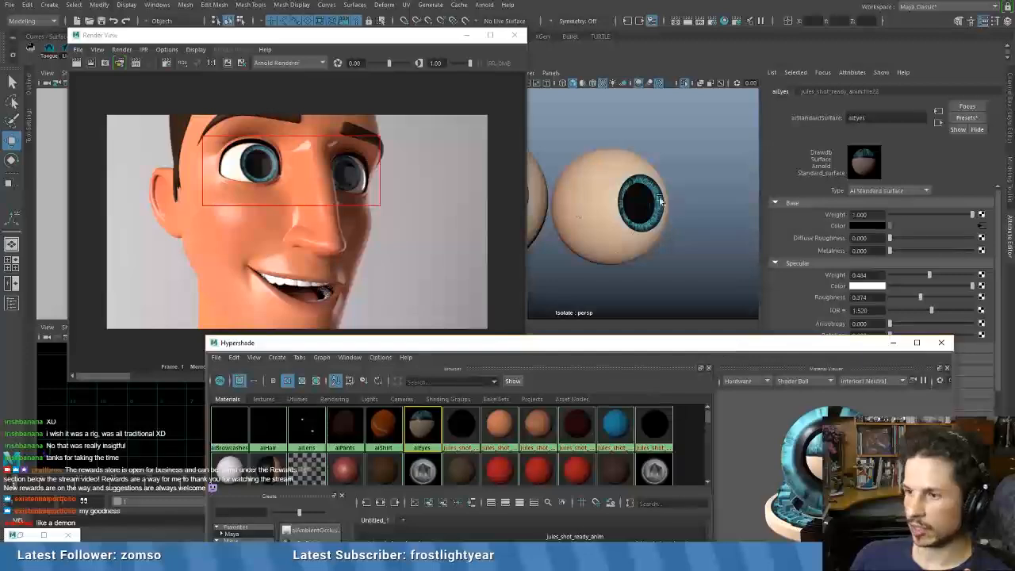
left_click_drag(657, 344, 664, 45)
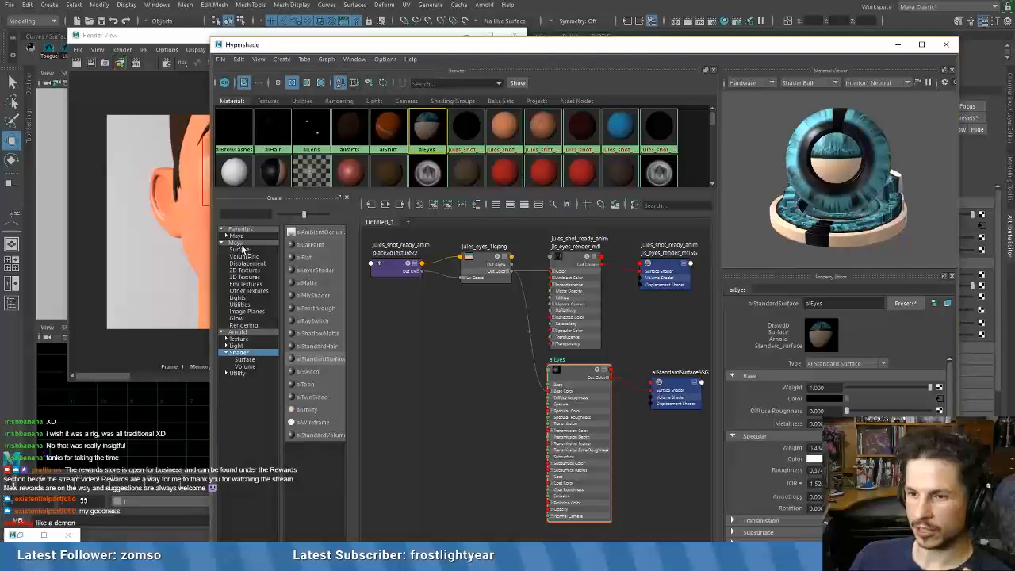
left_click(240, 250)
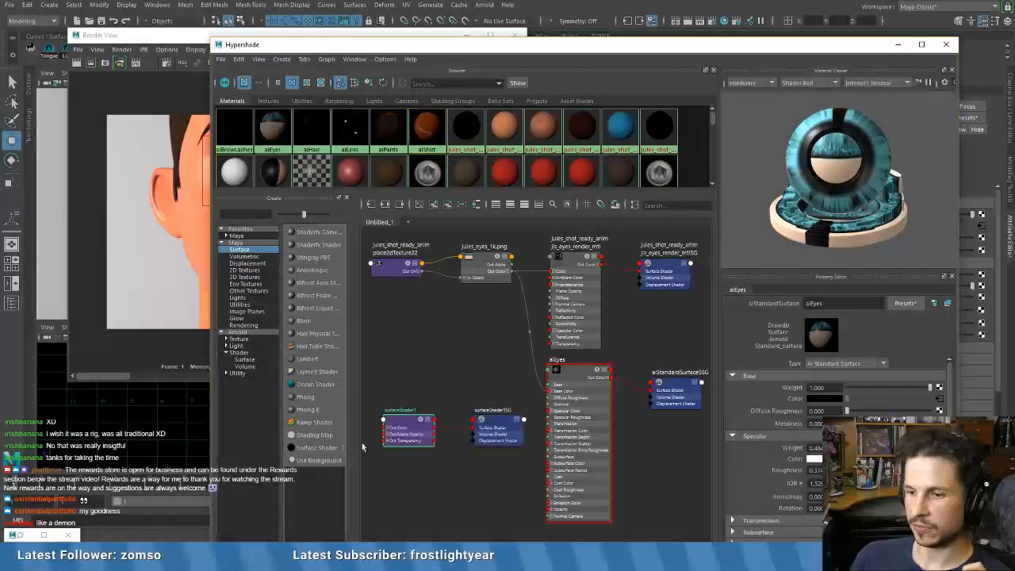
left_click(313, 449)
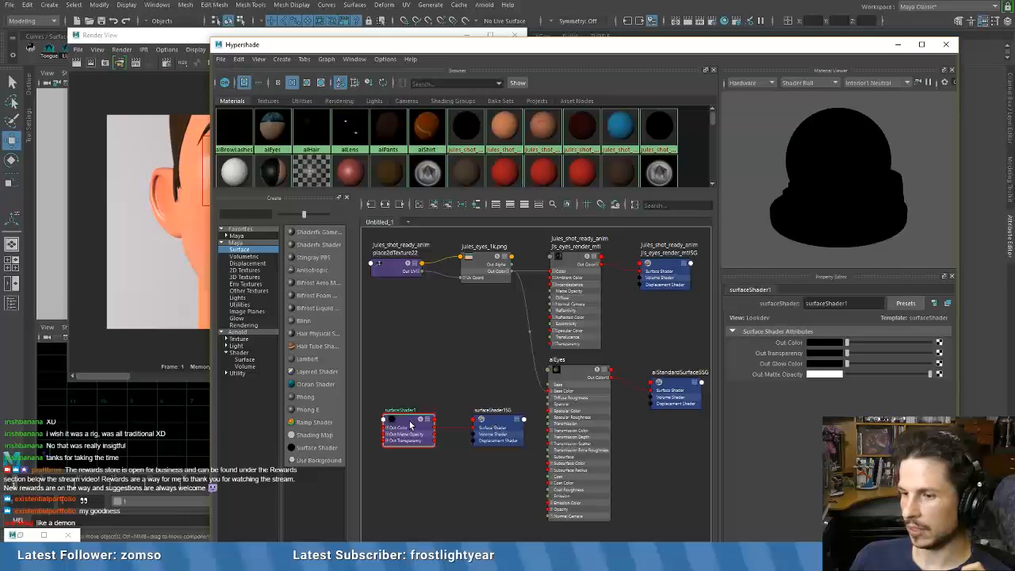
double_click(857, 303)
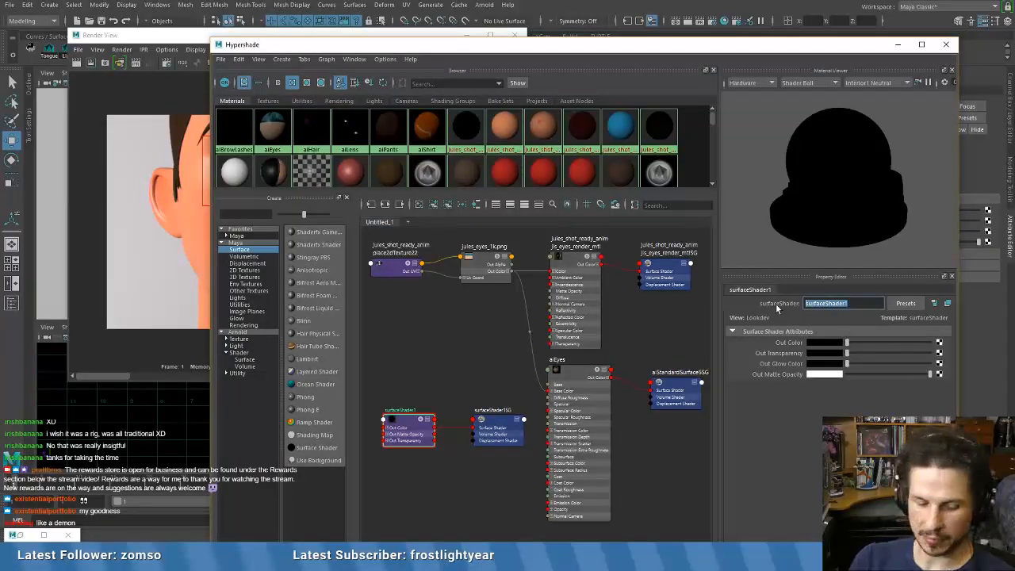
type("Pup")
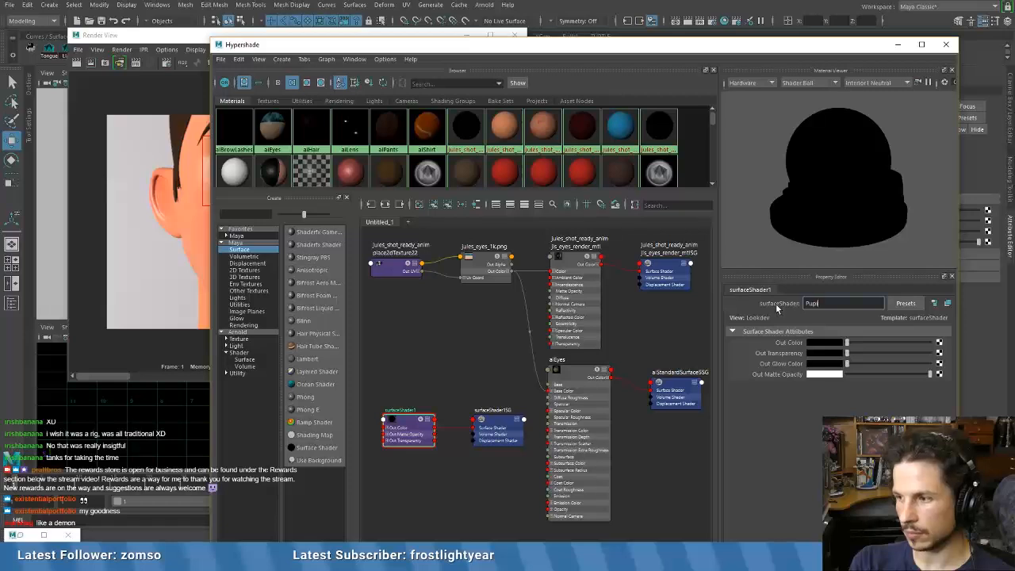
type("il")
key("Return")
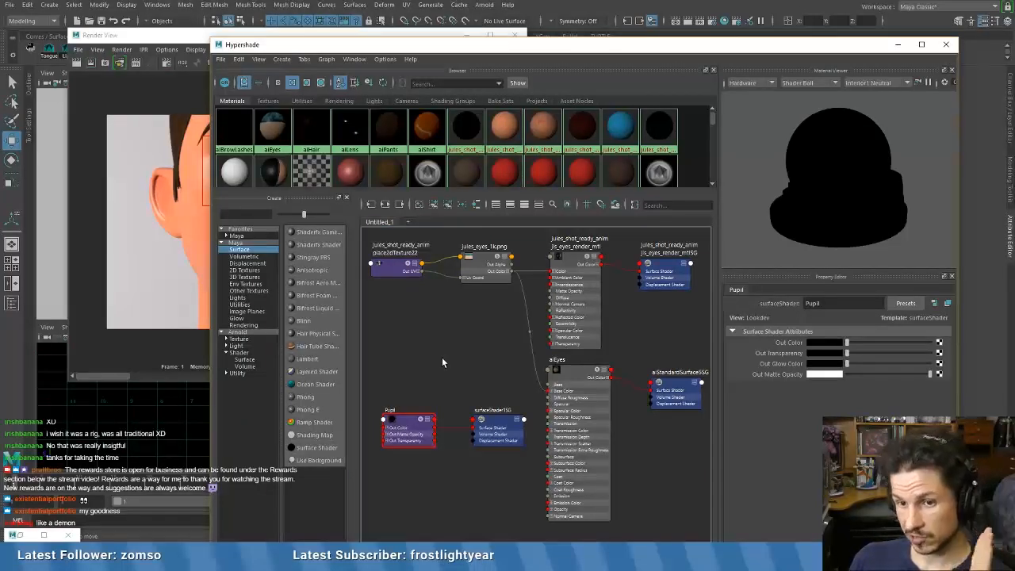
- Try red as the Pupil shader's out color and return it to black
left_click(827, 348)
left_click(787, 317)
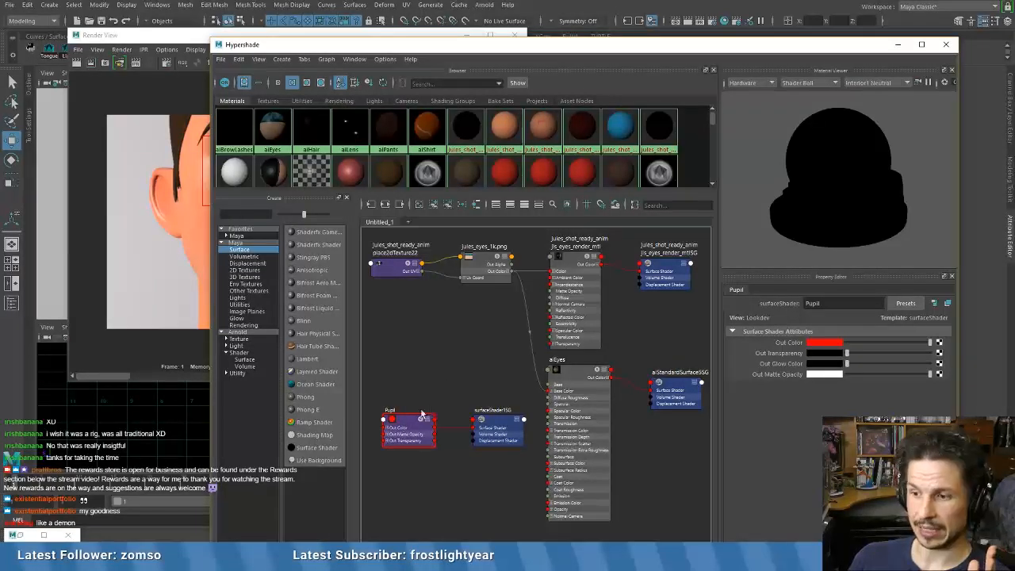
left_click(480, 418)
left_click(390, 424)
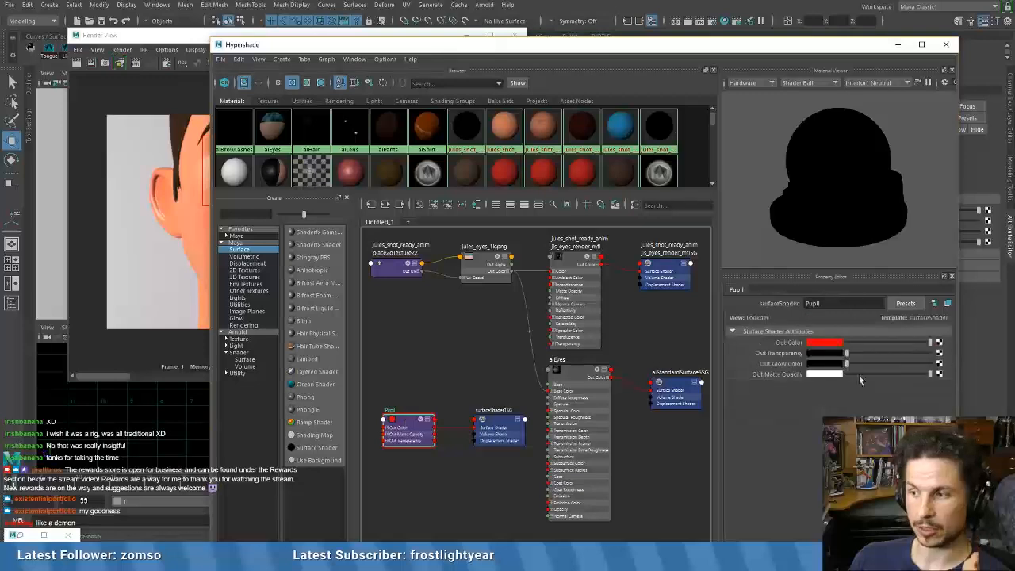
left_click_drag(895, 346, 824, 348)
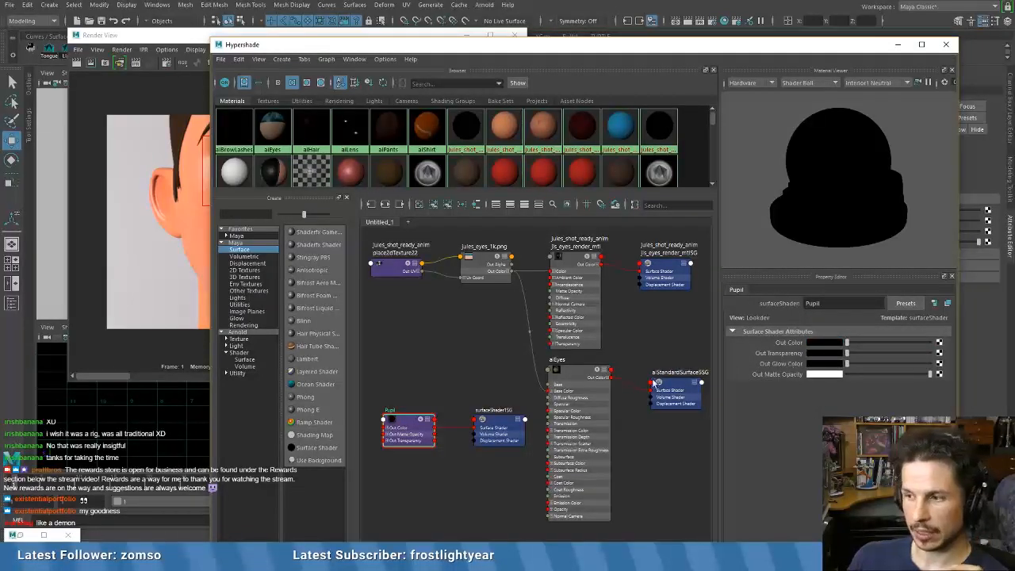
- Select both inner eyeball meshes in the perspective view and switch them to face selection
left_click_drag(740, 51, 558, 339)
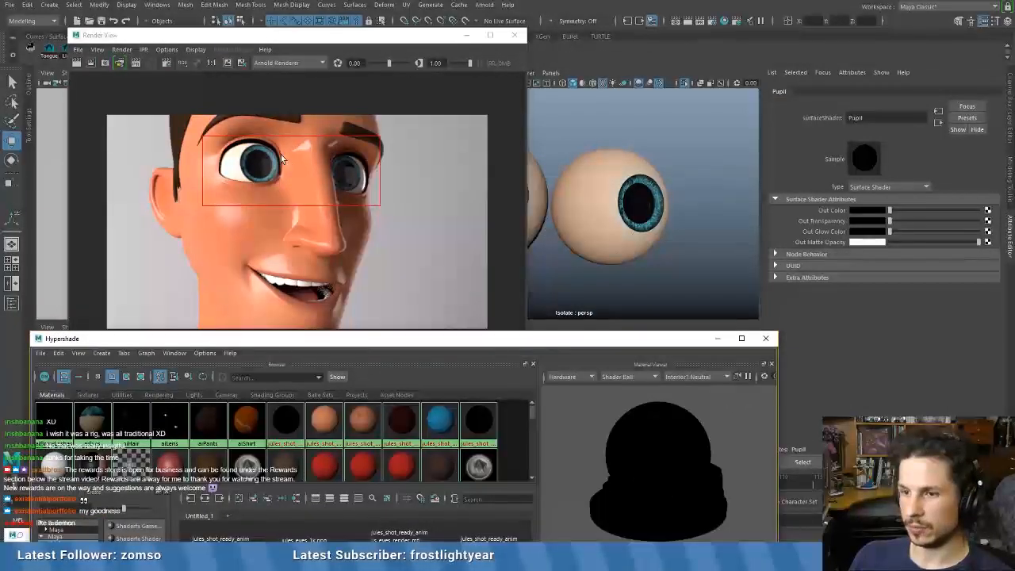
scroll(661, 265, "up", 10)
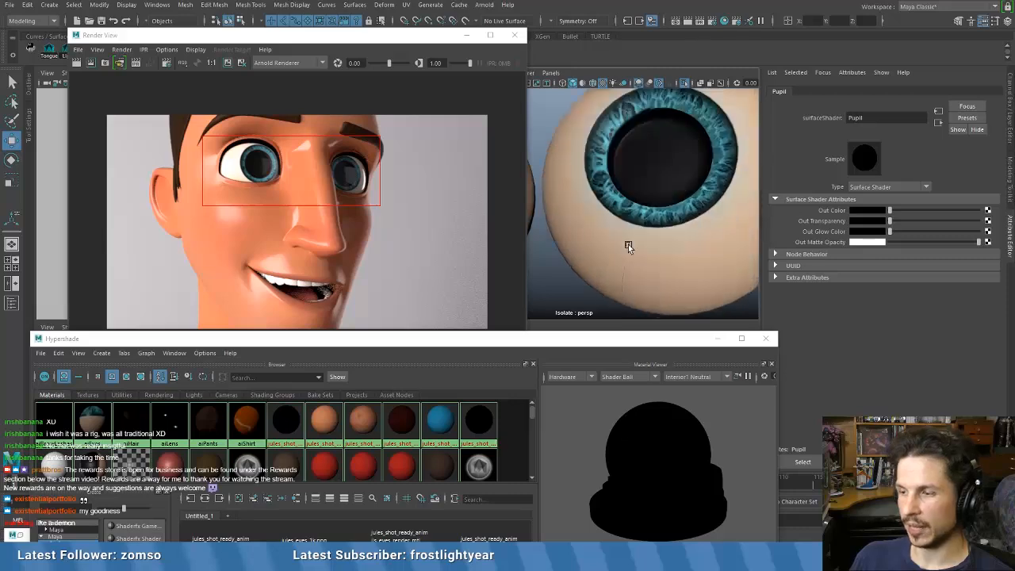
left_click_drag(595, 248, 617, 226, "alt")
left_click_drag(427, 40, 401, 277)
scroll(605, 220, "down", 5)
scroll(652, 208, "up", 6)
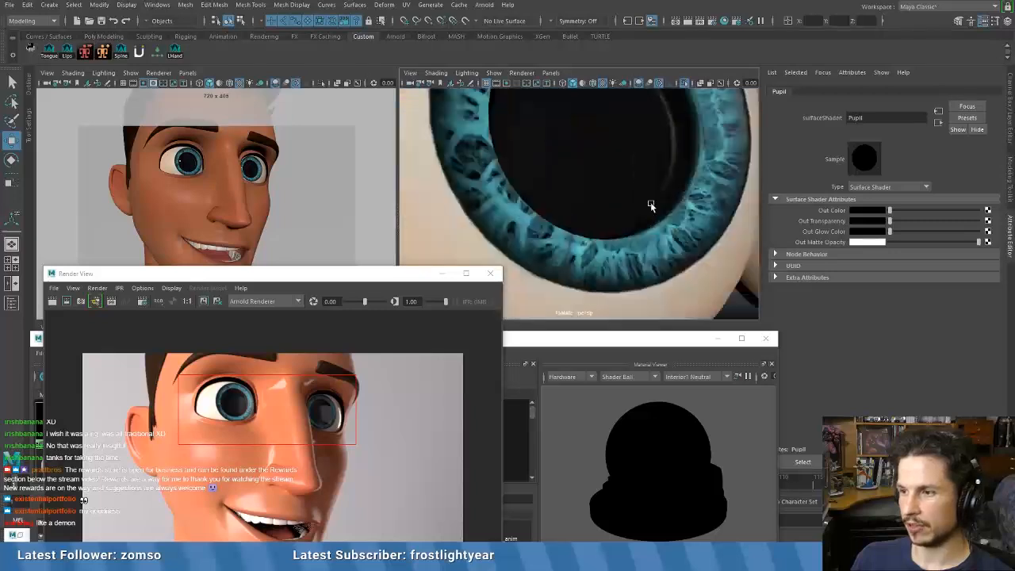
scroll(636, 203, "up", 4)
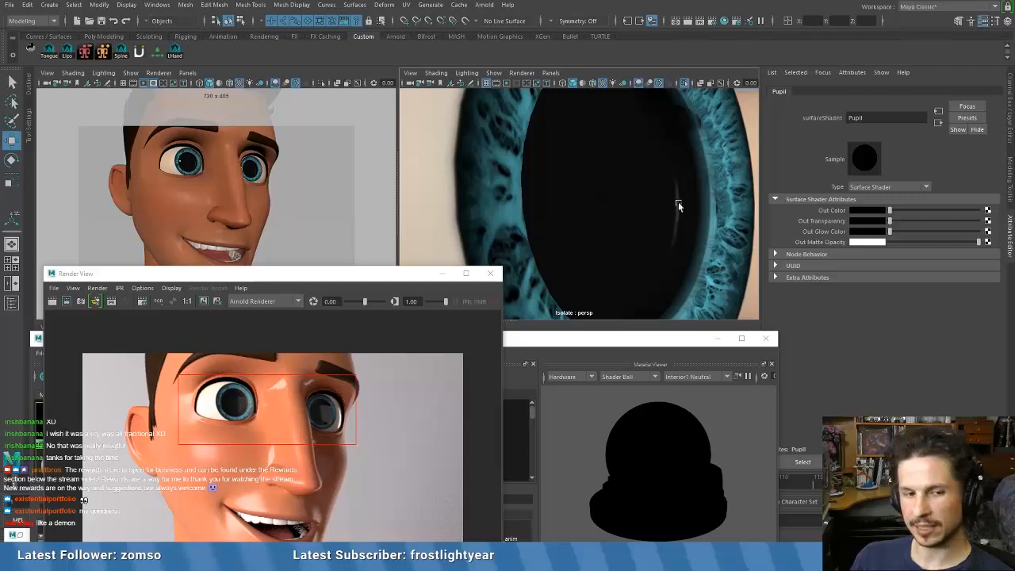
left_click(585, 220)
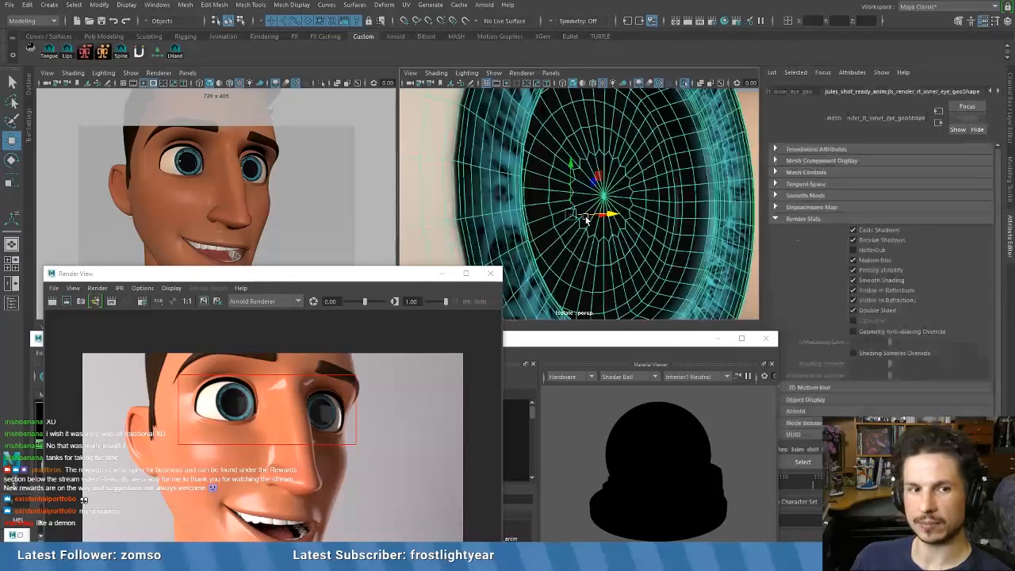
scroll(682, 224, "down", 6)
left_click(700, 227)
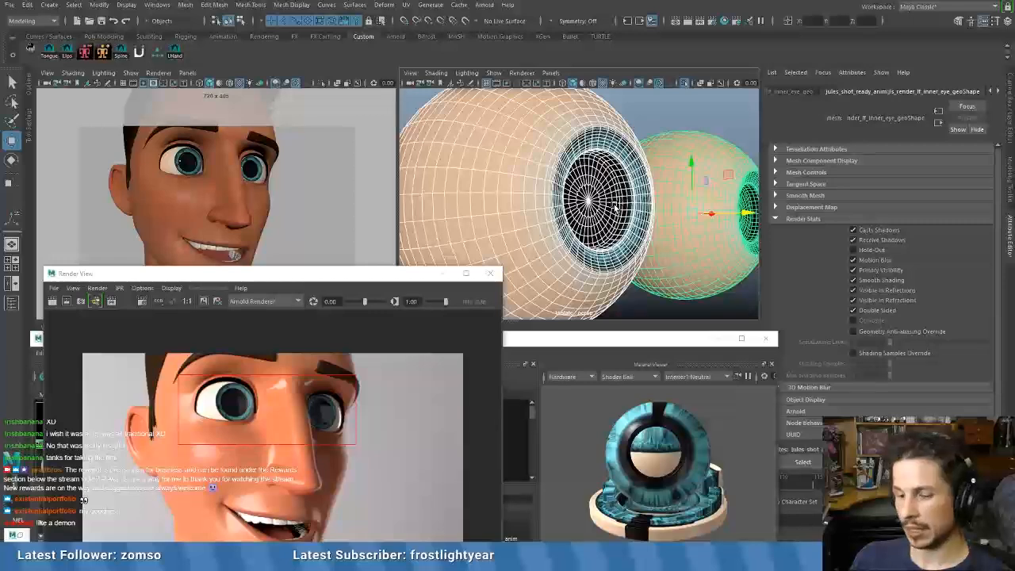
right_click_drag(613, 205, 611, 220)
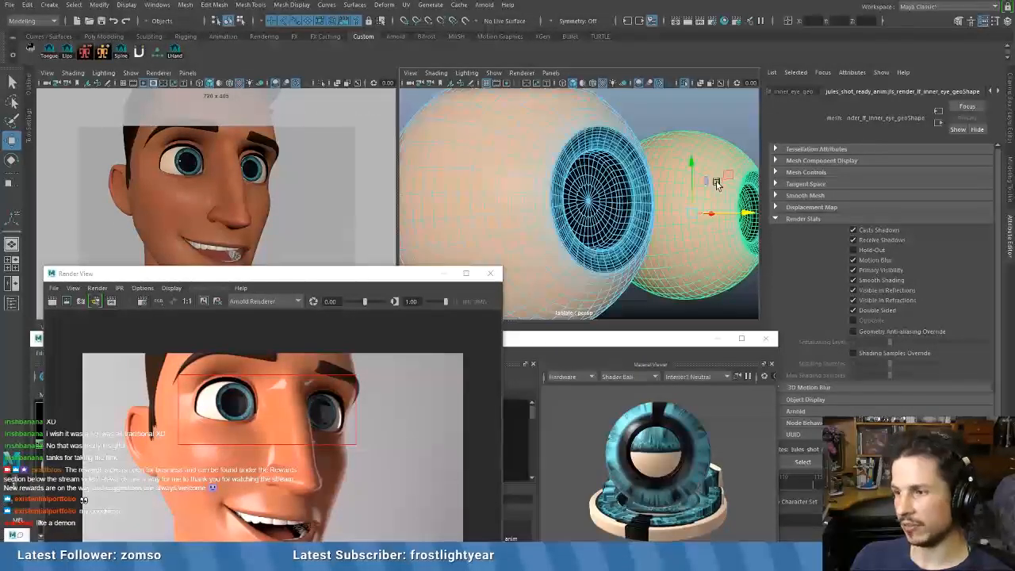
right_click_drag(705, 162, 705, 164)
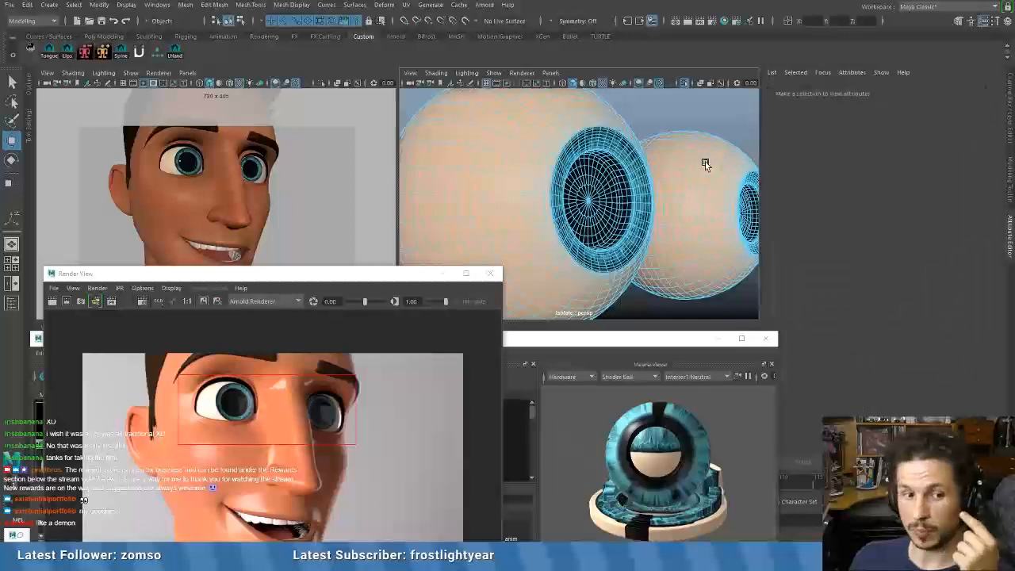
- Select a full ring of faces inside the pupil on each inner eyeball, keeping both rings selected
scroll(611, 203, "up", 3)
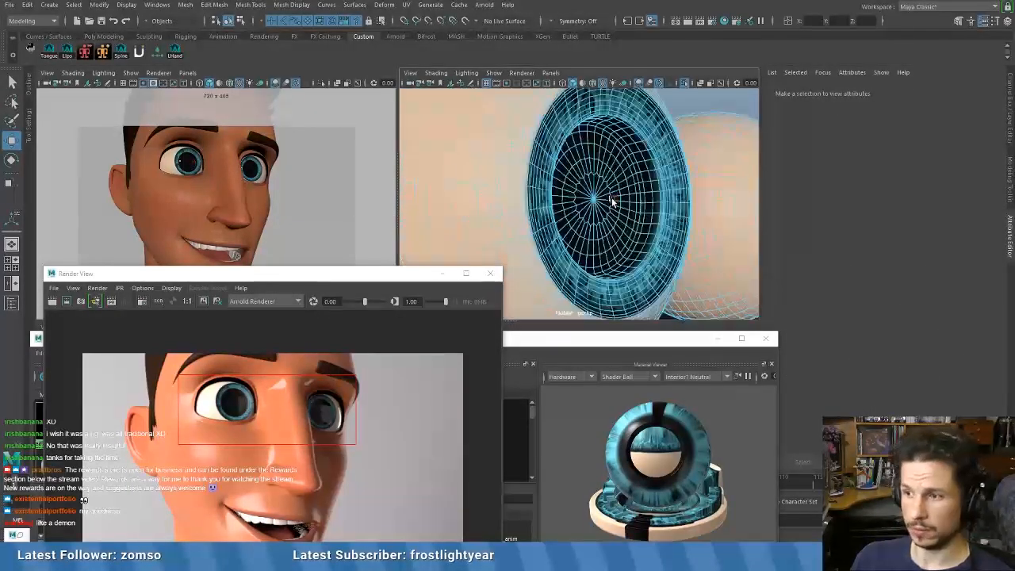
scroll(611, 202, "up", 2)
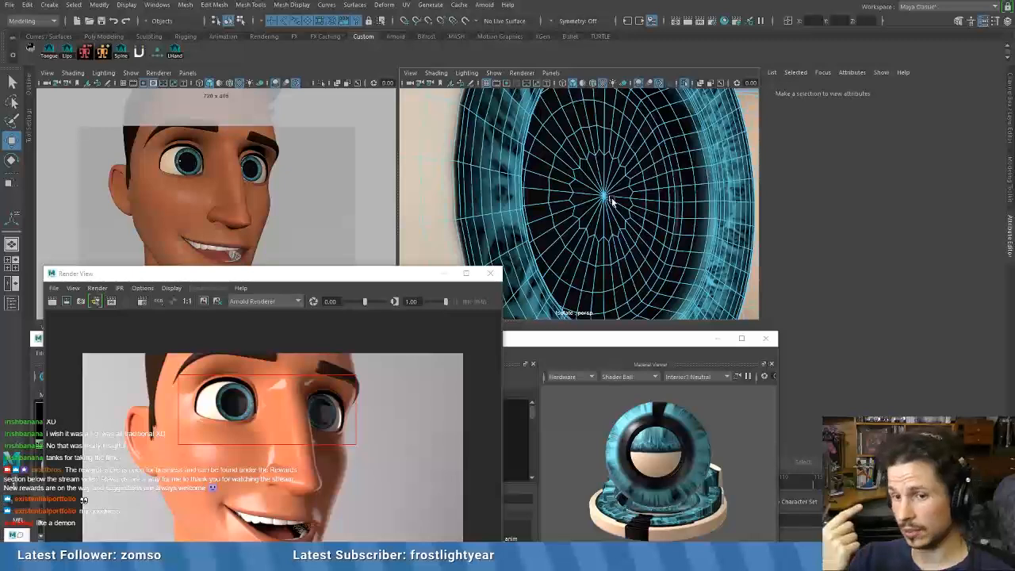
left_click(651, 192)
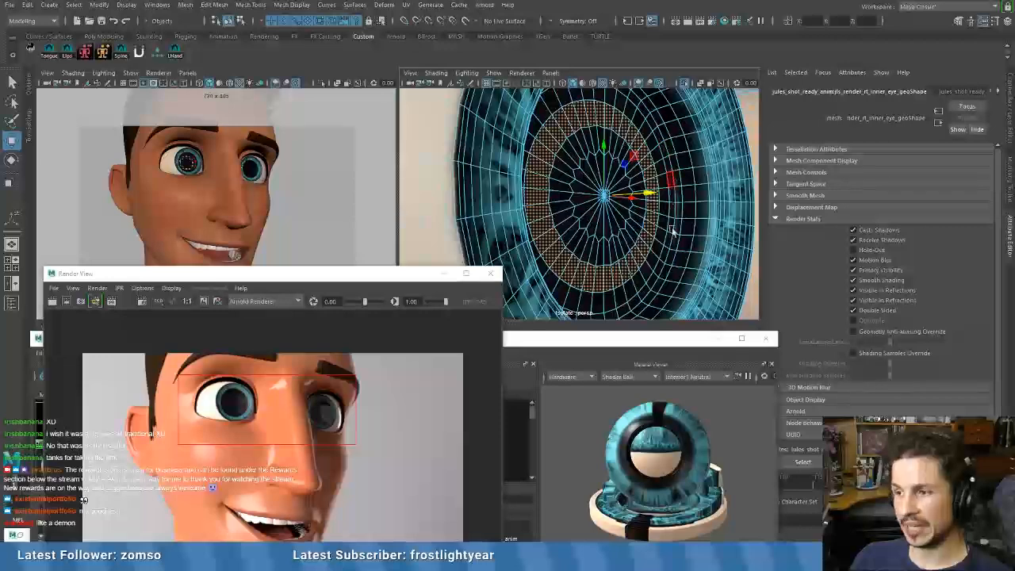
left_click_drag(693, 216, 704, 235, "alt")
left_click(733, 127)
scroll(704, 235, "up", 1)
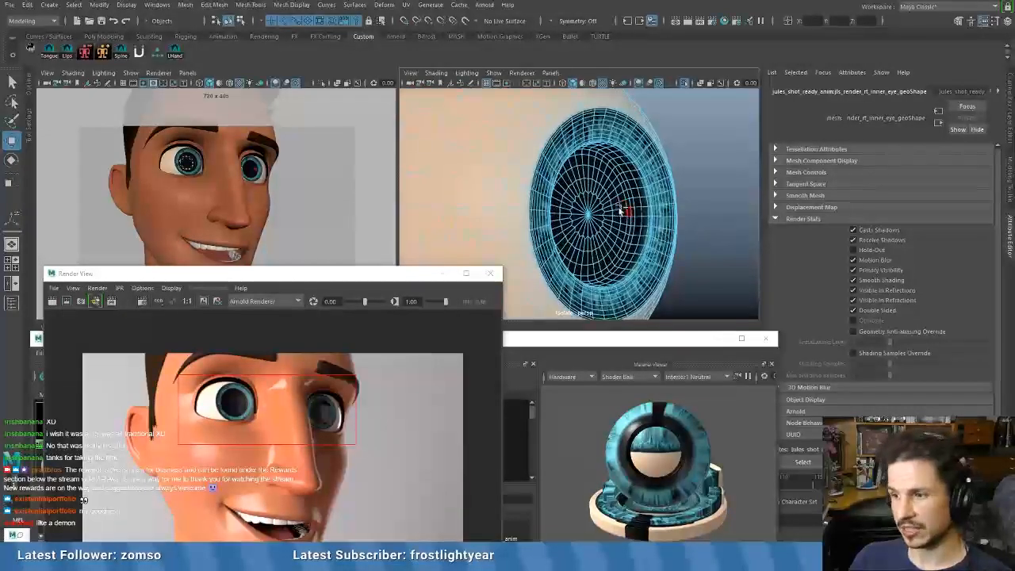
left_click(615, 214, "shift")
double_click(615, 220, "shift")
left_click_drag(590, 260, 546, 225, "alt")
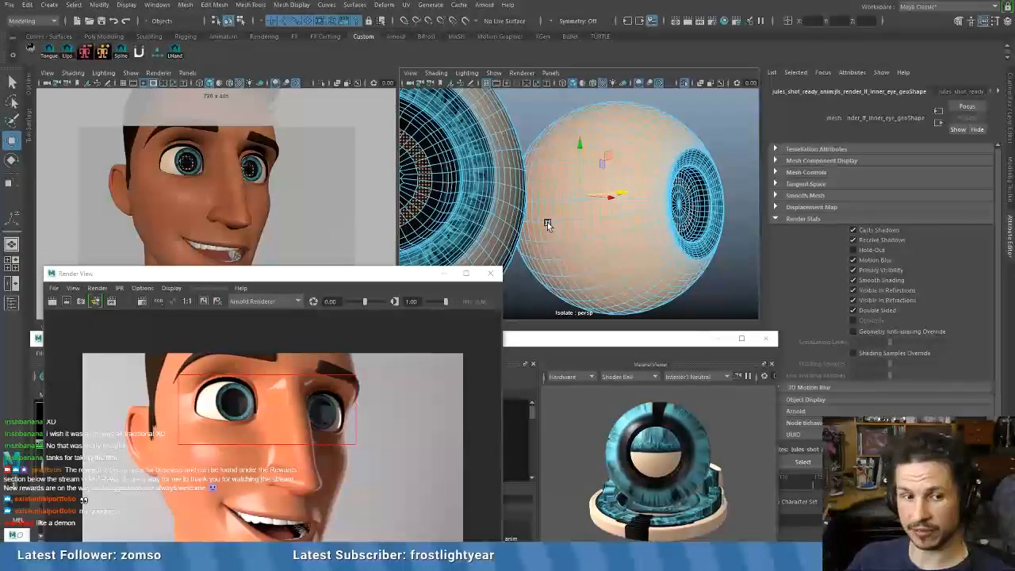
- Grow the face selection four times to cover the pupil area on both inner eyeballs
right_click_drag(424, 179, 474, 150)
middle_click_drag(486, 180, 576, 186, "alt")
key("shift+period")
key("shift+period")
key("shift+period")
key("shift+period")
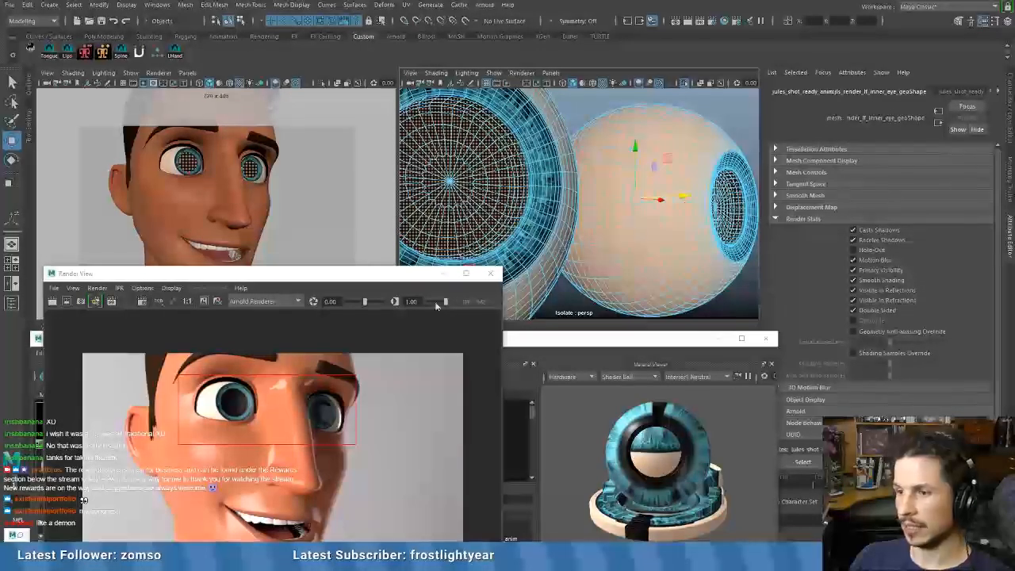
- Assign the black Pupil shader to the selected pupil faces on both inner eyeballs
left_click_drag(394, 276, 807, 304)
left_click_drag(344, 340, 456, 180)
scroll(317, 279, "down", 4)
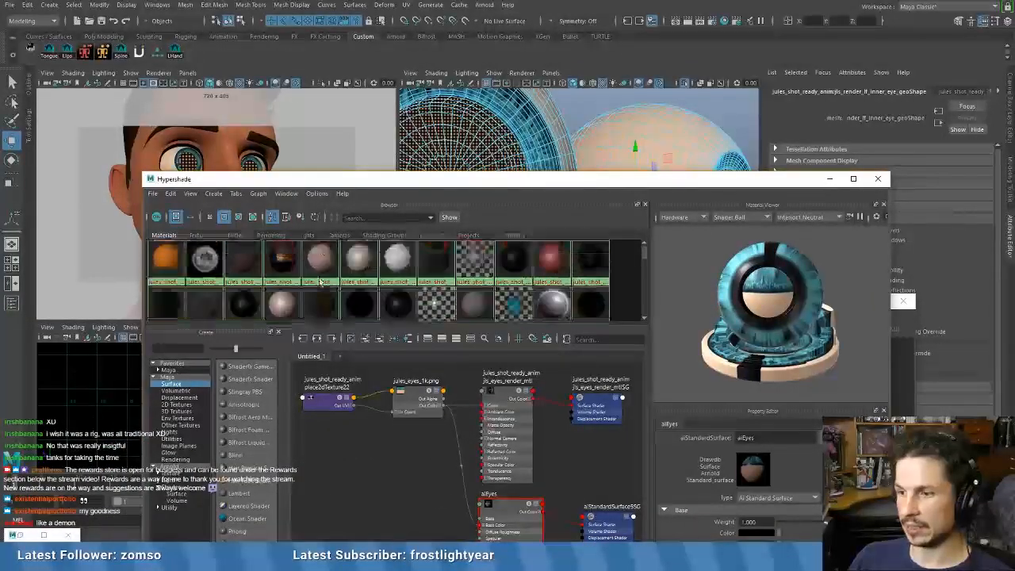
right_click(590, 285)
right_click_drag(592, 291, 591, 262)
- Clear the face selection, return to object selection mode, and minimize Hypershade to inspect both eyeballs in the perspective view
left_click(738, 125)
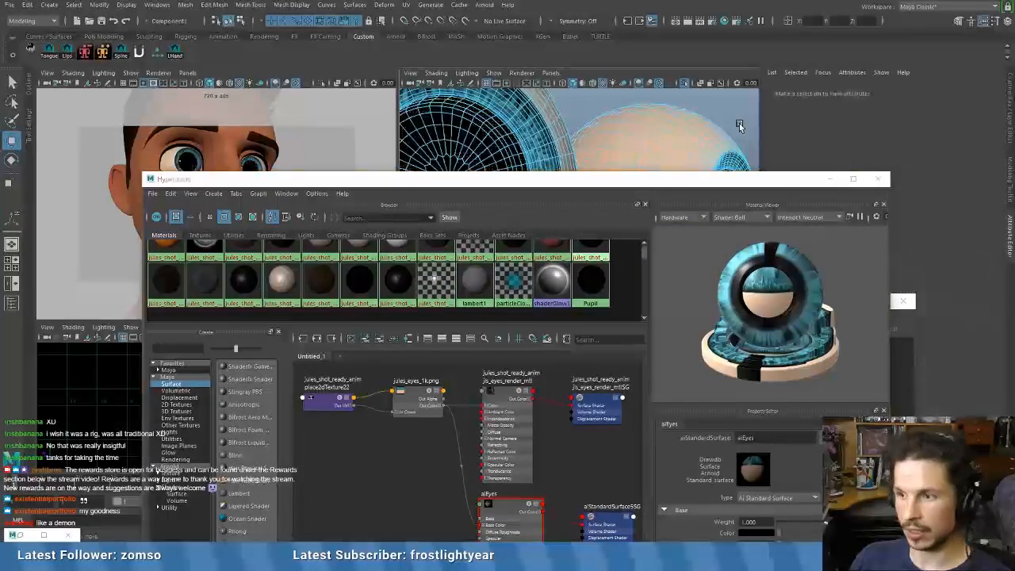
key("F8")
left_click(738, 124)
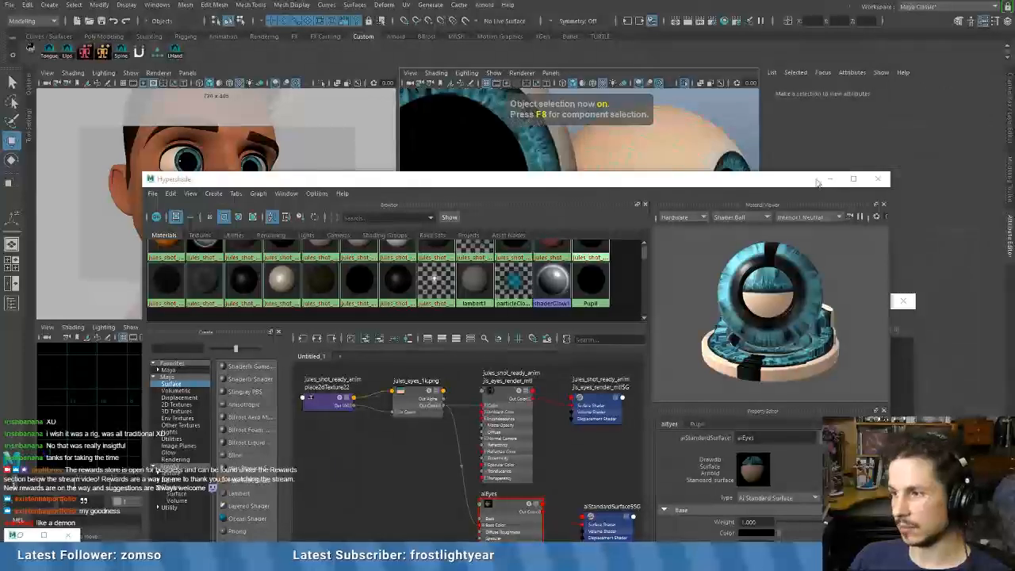
left_click(830, 179)
left_click_drag(536, 195, 659, 174, "alt")
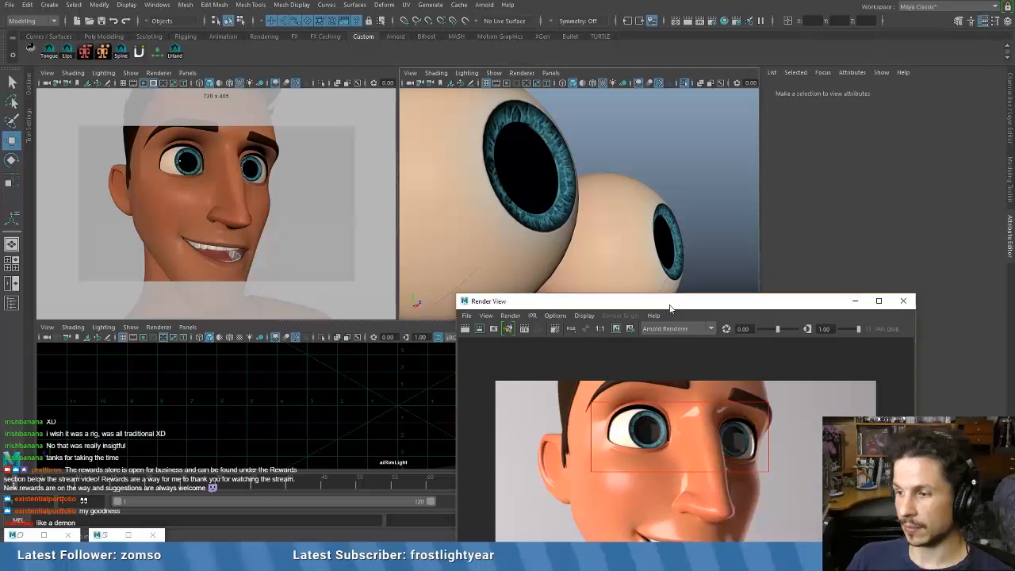
- Re-render the region around the eyes and compare the pupils up close with the previously stored render
left_click_drag(669, 306, 470, 133)
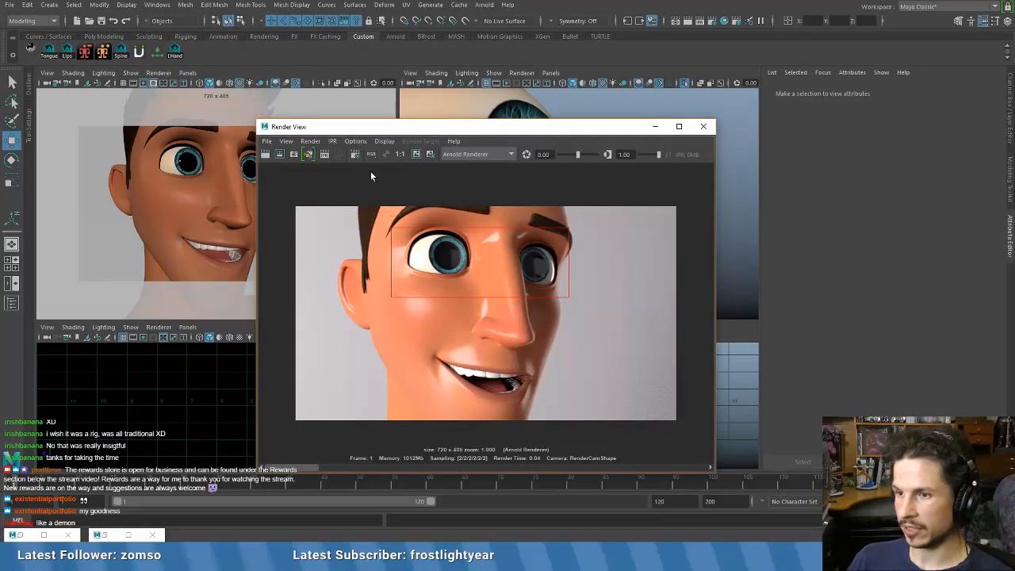
left_click(280, 156)
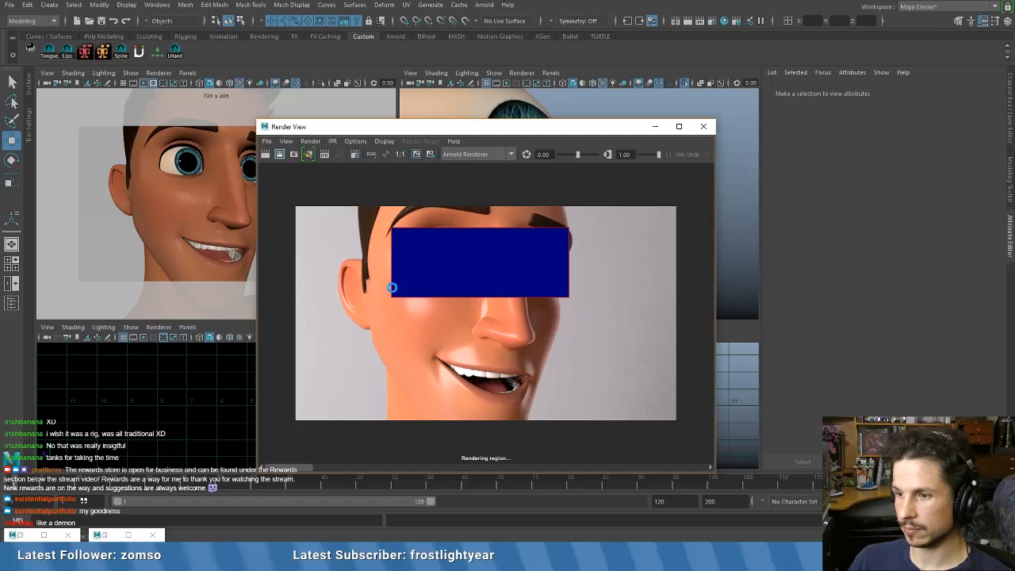
left_click(606, 301)
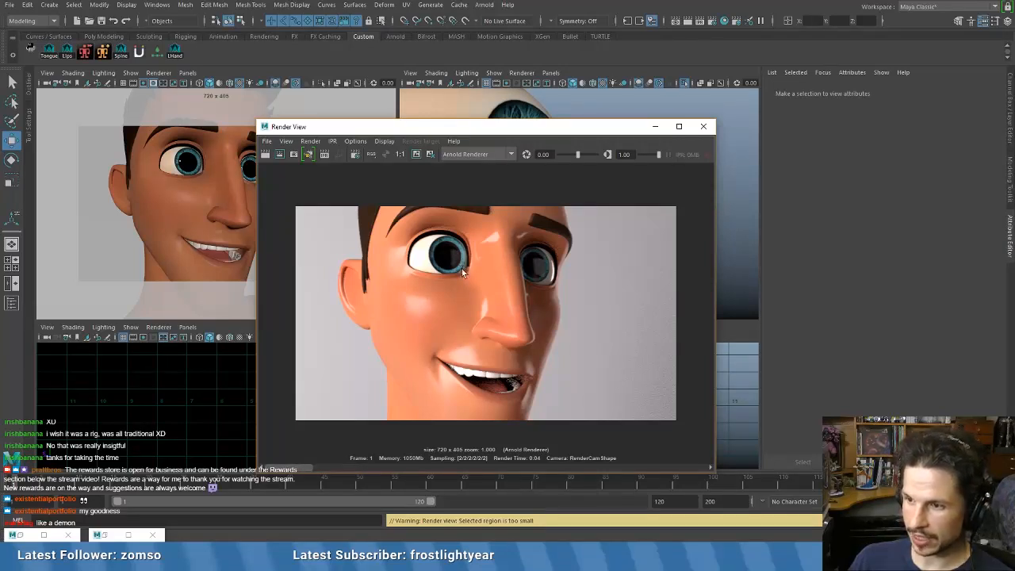
scroll(461, 269, "up", 5)
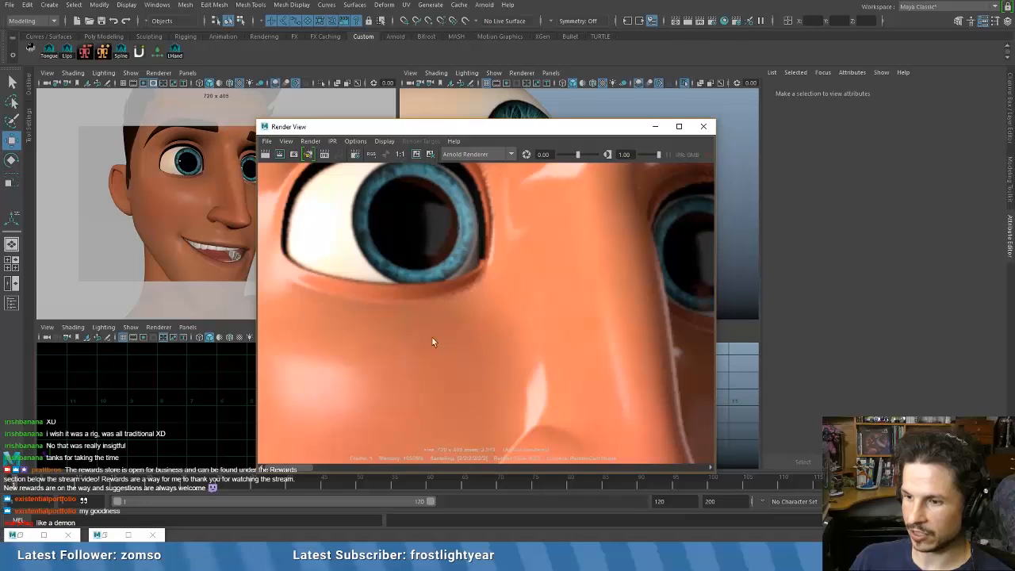
left_click_drag(302, 469, 347, 469)
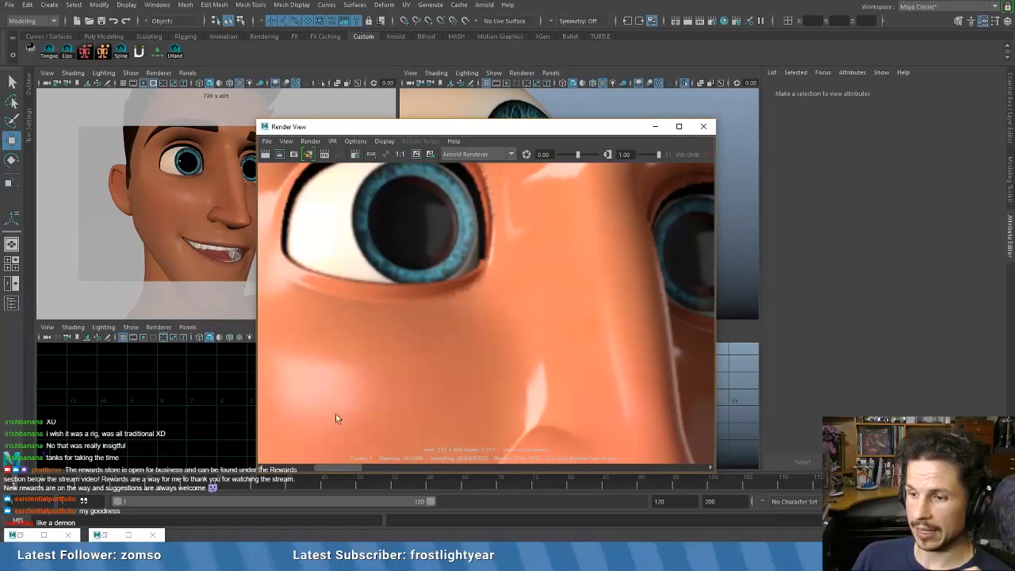
- Compare the stored renders of the character's face, examining the eye reflections and how the irises and pupils look
left_click_drag(325, 467, 283, 470)
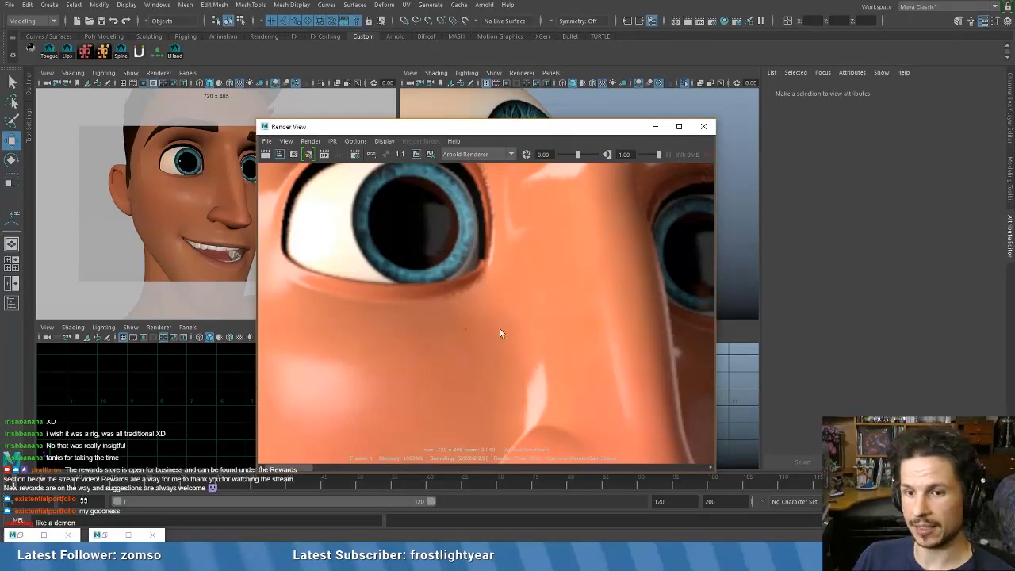
scroll(463, 284, "down", 10)
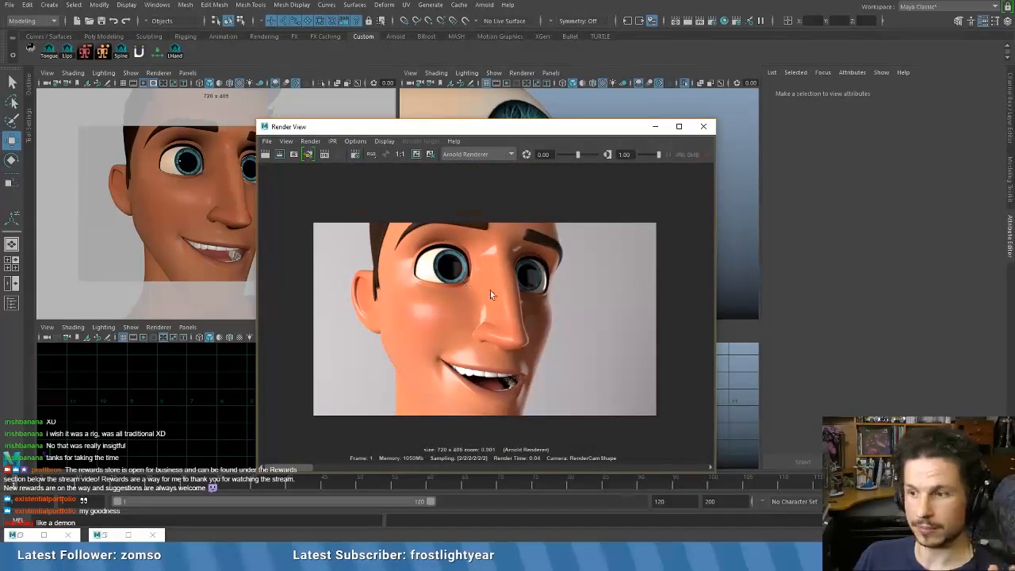
scroll(444, 268, "up", 1)
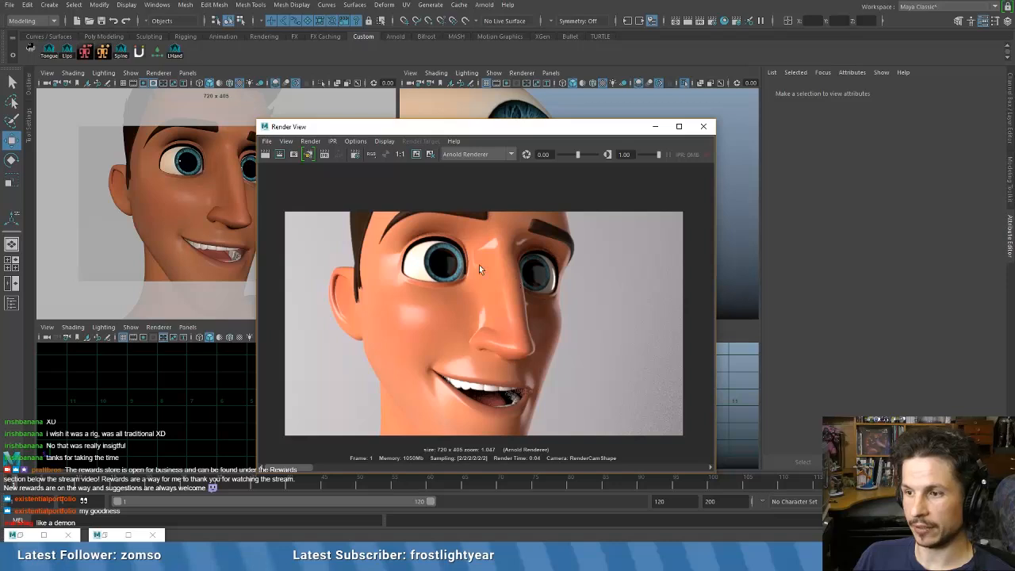
left_click_drag(610, 130, 612, 88)
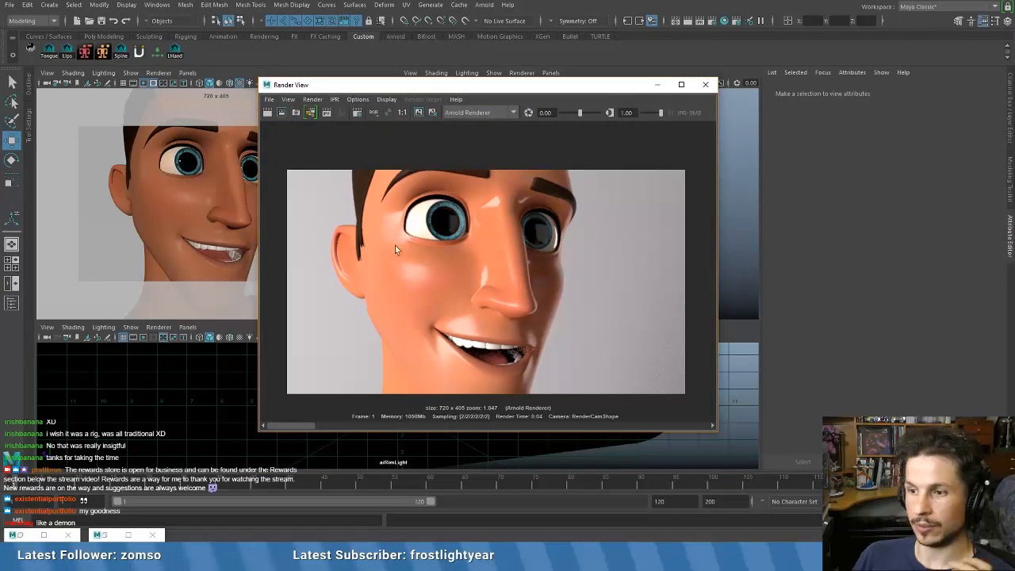
left_click_drag(305, 426, 255, 418)
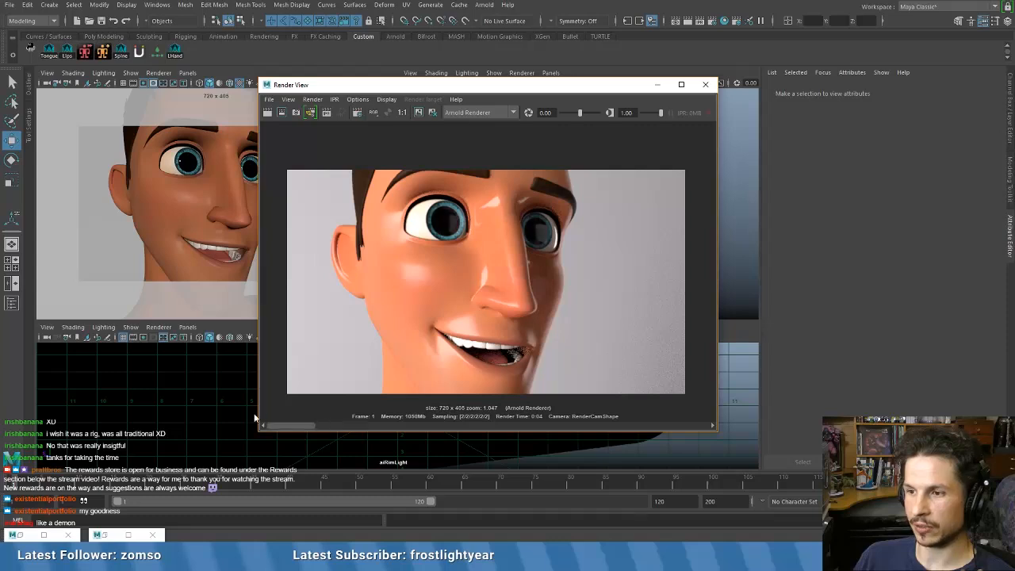
left_click(412, 426)
left_click(429, 426)
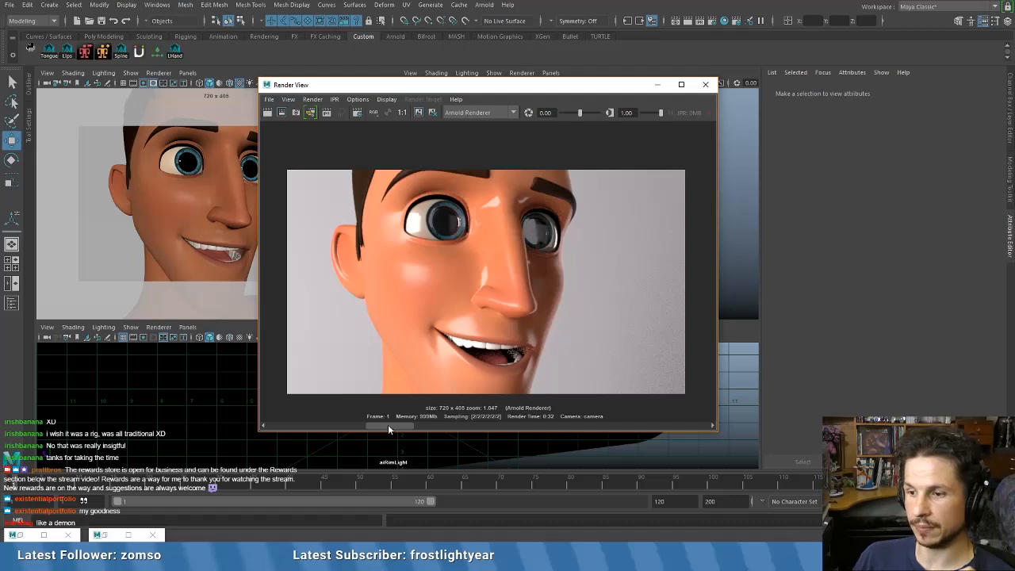
left_click_drag(388, 424, 359, 423)
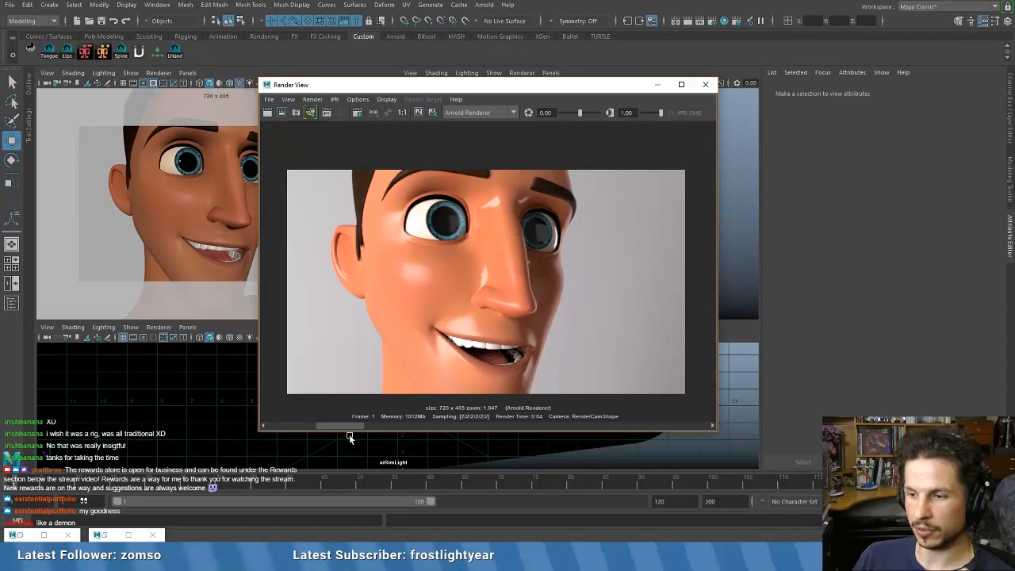
left_click_drag(346, 426, 299, 427)
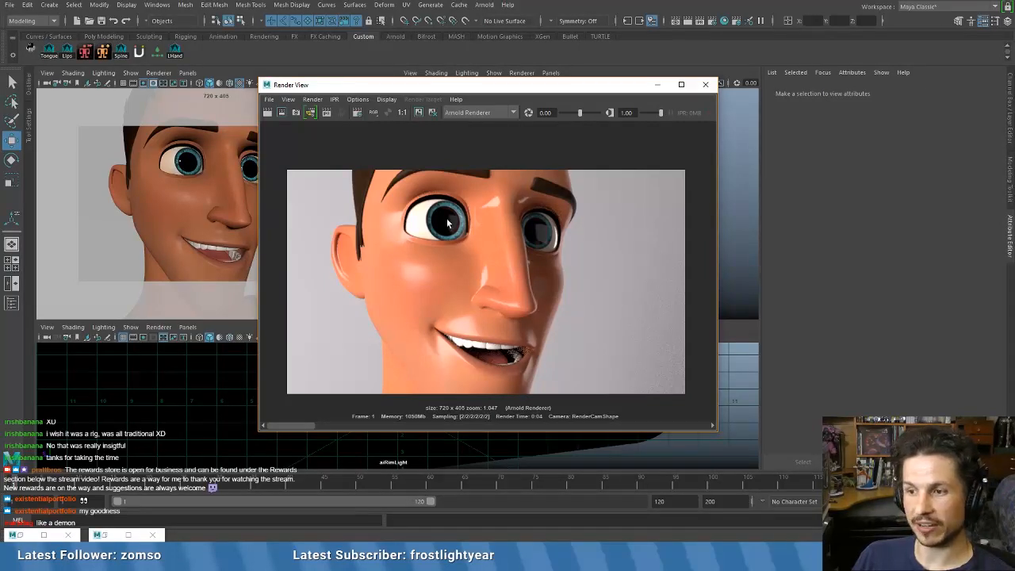
- Turn off isolation in the perspective view and frame the character's eye in side profile through the render camera
left_click(657, 84)
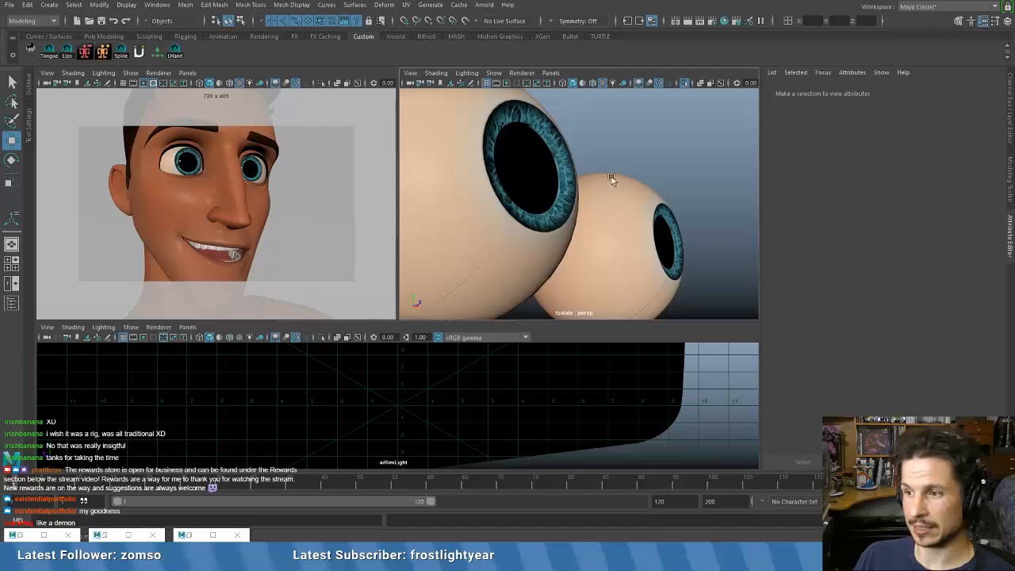
left_click(681, 82)
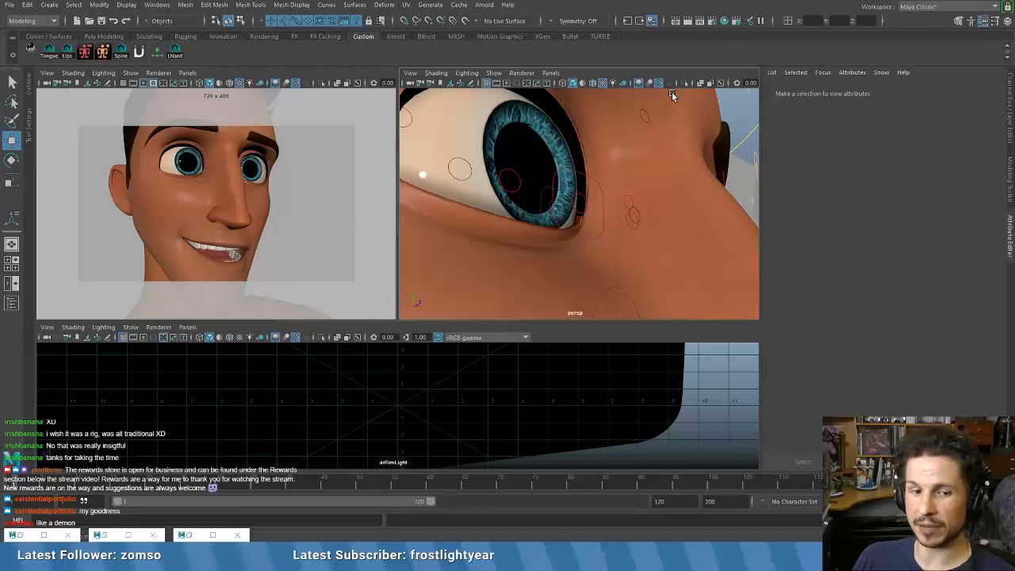
left_click_drag(206, 209, 256, 211, "alt")
middle_click_drag(256, 210, 234, 240, "alt")
scroll(235, 240, "up", 4)
scroll(234, 240, "down", 5)
left_click_drag(235, 240, 266, 232, "alt")
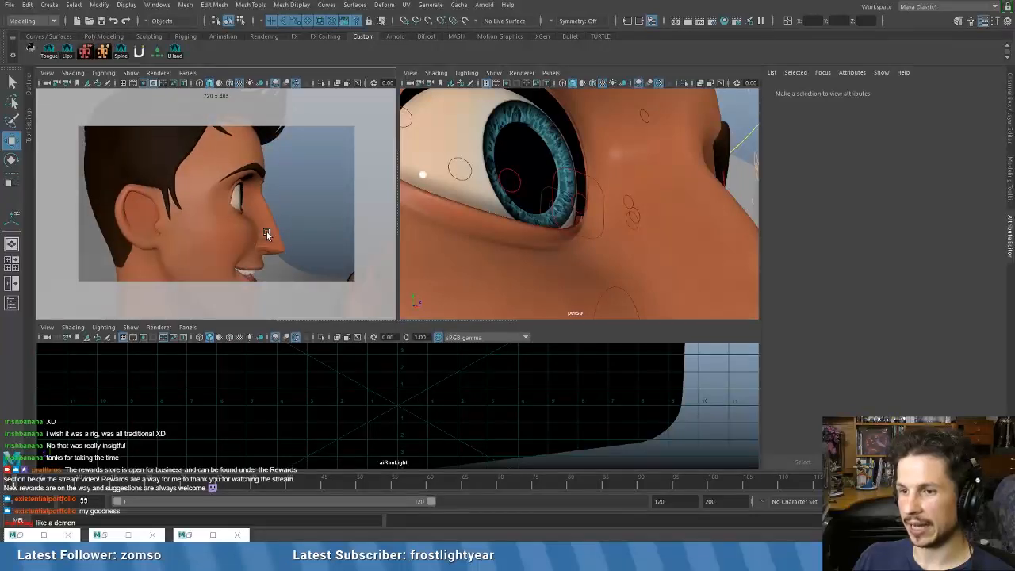
right_click_drag(267, 231, 308, 245, "alt")
middle_click_drag(307, 245, 271, 241, "alt")
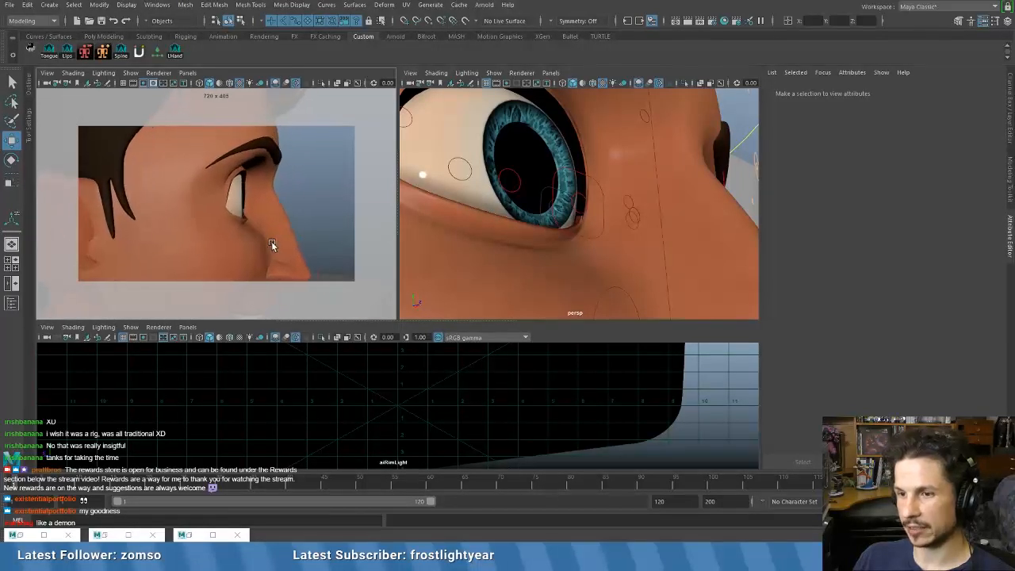
- Hide the outer eye geometry of the character's right eye
right_click_drag(271, 241, 292, 246, "alt")
left_click(245, 215)
left_click_drag(294, 226, 302, 229, "alt")
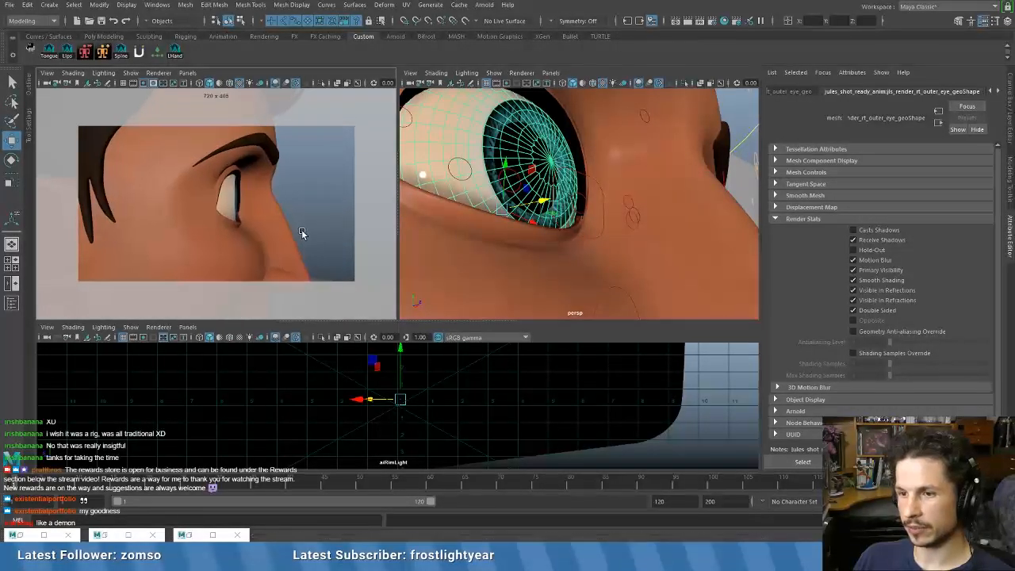
key("ctrl+h")
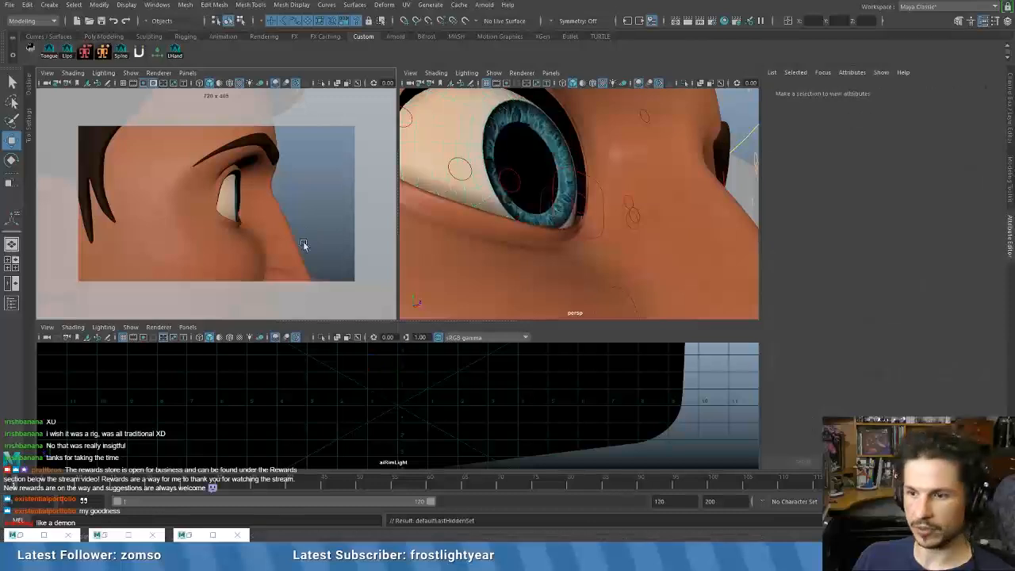
- Bring back Render View and render the eye profile with Arnold without the outer eye geometry
left_click(191, 535)
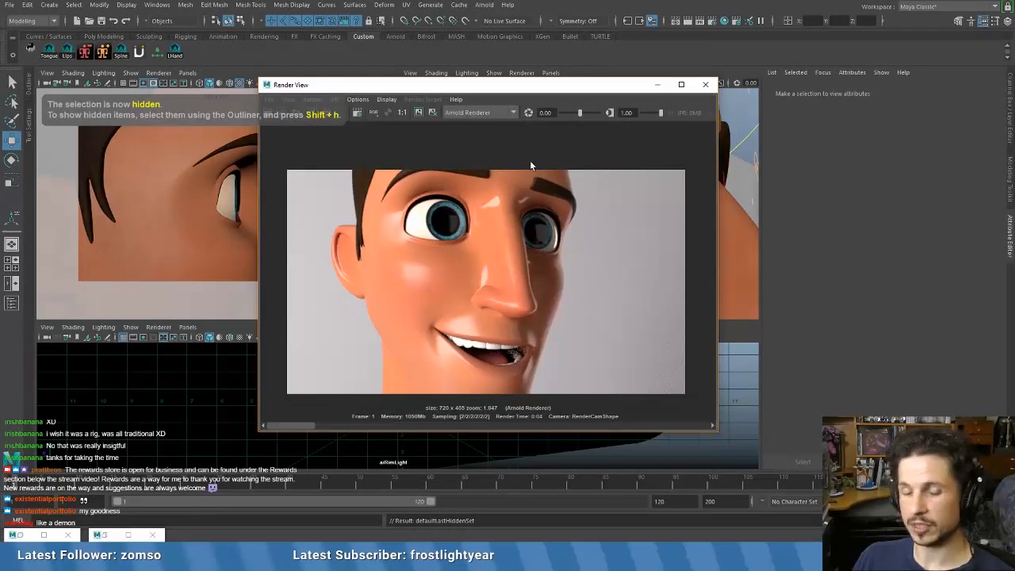
left_click_drag(498, 85, 475, 199)
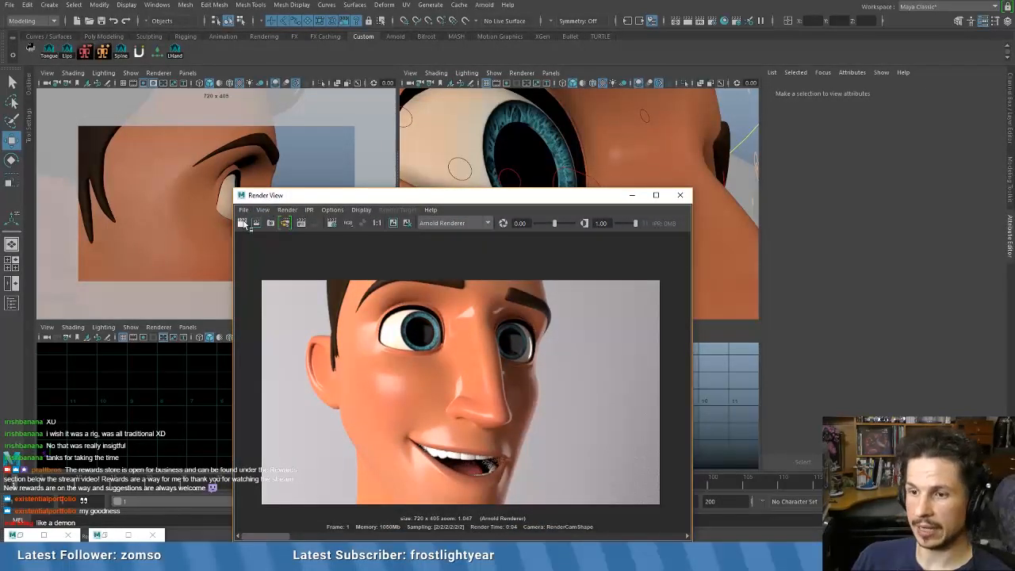
left_click(242, 223)
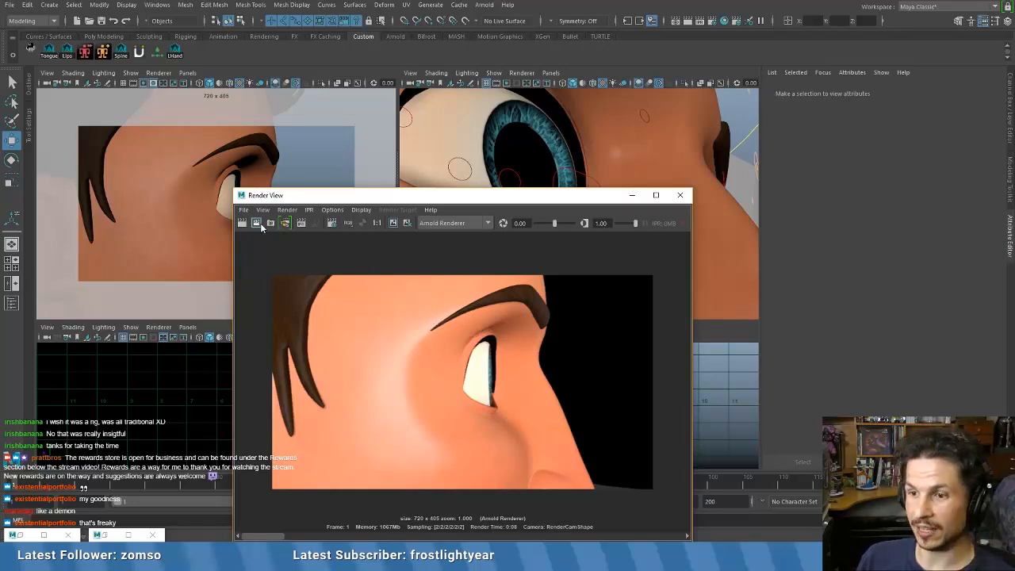
- Keep the current render, show the outer eye geometry again and re-render the same profile view
left_click(743, 123)
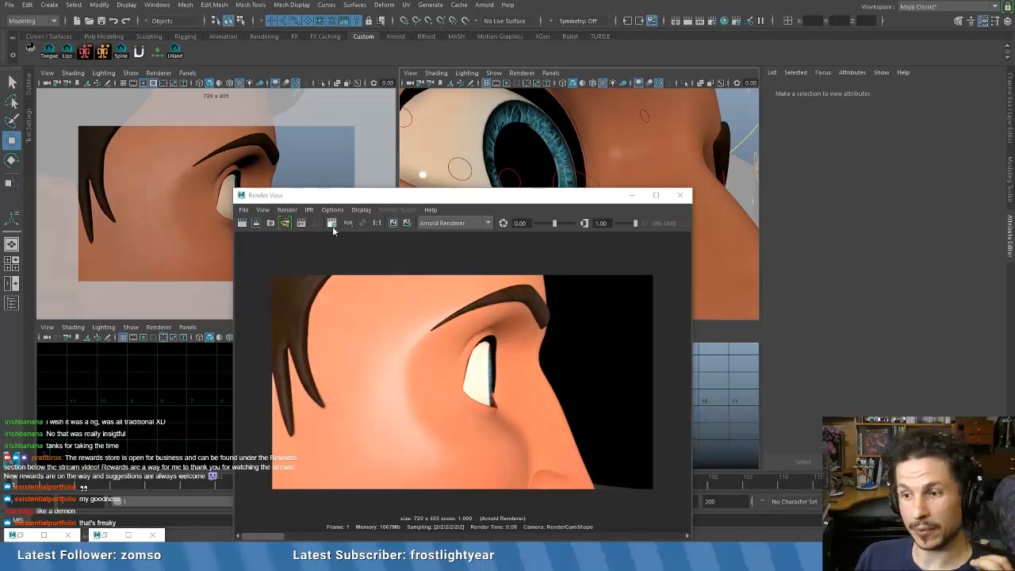
left_click(301, 383)
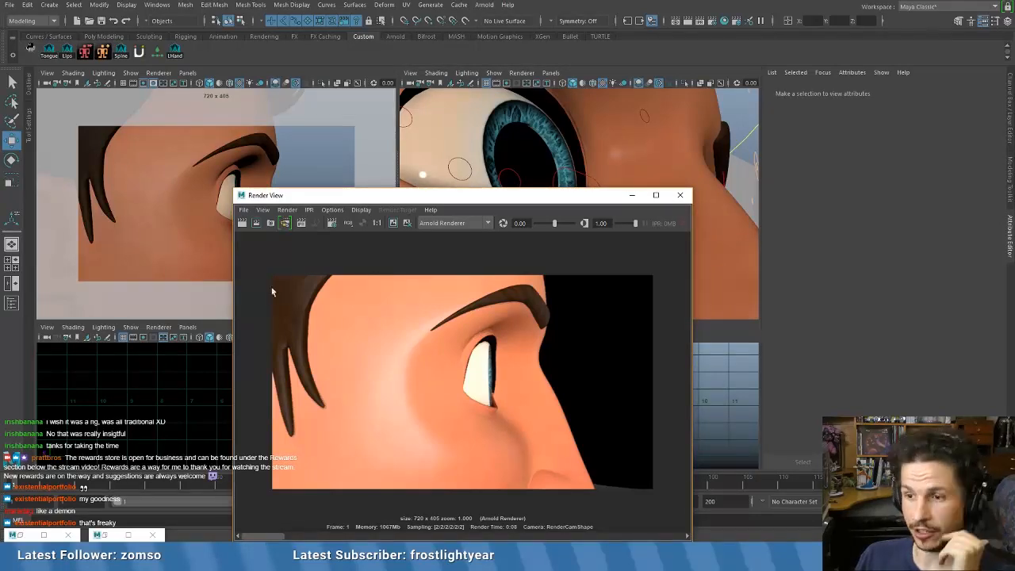
left_click(241, 223)
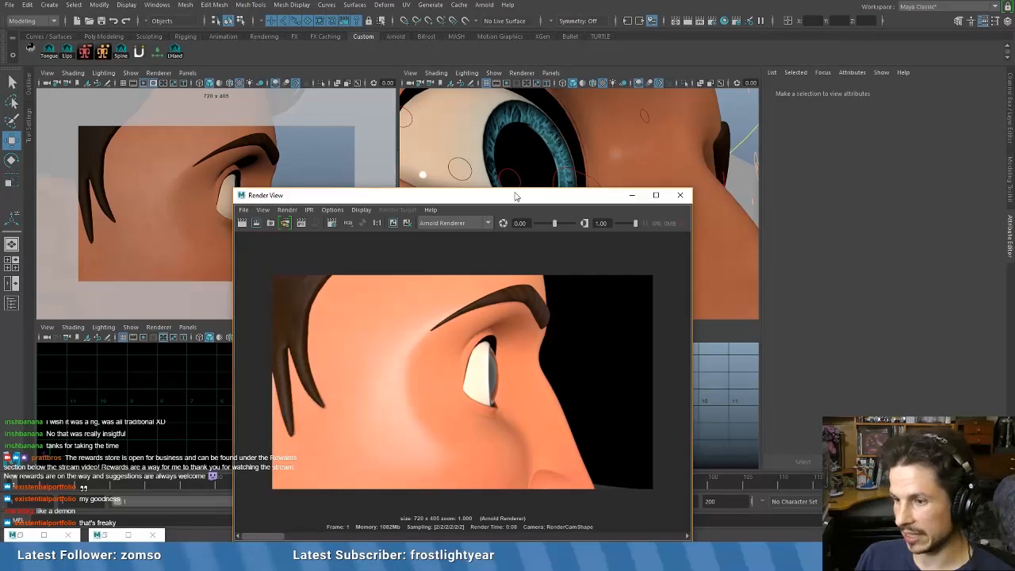
- Compare the two profile renders close up at the eye, with and without the outer eye geometry
left_click_drag(525, 202, 504, 202)
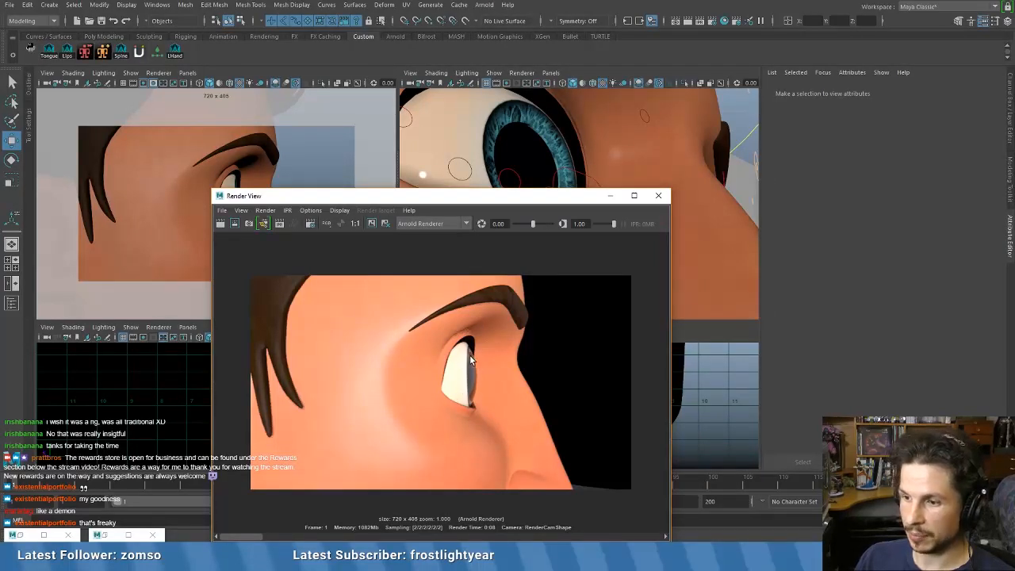
scroll(481, 380, "up", 5)
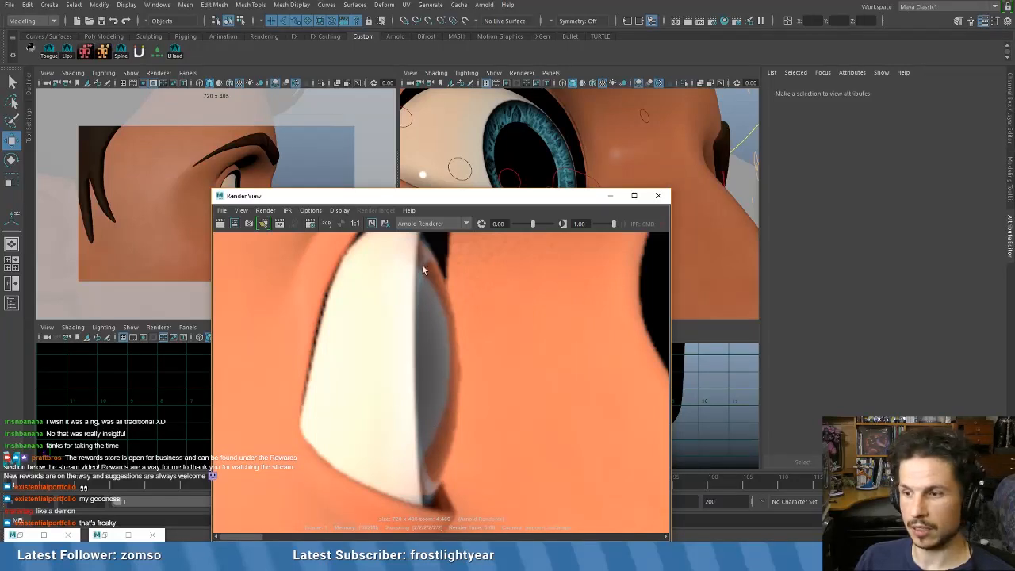
left_click_drag(273, 532, 304, 533)
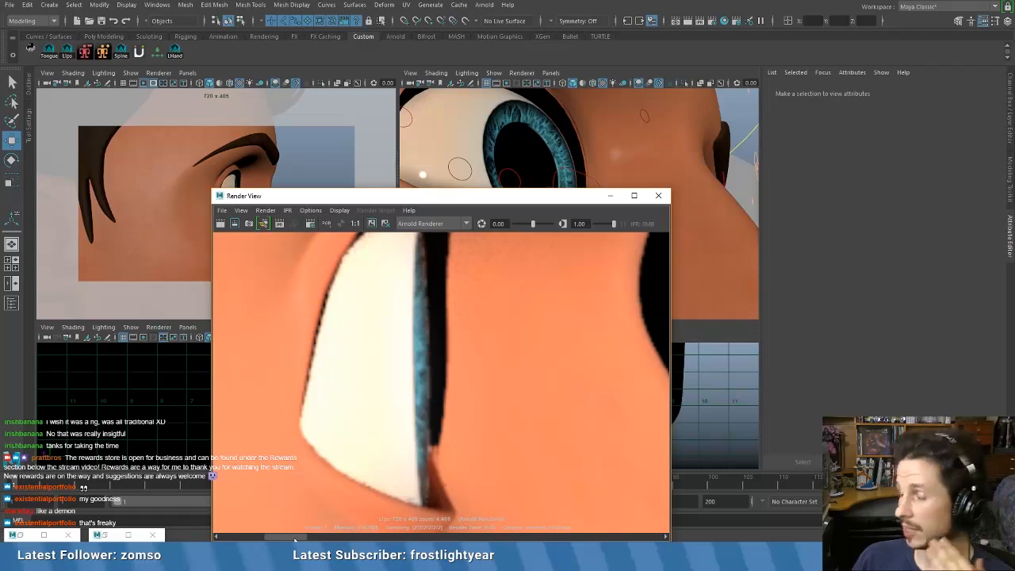
left_click_drag(295, 540, 242, 538)
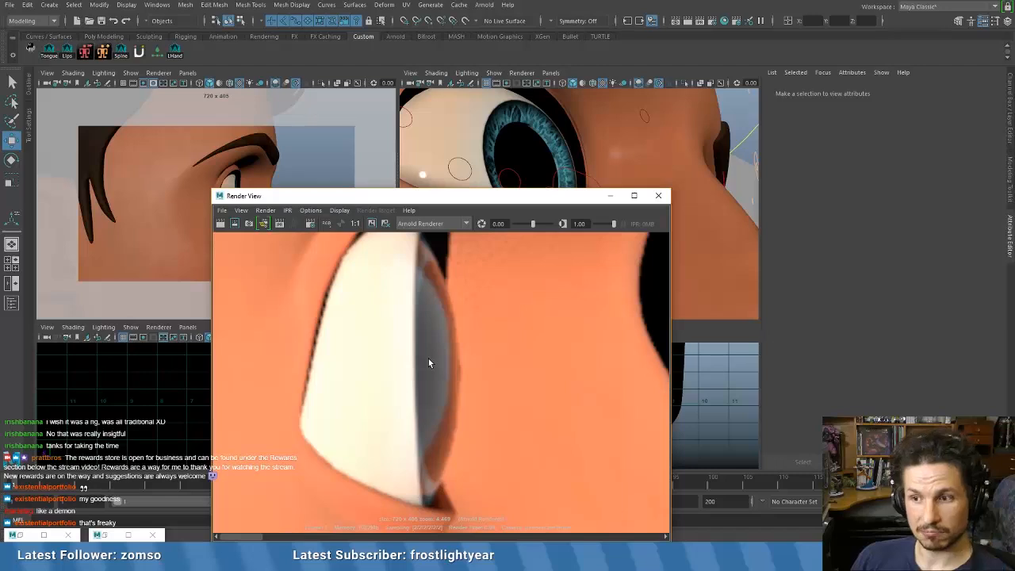
- Compare the rendered eye profile side by side with the same eye in the enlarged render camera view
left_click_drag(463, 197, 625, 116)
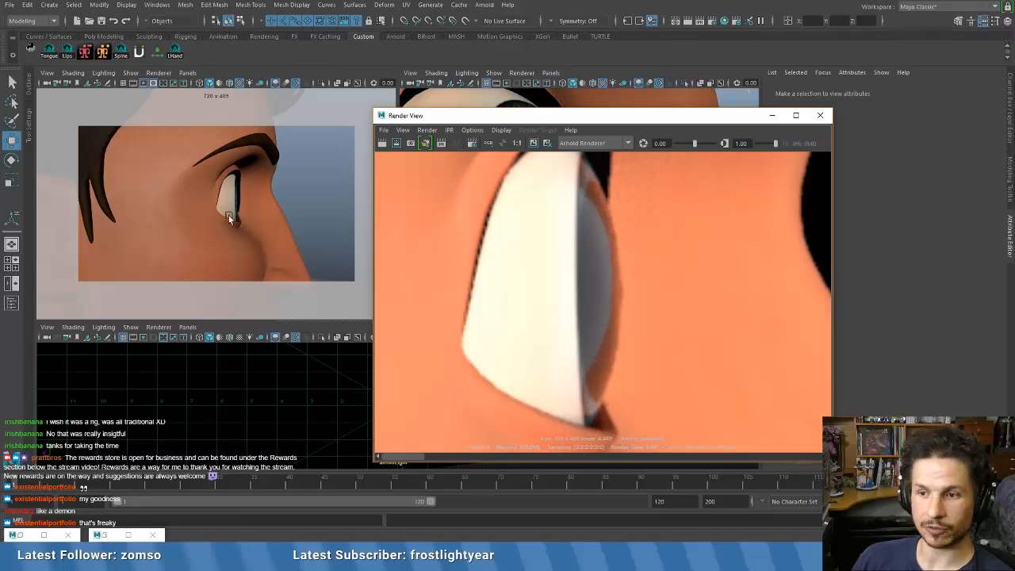
scroll(253, 220, "up", 4)
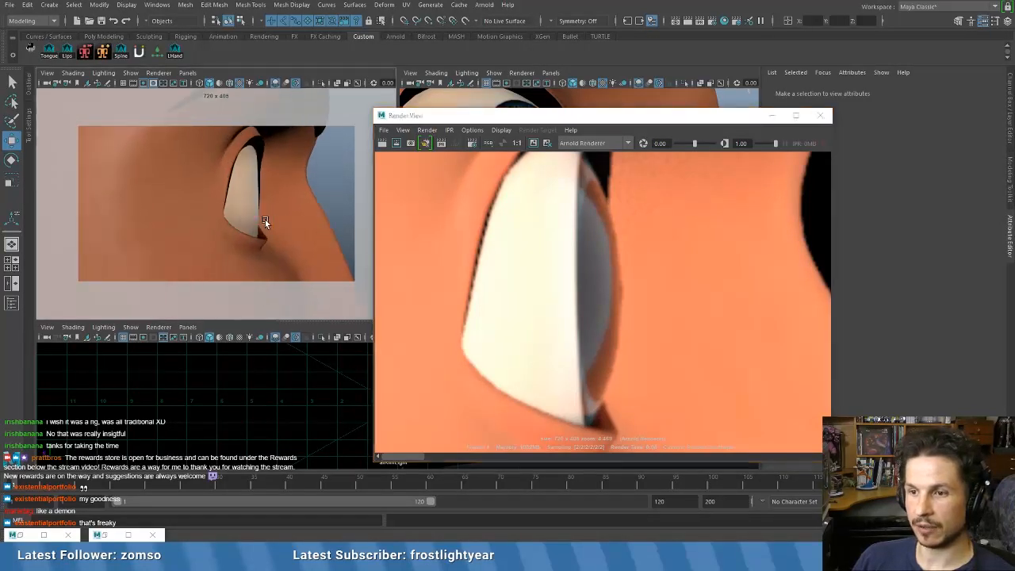
scroll(286, 214, "down", 4)
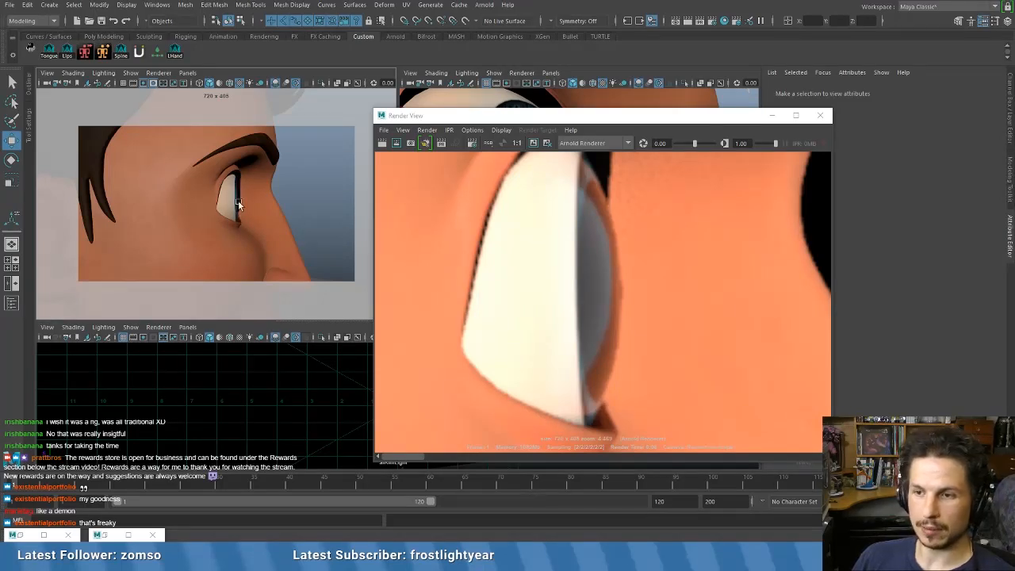
left_click_drag(535, 118, 697, 238)
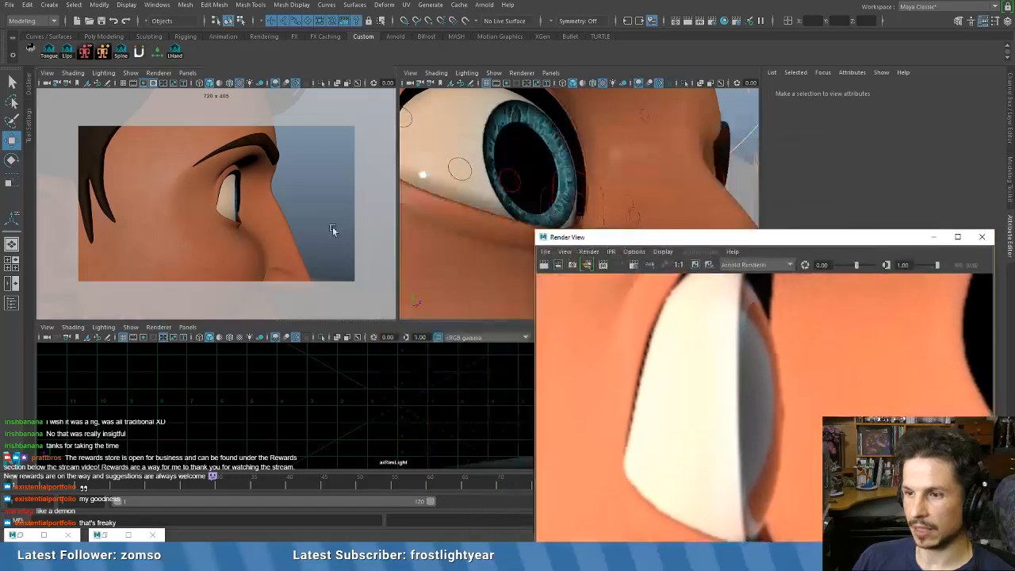
left_click(347, 203)
key("space")
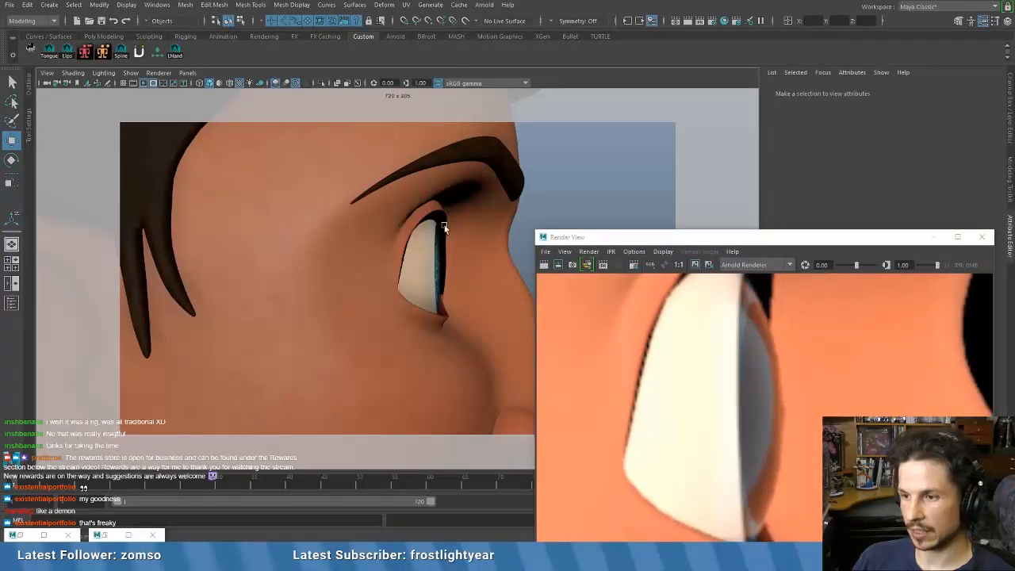
left_click_drag(716, 237, 524, 168)
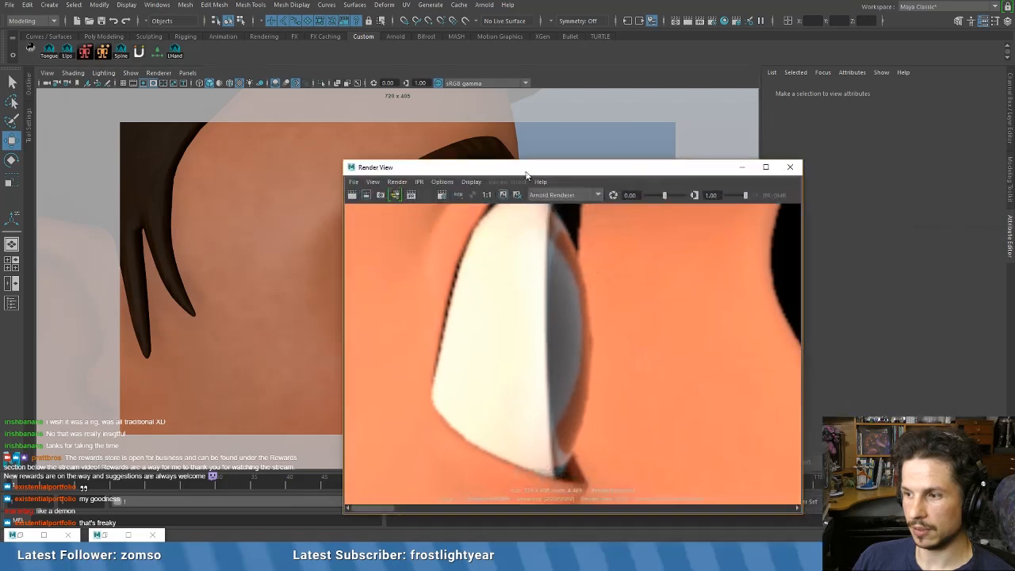
scroll(570, 299, "down", 3)
scroll(570, 295, "down", 2)
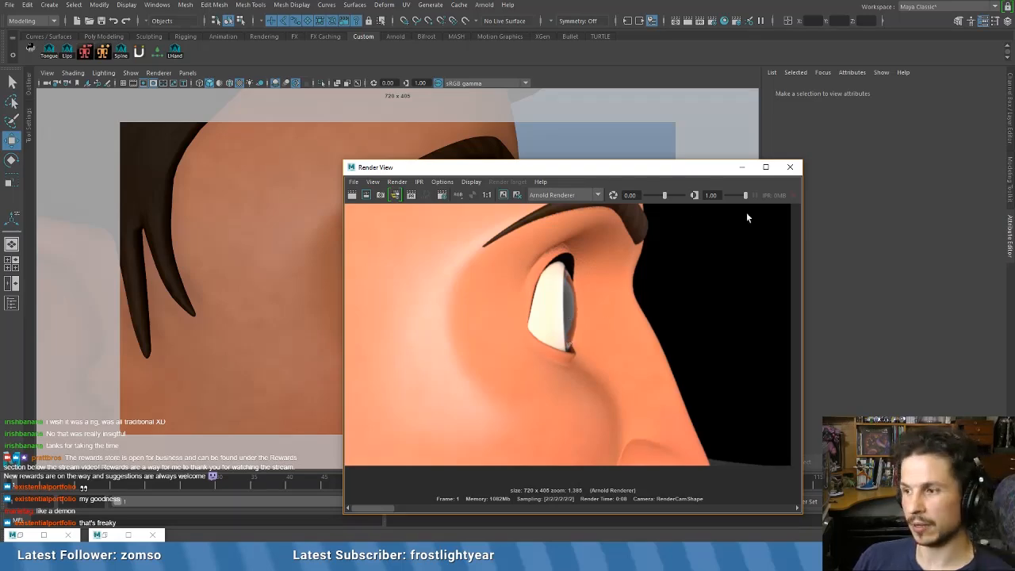
left_click_drag(690, 167, 866, 119)
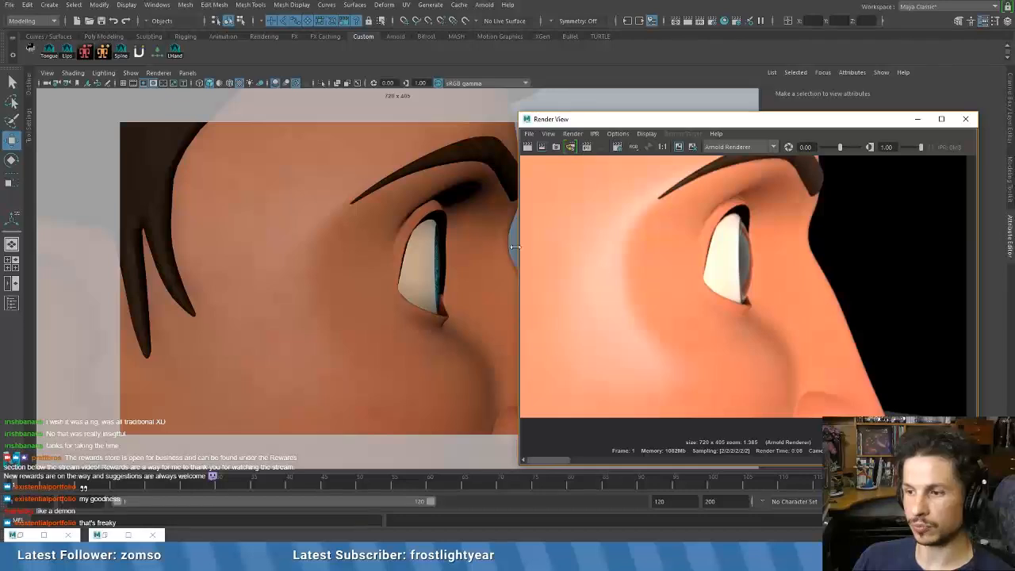
- Restore the render camera's bookmarked view of the character and move Render View back over the viewport
left_click(508, 243)
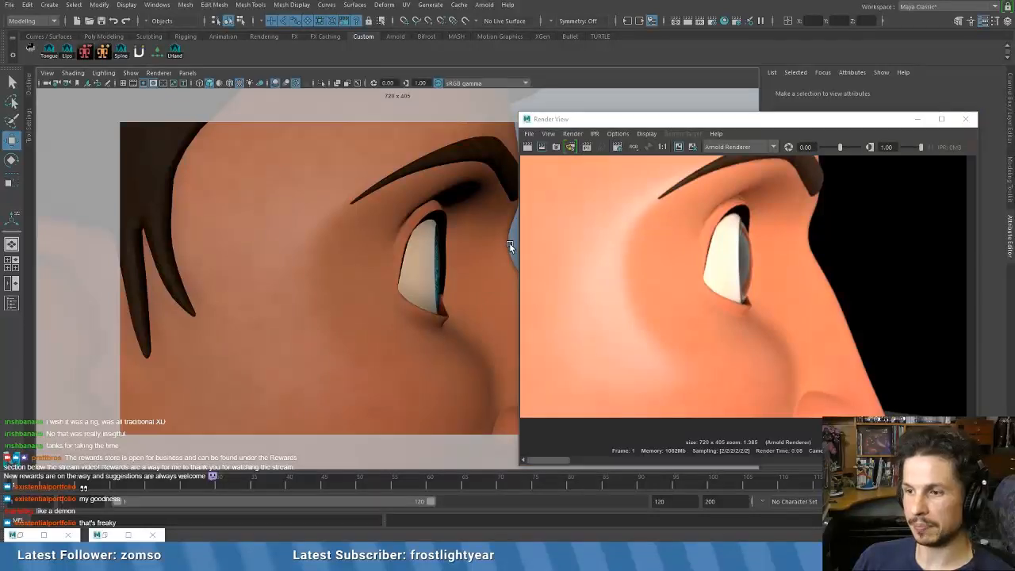
left_click(75, 84)
left_click(95, 87)
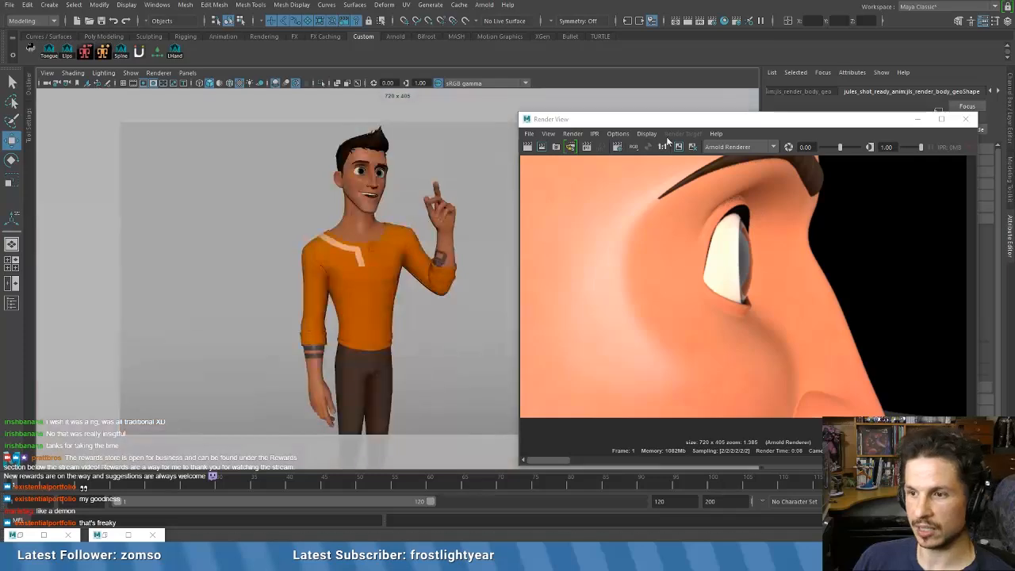
left_click_drag(760, 121, 542, 100)
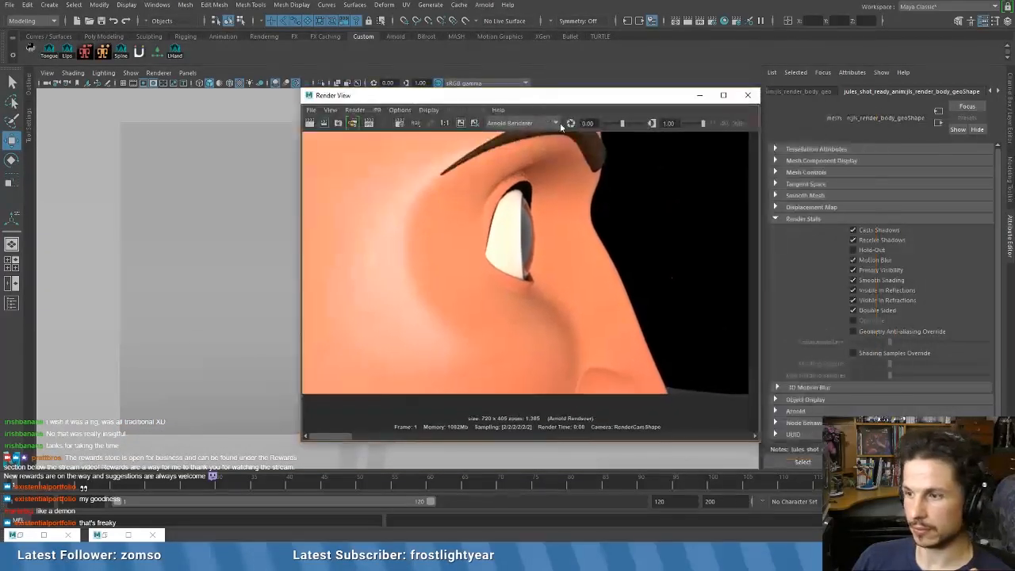
- Render the full character view with Arnold and compare it against the previously kept renders
left_click(310, 124)
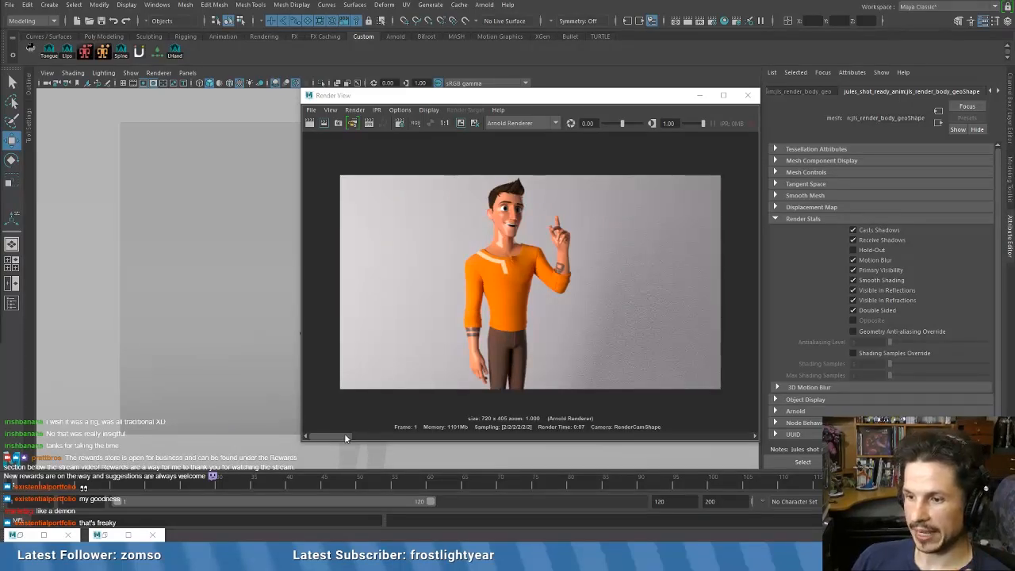
left_click_drag(344, 435, 377, 447)
left_click(474, 124)
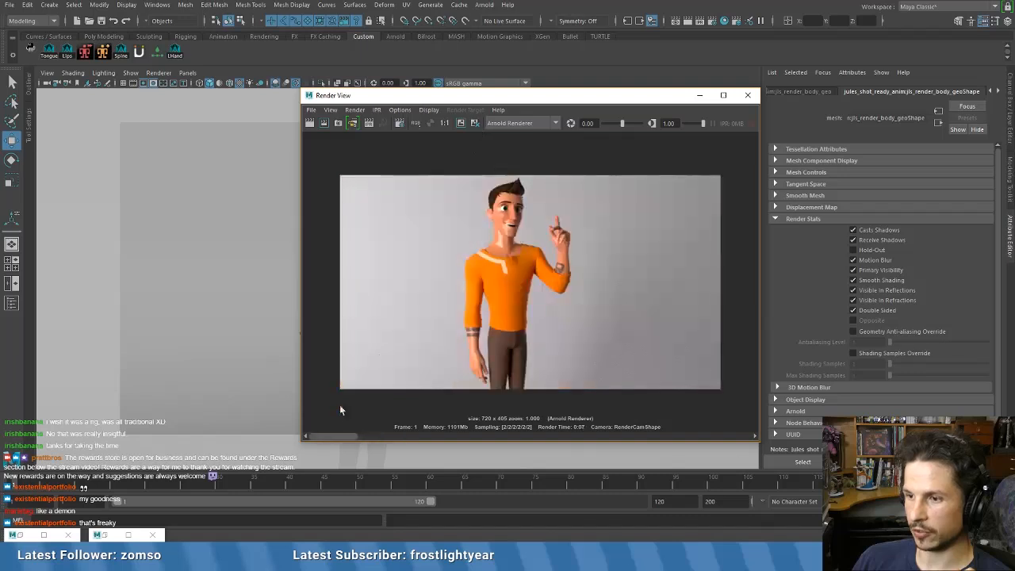
left_click_drag(354, 437, 378, 435)
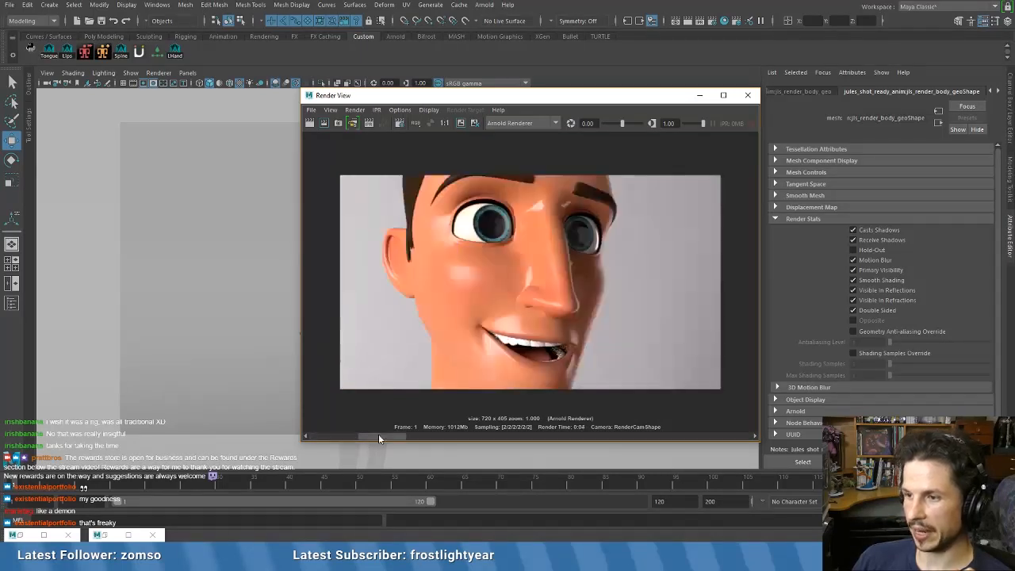
left_click(474, 124)
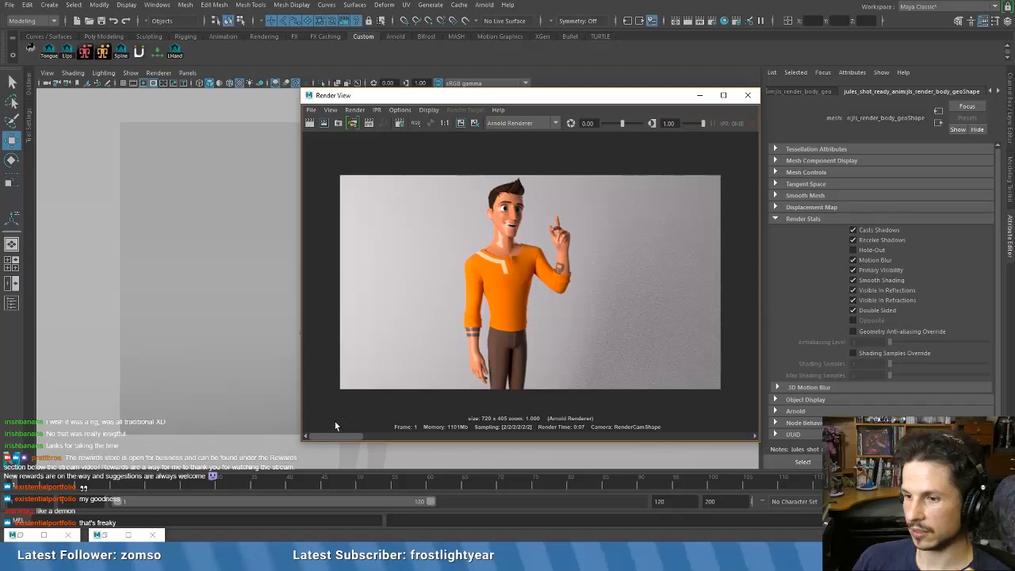
mouse_move(342, 438)
left_mouse_down()
mouse_move(554, 437)
mouse_move(353, 440)
left_mouse_up()
left_click(474, 123)
left_click(474, 124)
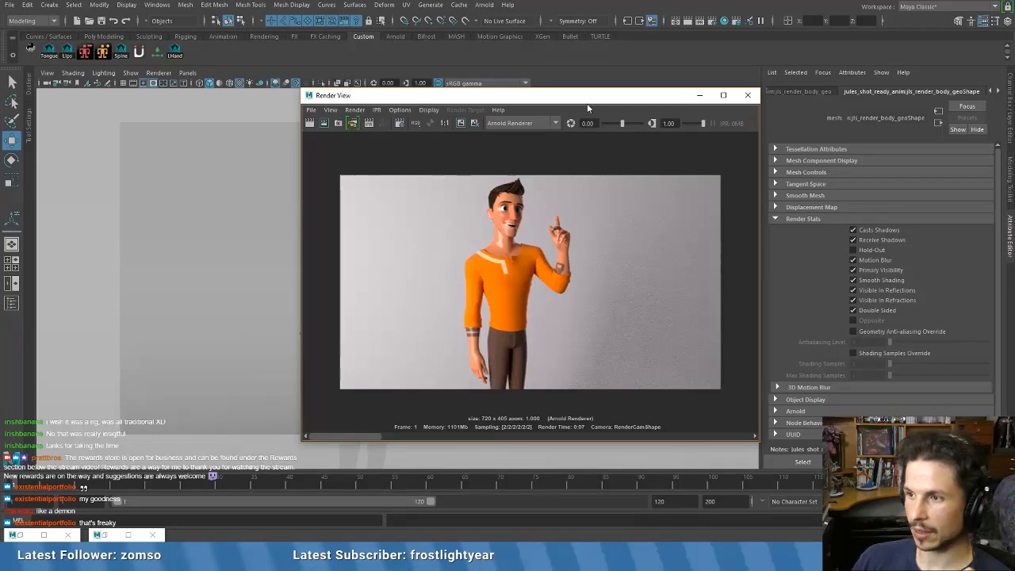
- Place Render View beside the character in the viewport and restore Hypershade, positioned below both
left_click_drag(587, 103, 783, 107)
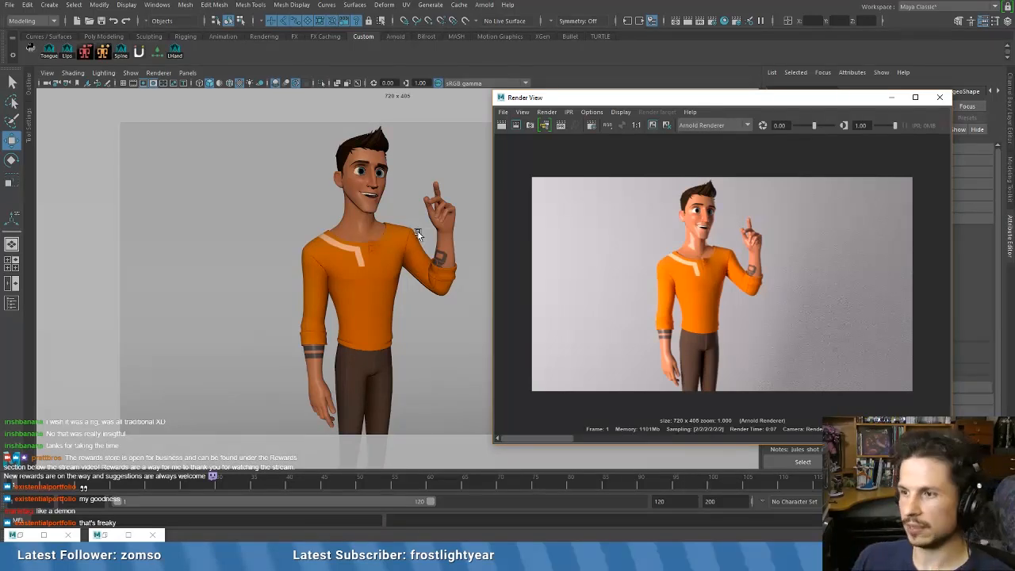
left_click_drag(636, 101, 661, 95)
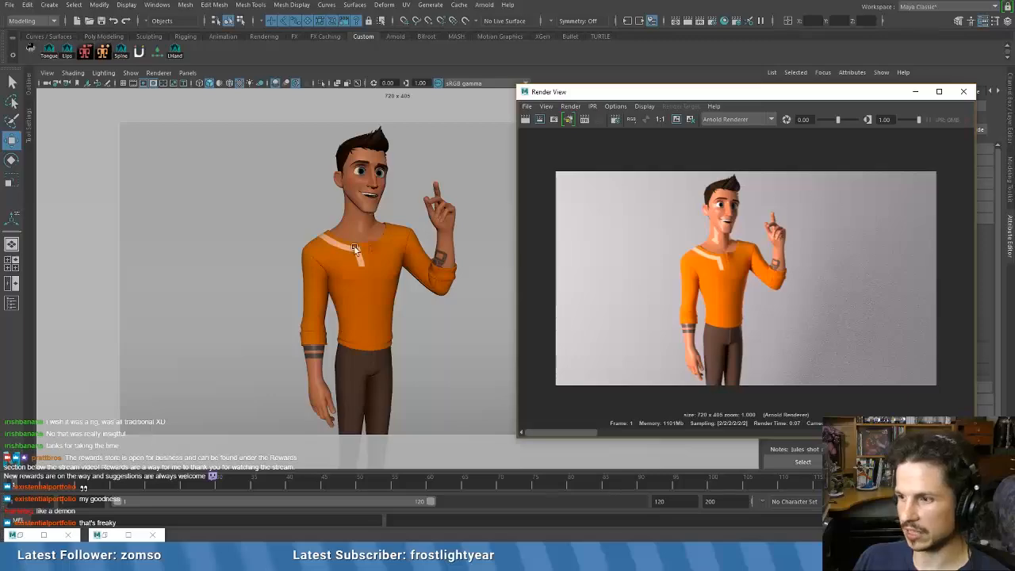
left_click(107, 535)
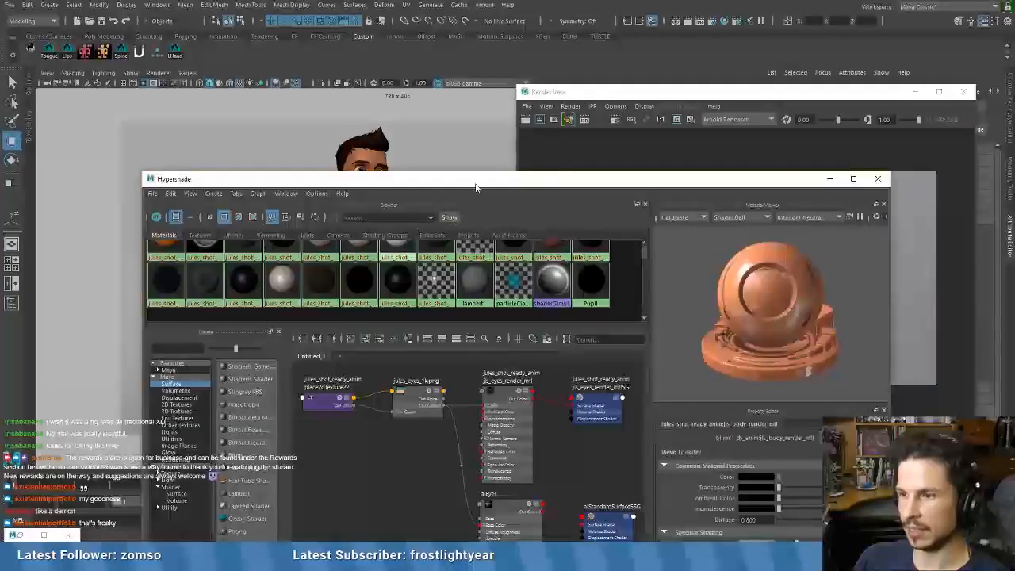
left_click_drag(474, 184, 528, 59)
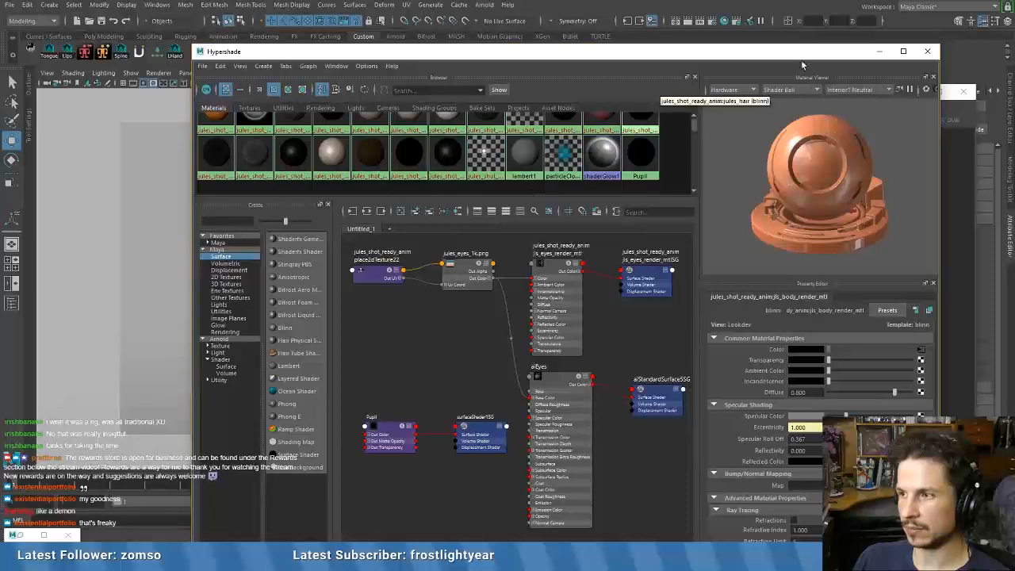
left_click_drag(815, 60, 813, 41)
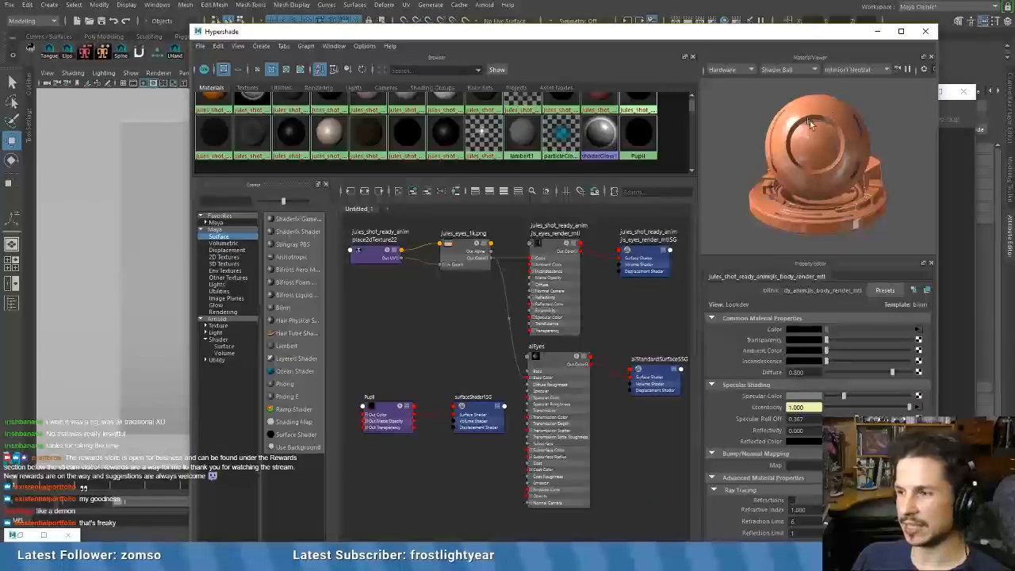
left_click_drag(653, 31, 561, 355)
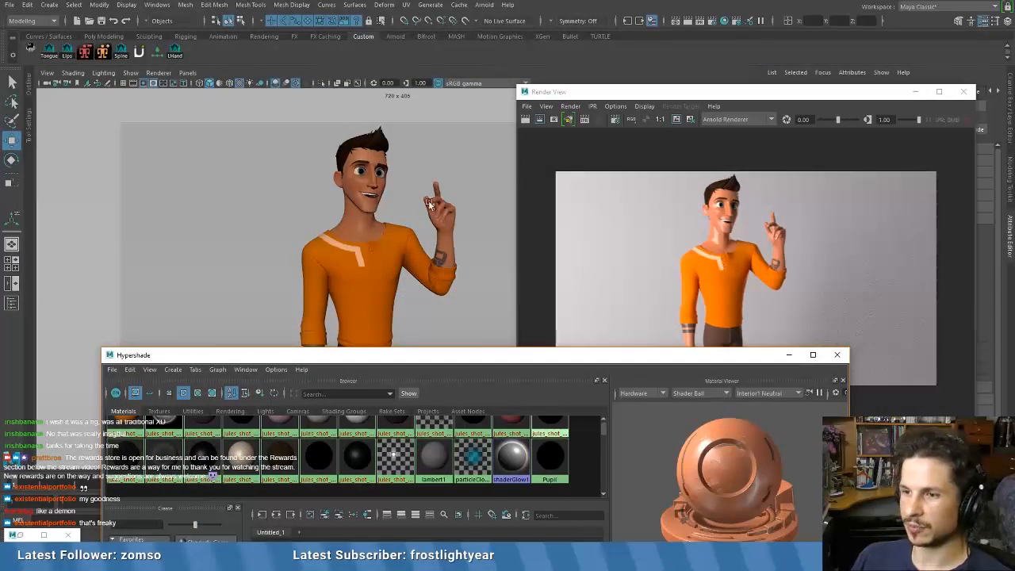
- Bring the render camera closer to the character's head and raised hand
scroll(365, 240, "up", 2)
left_click_drag(388, 230, 429, 253, "alt")
scroll(429, 254, "up", 1)
right_click_drag(429, 254, 456, 277, "alt")
middle_click_drag(456, 277, 491, 248, "alt")
left_click_drag(491, 248, 437, 275, "alt")
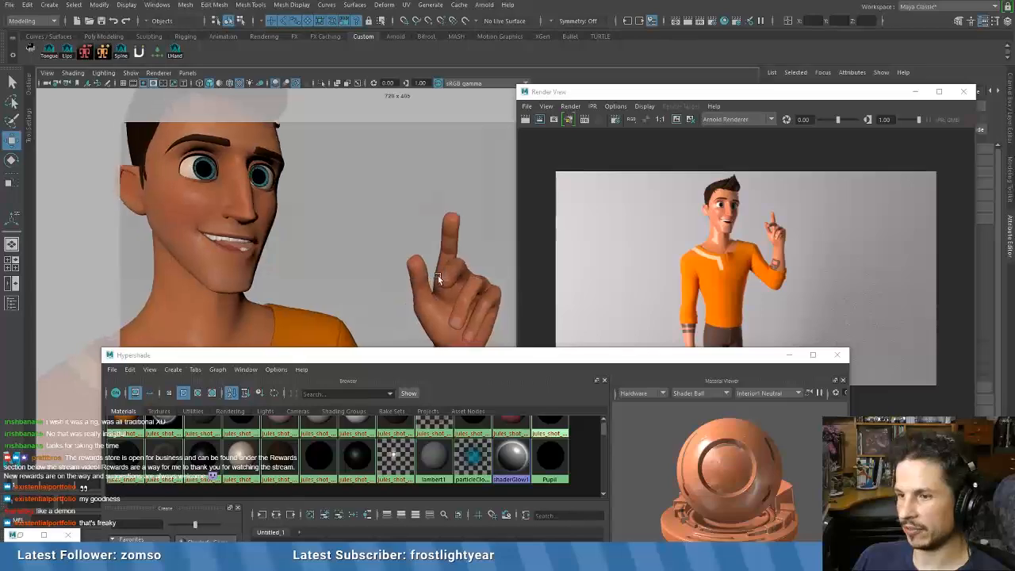
- Clear Render View and Hypershade away from the camera viewport
left_click_drag(631, 85, 493, 78)
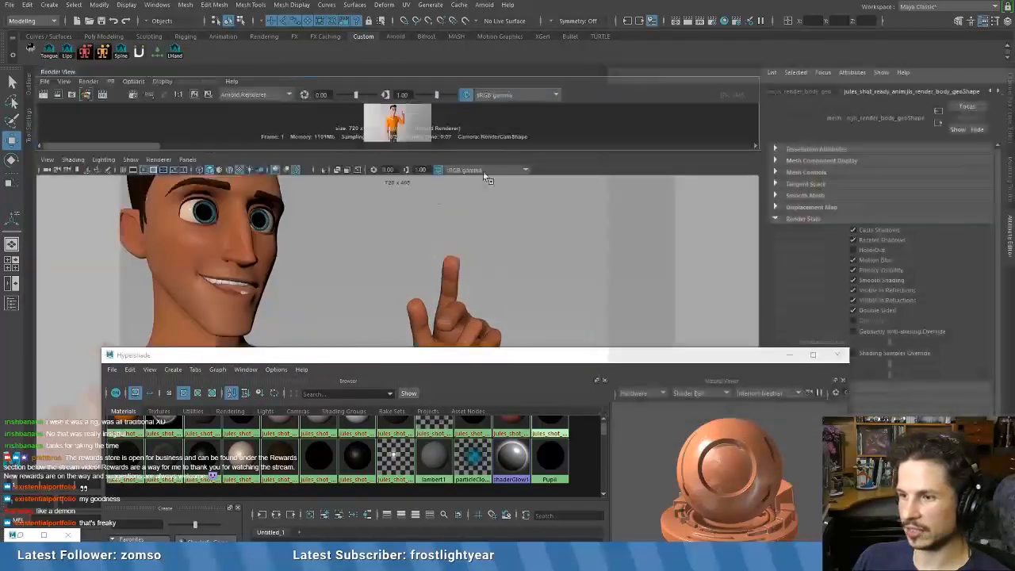
left_click_drag(57, 72, 554, 570)
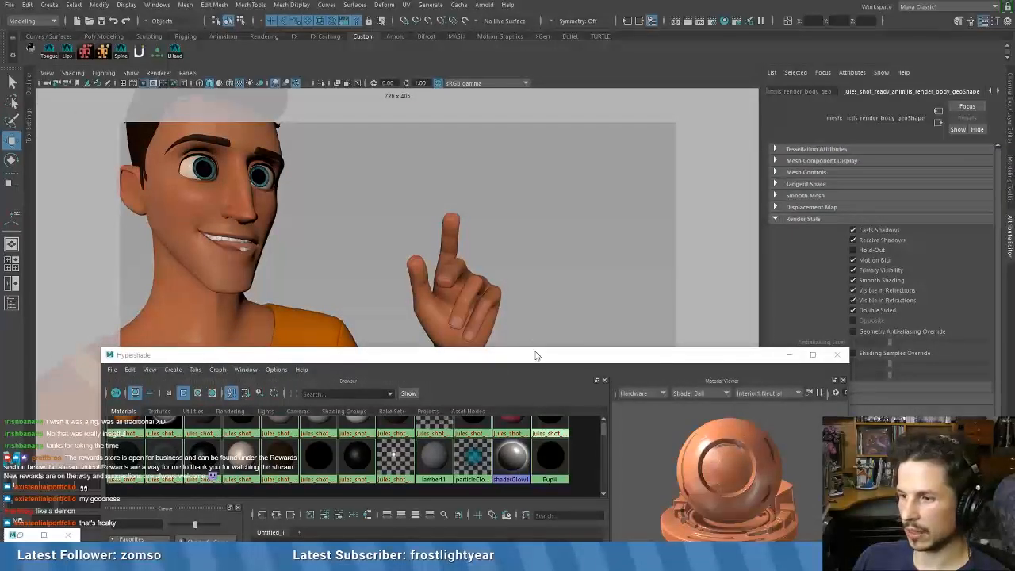
left_click_drag(537, 356, 488, 497)
- Reframe the camera on the face, shoulder and raised hand, then render that view with Arnold in Render View
middle_click_drag(324, 311, 405, 318, "alt")
right_click_drag(406, 318, 433, 333, "alt")
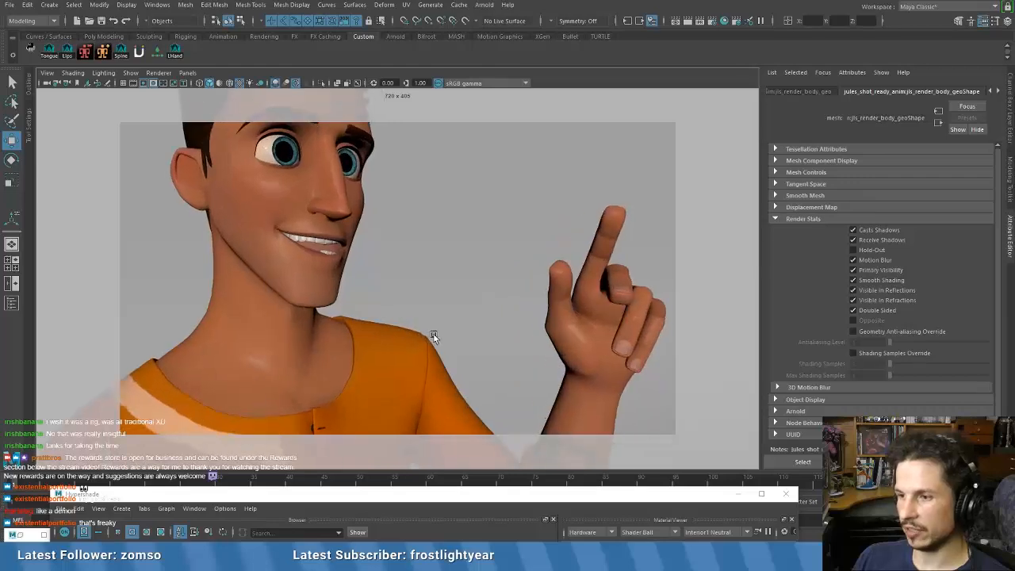
middle_click_drag(433, 333, 413, 342, "alt")
middle_click_drag(291, 241, 282, 247, "alt")
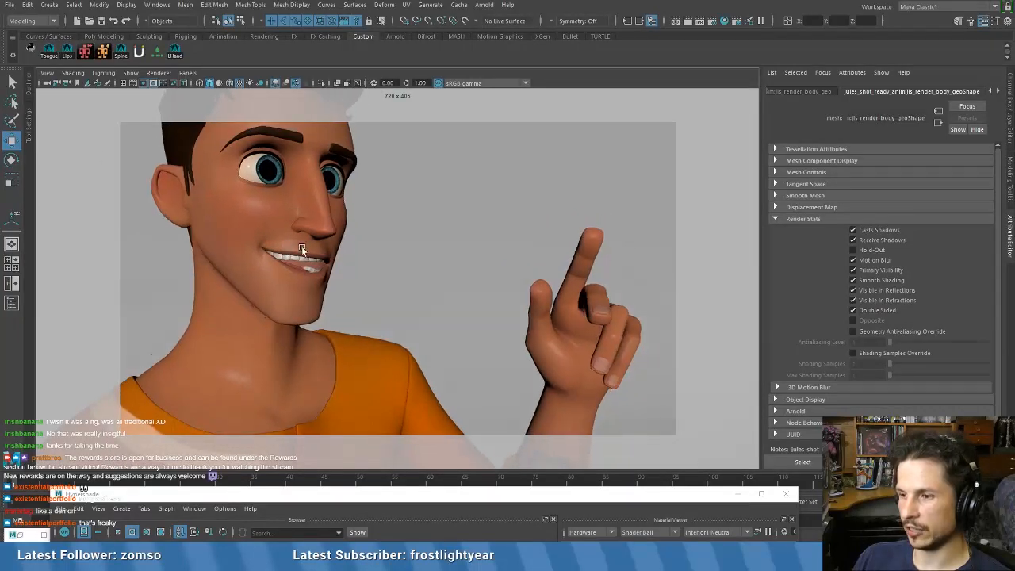
left_click_drag(301, 246, 332, 270, "alt")
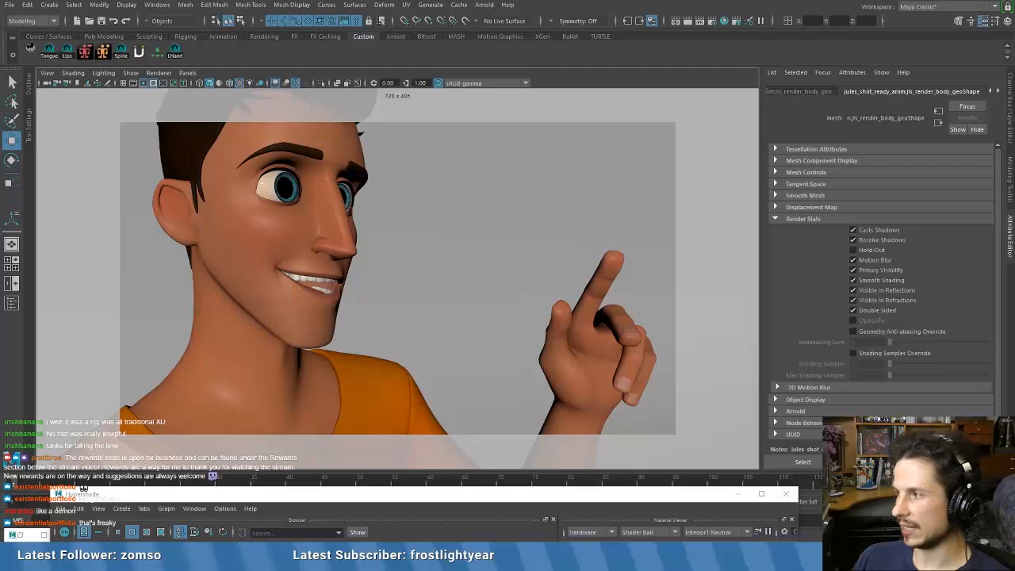
left_click_drag(497, 1, 511, 97)
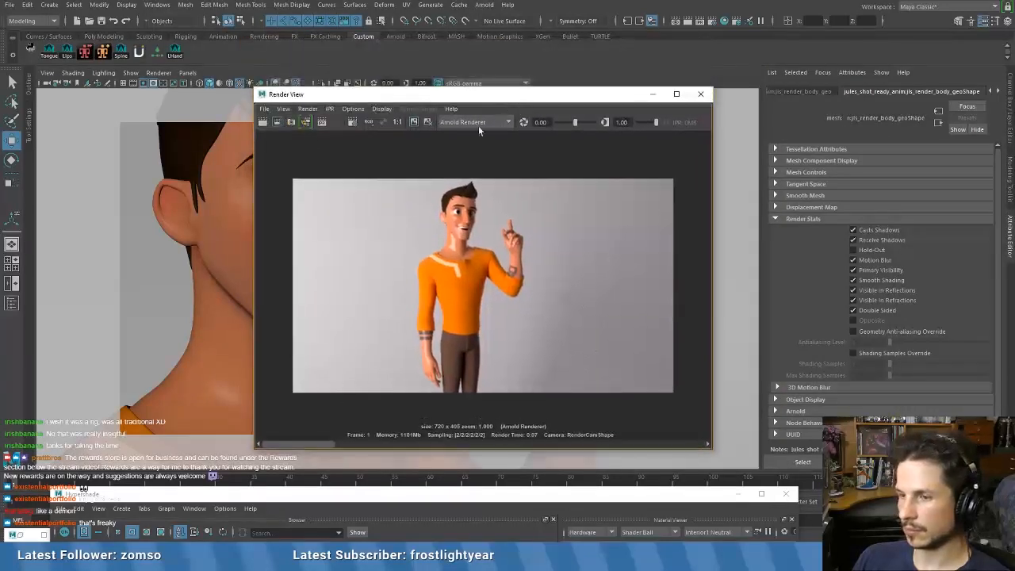
left_click(262, 123)
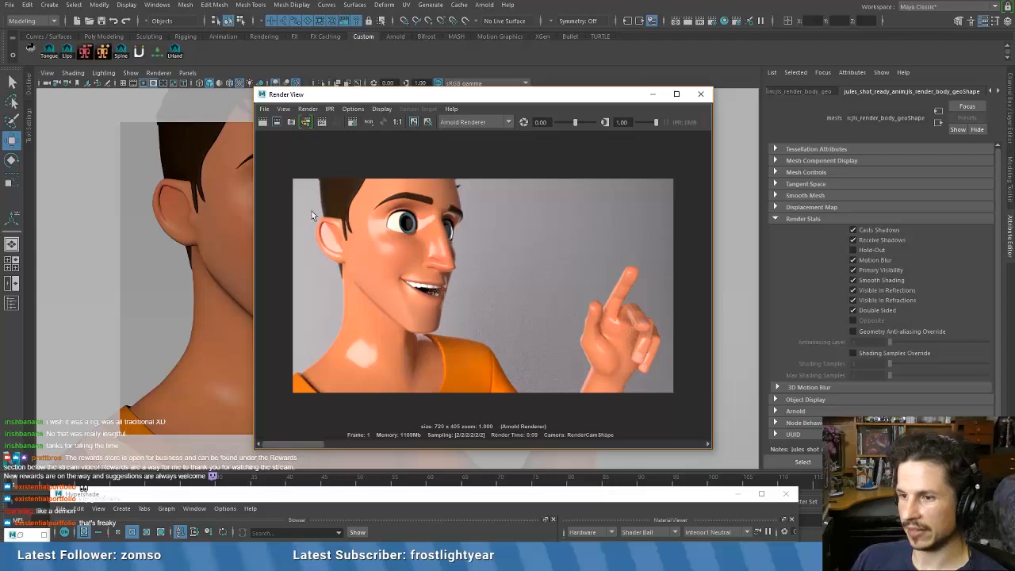
- Bring Hypershade over the render and create a new Arnold aiStandardSurface shader in its graph
left_click(223, 495)
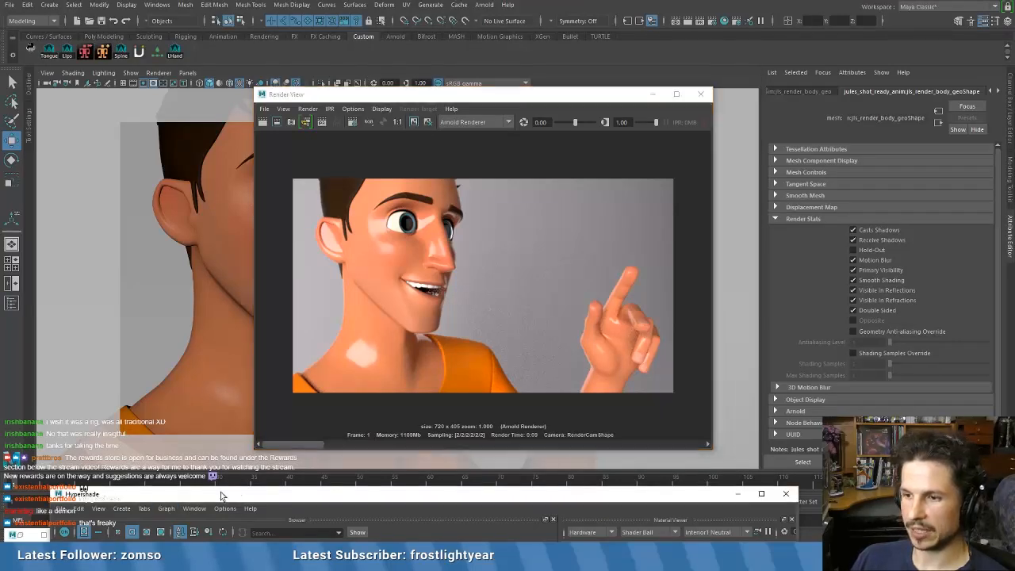
left_click_drag(278, 494, 366, 52)
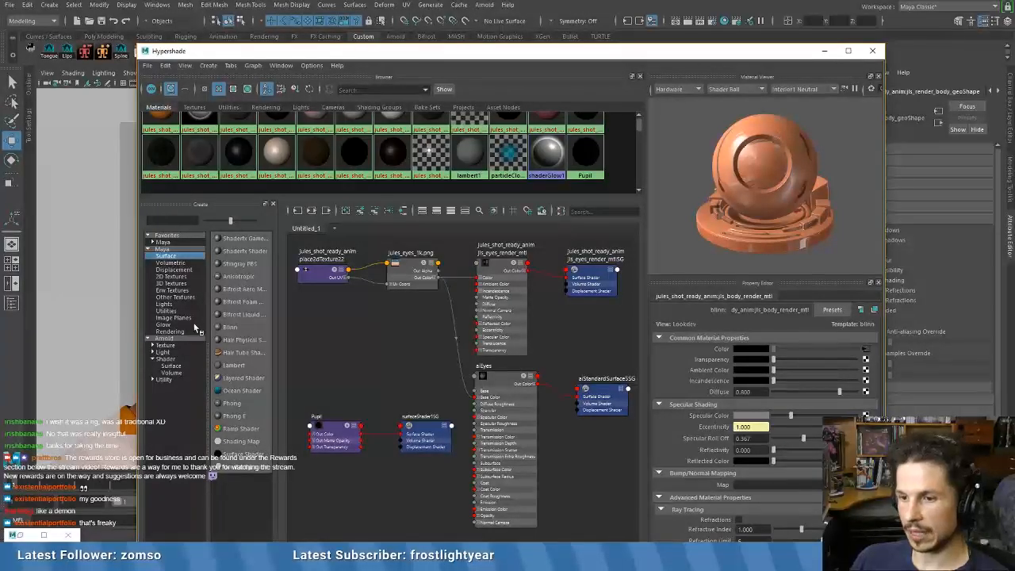
left_click(165, 358)
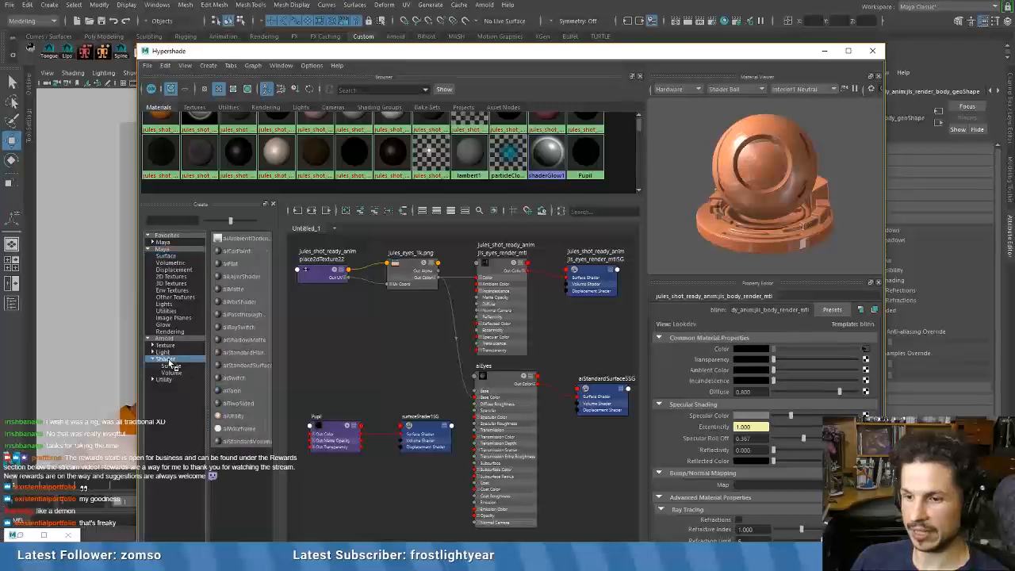
left_click(247, 366)
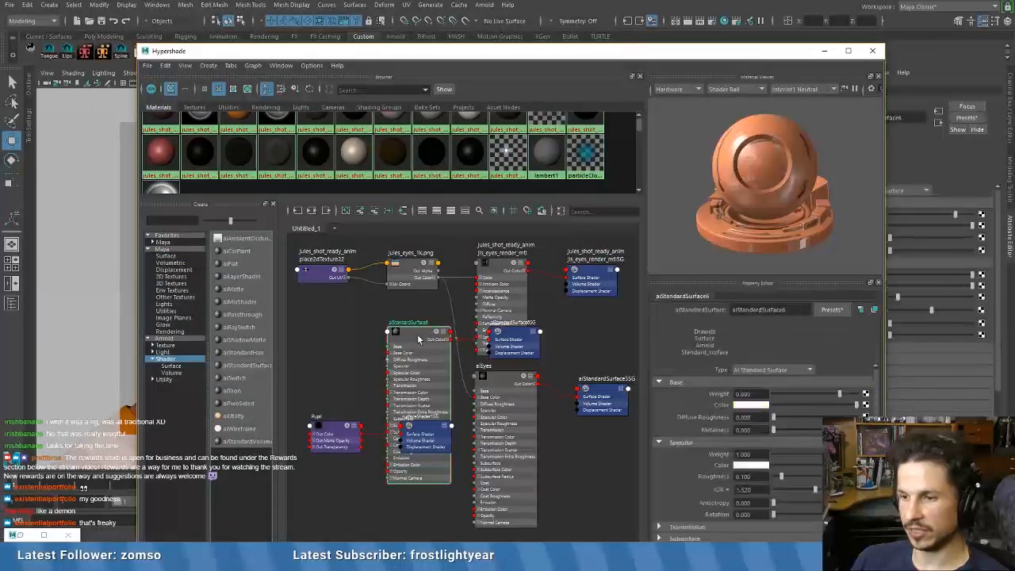
left_click_drag(417, 338, 386, 329)
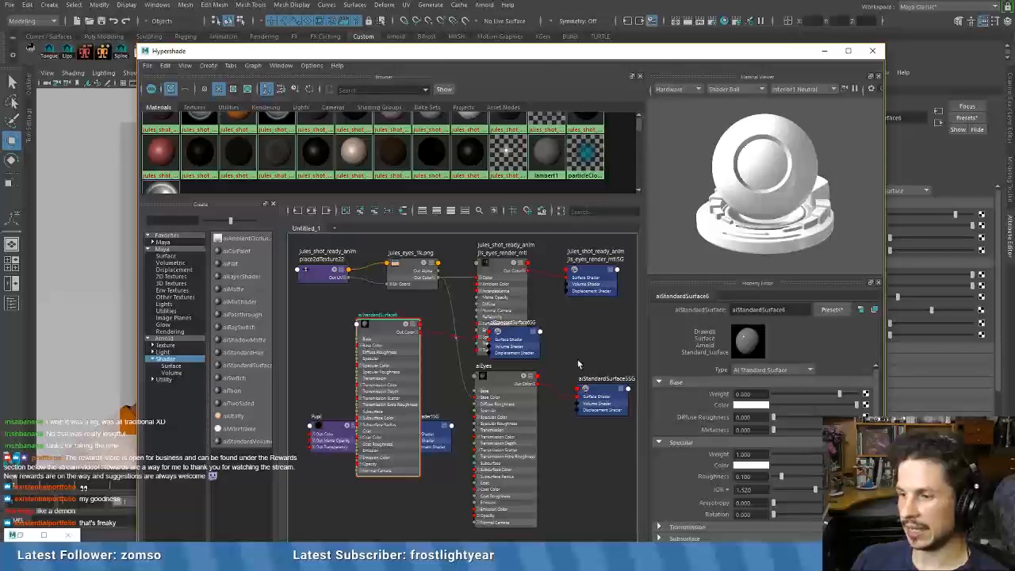
- Rename the new Arnold surface shader aiSkinBasic
double_click(737, 310)
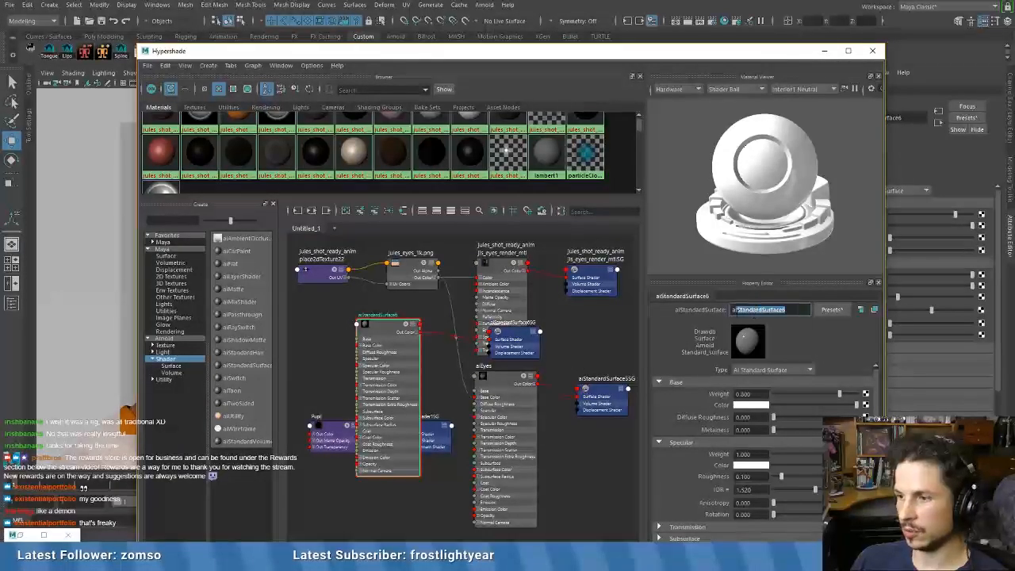
type("aiSk")
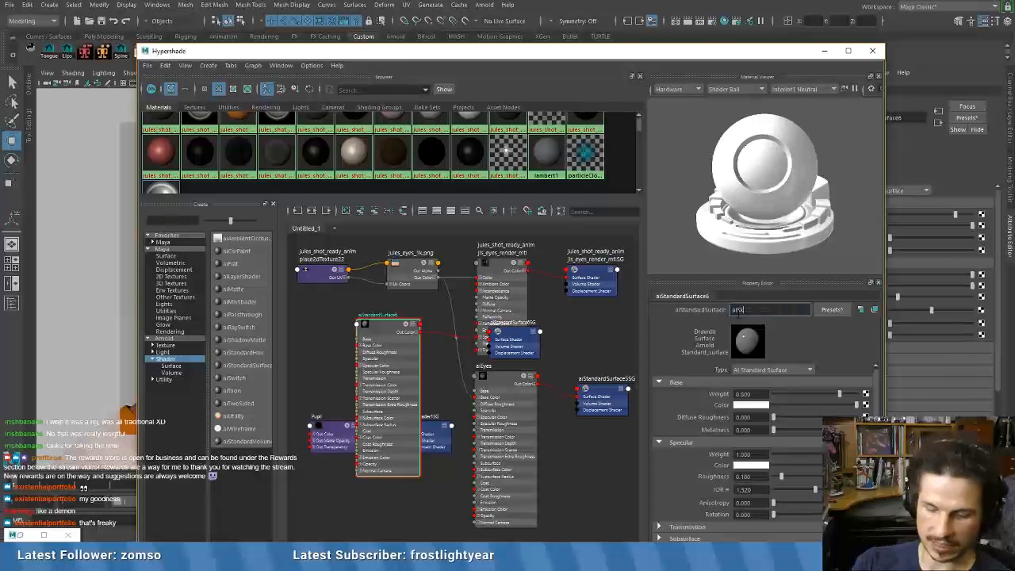
type("inBa")
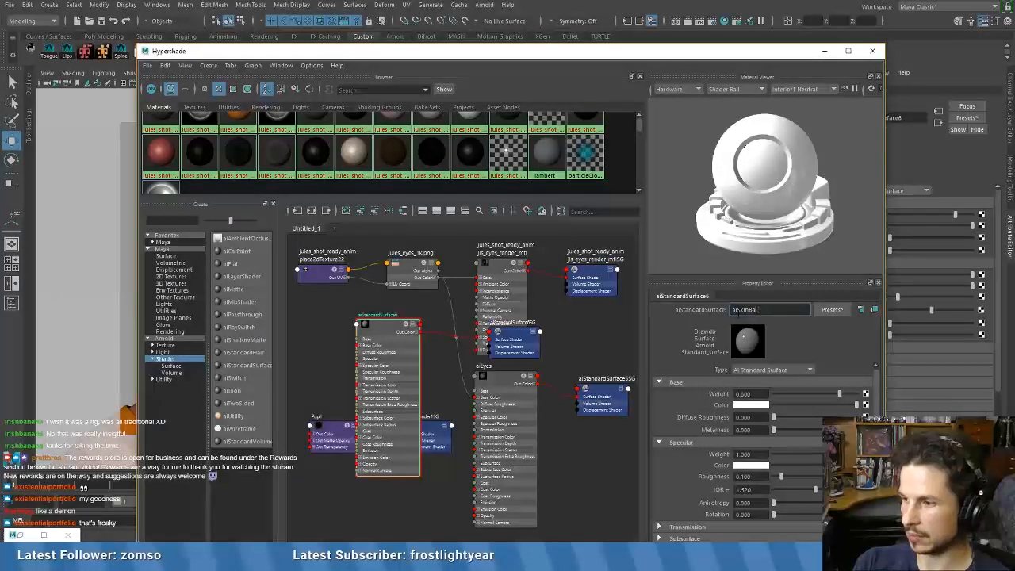
type("sesic")
key("Return")
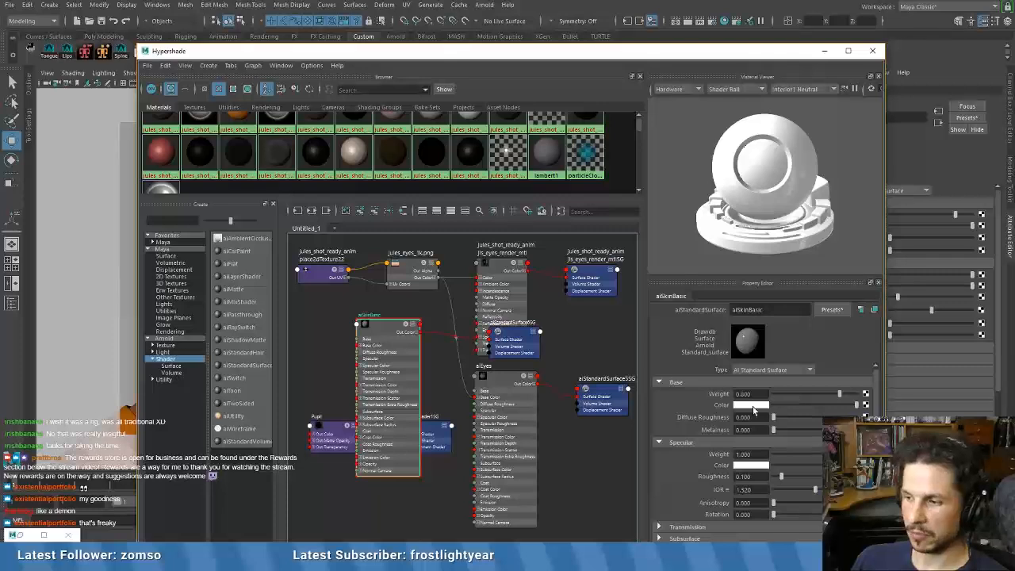
left_click_drag(385, 325, 396, 329)
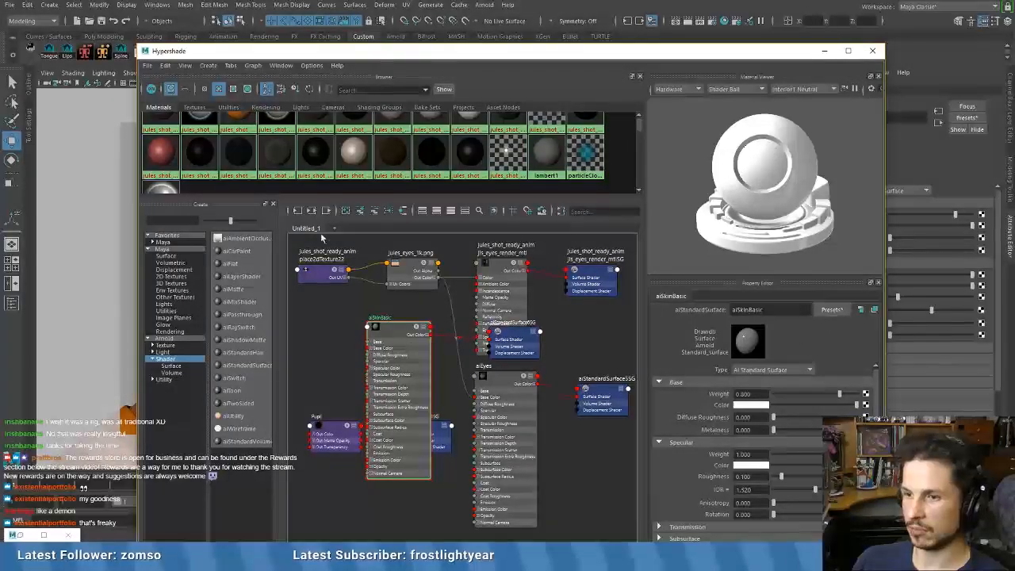
- Graph the input and output connections of aiSkinBasic together with the existing jls_body_render_mtl body material
scroll(273, 162, "up", 2)
scroll(273, 162, "up", 1)
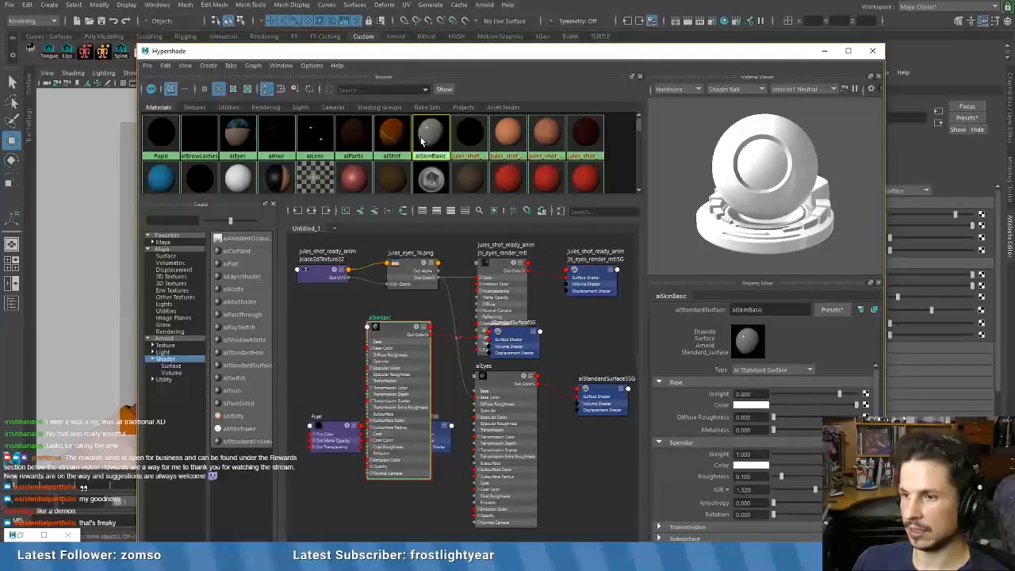
scroll(400, 158, "down", 1)
scroll(388, 164, "down", 1)
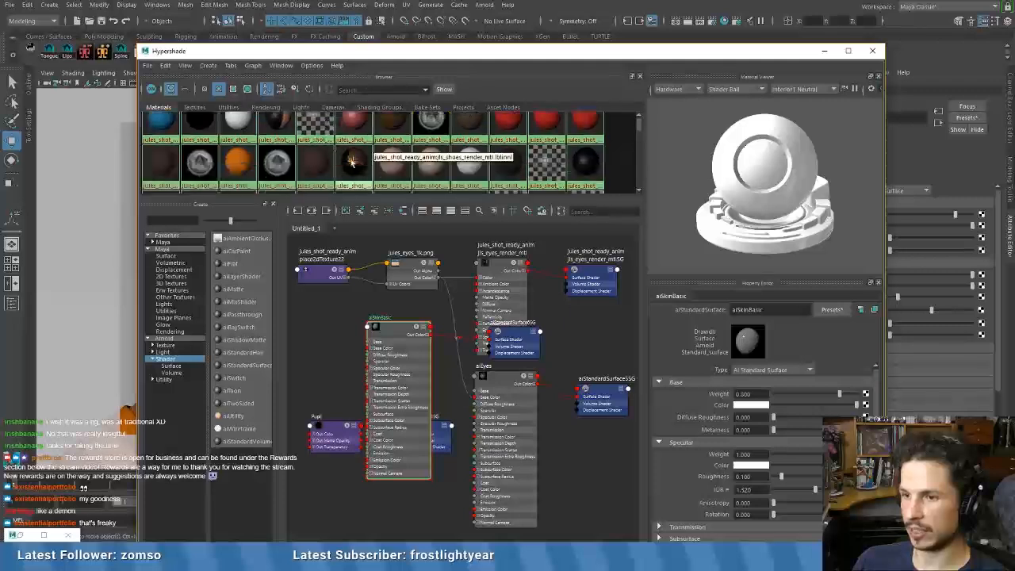
scroll(476, 151, "up", 2)
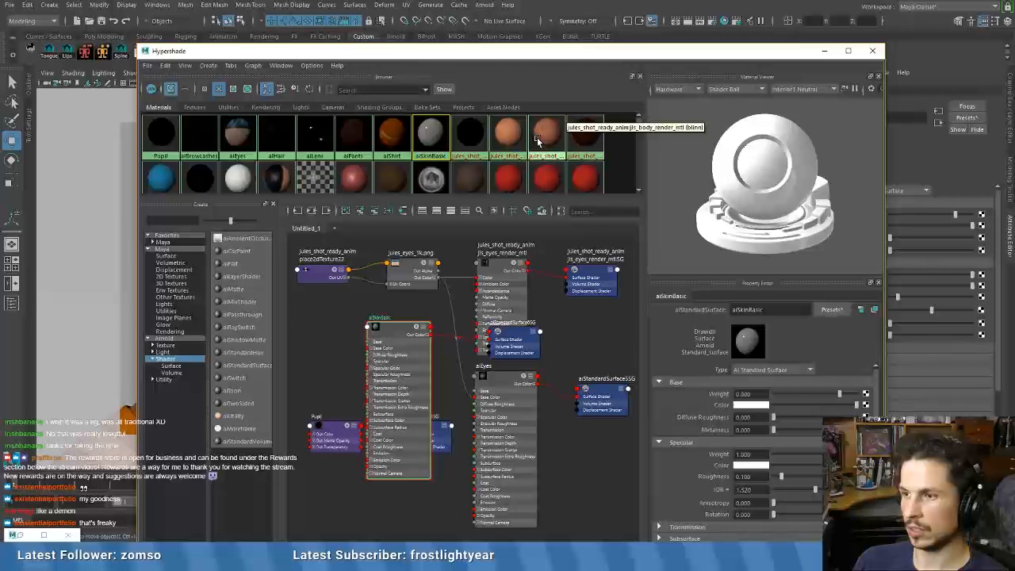
left_click(537, 141)
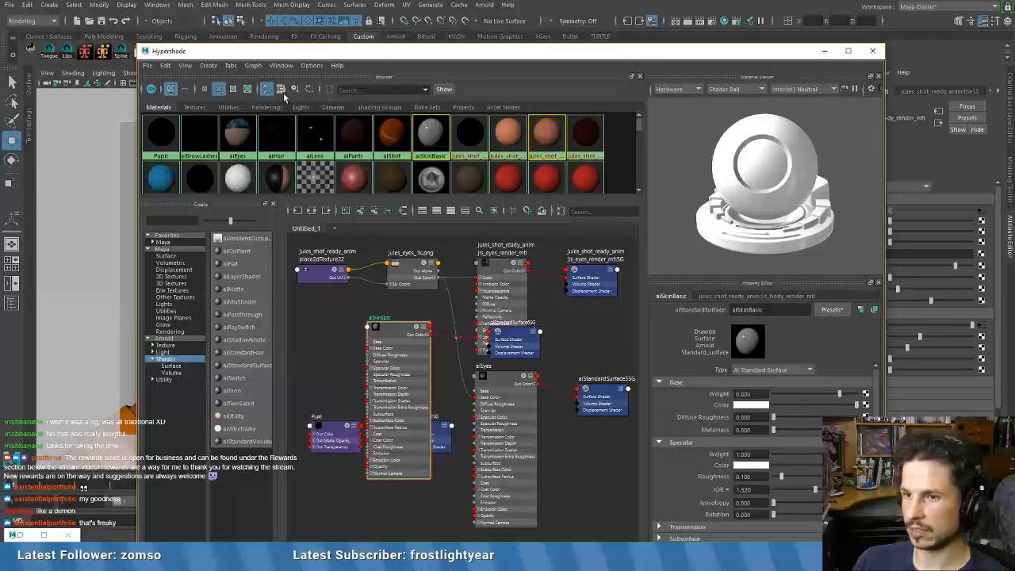
left_click(311, 210)
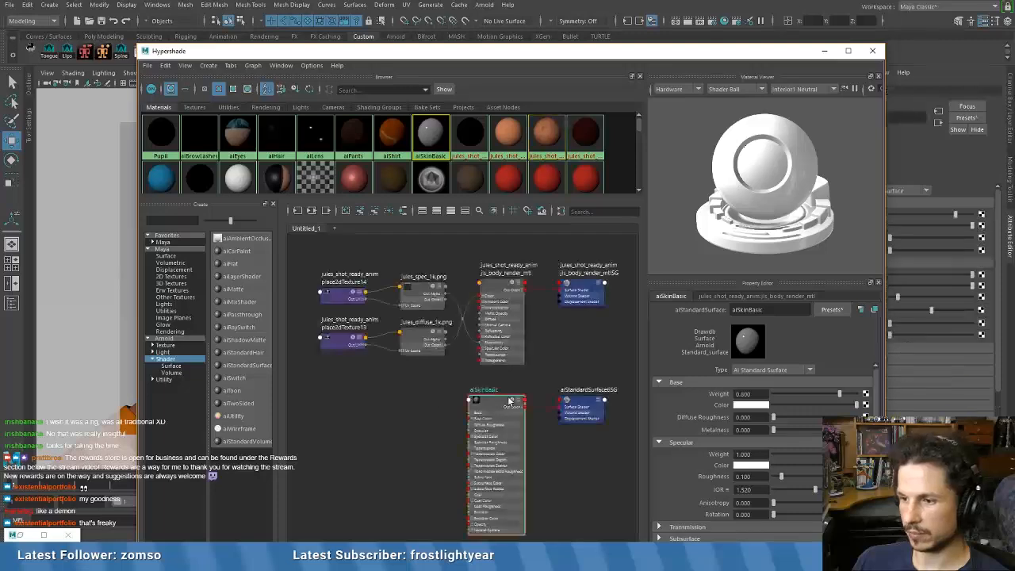
scroll(468, 349, "up", 2)
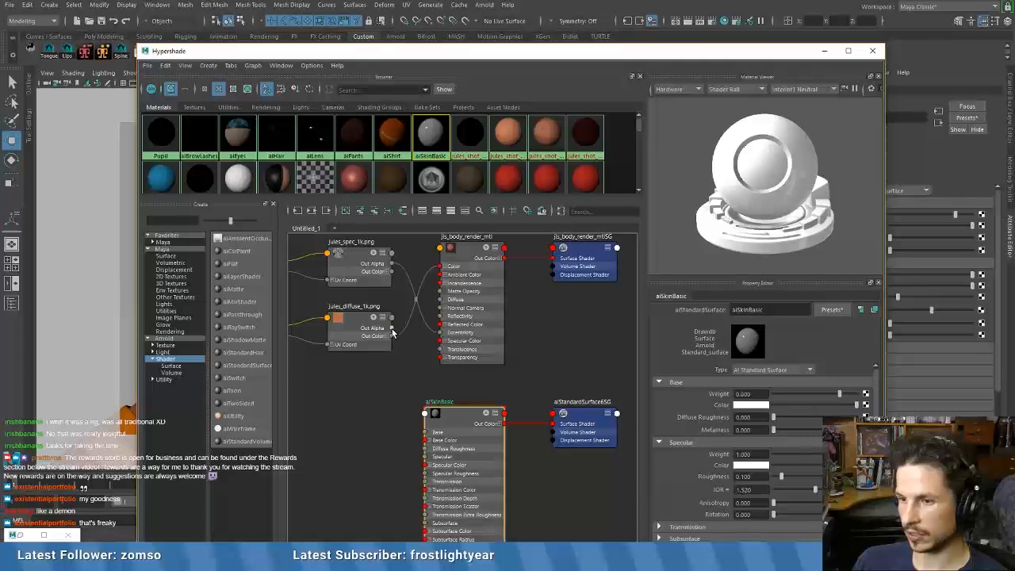
- Connect the jules_diffuse_1k color to aiSkinBasic's Base Color and the jules_spec_1k alpha to Specular, with roughness about 0.458 and base weight 1.000
left_click_drag(391, 334, 423, 440)
left_click_drag(392, 264, 426, 456)
mouse_move(397, 394)
middle_mouse_down("alt")
mouse_move(403, 351)
mouse_move(379, 398)
middle_mouse_up("alt")
scroll(409, 386, "down", 5)
right_click_drag(378, 398, 578, 458, "alt")
left_click_drag(783, 474, 800, 472)
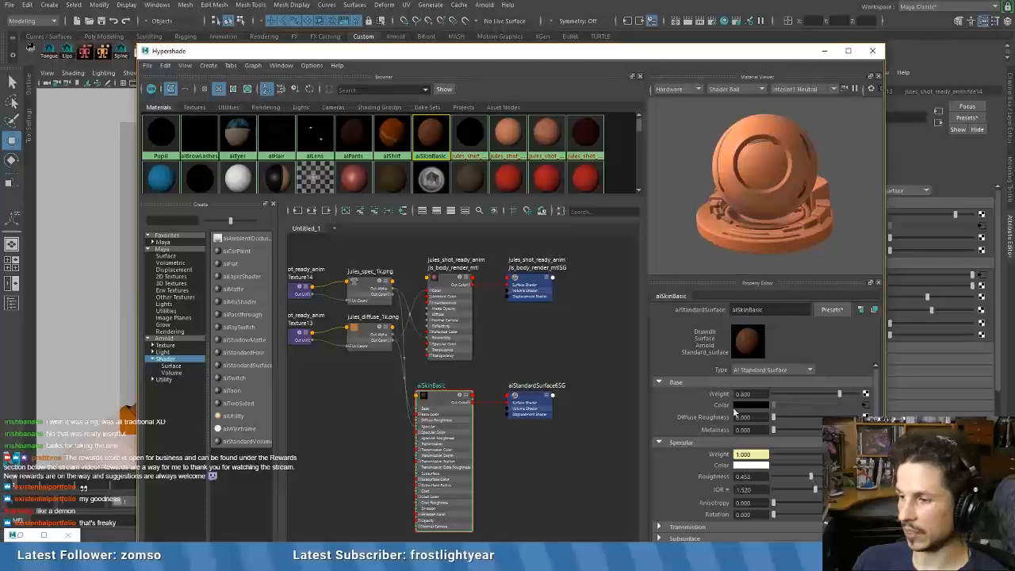
left_click(861, 397)
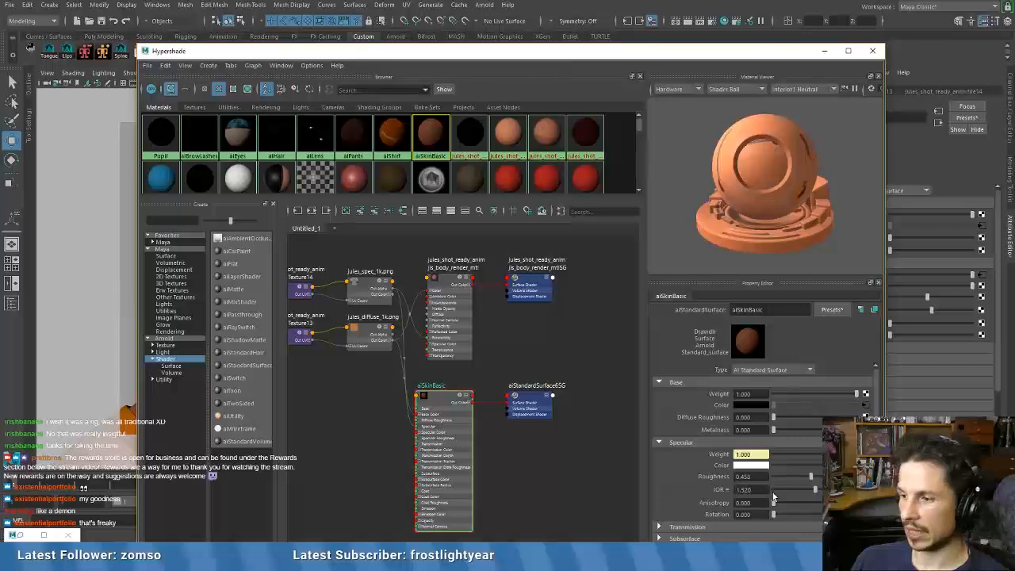
- Select the geometry that uses the existing skin material and assign aiSkinBasic to it
left_click_drag(466, 52, 792, 183)
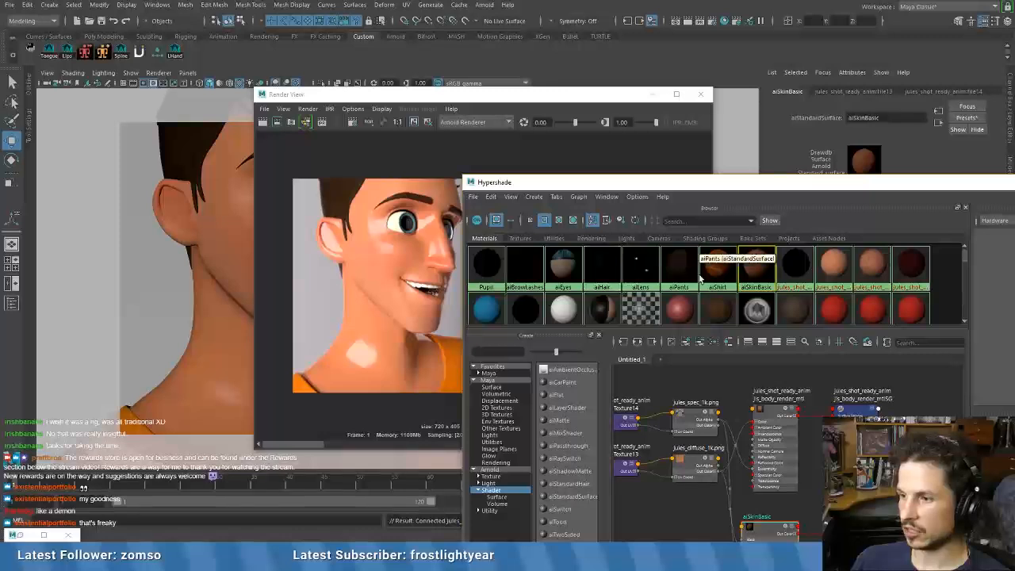
right_click_drag(871, 271, 920, 270)
right_click_drag(758, 266, 758, 244)
- Render a small region around the character's nose with Arnold, followed by the whole frame in Render View
left_click(445, 128)
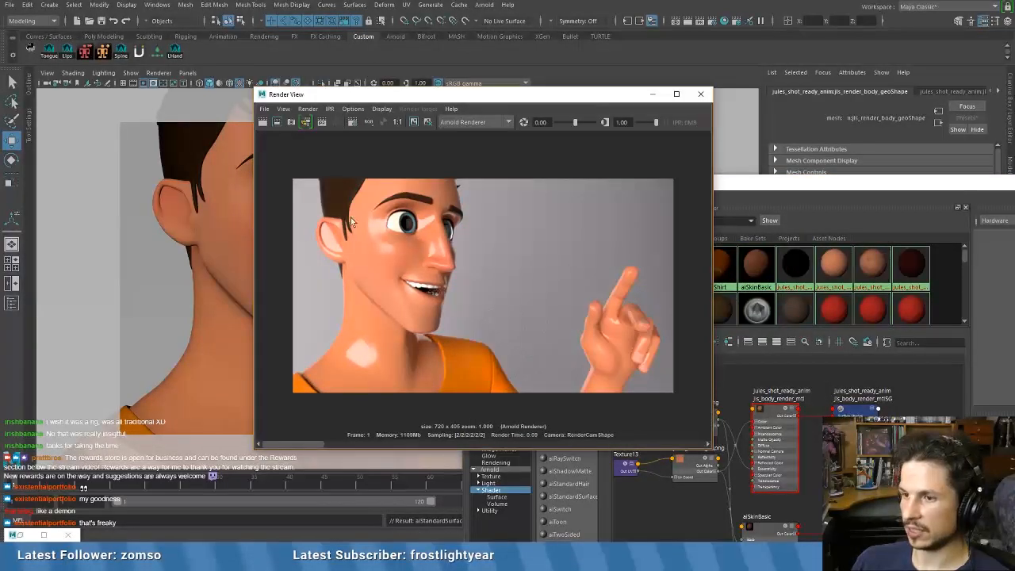
left_click_drag(420, 241, 458, 272)
left_click(279, 125)
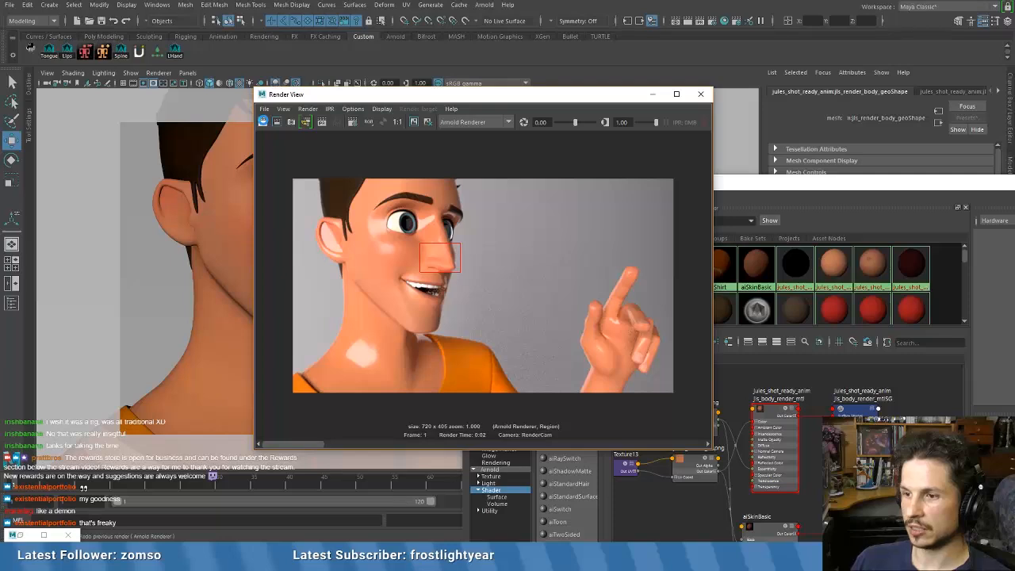
left_click(263, 122)
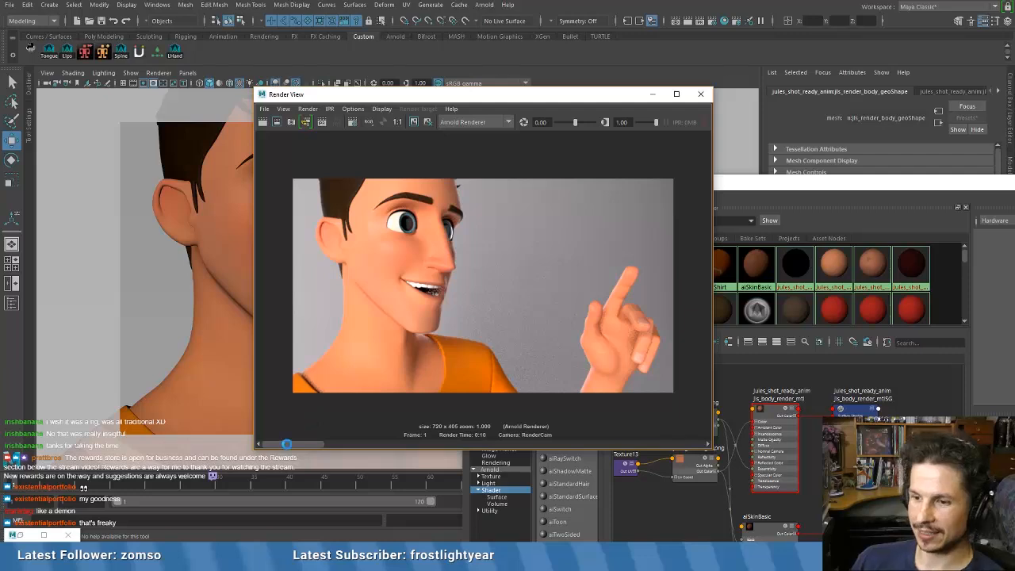
- Compare the new render with the stored one, and arrange Render View beside Hypershade so the face and material graph are both visible
mouse_move(289, 444)
left_mouse_down()
mouse_move(363, 444)
mouse_move(299, 441)
mouse_move(362, 444)
mouse_move(298, 444)
mouse_move(357, 446)
mouse_move(298, 445)
mouse_move(357, 445)
mouse_move(300, 446)
mouse_move(356, 446)
mouse_move(290, 458)
left_mouse_up()
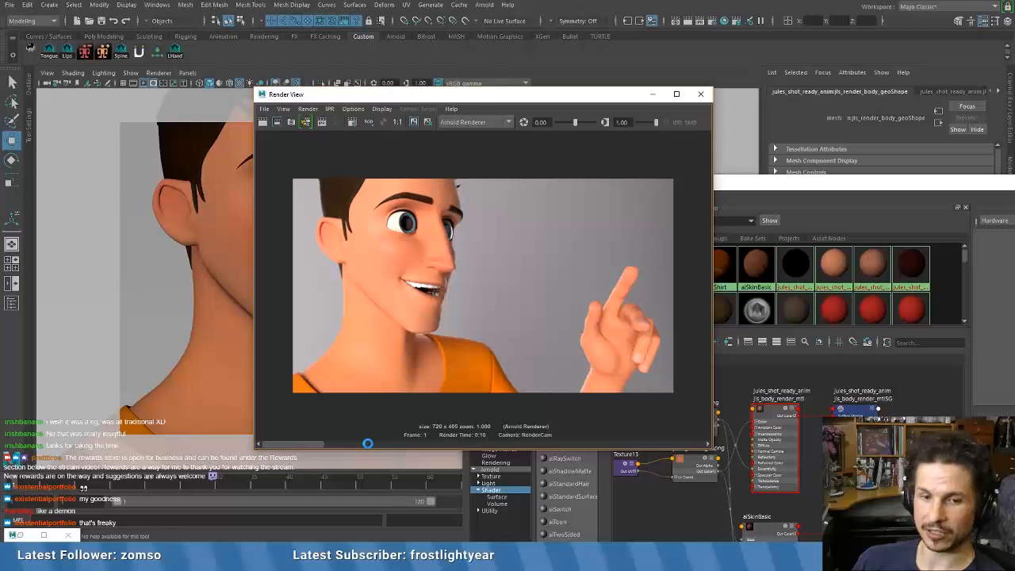
mouse_move(311, 444)
left_mouse_down()
mouse_move(340, 446)
mouse_move(329, 449)
left_mouse_up()
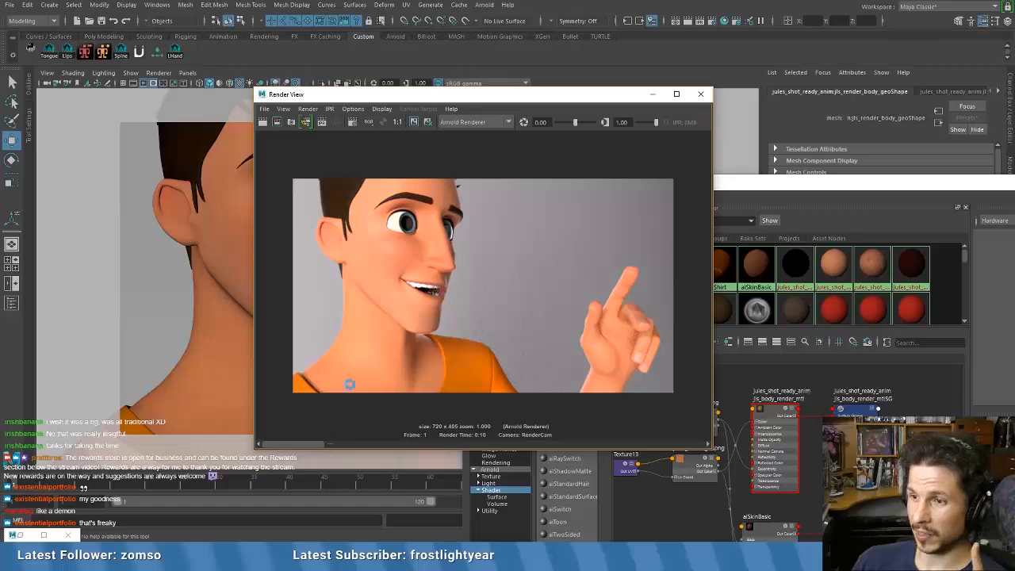
left_click_drag(579, 101, 422, 110)
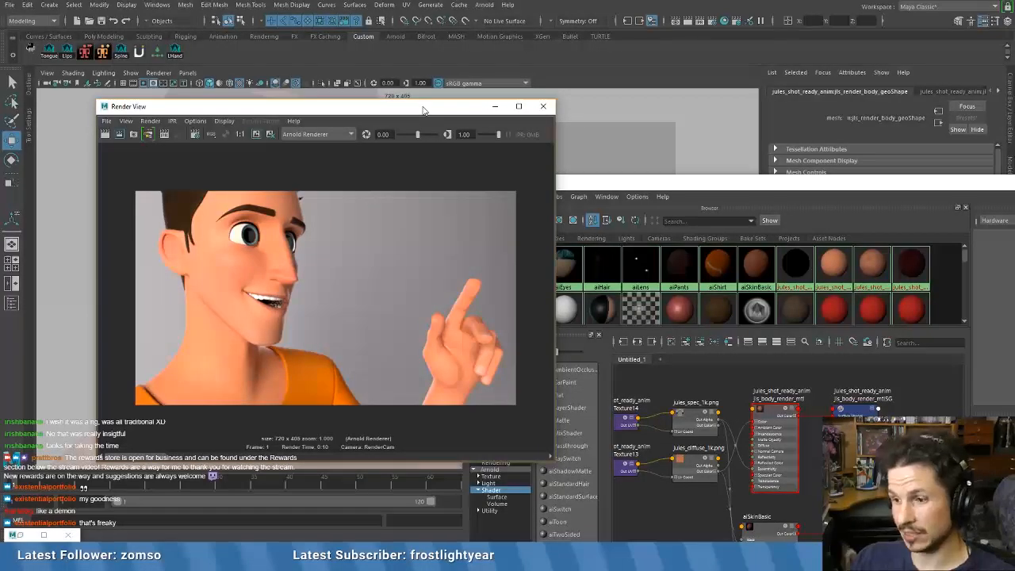
left_click_drag(397, 104, 314, 25)
left_click_drag(687, 184, 505, 64)
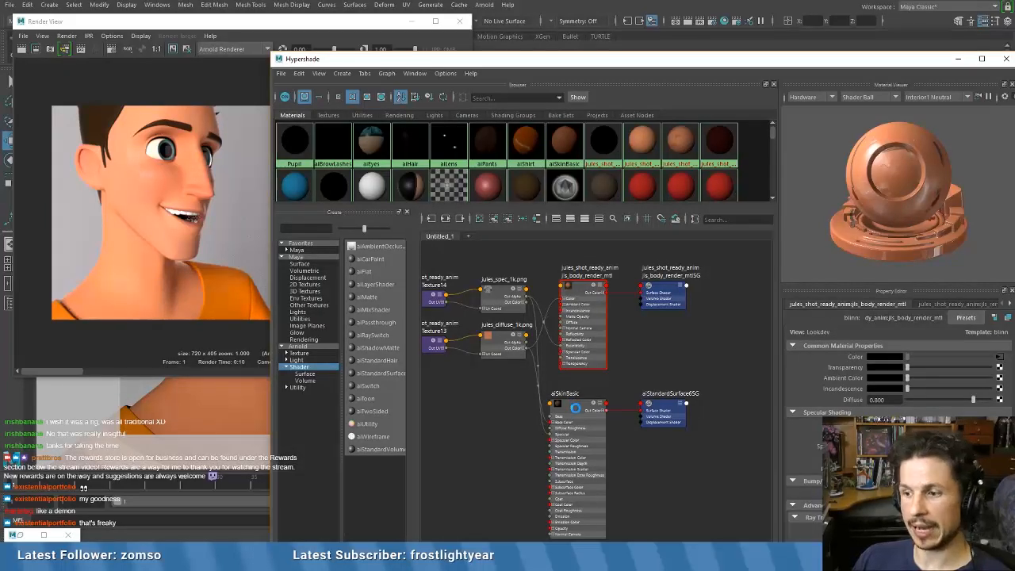
- Disconnect the textures from aiSkinBasic and replace its settings with the Skin preset
left_click(573, 409)
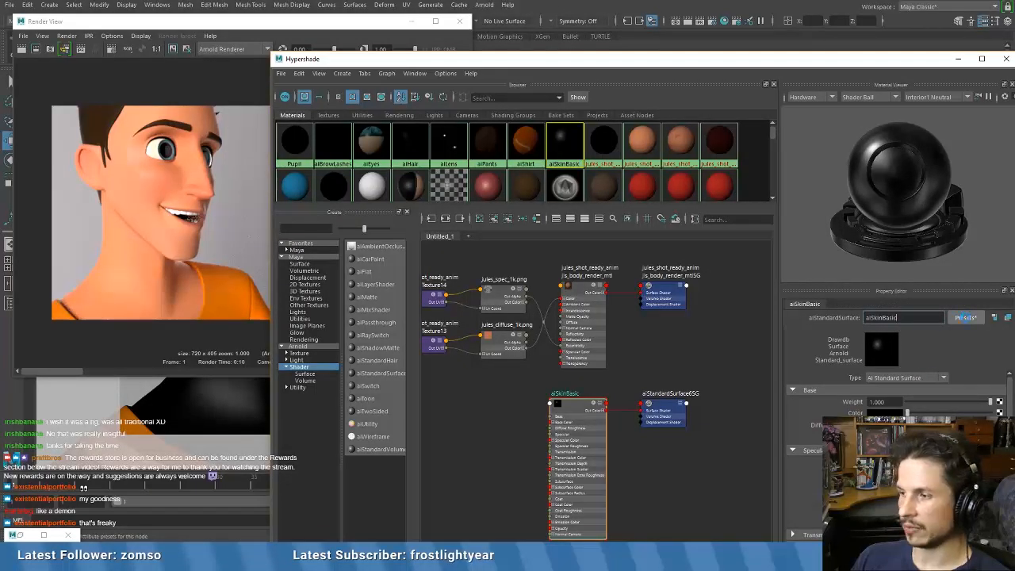
left_click(966, 317)
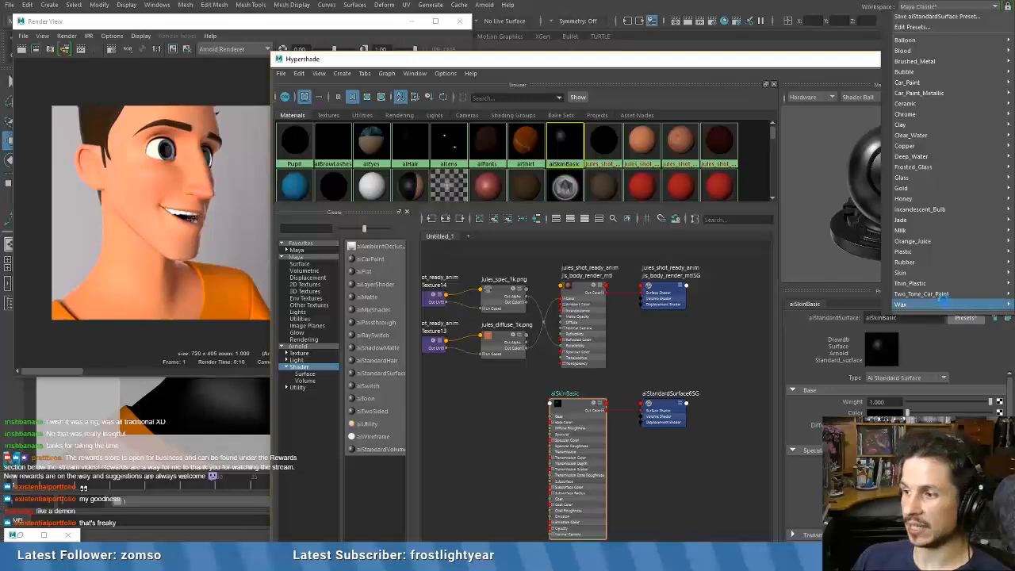
mouse_move(920, 272)
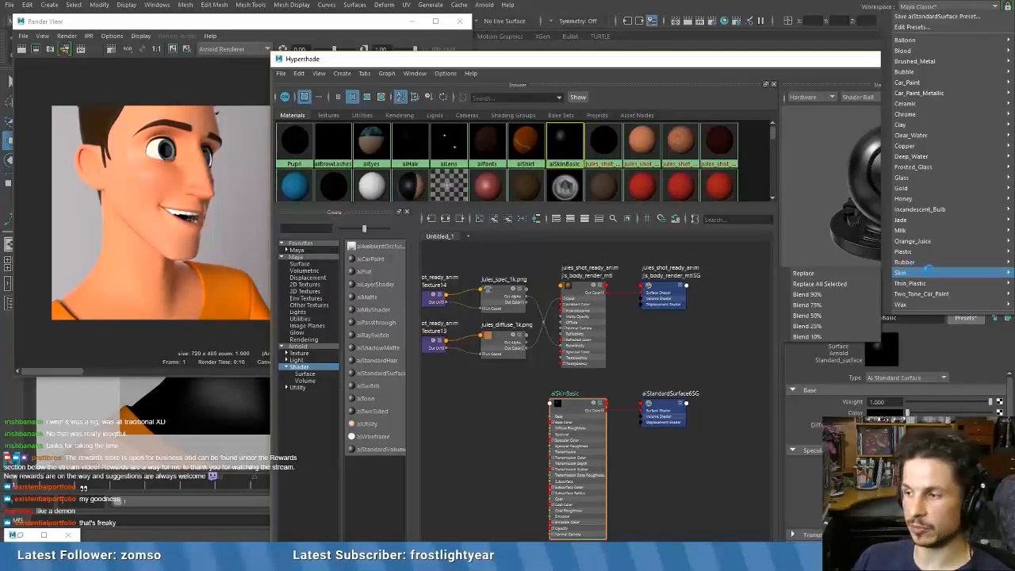
left_click(842, 272)
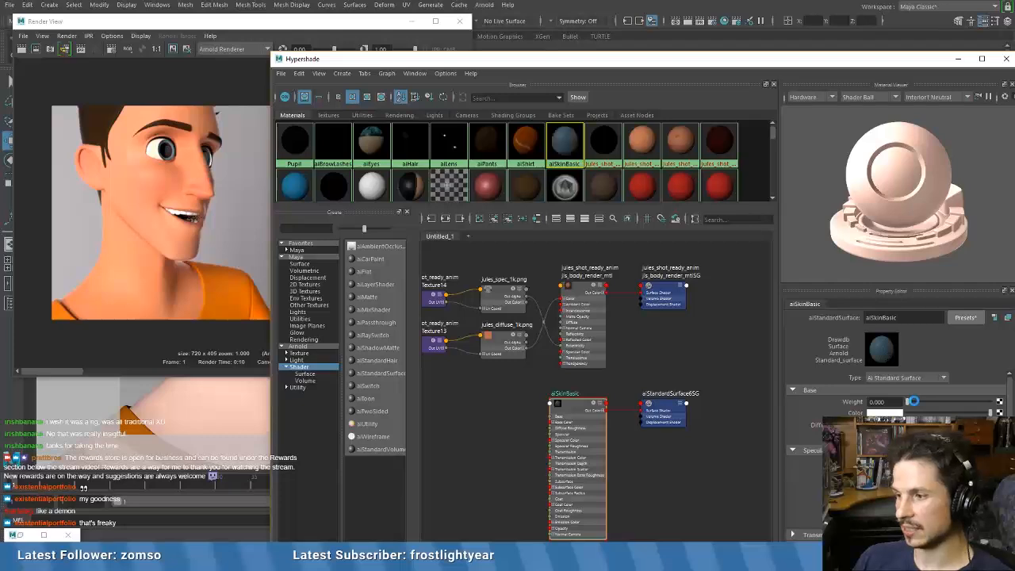
- Rearrange the aiSkinBasic and shading group nodes, and connect the jules_spec_1k Out Alpha to aiSkinBasic's Specular weight
left_click_drag(657, 405, 730, 370)
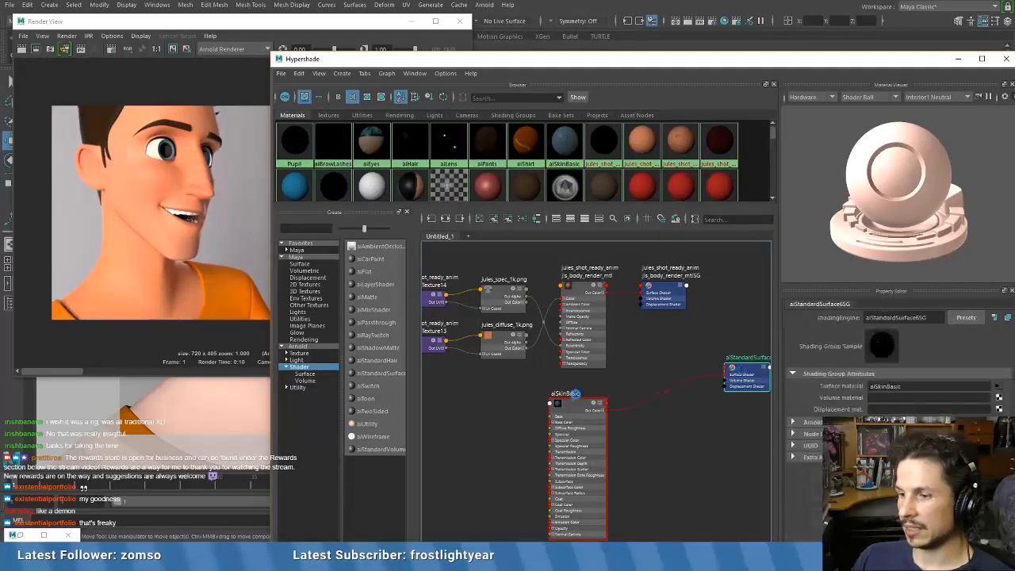
left_click_drag(565, 406, 646, 374)
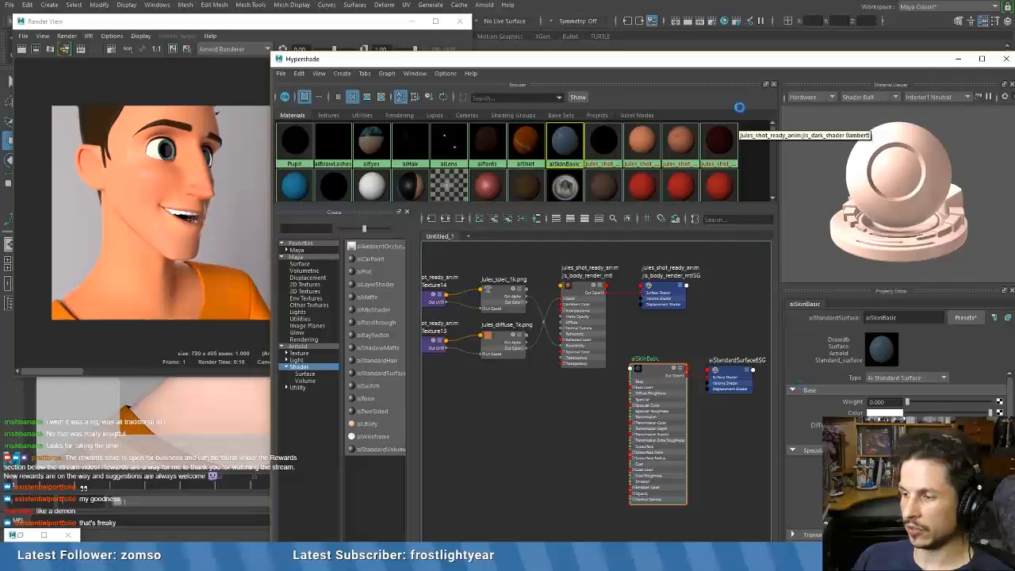
left_click_drag(801, 66, 777, 58)
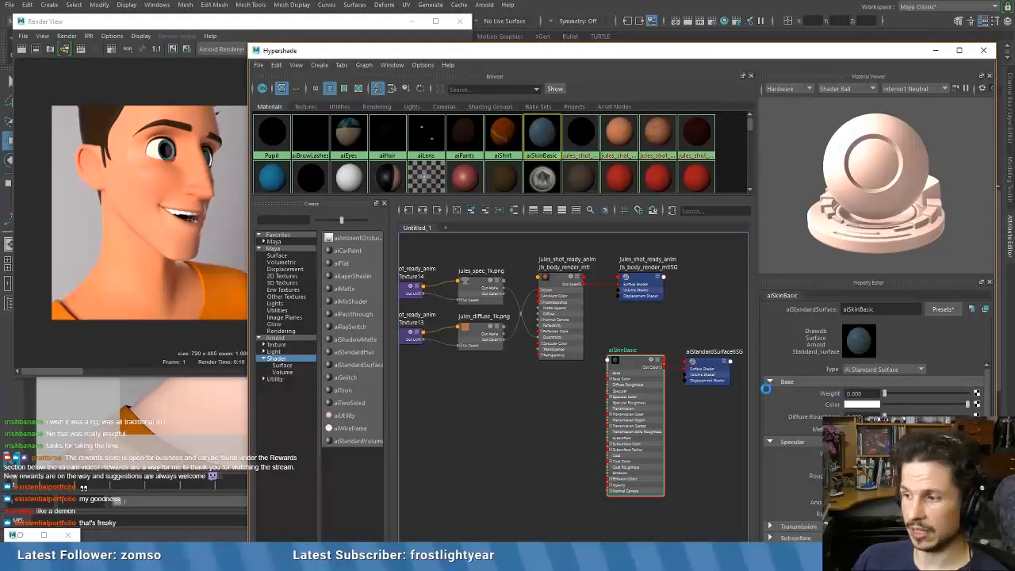
left_click(768, 381)
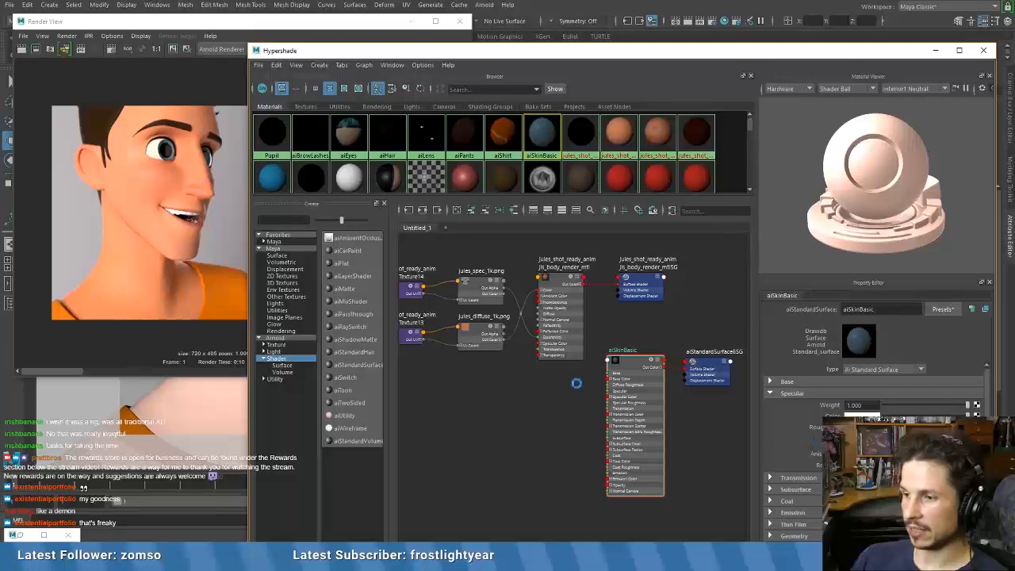
left_click_drag(504, 288, 607, 391)
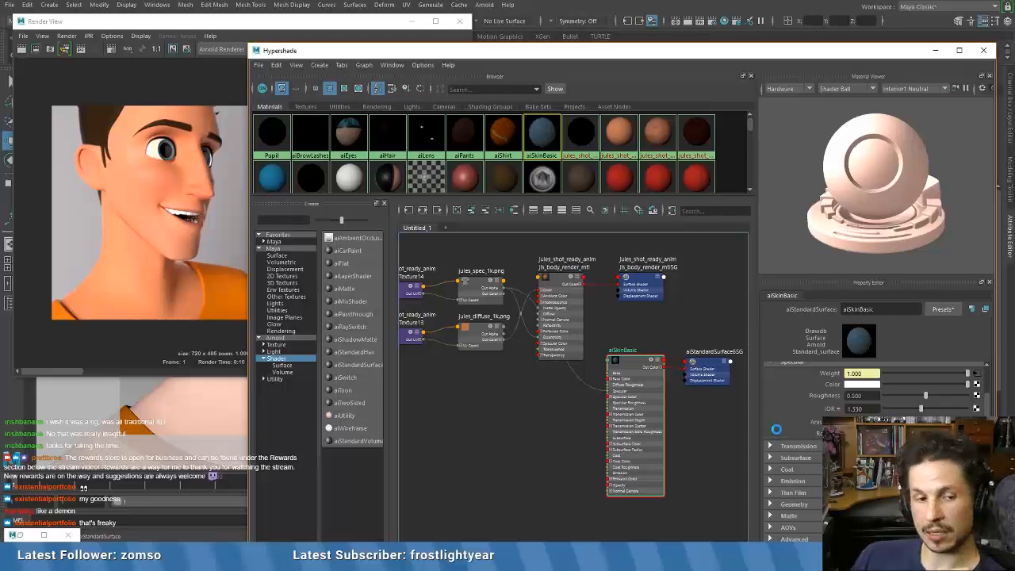
- Examine the Subsurface weight, color, radius and scale settings of aiSkinBasic against the rendered face
scroll(776, 429, "down", 1)
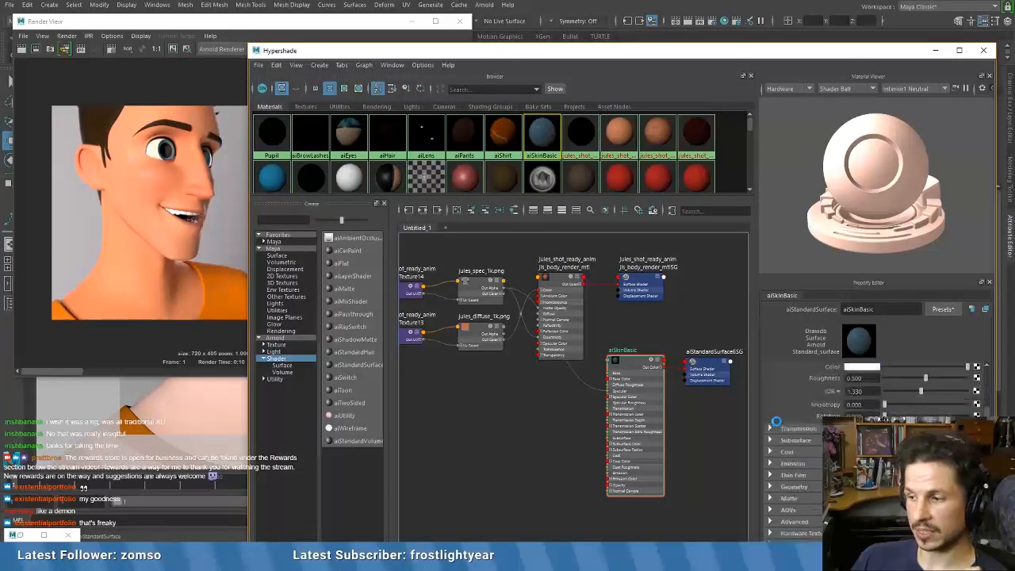
left_click(768, 440)
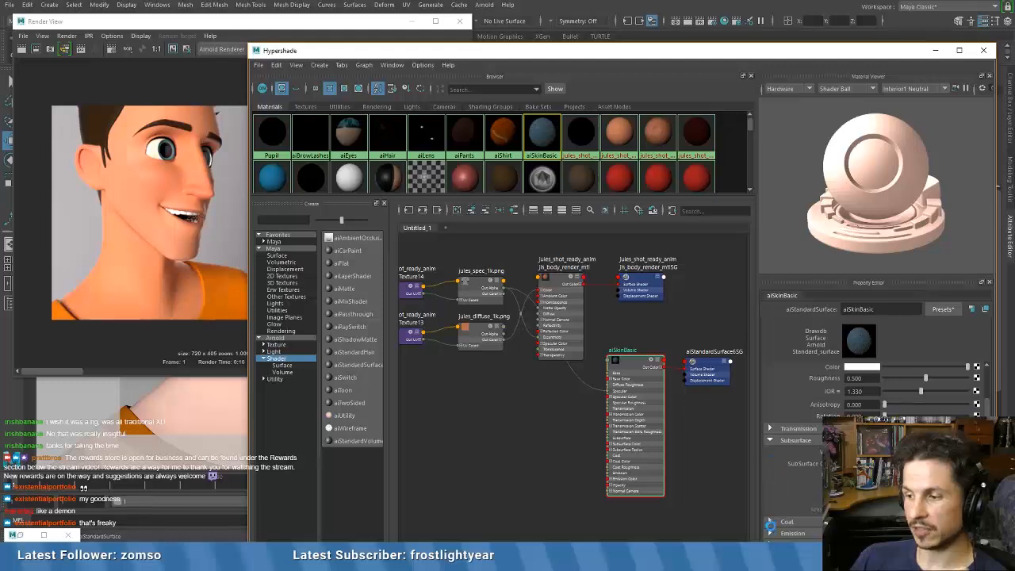
scroll(729, 481, "down", 3)
scroll(729, 481, "up", 5)
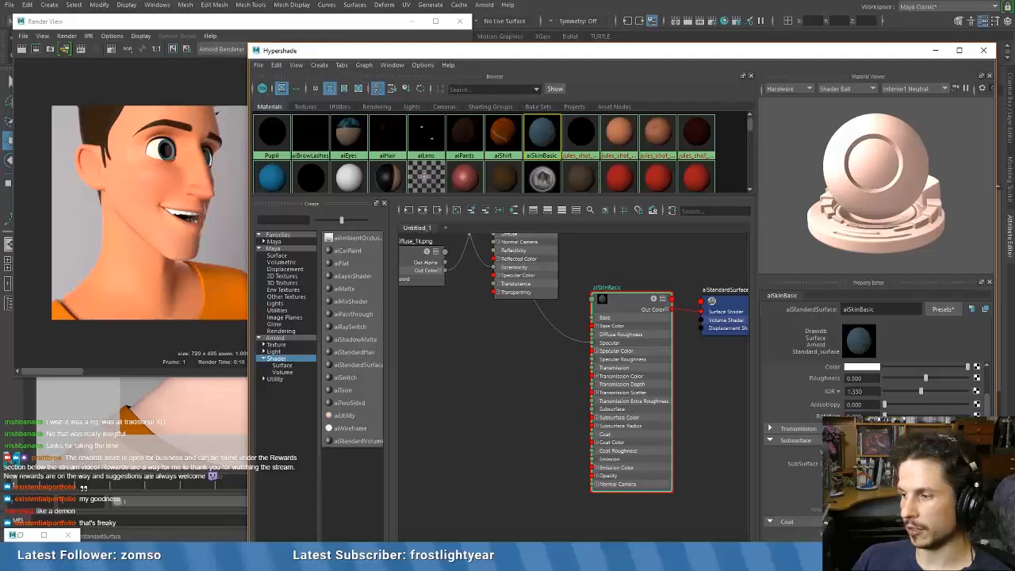
scroll(872, 397, "down", 5)
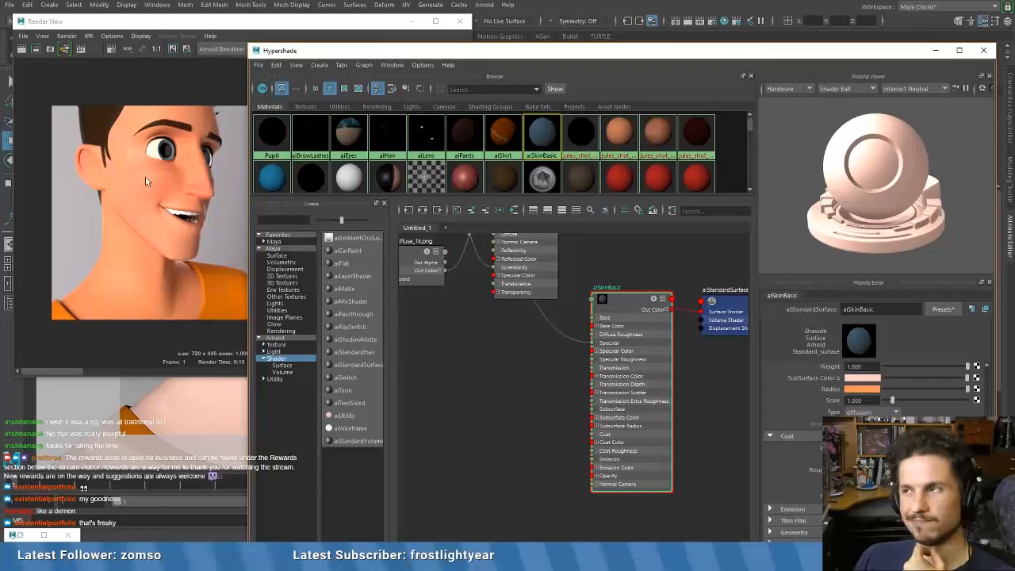
left_click(68, 367)
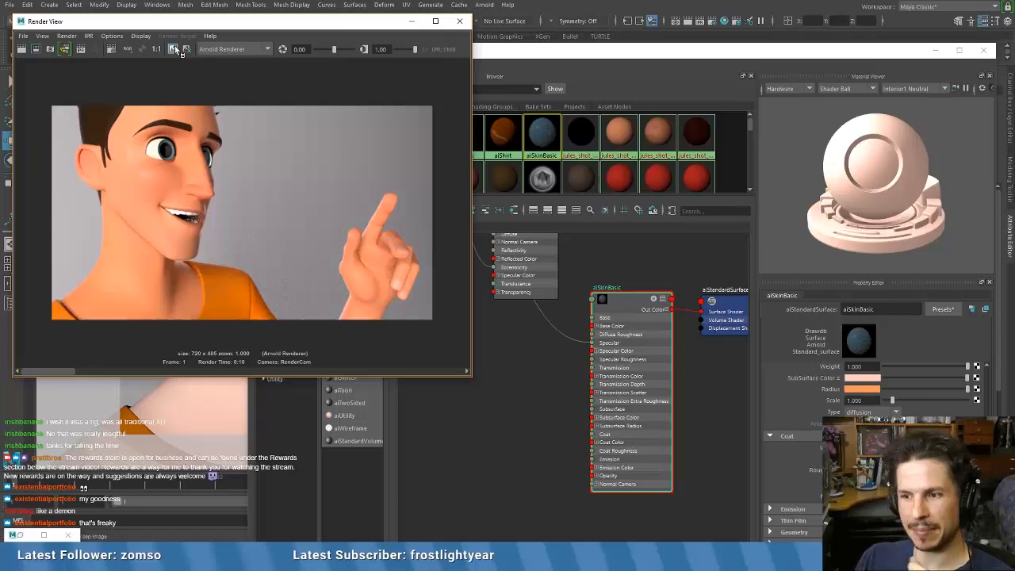
left_click(654, 51)
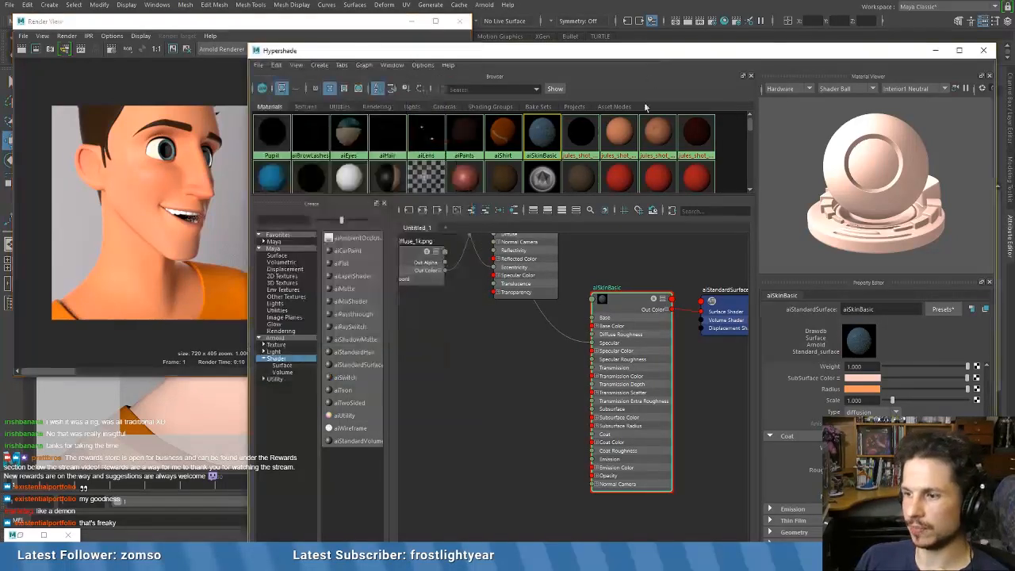
- Switch the Material Viewer's renderer to Arnold to preview aiSkinBasic
scroll(787, 404, "up", 1)
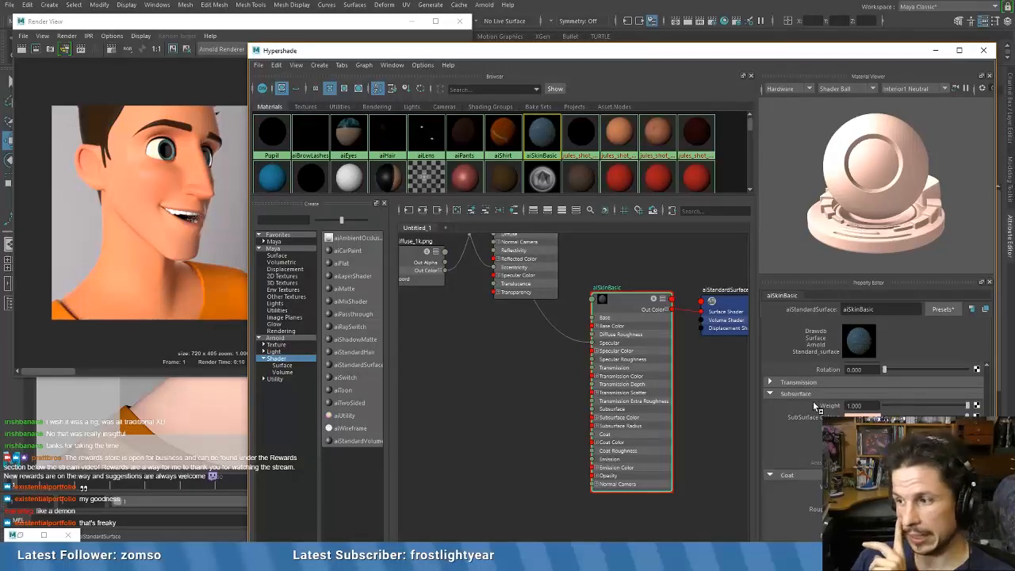
left_click(793, 88)
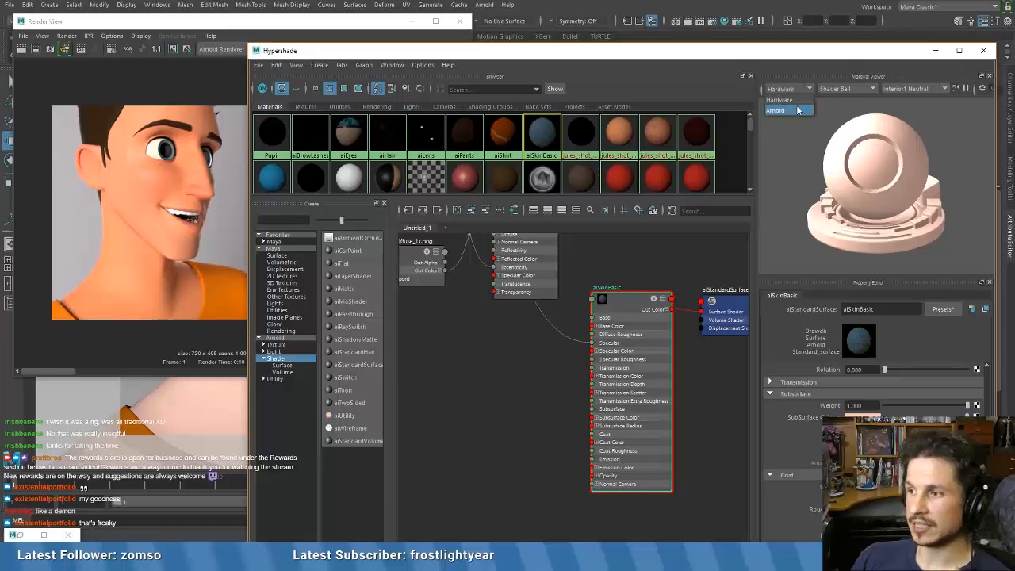
left_click(784, 111)
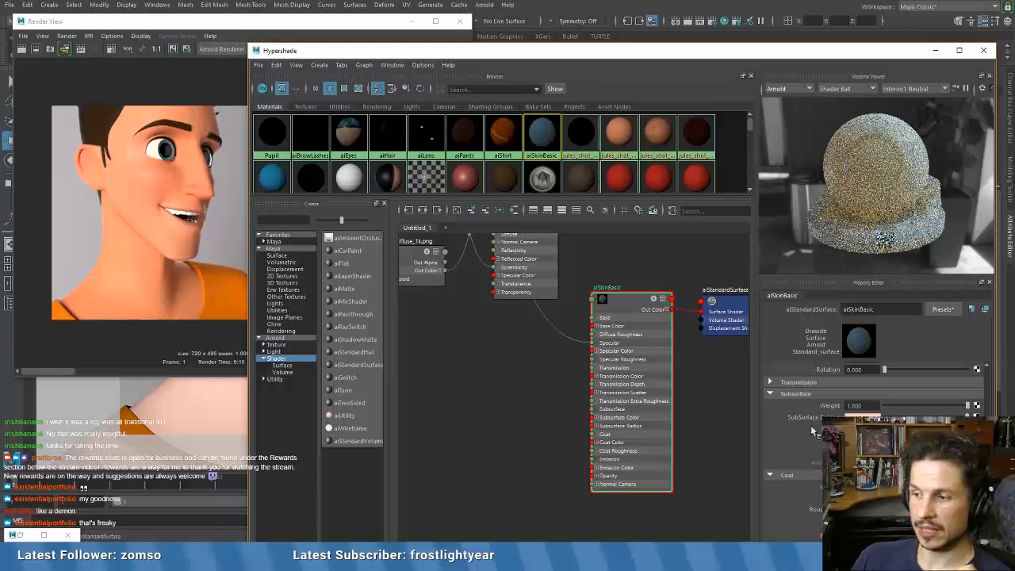
- Connect the Out Color of jules_diffuse_1k to the Subsurface Color of aiSkinBasic
scroll(784, 446, "up", 3)
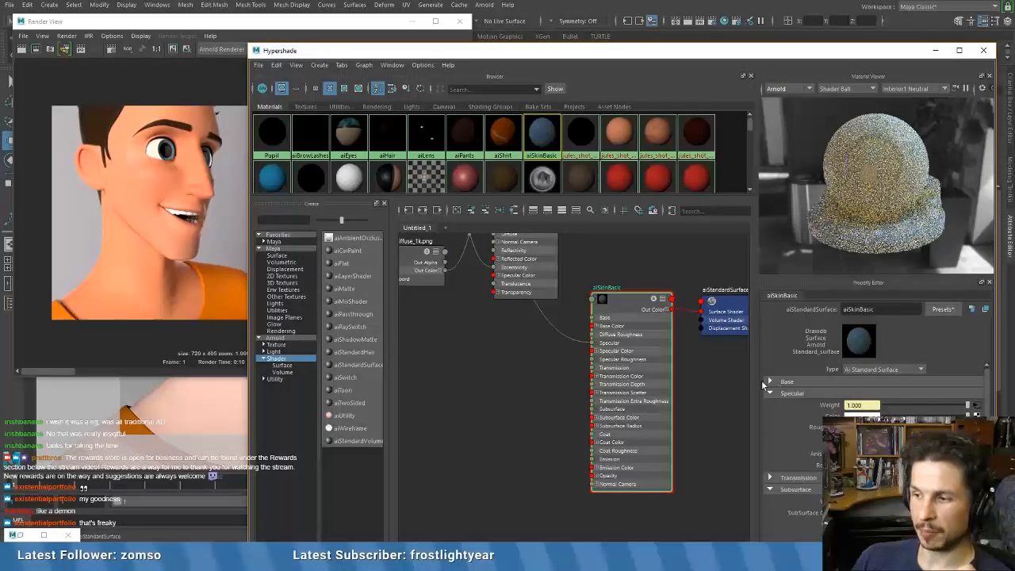
scroll(766, 499, "down", 3)
scroll(783, 488, "up", 2)
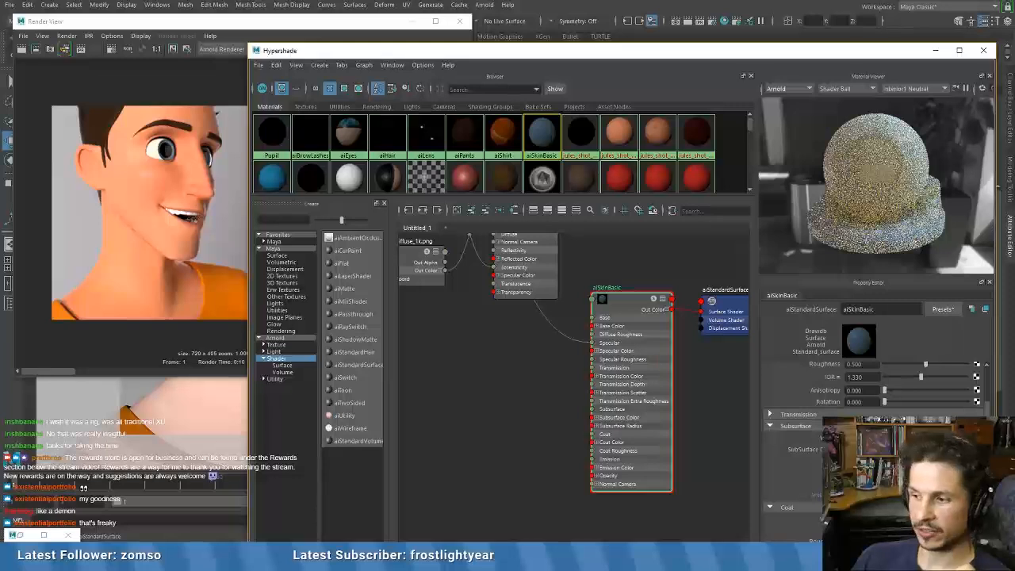
scroll(514, 335, "down", 4)
scroll(519, 336, "up", 2)
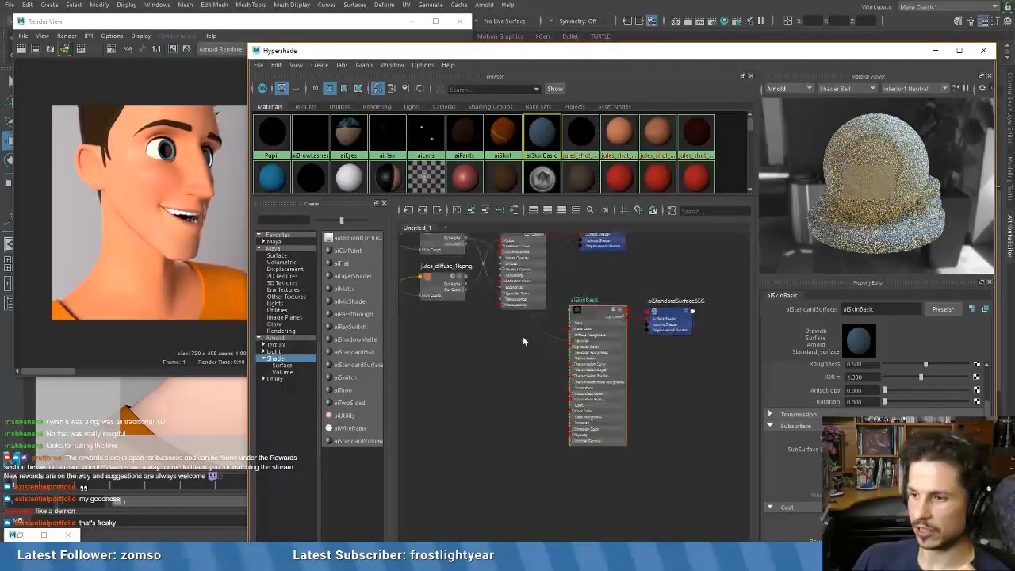
middle_click_drag(522, 337, 504, 359, "alt")
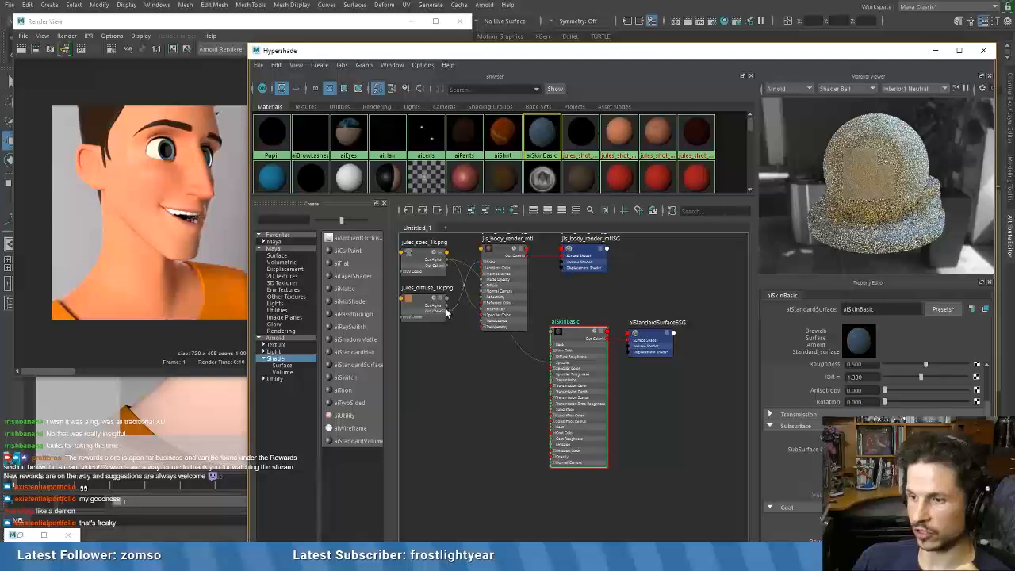
left_click_drag(446, 311, 548, 415)
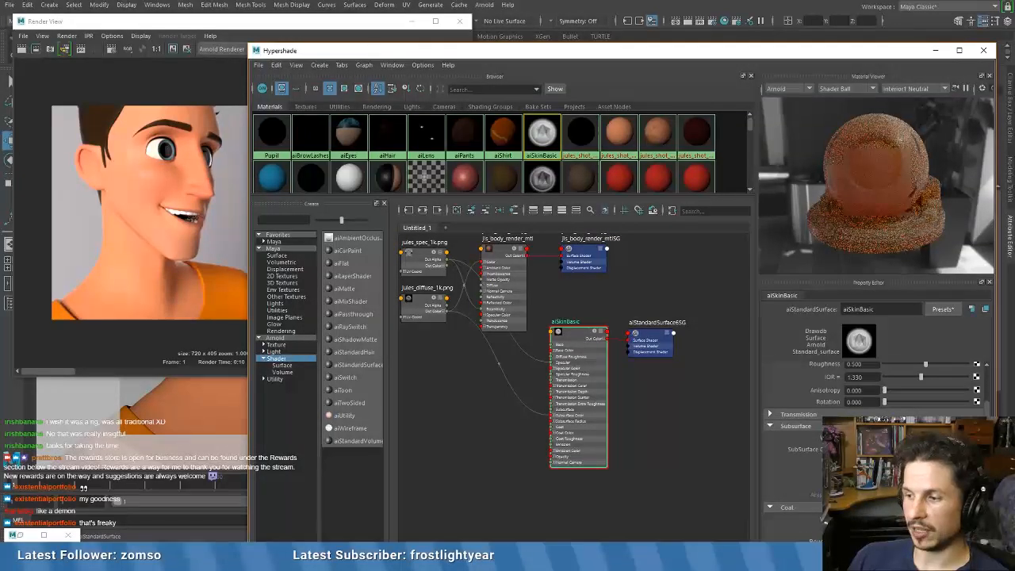
- Set the green component of aiSkinBasic's Subsurface radius to 0.250
left_click(861, 461)
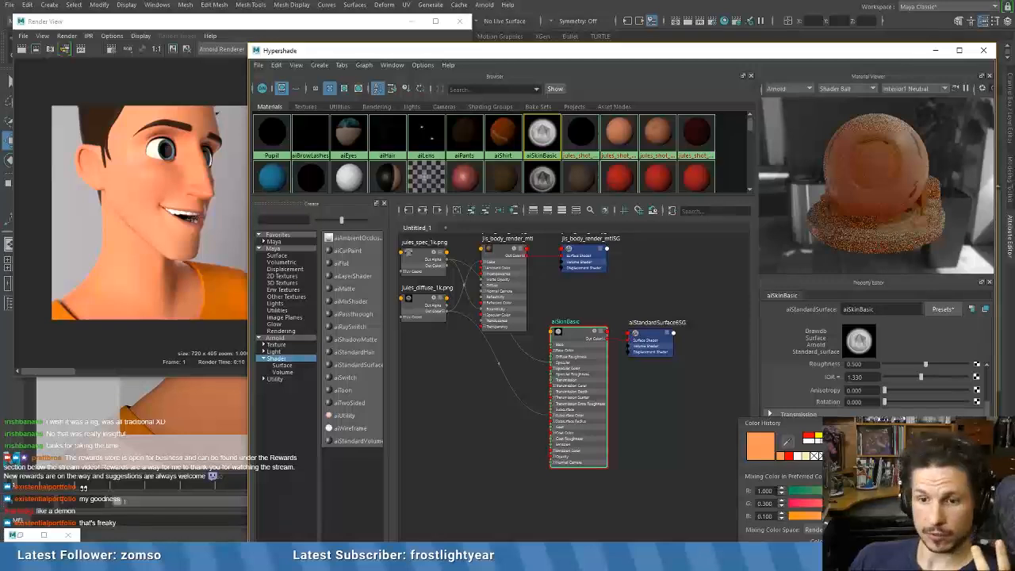
left_click(770, 490)
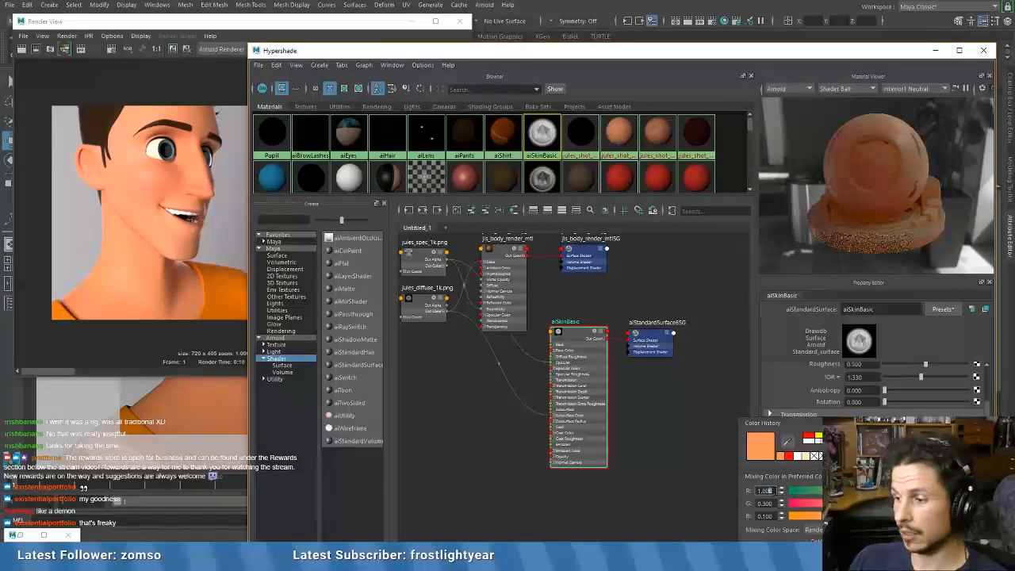
key("Tab")
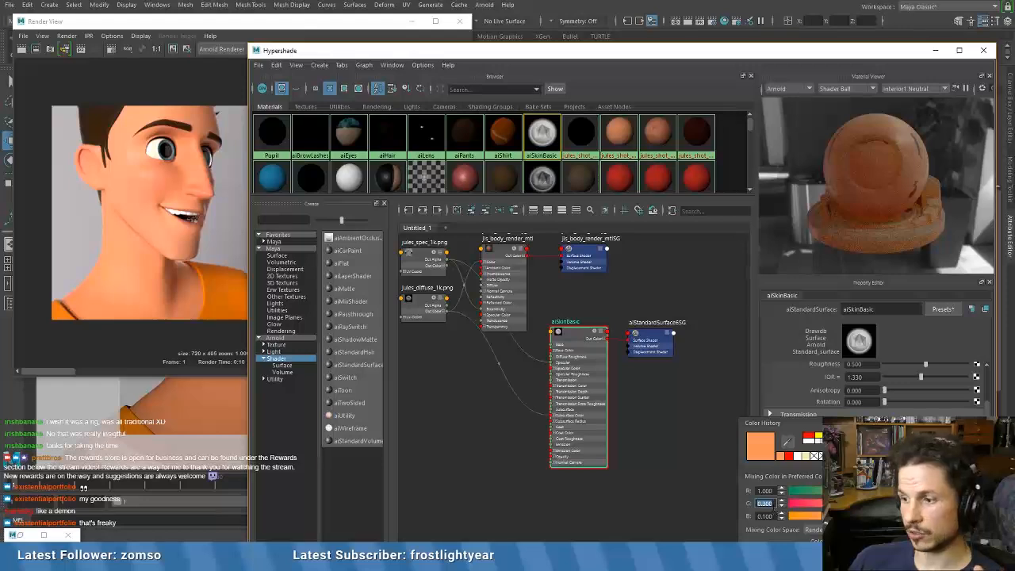
left_click_drag(775, 503, 764, 502)
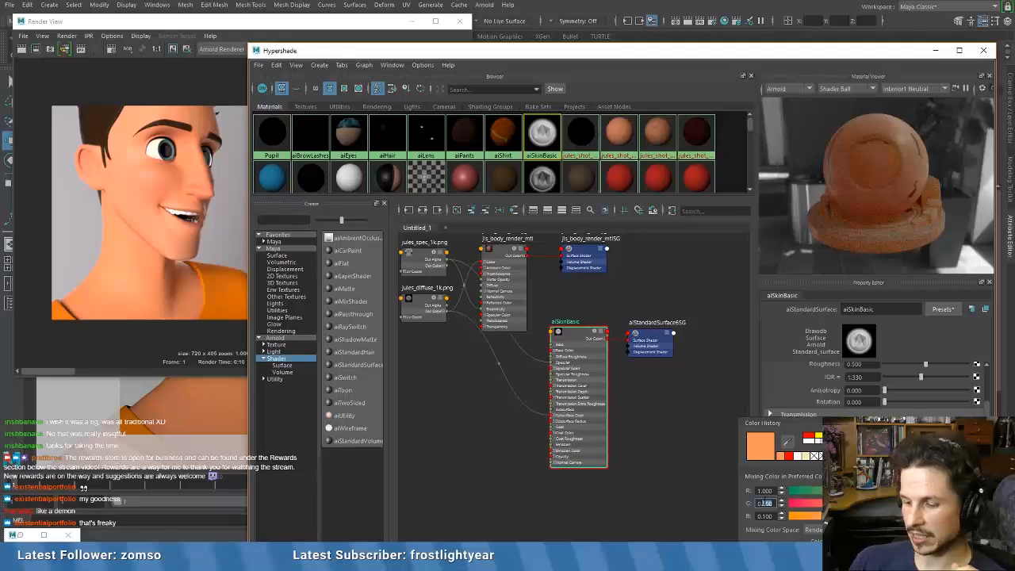
type("250")
key("Return")
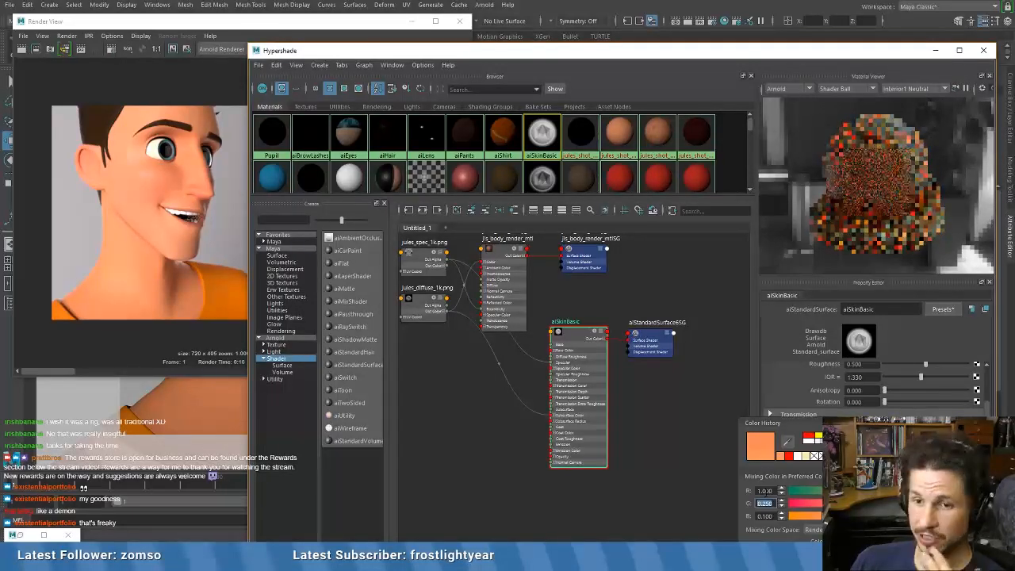
left_click_drag(773, 516, 763, 515)
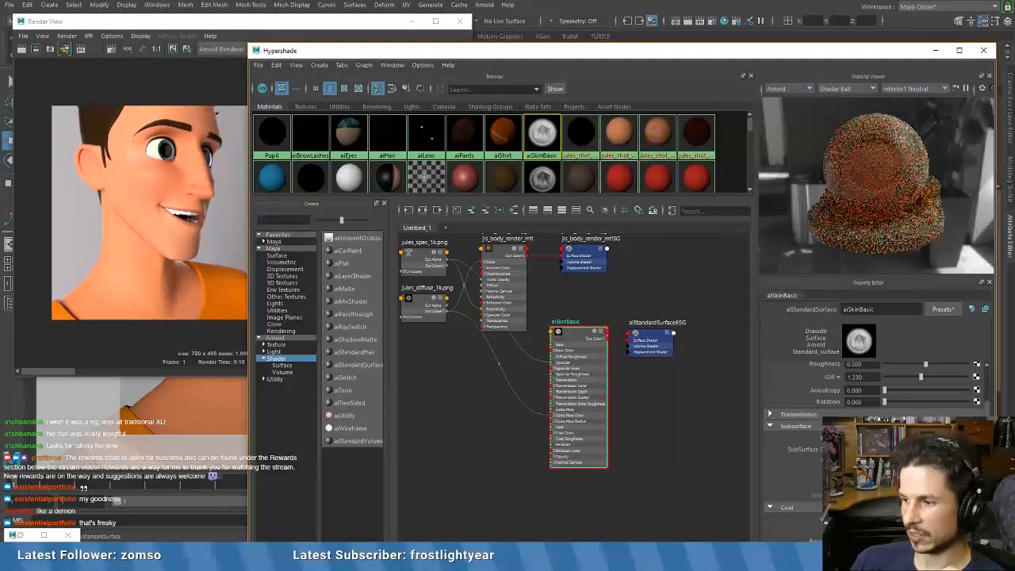
left_click(861, 462)
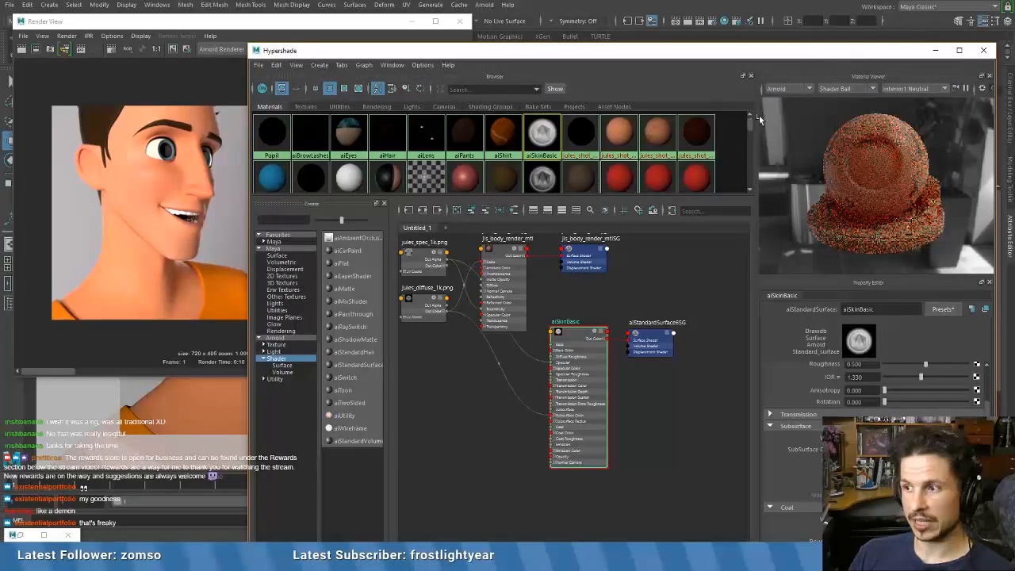
- Switch the Material Viewer's renderer to Hardware and minimize the Hypershade
left_click(784, 88)
left_click(780, 103)
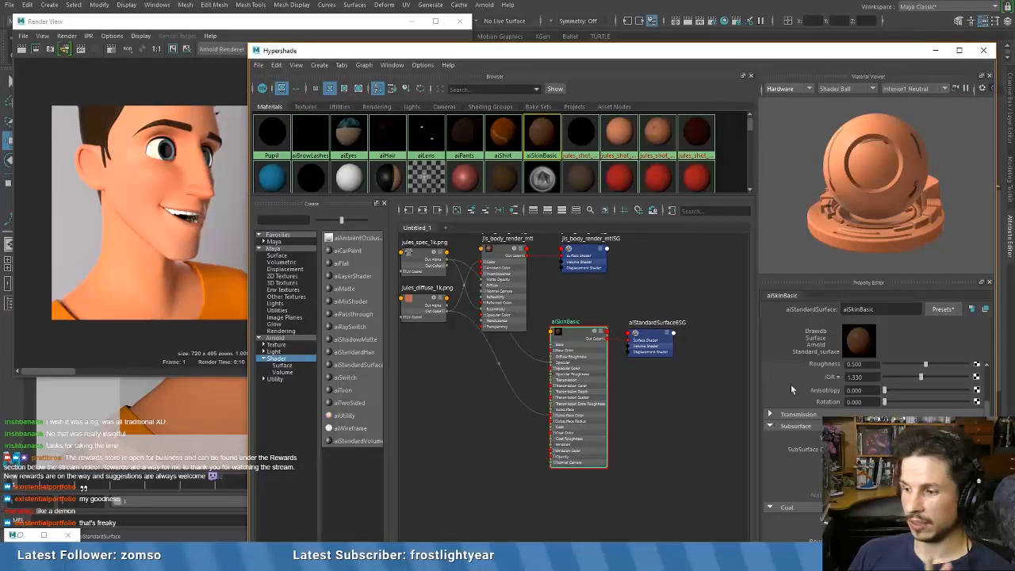
left_click(936, 50)
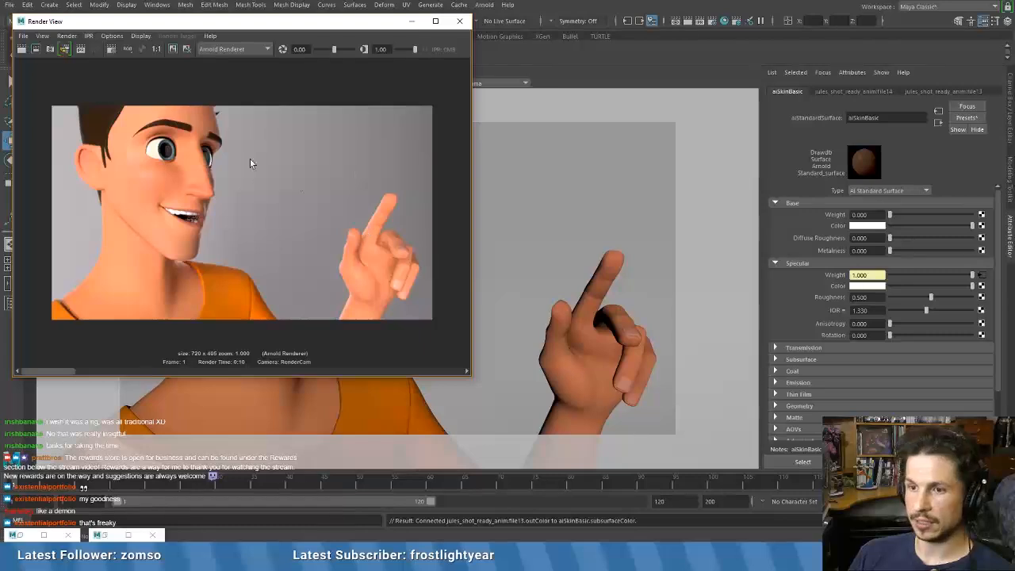
- Compare the stored renders in the Render View and render the current frame again with the updated skin shader
left_click_drag(262, 17, 377, 73)
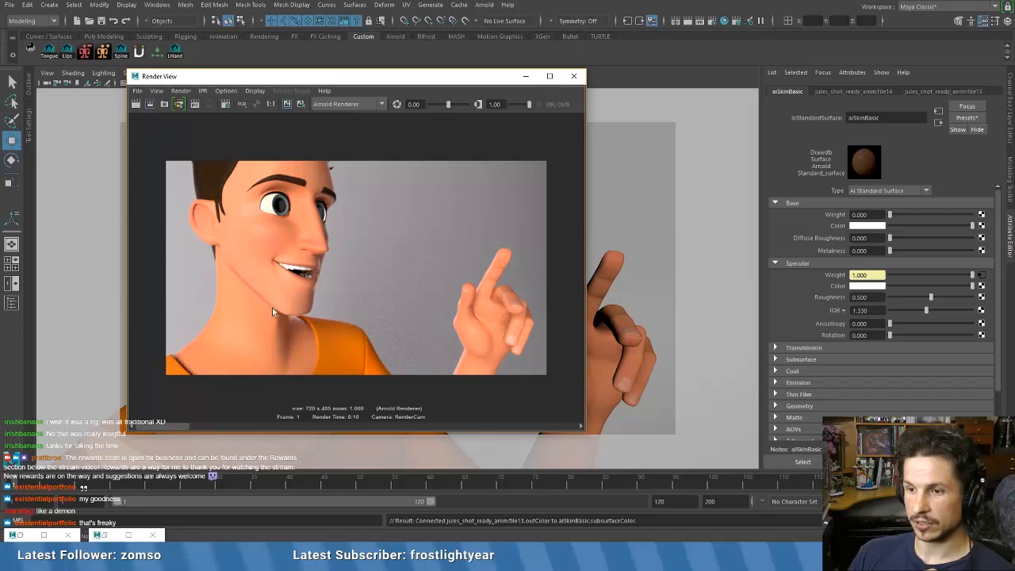
mouse_move(178, 429)
left_mouse_down()
mouse_move(281, 425)
mouse_move(158, 428)
left_mouse_up()
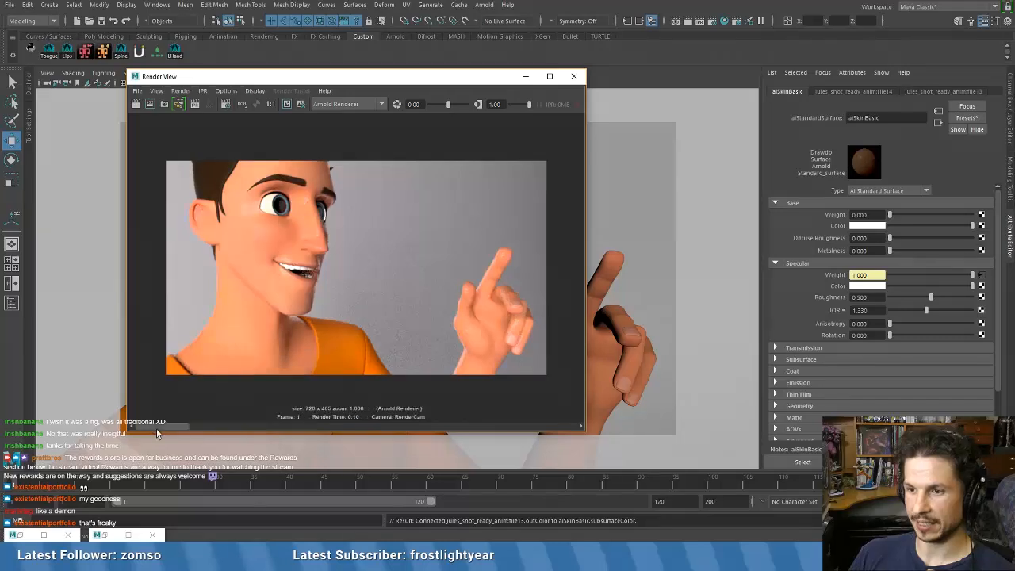
left_click(137, 104)
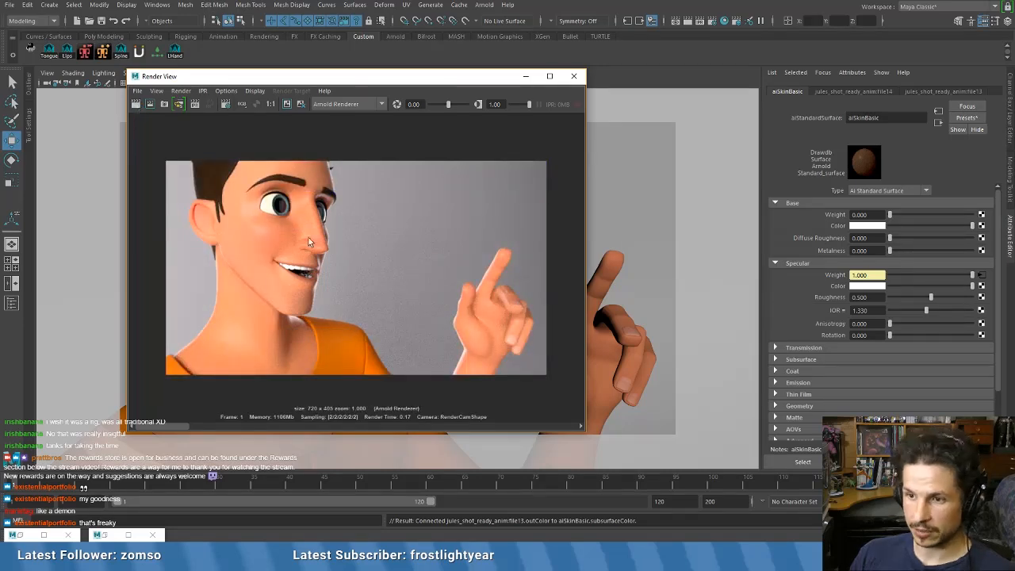
- Examine the new render up close for noise on the cheek and nose and for scattering around the ear, comparing it with the stored images
scroll(283, 250, "up", 3)
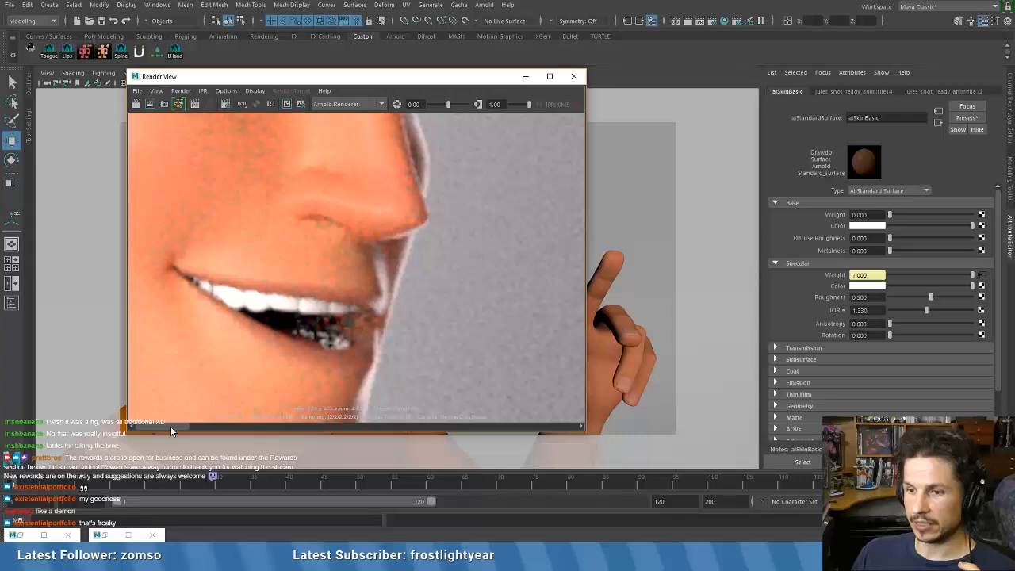
mouse_move(170, 428)
left_mouse_down()
mouse_move(260, 431)
mouse_move(186, 429)
left_mouse_up()
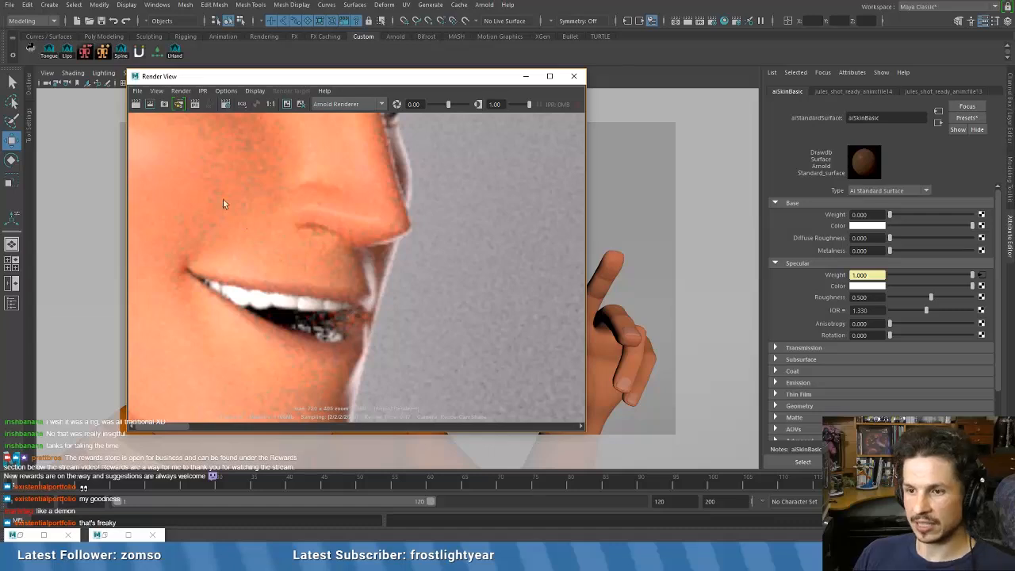
middle_click_drag(224, 195, 374, 261, "alt")
scroll(374, 261, "up", 7)
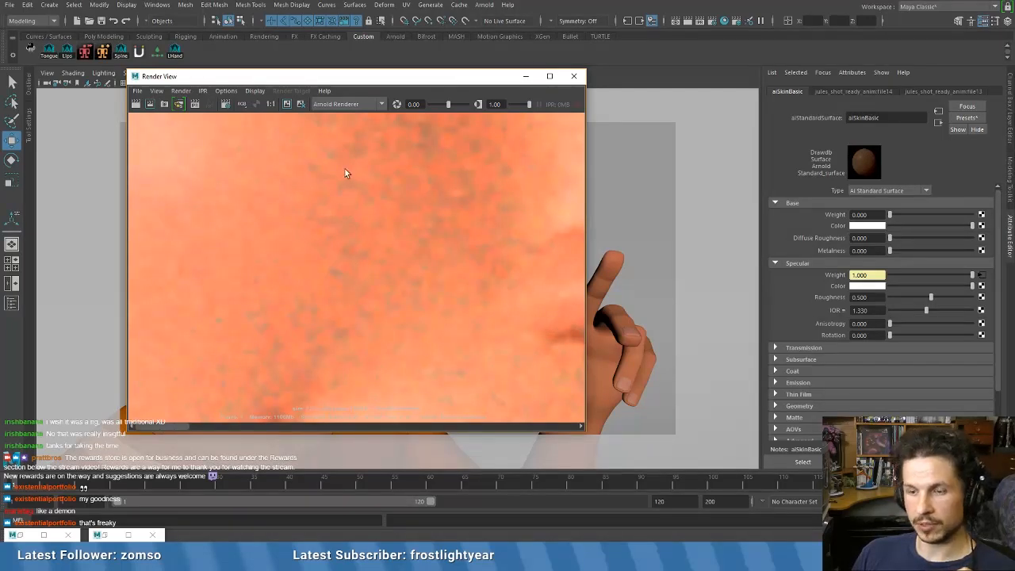
scroll(360, 261, "down", 5)
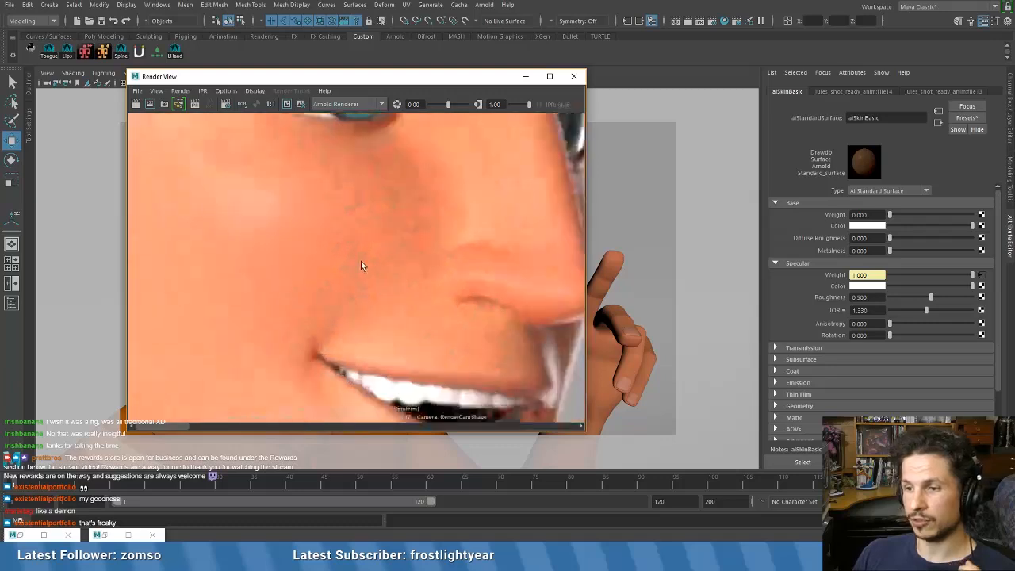
scroll(388, 282, "down", 1)
middle_click_drag(422, 305, 364, 276, "alt")
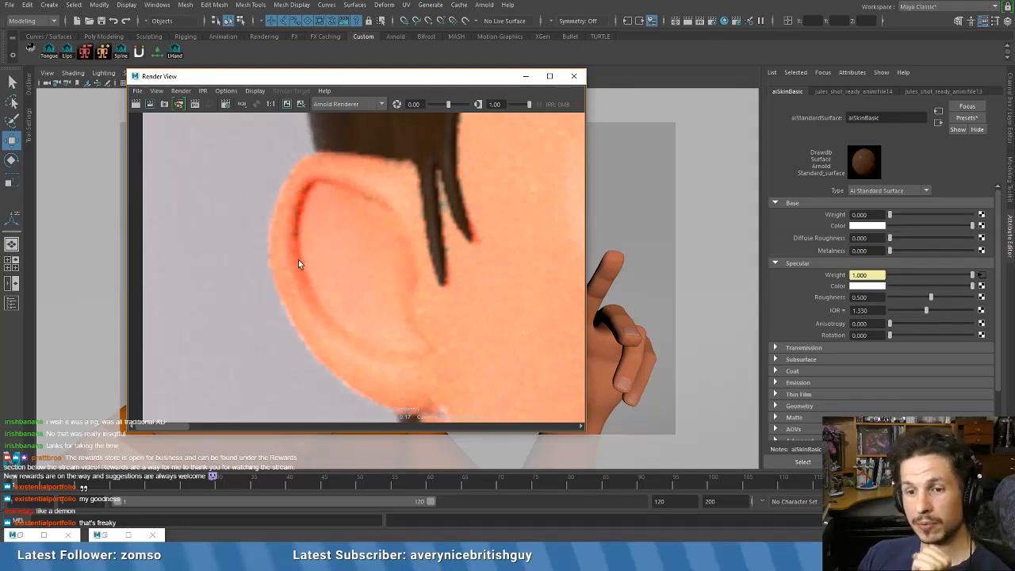
scroll(273, 305, "down", 4)
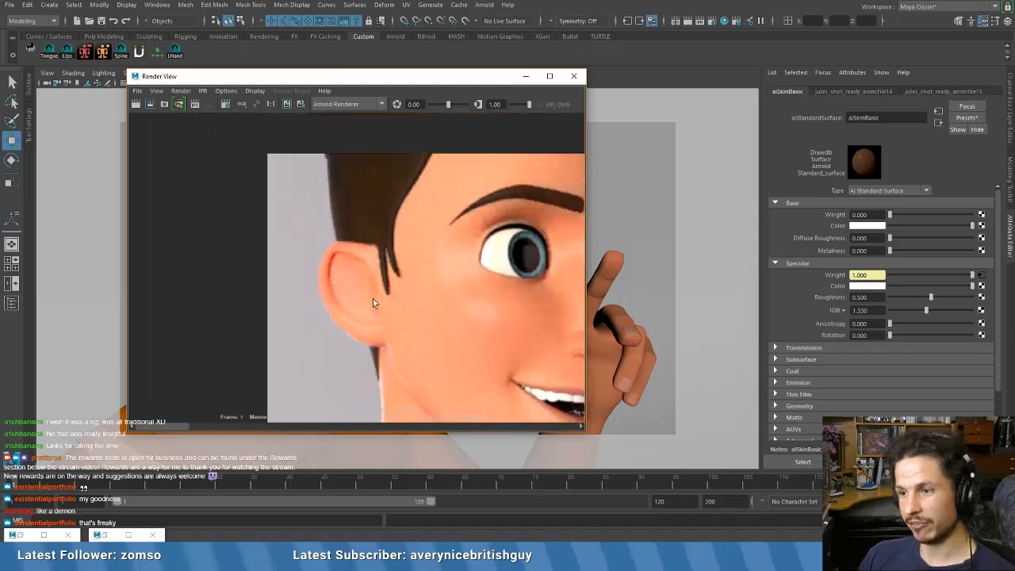
middle_click_drag(540, 323, 375, 299, "alt")
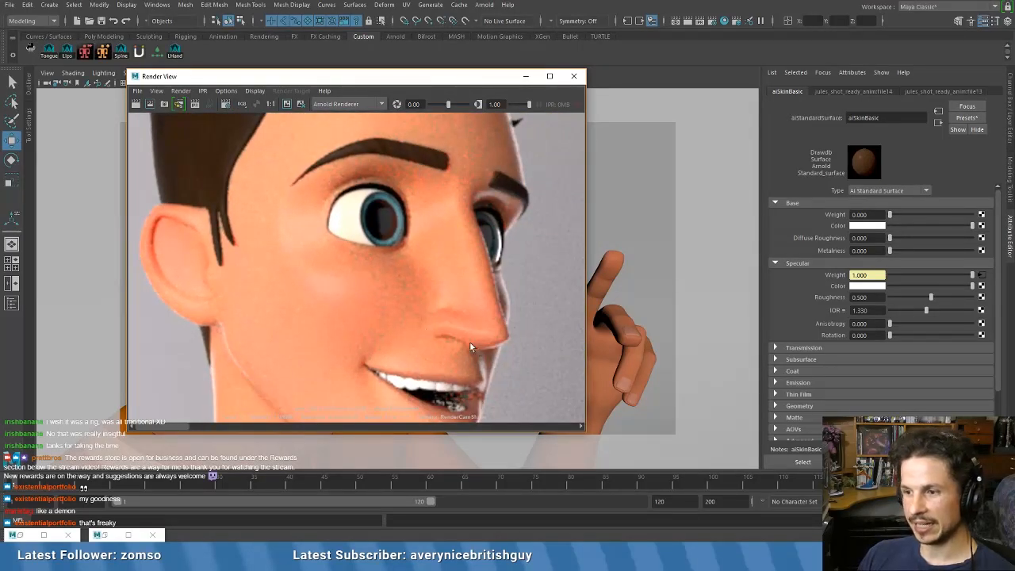
scroll(491, 355, "up", 1)
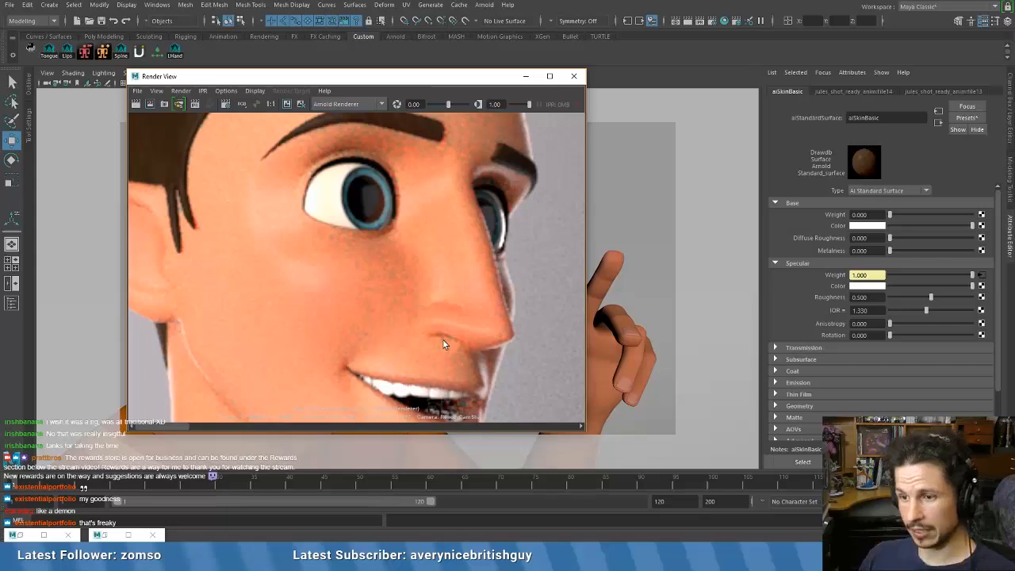
- Examine the subsurface scattering and noise on the rendered hand and fingers, comparing with the stored render
middle_click_drag(443, 342, 76, 220, "alt")
middle_click_drag(462, 302, 296, 256, "alt")
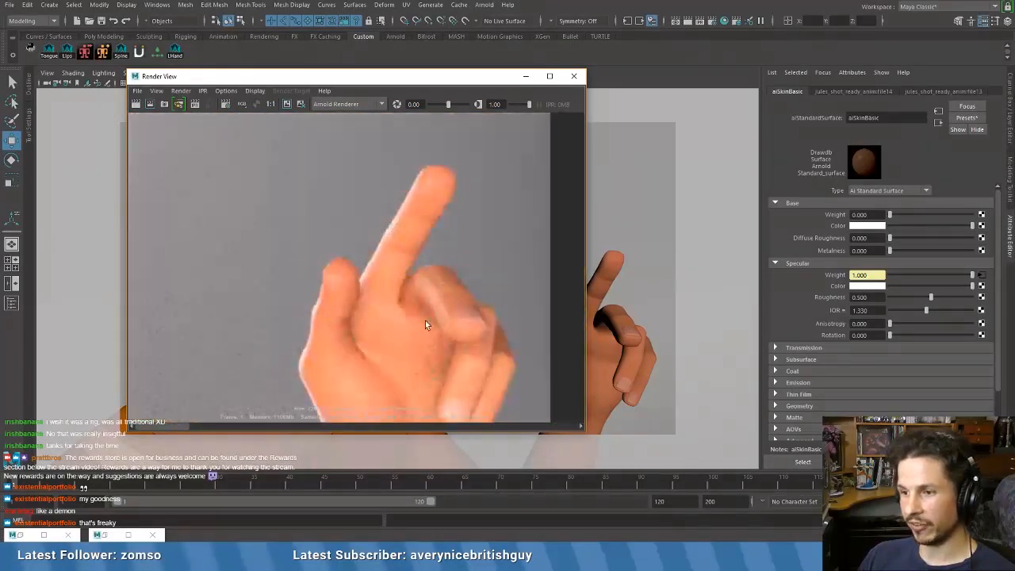
scroll(425, 320, "up", 1)
middle_click_drag(453, 345, 436, 283, "alt")
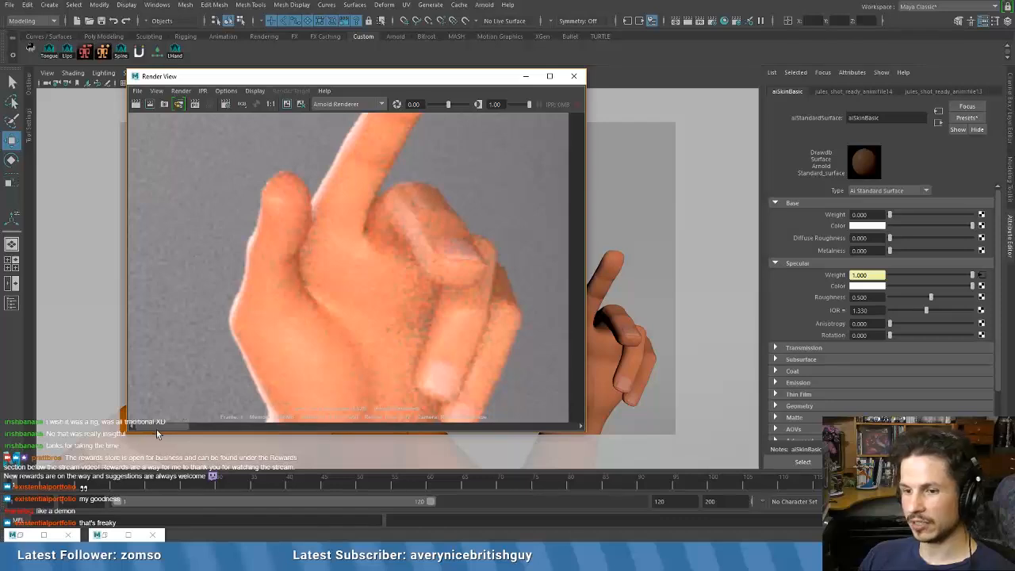
left_click_drag(180, 425, 221, 433)
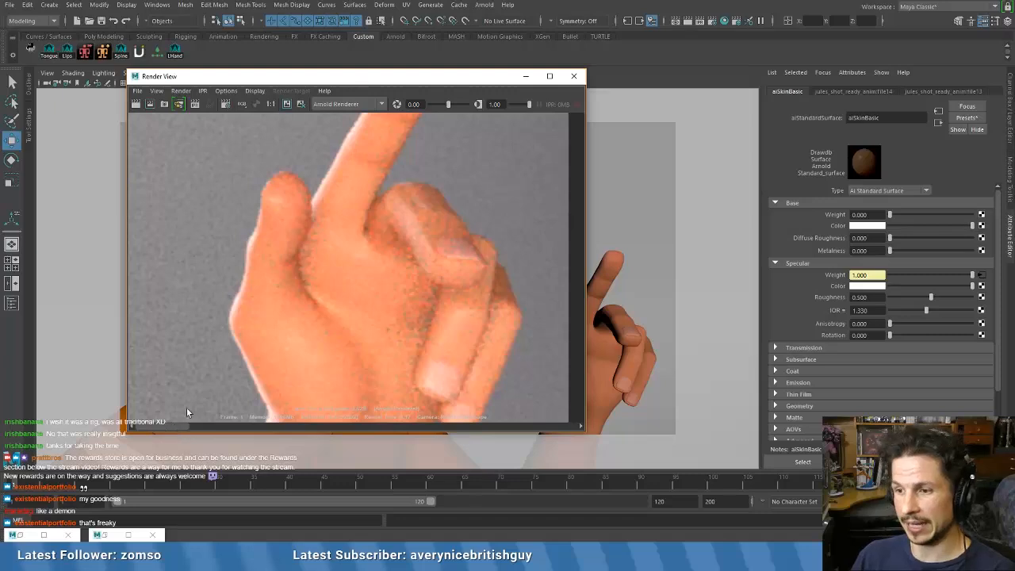
scroll(294, 278, "down", 4)
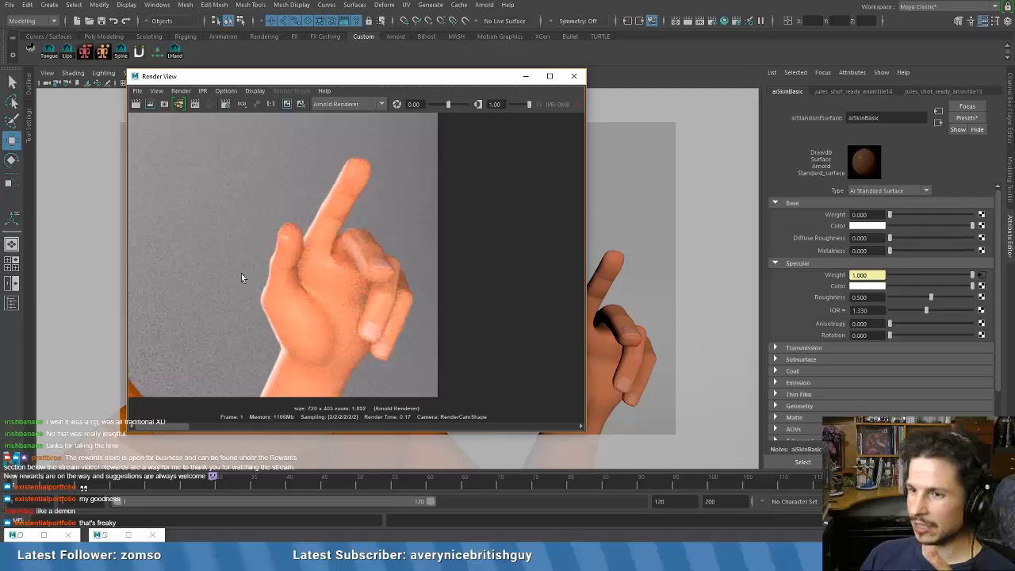
scroll(238, 283, "down", 1)
scroll(269, 253, "down", 1)
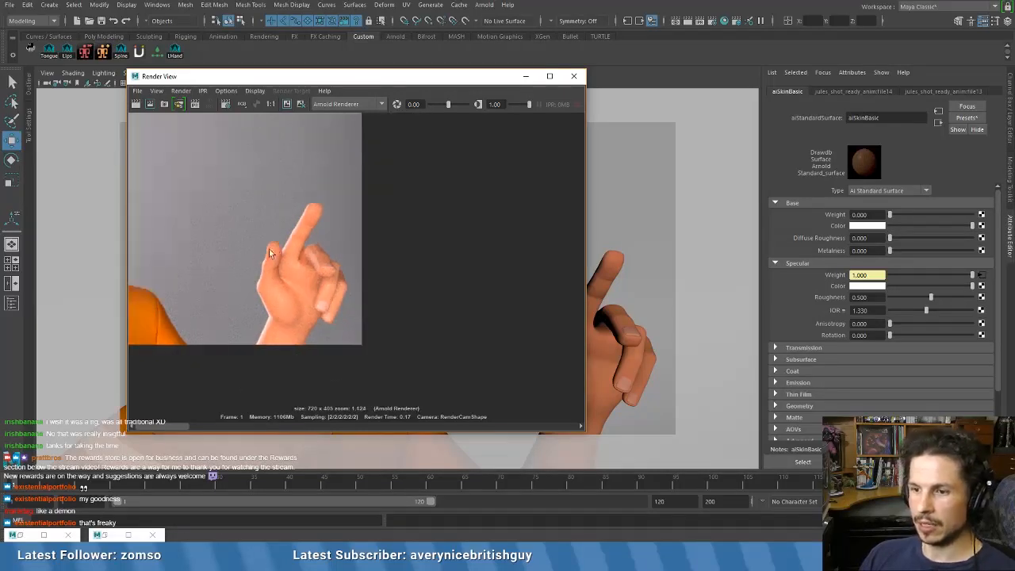
middle_click_drag(270, 212, 494, 256, "alt")
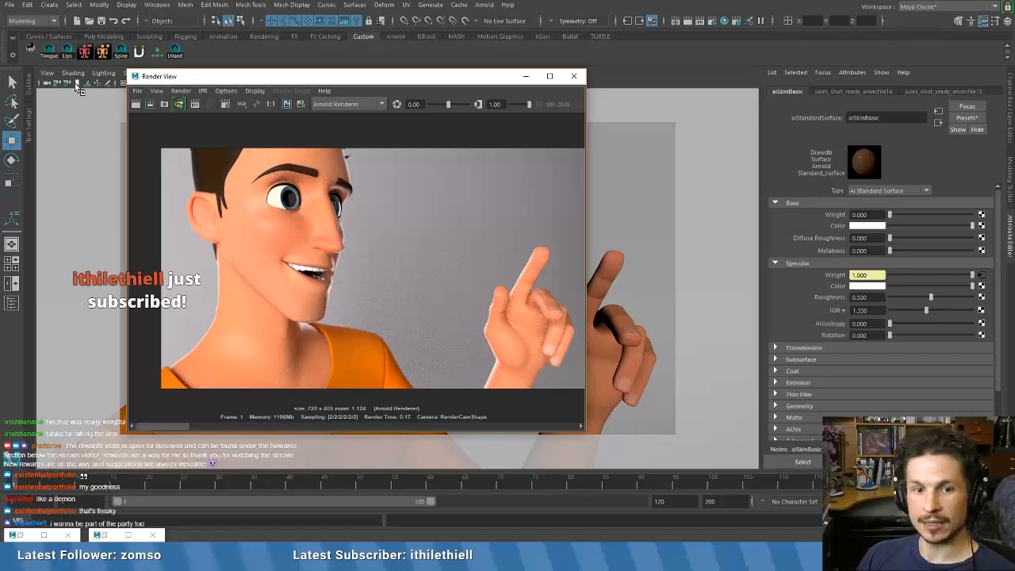
- Recall the cameraView1 bookmark to frame the character in a wide shot and render that view
left_click_drag(275, 77, 453, 97)
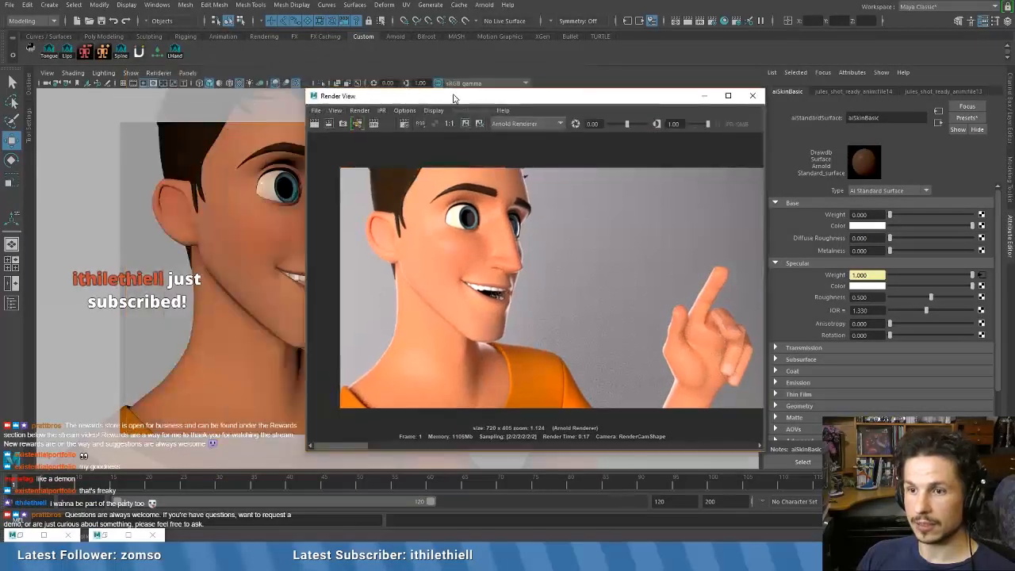
left_click(83, 82)
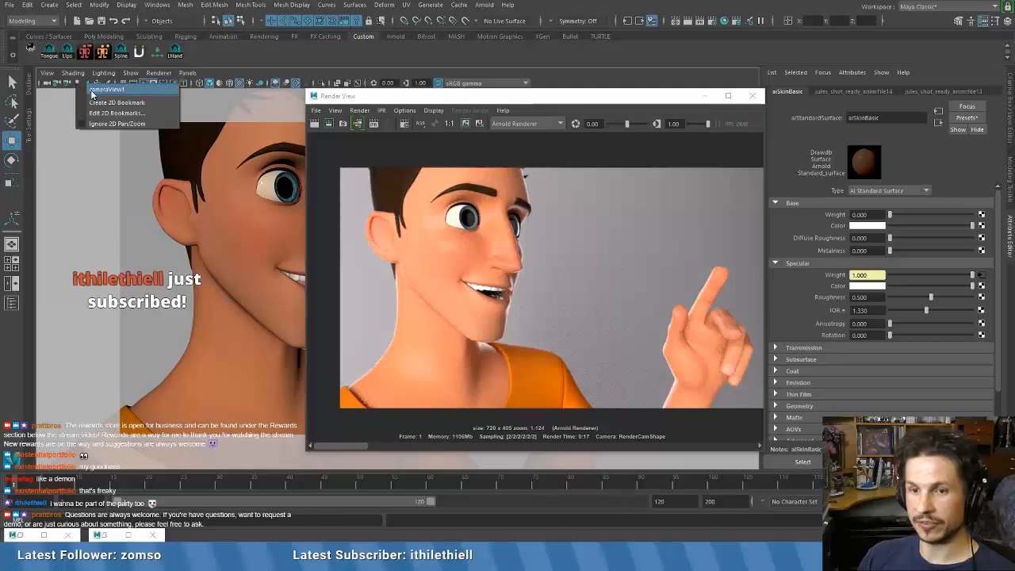
left_click(103, 89)
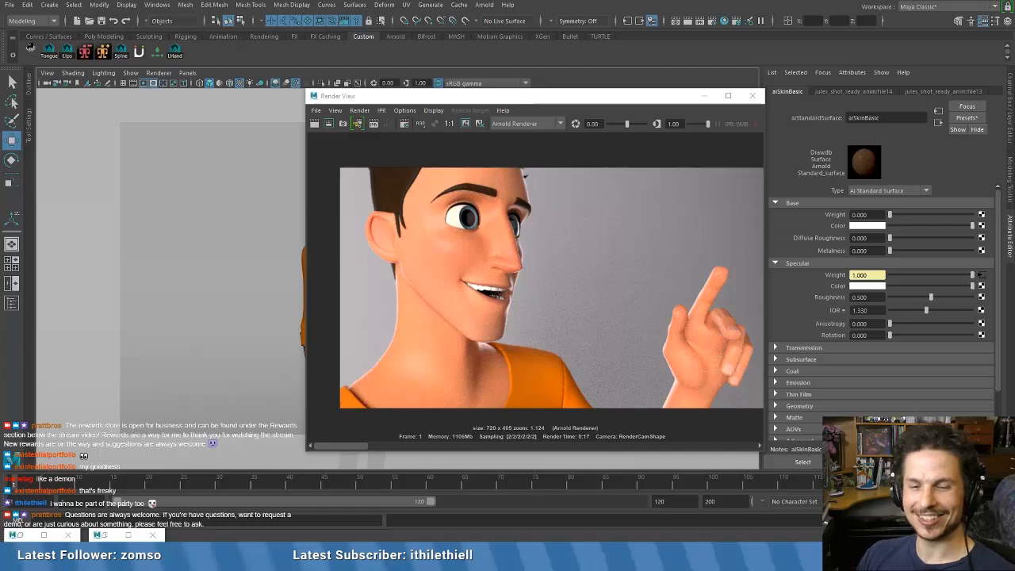
left_click_drag(582, 96, 539, 99)
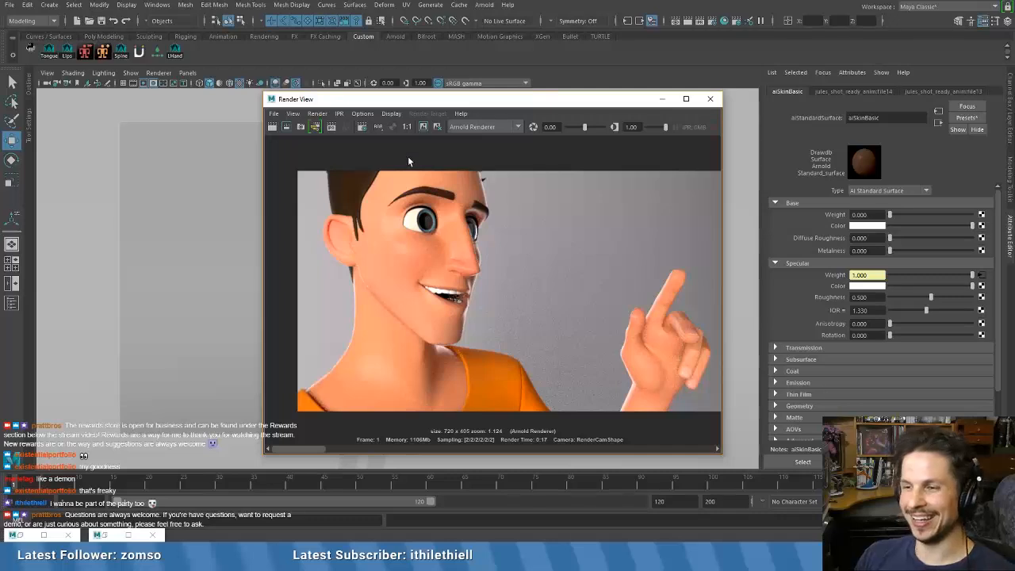
scroll(334, 148, "down", 1)
scroll(289, 149, "up", 1)
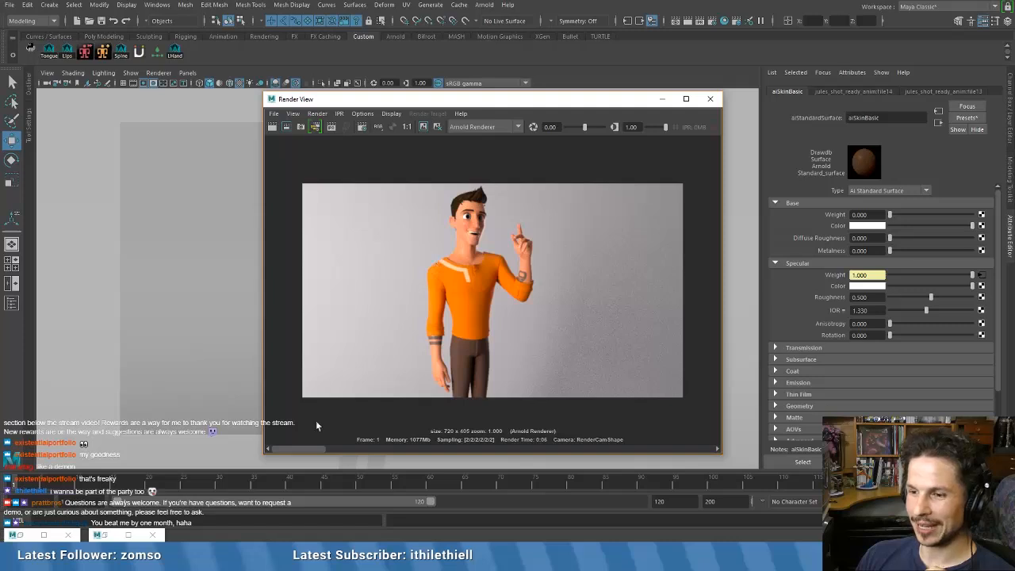
- Compare the wide render with the stored close-ups and render a small region over the character's shoulder and collar
left_click(348, 449)
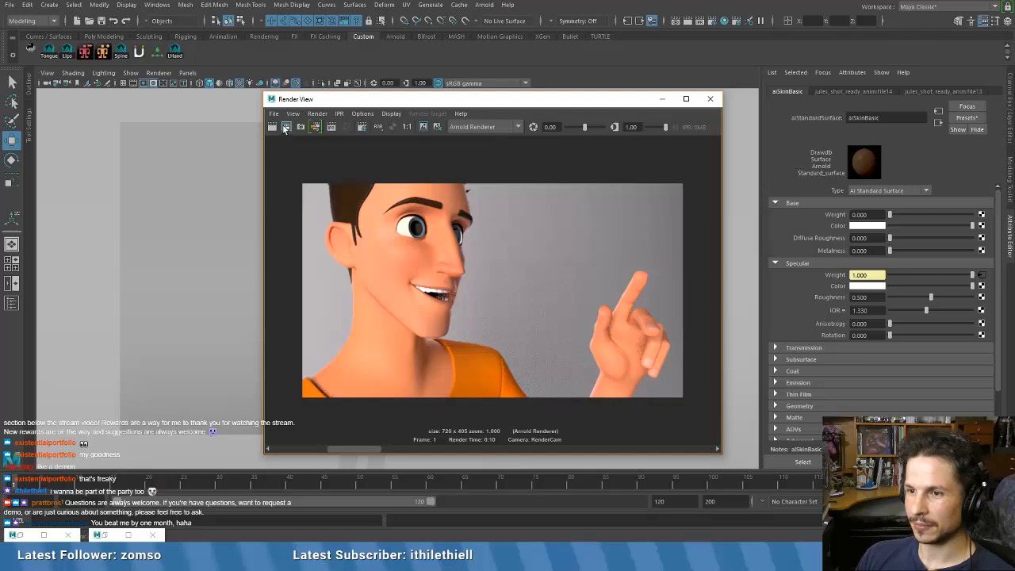
left_click_drag(429, 248, 470, 278)
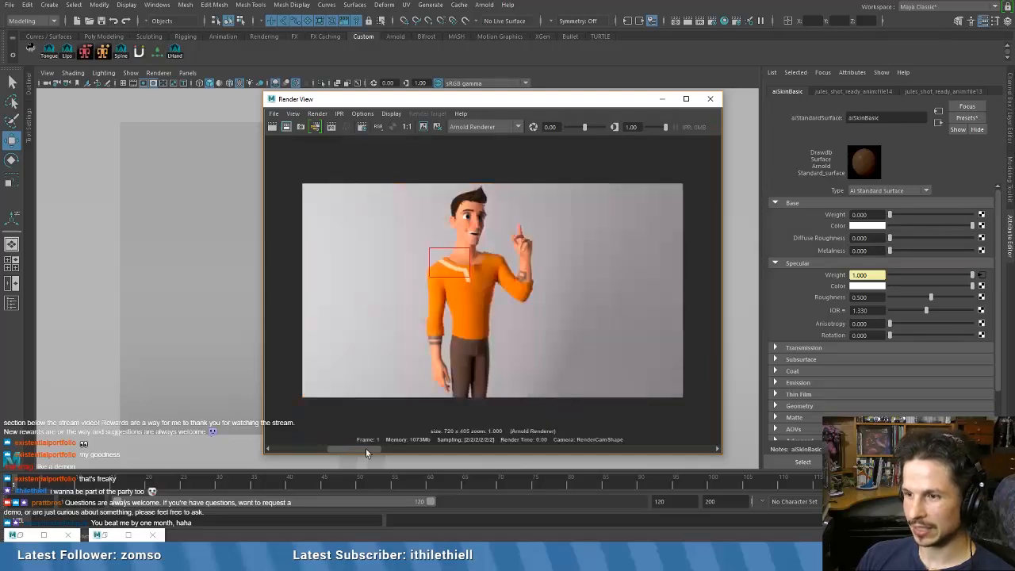
left_click(391, 448)
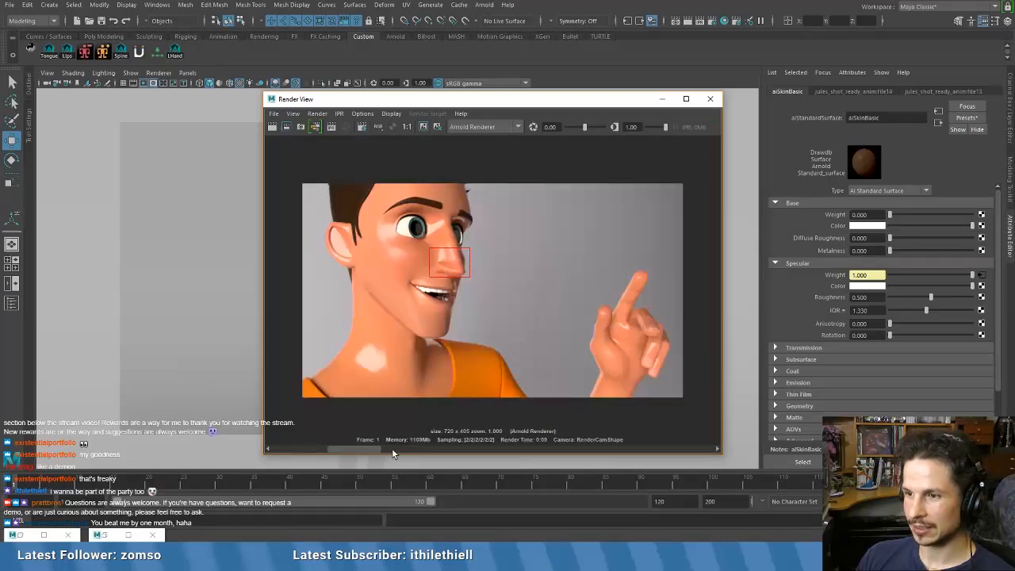
left_click(286, 128)
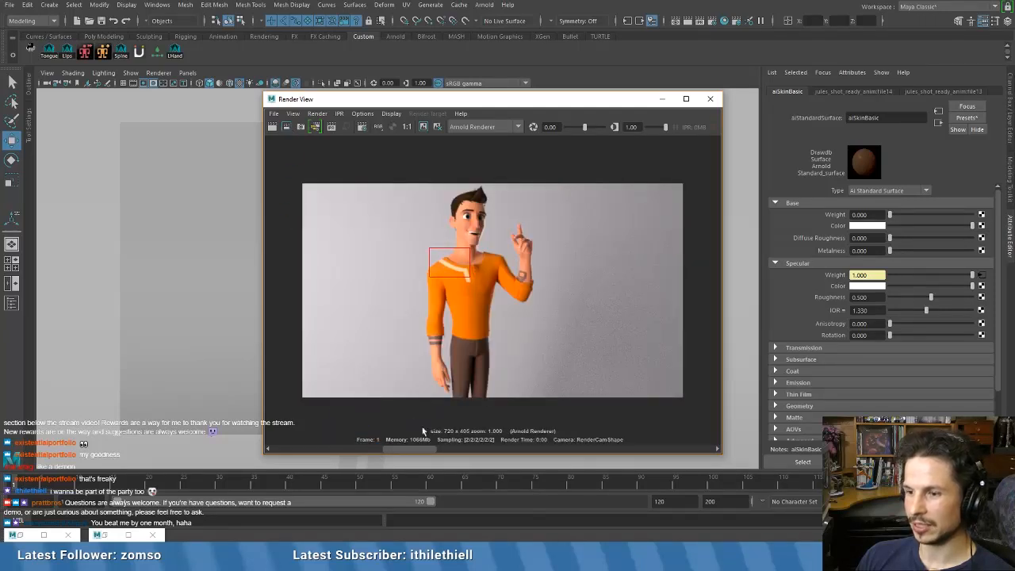
- Browse the stored renders and remove outdated close-up images from the Render View
left_click_drag(423, 448, 342, 446)
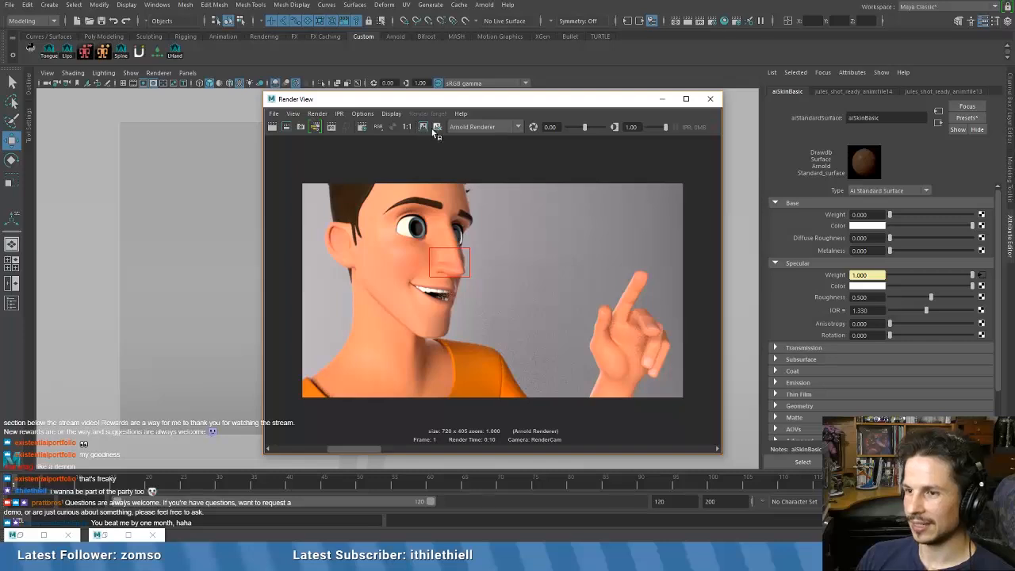
left_click(422, 128)
left_click(348, 450)
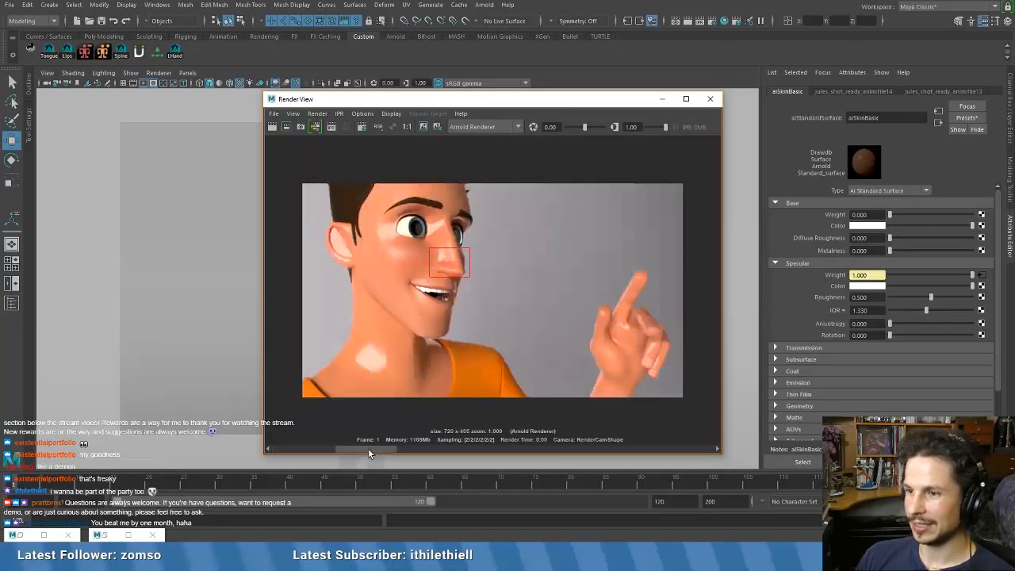
left_click(437, 128)
left_click_drag(322, 446, 275, 447)
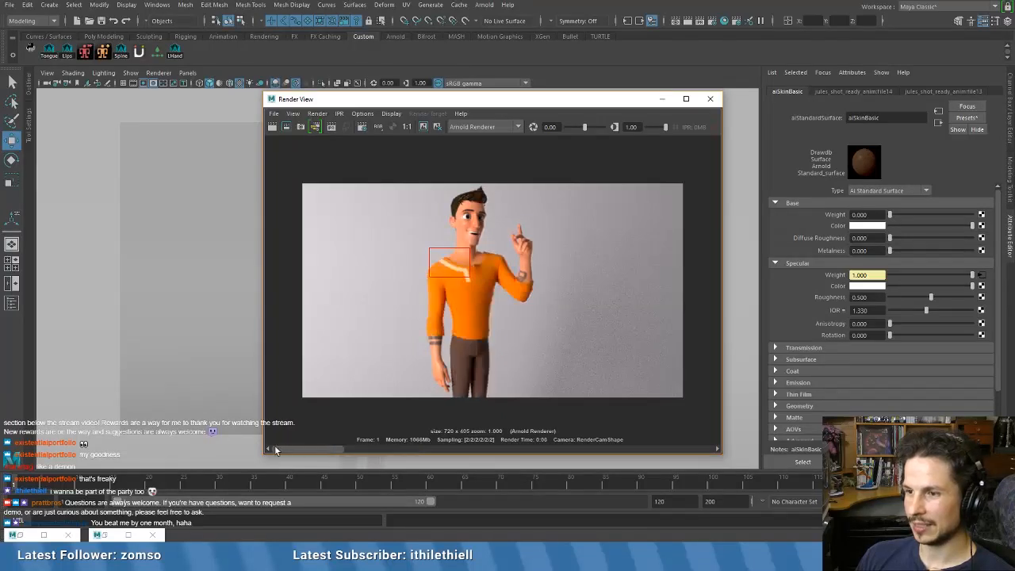
- Re-render the full wide shot of the character and compare it with the stored renders
left_click(271, 126)
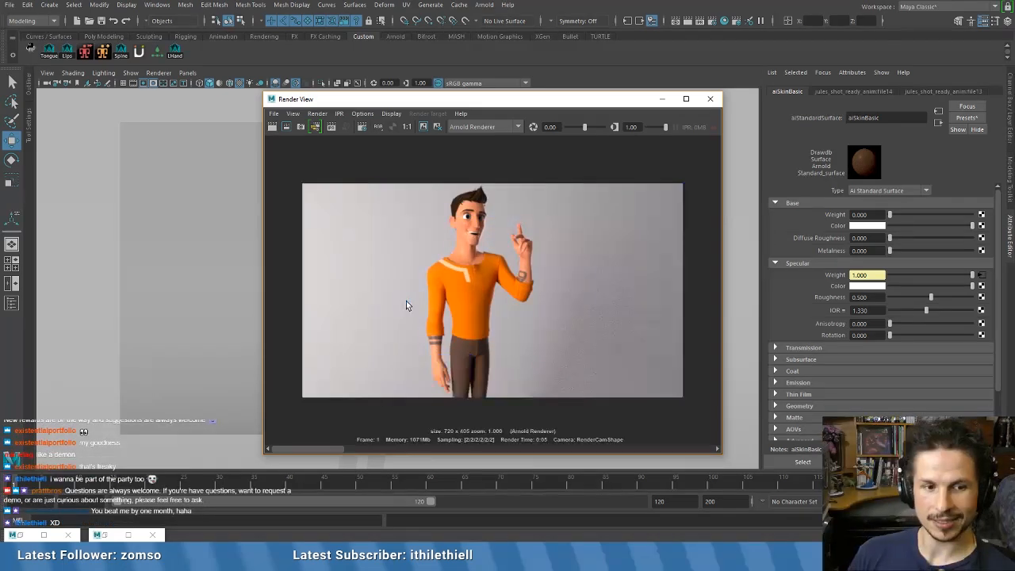
mouse_move(310, 448)
left_mouse_down()
mouse_move(352, 448)
mouse_move(304, 443)
mouse_move(353, 449)
mouse_move(318, 447)
left_mouse_up()
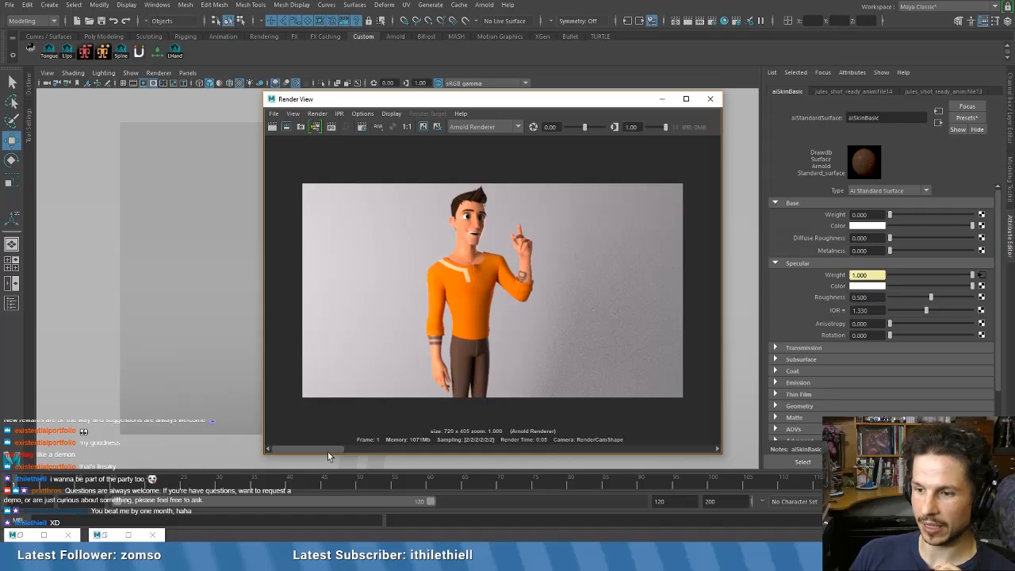
mouse_move(328, 451)
left_mouse_down()
mouse_move(384, 452)
mouse_move(323, 449)
left_mouse_up()
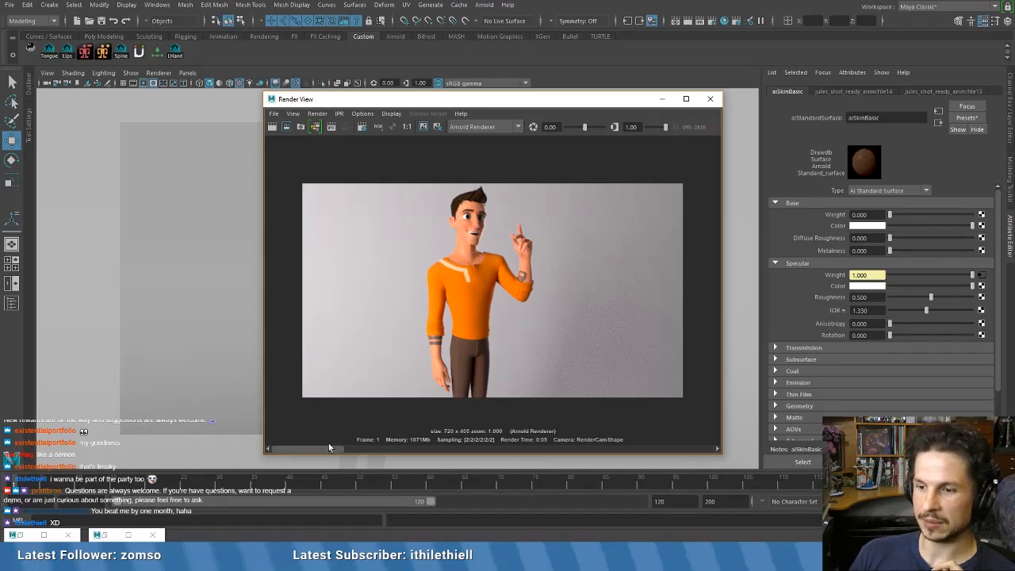
mouse_move(328, 448)
left_mouse_down()
mouse_move(375, 450)
mouse_move(336, 450)
left_mouse_up()
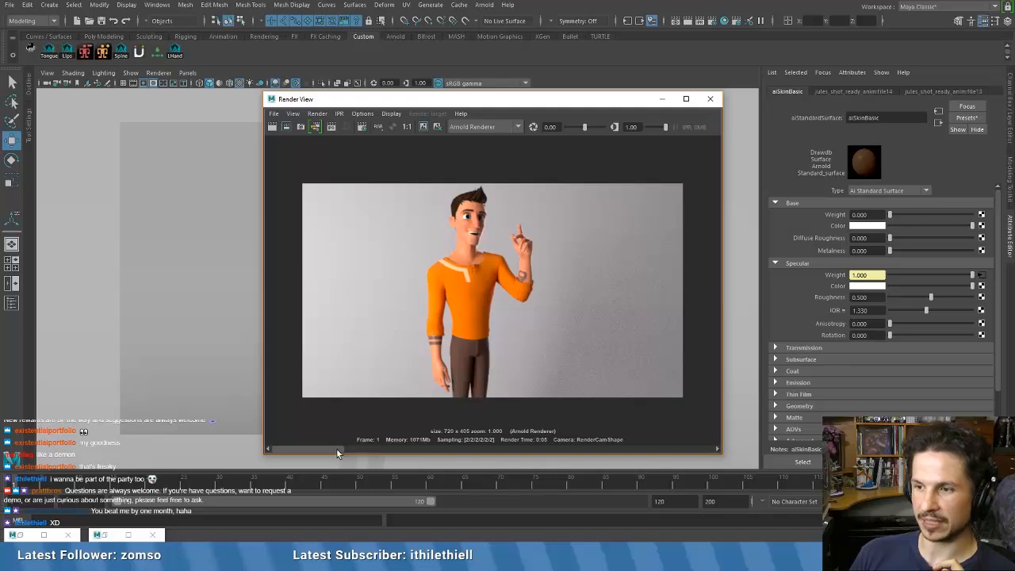
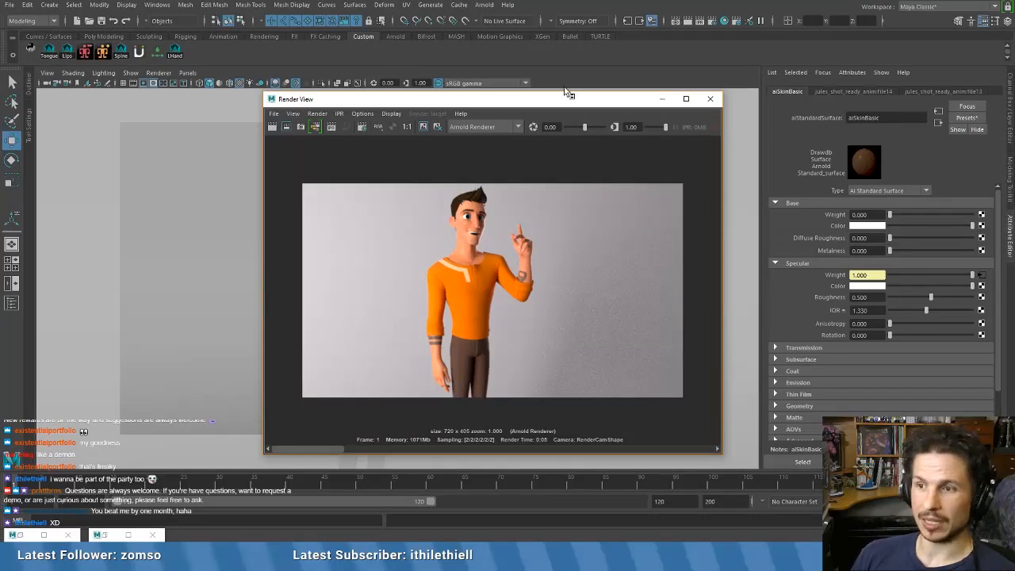
- Bring the Hypershade back up beside the render and examine the character's mouth and teeth up close in the perspective view
left_click_drag(576, 98, 788, 234)
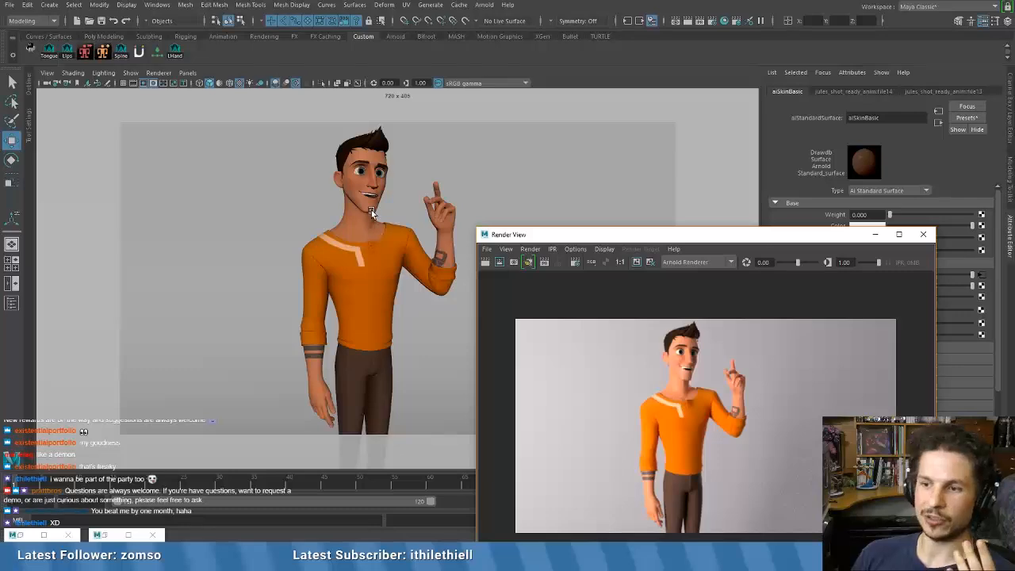
left_click(107, 536)
left_click_drag(598, 43, 540, 343)
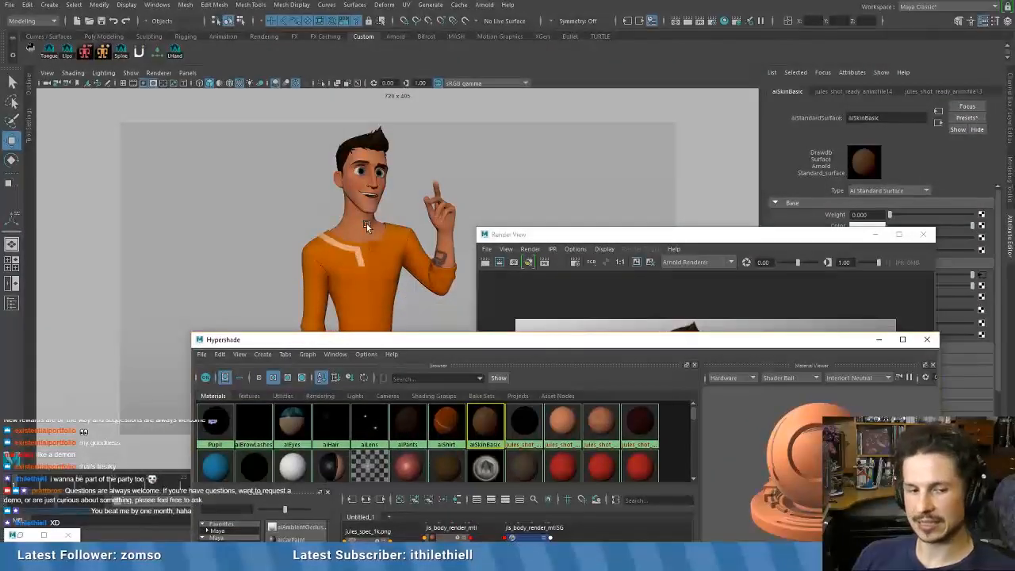
left_click(454, 212)
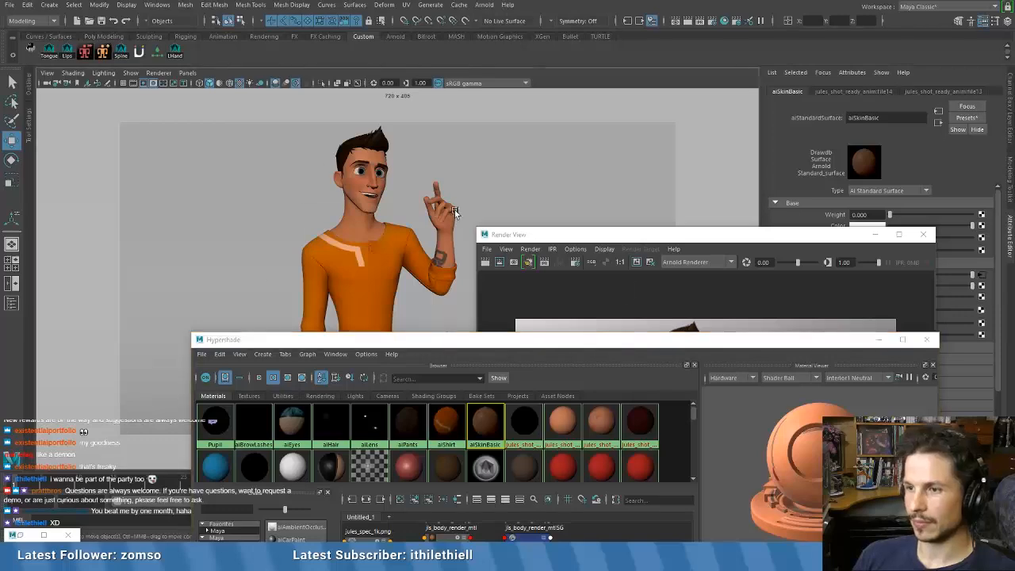
key("space")
scroll(558, 176, "down", 5)
middle_click_drag(529, 222, 516, 183, "alt")
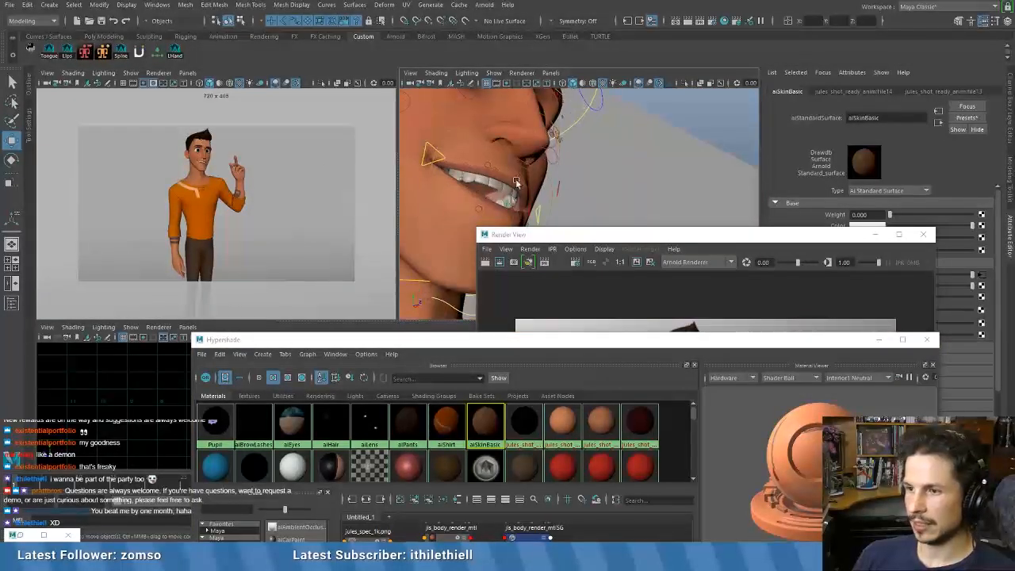
left_click_drag(516, 182, 516, 167, "alt")
scroll(517, 167, "up", 4)
middle_click_drag(517, 167, 577, 171, "alt")
left_click_drag(578, 171, 558, 187, "alt")
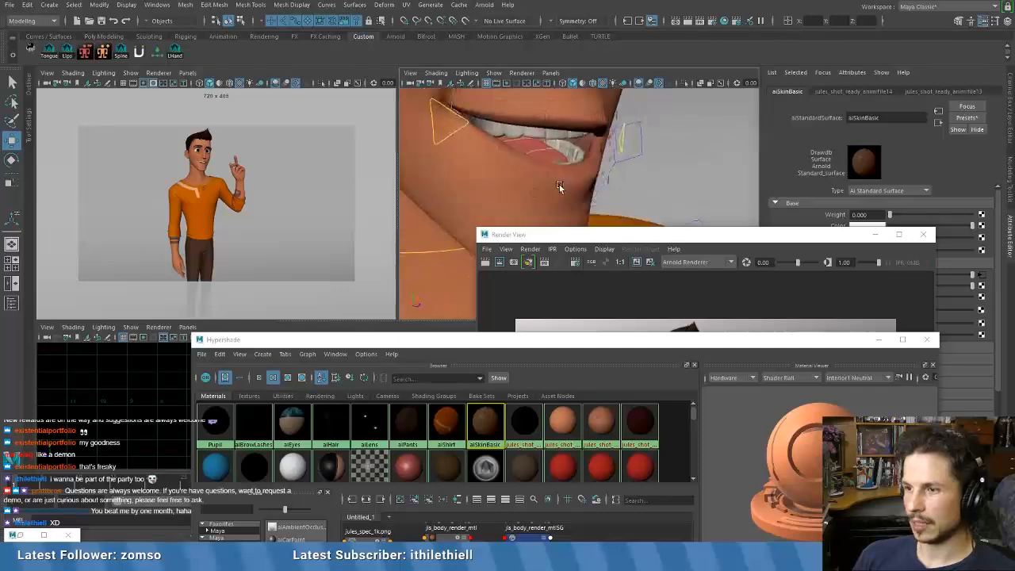
scroll(559, 186, "up", 4)
- Create a new aiStandardSurface shader and replace its settings with the Ceramic preset
left_click_drag(592, 344, 656, 113)
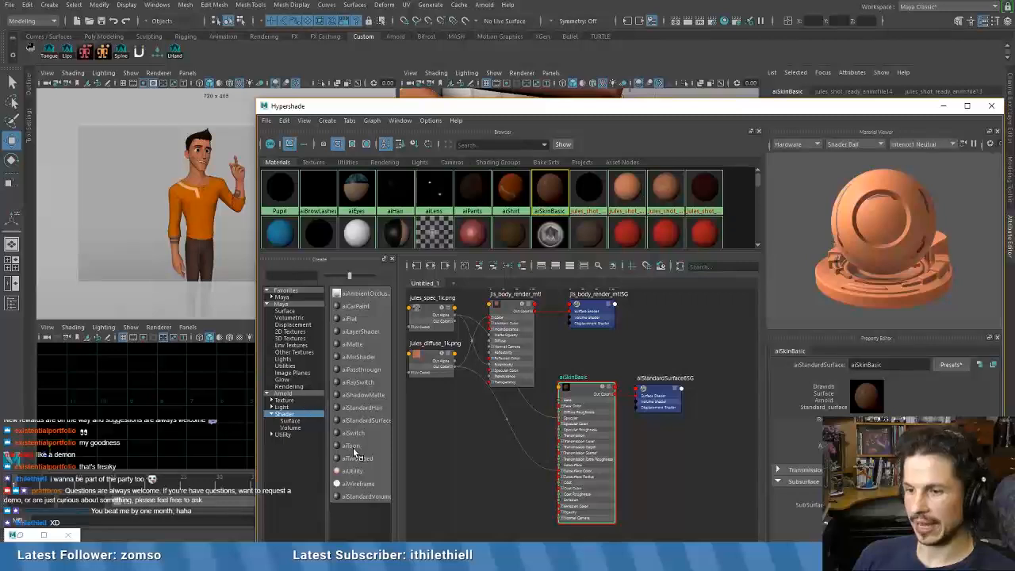
left_click(360, 420)
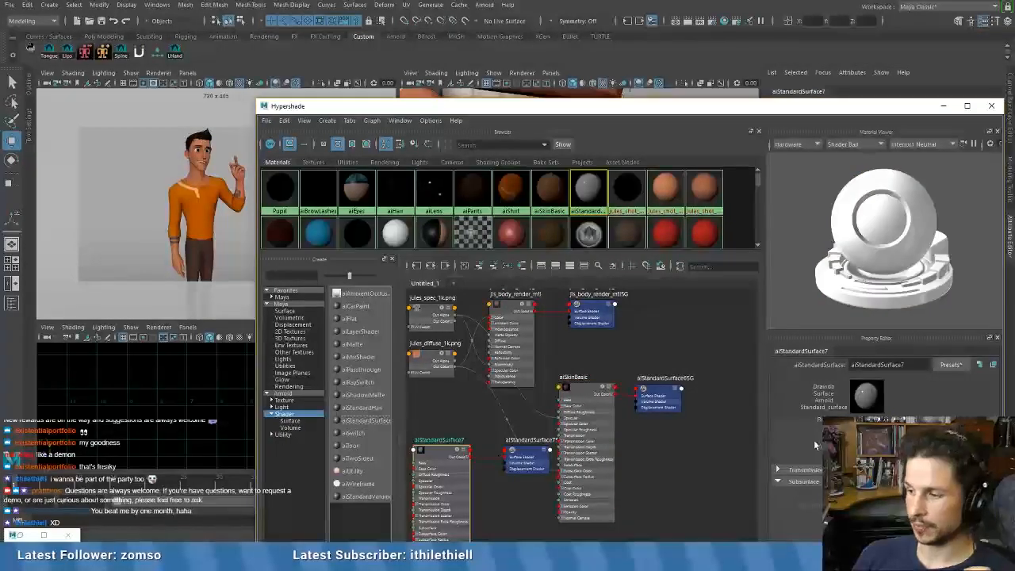
left_click(949, 365)
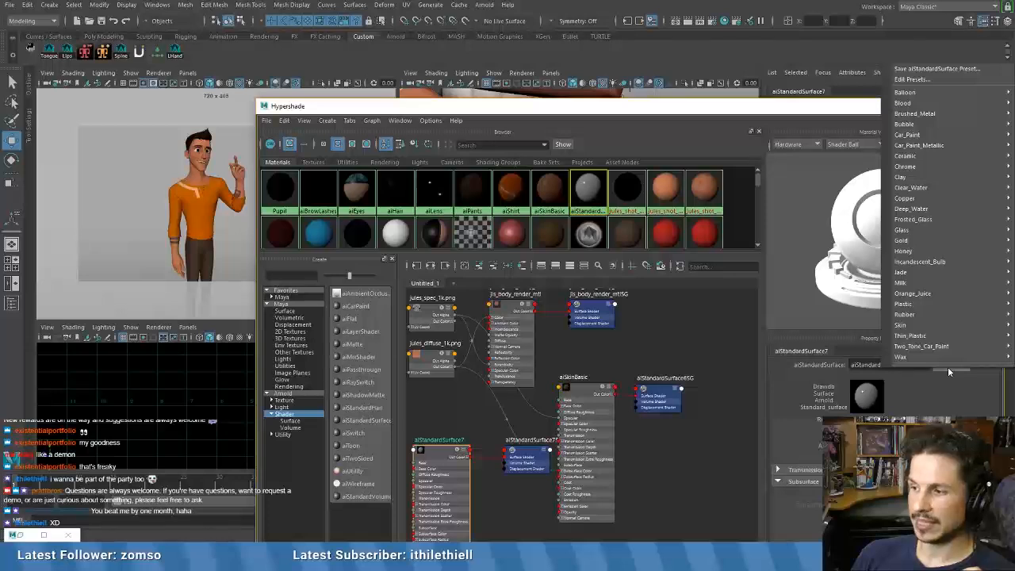
mouse_move(917, 157)
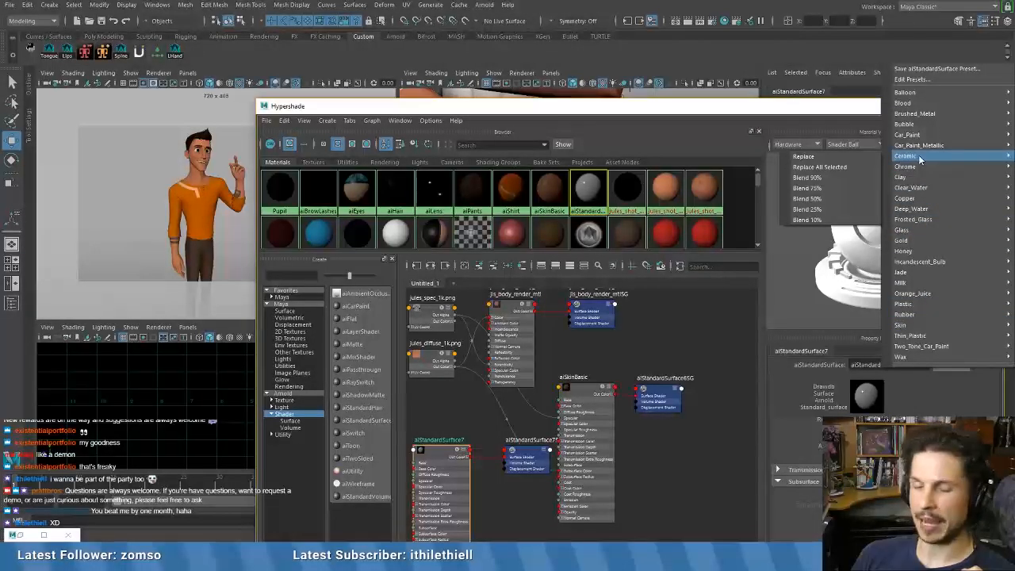
left_click(803, 156)
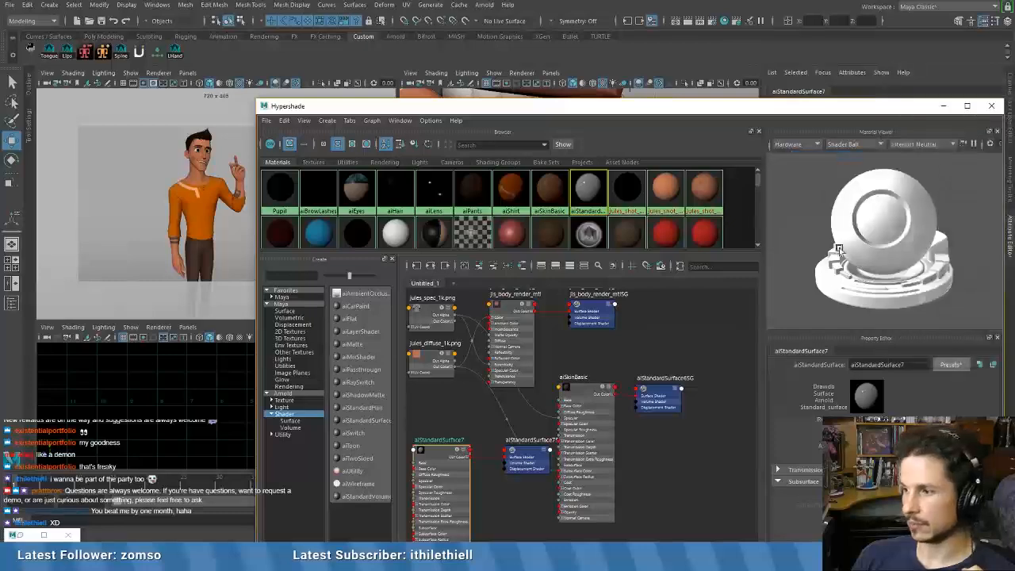
- Review the new shader's attributes and tint its subsurface radius colour a pale yellow
left_click_drag(804, 108, 719, 43)
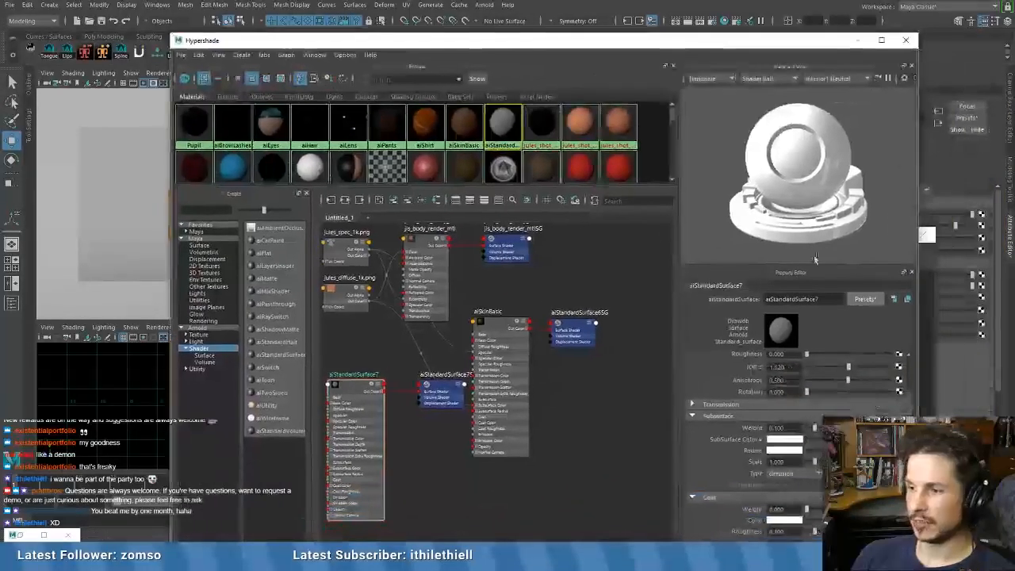
scroll(689, 460, "up", 3)
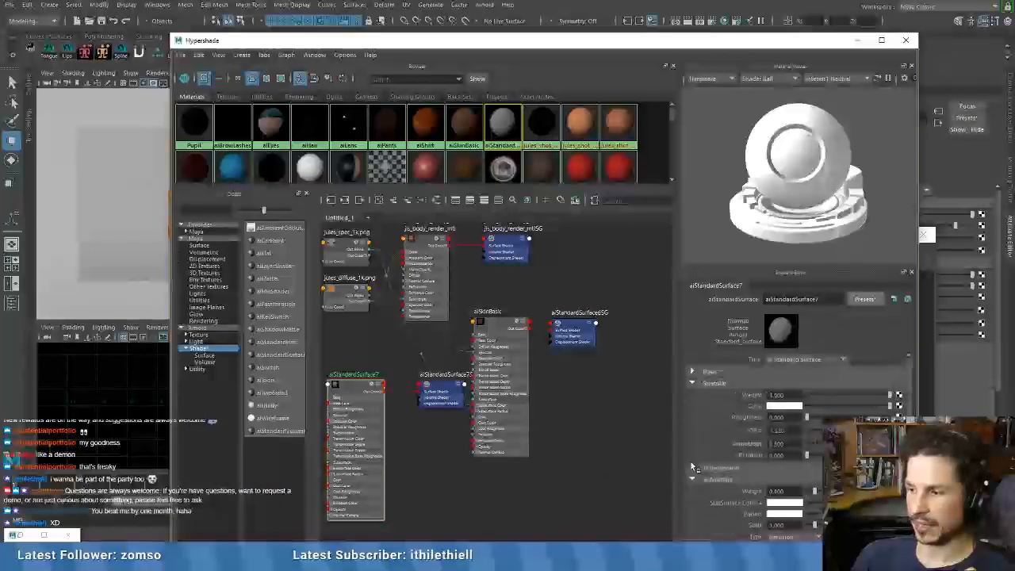
left_click(695, 371)
scroll(701, 404, "down", 4)
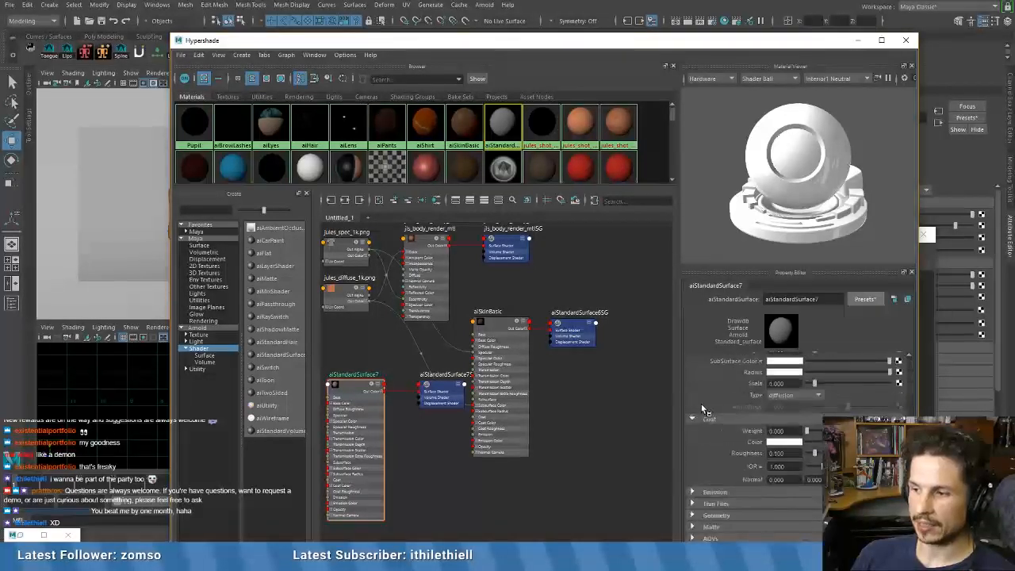
scroll(701, 408, "up", 3)
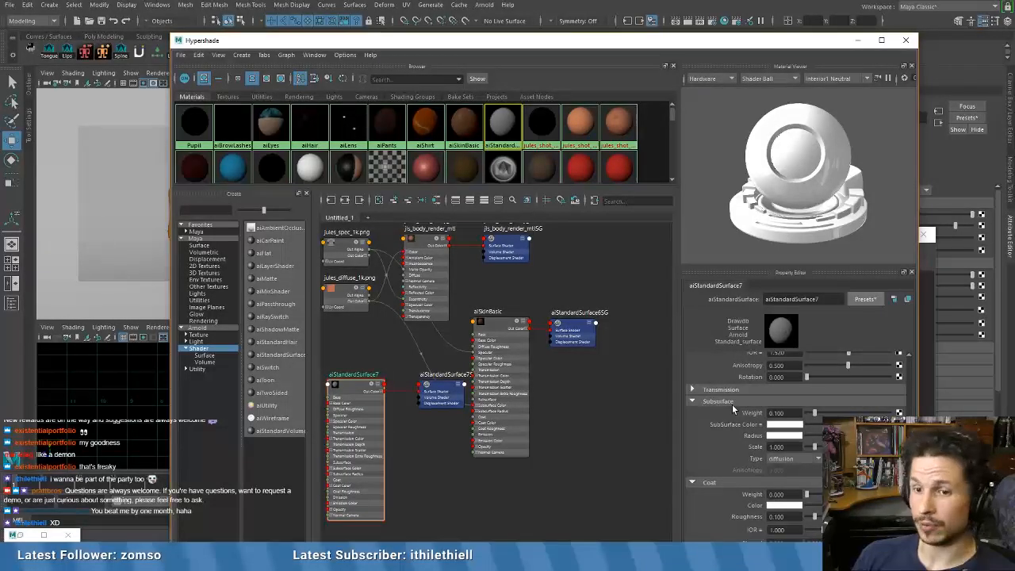
left_click(783, 436)
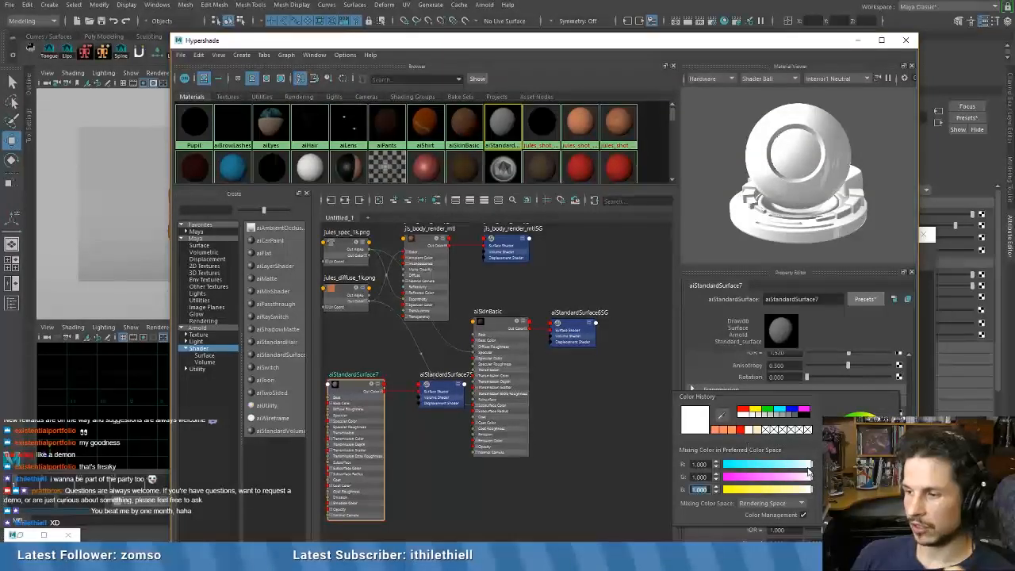
left_click_drag(807, 485, 805, 491)
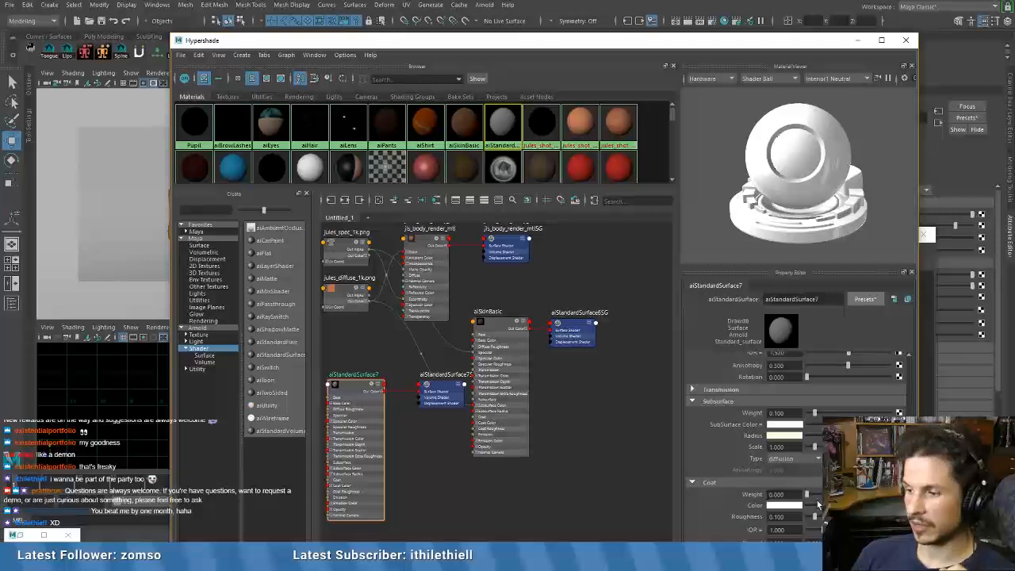
- Set the new shader's coat weight to 0.206
mouse_move(808, 494)
left_mouse_down()
mouse_move(847, 494)
mouse_move(822, 495)
left_mouse_up()
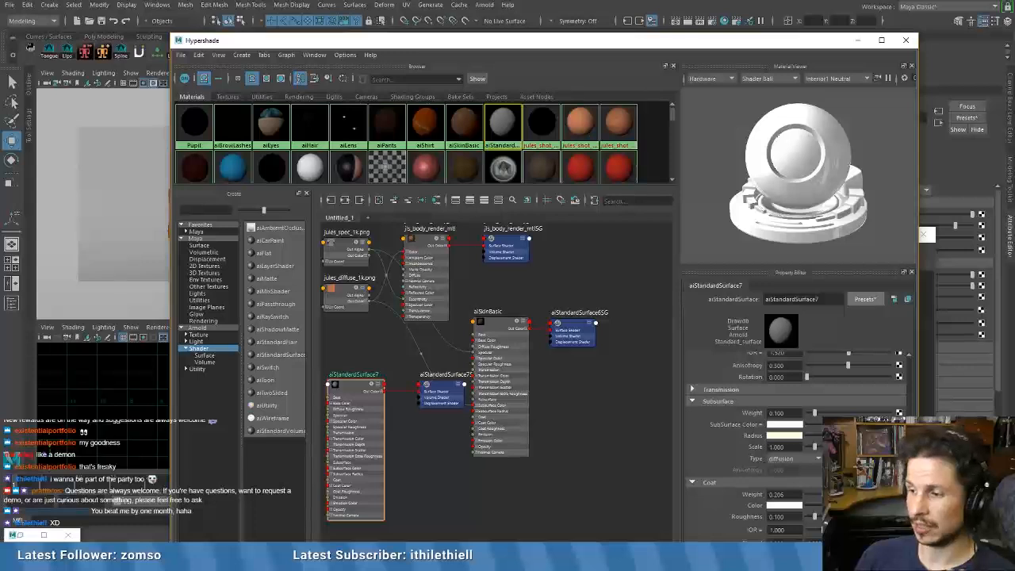
left_click_drag(822, 494, 823, 494)
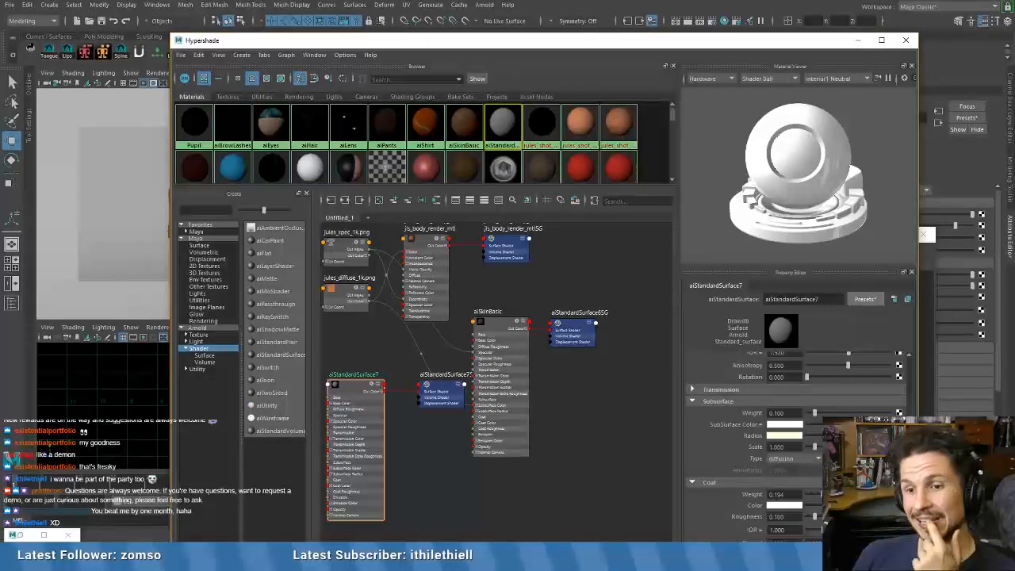
left_click_drag(823, 494, 824, 494)
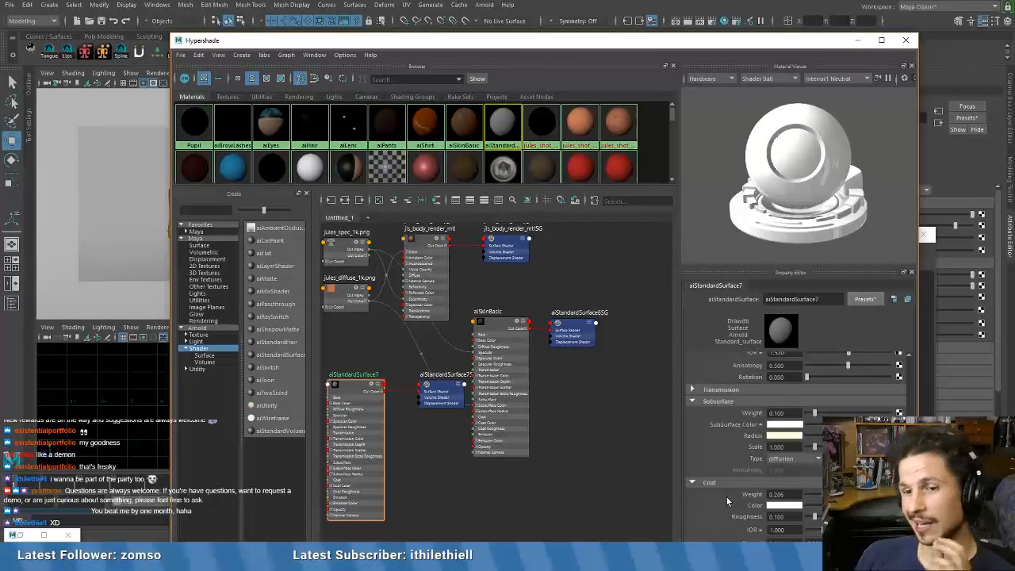
- Set the new shader's specular roughness to 0.471 and switch the material preview's renderer to Arnold
scroll(699, 459, "up", 1)
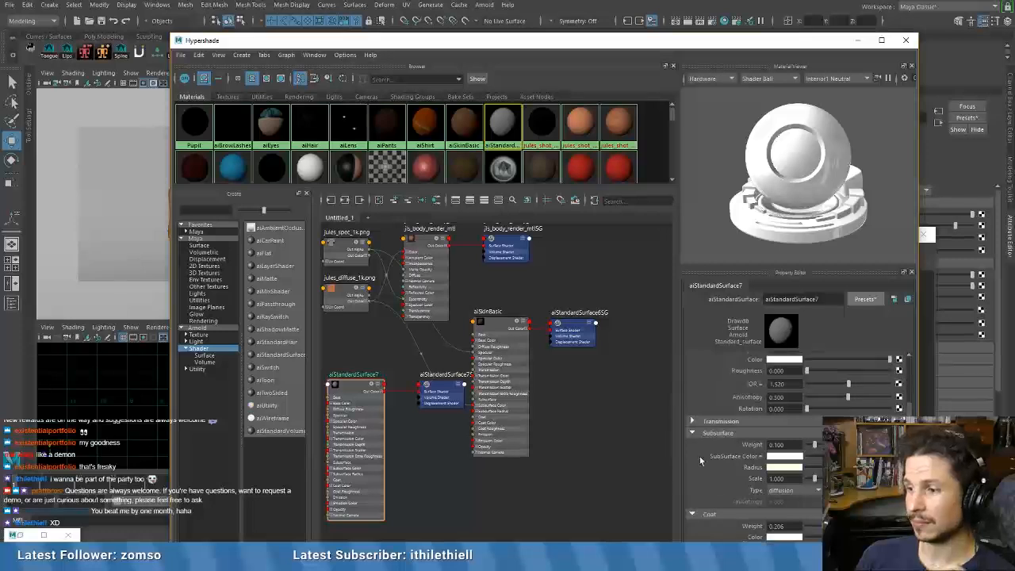
scroll(699, 456, "up", 2)
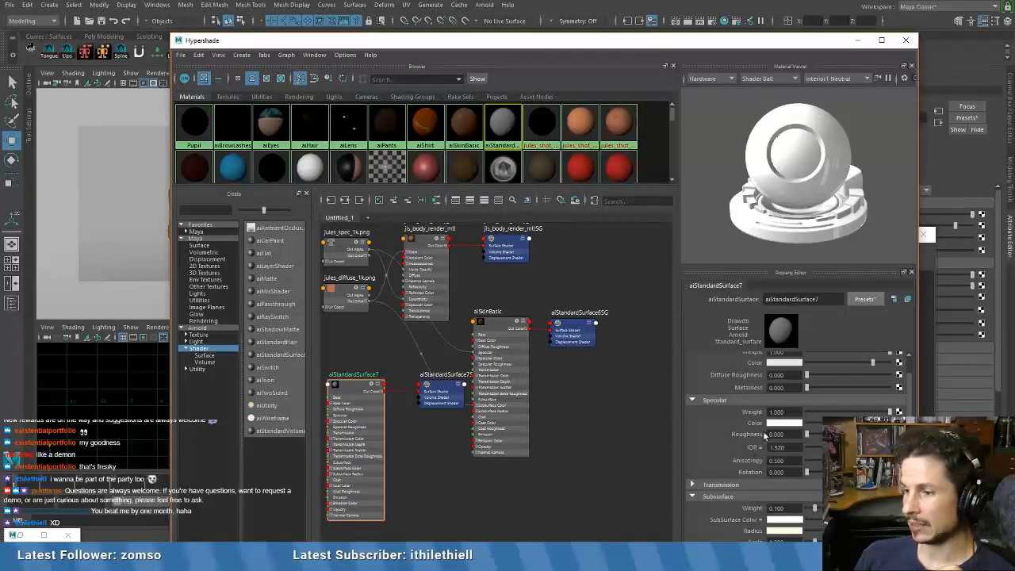
left_click_drag(817, 431, 847, 433)
left_click(705, 79)
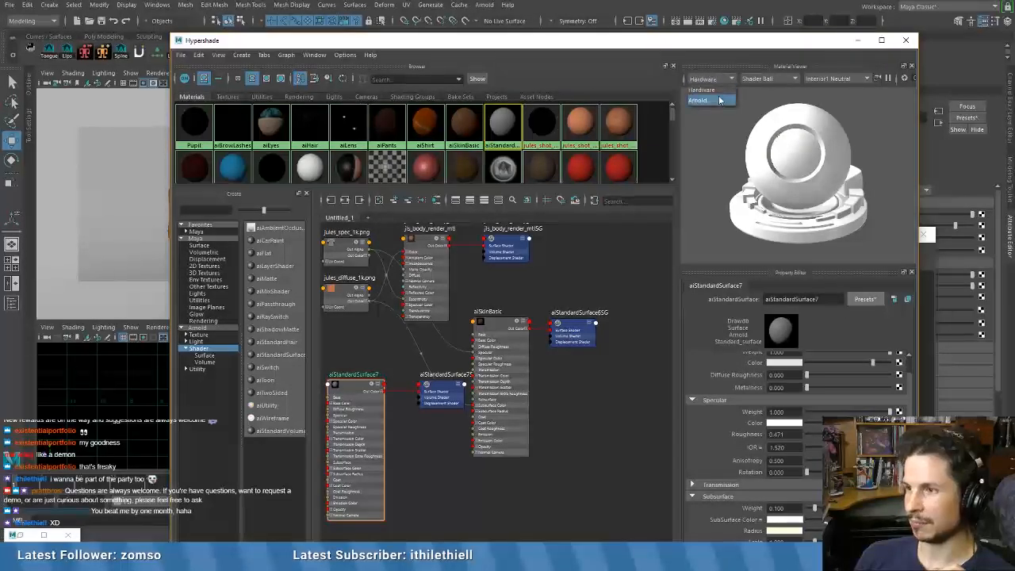
left_click(719, 100)
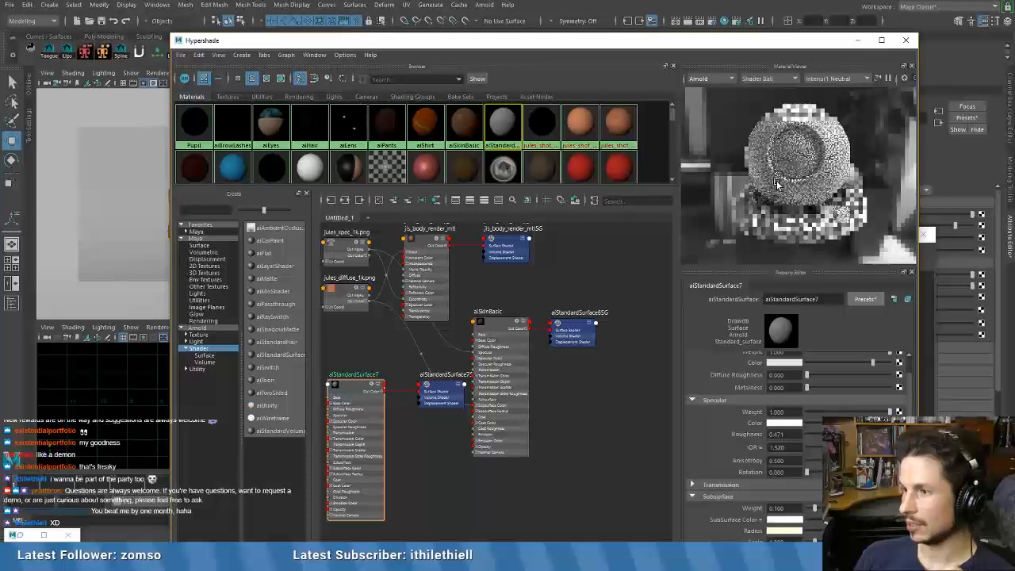
- Tint the new shader's base colour a very pale yellow, keeping red and green at 0.800 and lowering blue to about 0.75
scroll(687, 469, "up", 1)
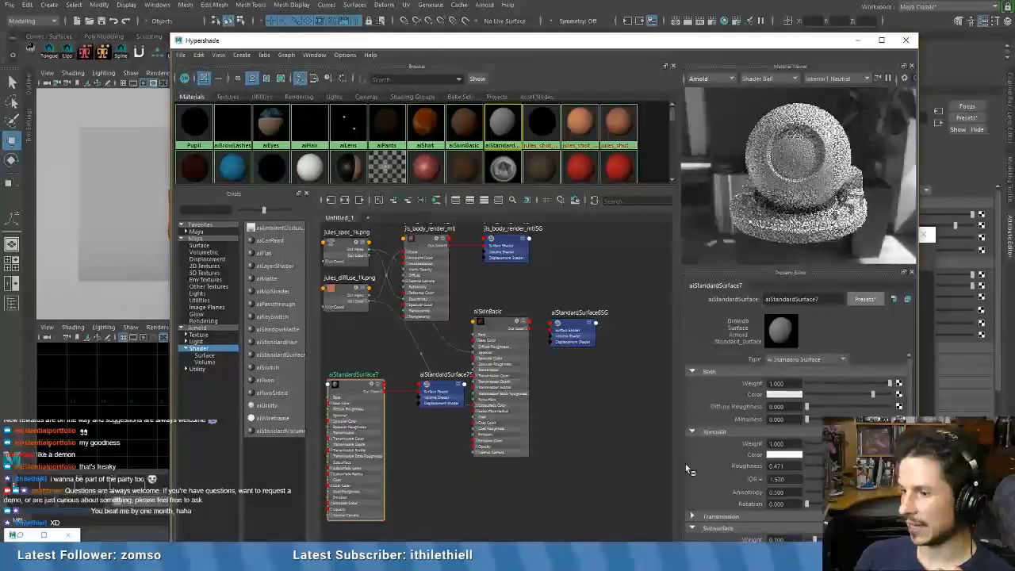
left_click(777, 393)
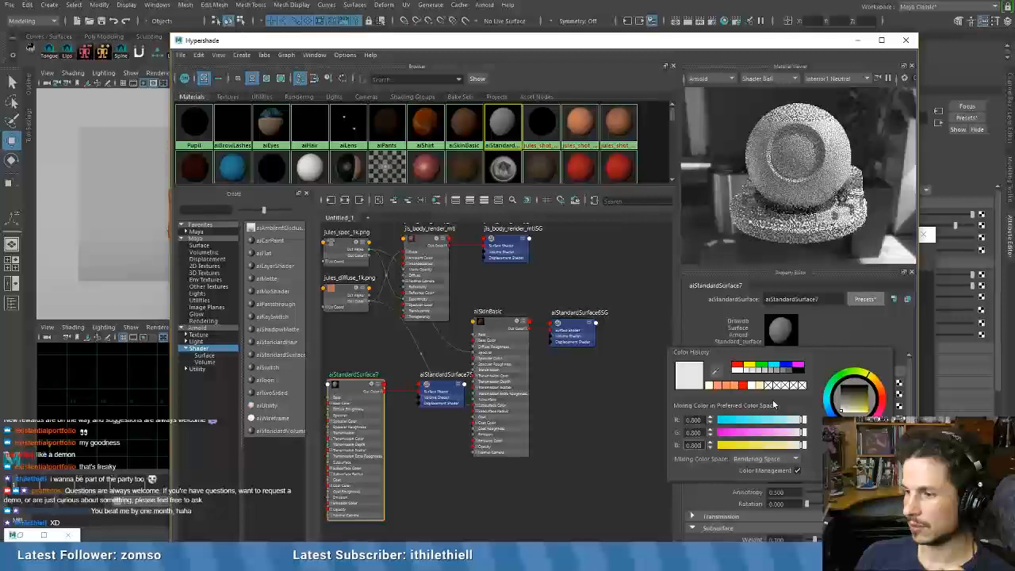
left_click_drag(799, 445, 802, 445)
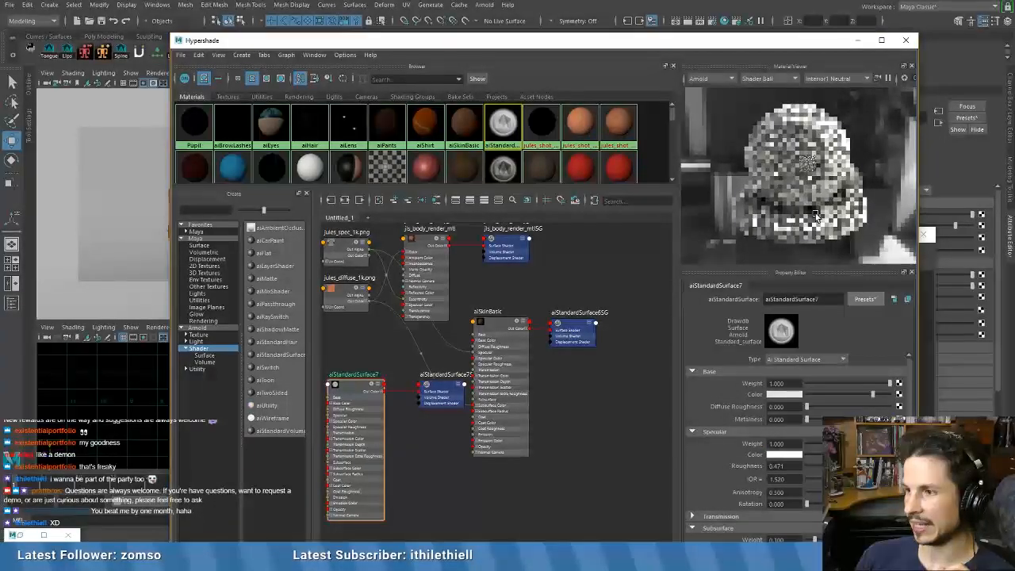
left_click(789, 394)
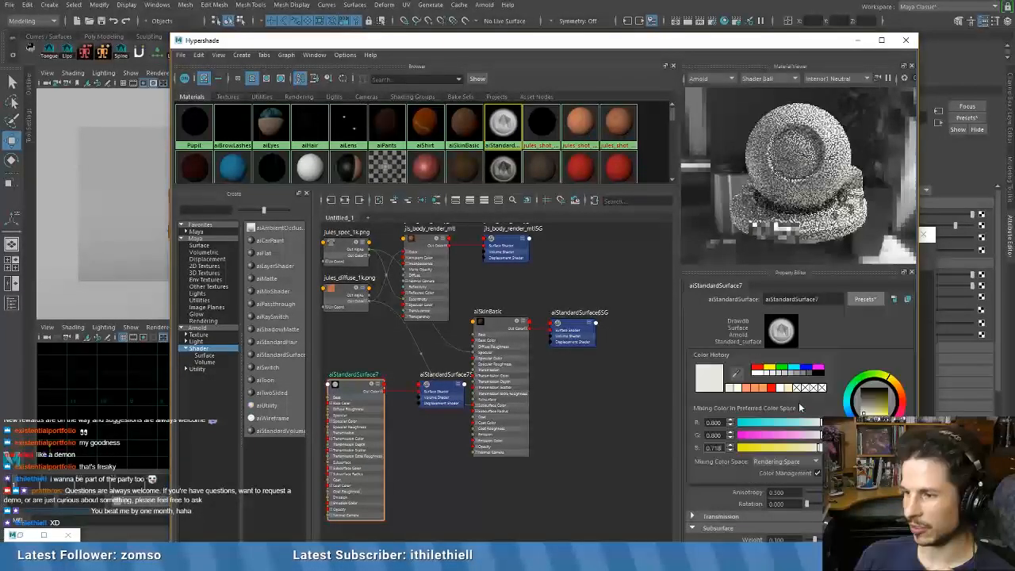
left_click(818, 448)
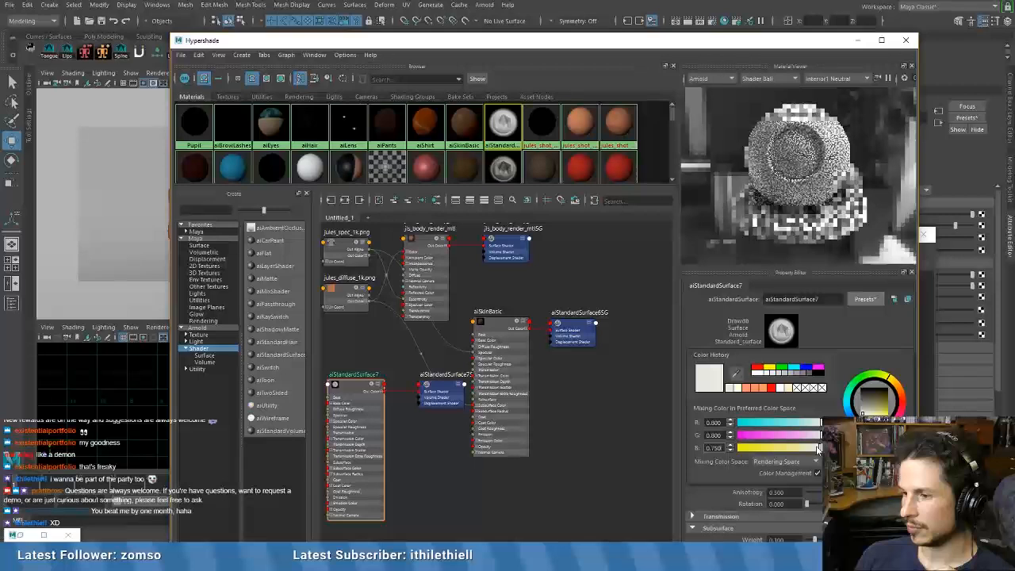
left_click_drag(817, 447, 817, 447)
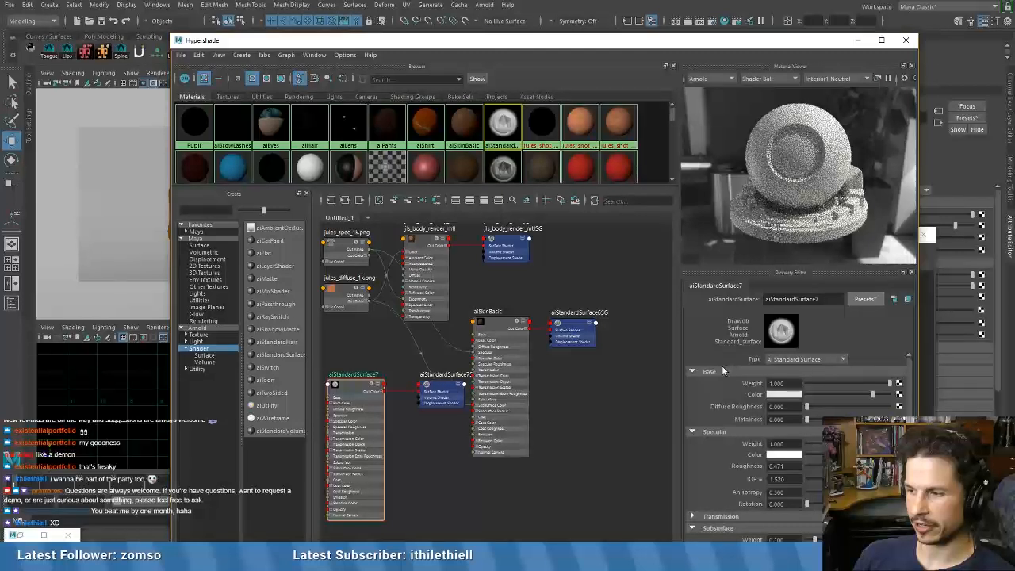
- Rename the ceramic shader aiTeeth and assign it to the character's teeth geometry
left_click_drag(714, 40, 698, 266)
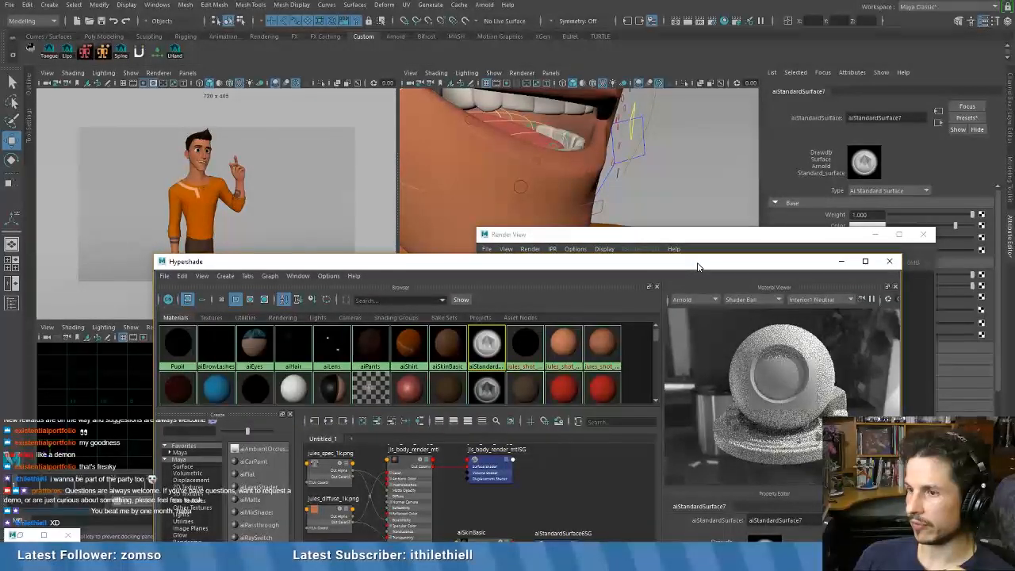
left_click(561, 138)
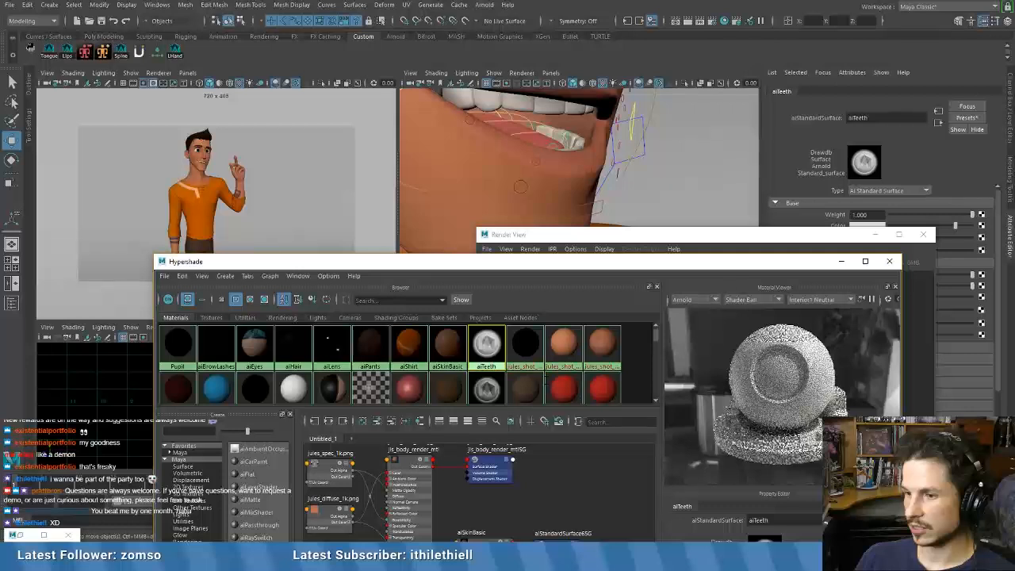
right_click_drag(486, 344, 571, 333)
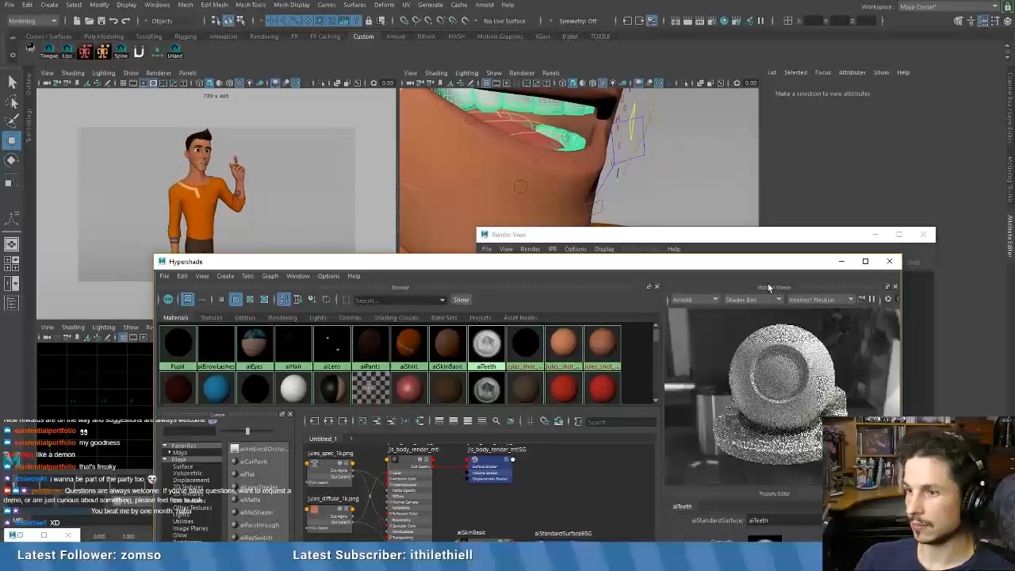
left_click(841, 262)
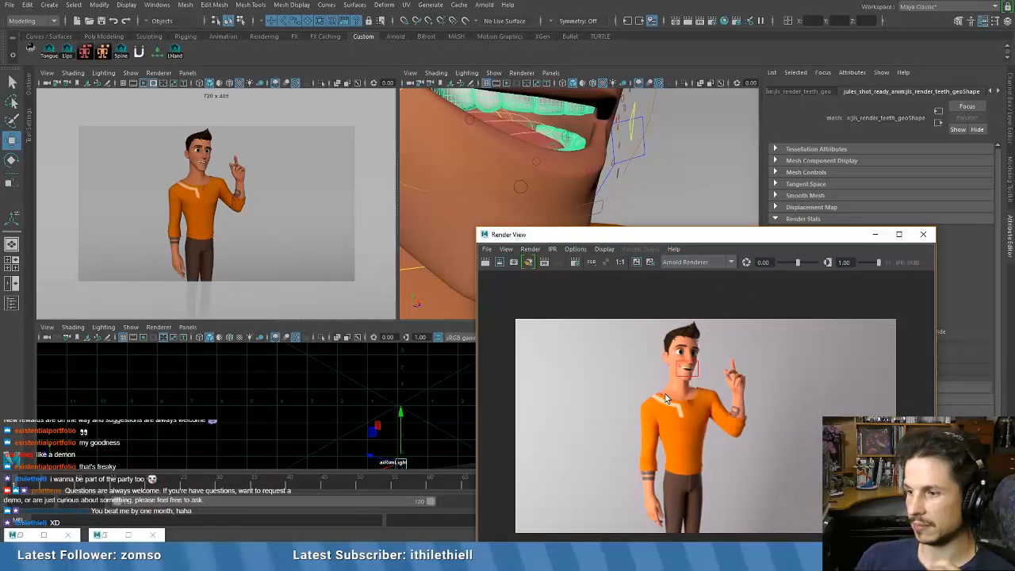
- Select the tongue mesh and examine its inner mouth shader in Hypershade
left_click_drag(790, 235, 847, 289)
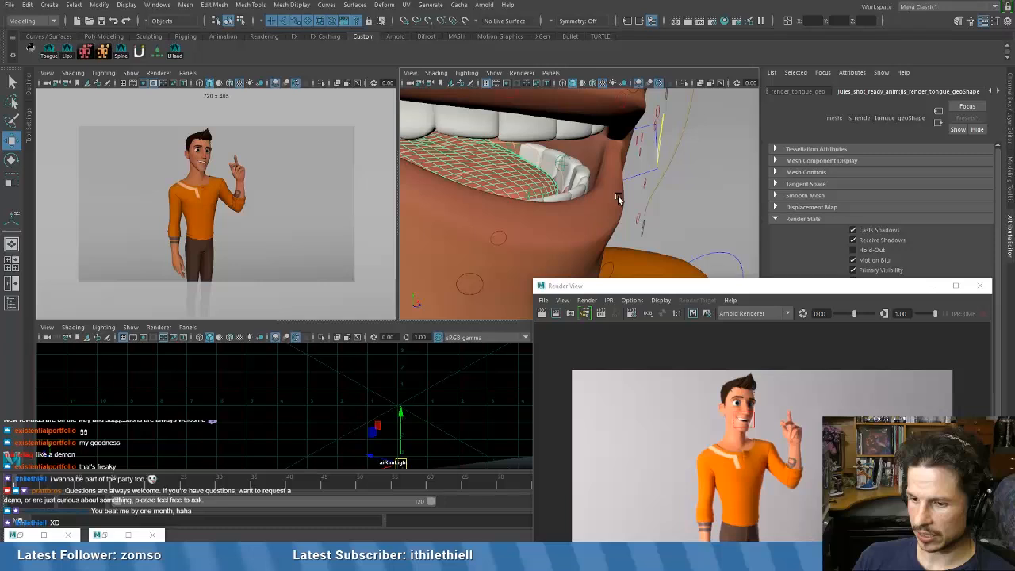
left_click_drag(618, 198, 615, 200, "alt")
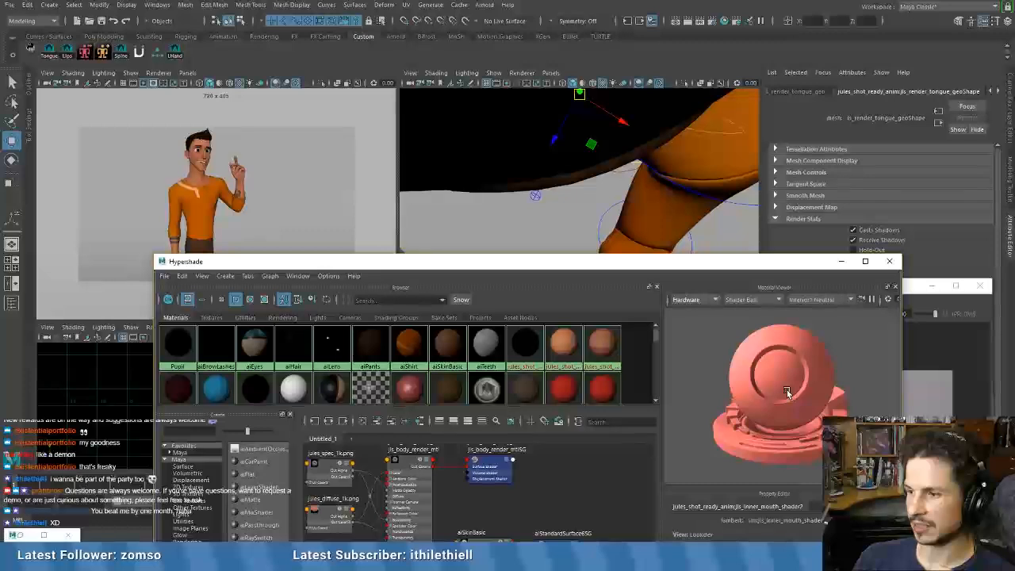
left_click_drag(767, 262, 651, 70)
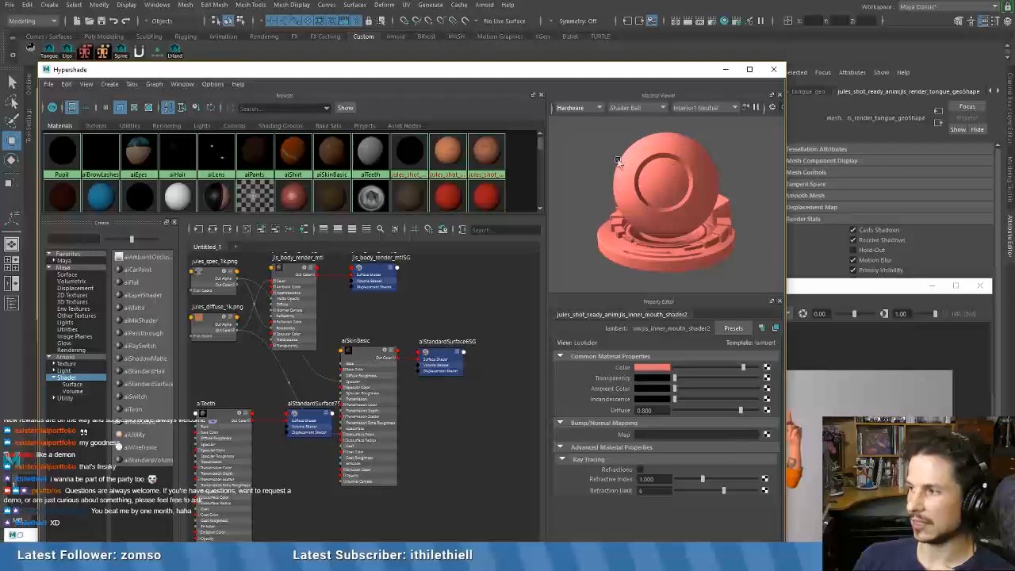
left_click(581, 107)
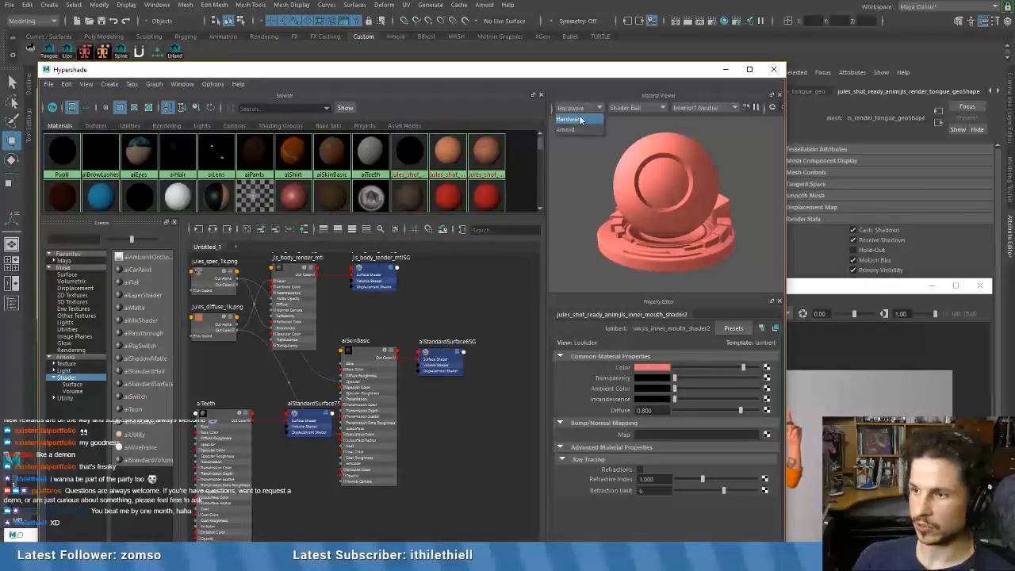
left_click(766, 108)
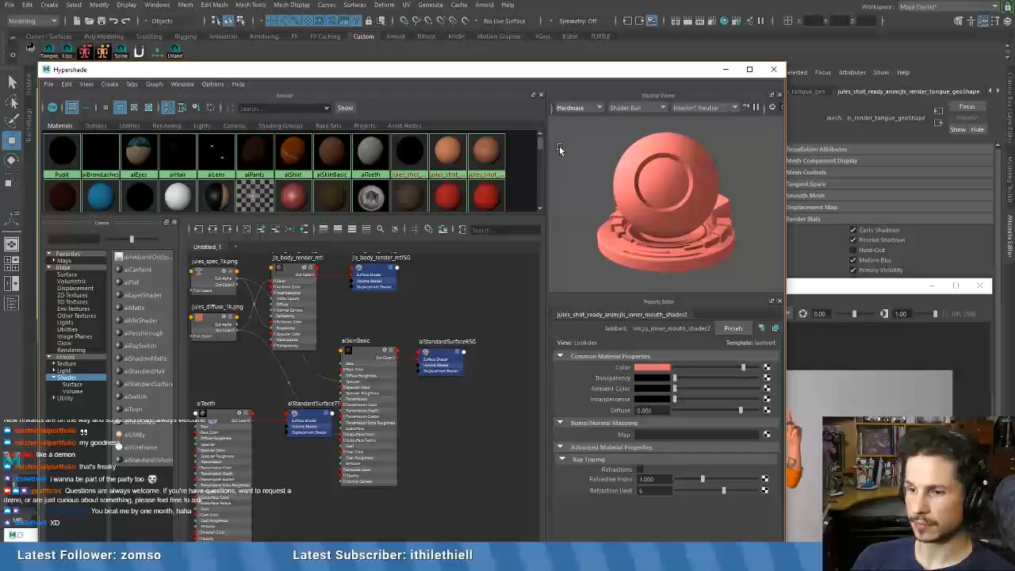
- View the character's mouth and inspect the existing gums material's properties among the scene materials
left_click_drag(440, 73, 478, 313)
scroll(530, 246, "down", 6)
left_click_drag(507, 249, 494, 232, "alt")
scroll(495, 232, "up", 5)
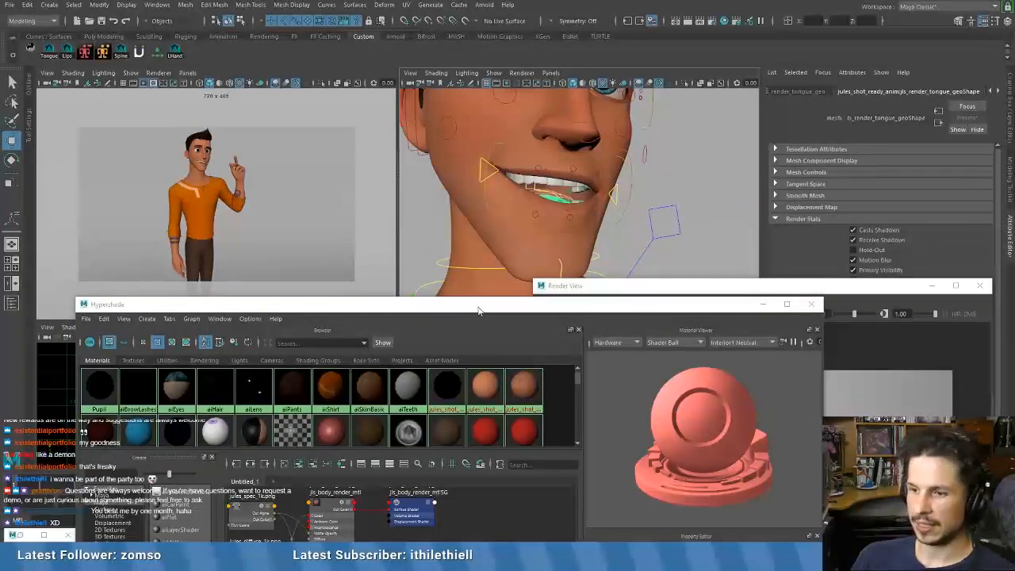
left_click_drag(478, 310, 488, 189)
scroll(340, 295, "down", 1)
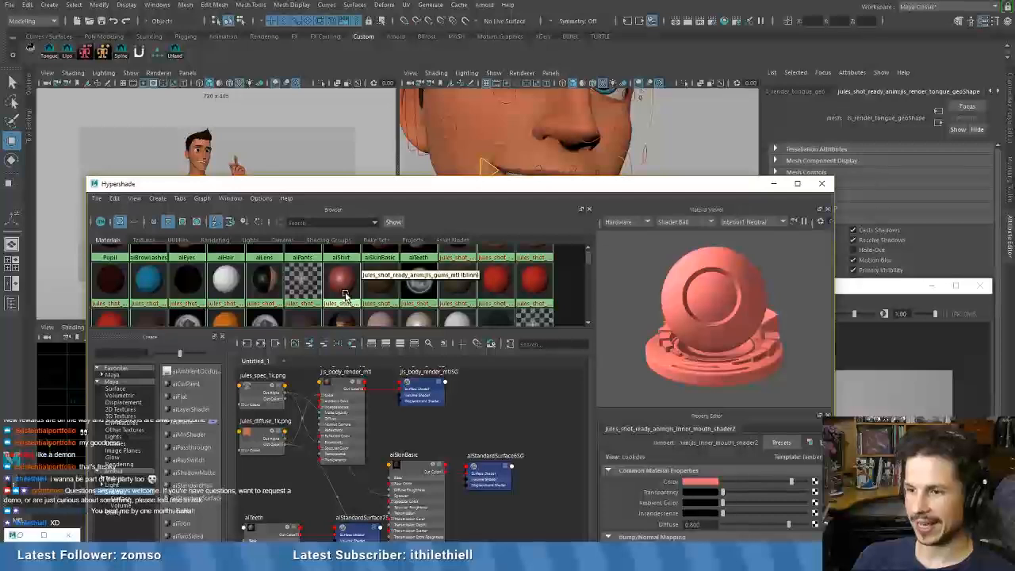
left_click(332, 292)
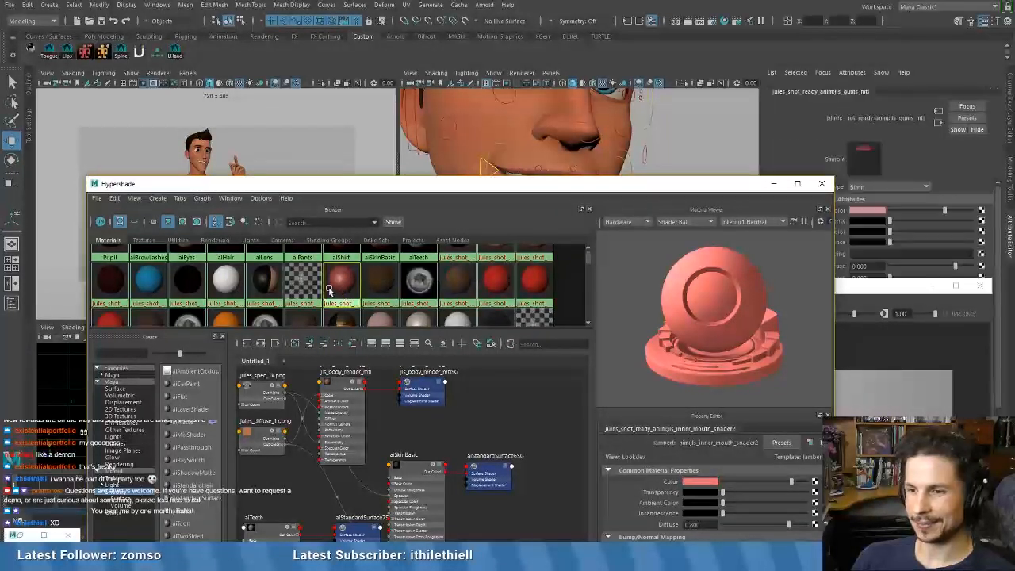
left_click(709, 482)
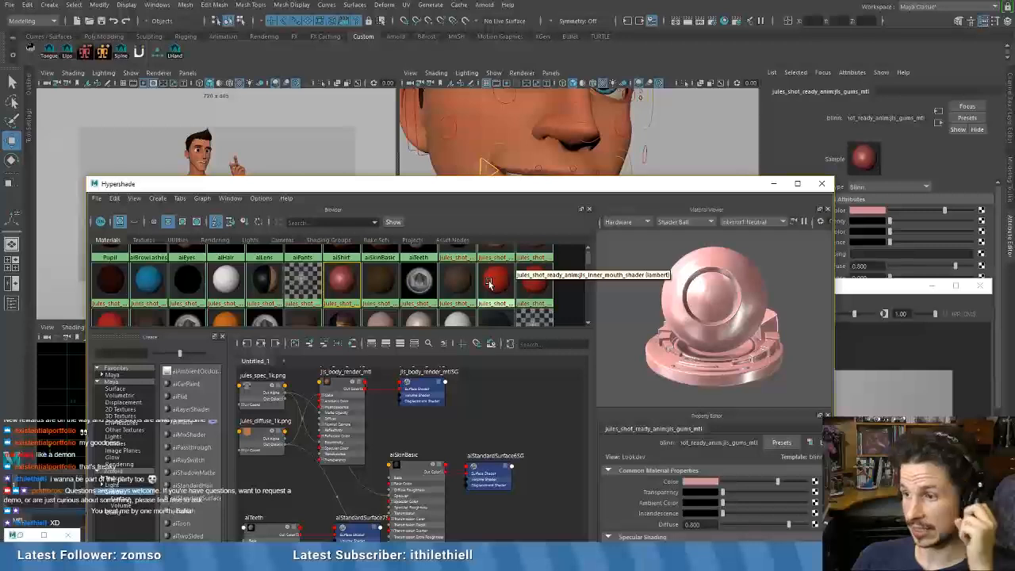
scroll(133, 289, "down", 1)
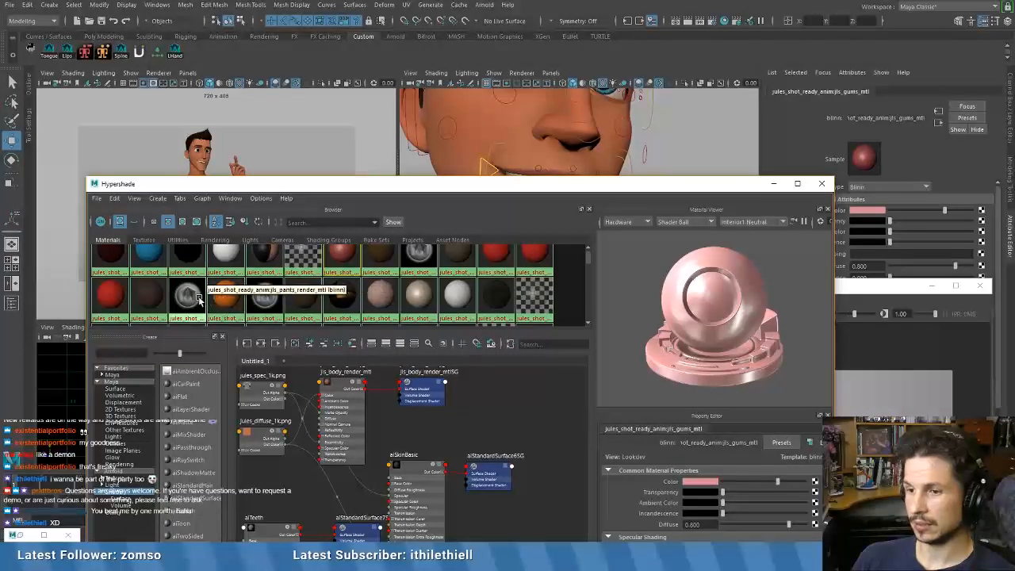
- Get a close view into the open mouth and select the tongue mesh
middle_click_drag(581, 132, 572, 79, "alt")
left_click_drag(573, 79, 561, 103, "alt")
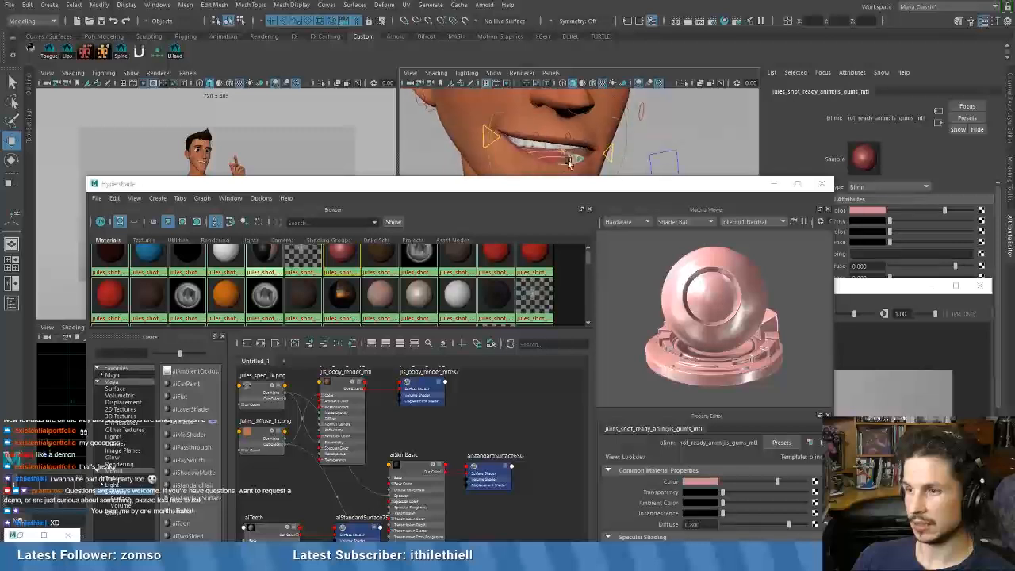
left_click(552, 162)
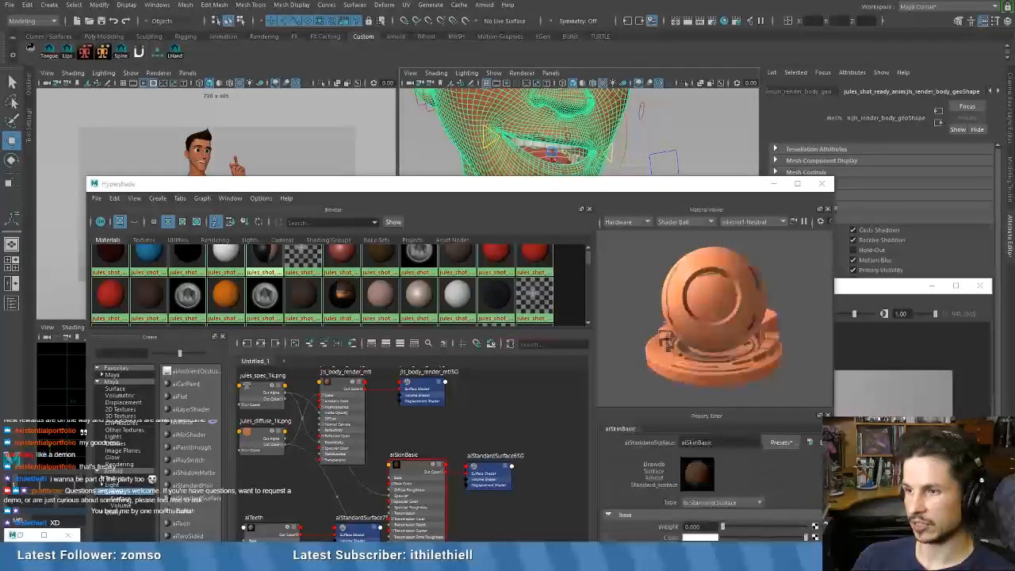
left_click(542, 158)
scroll(540, 158, "up", 3)
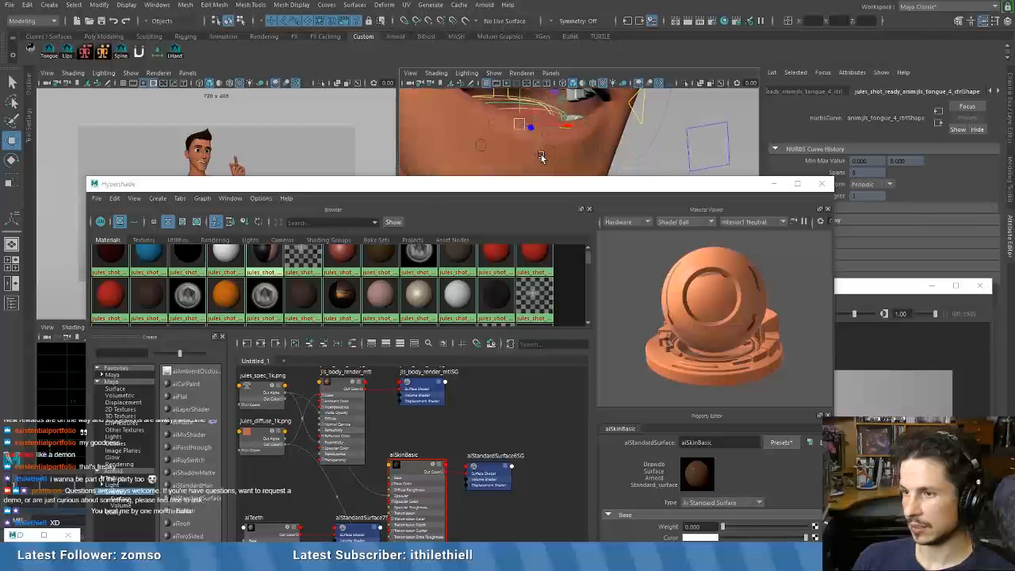
middle_click_drag(542, 156, 540, 125, "alt")
left_click_drag(541, 125, 542, 145, "alt")
middle_click_drag(541, 145, 562, 177, "alt")
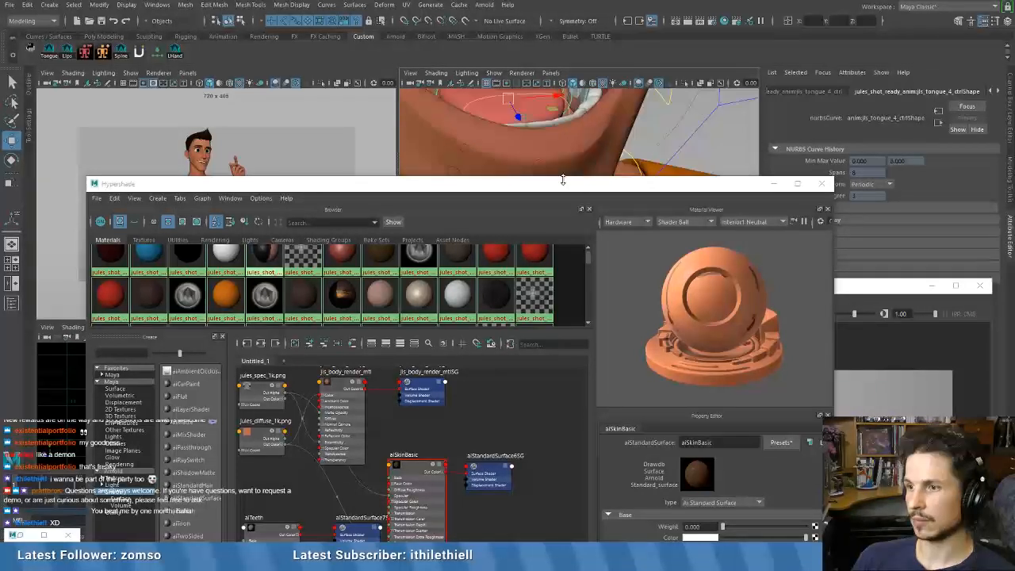
left_click(503, 109)
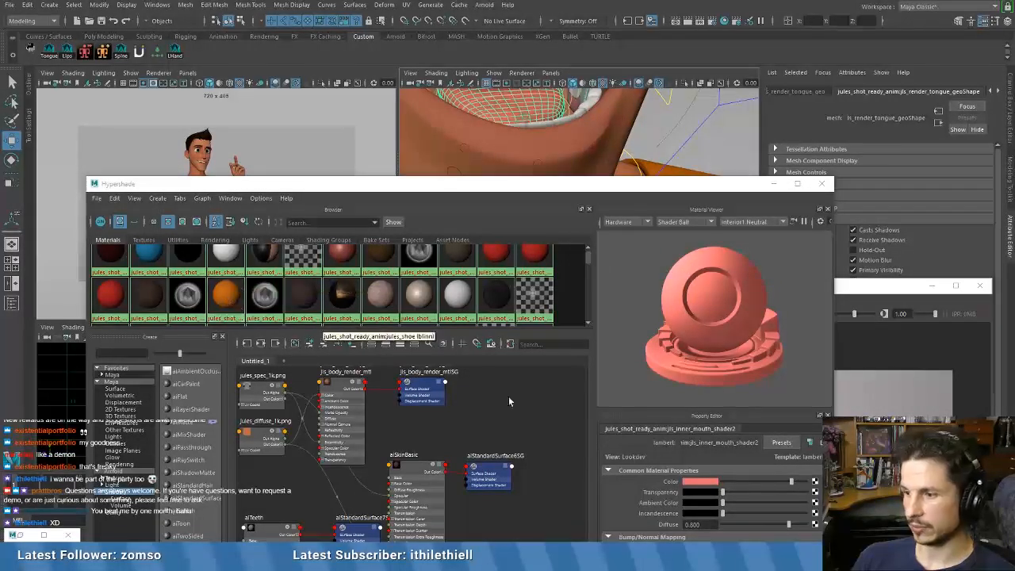
- Trace the tongue mesh to its assigned inner mouth shader and examine that shader's colour values
left_click(997, 92)
left_click(998, 93)
left_click(998, 93)
left_click(998, 93)
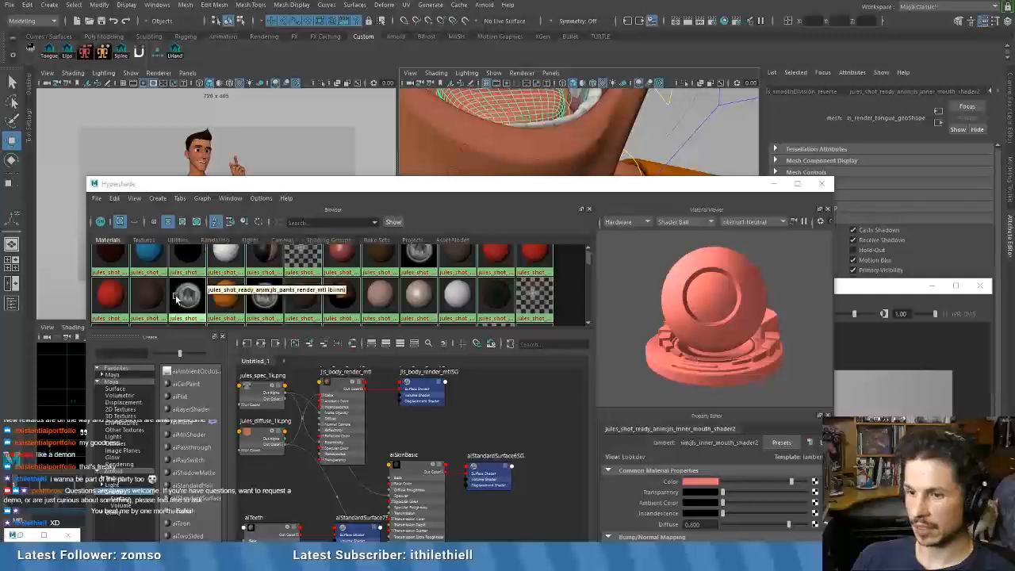
scroll(313, 299, "up", 1)
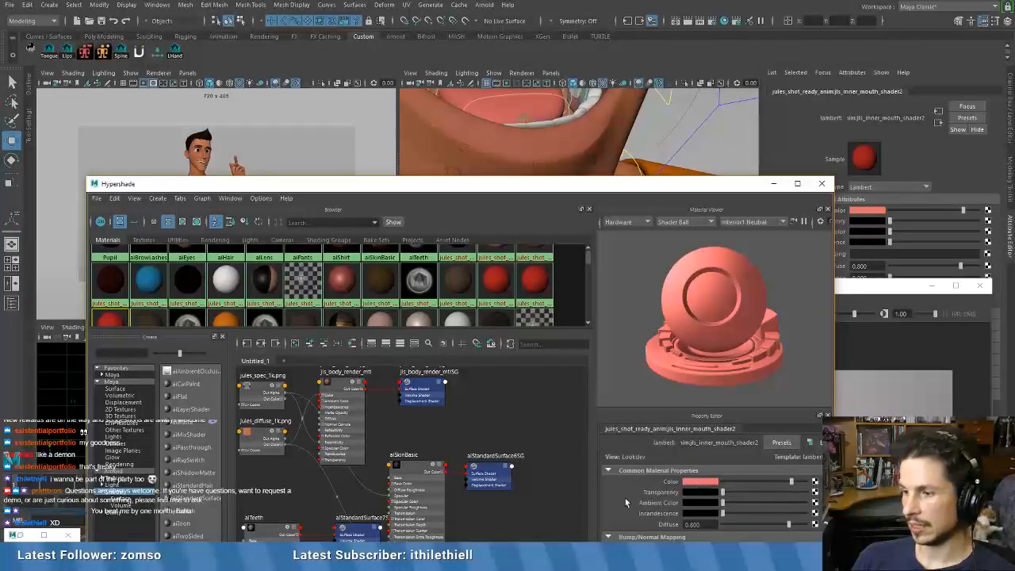
left_click(697, 482)
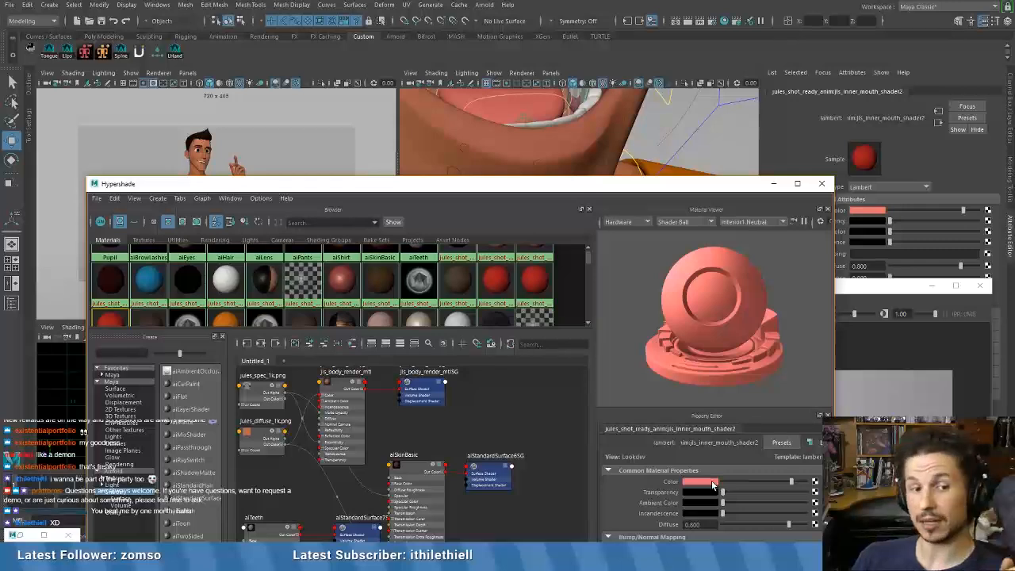
left_click(711, 482)
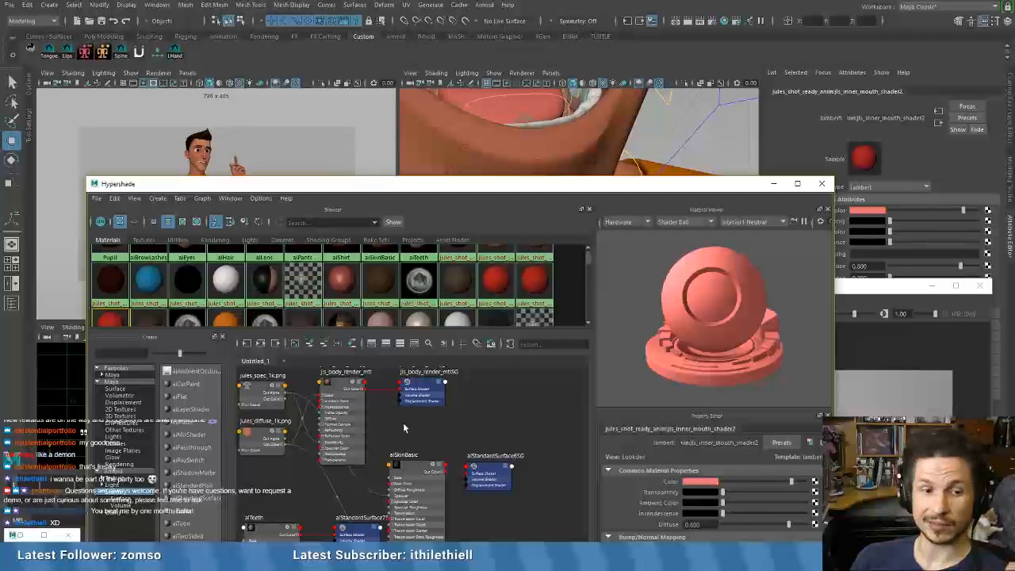
left_click(686, 482)
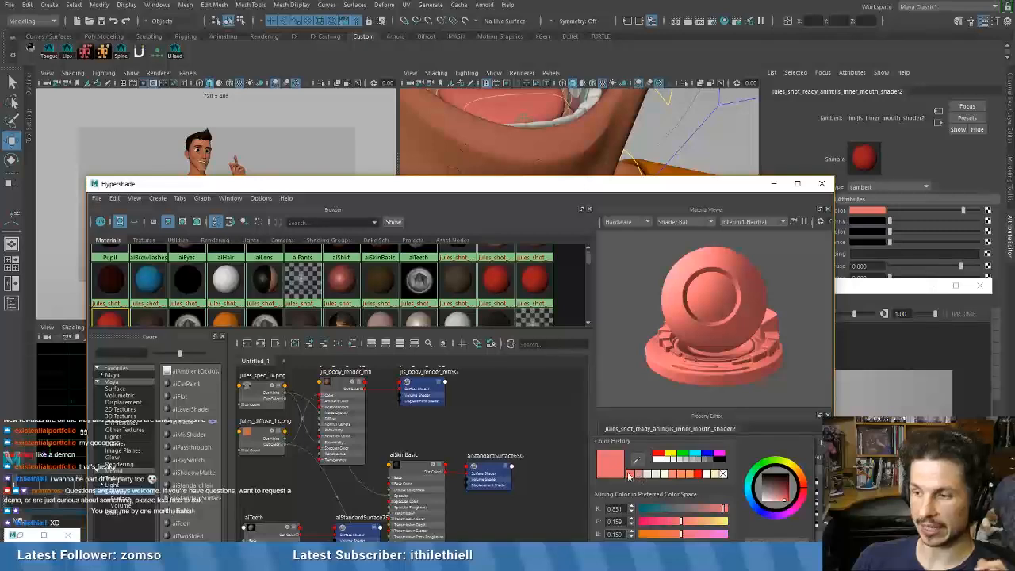
- Create a new aiStandardSurface shader and rename it aiGums
scroll(493, 414, "down", 2)
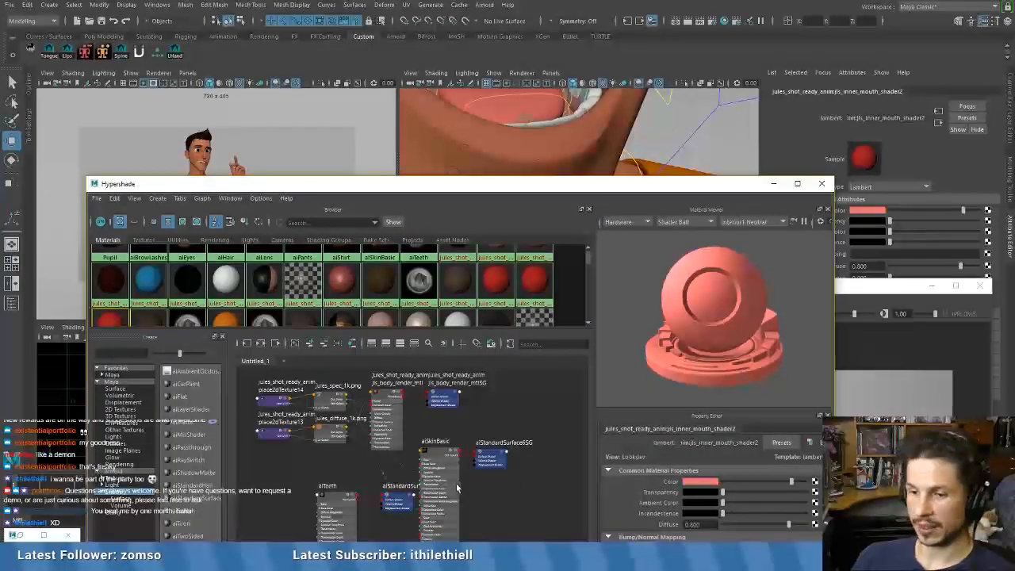
middle_click_drag(492, 414, 463, 363, "alt")
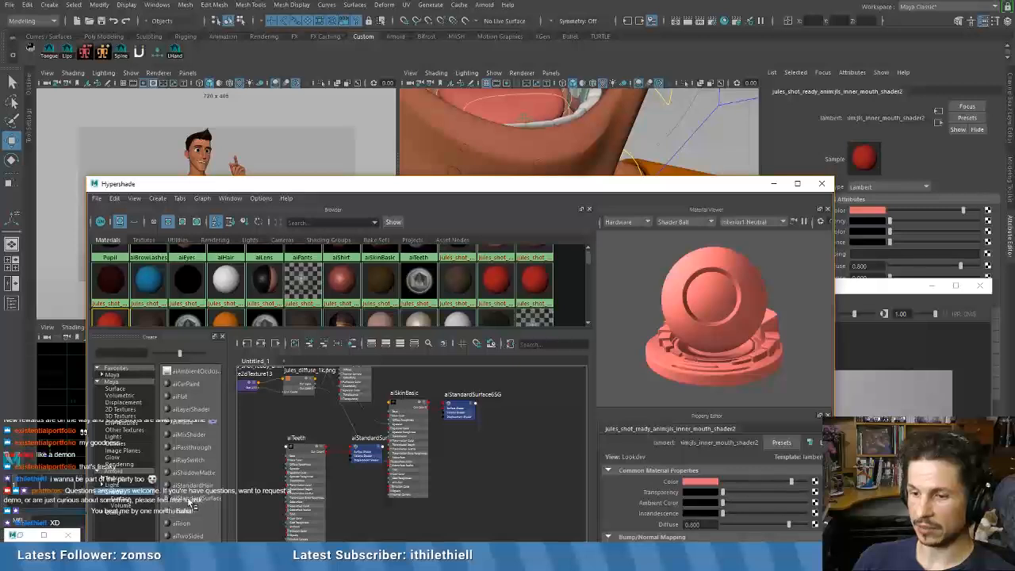
left_click(191, 498)
left_click(175, 501)
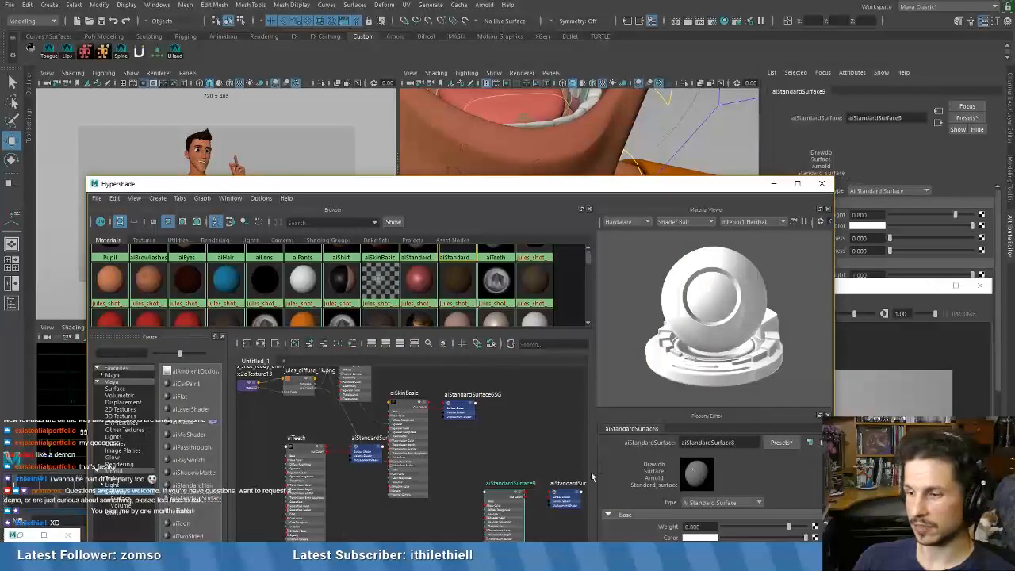
left_click_drag(743, 444, 689, 446)
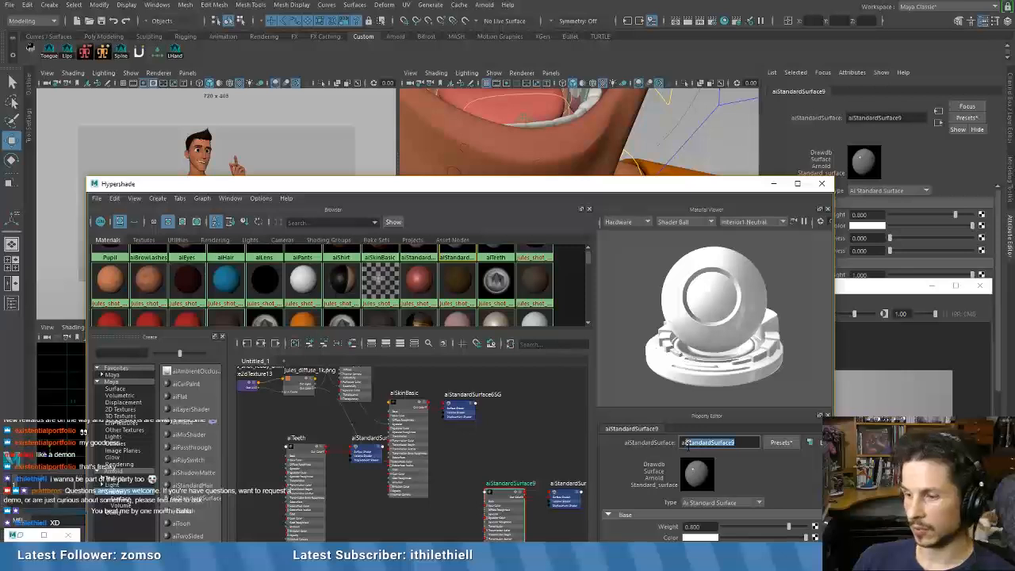
type("Gums")
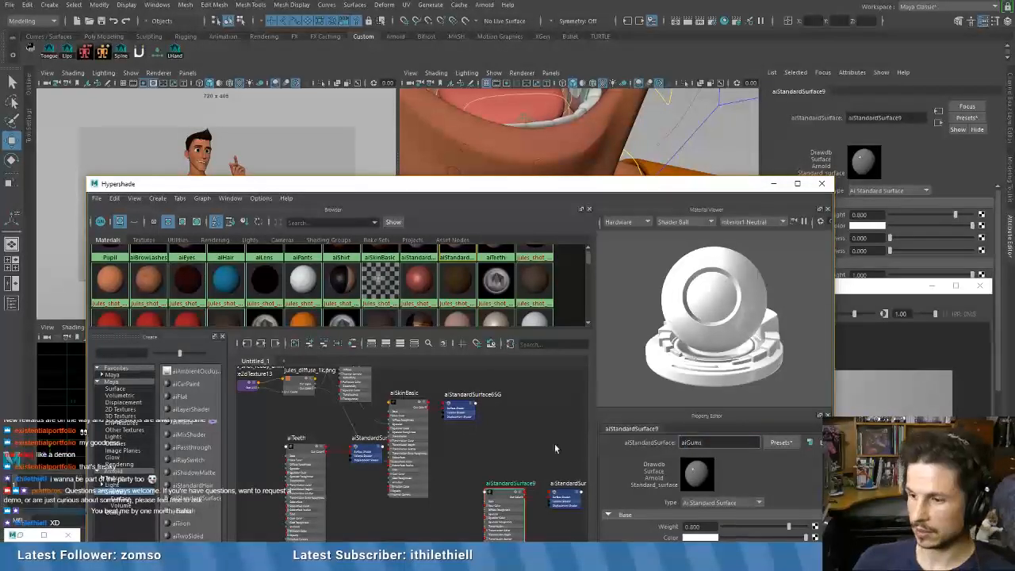
- Rename the other new Arnold surface shader, aiStandardSurface8, as aiTongue
left_click(492, 458)
middle_click_drag(491, 464, 466, 384, "alt")
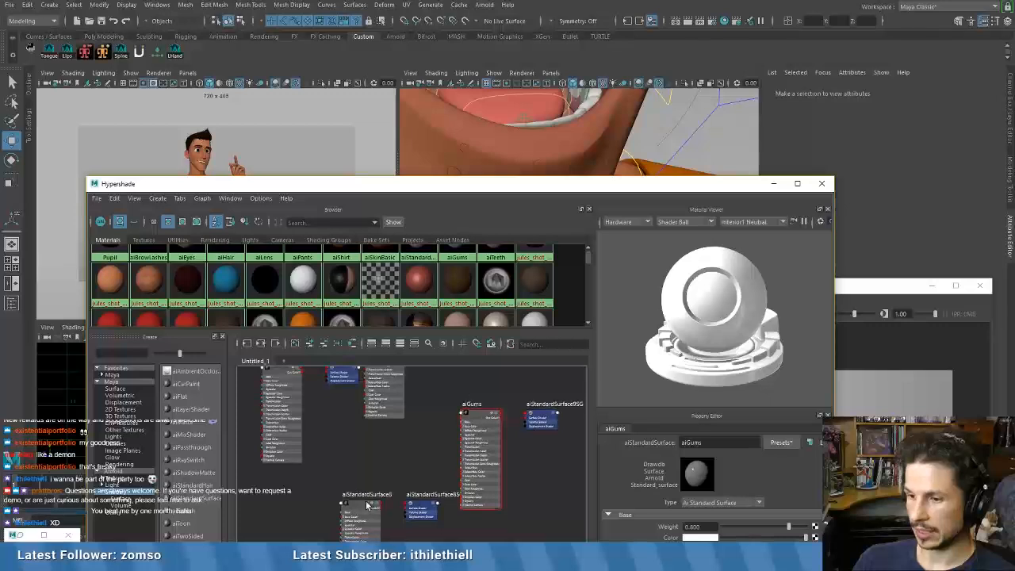
left_click_drag(365, 500, 370, 458)
left_click_drag(736, 443, 681, 443)
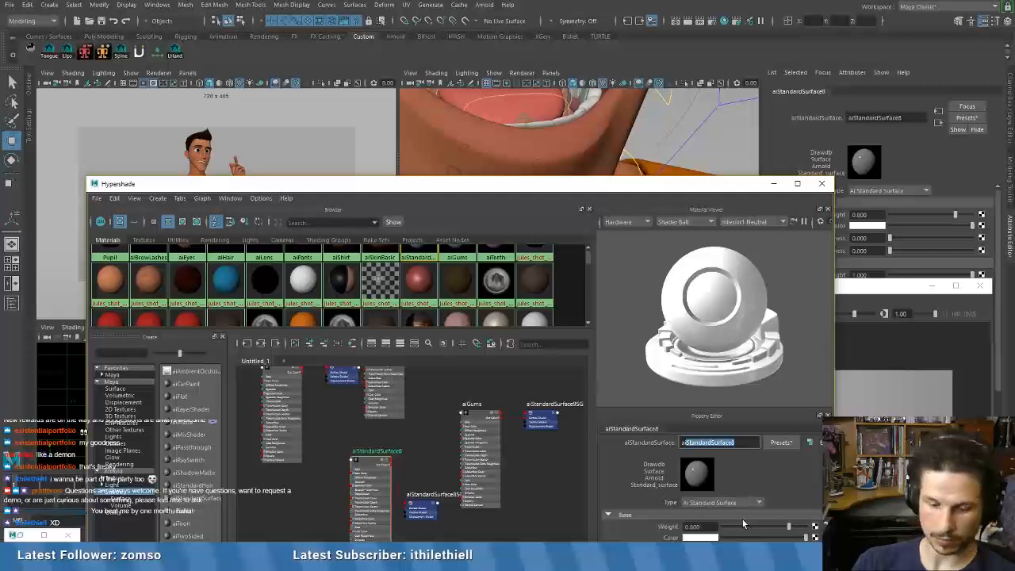
type("aiTongue")
key("Return")
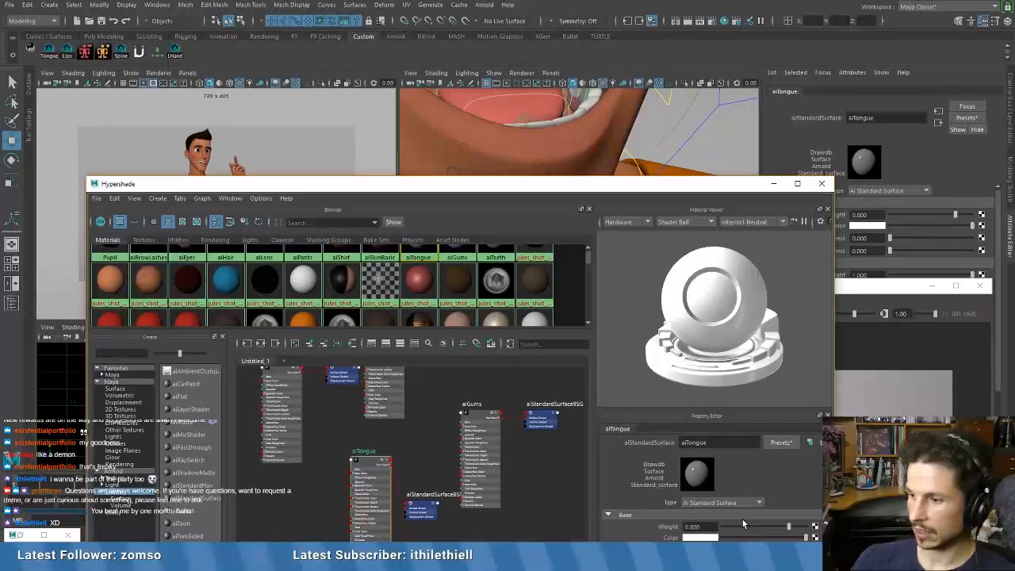
- Replace the settings of both the aiTongue and aiGums shaders with the Skin preset
left_click(780, 441)
mouse_move(822, 399)
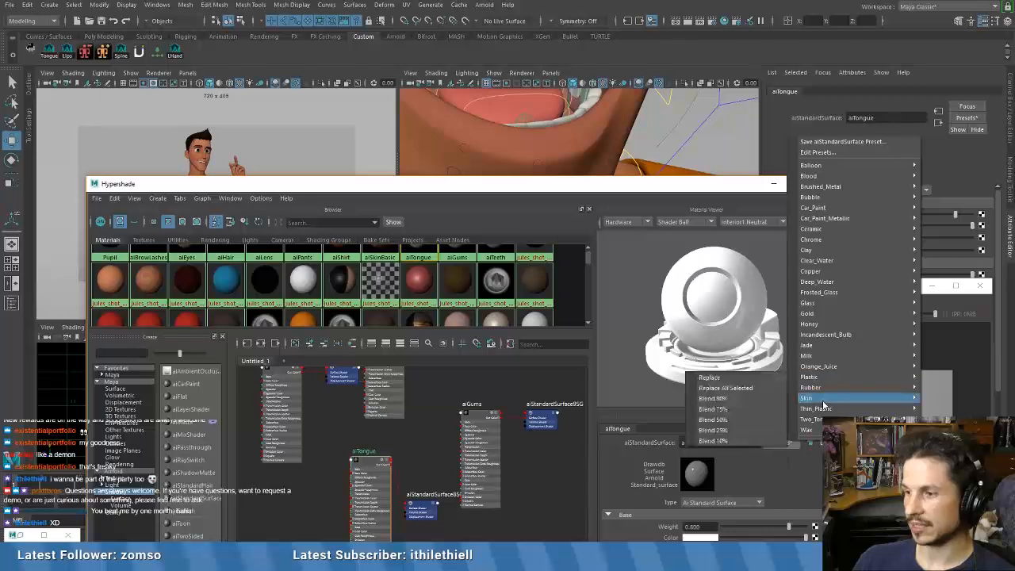
left_click(743, 400)
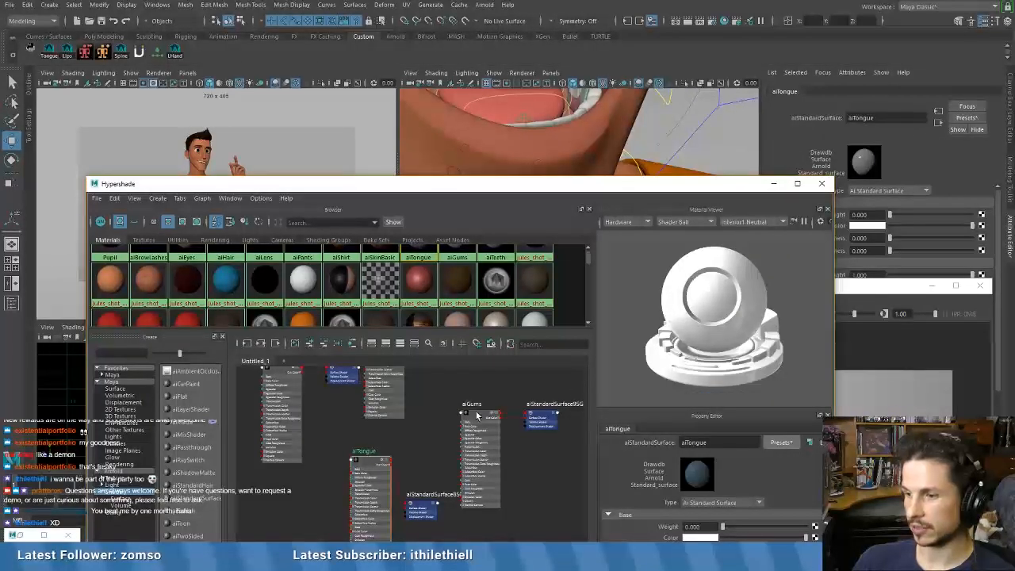
left_click(477, 415)
left_click(780, 442)
mouse_move(816, 400)
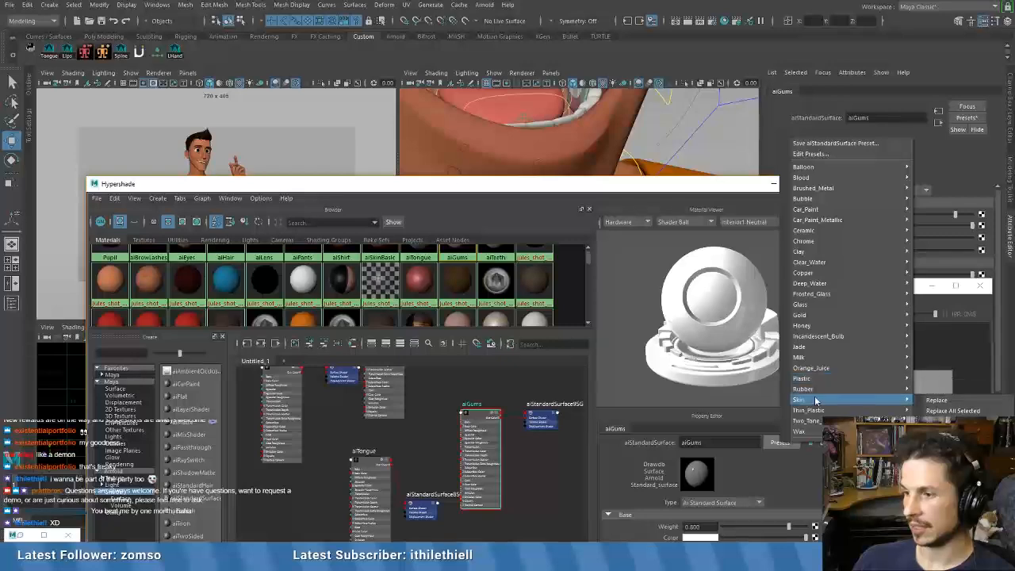
left_click(936, 400)
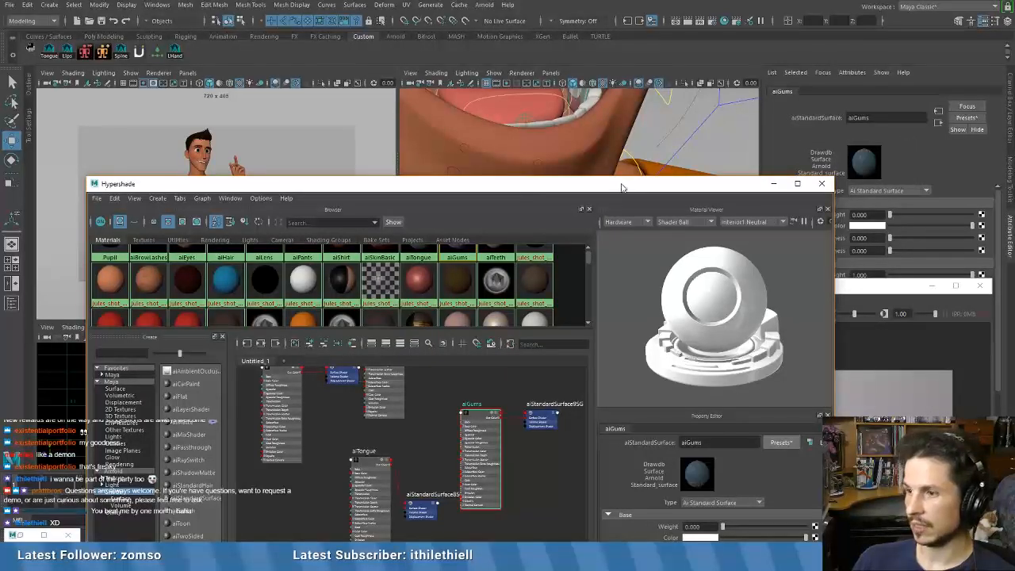
- Set the aiTongue shader's subsurface colour to the salmon pink stored in the colour history
left_click_drag(622, 187, 663, 46)
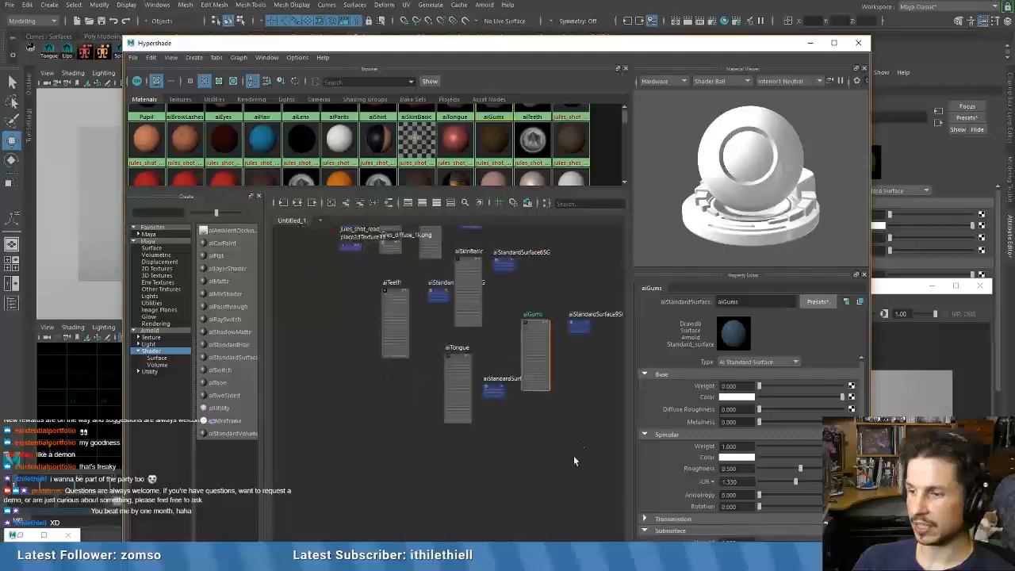
scroll(573, 460, "up", 3)
left_click_drag(677, 42, 662, 30)
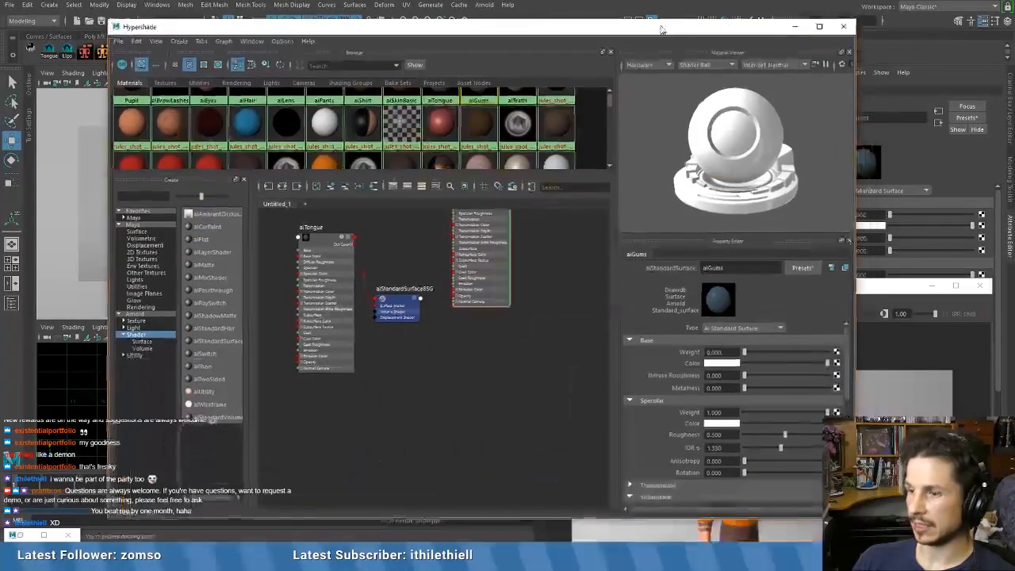
left_click(329, 238)
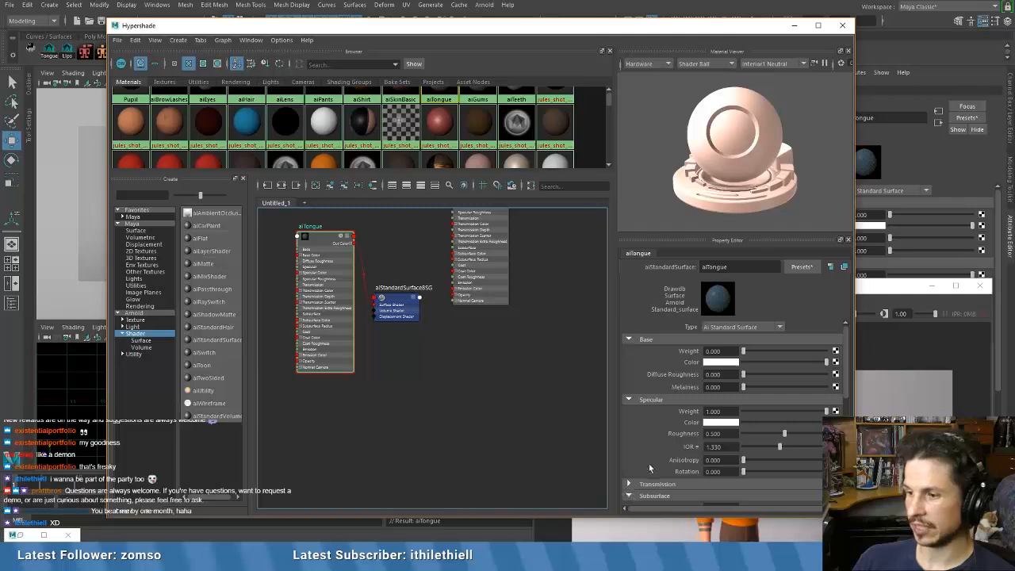
scroll(674, 432, "down", 3)
left_click(703, 394)
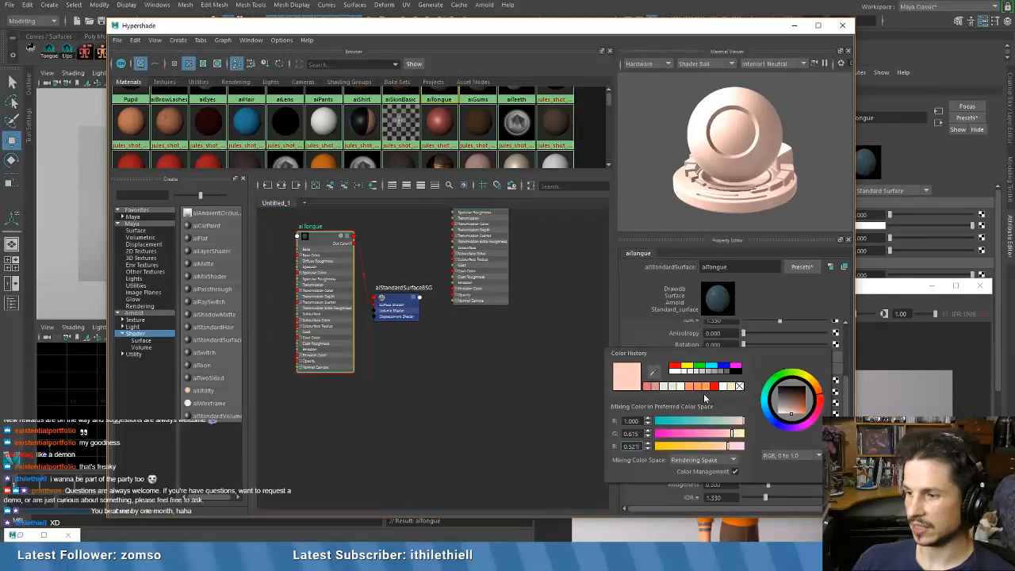
left_click(648, 386)
- Set the aiGums shader's subsurface colour to the muted pink stored in the colour history
middle_click_drag(451, 375, 441, 467)
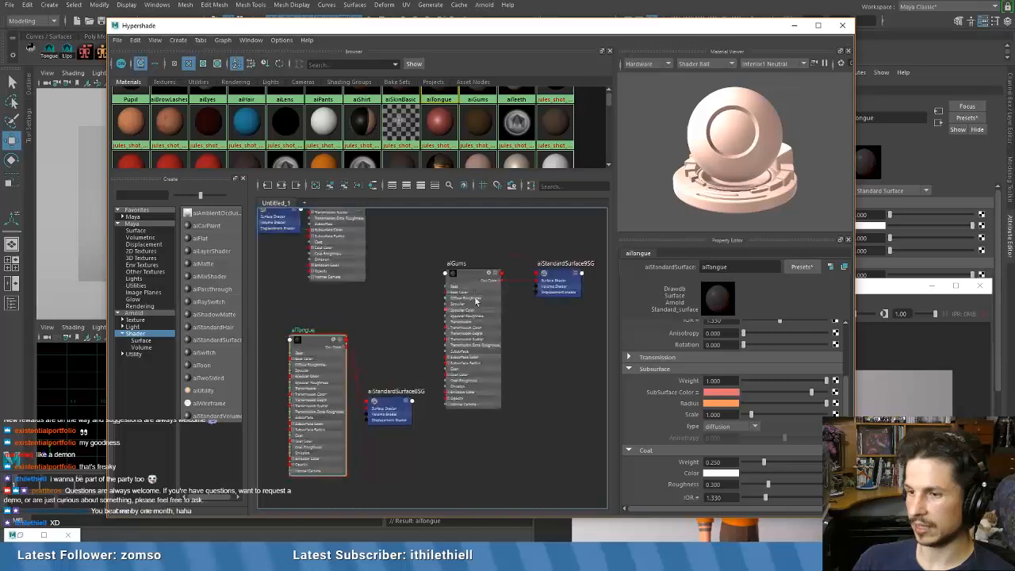
left_click(475, 301)
left_click(717, 392)
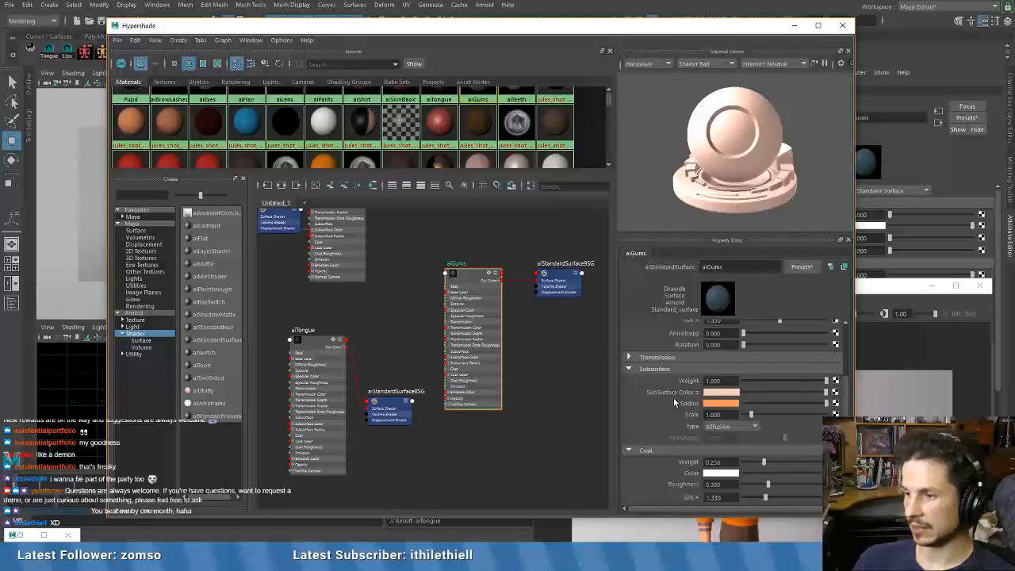
left_click(720, 392)
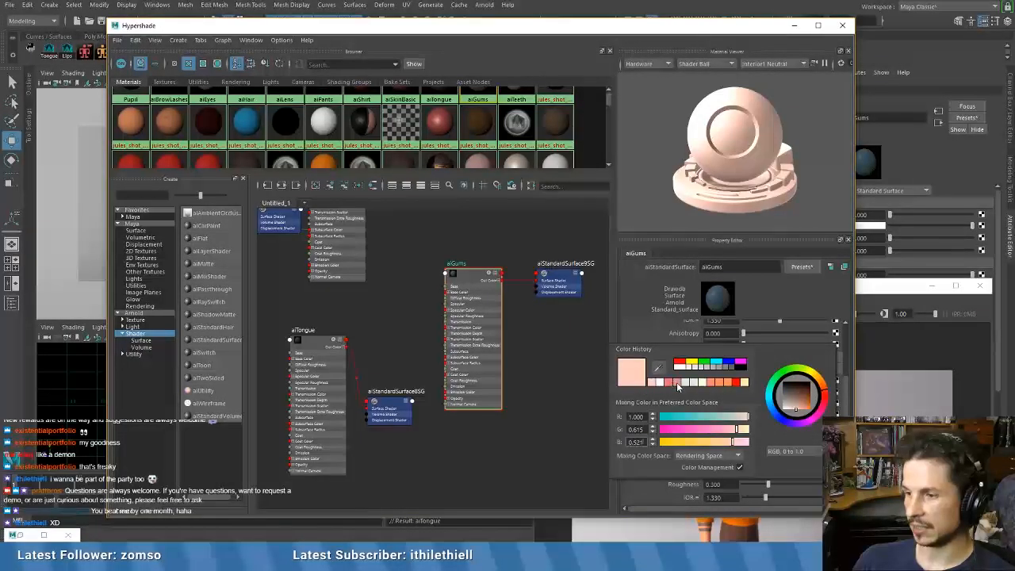
left_click(676, 382)
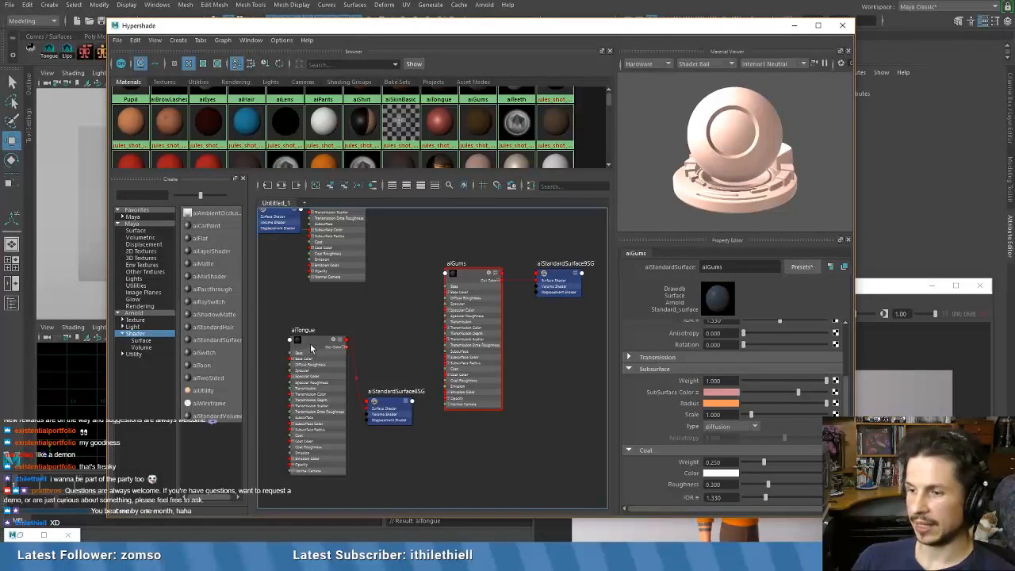
- Raise the coat weight to about 0.419 on aiTongue and about 0.471 on aiGums
left_click(312, 348)
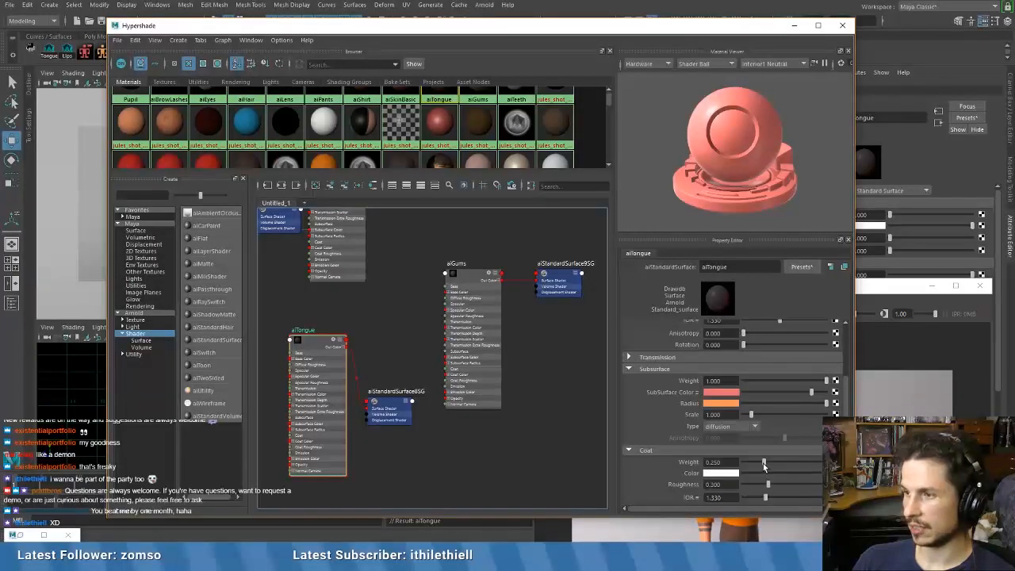
left_click_drag(763, 466, 779, 464)
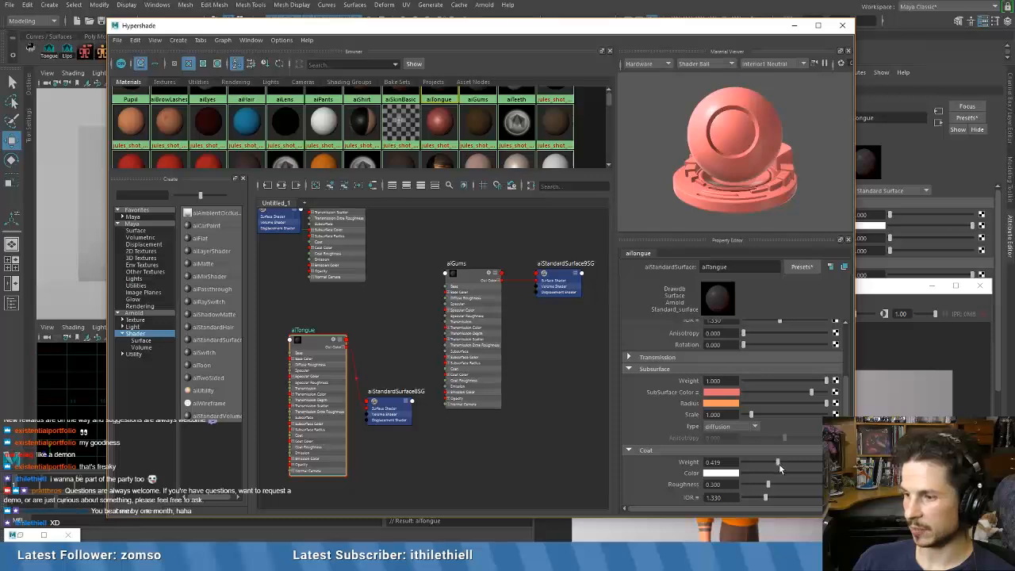
left_click(466, 273)
left_click_drag(764, 462, 769, 462)
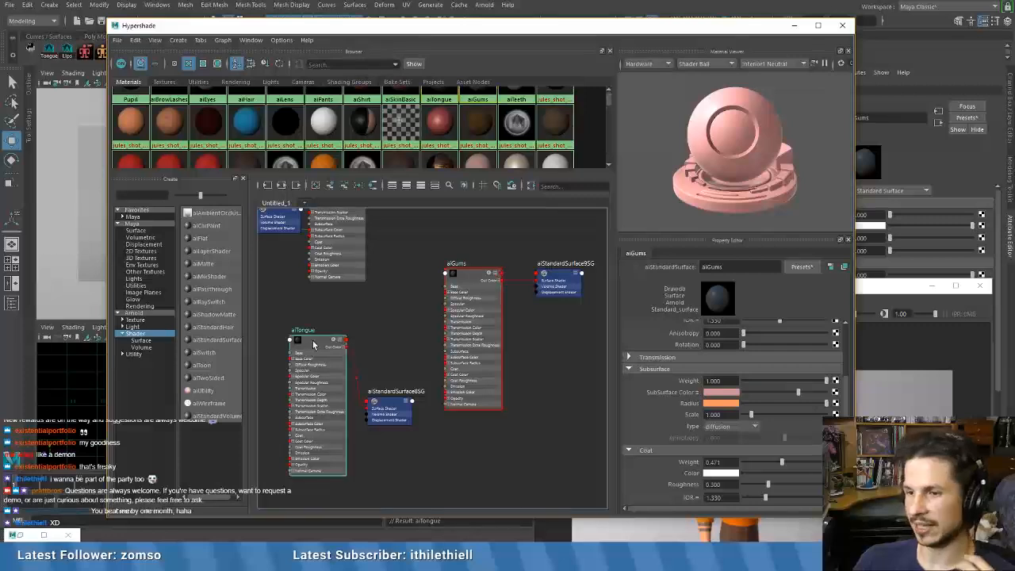
left_click(333, 382)
left_click_drag(778, 463, 777, 463)
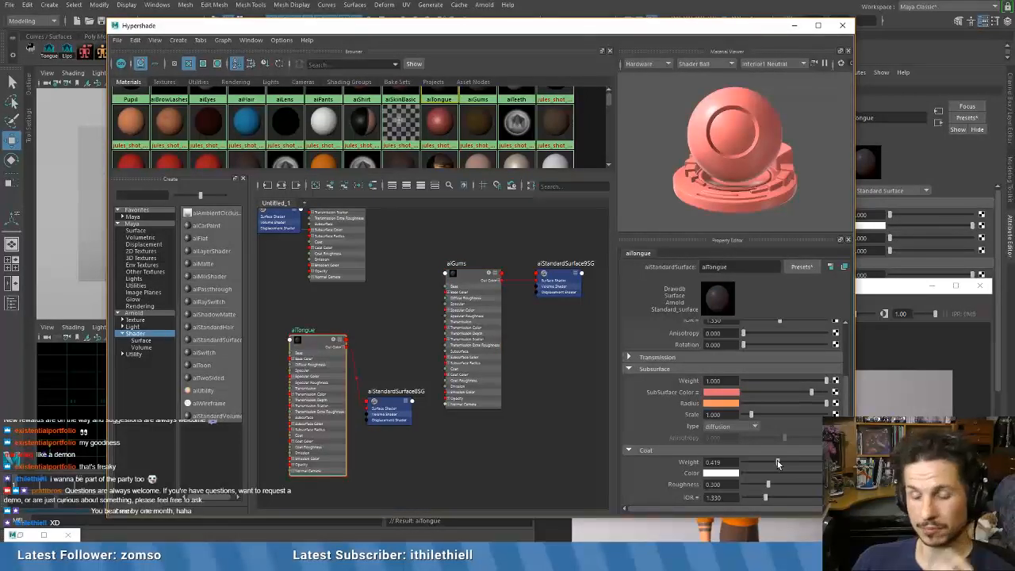
- Make aiTongue's subsurface radius colour redder by lowering green to about 0.213 and fine-tuning blue
left_click(715, 405)
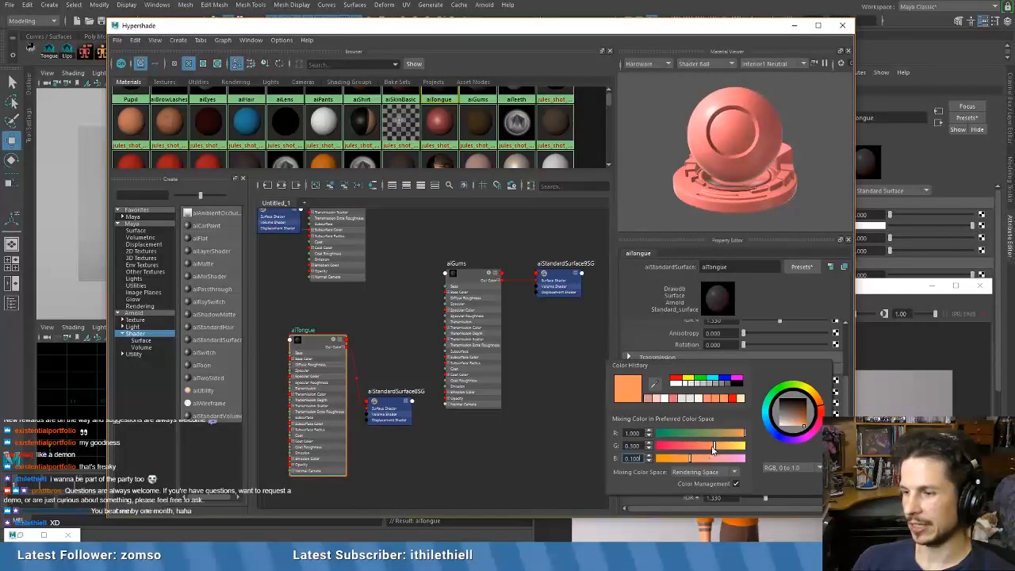
left_click_drag(713, 448, 709, 449)
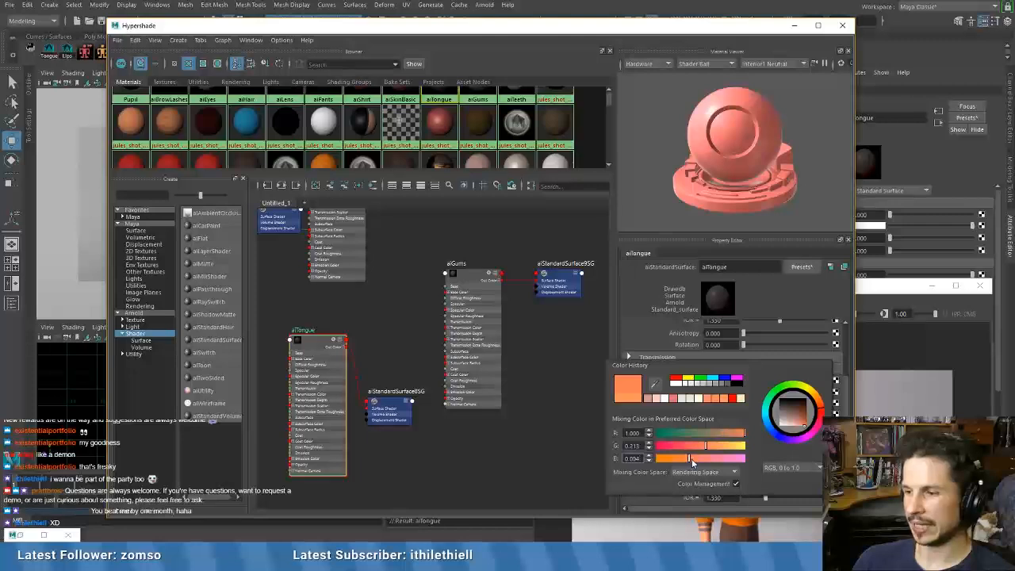
left_click_drag(690, 460, 693, 459)
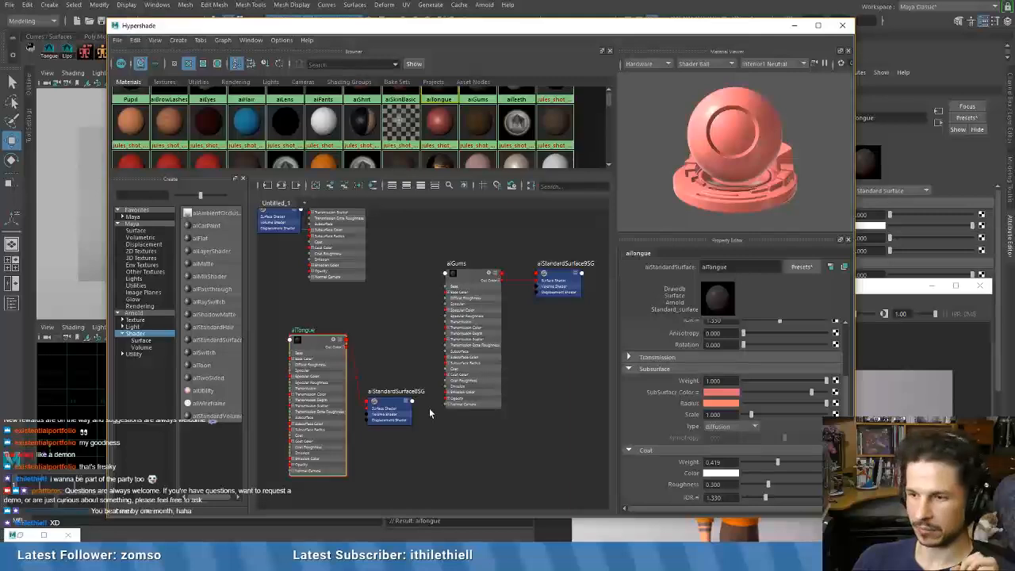
- Compare aiGums with aiTongue and shift aiGums' subsurface radius colour slightly toward pink by raising its blue value
left_click(474, 284)
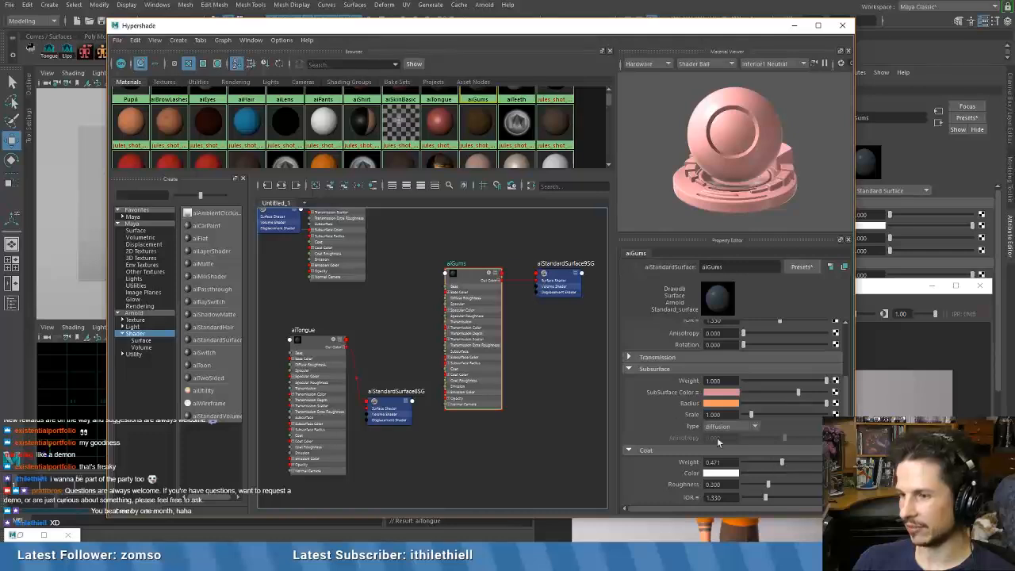
left_click(321, 347)
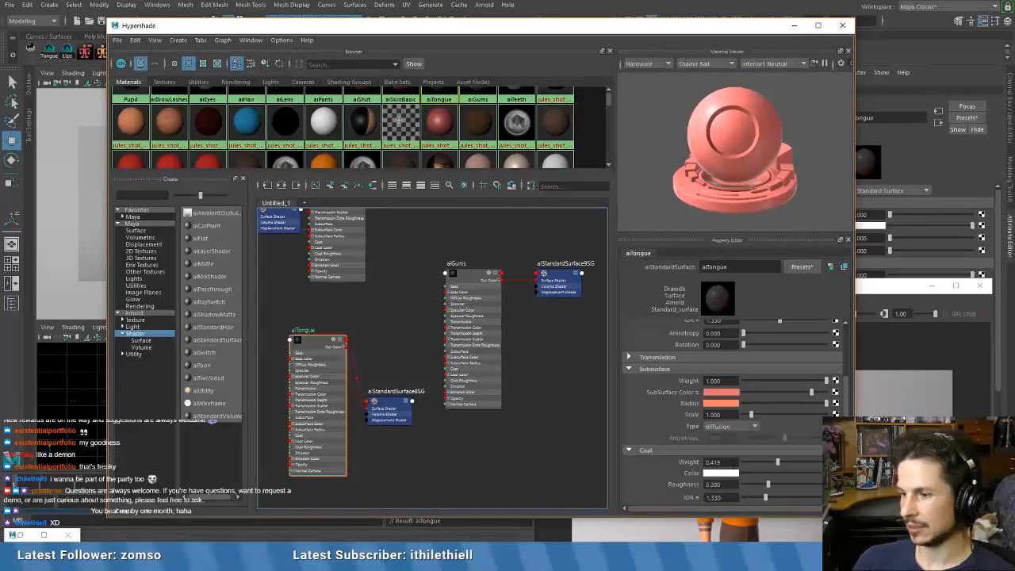
left_click(456, 284)
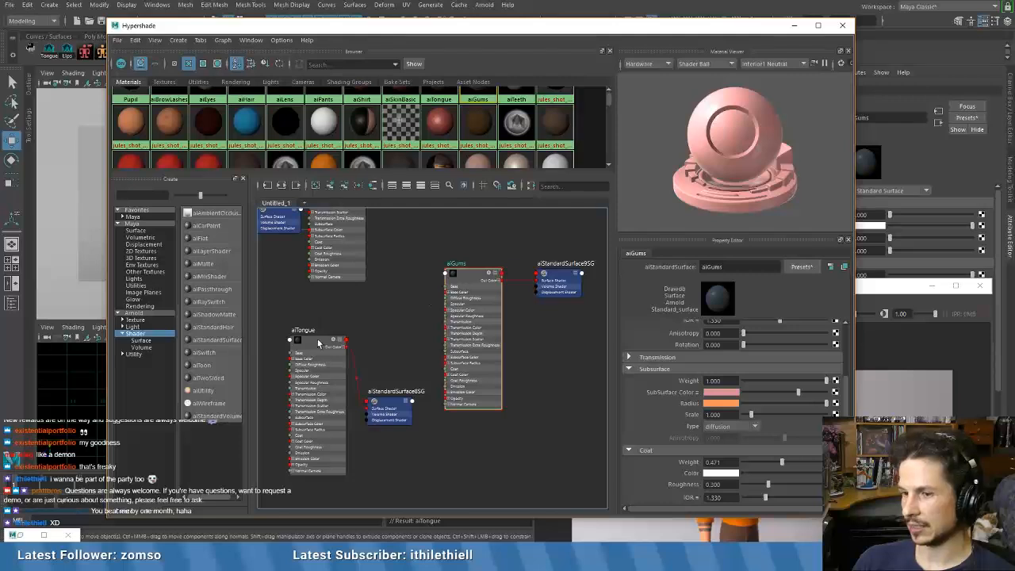
left_click(318, 342)
left_click(448, 284)
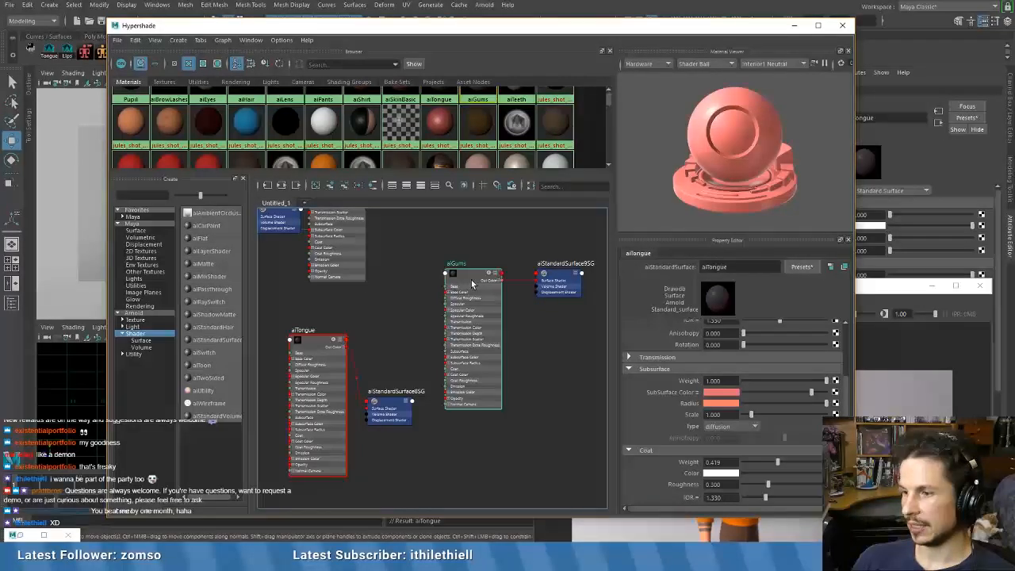
left_click(723, 404)
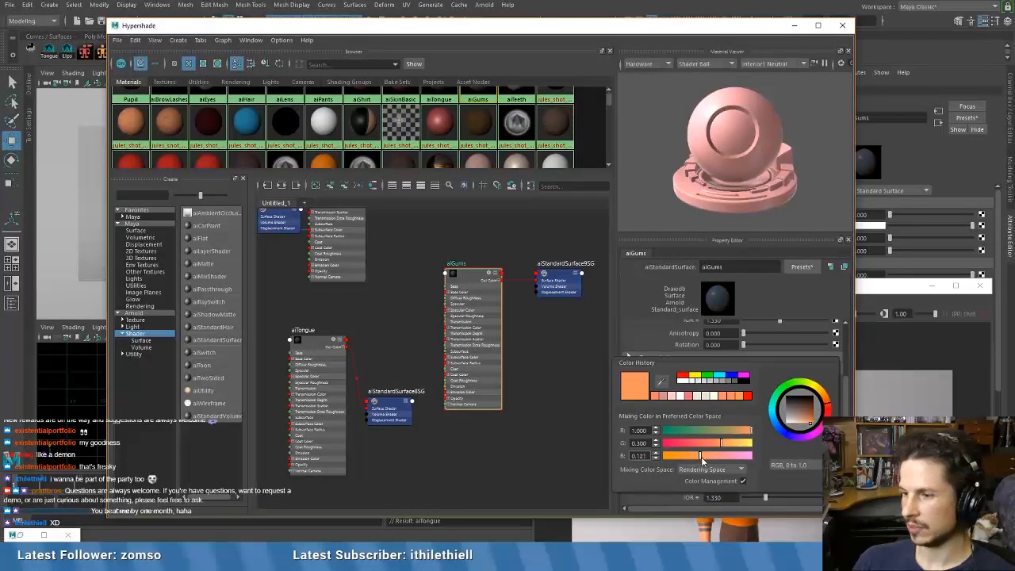
left_click(703, 456)
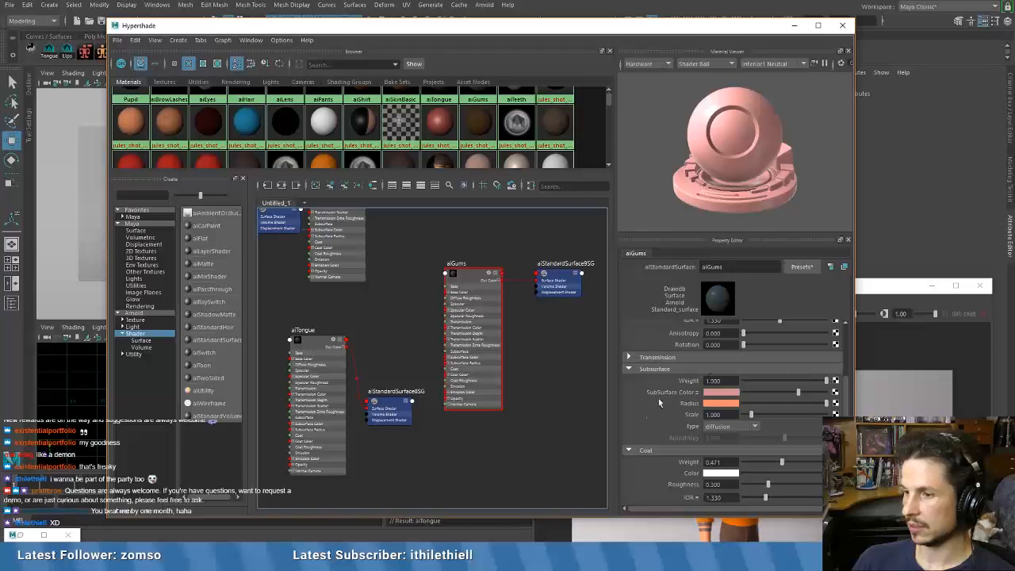
scroll(635, 428, "down", 3)
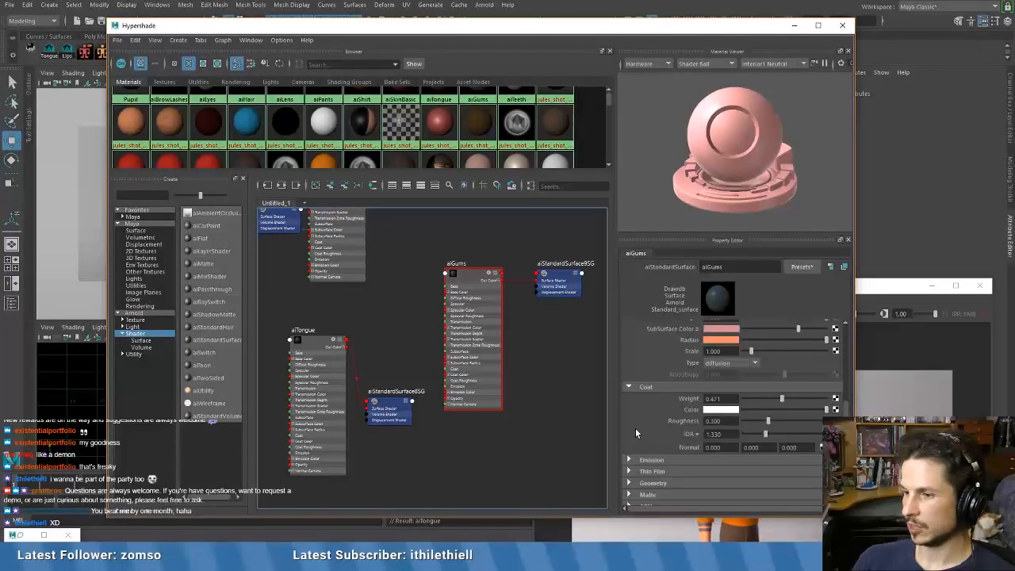
scroll(635, 428, "up", 3)
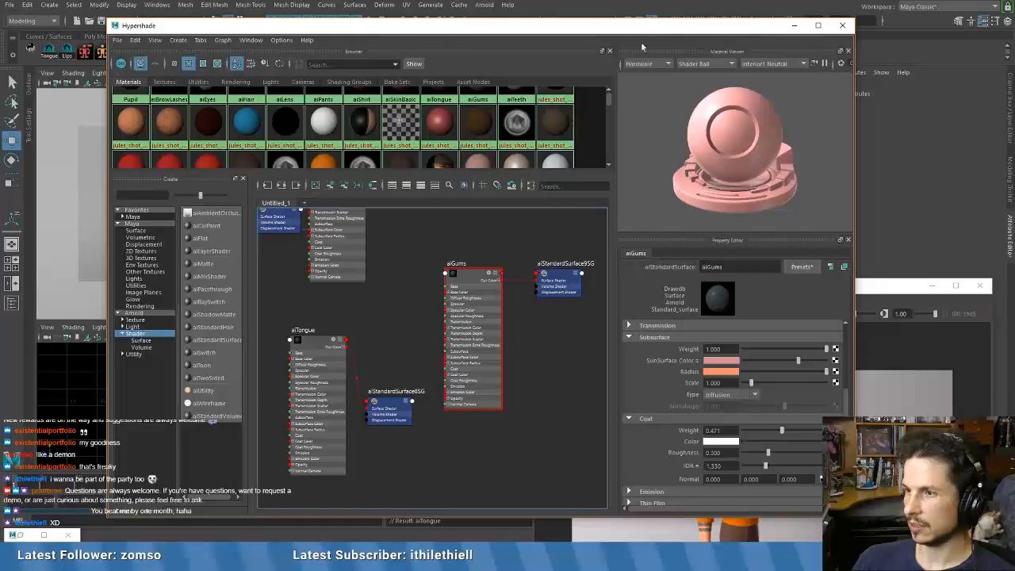
- Assign the aiTongue shader to the character's tongue mesh
left_click_drag(642, 26, 759, 260)
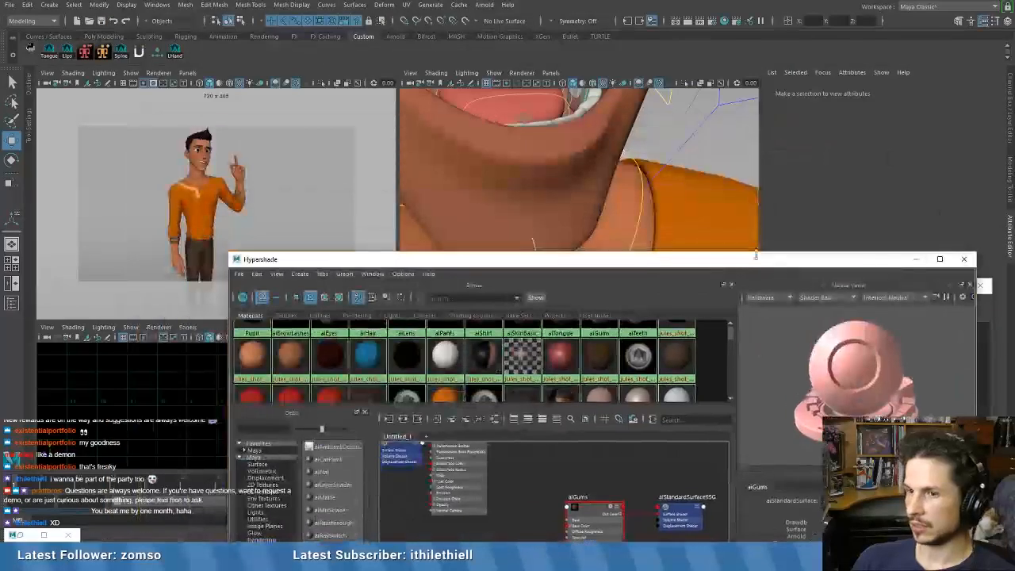
left_click(545, 173)
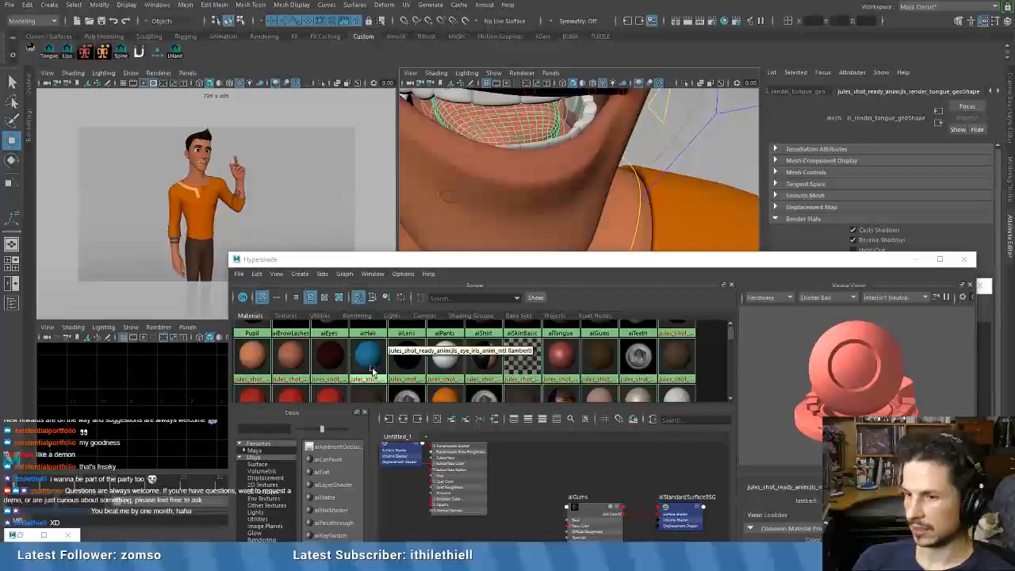
scroll(371, 371, "up", 1)
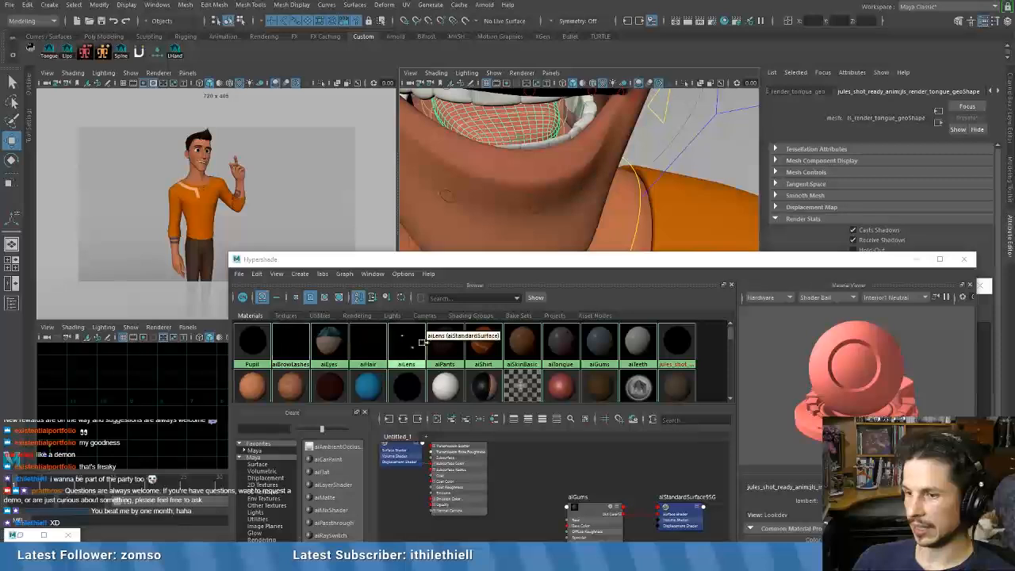
right_click_drag(559, 343, 596, 346)
- Assign the aiGums shader to the character's gum mesh and check the mouth interior
key("f")
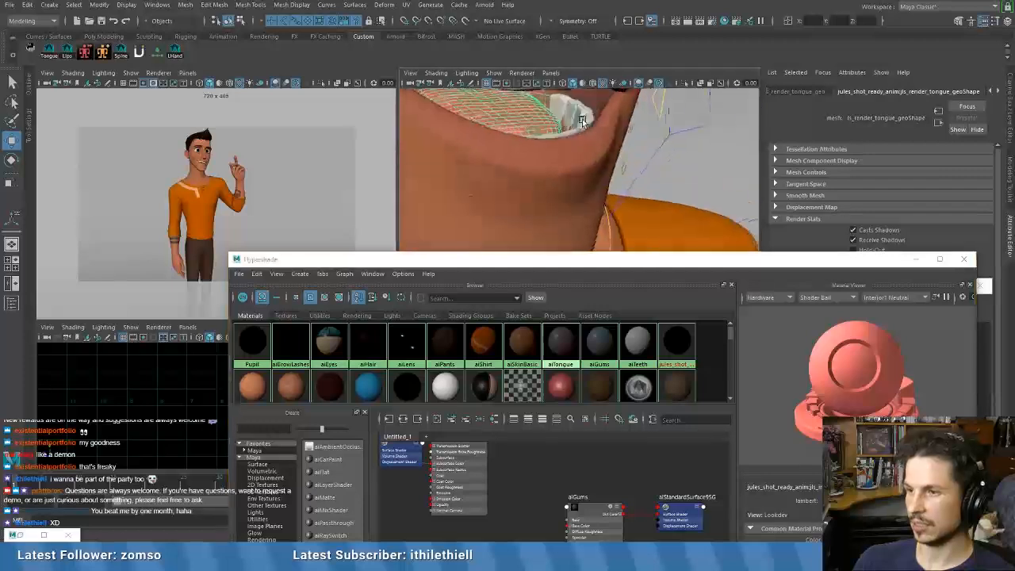
left_click(569, 126)
mouse_move(569, 127)
left_mouse_down("alt")
mouse_move(572, 155)
mouse_move(582, 139)
left_mouse_up("alt")
scroll(580, 134, "up", 3)
middle_click_drag(577, 130, 568, 214, "alt")
left_click_drag(568, 215, 572, 281, "alt")
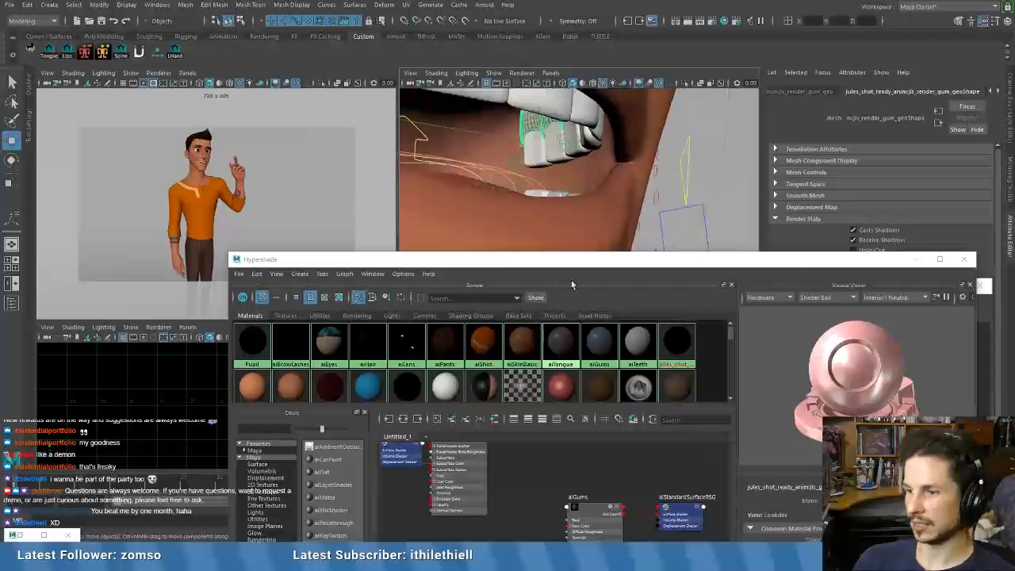
right_click_drag(602, 344, 605, 314)
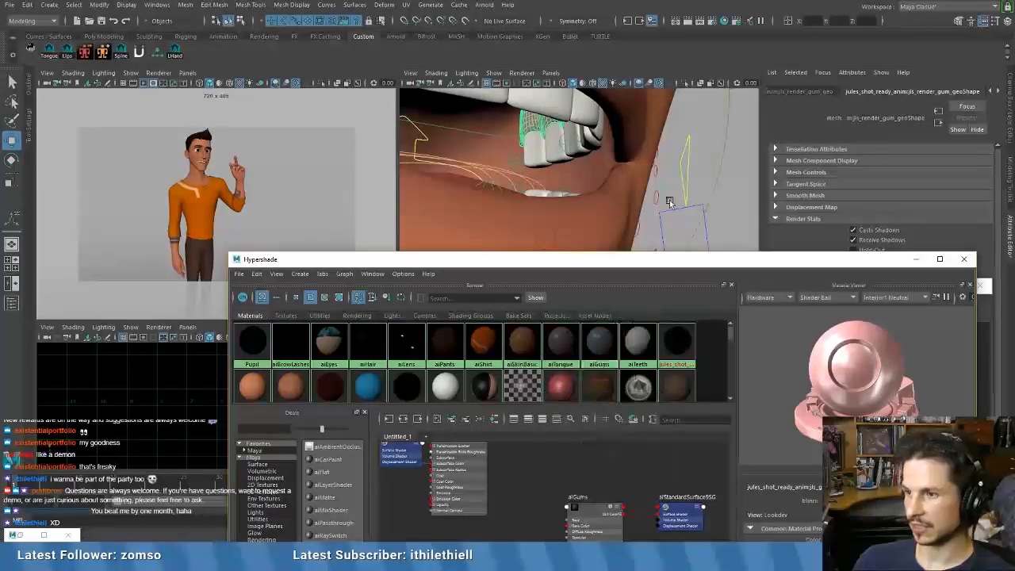
left_click(668, 203)
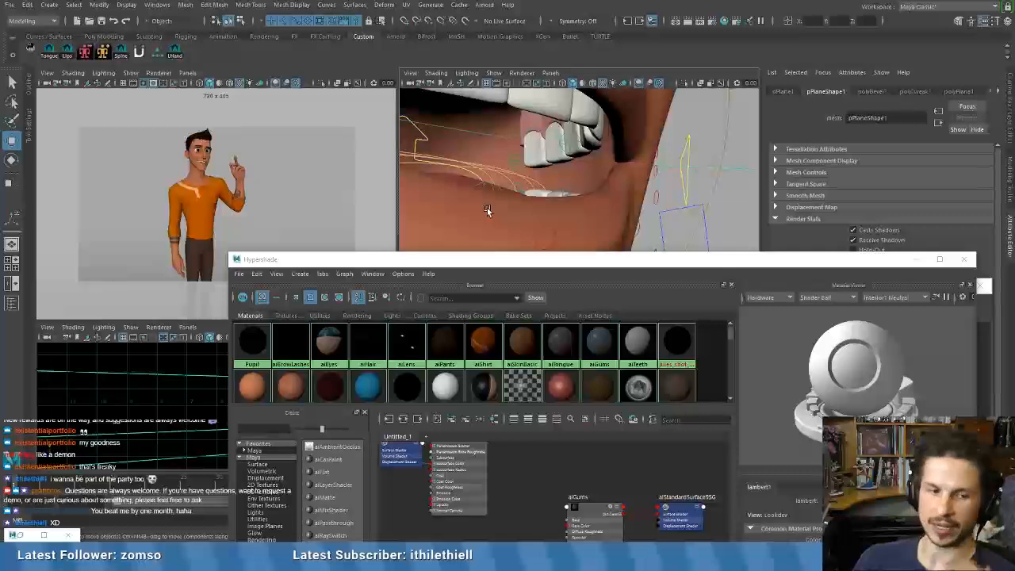
left_click_drag(608, 209, 550, 191, "alt")
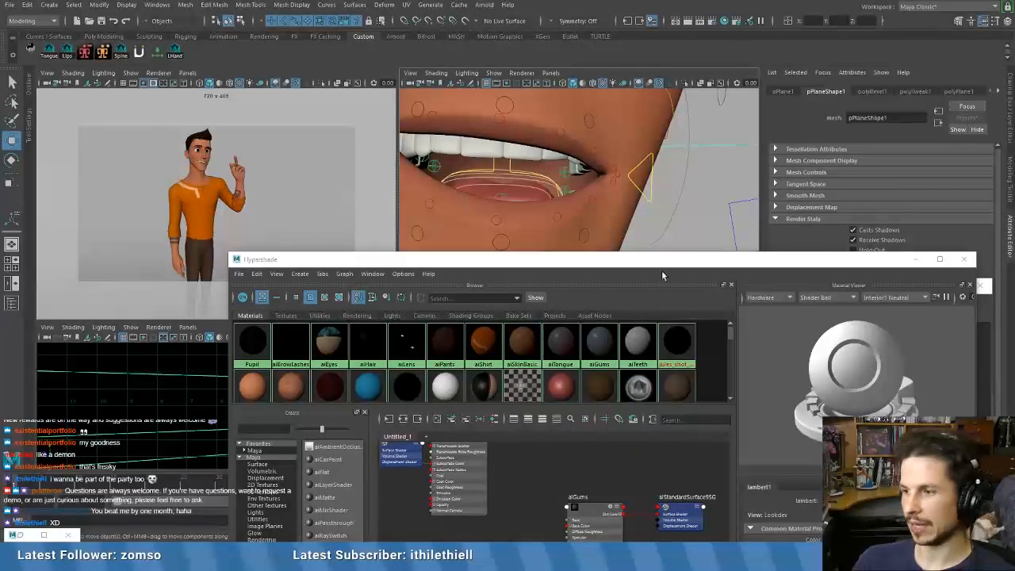
- Examine the character's shoes up close, including the rubber soles and fabric uppers
left_click_drag(677, 258, 673, 311)
scroll(632, 220, "down", 3)
scroll(633, 221, "down", 4)
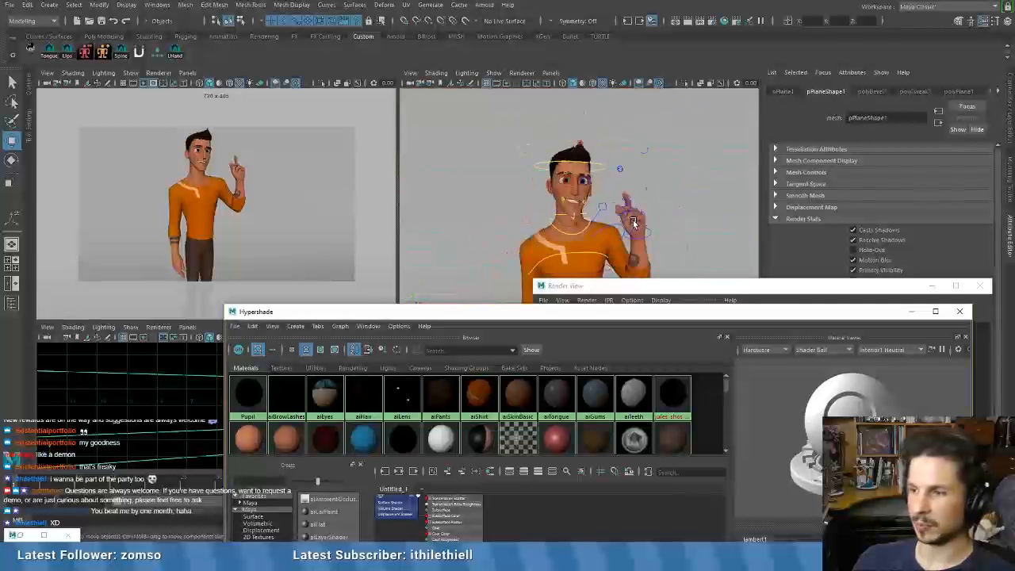
mouse_move(633, 220)
left_mouse_down("alt")
mouse_move(669, 200)
mouse_move(623, 206)
left_mouse_up("alt")
scroll(623, 207, "down", 3)
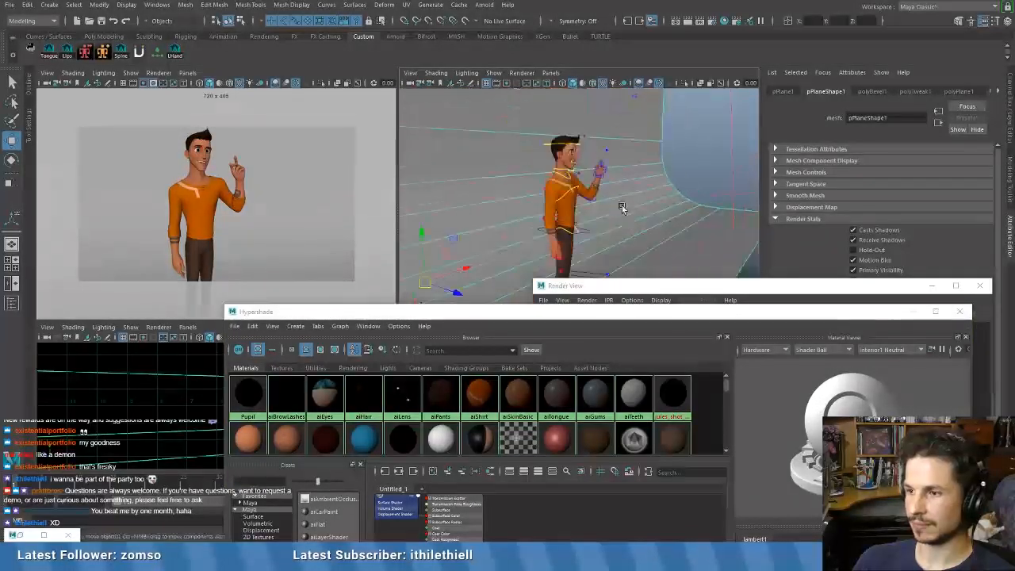
middle_click_drag(623, 206, 568, 179, "alt")
scroll(563, 194, "up", 2)
left_click_drag(550, 203, 519, 200, "alt")
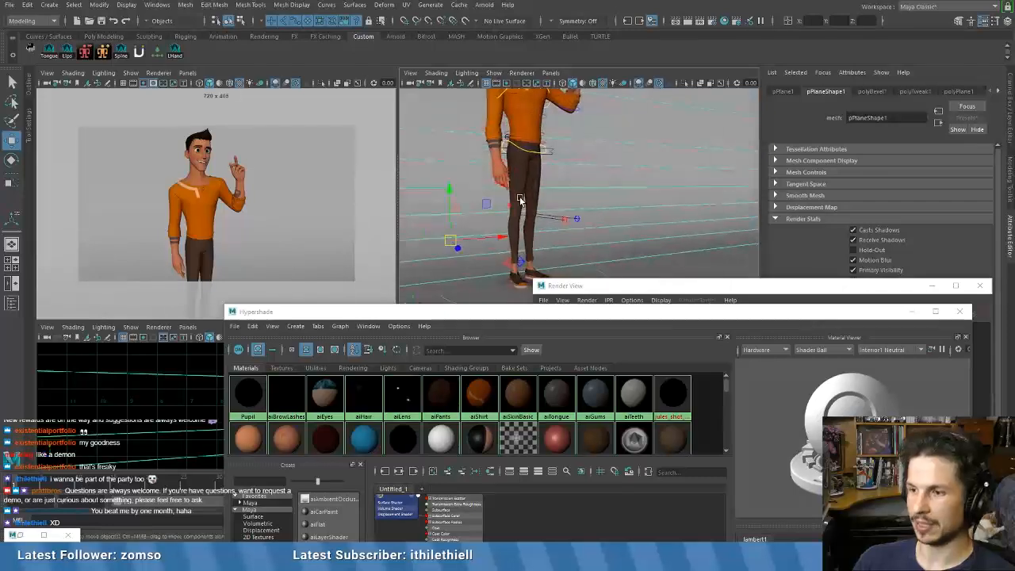
scroll(563, 206, "up", 4)
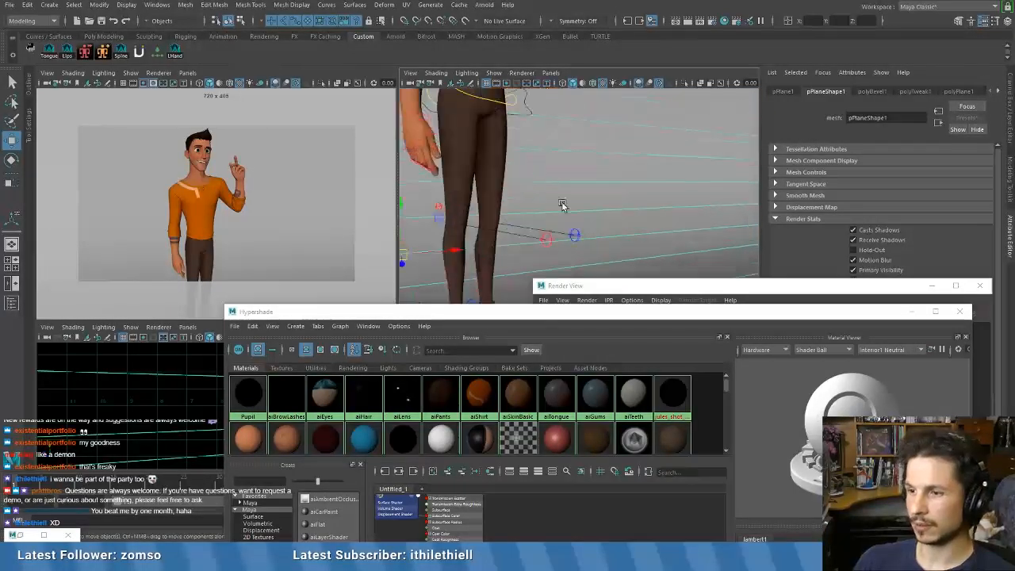
middle_click_drag(563, 198, 597, 280, "alt")
left_click_drag(569, 187, 550, 179, "alt")
middle_click_drag(552, 179, 528, 214, "alt")
scroll(528, 214, "up", 3)
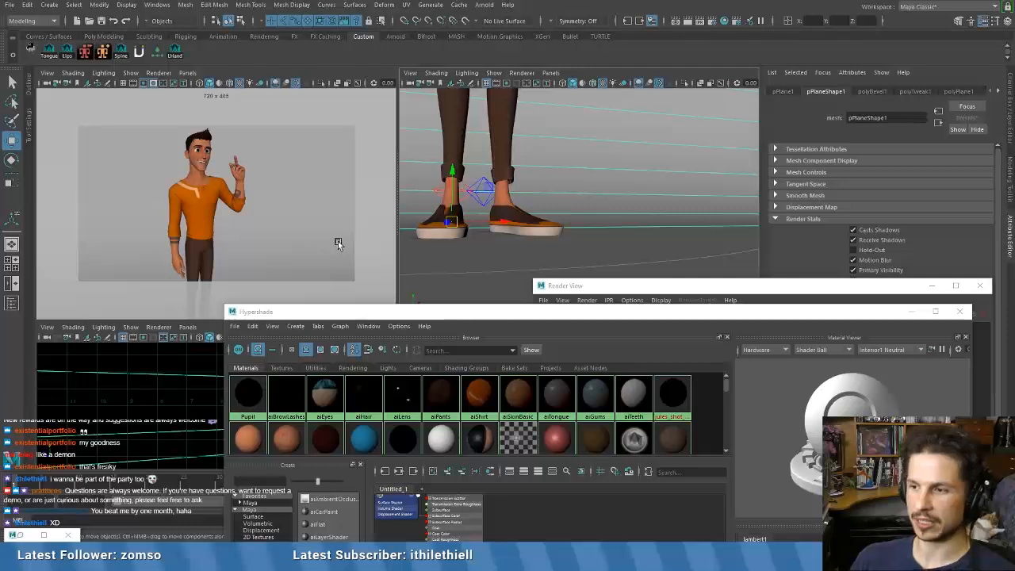
left_click_drag(621, 254, 525, 206, "alt")
scroll(572, 200, "up", 6)
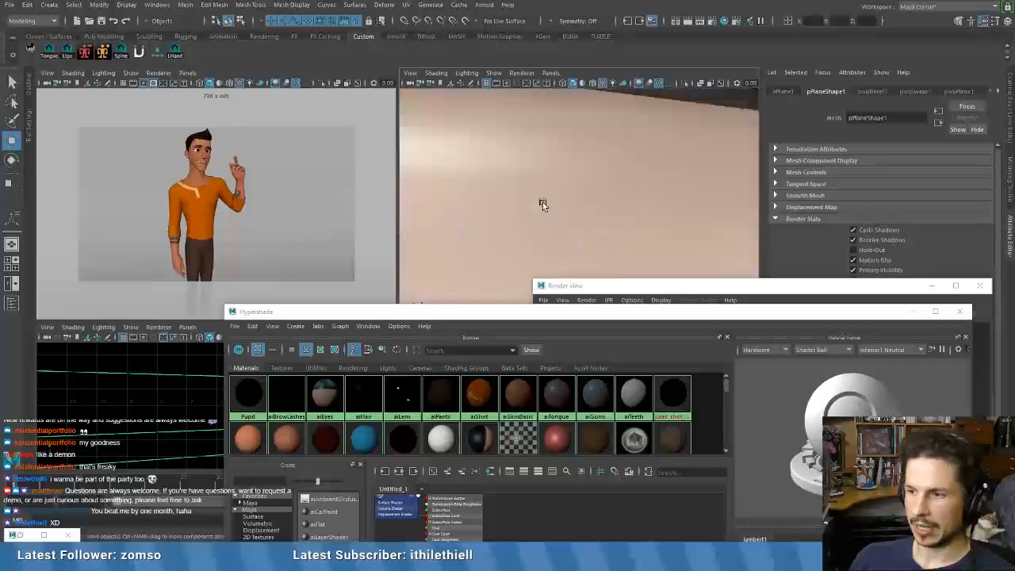
scroll(607, 205, "down", 5)
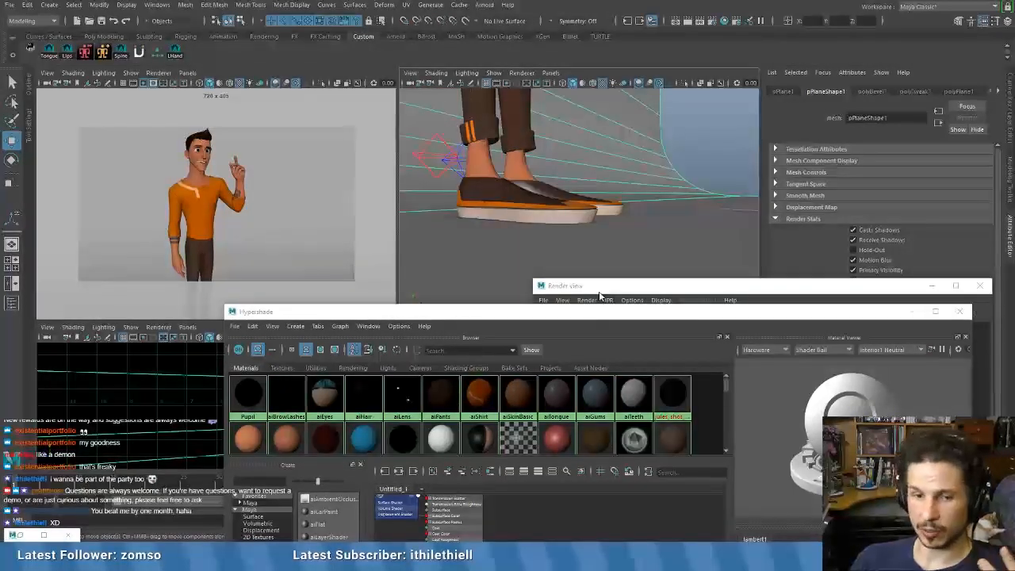
- Create an aiStandardSurface shader and name it aiShoeRubber
left_click_drag(595, 309, 591, 83)
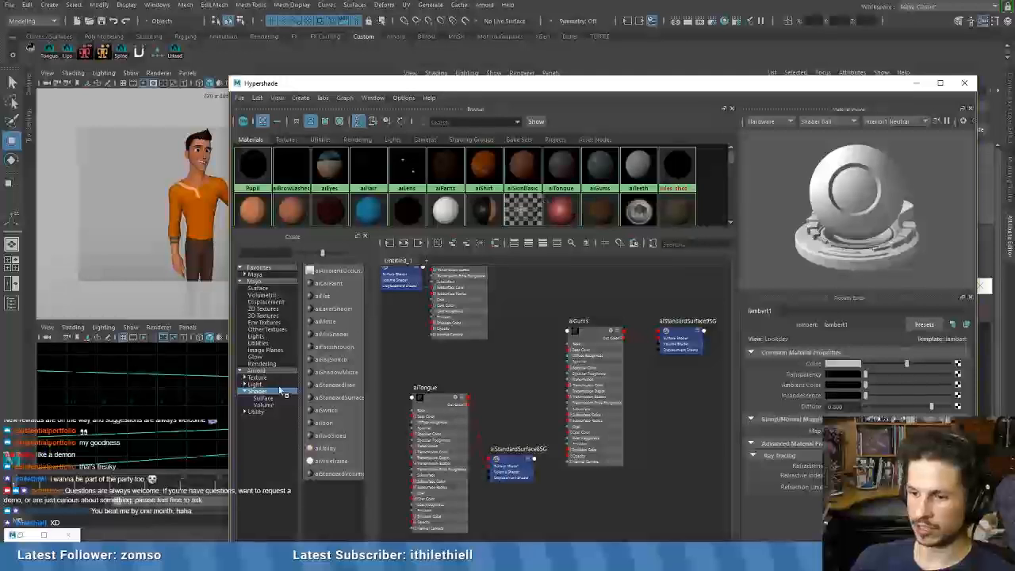
left_click(339, 397)
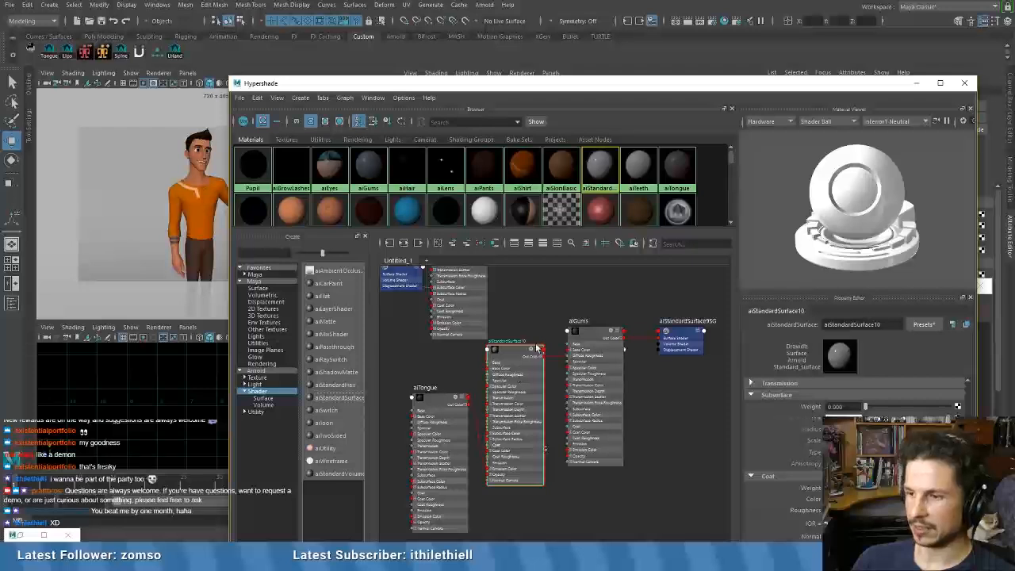
left_click_drag(834, 324, 830, 324)
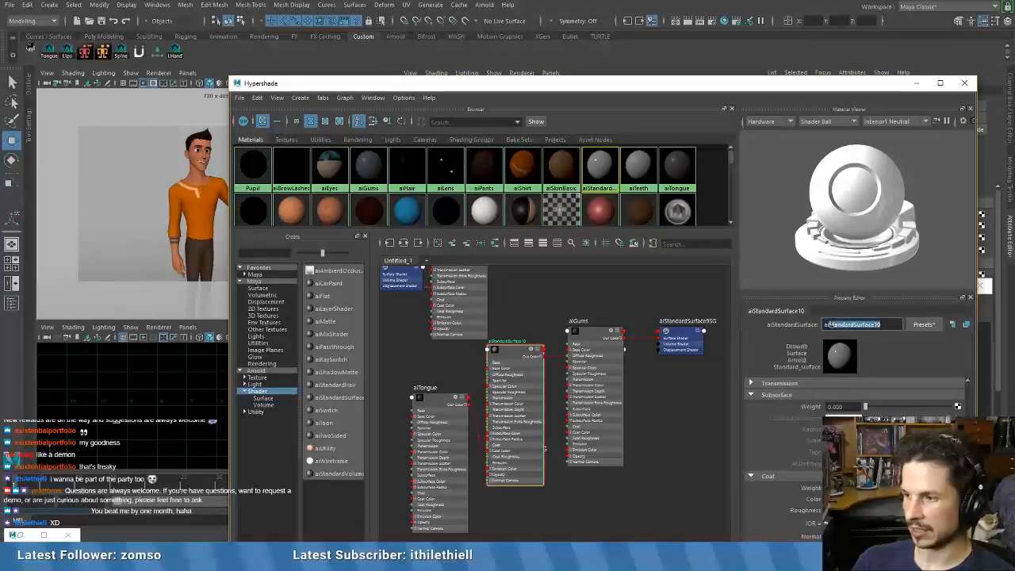
type("ShoeRu")
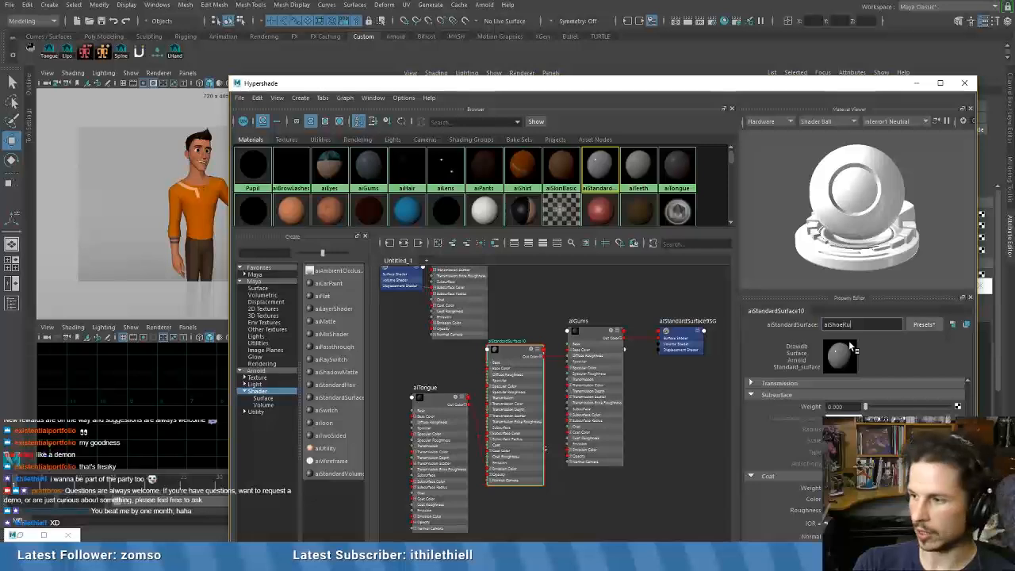
type("bber")
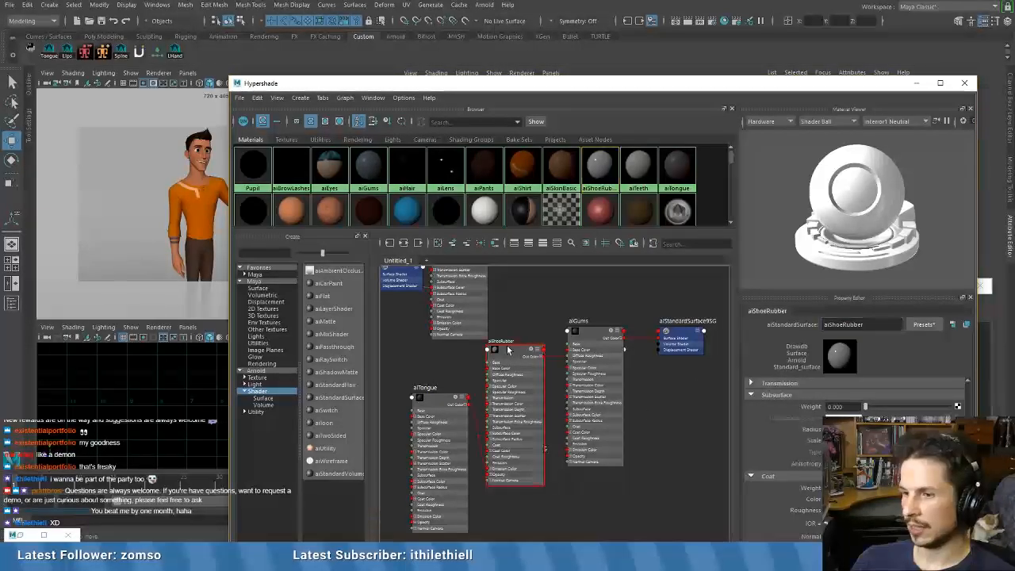
key("Return")
- Replace aiShoeRubber's settings with the Rubber preset
left_click(929, 326)
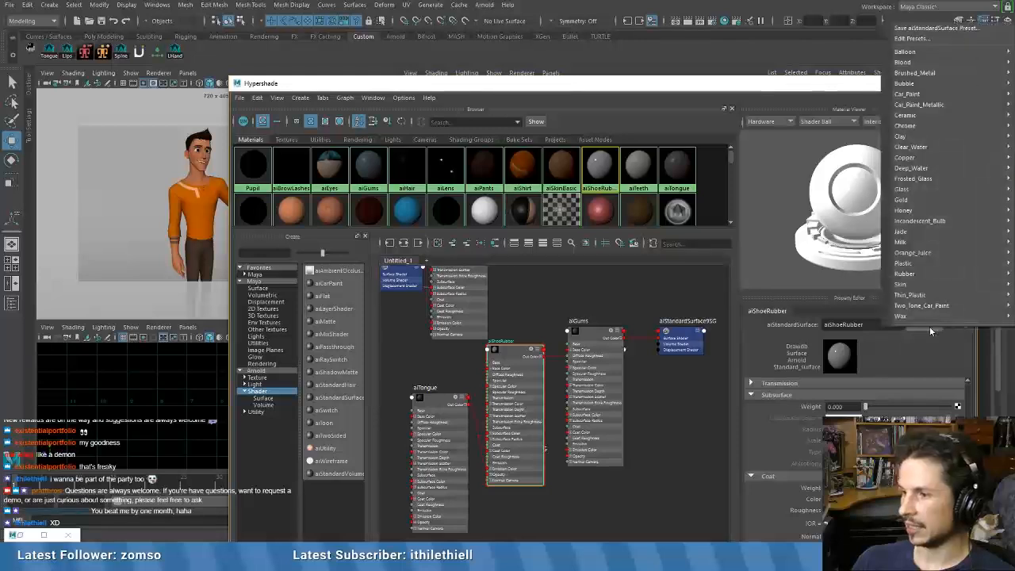
mouse_move(917, 272)
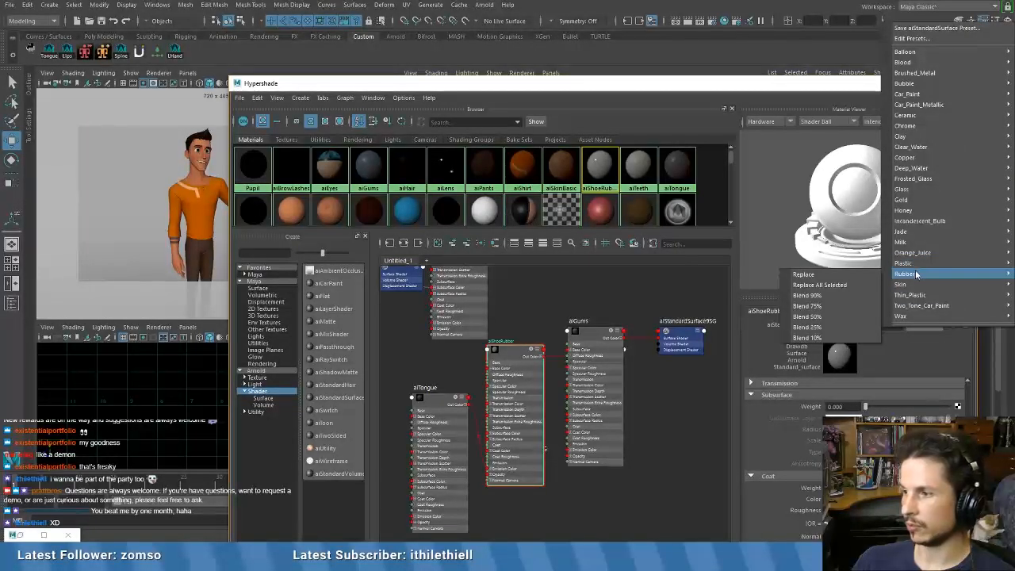
left_click(816, 274)
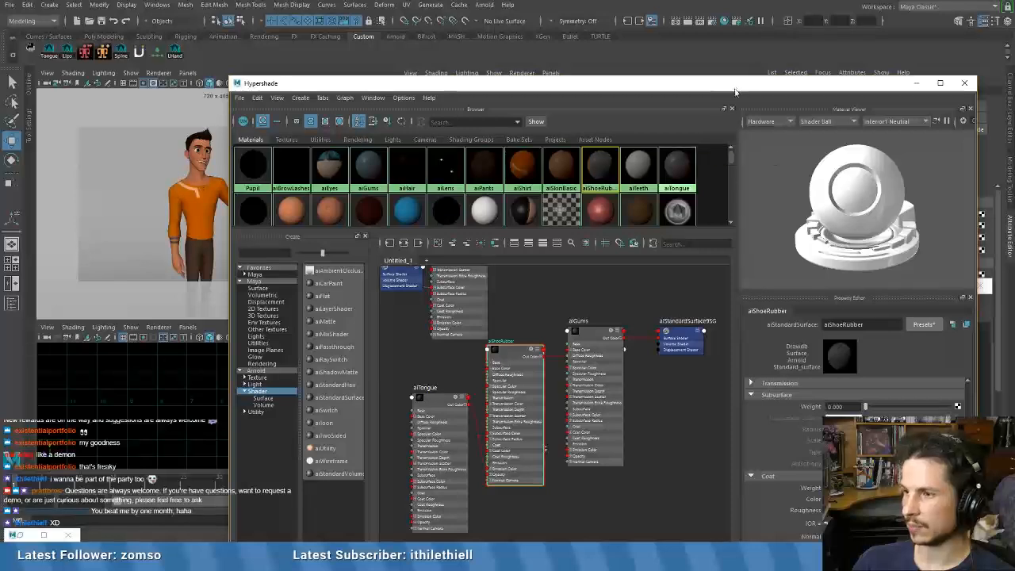
left_click_drag(735, 91, 706, 247)
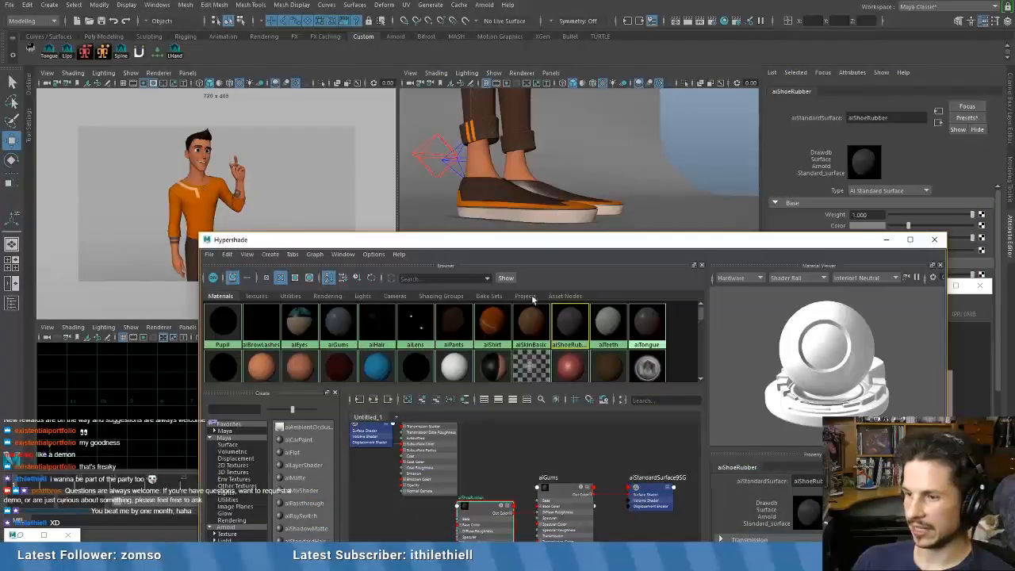
- Find the character's original shoe material among the existing materials by selecting the objects that use it
scroll(523, 329, "down", 1)
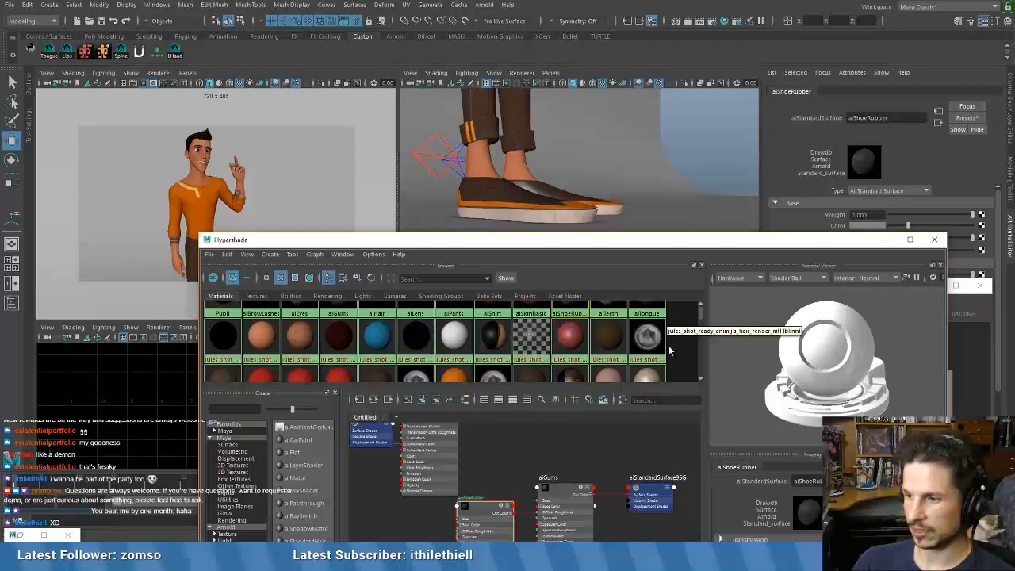
scroll(476, 345, "down", 1)
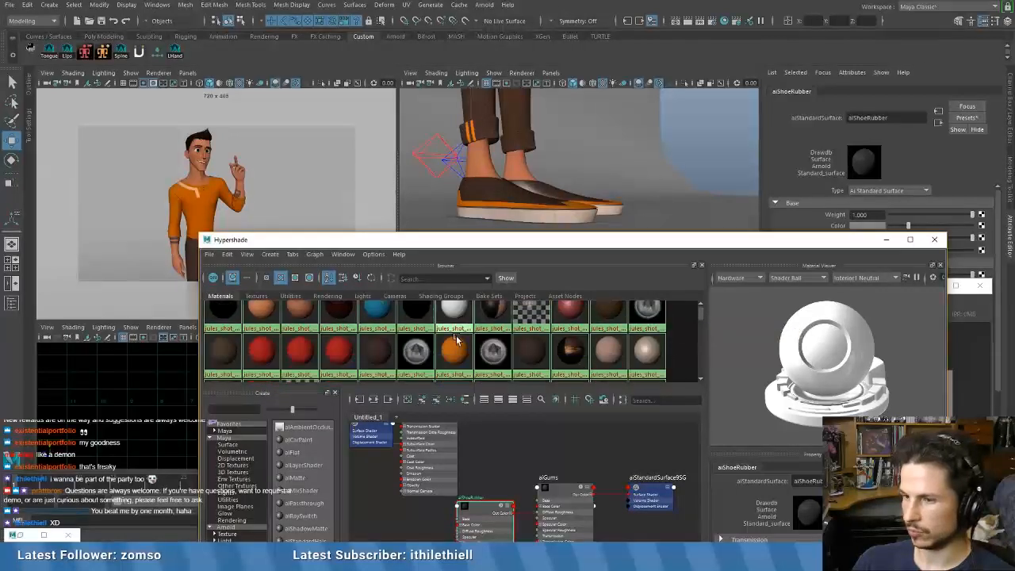
right_click(411, 350)
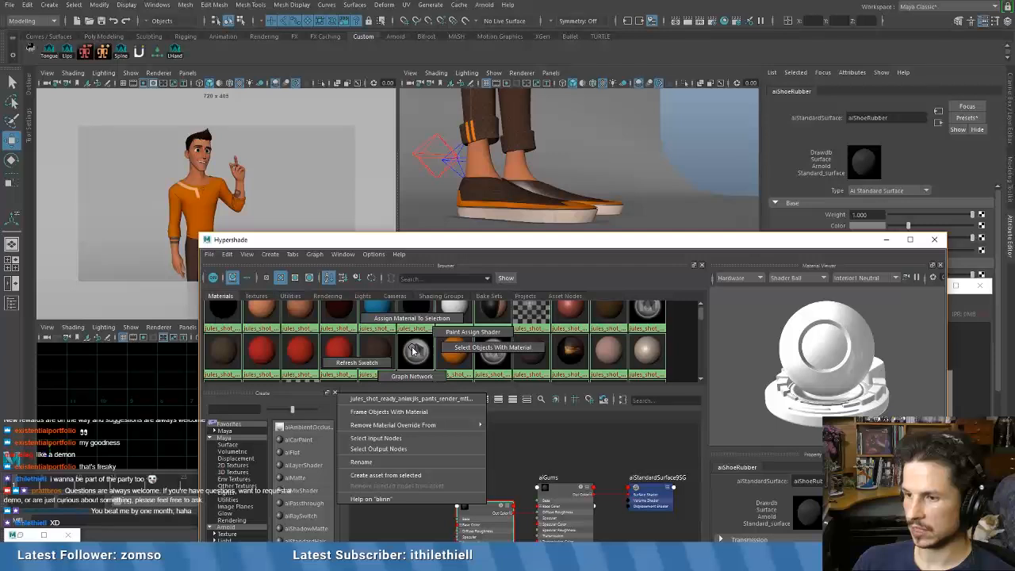
right_click_drag(411, 350, 450, 349)
scroll(455, 352, "up", 1)
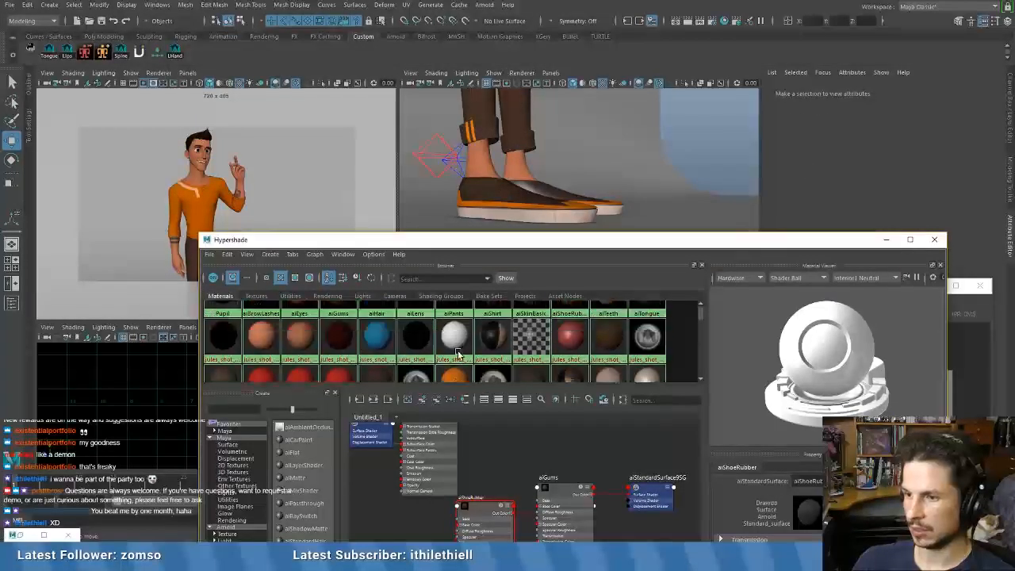
scroll(458, 353, "down", 1)
scroll(496, 351, "down", 1)
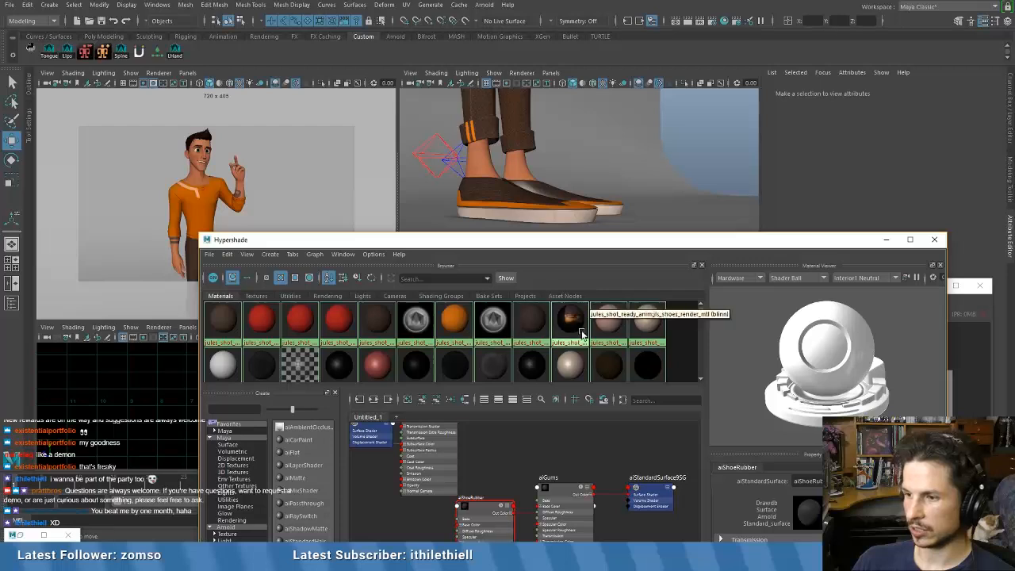
right_click_drag(560, 326, 599, 321)
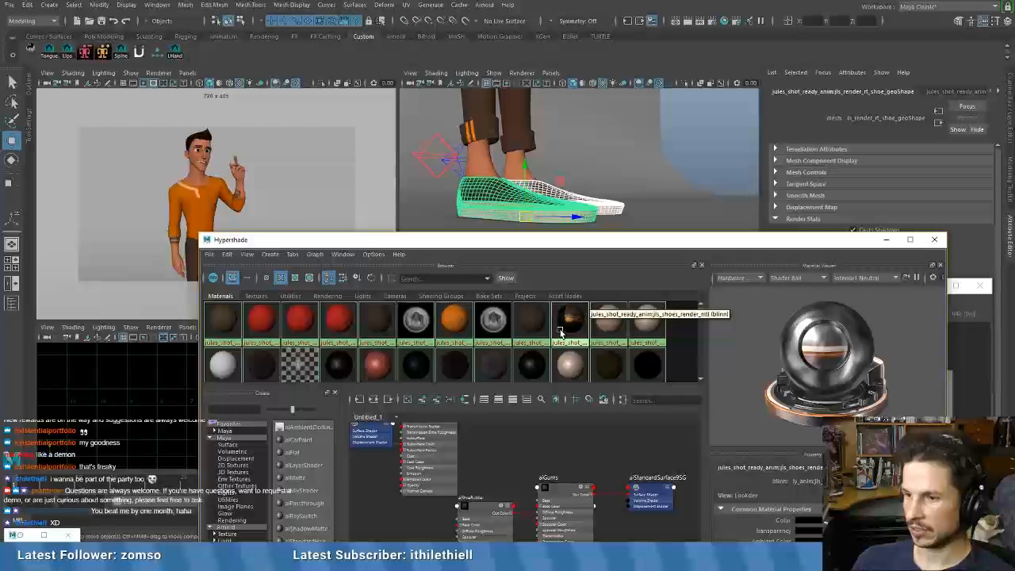
- Graph the original shoe material with aiShoeRubber and connect the jules_shoes_diffuse_1k.png texture to aiShoeRubber's base color
left_click(560, 332)
scroll(560, 331, "up", 3)
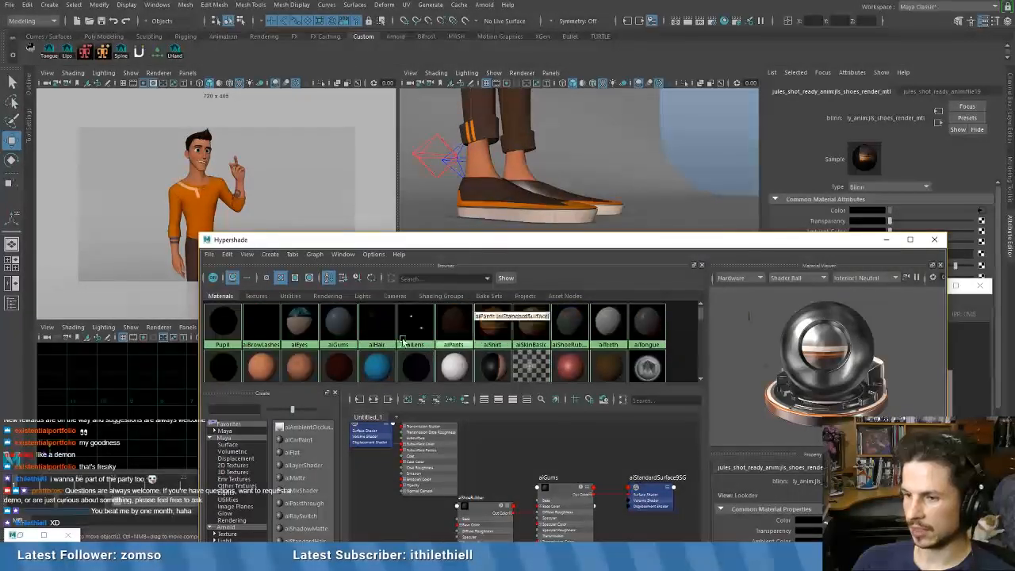
left_click(574, 334)
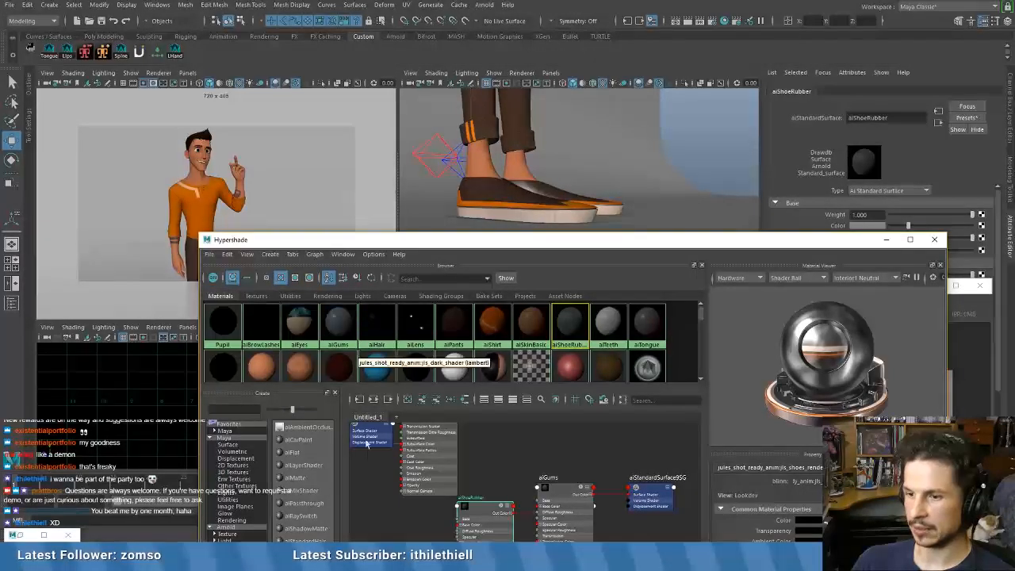
left_click(374, 400)
left_click_drag(575, 243, 573, 130)
left_click_drag(502, 346, 525, 470)
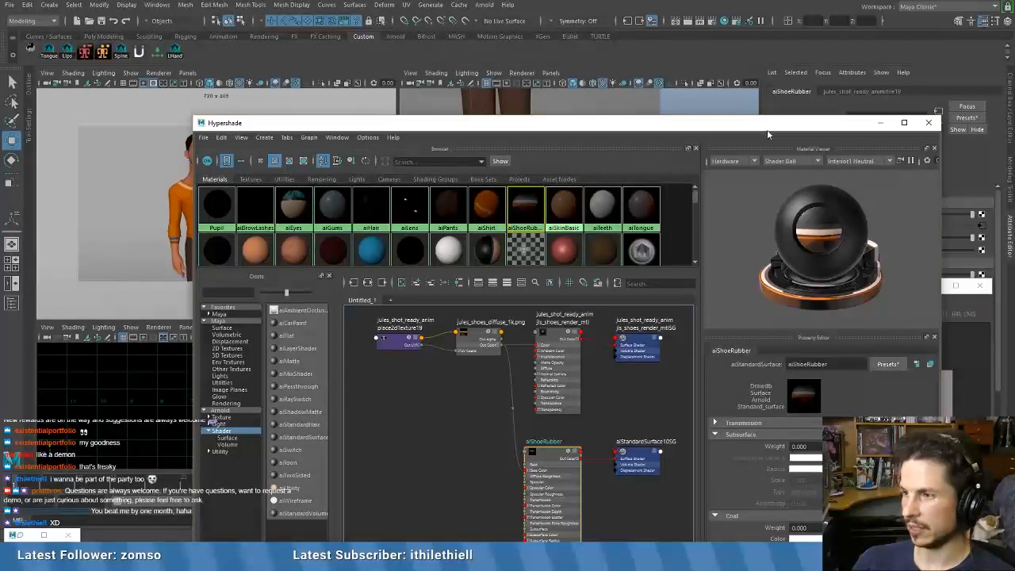
- Select both of the character's shoe meshes and switch them to face component mode
left_click_drag(768, 128, 710, 333)
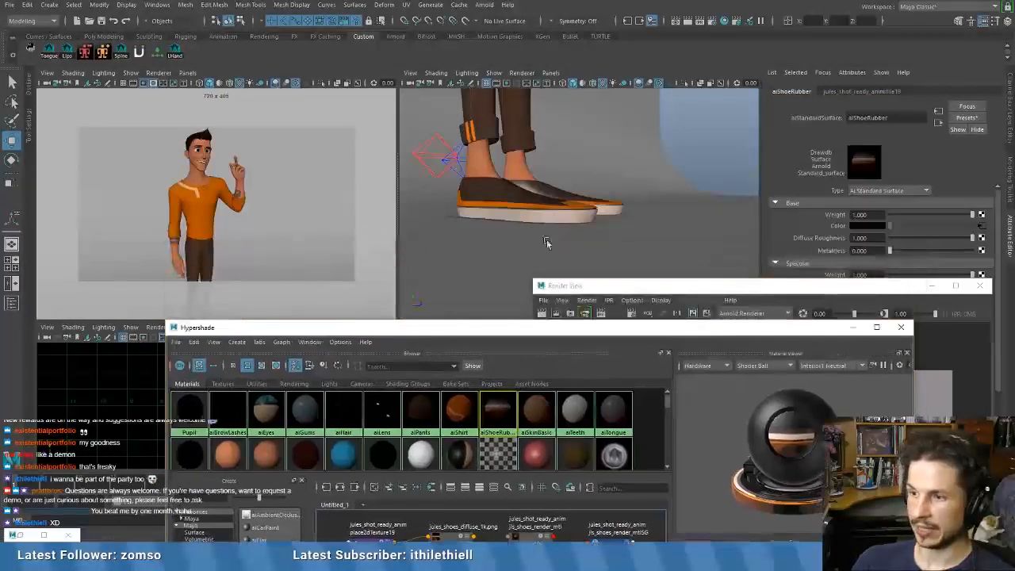
mouse_move(553, 228)
left_mouse_down("alt")
mouse_move(576, 225)
mouse_move(563, 229)
left_mouse_up("alt")
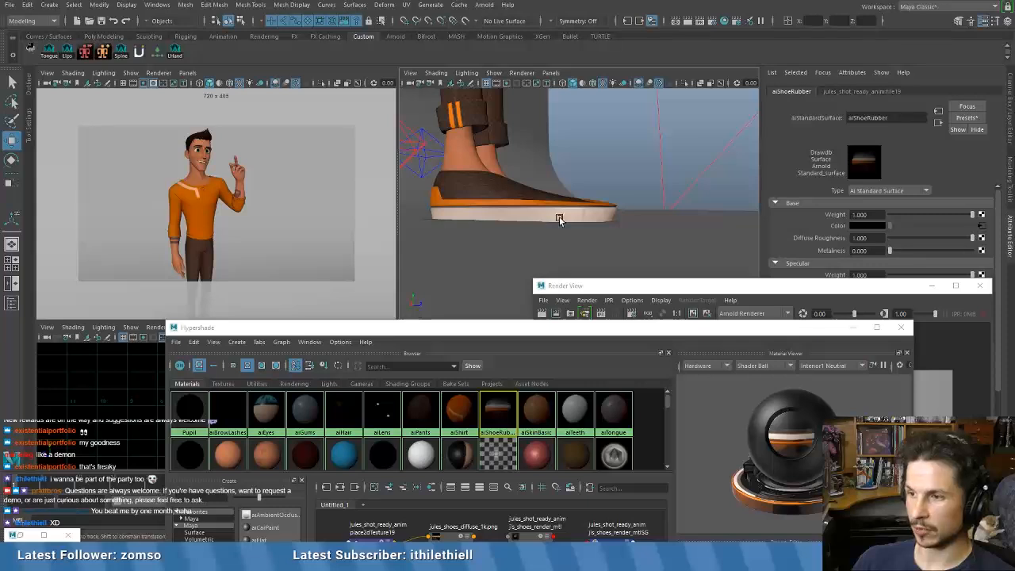
scroll(558, 220, "up", 2)
scroll(539, 212, "down", 2)
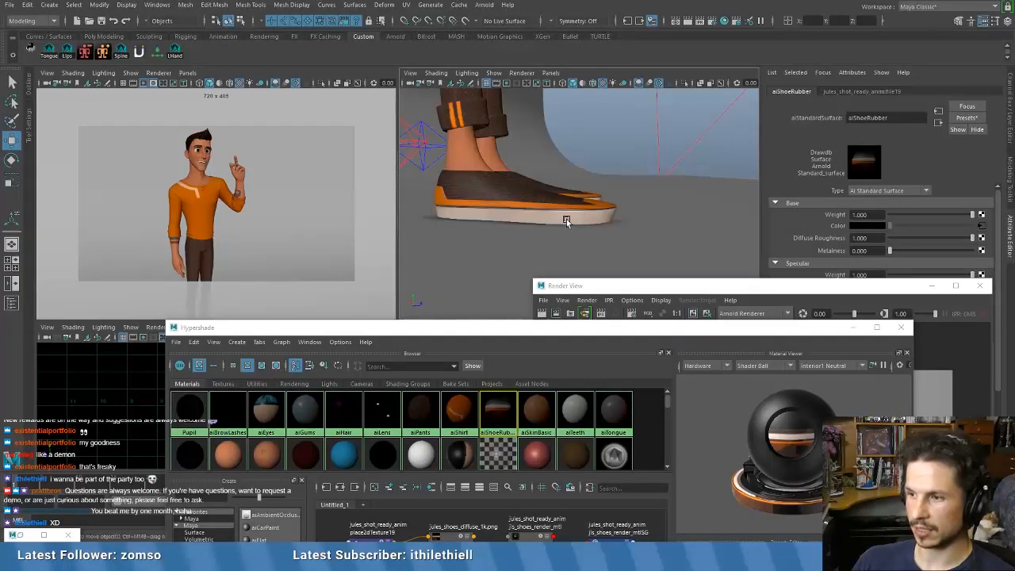
left_click(571, 217)
scroll(571, 217, "up", 2)
left_click_drag(571, 216, 619, 198, "alt")
left_click(620, 197, "shift")
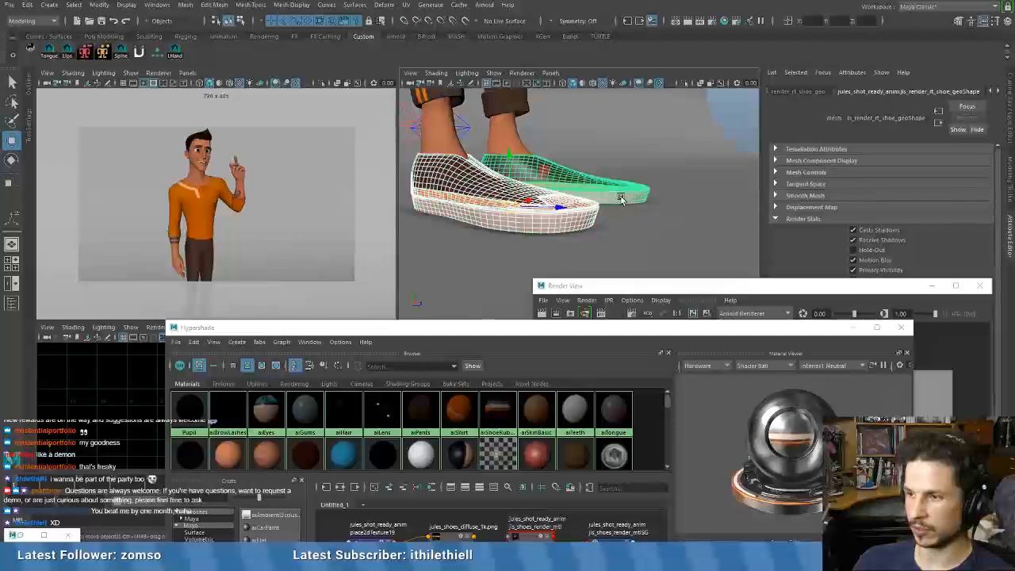
right_click(619, 198)
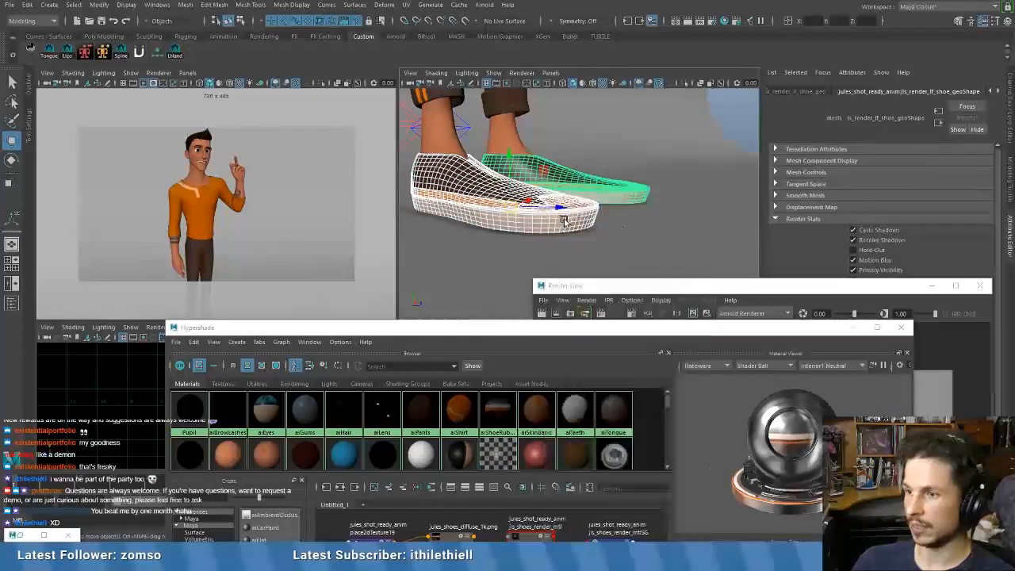
left_click(557, 221, "shift")
right_click(556, 219)
right_click_drag(556, 230, 558, 234)
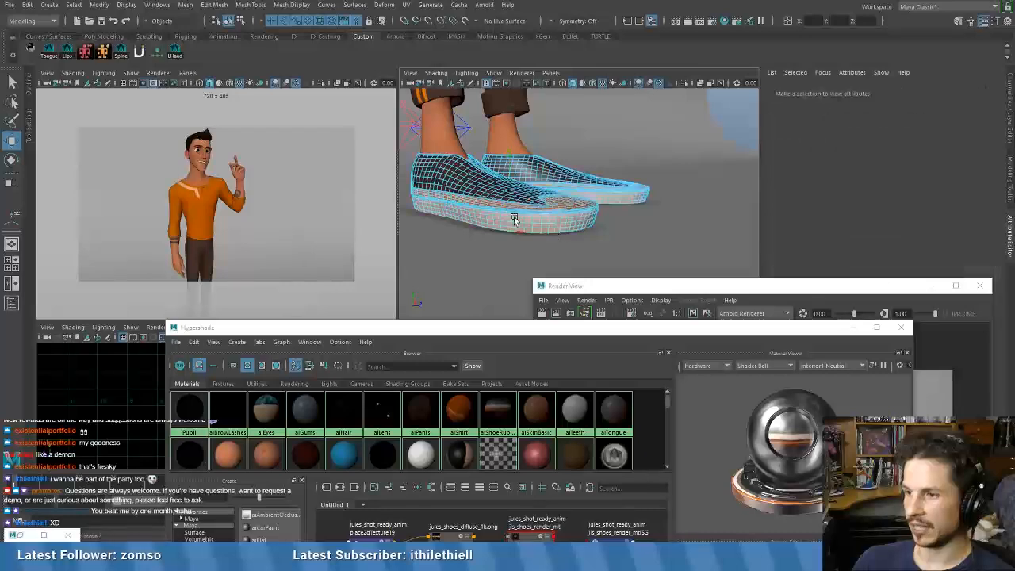
- Select the rubber sole faces of both shoes, checking the selection in wireframe display
scroll(515, 219, "up", 3)
left_click_drag(515, 219, 541, 213, "alt")
scroll(523, 210, "down", 2)
scroll(518, 211, "down", 2)
middle_click_drag(514, 215, 596, 209, "alt")
scroll(635, 209, "down", 2)
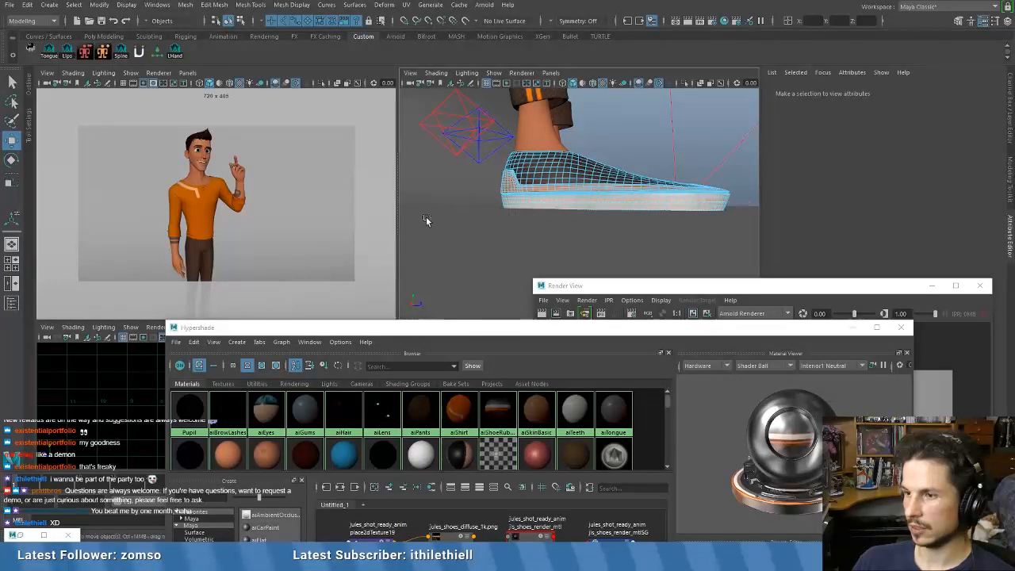
left_click(709, 188)
left_click_drag(709, 188, 627, 191, "alt")
key("f")
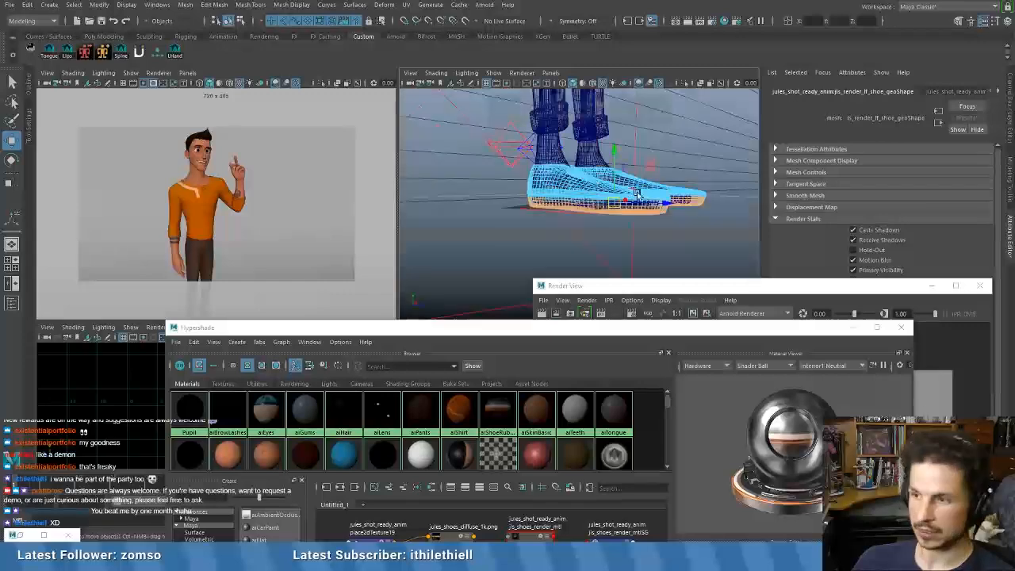
key("4")
left_click_drag(595, 197, 571, 195, "alt")
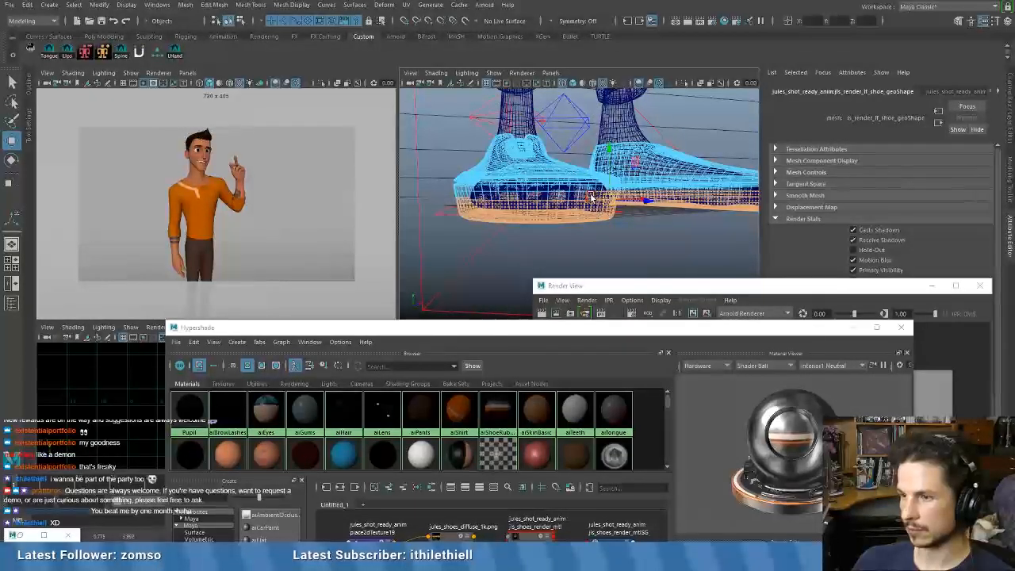
left_click_drag(608, 210, 572, 198, "alt")
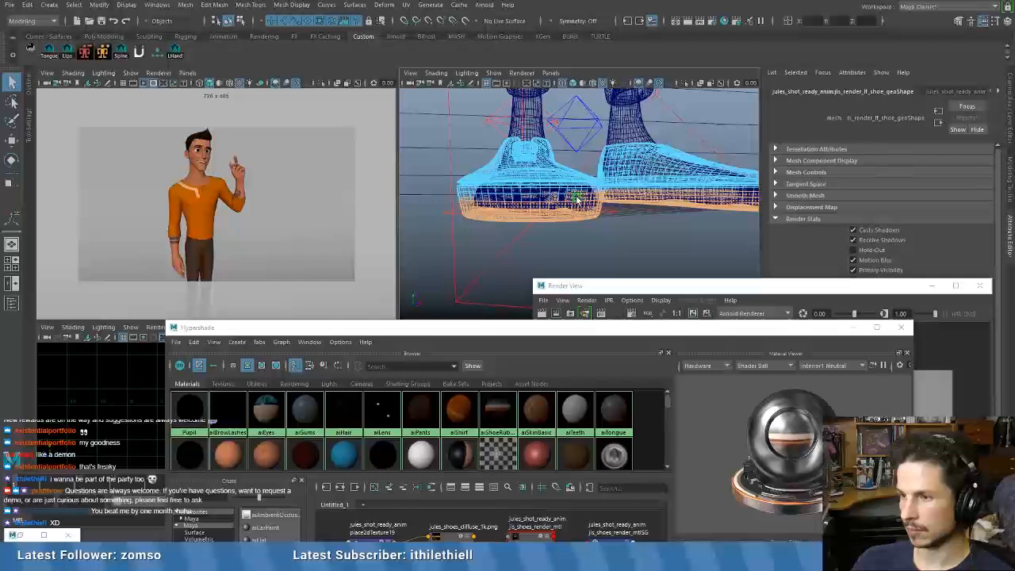
- Assign aiShoeRubber to the selected sole faces of both shoes, then minimize the Hypershade window
mouse_move(647, 208)
left_mouse_down("alt")
mouse_move(584, 205)
mouse_move(620, 213)
mouse_move(631, 227)
mouse_move(560, 199)
mouse_move(539, 215)
mouse_move(487, 214)
mouse_move(552, 201)
left_mouse_up("alt")
key("5")
right_click_drag(552, 201, 605, 173, "alt")
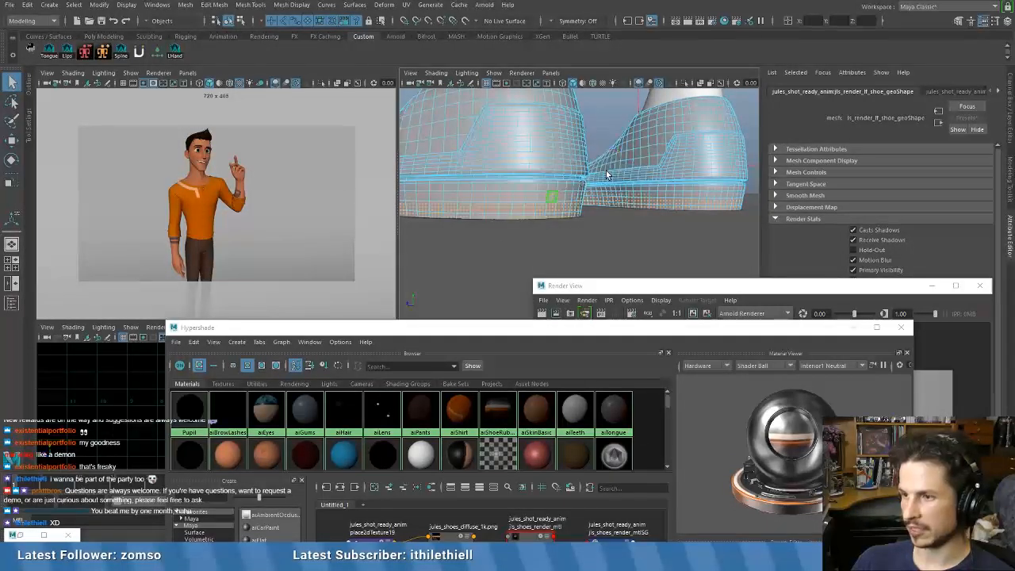
right_click_drag(540, 187, 581, 172, "alt")
middle_click_drag(582, 172, 578, 195, "alt")
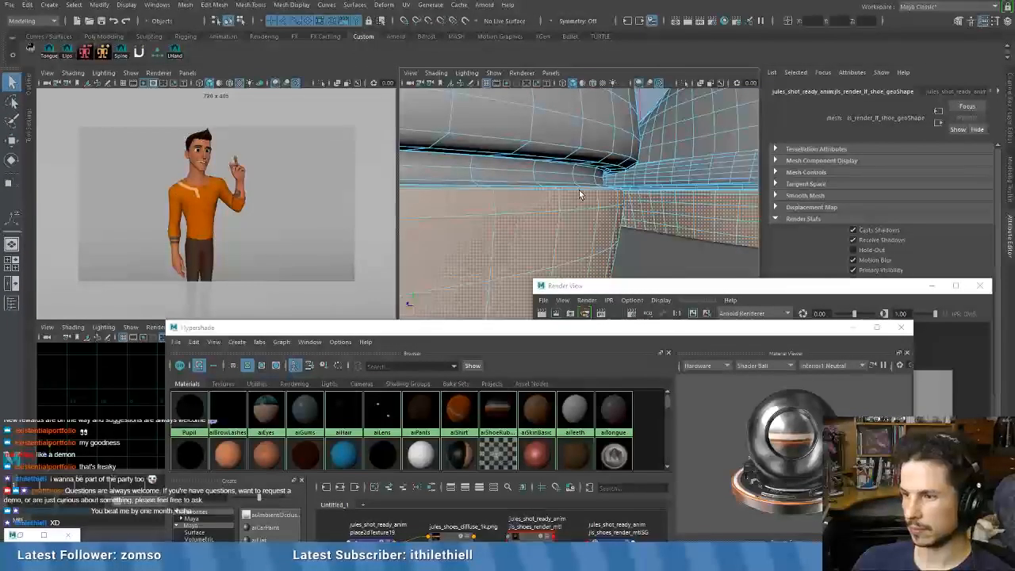
right_click_drag(579, 193, 548, 208, "alt")
left_click_drag(548, 209, 642, 235, "alt")
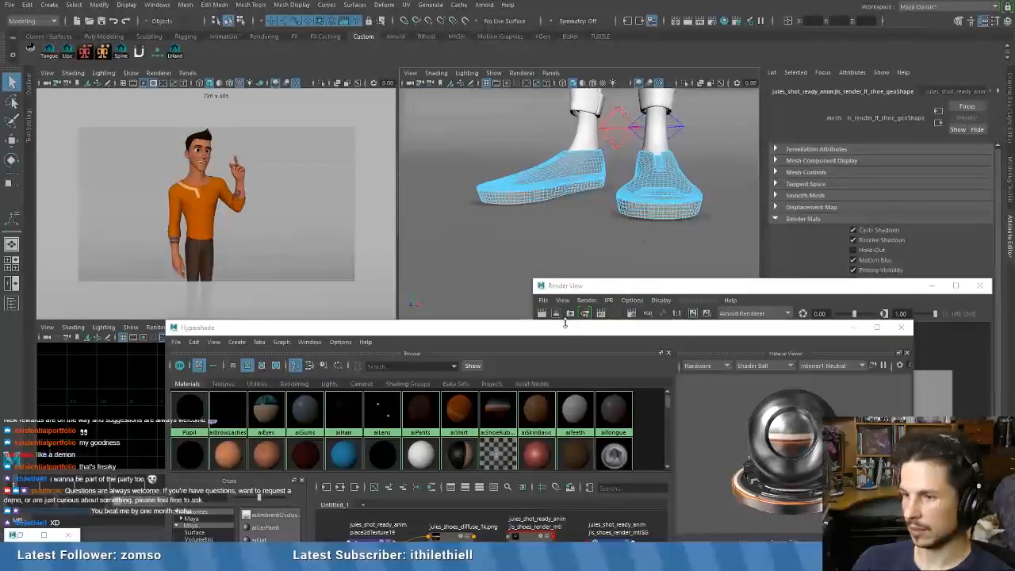
left_click_drag(567, 327, 610, 102)
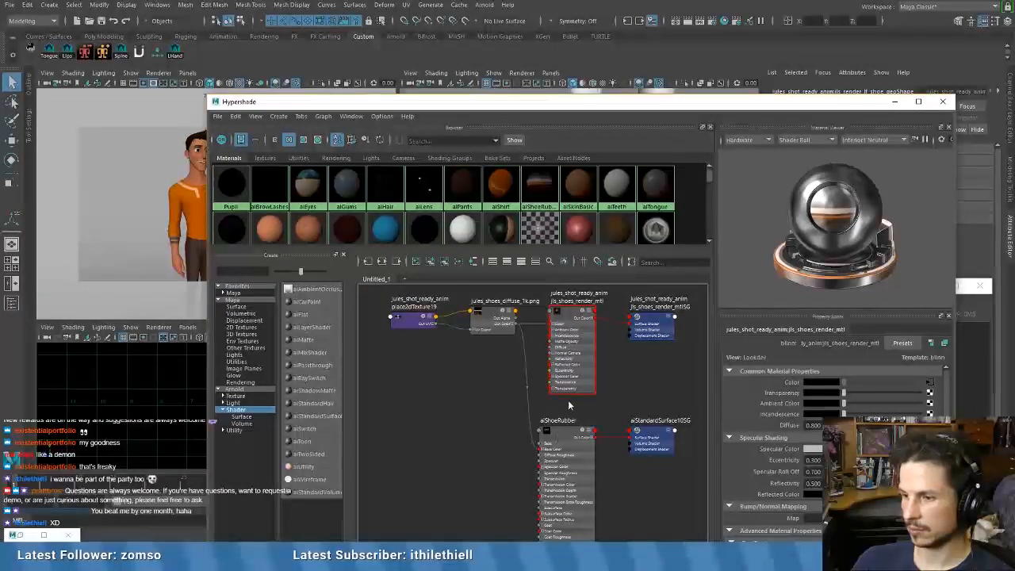
right_click_drag(537, 184, 541, 153)
left_click(893, 104)
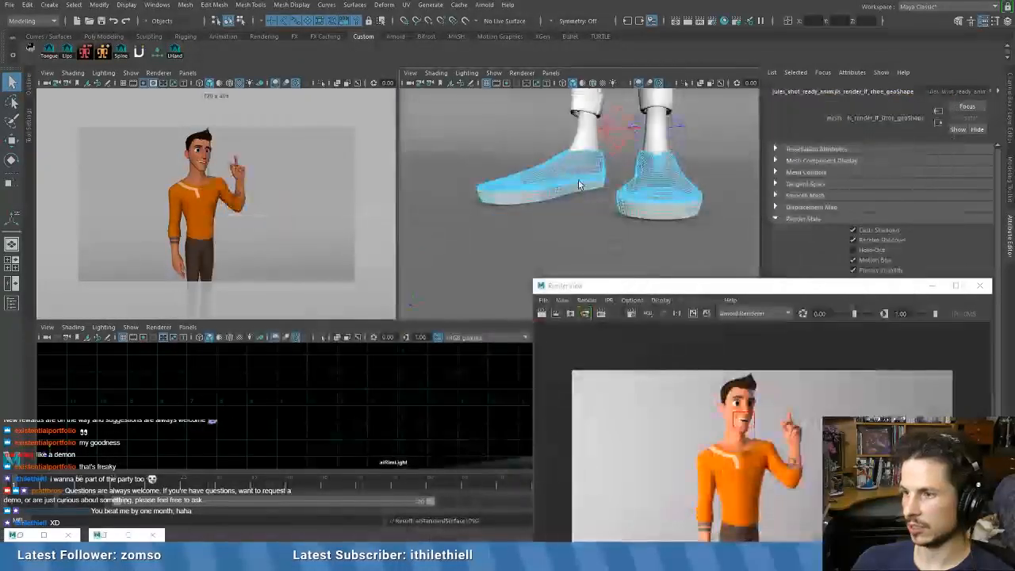
- Return the shoes to object mode, deselect them and restore textured display on the character in the perspective view
left_click_drag(577, 179, 661, 185, "alt")
key("F8")
key("F8")
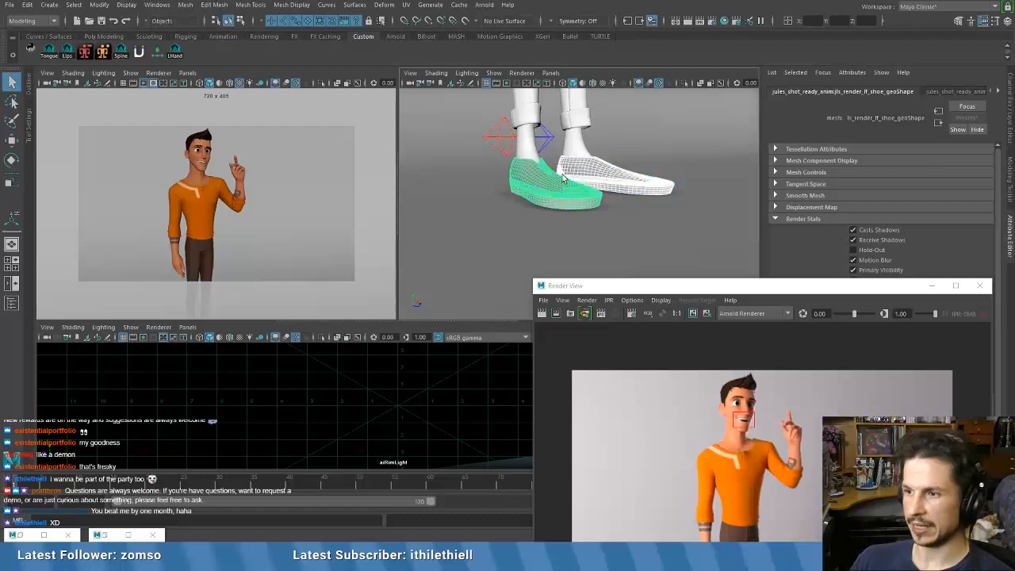
left_click(697, 147)
left_click_drag(563, 190, 588, 191, "alt")
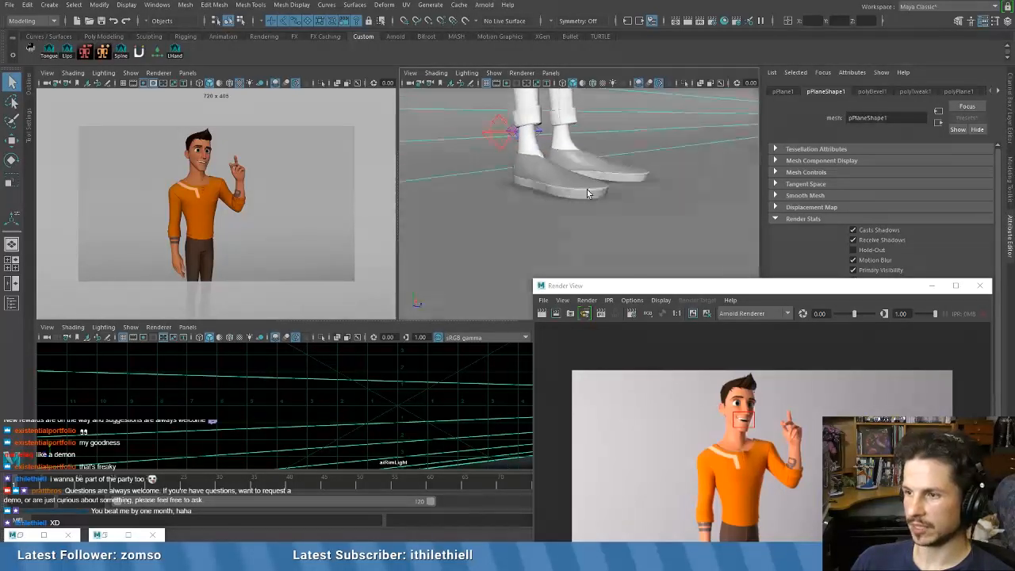
right_click_drag(588, 188, 565, 201, "alt")
middle_click_drag(565, 200, 593, 269, "alt")
left_click_drag(572, 208, 594, 189, "alt")
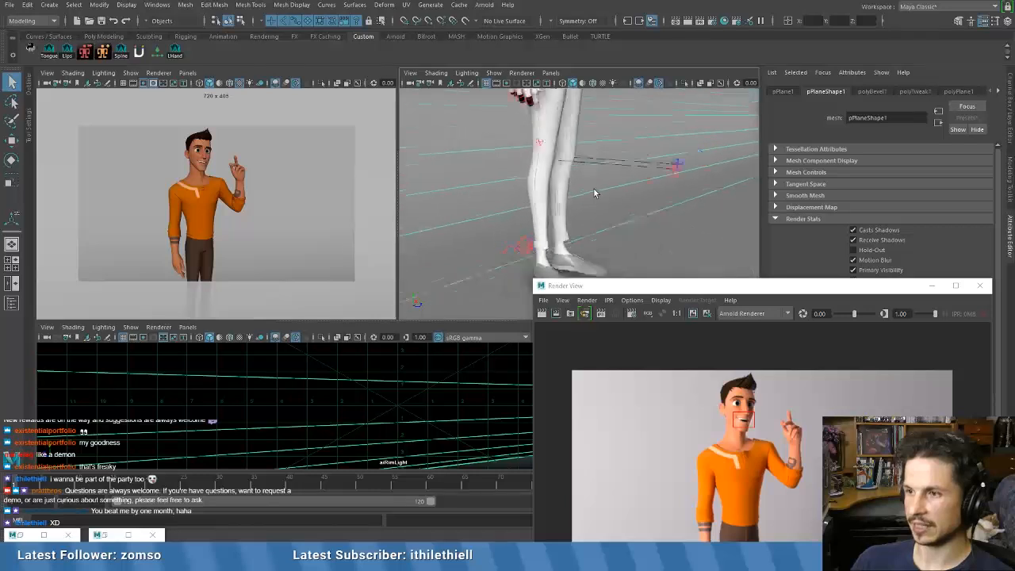
right_click_drag(593, 189, 574, 163, "alt")
middle_click_drag(573, 163, 562, 294, "alt")
middle_click_drag(580, 208, 585, 247, "alt")
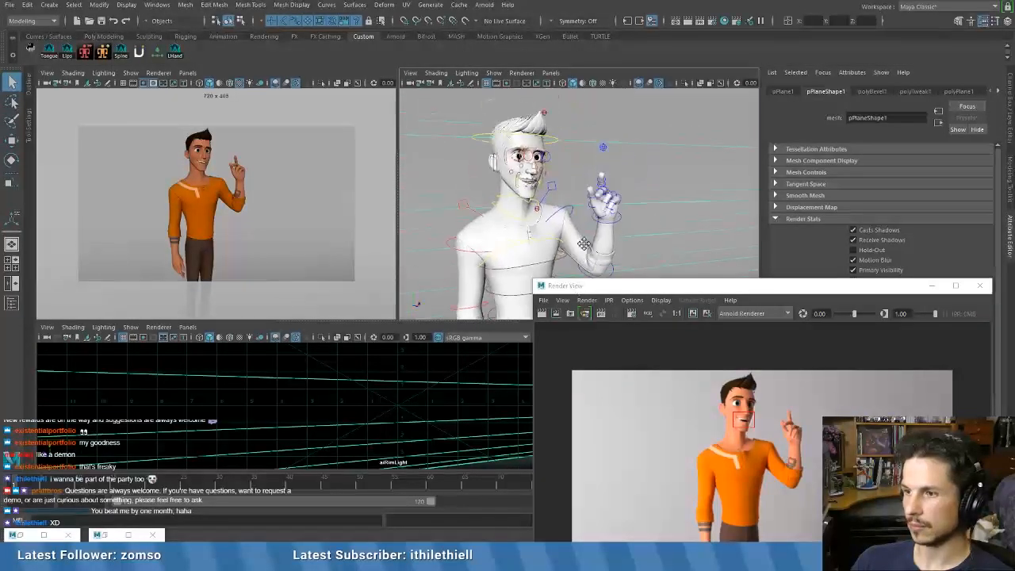
key("6")
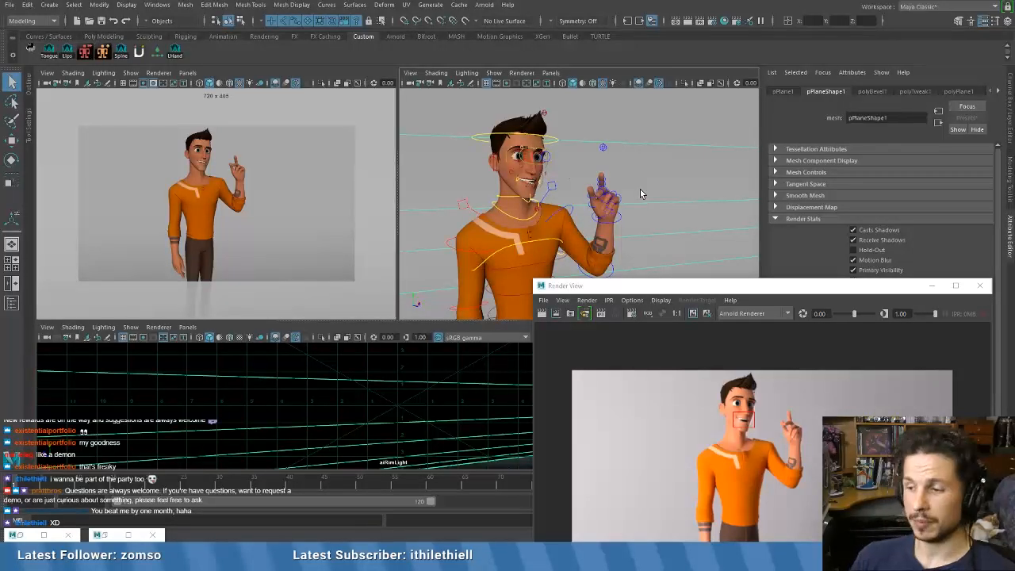
- Clear the render region and examine the character's shirt, face, arm and backdrop in the Arnold render
left_click_drag(810, 287, 563, 129)
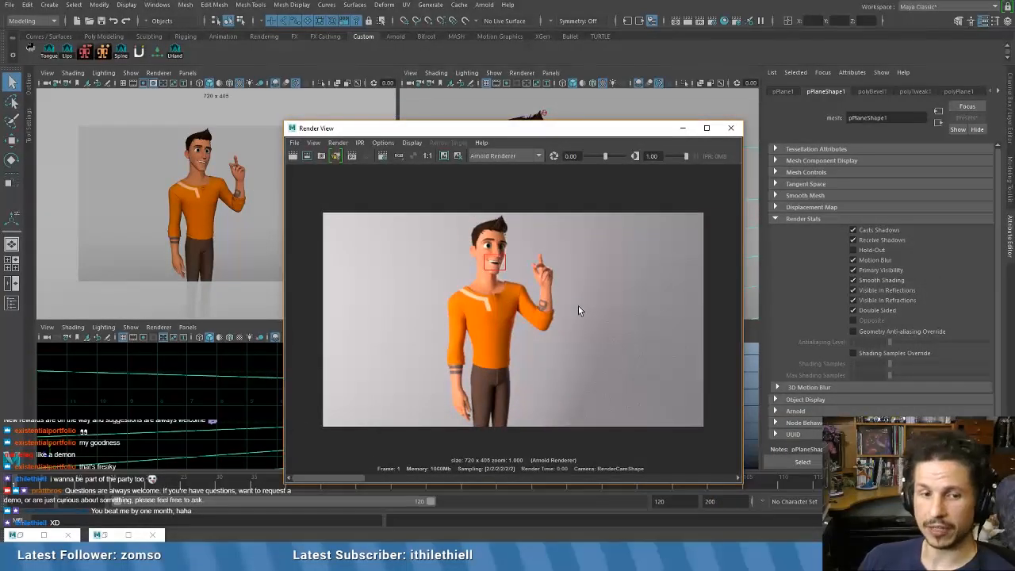
left_click(533, 337)
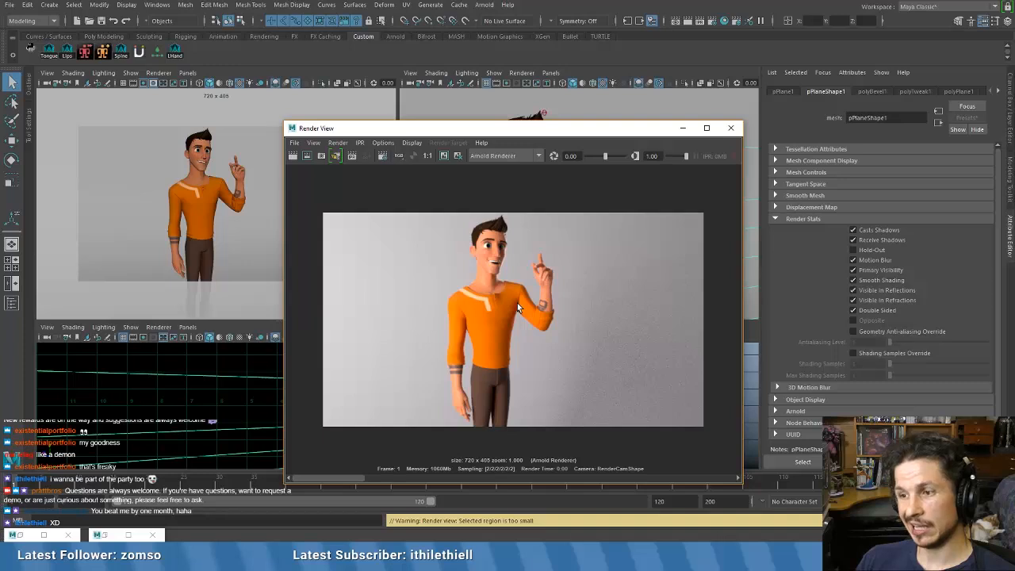
scroll(517, 303, "up", 3)
scroll(517, 303, "down", 1)
scroll(517, 303, "up", 3)
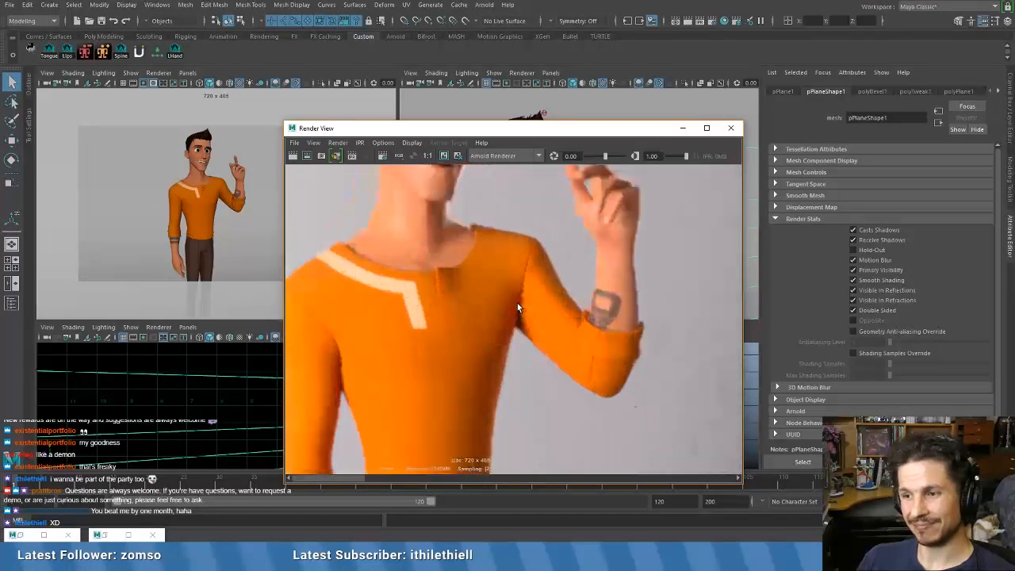
scroll(517, 302, "up", 1)
scroll(665, 399, "down", 2)
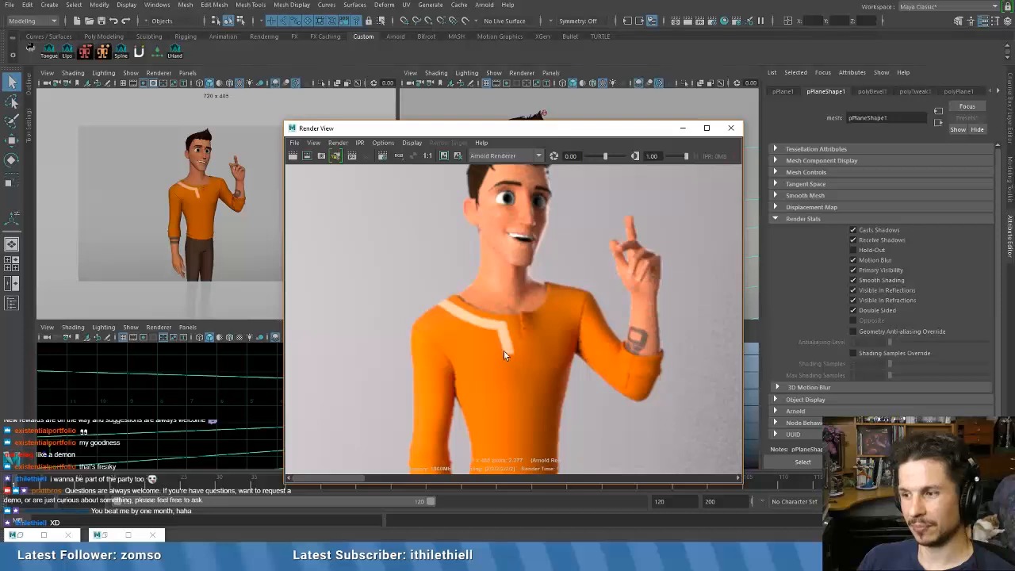
middle_click_drag(659, 352, 486, 432, "alt")
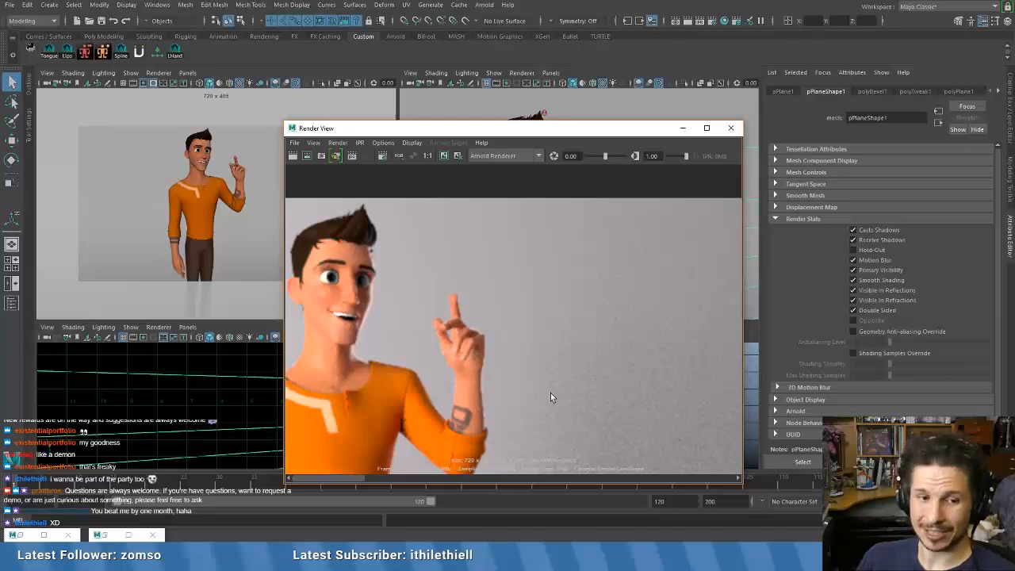
scroll(583, 396, "down", 3)
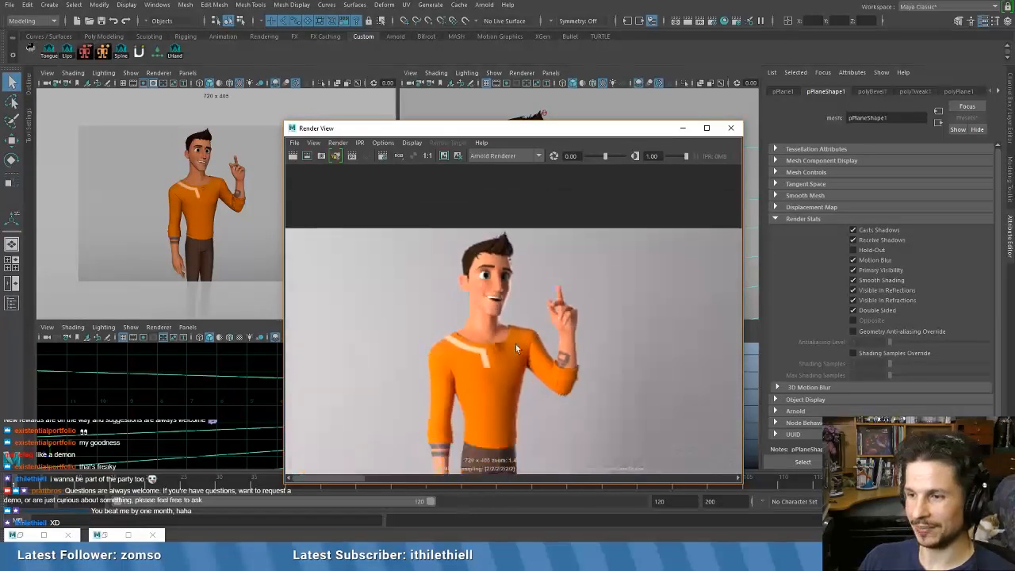
middle_click_drag(515, 344, 545, 279, "alt")
scroll(545, 279, "up", 1)
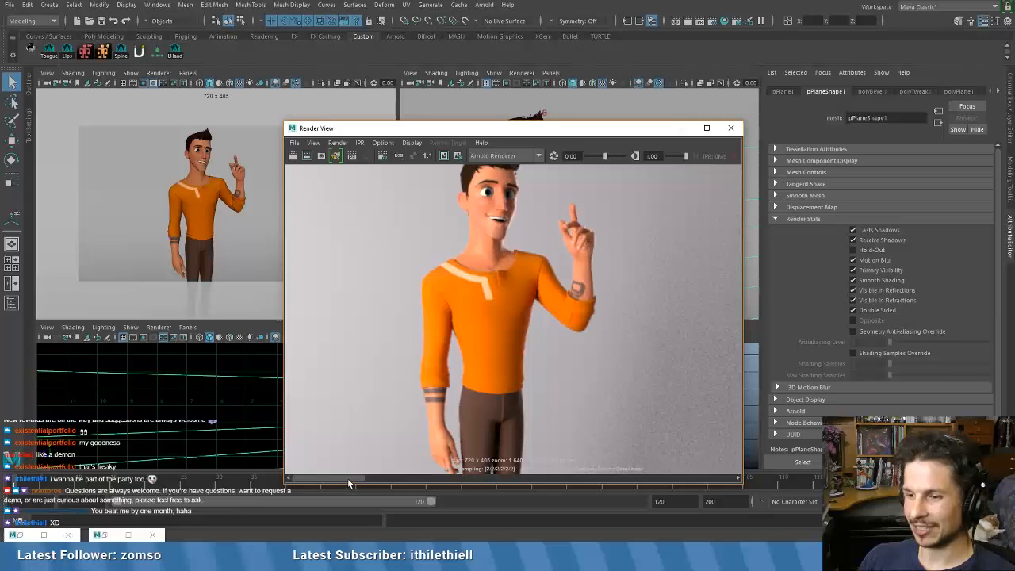
- Compare the stored Maya Hardware 2.0 and Maya Software renders with the Arnold render, viewing the Arnold image at actual size
left_click_drag(347, 478, 660, 473)
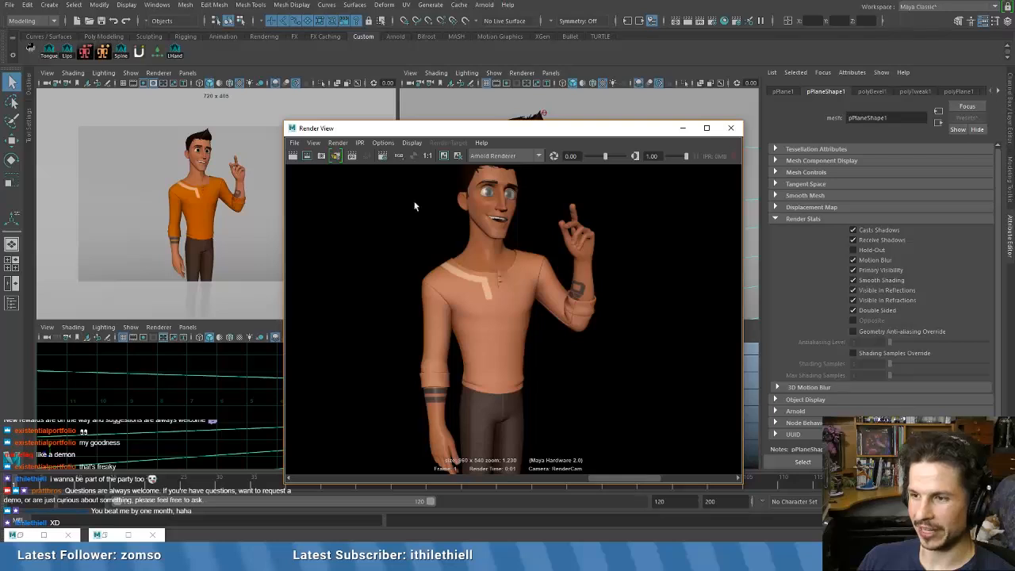
left_click_drag(632, 480, 705, 474)
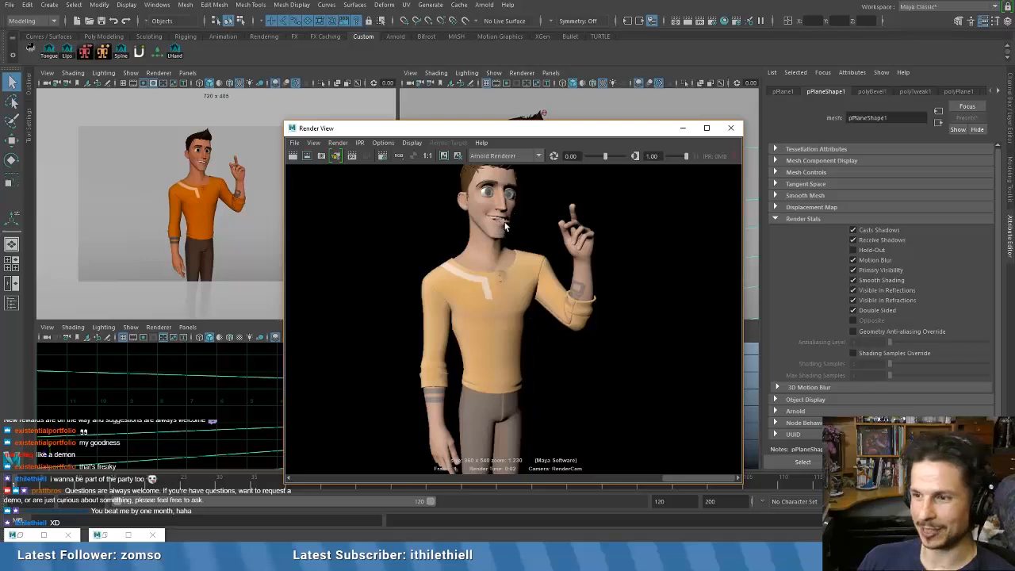
left_click_drag(686, 480, 315, 445)
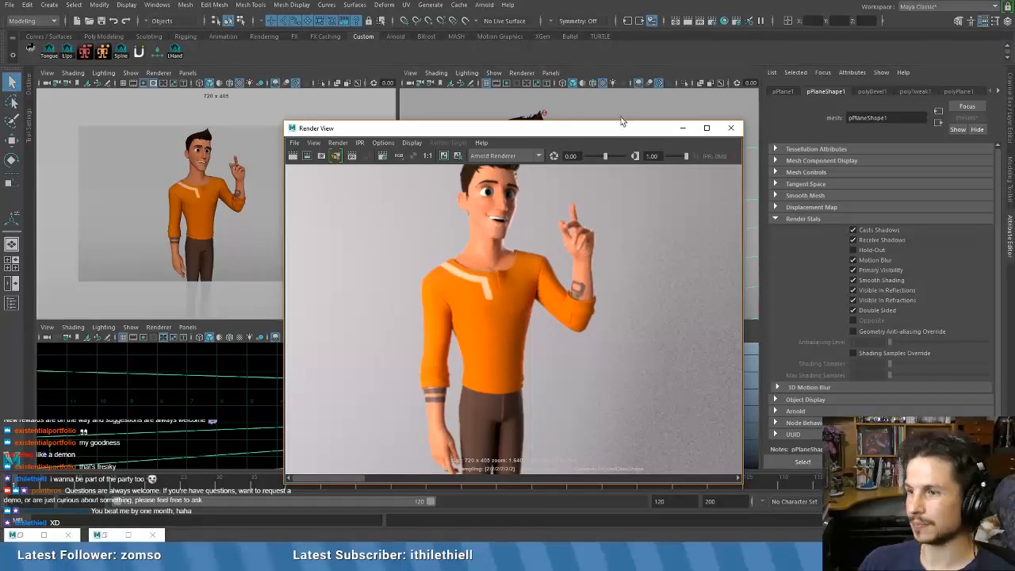
scroll(534, 210, "down", 1)
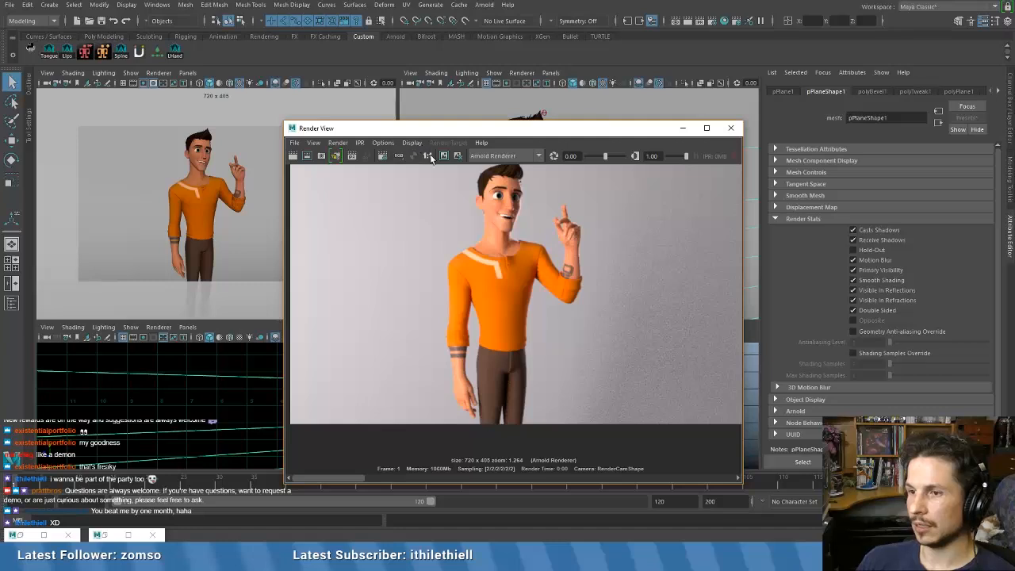
left_click(427, 156)
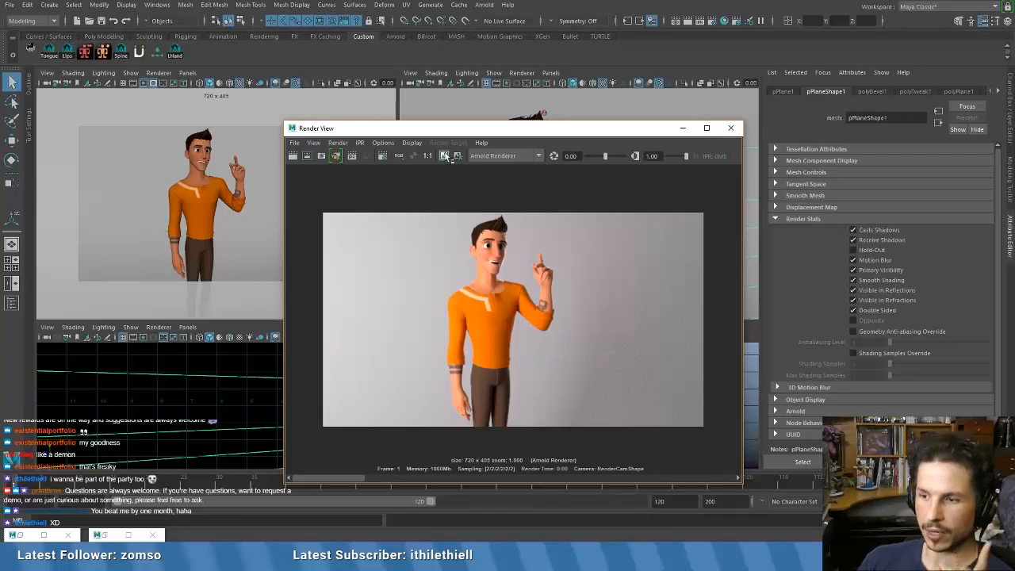
left_click_drag(350, 479, 345, 480)
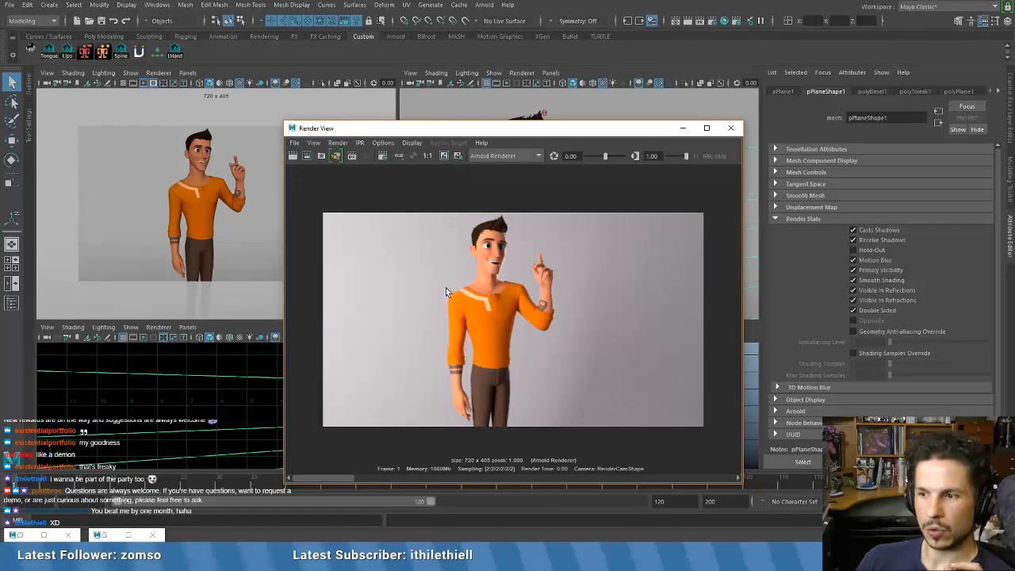
- Move the Render View window clear of the perspective view and look over the whole backdrop and light setup
left_click_drag(566, 140, 689, 96)
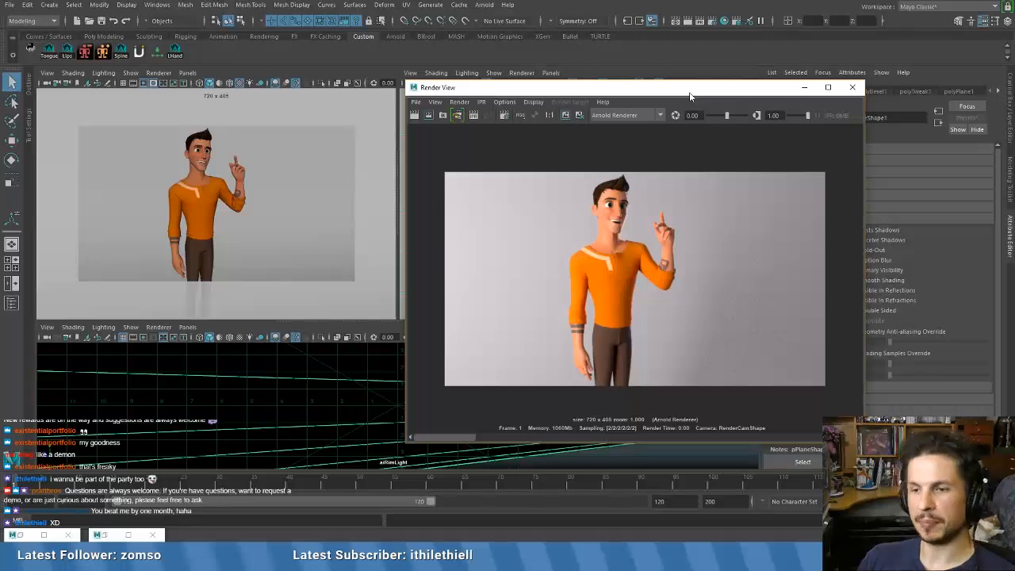
left_click_drag(689, 96, 638, 293)
scroll(579, 185, "down", 6)
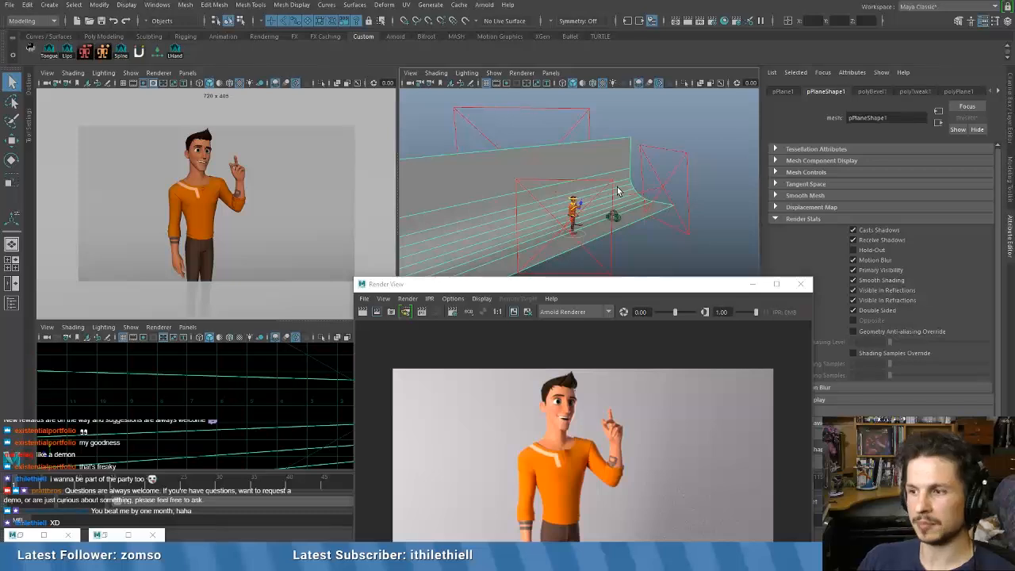
- Group the backdrop and its three area lights in a new display layer and hide that layer
left_click(688, 174)
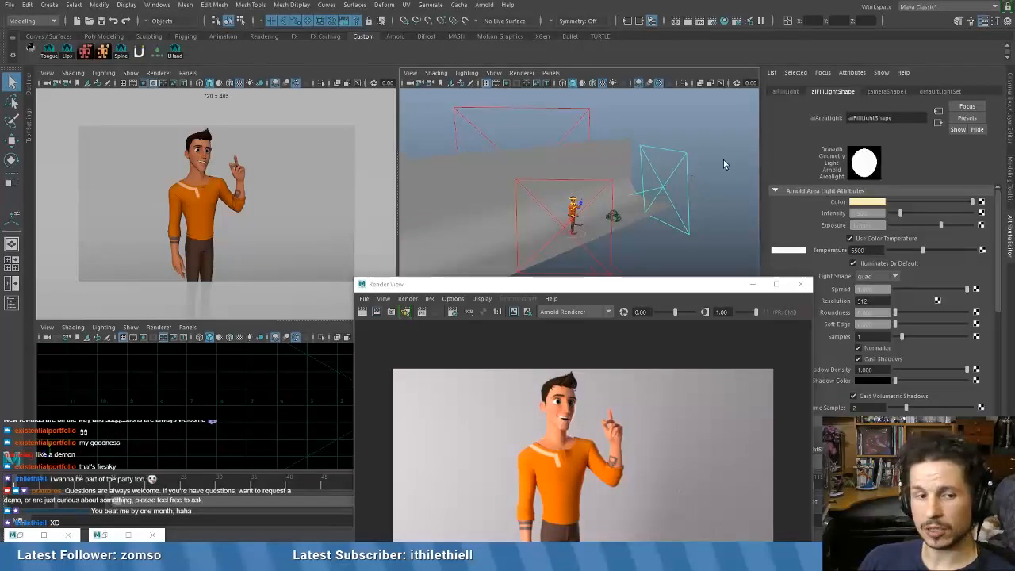
left_click(723, 161)
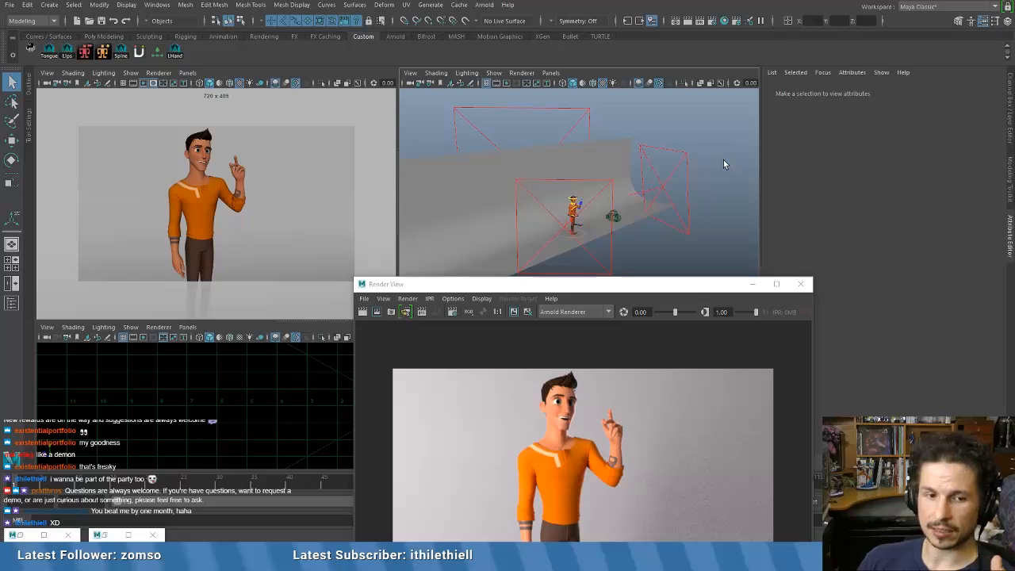
left_click_drag(722, 122, 547, 182)
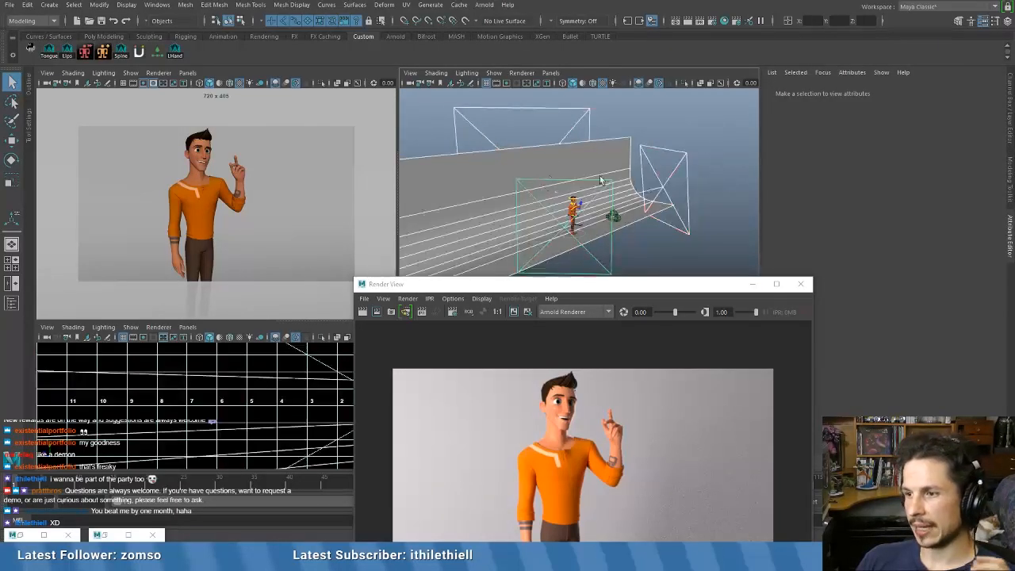
left_click(1008, 117)
left_click_drag(666, 289, 499, 384)
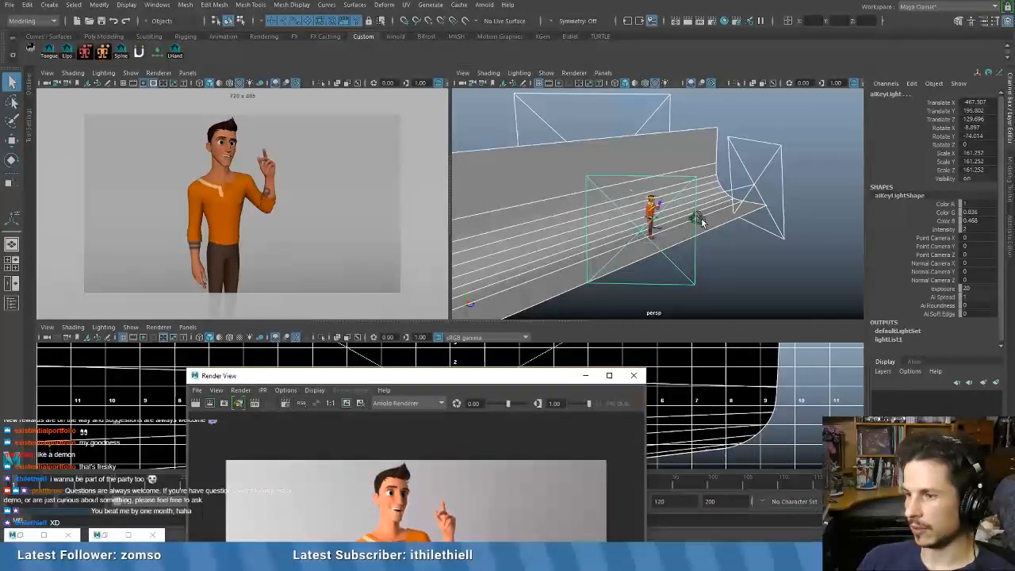
left_click(996, 385)
left_click(879, 396)
left_click(576, 238)
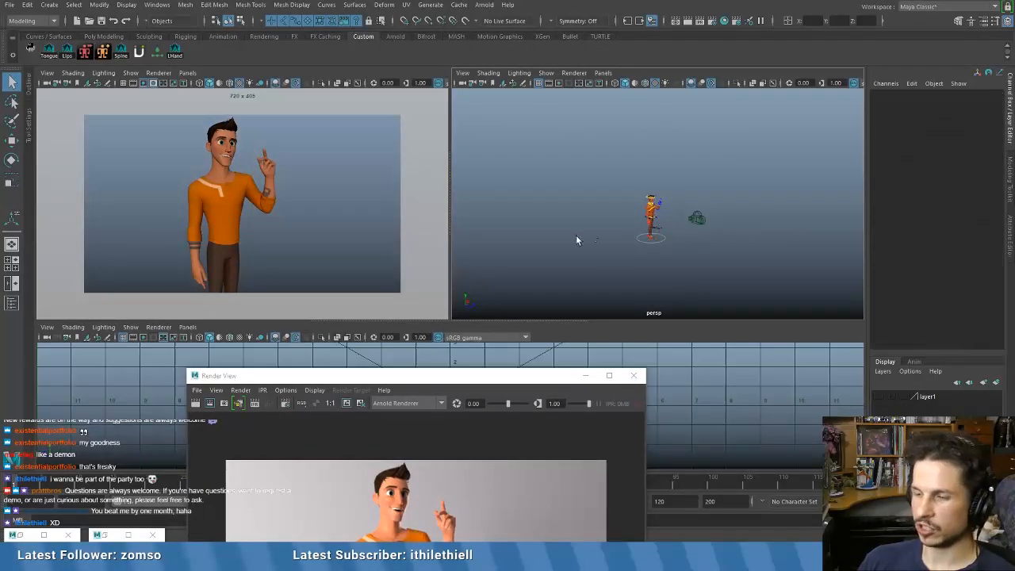
- Create a polygon plane as a floor under the character and scale it uniformly to about 1547
right_click_drag(599, 228, 619, 240, "alt")
middle_click_drag(619, 239, 612, 219, "alt")
left_click_drag(613, 219, 624, 225, "alt")
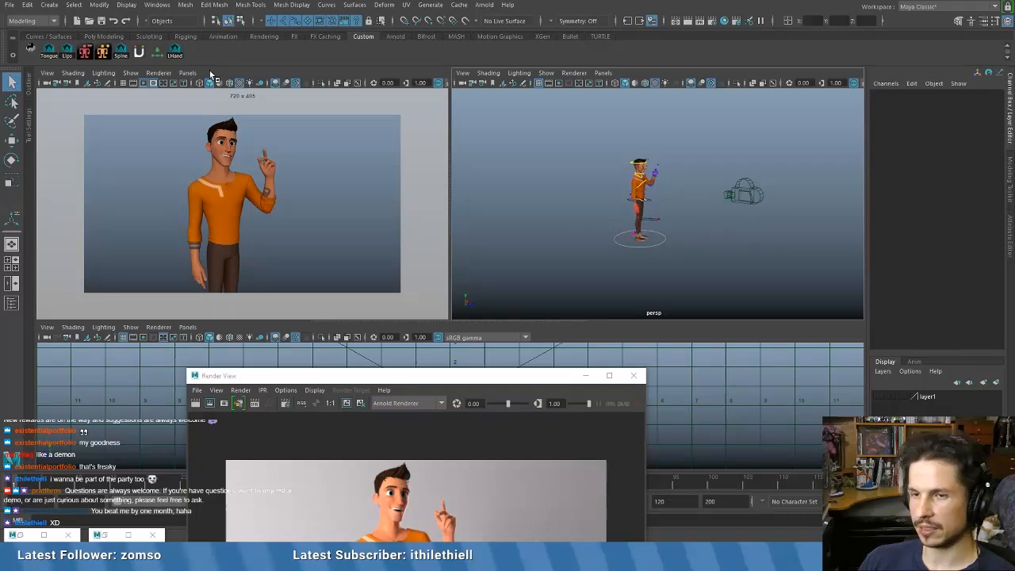
left_click(49, 5)
mouse_move(92, 54)
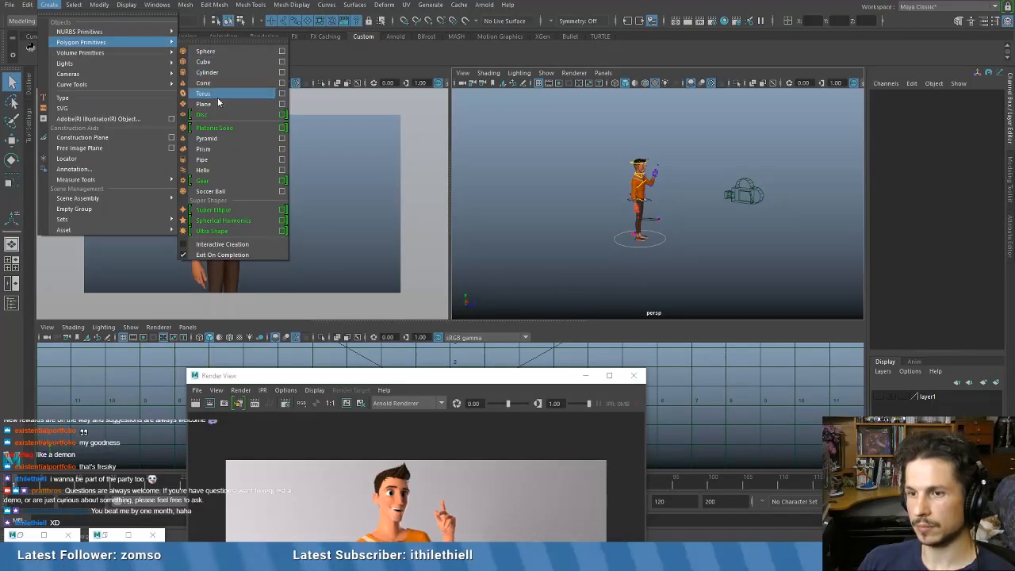
left_click(222, 105)
key("r")
left_click_drag(640, 239, 1013, 308)
key("e")
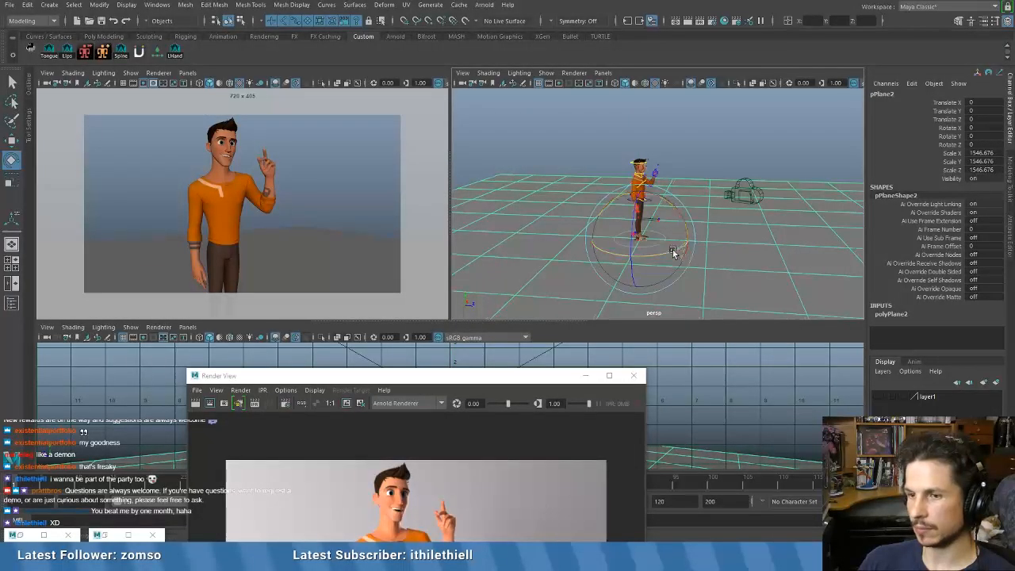
left_click_drag(645, 253, 648, 252)
key("w")
left_click(503, 149)
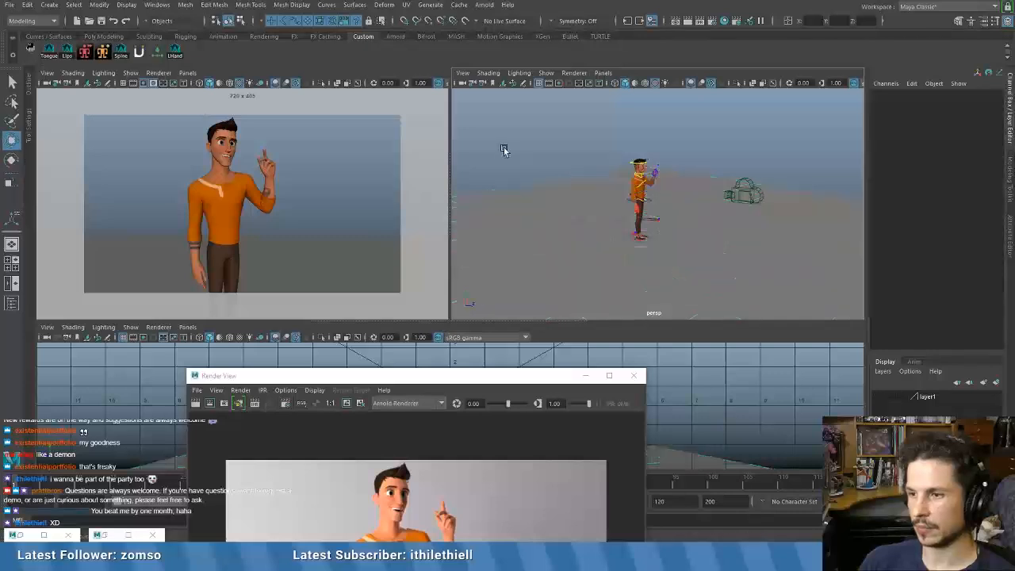
- Add an Arnold Skydome Light to the scene and frame the whole dome in the perspective view
left_click_drag(577, 238, 624, 212, "alt")
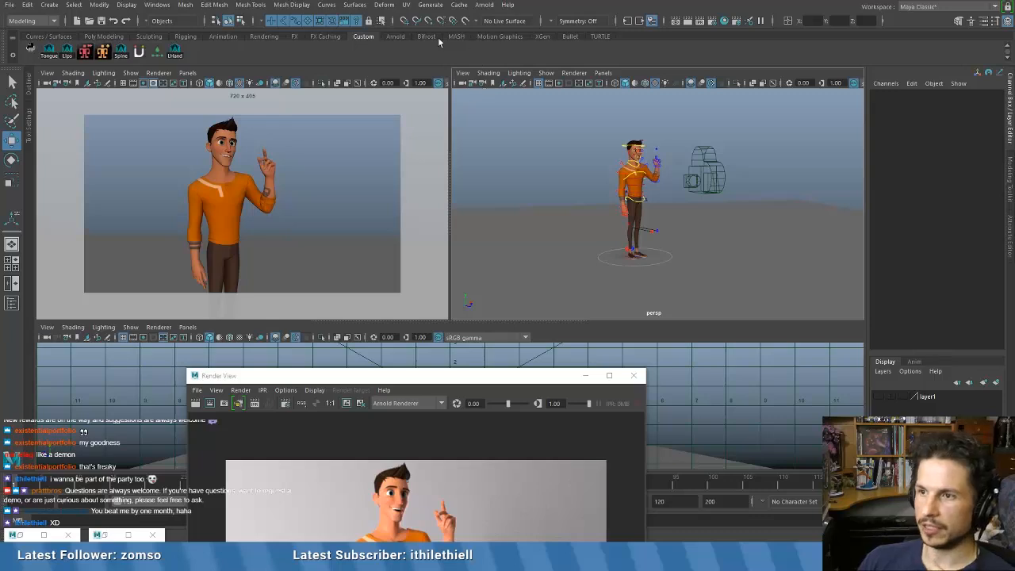
left_click(489, 5)
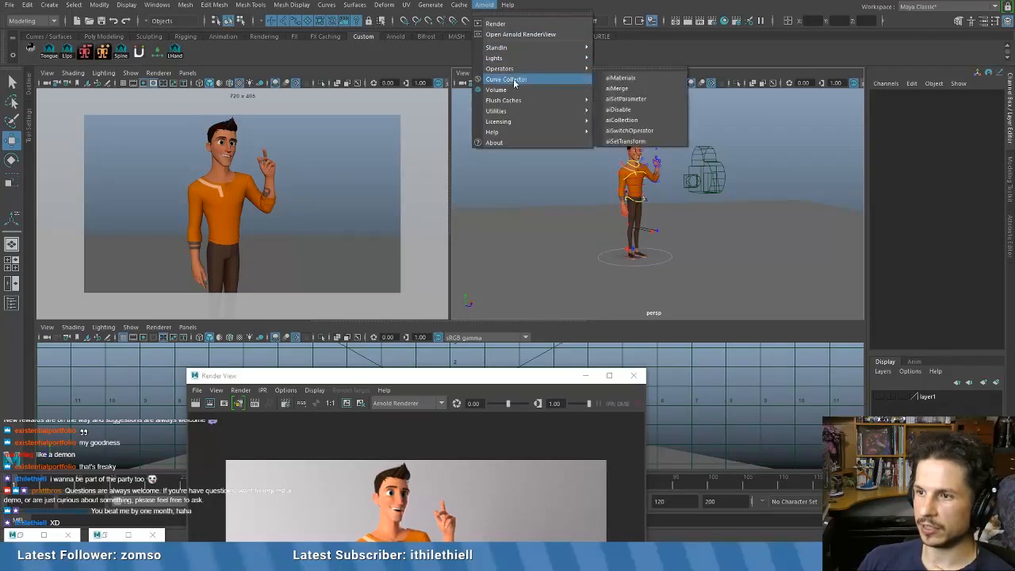
mouse_move(505, 64)
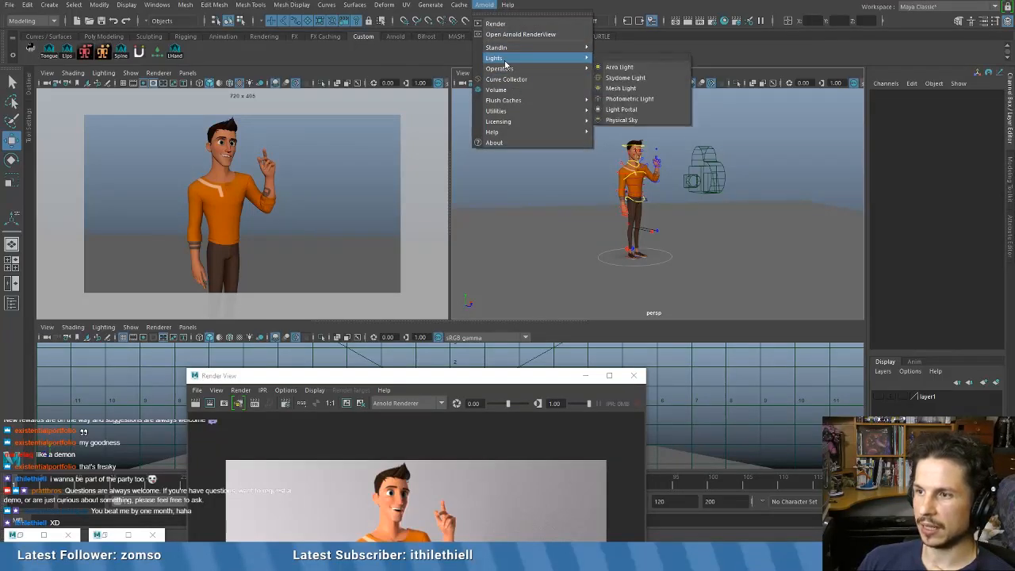
left_click(629, 80)
key("f")
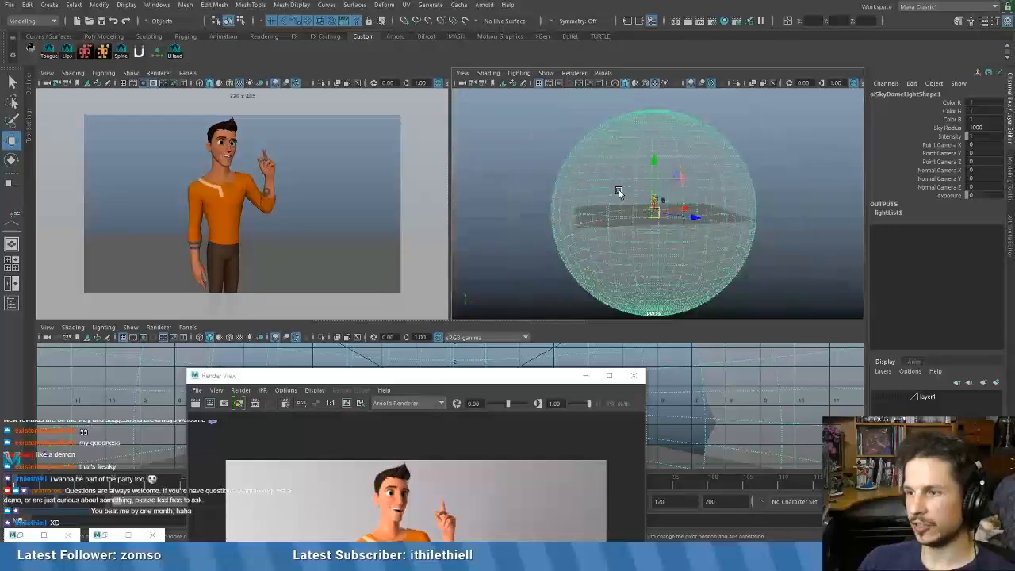
left_click_drag(636, 200, 610, 205, "alt")
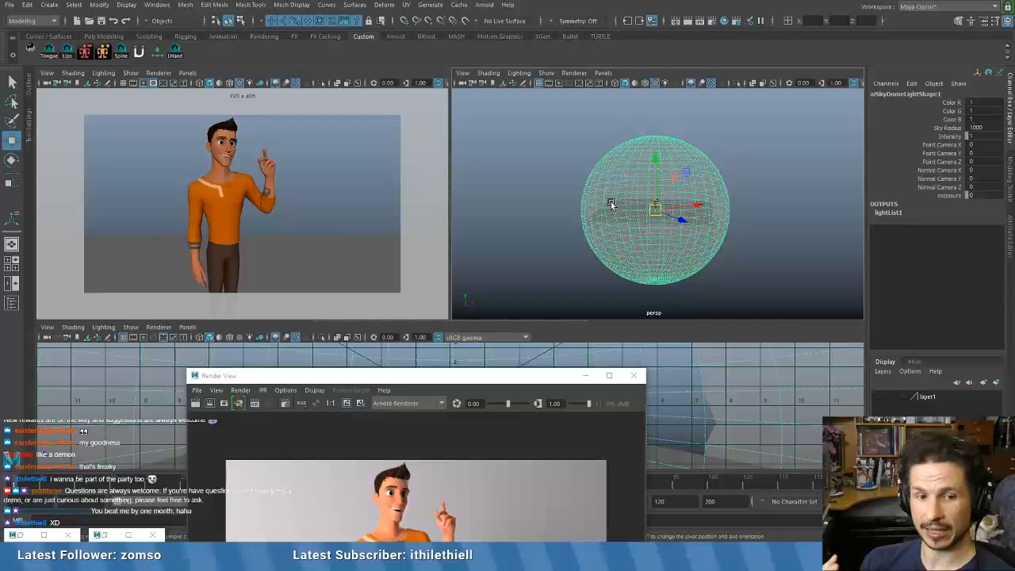
scroll(610, 203, "up", 5)
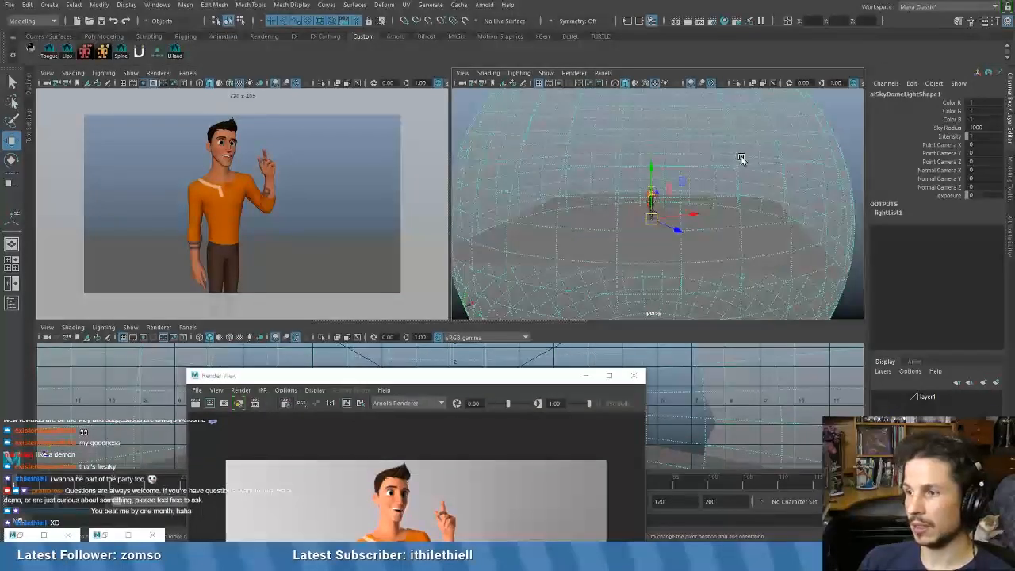
scroll(740, 156, "down", 5)
- Select the skydome light and connect a File texture node to its Color attribute
left_click_drag(473, 120, 551, 179)
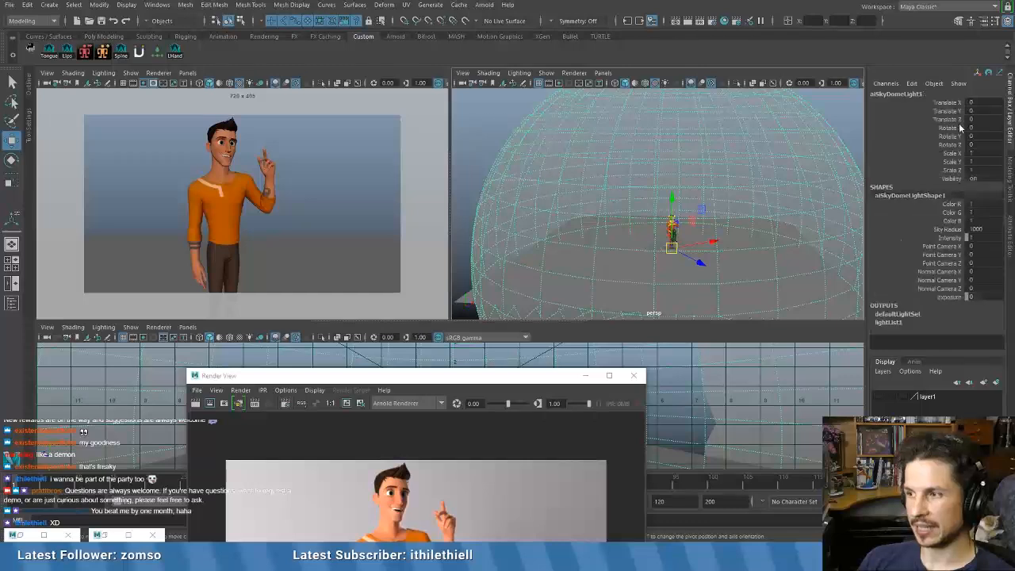
left_click(1010, 222)
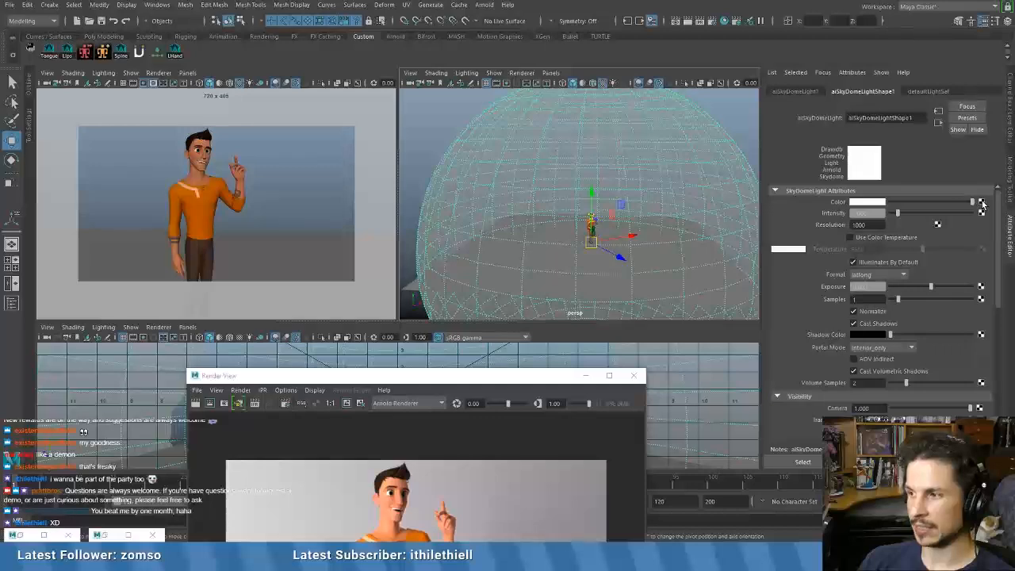
left_click(981, 203)
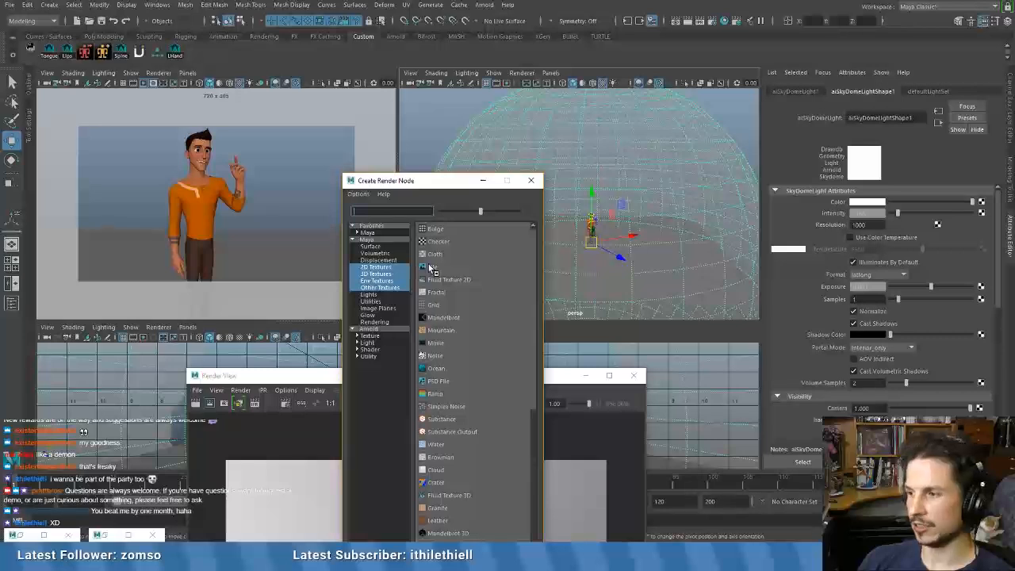
left_click(432, 267)
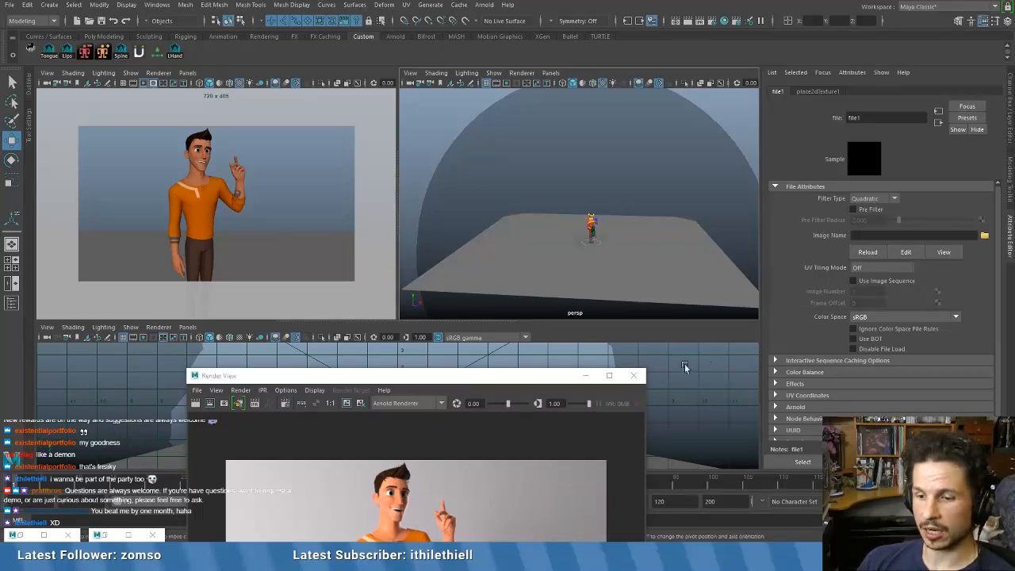
- Switch to the web browser showing the HDRLabs sIBL Archive page and maximize its window on this screen
left_click_drag(387, 377, 375, 163)
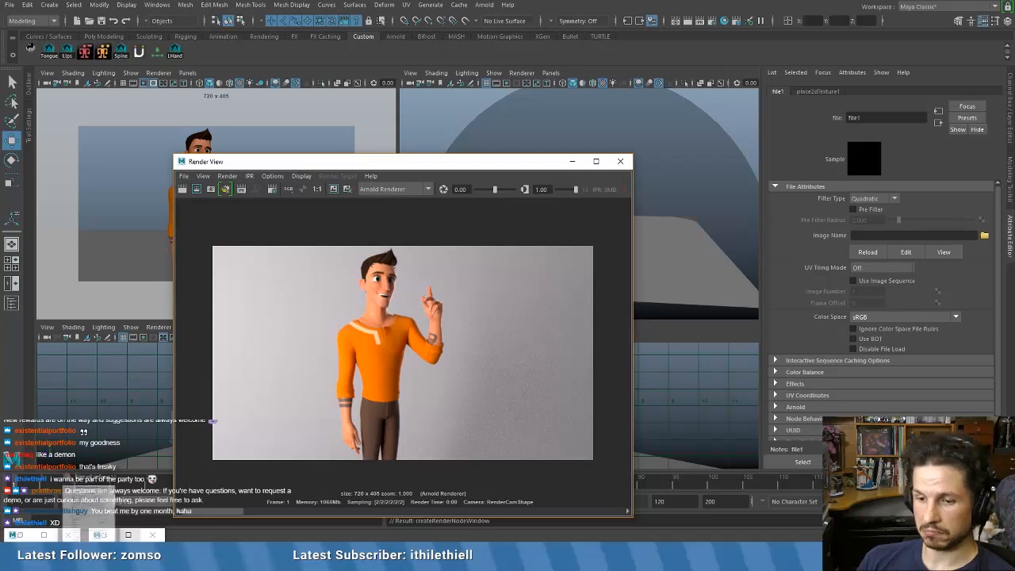
left_click(90, 557)
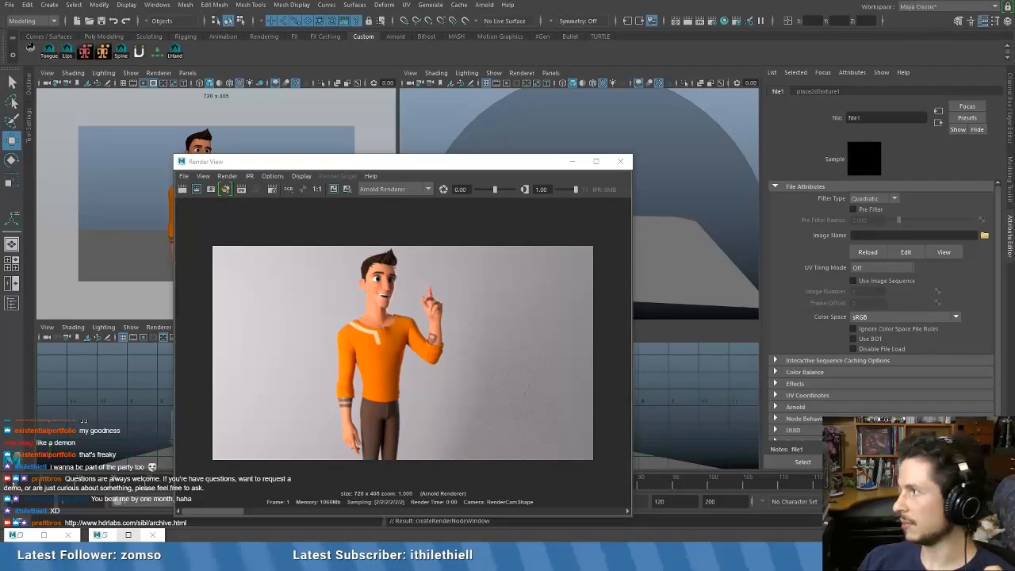
left_click_drag(1014, 136, 605, 136)
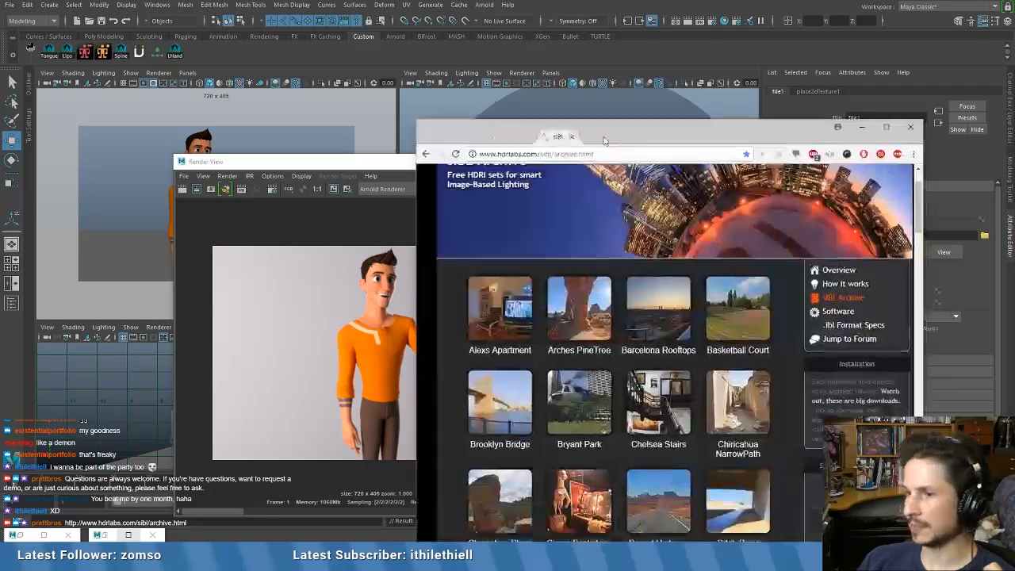
double_click(696, 119)
double_click(715, 4)
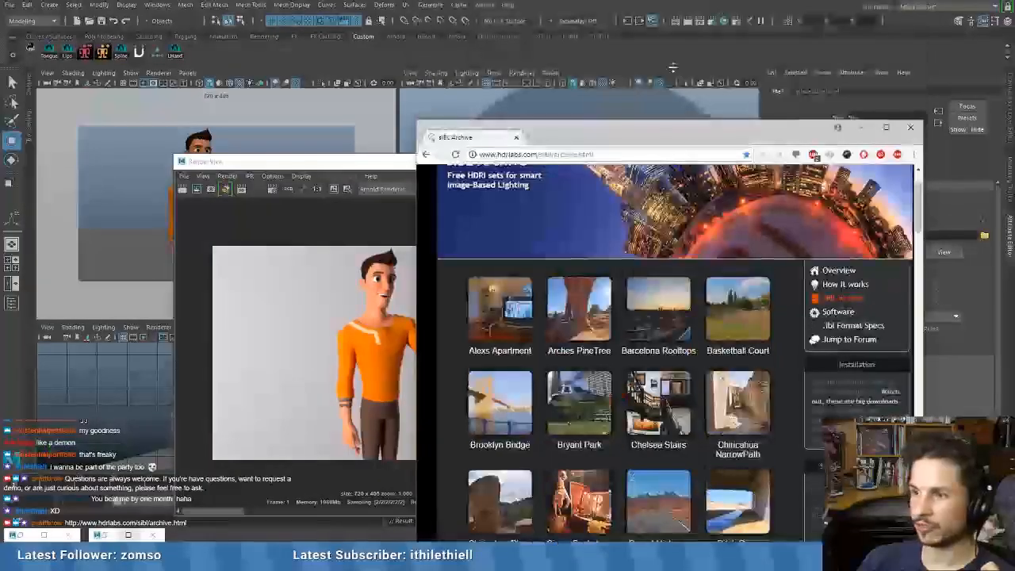
left_click_drag(709, 135, 567, 68)
double_click(567, 68)
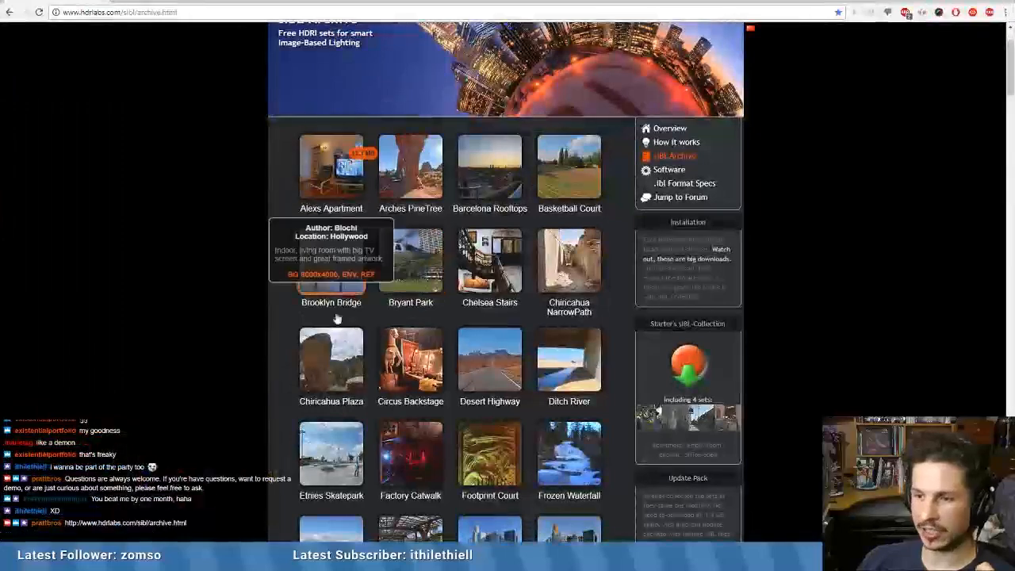
- Browse the sIBL Archive's HDRI sets and check their details, looking for an environment image for the skydome light
scroll(331, 206, "down", 2)
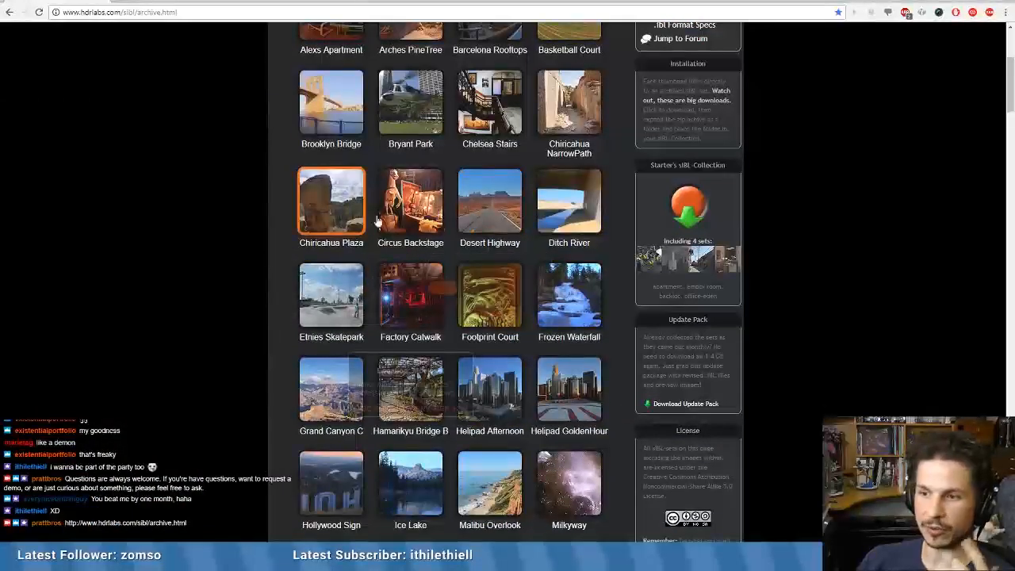
scroll(277, 226, "down", 1)
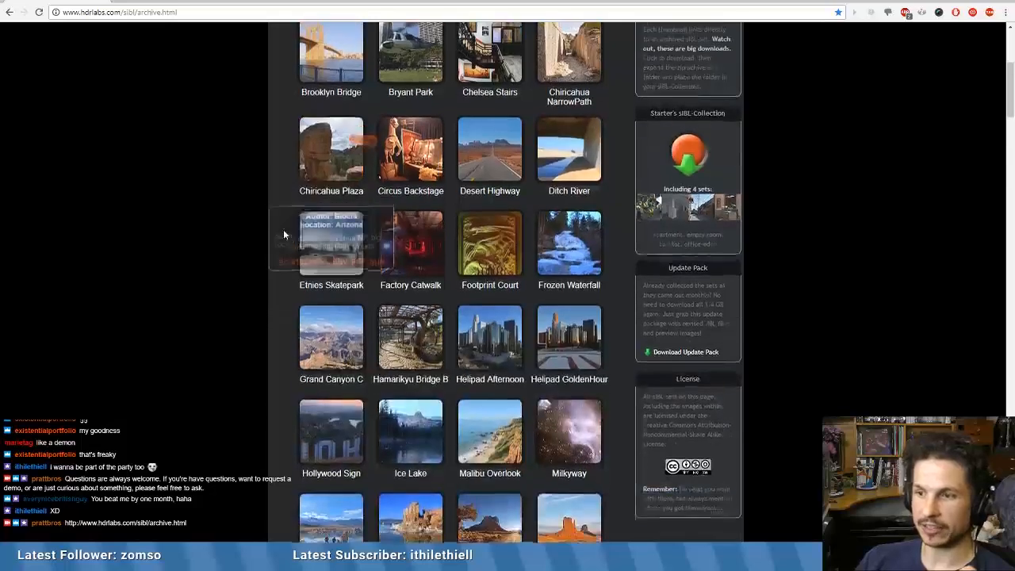
scroll(283, 229, "up", 3)
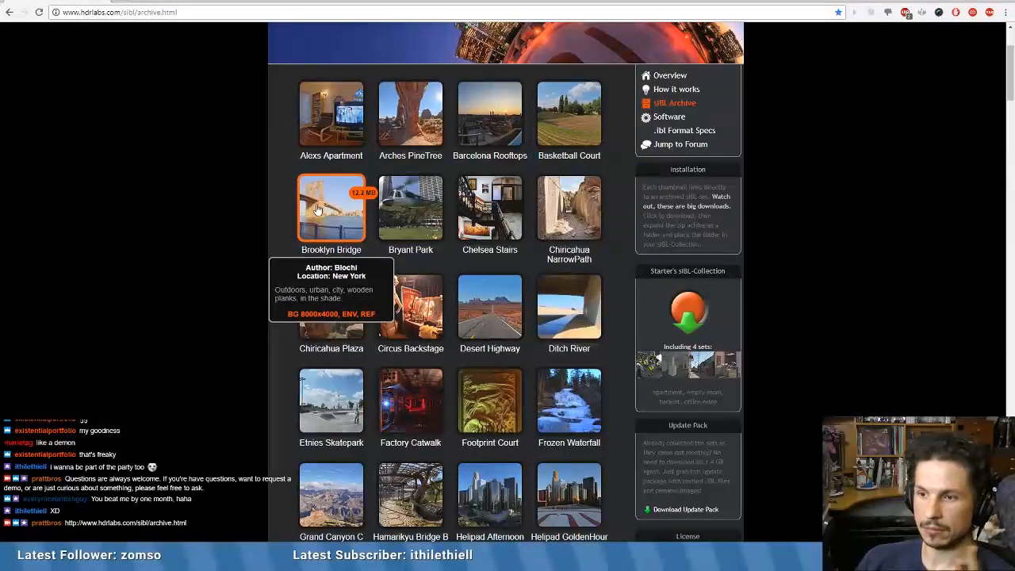
mouse_move(316, 129)
scroll(172, 220, "down", 1)
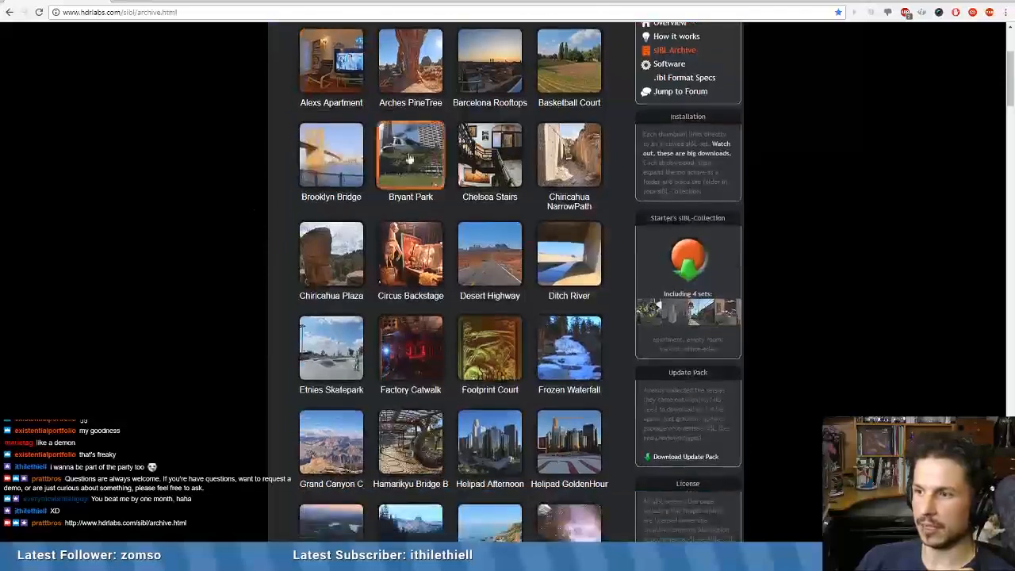
mouse_move(571, 83)
scroll(279, 222, "down", 8)
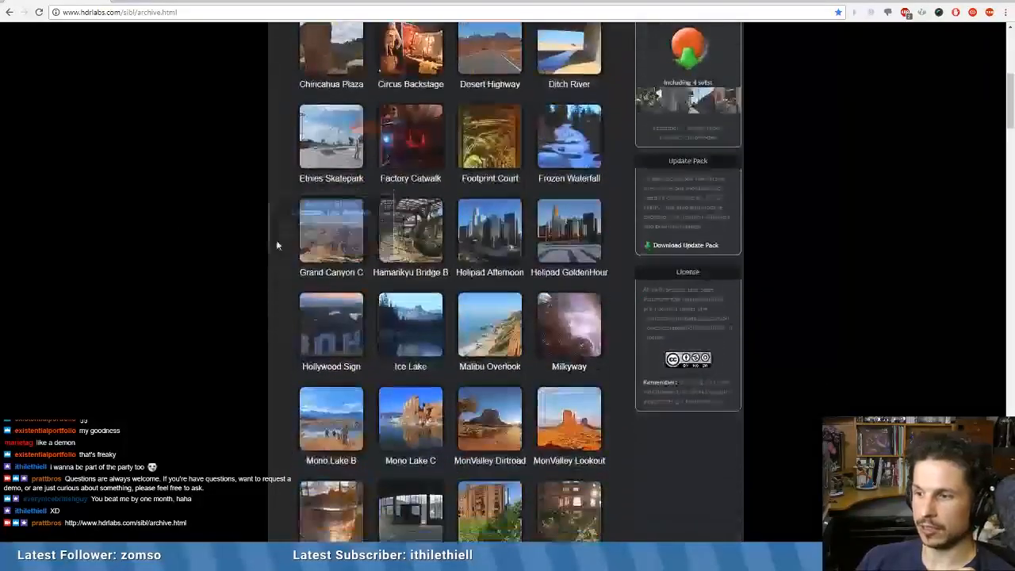
scroll(377, 320, "down", 7)
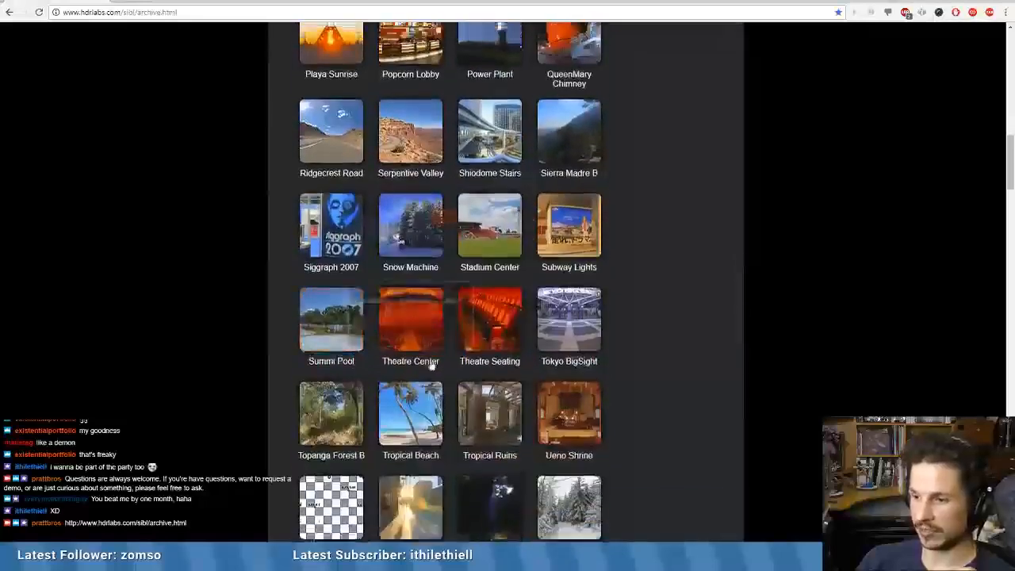
mouse_move(555, 407)
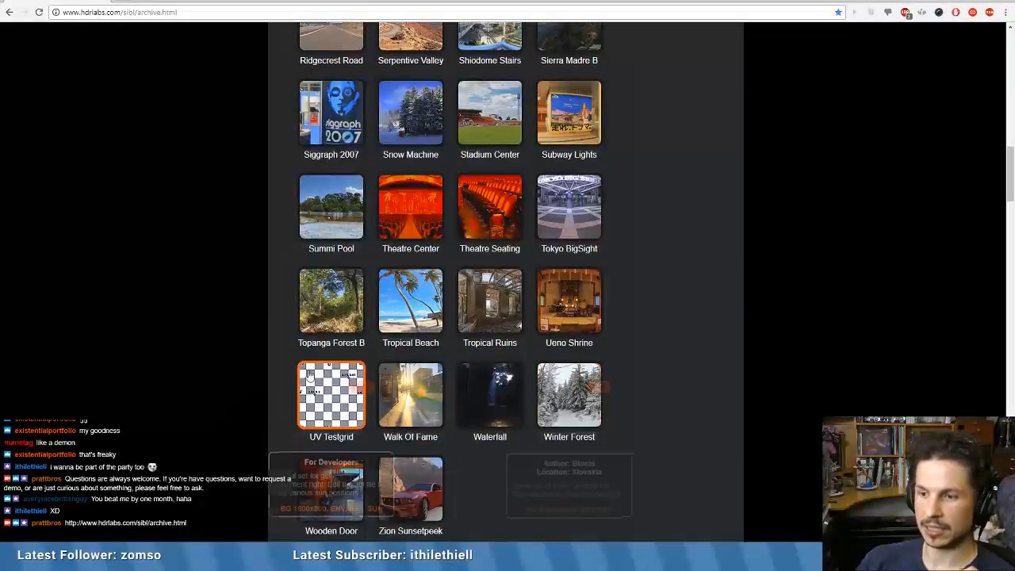
mouse_move(411, 317)
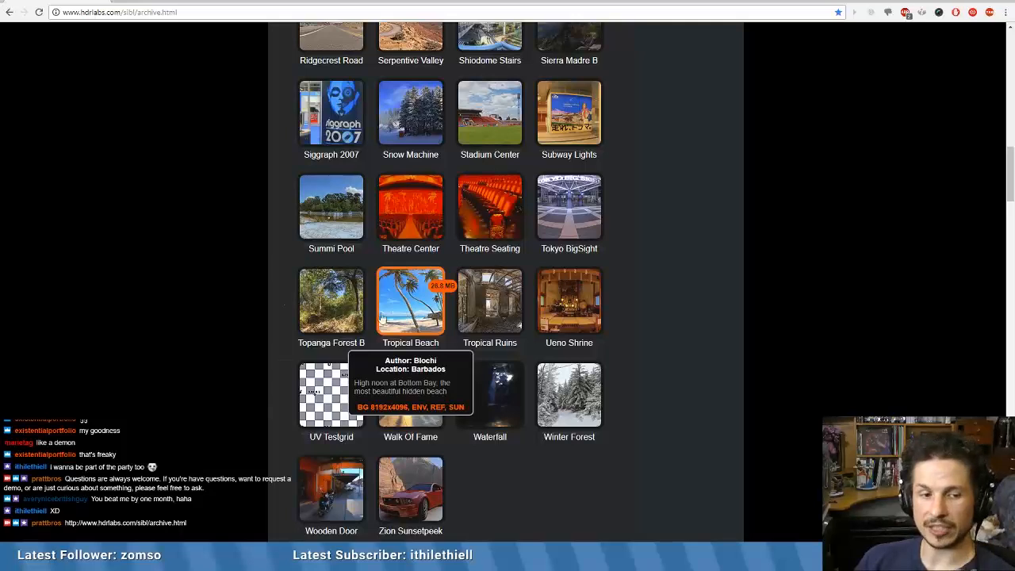
mouse_move(381, 252)
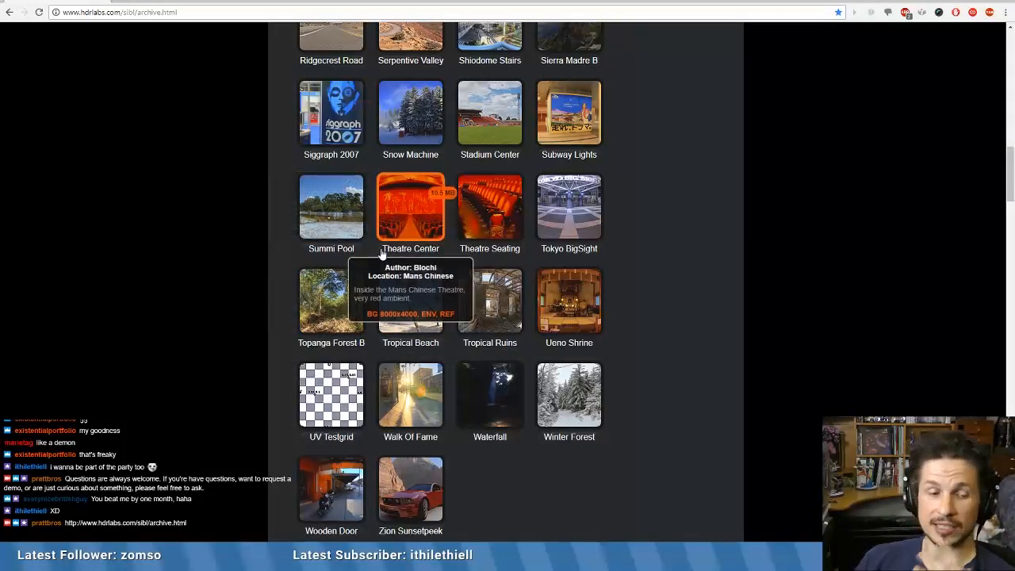
scroll(214, 299, "up", 6)
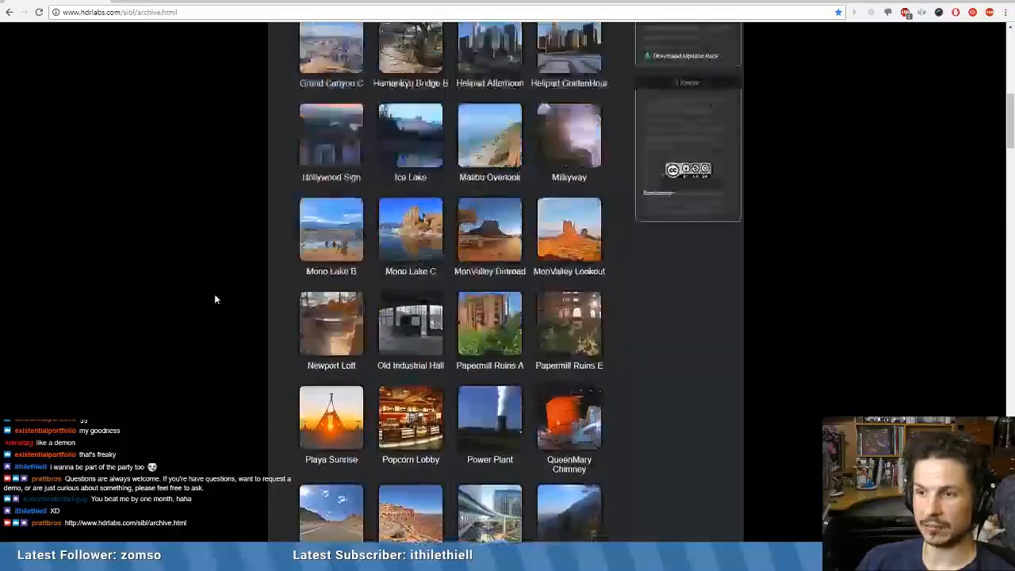
scroll(214, 299, "up", 2)
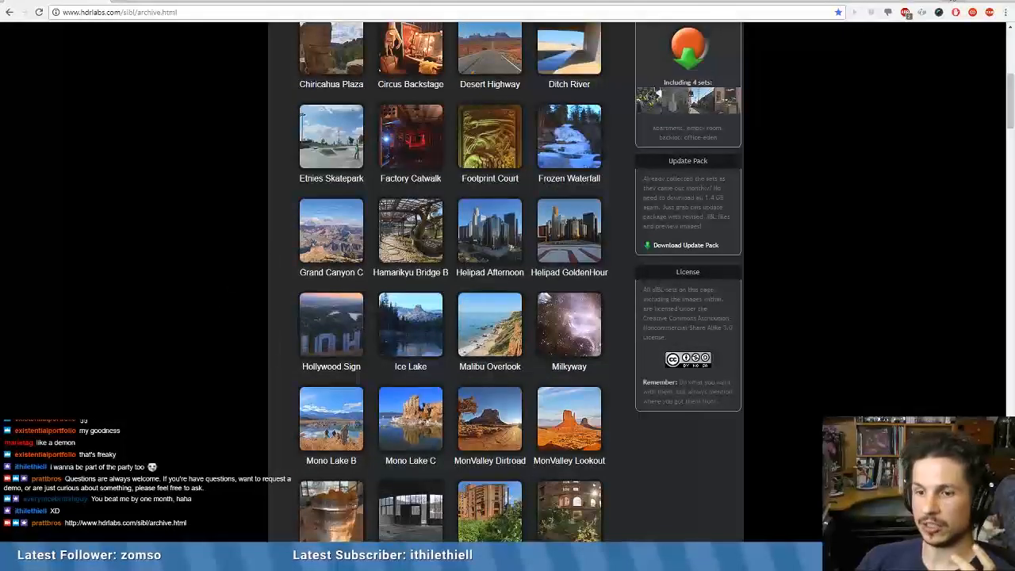
- Return to Maya and browse for the file texture's image in G:\Users\Downloads\Chiricahua_Plaza\Chiricahua_Plaza
key("alt+Tab")
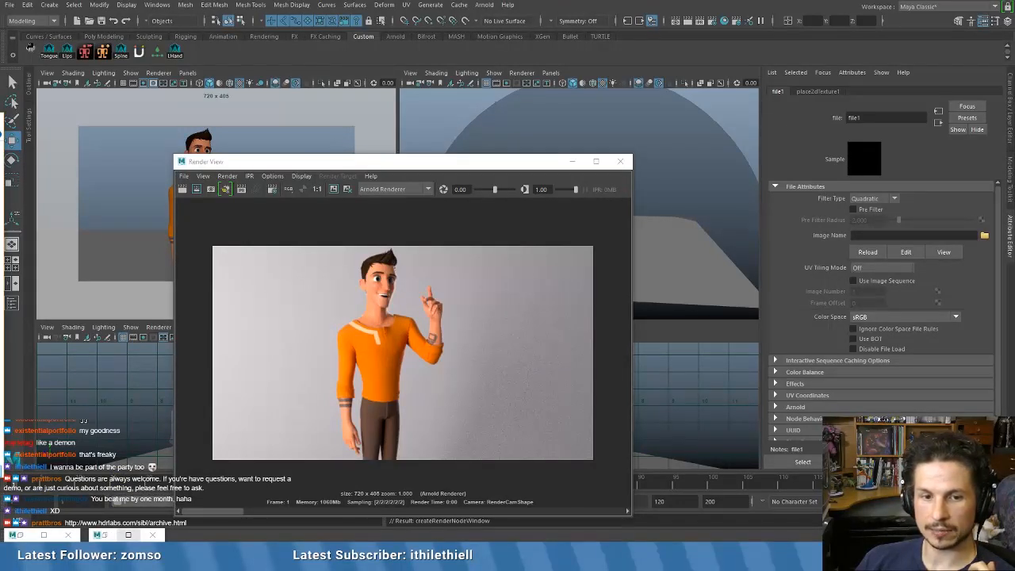
left_click(984, 236)
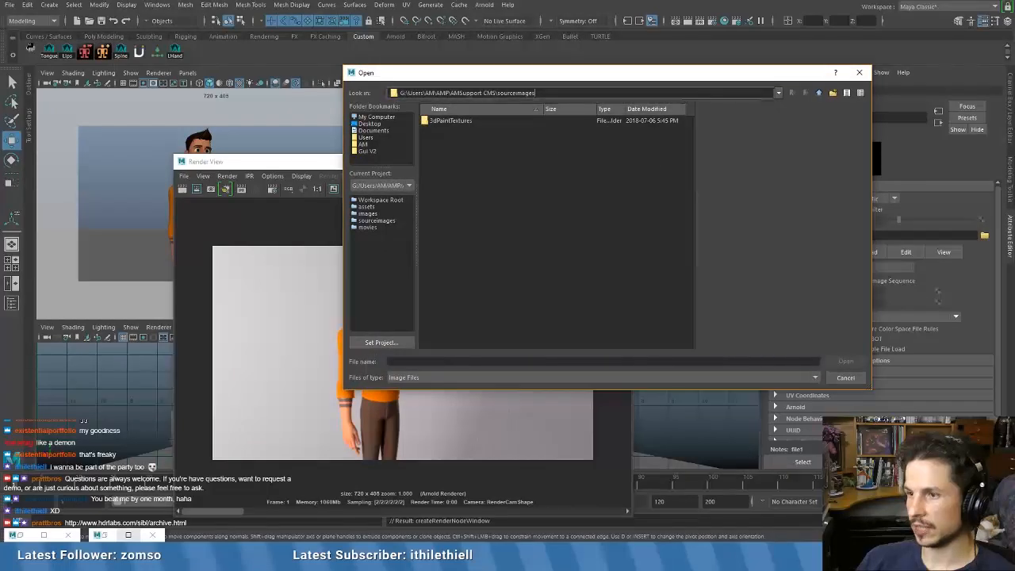
triple_click(684, 95)
type("G:\\Users\\Downloads\\Chiricahua_Plaza\\Chiricahua_Plaza")
key("Return")
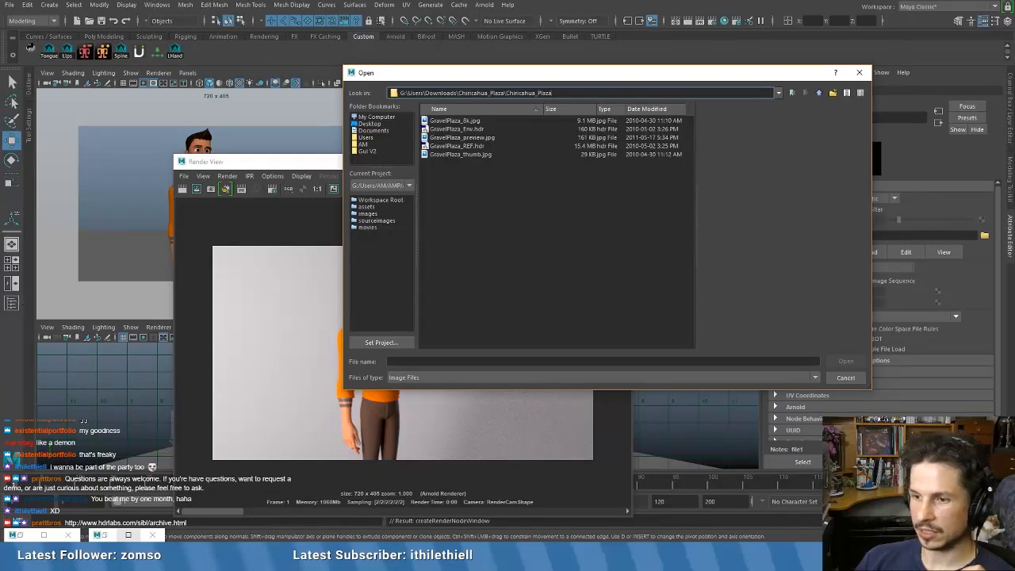
- Compare the GravelPlaza image previews, load GravelPlaza_REF.hdr into the file texture, and move the Render View clear of the perspective view
left_click(450, 121)
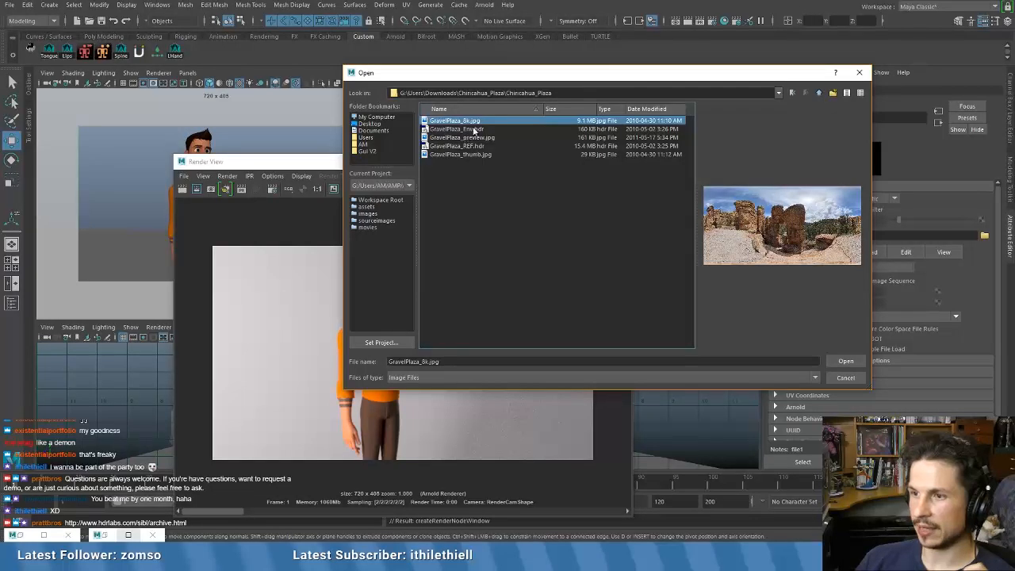
left_click(467, 129)
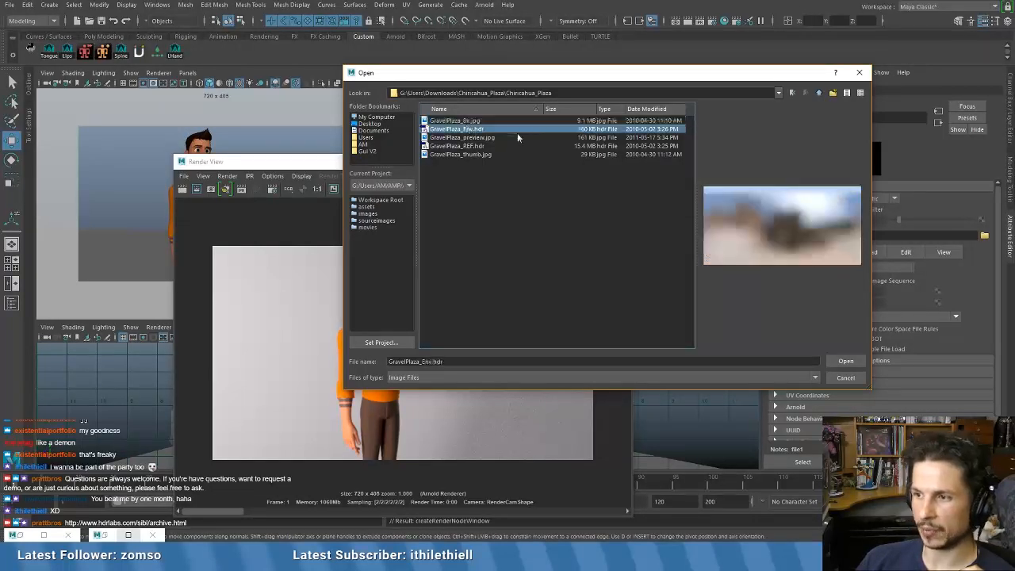
left_click(476, 138)
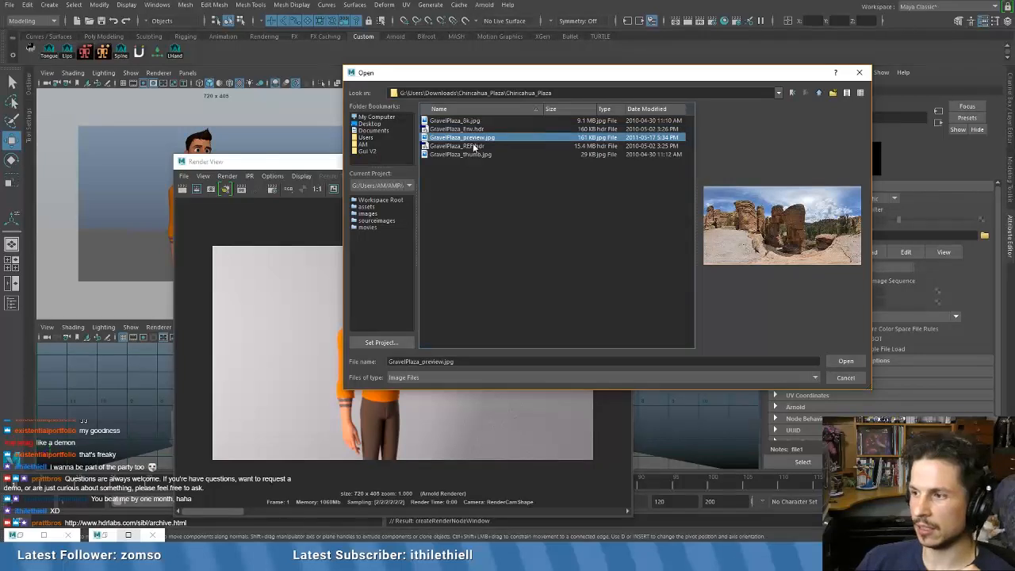
left_click(469, 147)
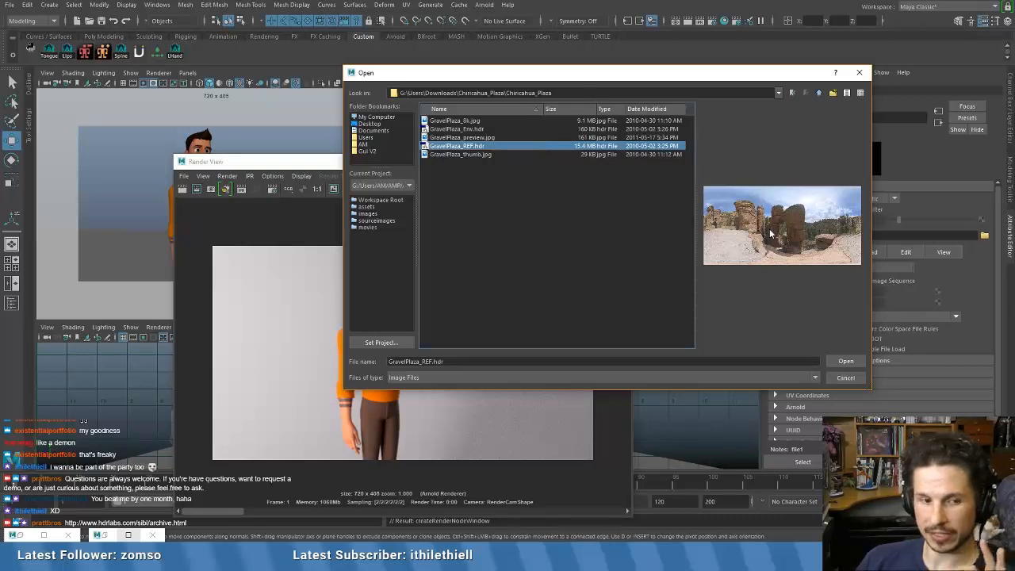
left_click(476, 129)
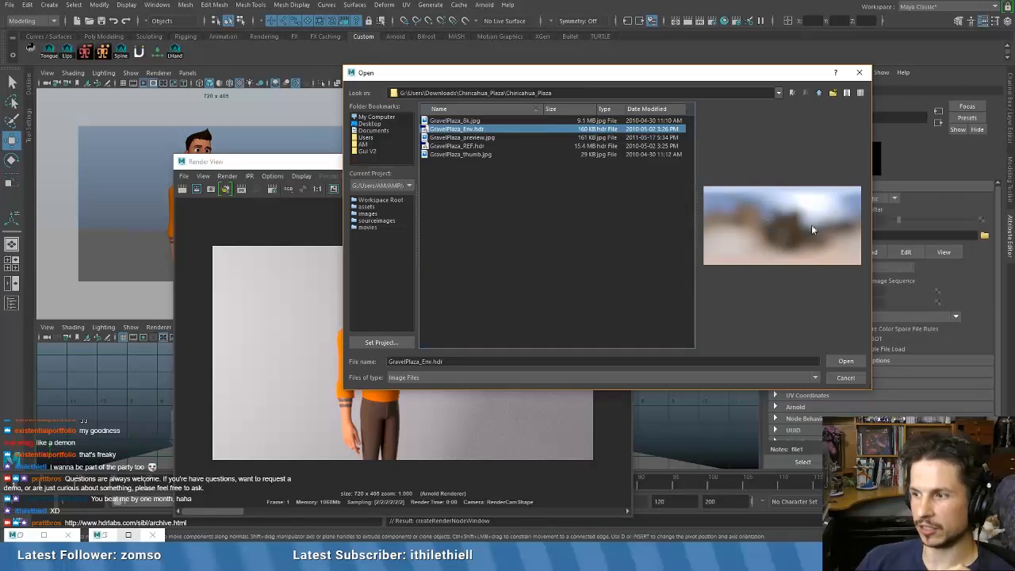
left_click(458, 147)
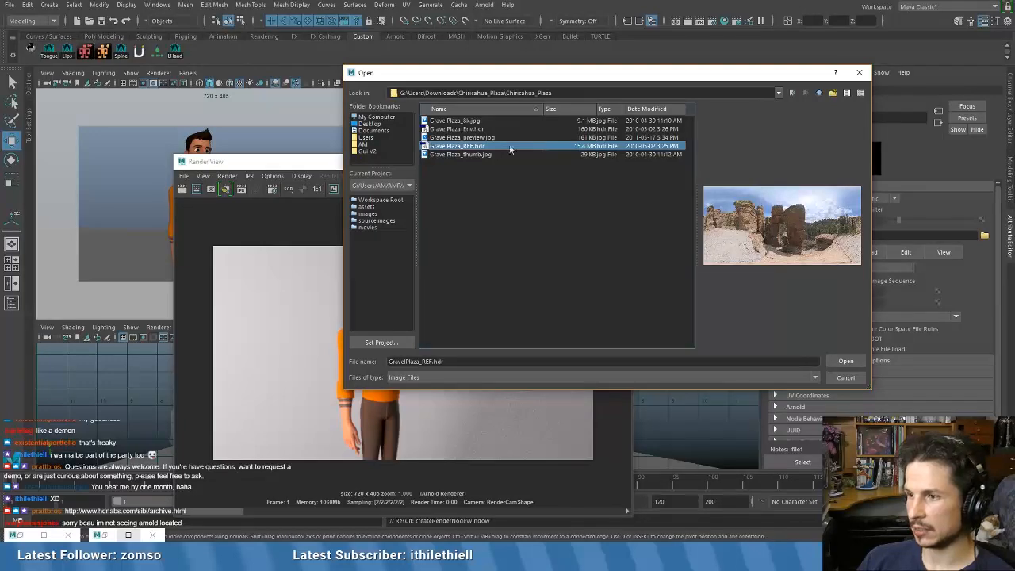
left_click(846, 362)
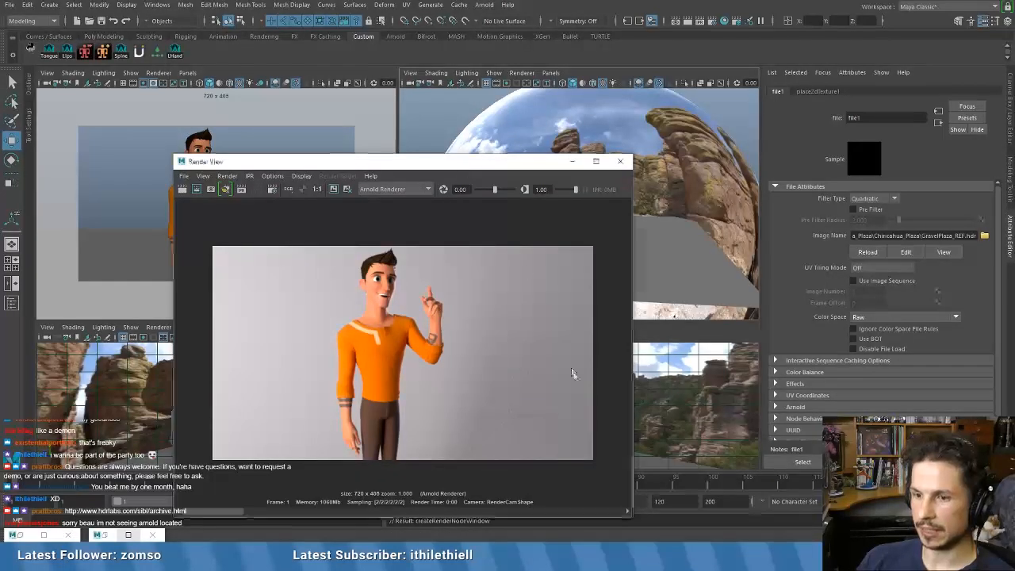
left_click_drag(460, 165, 581, 398)
left_click_drag(476, 395, 297, 267)
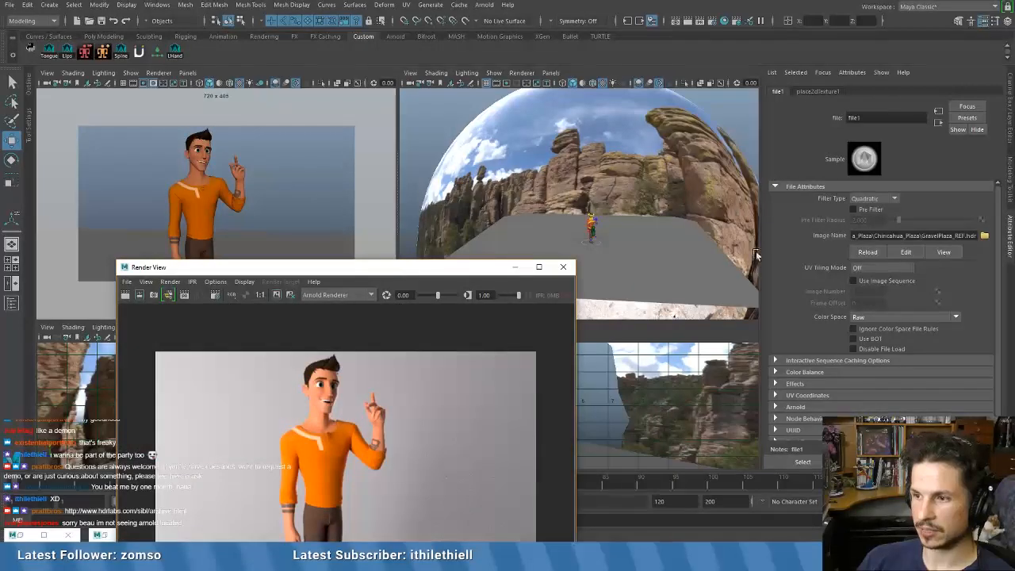
- Open the Plug-in Manager and find the Arnold plug-in entry mtoa.mll to check its load settings
left_click(51, 6)
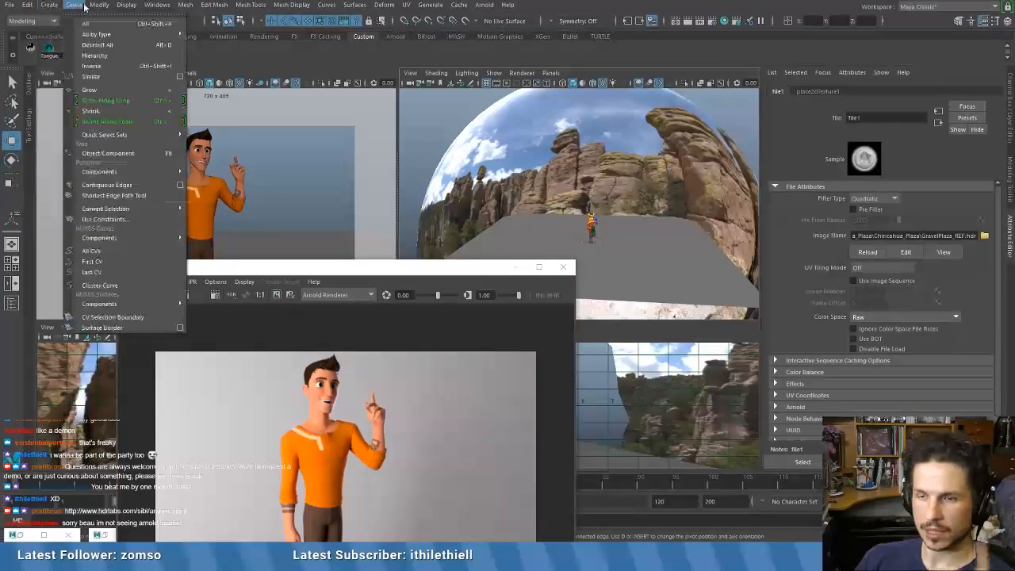
mouse_move(157, 5)
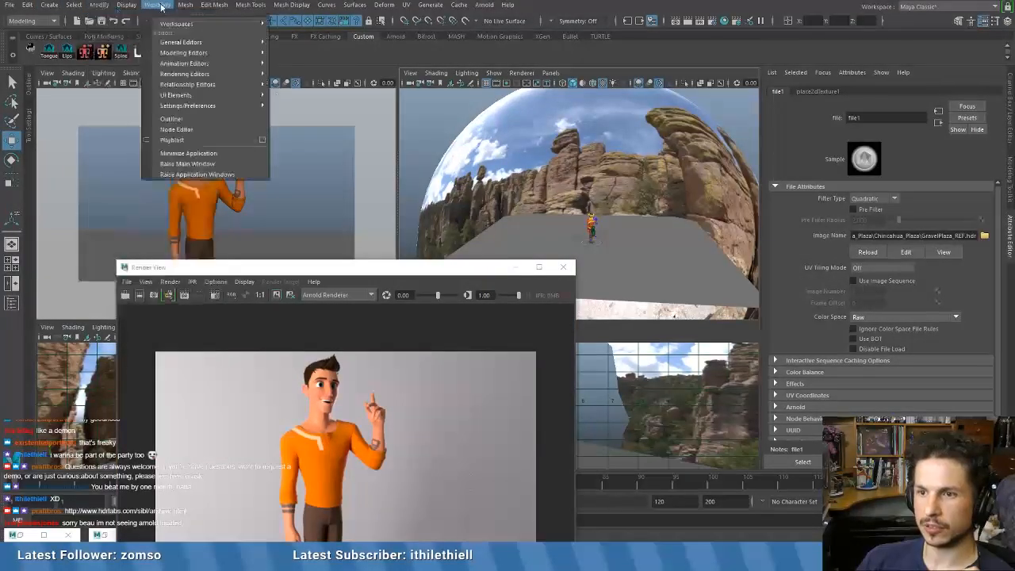
mouse_move(195, 106)
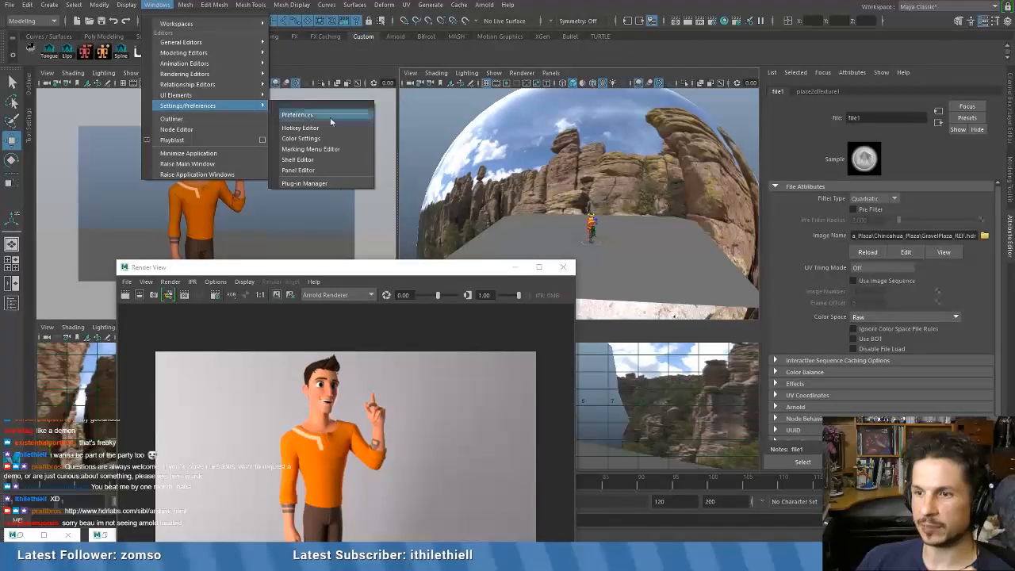
left_click(304, 183)
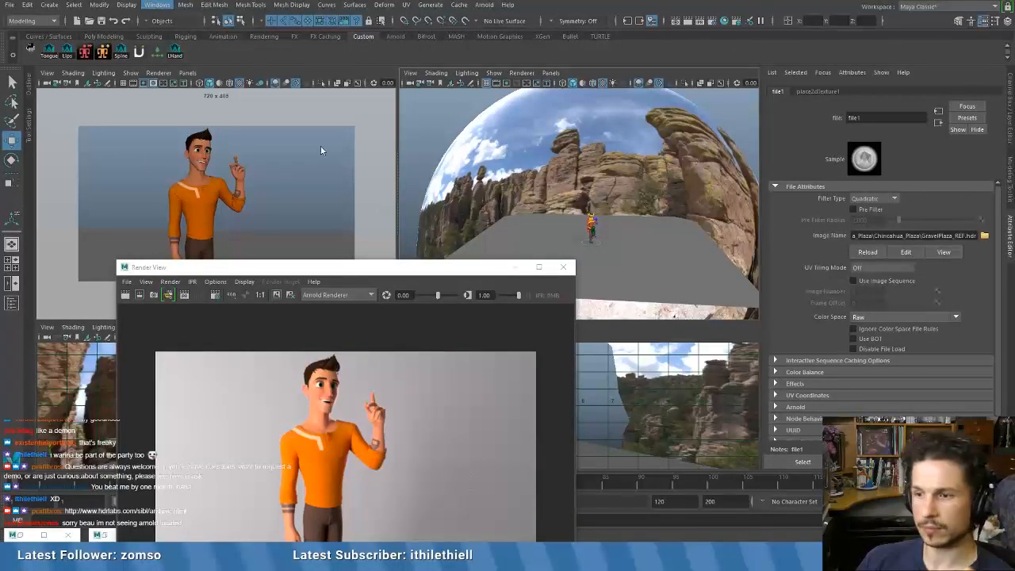
left_click_drag(790, 52, 294, 56)
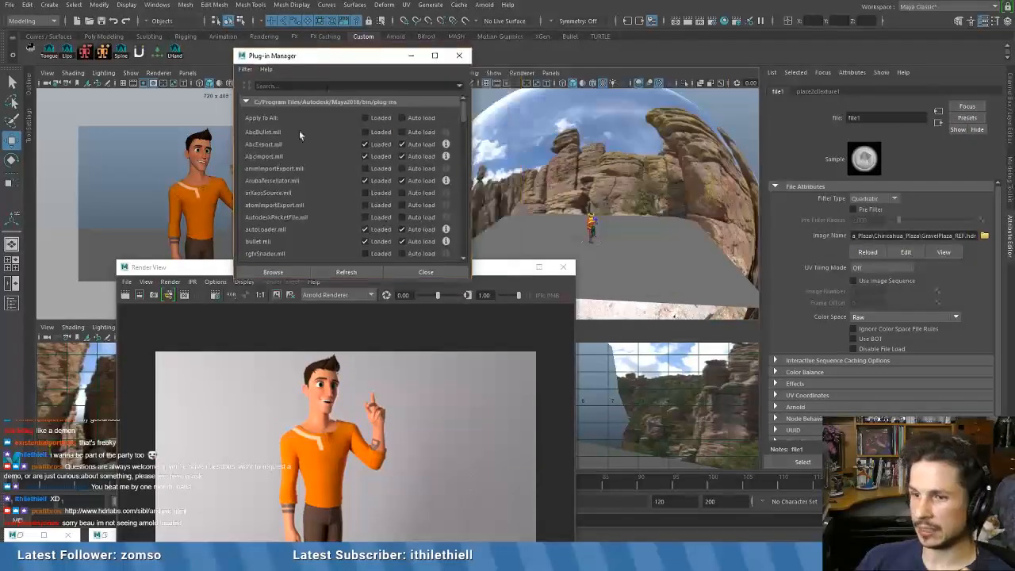
scroll(279, 165, "down", 10)
scroll(279, 166, "down", 10)
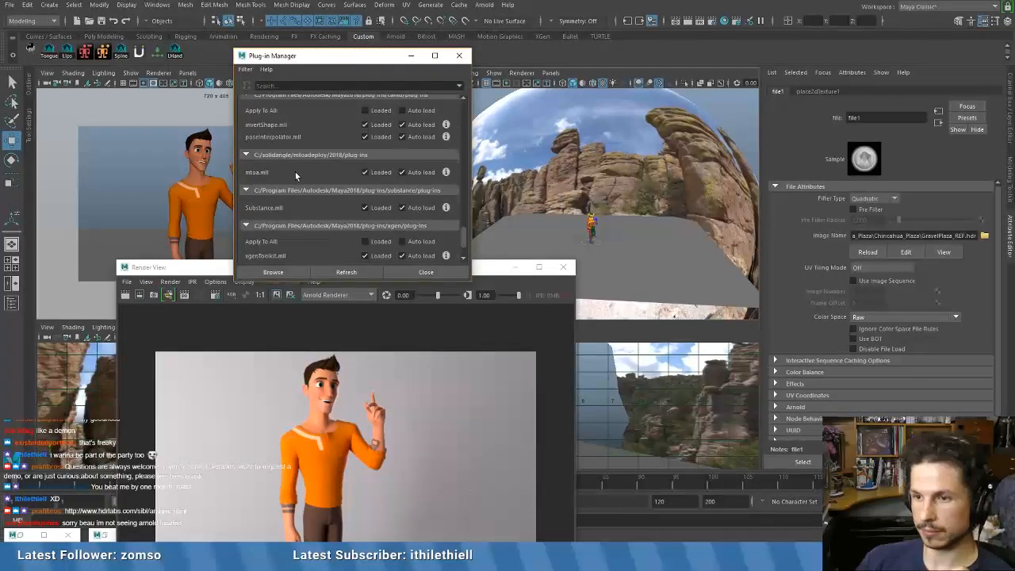
- Review the loaded plug-ins listed in the Plug-in Manager, including mtoa.mll, and close the manager
scroll(295, 172, "down", 2)
scroll(295, 172, "up", 2)
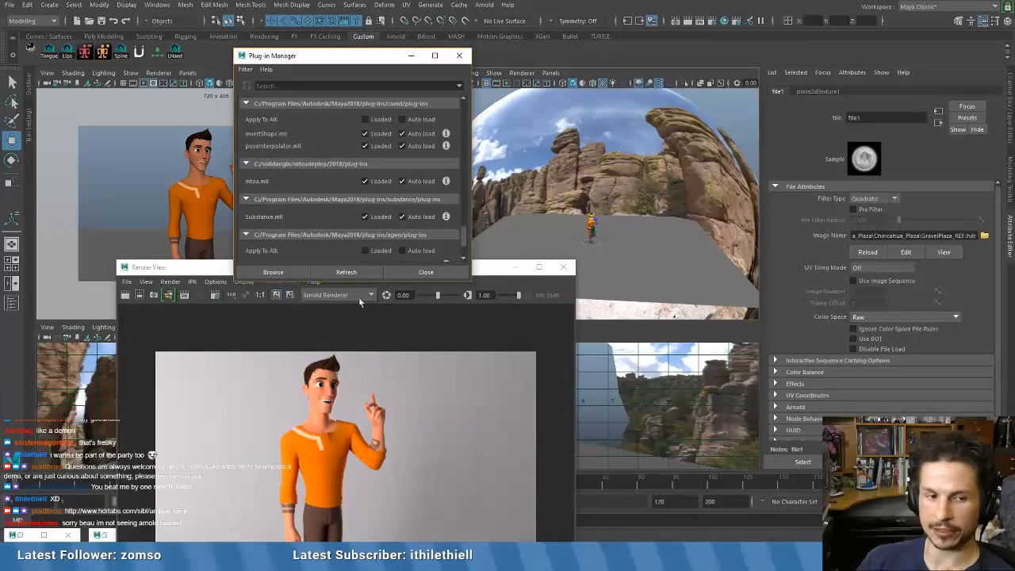
scroll(302, 181, "up", 5)
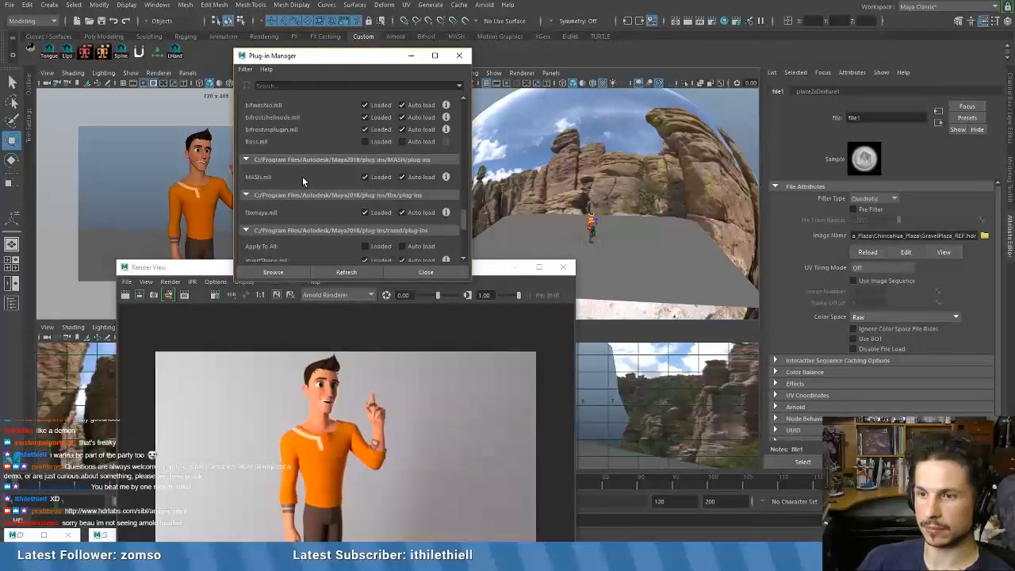
scroll(302, 182, "up", 15)
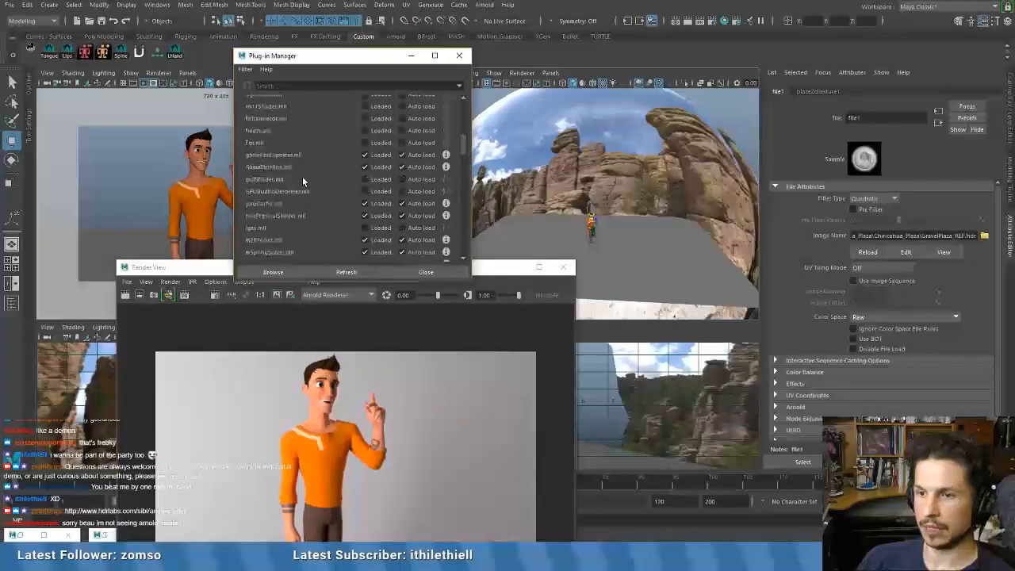
scroll(302, 176, "up", 3)
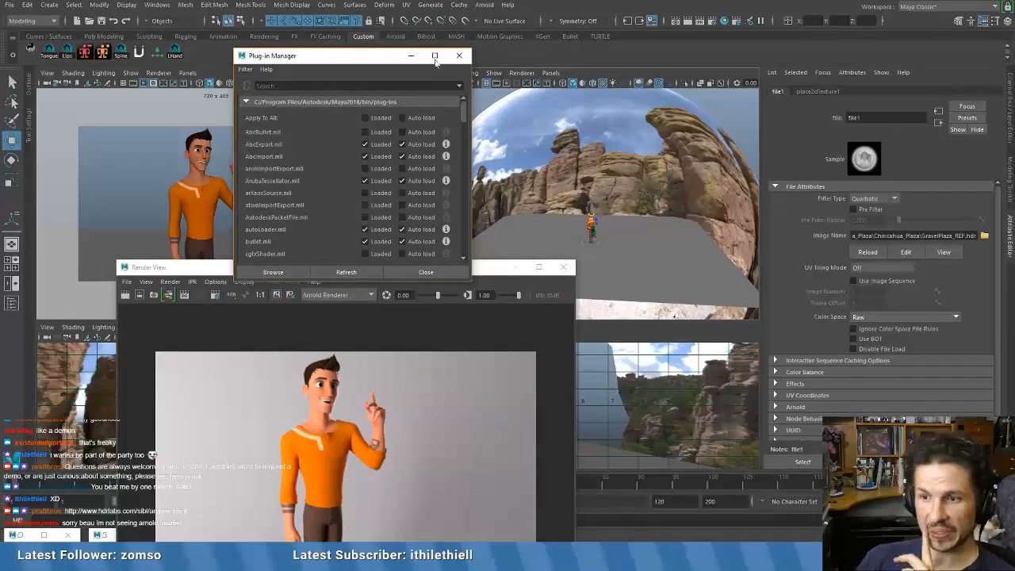
left_click(460, 56)
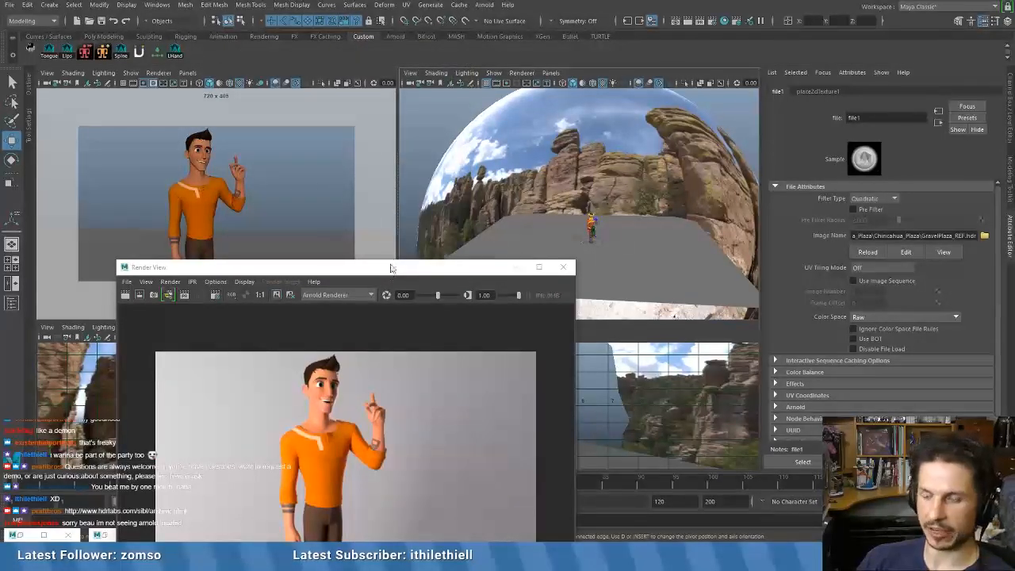
- Move the Render View off the perspective view, select the sky dome light and raise it vertically
left_click_drag(392, 272, 515, 113)
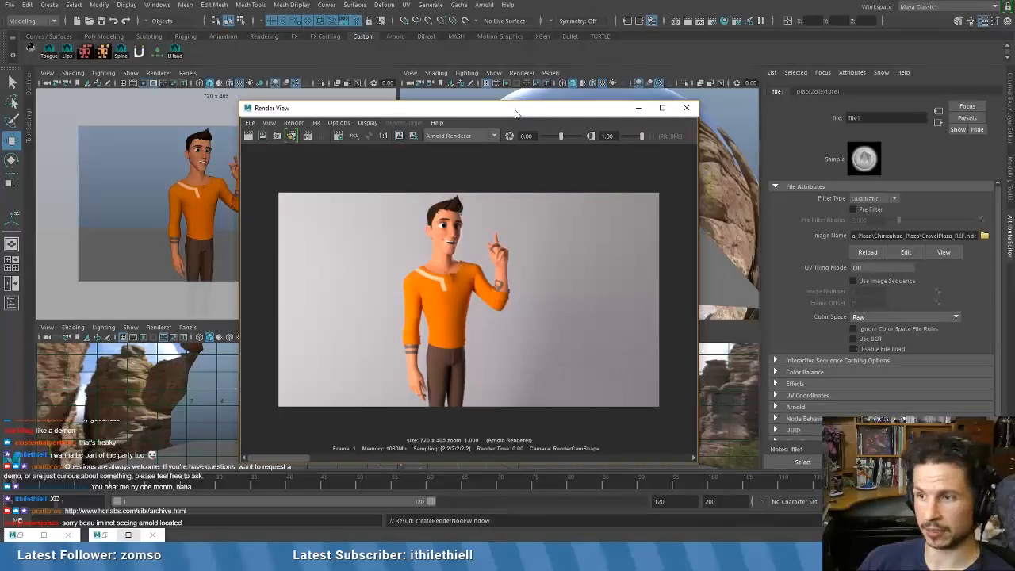
left_click_drag(515, 113, 392, 315)
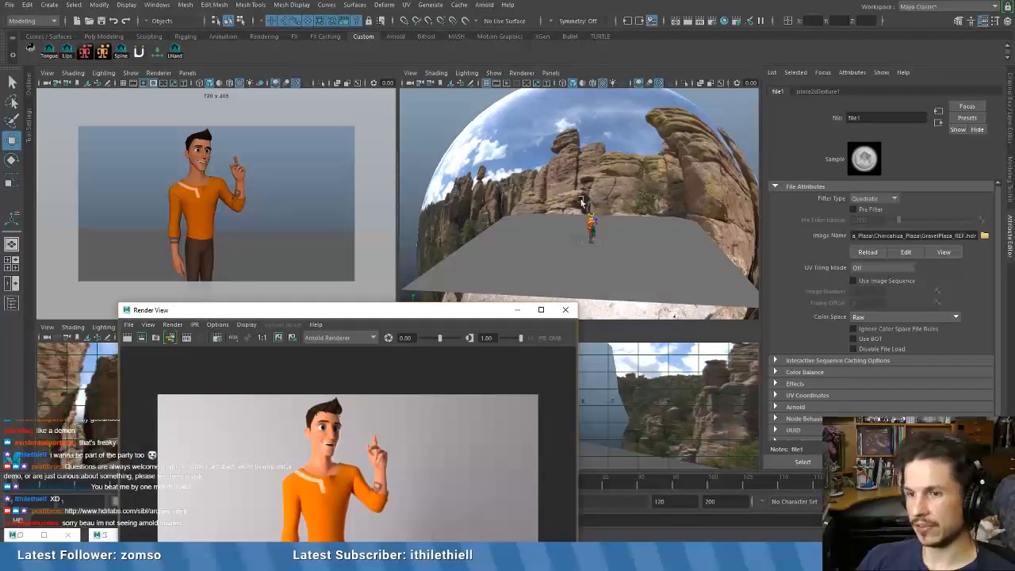
scroll(626, 208, "up", 5)
left_click_drag(661, 207, 607, 228, "alt")
right_click_drag(608, 228, 636, 220, "alt")
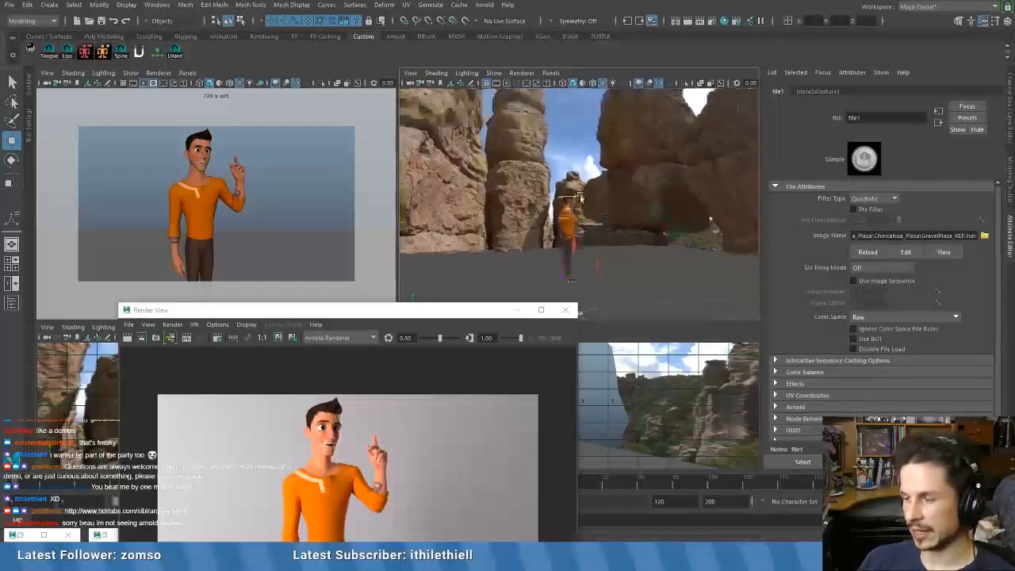
middle_click_drag(636, 220, 593, 191, "alt")
left_click_drag(593, 191, 647, 181, "alt")
middle_click_drag(646, 181, 611, 264, "alt")
left_click_drag(611, 265, 691, 235, "alt")
right_click_drag(691, 235, 641, 247, "alt")
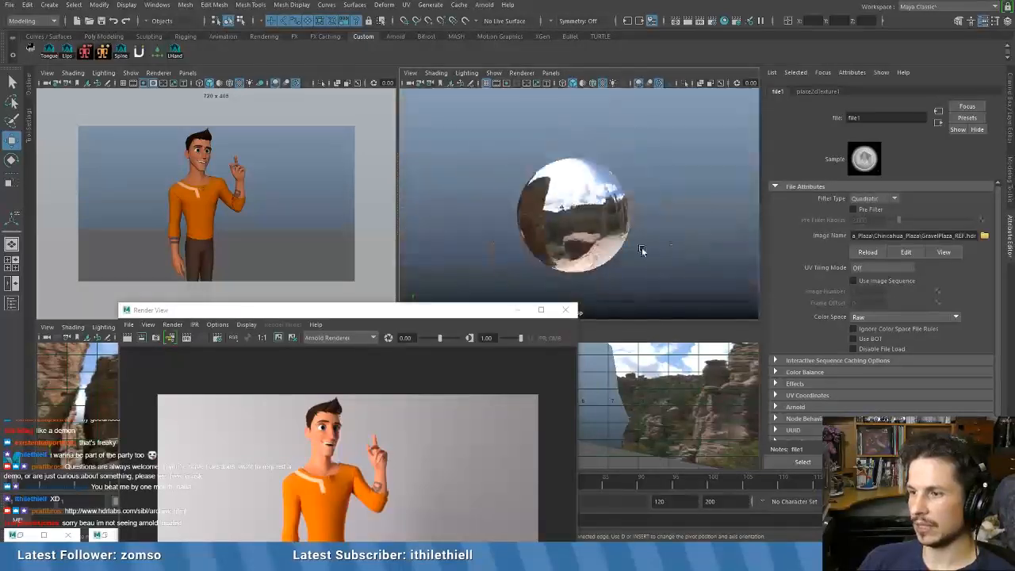
left_click_drag(641, 246, 657, 280, "alt")
left_click(657, 281)
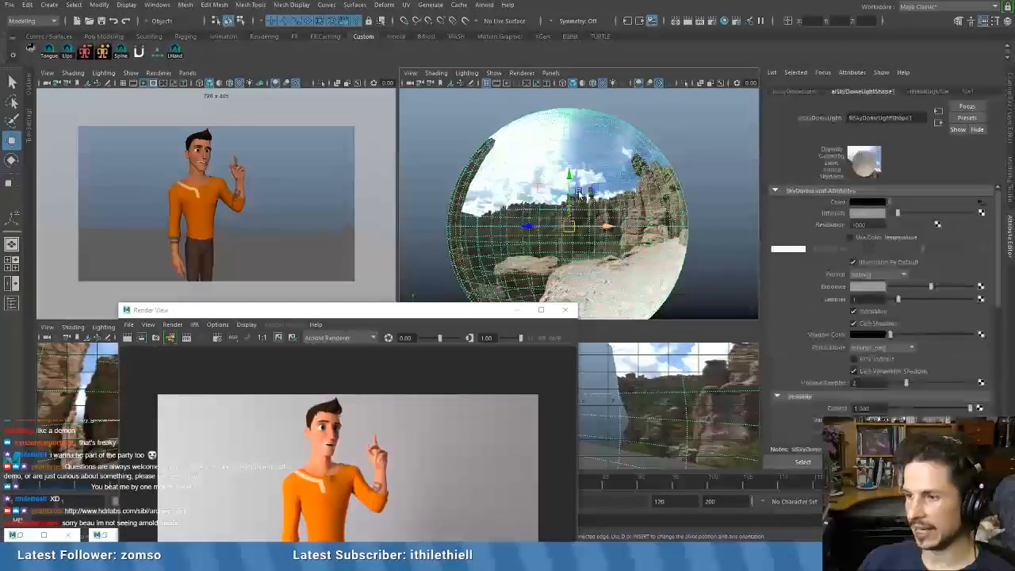
left_click_drag(571, 176, 578, 133)
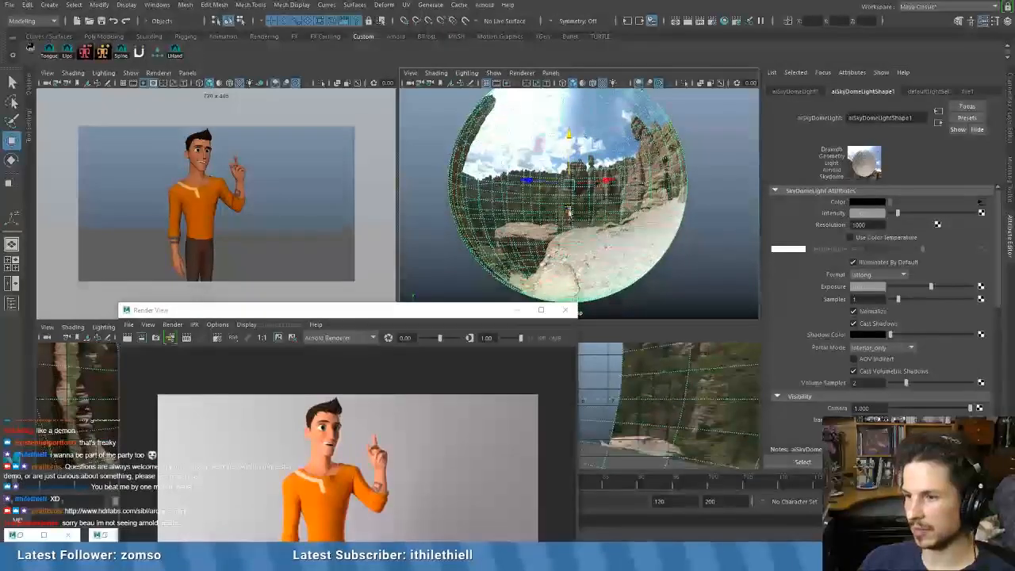
- Examine the character and ground plane against the sky dome's rock backdrop from several angles in the perspective view
scroll(569, 214, "up", 5)
left_click_drag(568, 214, 687, 209, "alt")
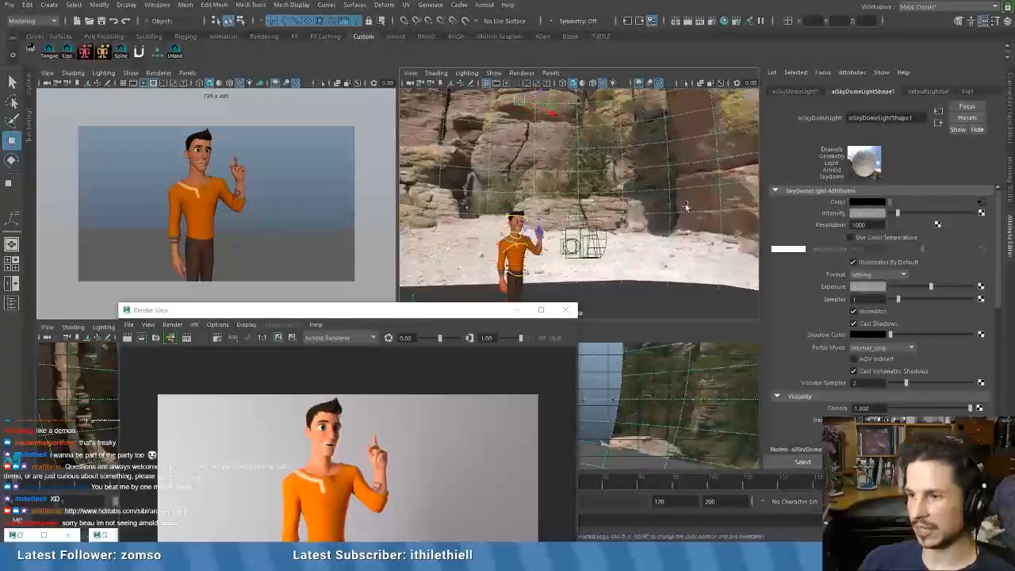
scroll(564, 165, "down", 3)
left_click_drag(545, 148, 528, 210, "alt")
left_click_drag(618, 287, 754, 223, "alt")
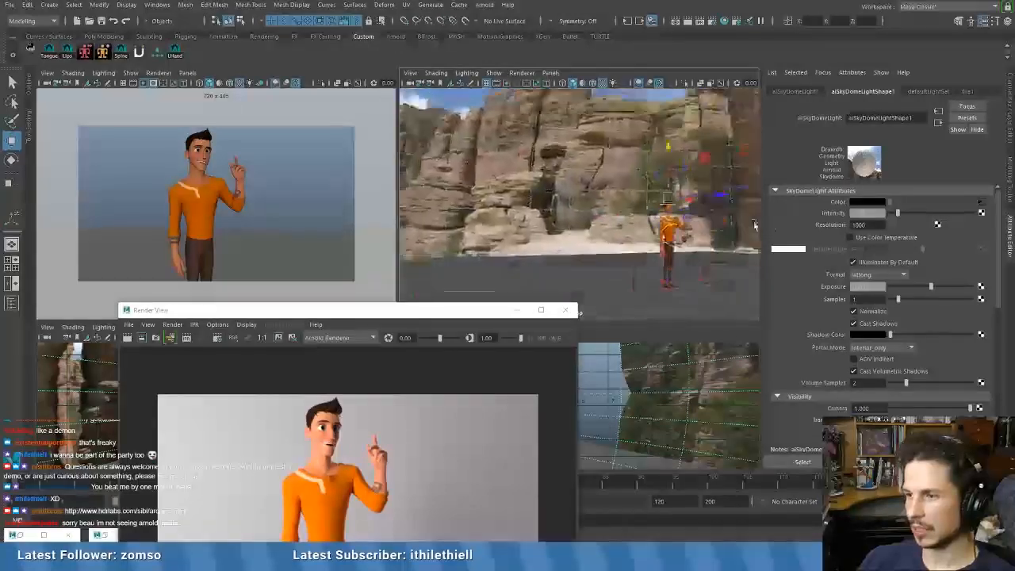
scroll(749, 221, "up", 5)
middle_click_drag(745, 214, 619, 204, "alt")
left_click_drag(619, 204, 543, 263, "alt")
scroll(558, 214, "down", 5)
middle_click_drag(542, 263, 559, 208, "alt")
scroll(560, 208, "up", 2)
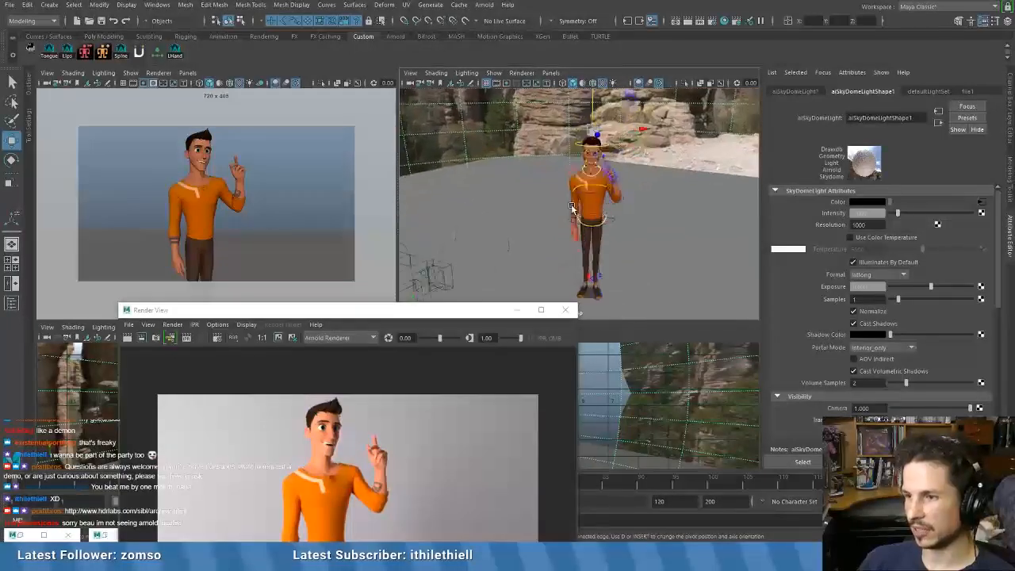
scroll(568, 245, "up", 3)
middle_click_drag(568, 245, 572, 220, "alt")
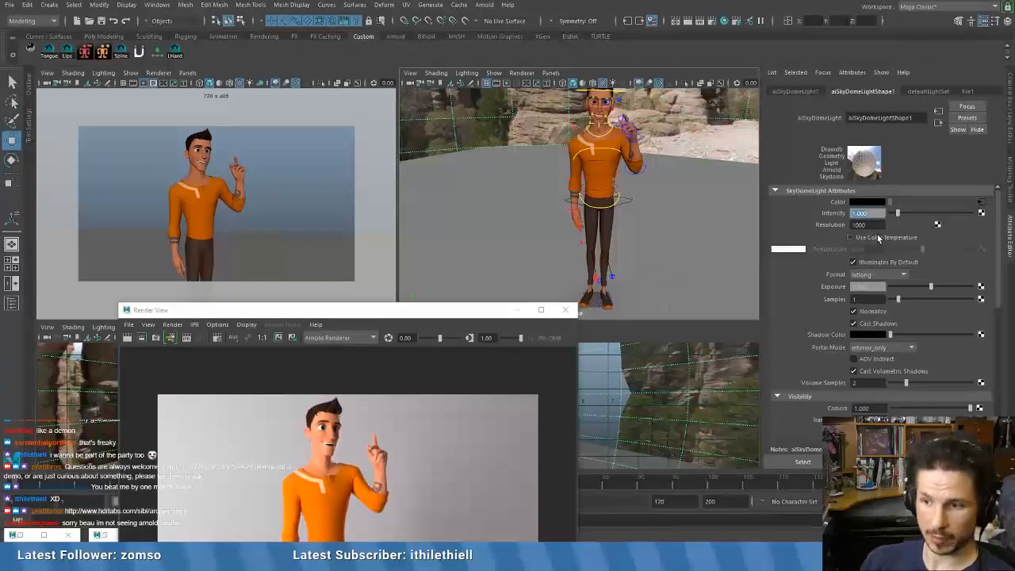
- Check the sky dome light's resolution setting and its available mapping formats
left_click_drag(350, 311, 366, 173)
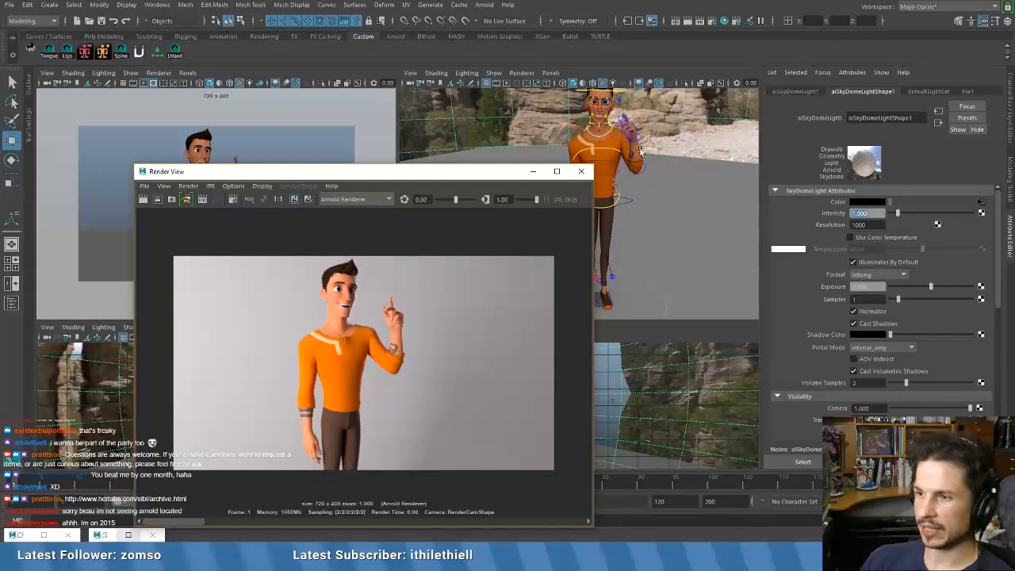
left_click(869, 225)
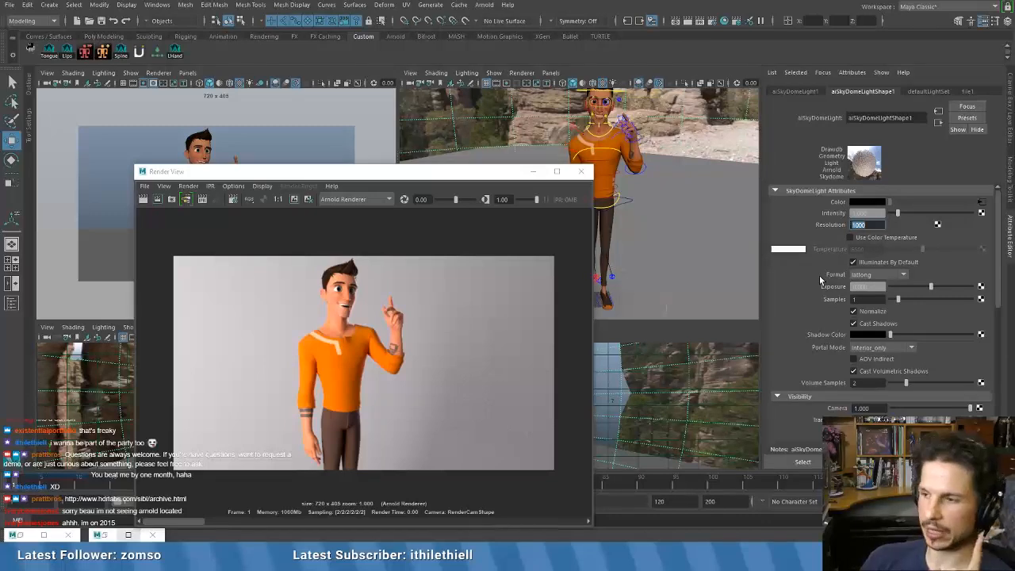
left_click(868, 276)
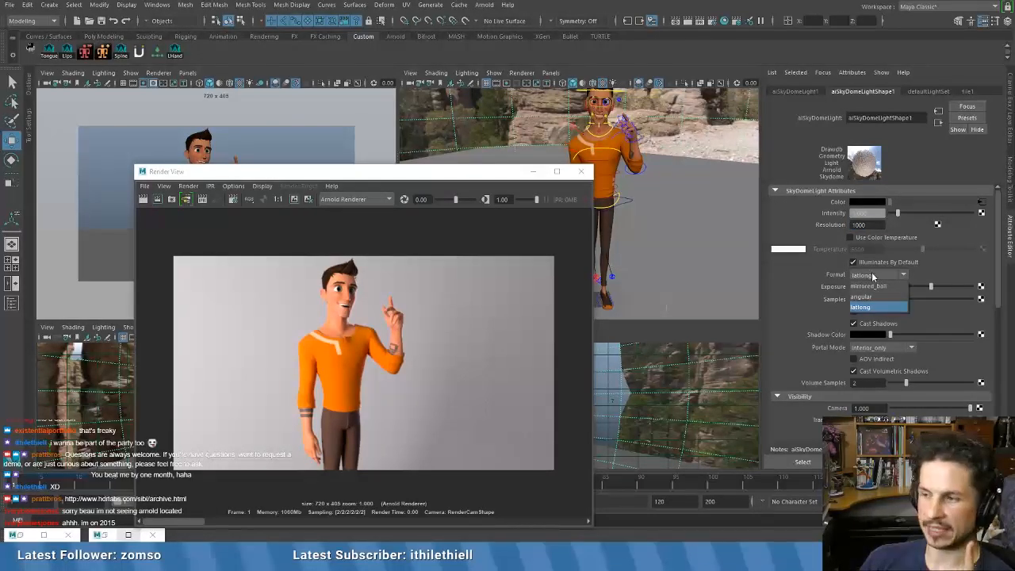
left_click(453, 172)
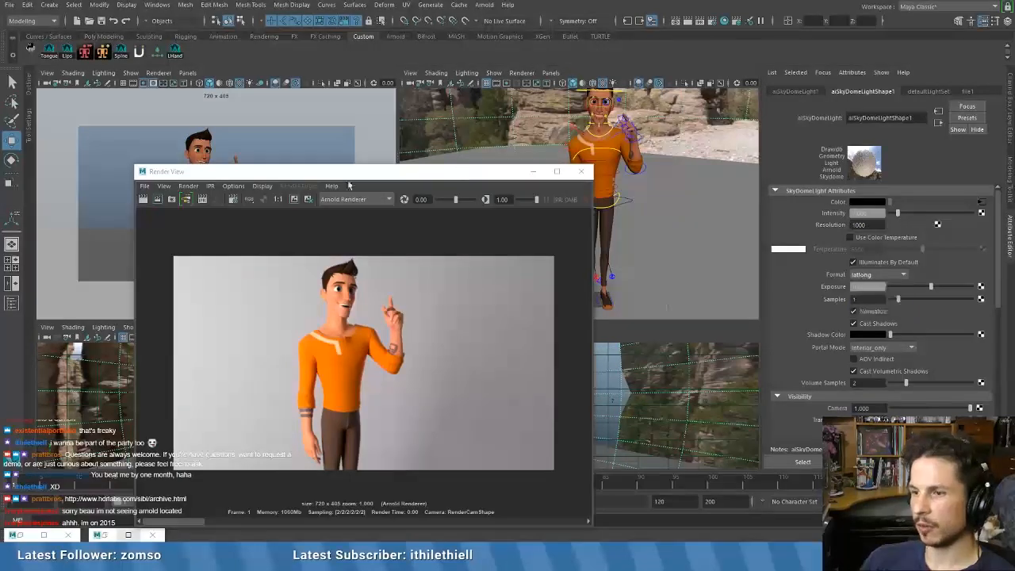
- Frame the sky dome light, set its format to mirrored_ball and inspect the mapping around the character
left_click_drag(453, 172, 334, 230)
key("f")
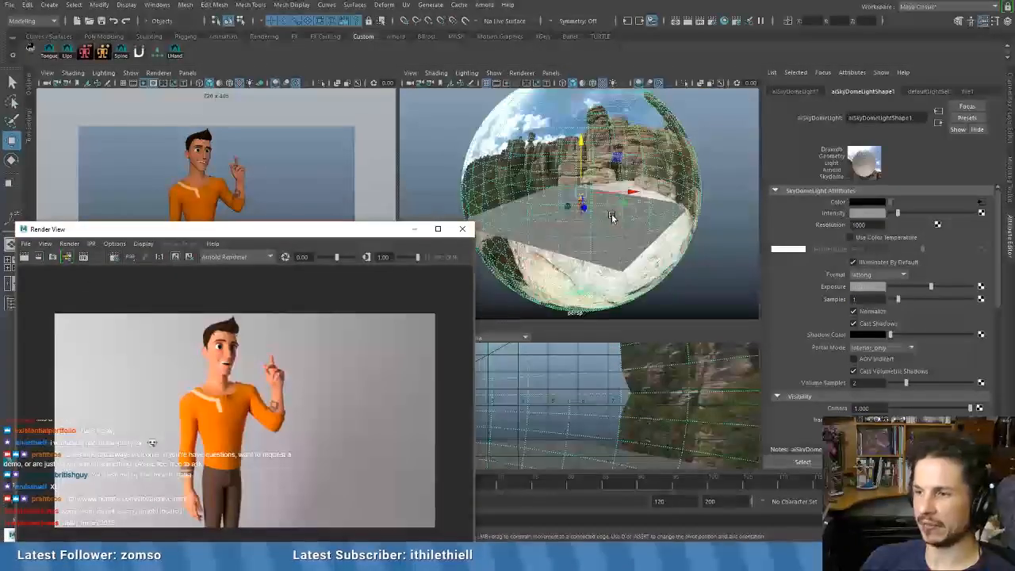
left_click(886, 273)
left_click(886, 287)
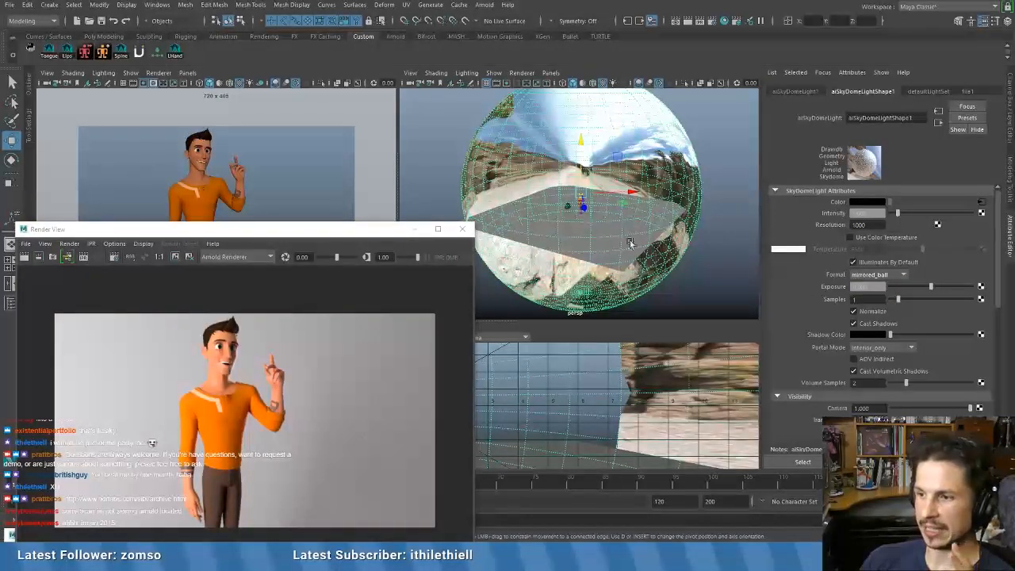
left_click(879, 277)
left_click(880, 284)
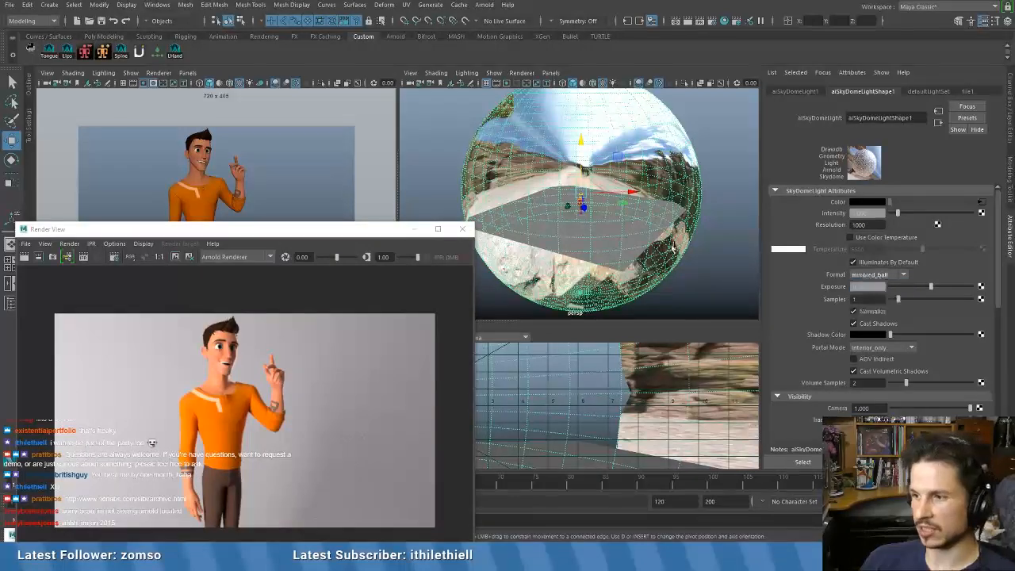
left_click_drag(551, 222, 601, 216, "alt")
scroll(600, 215, "up", 5)
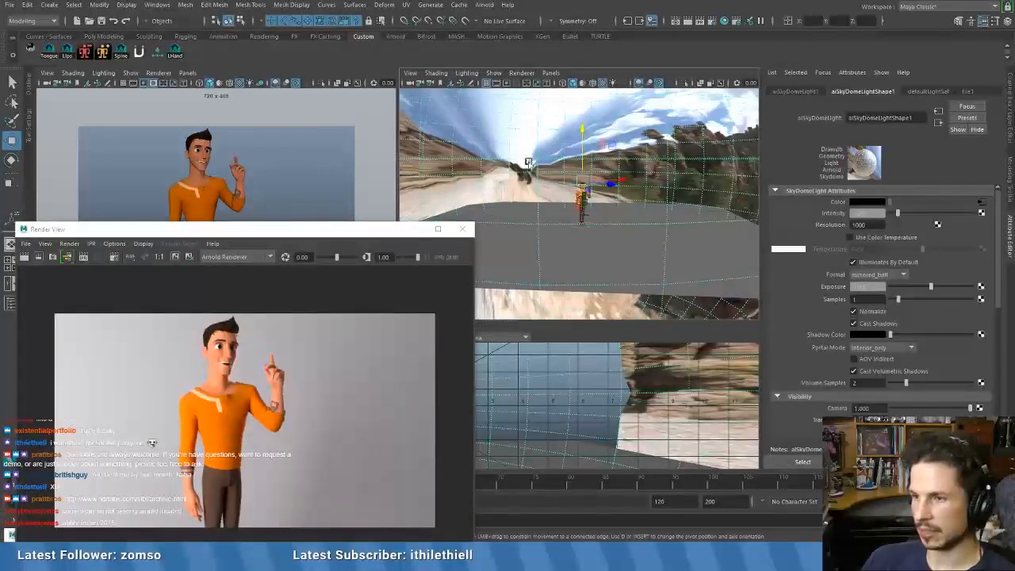
- Try the angular format on the sky dome light, inspect its mapping and restore the latlong format
left_click(897, 275)
left_click(886, 295)
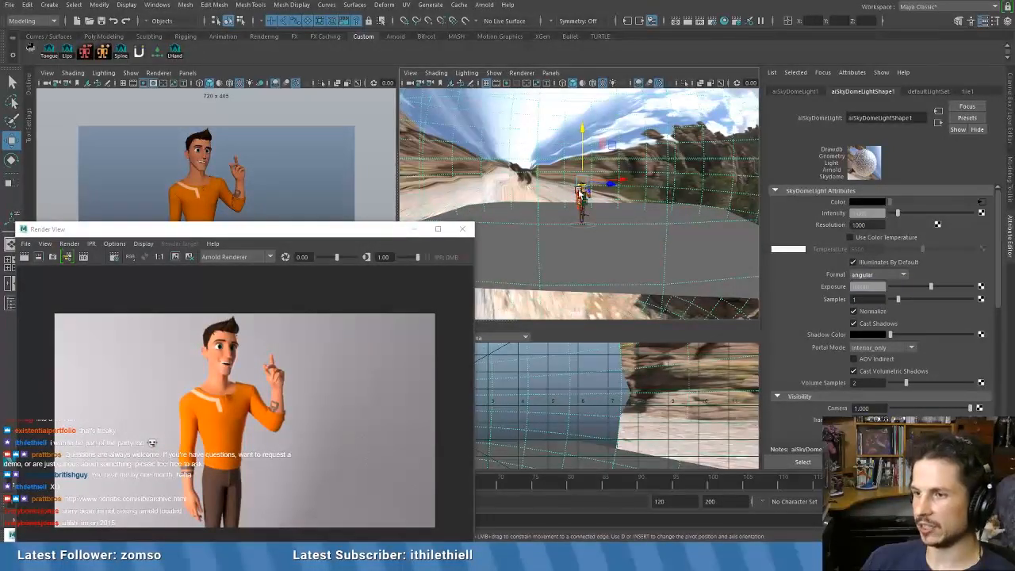
scroll(580, 192, "down", 5)
left_click_drag(579, 193, 687, 225, "alt")
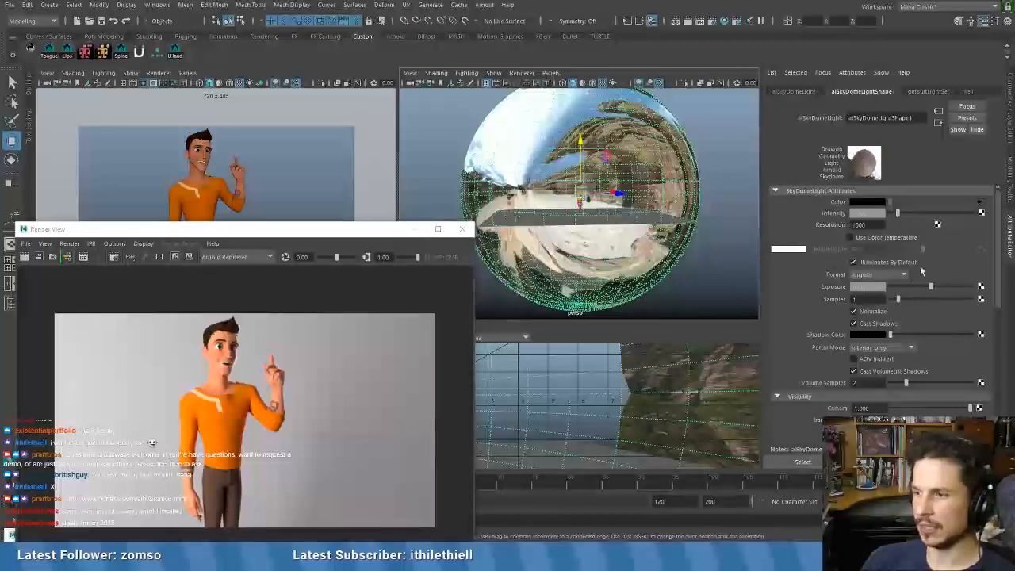
left_click(900, 275)
left_click(860, 307)
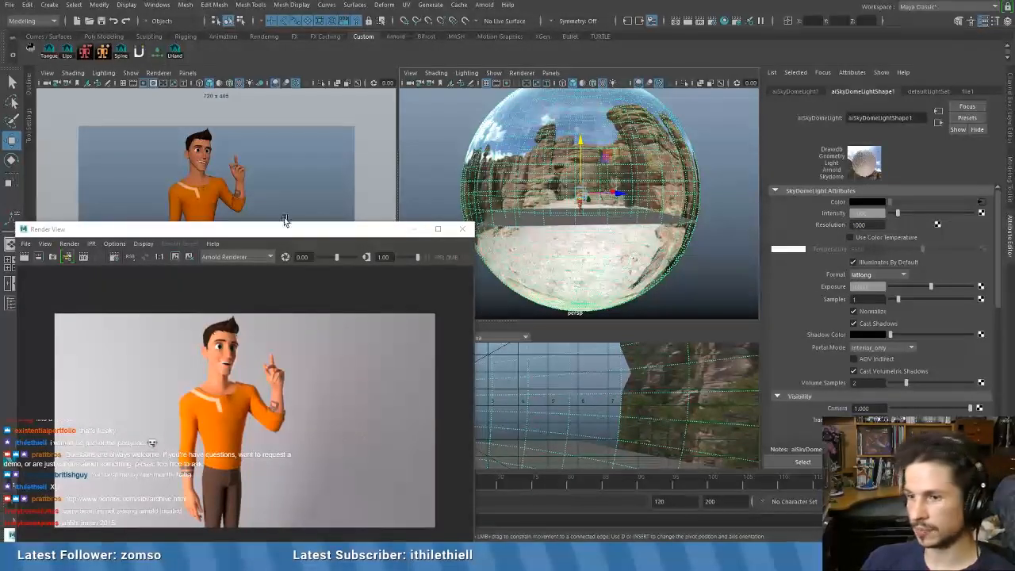
- Set the sky dome light's exposure to 5 and render a small region beside and across the character's face
left_click_drag(286, 228, 414, 109)
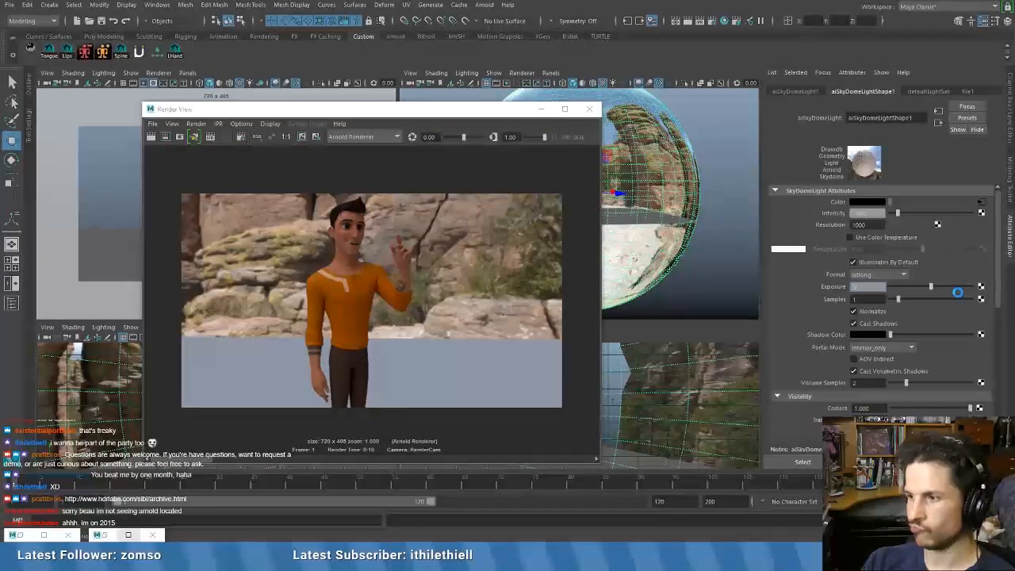
left_click_drag(315, 237, 352, 244)
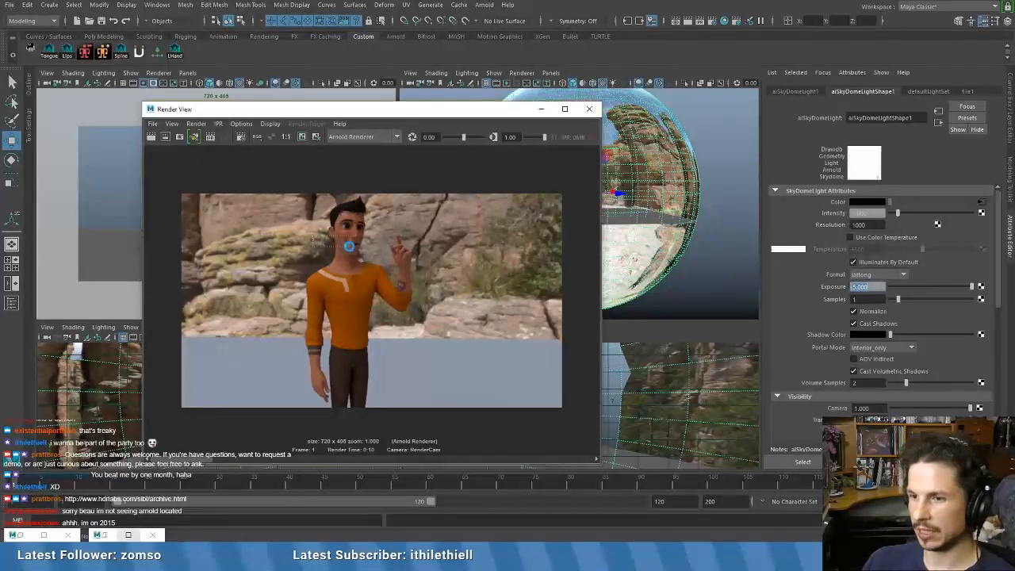
left_click(165, 137)
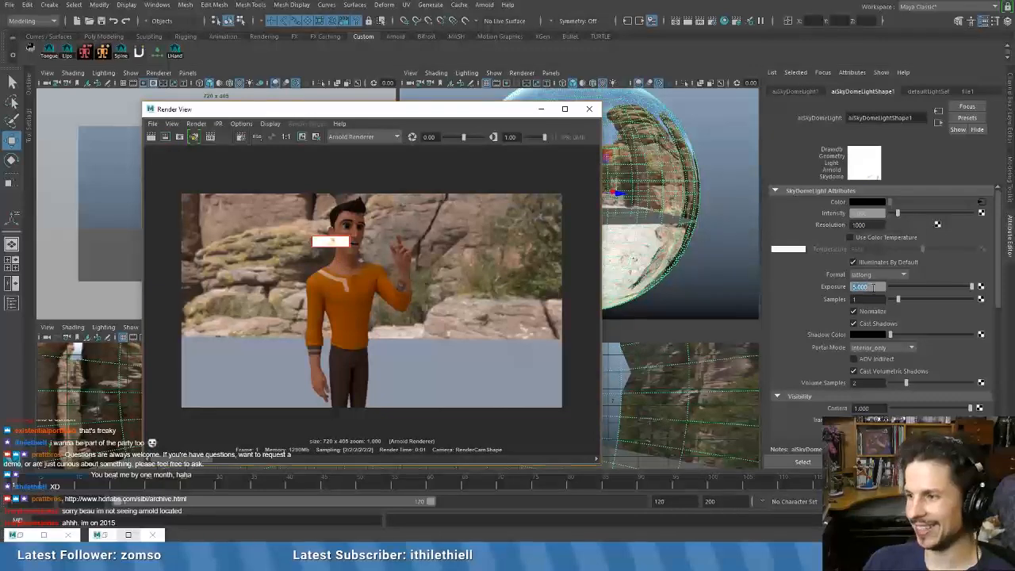
- Re-render the marked region with the sky dome light's exposure at 2 and again at 3
left_click_drag(872, 288, 822, 286)
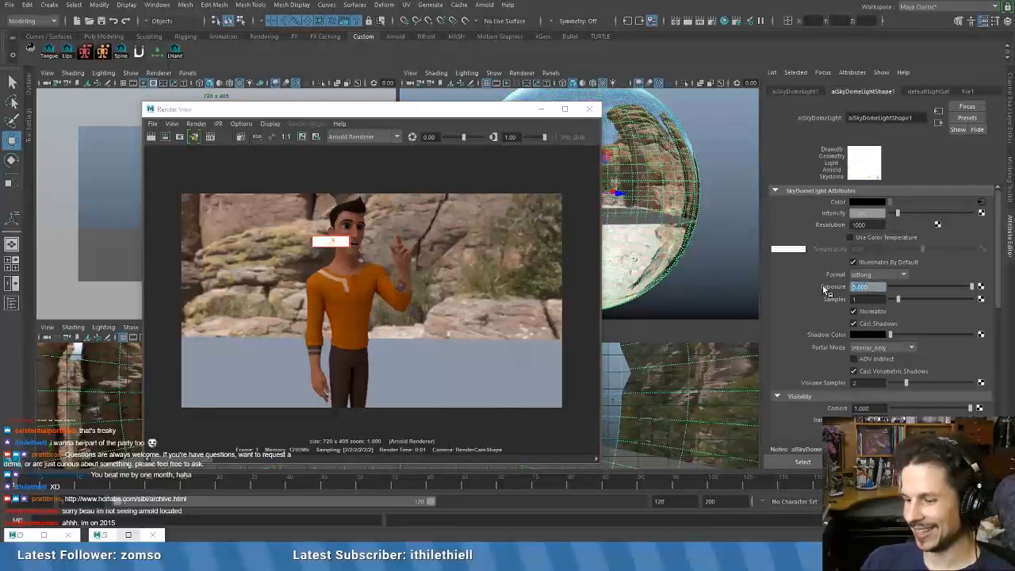
left_click(166, 138)
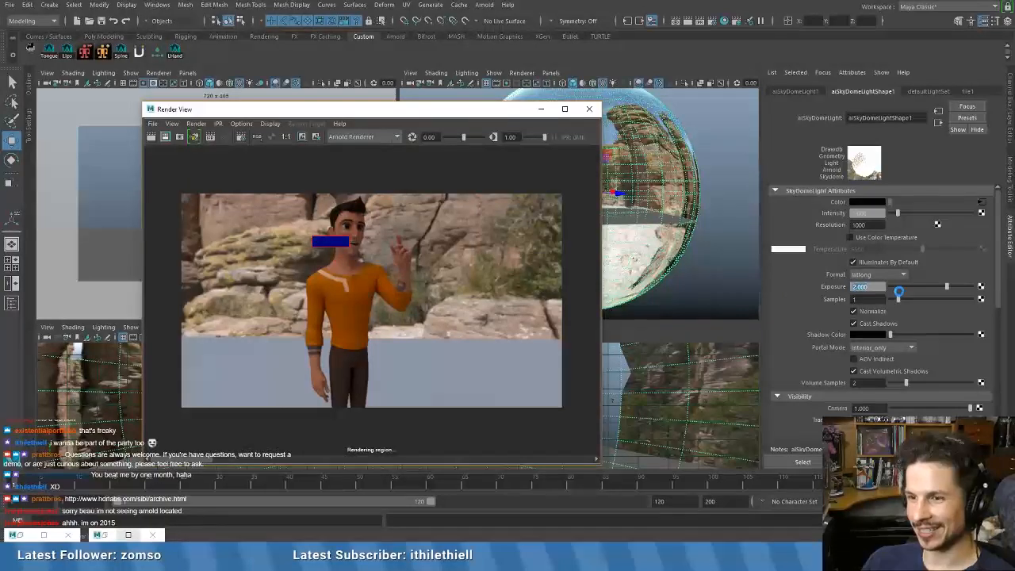
left_click_drag(872, 287, 817, 283)
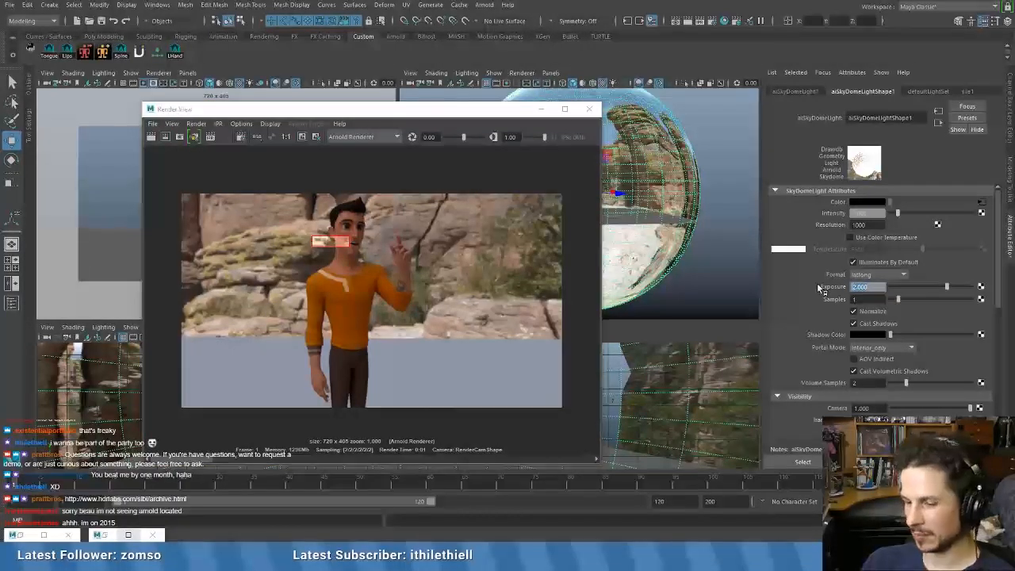
type("3")
key("Return")
left_click(165, 138)
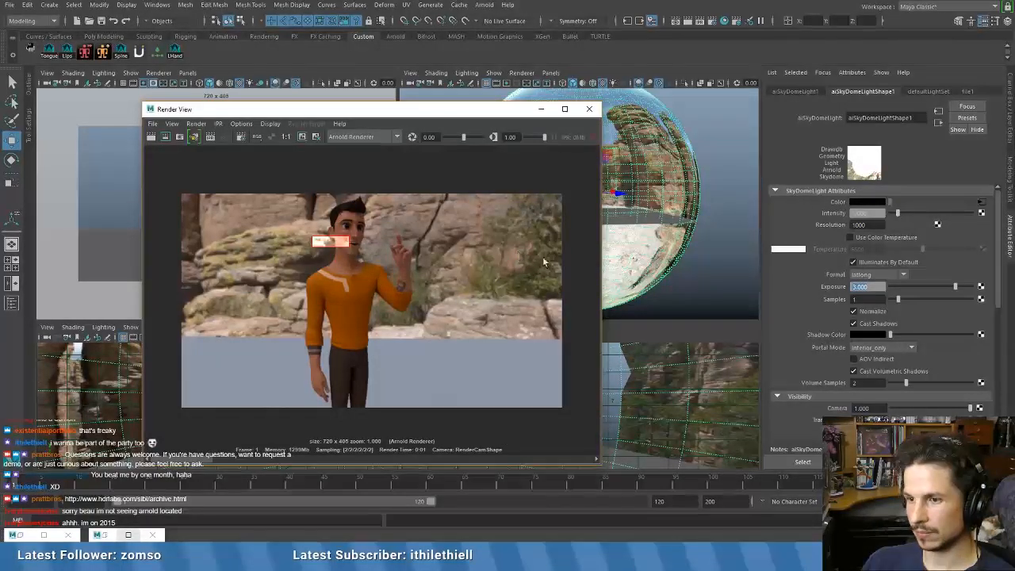
- Set the sky dome light's exposure to 2 and intensity to 2, then render the marked region and the full frame
left_click_drag(869, 287, 809, 291)
type("2")
key("Return")
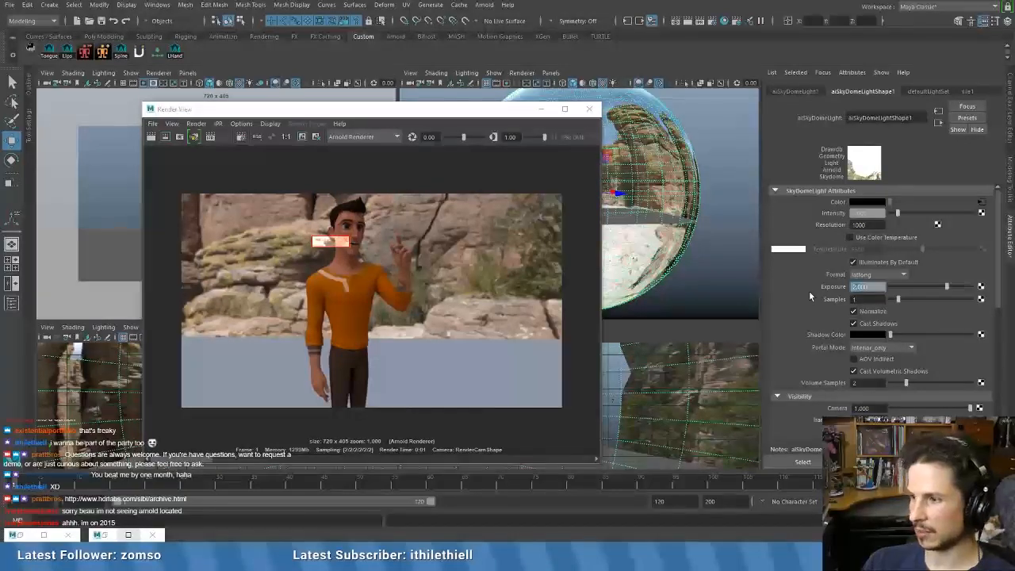
left_click_drag(859, 214, 840, 215)
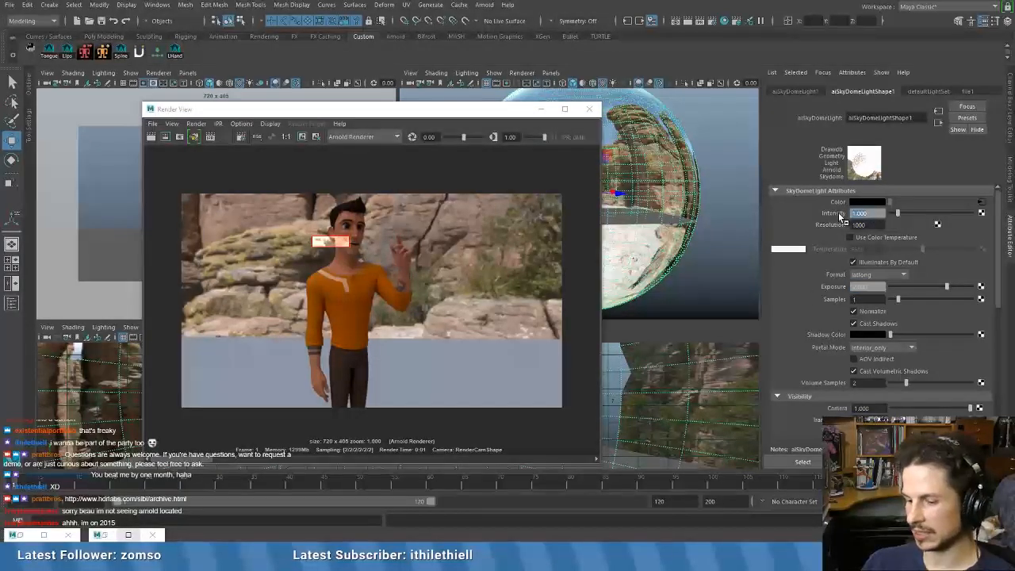
type("2")
key("Return")
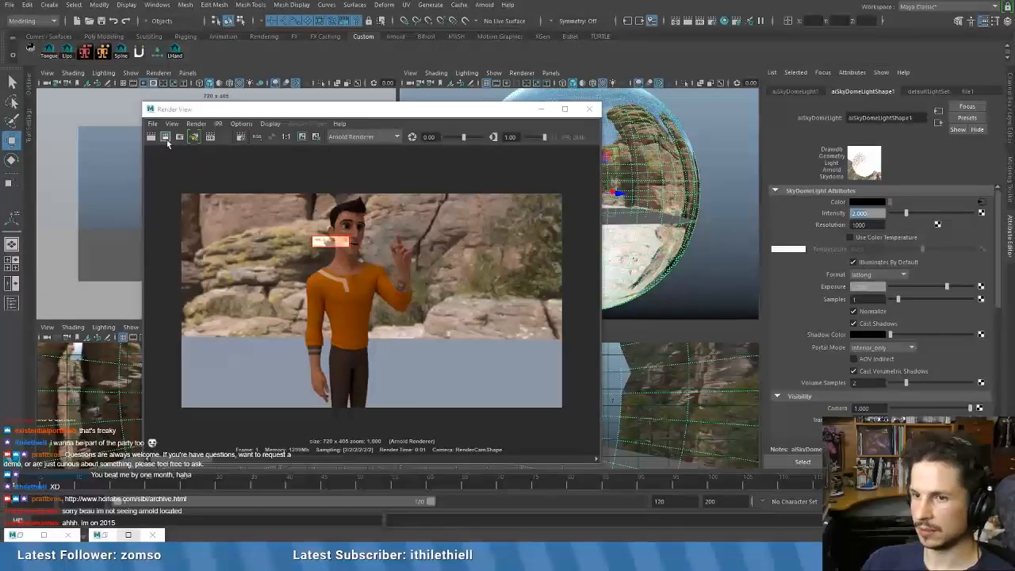
left_click(167, 138)
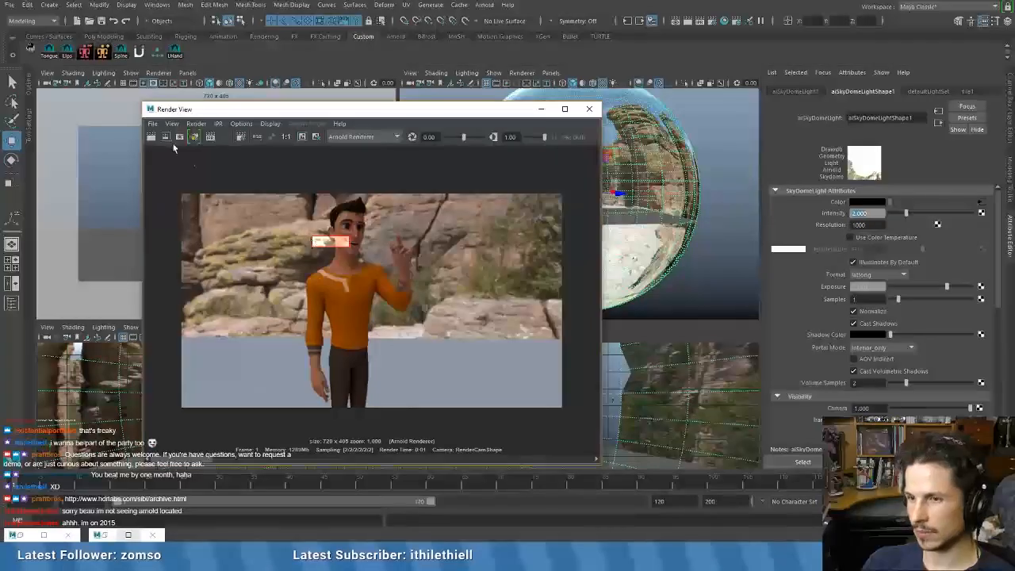
left_click(151, 138)
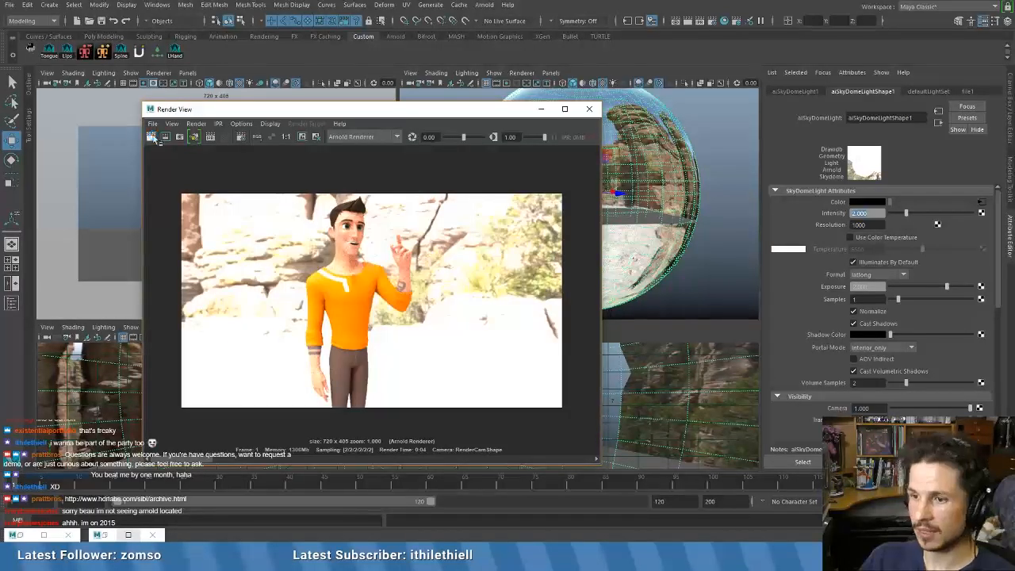
- Set the sky dome light's intensity to 1 and render the marked region and the full frame again
left_click_drag(873, 214, 810, 214)
type("1")
key("Return")
left_click(852, 310)
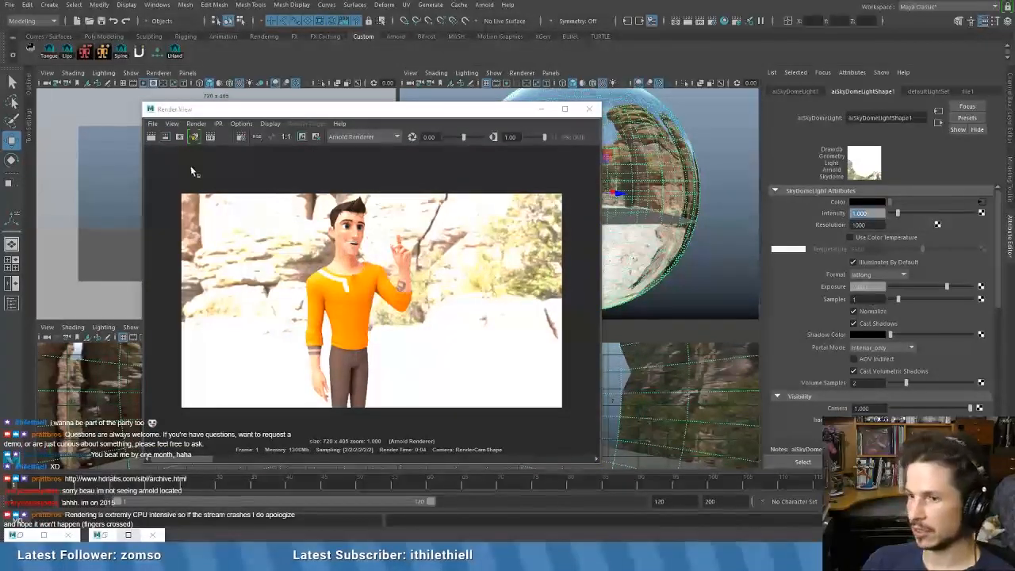
left_click(165, 136)
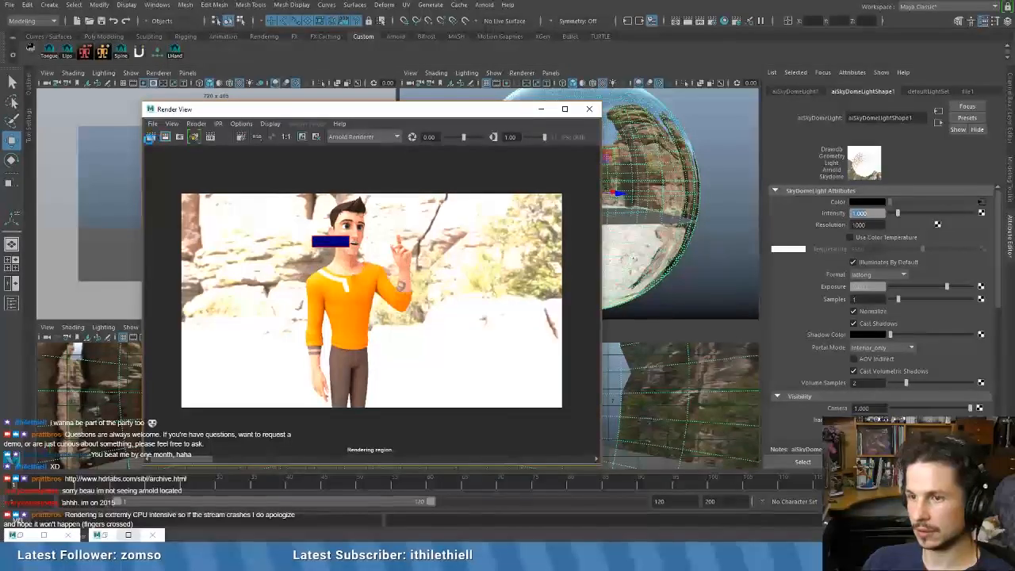
left_click(149, 137)
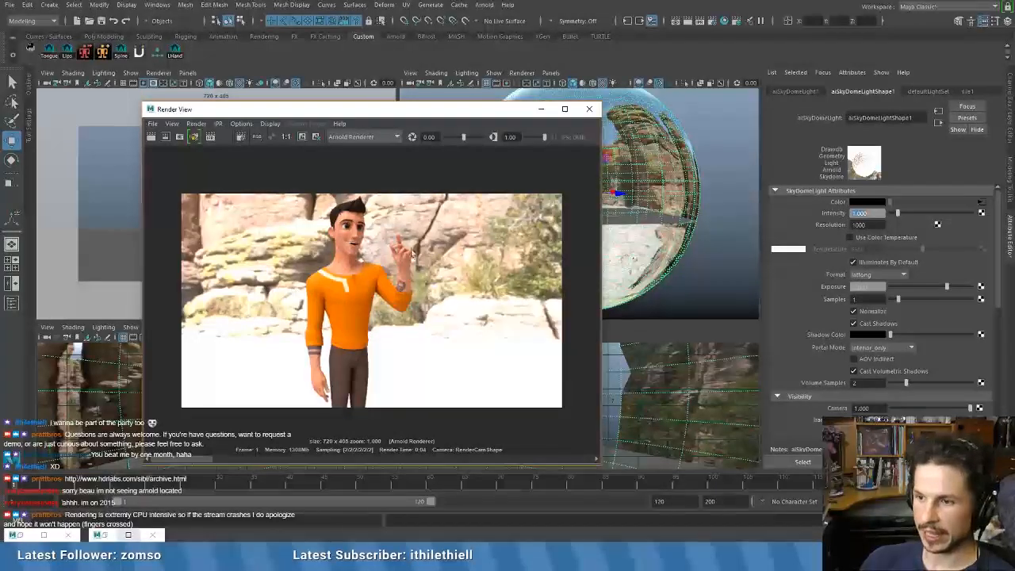
left_click(471, 297)
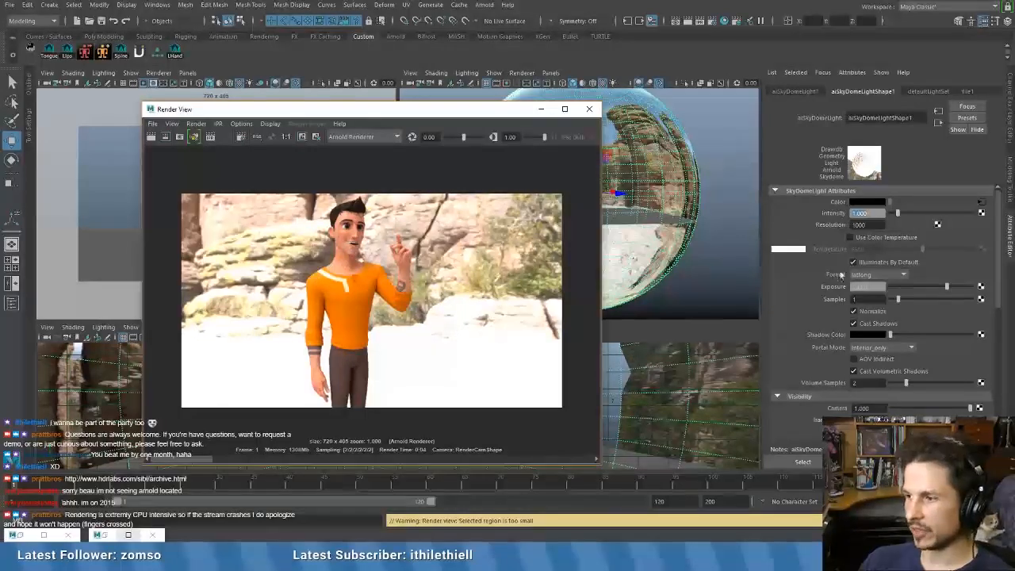
left_click(703, 282)
left_click(638, 266)
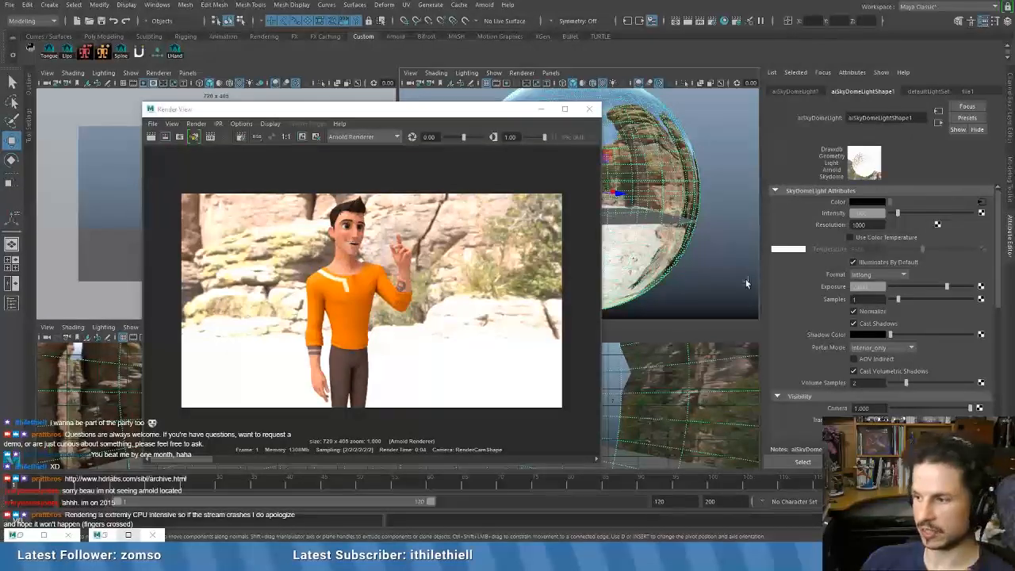
scroll(787, 367, "down", 8)
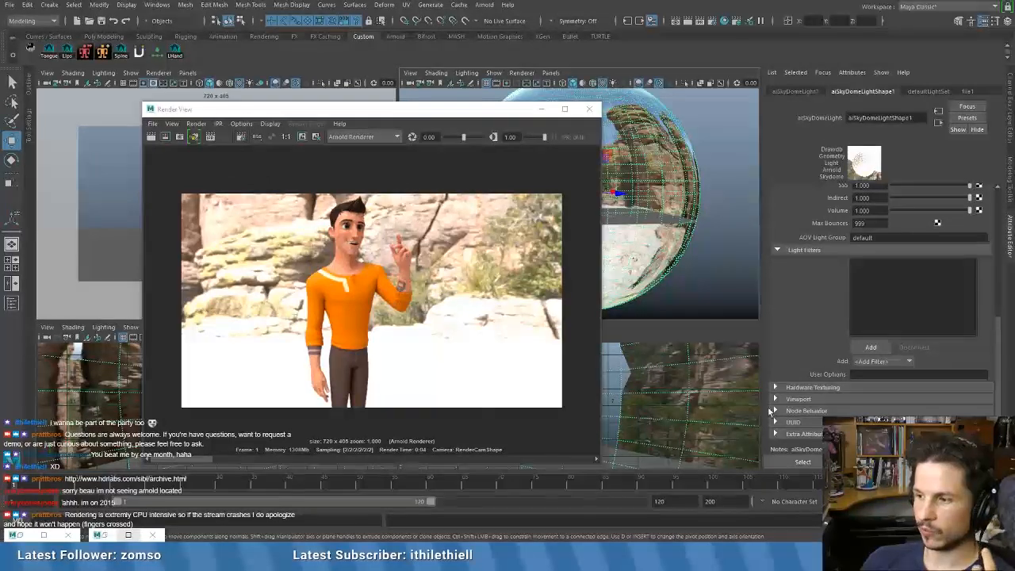
scroll(797, 286, "up", 8)
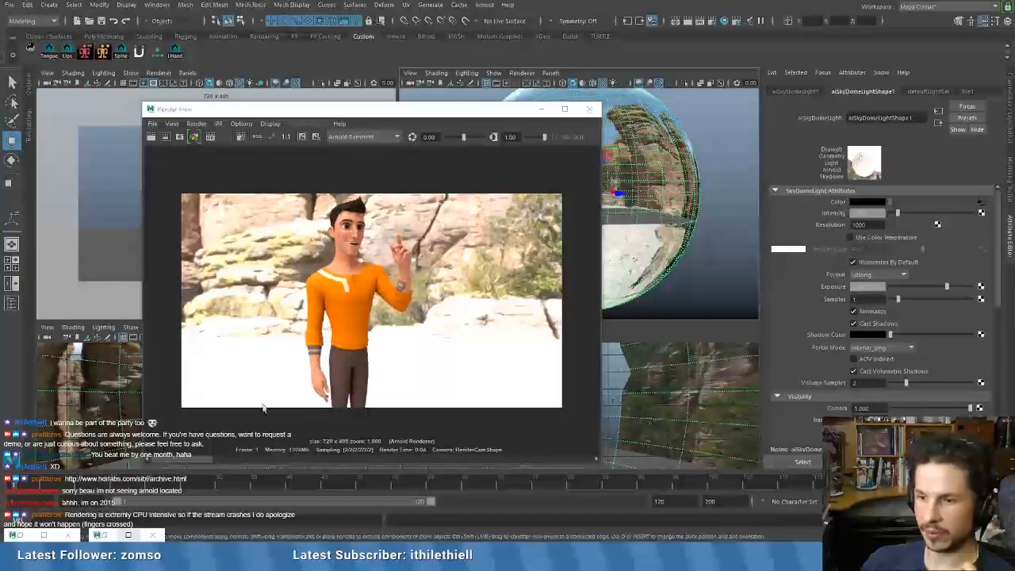
- Examine the render quality up close on the character's face, neck, shirt and raised hand
scroll(371, 331, "up", 2)
scroll(371, 330, "up", 2)
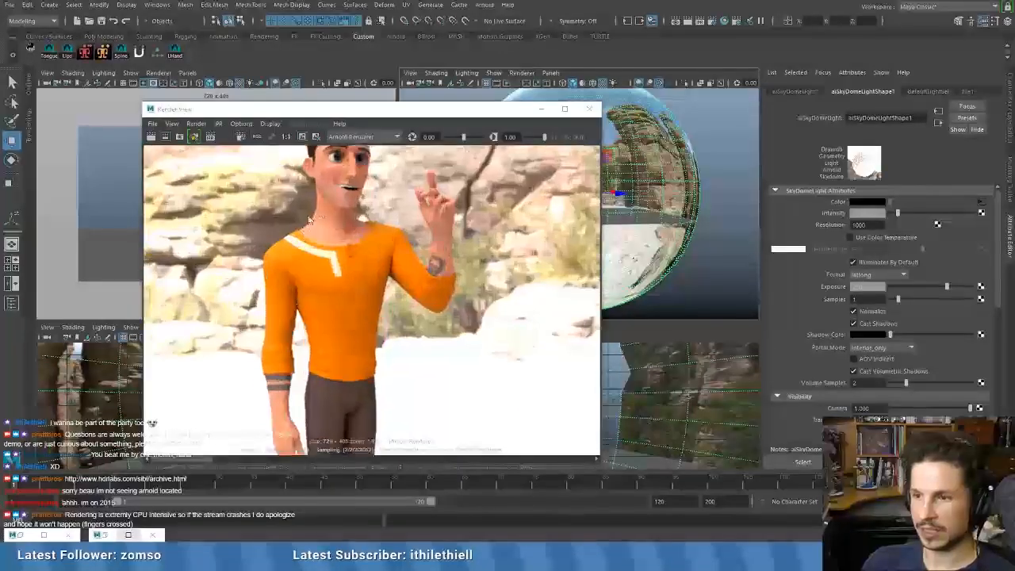
middle_click_drag(499, 150, 505, 245, "alt")
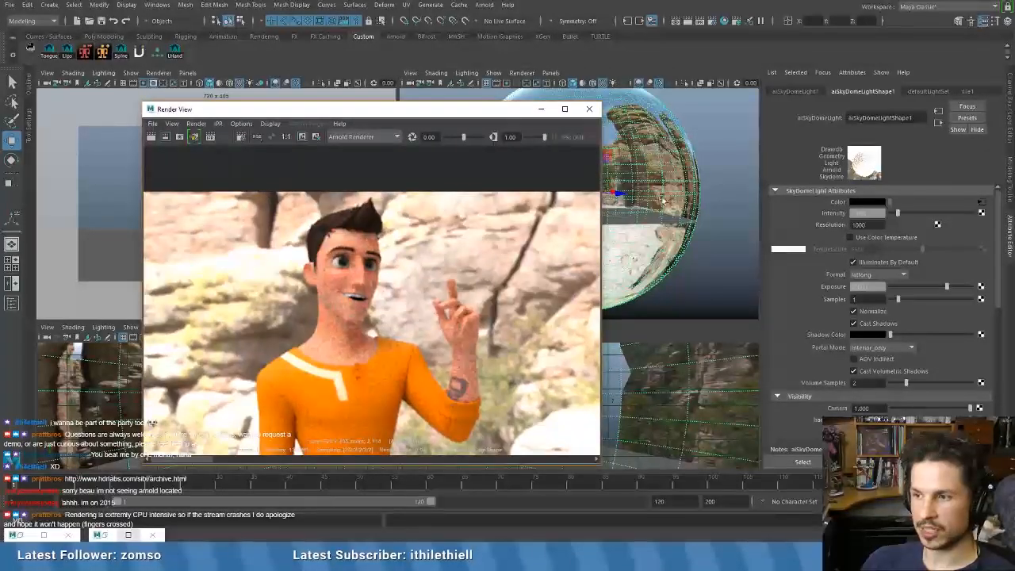
scroll(371, 292, "up", 2)
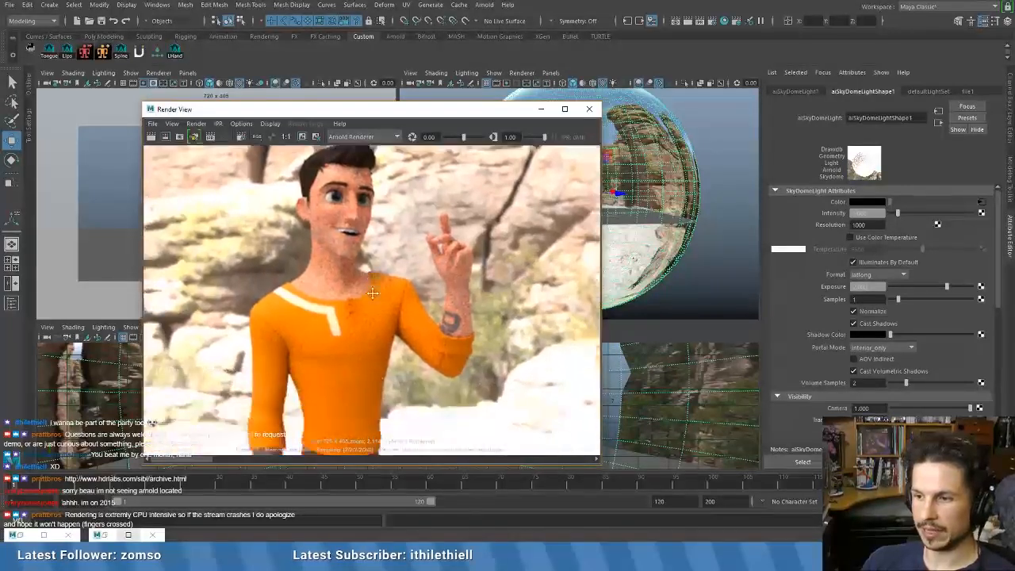
scroll(372, 292, "up", 1)
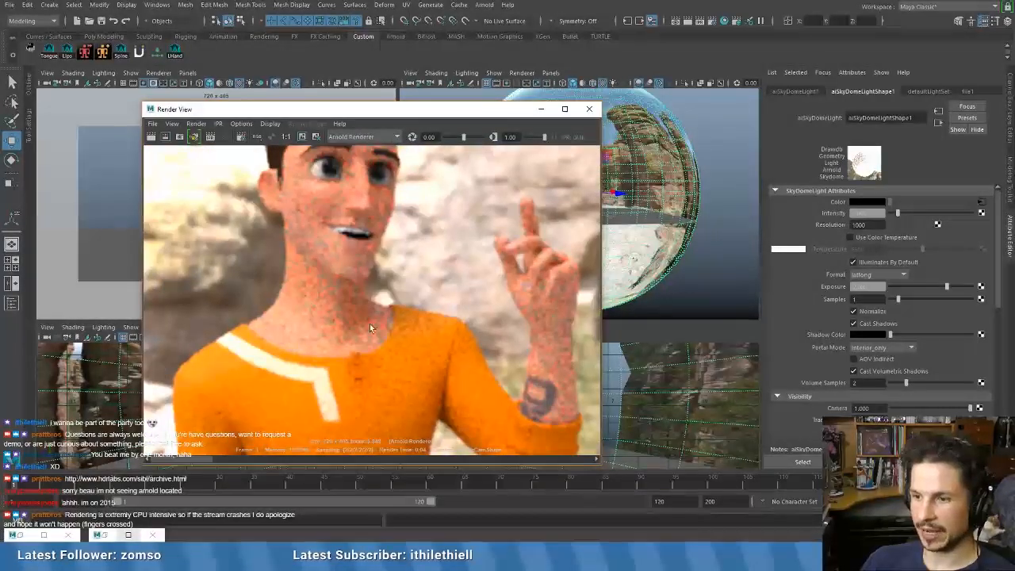
scroll(343, 287, "up", 3)
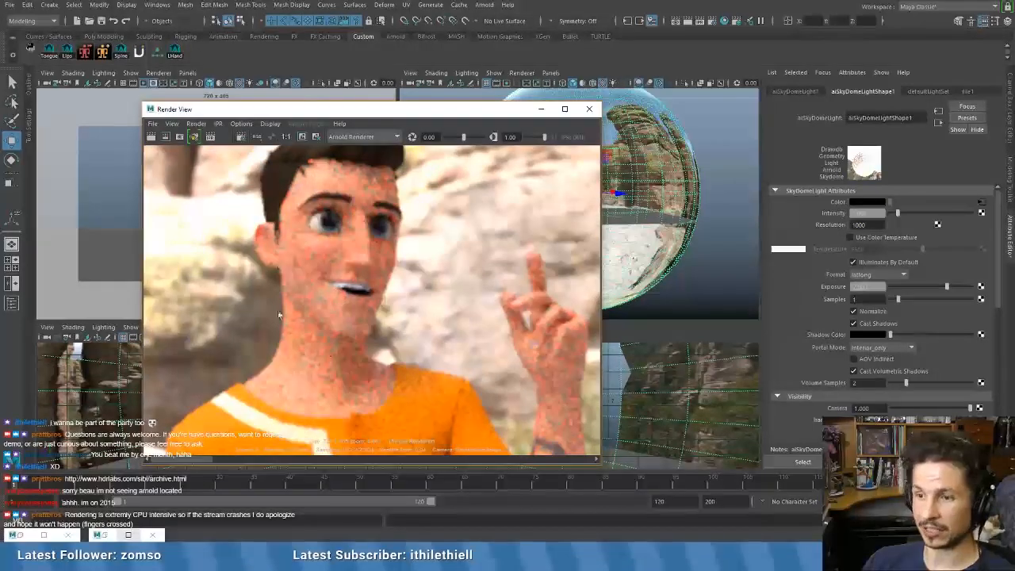
middle_click_drag(435, 352, 480, 132, "alt")
middle_click_drag(460, 238, 338, 373, "alt")
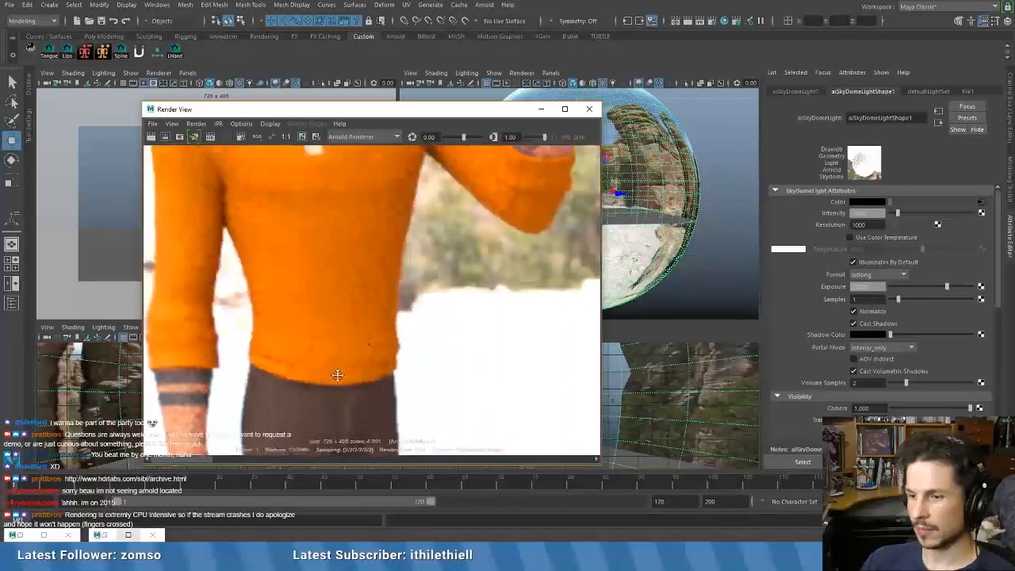
middle_click_drag(405, 193, 375, 371, "alt")
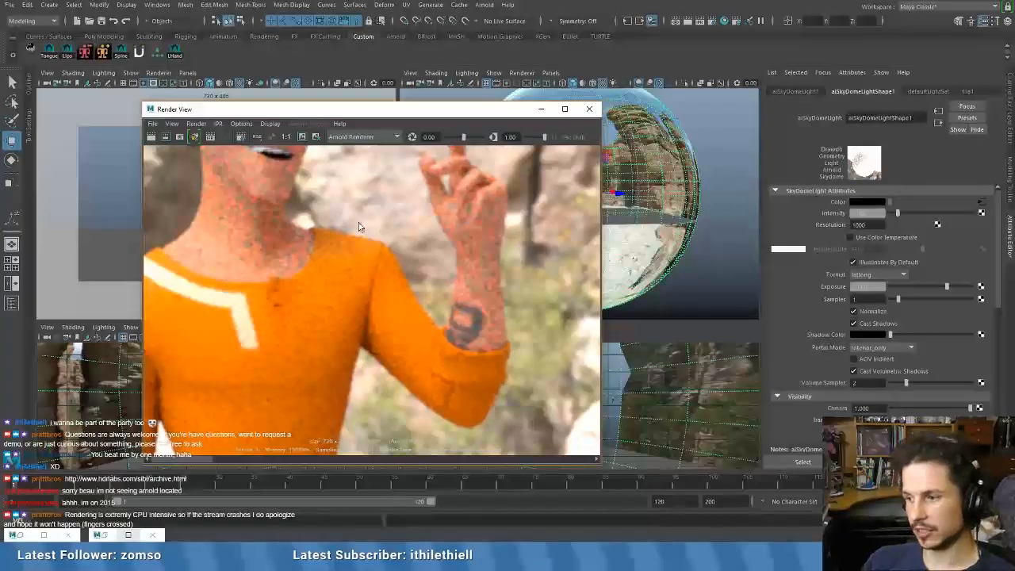
middle_click_drag(356, 225, 420, 332, "alt")
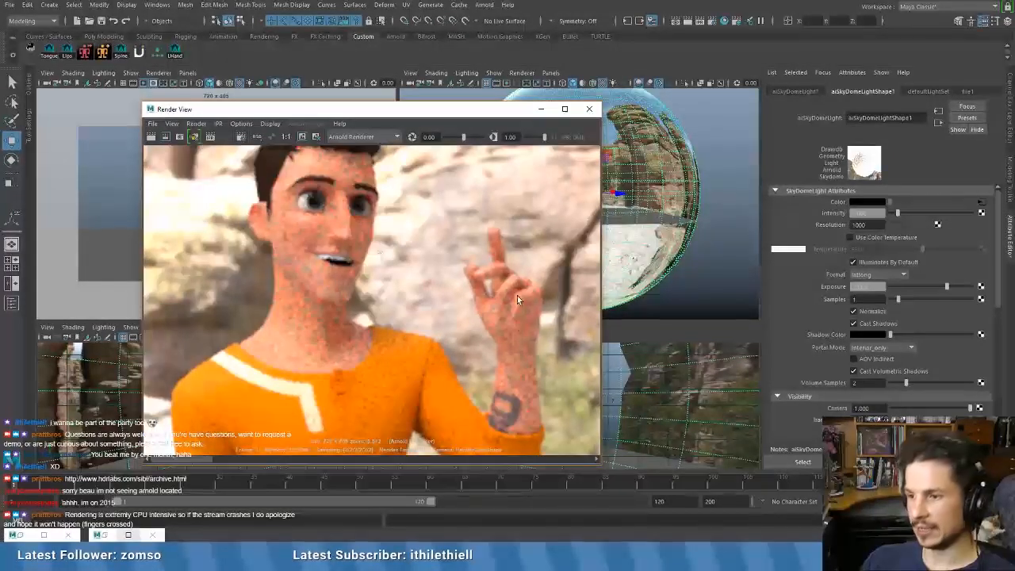
scroll(374, 302, "down", 3)
scroll(374, 302, "up", 3)
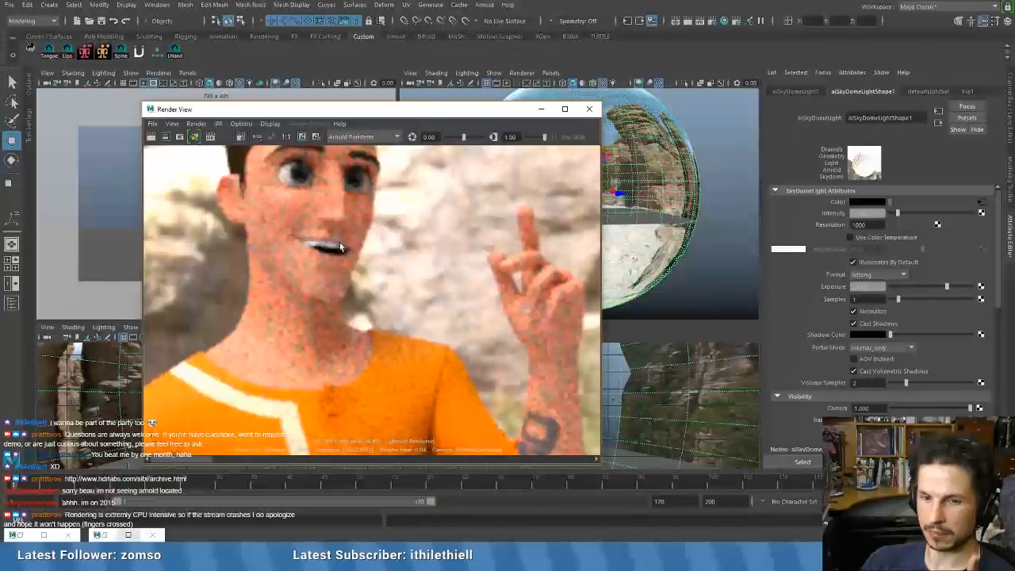
scroll(400, 270, "down", 3)
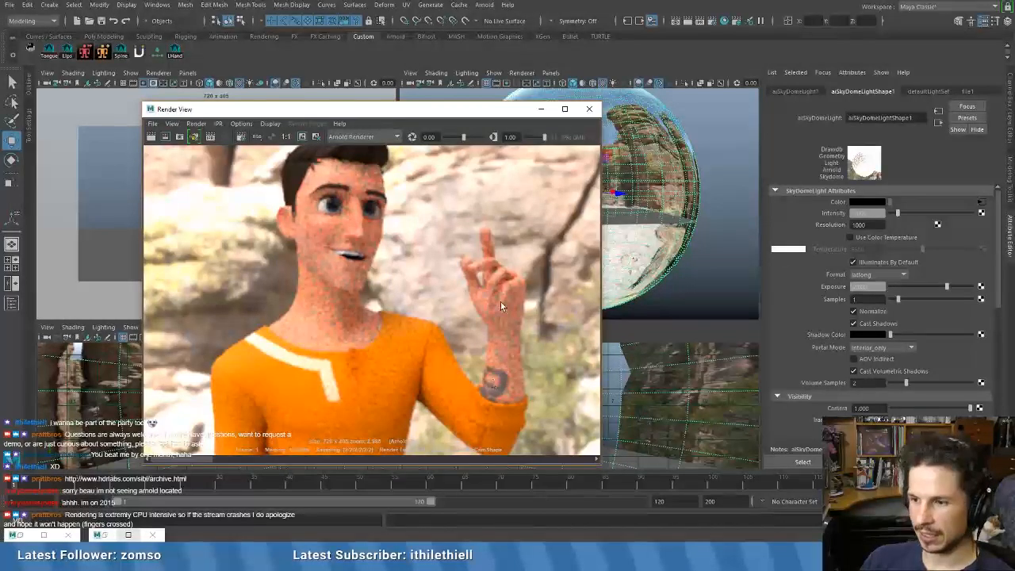
- Compare the current render with the earlier stored render of the character, then inspect the wider frame
left_click_drag(185, 458, 252, 462)
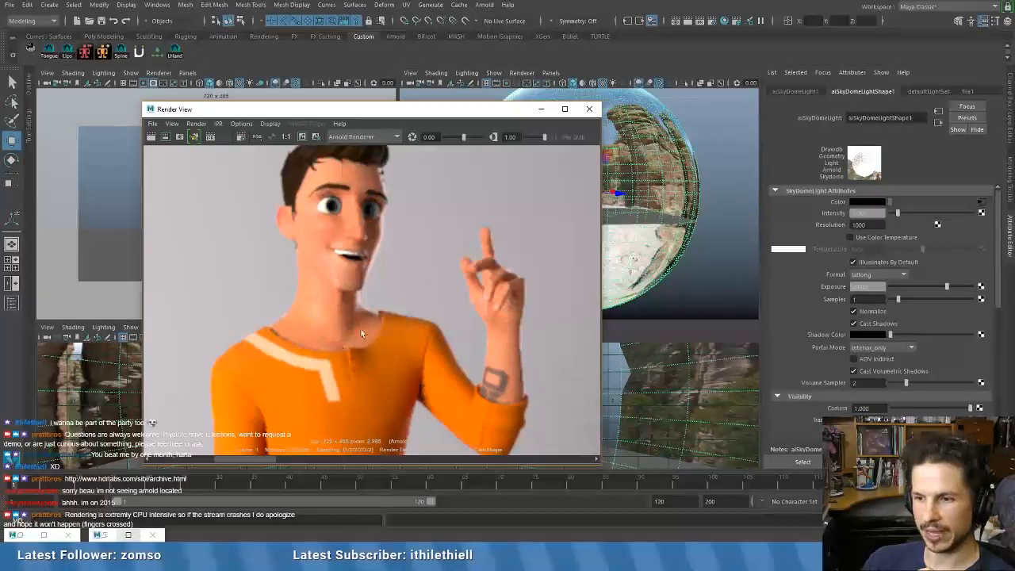
left_click_drag(232, 464, 167, 465)
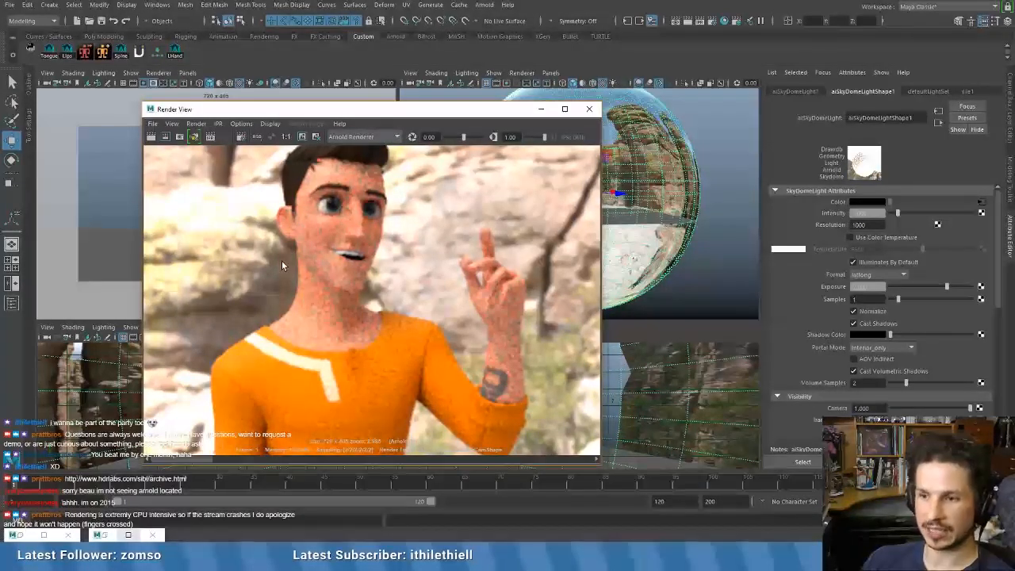
scroll(295, 260, "down", 5)
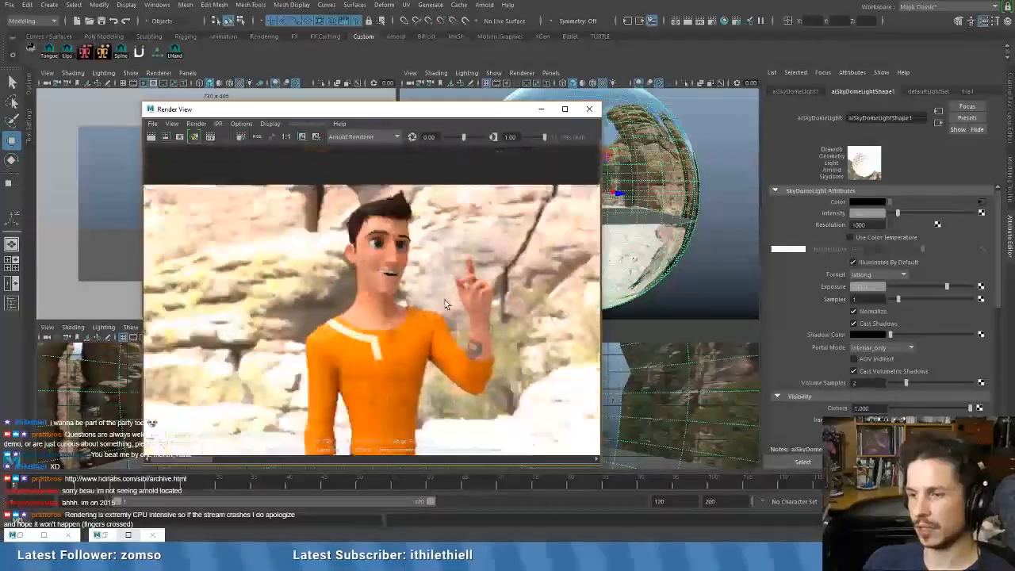
scroll(446, 346, "up", 3)
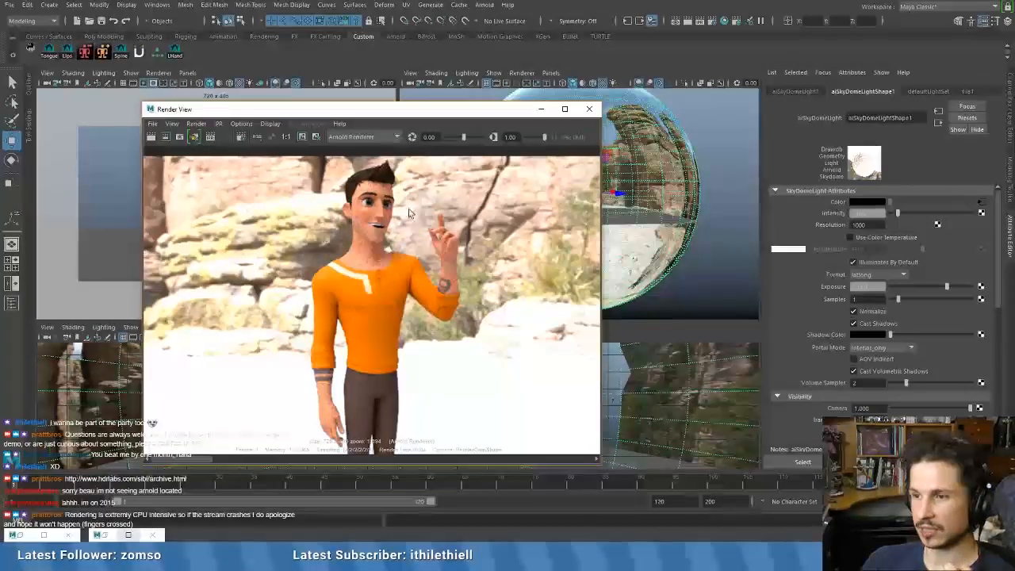
- Look through the sky dome light's transform and shape attributes, including its visibility and light filter settings
left_click(725, 135)
left_click(681, 170)
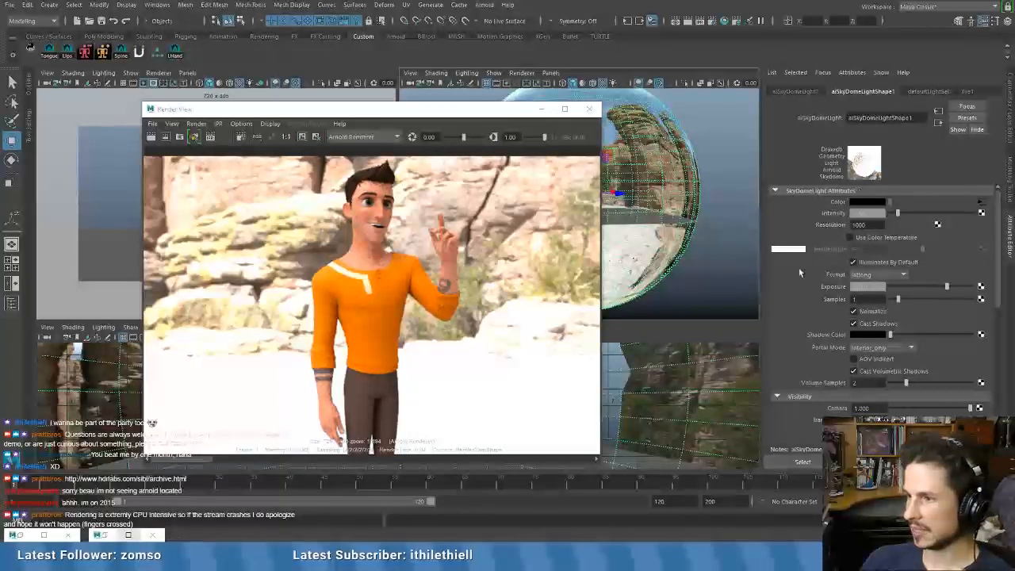
left_click(797, 94)
left_click(864, 92)
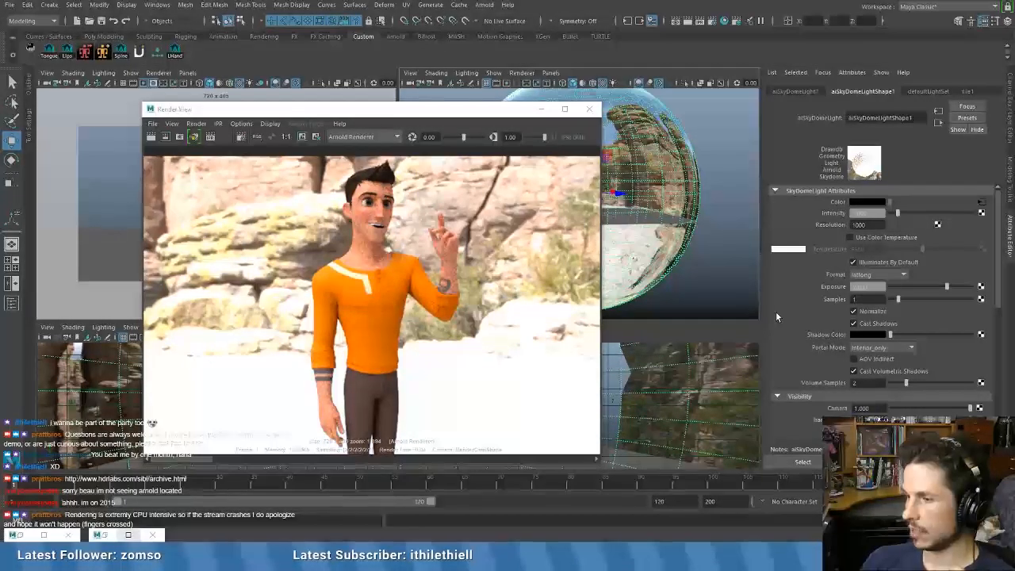
scroll(775, 312, "down", 2)
scroll(775, 312, "down", 2)
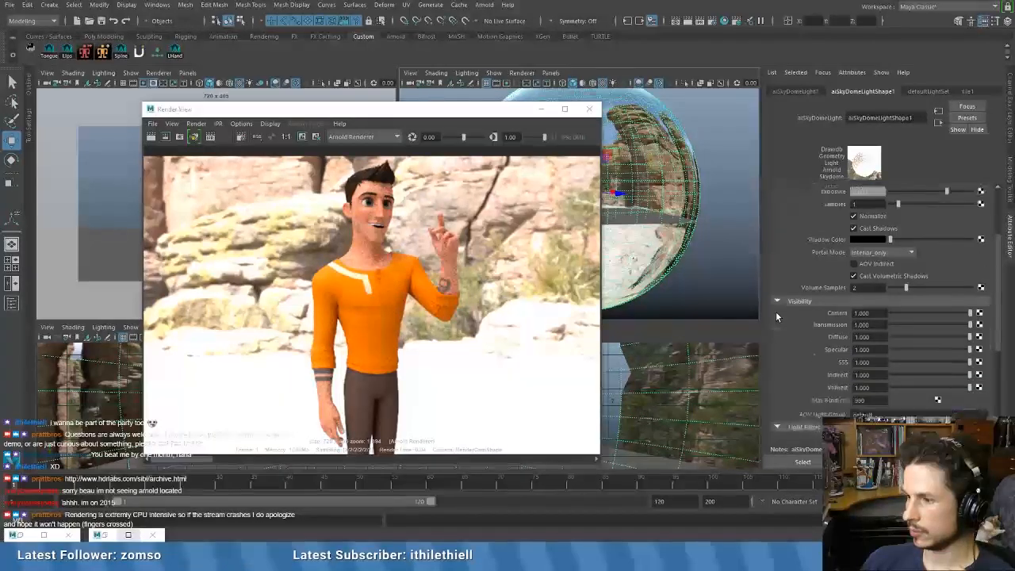
scroll(776, 368, "down", 1)
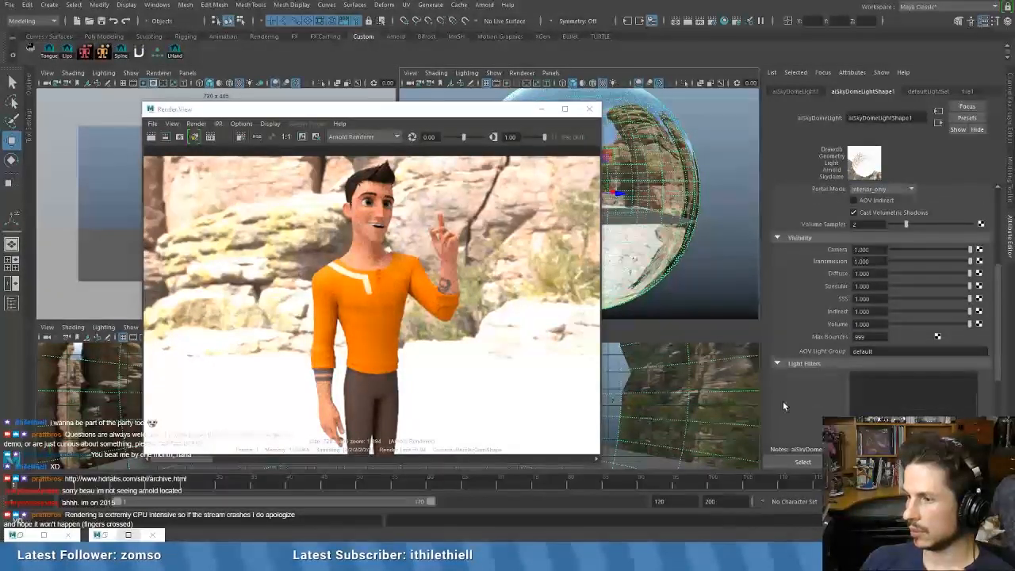
scroll(782, 400, "down", 3)
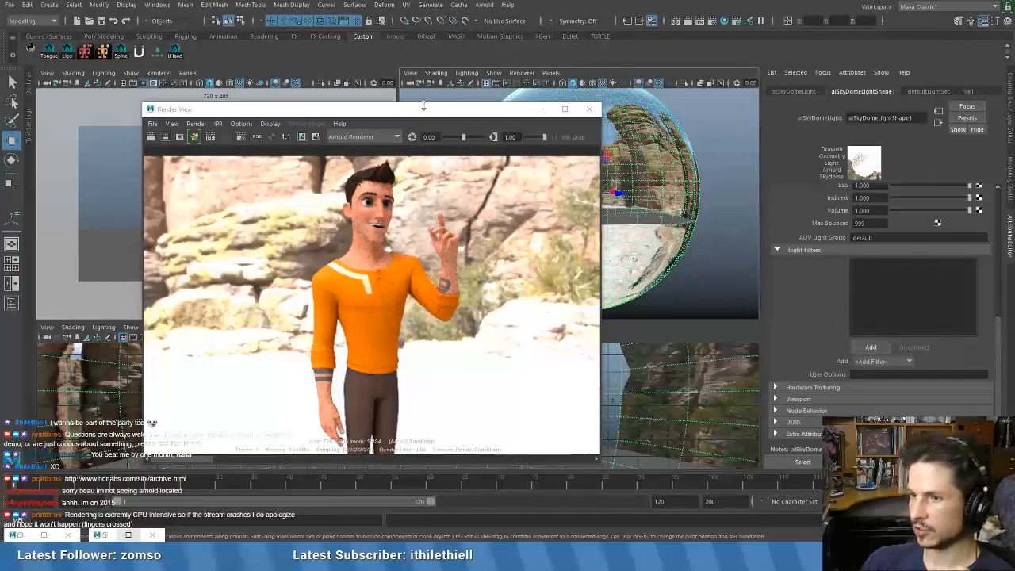
- Open the Render Setup window and arrange it alongside the render of the character
left_click_drag(422, 108, 543, 114)
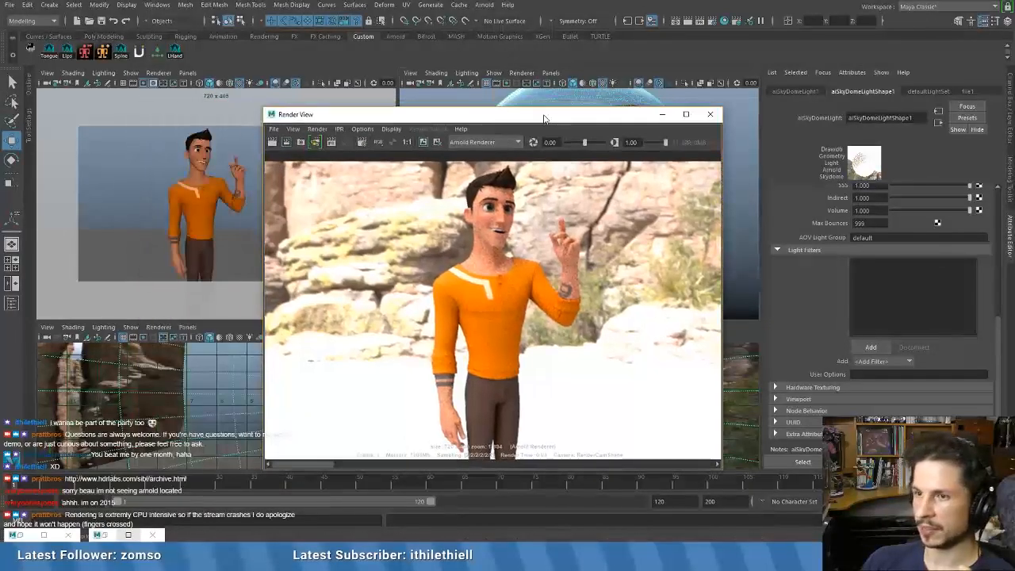
left_click(163, 6)
mouse_move(191, 74)
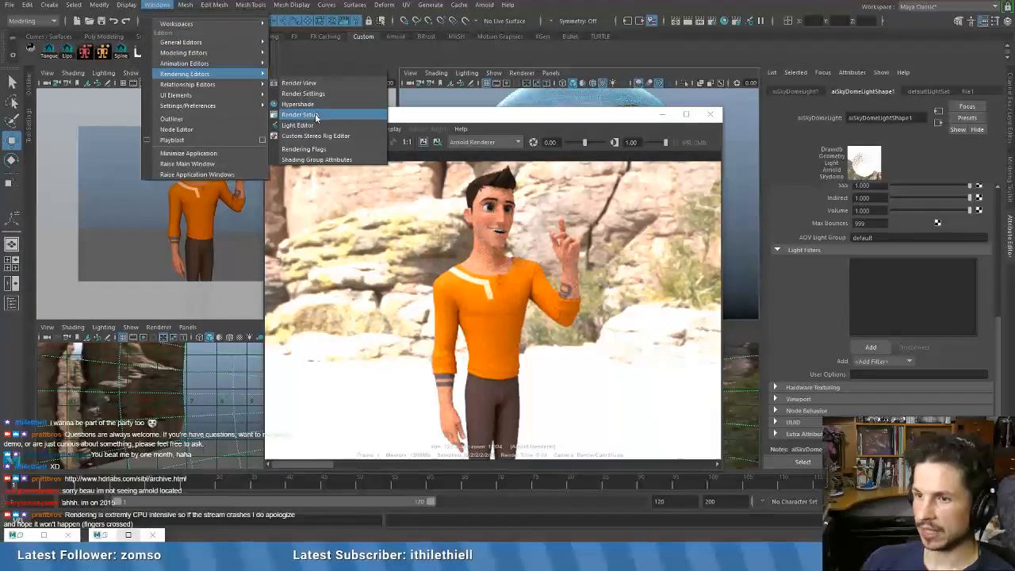
left_click(316, 114)
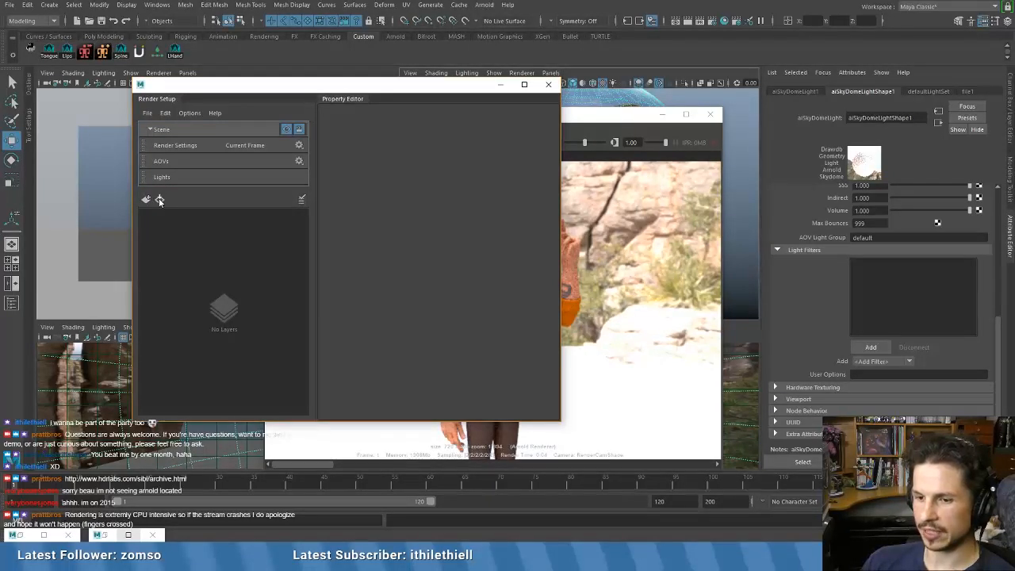
left_click_drag(509, 92, 451, 63)
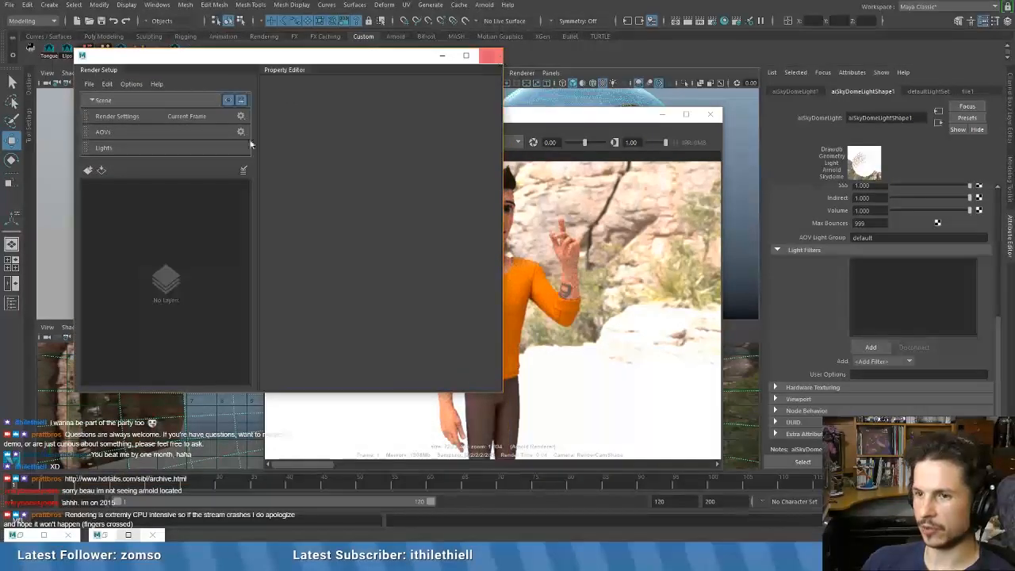
- Close the Render Setup window and put the selected sky dome light in a new display layer
left_click(490, 55)
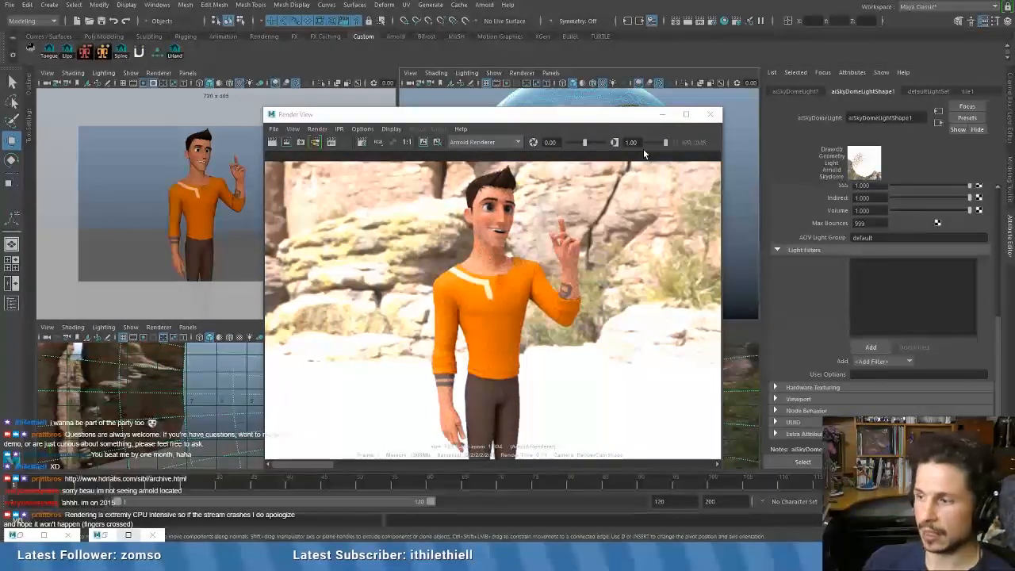
left_click_drag(607, 116, 533, 95)
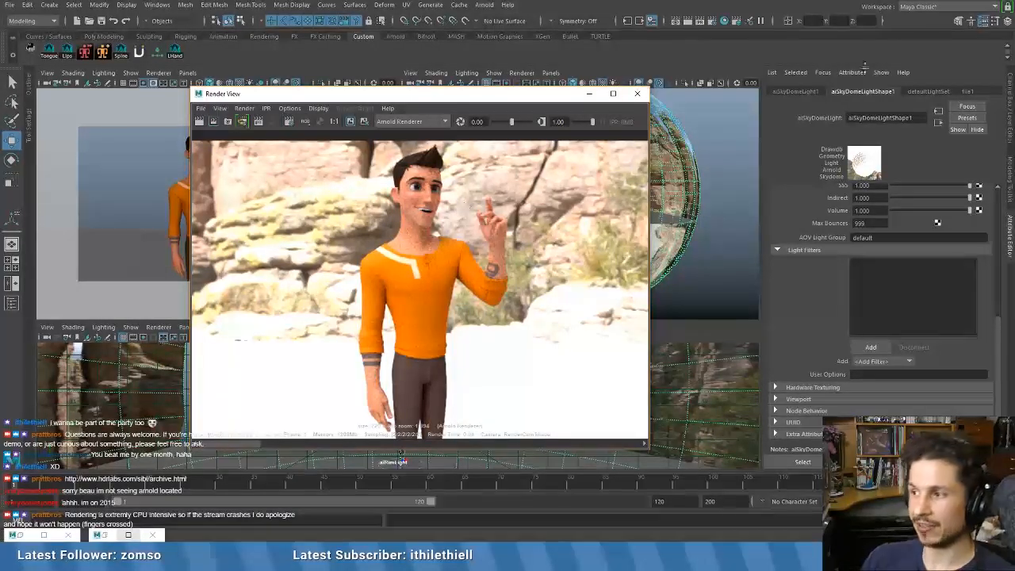
left_click(1009, 119)
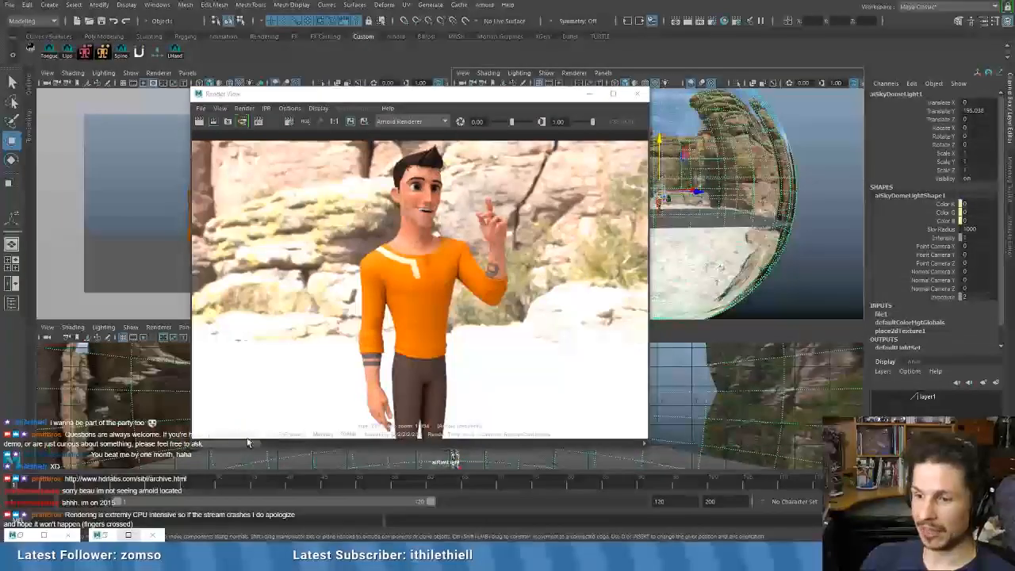
left_click_drag(248, 443, 94, 445)
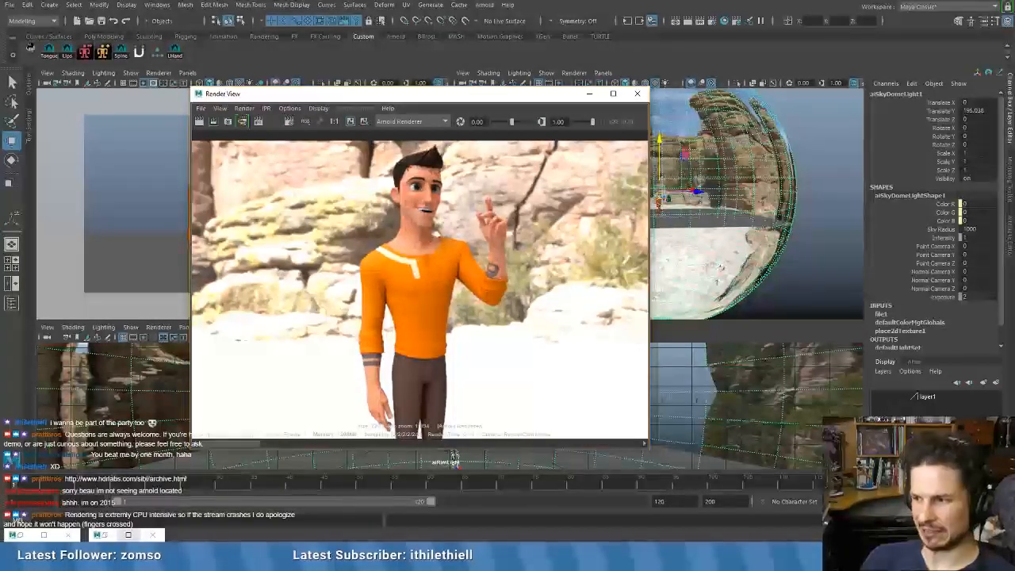
left_click(994, 382)
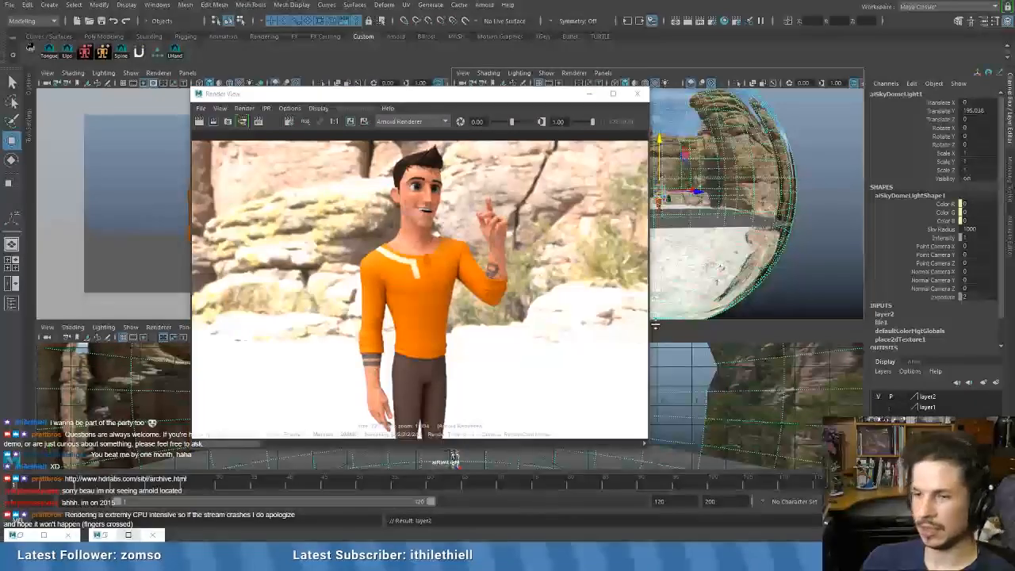
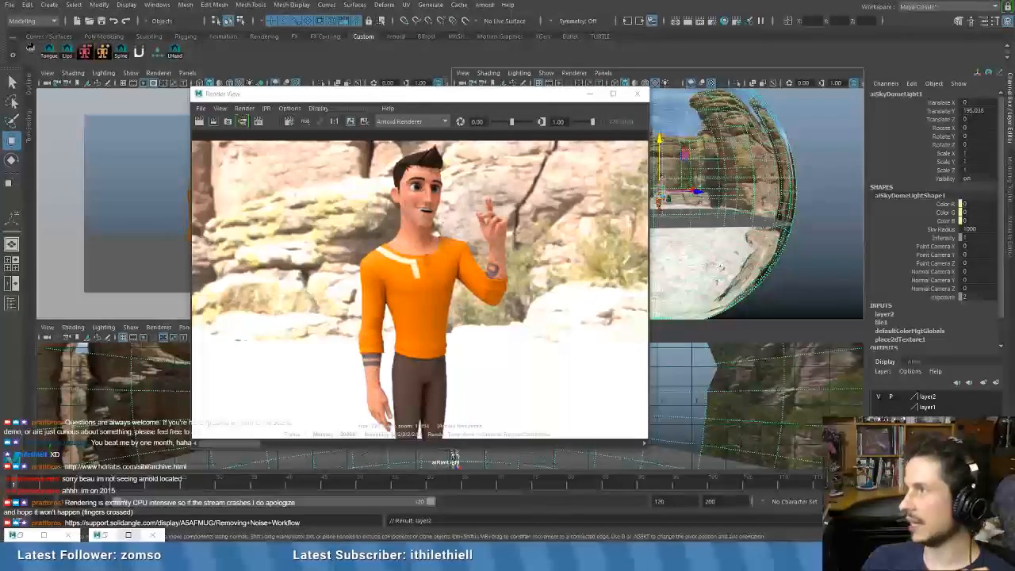
- Switch to the browser and look through Solid Angle's Removing Noise Workflow flowchart beside the render
left_click_drag(1014, 180, 477, 73)
left_click_drag(599, 73, 708, 235)
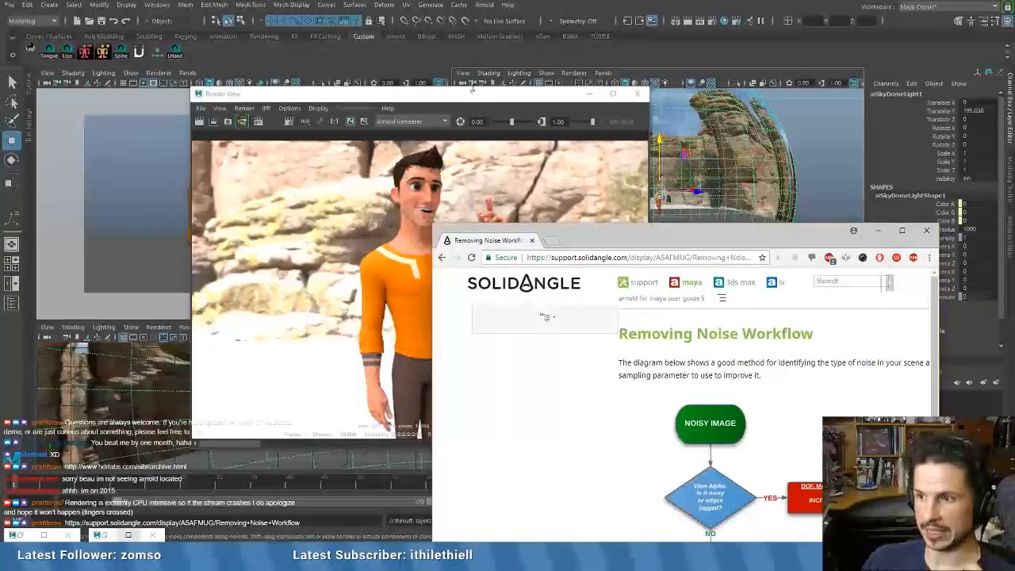
left_click_drag(490, 95, 364, 54)
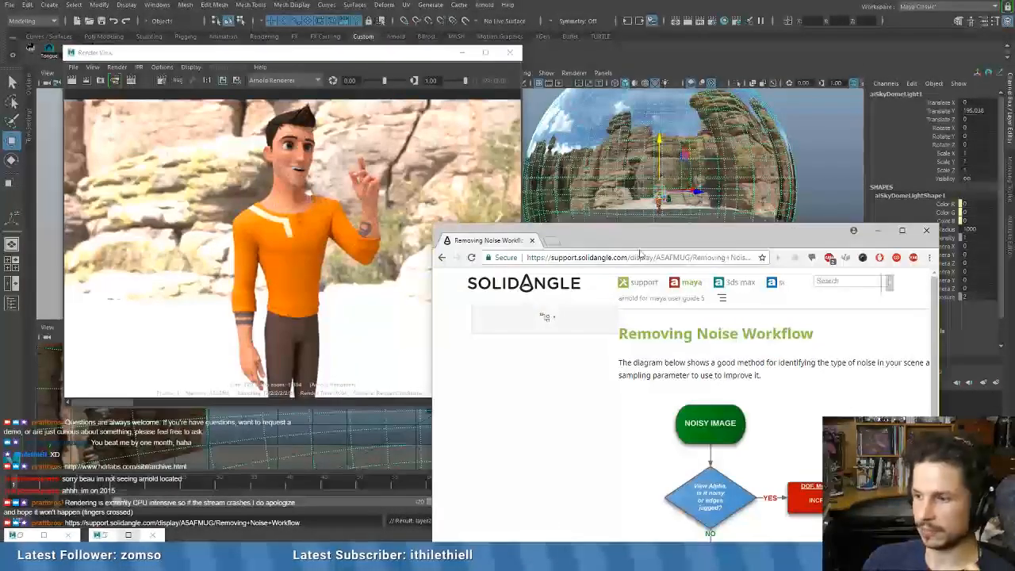
left_click_drag(657, 244, 688, 30)
scroll(756, 260, "down", 3)
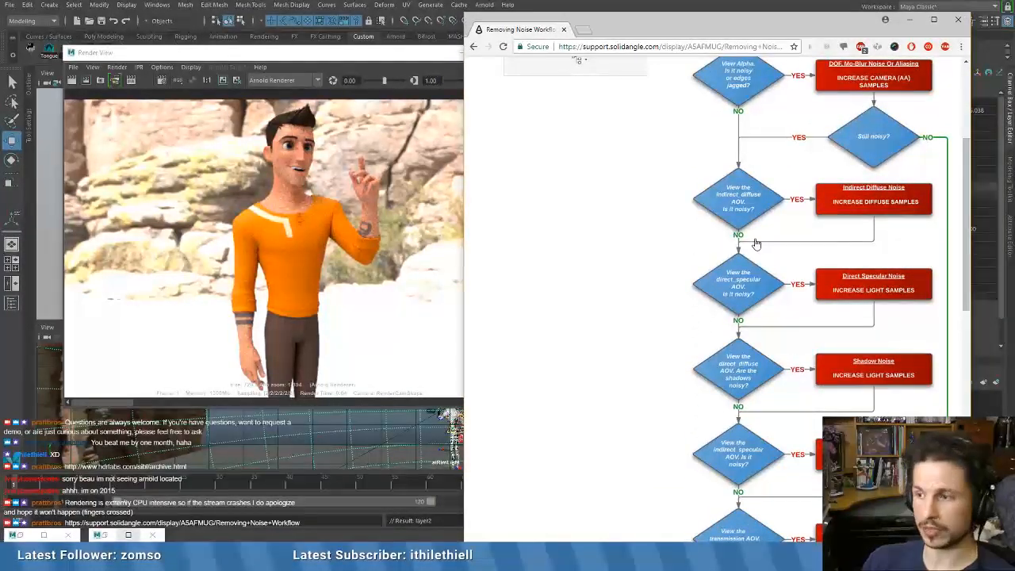
scroll(755, 244, "down", 4)
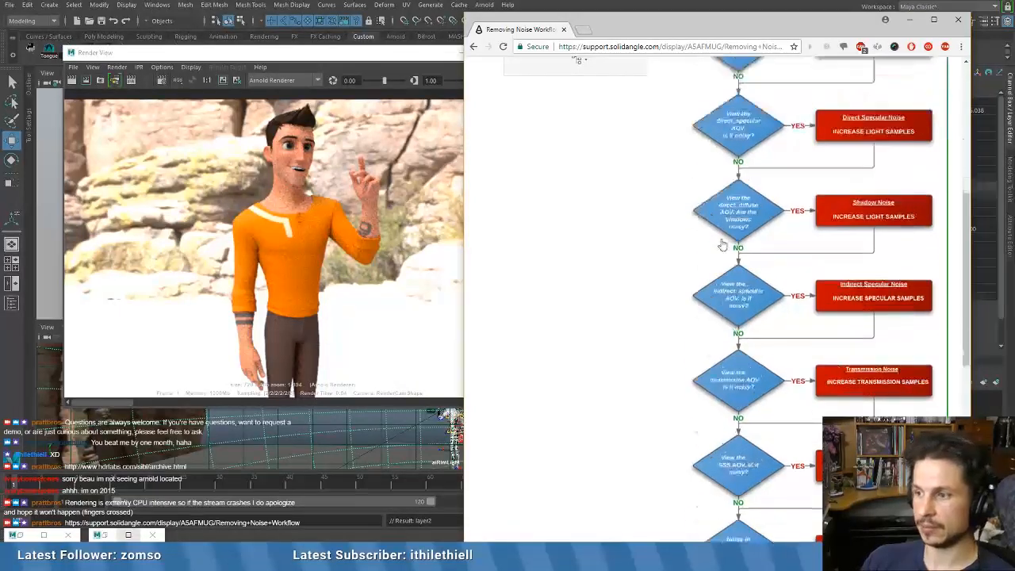
scroll(712, 233, "up", 6)
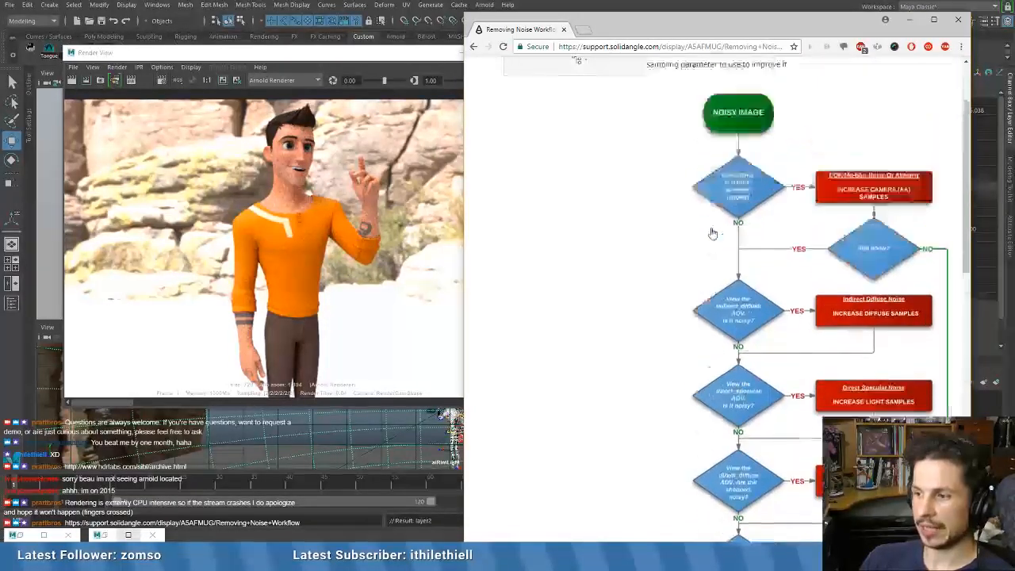
left_click_drag(628, 23, 1013, 78)
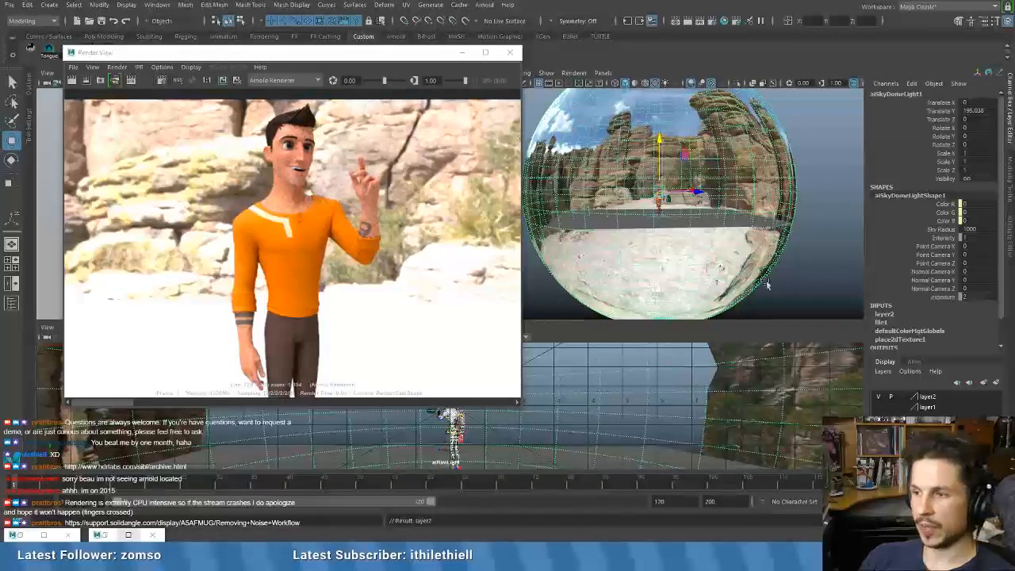
- Deselect the sky dome light, open the Render Settings, and review the Arnold sampling values and available AOVs
left_click(802, 234)
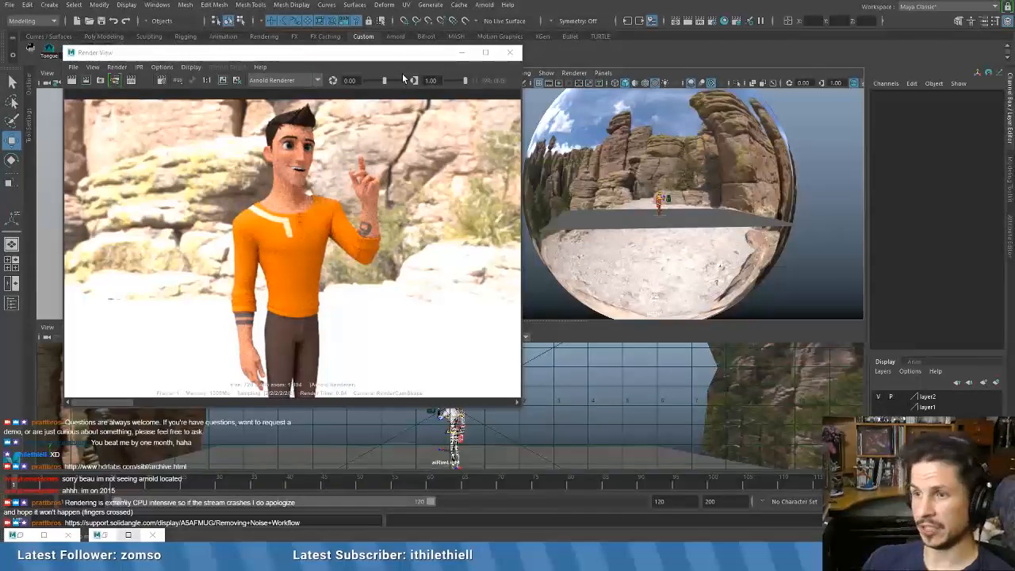
left_click_drag(397, 52, 394, 75)
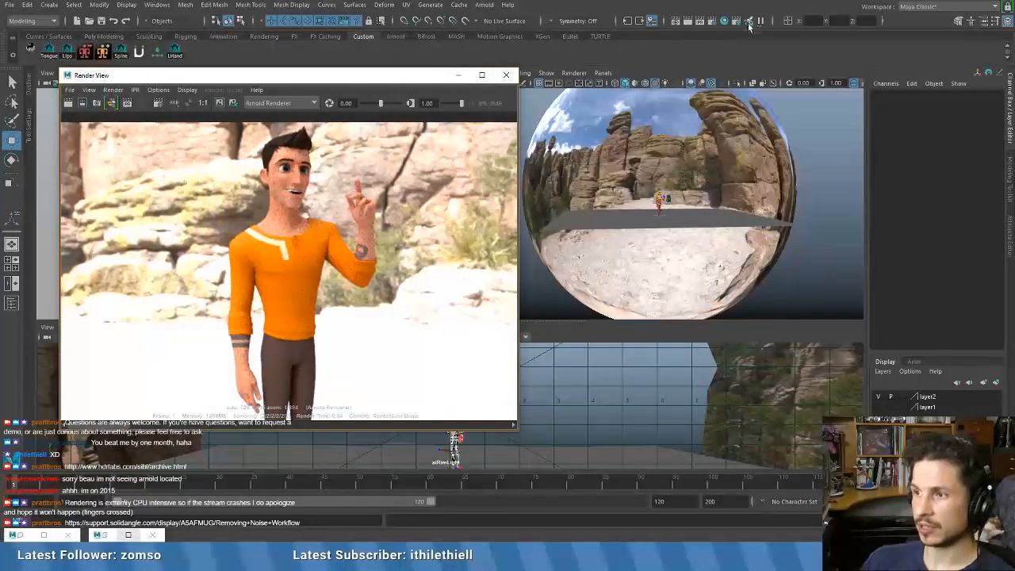
left_click(714, 22)
left_click_drag(539, 51, 566, 73)
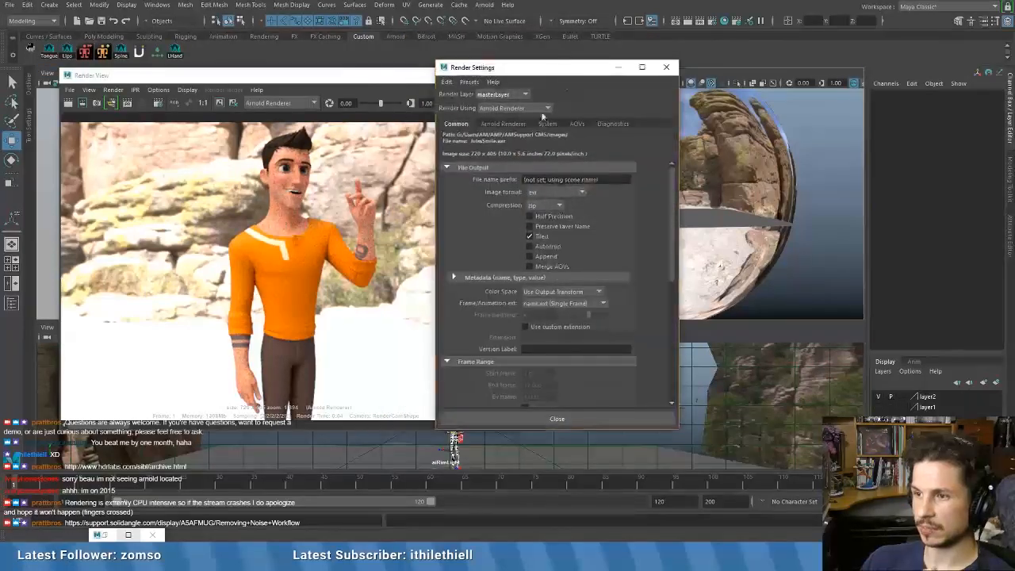
left_click(513, 125)
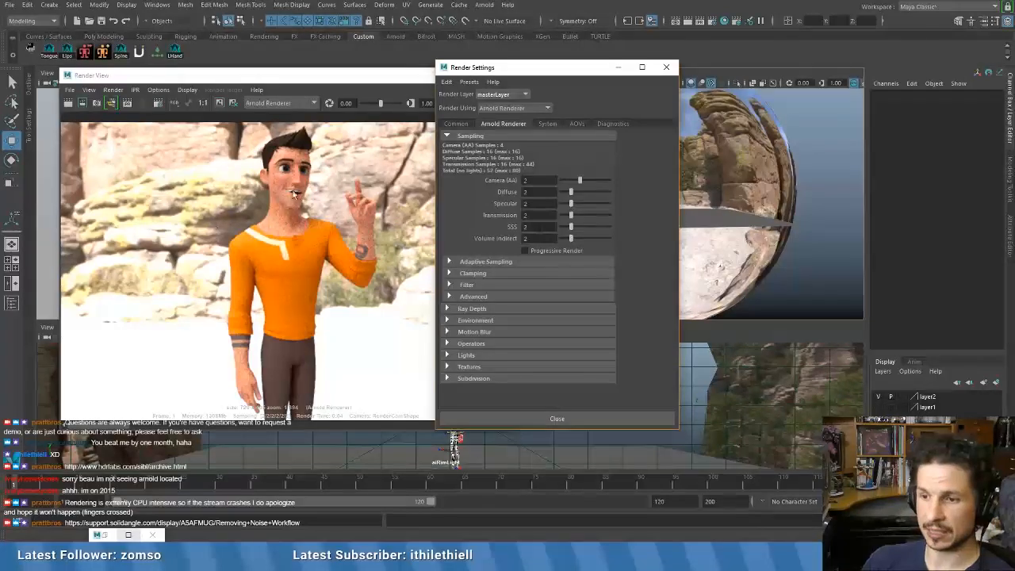
left_click(576, 123)
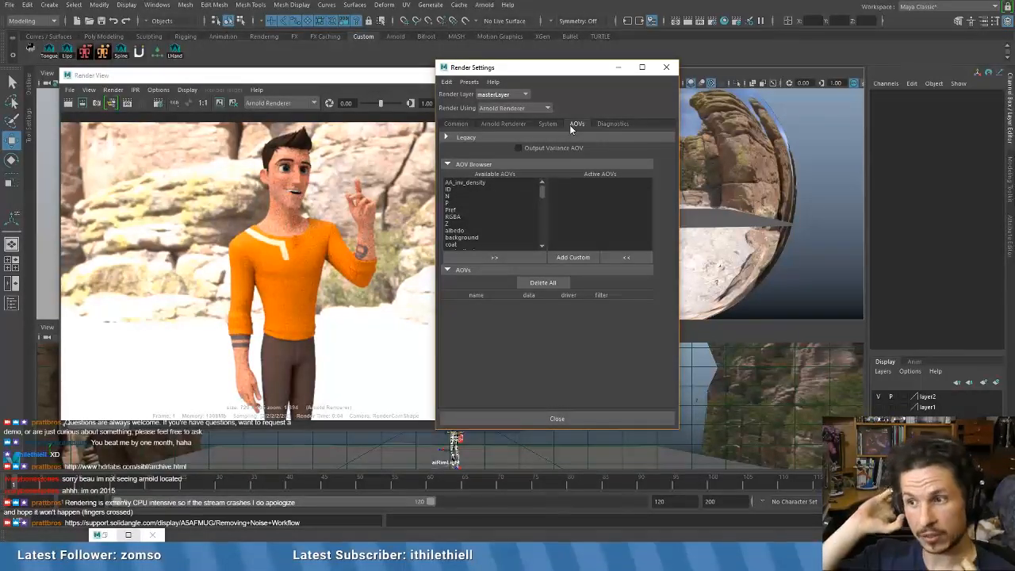
- Set the render output to tif images with no compression and int8 format
left_click(457, 124)
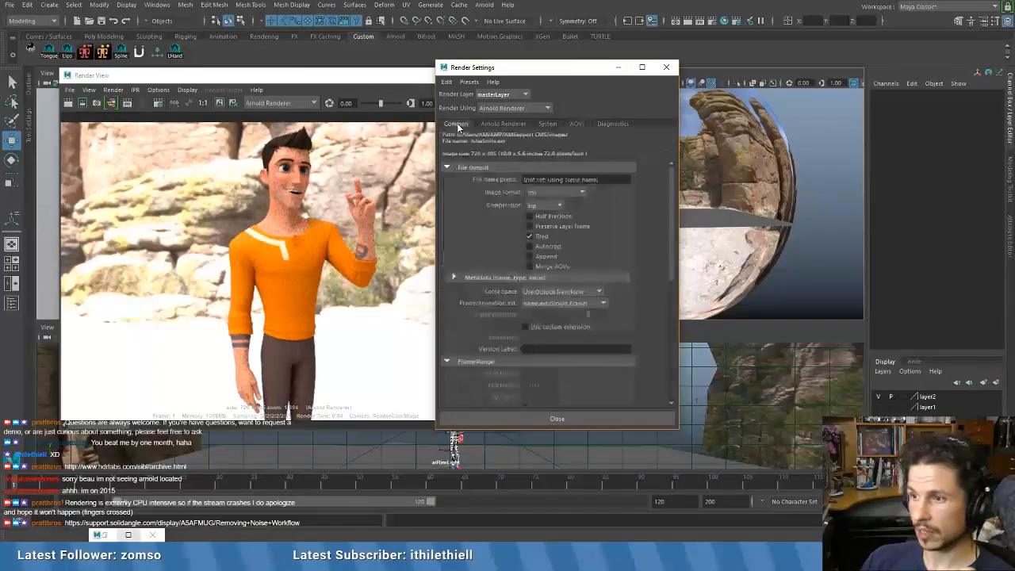
left_click(535, 192)
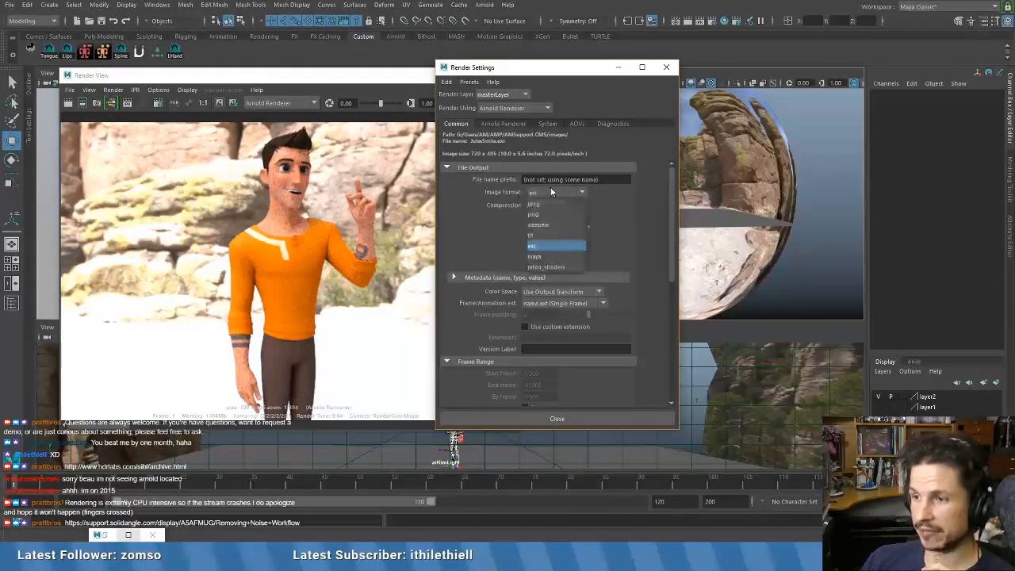
left_click(551, 236)
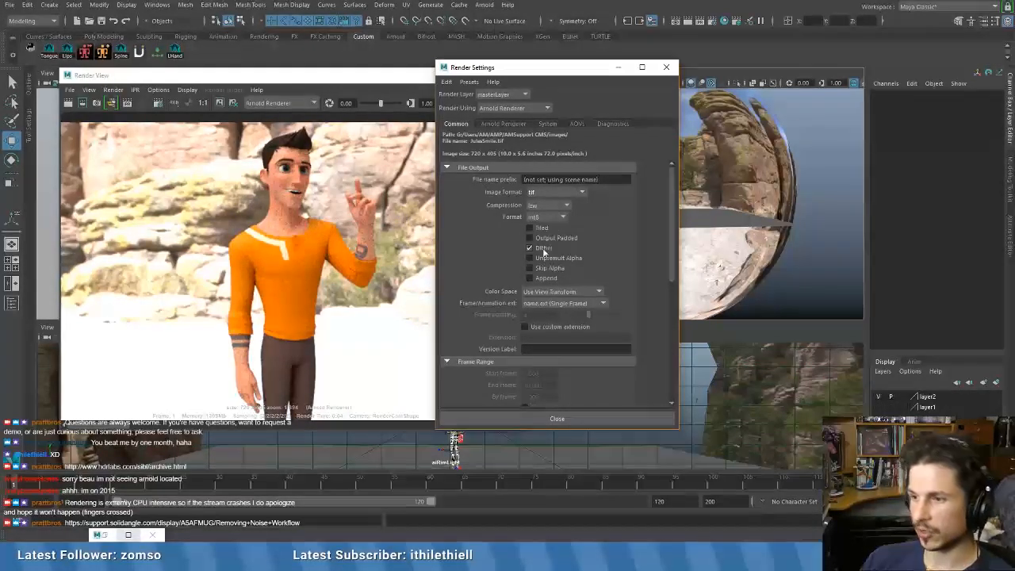
left_click(549, 205)
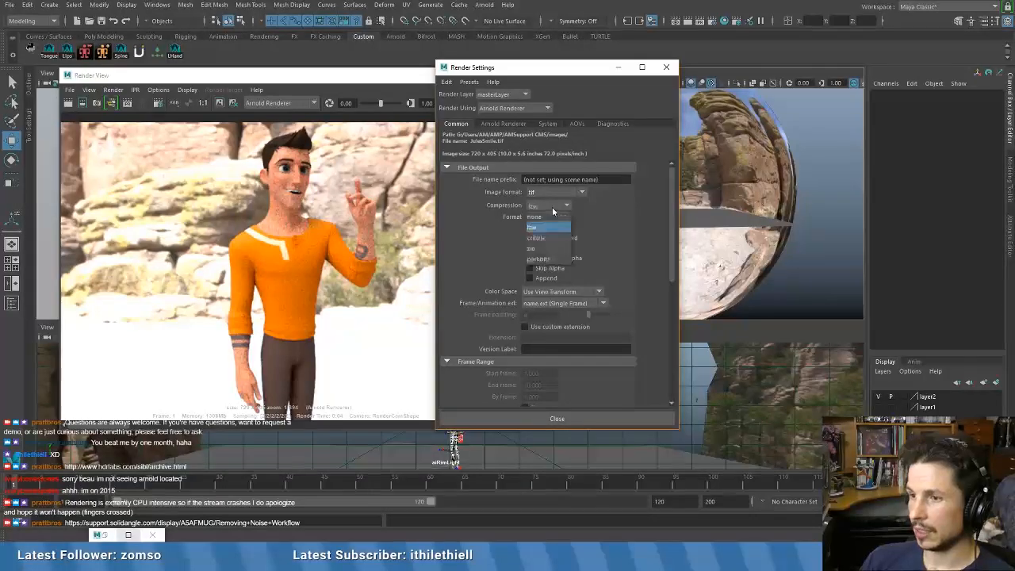
left_click(547, 219)
left_click(548, 217)
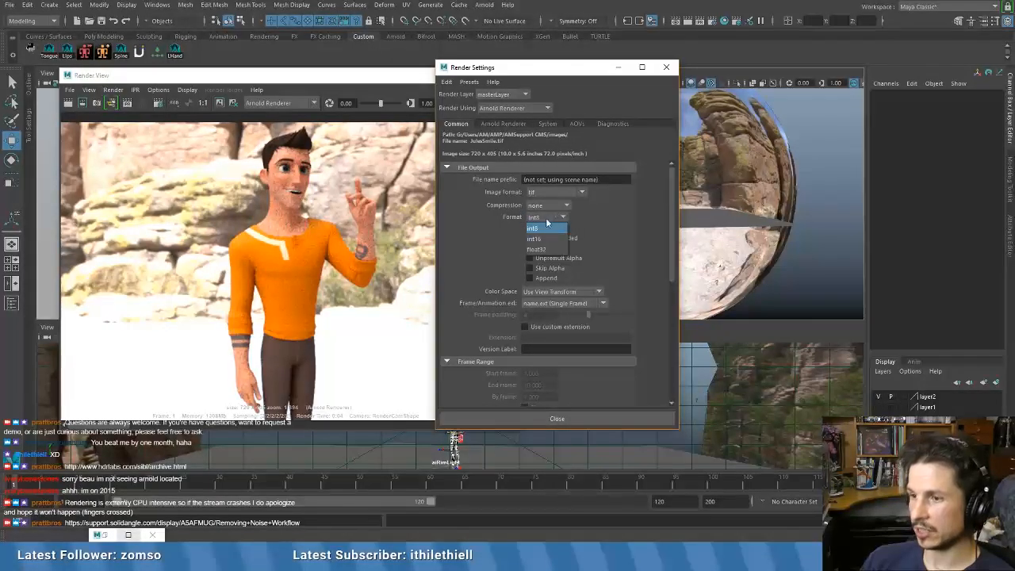
left_click(546, 229)
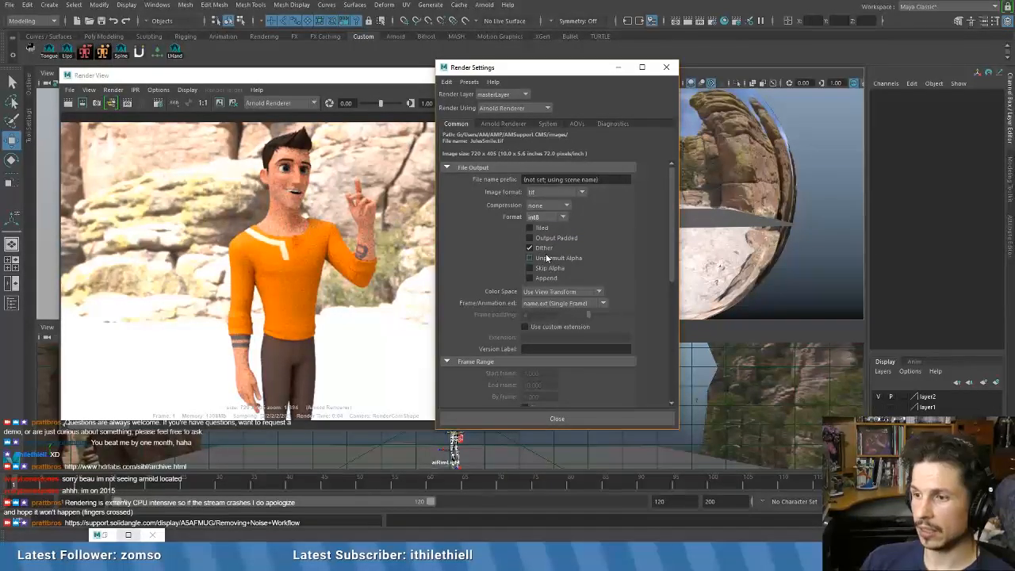
left_click(553, 194)
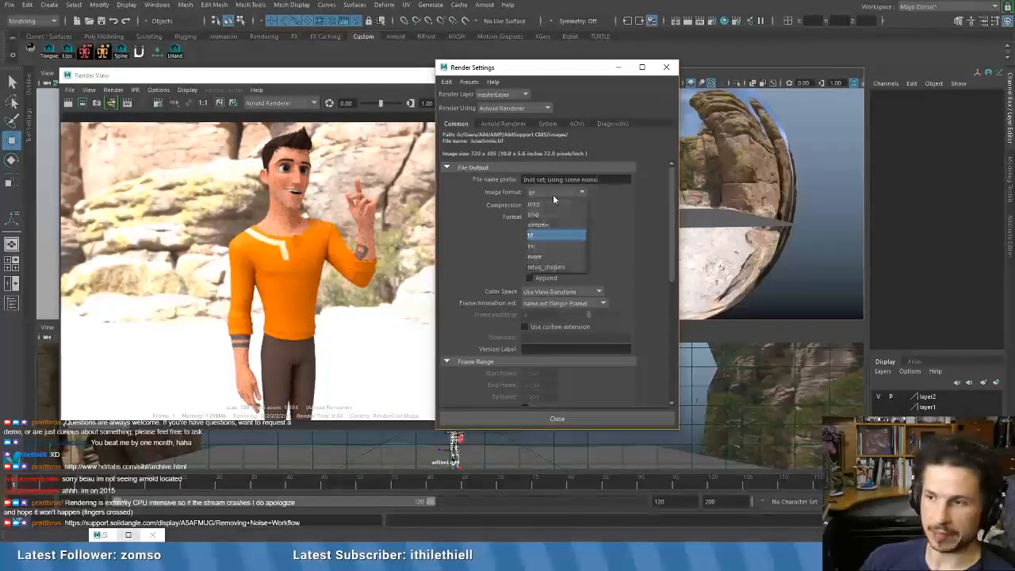
left_click(538, 235)
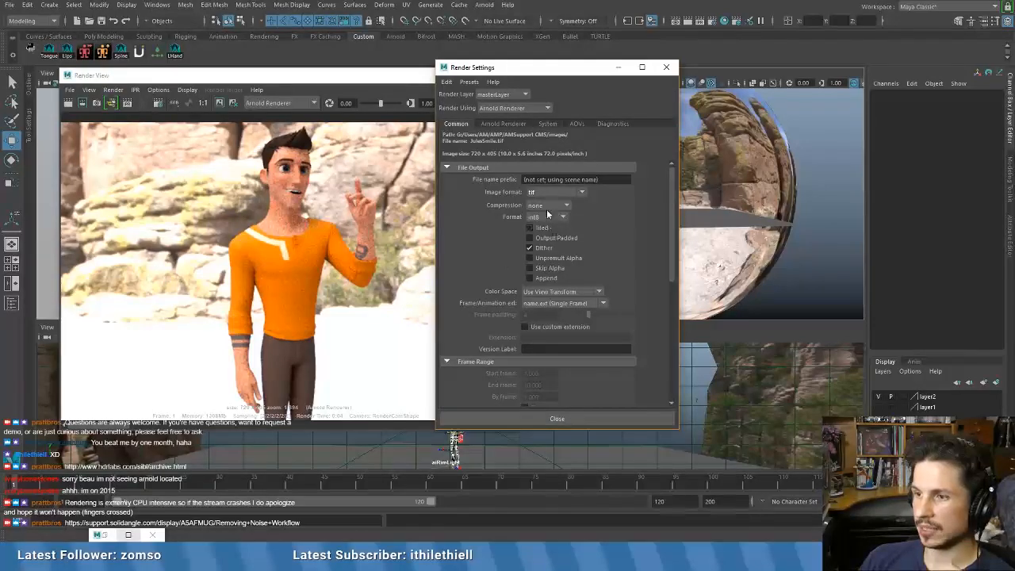
- Add RGBA to the active AOVs in the Render Settings
left_click(576, 124)
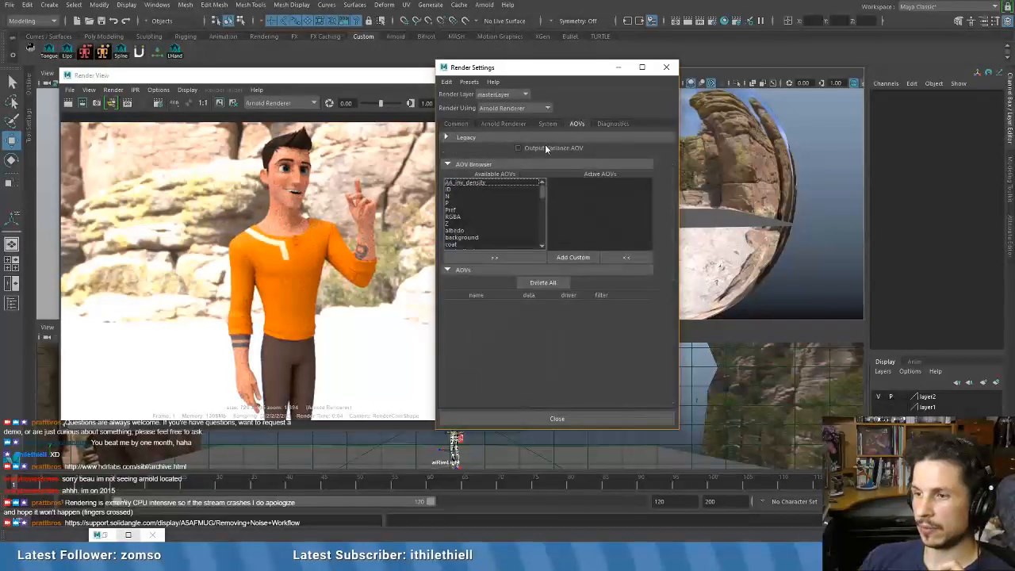
left_click(461, 217)
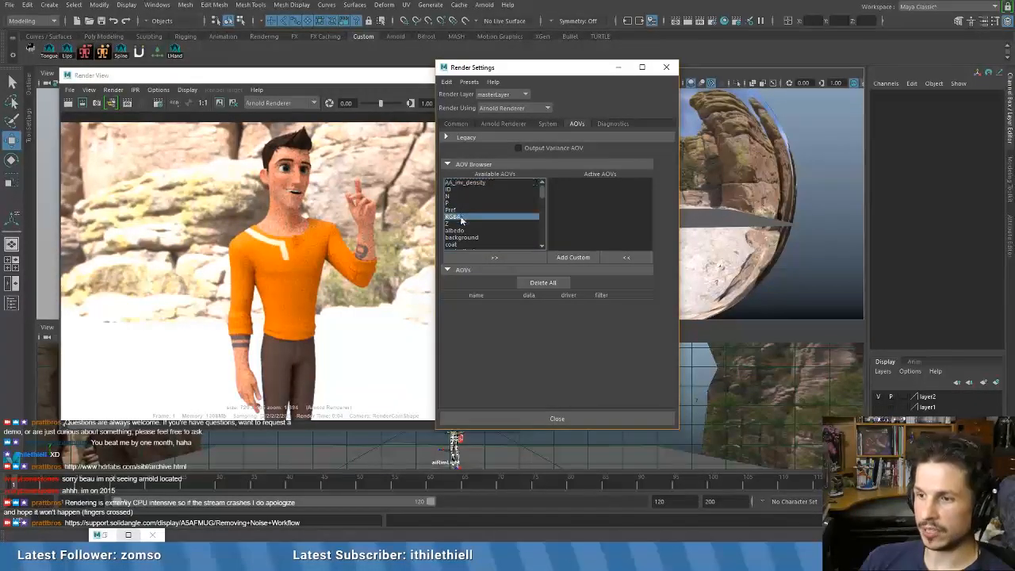
left_click(495, 257)
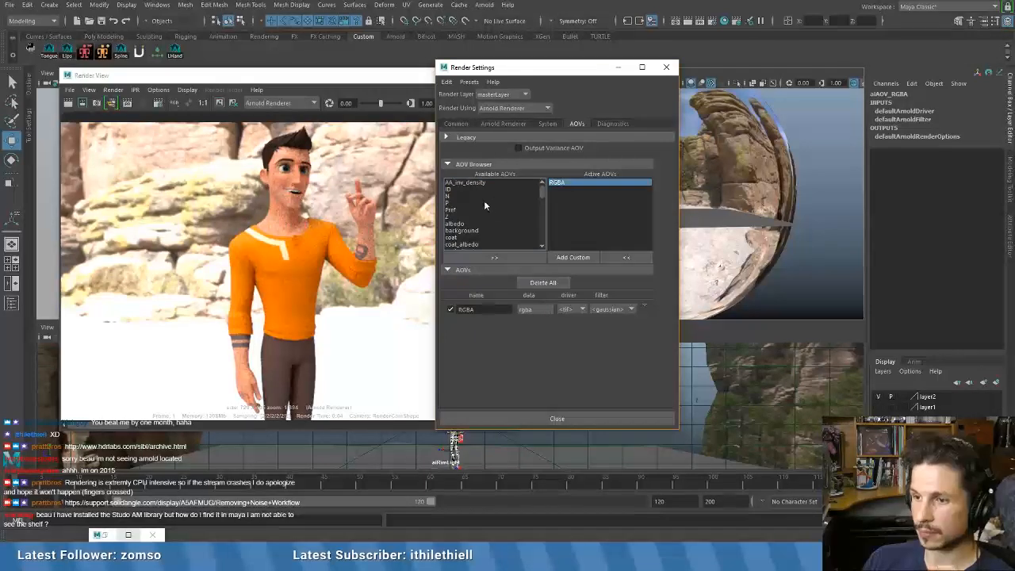
- Add coat_direct and coat_indirect to the active AOVs
scroll(492, 207, "down", 3)
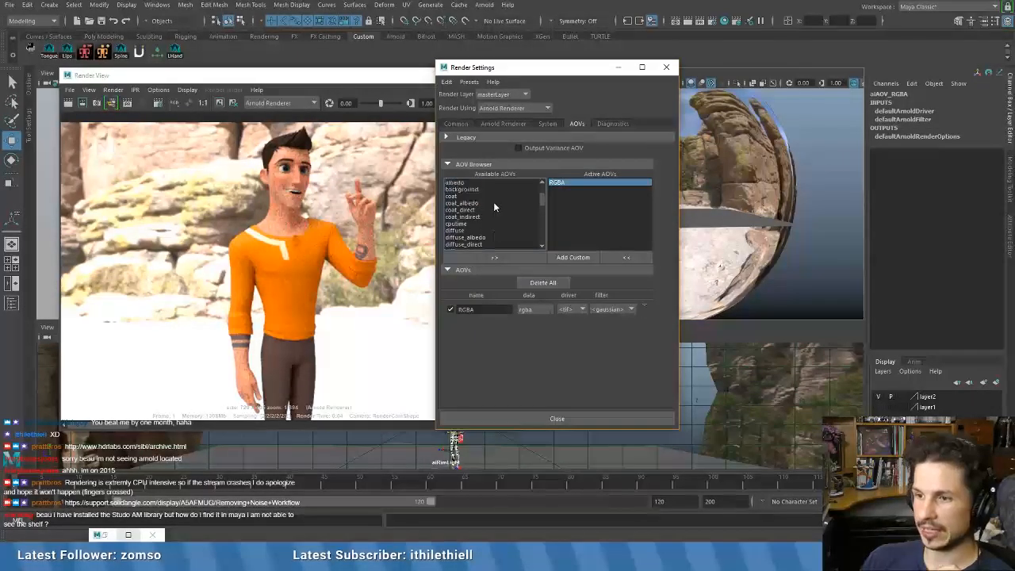
scroll(474, 216, "down", 1)
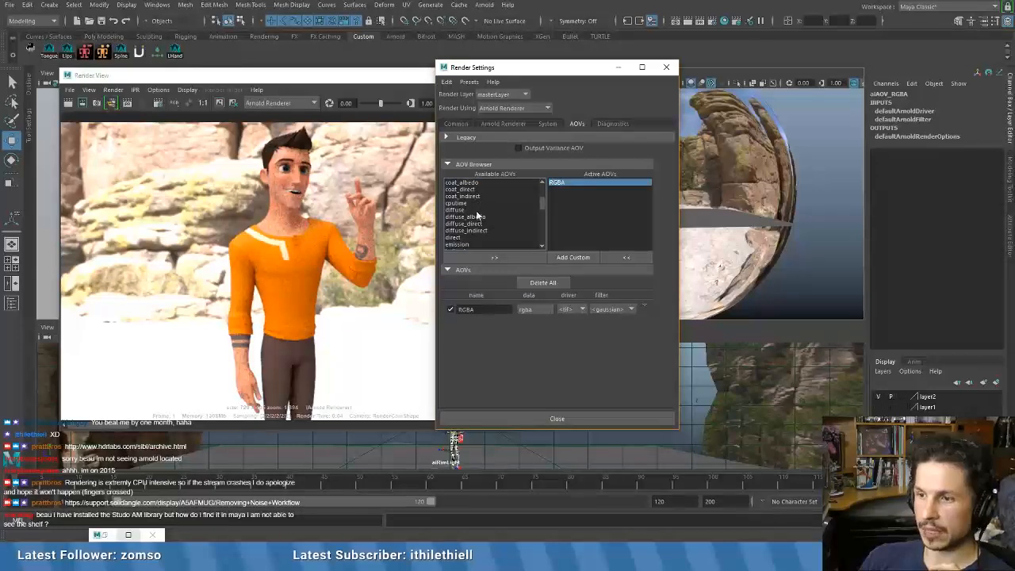
scroll(477, 214, "up", 1)
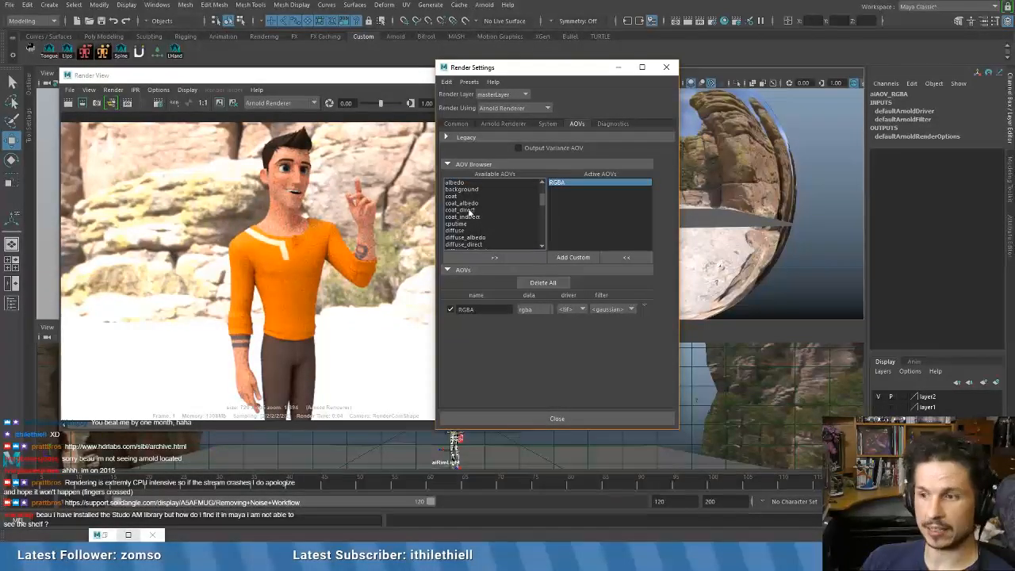
left_click(467, 210)
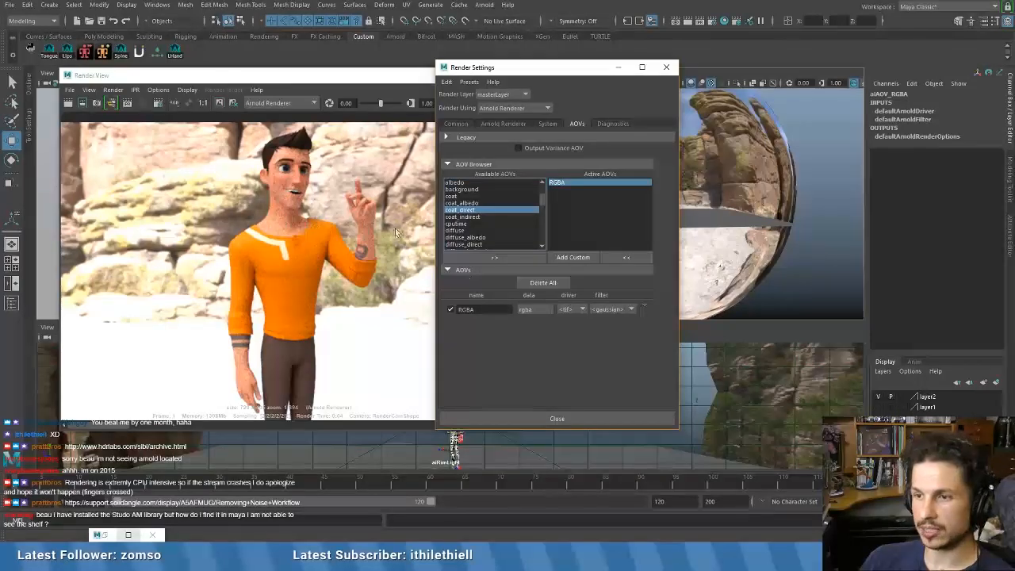
left_click(494, 258)
left_click(478, 244)
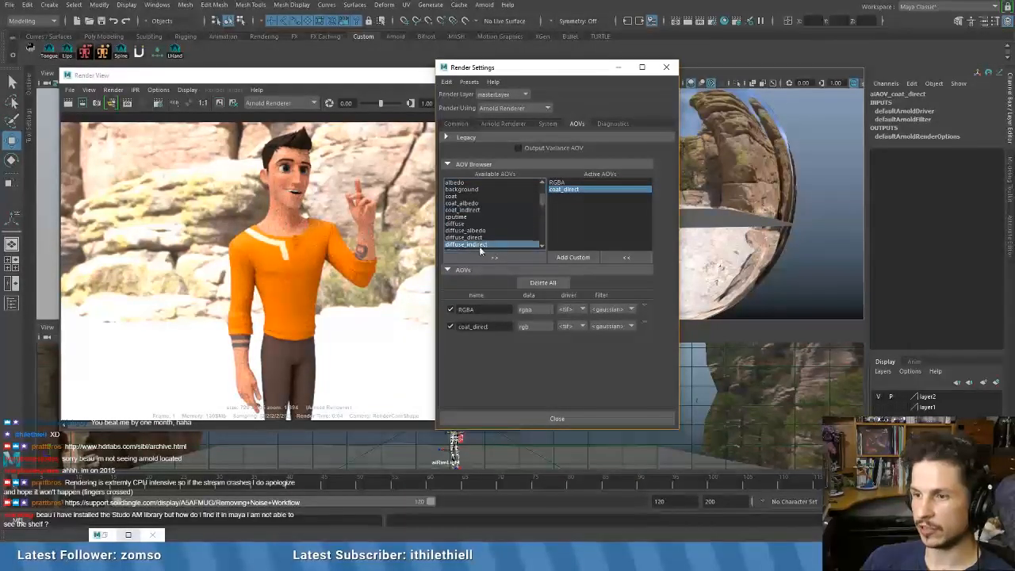
left_click(475, 210)
left_click(504, 257)
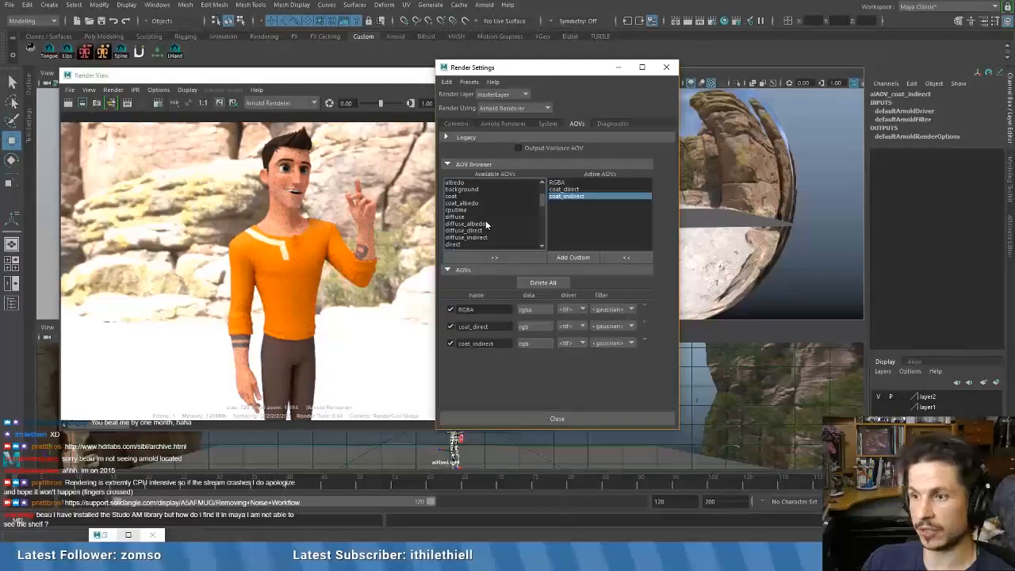
left_click(474, 216)
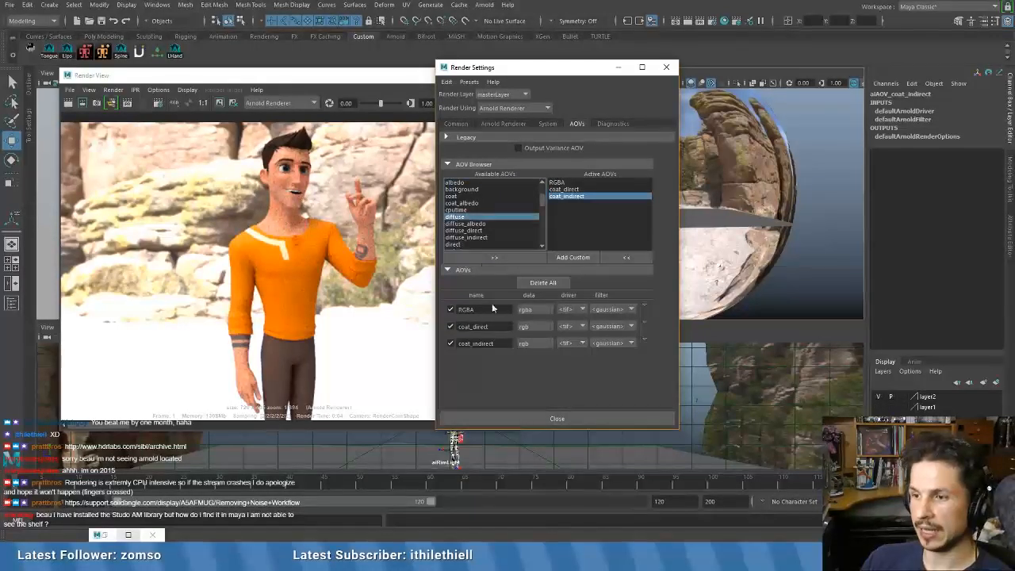
left_click(486, 255)
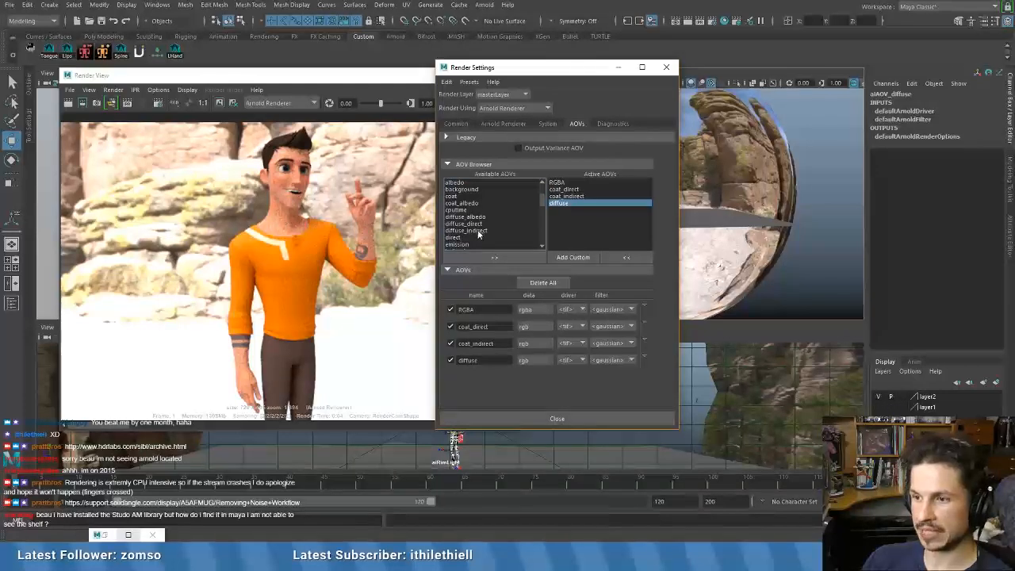
left_click(476, 223)
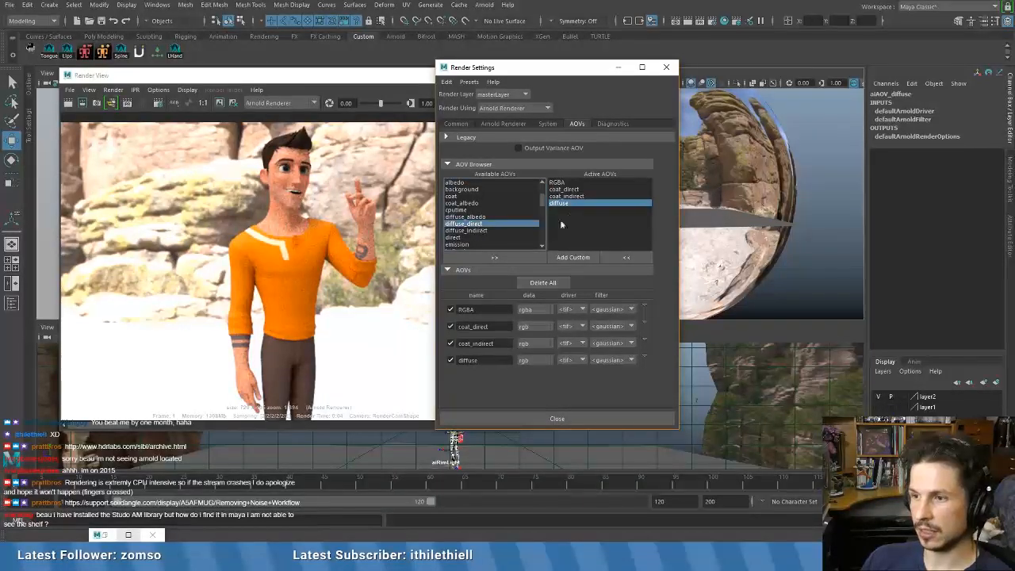
left_click(626, 257)
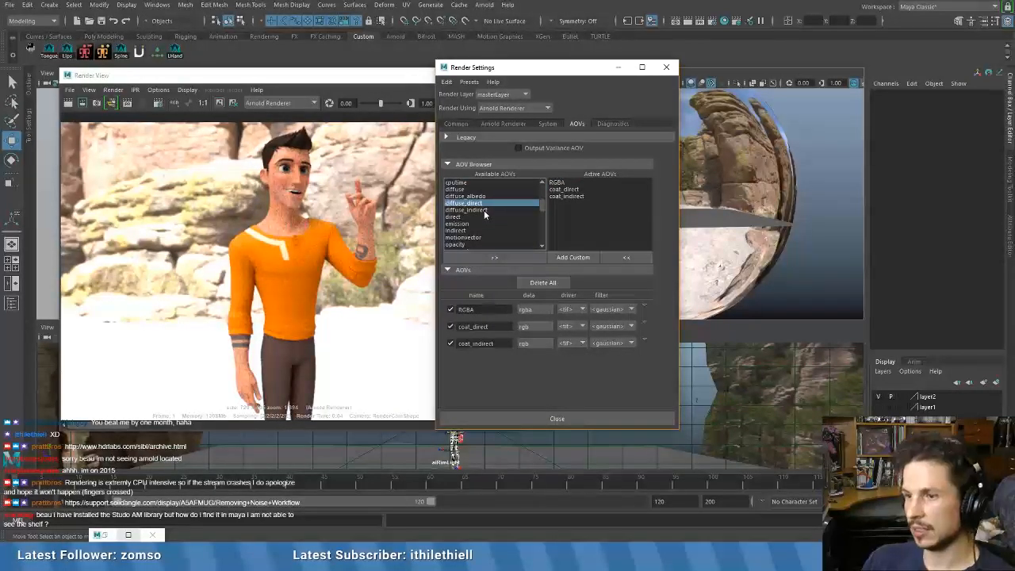
- Add diffuse, specular and sss AOVs, each in direct and indirect form, plus shadow_matte, to the active AOVs
left_click(485, 210, "shift")
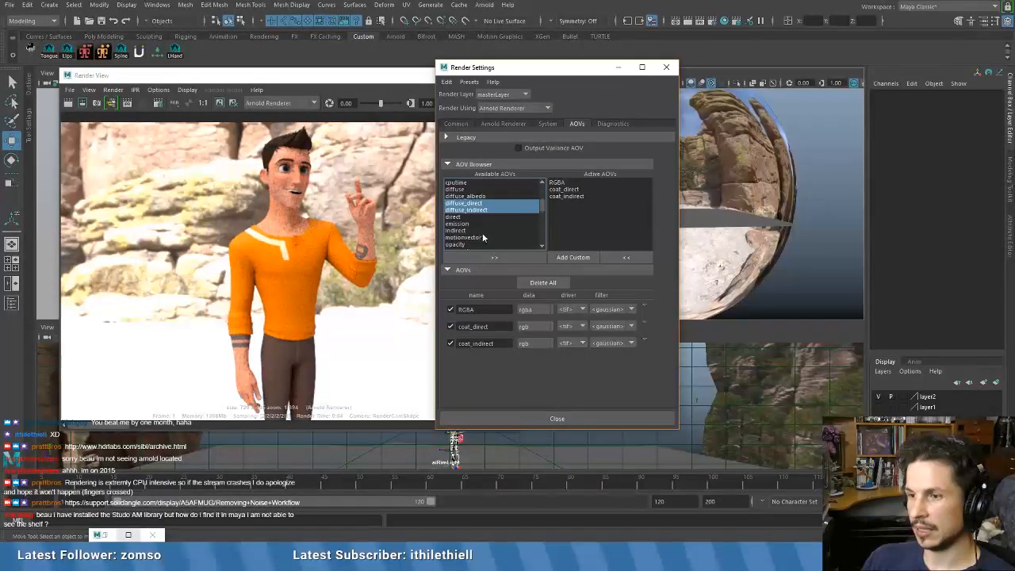
scroll(484, 237, "down", 1)
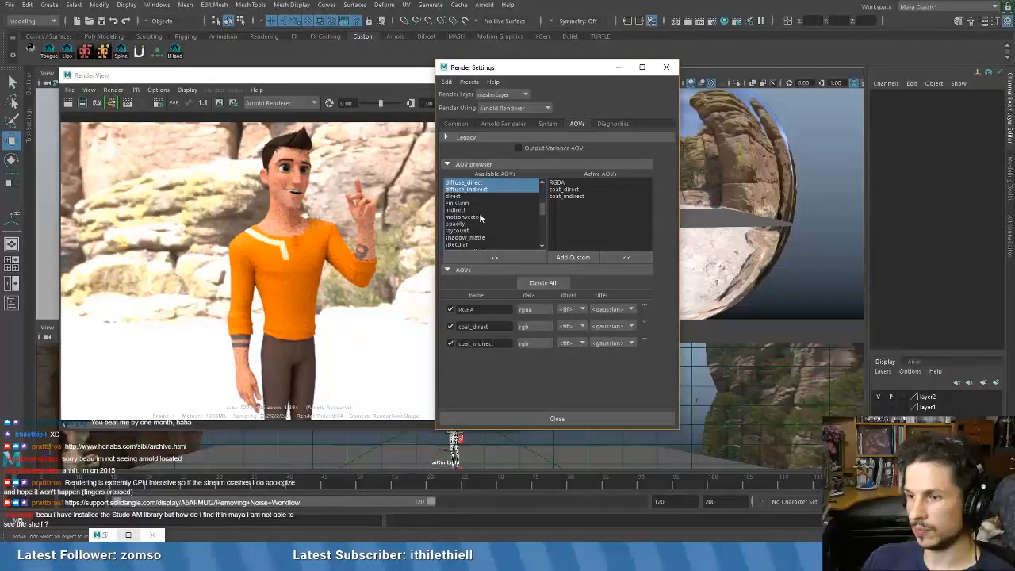
scroll(478, 214, "down", 1)
scroll(474, 228, "down", 1)
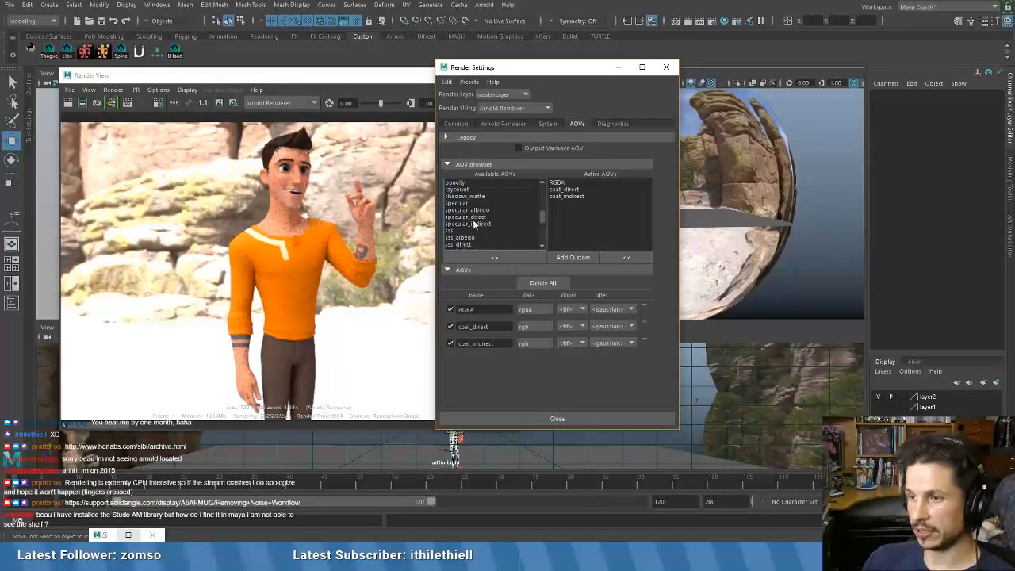
left_click(476, 194)
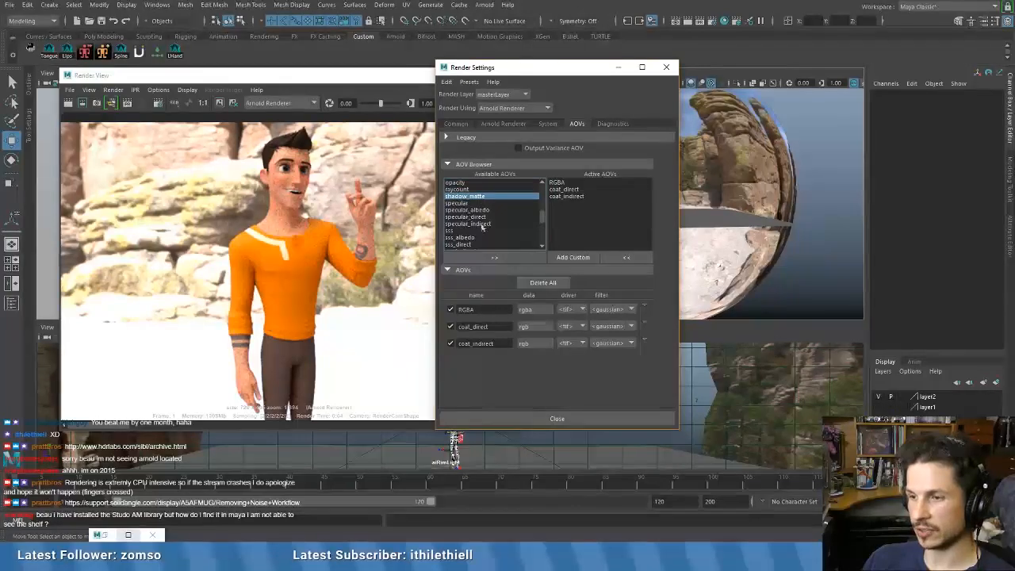
left_click(475, 217, "ctrl")
left_click(467, 223, "ctrl")
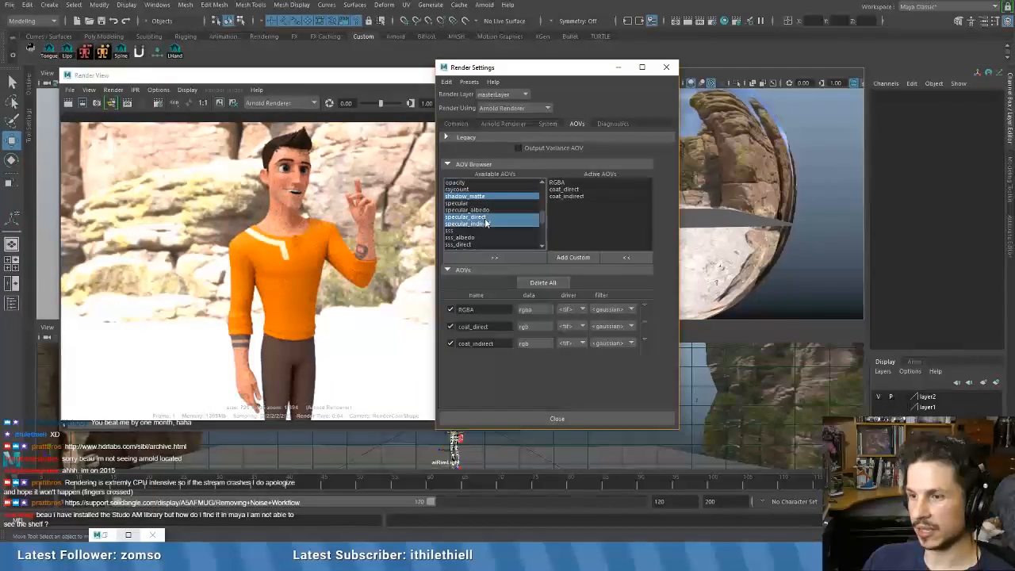
scroll(455, 225, "down", 1)
left_click(458, 223, "ctrl")
left_click(460, 230, "ctrl")
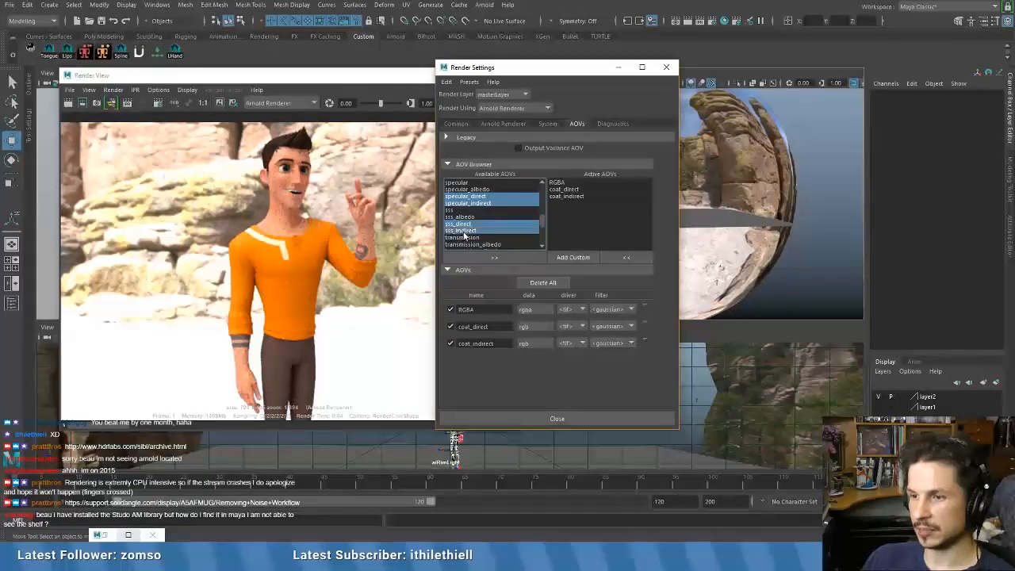
scroll(497, 232, "down", 1)
scroll(474, 234, "down", 3)
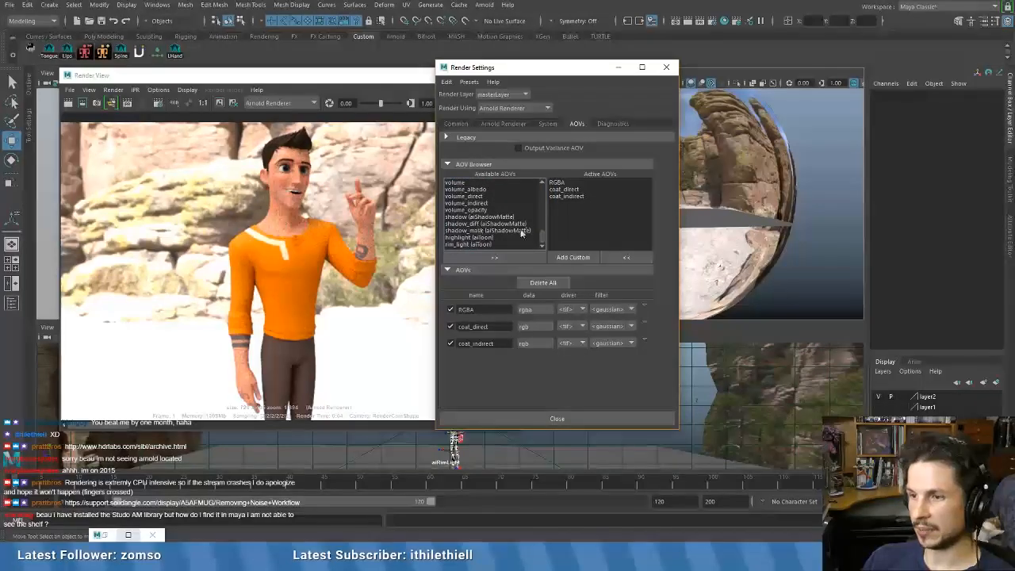
left_click(485, 259)
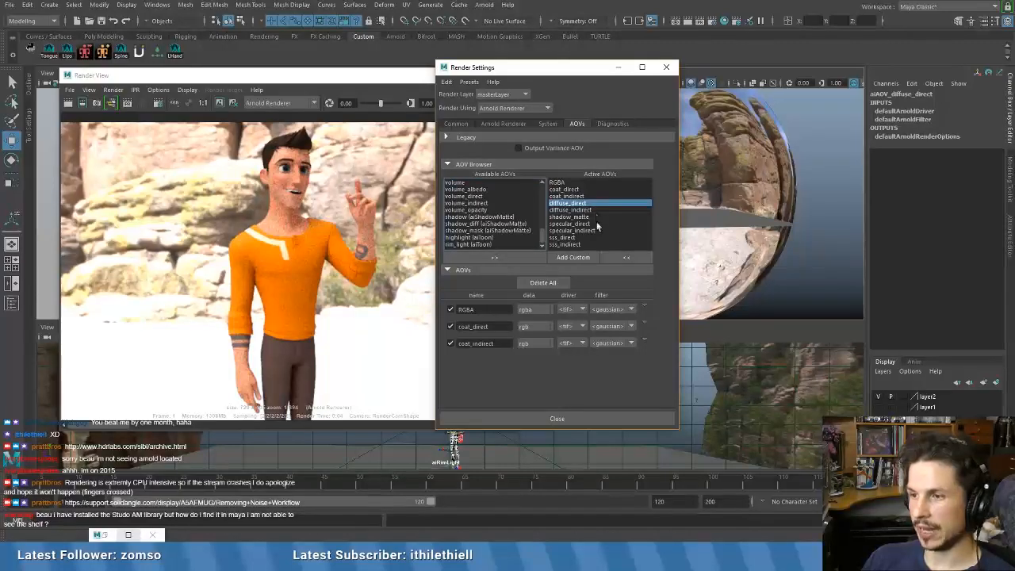
- Look over the active AOV list and the Arnold sampling values, and re-render the frame in the Render View
scroll(555, 242, "down", 3)
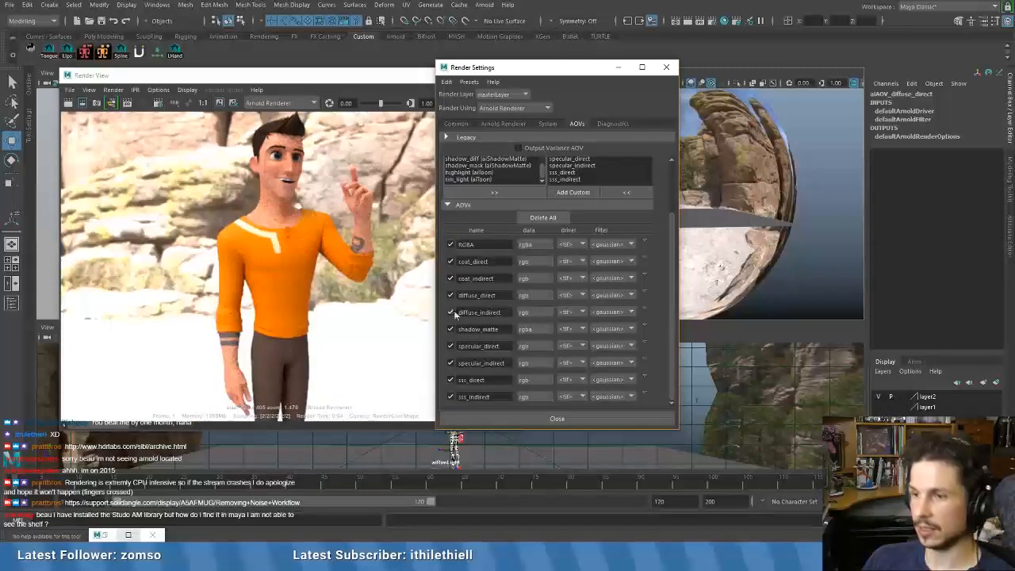
scroll(467, 241, "up", 3)
left_click(567, 203)
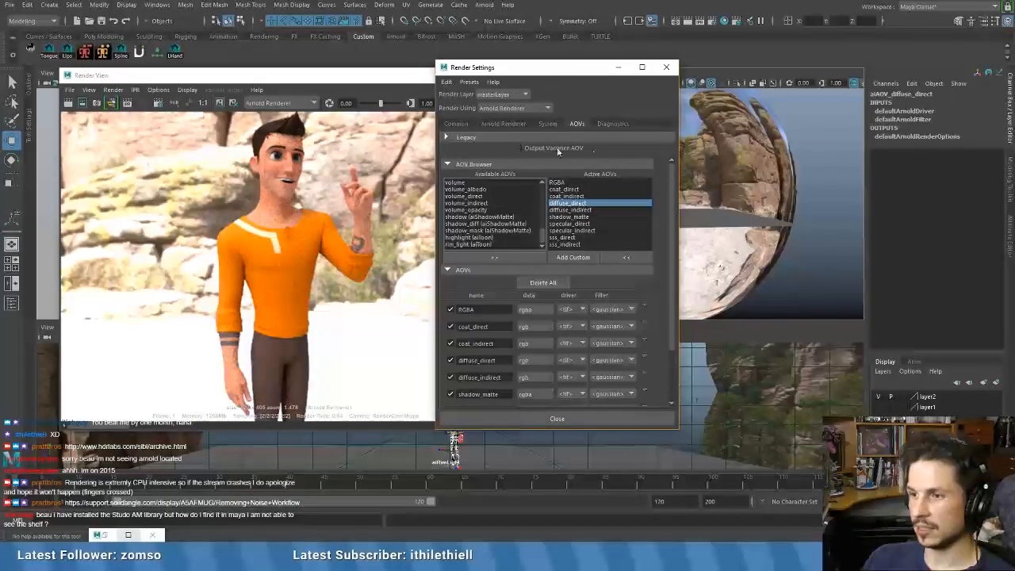
left_click(503, 124)
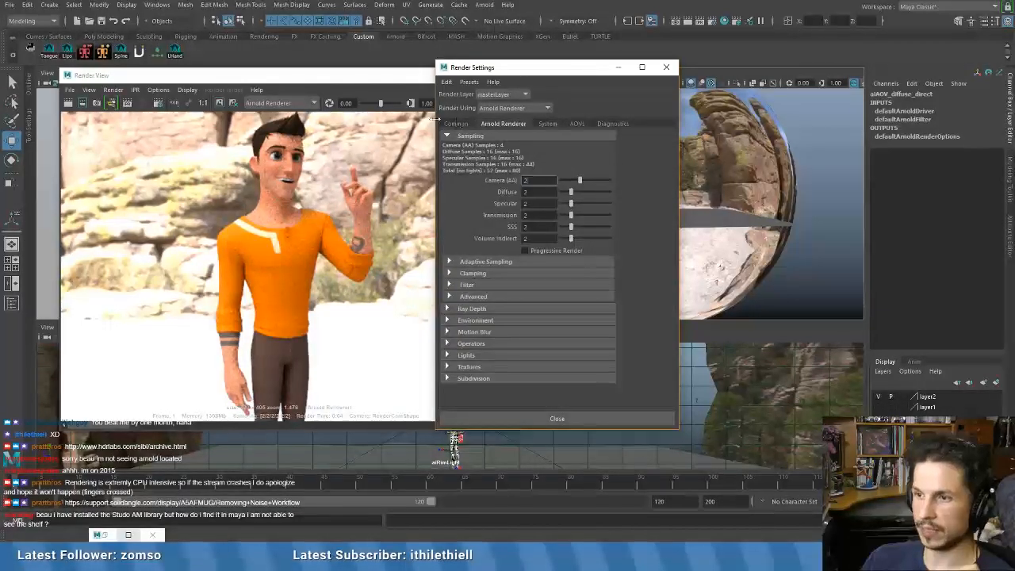
left_click(276, 83)
left_click(68, 103)
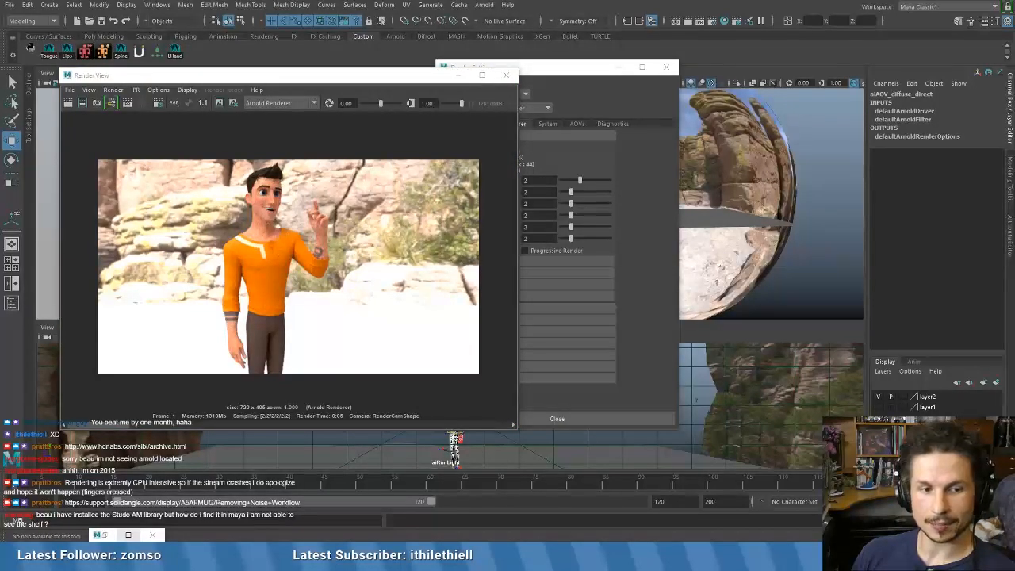
- Check the output path in the Render Settings, switch to File Explorer's images/tmp folder, and view JulesSmile.tif from the beauty folder
left_click(662, 84)
left_click(455, 123)
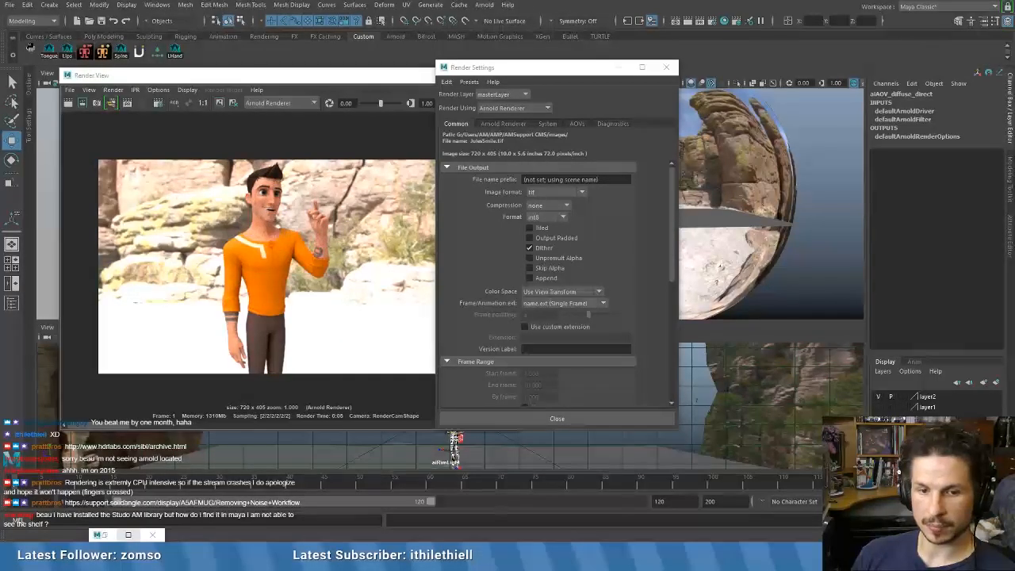
left_click_drag(0, 156, 406, 143)
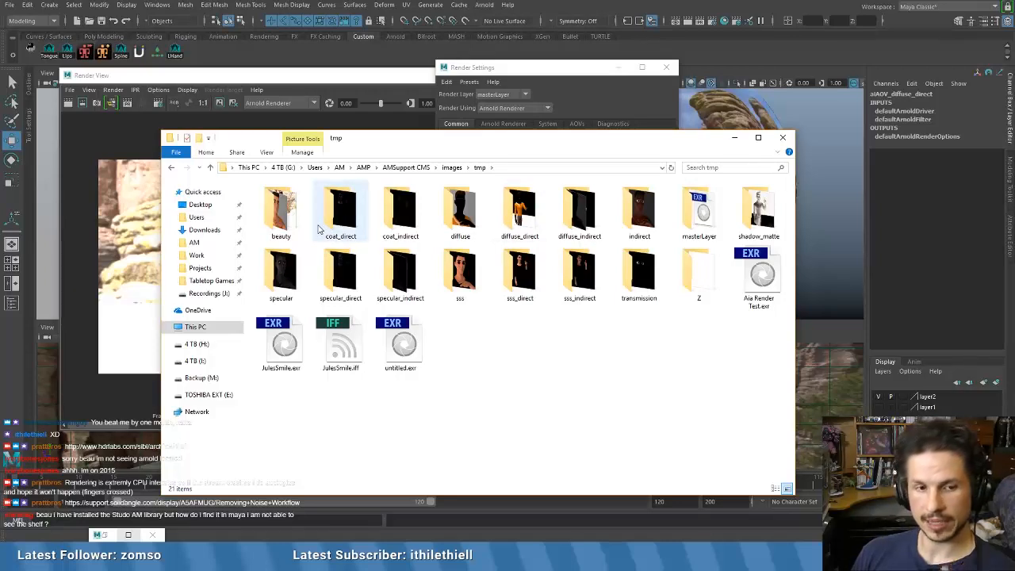
double_click(290, 225)
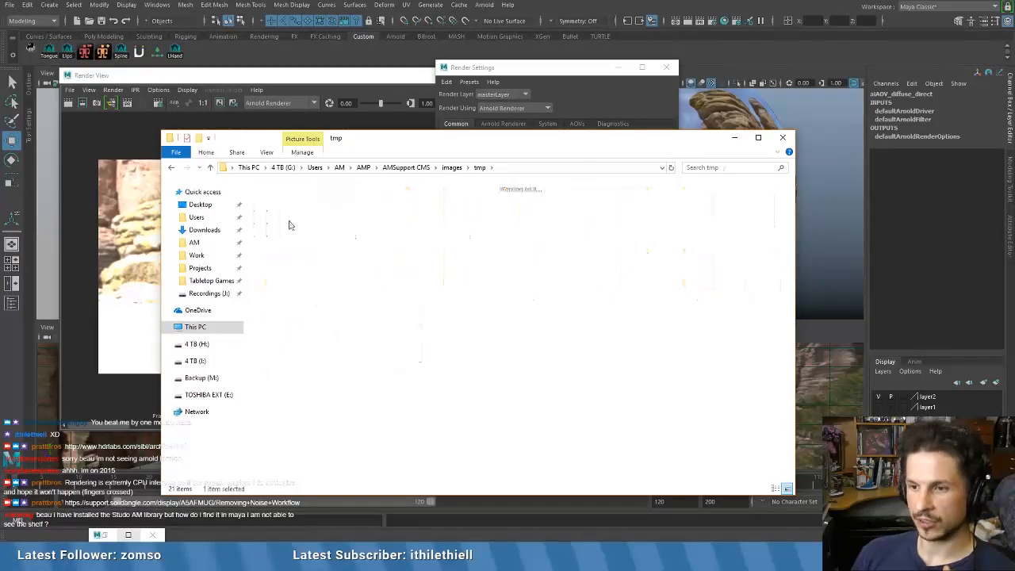
double_click(343, 228)
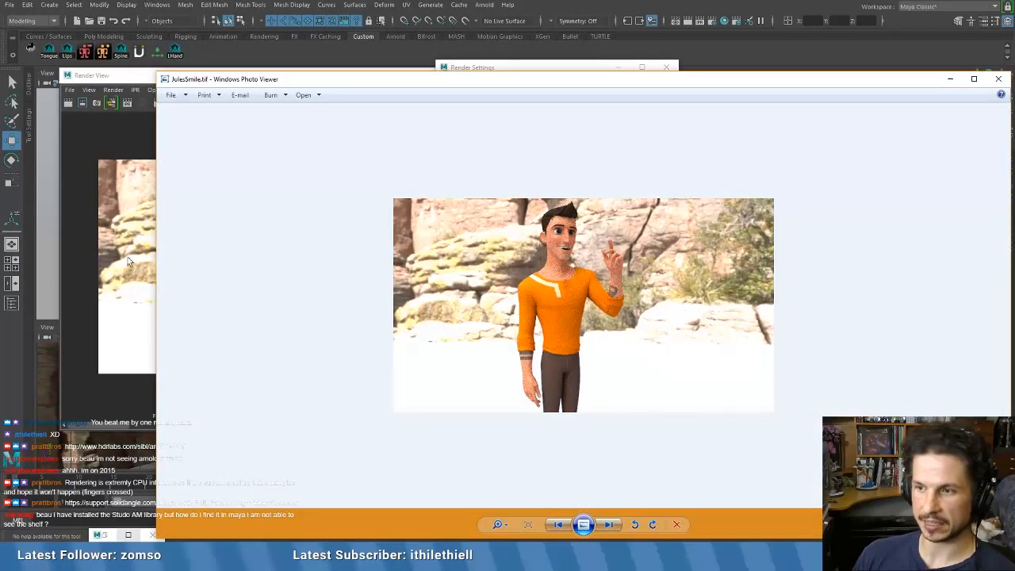
left_click_drag(559, 84, 402, 60)
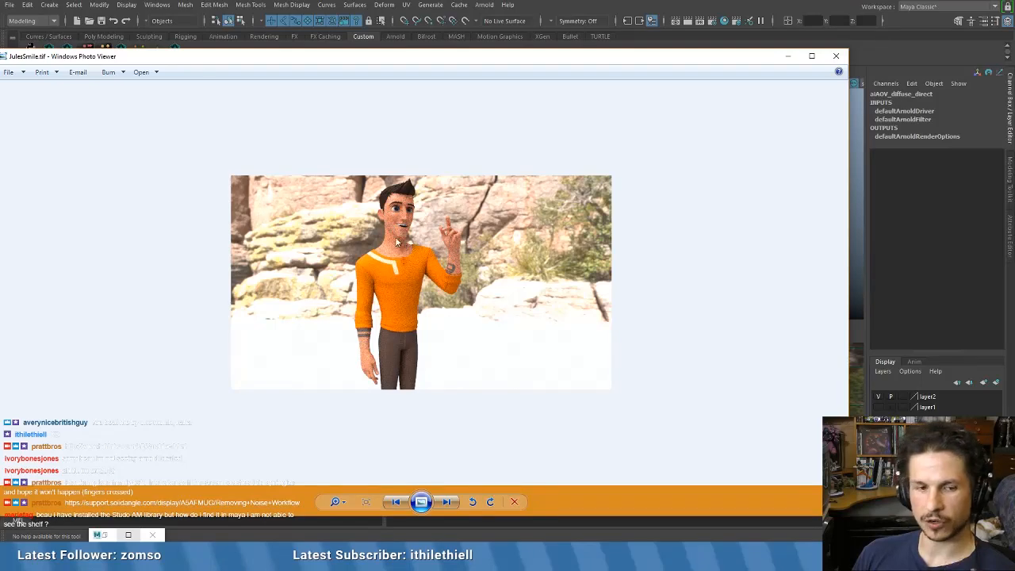
left_click(835, 56)
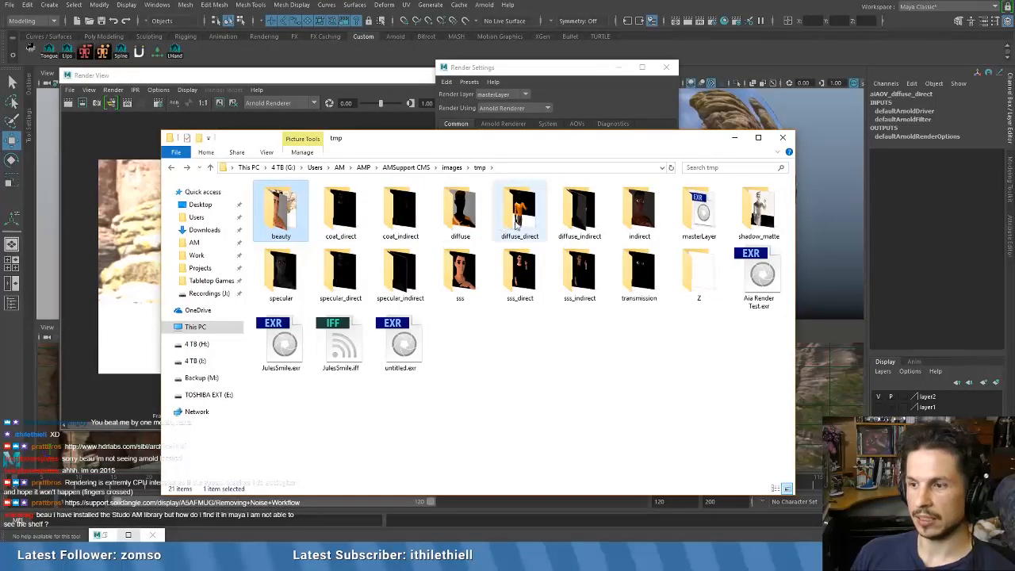
- View JulesSmile.tif from the diffuse_direct folder, examine the noise on the shirt up close, and return to the tmp folder
double_click(518, 222)
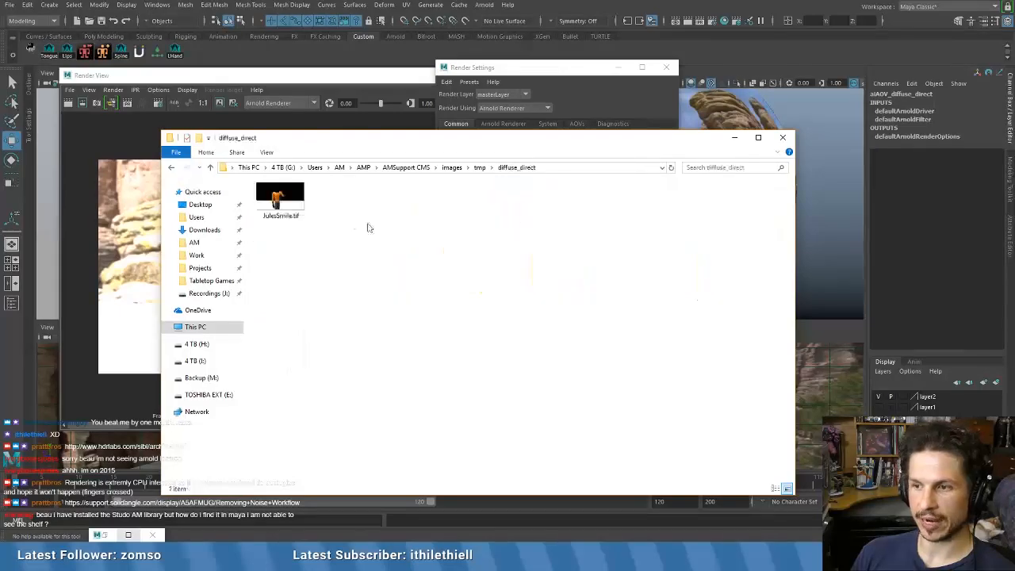
double_click(281, 208)
scroll(417, 310, "up", 3)
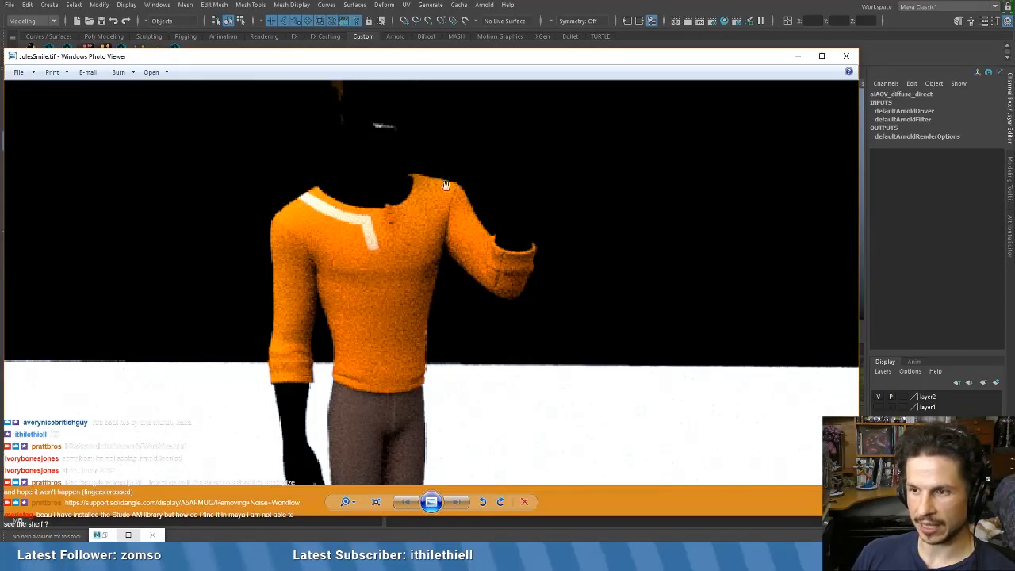
left_click_drag(357, 317, 392, 210)
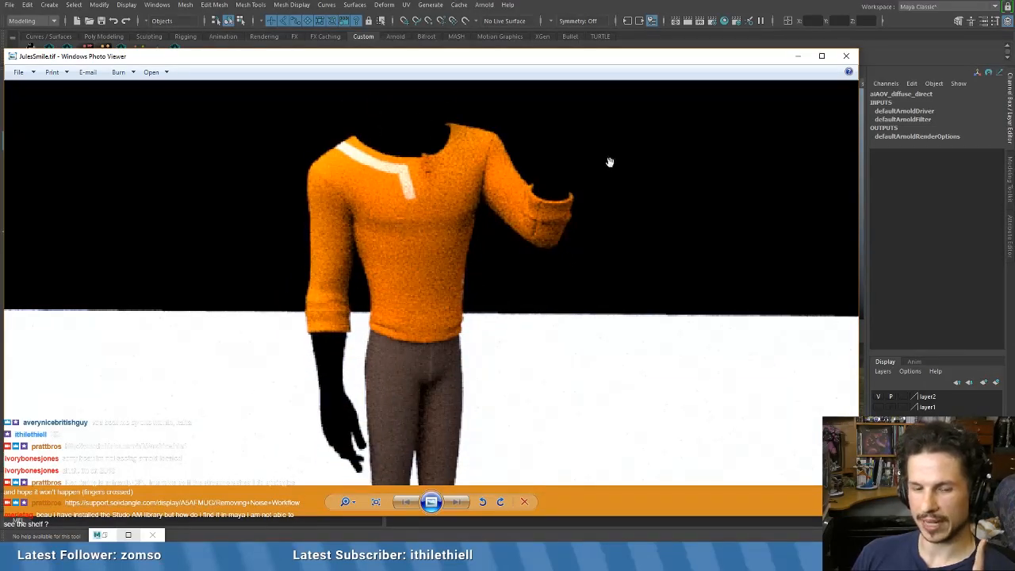
left_click(846, 55)
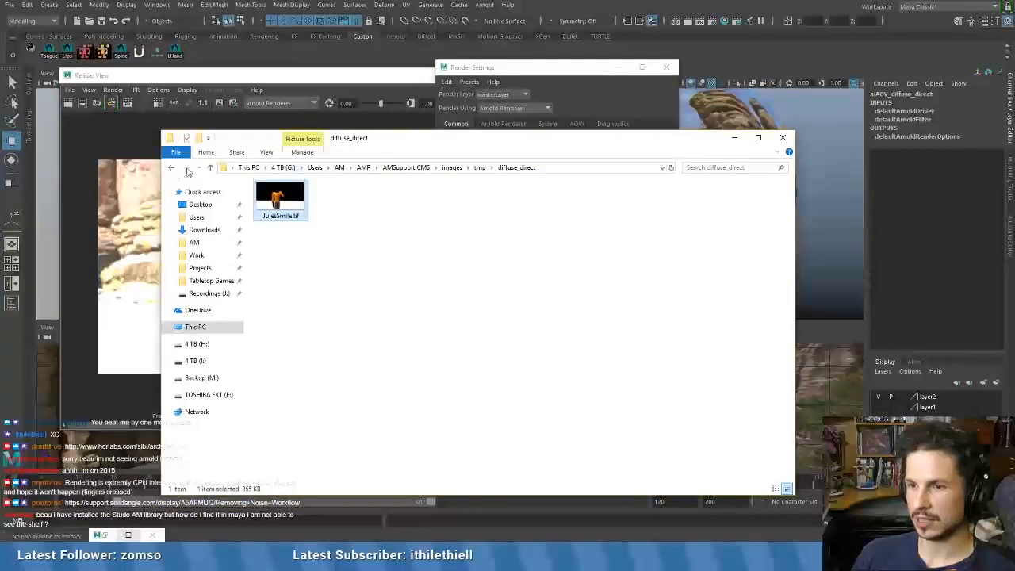
left_click(171, 167)
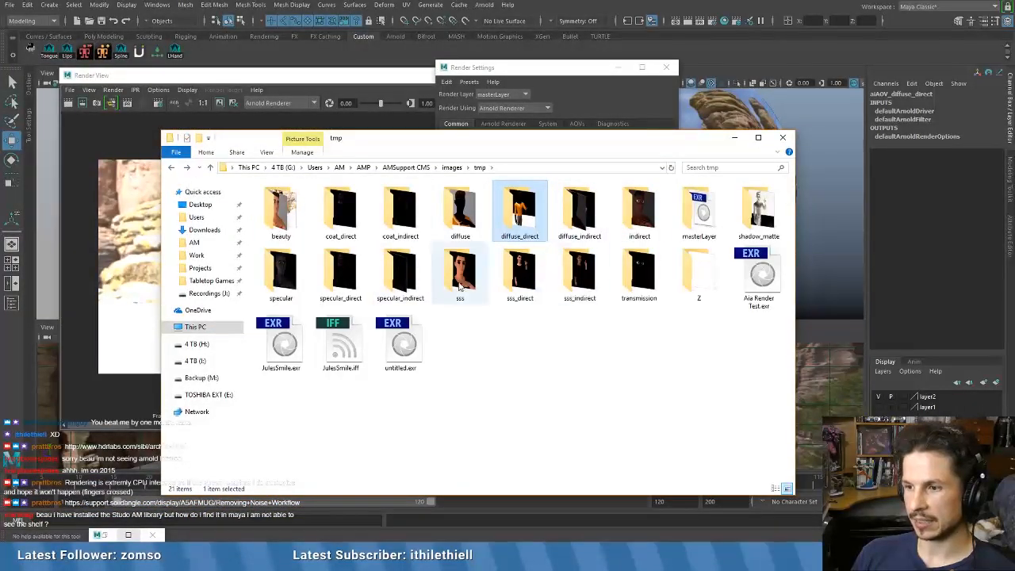
- View Jules Render Test.tif from the sss folder and close it
double_click(460, 273)
double_click(280, 199)
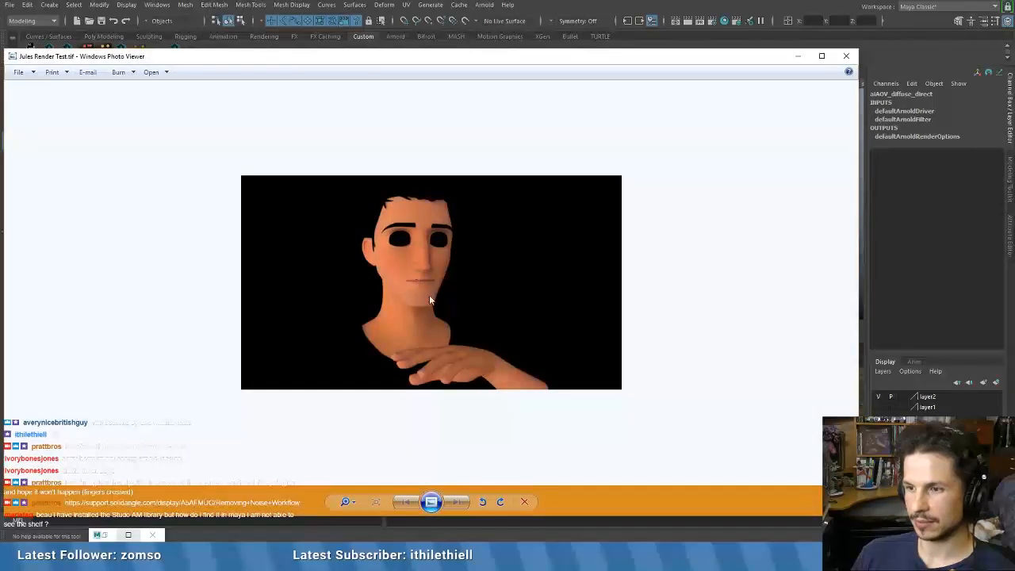
left_click(846, 55)
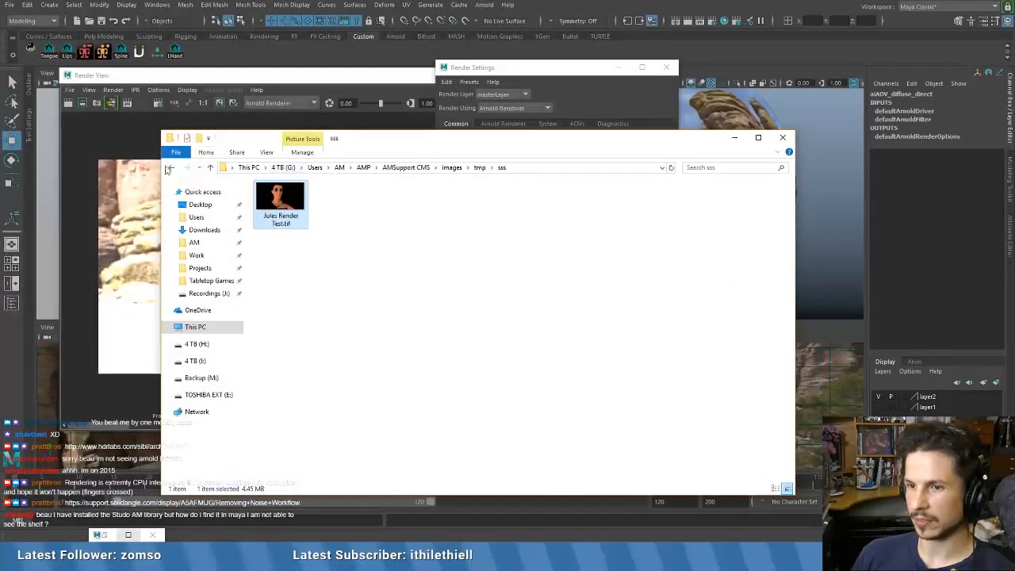
- View JulesSmile.tif from the sss_direct folder, examine the skin noise up close, and close the image
left_click(171, 168)
double_click(520, 273)
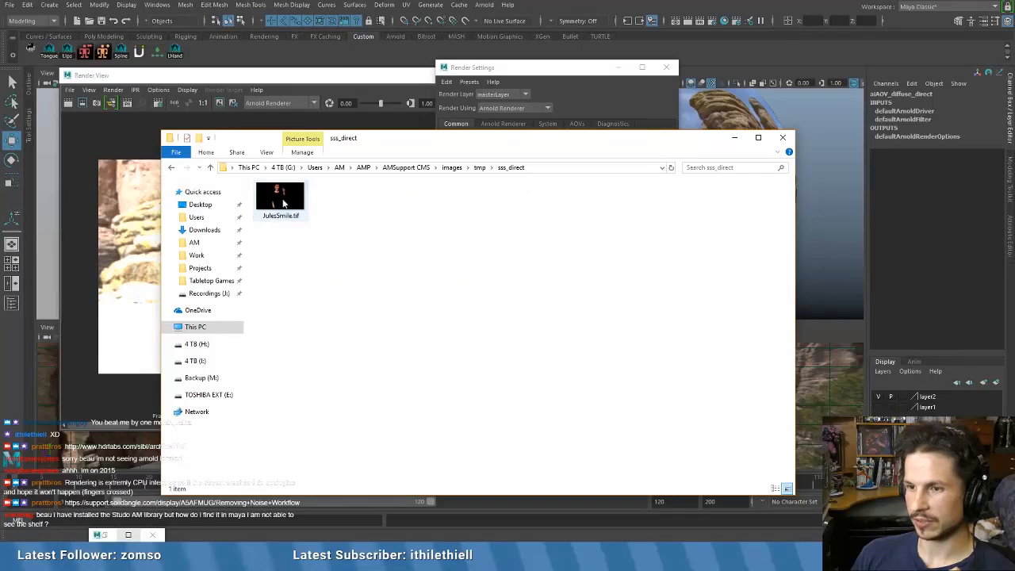
double_click(283, 204)
scroll(356, 243, "up", 5)
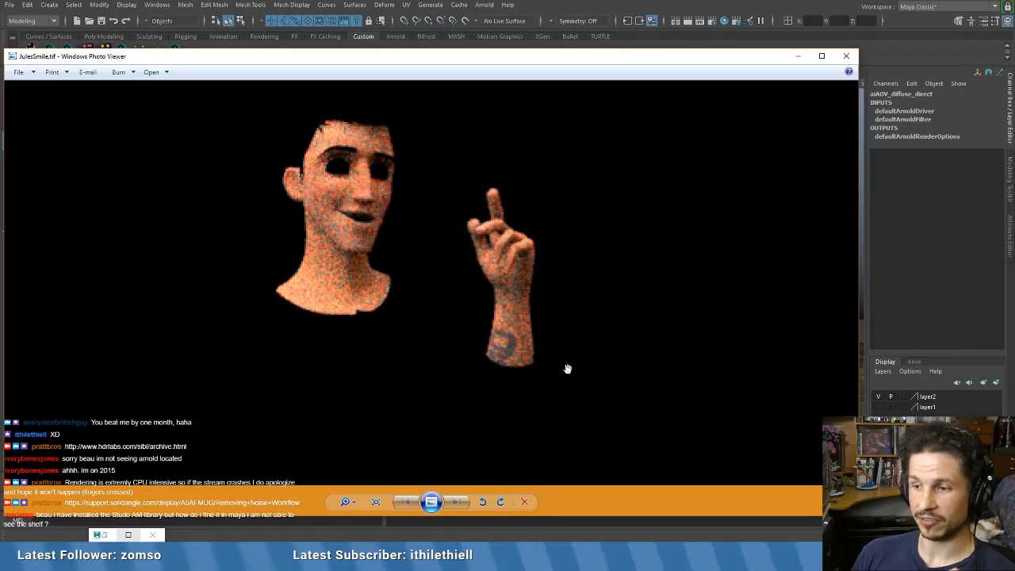
scroll(407, 277, "down", 5)
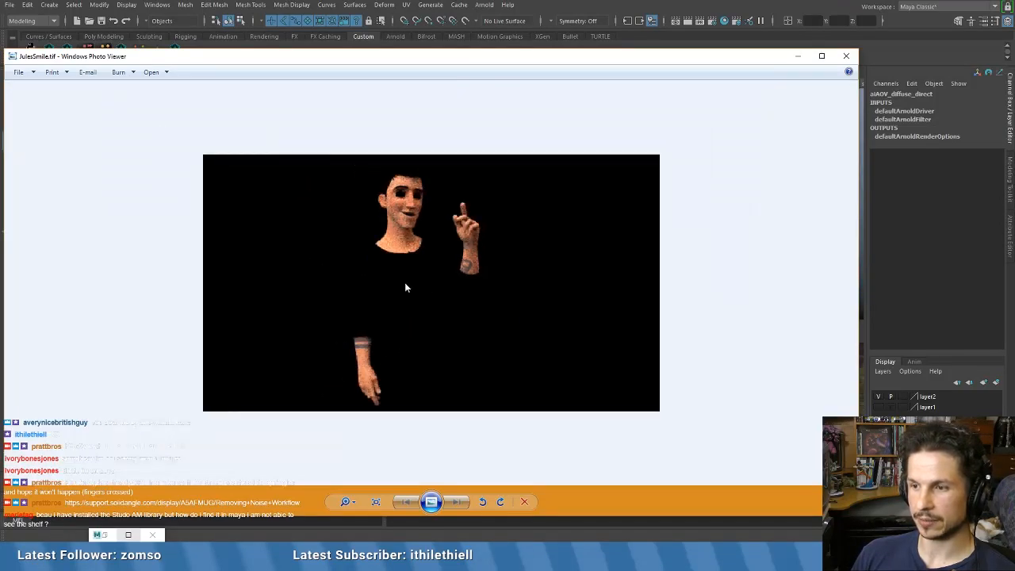
left_click(846, 57)
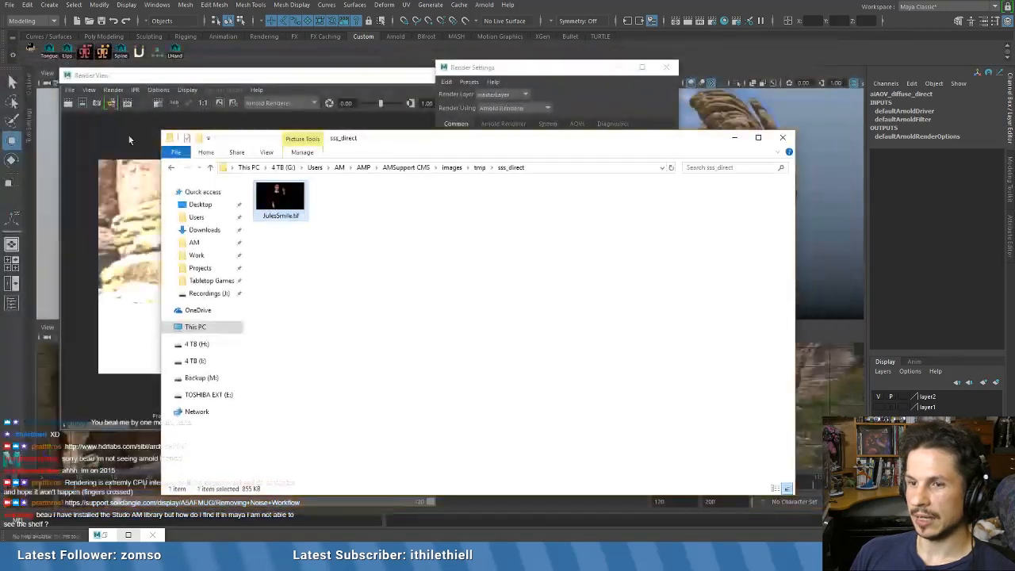
- View JulesSmile.tif from the sss_indirect folder, inspect the grain on the face and hands, and close the image
left_click(172, 168)
double_click(580, 273)
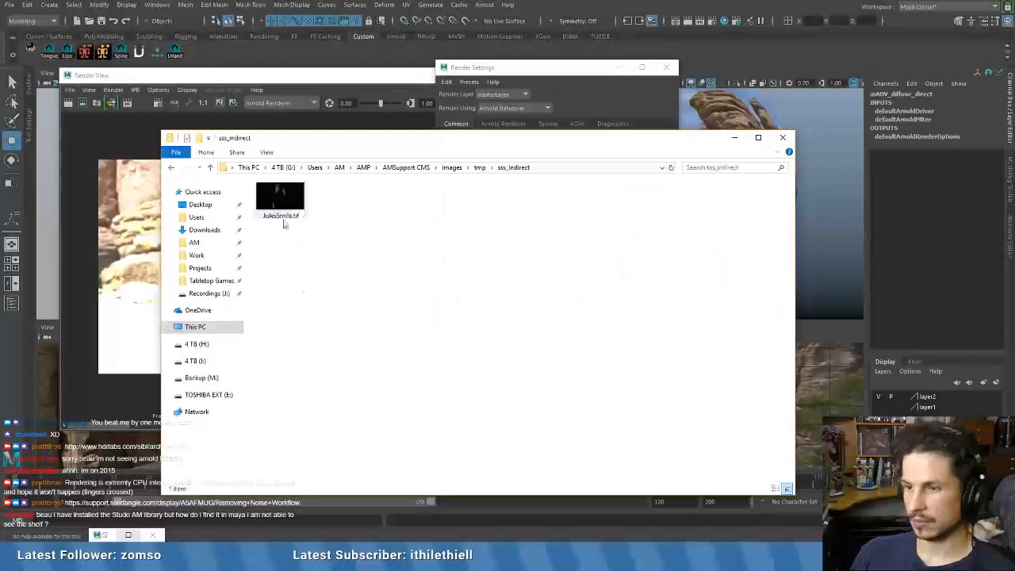
double_click(283, 203)
scroll(389, 268, "up", 4)
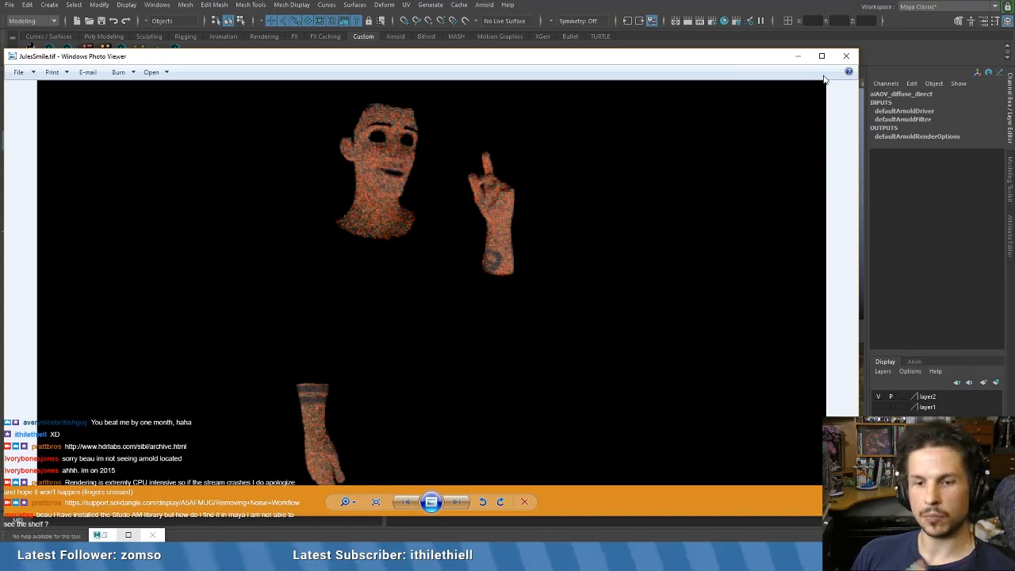
left_click(846, 56)
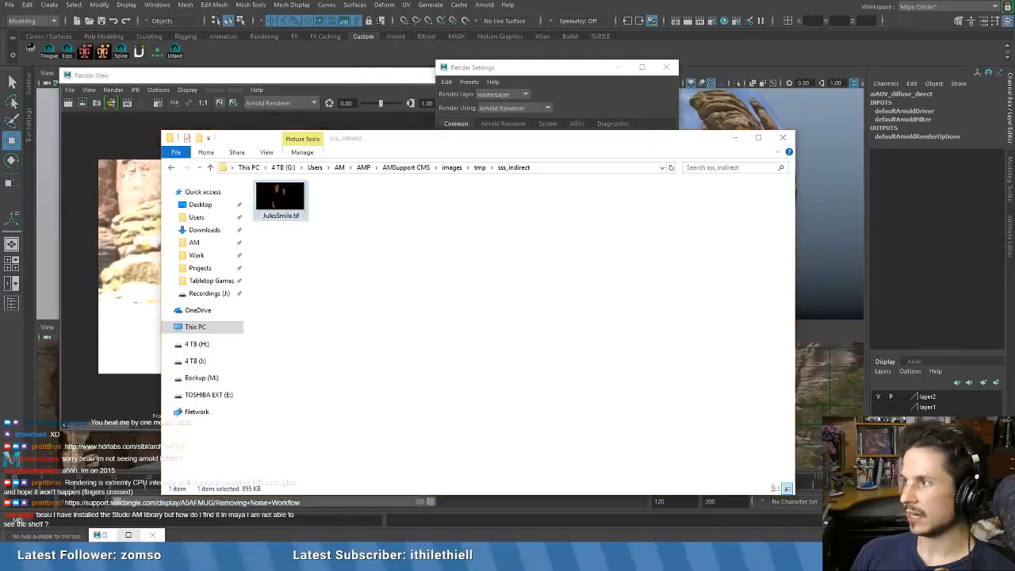
- Bring the browser with the Removing Noise Workflow page over the workspace and read the flowchart's AOV checks down to indirect_diffuse
left_click_drag(1014, 79, 627, 39)
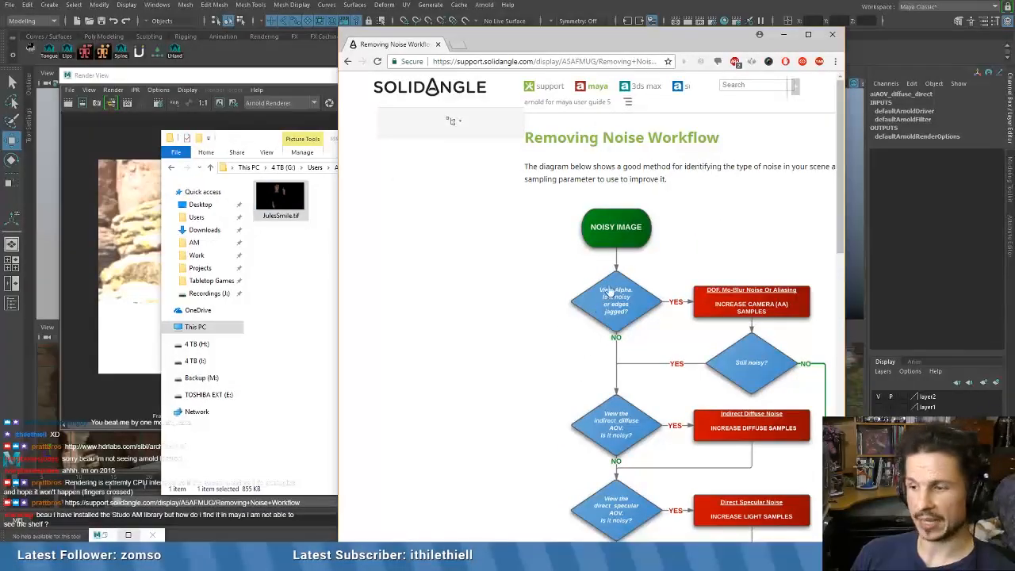
scroll(607, 317, "down", 3)
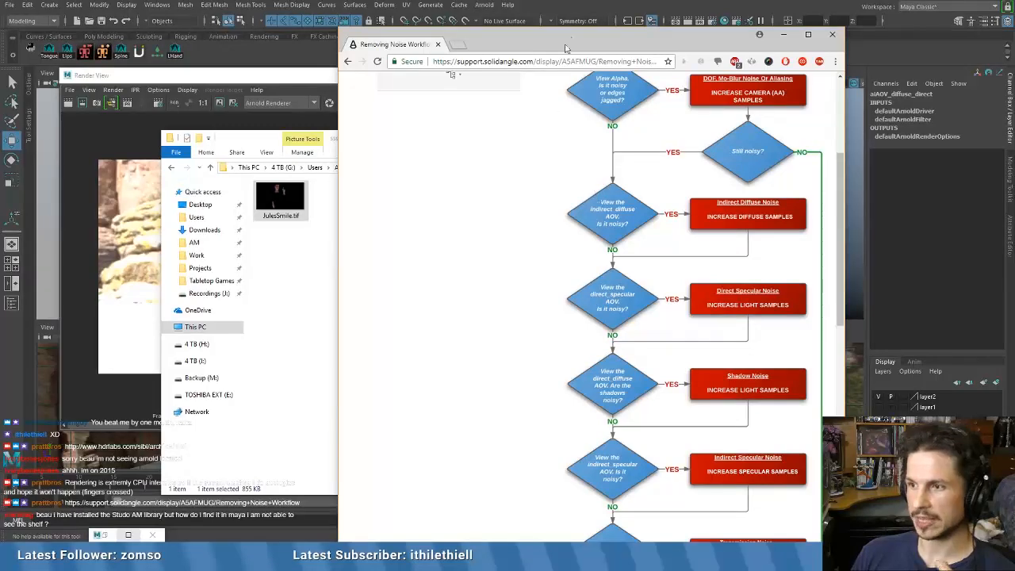
left_click_drag(575, 36, 609, 18)
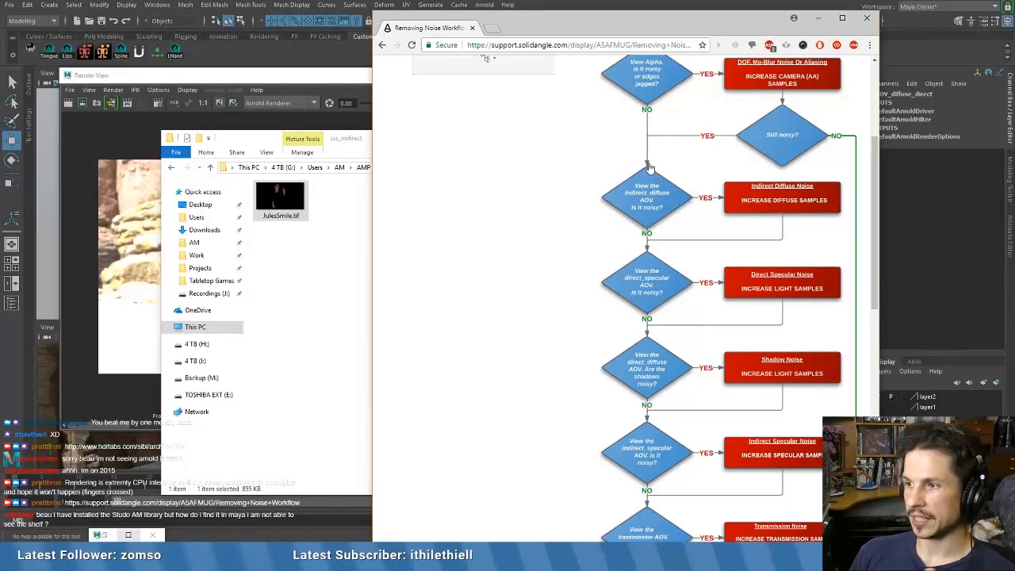
scroll(693, 123, "down", 2)
scroll(626, 174, "up", 1)
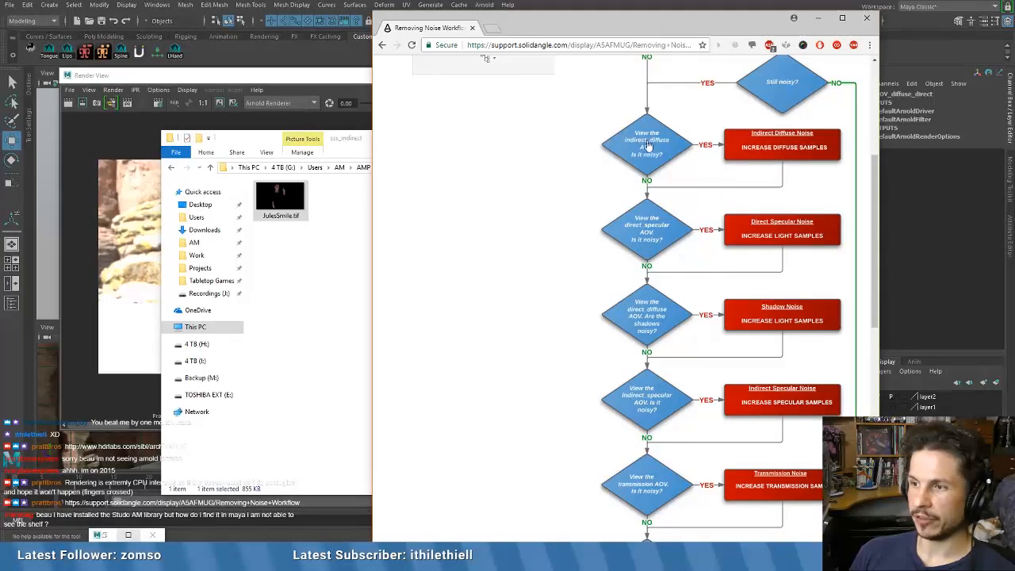
- View JulesSmile.tif from the diffuse_indirect folder, check its noise against the flowchart's indirect diffuse advice, and move both windows out of the way
left_click(324, 300)
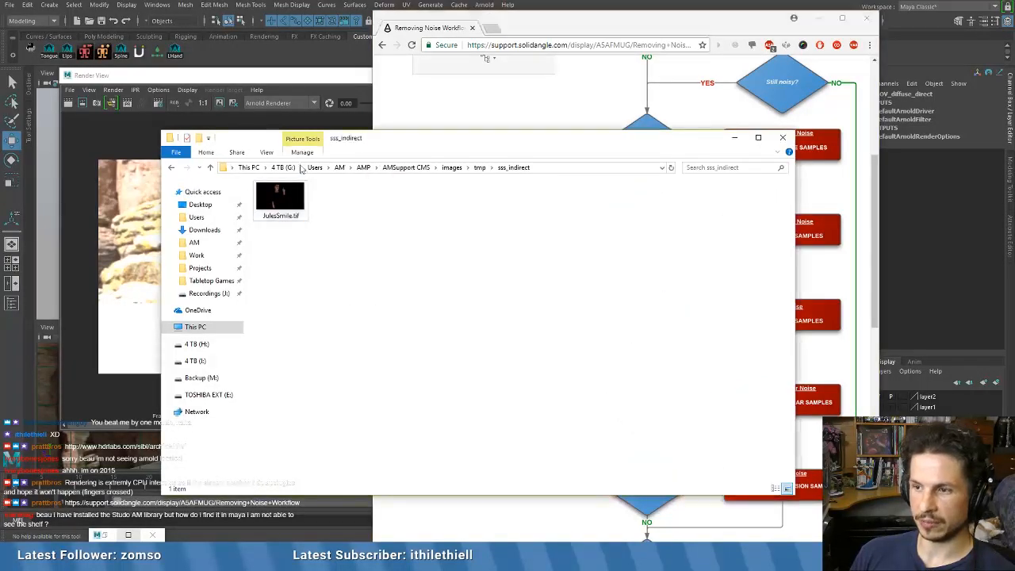
left_click(480, 169)
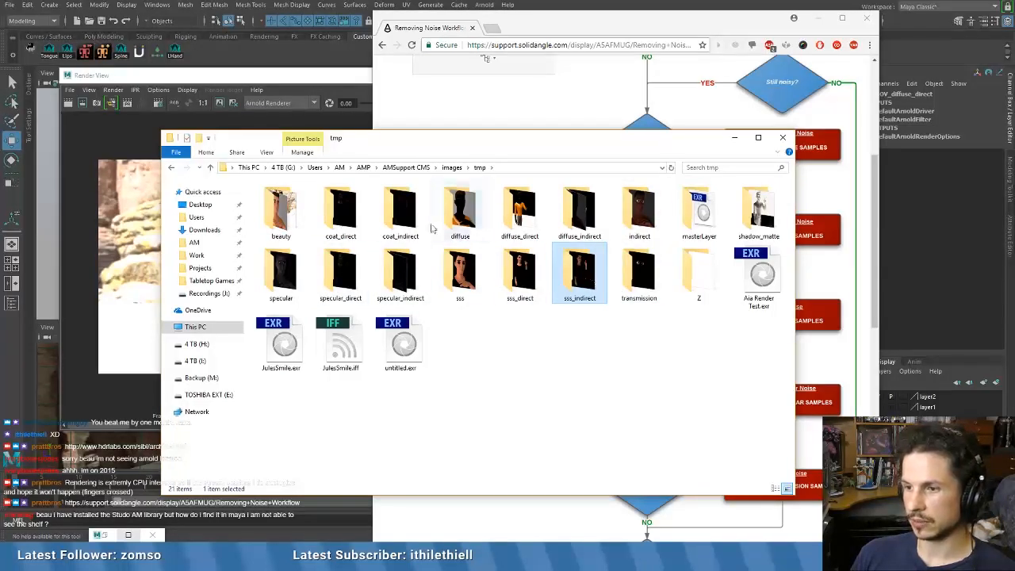
left_click(530, 218)
double_click(572, 221)
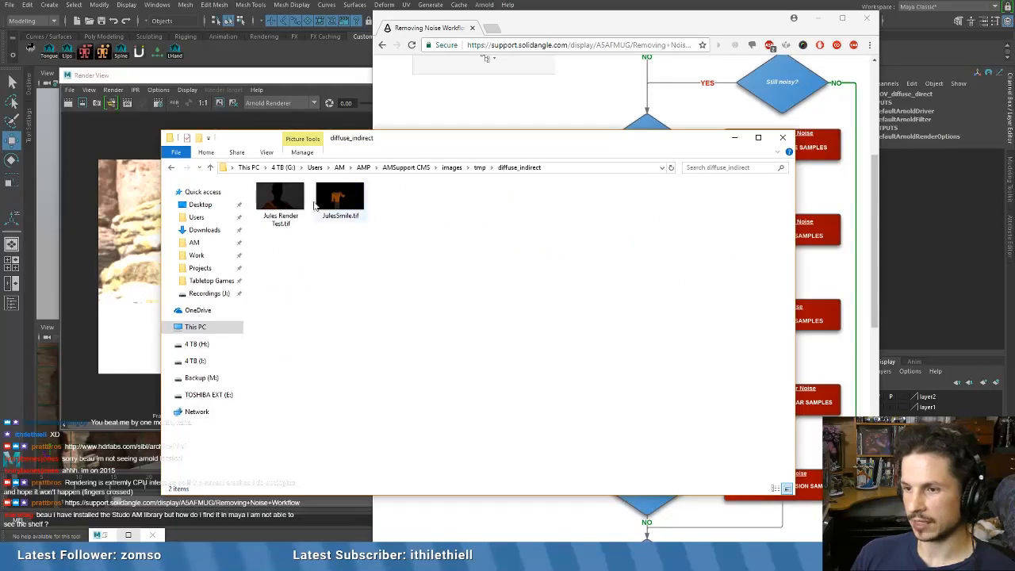
double_click(339, 198)
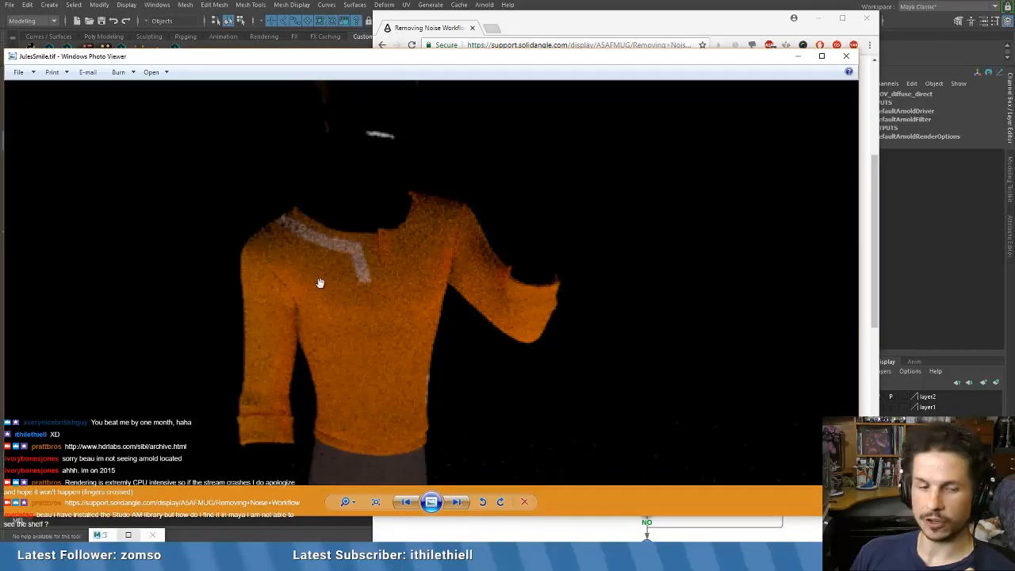
left_click(588, 35)
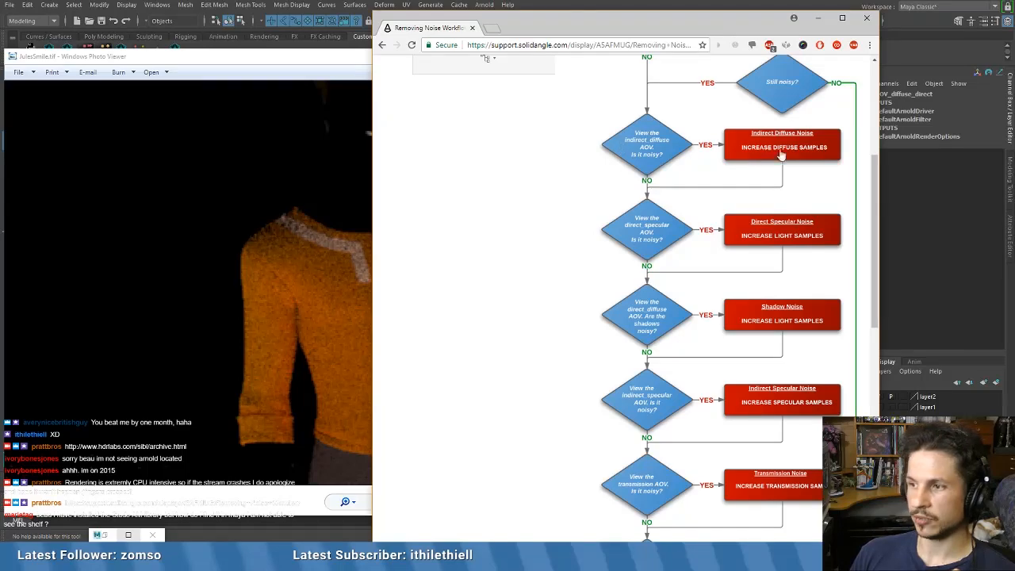
left_click_drag(668, 23, 631, 230)
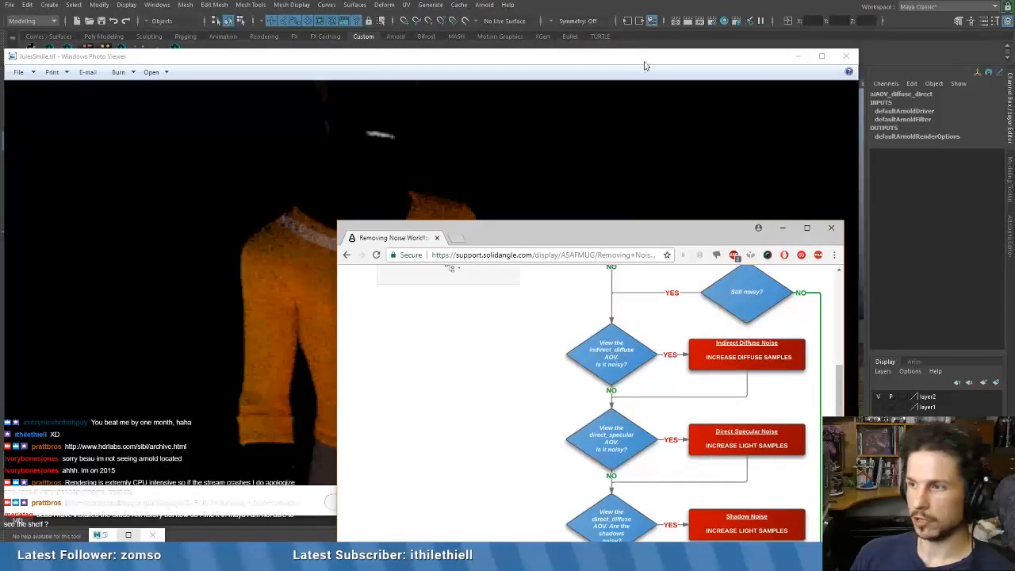
left_click_drag(643, 63, 574, 235)
- In the Arnold sampling settings, raise the Camera (AA) samples to 4 with the Diffuse samples at 2
left_click(558, 67)
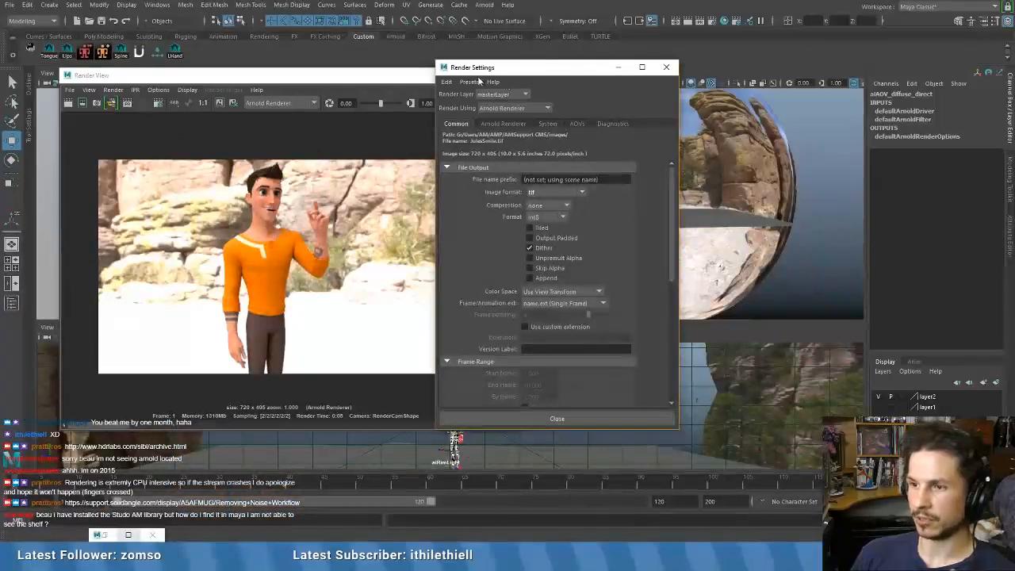
left_click(511, 123)
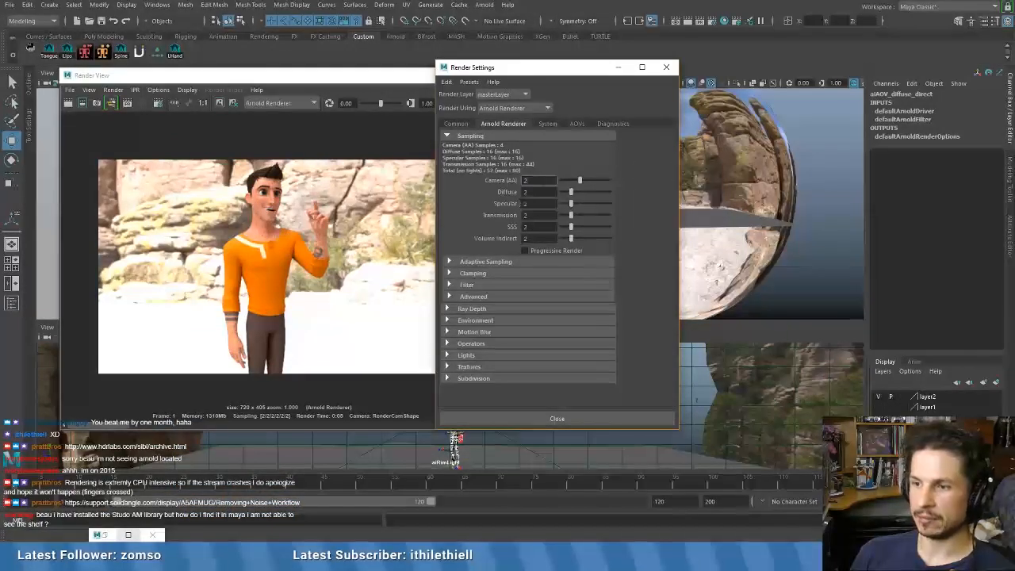
left_click_drag(571, 192, 573, 193)
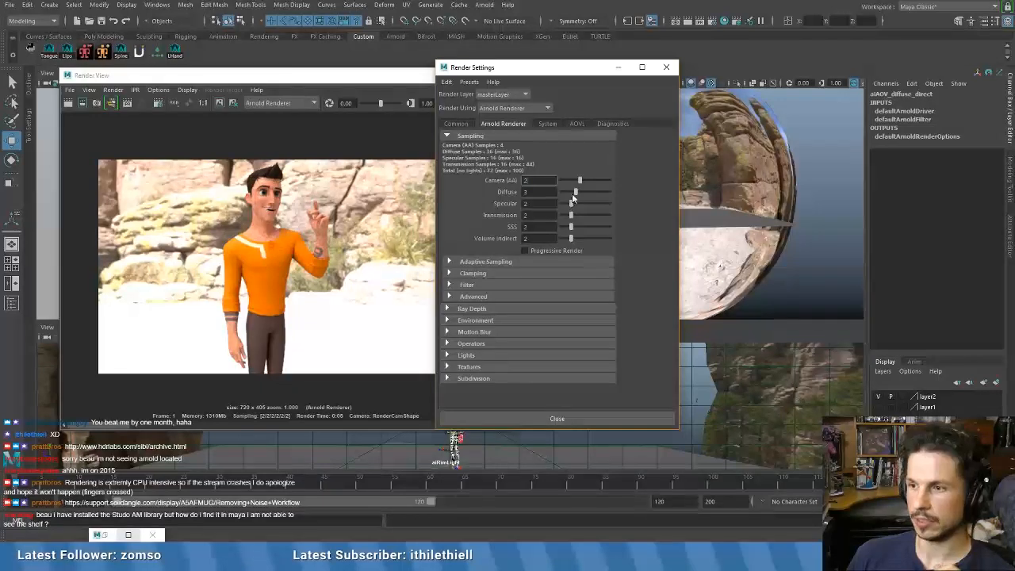
left_click_drag(581, 183, 585, 181)
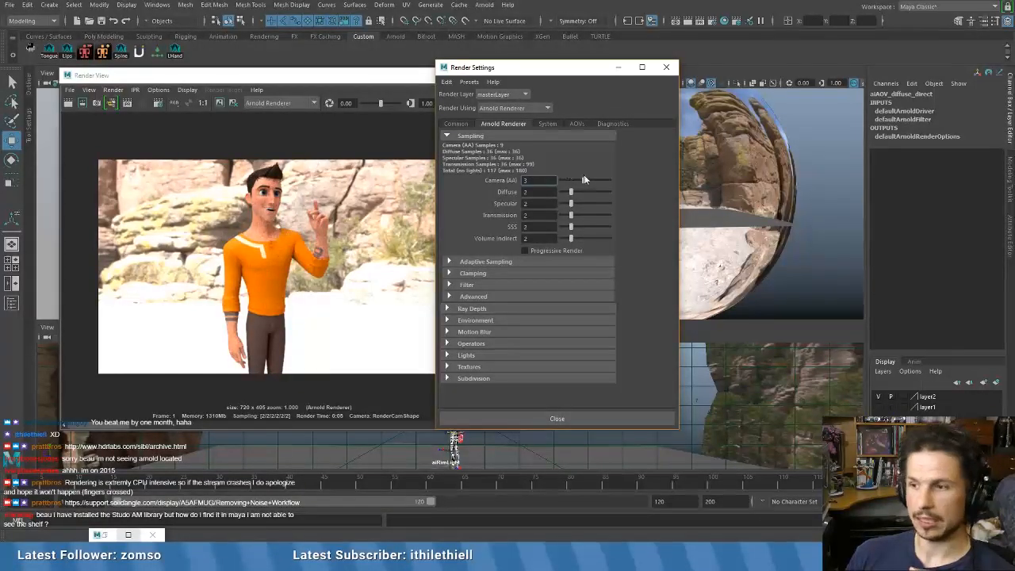
key("Return")
left_click_drag(582, 185, 580, 183)
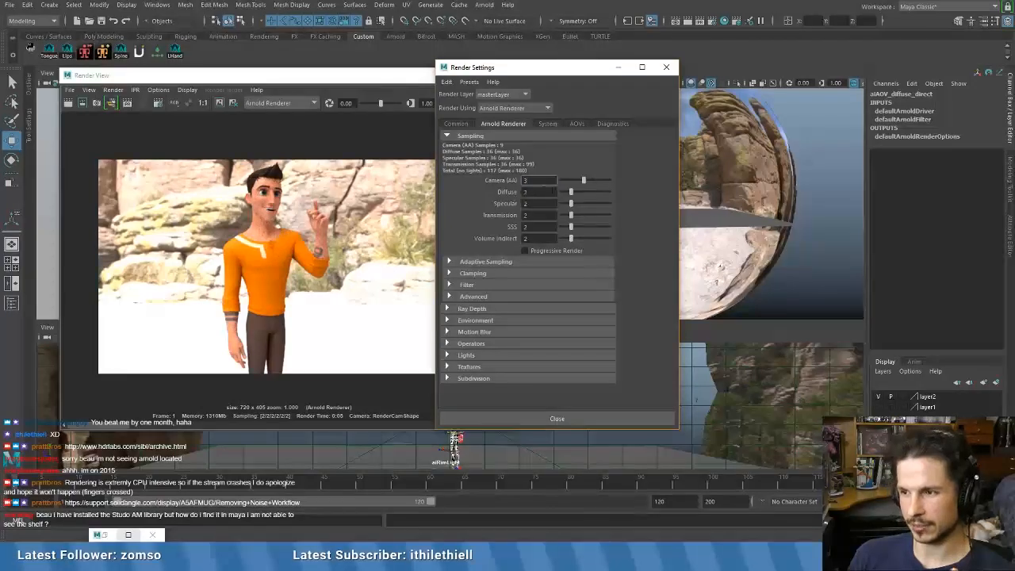
mouse_move(587, 184)
left_mouse_down()
mouse_move(654, 186)
mouse_move(587, 183)
left_mouse_up()
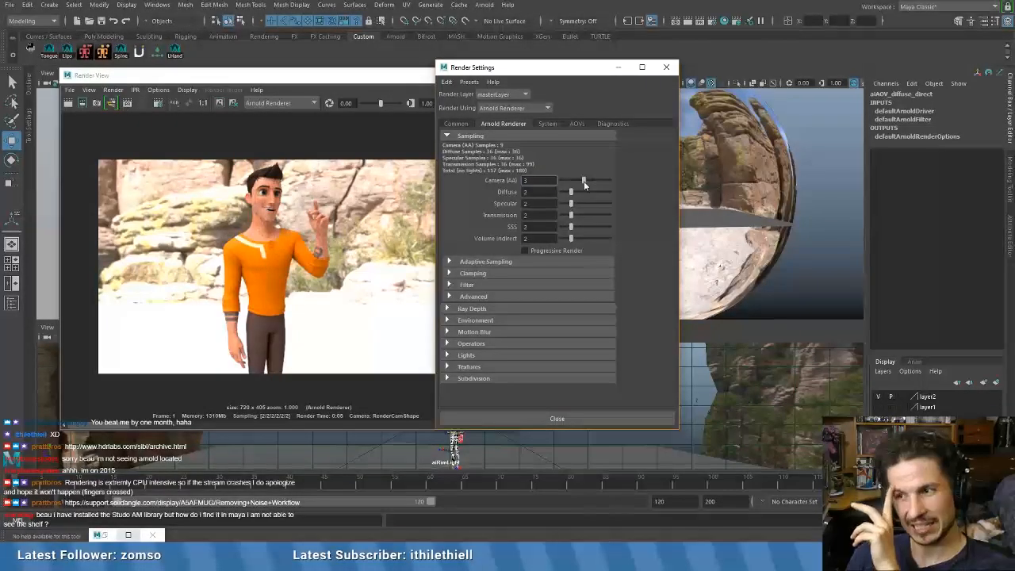
left_click_drag(585, 184, 587, 186)
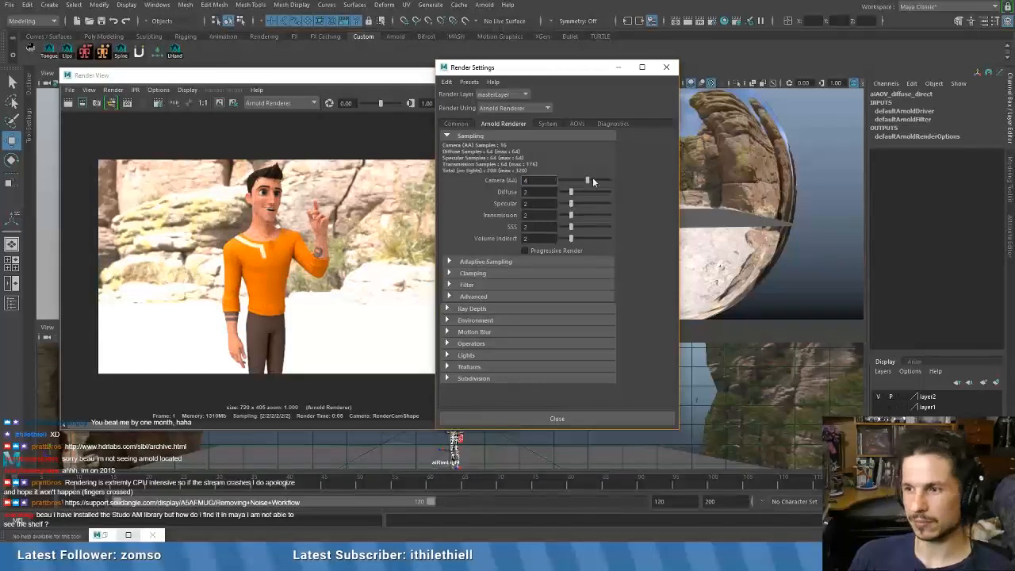
- Test-render a small region around the shirt collar in the Render View, clear the region, and re-render the full frame
left_click(250, 202)
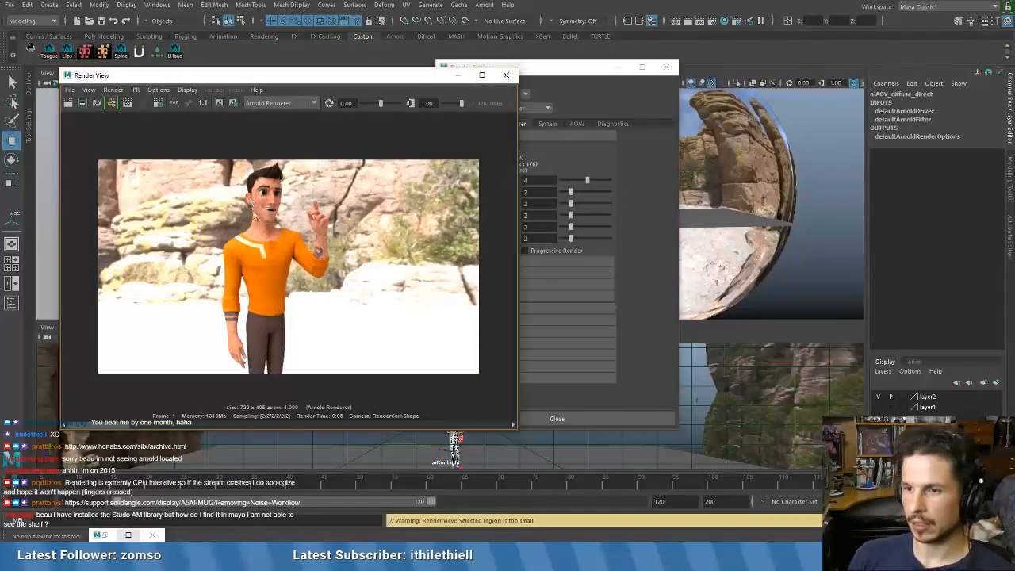
left_click_drag(241, 225, 267, 244)
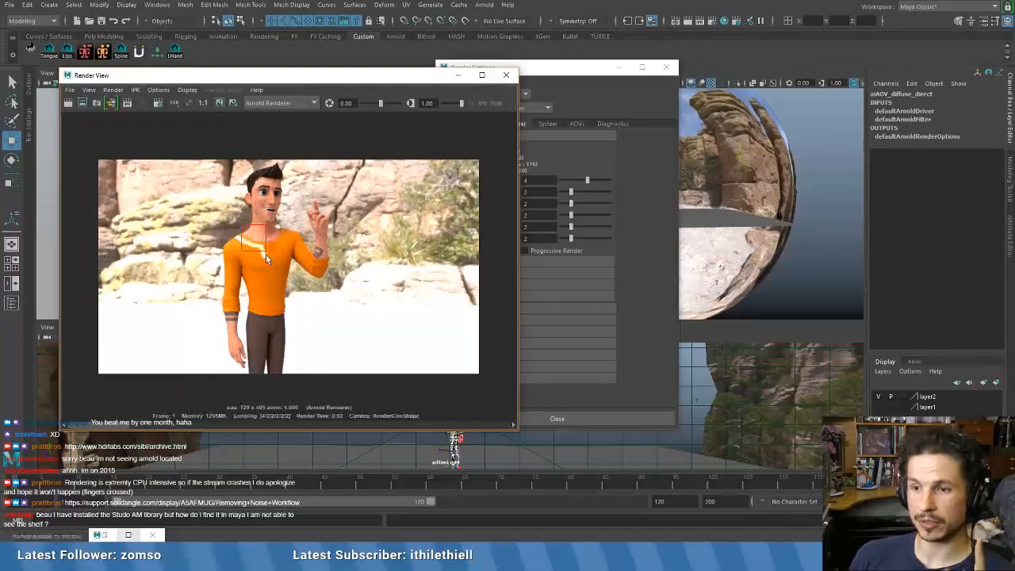
left_click(245, 273)
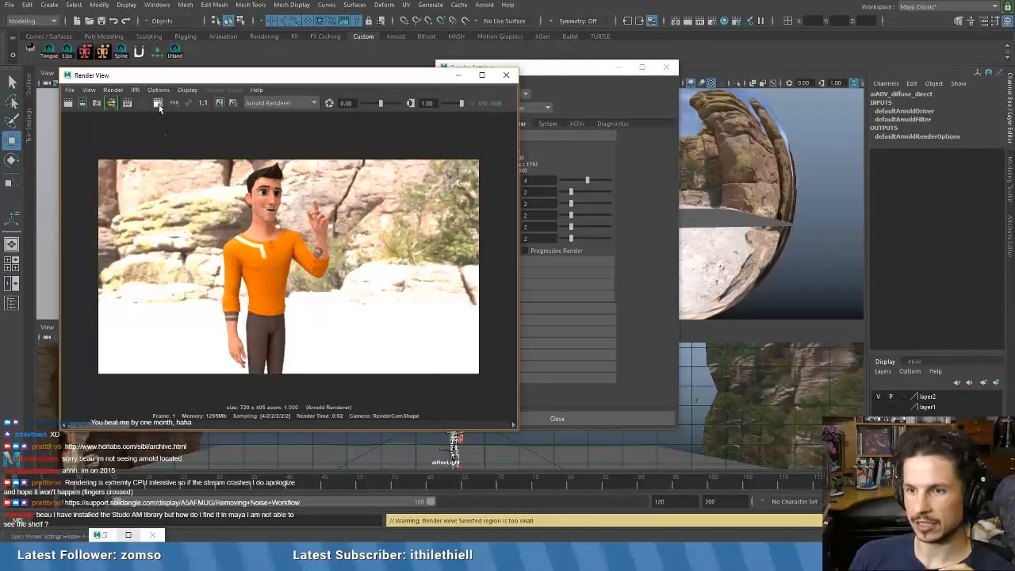
left_click_drag(110, 424, 80, 425)
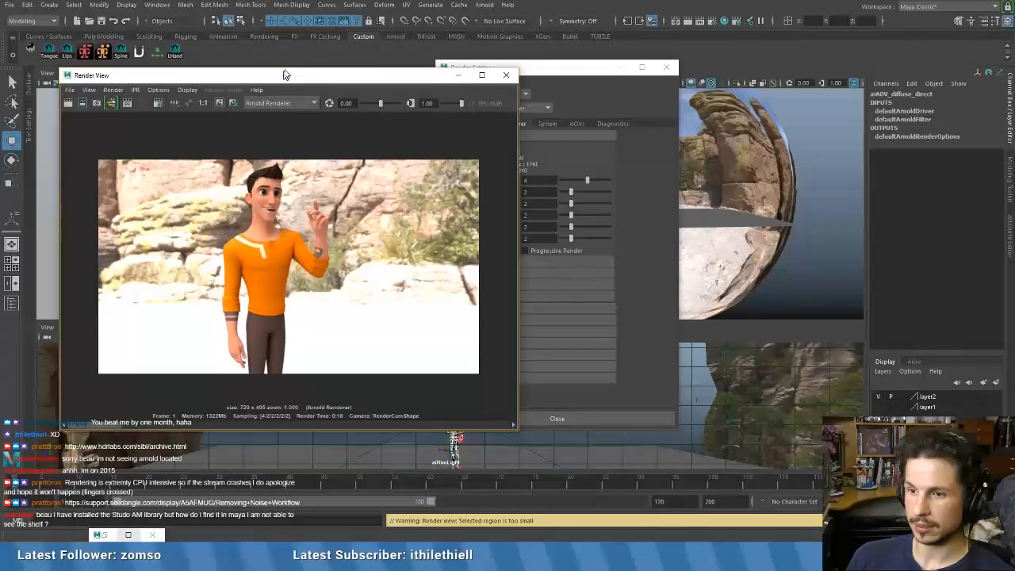
left_click_drag(285, 74, 291, 55)
left_click_drag(167, 410, 104, 415)
left_click_drag(237, 476, 0, 107)
left_click(198, 379)
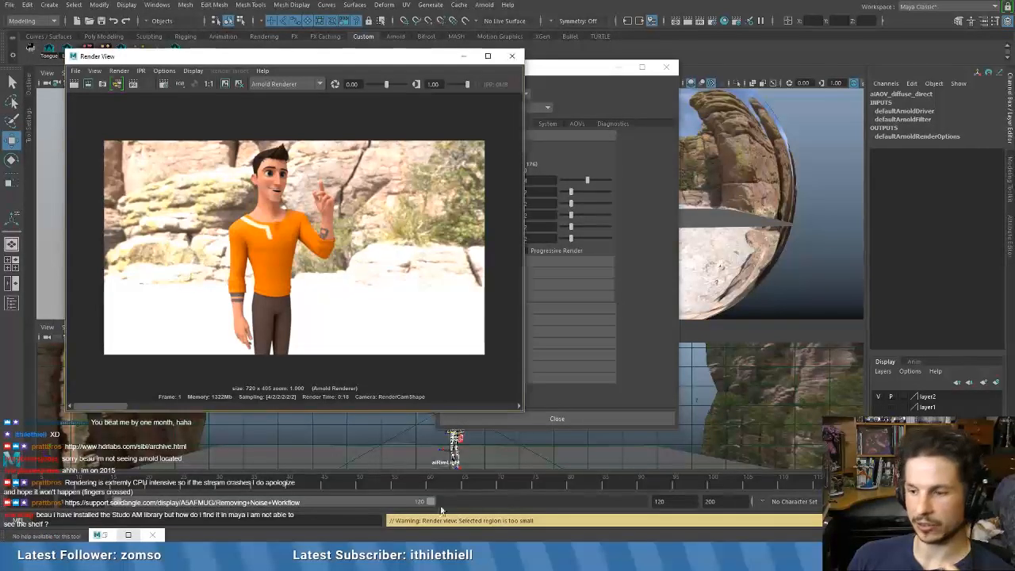
- View the re-rendered JulesSmile.tif in the diffuse_indirect folder, examine the shirt noise up close, and minimize the image and folder windows
left_click(94, 556)
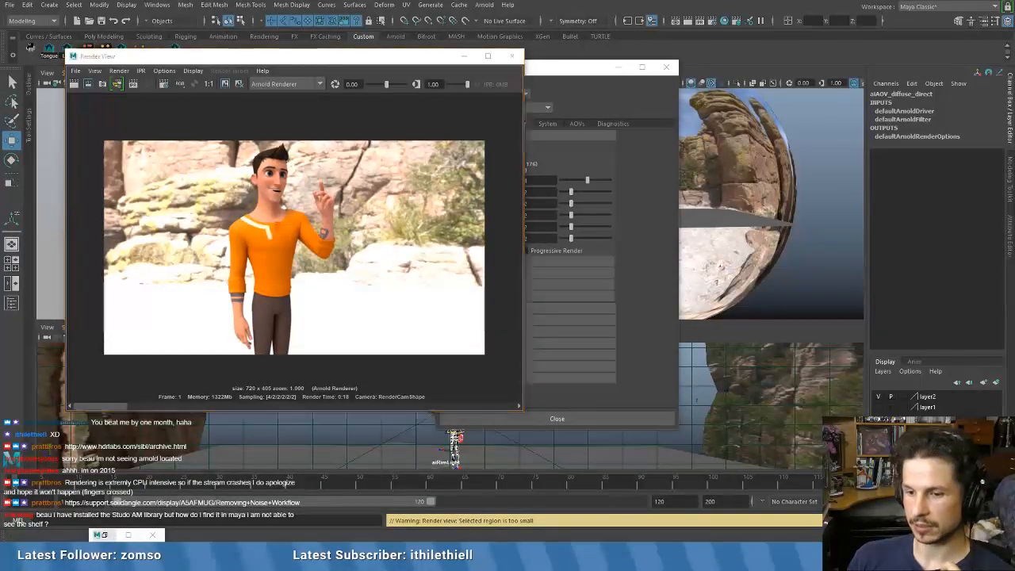
left_click(159, 511)
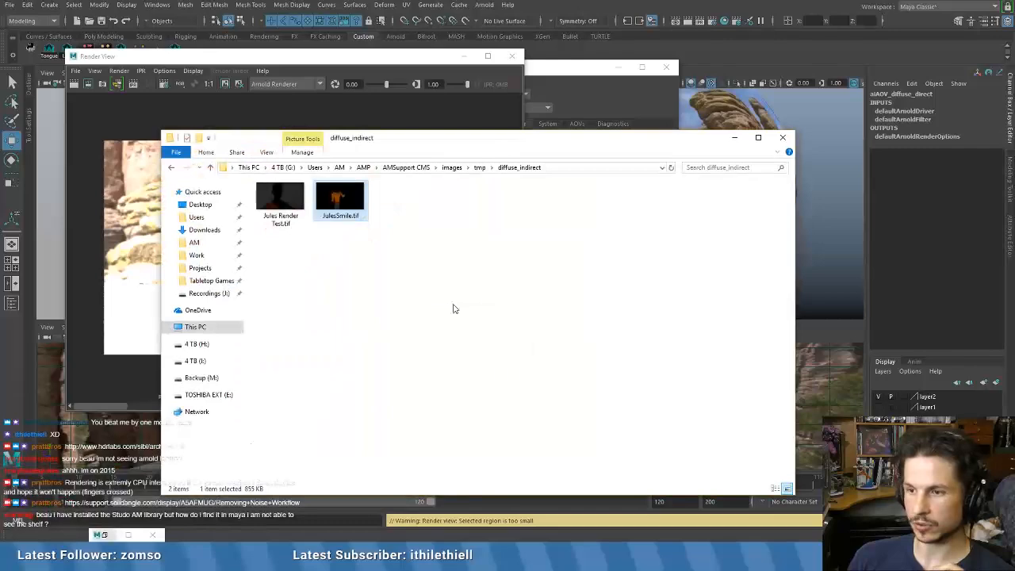
double_click(333, 211)
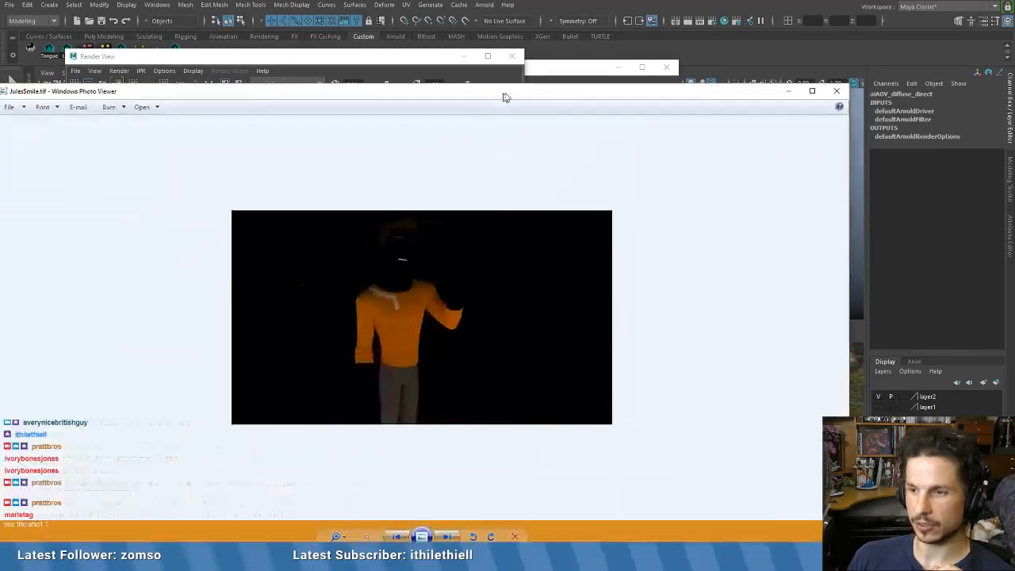
scroll(614, 217, "up", 4)
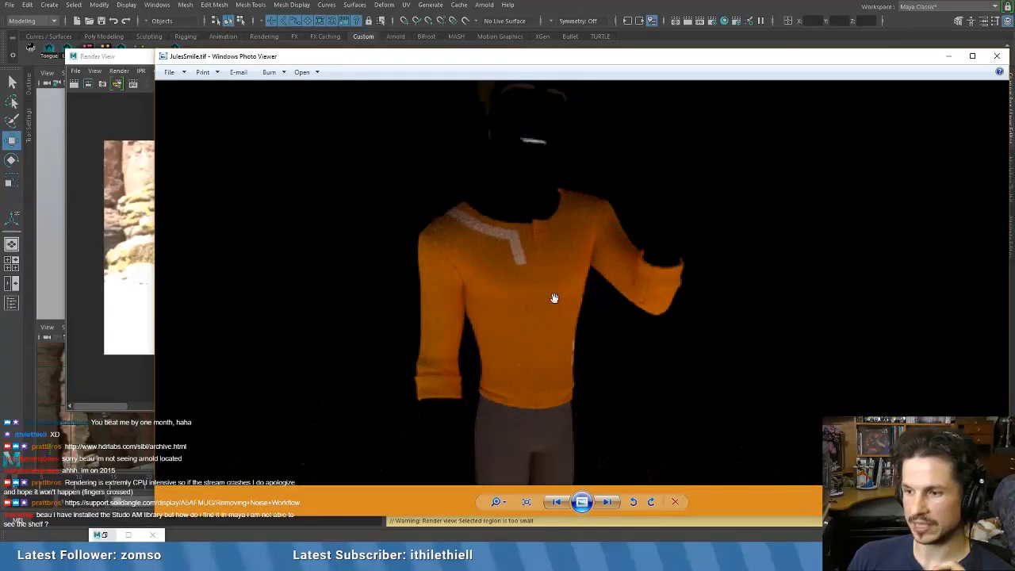
scroll(554, 297, "down", 2)
scroll(558, 249, "up", 1)
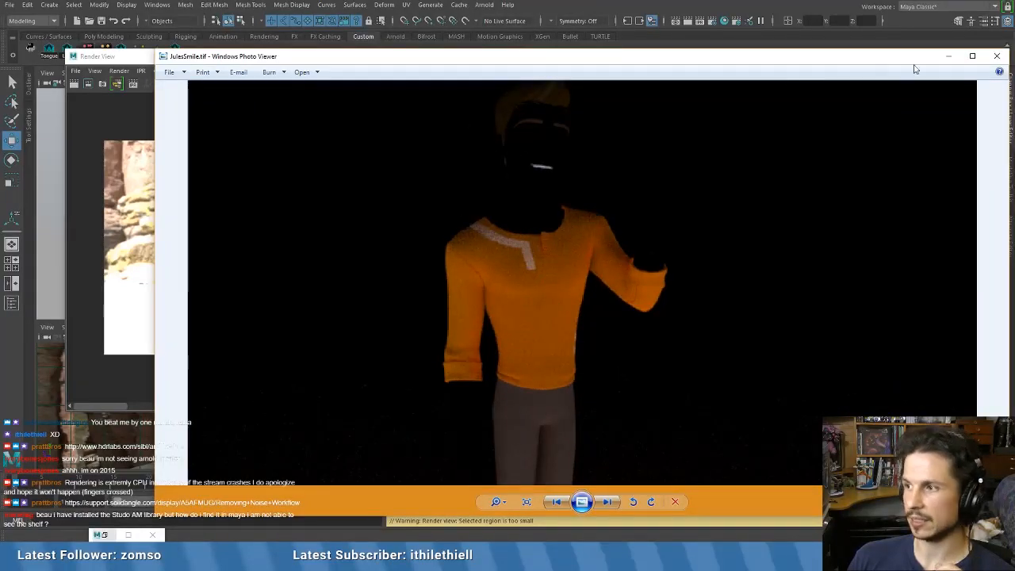
left_click(948, 56)
left_click(735, 138)
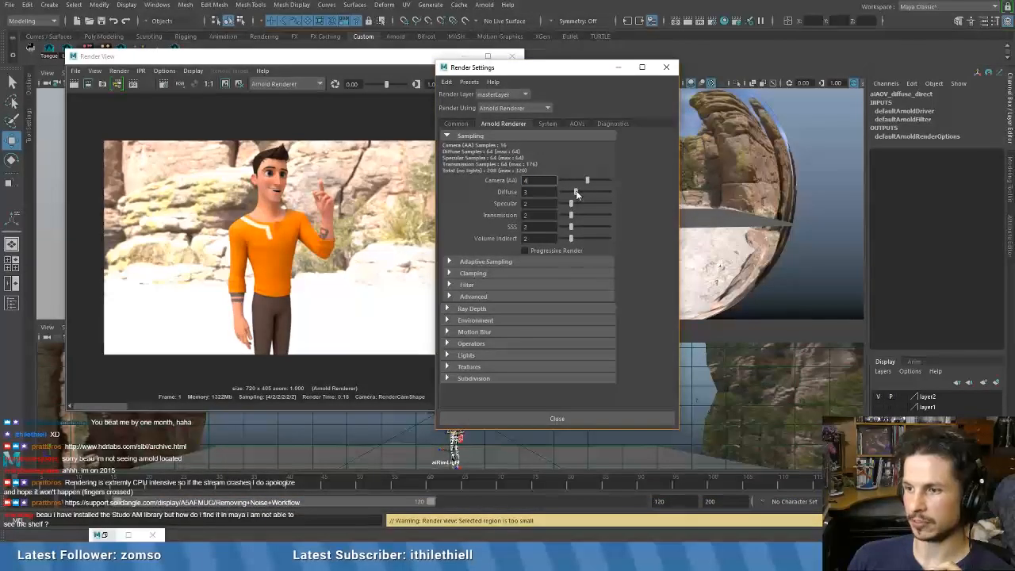
- Raise the Diffuse samples to 4 in the Arnold sampling settings and bring up the noise-removal flowchart
left_click_drag(578, 192, 581, 192)
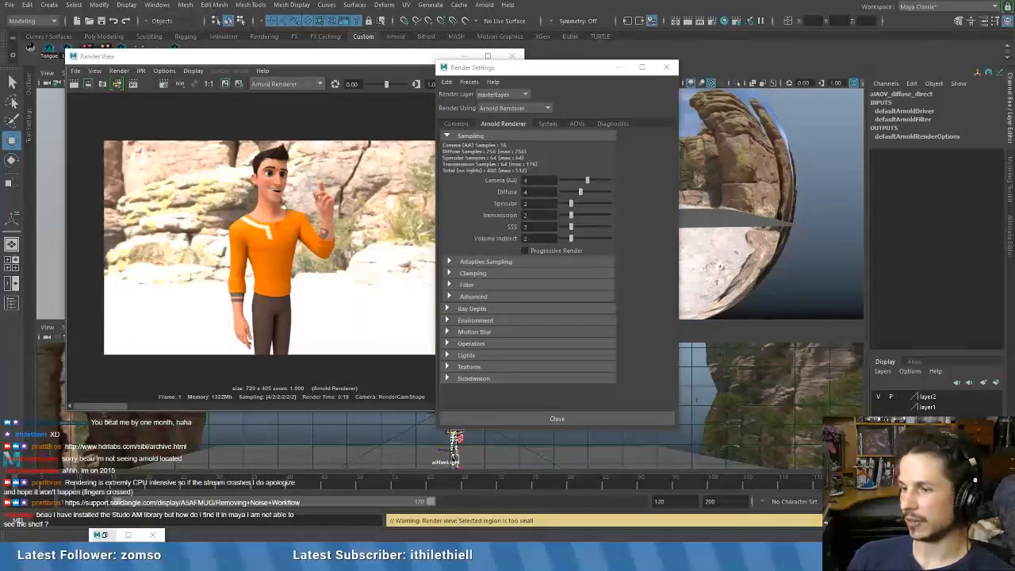
left_click(530, 557)
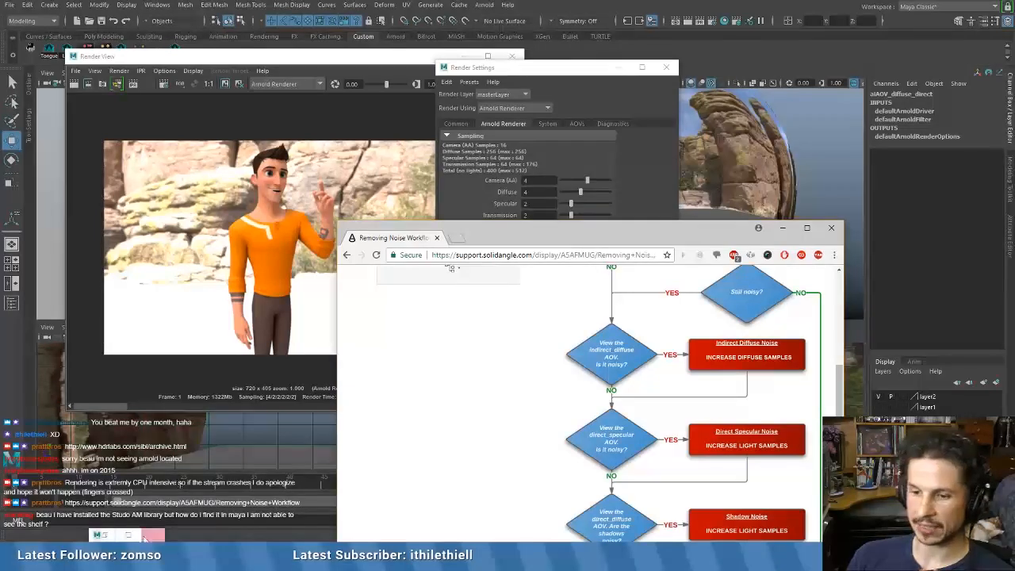
- Open JulesSmile.tif from the specular_direct folder inside the tmp render images folder
mouse_move(108, 556)
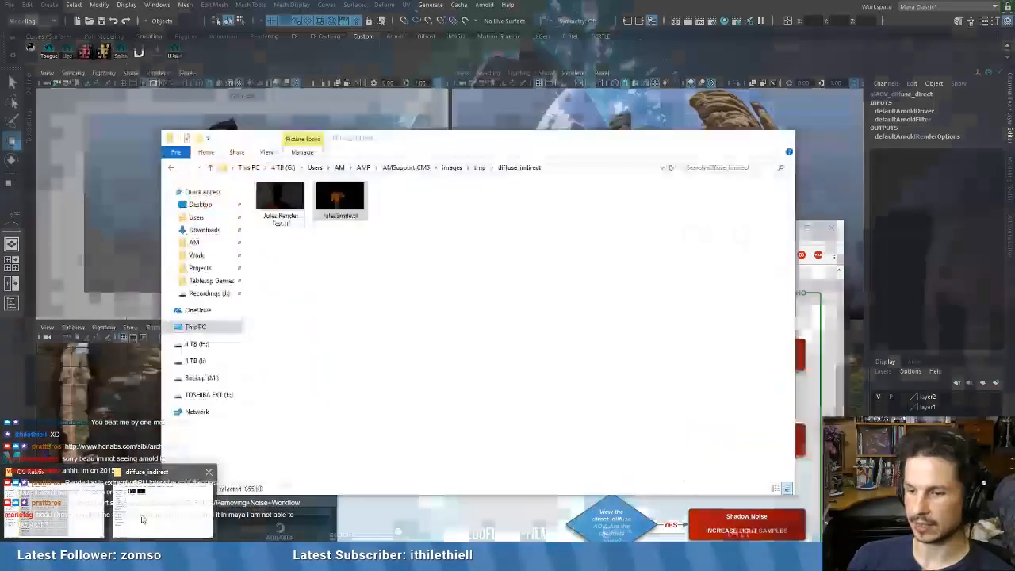
left_click(143, 519)
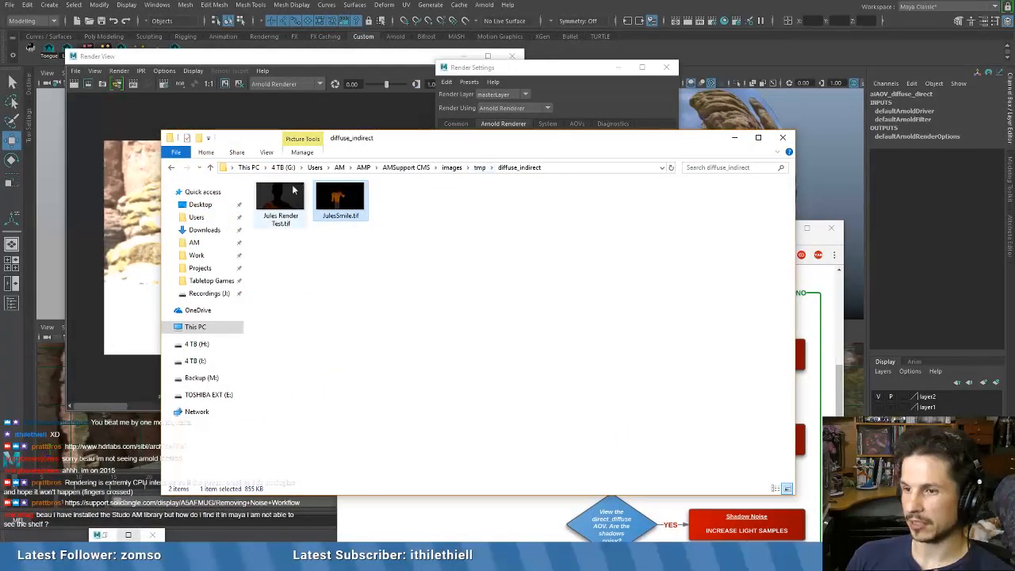
left_click(478, 167)
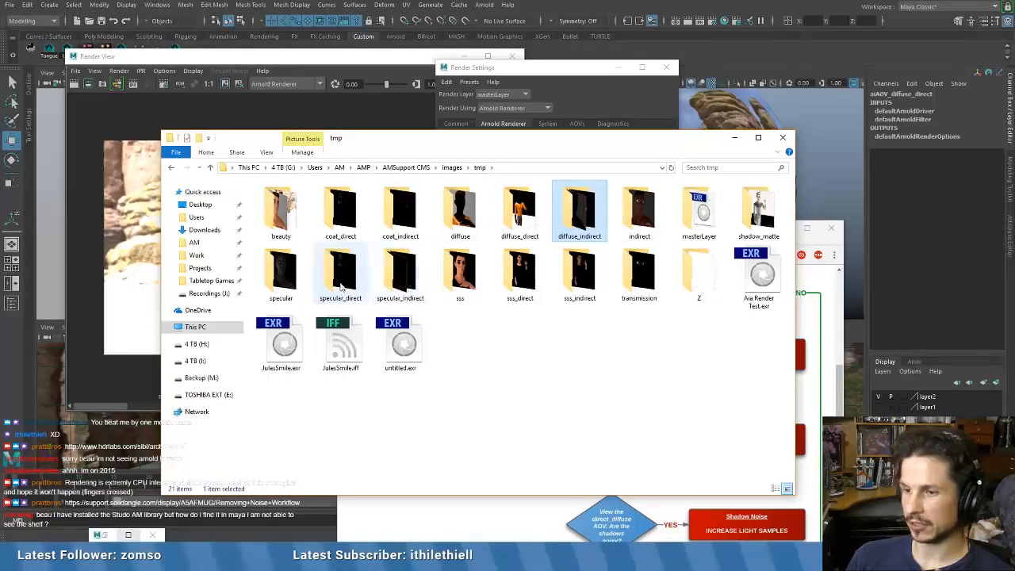
double_click(341, 270)
double_click(275, 207)
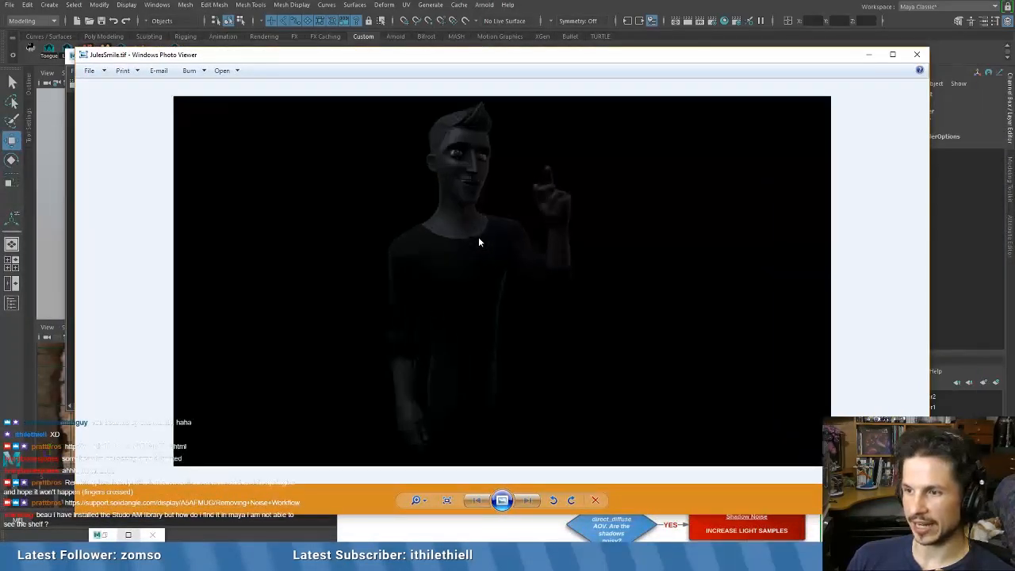
- Examine the direct specular image for noise on the face, neck, shirt and raised hand, and close it
scroll(470, 252, "up", 4)
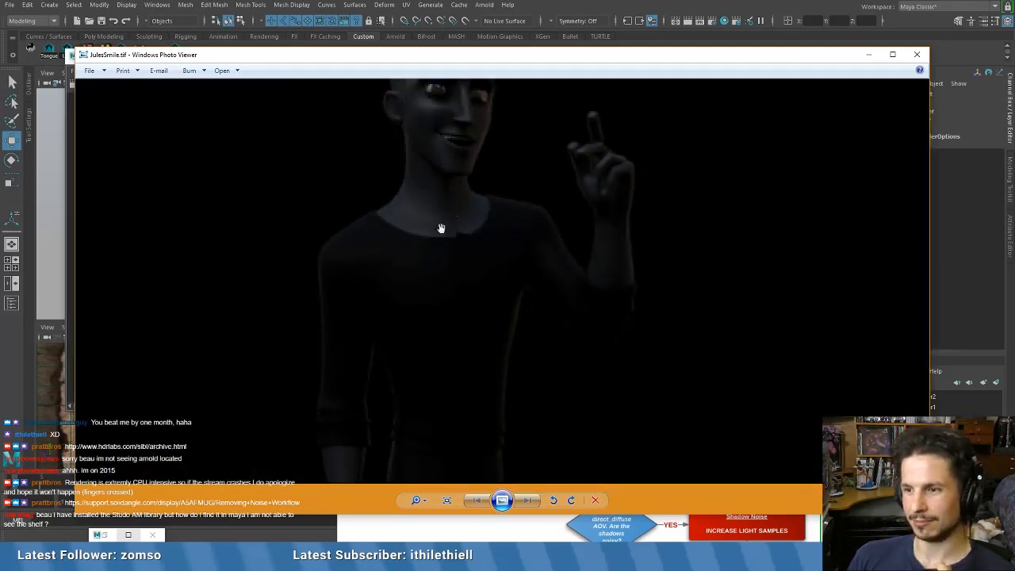
left_click_drag(426, 224, 428, 272)
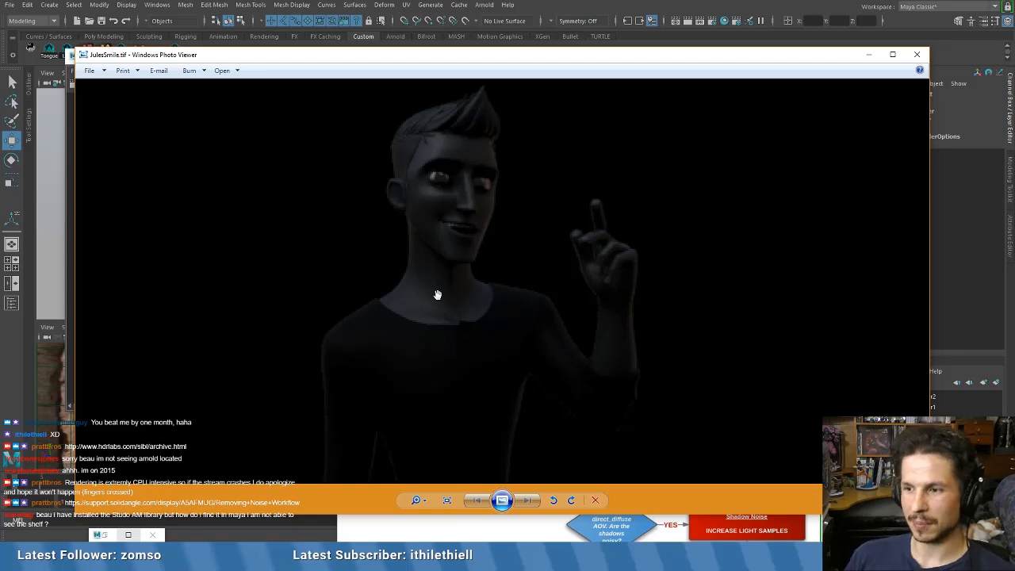
left_click_drag(437, 290, 457, 448)
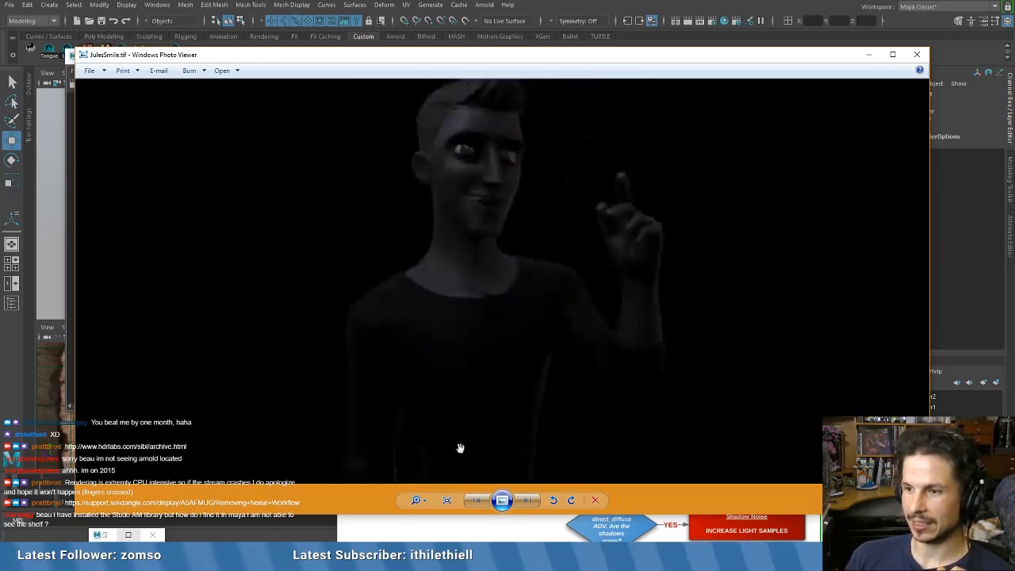
scroll(457, 324, "up", 6)
scroll(469, 304, "down", 5)
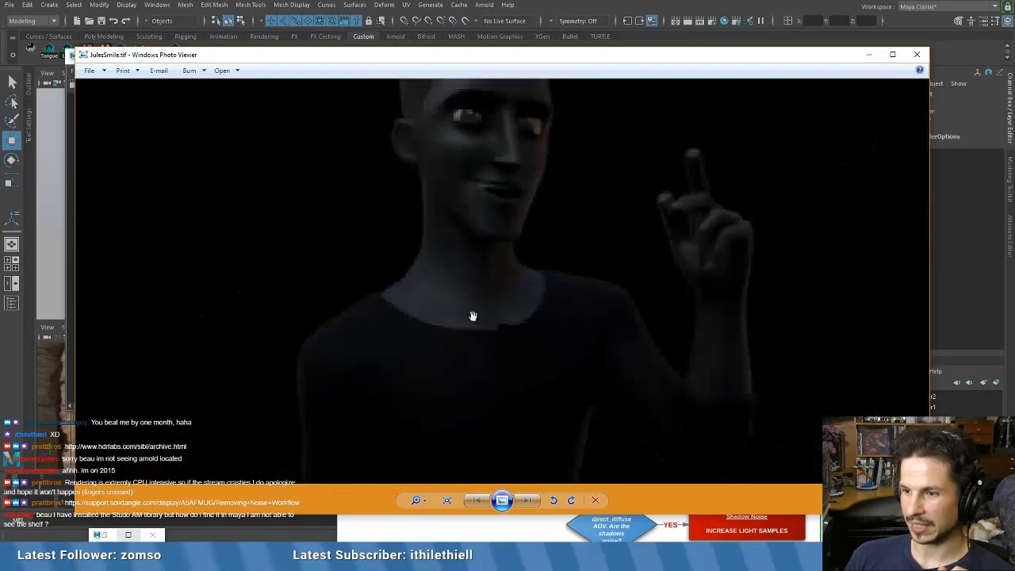
left_click_drag(463, 283, 435, 358)
scroll(446, 283, "down", 1)
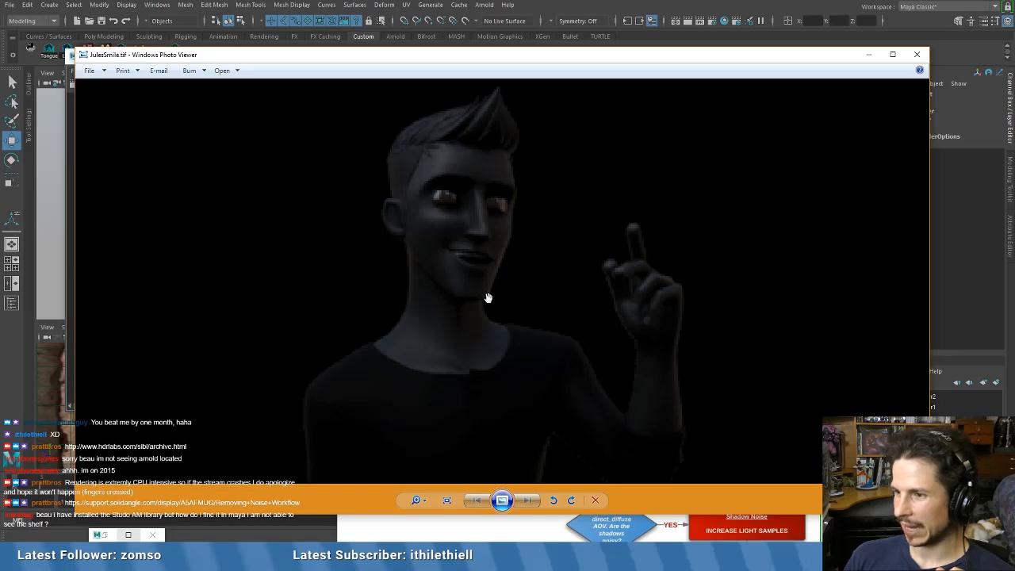
scroll(487, 297, "up", 2)
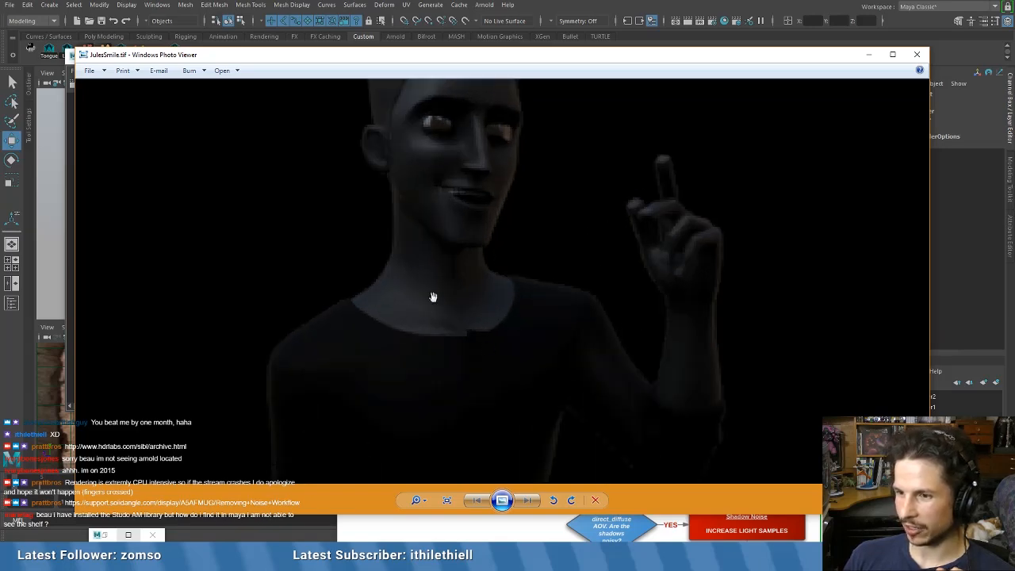
scroll(436, 293, "up", 2)
scroll(441, 290, "down", 2)
scroll(389, 217, "down", 2)
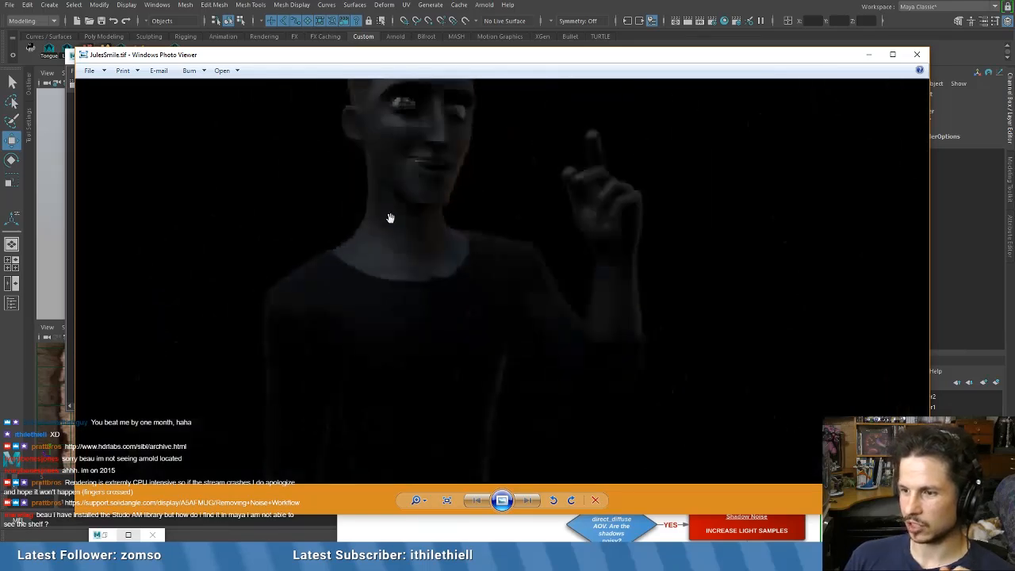
scroll(412, 217, "down", 2)
scroll(424, 212, "up", 1)
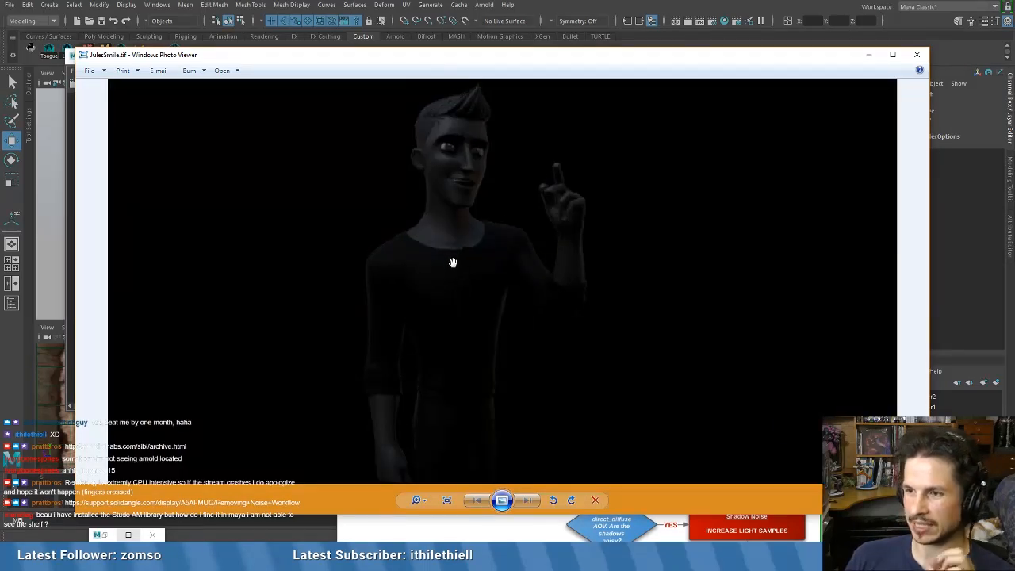
scroll(451, 259, "up", 2)
scroll(450, 258, "down", 1)
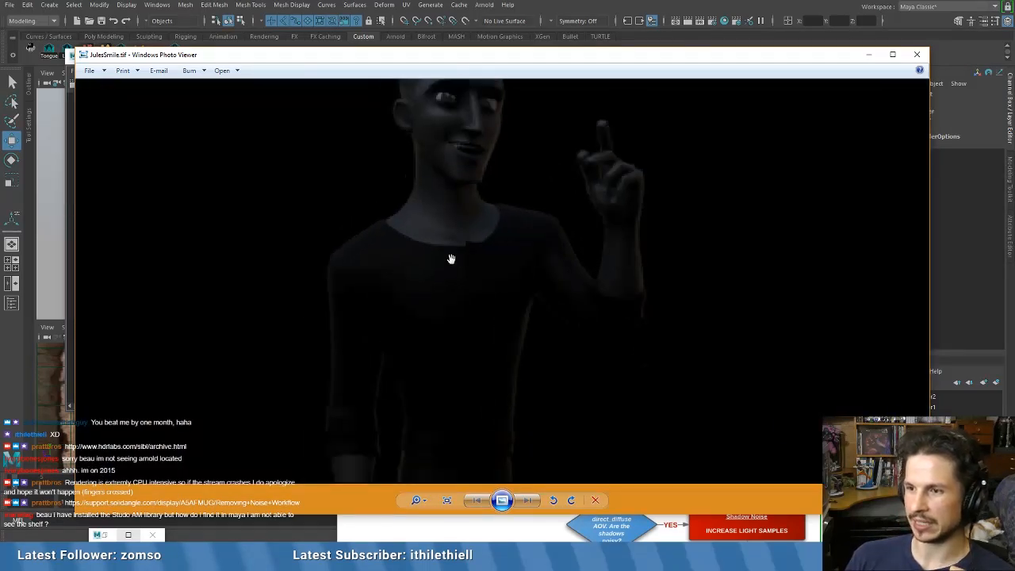
left_click(916, 54)
- Move the folder and flowchart windows aside, select the sky dome light, and set its light Samples to 2 in its attributes
left_click_drag(668, 144, 478, 298)
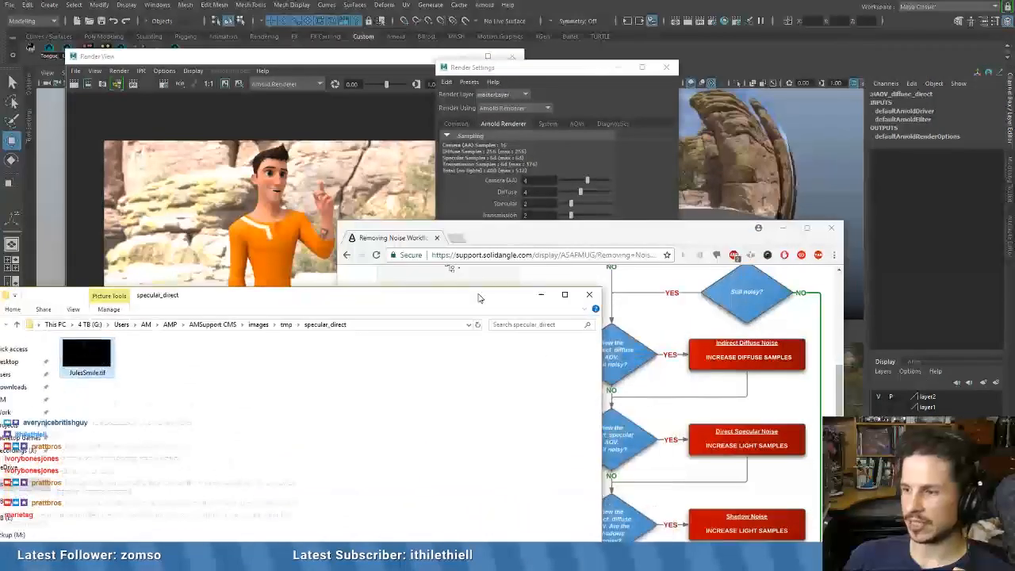
left_click_drag(690, 243, 716, 229)
left_click(757, 125)
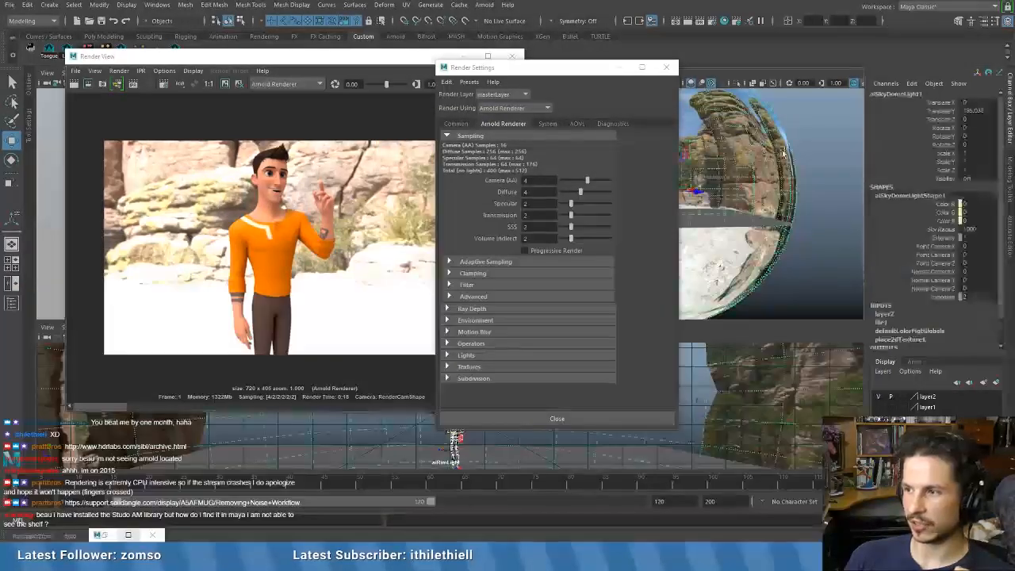
left_click(1010, 194)
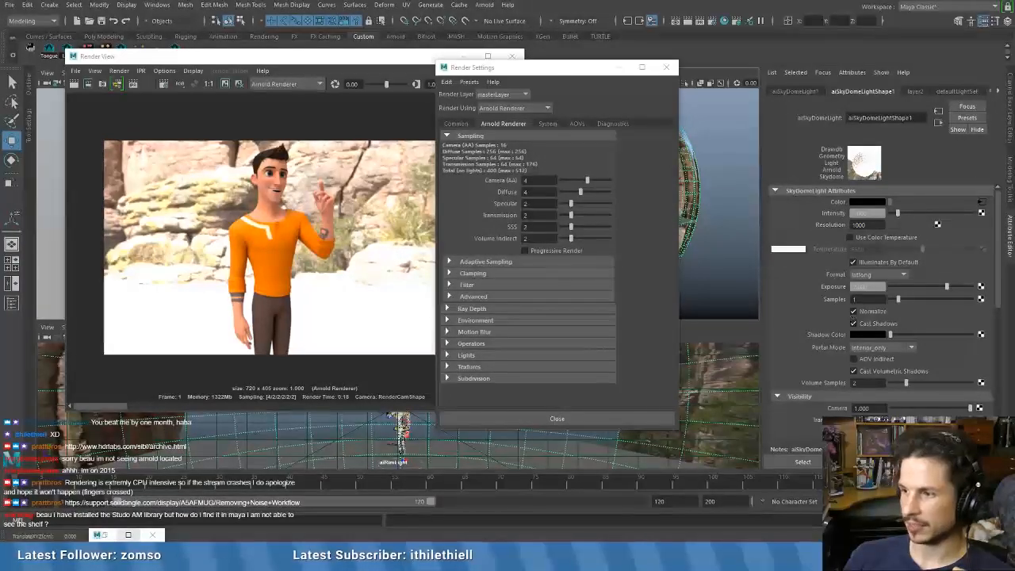
left_click_drag(898, 300, 905, 302)
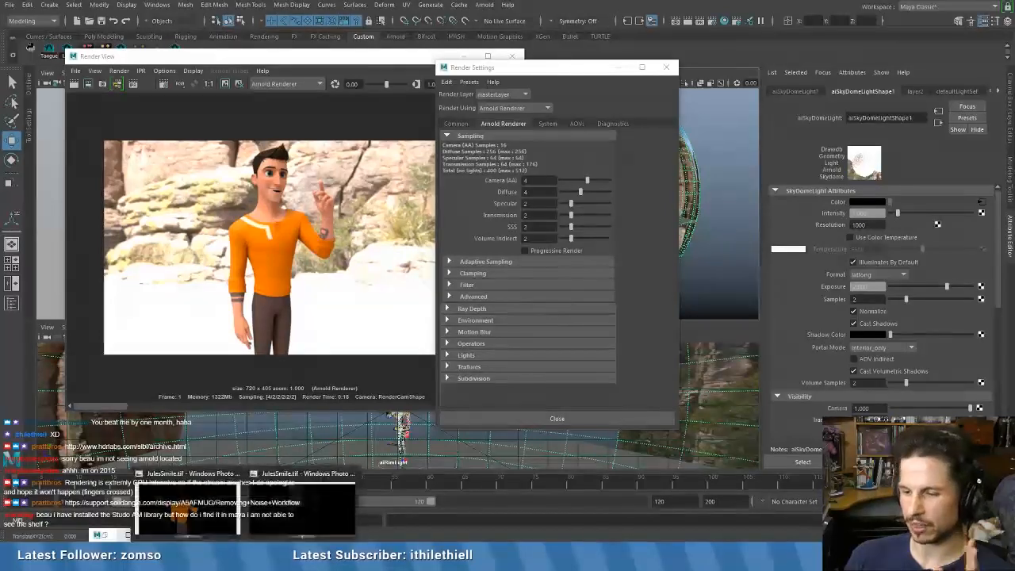
- Bring back the noise-removal flowchart and read its advice on direct specular and shadow noise
mouse_move(206, 557)
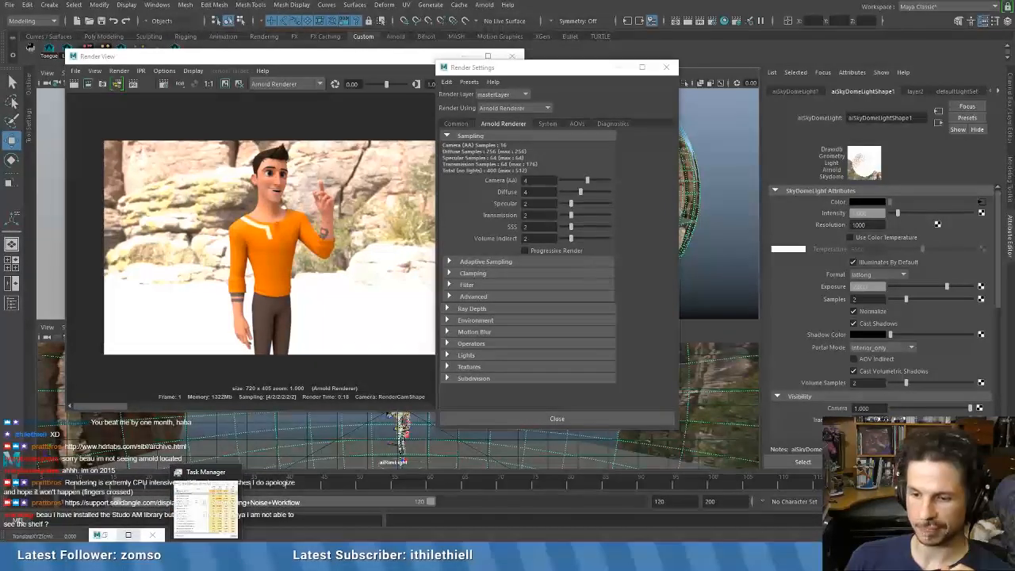
mouse_move(169, 556)
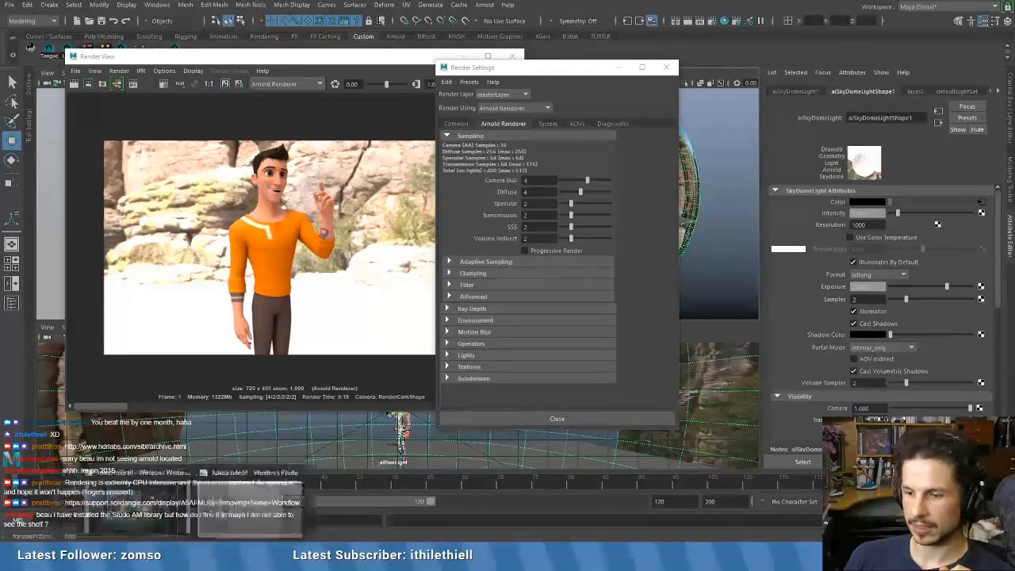
mouse_move(119, 556)
left_click(184, 523)
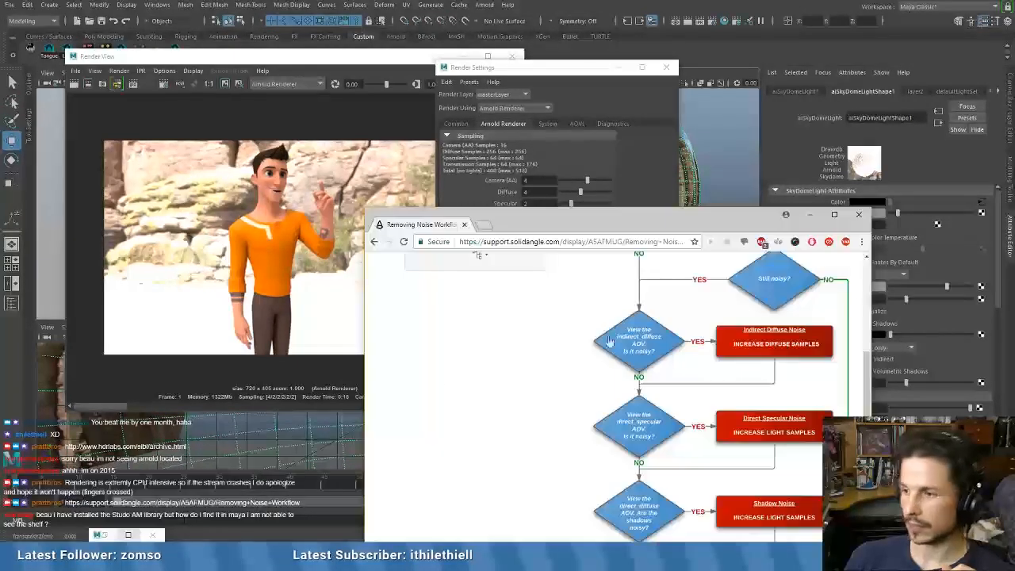
scroll(636, 390, "down", 1)
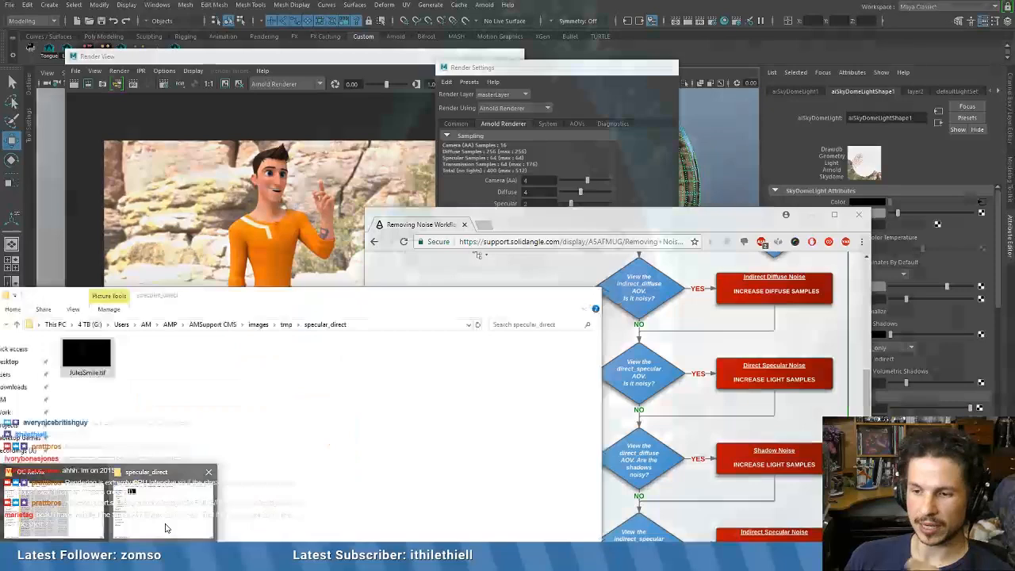
- View JulesSmile.tif from the diffuse_direct folder, examine the shirt up close for noise, and close the image
left_click(166, 527)
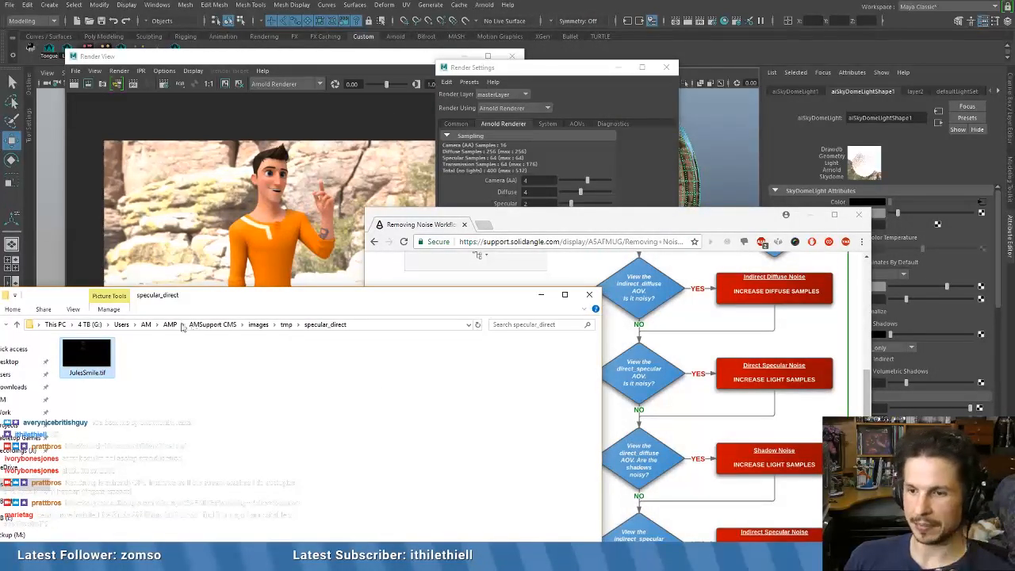
left_click(285, 324)
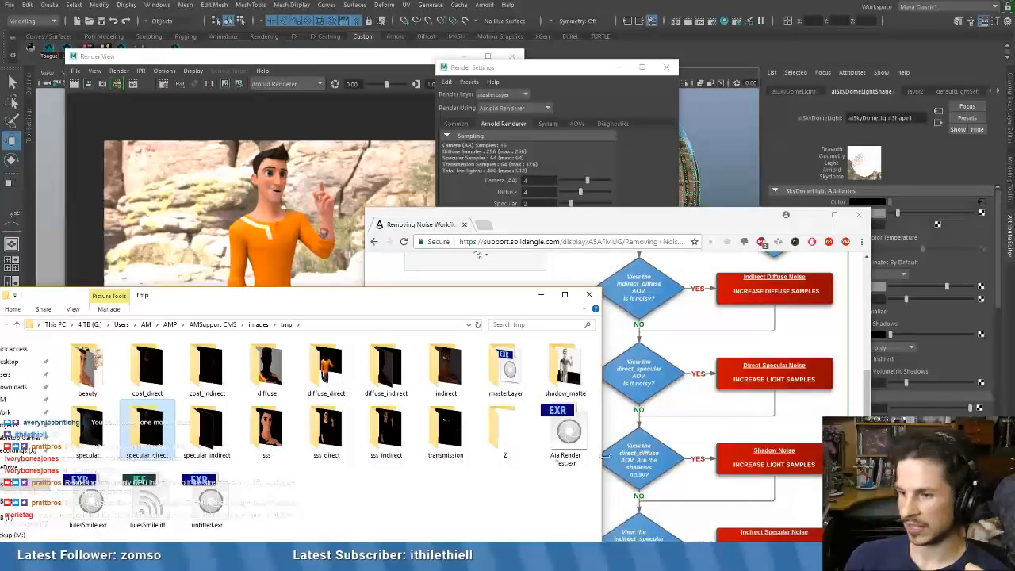
double_click(314, 370)
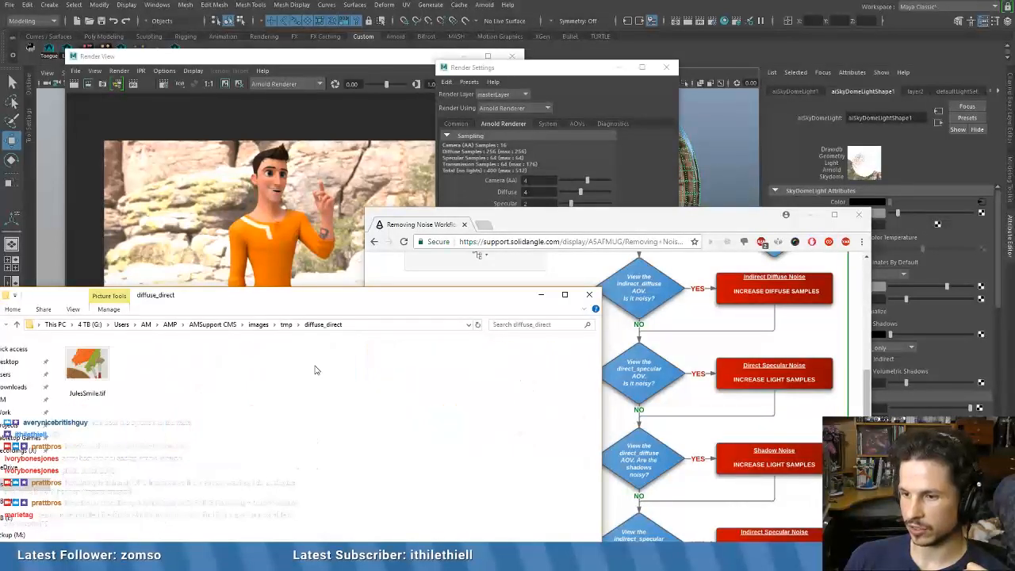
double_click(87, 372)
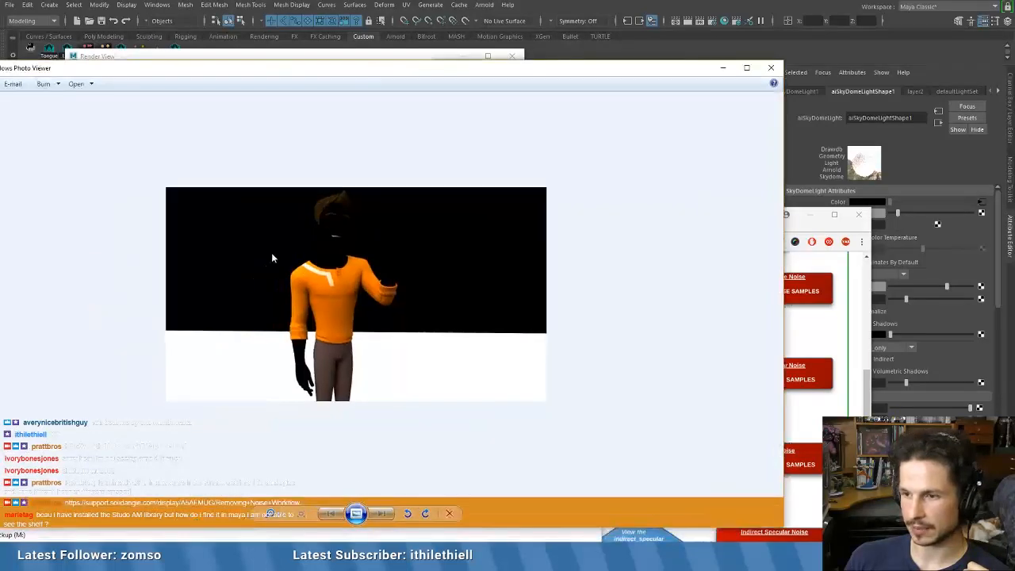
scroll(277, 270, "up", 4)
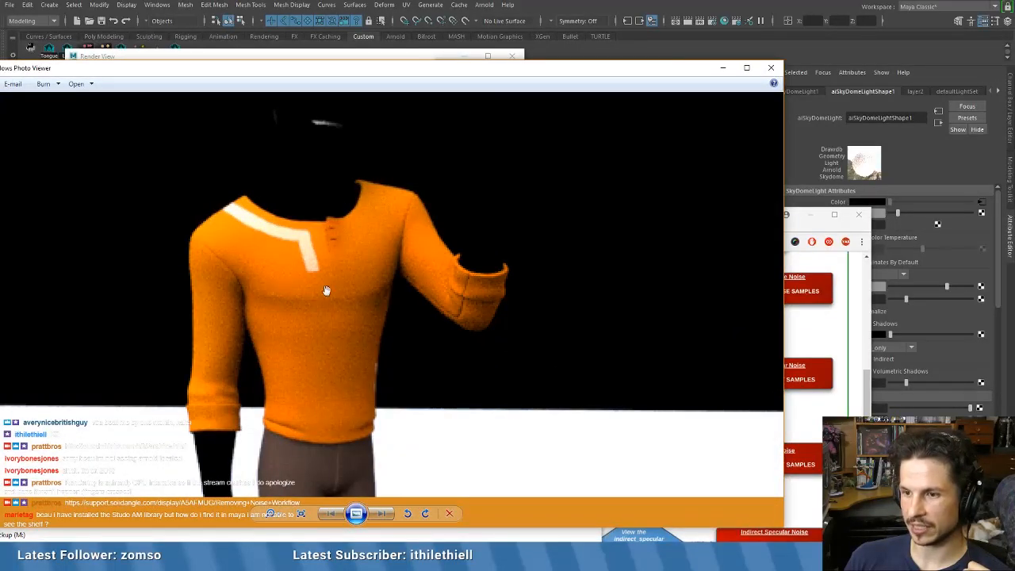
left_click(769, 68)
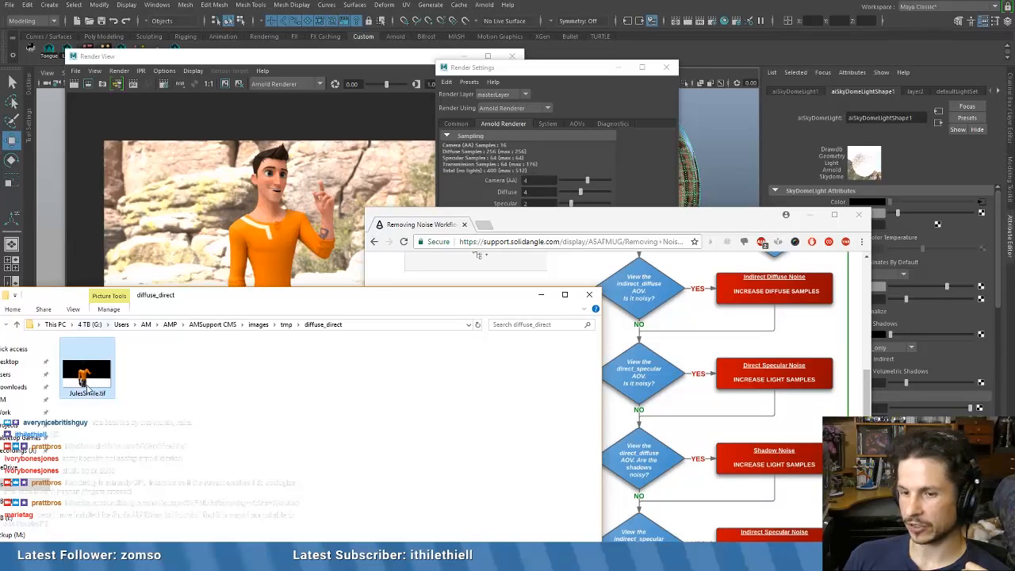
- Reopen the direct diffuse JulesSmile.tif, inspect the shadow noise on the lower shirt and trousers, and close it
double_click(82, 379)
scroll(405, 357, "up", 4)
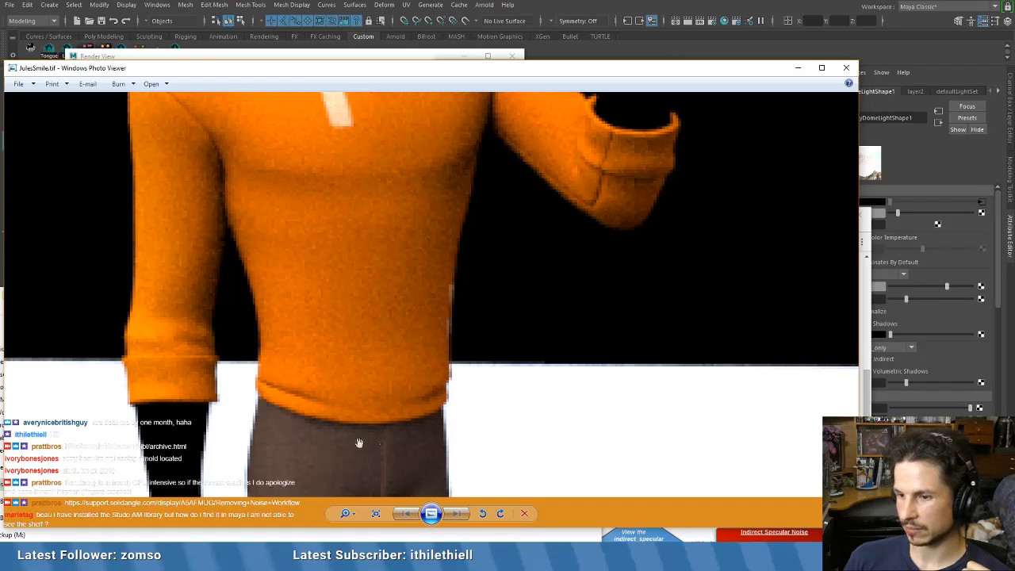
left_click_drag(359, 443, 361, 361)
scroll(392, 293, "down", 2)
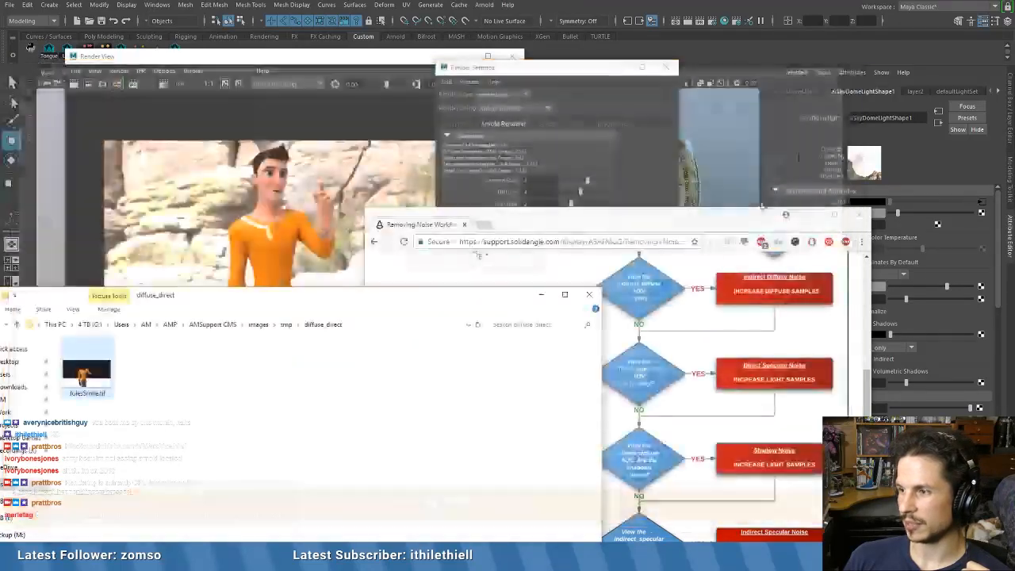
left_click(845, 67)
- Check the flowchart's shadow and indirect specular noise advice, and return to the tmp folder listing the AOV folders
left_click_drag(678, 221, 716, 183)
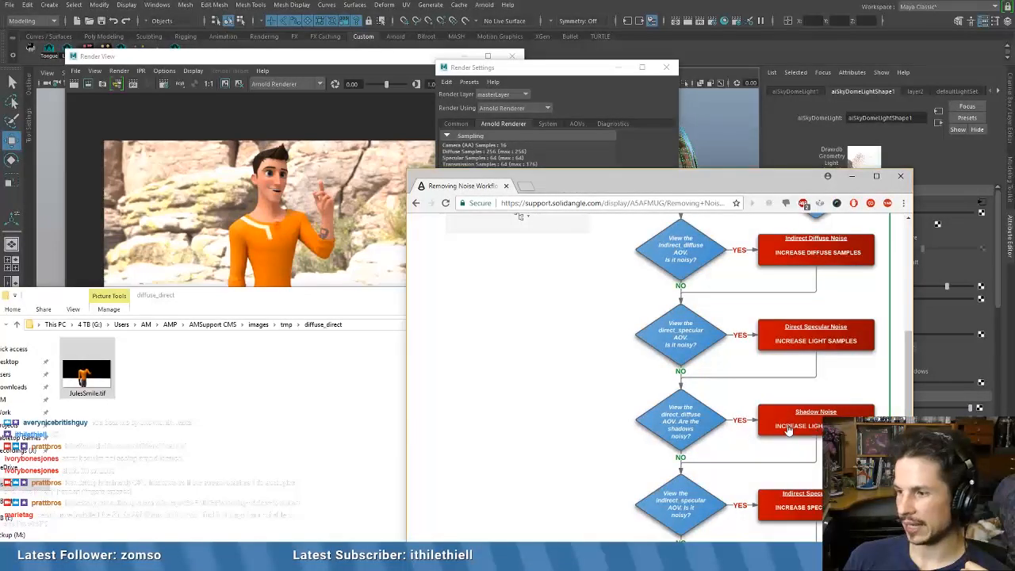
scroll(616, 419, "down", 3)
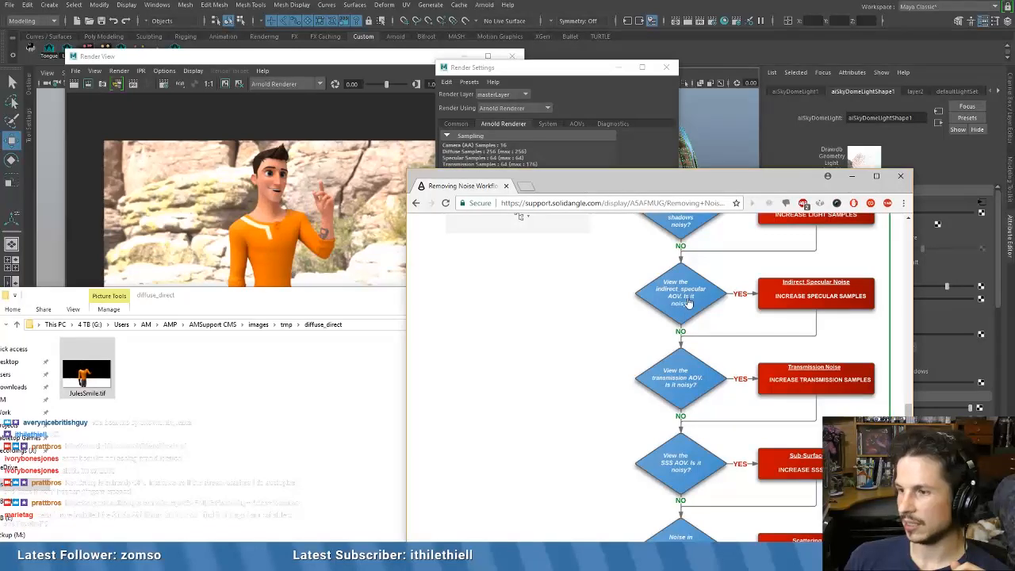
left_click(79, 321)
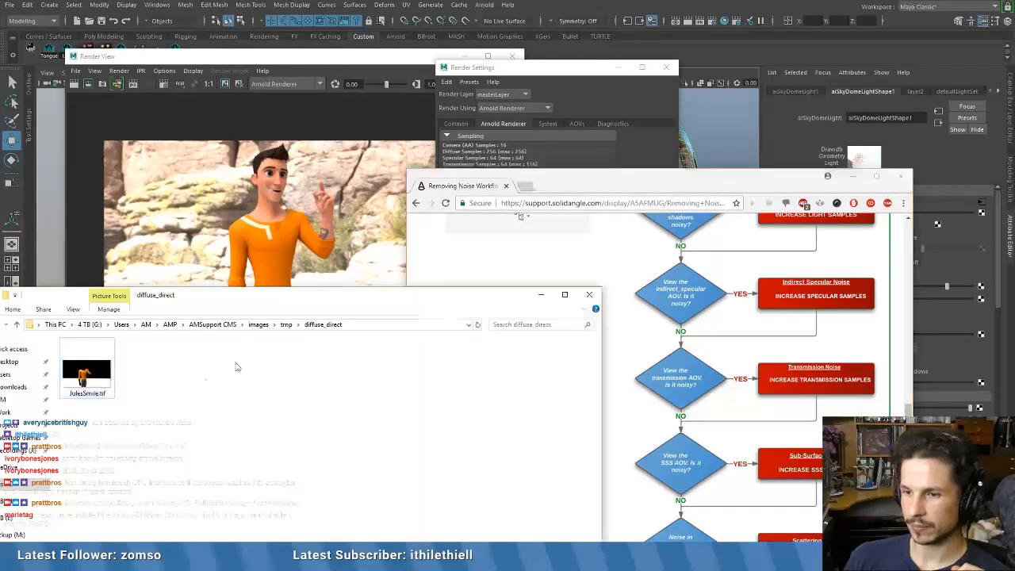
left_click(286, 324)
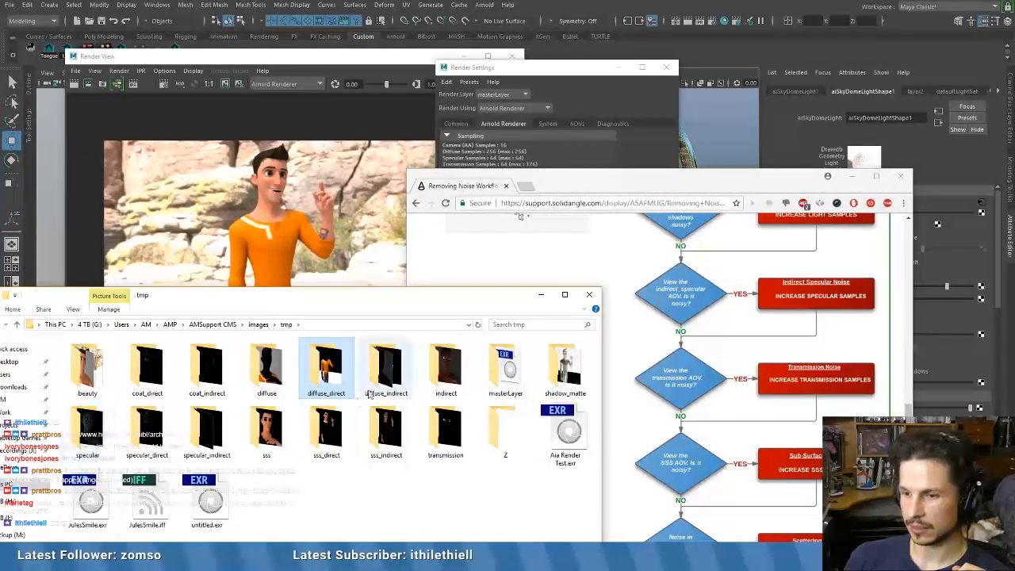
- Open JulesSmile.tif from the specular_indirect folder and examine the face, collar and raised arm up close for noise
double_click(208, 428)
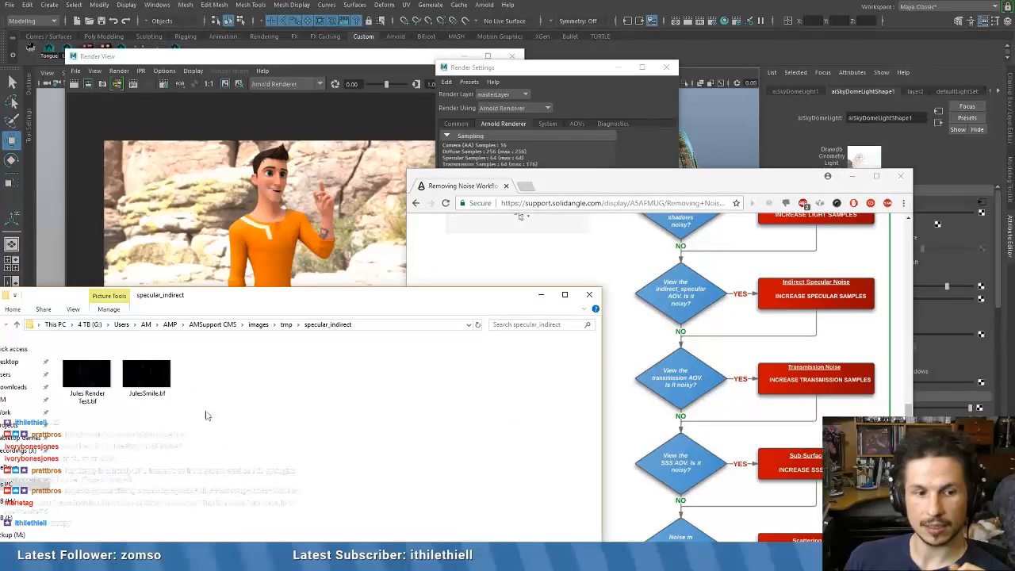
double_click(147, 373)
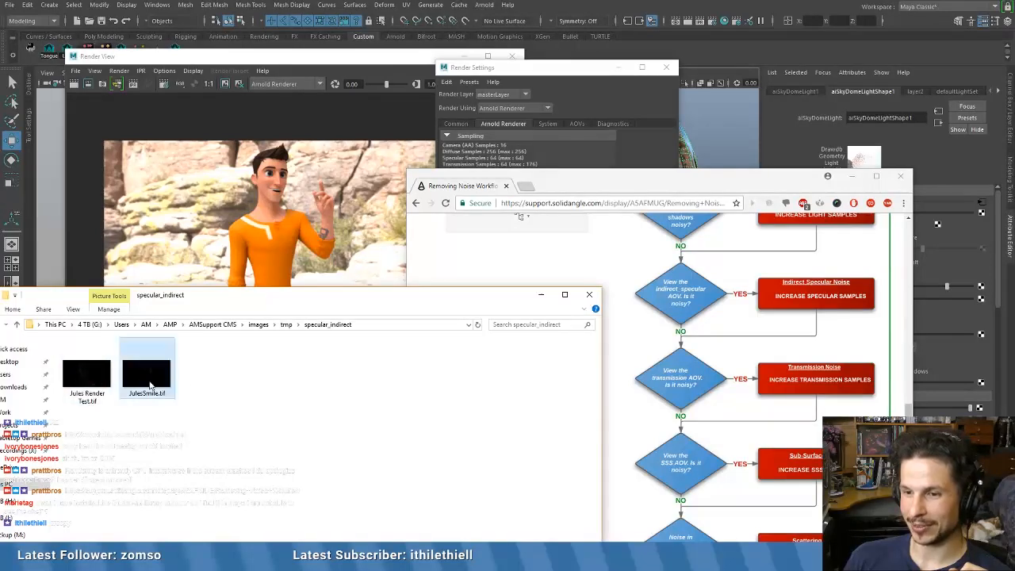
scroll(415, 229, "up", 4)
scroll(412, 224, "down", 2)
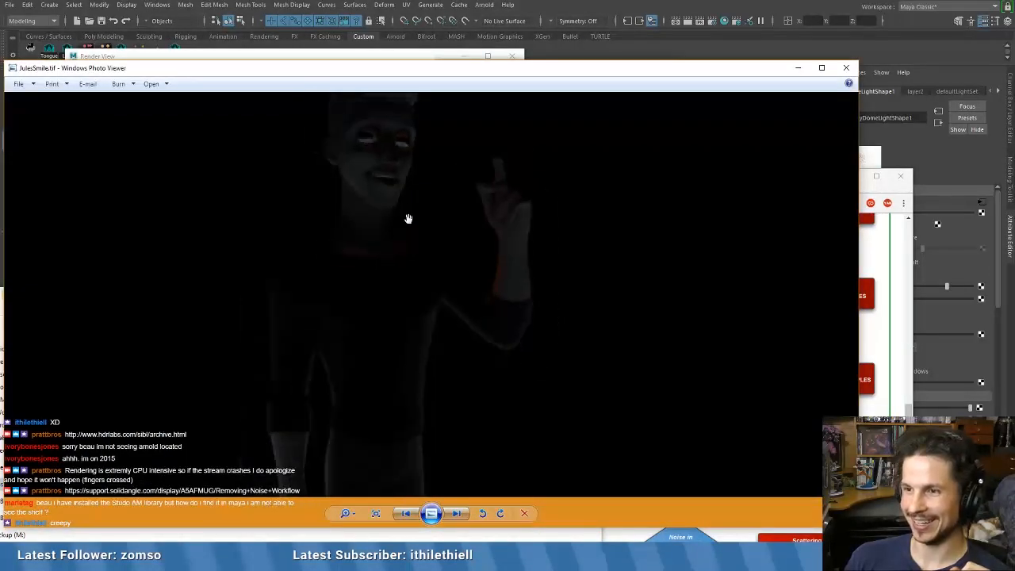
left_click_drag(408, 218, 407, 310)
scroll(407, 310, "up", 4)
scroll(467, 283, "up", 2)
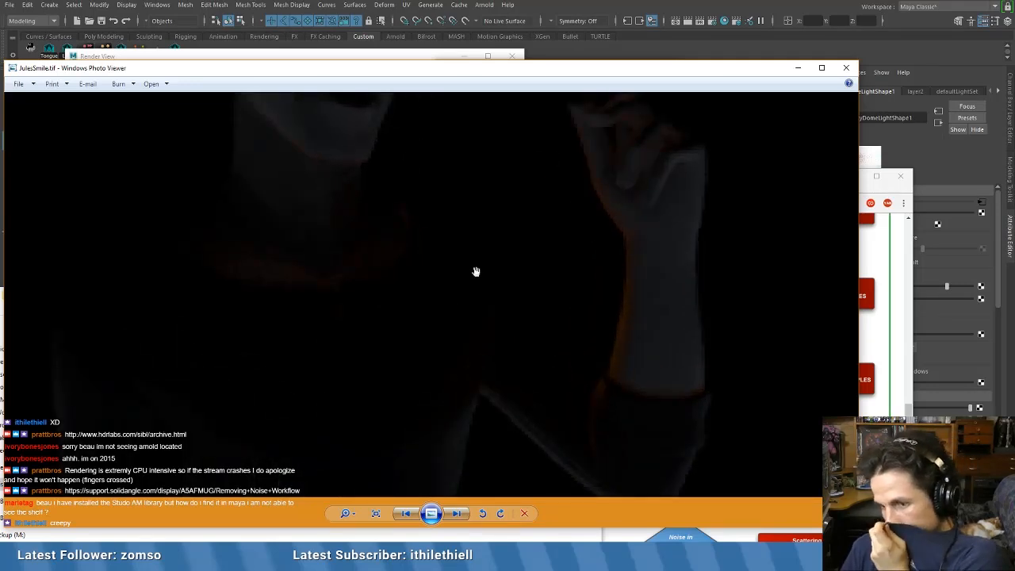
- Inspect the rest of the indirect specular image, from the trousers up to the head, and close it
scroll(472, 274, "down", 2)
scroll(469, 276, "down", 3)
left_click_drag(403, 312, 420, 233)
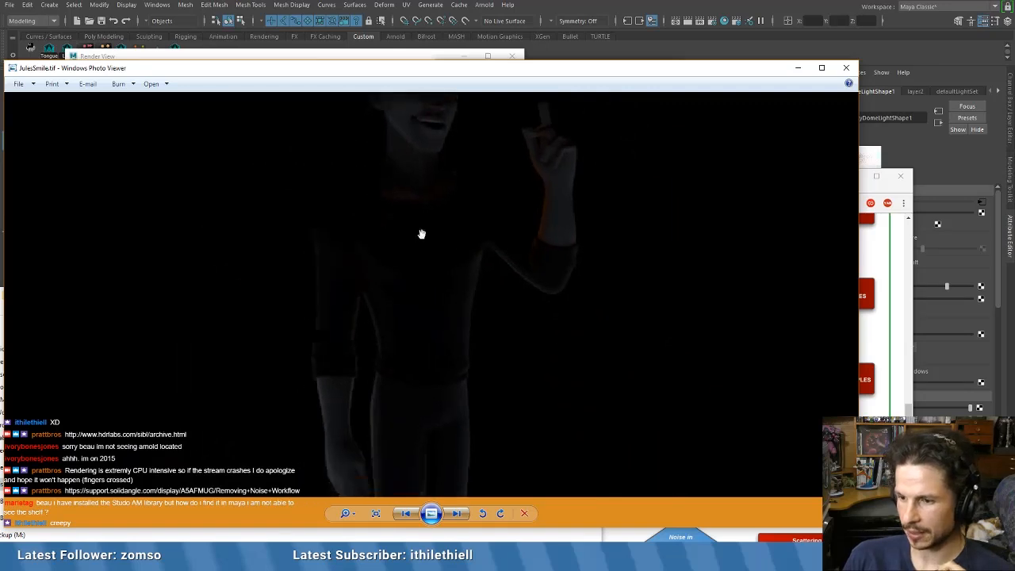
left_click_drag(380, 358, 385, 324)
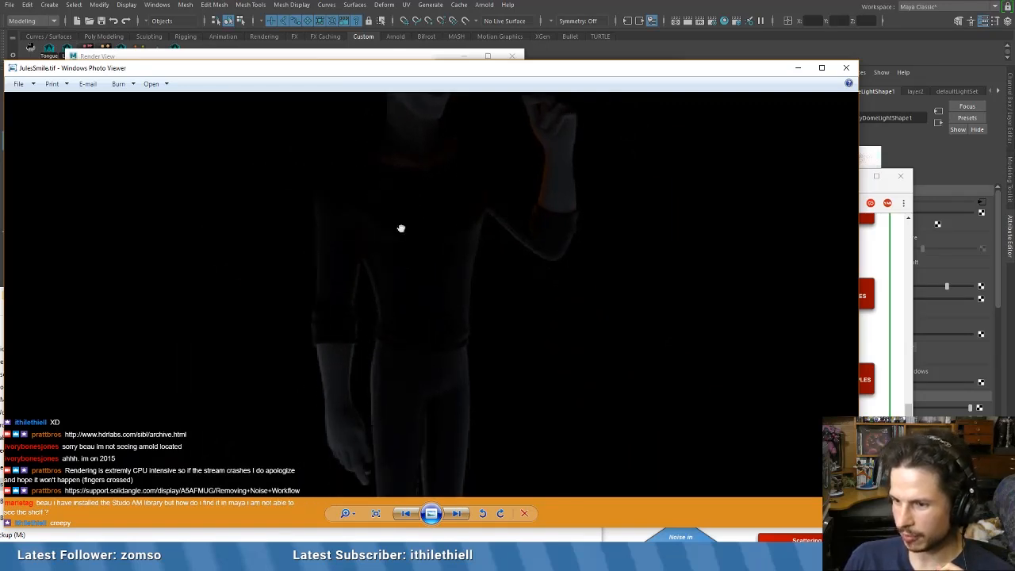
left_click_drag(401, 226, 396, 408)
scroll(404, 349, "up", 1)
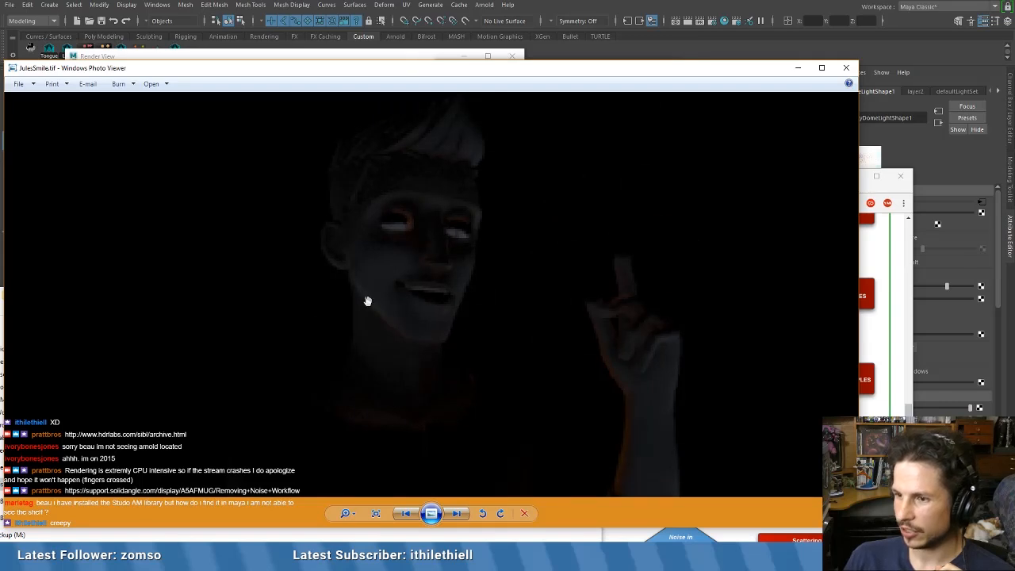
scroll(352, 324, "up", 1)
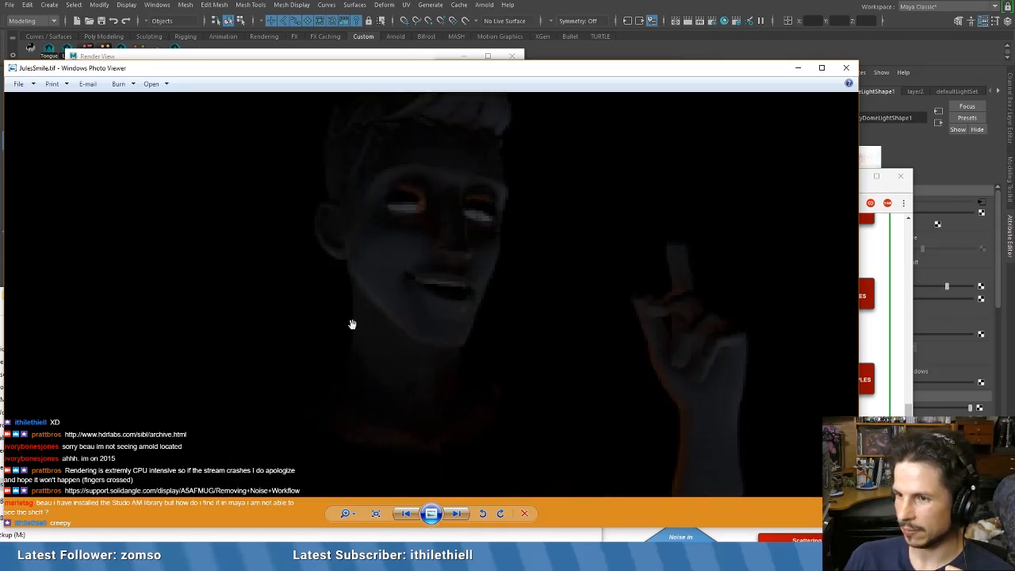
scroll(352, 325, "down", 3)
left_click_drag(359, 349, 362, 153)
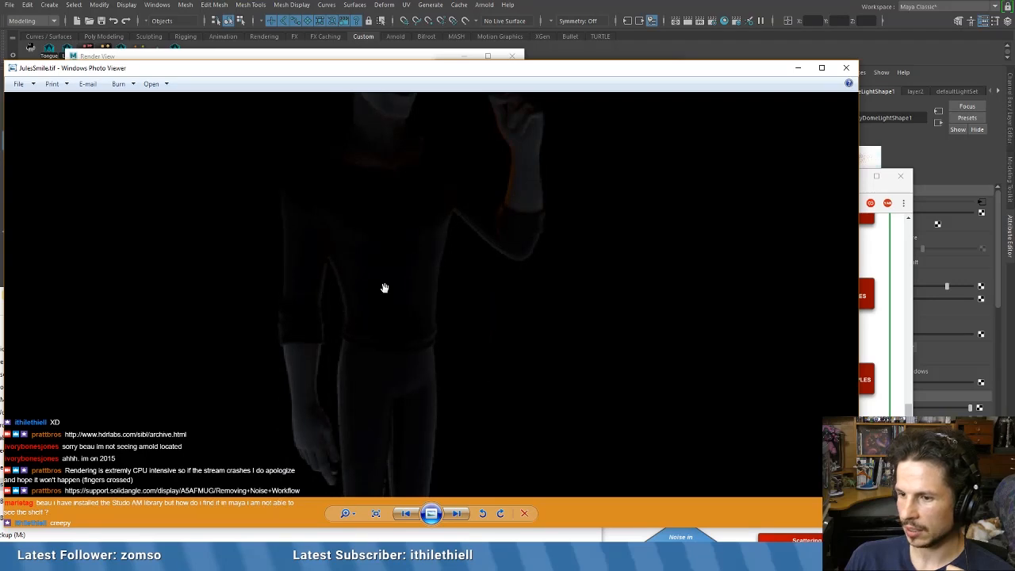
left_click(846, 68)
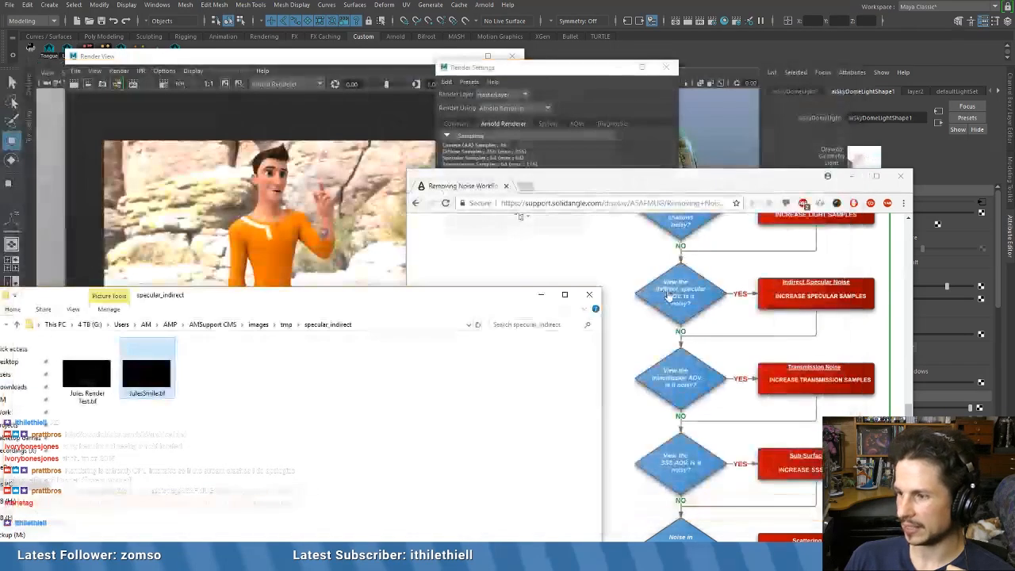
- Check the flowchart's transmission and SSS noise advice, and look into the sss folder before returning to tmp
left_click(684, 402)
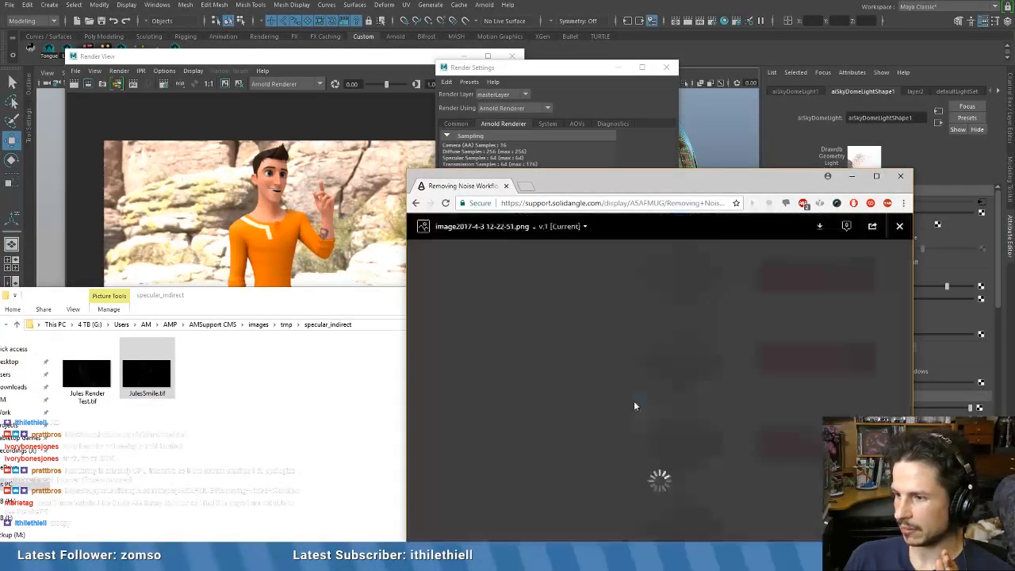
left_click(510, 362)
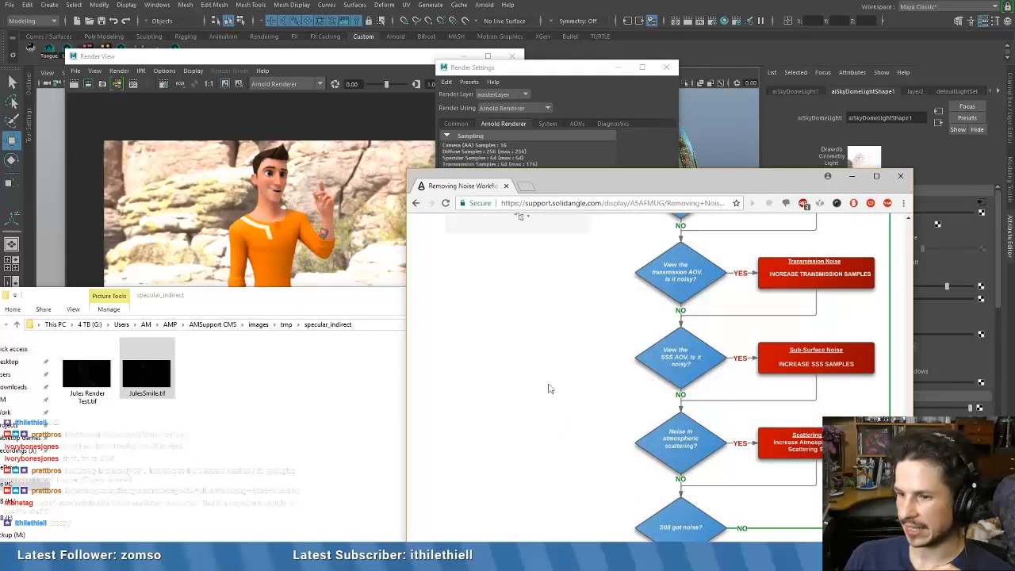
left_click(285, 388)
key("BackSpace")
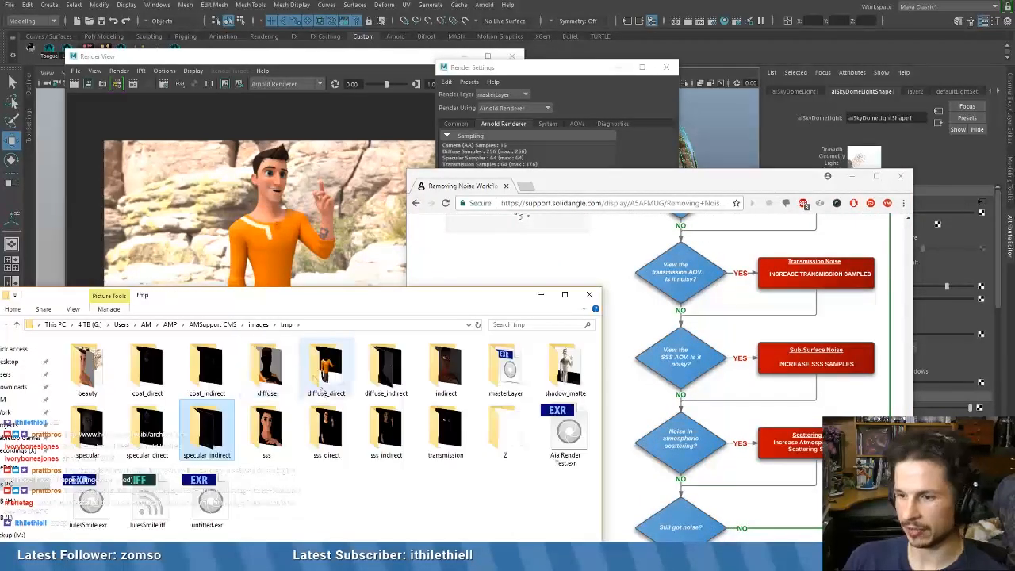
double_click(274, 444)
key("BackSpace")
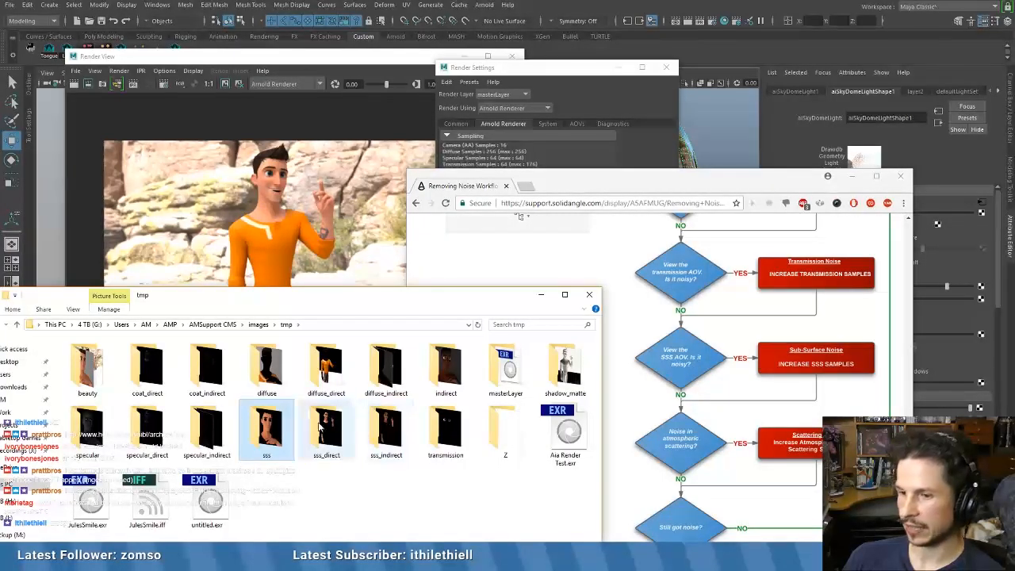
- Remove sss_direct and sss_indirect from the active AOVs in the render settings
left_click(579, 134)
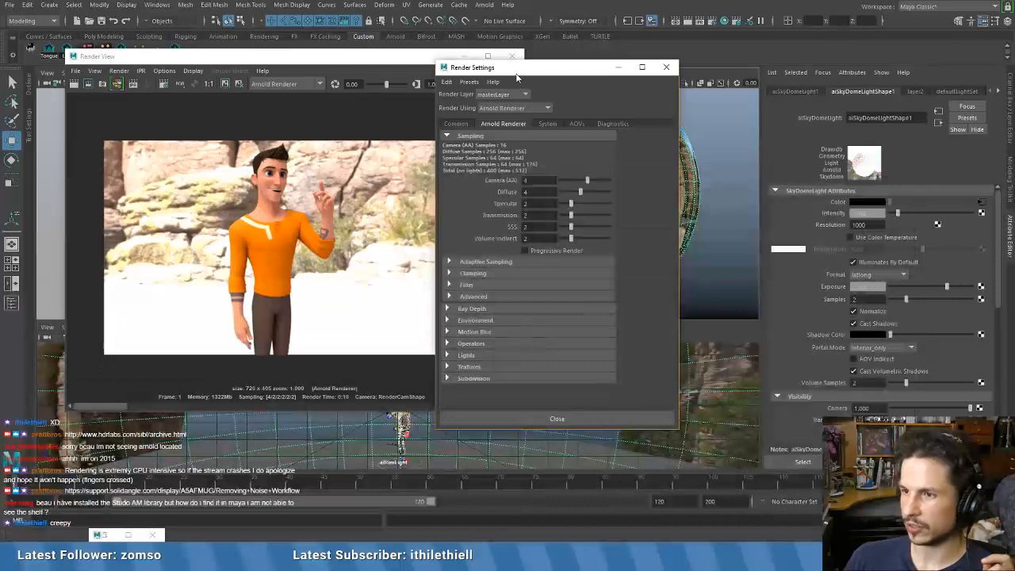
left_click(576, 124)
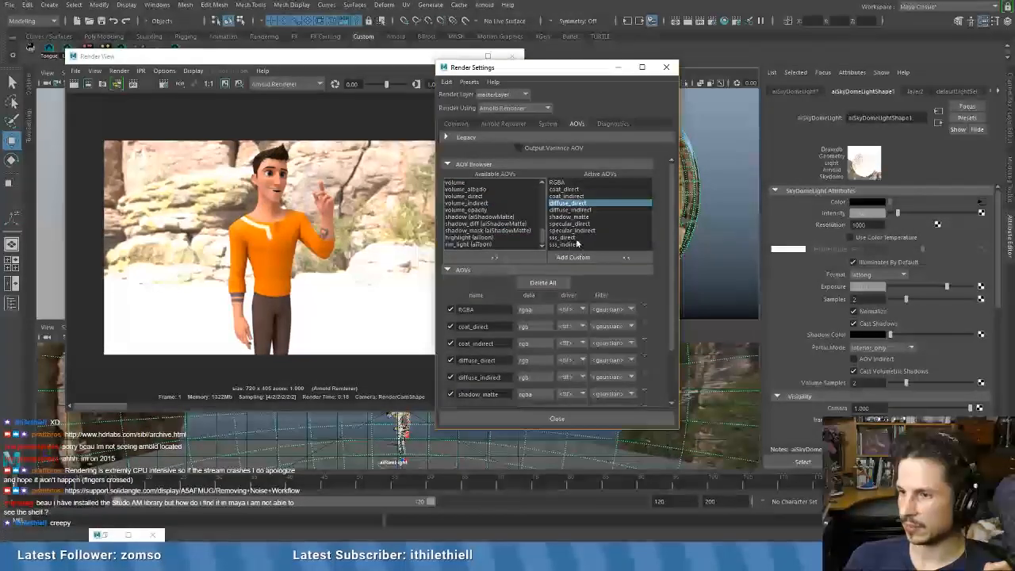
left_click(574, 238)
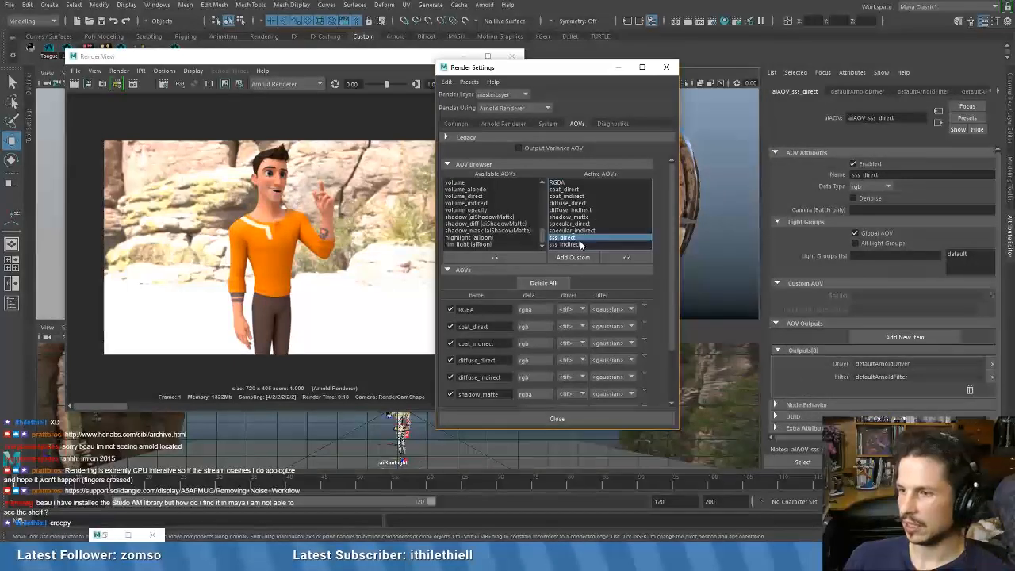
left_click(578, 244, "shift")
left_click(627, 257)
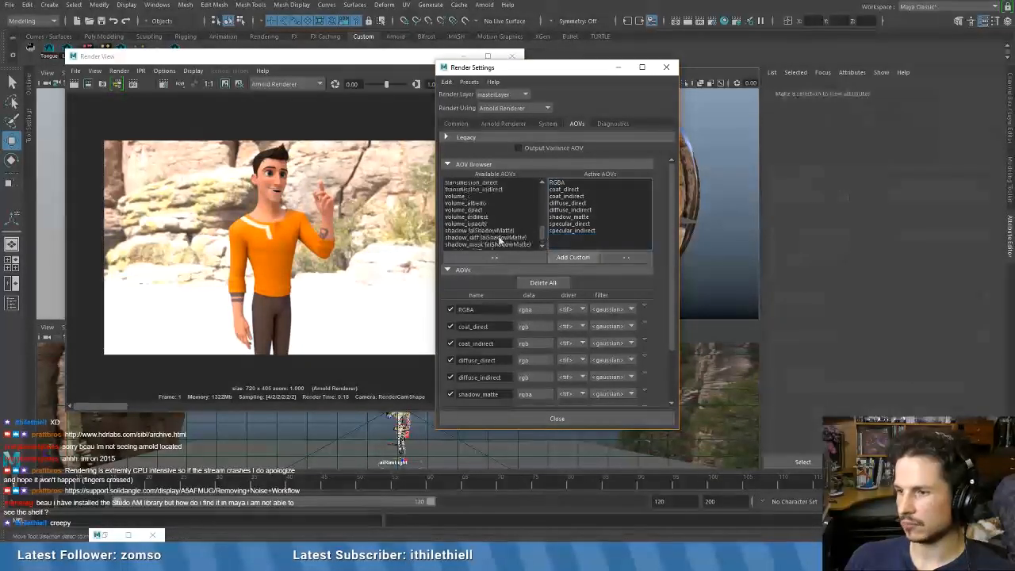
- Add the sss AOV to the active AOVs and render the frame again
scroll(476, 222, "up", 4)
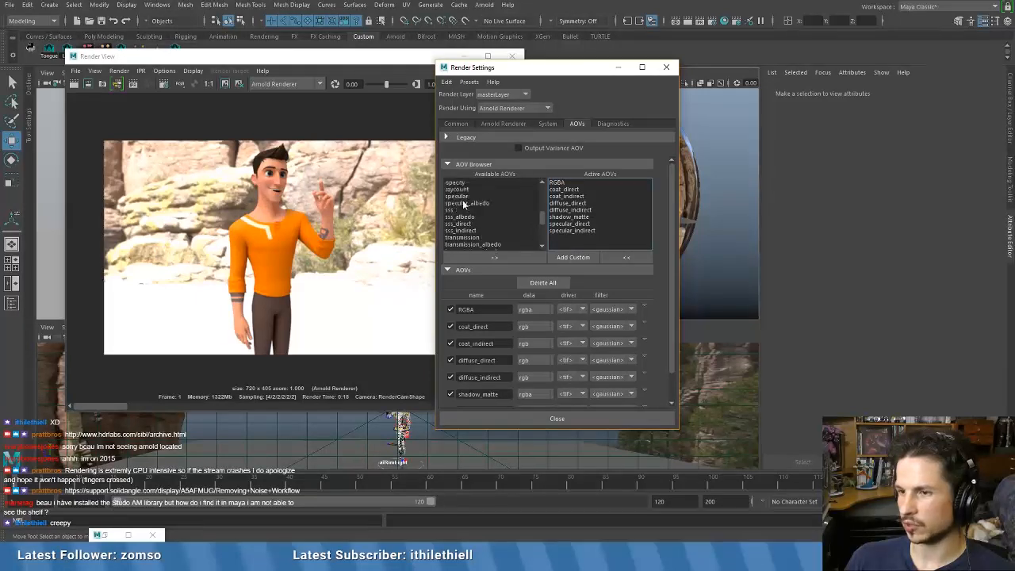
left_click(459, 210)
left_click(494, 257)
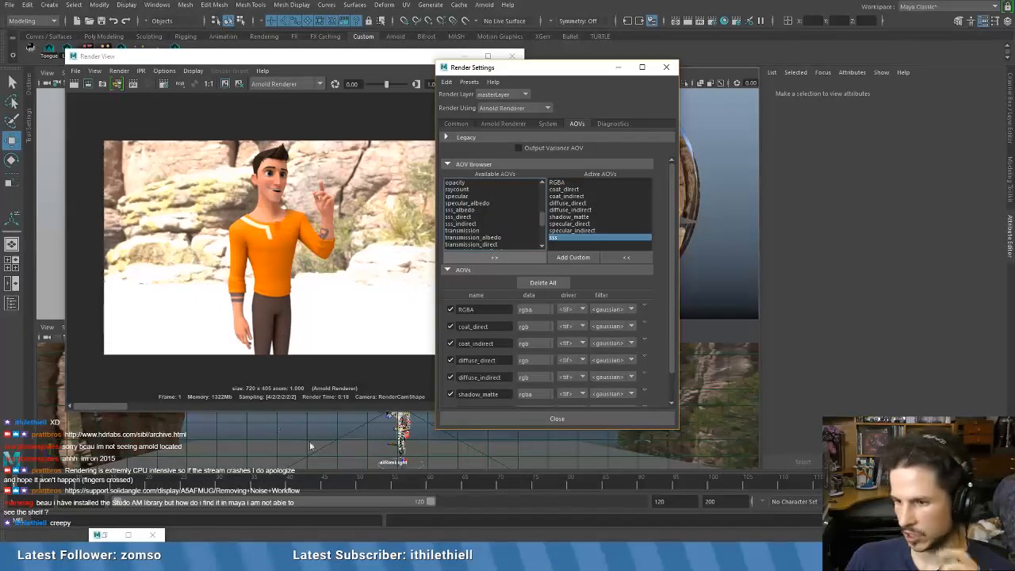
left_click(77, 86)
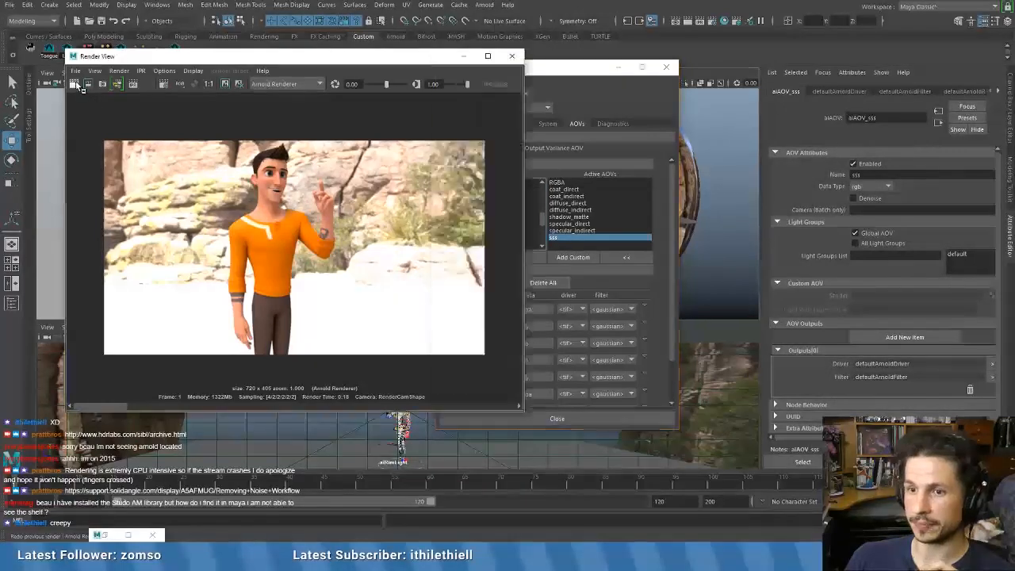
left_click(77, 86)
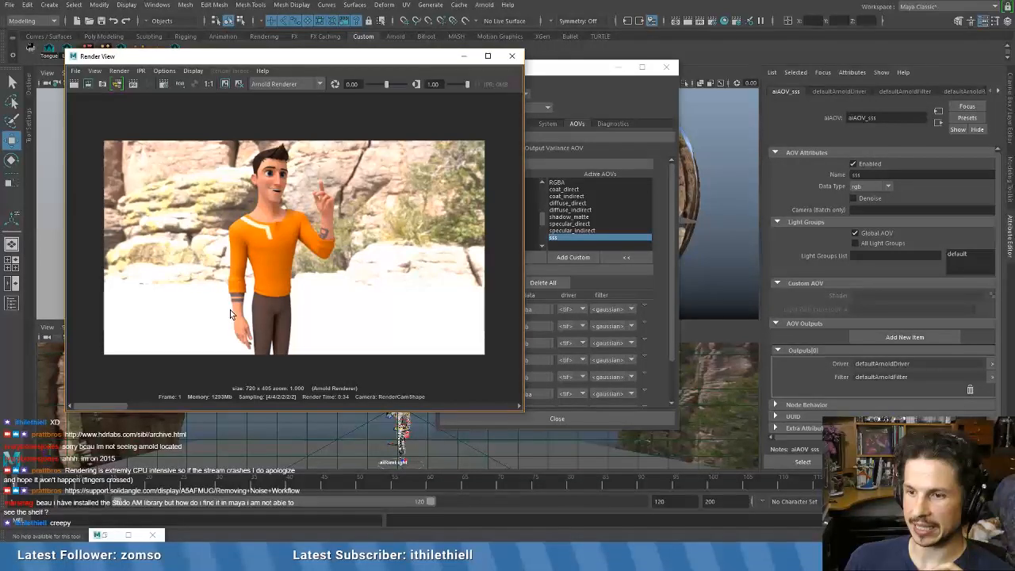
- Set the SSS samples to 4, re-render a region on the character's neck, and examine the skin up close
left_click(569, 67)
left_click(503, 124)
left_click_drag(571, 227, 580, 227)
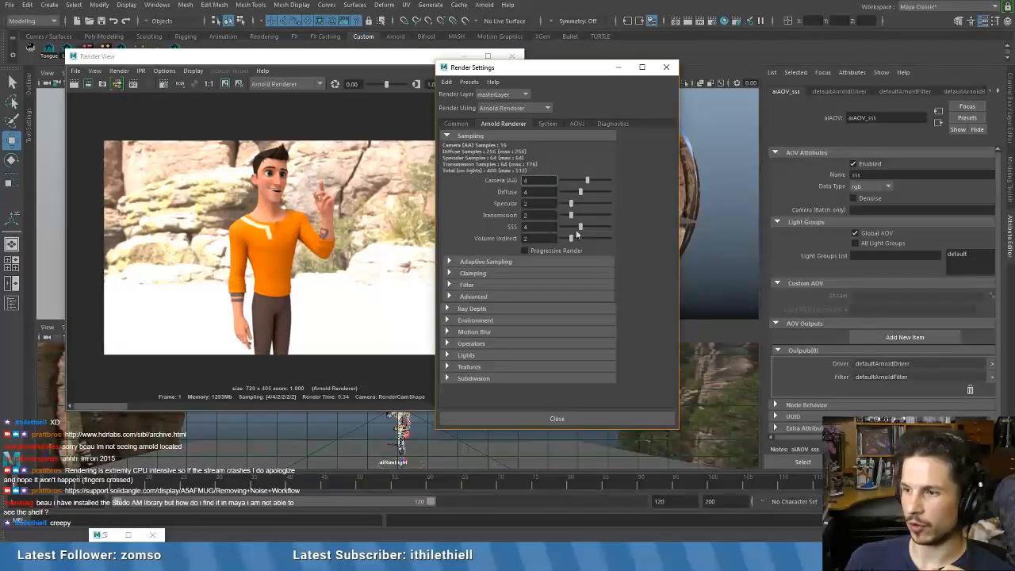
left_click(256, 201)
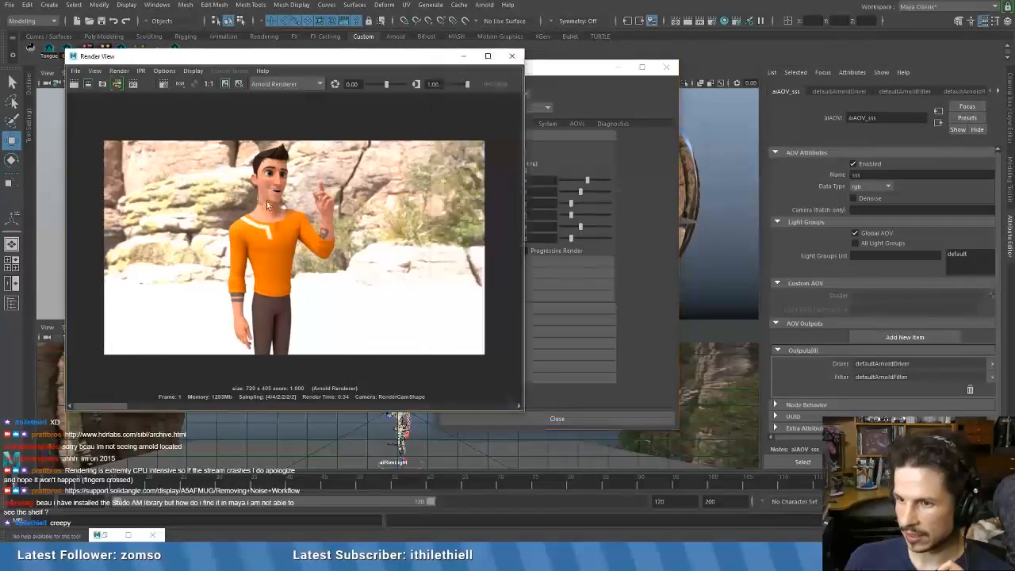
left_click(89, 84)
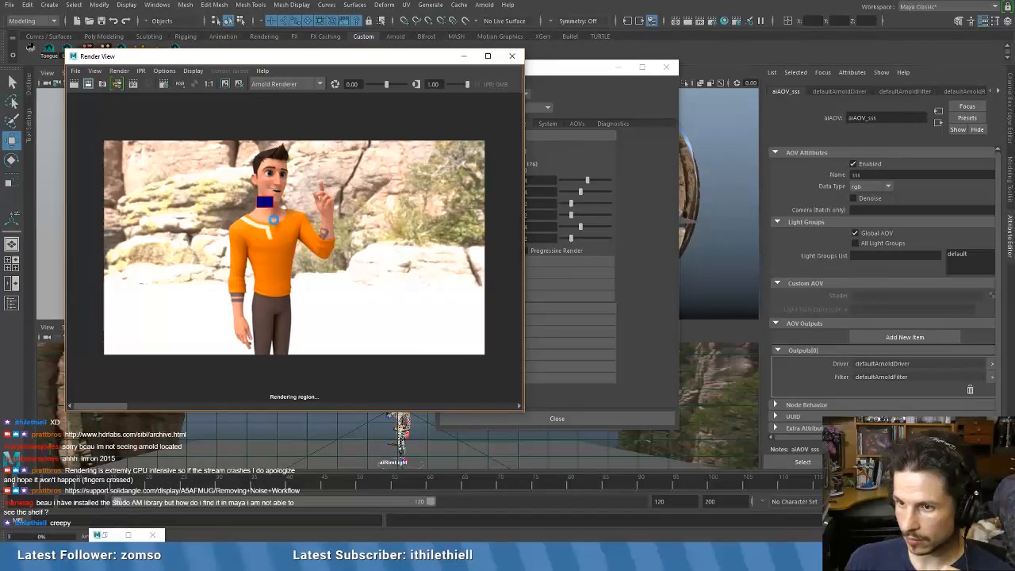
scroll(260, 229, "up", 4)
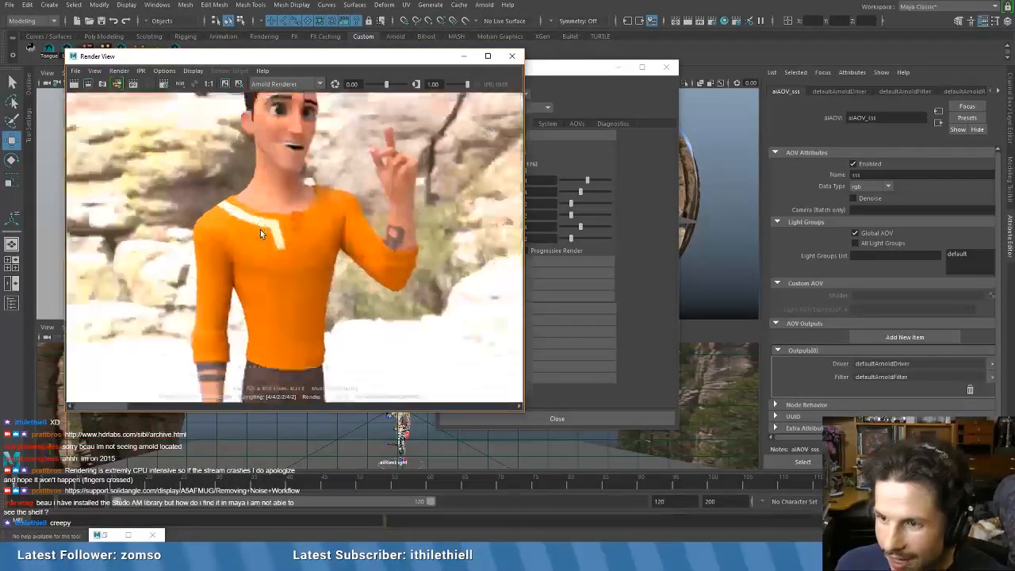
scroll(260, 229, "up", 2)
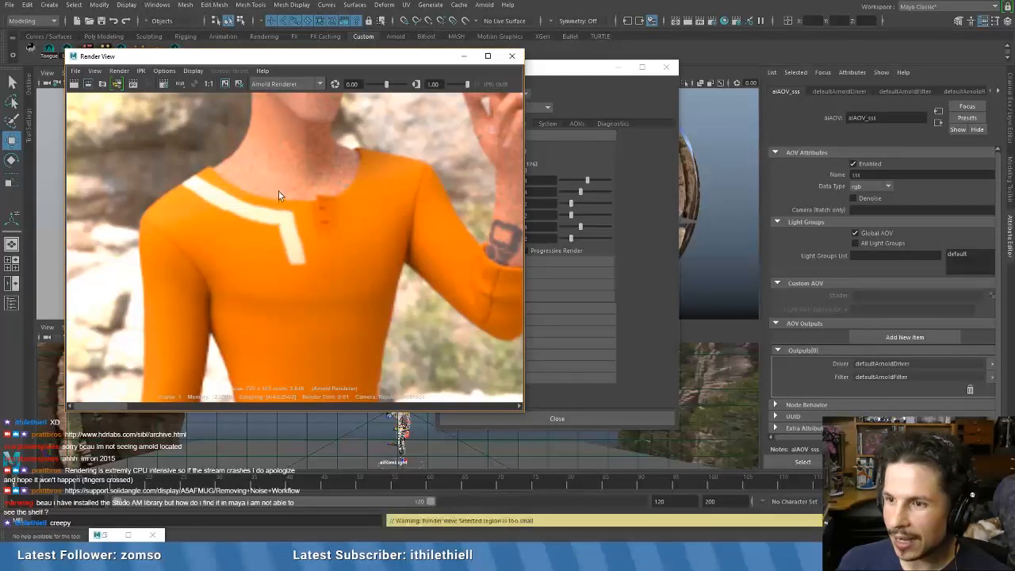
- Try 5 SSS samples and re-render a larger region of the neck to compare its skin noise
left_click(572, 81)
left_click_drag(580, 227, 585, 227)
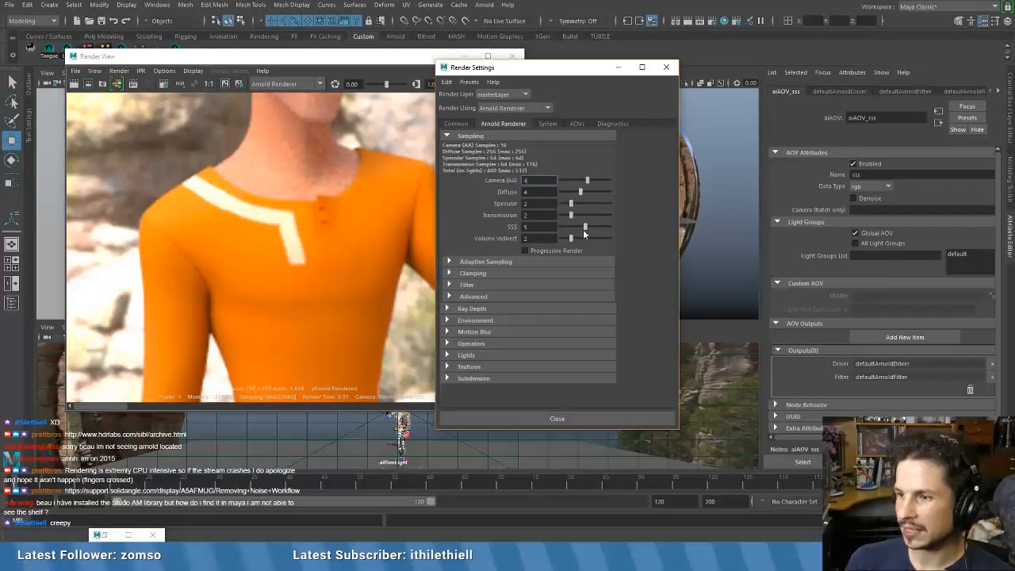
left_click(250, 110)
left_click_drag(250, 111, 305, 139)
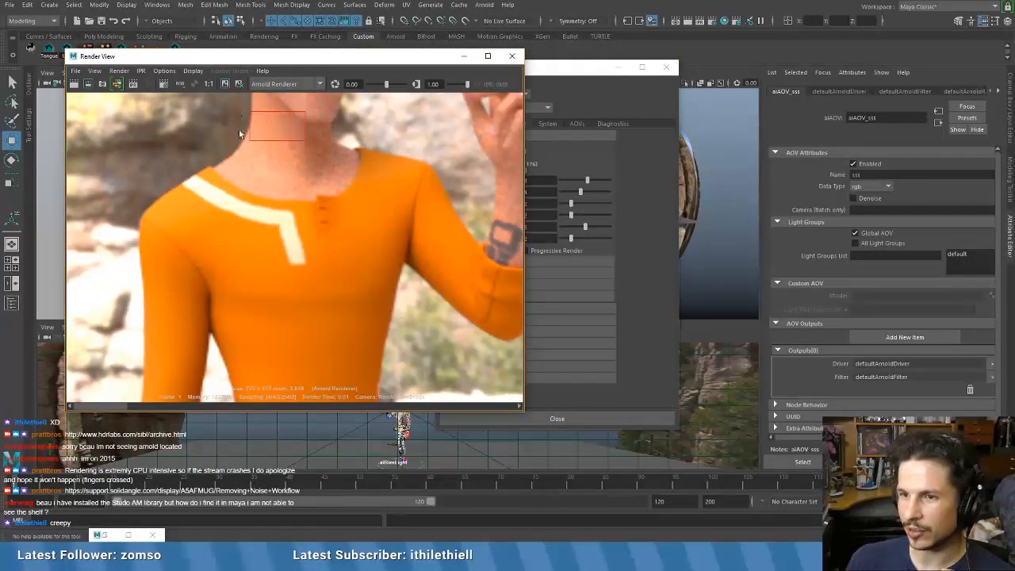
left_click_drag(248, 122, 335, 172)
left_click(87, 84)
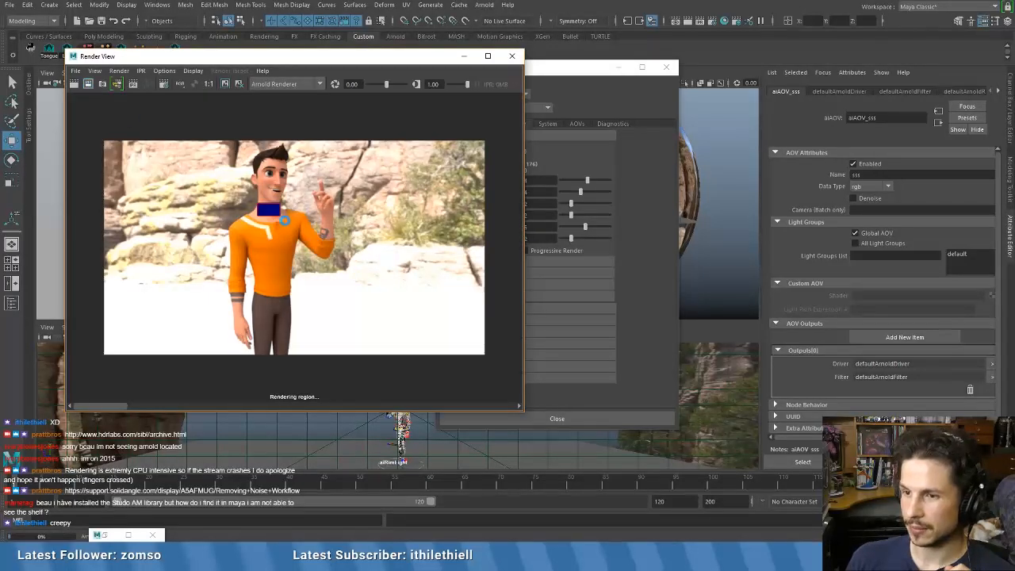
scroll(285, 217, "up", 10)
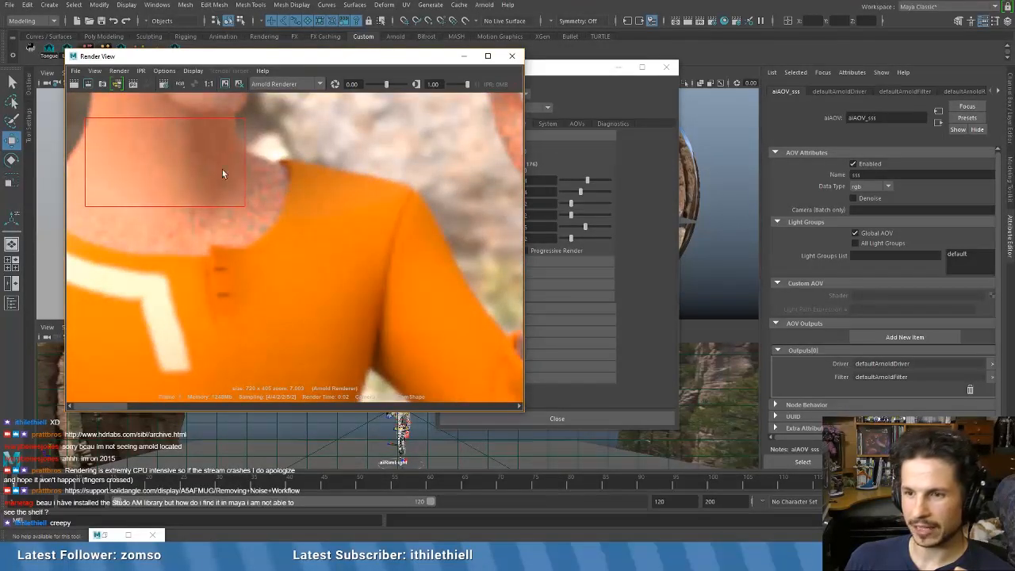
left_click(119, 128)
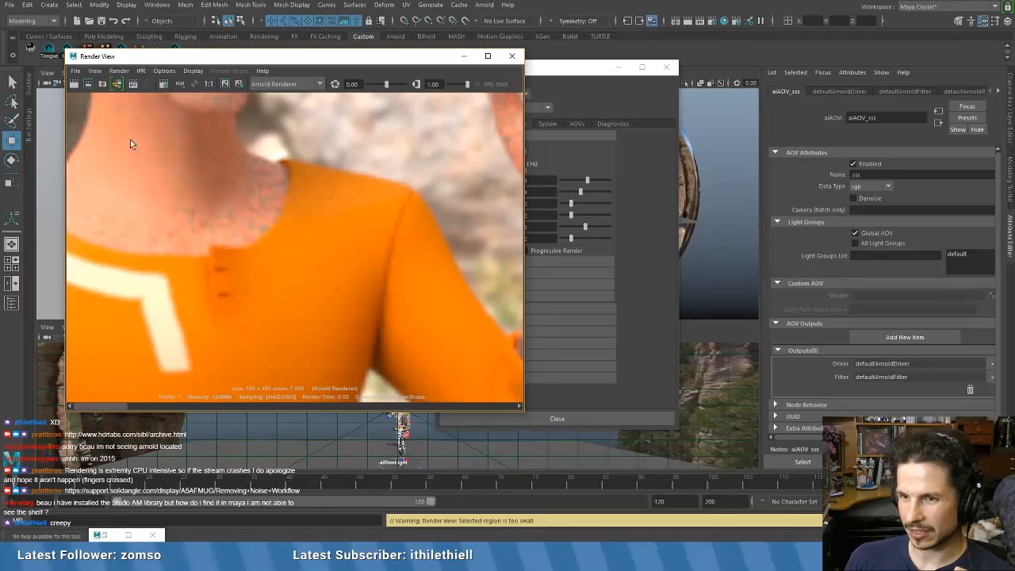
- Try 4 SSS samples and re-render a region on the raised forearm to examine its skin noise up close
left_click_drag(585, 228, 581, 226)
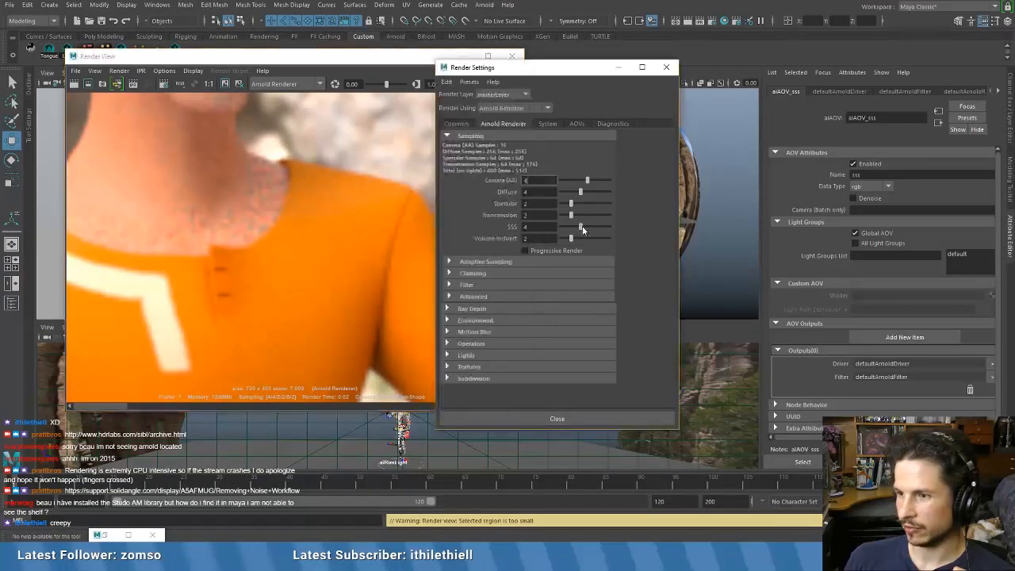
left_click(204, 162)
scroll(207, 164, "down", 4)
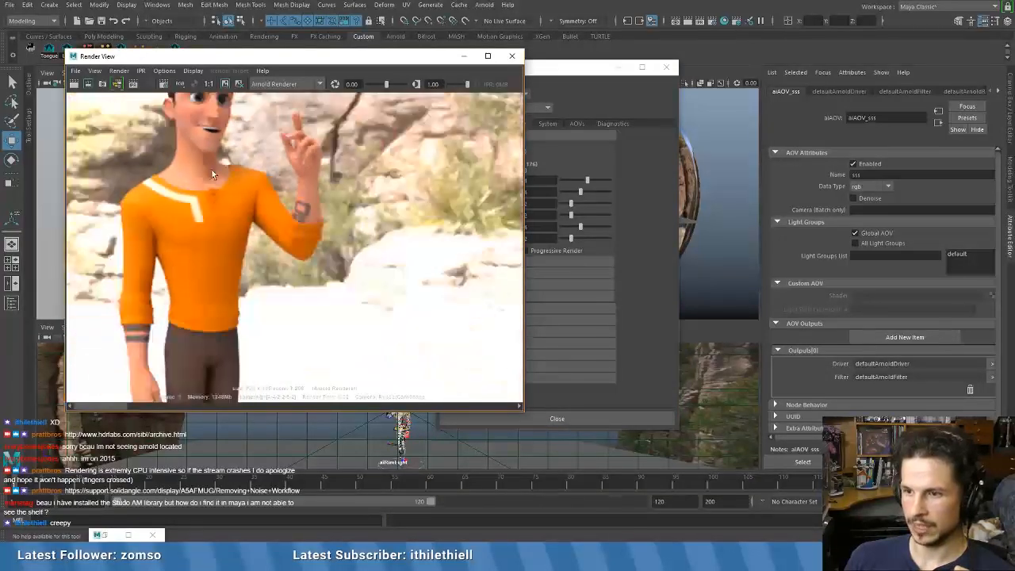
left_click_drag(299, 145, 321, 198)
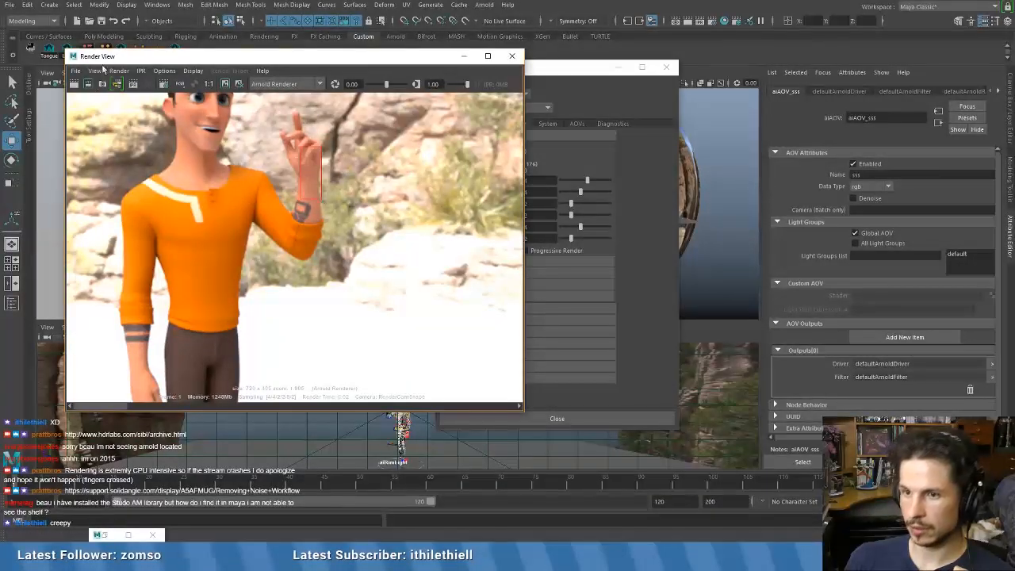
left_click(89, 85)
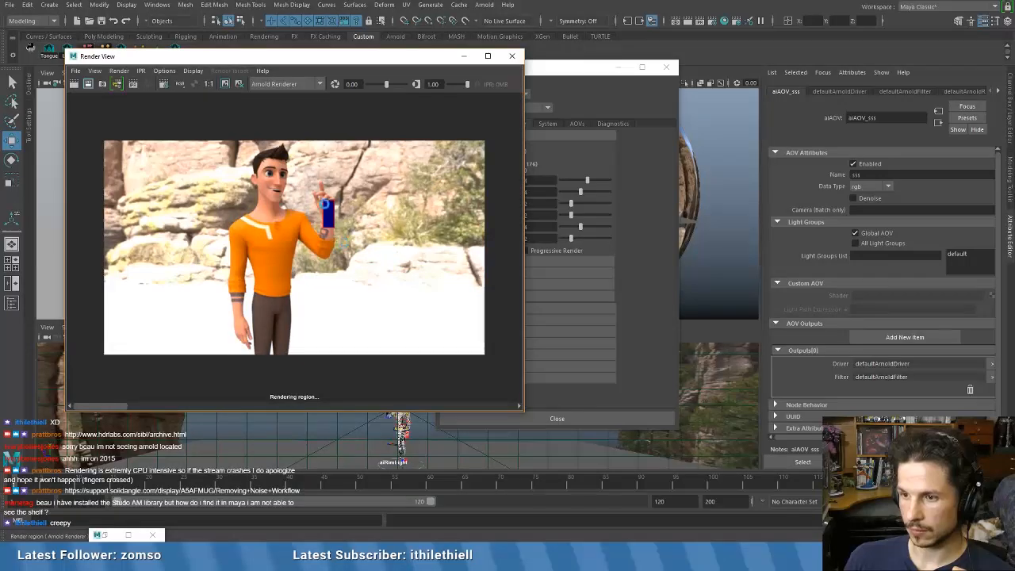
scroll(344, 214, "up", 8)
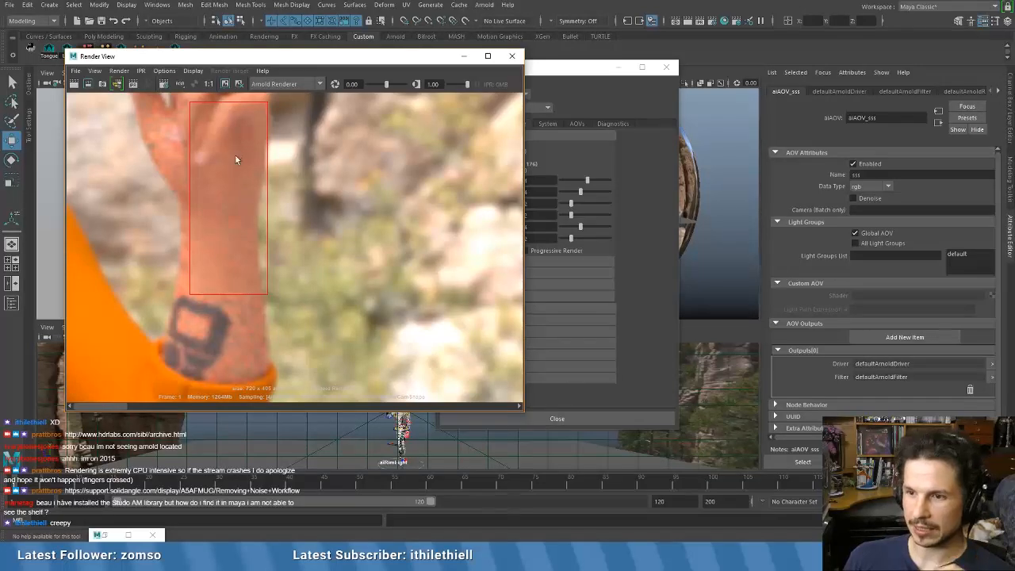
- Set the SSS samples back to 5 and re-render a region of the lower forearm, including the wrist tattoo, to check its noise
left_click(628, 232)
left_click(587, 228)
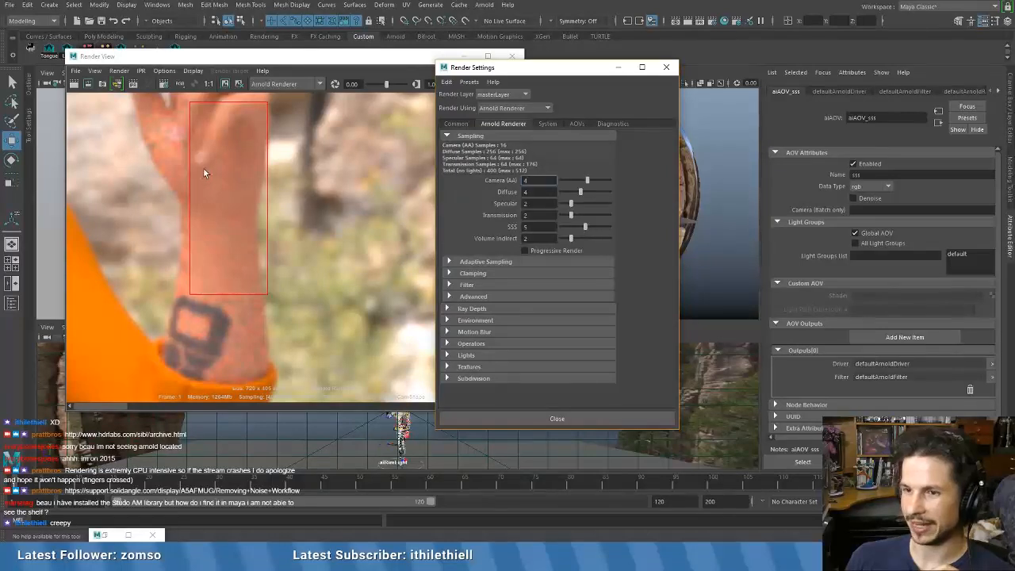
left_click_drag(189, 169, 255, 340)
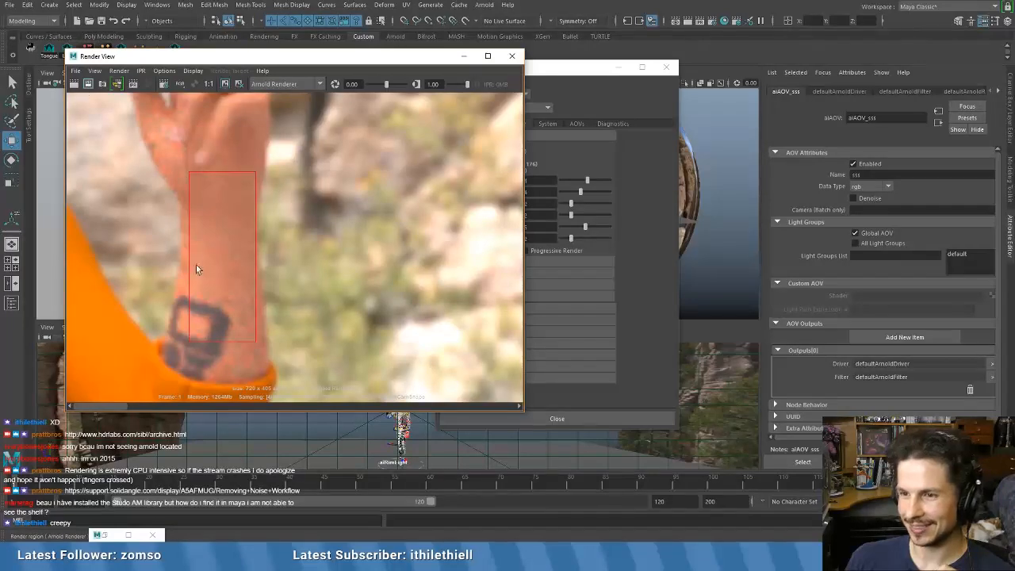
key("f")
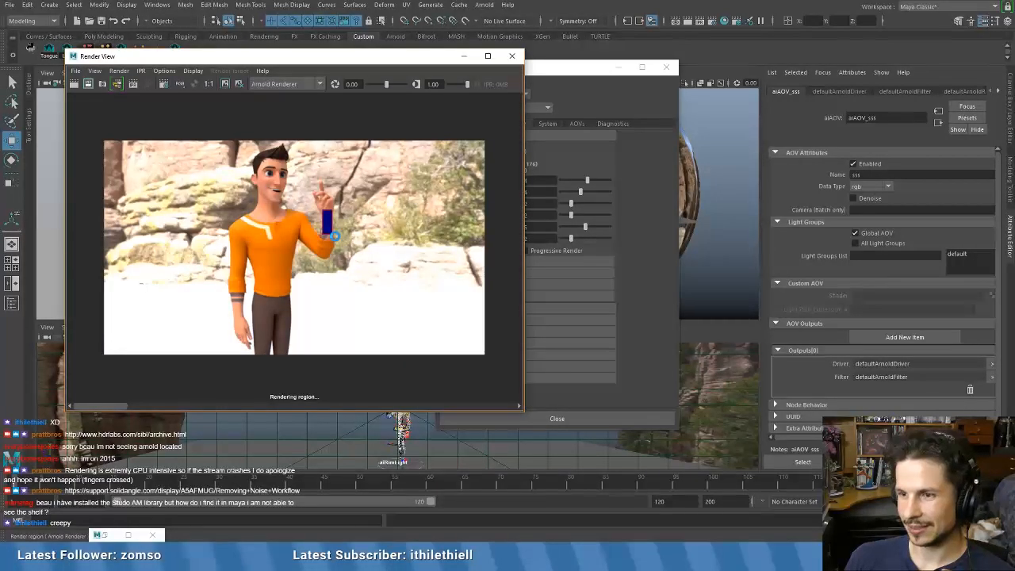
scroll(339, 226, "up", 10)
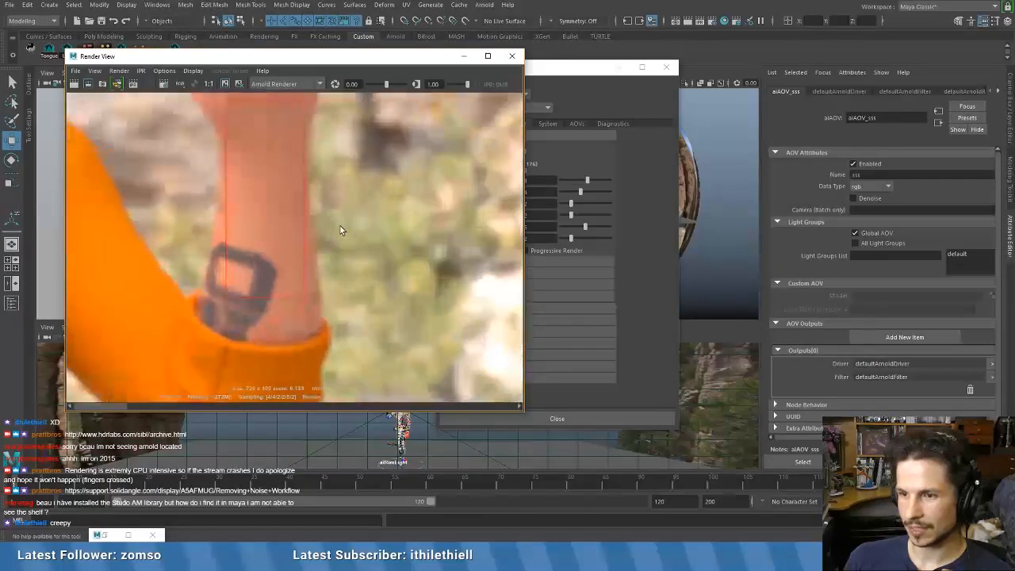
scroll(278, 176, "up", 1)
left_click(277, 177)
scroll(275, 178, "down", 2)
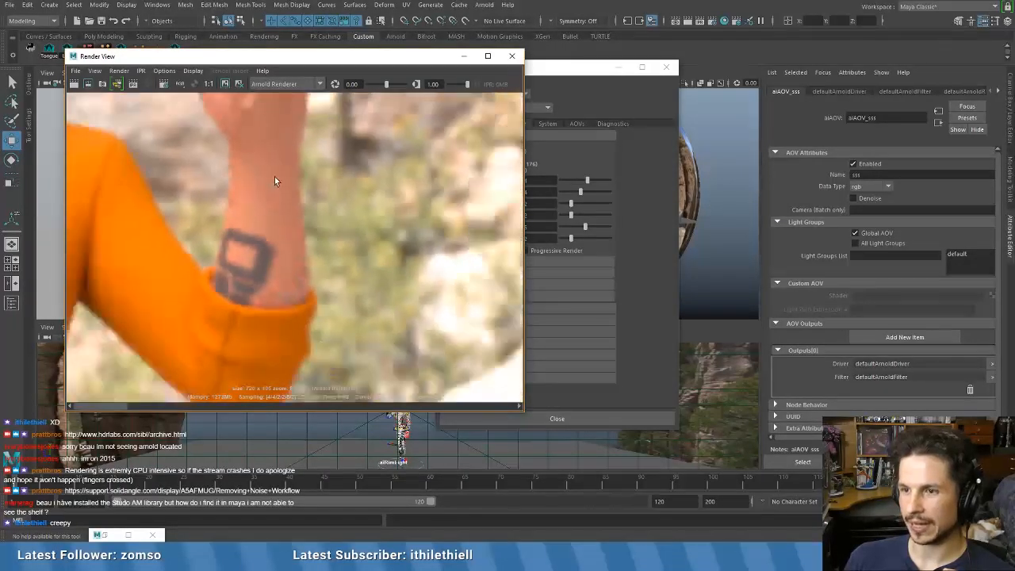
- Compare the latest render of the whole character with the earlier stored render
scroll(273, 177, "down", 5)
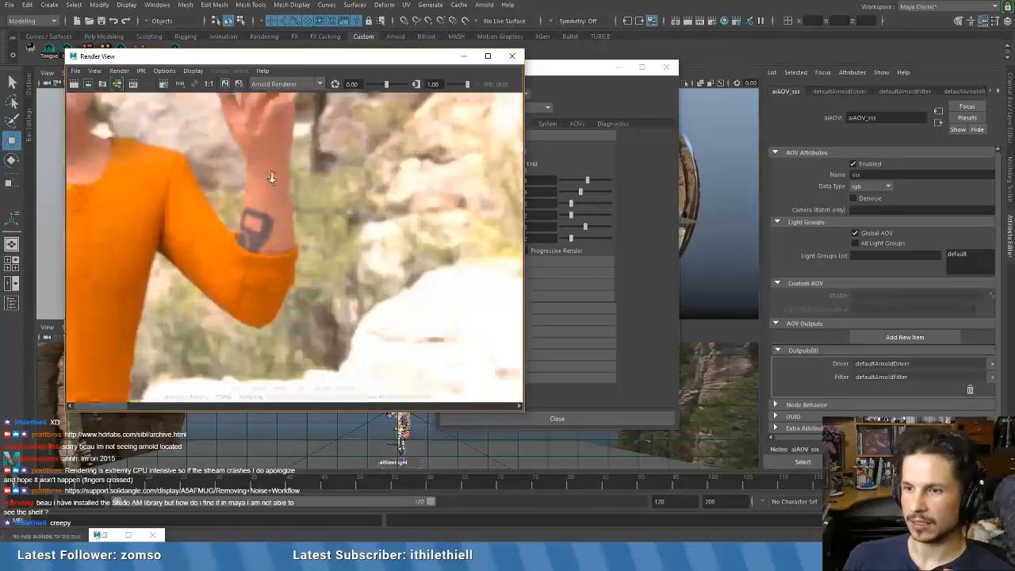
scroll(271, 176, "down", 2)
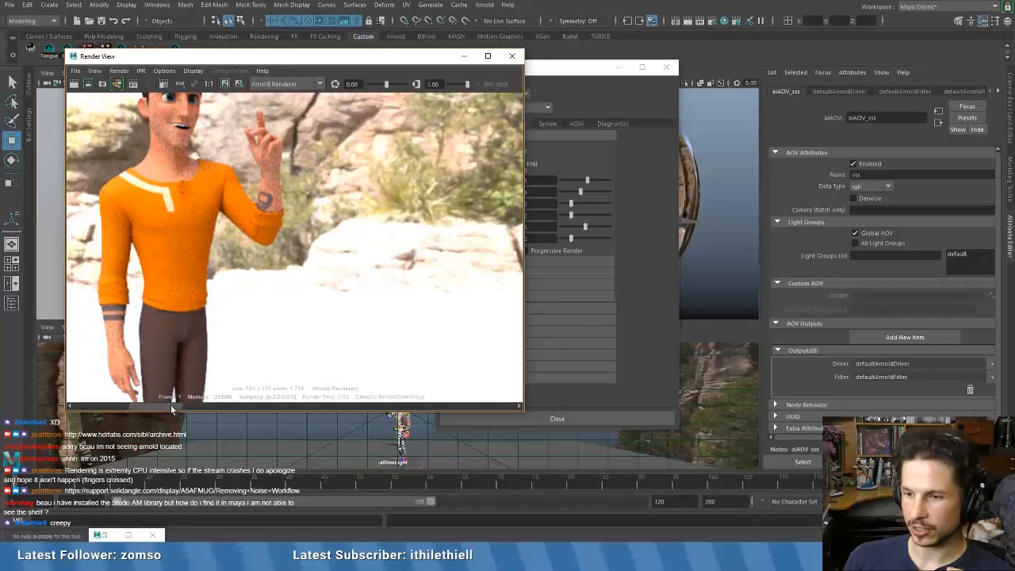
left_click_drag(171, 405, 89, 408)
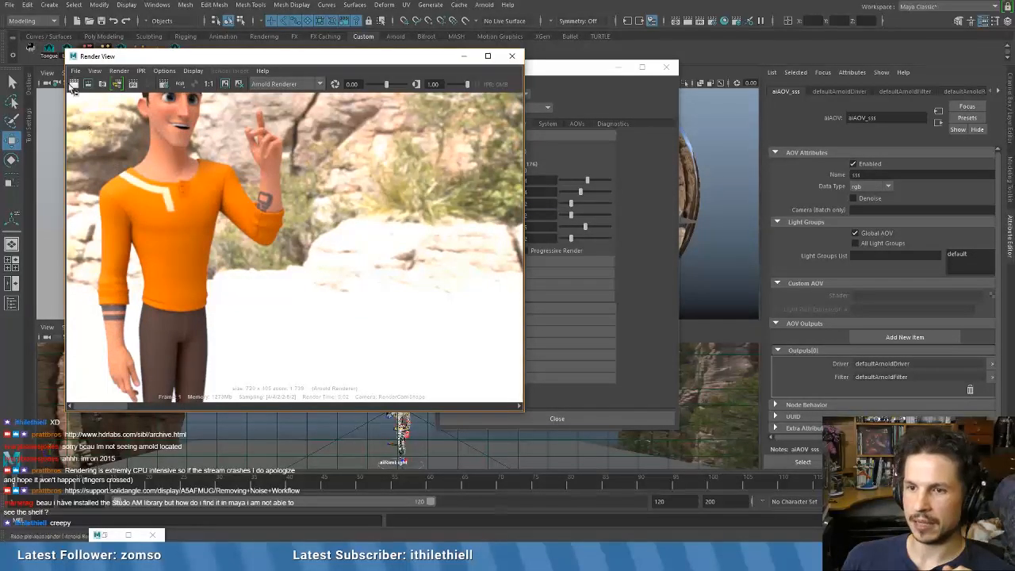
- Show the render at 1:1 scale and render the full frame again
scroll(182, 263, "down", 3)
left_click(208, 83)
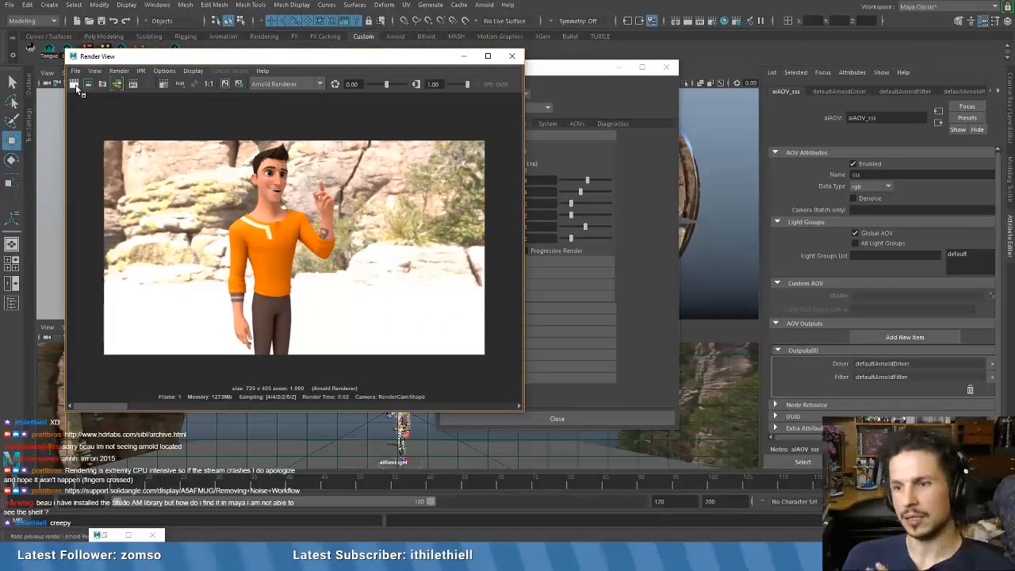
left_click(75, 85)
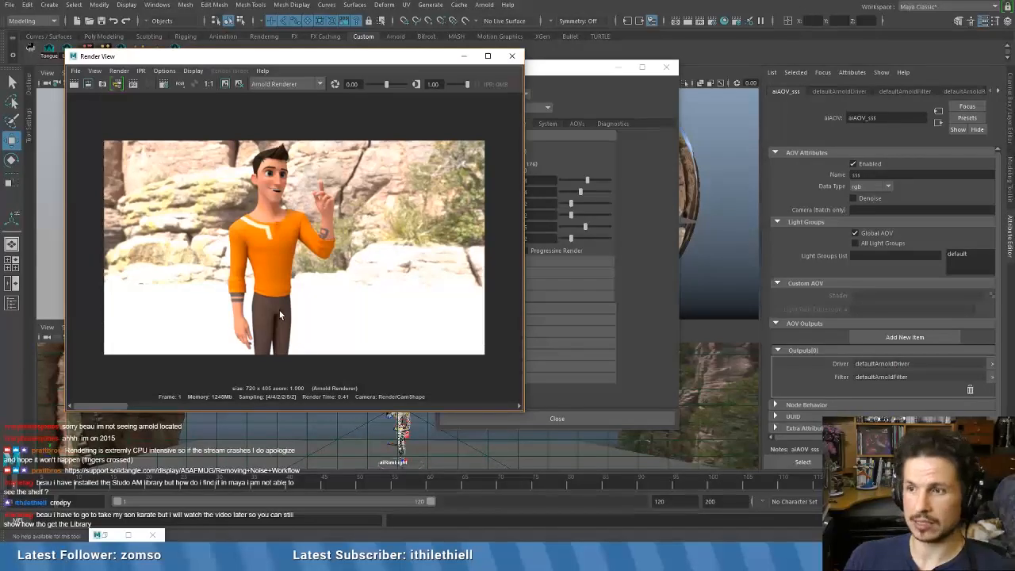
- Switch to the Rendering menu set and look up the Batch Render command
left_click(31, 20)
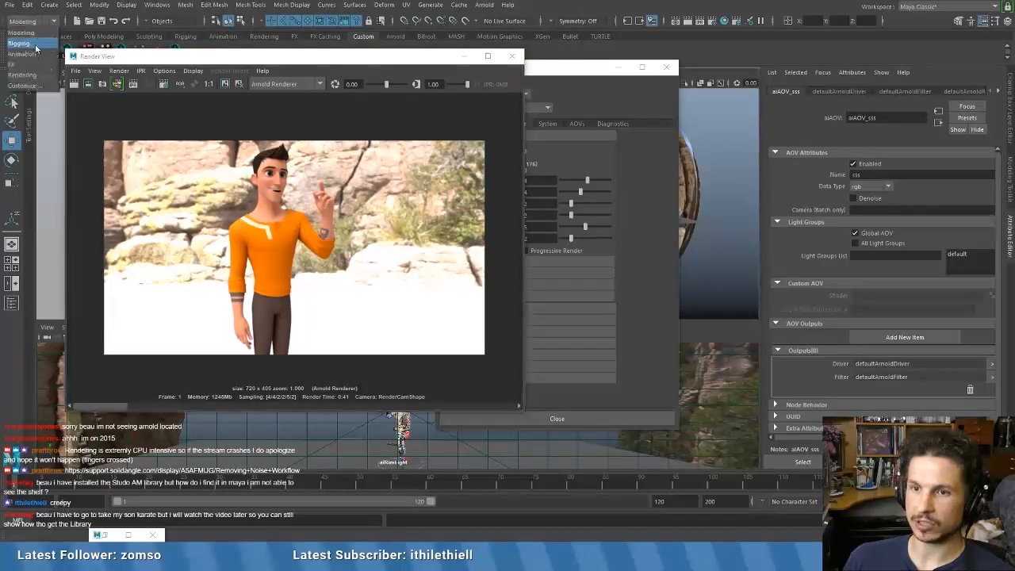
left_click(22, 74)
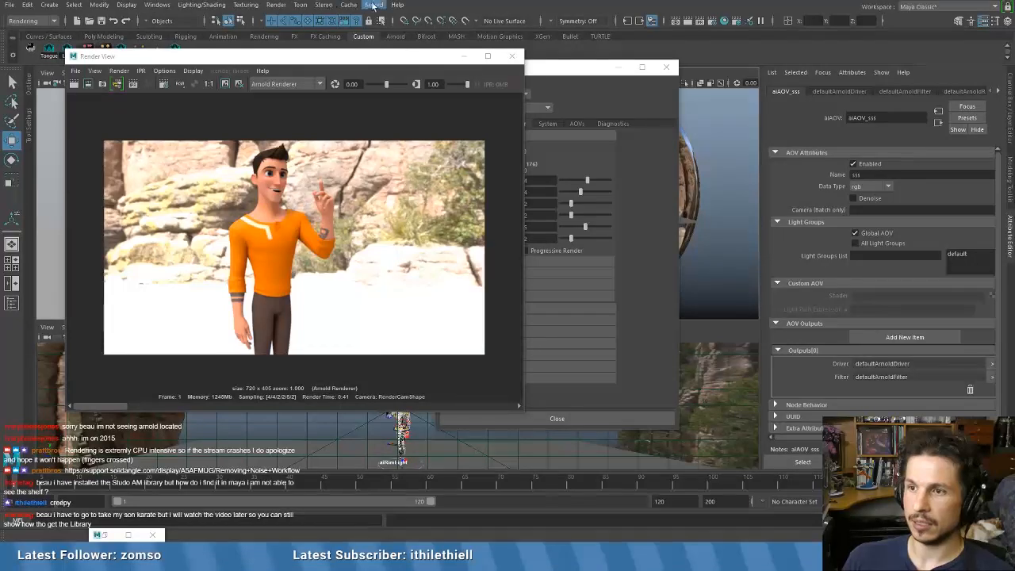
left_click(373, 5)
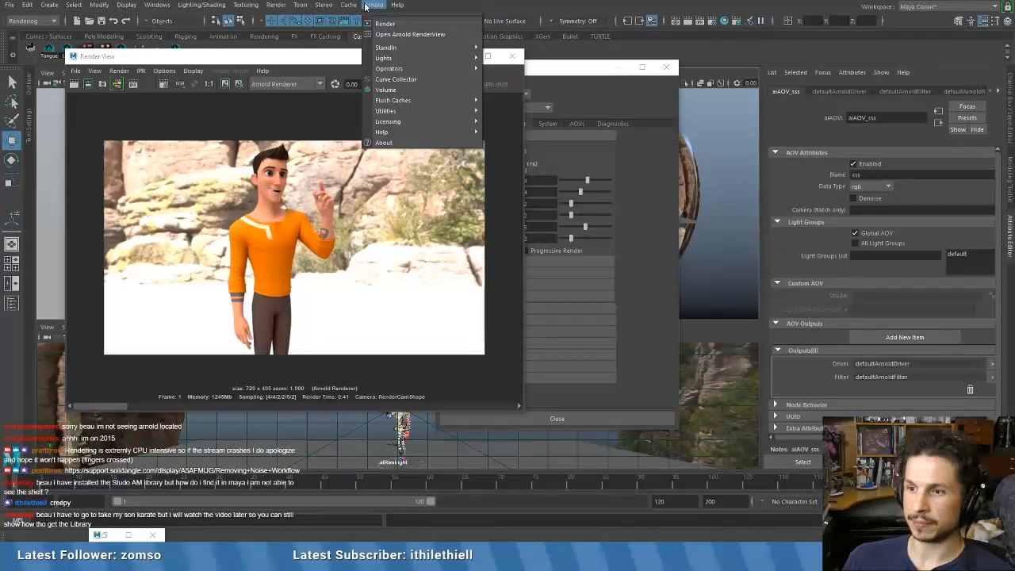
left_click(366, 6)
left_click(275, 5)
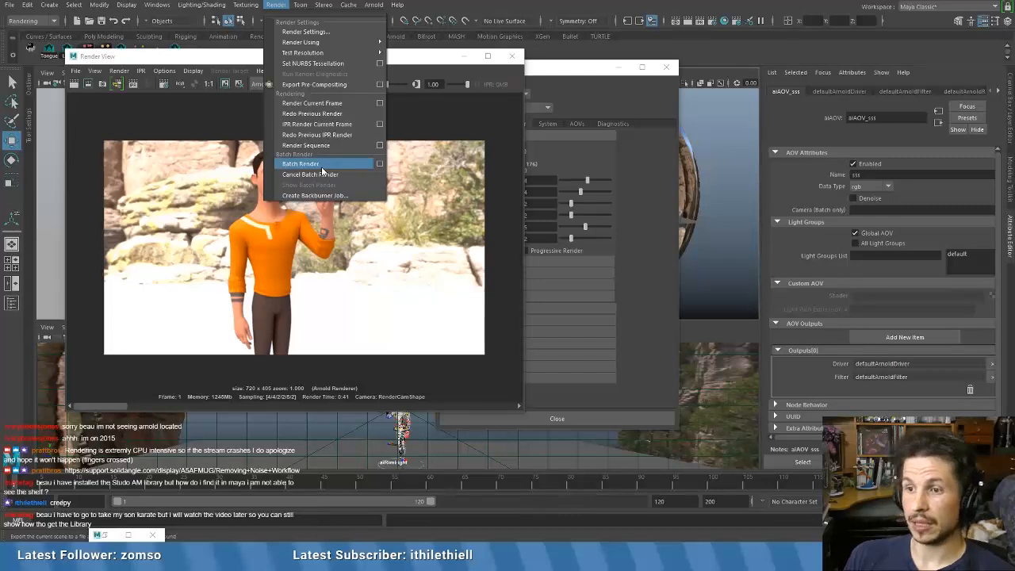
left_click(199, 63)
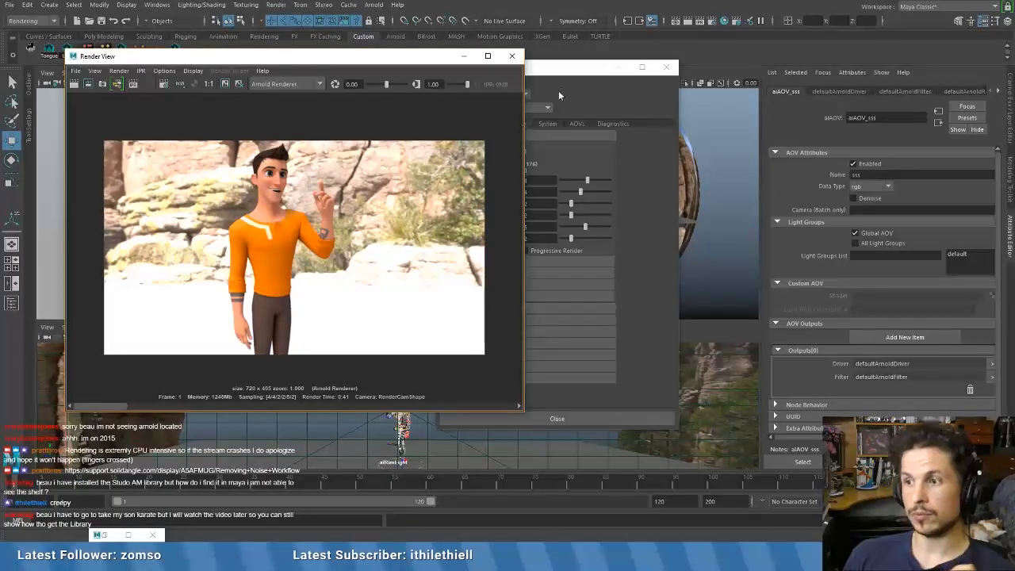
- Move the Render Settings window clear of the render and launch Adobe Photoshop CS6 (64 Bit)
left_click_drag(566, 76, 642, 70)
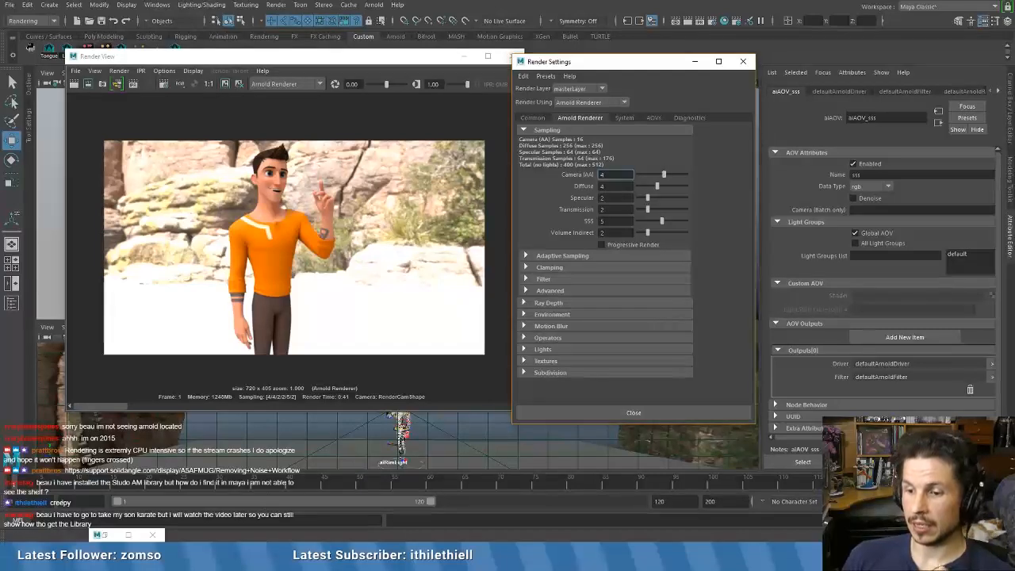
mouse_move(246, 558)
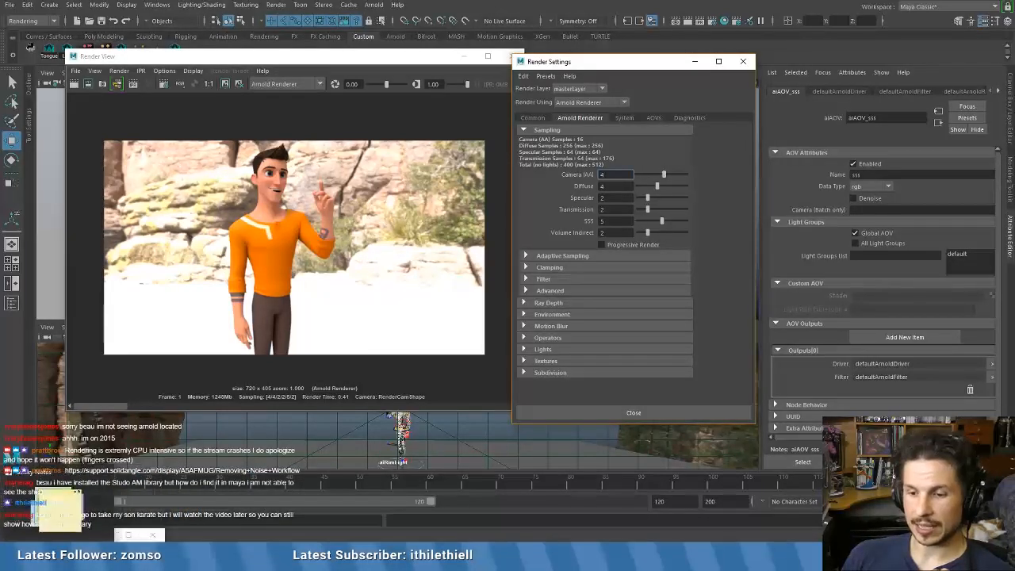
key("super")
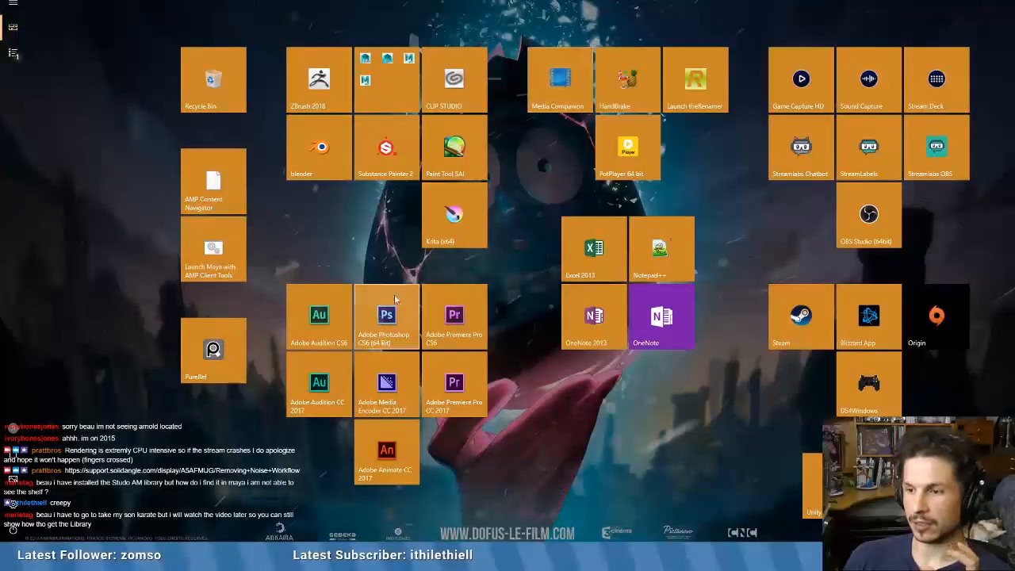
left_click(384, 326)
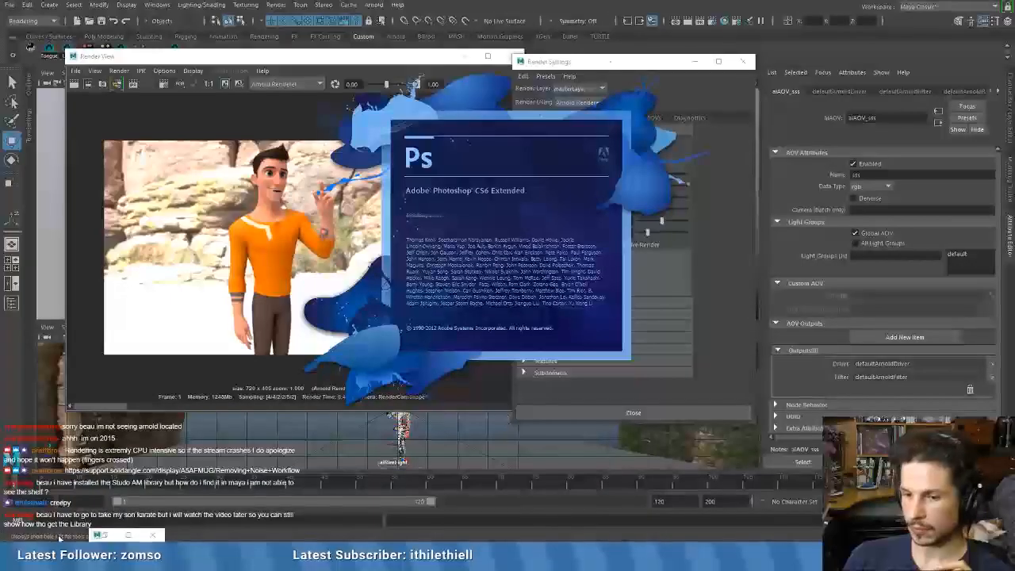
- View the sss pass JulesSmile.tif from the sss folder in images/tmp, and close the image viewer
mouse_move(111, 557)
left_click(128, 513)
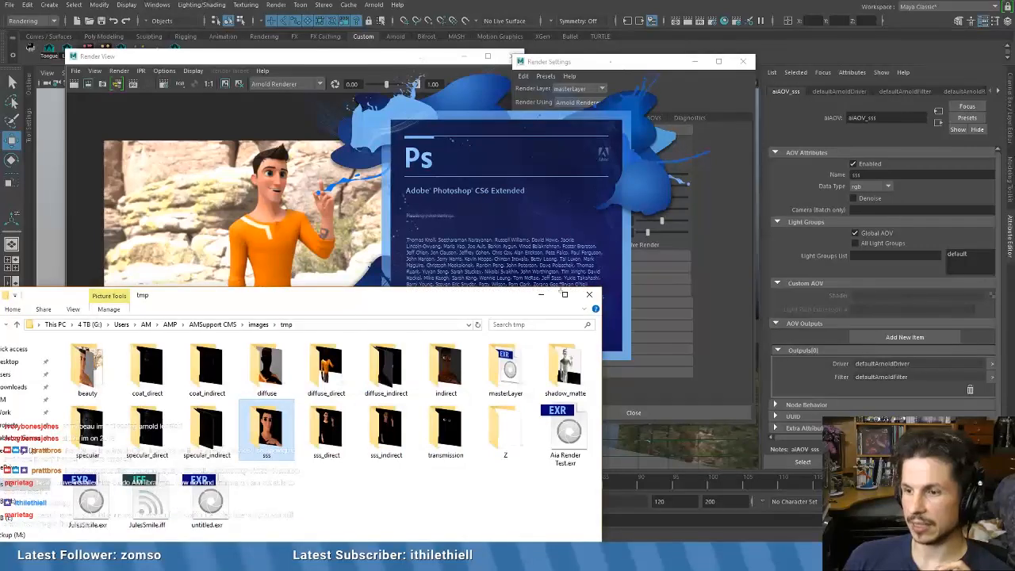
left_click_drag(341, 297, 543, 218)
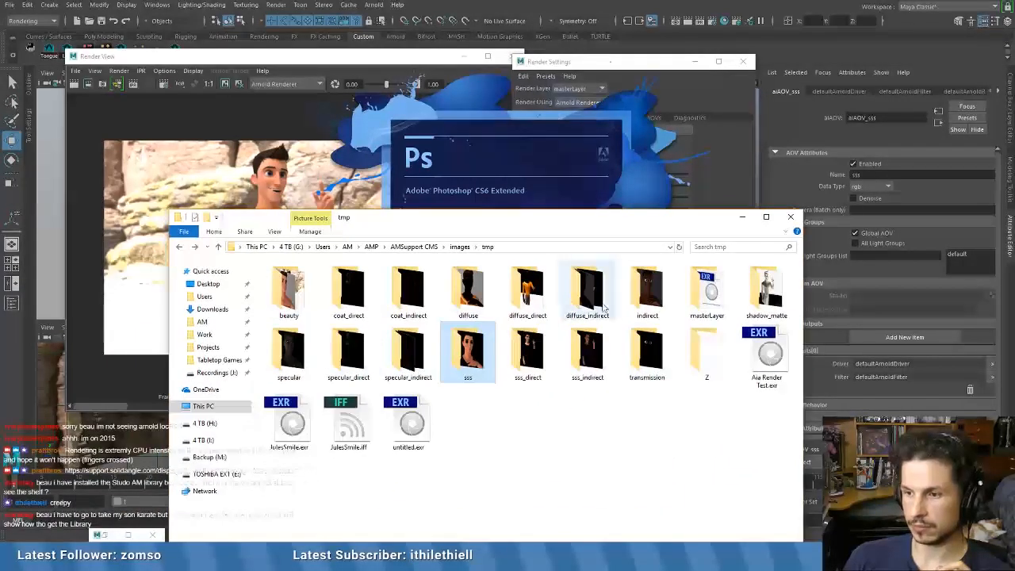
double_click(472, 357)
left_click(349, 302)
double_click(349, 301)
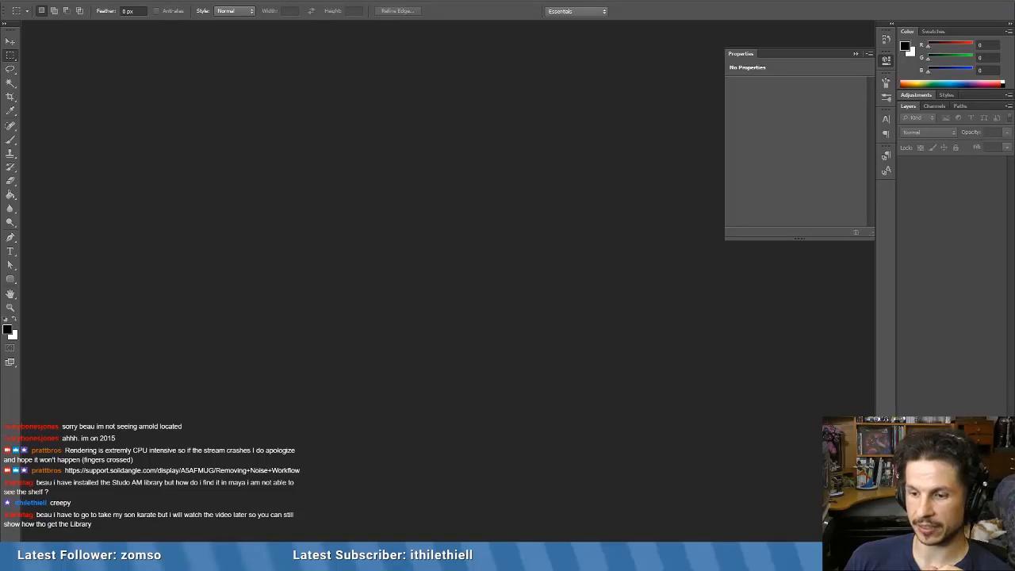
left_click(358, 505)
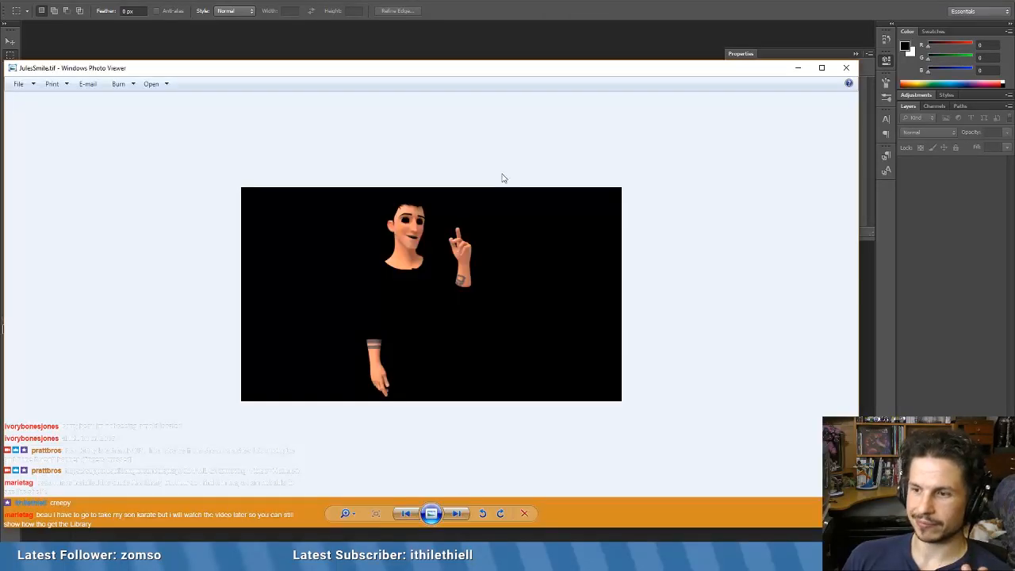
left_click_drag(378, 71, 489, 50)
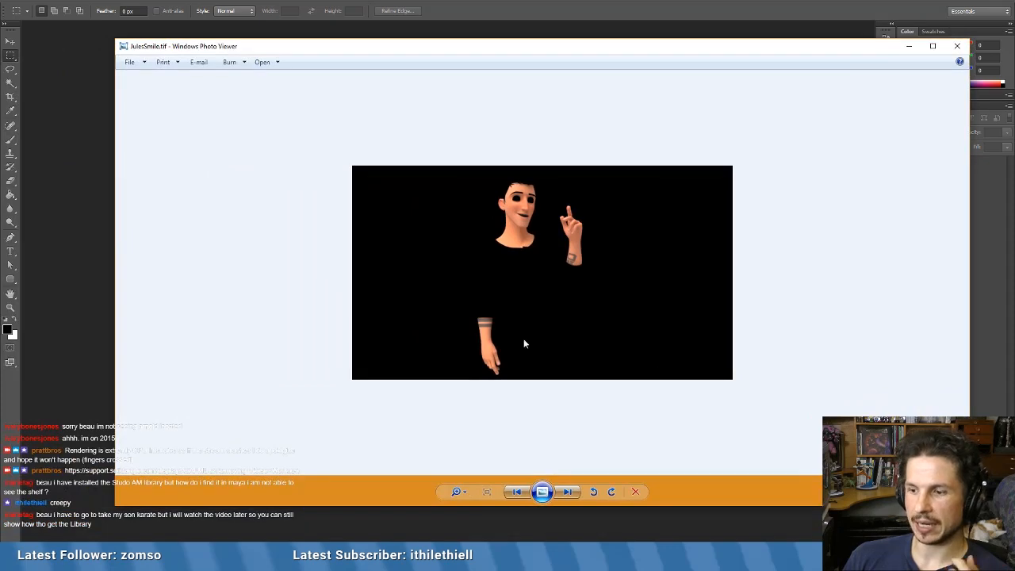
left_click(956, 46)
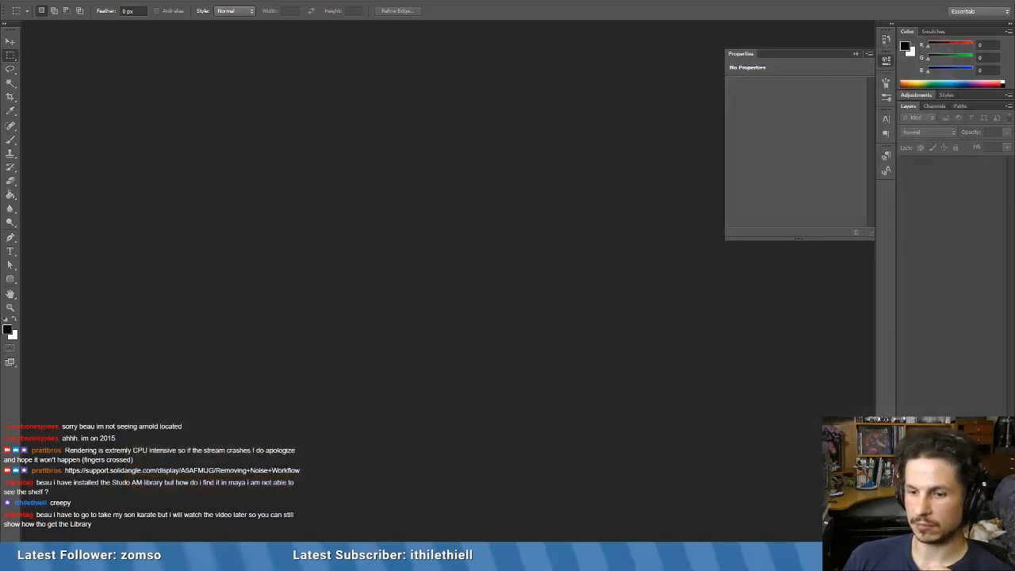
- Return to the rendered image folders and open the full-colour beauty render JulesSmile.tif in Photoshop
mouse_move(66, 552)
left_click(140, 524)
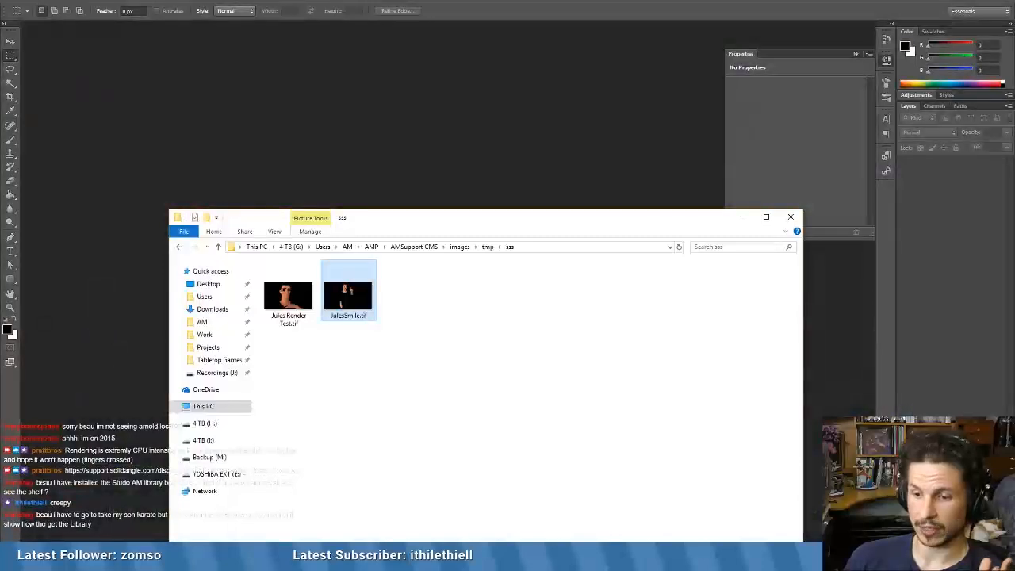
left_click(99, 479)
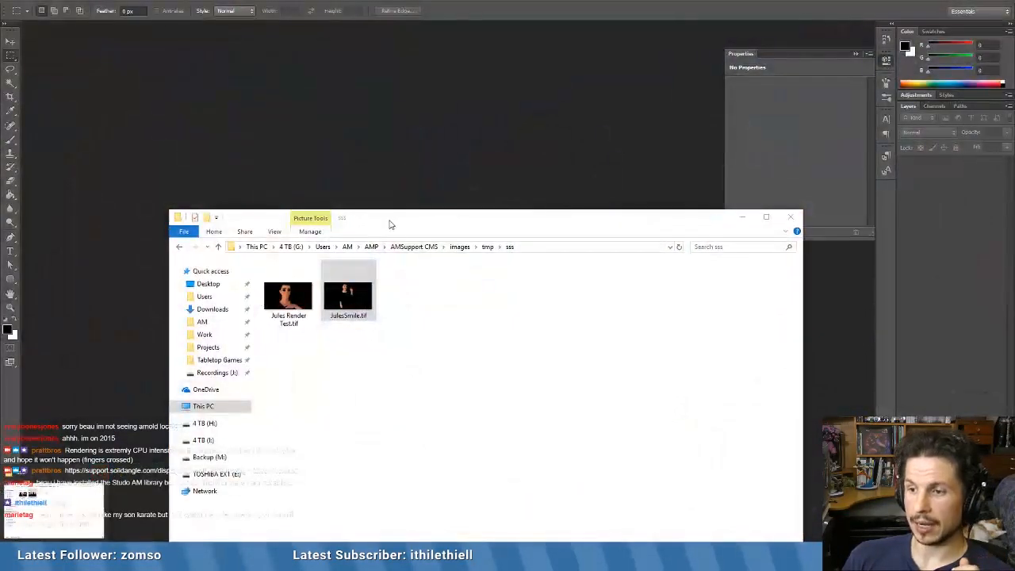
left_click_drag(389, 223, 481, 164)
left_click(883, 159)
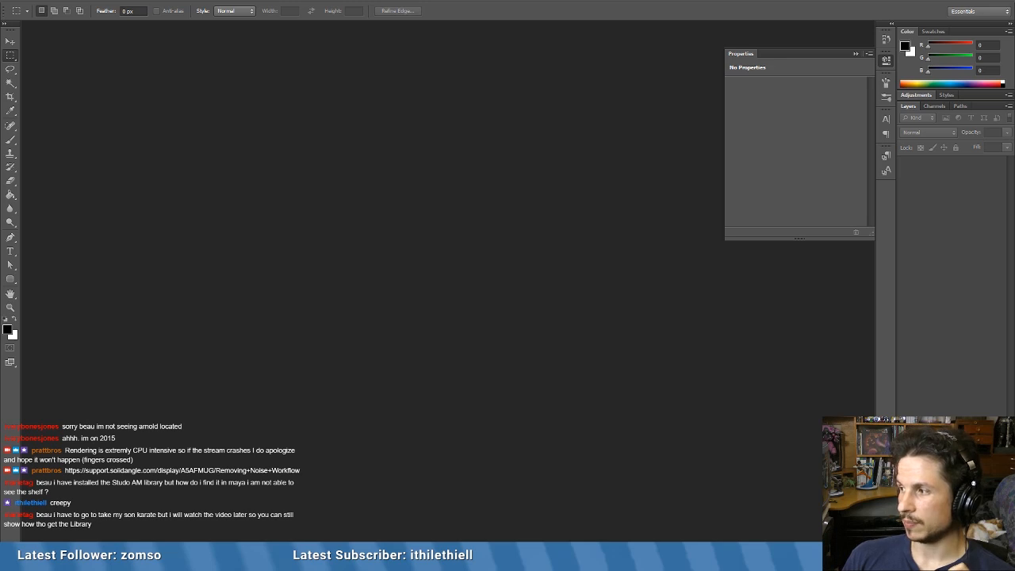
left_click_drag(475, 297, 372, 294)
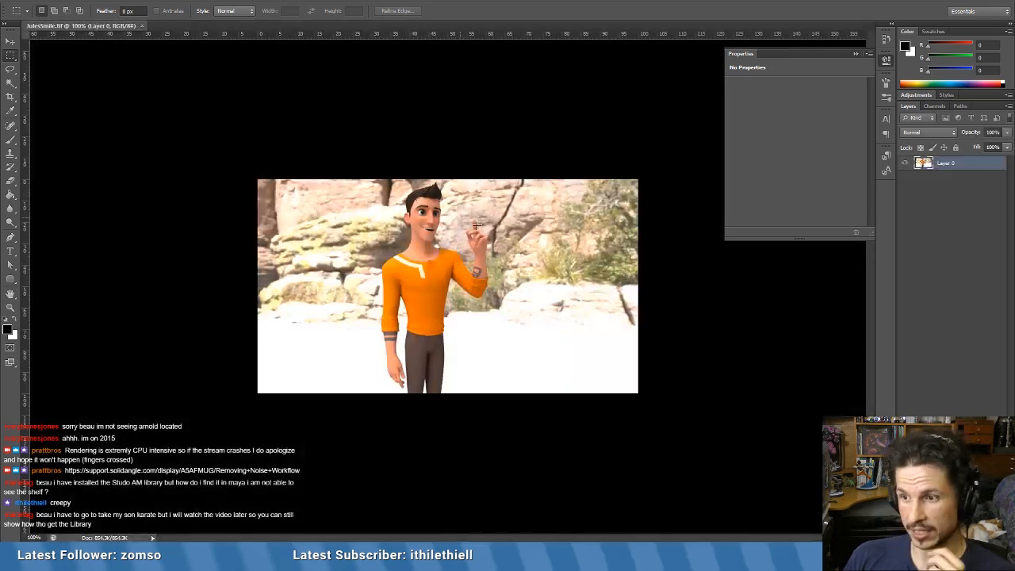
mouse_move(1013, 228)
left_mouse_down()
mouse_move(375, 195)
mouse_move(1014, 229)
left_mouse_up()
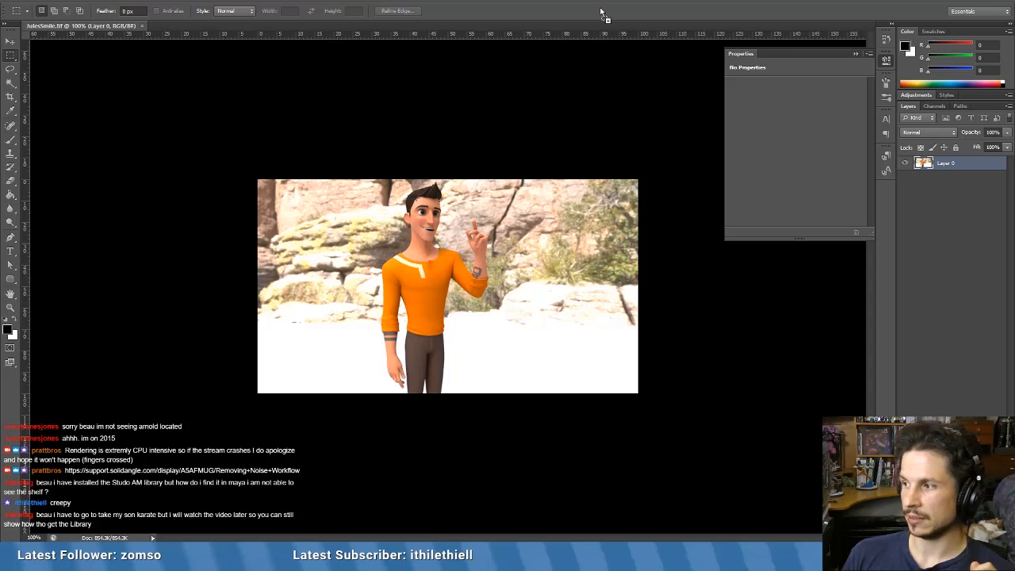
- Open the pass with the bright shirt and white floor as its own document, and place the dimmer shirt-and-trousers pass over it as a layer
left_click_drag(600, 12, 600, 12)
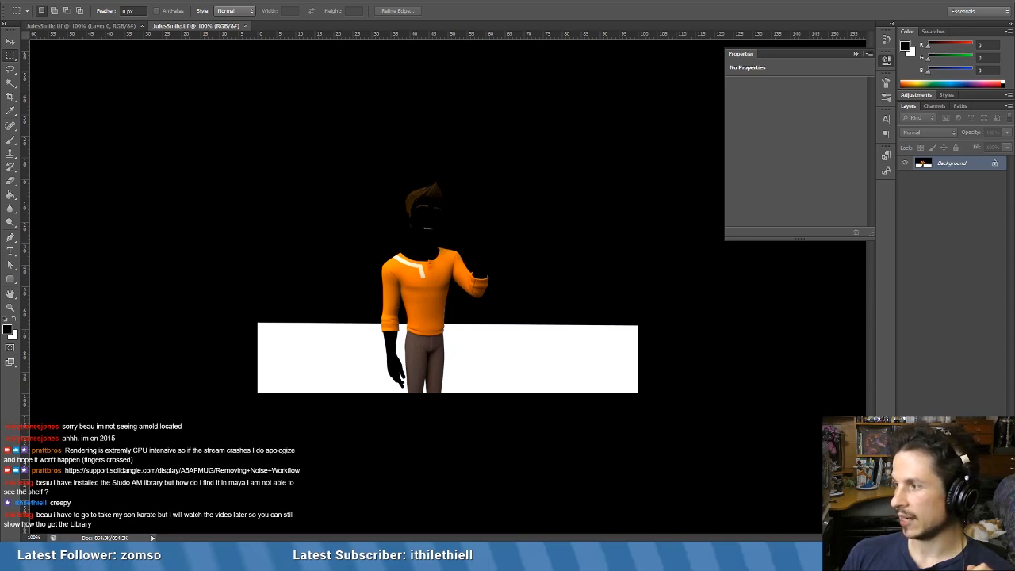
left_click_drag(1014, 262, 599, 244)
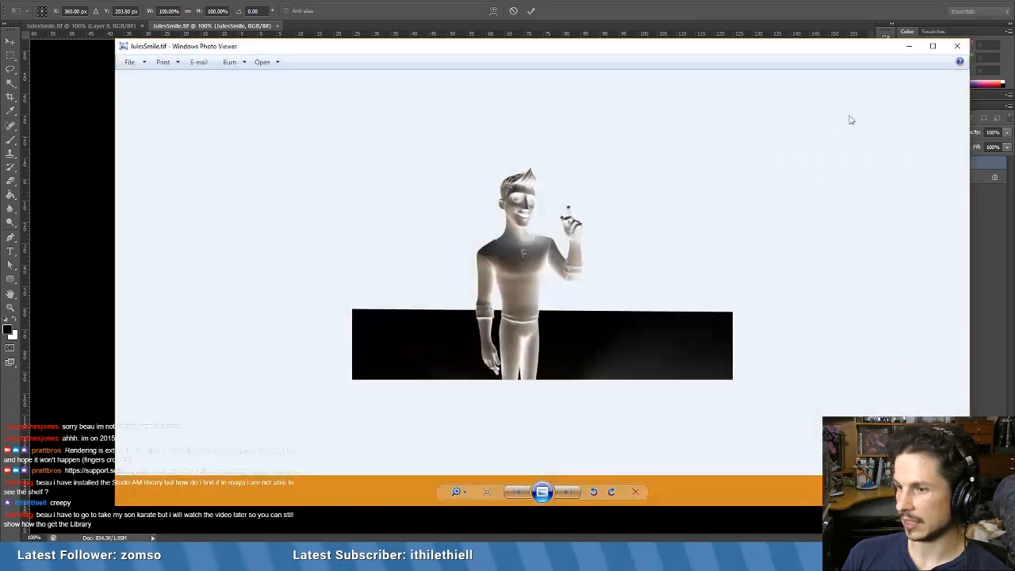
left_click(957, 45)
key("Return")
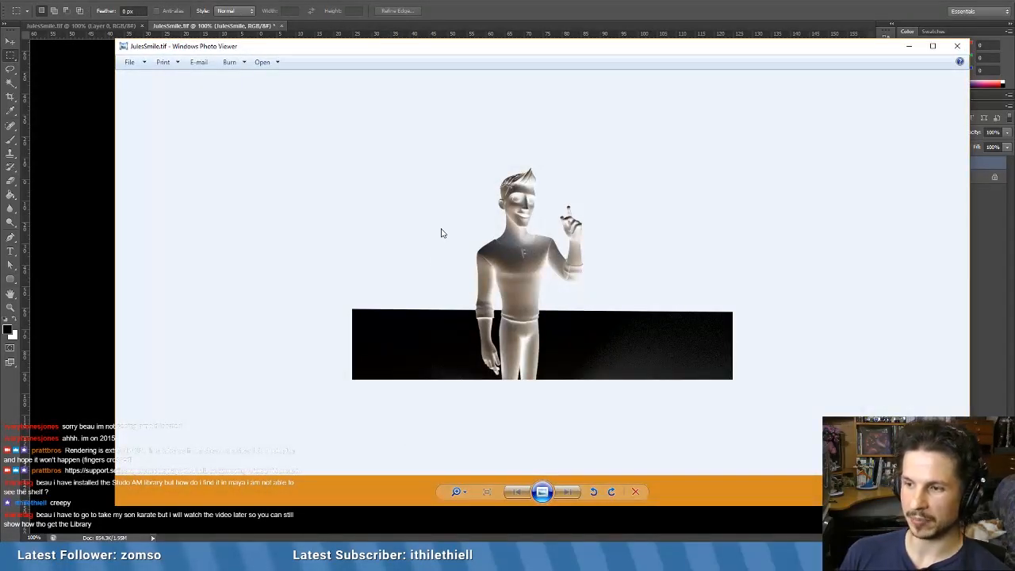
left_click(957, 45)
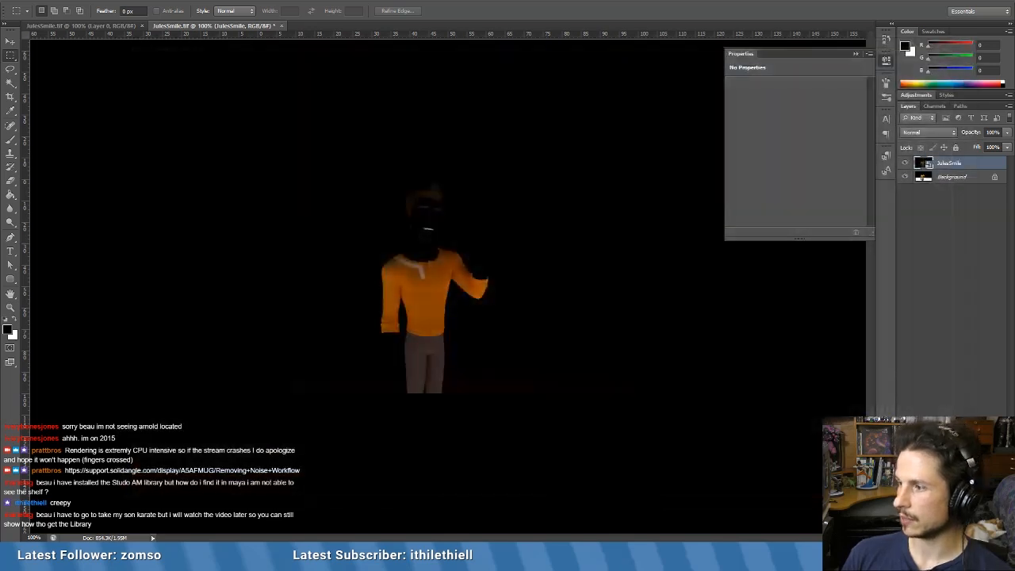
- Place the white glowing figure pass as a layer, then a dark grey highlights pass above it
left_click_drag(1014, 238, 520, 218)
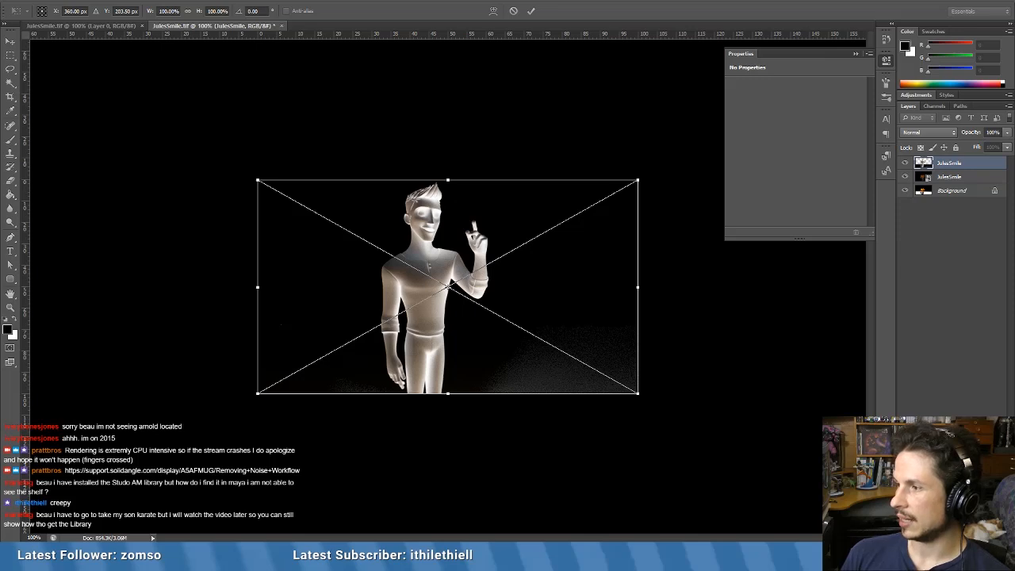
key("Return")
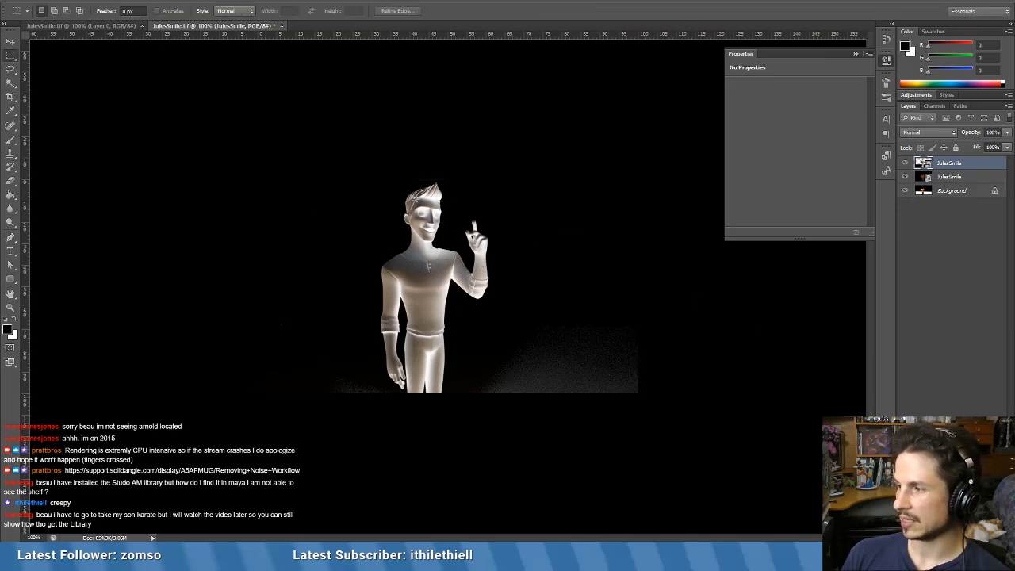
key("Return")
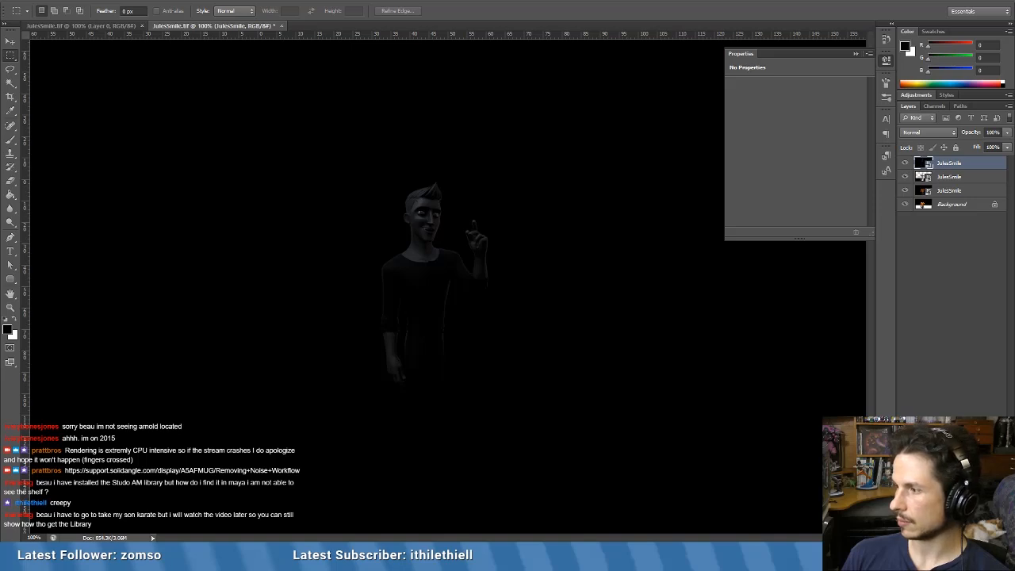
- Place another faint dark highlights pass and the skin-only pass as the top two layers of the composite
left_click_drag(1014, 317, 543, 322)
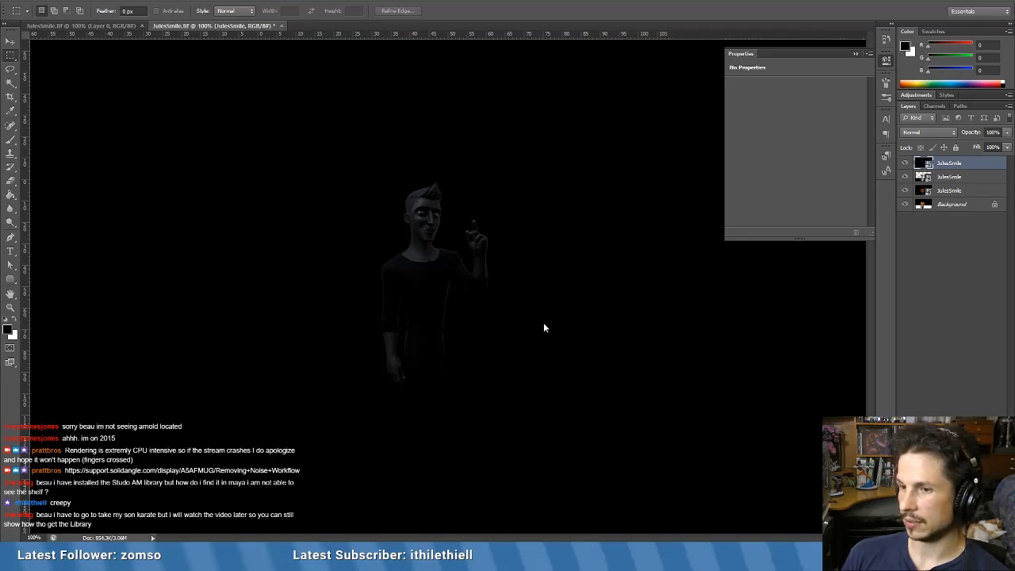
key("Return")
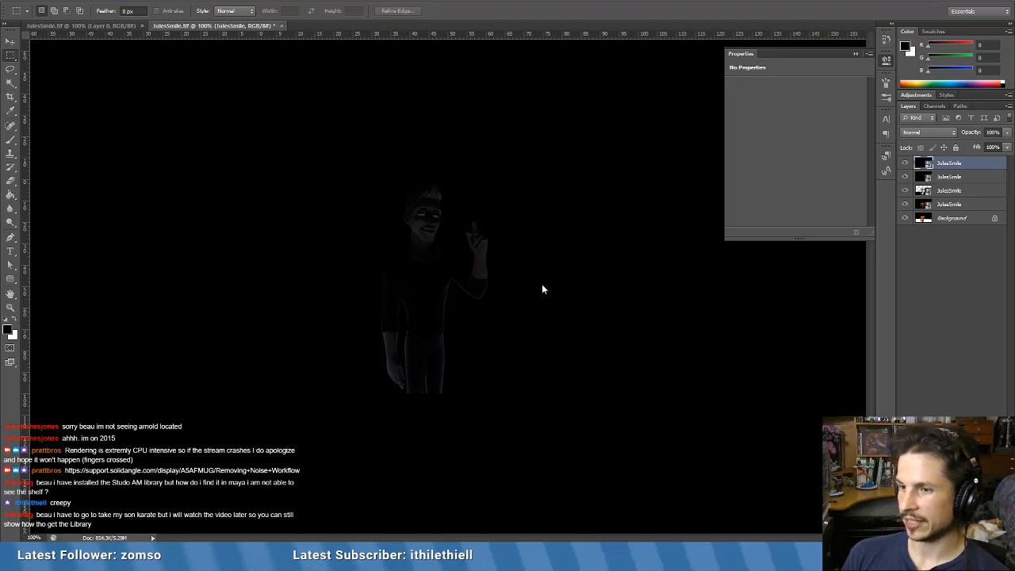
left_click_drag(1014, 341, 719, 347)
key("Return")
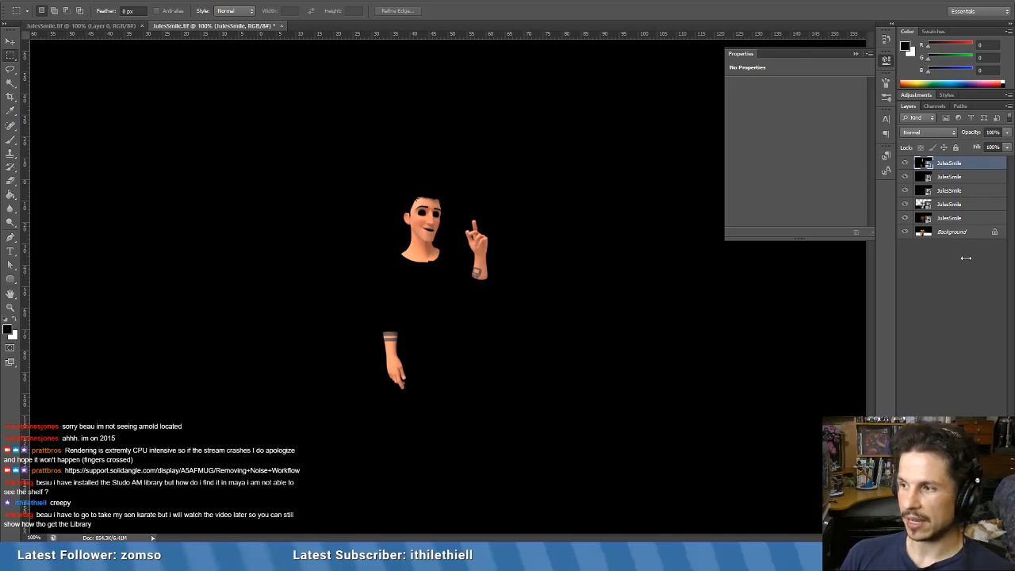
- Set the blending mode of the skin pass and the faint highlights pass directly beneath it to Linear Dodge (Add)
left_click(928, 131)
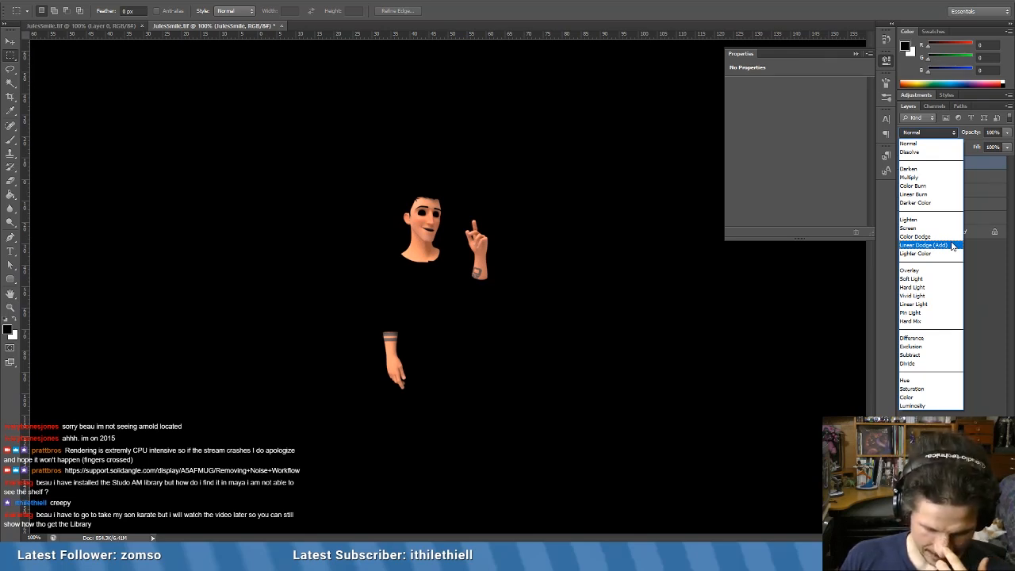
key("Escape")
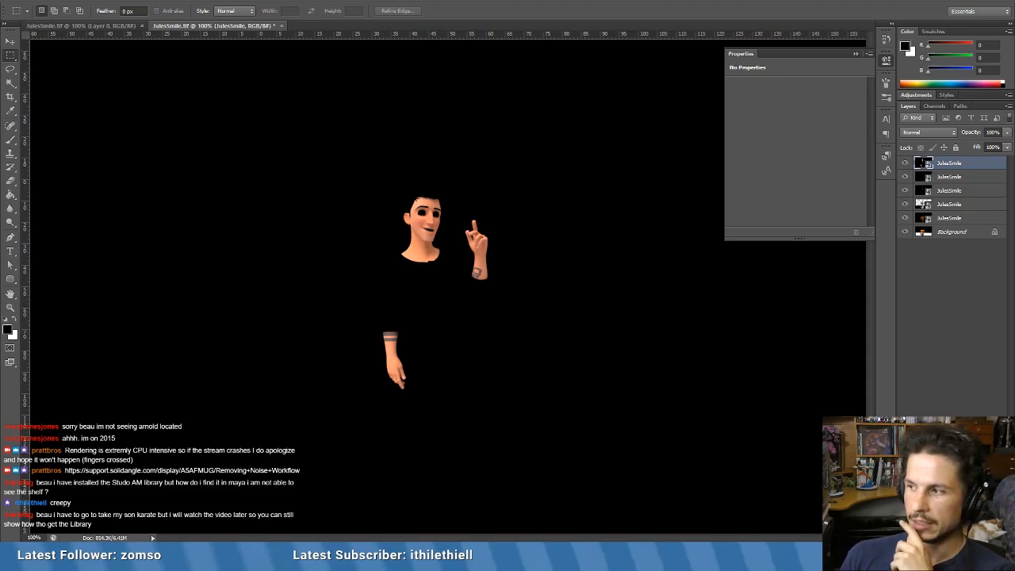
left_click(940, 133)
left_click(940, 245)
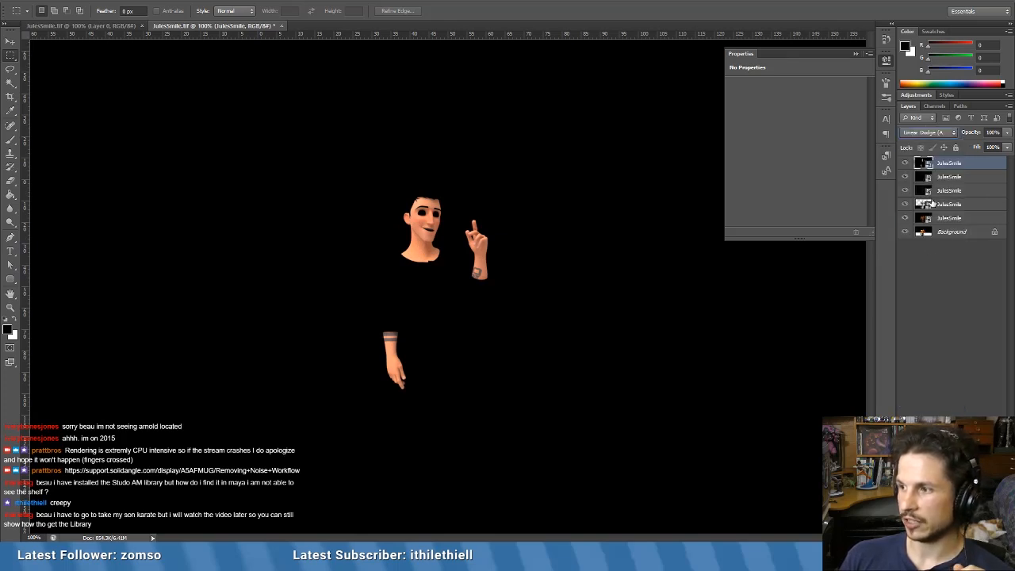
left_click(949, 177)
left_click(940, 132)
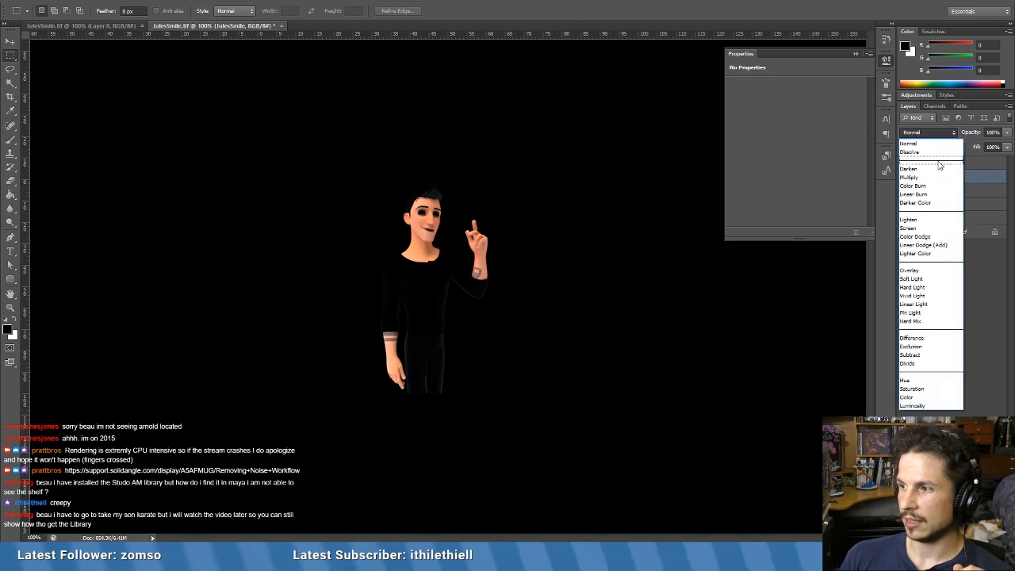
left_click(938, 245)
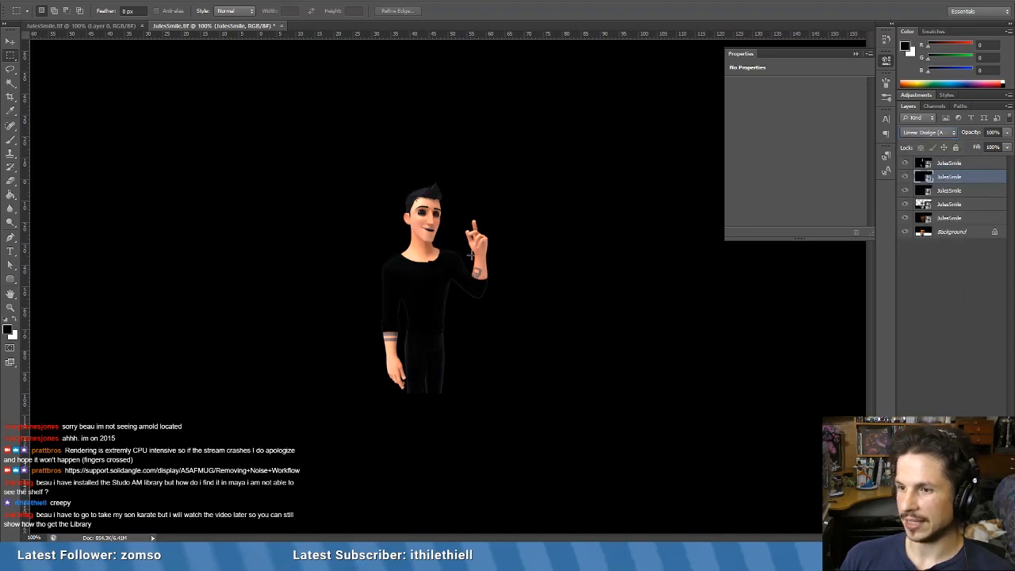
- Set the third layer from the top, the dark grey highlights pass, to Linear Dodge (Add)
left_click(449, 230, "ctrl")
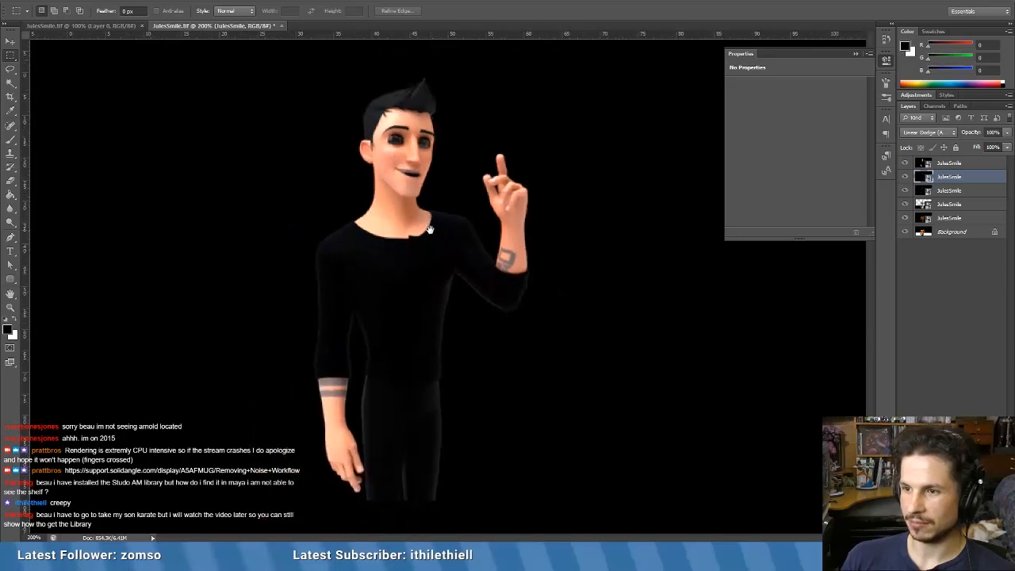
left_click(951, 191)
left_click(927, 133)
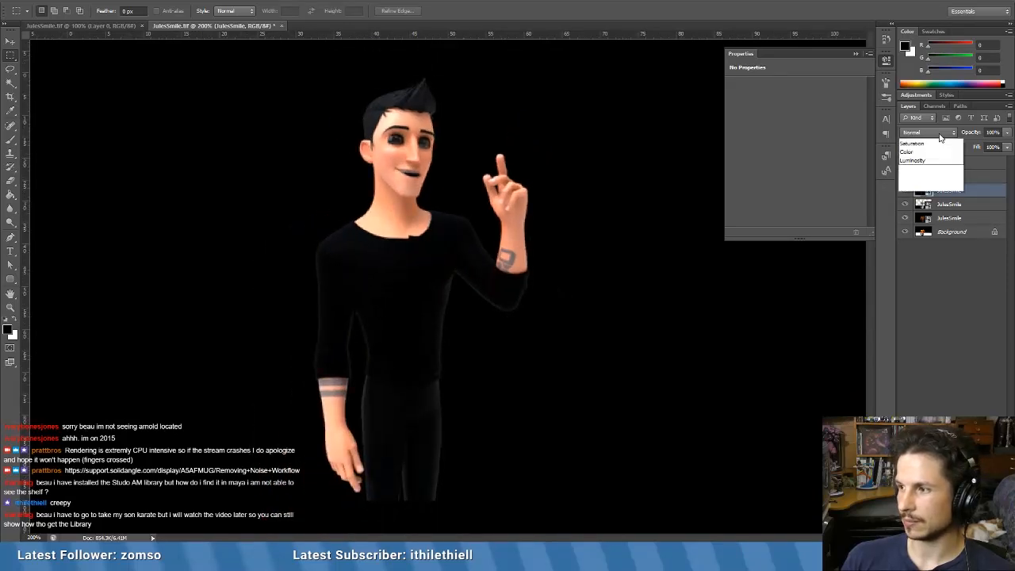
left_click(938, 245)
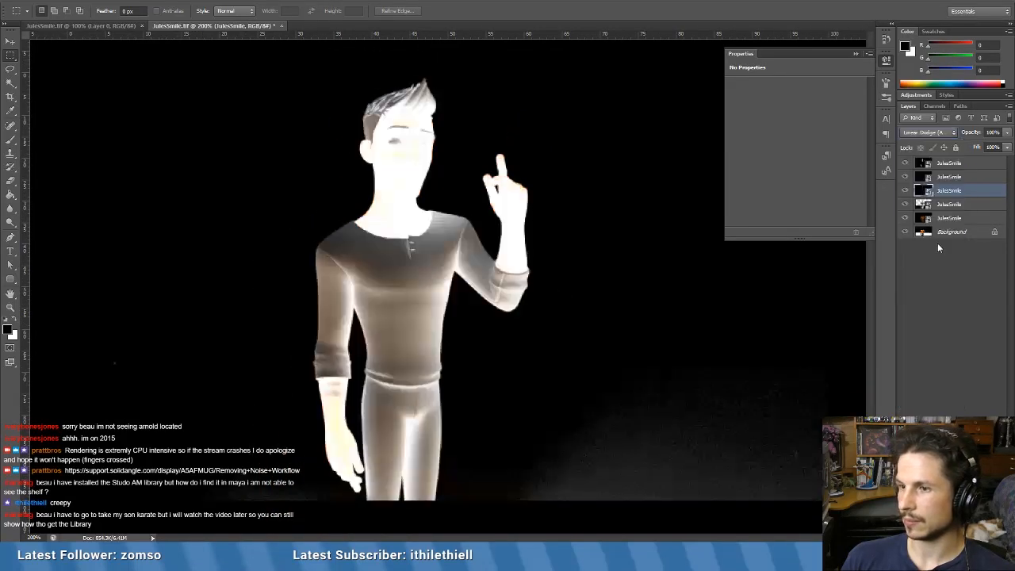
- Toggle the visibility of the dark grey highlights layer and the white figure layer to check what each one contributes
left_click(905, 190)
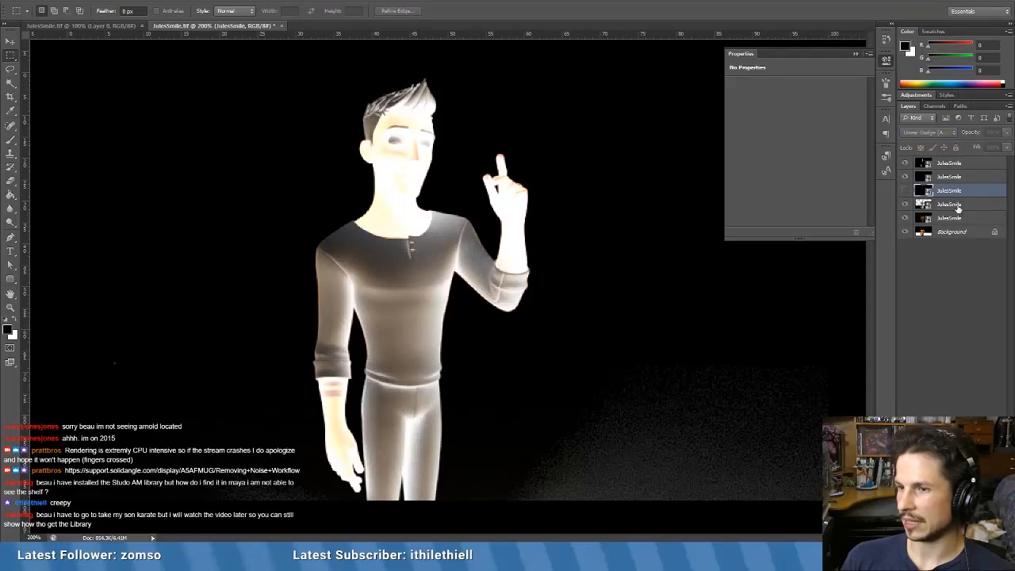
left_click(904, 191)
left_click(905, 205)
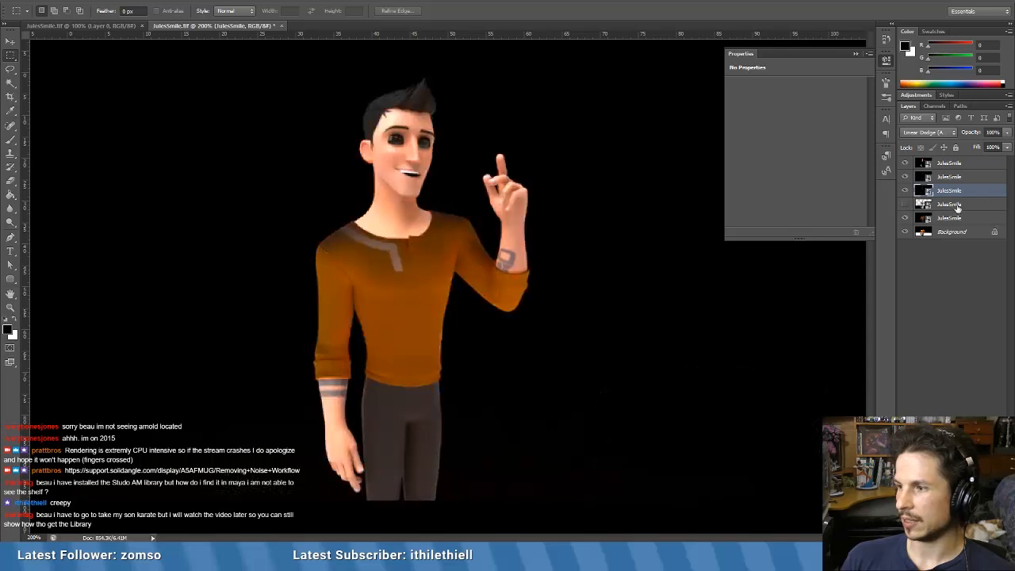
left_click(905, 205)
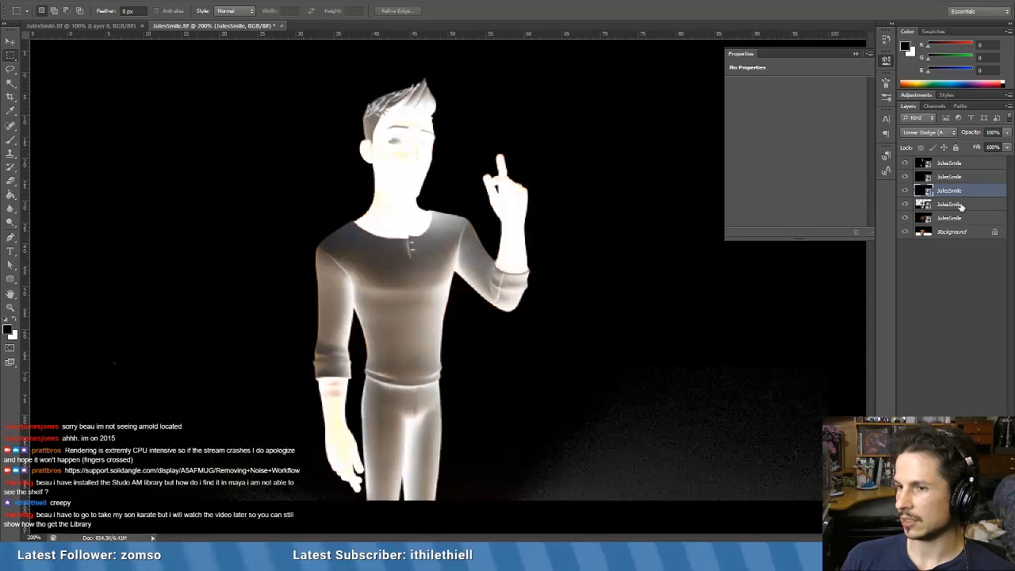
- Set the white figure pass and the dim shirt pass below it to Linear Dodge (Add)
left_click(944, 131)
left_click(942, 245)
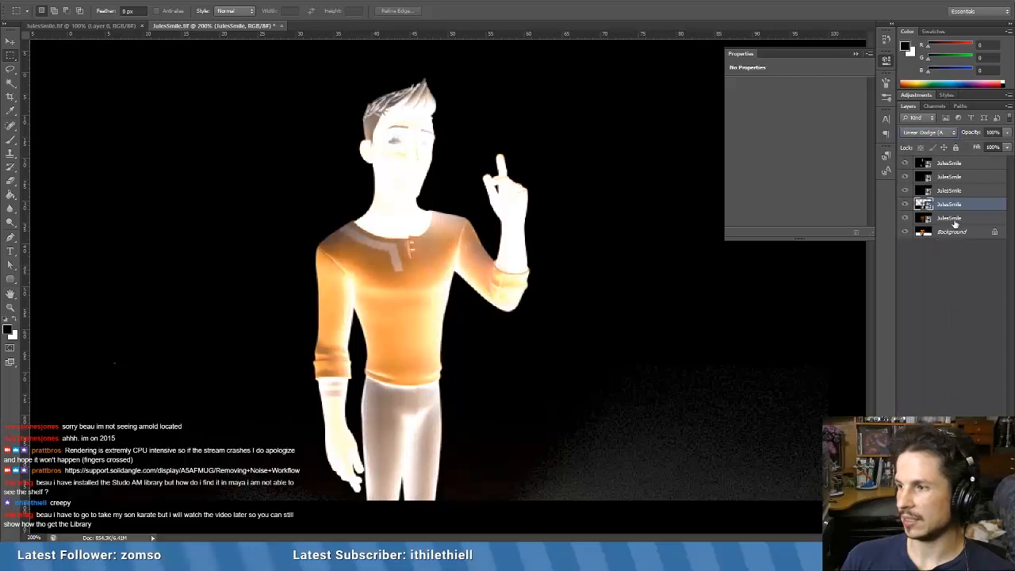
left_click(955, 221)
left_click(942, 133)
left_click(943, 245)
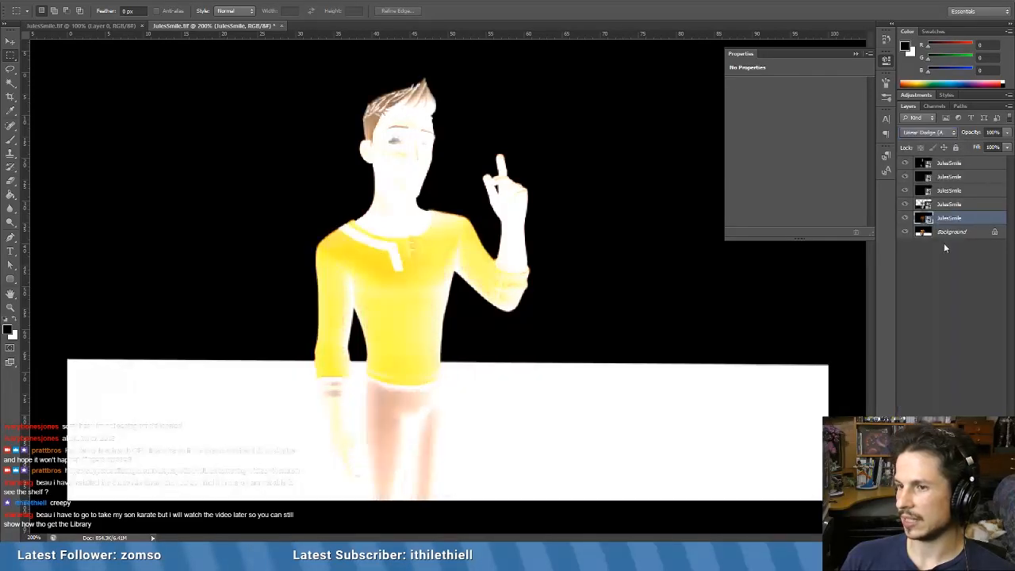
- Hide the white figure layer and compare the layered composite with the beauty render document
left_click(905, 205)
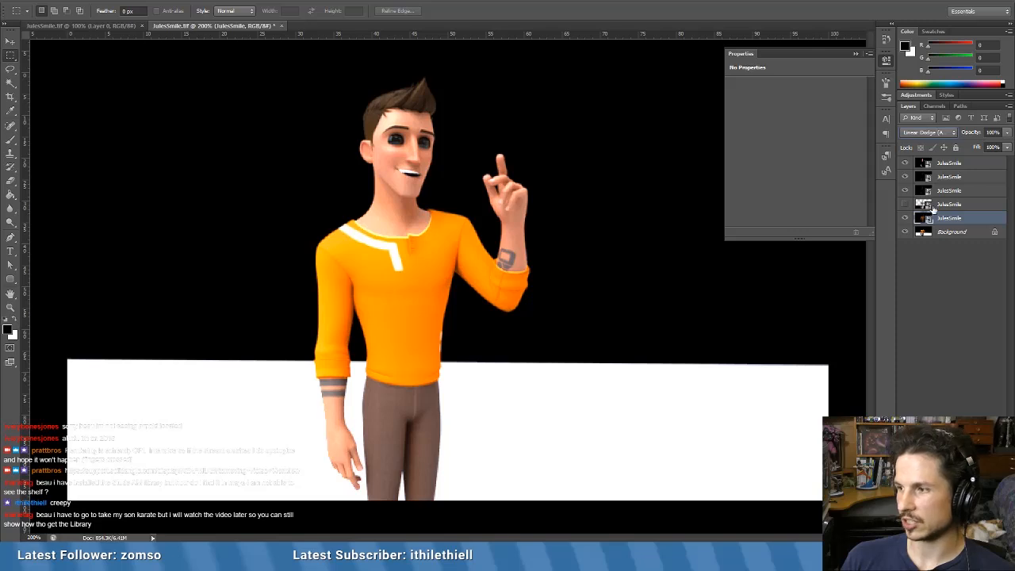
left_click(966, 206)
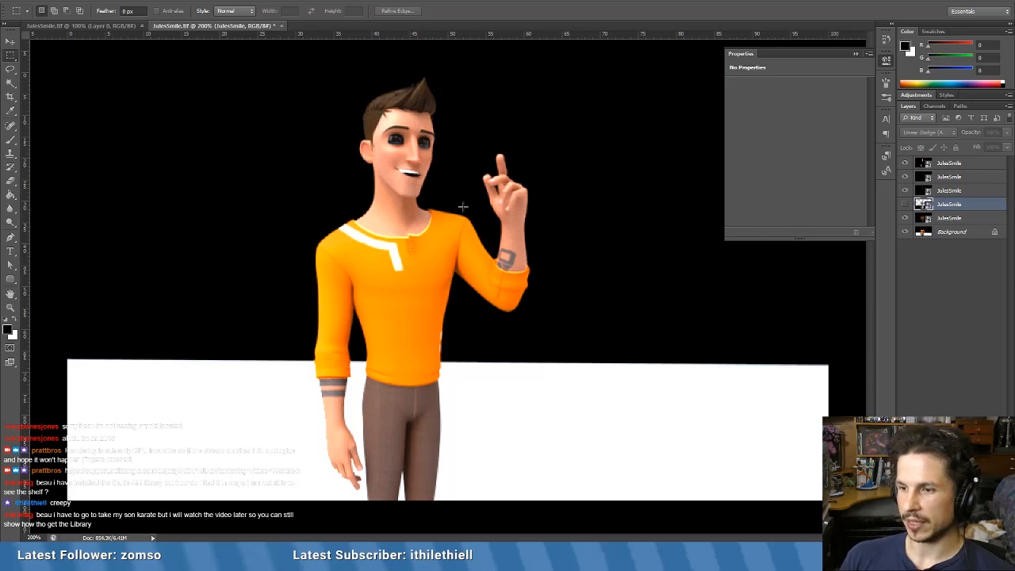
left_click(131, 26)
left_click(171, 28)
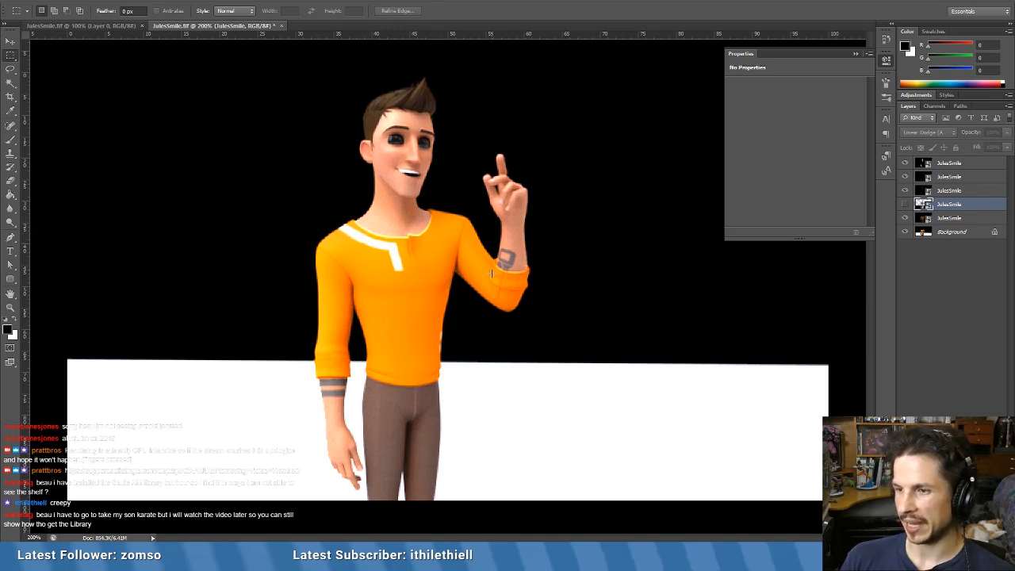
- Delete the hidden white figure layer from the composite
left_click(960, 231)
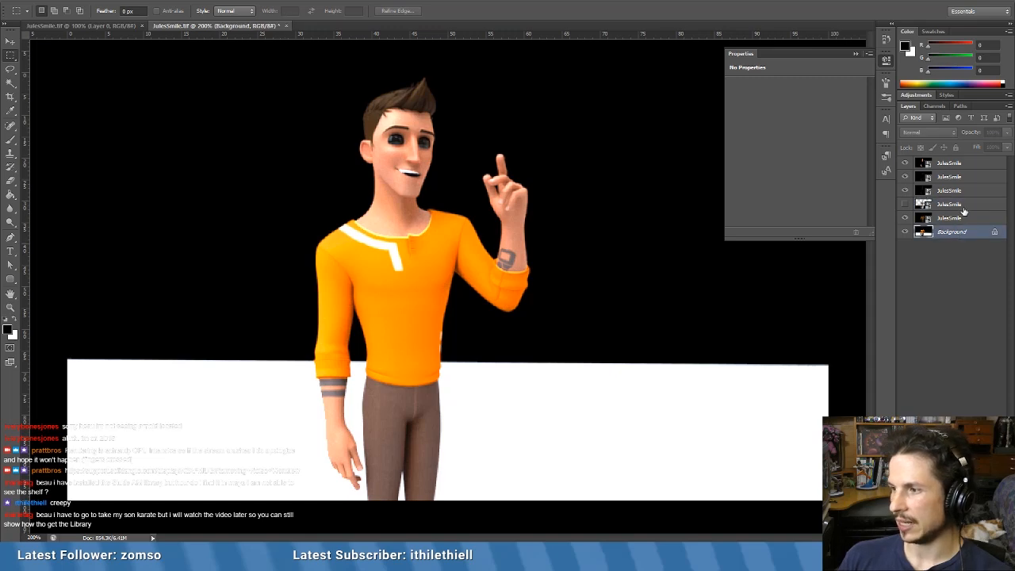
left_click(962, 206)
key("Delete")
- Examine the composite's shirt collar and edges at 400% and compare them with the beauty render document
left_click(395, 220, "ctrl")
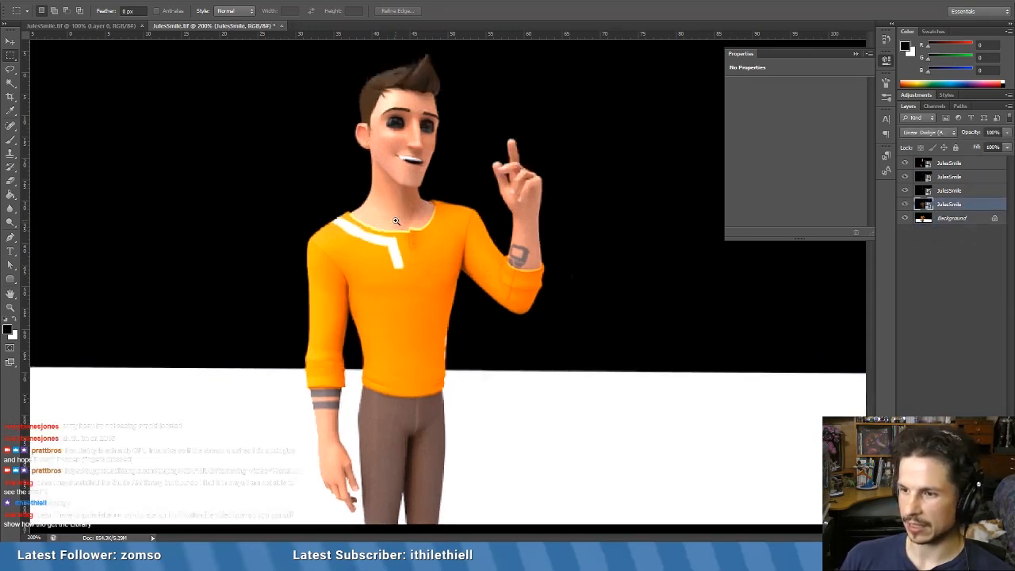
left_click(395, 220, "ctrl")
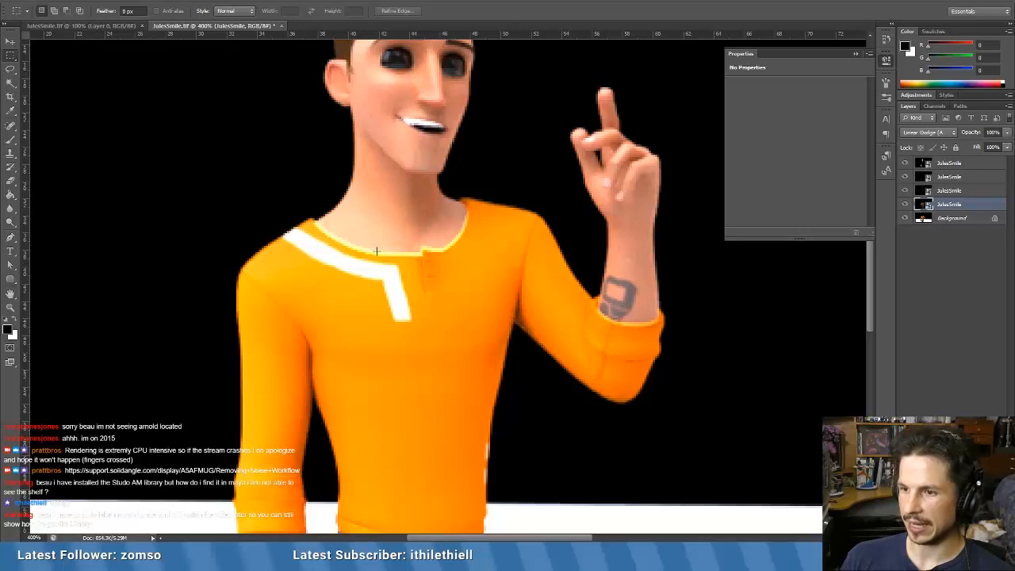
left_click(83, 26)
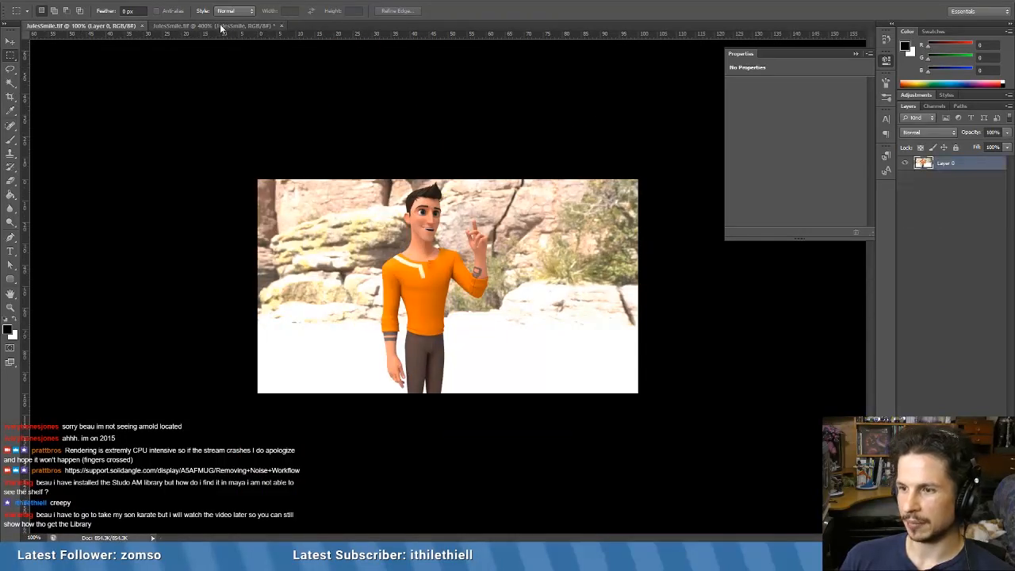
left_click(222, 26)
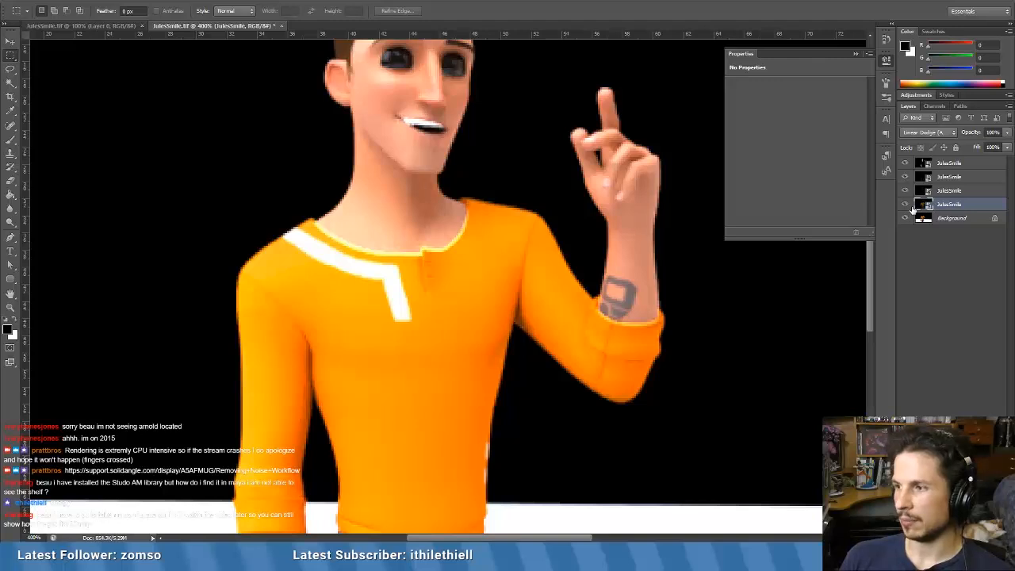
left_click(458, 343, "alt")
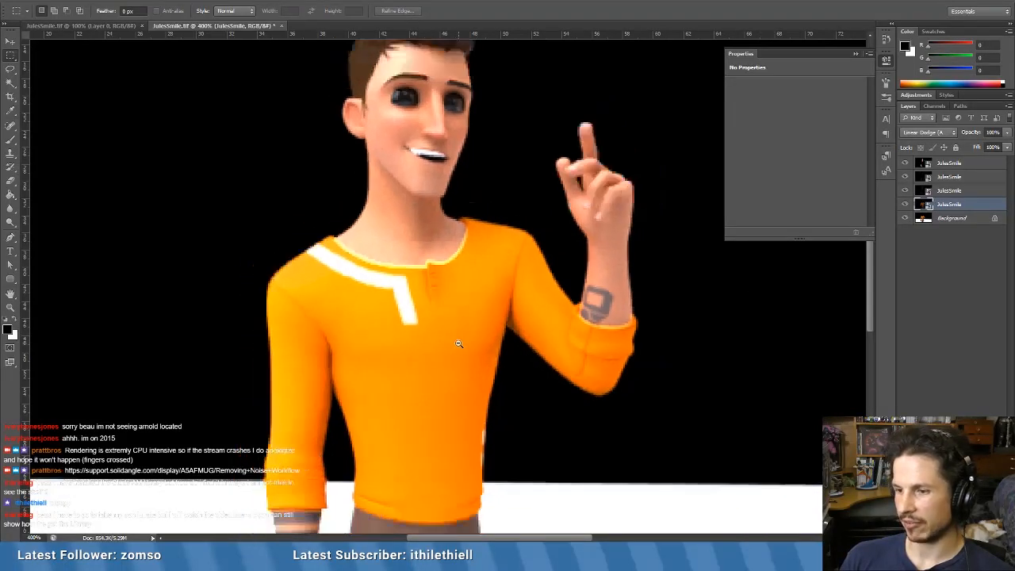
left_click(458, 343, "alt")
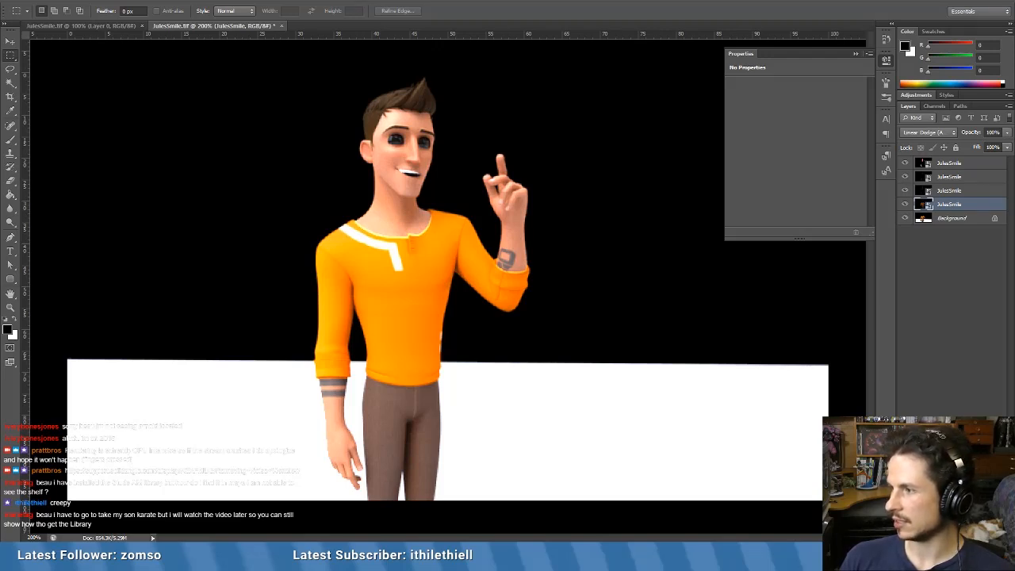
- Place another dark render pass as a new layer directly above the dim shirt pass
left_click_drag(0, 238, 487, 211)
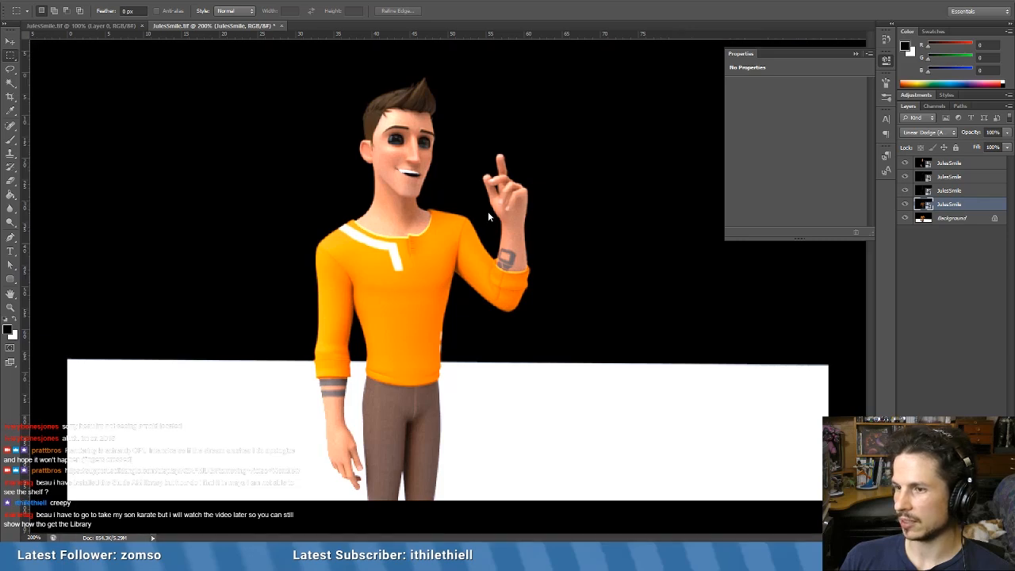
key("Return")
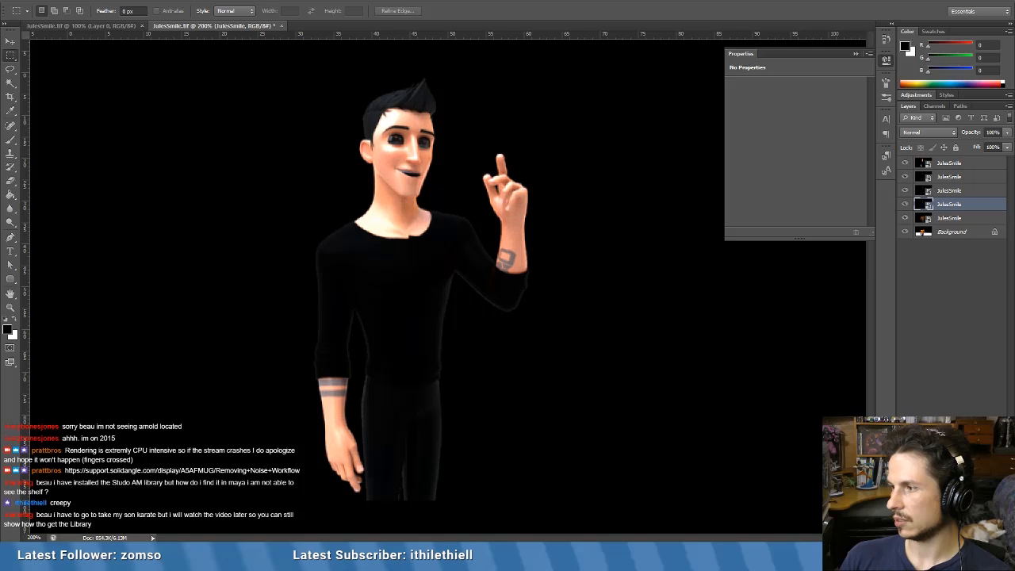
- Place another dark render pass as a new layer and set it and the neighbouring dark pass to Linear Dodge (Add)
left_click_drag(1013, 283, 590, 300)
key("Return")
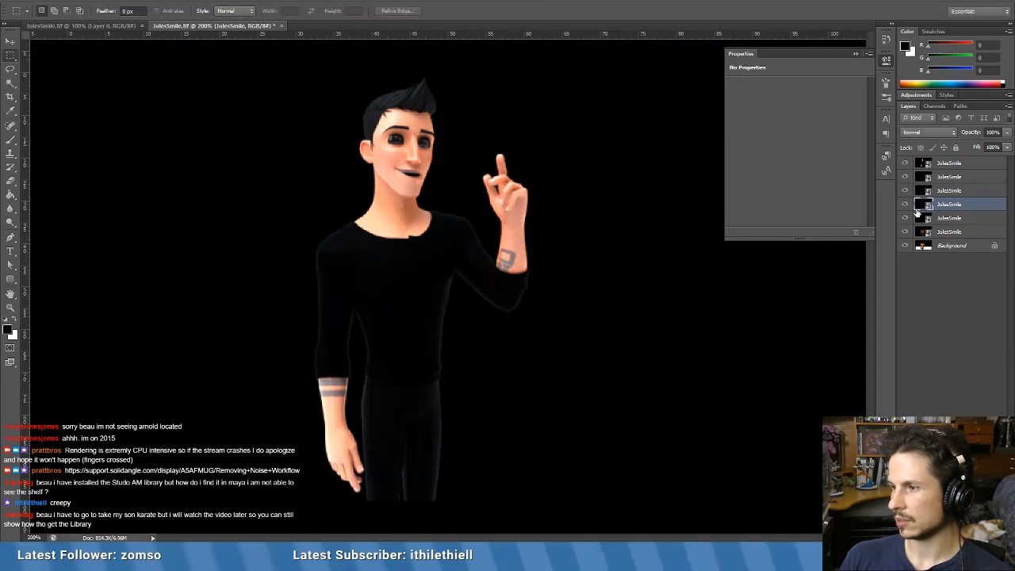
left_click(946, 135)
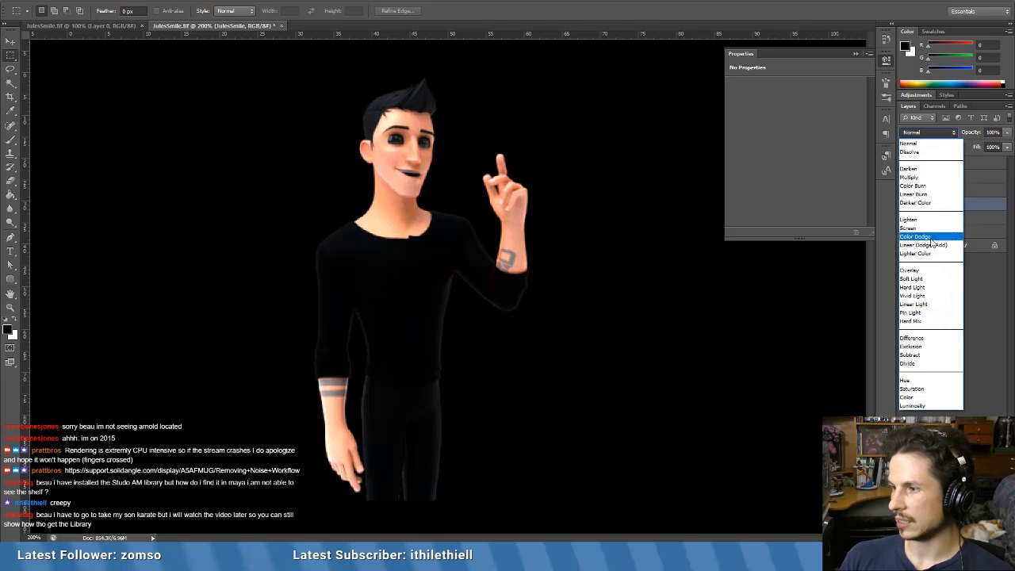
left_click(937, 246)
left_click(954, 217)
left_click(934, 134)
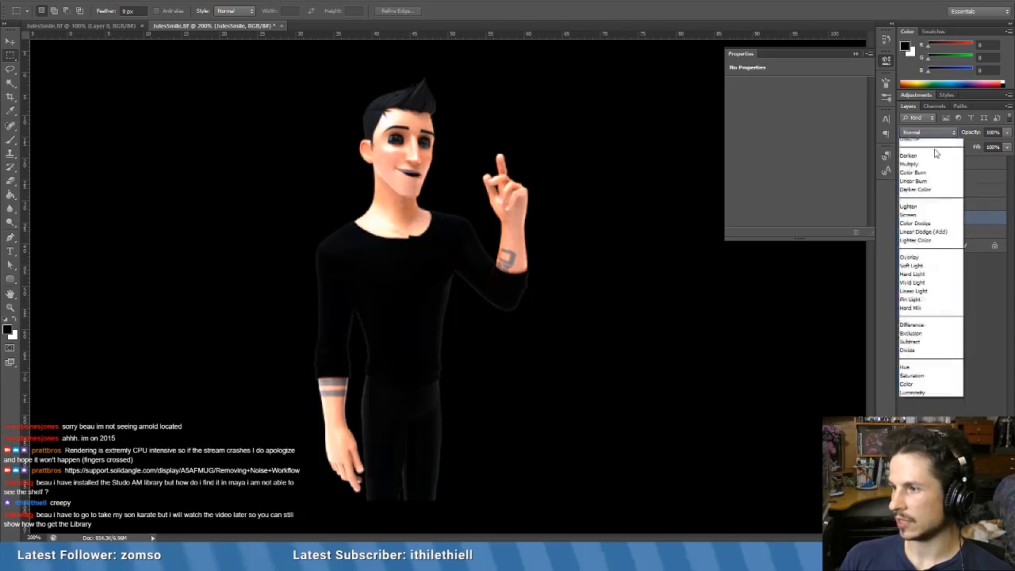
left_click(923, 232)
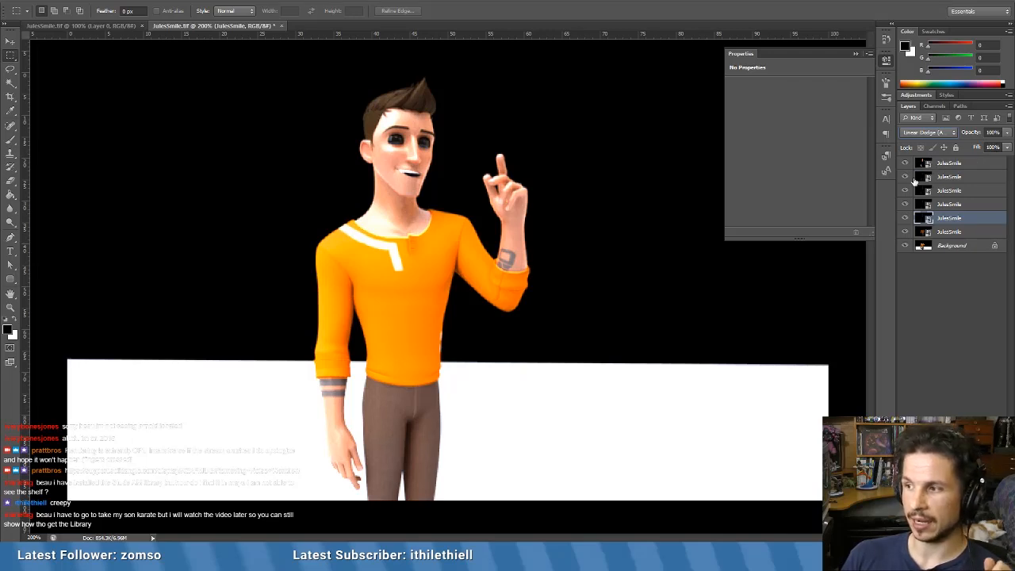
- Enlarge the layer thumbnails and lower the opacity of the dark passes, using 18% and 24% on the two directly above the dim shirt pass
right_click(964, 296)
left_click(920, 330)
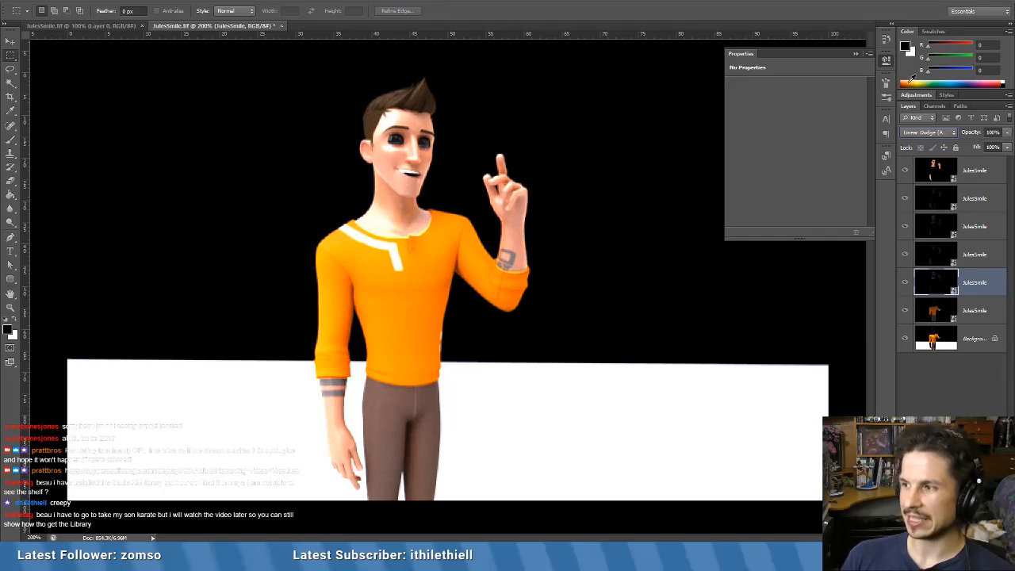
left_click(1007, 133)
left_click_drag(1005, 148, 961, 148)
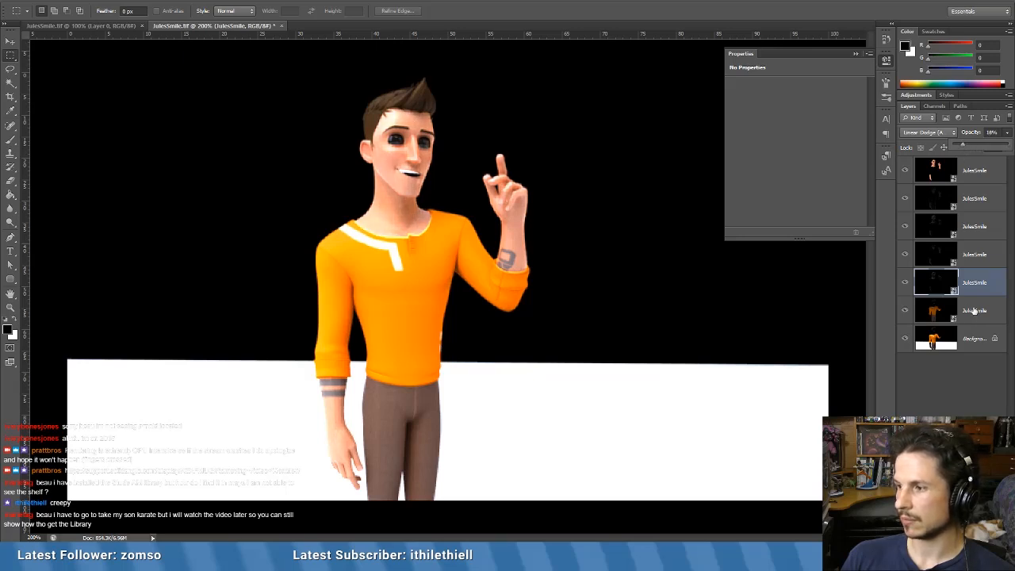
left_click(974, 311)
left_click(972, 258)
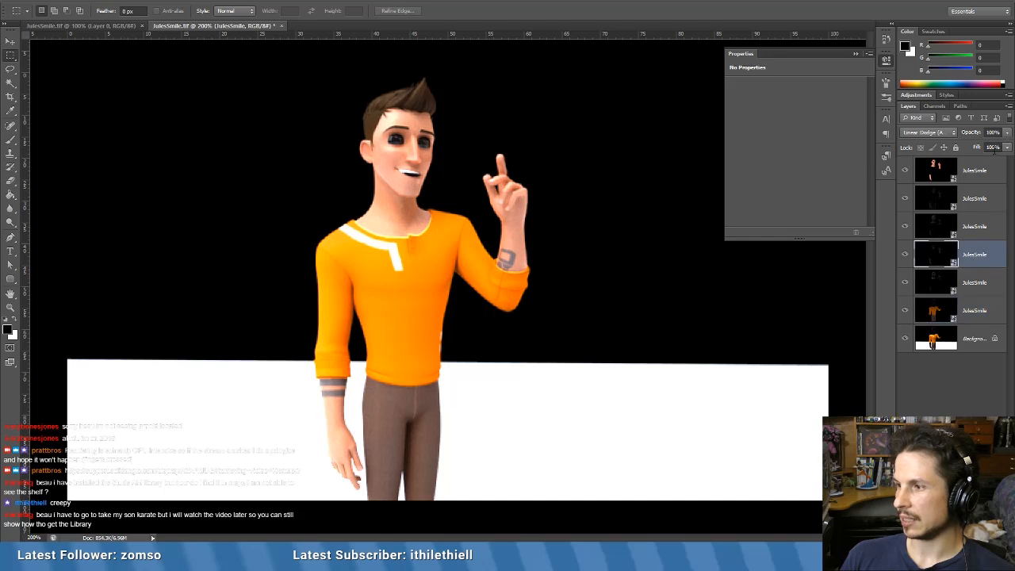
left_click(1007, 133)
left_click_drag(1004, 148, 967, 148)
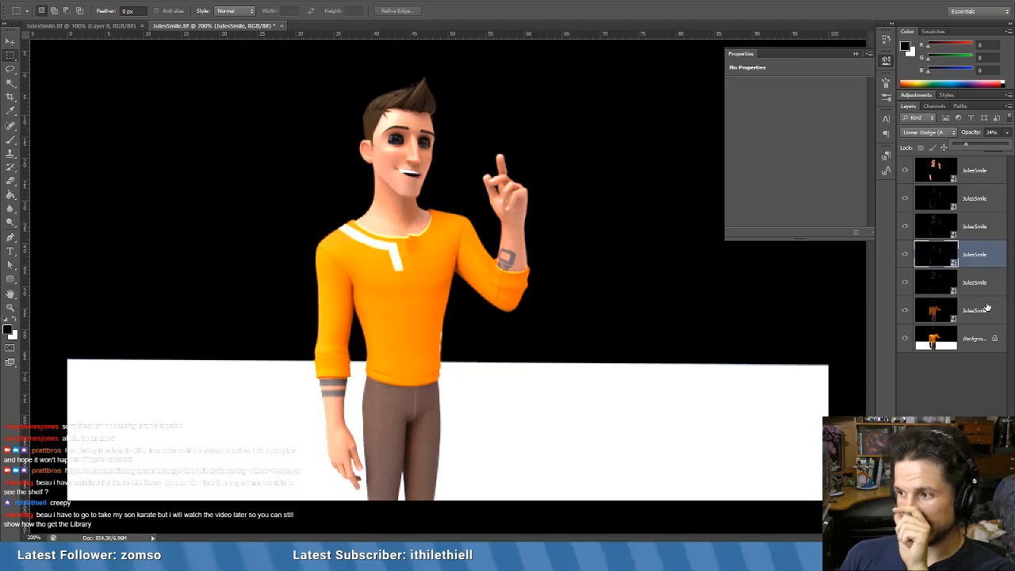
left_click(983, 229)
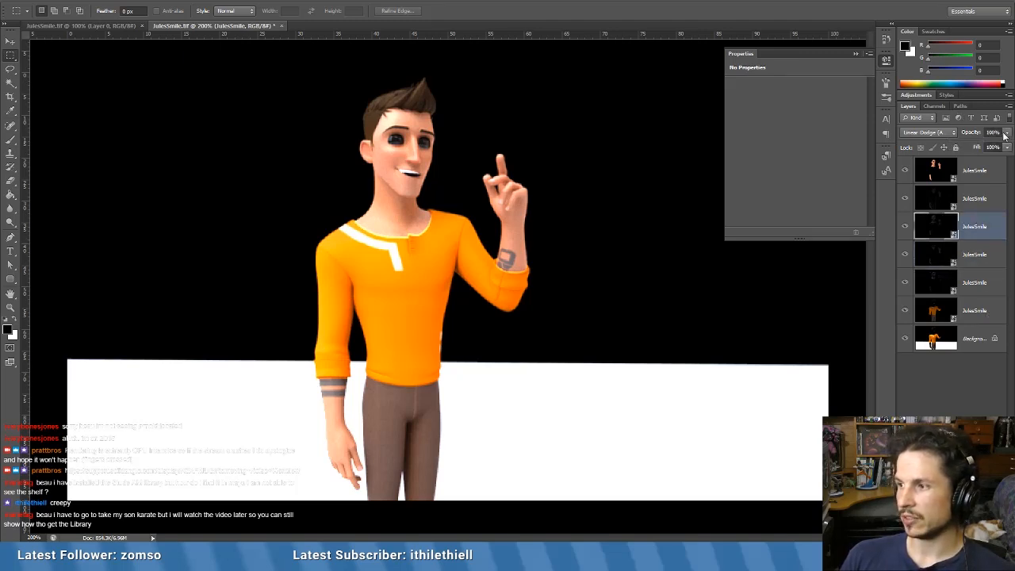
left_click_drag(981, 146, 989, 148)
- Add a Curves adjustment above the skin pass at the top of the stack and clip it to that layer
left_click(981, 171)
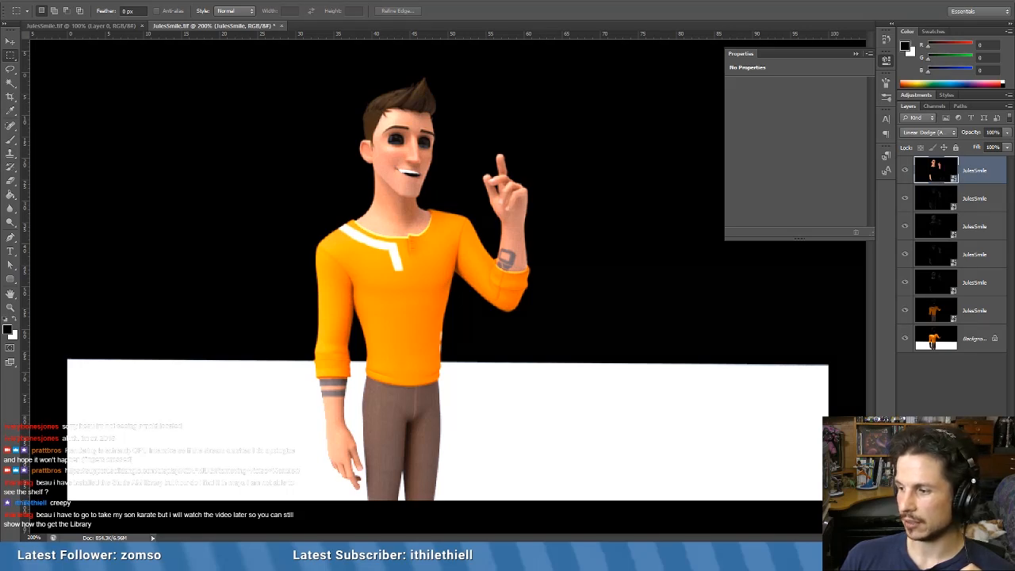
left_click(952, 537)
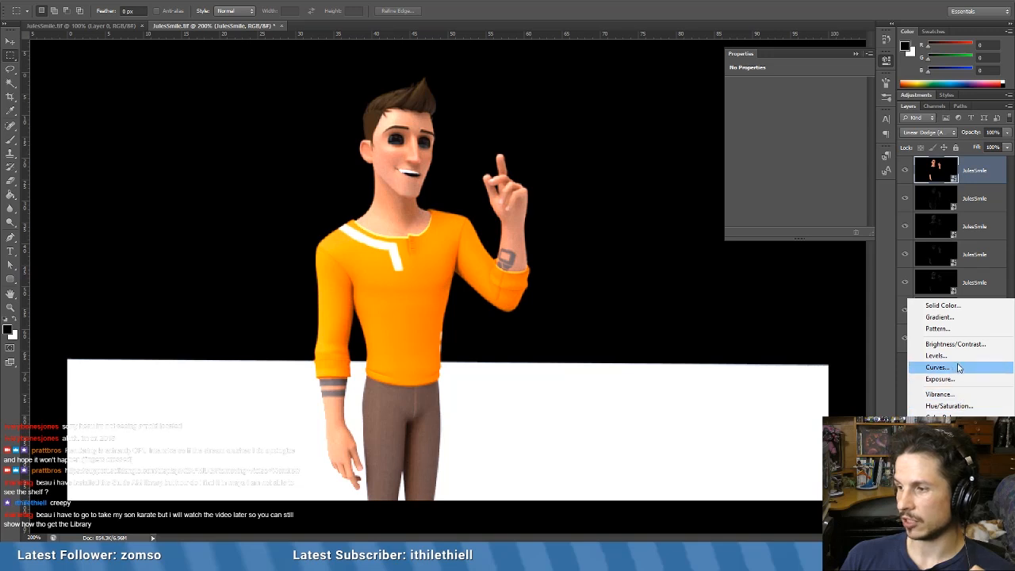
left_click(947, 367)
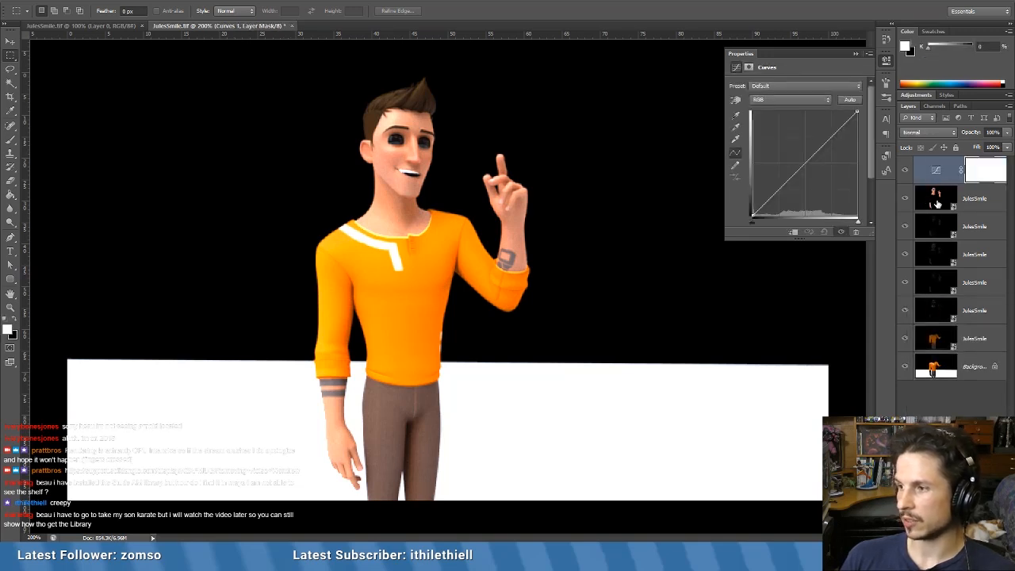
left_click(963, 184, "alt")
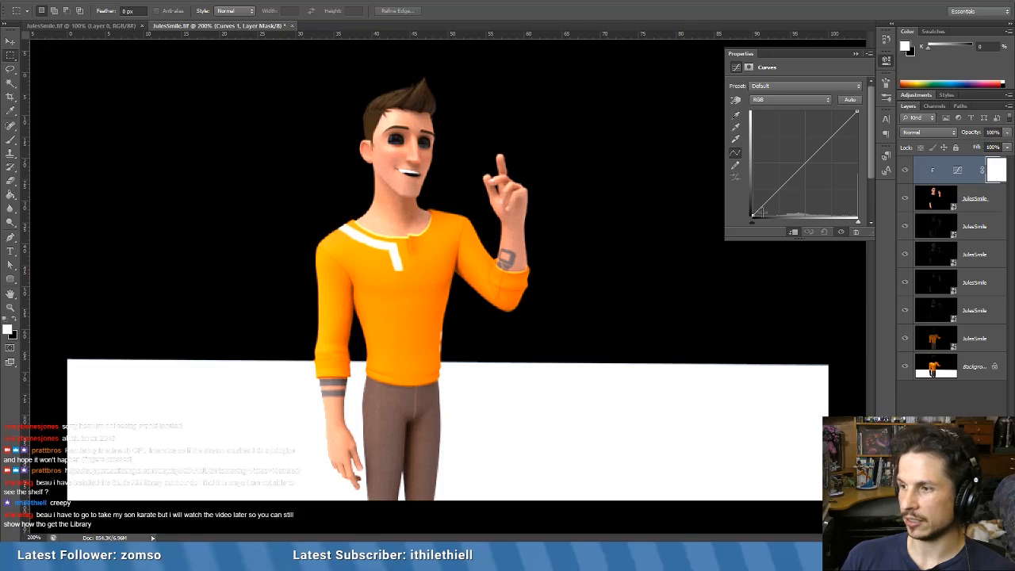
- Try raising the black point of the clipped curve and return it to its original place
mouse_move(751, 222)
left_mouse_down()
mouse_move(774, 219)
mouse_move(765, 221)
left_mouse_up()
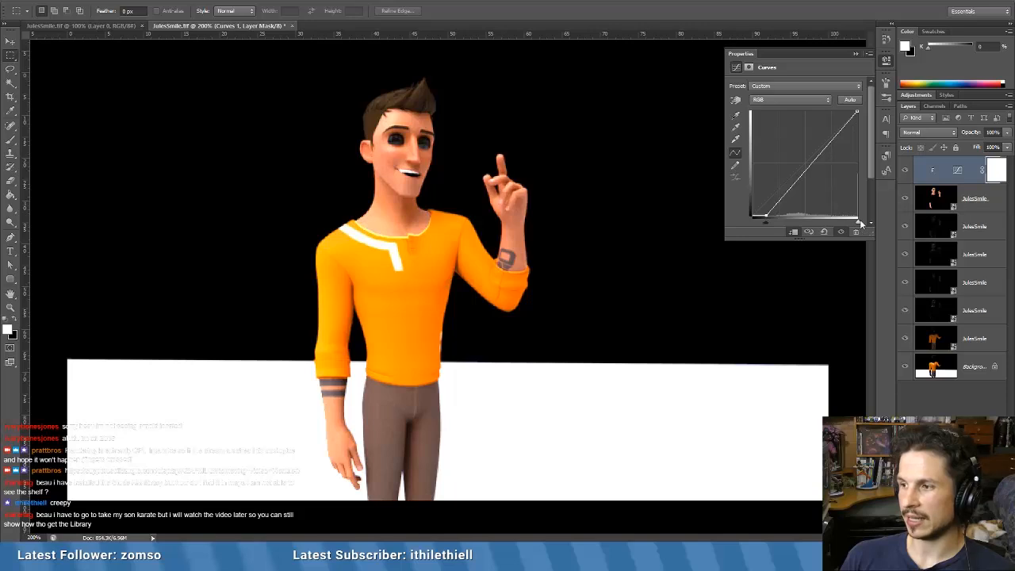
mouse_move(858, 221)
left_mouse_down()
mouse_move(849, 221)
mouse_move(859, 221)
left_mouse_up()
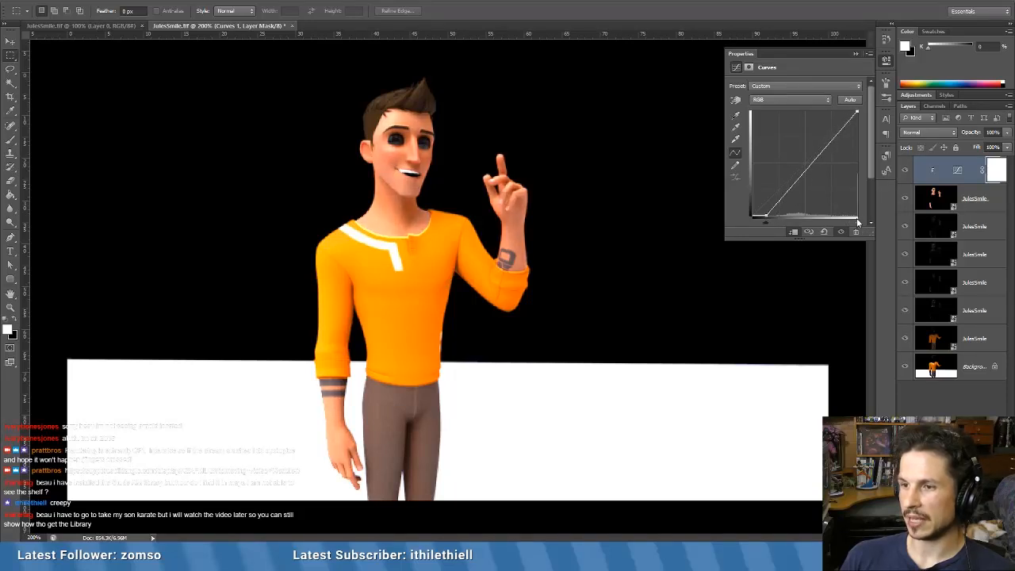
left_click_drag(763, 224, 724, 230)
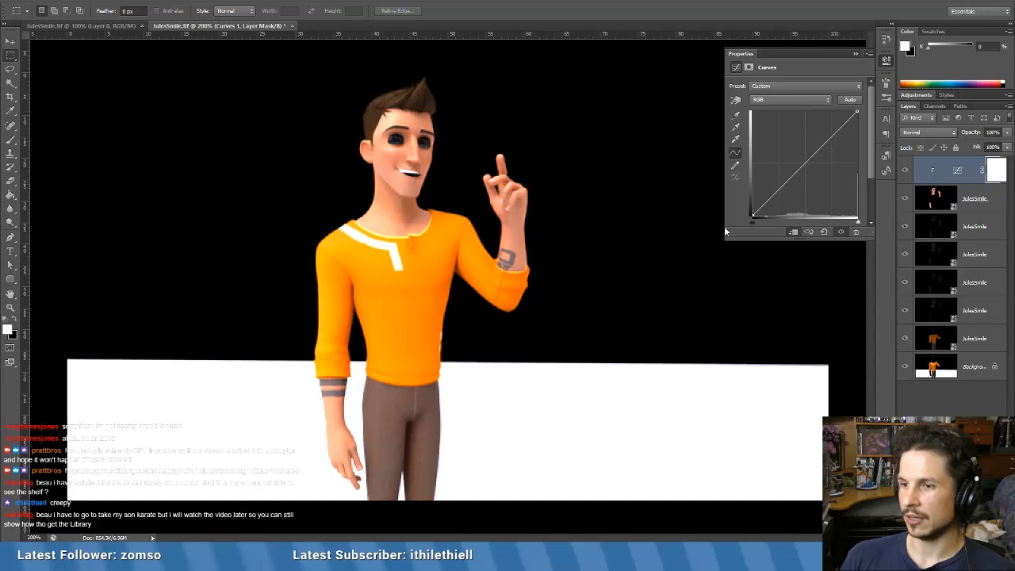
- Raise the Red channel's curve slightly in the darker midtones of the clipped Curves adjustment, keeping its black point at zero
left_click(802, 85)
left_click(802, 85)
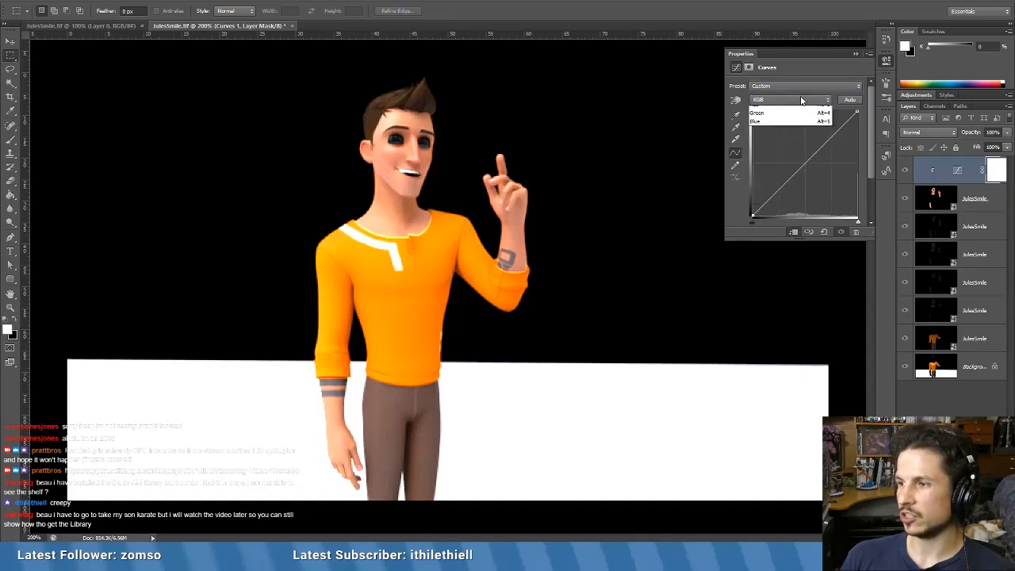
left_click(792, 99)
left_click(781, 117)
mouse_move(789, 181)
left_mouse_down()
mouse_move(797, 182)
mouse_move(785, 175)
left_mouse_up()
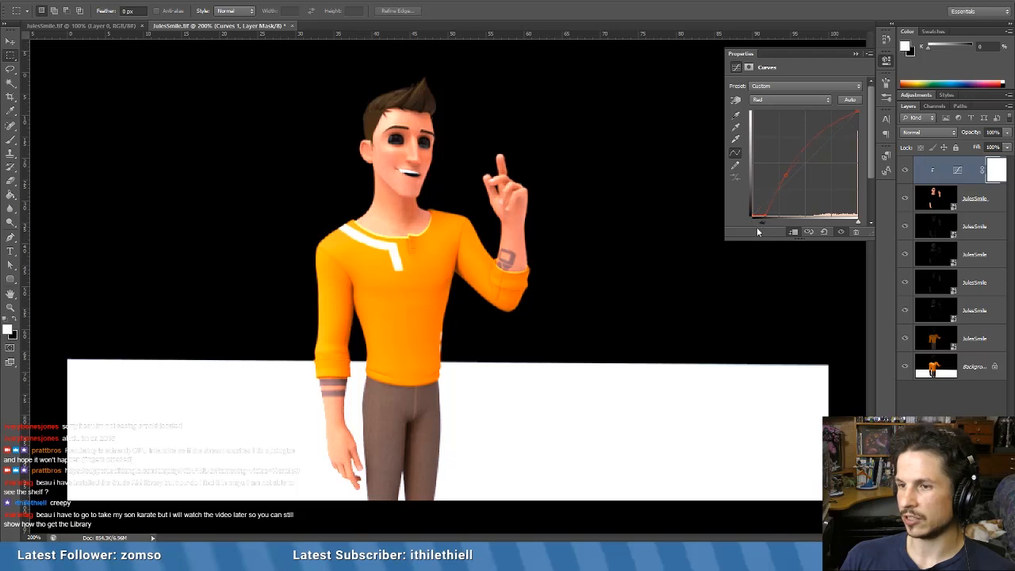
left_click_drag(759, 225, 741, 226)
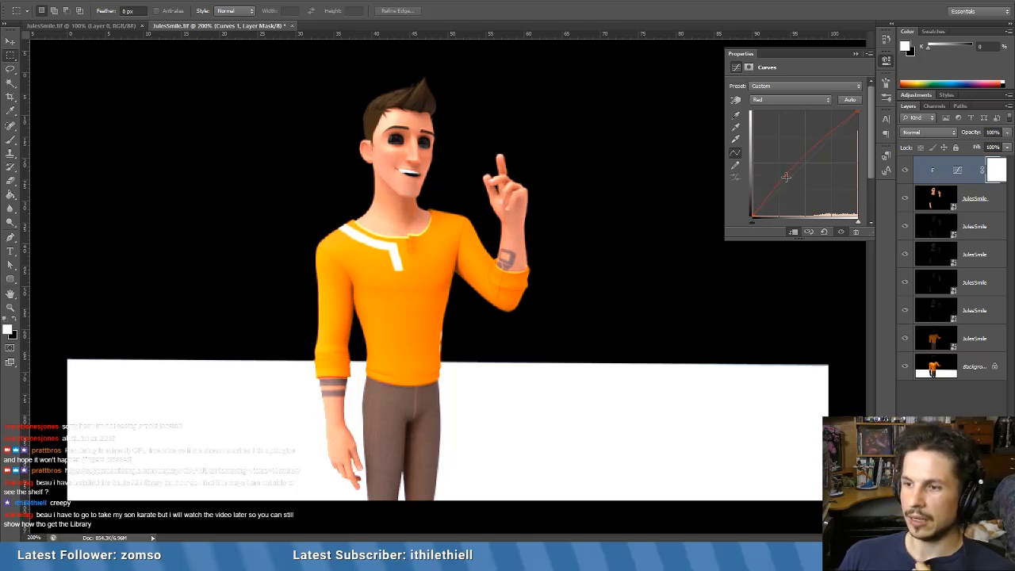
left_click_drag(785, 177, 785, 177)
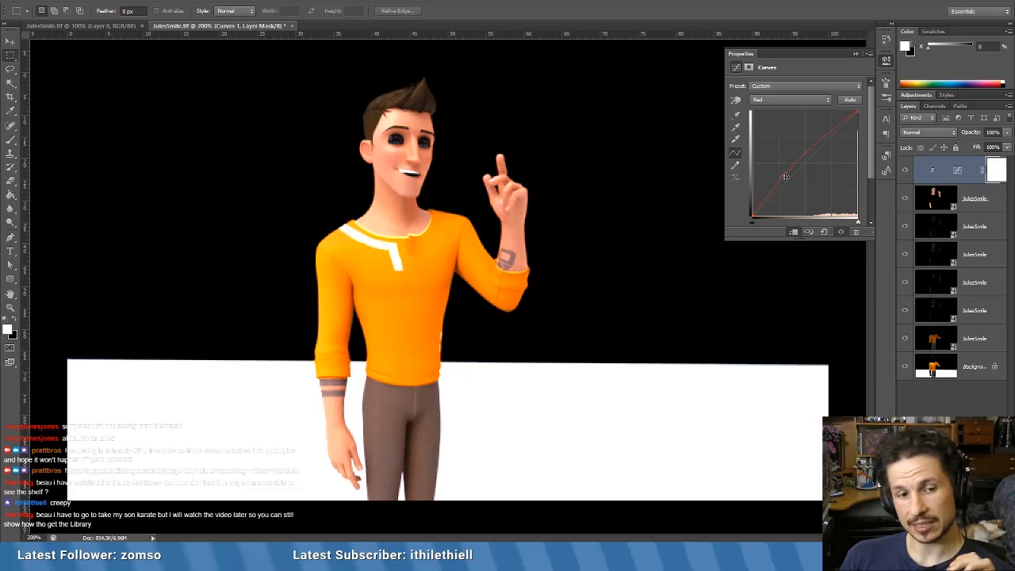
left_click_drag(784, 176, 788, 176)
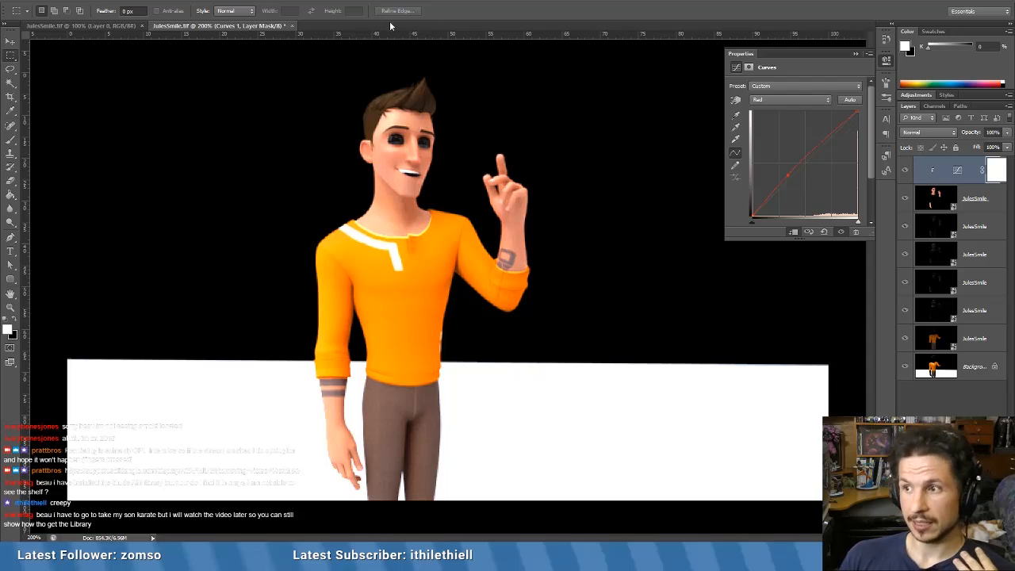
- Compare the colour-adjusted composite with the beauty render document by alternating between the two
left_click(79, 26)
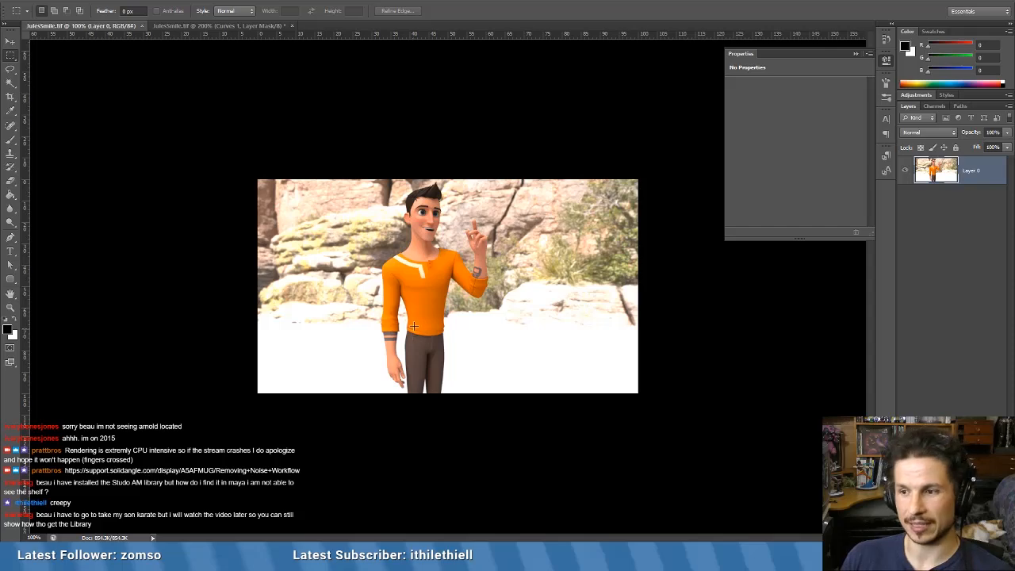
left_click(212, 27)
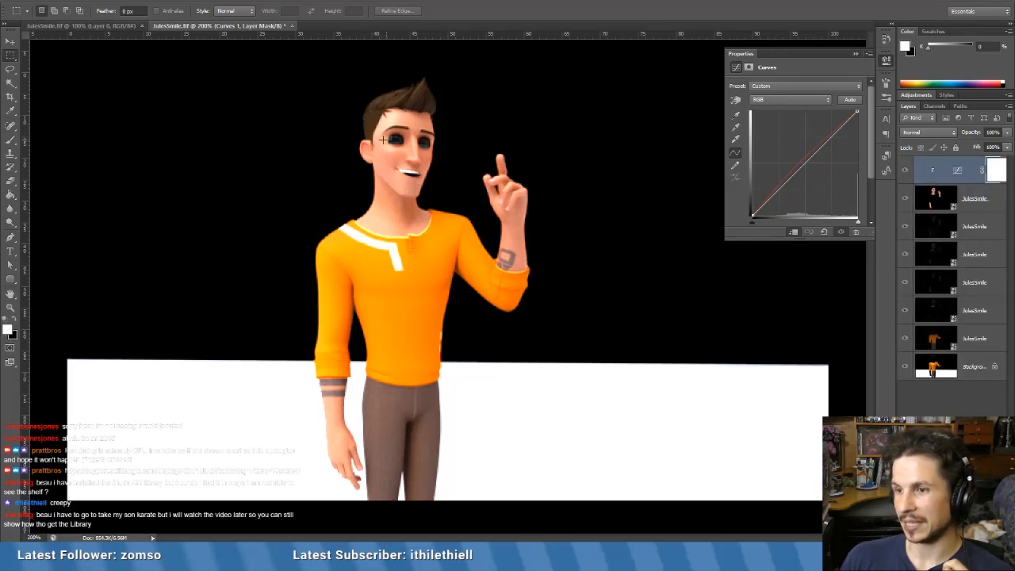
left_click(80, 26)
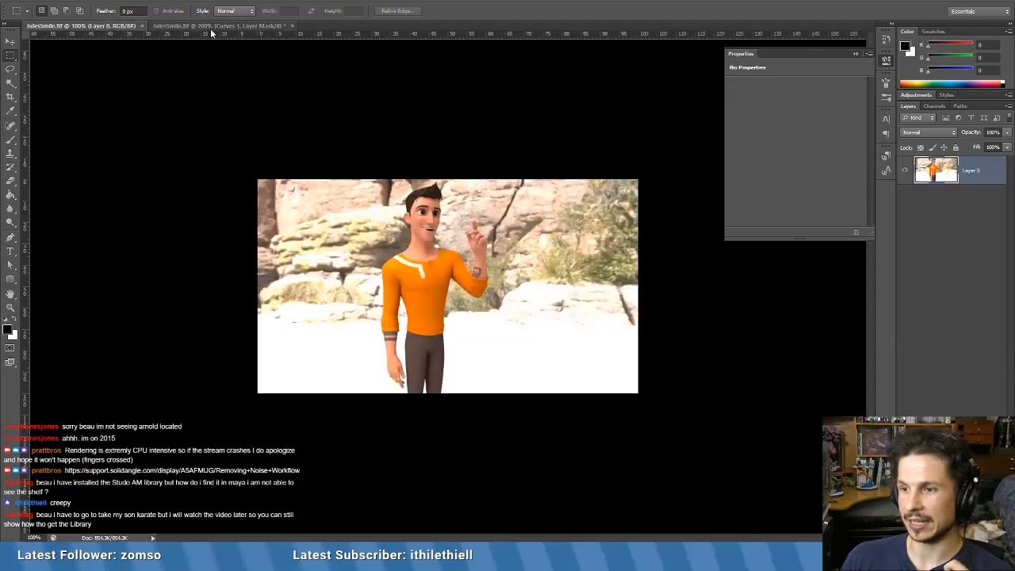
left_click(210, 27)
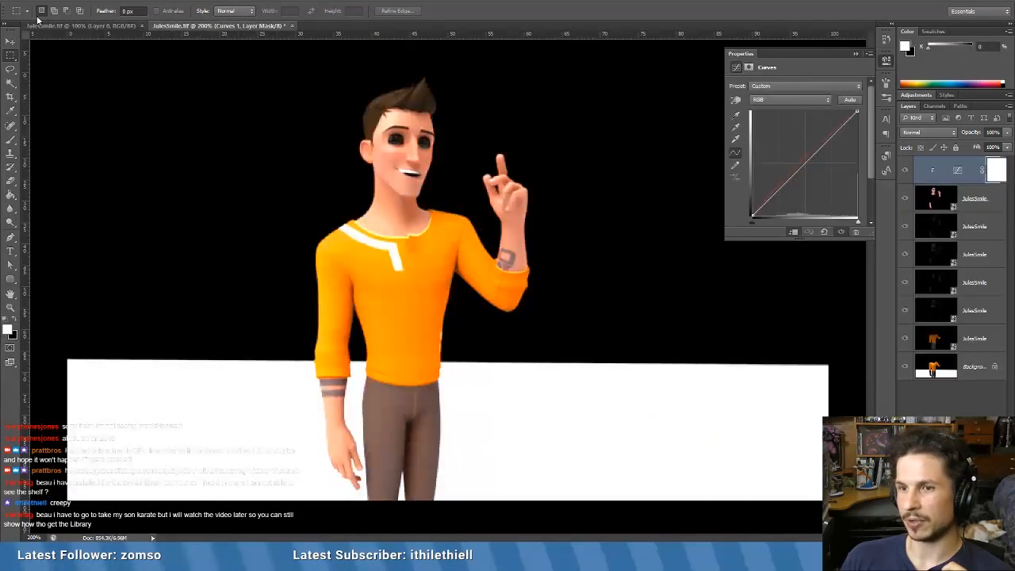
left_click(62, 26)
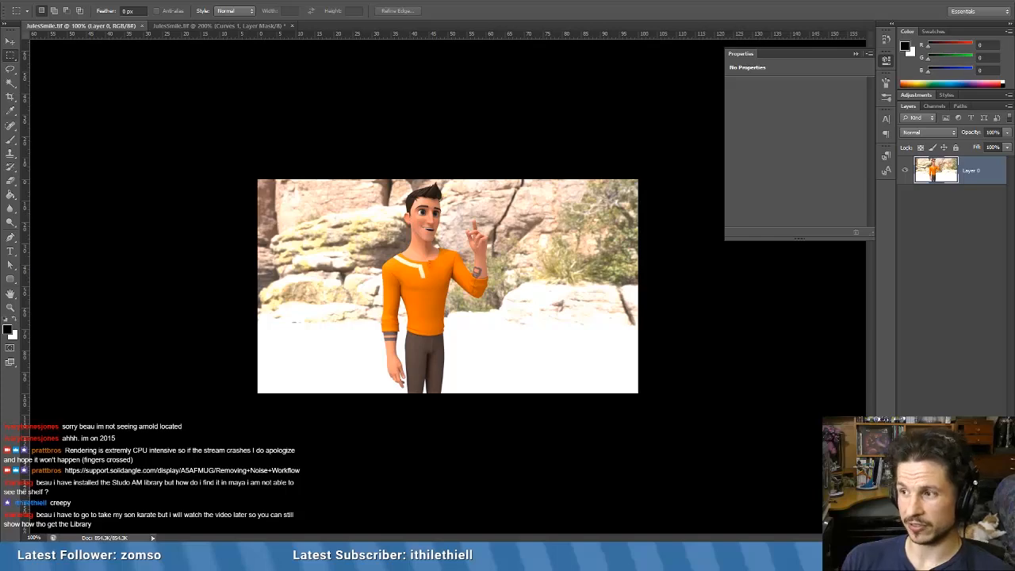
- Switch to Maya and compare the stored images in the Render View with the latest Arnold render
key("alt+Tab")
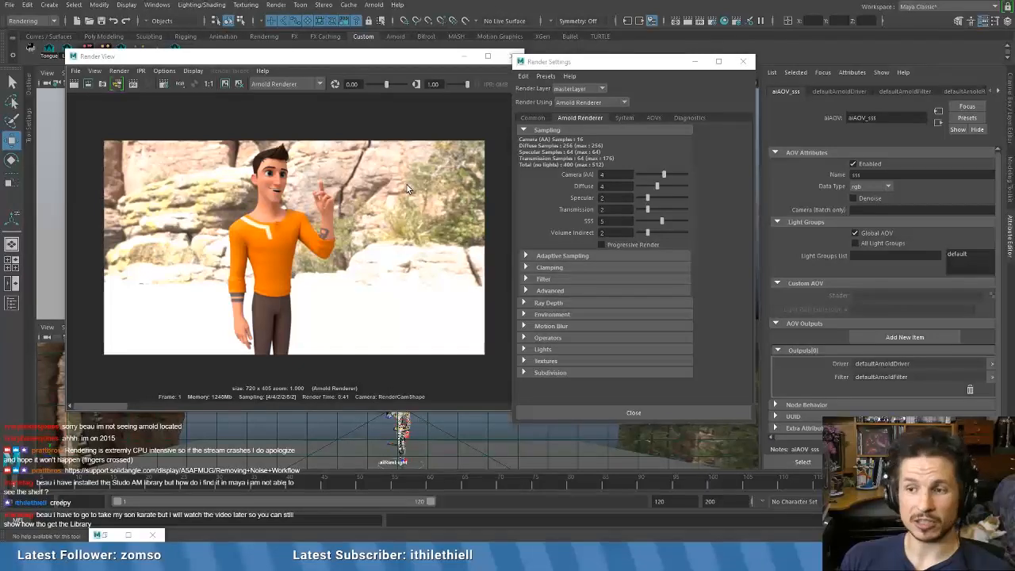
left_click_drag(107, 407, 450, 405)
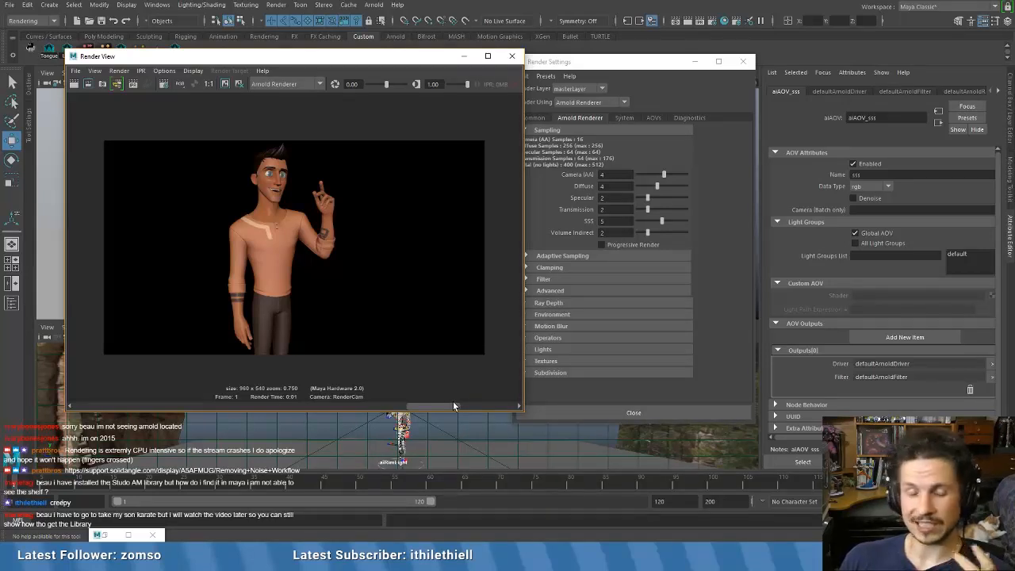
left_click_drag(443, 401, 83, 404)
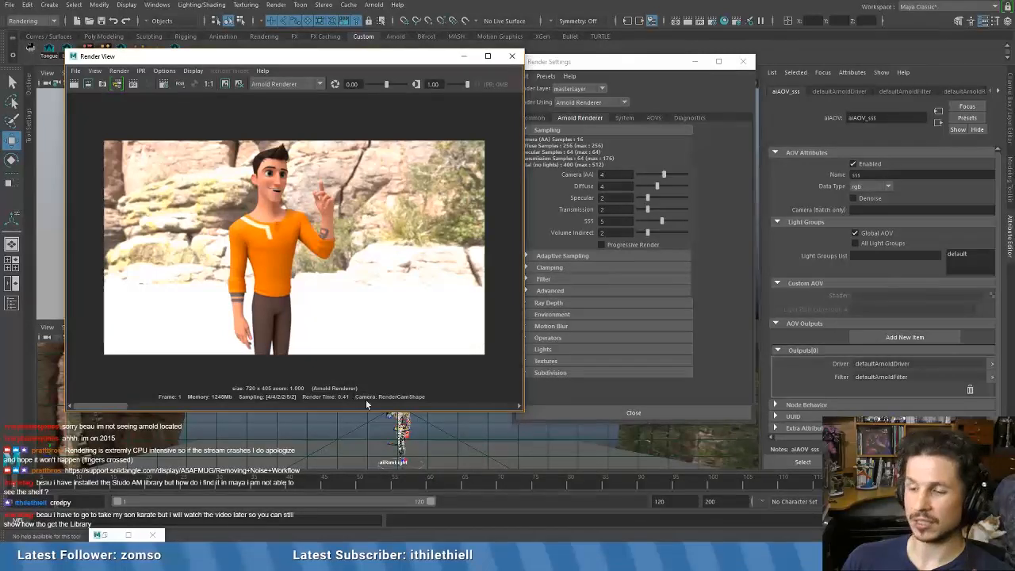
left_click(413, 406)
left_click(425, 406)
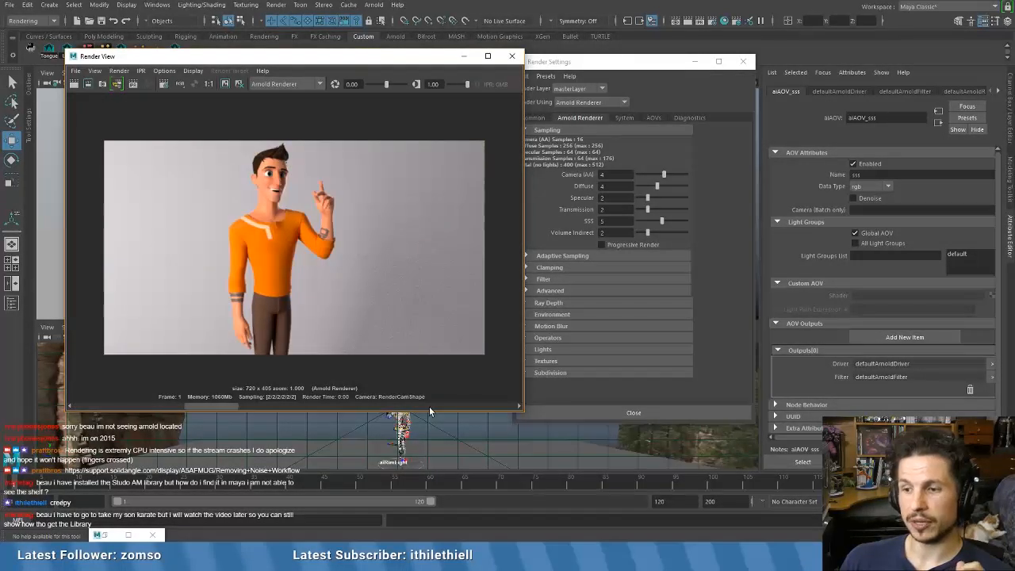
left_click(428, 406)
left_click(428, 406)
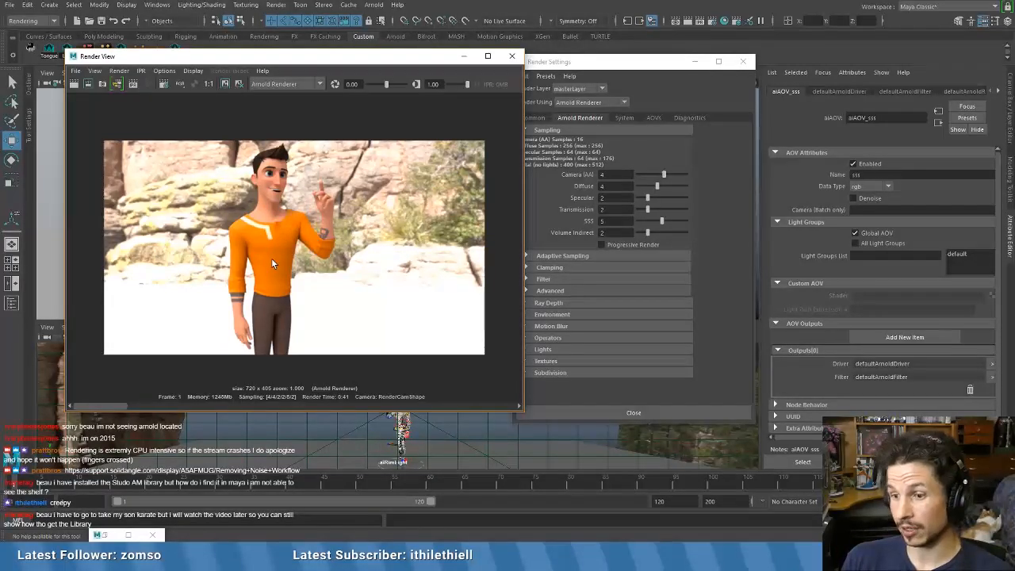
- Set the current frame to 100 on the timeline
left_click(708, 492)
left_click(710, 489)
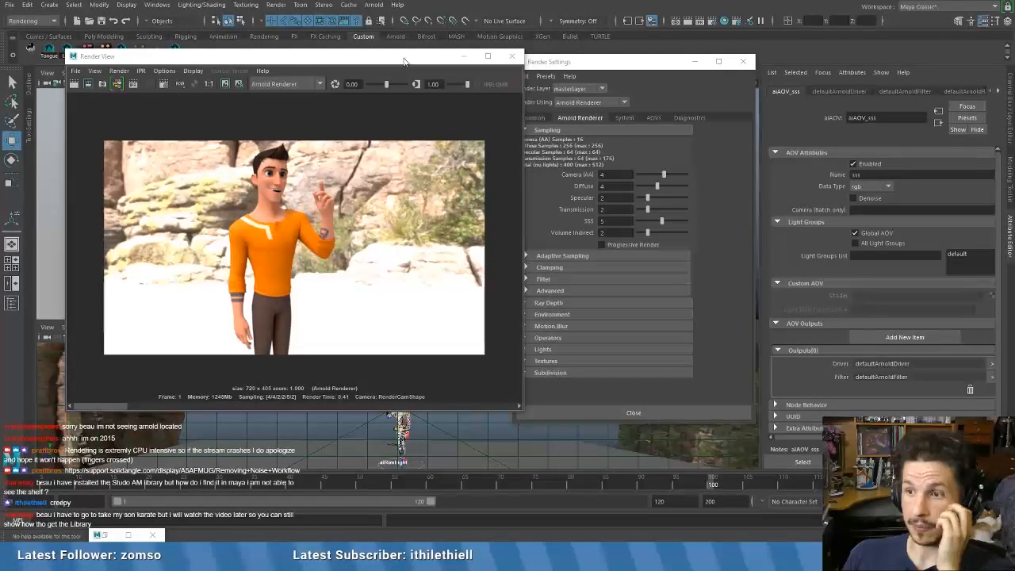
- Move the Render View off the custom shelf, then open Studio Library to view its Hands poses and close it
left_click_drag(404, 60, 405, 139)
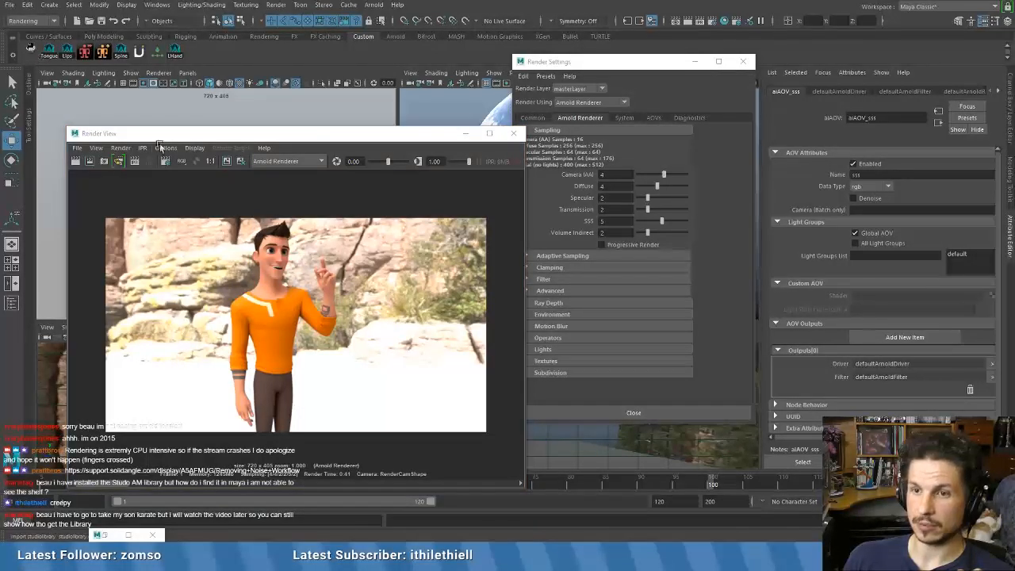
left_click(31, 49)
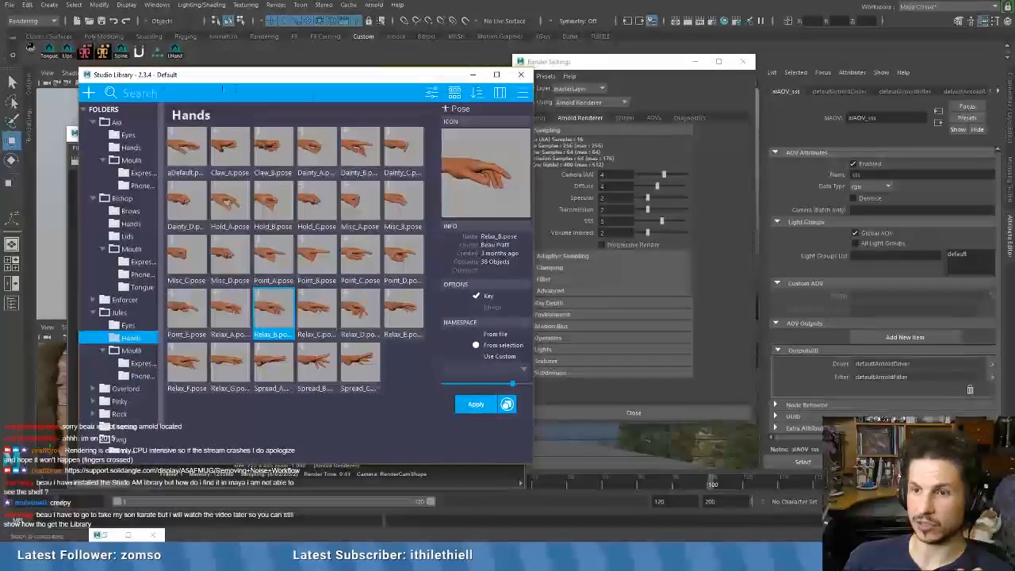
left_click(520, 74)
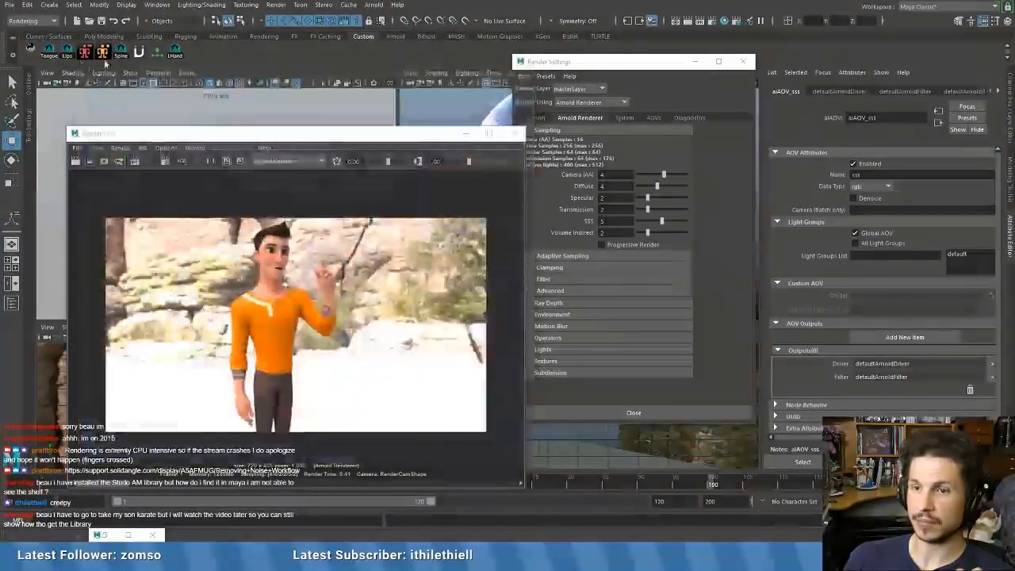
- Minimize the Render View and Render Settings, then open the Studio Library shelf item's command in the Shelf Editor and highlight its Python code
left_click(465, 134)
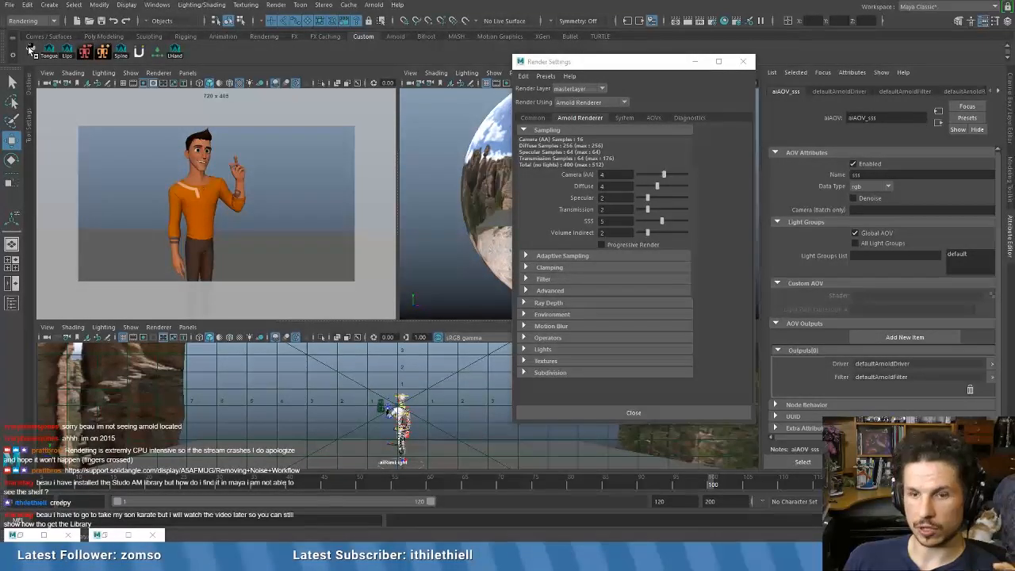
left_click(694, 61)
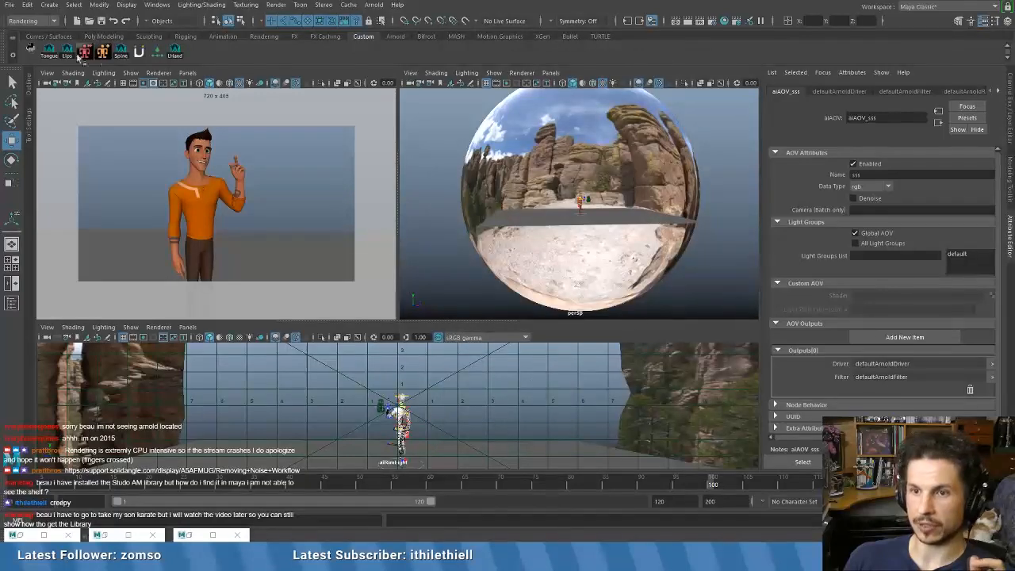
right_click(32, 50)
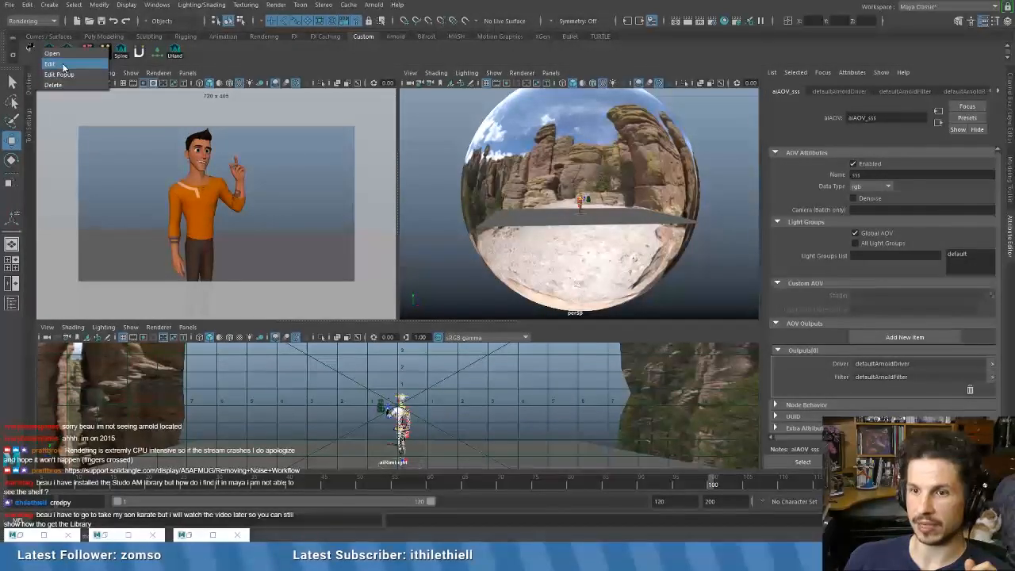
left_click(61, 65)
left_click_drag(440, 254, 311, 221)
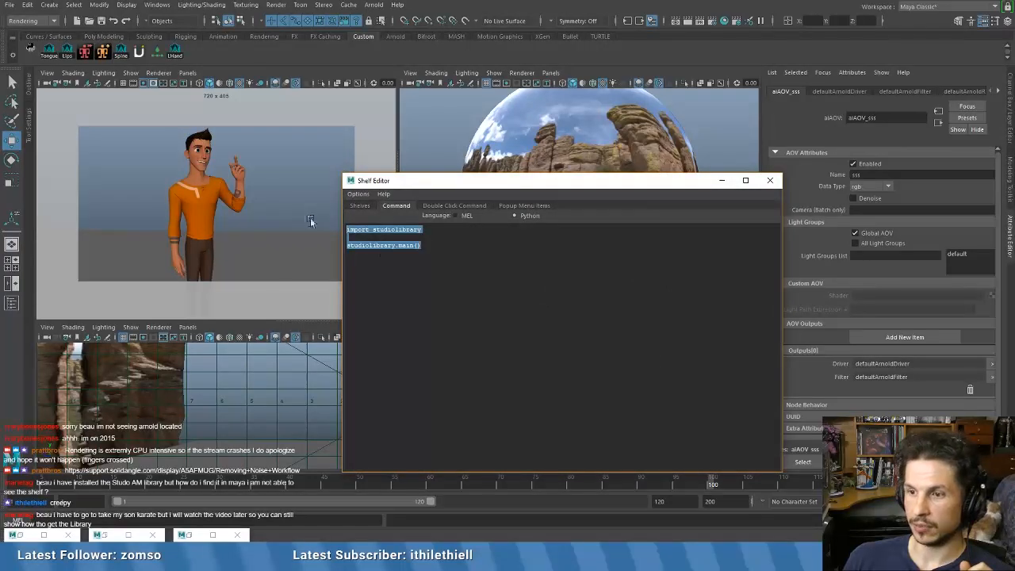
left_click(430, 254)
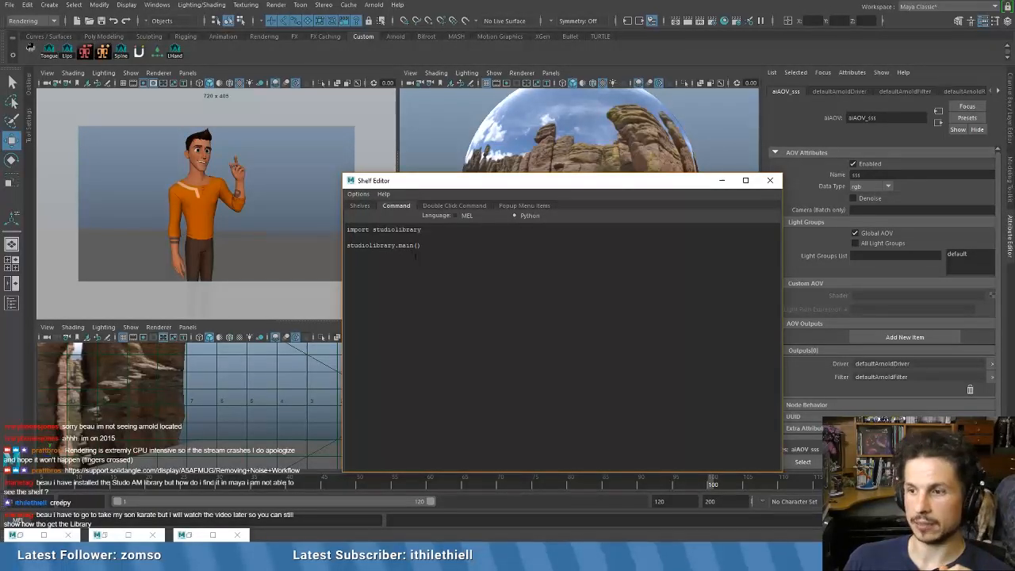
left_click_drag(445, 253, 304, 207)
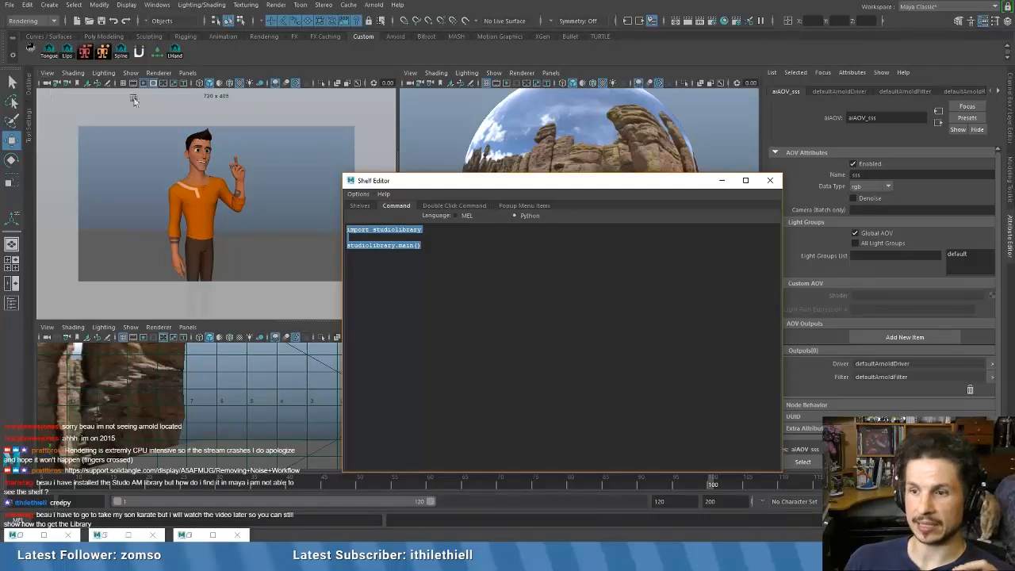
left_click(406, 257)
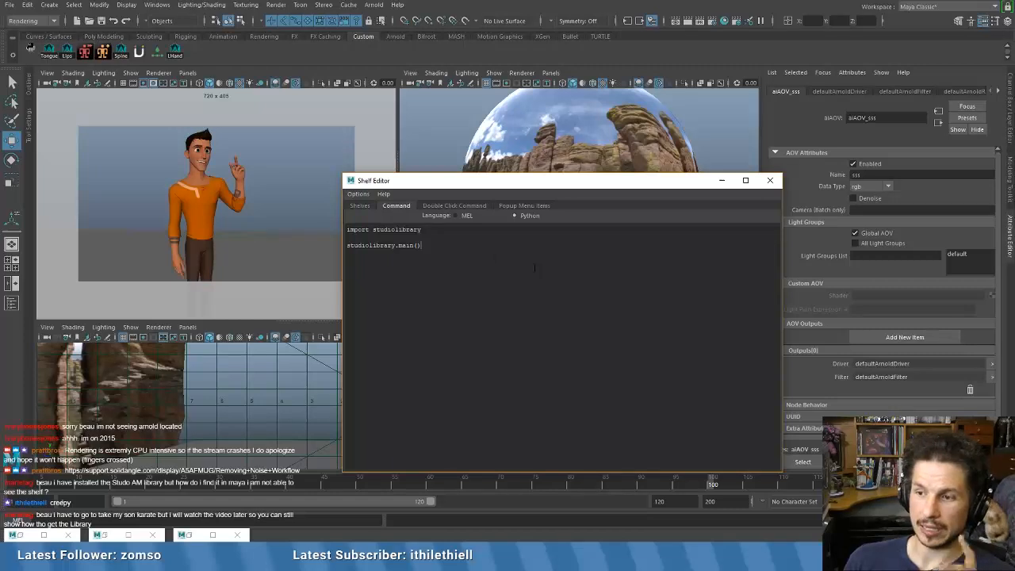
- Show the Script Editor with its Python input, then minimize it and the Shelf Editor
left_click(1007, 520)
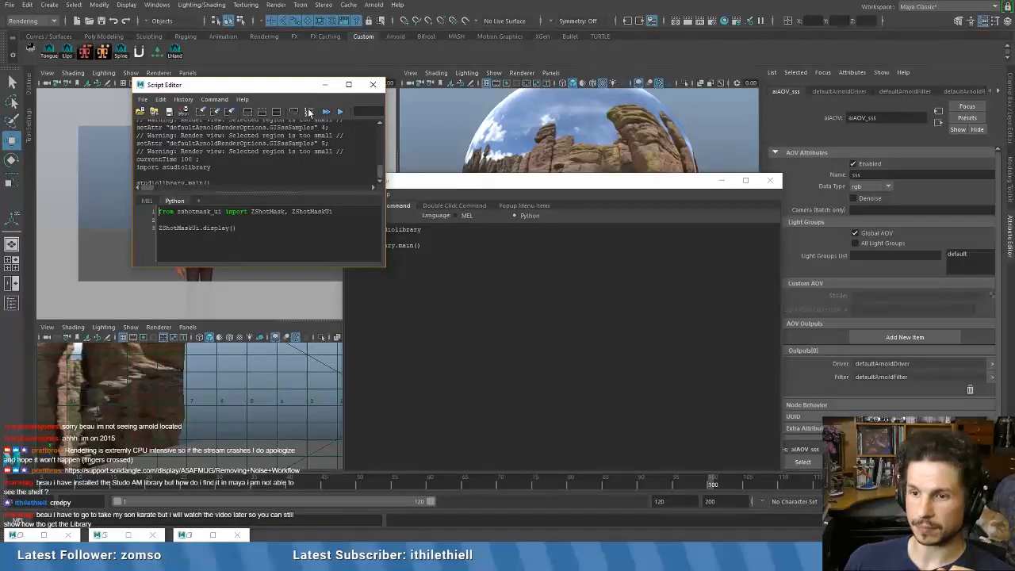
left_click(324, 84)
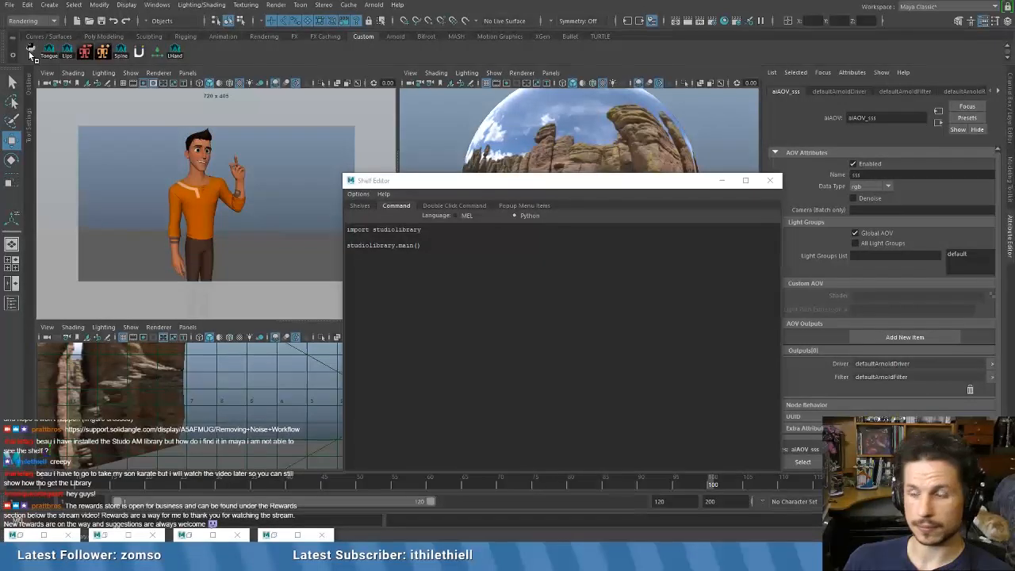
left_click(720, 181)
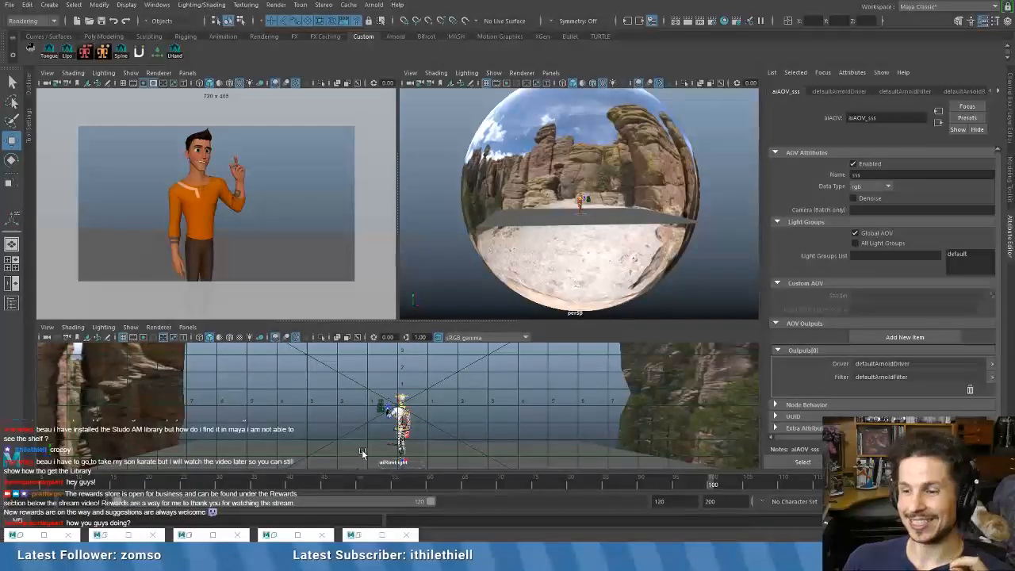
- Restore the minimized Shelf Editor, Script Editor, Render Settings, Hypershade and Render View windows
left_click(355, 535)
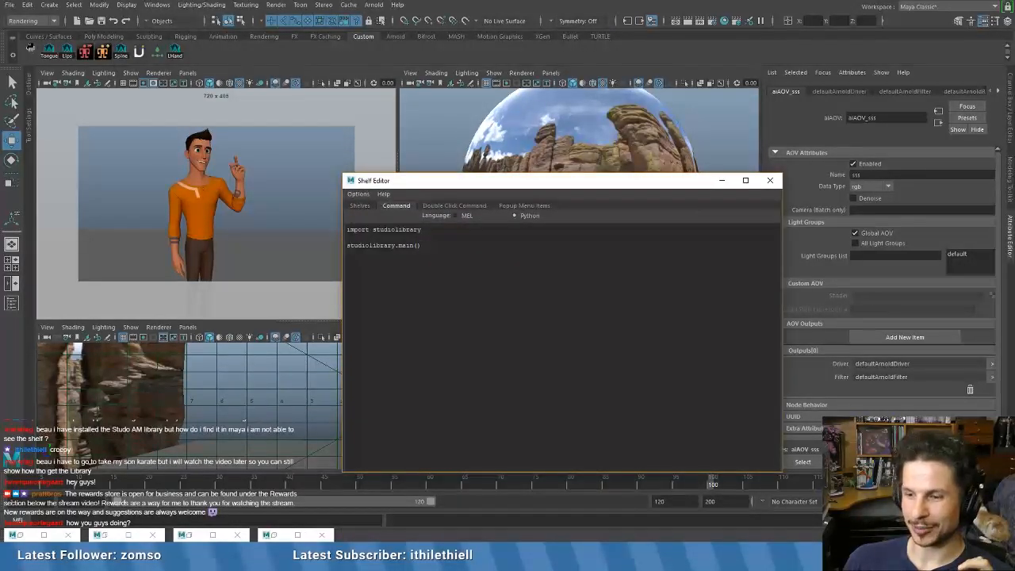
left_click(274, 534)
left_click(191, 534)
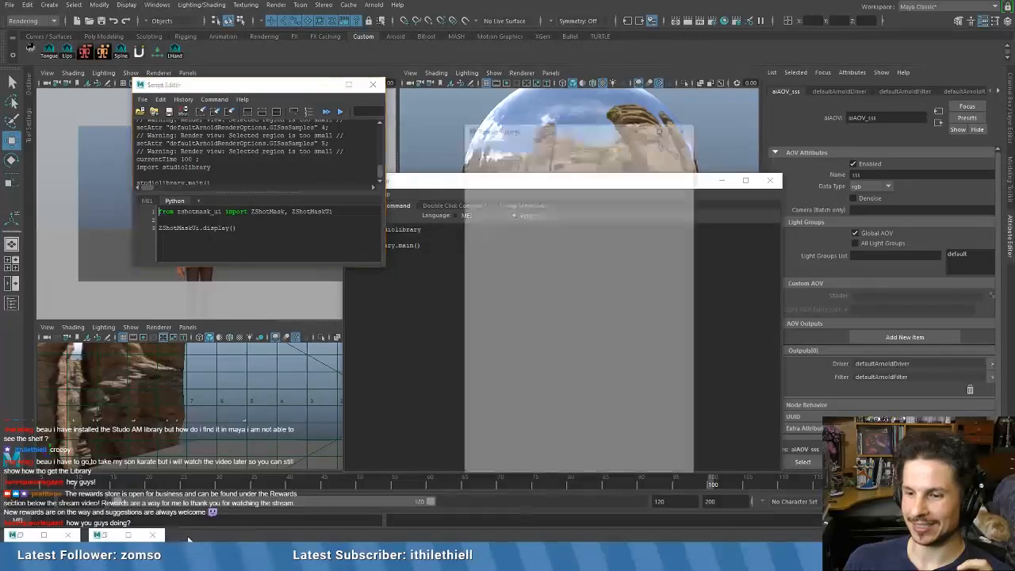
left_click(108, 534)
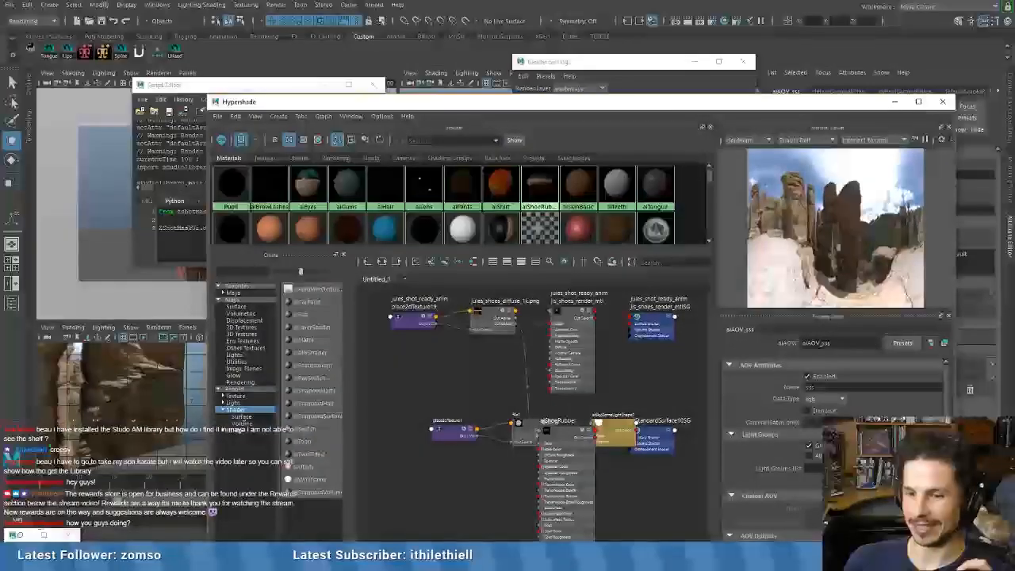
left_click(26, 535)
- Examine the character up close in the Render View and compare the stored renders
scroll(258, 327, "up", 2)
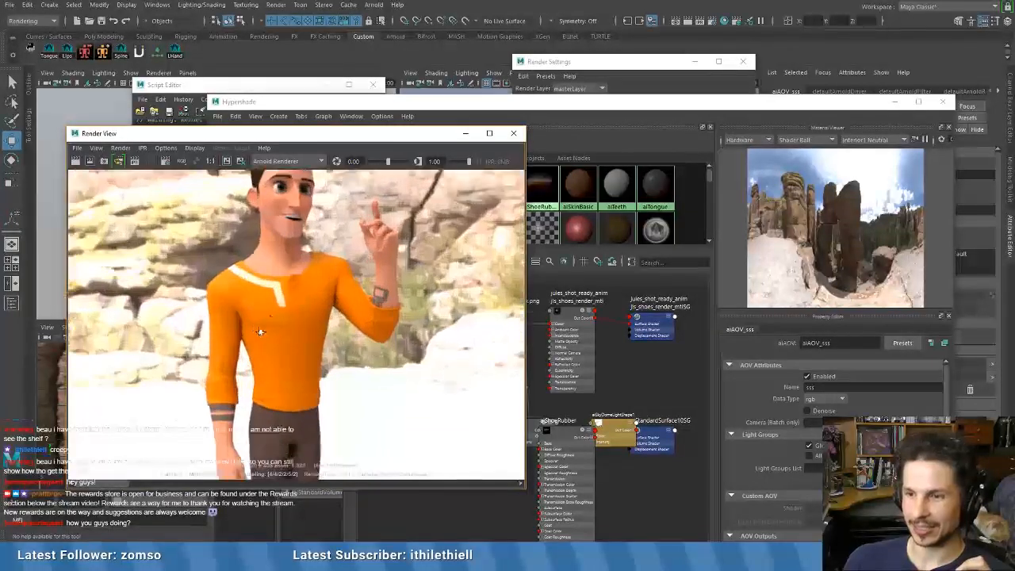
scroll(287, 287, "up", 1)
scroll(292, 277, "down", 1)
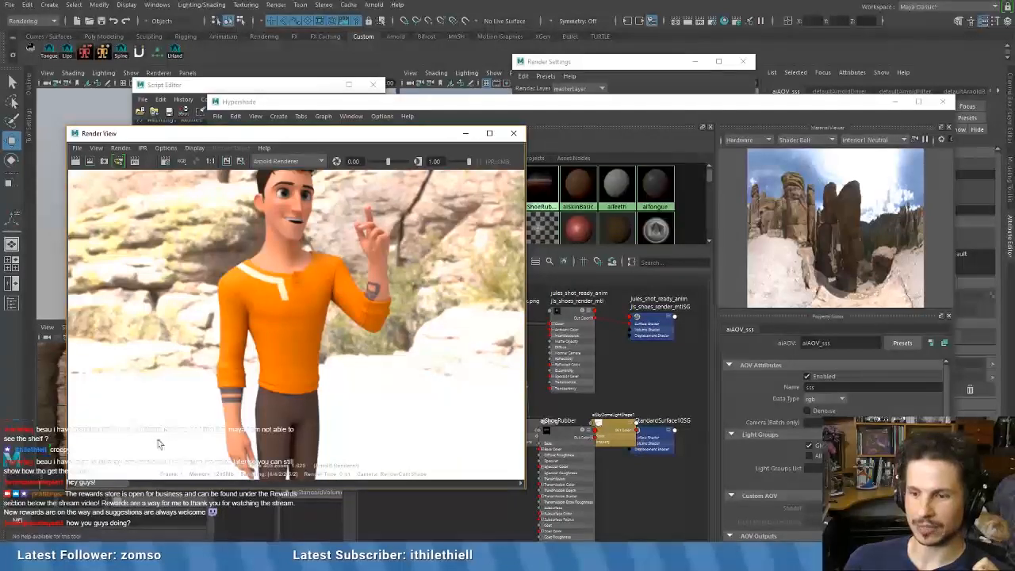
left_click(208, 484)
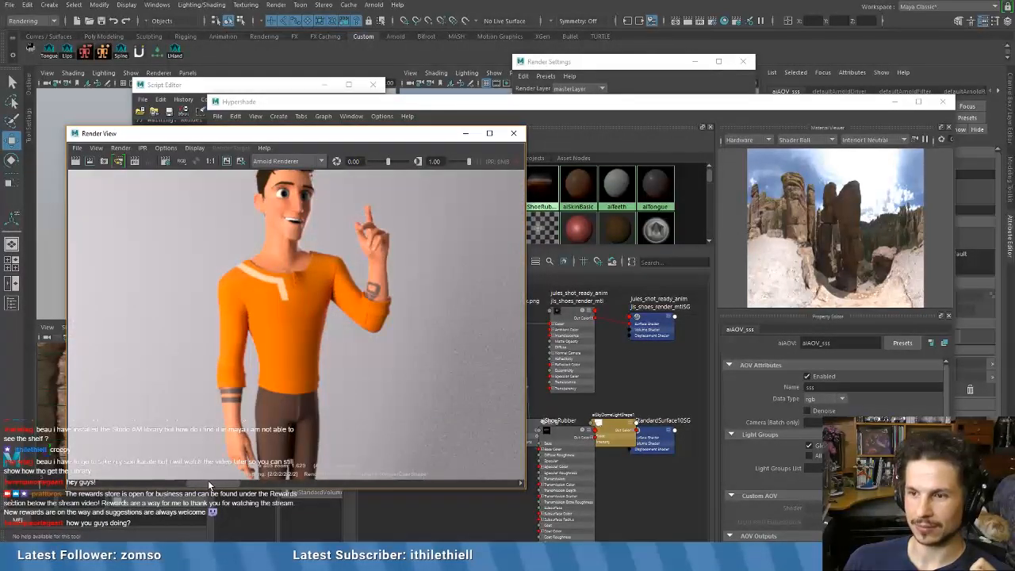
left_click_drag(208, 483, 67, 476)
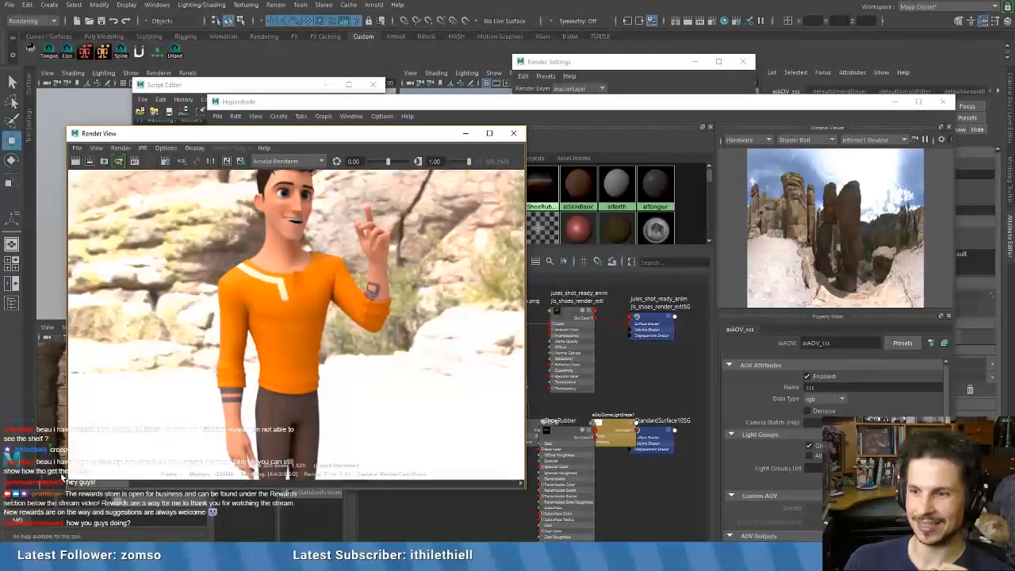